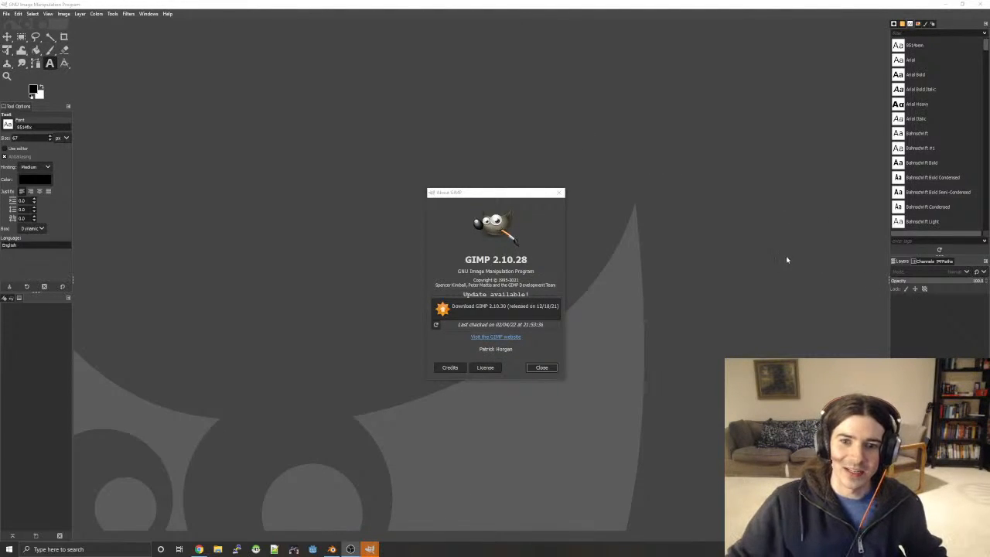
- Close the GIMP version information, switch to Blender, and examine the walled airfield model on the island from several angles
left_click(549, 367)
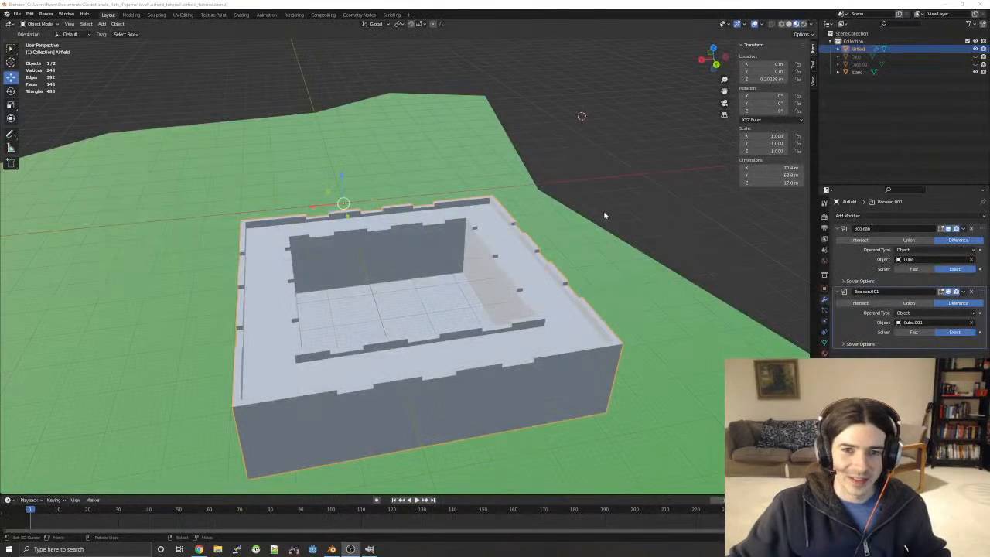
middle_click_drag(604, 215, 593, 253)
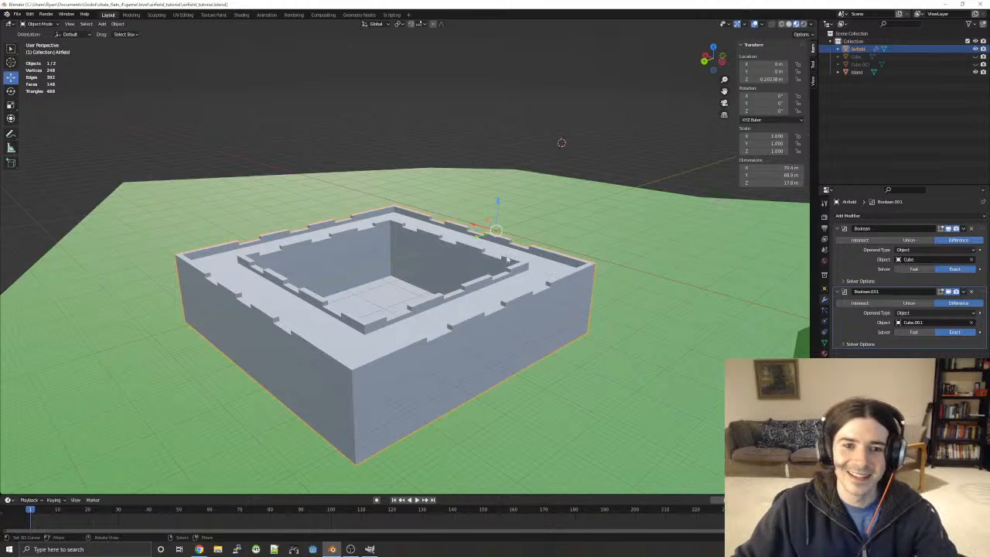
middle_click_drag(480, 183, 508, 168)
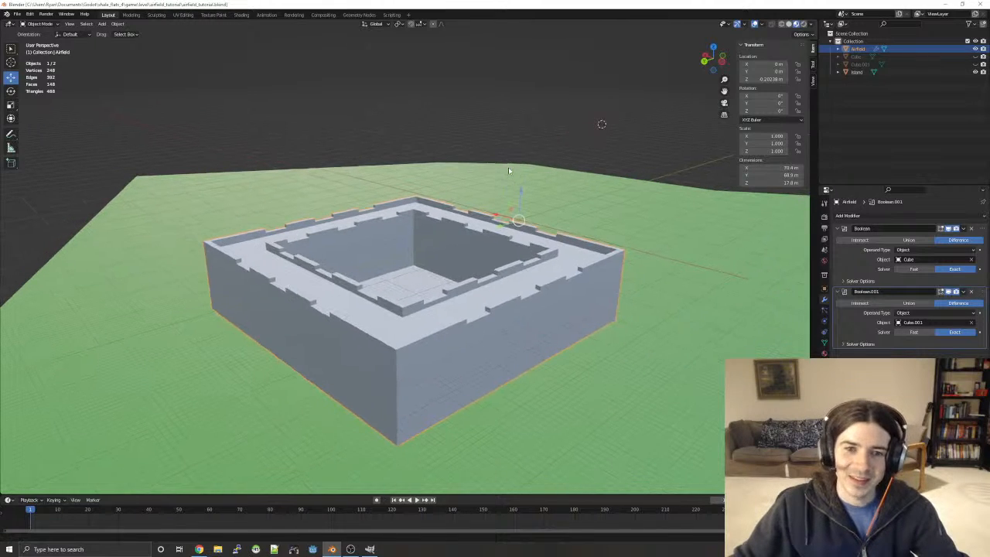
middle_click_drag(449, 245, 458, 221)
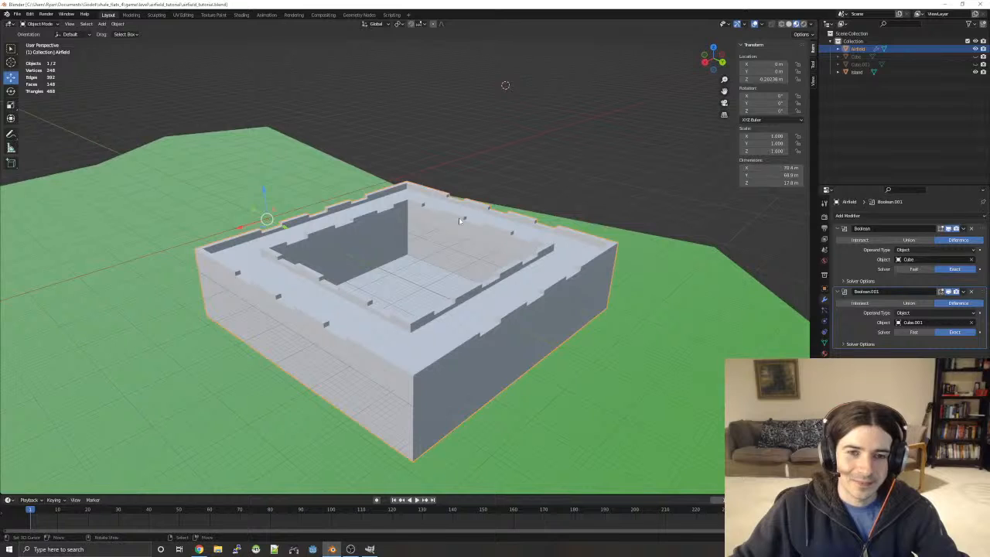
middle_click_drag(546, 165, 468, 162)
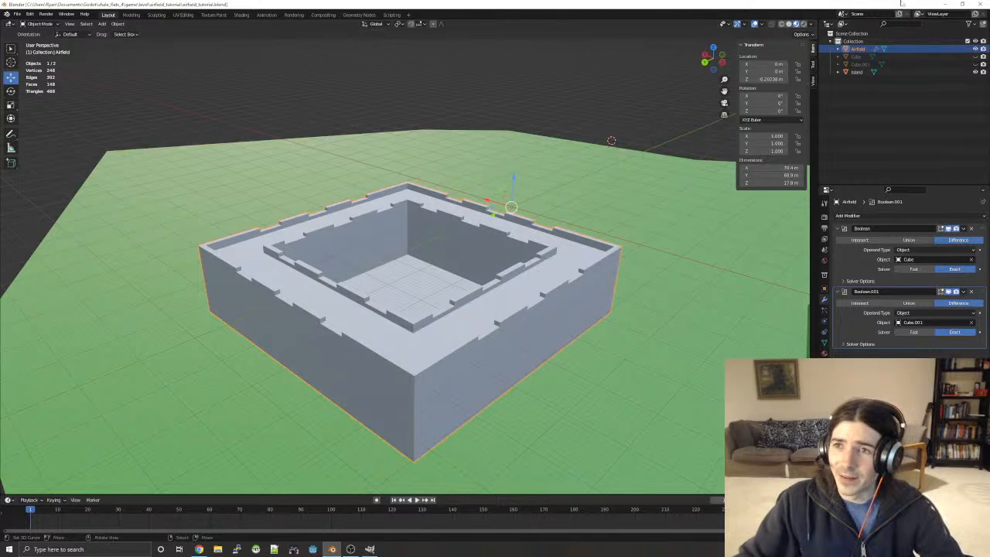
middle_click_drag(634, 206, 561, 124)
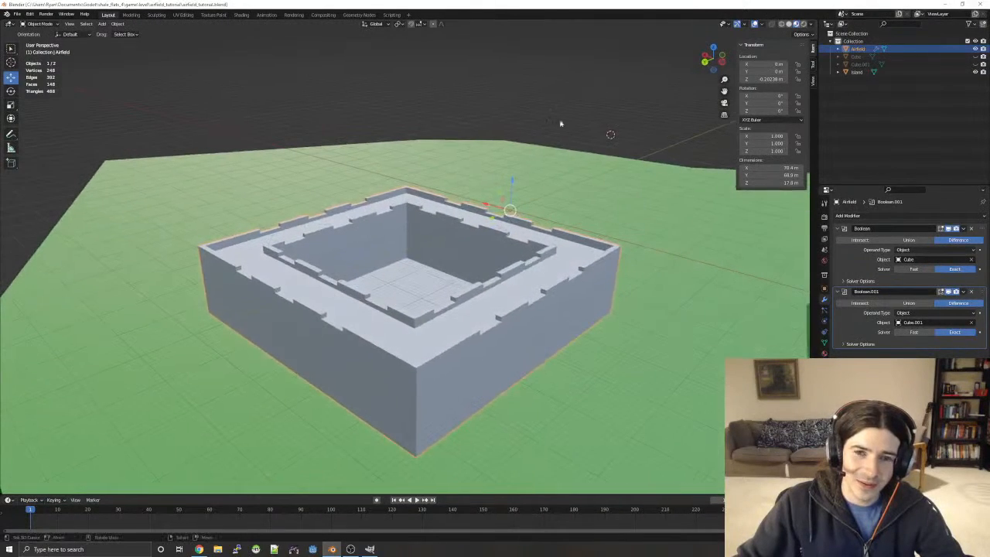
left_click(493, 80)
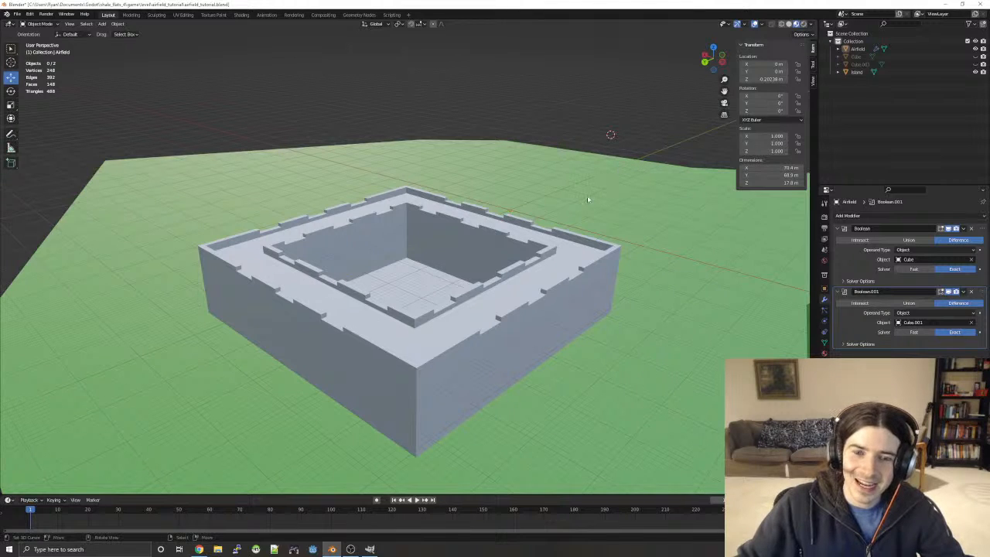
middle_click_drag(587, 199, 403, 200)
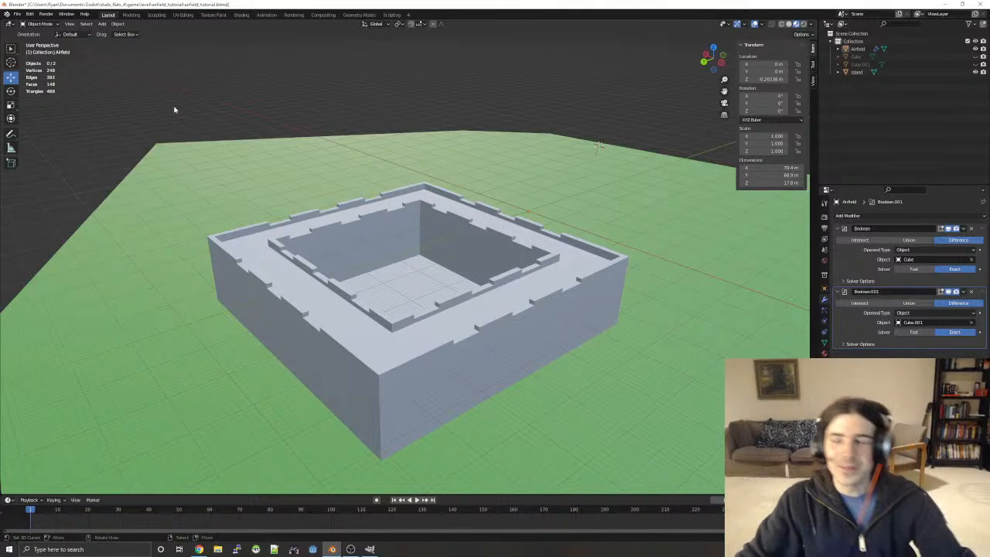
- Open the recent file distant_island.blend without saving the current file, and examine the island's overall shape
left_click(17, 14)
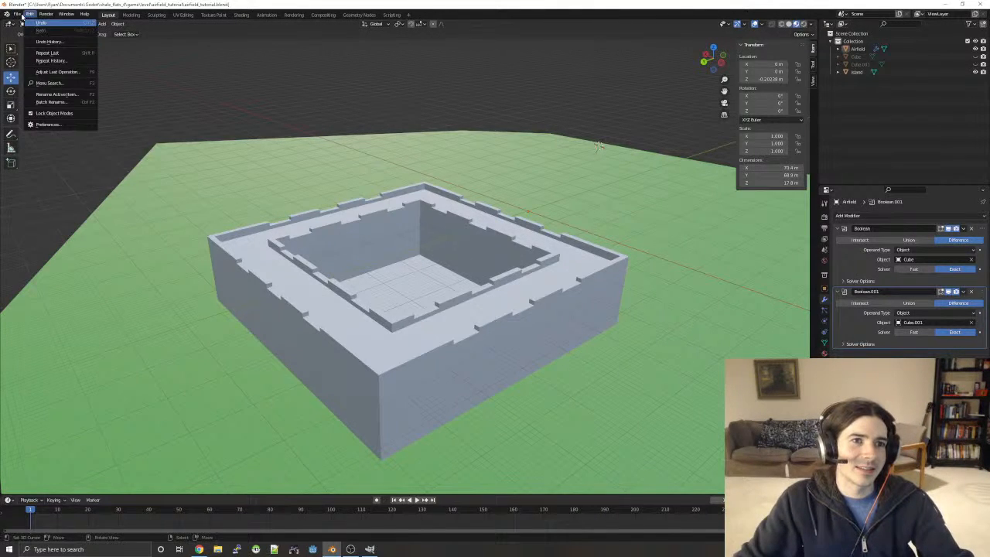
mouse_move(35, 38)
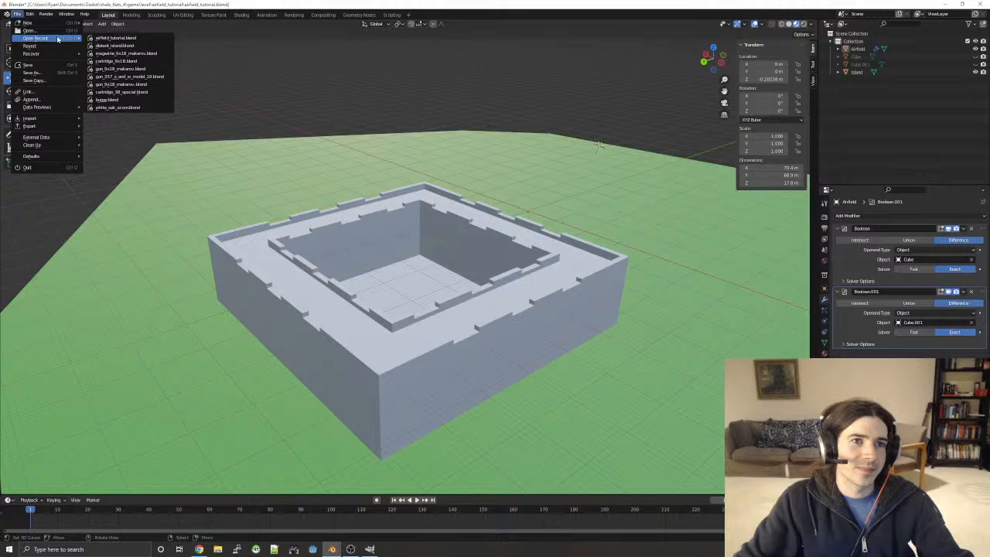
left_click(119, 47)
left_click(509, 289)
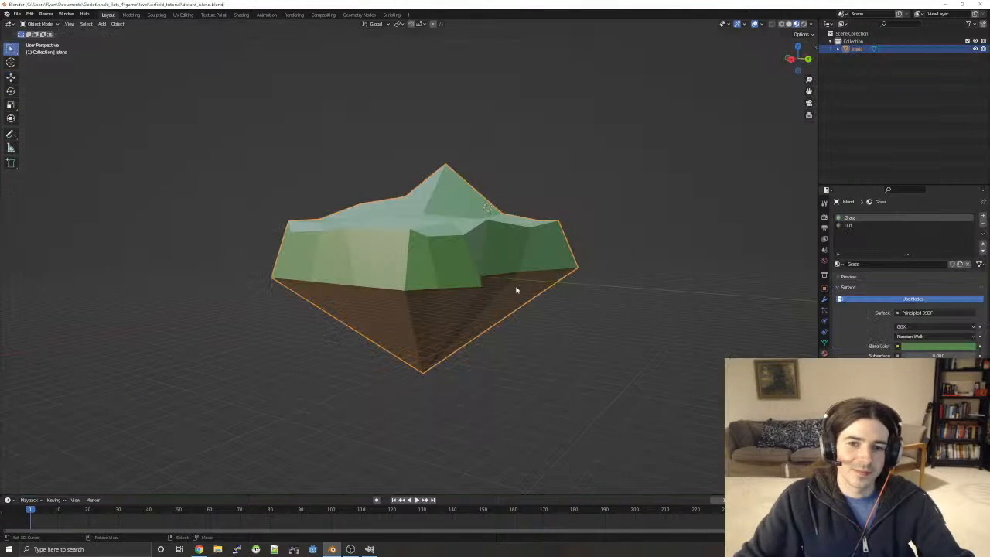
middle_click_drag(631, 236, 312, 249)
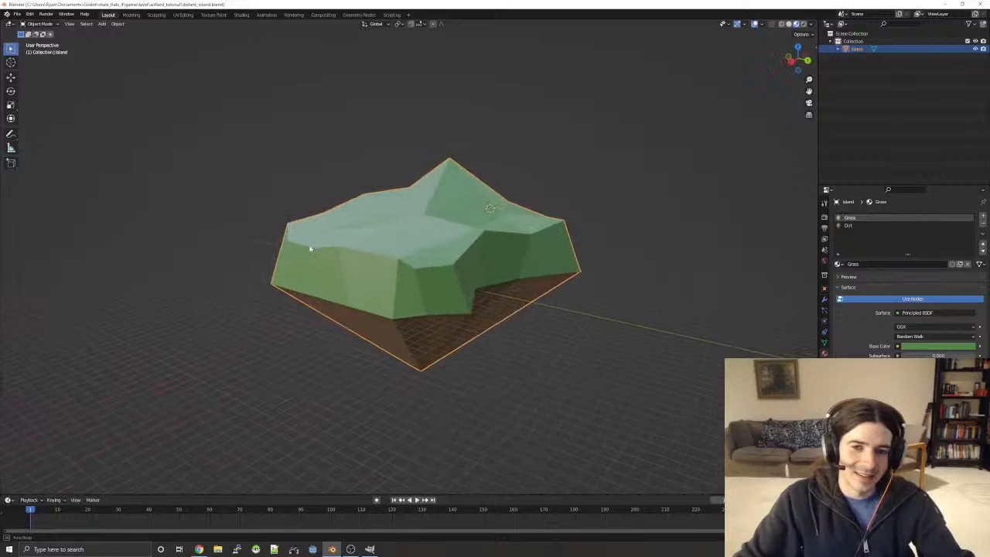
scroll(419, 231, "up", 2)
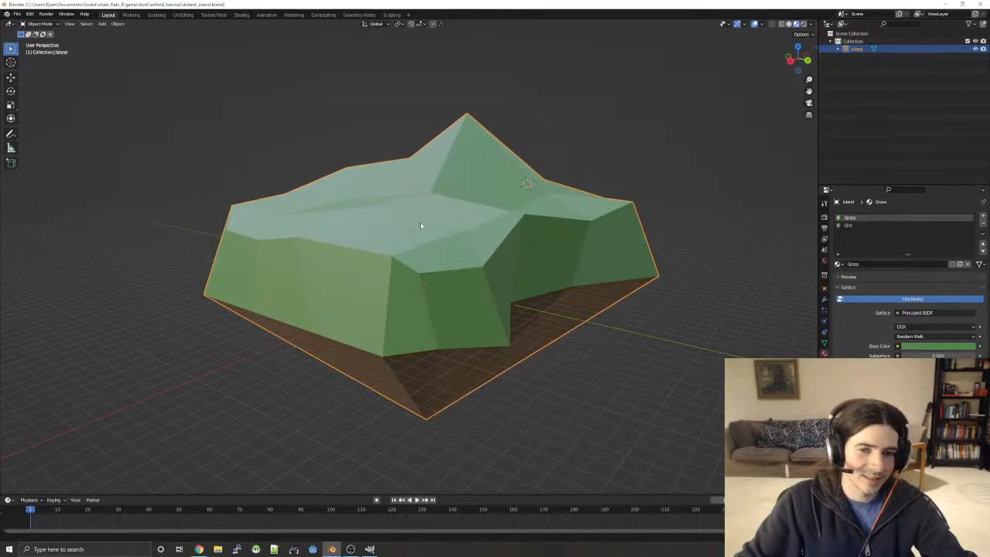
scroll(425, 217, "up", 1)
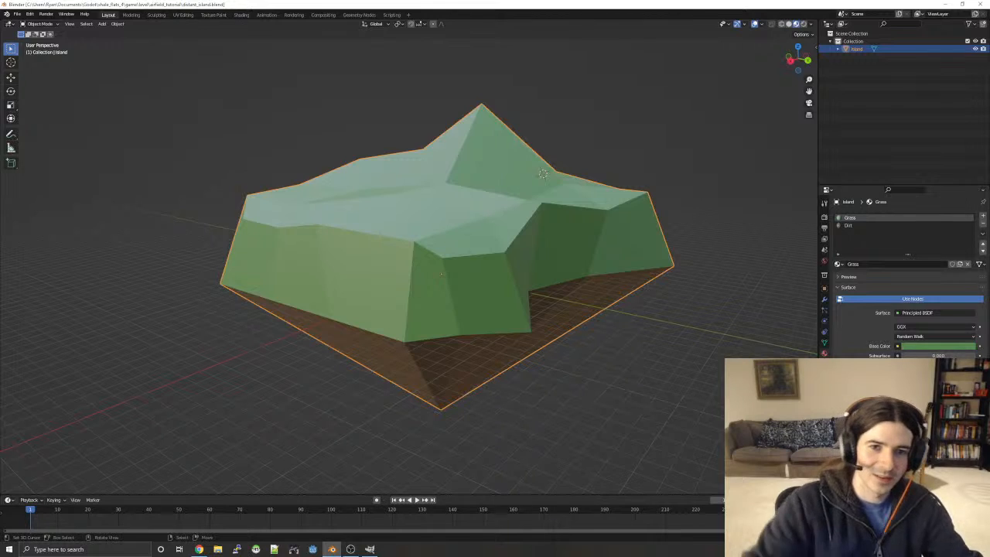
key("super+shift+s")
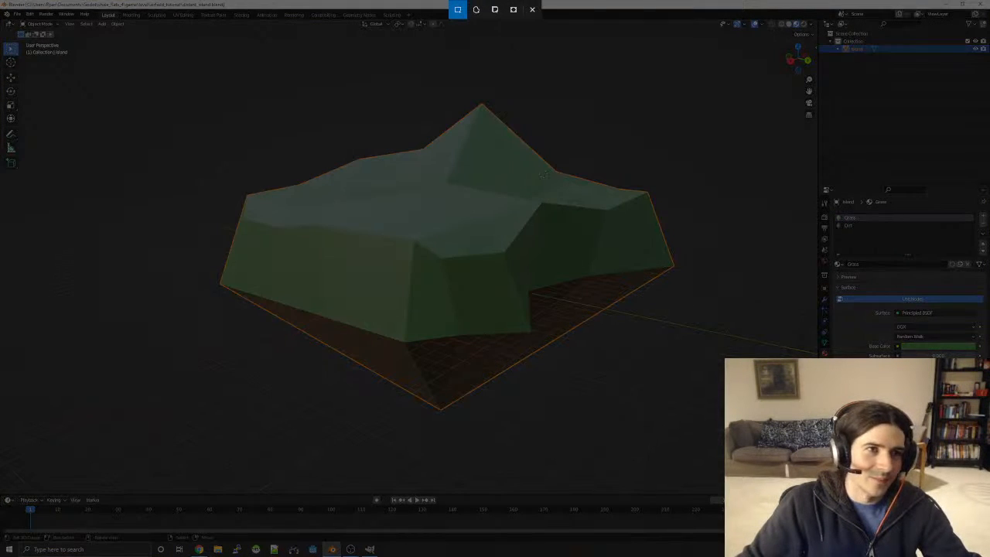
key("Escape")
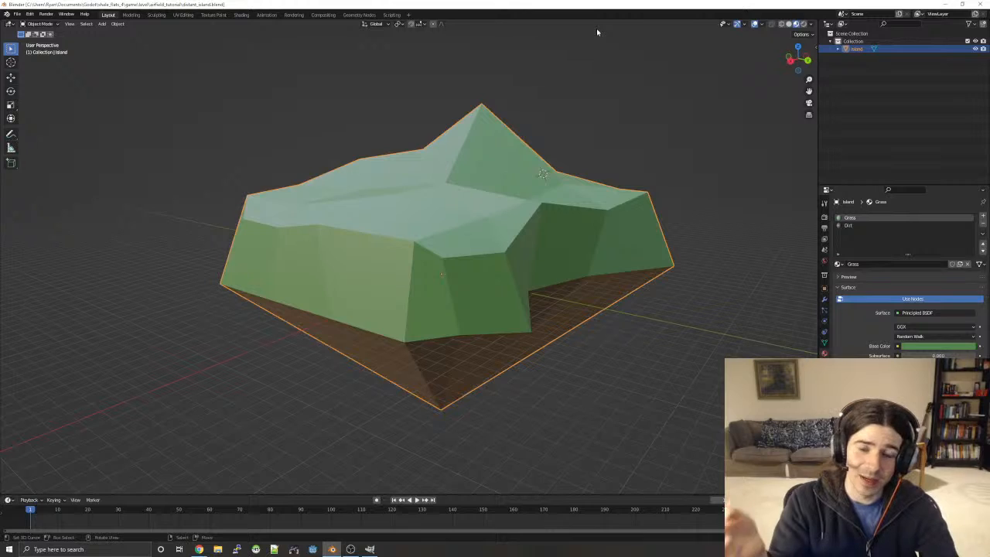
- Reopen the recent file airfield_tutorial.blend and examine the airfield building and the surrounding terrain from high and low angles
left_click(19, 14)
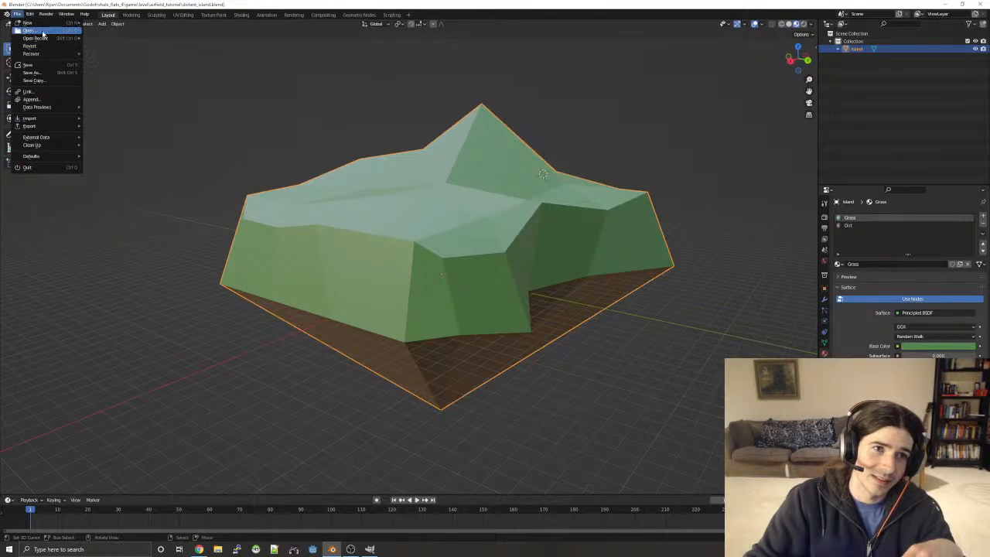
mouse_move(45, 38)
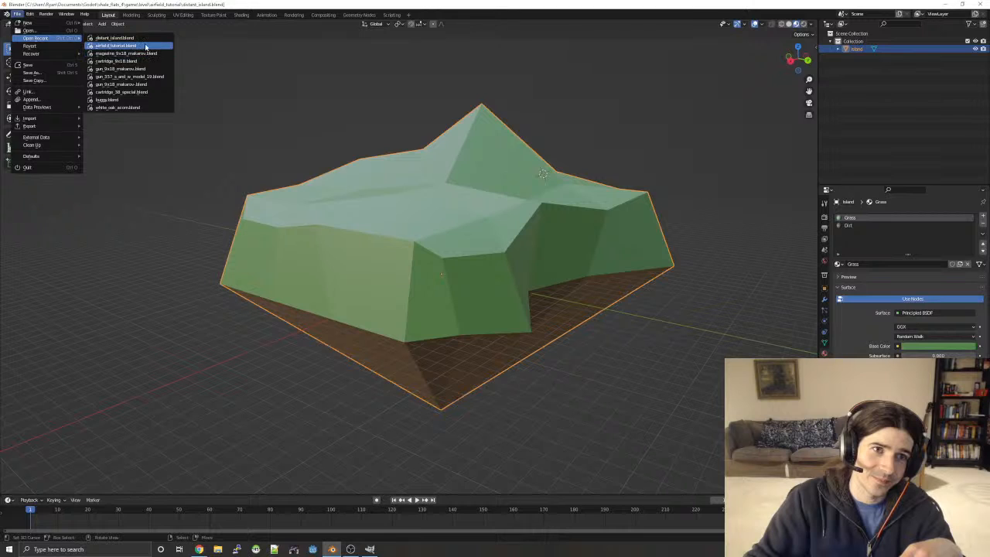
left_click(144, 47)
middle_click_drag(603, 247, 533, 164)
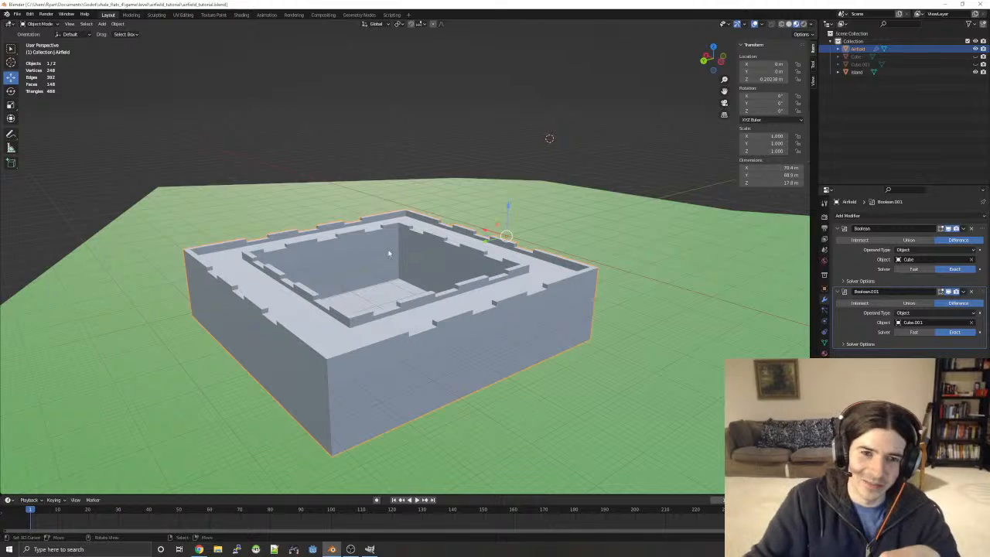
middle_click_drag(588, 232, 275, 237)
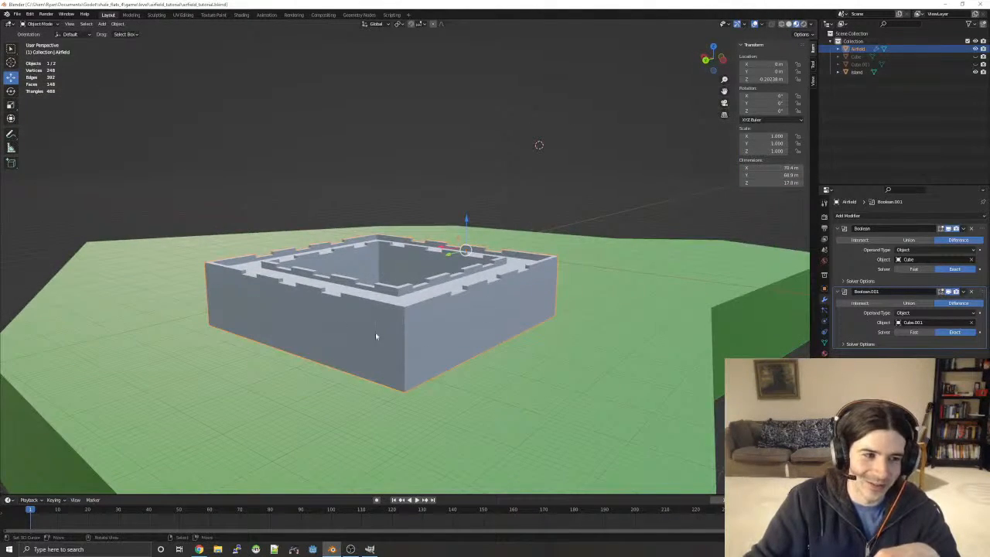
middle_click_drag(527, 307, 325, 209)
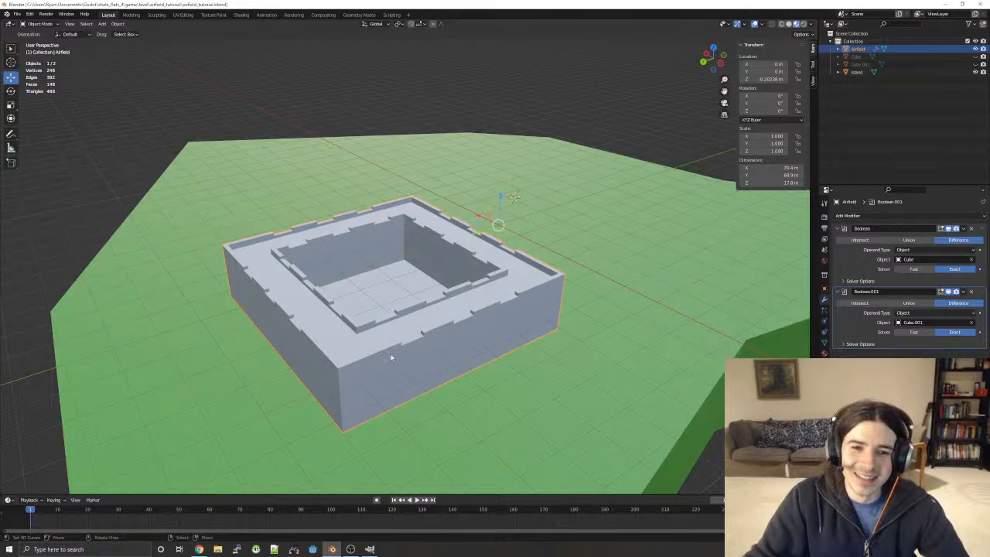
middle_click_drag(591, 272, 522, 164)
middle_click_drag(519, 222, 295, 307)
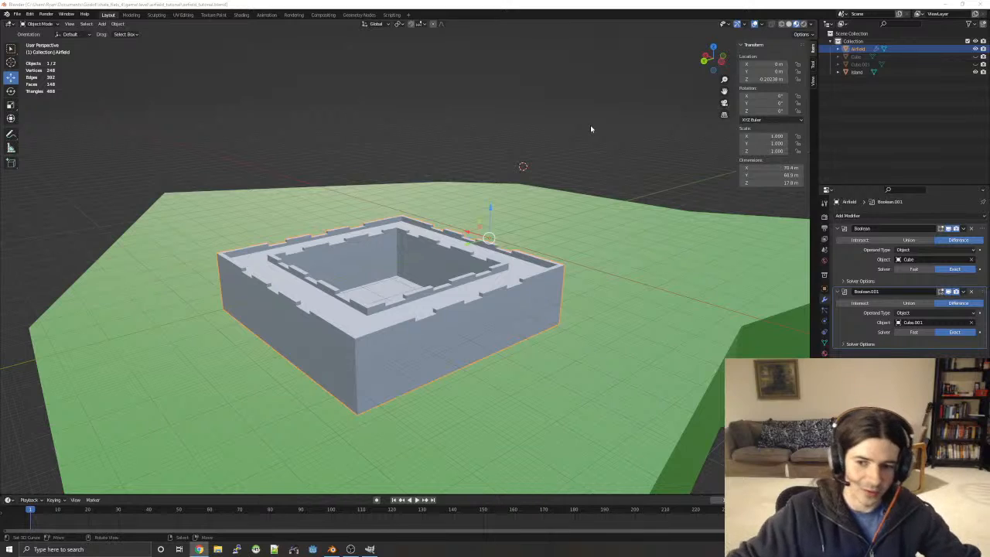
- Switch to GIMP and create a new blank image of 1920 × 1080 px
left_click(370, 549)
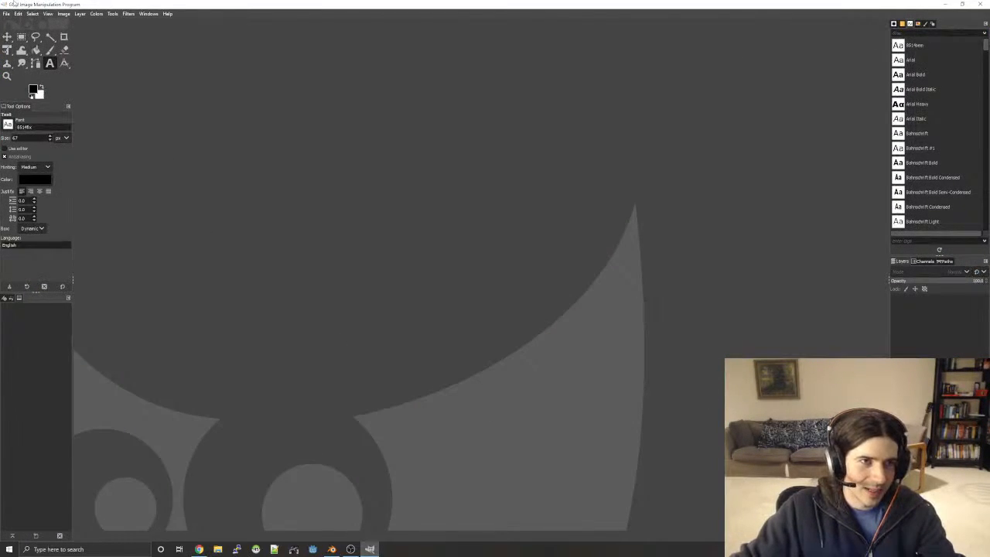
left_click(6, 13)
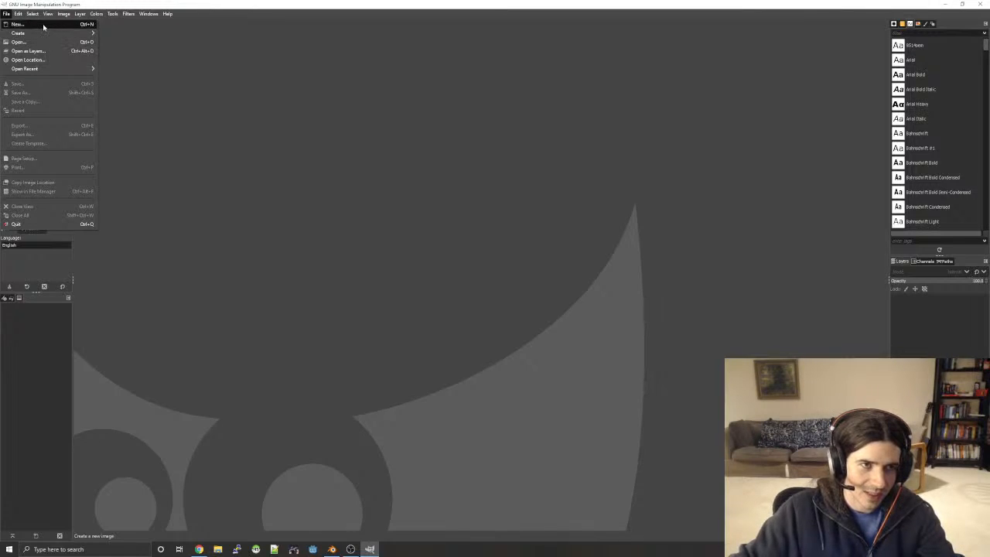
left_click(43, 24)
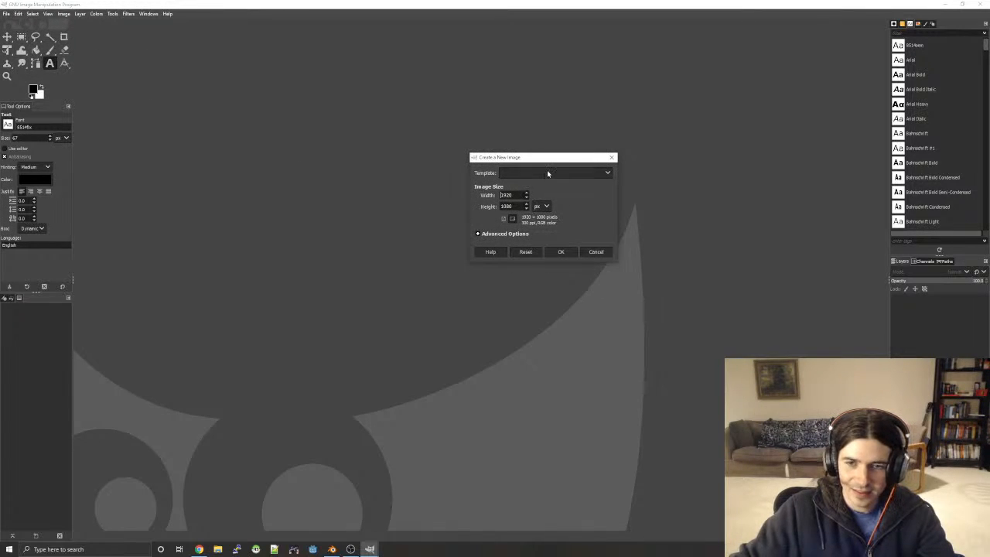
left_click(562, 252)
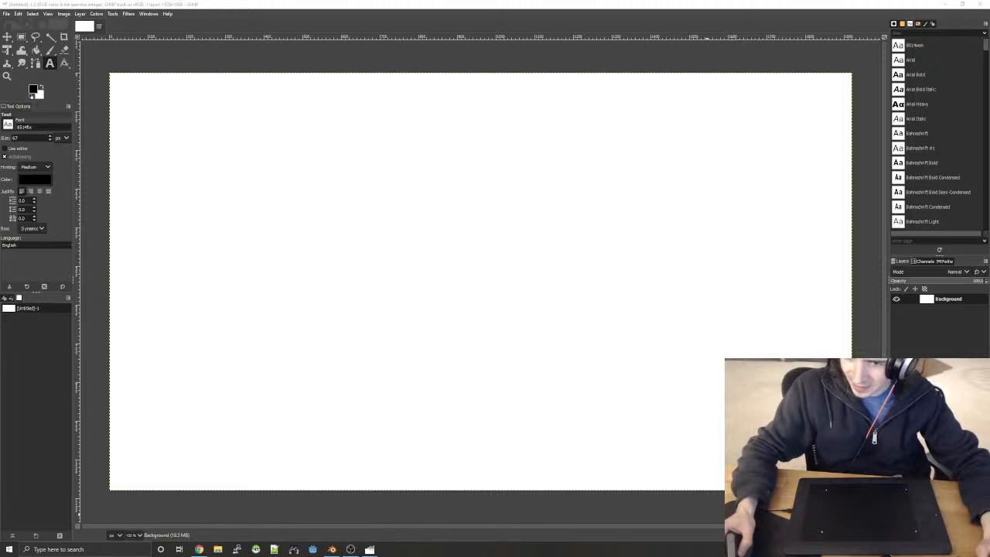
- Find and launch Wacom Tablet Properties from the Windows search
key("super")
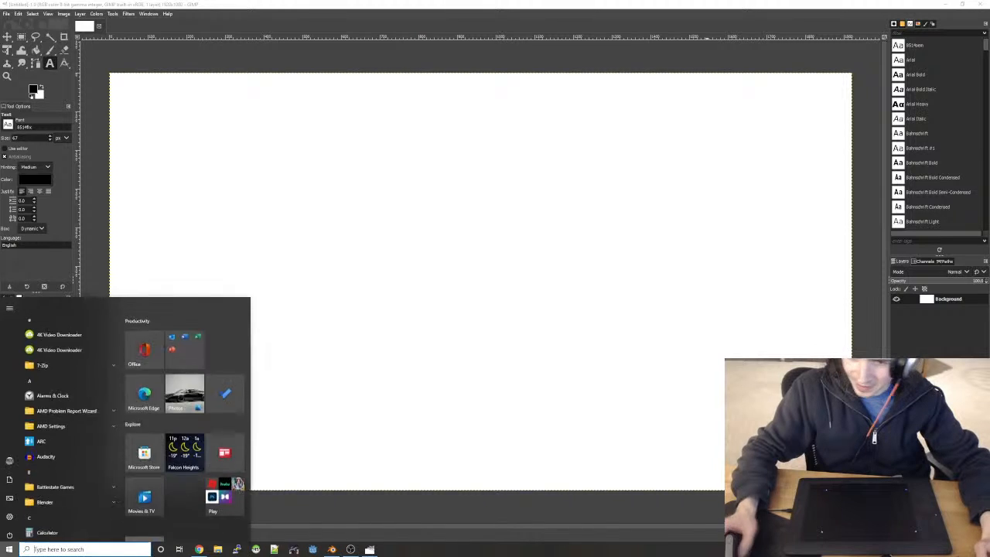
type("wa")
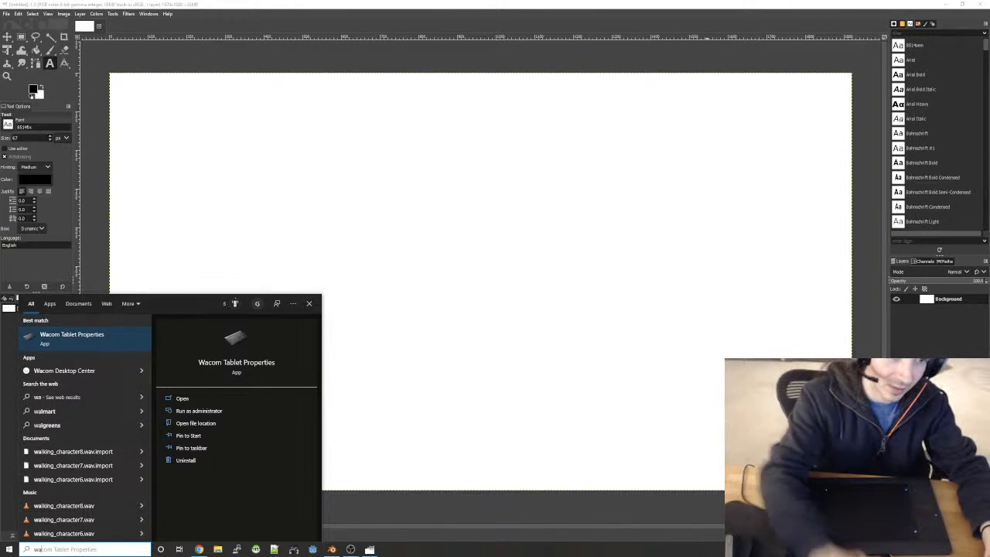
key("Return")
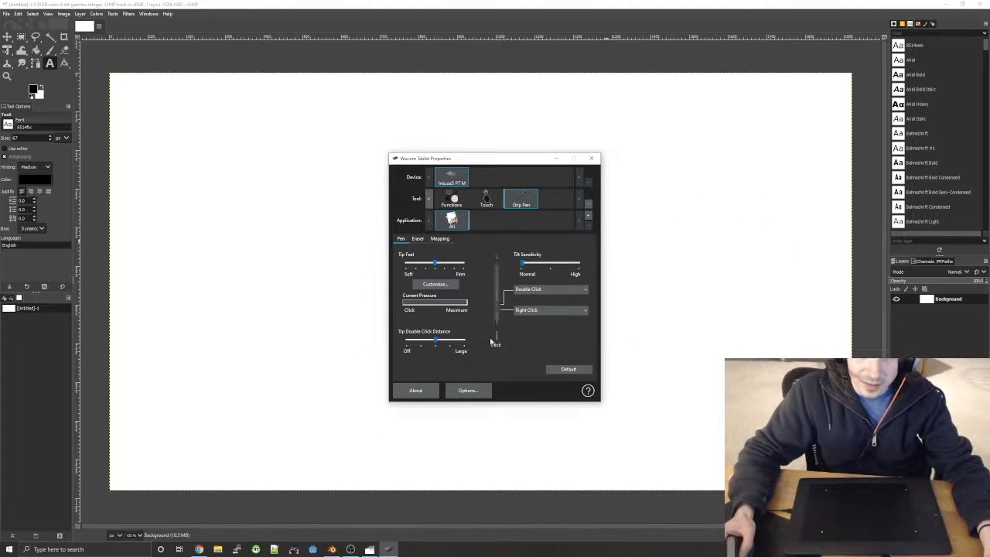
- Map the Grip Pen's screen area to Monitor 1, and close the tablet properties
left_click(438, 239)
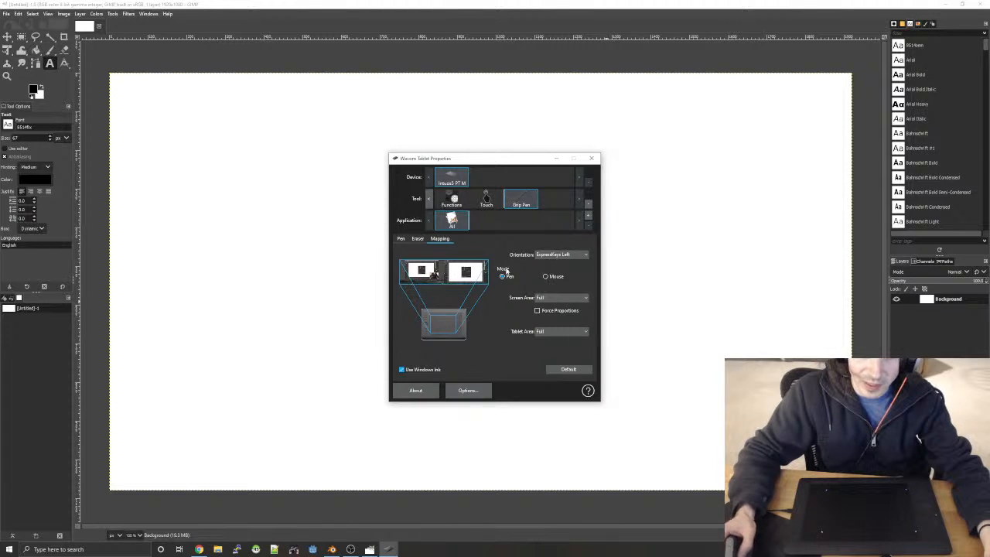
left_click(563, 298)
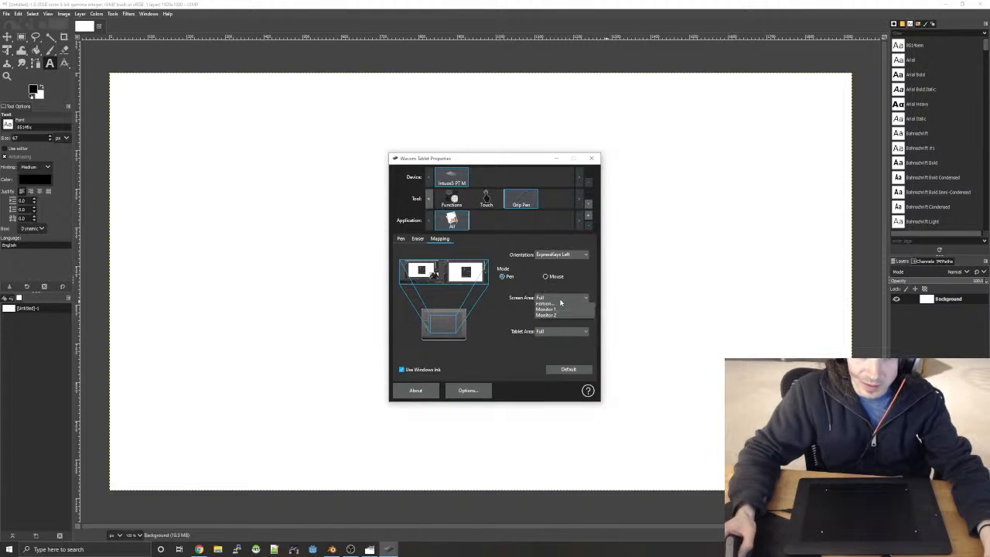
left_click(566, 324)
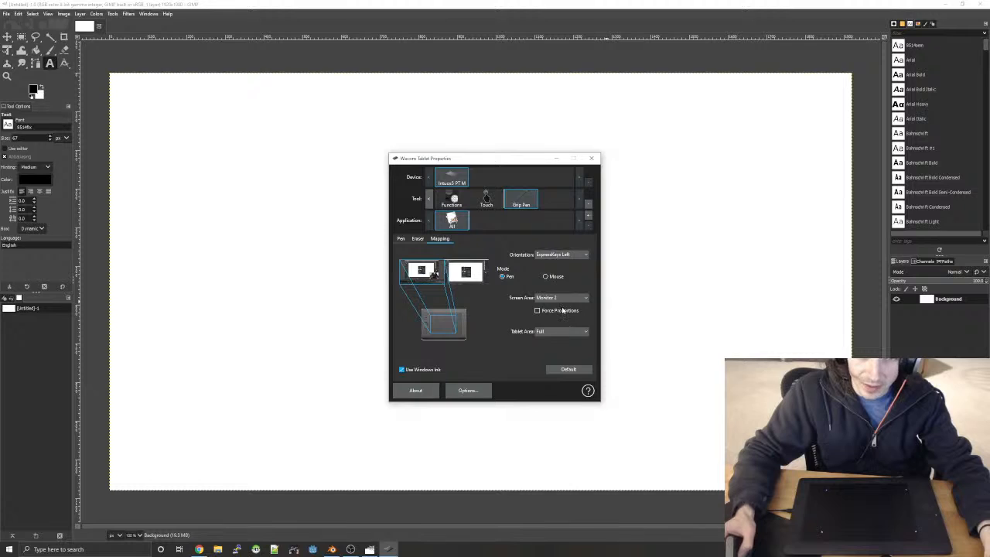
left_click(562, 298)
left_click(567, 317)
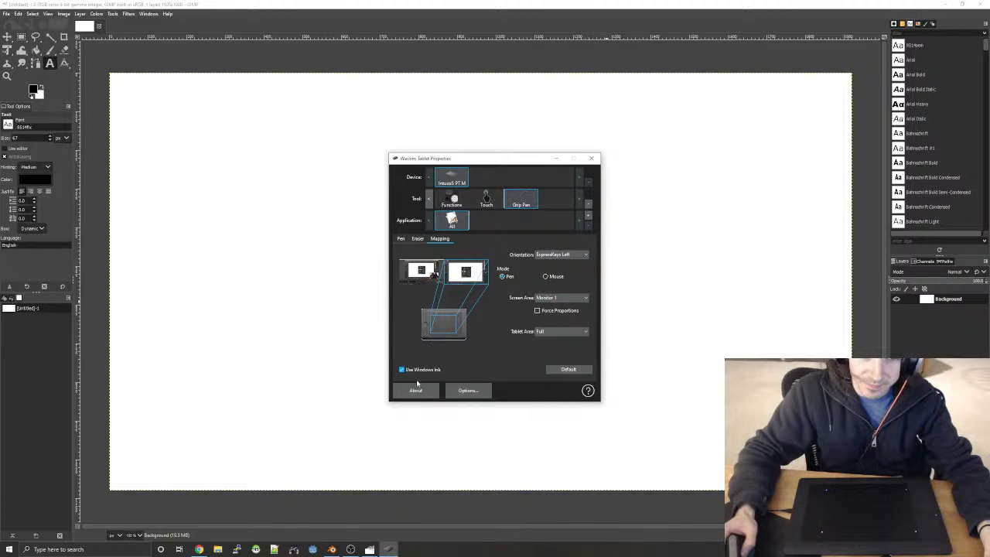
left_click(593, 158)
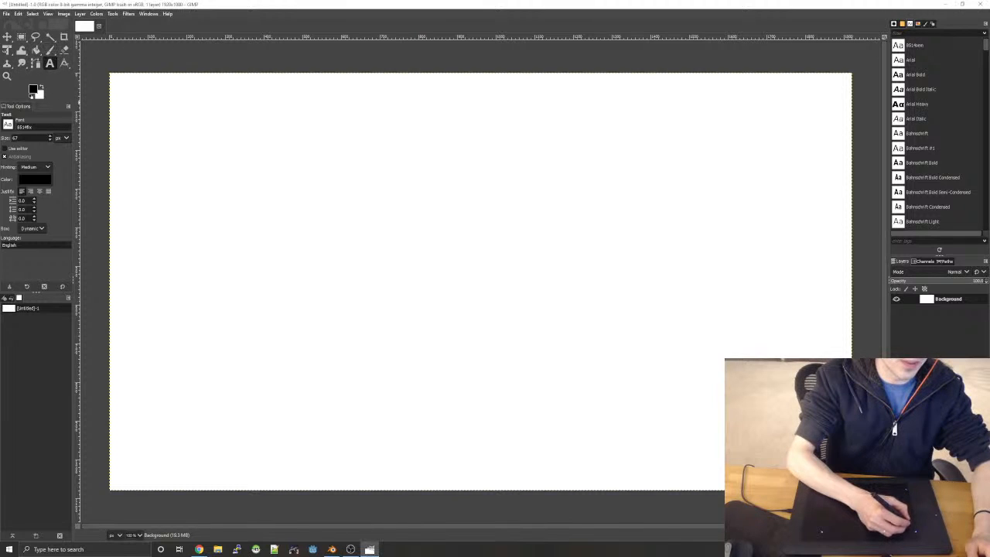
key("super+a")
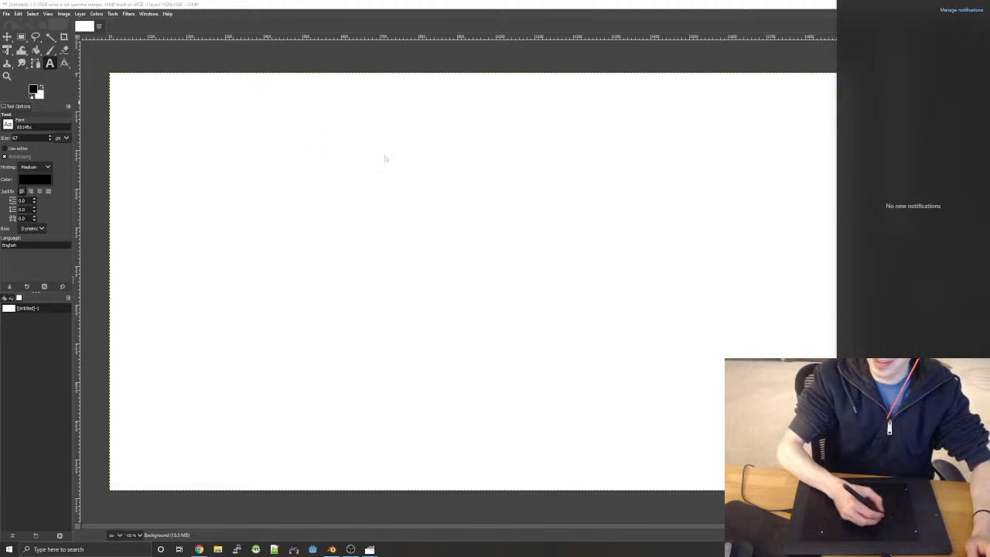
- Find the pen settings through the Windows search and open the pen and touch info page in Windows Settings
left_click(45, 52)
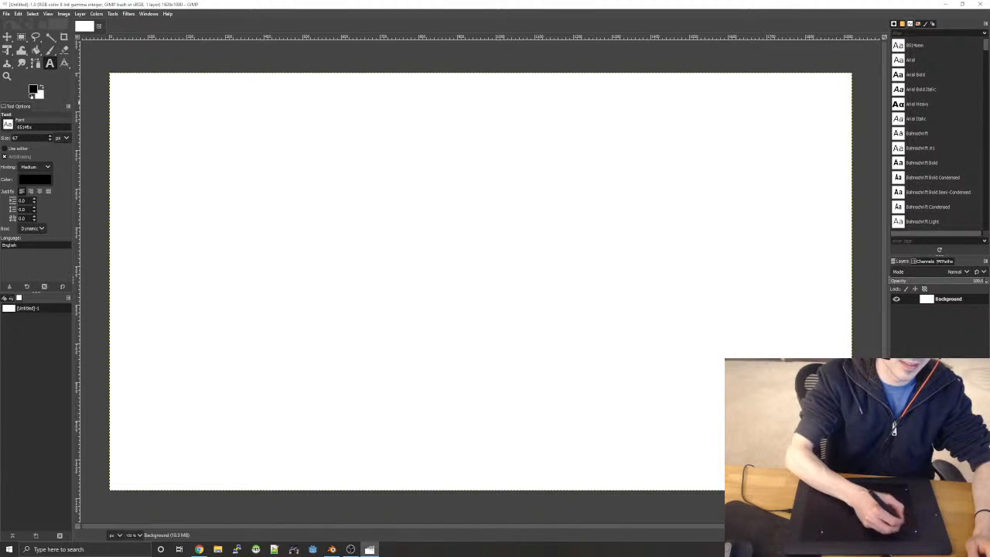
key("super")
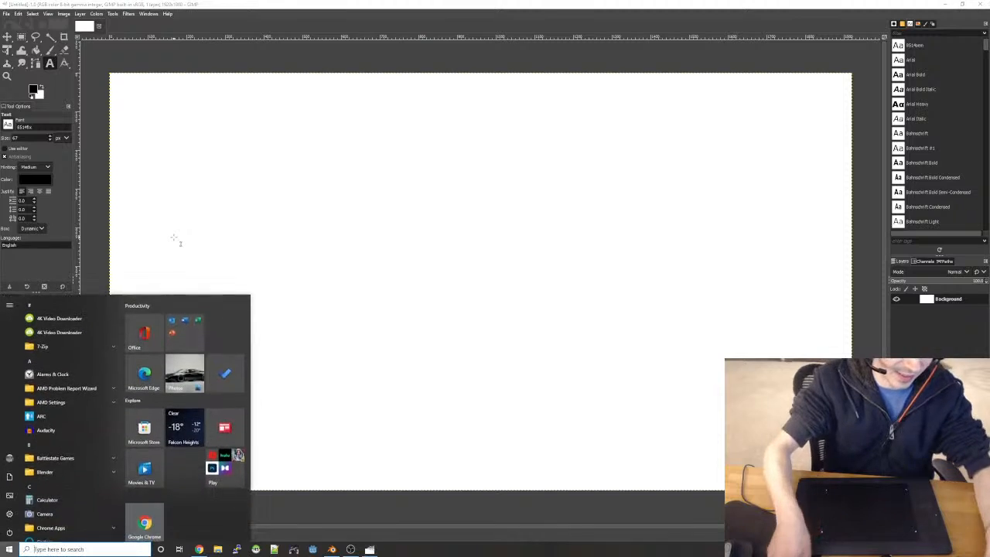
type("pen settings")
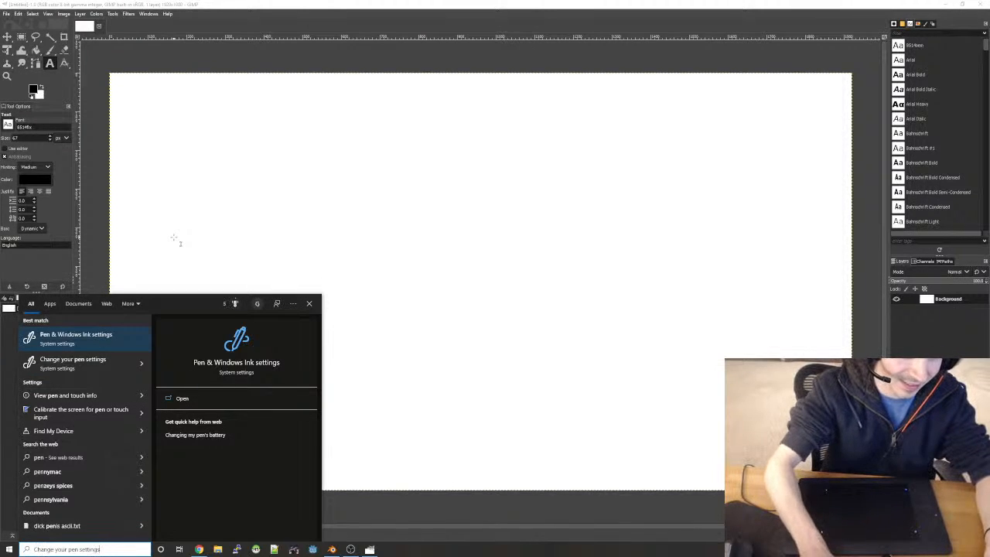
key("Down")
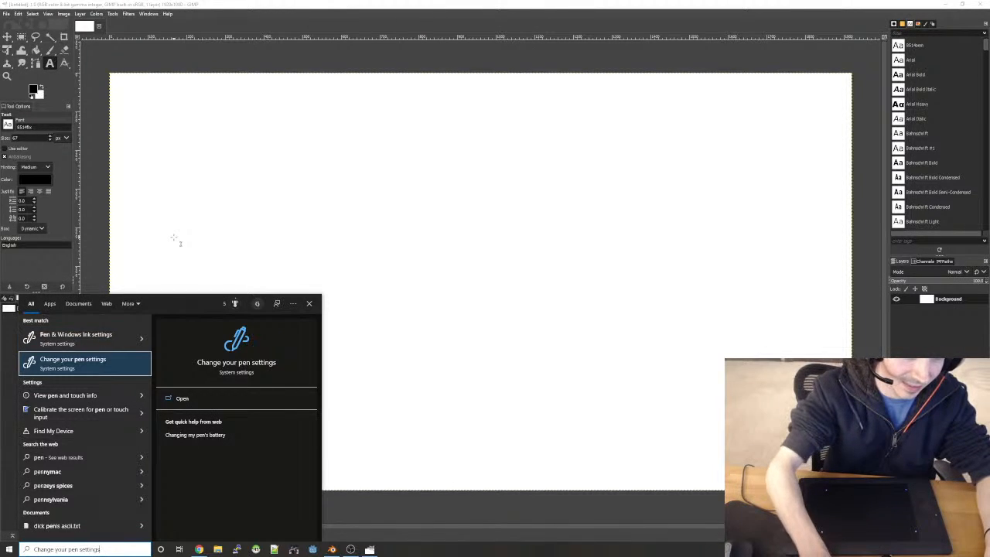
key("Down")
key("Return")
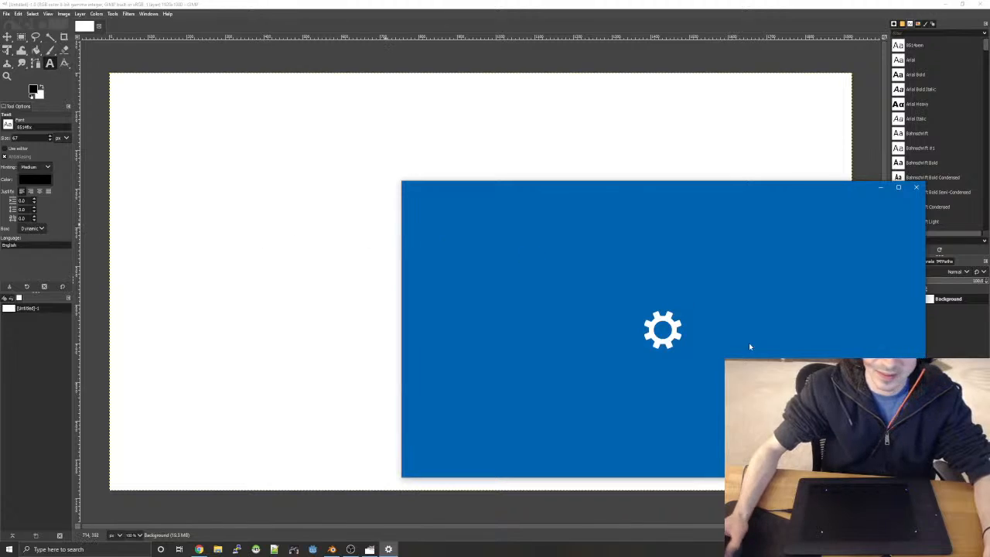
left_click_drag(682, 188, 569, 123)
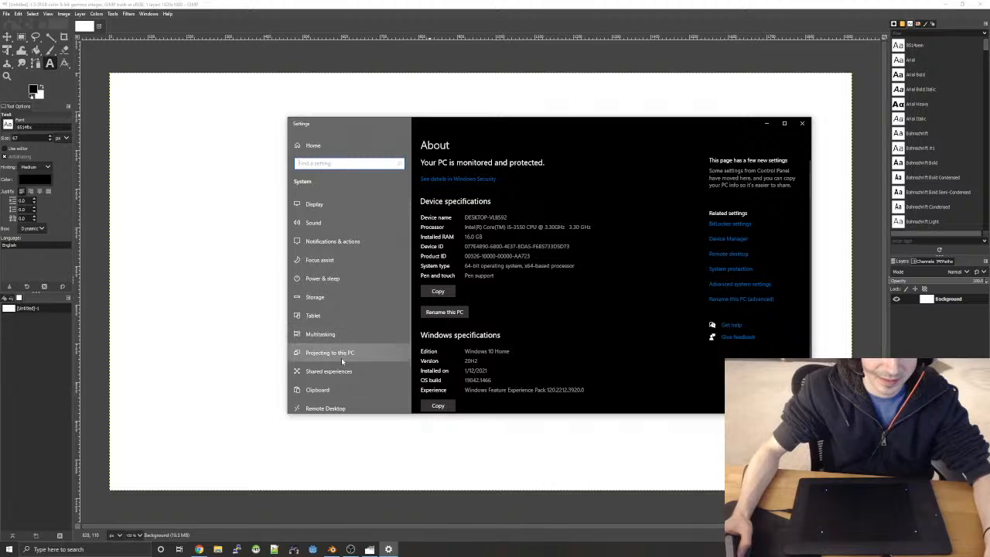
- Search Windows Settings for "pen" and open the "Change your pen settings" result
scroll(341, 357, "down", 2)
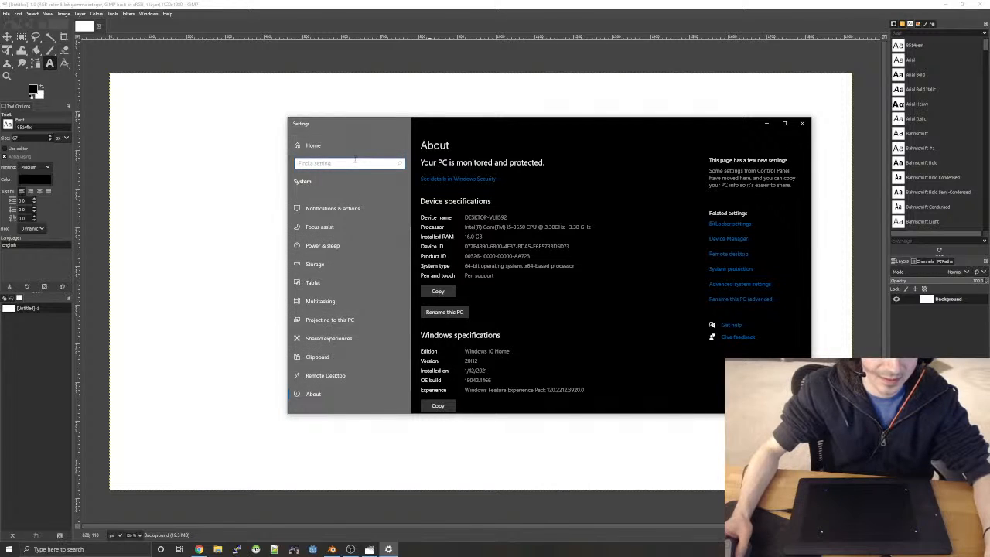
type("b")
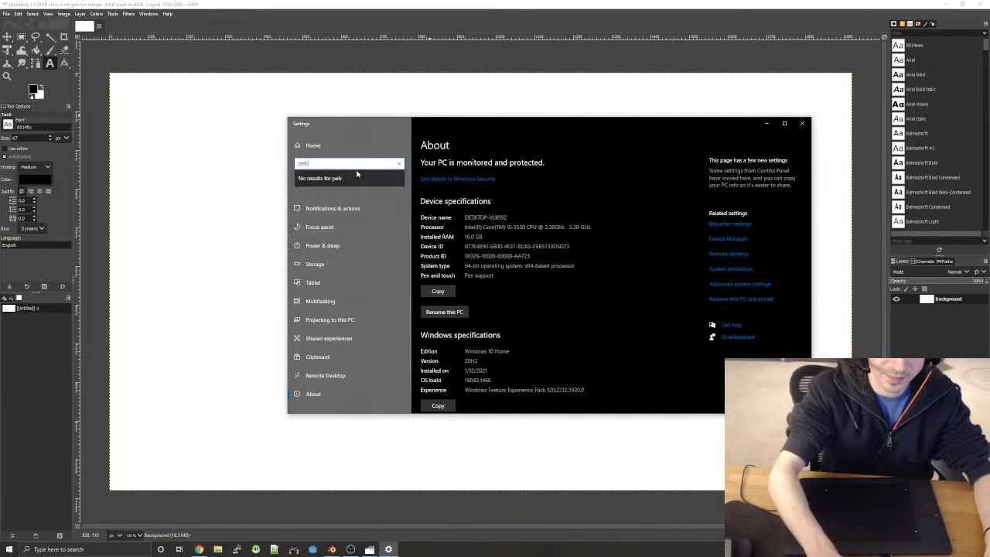
key("BackSpace")
type("n")
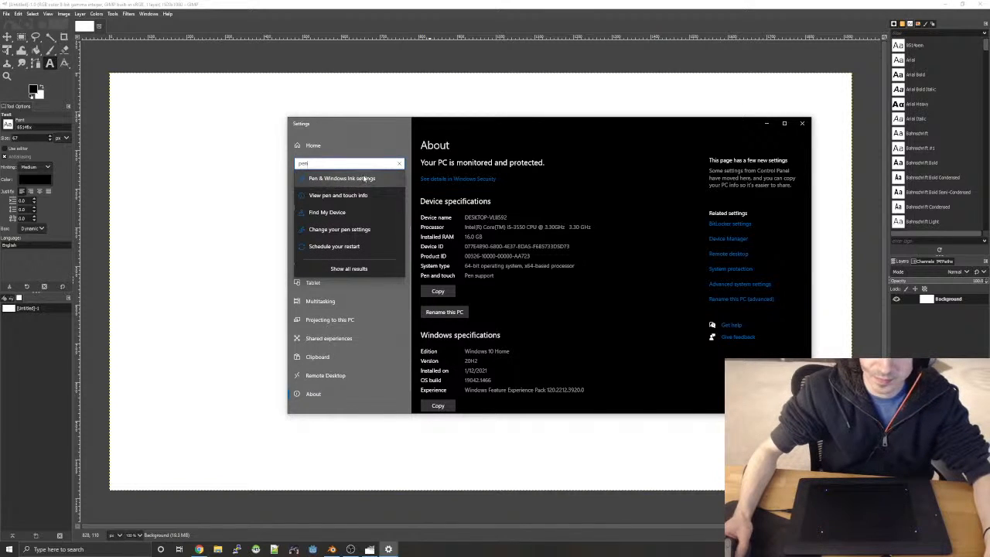
left_click(362, 229)
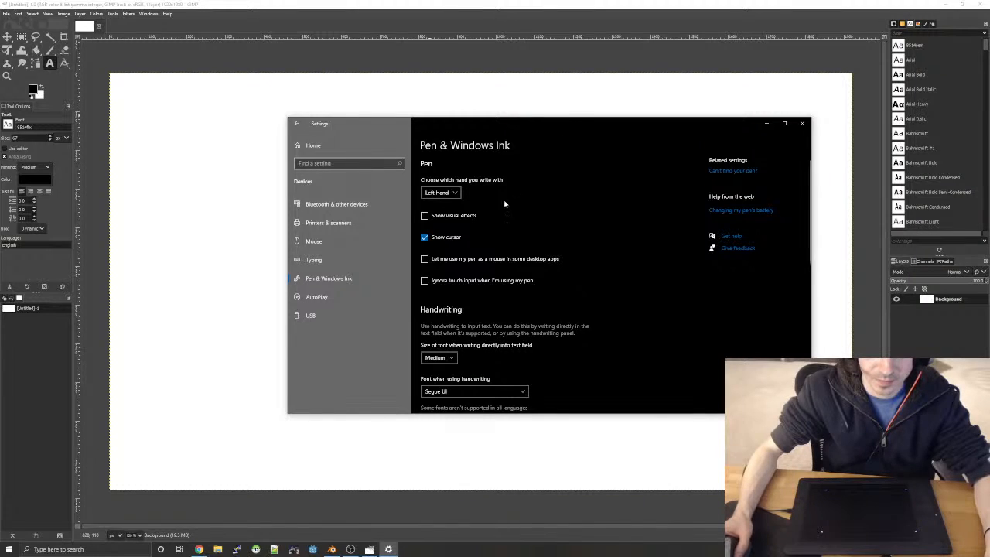
- Set the writing hand to Right Hand, review the remaining pen options, and minimize the Settings window
left_click(442, 193)
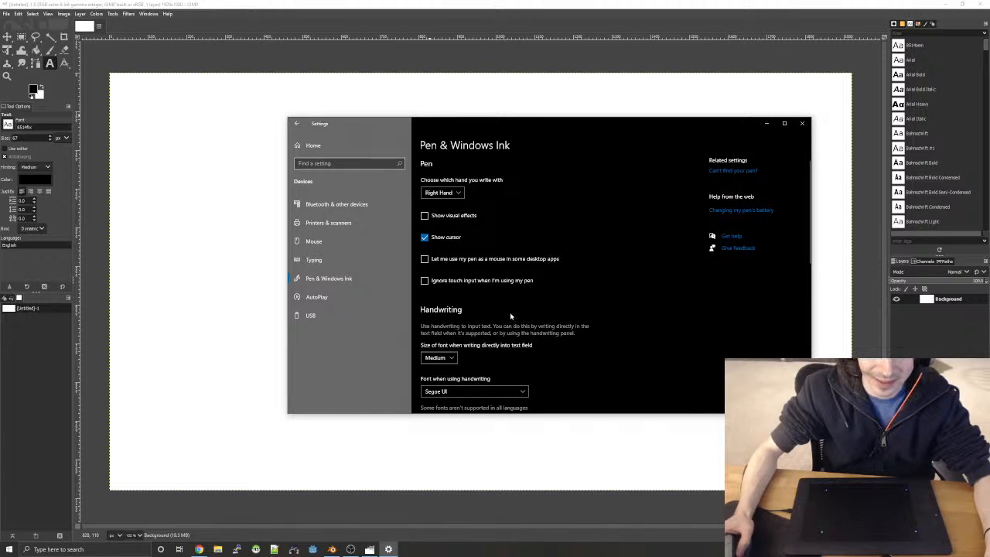
scroll(505, 288, "down", 10)
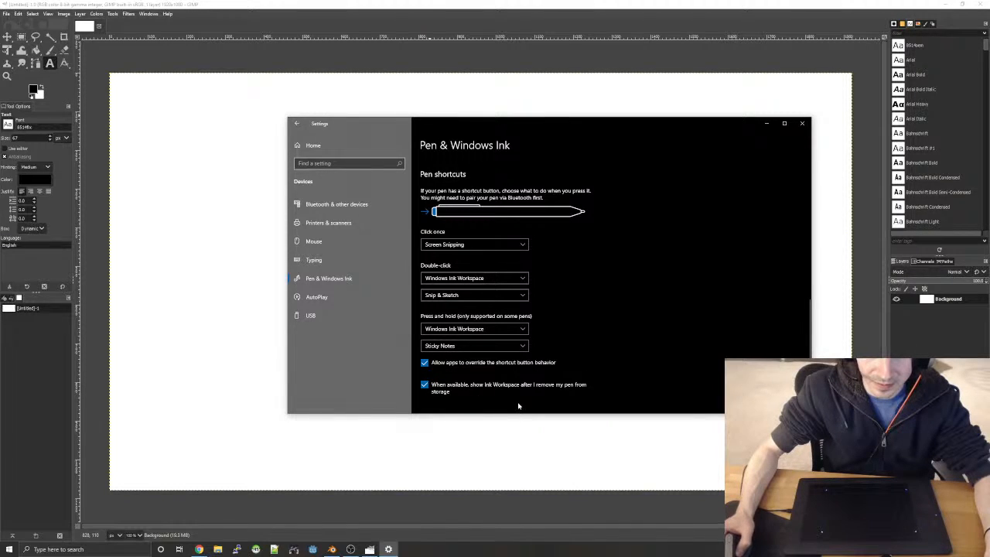
scroll(651, 331, "up", 1)
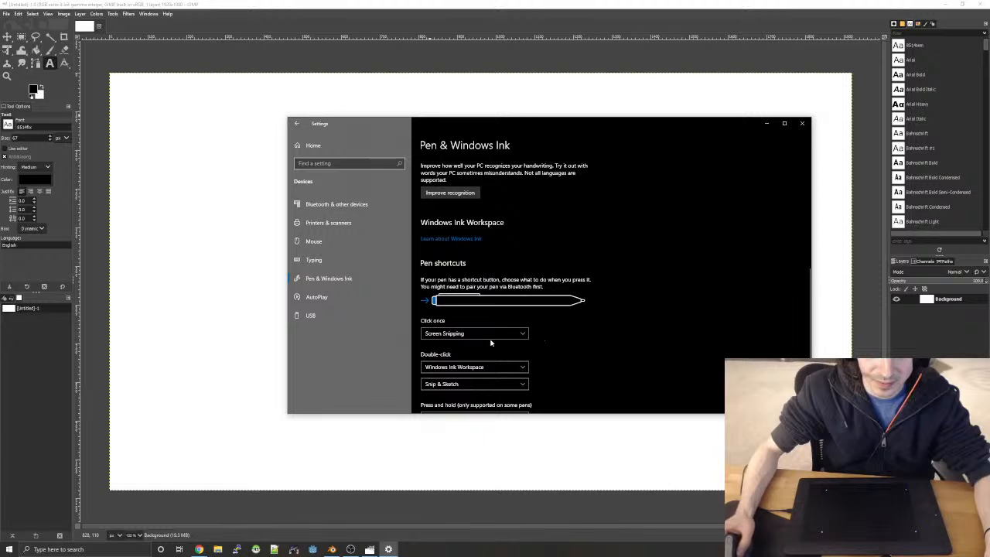
scroll(596, 351, "up", 5)
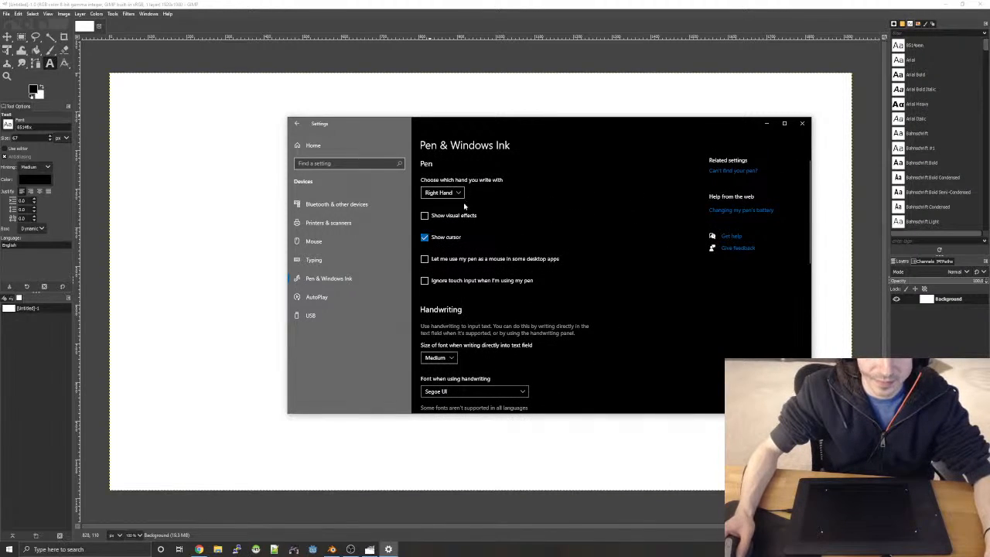
left_click_drag(702, 126, 0, 128)
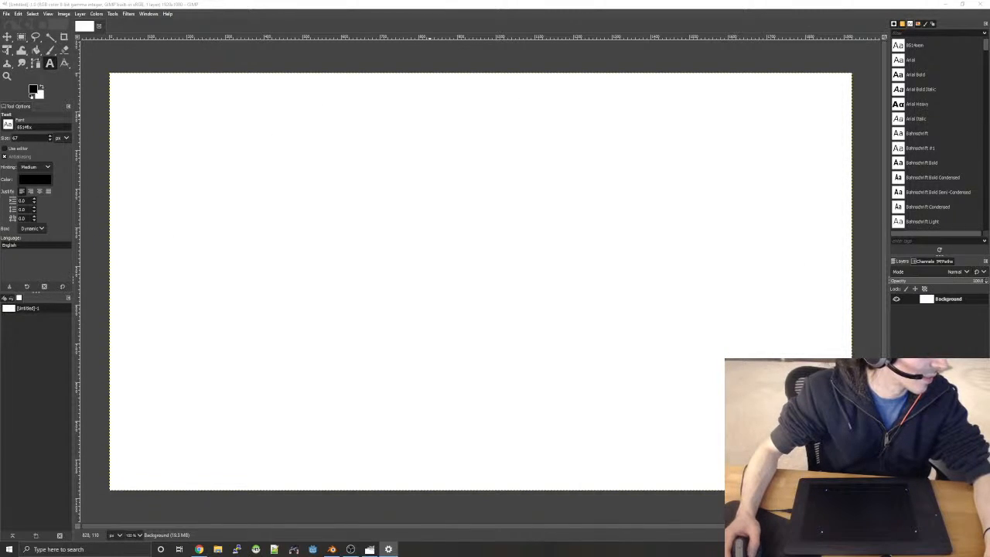
left_click_drag(0, 155, 532, 122)
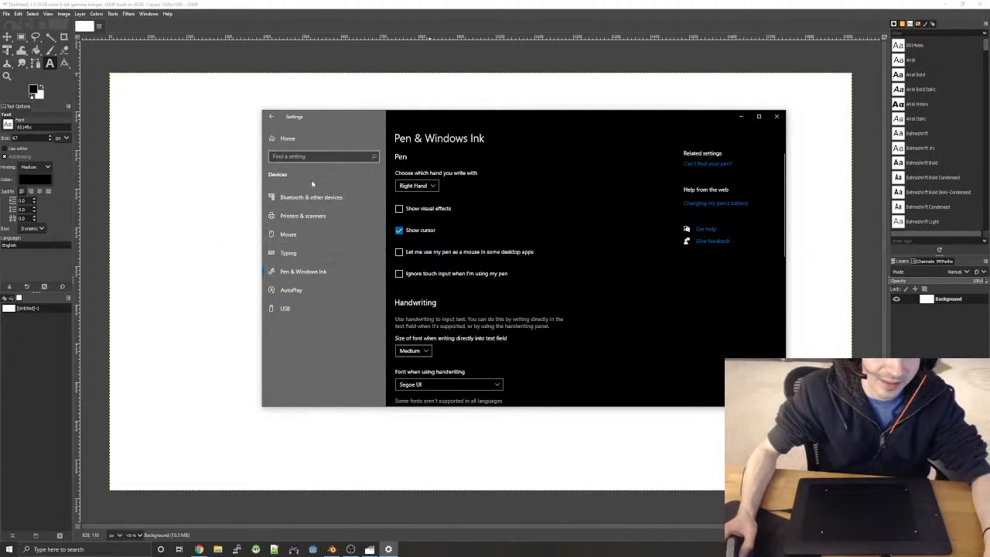
left_click(741, 117)
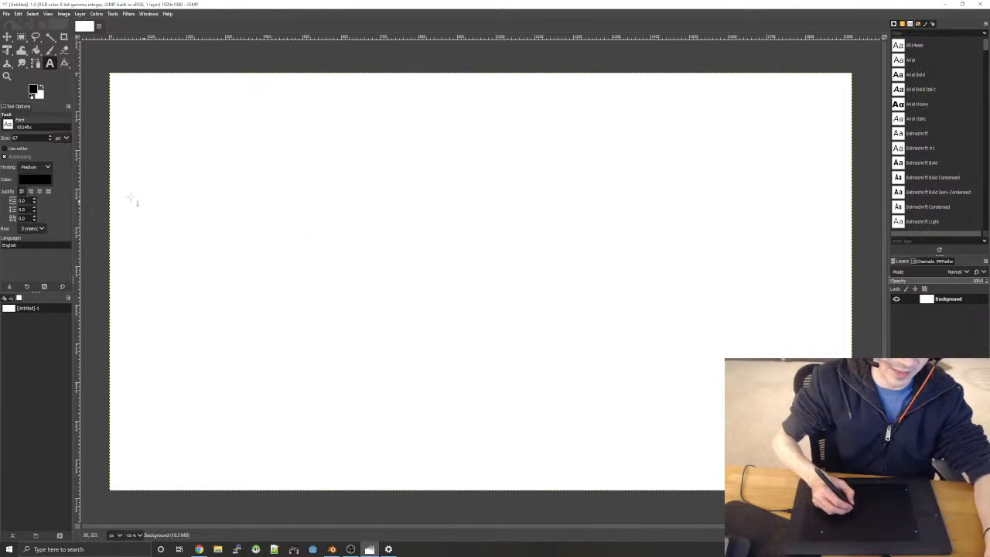
- Test the Paintbrush with a stroke across the canvas, and undo the canvas changes after switching to the US keyboard layout
left_click(51, 50)
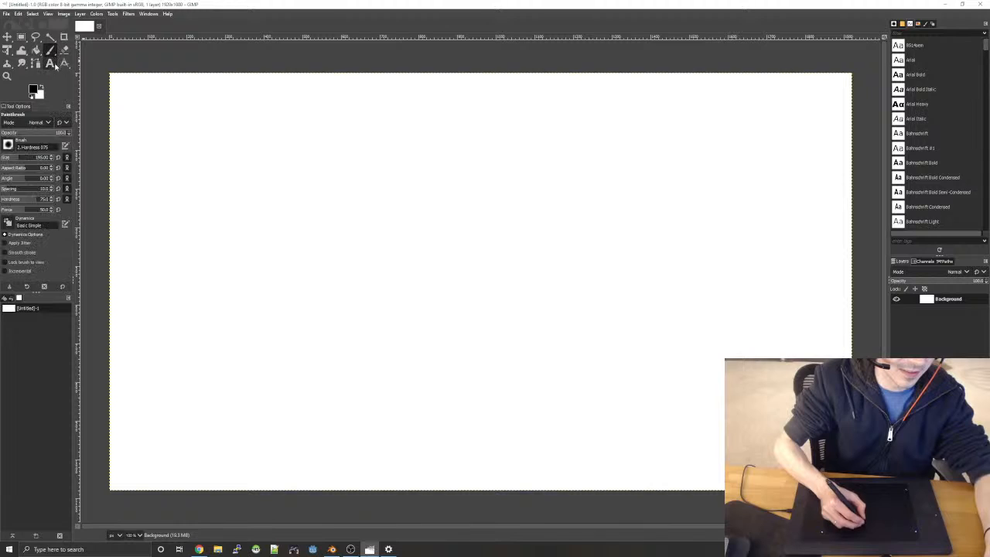
mouse_move(251, 194)
left_mouse_down()
mouse_move(325, 232)
mouse_move(294, 327)
mouse_move(785, 161)
left_mouse_up()
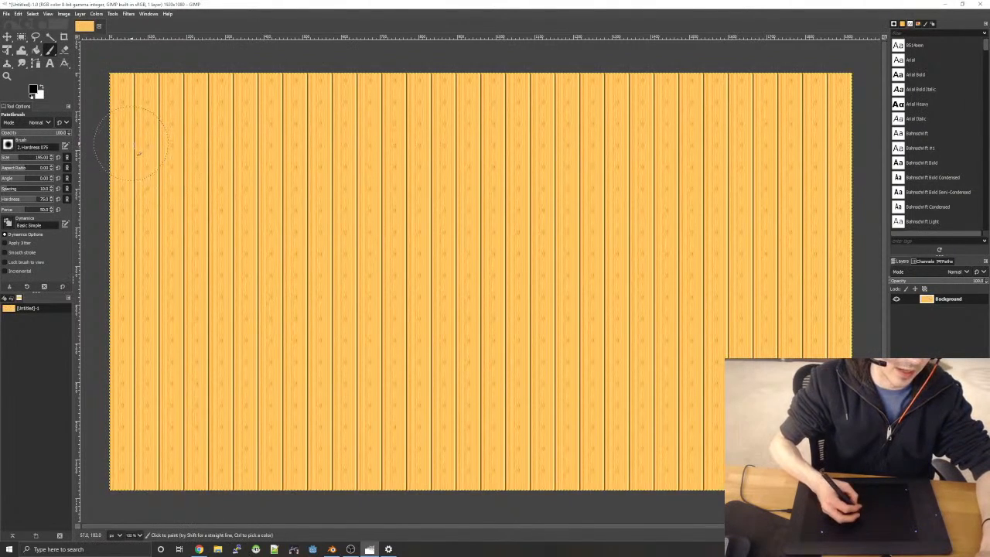
key("super+space")
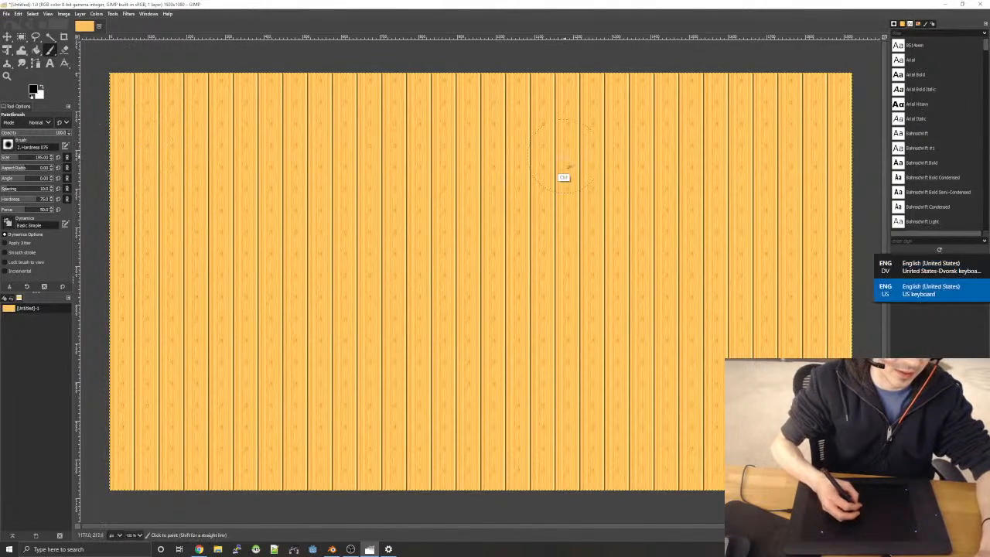
key("ctrl+z")
key("ctrl+z")
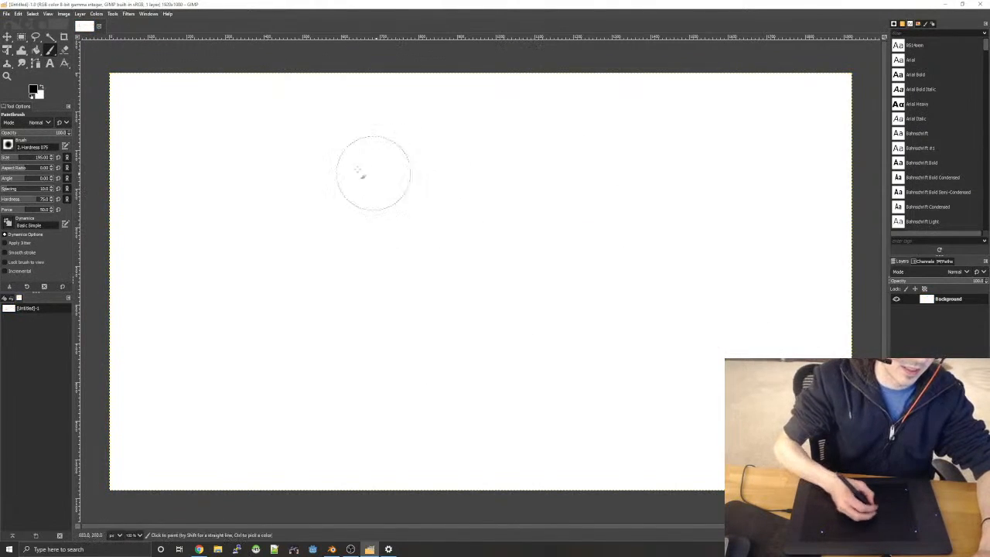
- Open the input device configuration, check which devices are listed, and close it
left_click(18, 14)
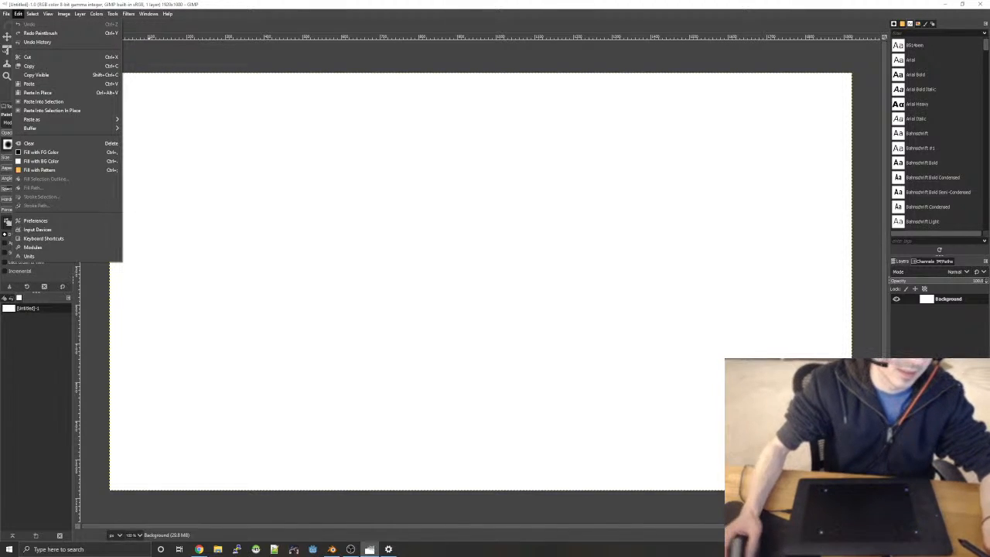
left_click(82, 229)
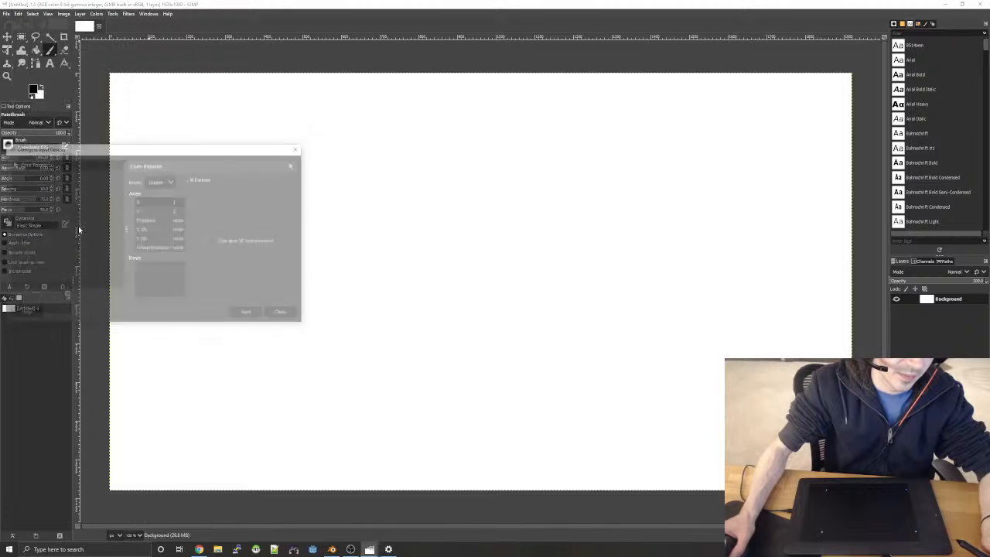
left_click_drag(165, 150, 422, 157)
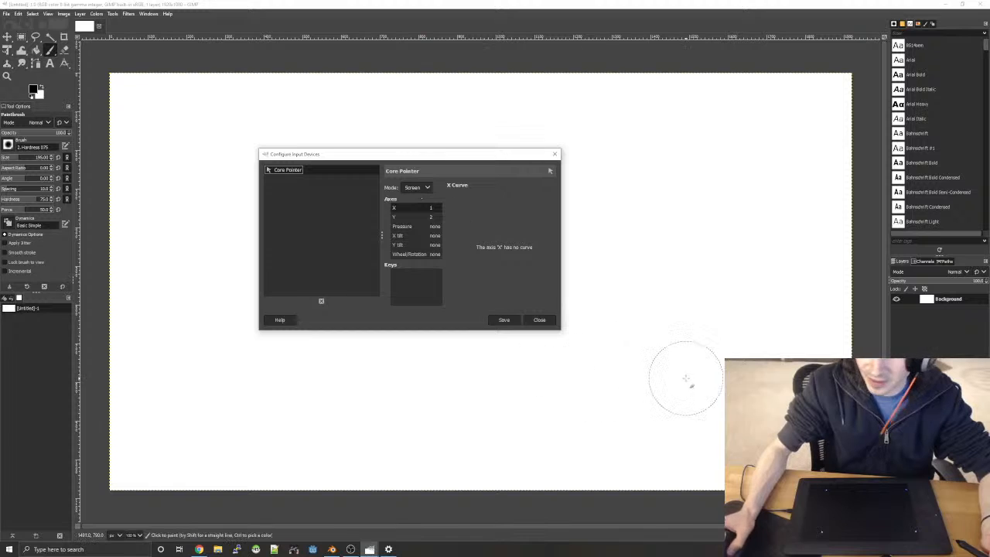
left_click(536, 324)
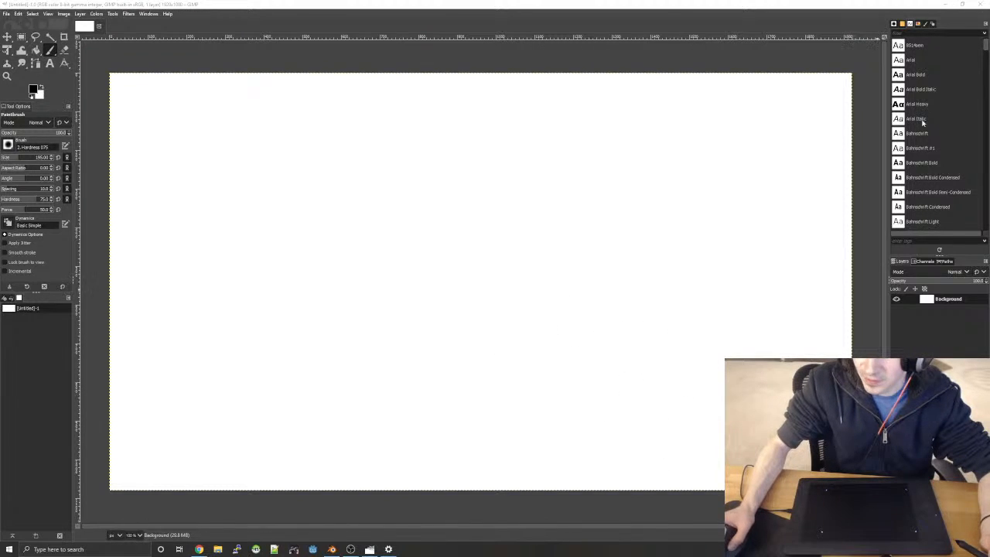
- Close GIMP and relaunch it by searching for "gimp" in Windows
left_click(982, 5)
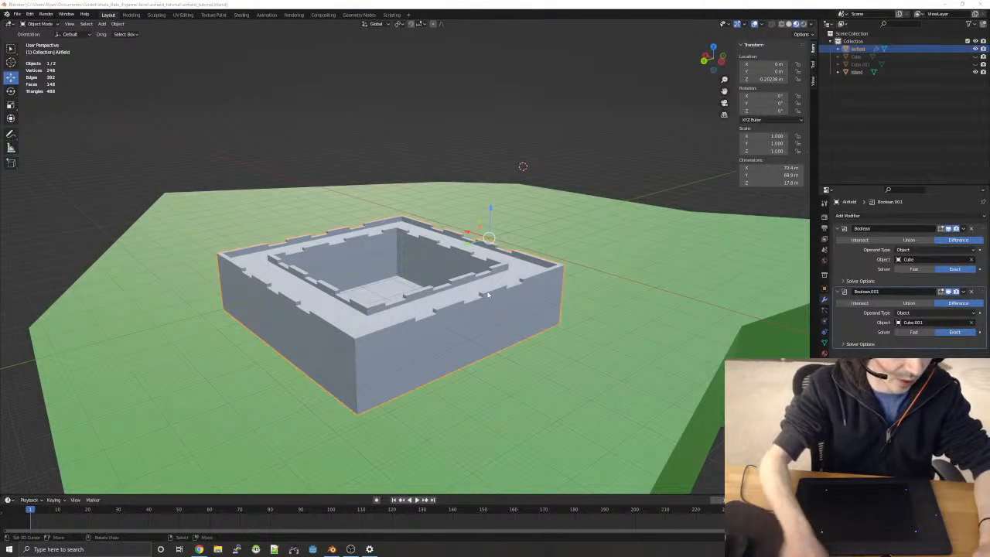
key("super")
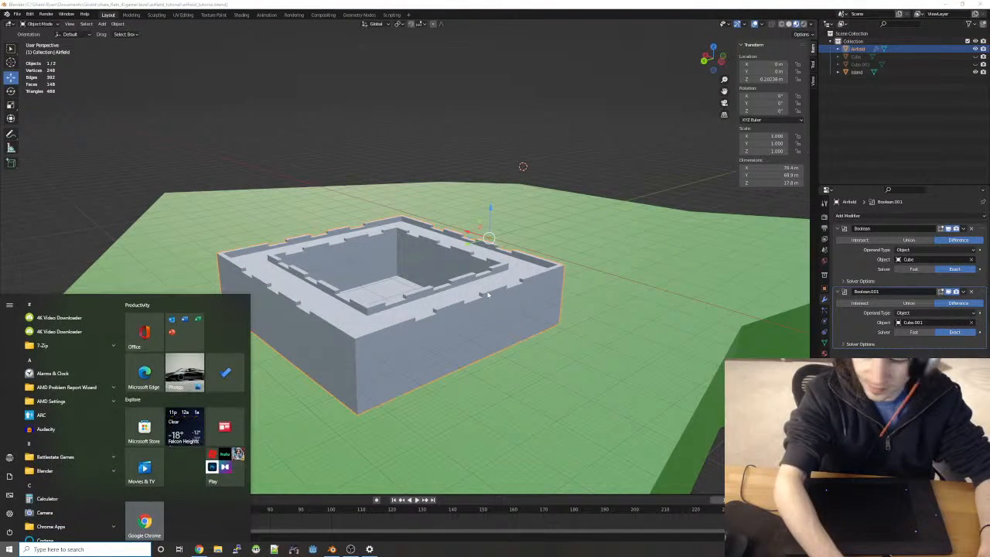
type("gimp")
key("Return")
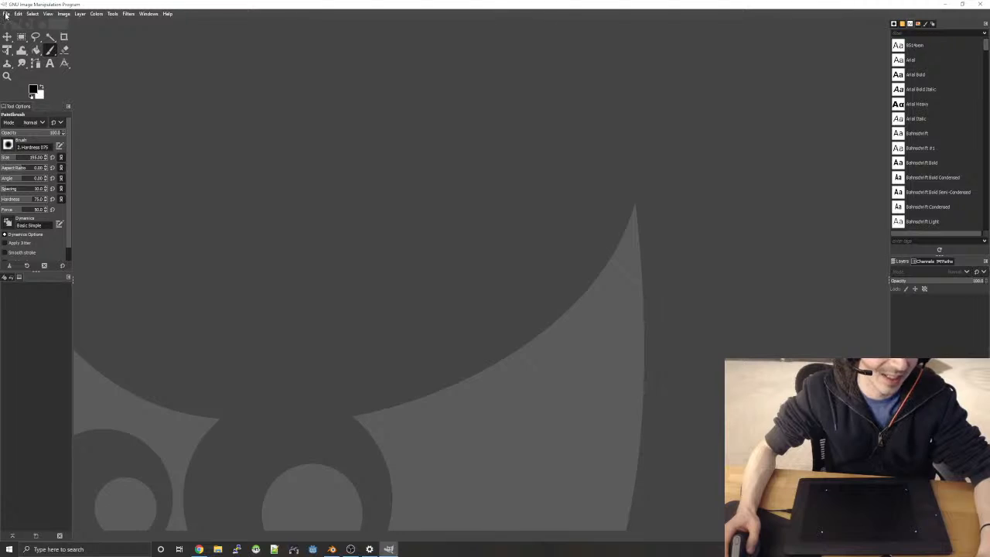
- Open the Input Devices preferences and bring up the configuration of extended input devices
left_click(6, 14)
mouse_move(19, 13)
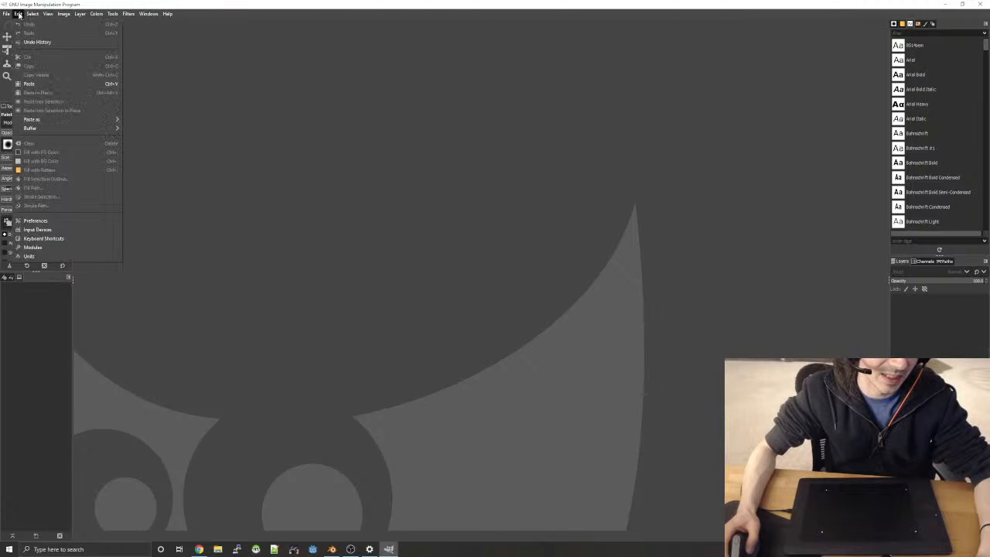
left_click(73, 220)
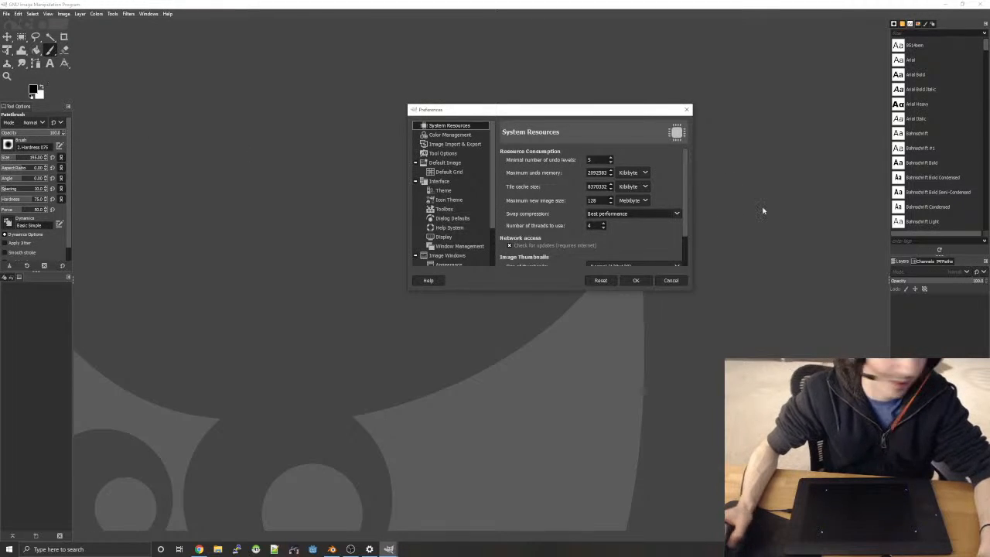
scroll(467, 228, "down", 2)
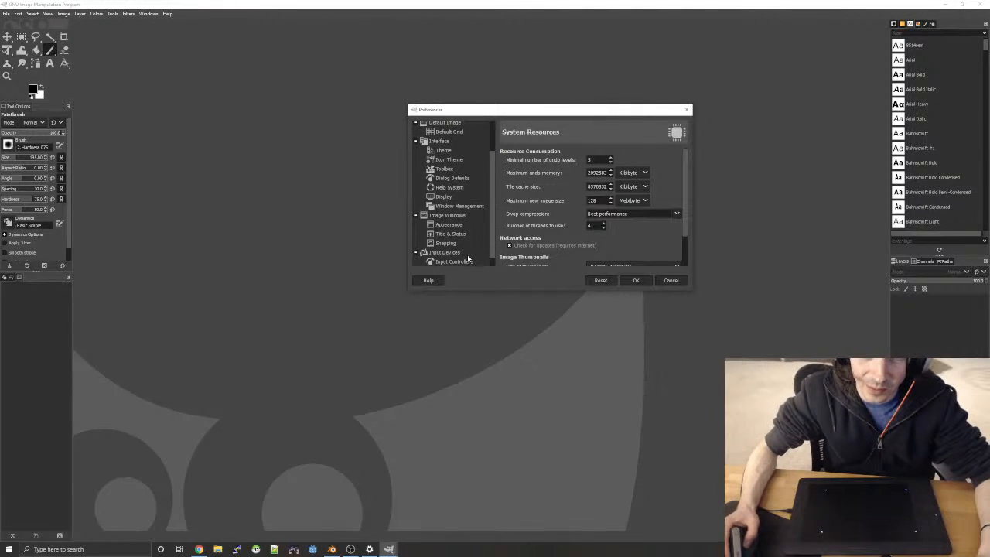
left_click(467, 252)
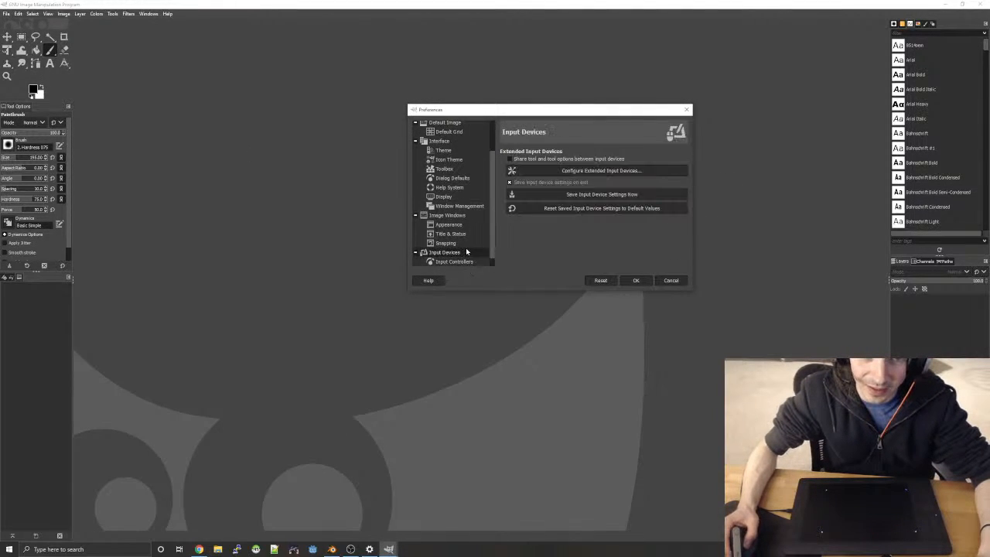
left_click(629, 172)
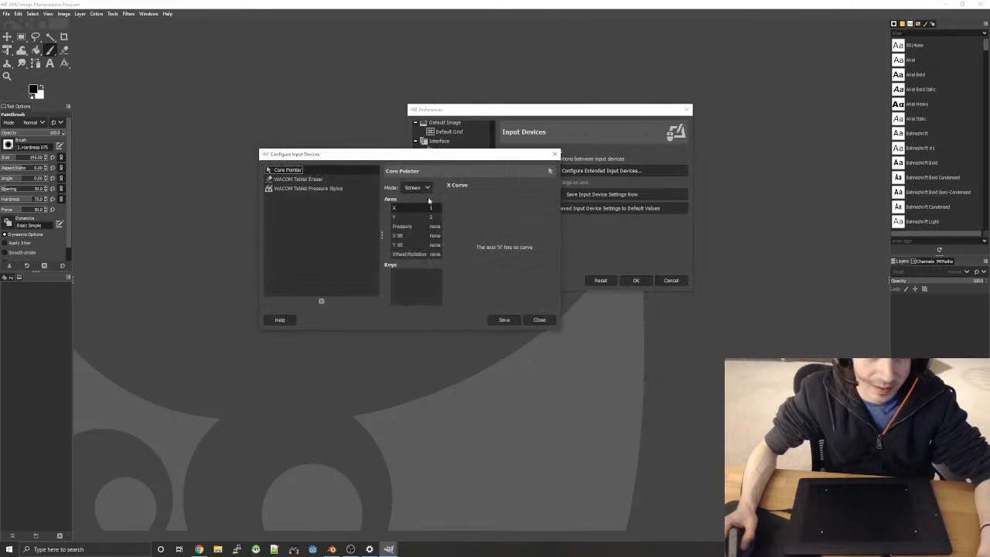
- Set the WACOM Tablet Pressure Stylus mode to Screen
left_click(331, 188)
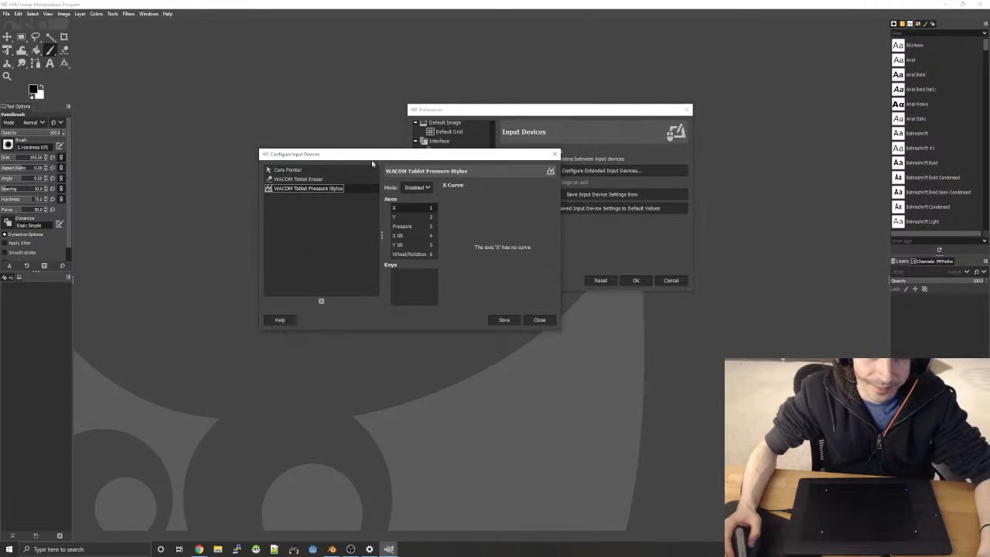
left_click(418, 188)
left_click(414, 207)
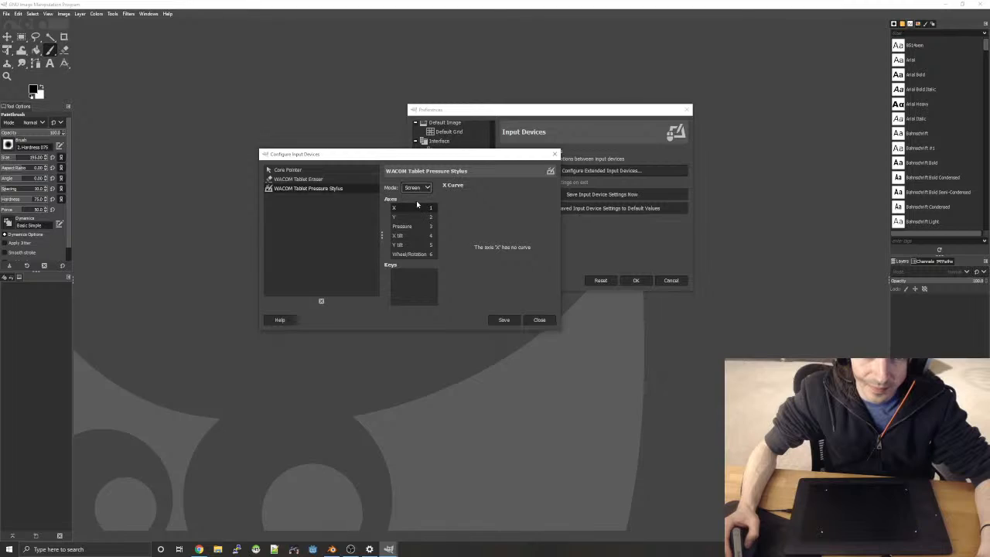
- Set the WACOM Tablet Pressure Stylus mode to Window
left_click(413, 217)
left_click(418, 188)
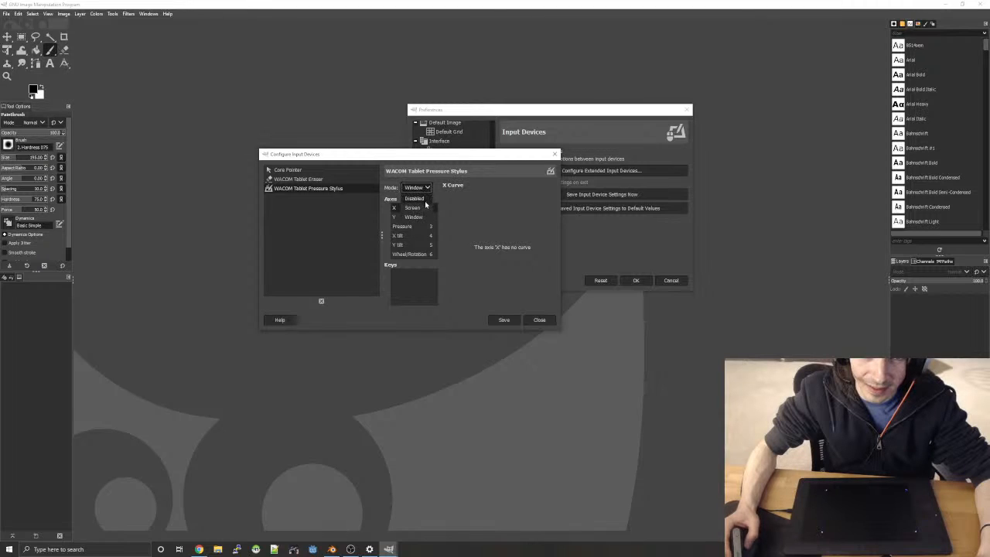
left_click(418, 218)
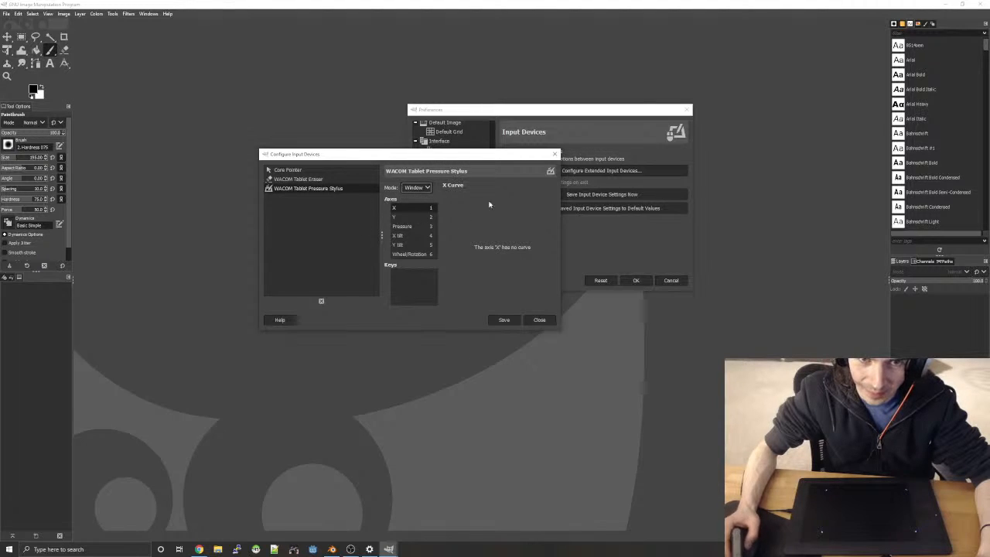
left_click(418, 188)
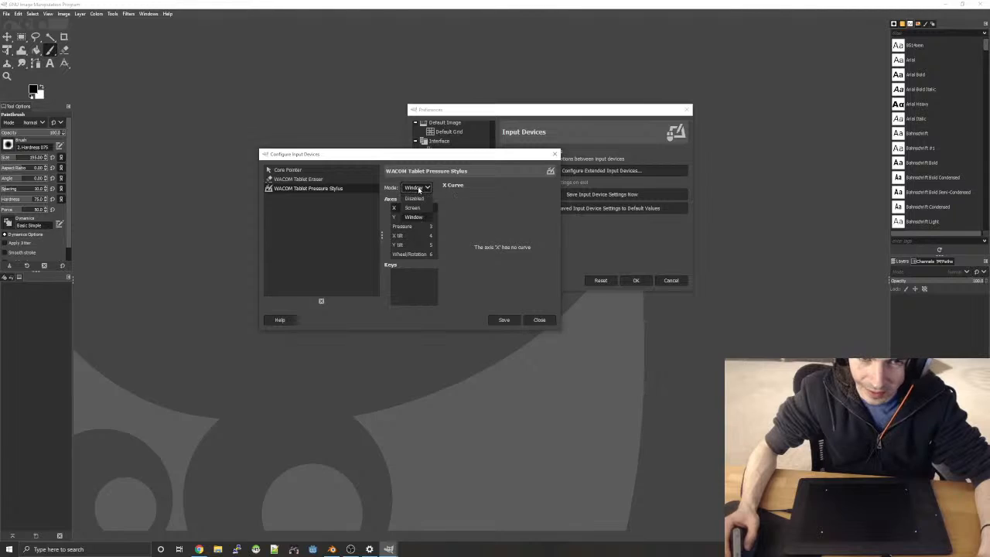
left_click(389, 173)
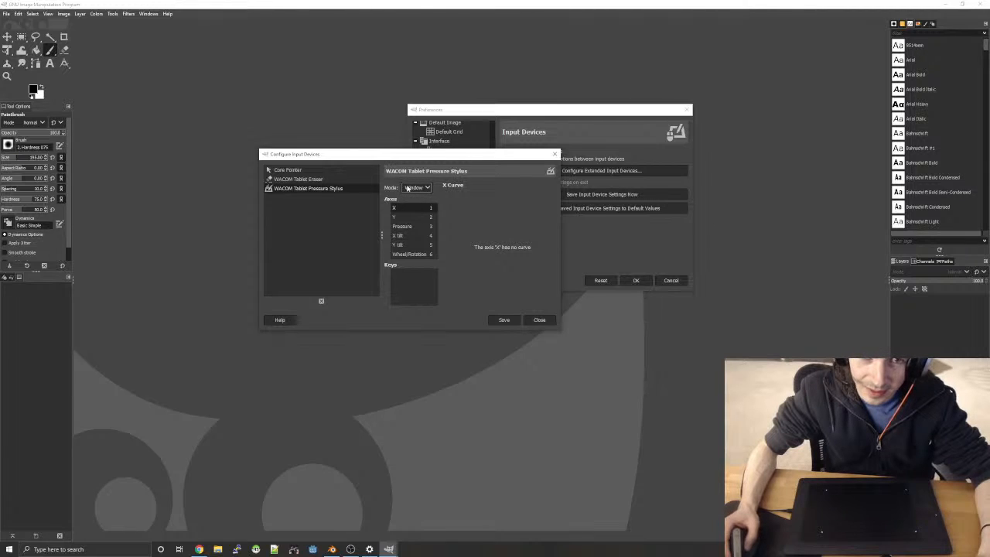
left_click(410, 188)
left_click(512, 313)
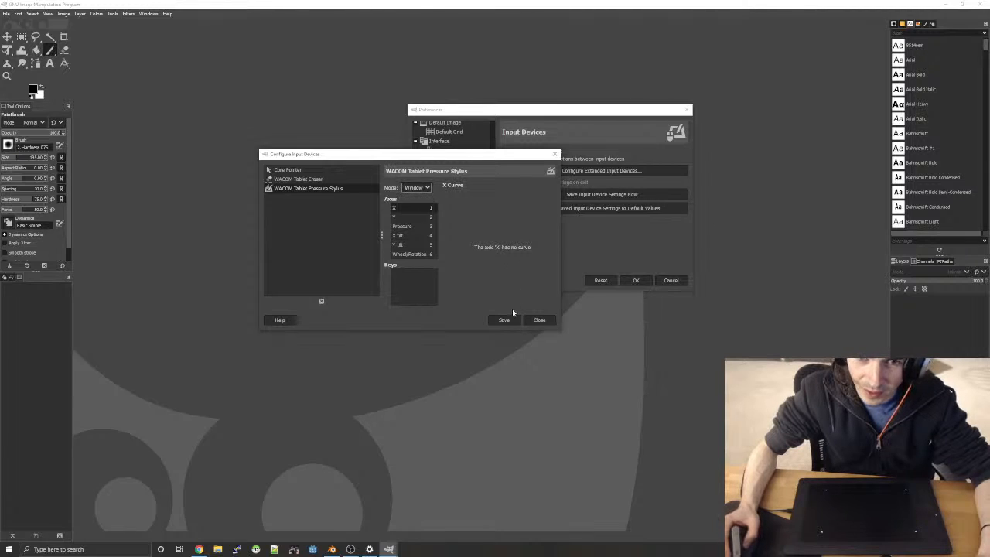
- Set the WACOM Tablet Eraser mode to Window and save the input device settings
left_click(301, 180)
left_click(418, 188)
left_click(419, 216)
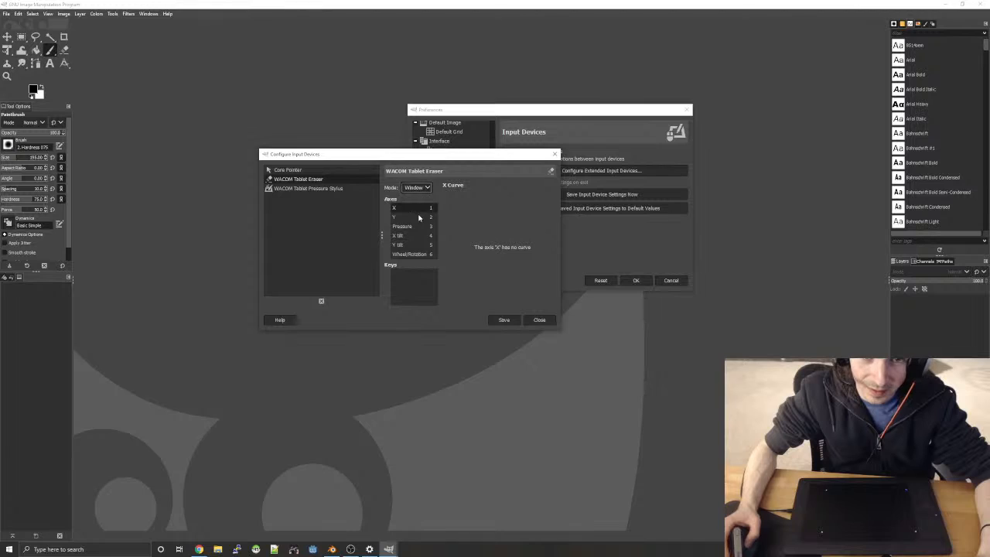
left_click(504, 320)
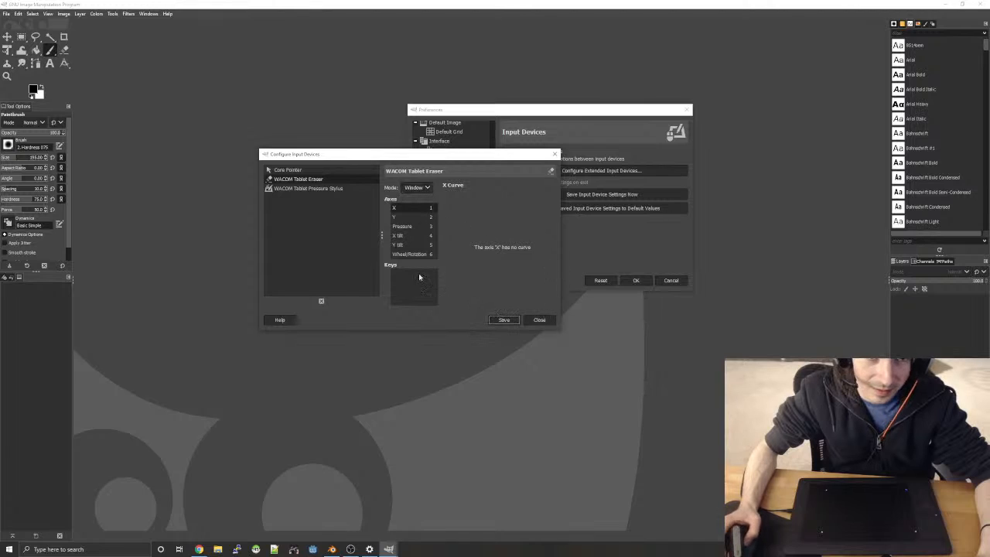
- Review the mode options of the Core Pointer, recheck the eraser and stylus entries, and close the device configuration and preferences
left_click(293, 170)
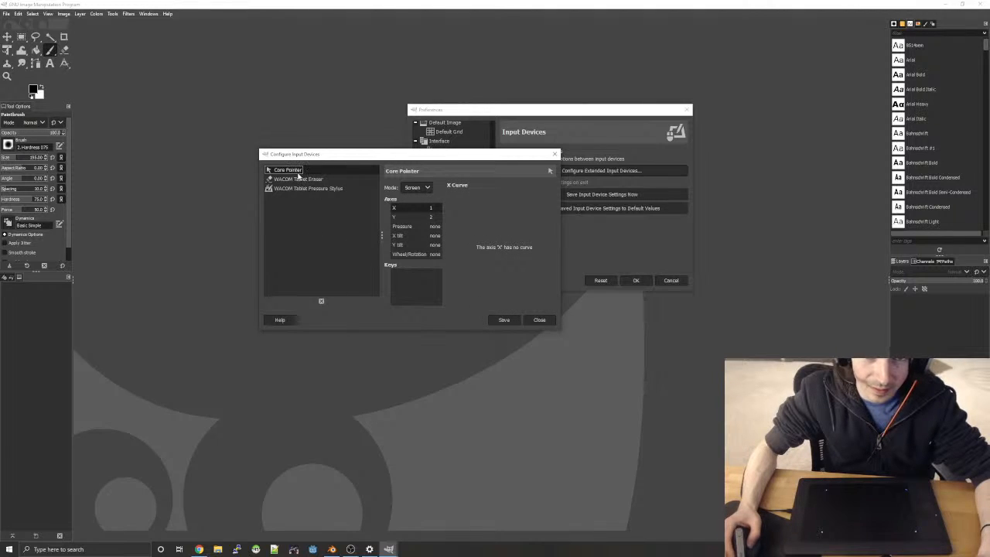
left_click(427, 189)
left_click(418, 209)
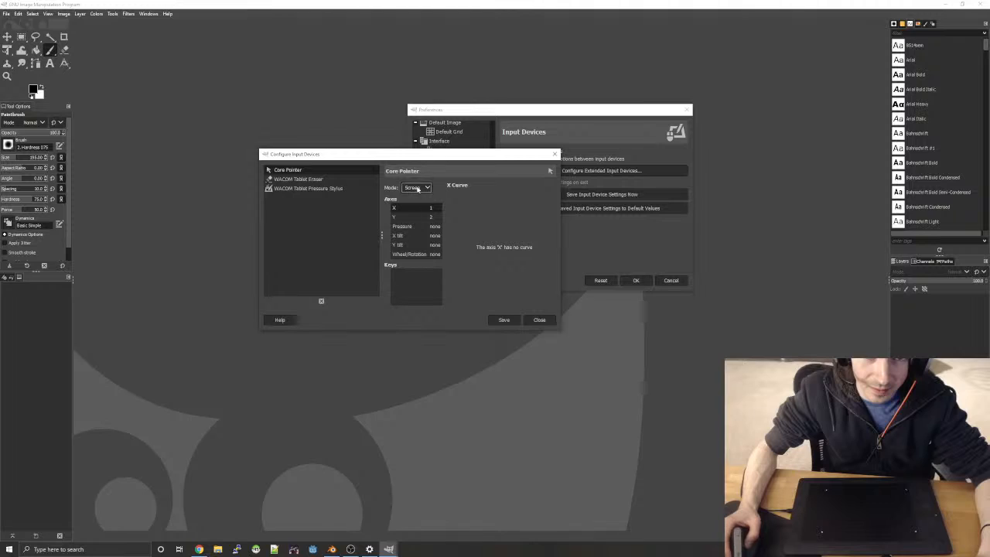
left_click(417, 188)
left_click(422, 198)
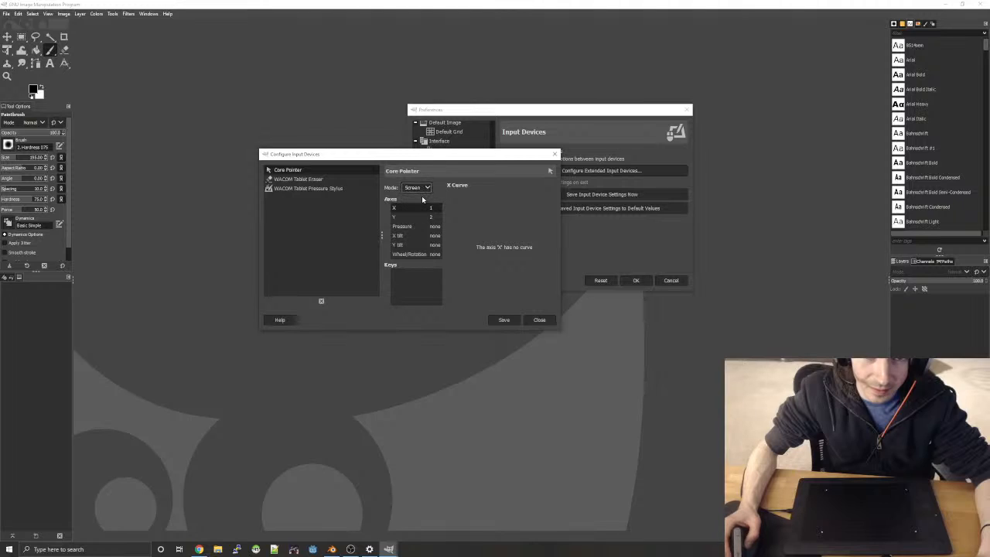
left_click(319, 179)
left_click(324, 189)
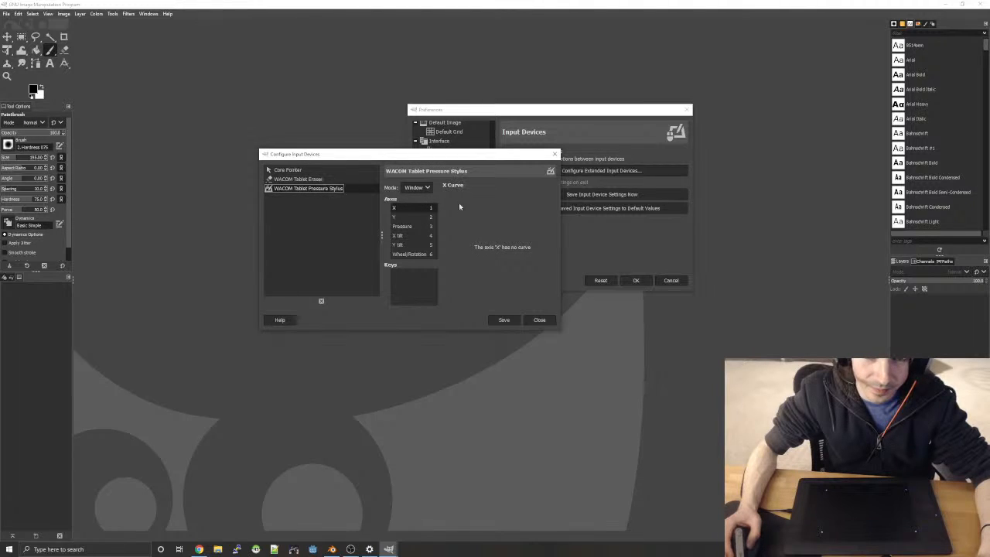
left_click(539, 319)
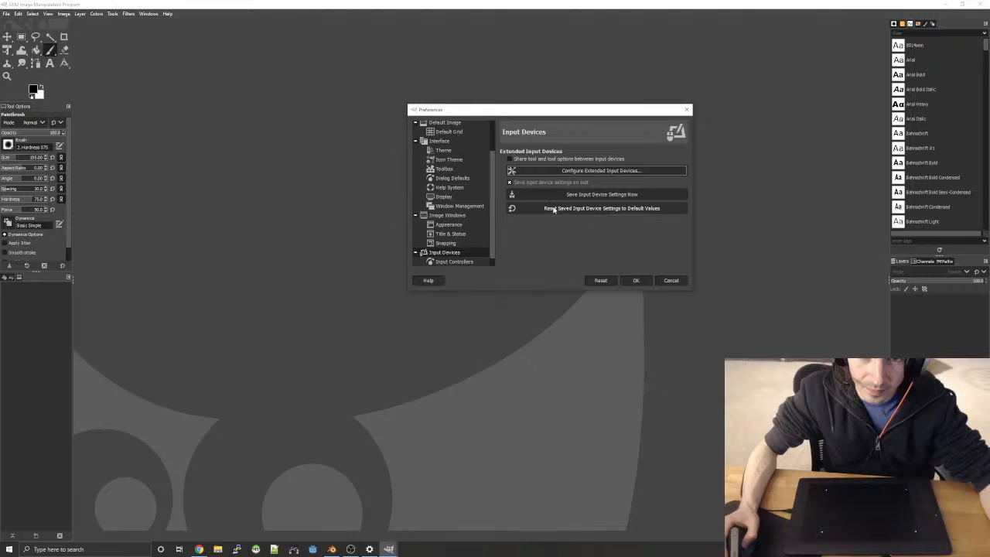
left_click(636, 280)
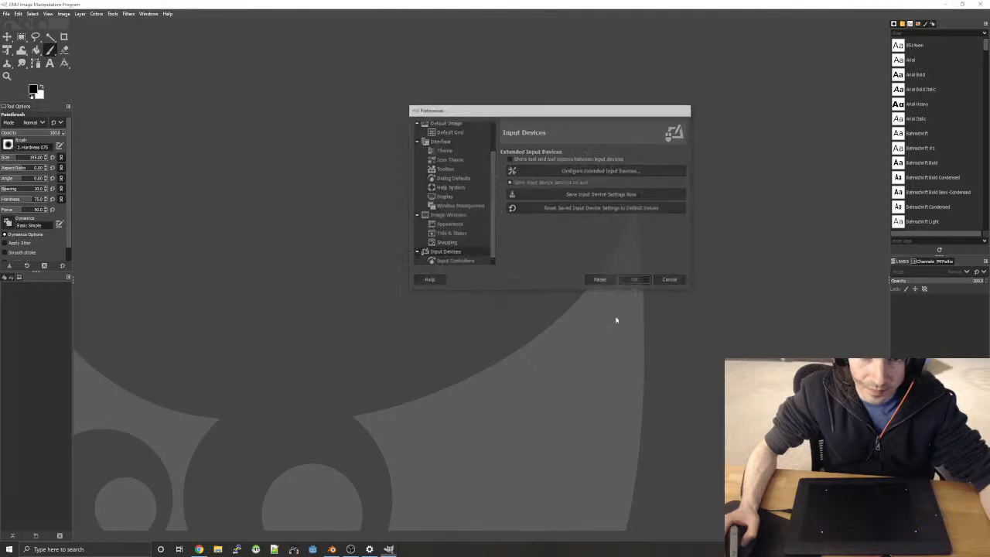
- Create a new 1920 × 1080 px image
left_click(6, 14)
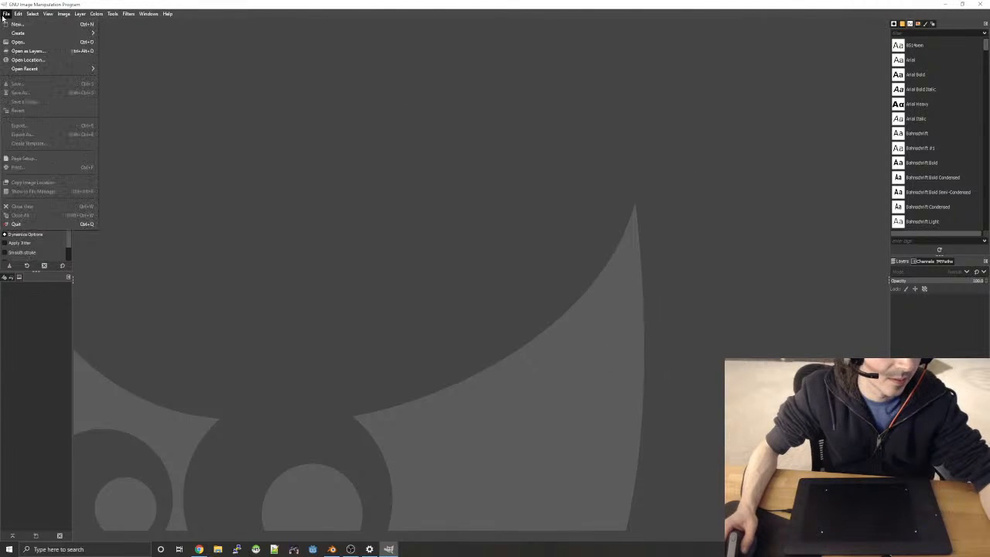
left_click(11, 23)
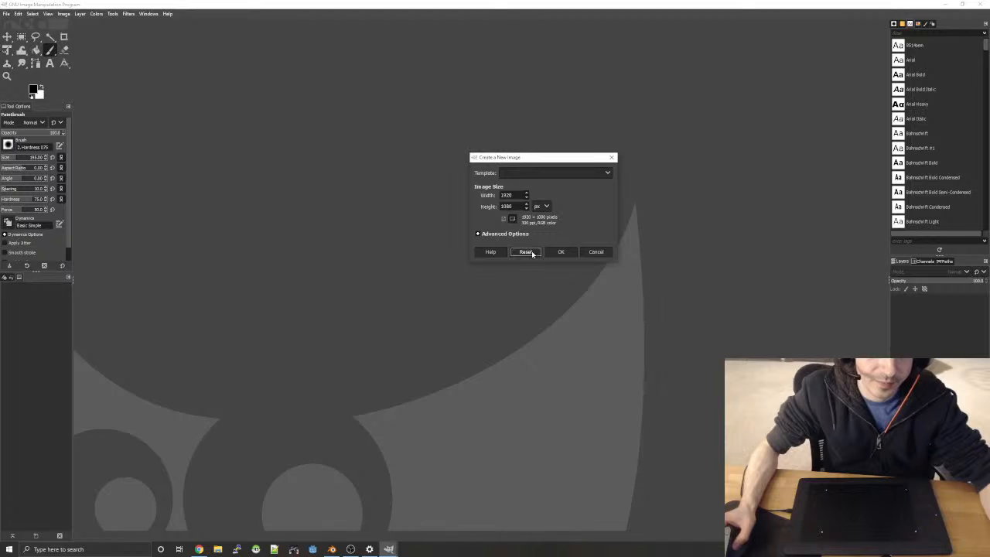
left_click(562, 252)
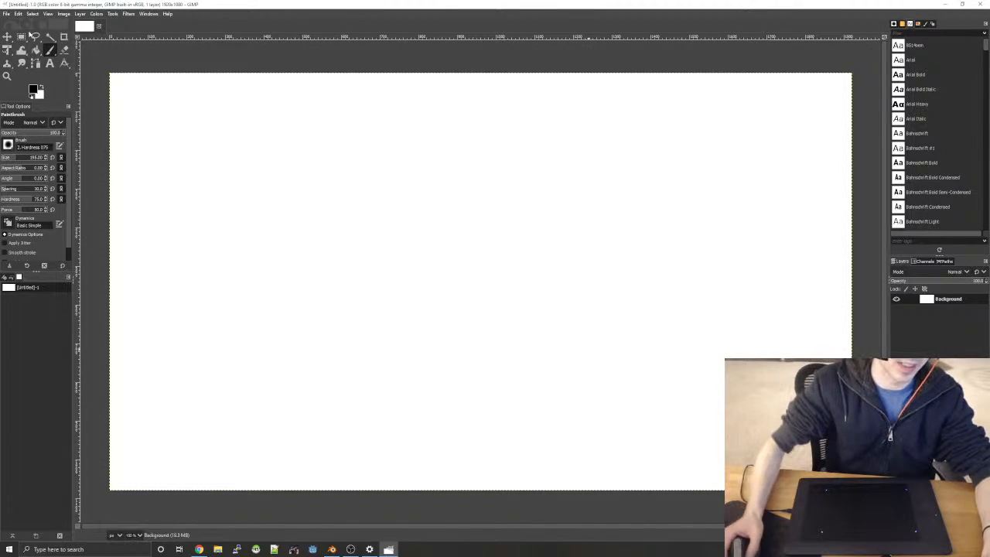
- Set both the WACOM Tablet Pressure Stylus and the WACOM Tablet Eraser to Screen mode in the input device configuration
left_click(18, 13)
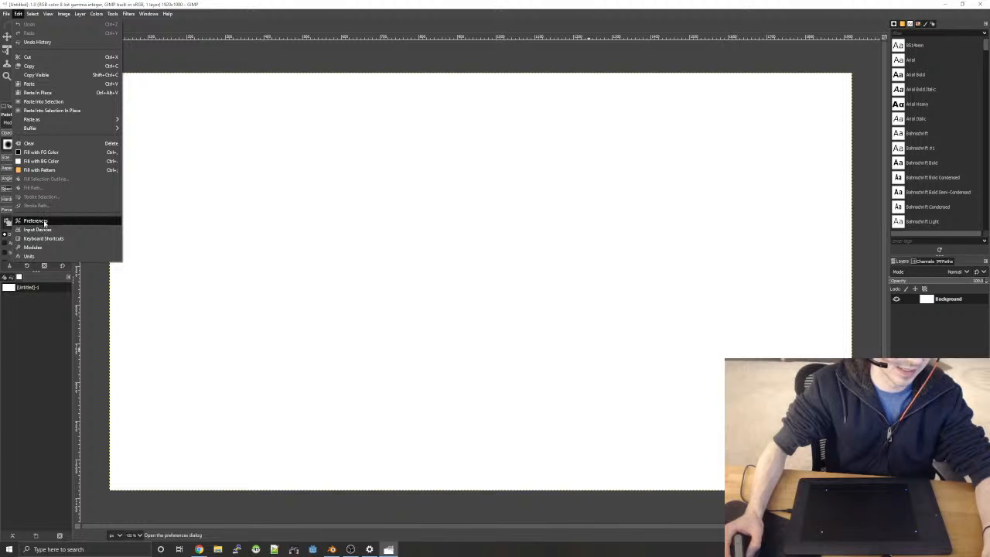
left_click(38, 229)
left_click(316, 188)
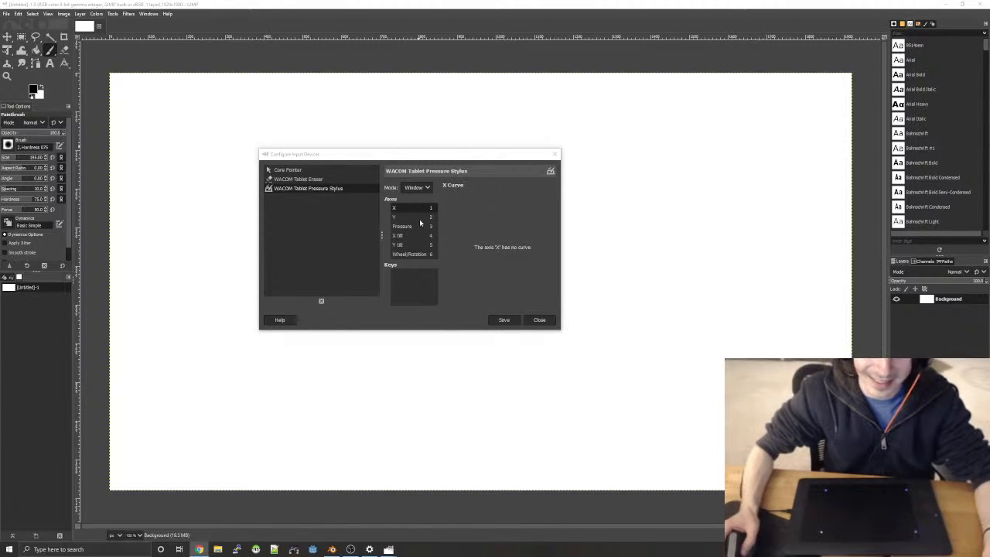
left_click(416, 187)
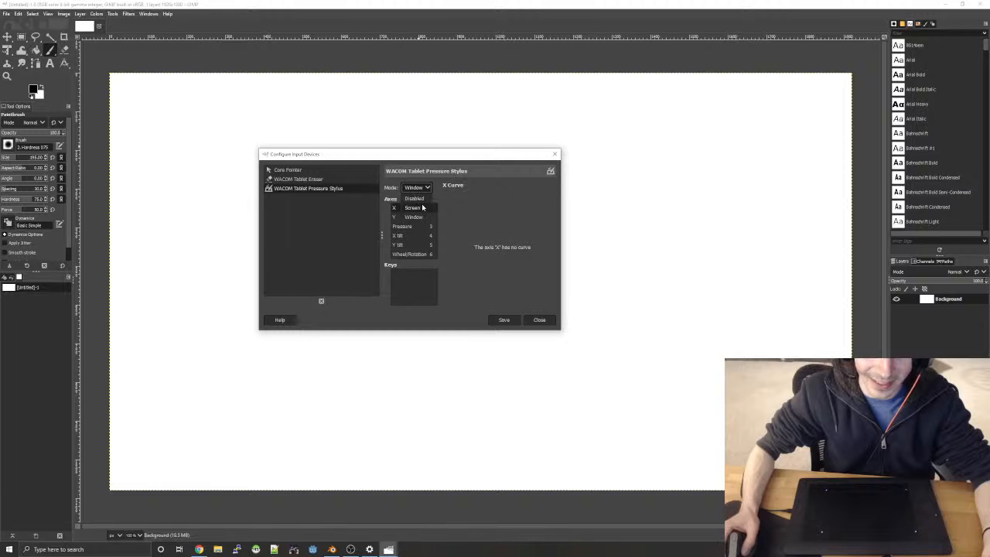
left_click(422, 208)
left_click(341, 179)
left_click(416, 187)
left_click(418, 209)
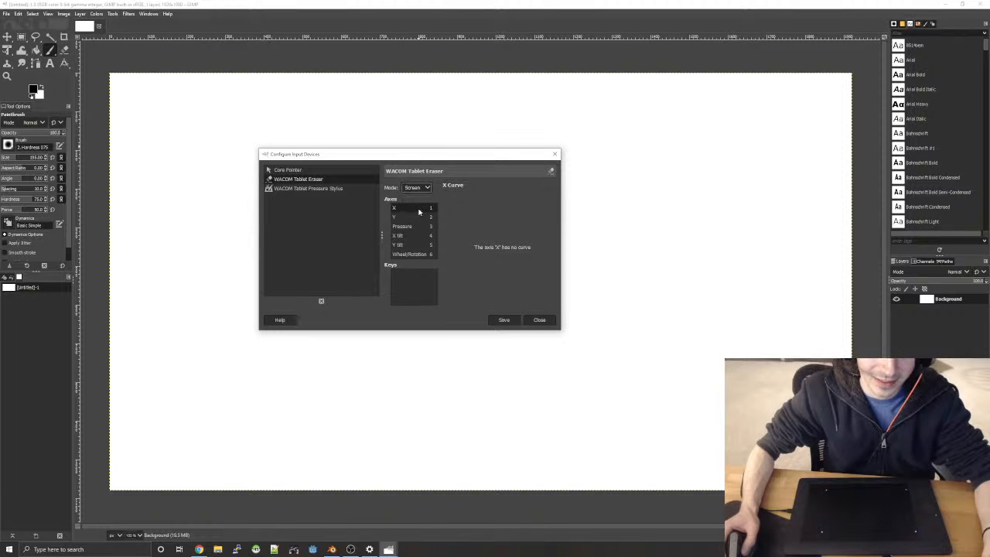
left_click(539, 319)
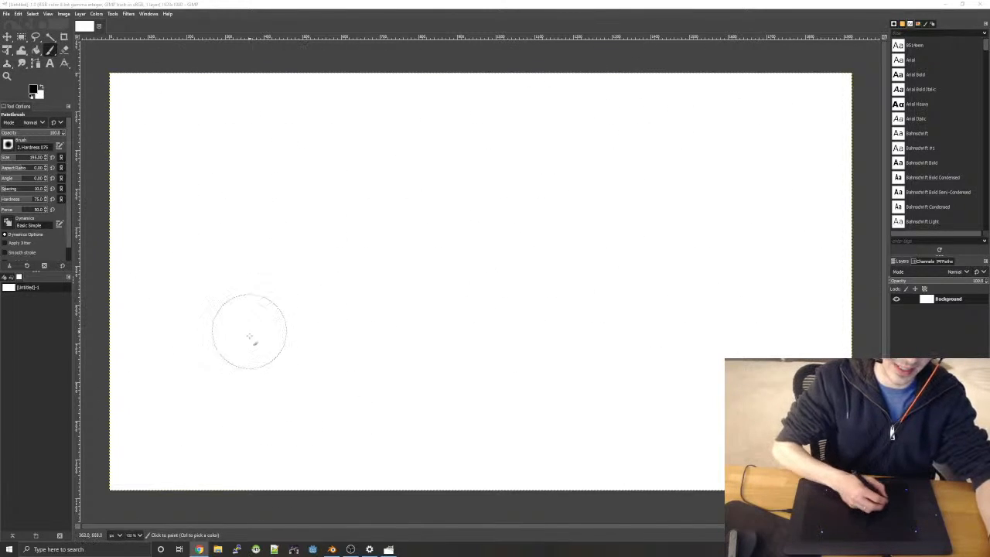
- Scribble test strokes across the canvas with the large Paintbrush and clear them again
mouse_move(479, 207)
left_mouse_down()
mouse_move(405, 205)
mouse_move(341, 185)
mouse_move(574, 154)
mouse_move(313, 437)
mouse_move(685, 391)
mouse_move(820, 124)
mouse_move(186, 352)
mouse_move(519, 84)
mouse_move(250, 281)
mouse_move(699, 146)
mouse_move(667, 147)
left_mouse_up()
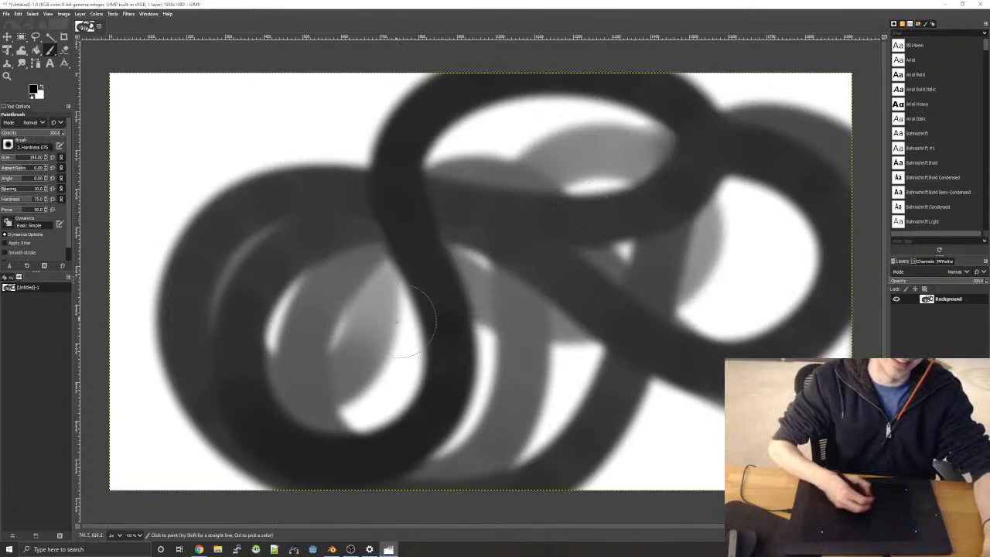
key("ctrl+semicolon")
key("ctrl+z")
key("ctrl+period")
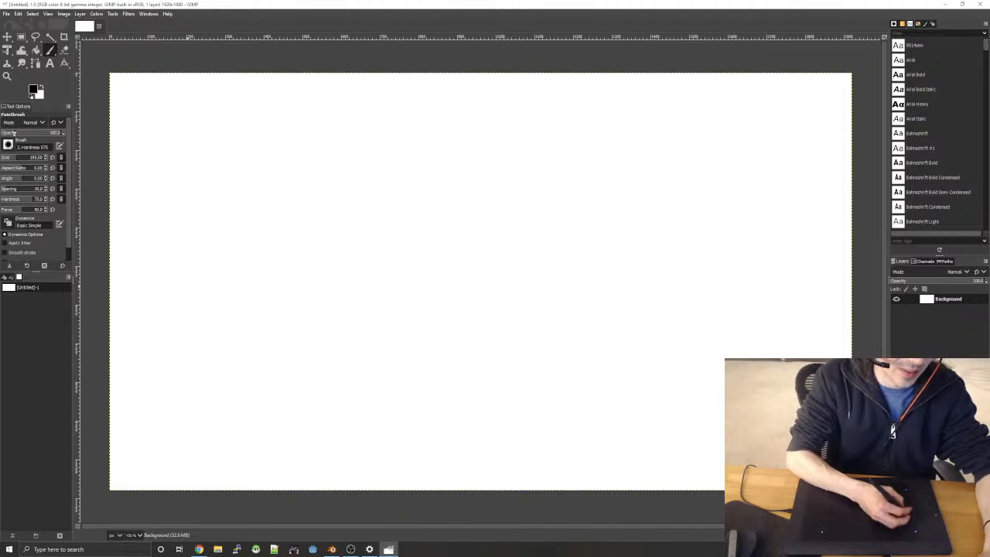
- Reduce the Paintbrush size to 11, try a stroke on the canvas and undo it
left_click_drag(13, 158, 9, 169)
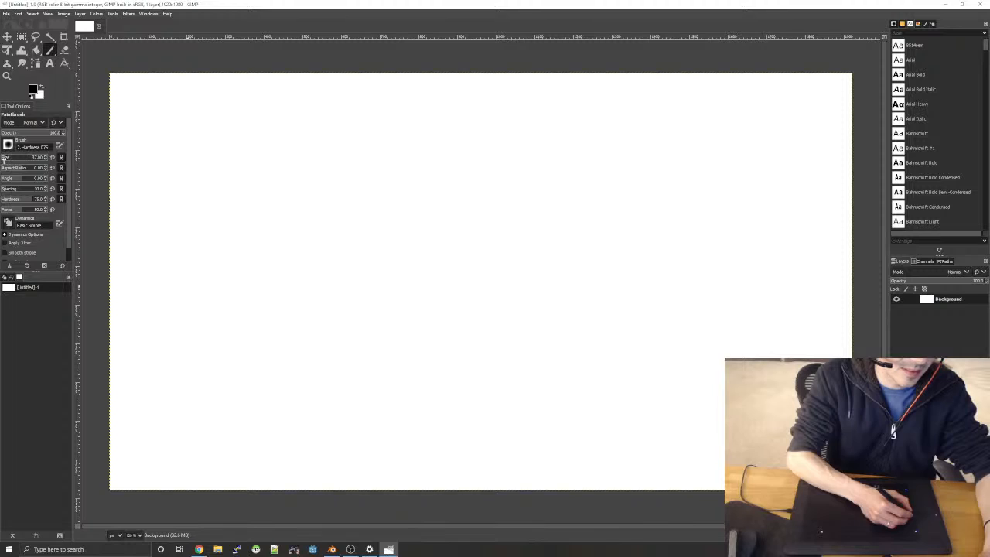
mouse_move(397, 173)
left_mouse_down()
mouse_move(471, 284)
mouse_move(697, 291)
left_mouse_up()
key("ctrl+z")
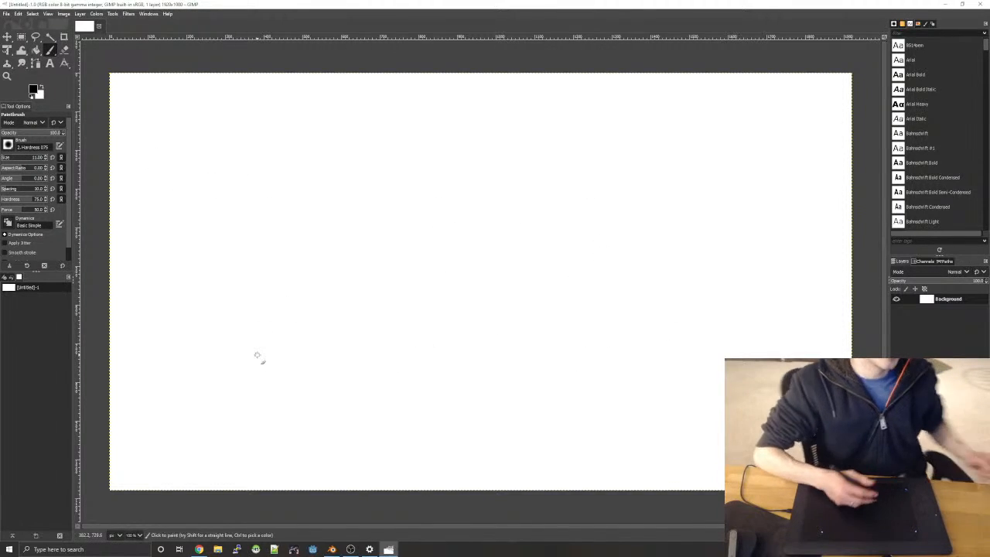
key("super+a")
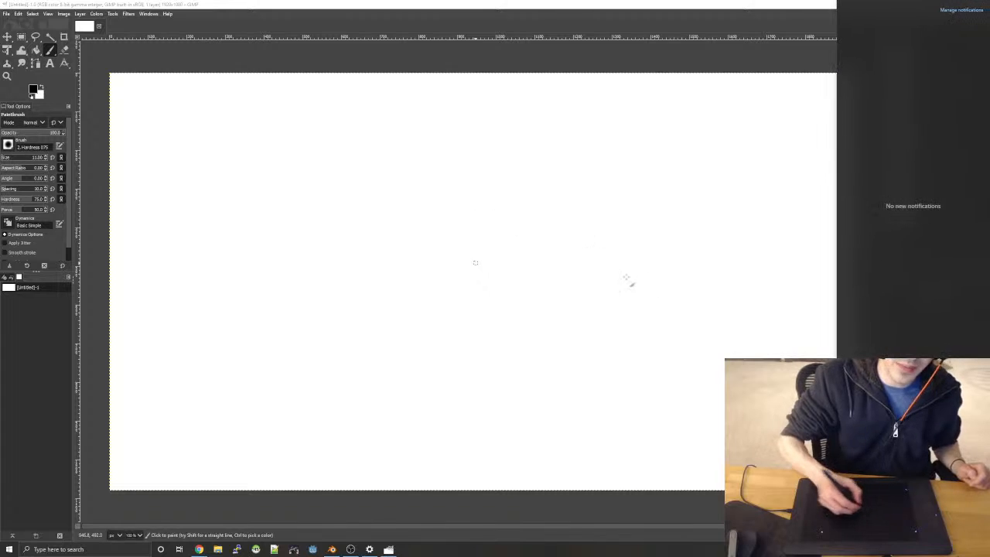
key("super+a")
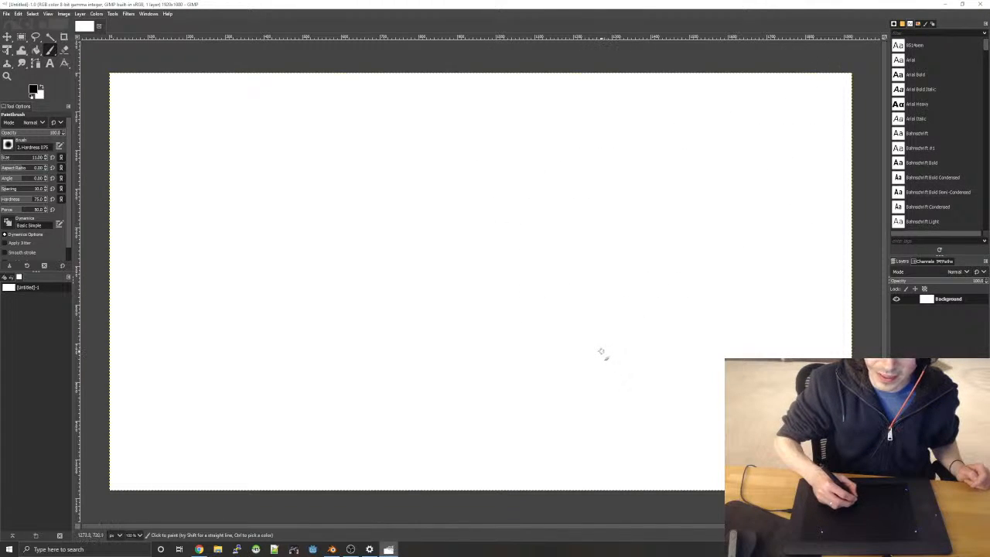
- Paint an oval foot with five small toe circles and a curved leg outline rising from it to a rounded end
mouse_move(601, 352)
left_mouse_down()
mouse_move(586, 323)
mouse_move(613, 295)
mouse_move(657, 300)
mouse_move(672, 323)
mouse_move(633, 358)
mouse_move(593, 348)
left_mouse_up()
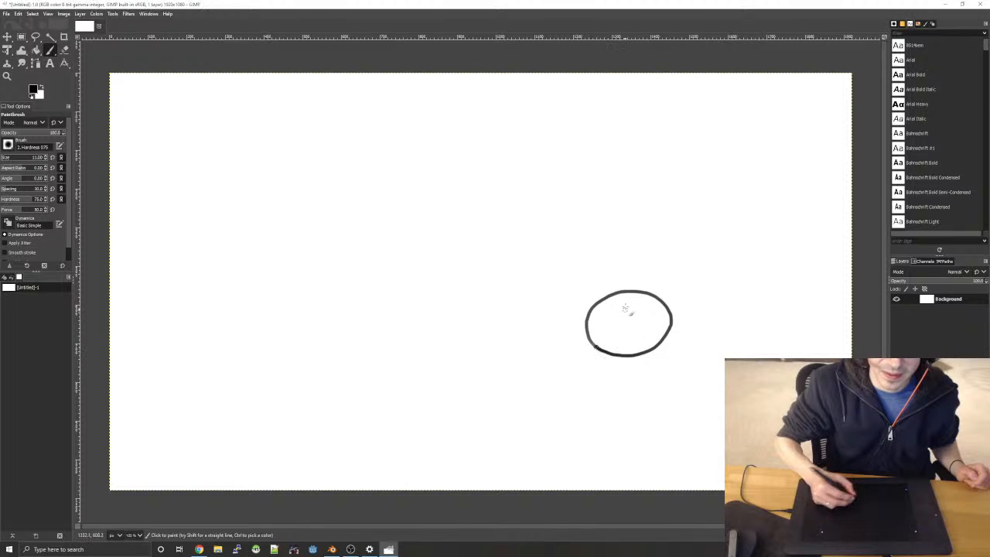
mouse_move(697, 314)
left_mouse_down()
mouse_move(688, 358)
mouse_move(678, 347)
mouse_move(650, 388)
mouse_move(658, 369)
left_mouse_up()
mouse_move(596, 365)
left_mouse_down()
mouse_move(569, 353)
mouse_move(577, 339)
mouse_move(555, 308)
mouse_move(491, 336)
mouse_move(454, 328)
mouse_move(443, 271)
mouse_move(484, 184)
mouse_move(485, 161)
mouse_move(462, 138)
left_mouse_up()
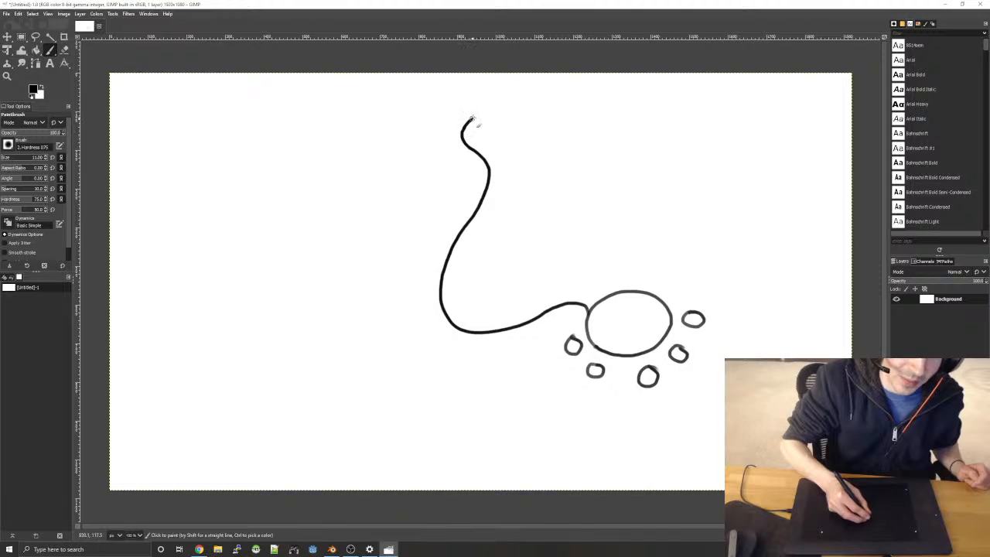
mouse_move(499, 109)
left_mouse_down()
mouse_move(532, 120)
mouse_move(531, 155)
left_mouse_up()
left_click_drag(502, 195, 481, 234)
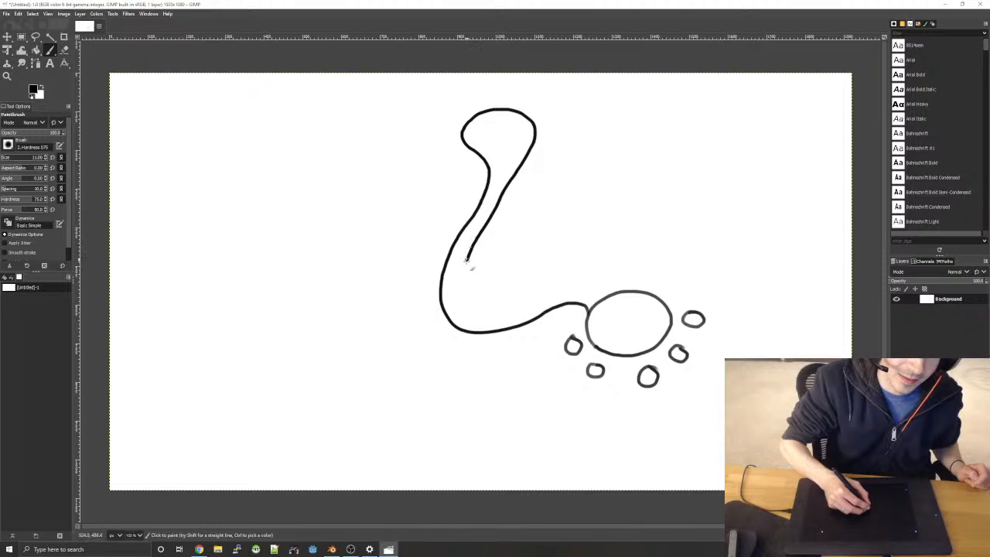
mouse_move(489, 307)
left_mouse_down()
mouse_move(542, 289)
mouse_move(616, 291)
left_mouse_up()
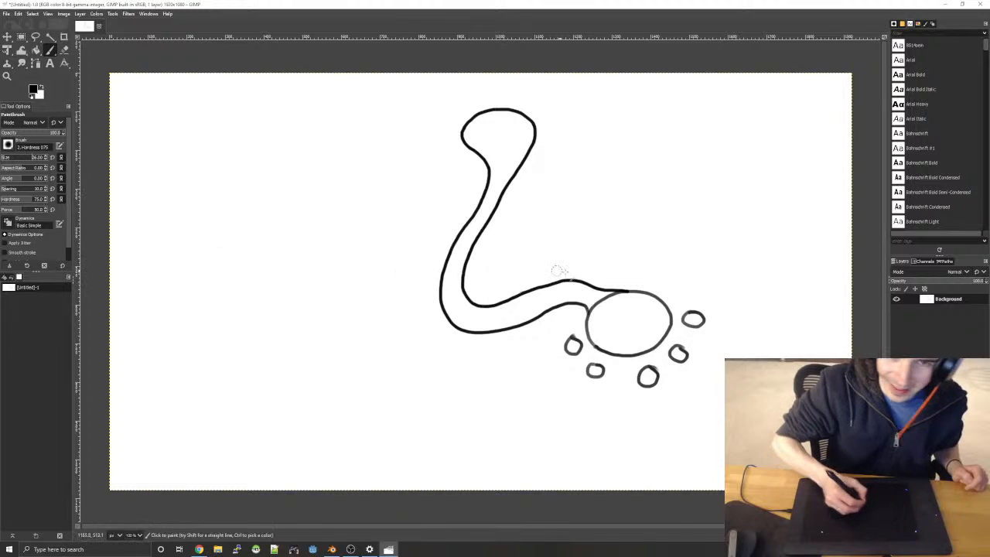
- Dab a dark spot where the leg meets the foot, and erase it and the dividing line with the Eraser at size 26
left_click_drag(602, 304, 595, 308)
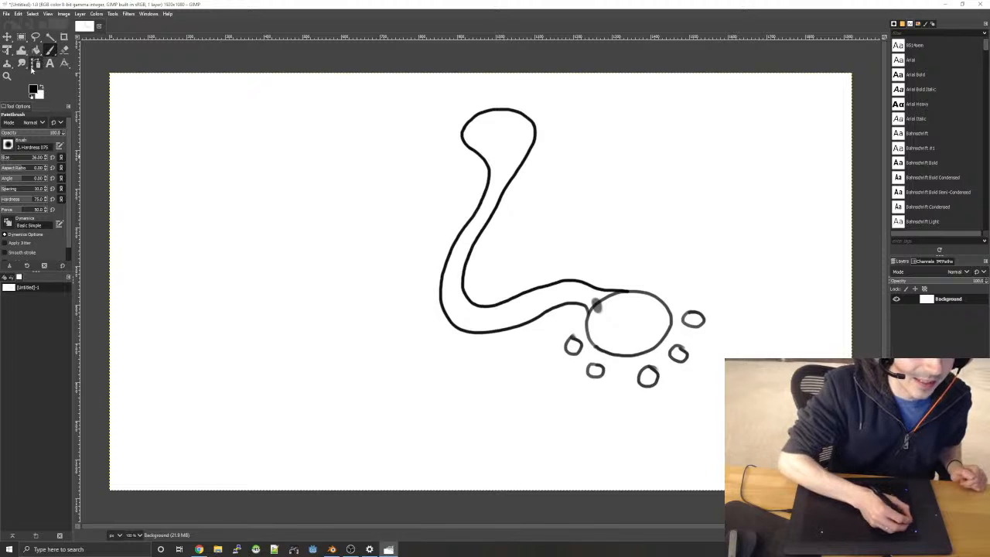
left_click(64, 49)
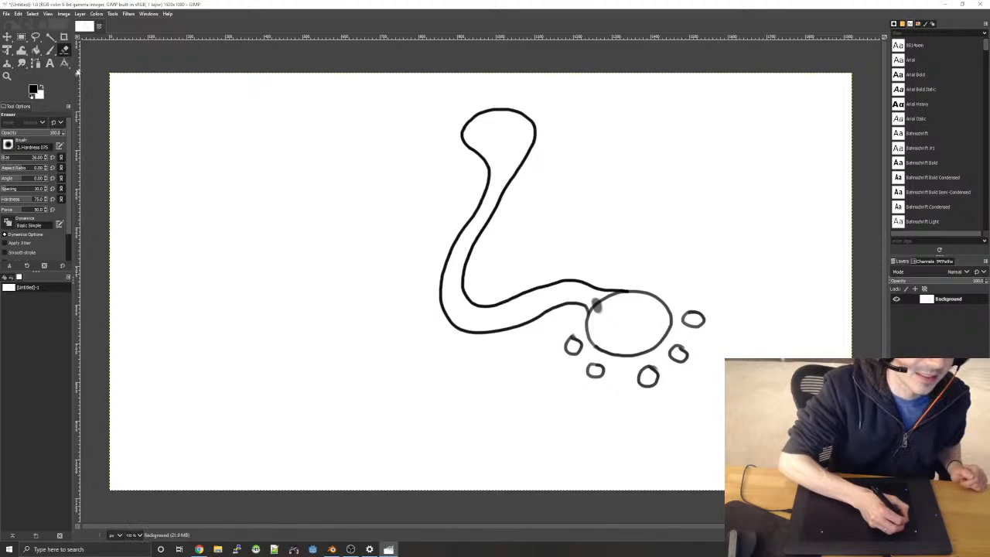
mouse_move(601, 302)
left_mouse_down()
mouse_move(609, 311)
mouse_move(603, 298)
mouse_move(619, 294)
mouse_move(596, 307)
left_mouse_up()
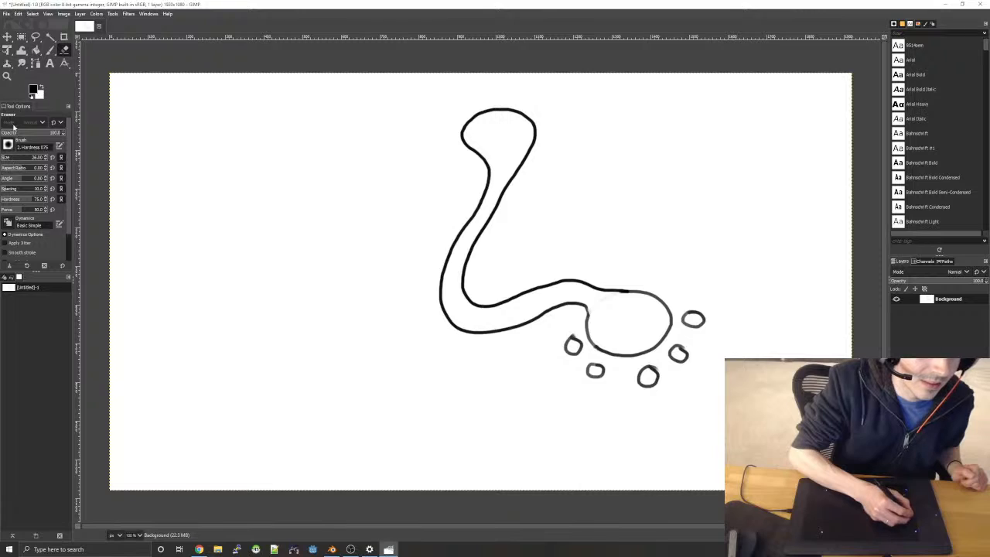
- Set the Eraser's dynamics to Dynamics Off
left_click(9, 223)
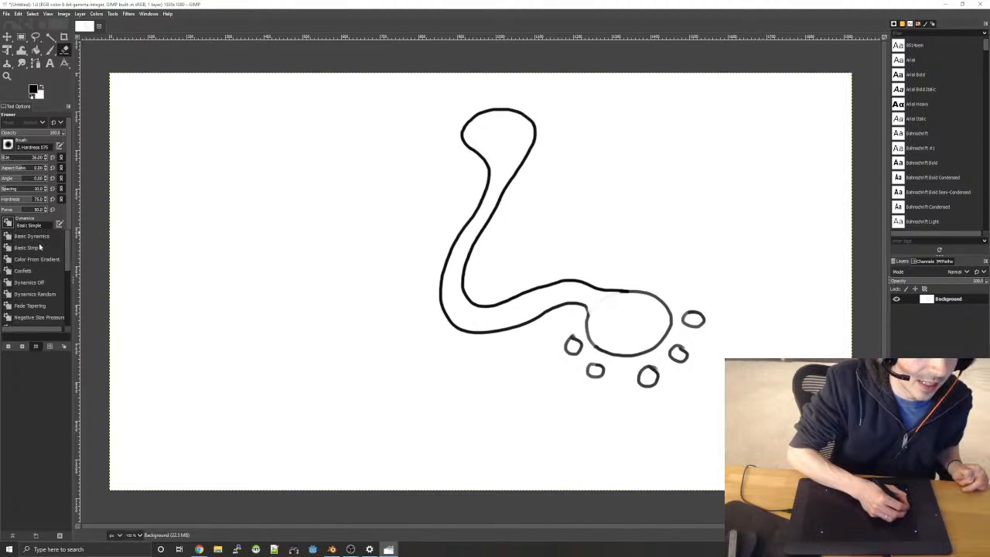
left_click(31, 282)
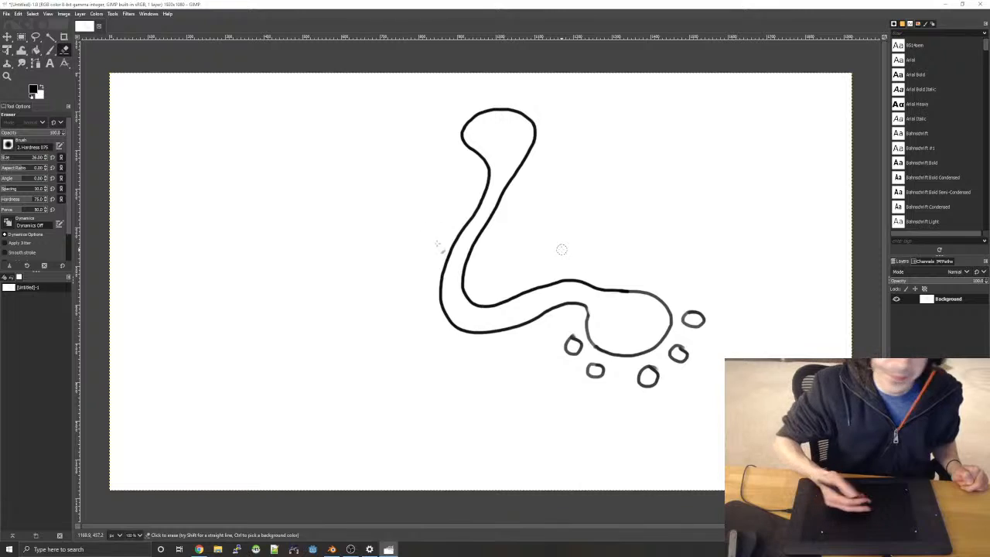
- Paint a small square beside the leg's bend, and a rectangle with an upward arrow above it inside the leg, using the Paintbrush
key("p")
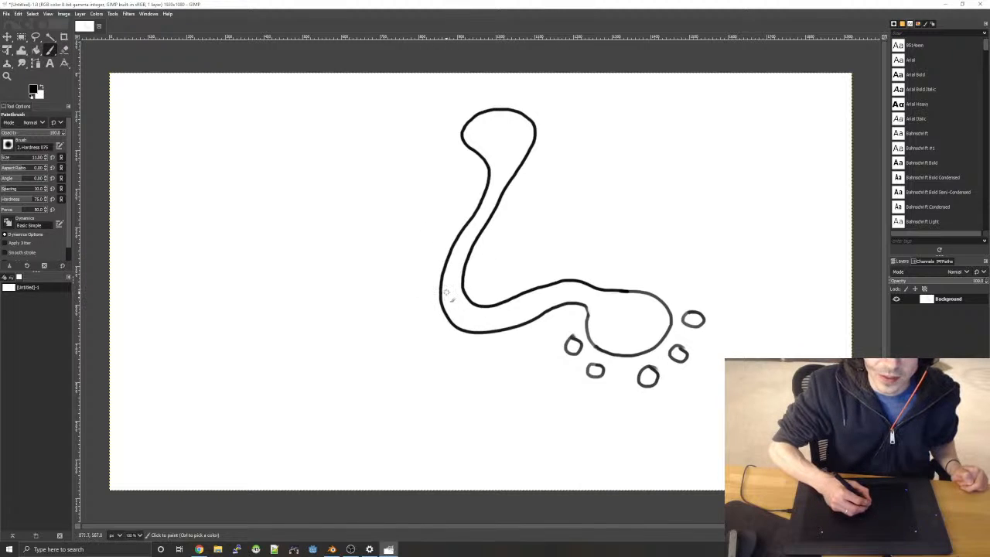
mouse_move(446, 293)
left_mouse_down()
mouse_move(454, 311)
mouse_move(457, 287)
mouse_move(463, 308)
mouse_move(427, 291)
left_mouse_up()
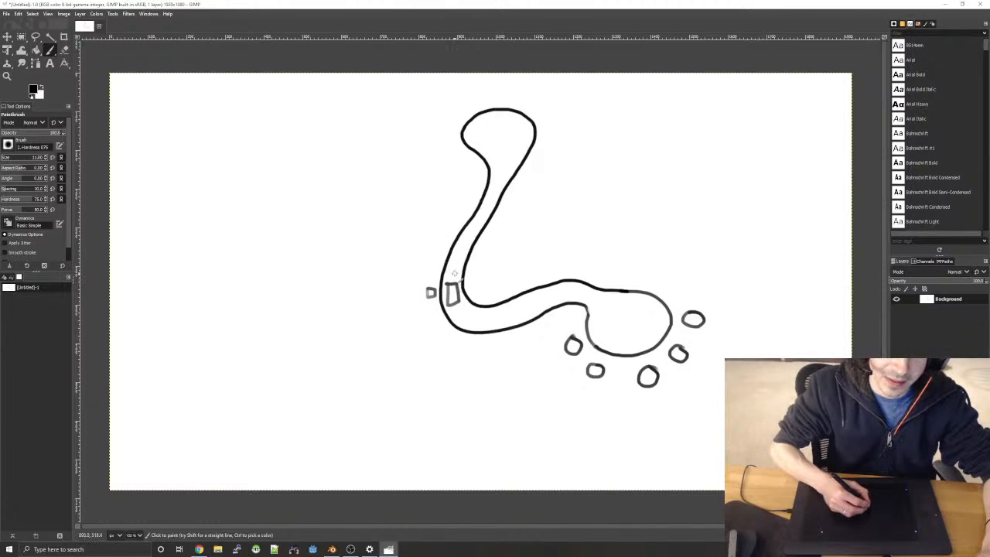
left_click_drag(450, 252, 462, 268)
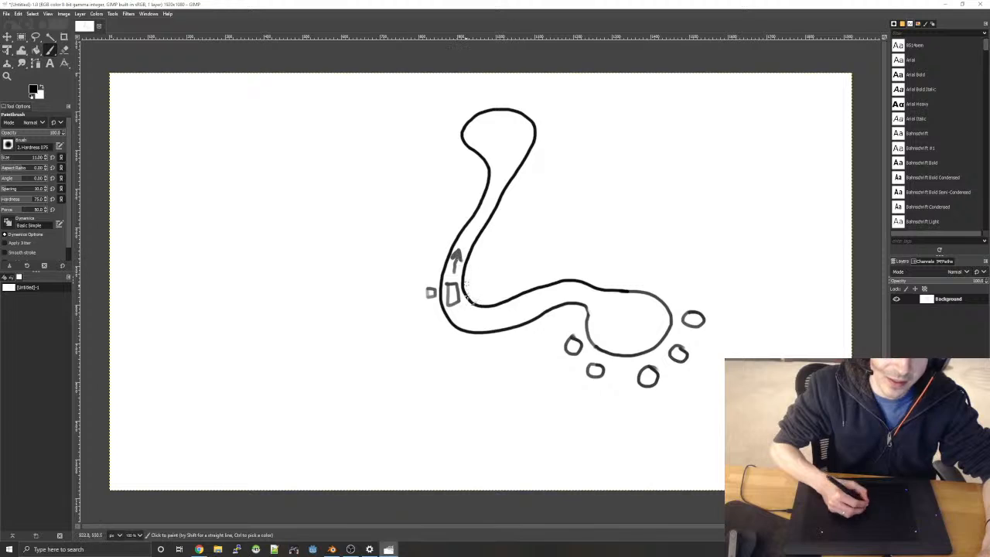
- Set the foreground colour to pure red and paint a row of dots with a left-pointing arrow above the foot
left_click(33, 89)
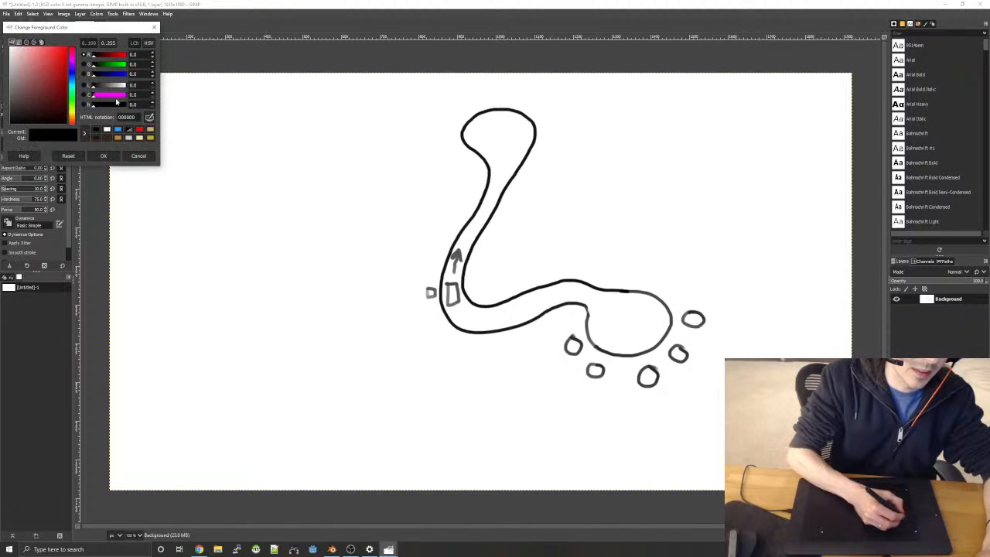
left_click_drag(62, 64, 74, 46)
left_click(103, 155)
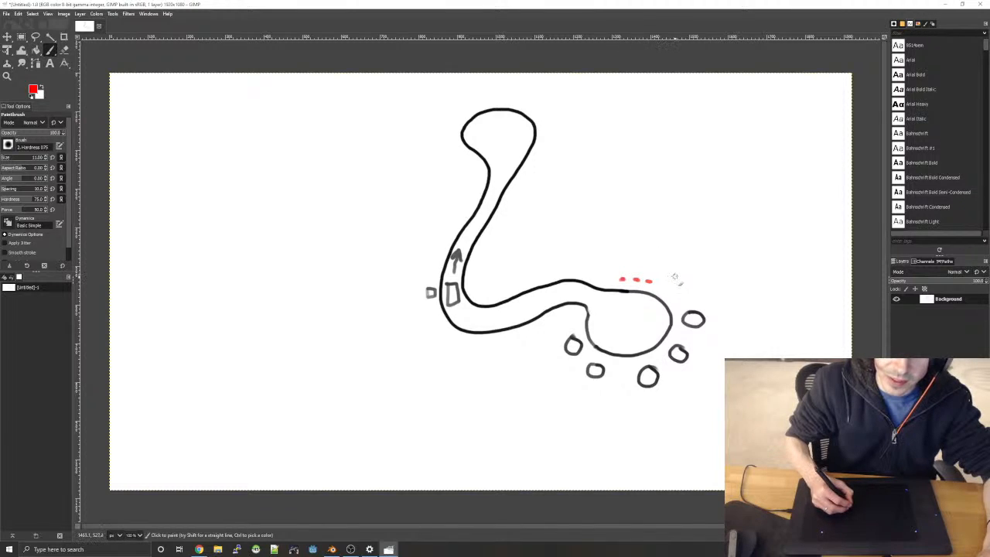
mouse_move(664, 272)
left_mouse_down()
mouse_move(623, 267)
mouse_move(636, 273)
left_mouse_up()
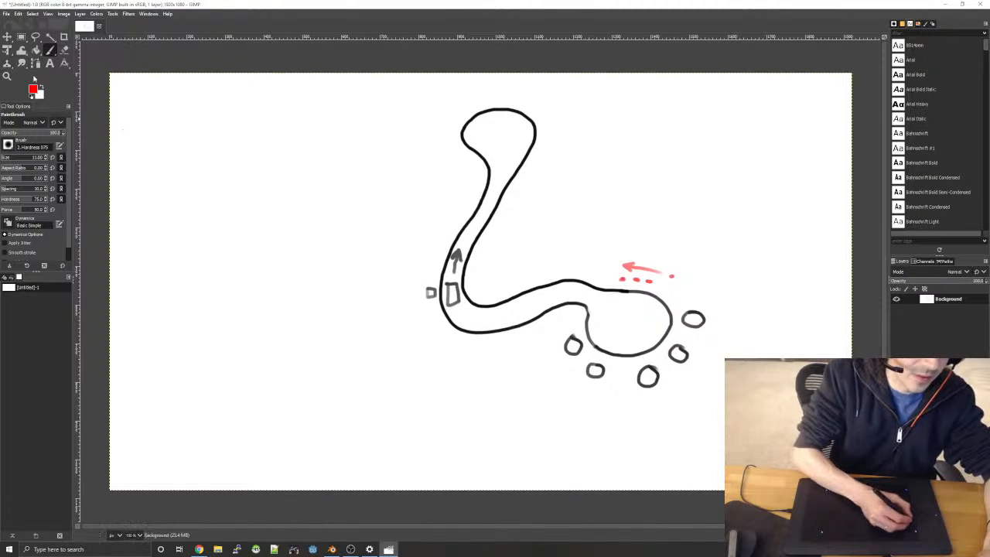
- Swap the colours so red becomes the background, and set the foreground colour to black (000000)
left_click(43, 88)
left_click(33, 89)
left_click_drag(49, 115, 58, 130)
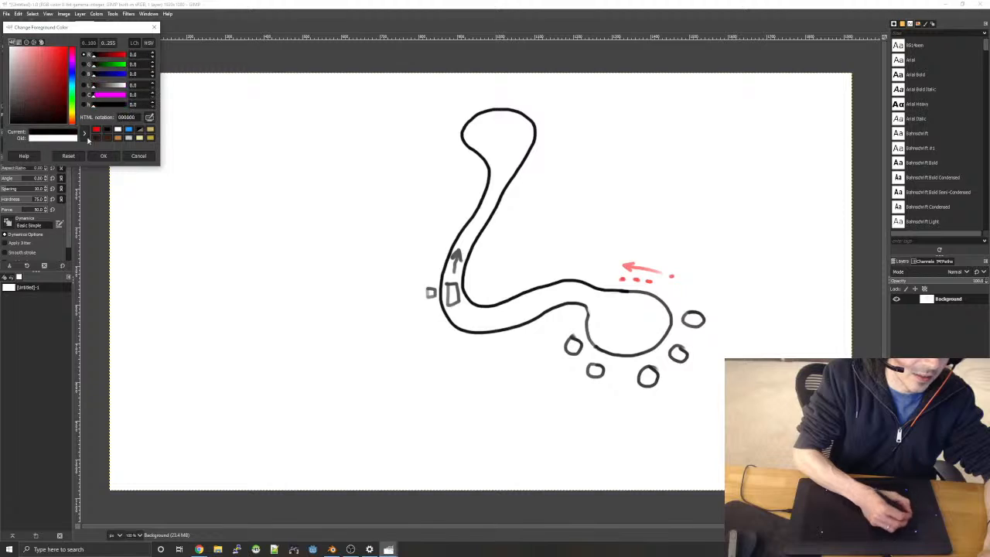
left_click(102, 156)
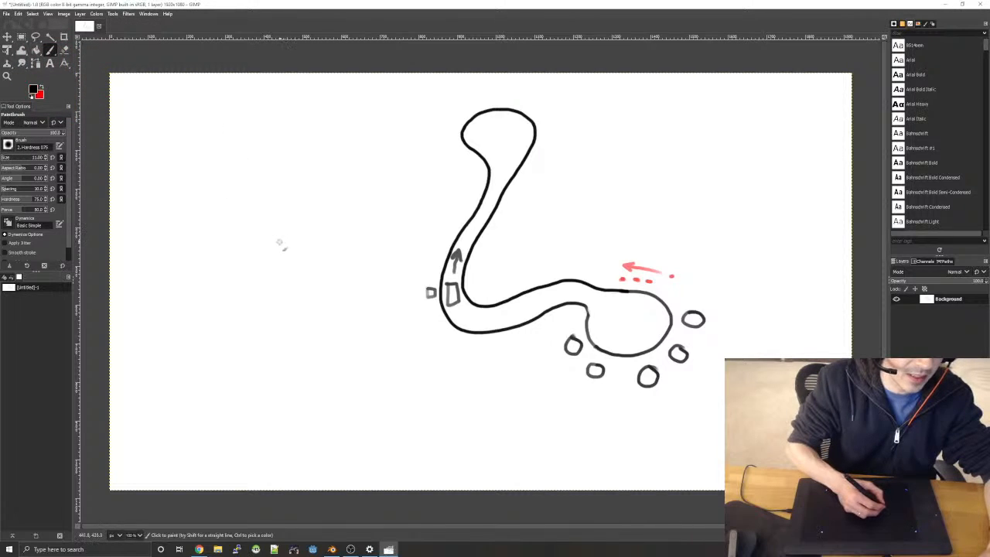
key("x")
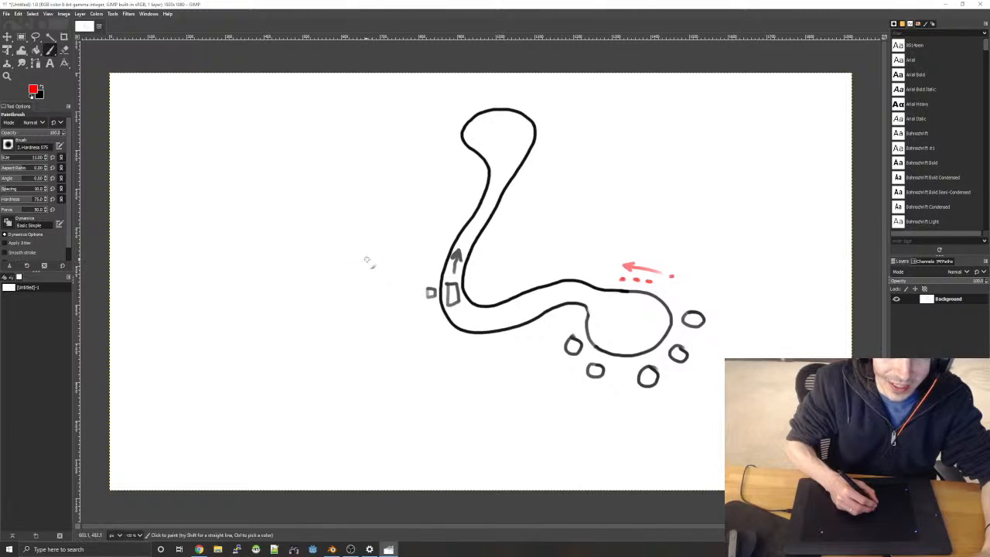
left_click_drag(367, 260, 389, 266)
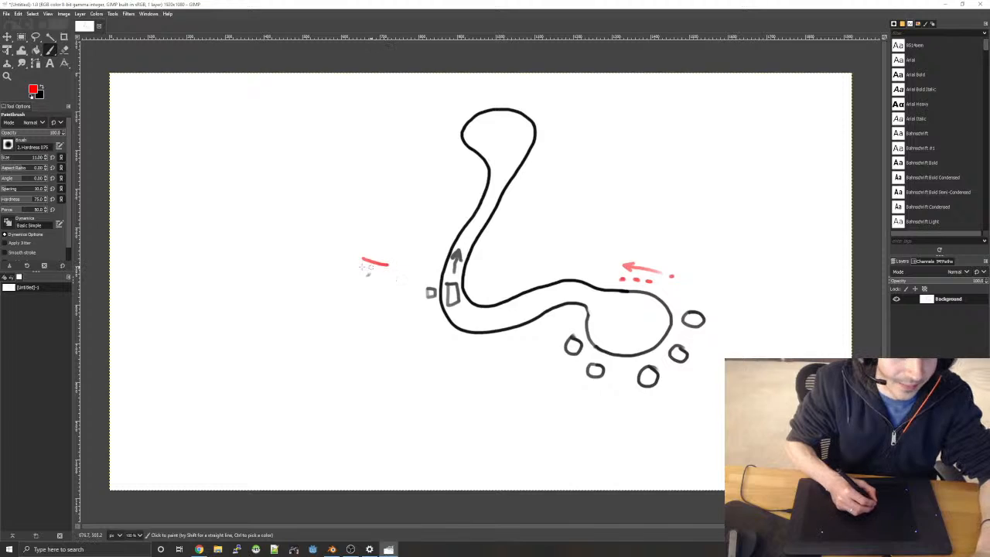
key("ctrl+z")
key("x")
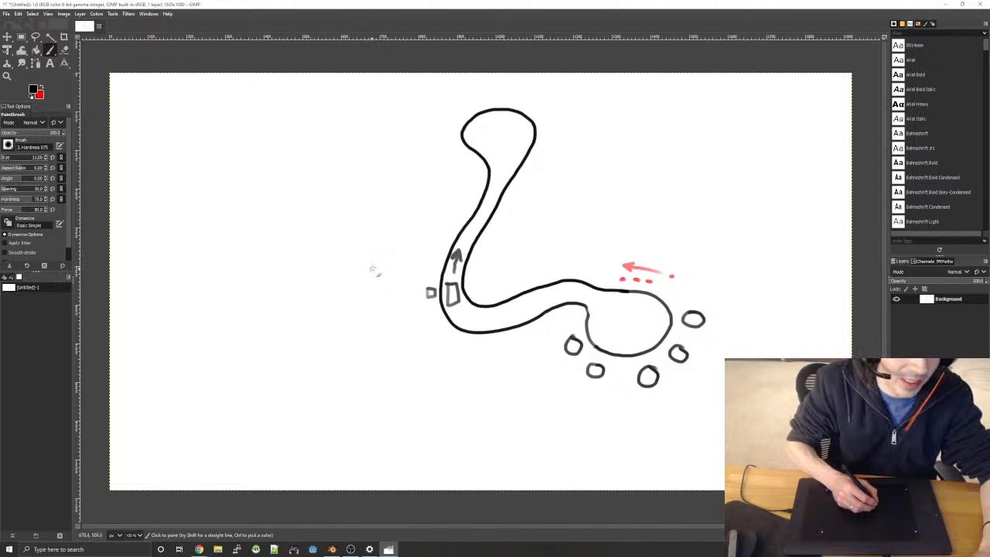
- Paint a black thin bar with a rectangle above it and an open tray left of the leg, adding red dashed lines inside rectangle and tray
mouse_move(363, 256)
left_mouse_down()
mouse_move(374, 268)
mouse_move(420, 268)
mouse_move(363, 262)
left_mouse_up()
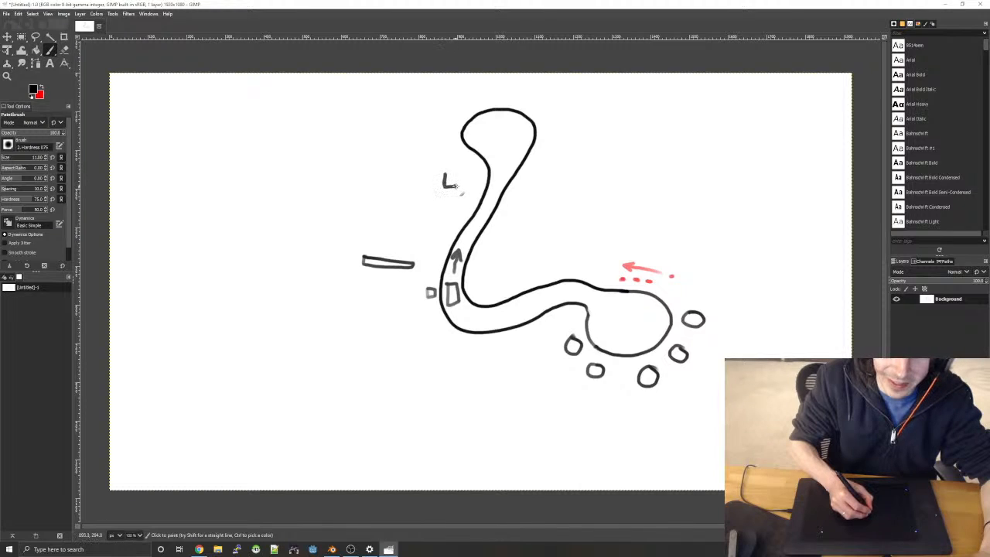
mouse_move(456, 186)
left_mouse_down()
mouse_move(479, 184)
mouse_move(478, 169)
left_mouse_up()
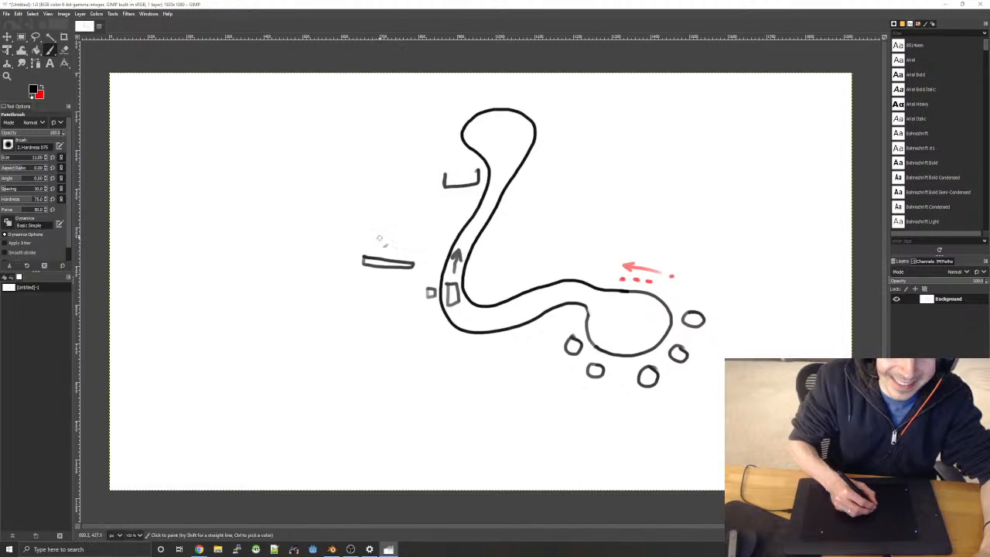
mouse_move(374, 232)
left_mouse_down()
mouse_move(410, 232)
mouse_move(413, 255)
mouse_move(368, 253)
mouse_move(369, 231)
mouse_move(380, 230)
left_mouse_up()
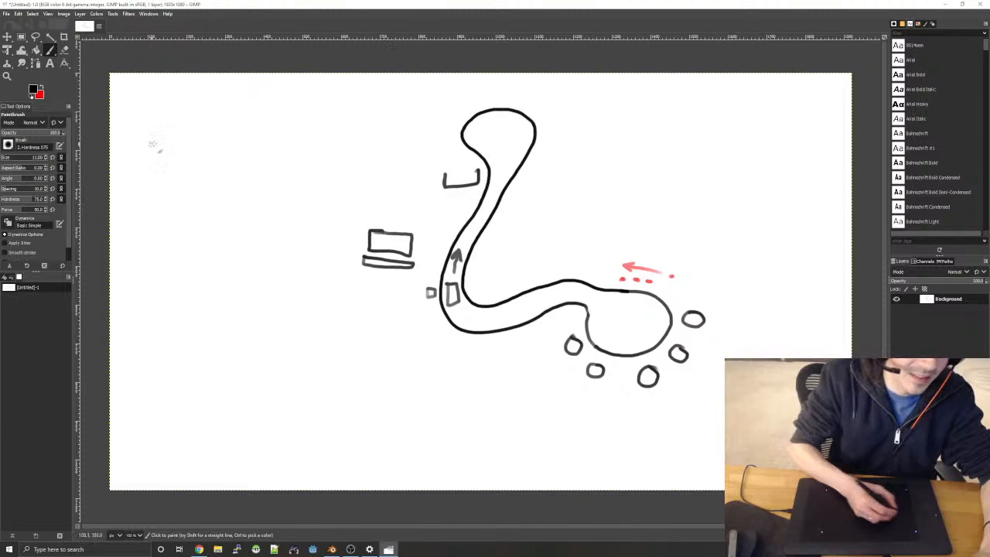
key("x")
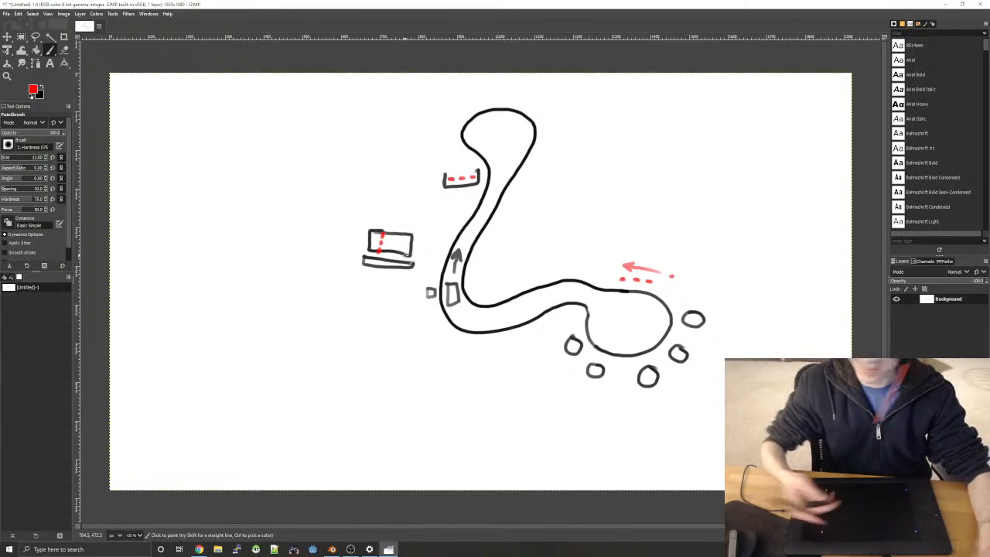
right_click(489, 132)
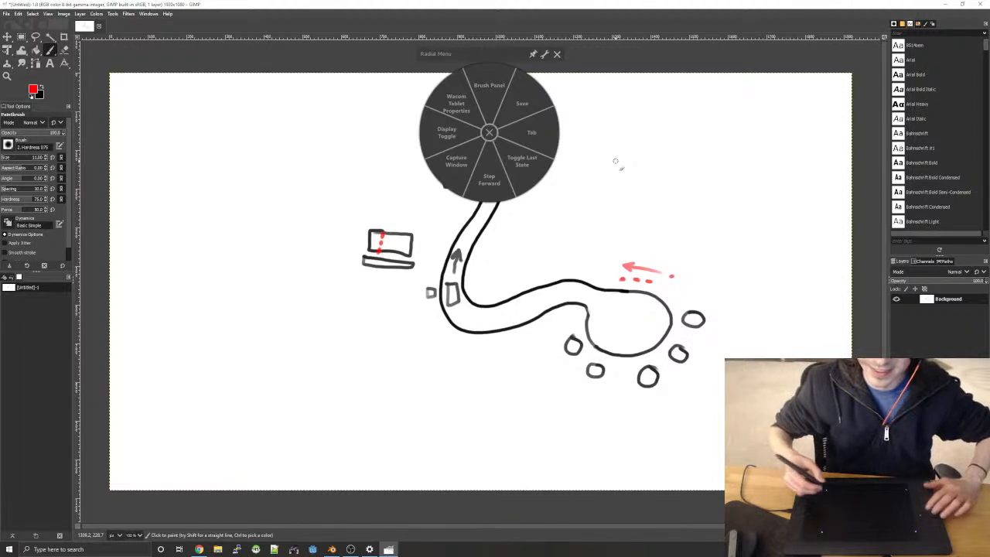
left_click(489, 132)
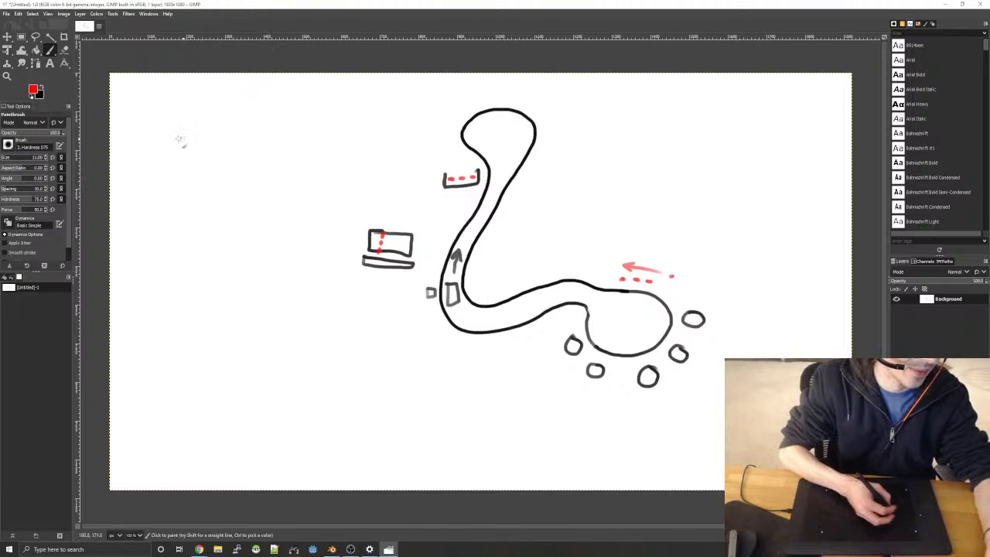
- Paint three small black circles around the top and right side of the leg's rounded upper end
key("x")
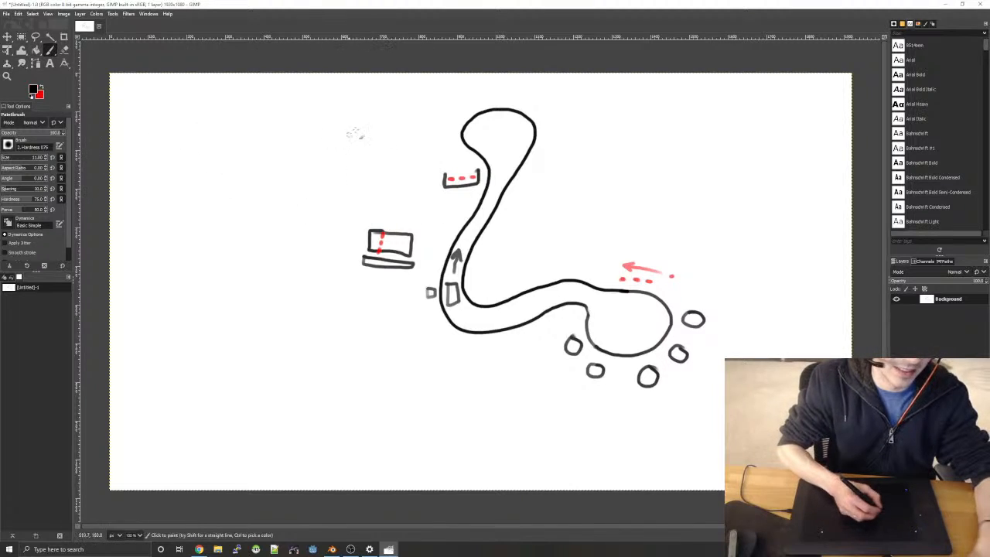
mouse_move(550, 139)
left_mouse_down()
mouse_move(543, 148)
mouse_move(554, 141)
left_mouse_up()
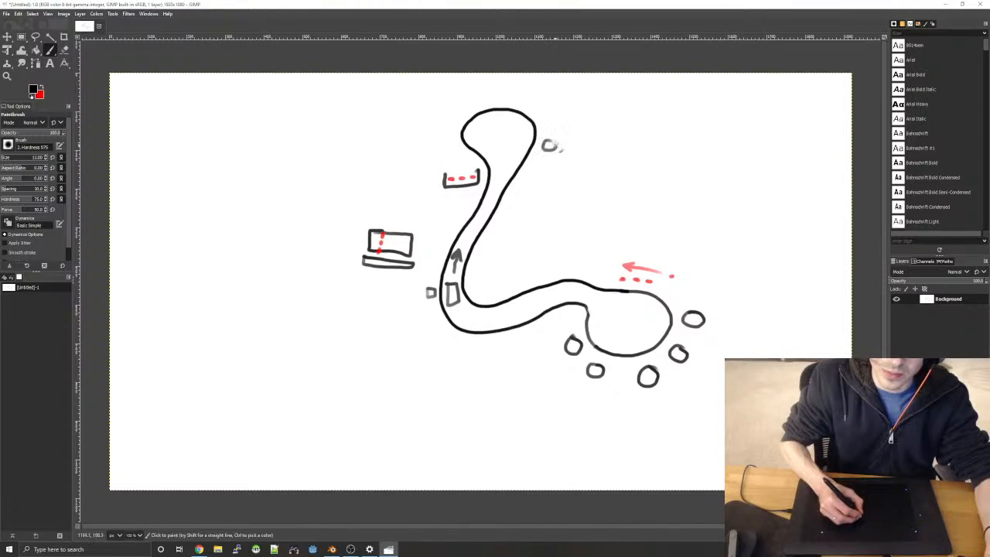
mouse_move(546, 106)
left_mouse_down()
mouse_move(539, 113)
mouse_move(549, 108)
mouse_move(497, 102)
mouse_move(503, 95)
left_mouse_up()
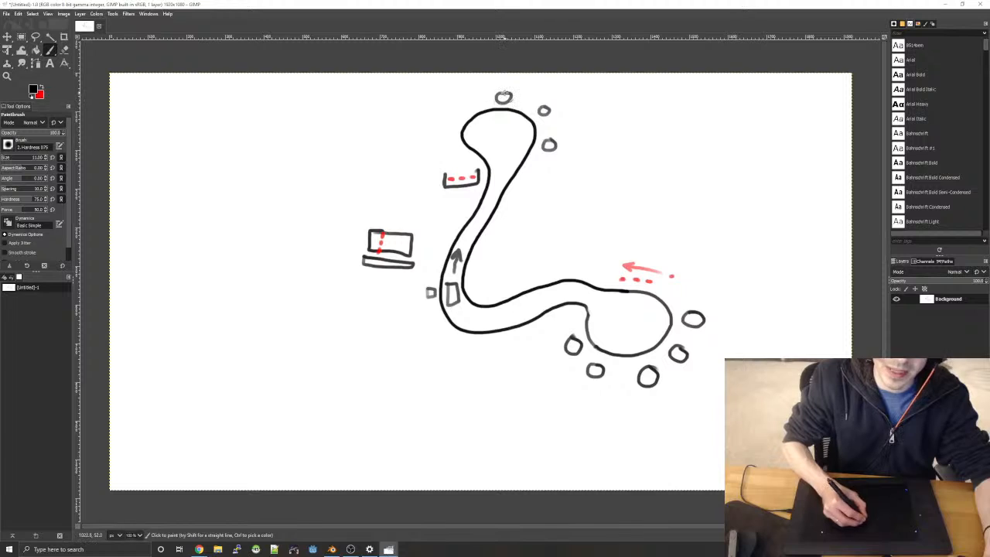
- Paint a short vertical red mark in the canvas's upper-left area and handwrite "finish" above it
key("x")
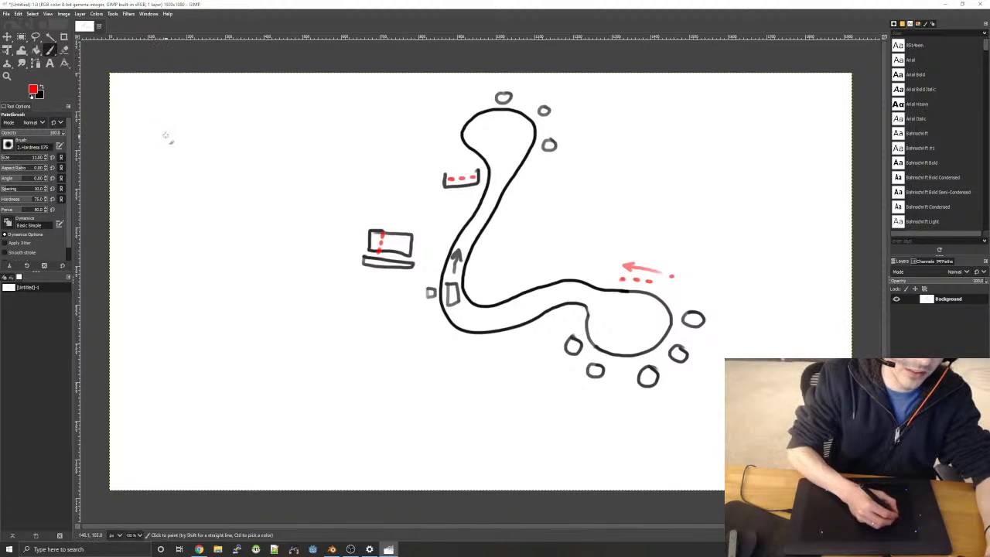
left_click_drag(164, 131, 165, 150)
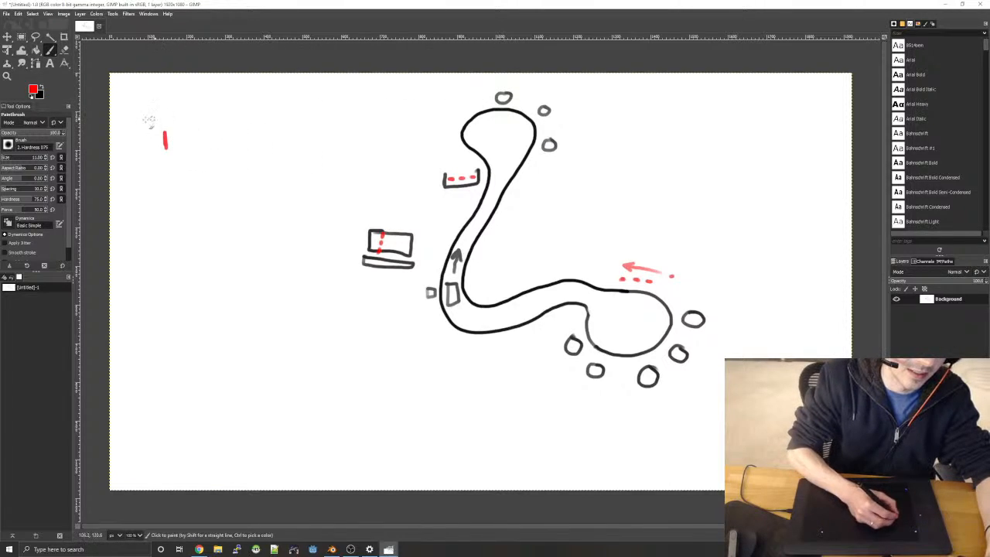
mouse_move(145, 105)
left_mouse_down()
mouse_move(146, 124)
mouse_move(153, 110)
mouse_move(173, 119)
left_mouse_up()
mouse_move(181, 108)
left_mouse_down()
mouse_move(176, 120)
mouse_move(186, 117)
left_mouse_up()
left_click_drag(186, 112, 192, 118)
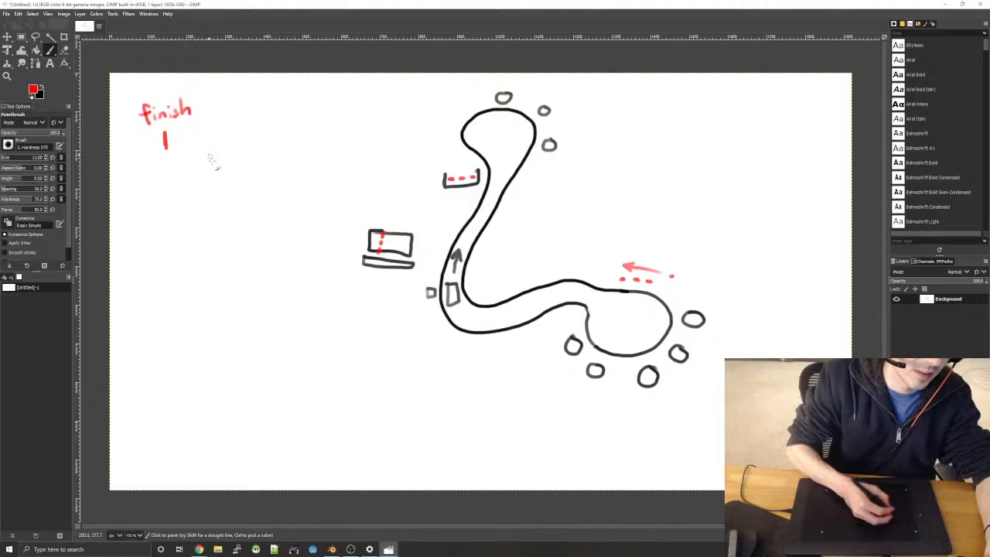
- Paint five small black circles scattered around the drawing, three on the left side of the canvas and two on the right
key("x")
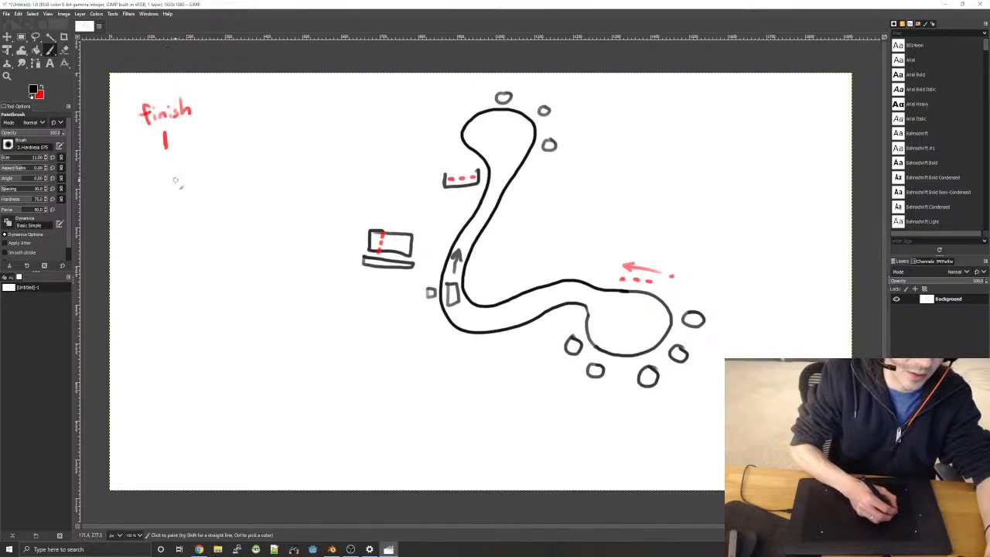
left_click_drag(171, 179, 172, 180)
mouse_move(265, 86)
left_mouse_down()
mouse_move(259, 99)
mouse_move(266, 87)
left_mouse_up()
left_click_drag(317, 292, 313, 294)
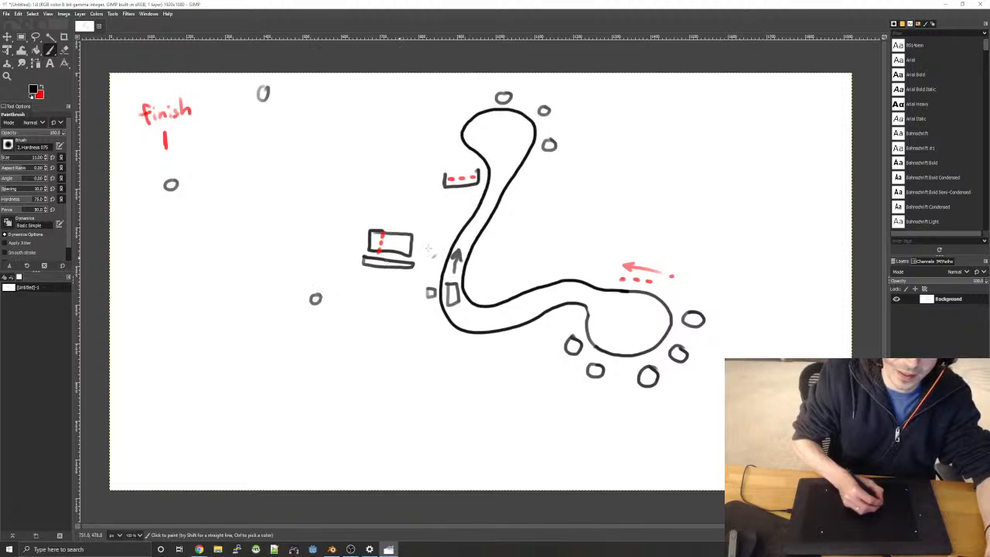
left_click_drag(712, 140, 706, 141)
mouse_move(762, 314)
left_mouse_down()
mouse_move(760, 325)
mouse_move(764, 316)
left_mouse_up()
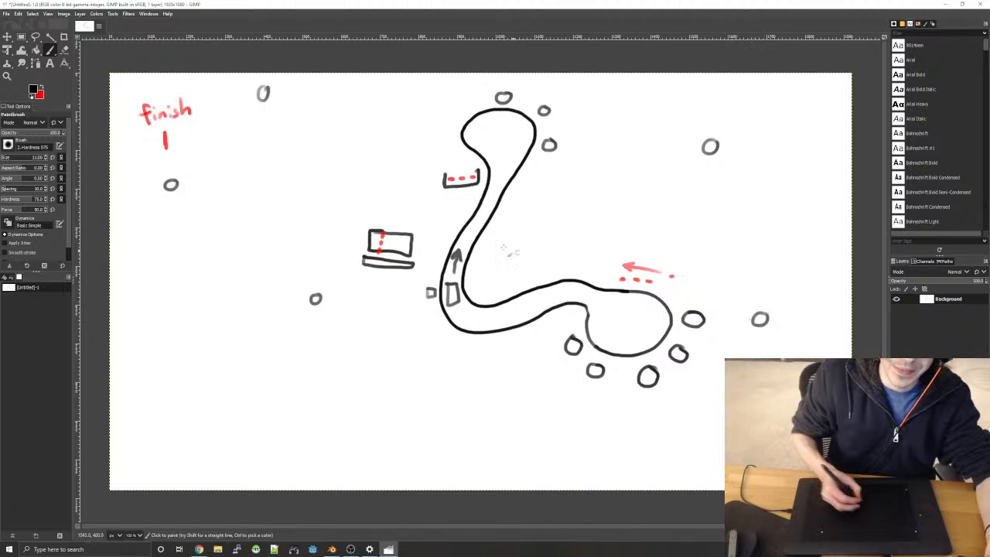
- Set the background colour to light blue (3595f6)
left_click(40, 96)
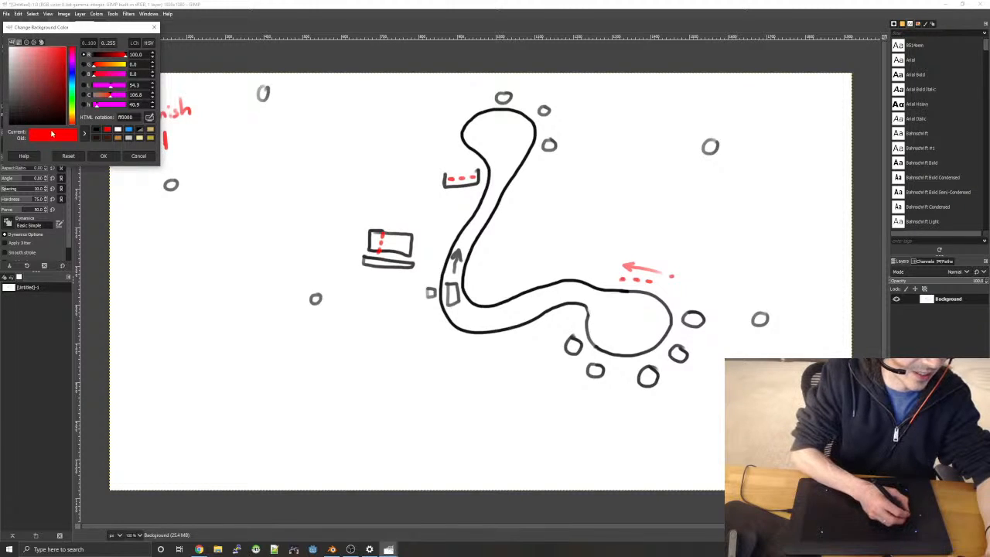
left_click(74, 81)
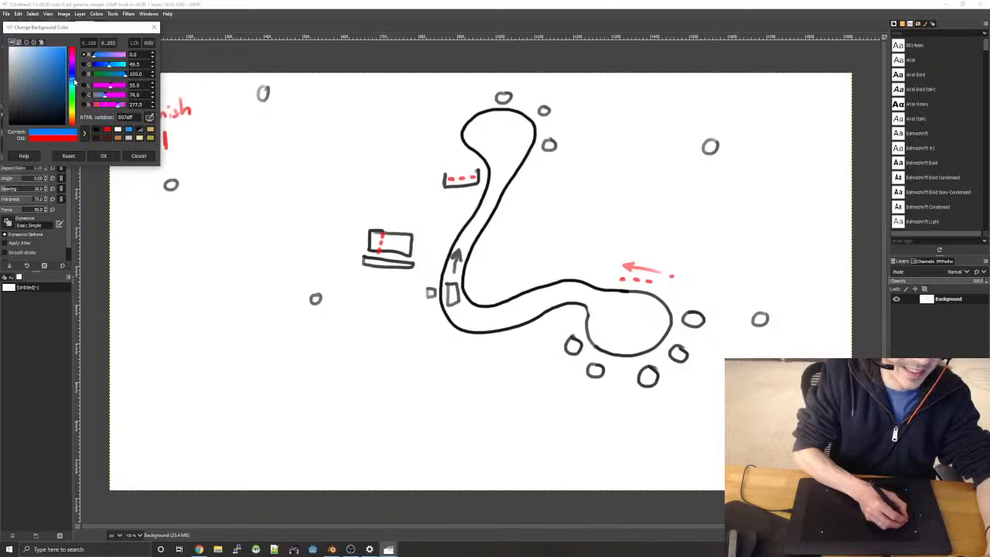
left_click_drag(56, 74, 54, 50)
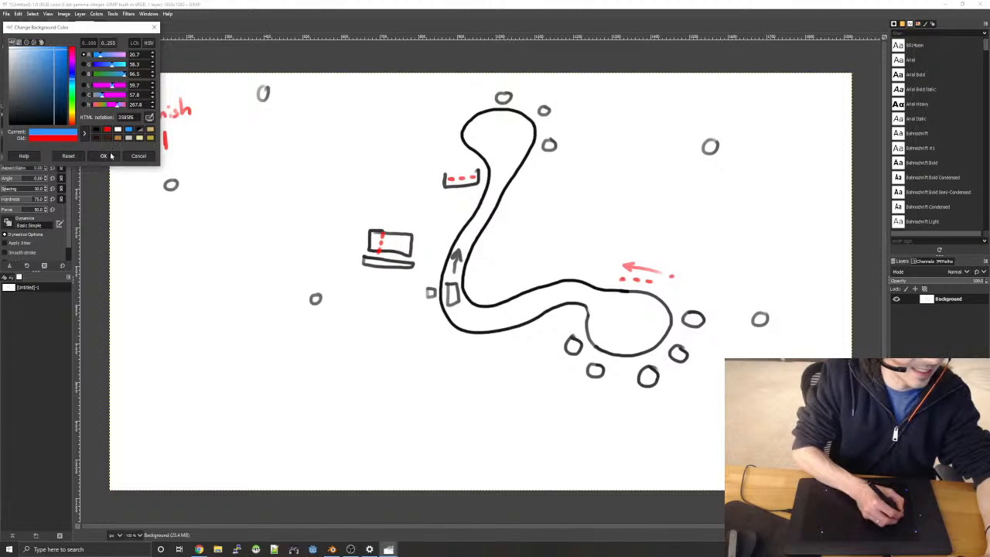
left_click(107, 157)
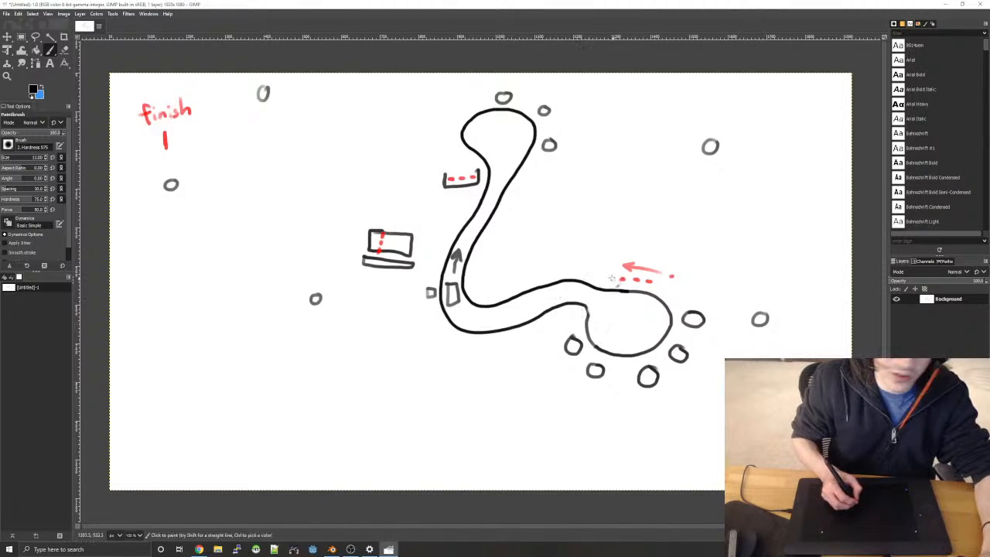
- Paint a blue dashed line across the opening where the leg meets the foot, and switch the foreground back to black
key("x")
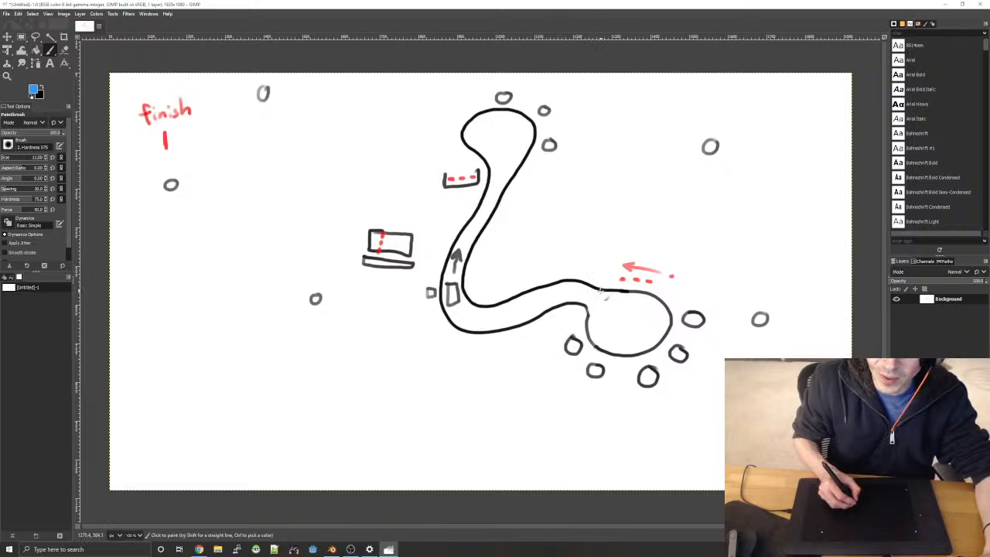
left_click_drag(601, 288, 597, 296)
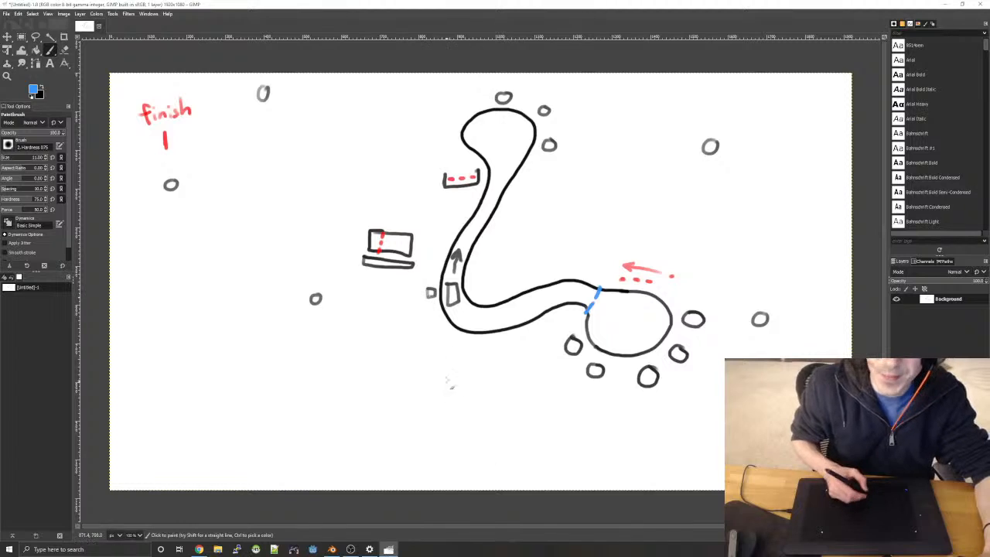
key("x")
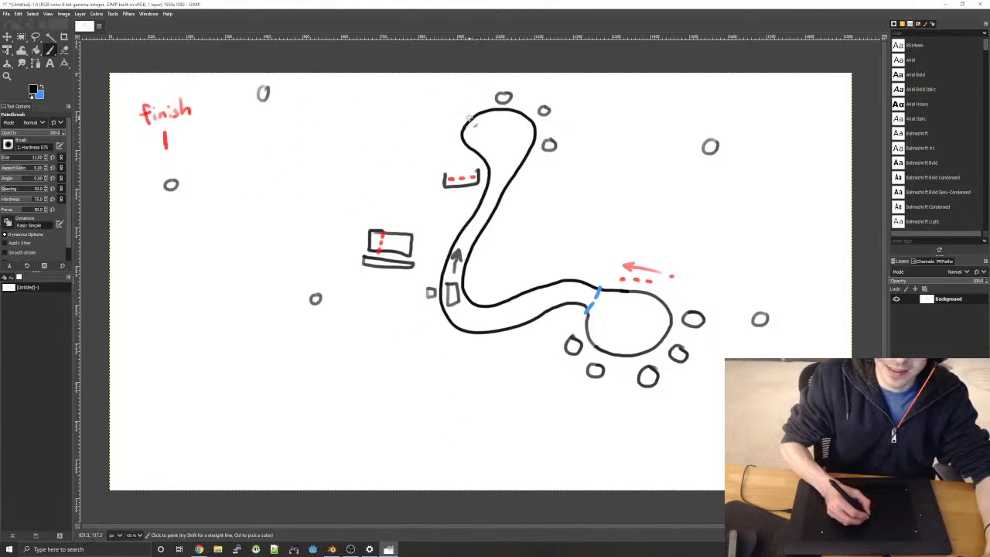
- Paint a small black left-pointing arrow beside the leg's rounded upper end and a large black loop around the whole course
mouse_move(466, 119)
left_mouse_down()
mouse_move(452, 118)
mouse_move(462, 124)
left_mouse_up()
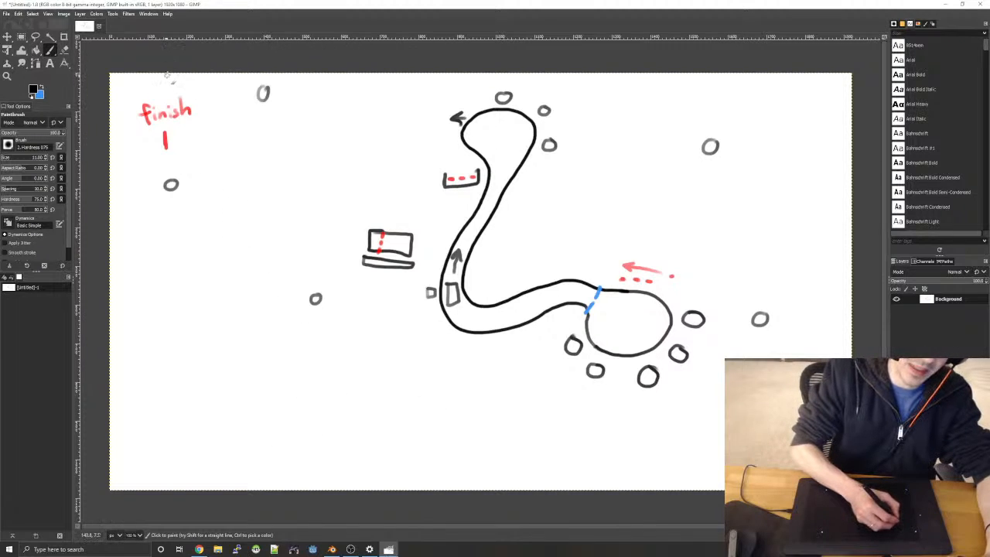
mouse_move(170, 76)
left_mouse_down()
mouse_move(144, 87)
mouse_move(121, 168)
mouse_move(176, 323)
mouse_move(335, 413)
mouse_move(487, 451)
mouse_move(721, 427)
mouse_move(820, 379)
mouse_move(845, 190)
mouse_move(739, 90)
mouse_move(538, 77)
mouse_move(164, 84)
left_mouse_up()
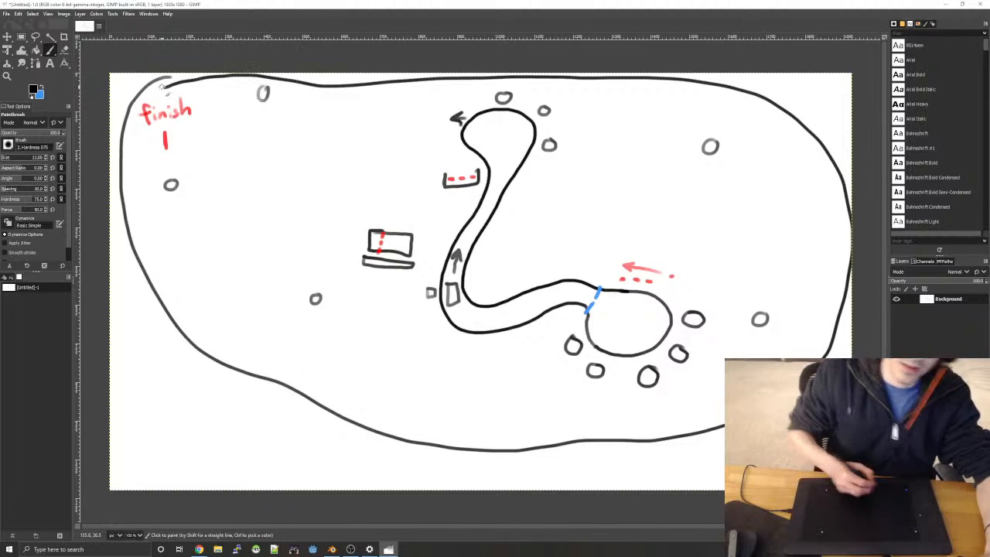
- Create a new 1920 x 1080 px image
left_click(7, 14)
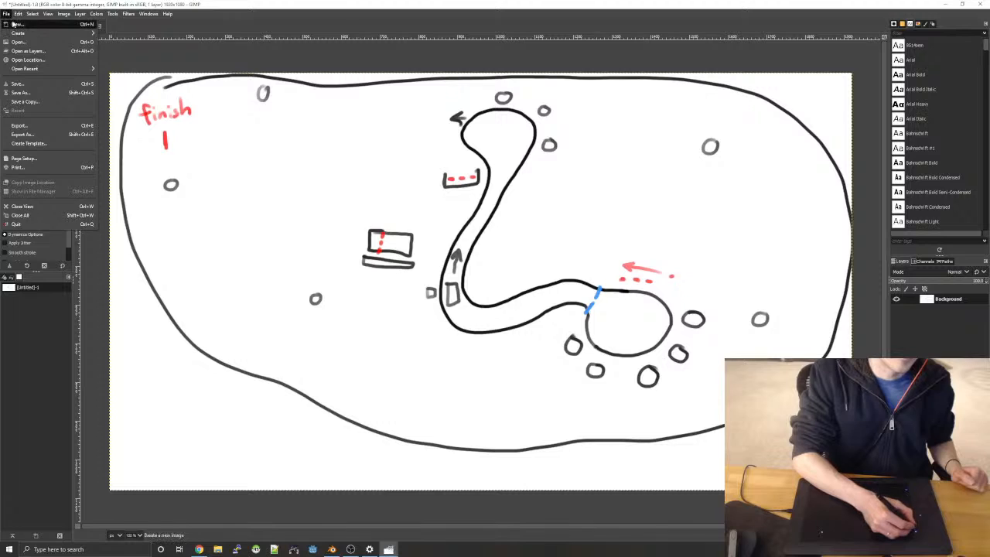
left_click(16, 25)
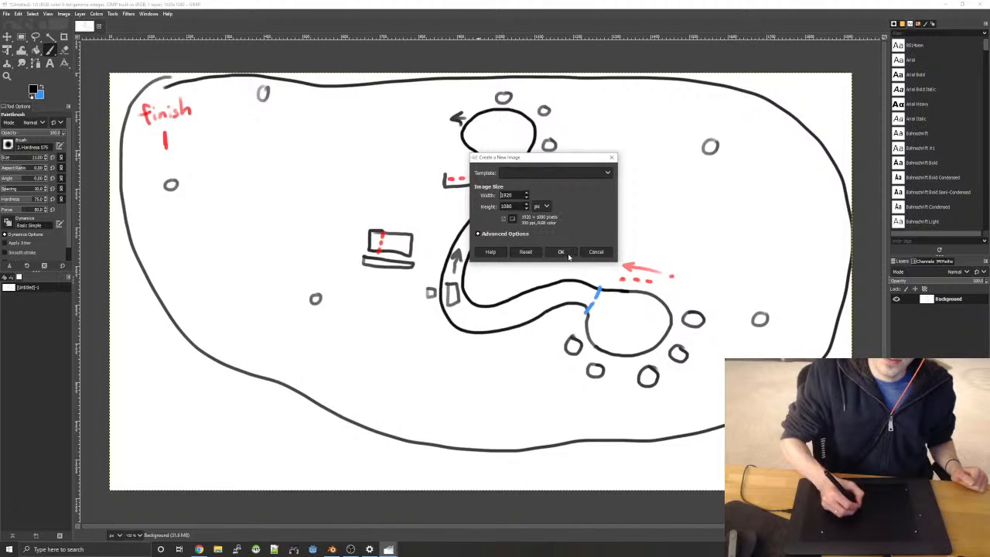
left_click(567, 255)
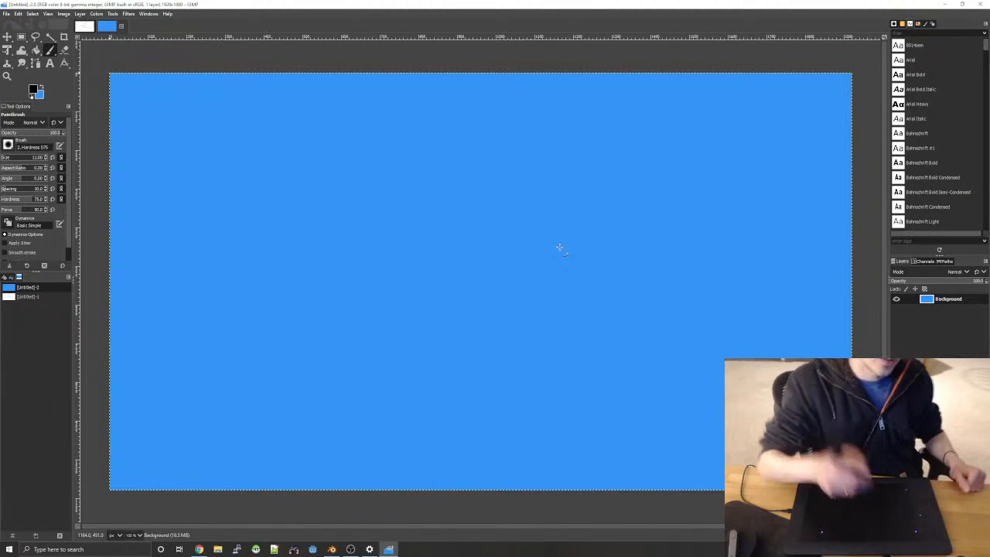
- Set the background colour to off-white (f2f5f9)
left_click(38, 94)
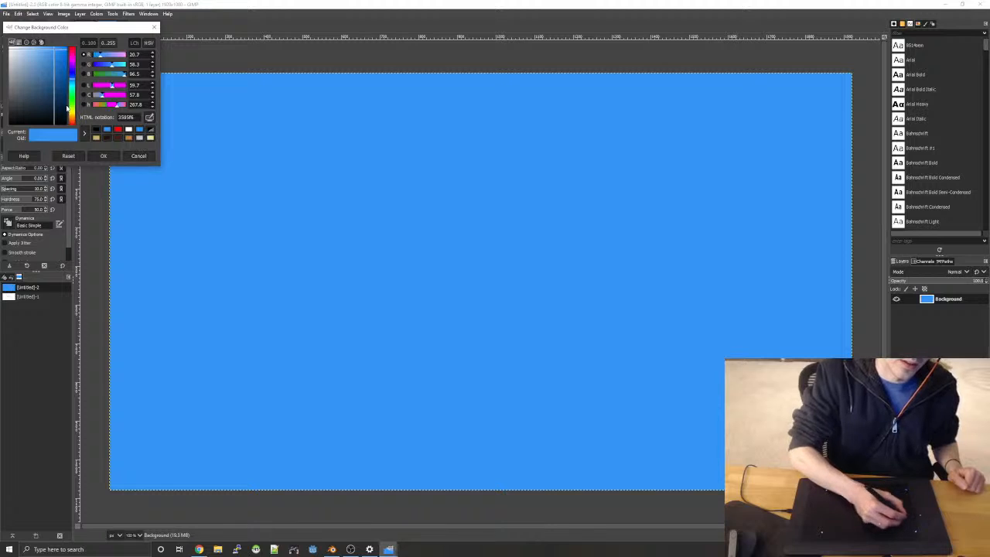
left_click_drag(55, 81, 9, 51)
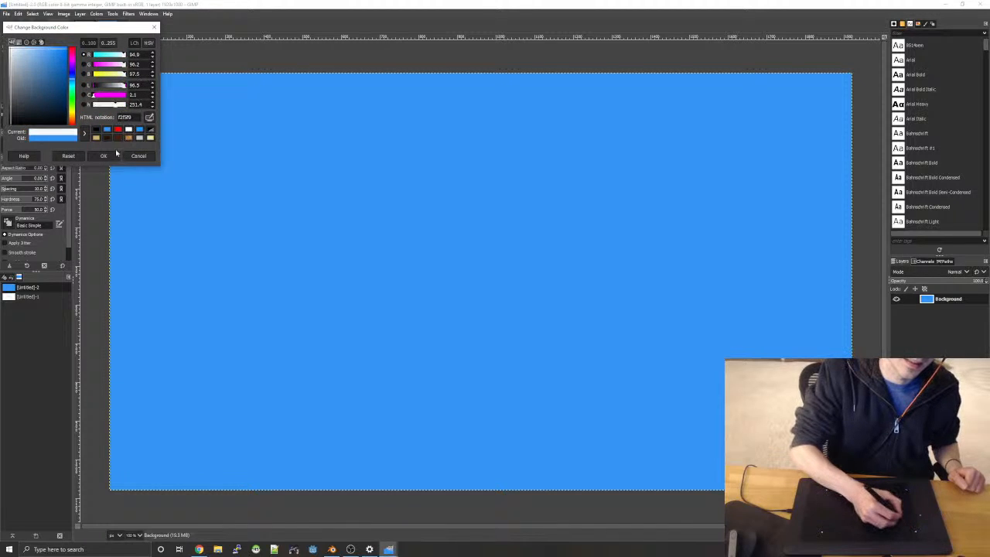
left_click(114, 155)
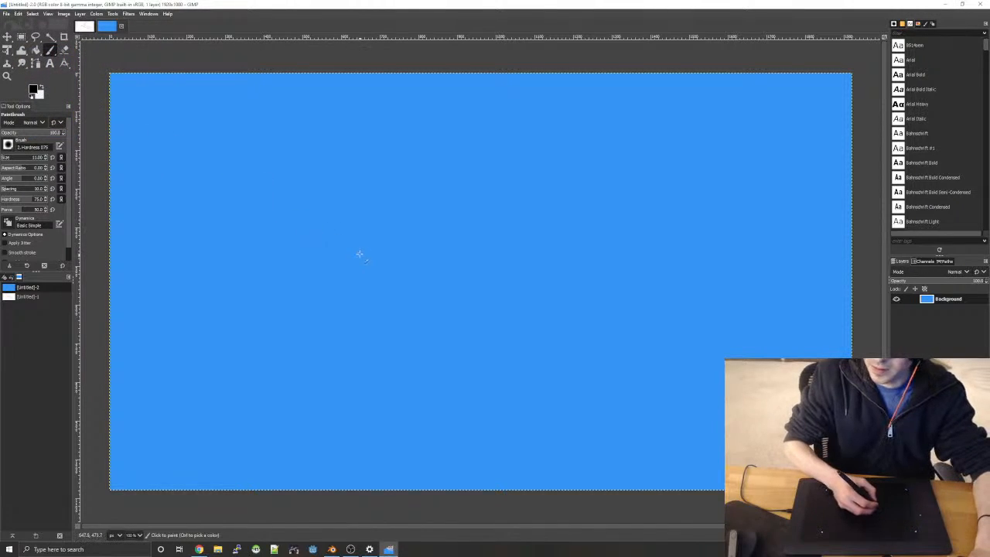
- Fill the blue canvas with black using Bucket Fill, and refill it with the off-white background colour after swapping colours
key("b")
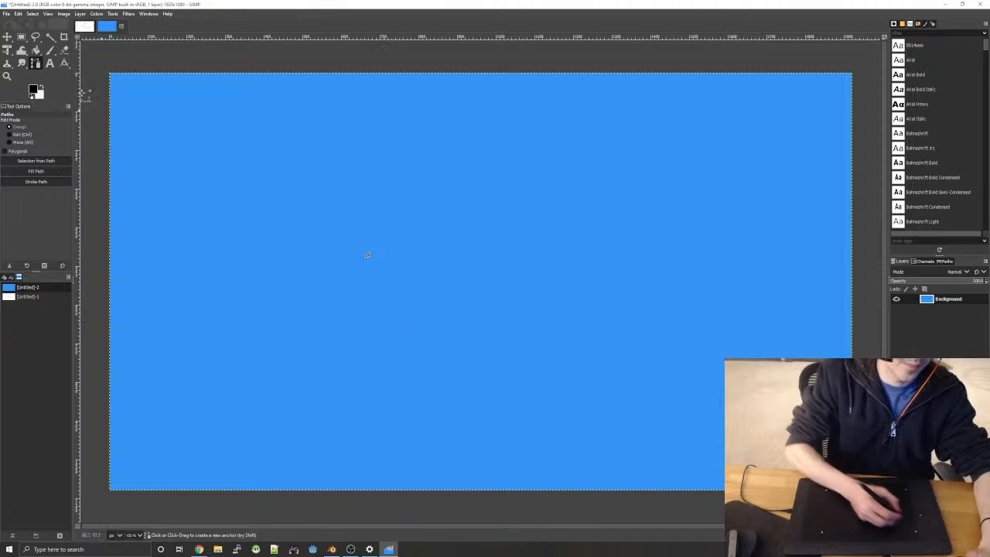
left_click(37, 50)
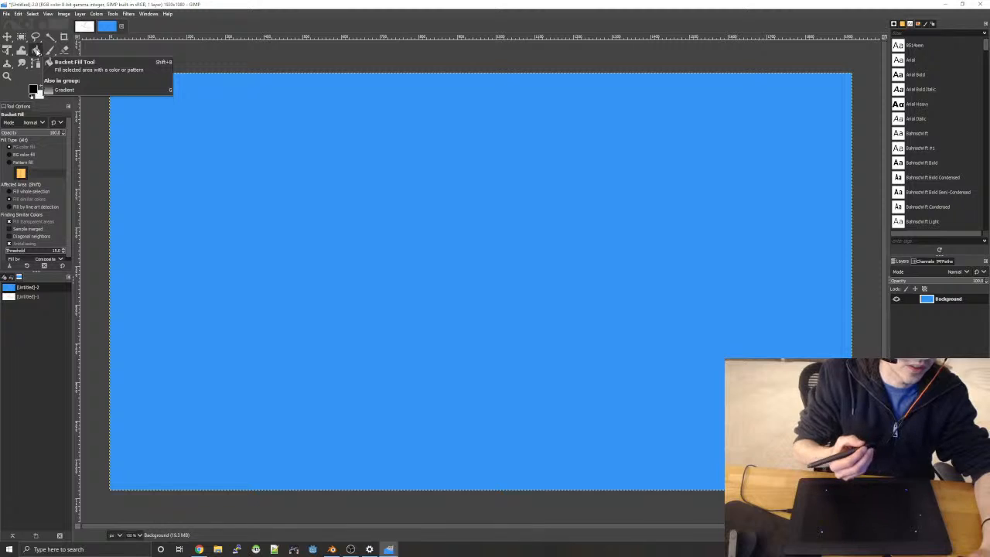
left_click(457, 242)
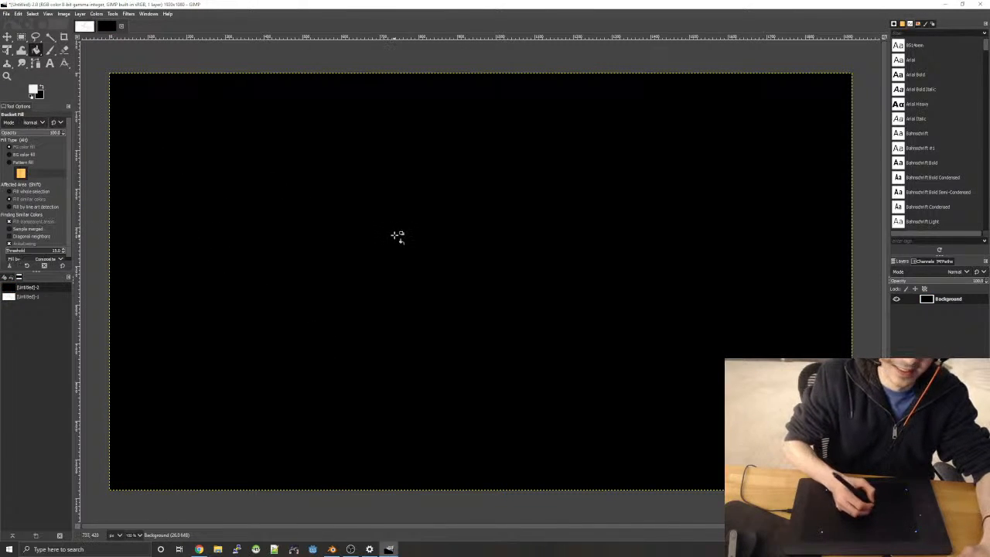
left_click(435, 373)
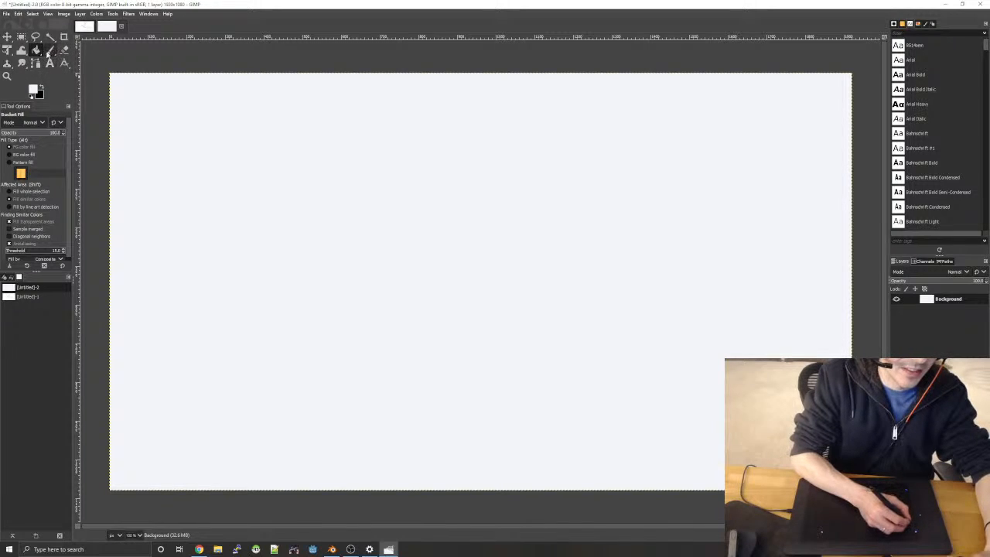
- Paint a large five-sided black outline across most of the canvas with the Paintbrush
left_click(50, 50)
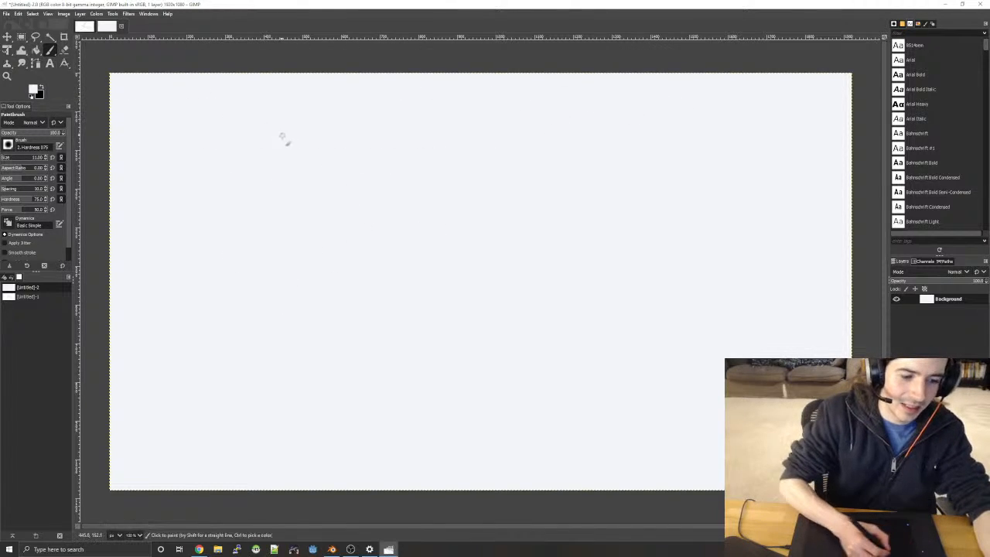
key("x")
mouse_move(654, 110)
left_mouse_down()
mouse_move(267, 108)
mouse_move(178, 220)
mouse_move(410, 404)
mouse_move(588, 375)
mouse_move(763, 227)
mouse_move(676, 116)
mouse_move(632, 118)
left_mouse_up()
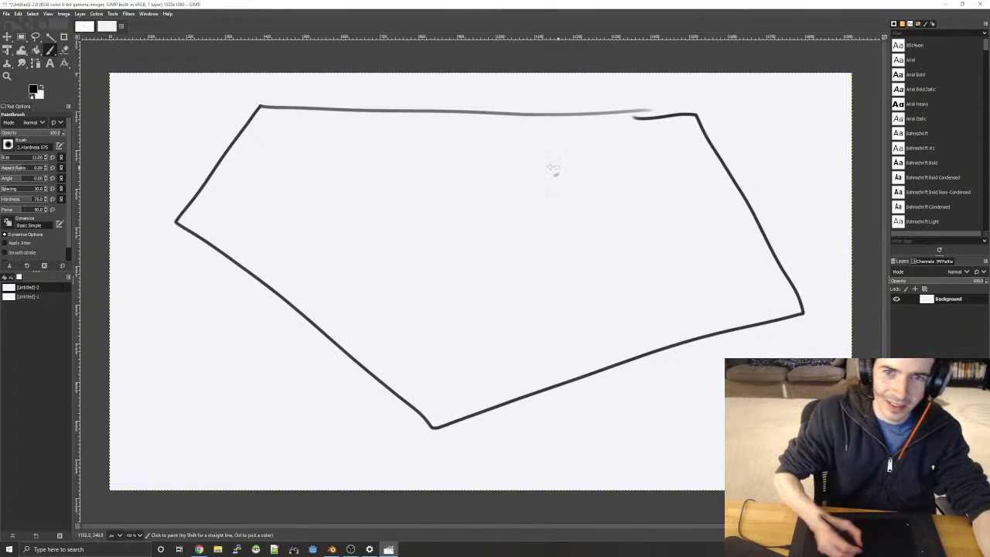
- Paint two nested black rectangles in the outline's upper-right area, with a fish in the inner one and a small square in the outer one's upper-right corner
mouse_move(546, 151)
left_mouse_down()
mouse_move(548, 243)
mouse_move(705, 251)
mouse_move(699, 155)
mouse_move(540, 149)
left_mouse_up()
mouse_move(577, 172)
left_mouse_down()
mouse_move(575, 223)
mouse_move(656, 222)
mouse_move(658, 174)
mouse_move(572, 168)
left_mouse_up()
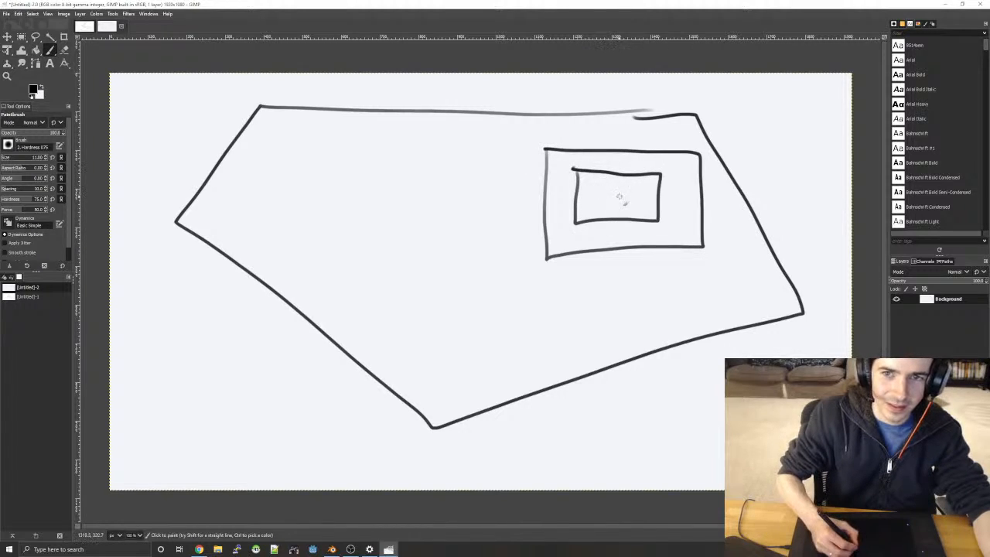
mouse_move(629, 193)
left_mouse_down()
mouse_move(593, 203)
mouse_move(628, 205)
mouse_move(632, 196)
mouse_move(645, 207)
mouse_move(631, 210)
mouse_move(641, 195)
left_mouse_up()
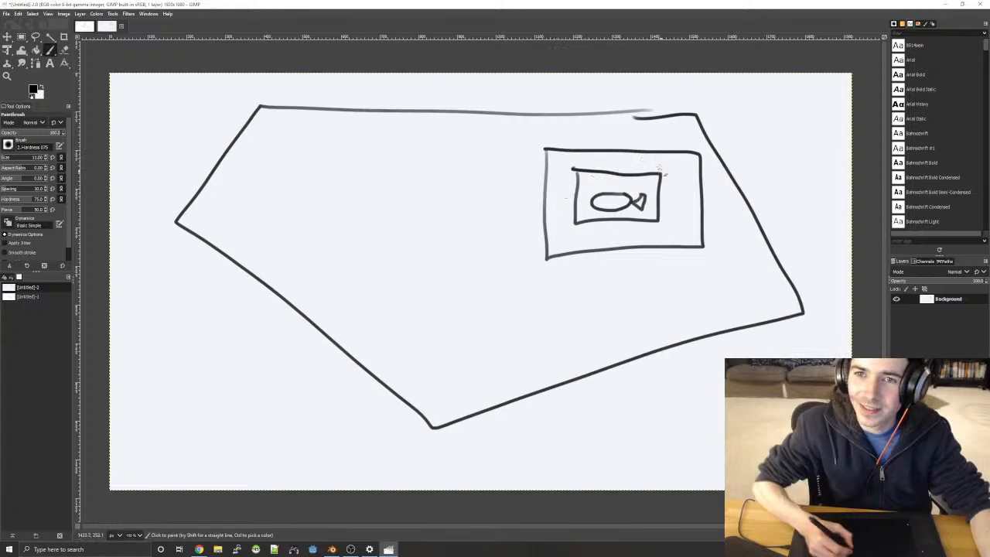
mouse_move(665, 159)
left_mouse_down()
mouse_move(665, 178)
mouse_move(692, 178)
mouse_move(691, 158)
mouse_move(665, 160)
left_mouse_up()
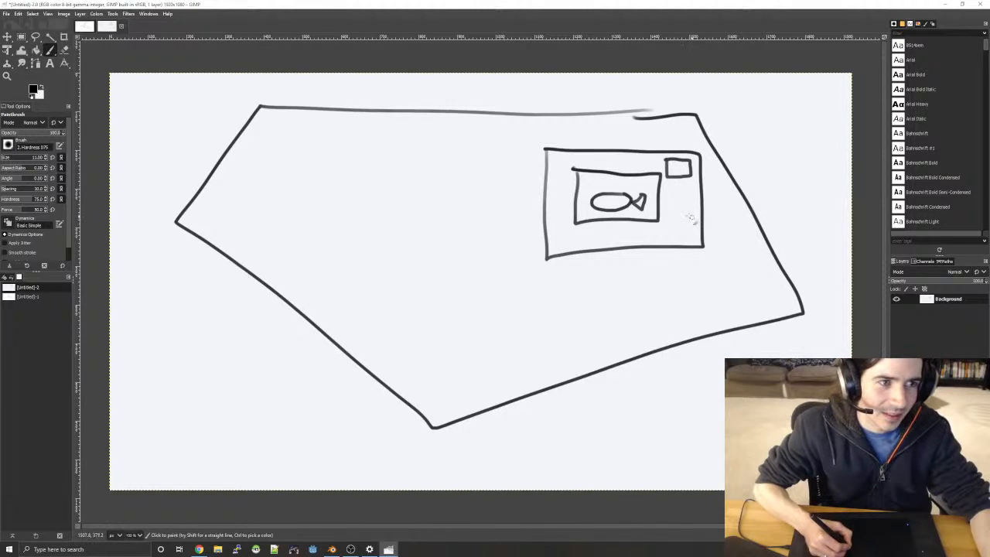
- Set the foreground colour to blue (107ff0), keeping black as the background colour
key("x")
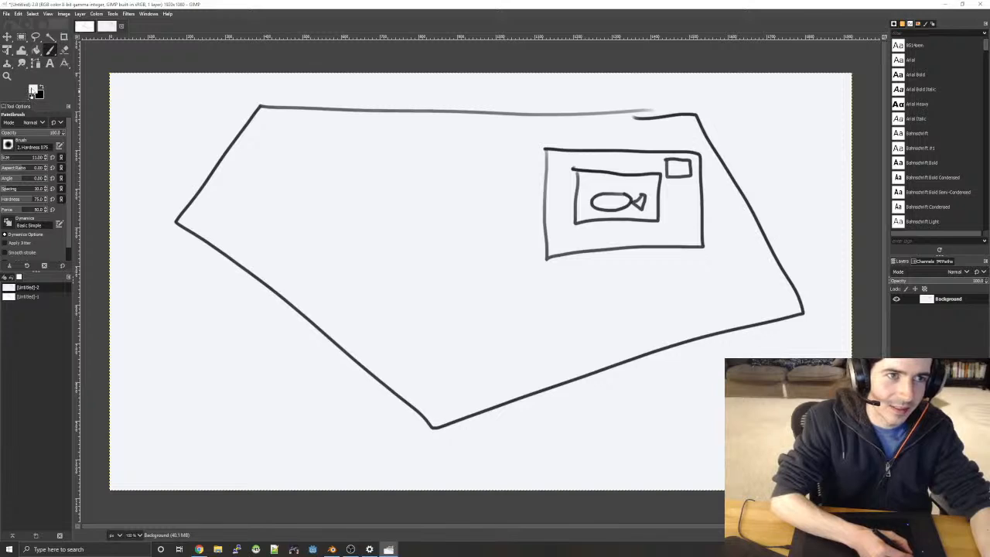
left_click(31, 91)
left_click_drag(43, 91, 63, 51)
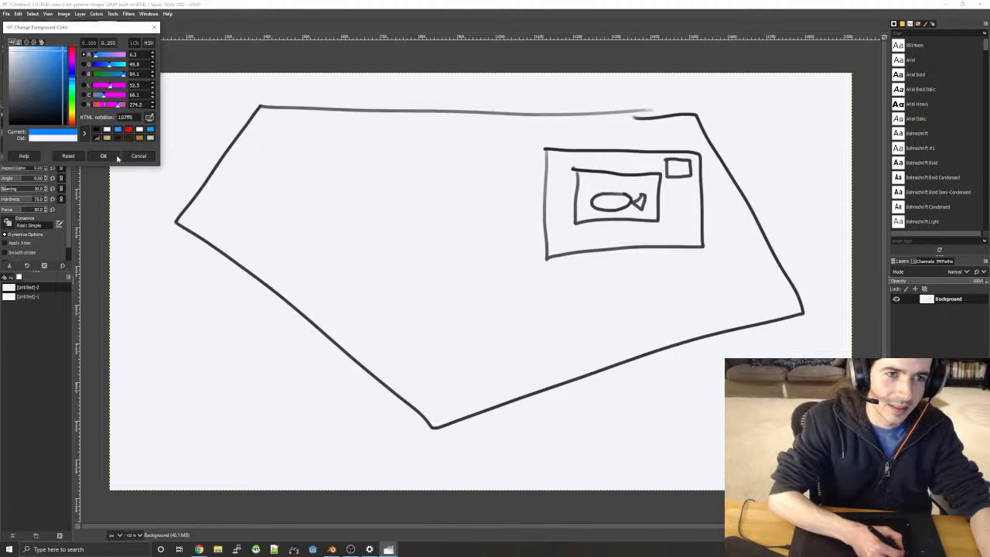
left_click(108, 157)
- Paint small blue boxes in the outer rectangle's lower-left, upper-left and lower-right corners
mouse_move(554, 232)
left_mouse_down()
mouse_move(554, 245)
mouse_move(577, 247)
mouse_move(554, 230)
left_mouse_up()
mouse_move(553, 160)
left_mouse_down()
mouse_move(554, 171)
mouse_move(574, 156)
mouse_move(552, 155)
left_mouse_up()
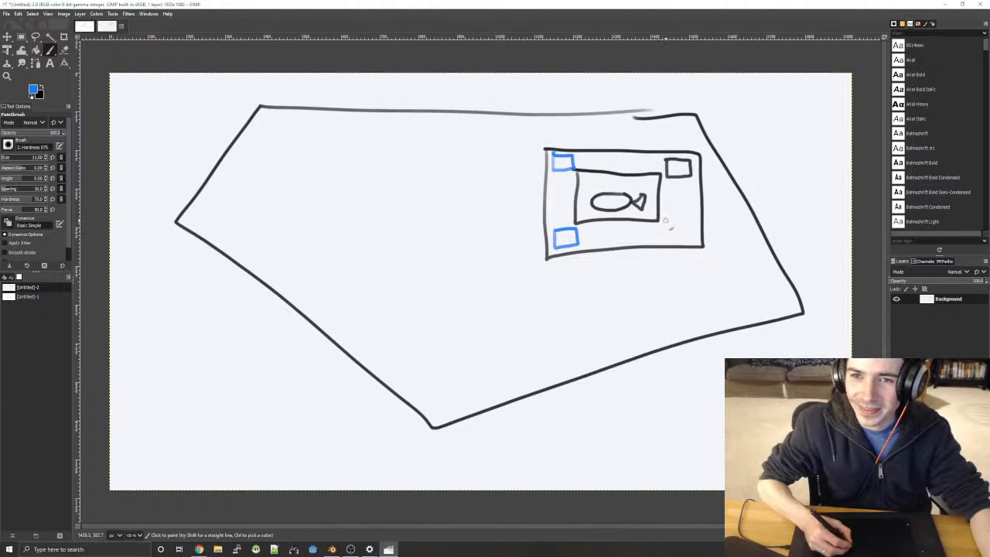
mouse_move(664, 221)
left_mouse_down()
mouse_move(690, 237)
mouse_move(674, 222)
left_mouse_up()
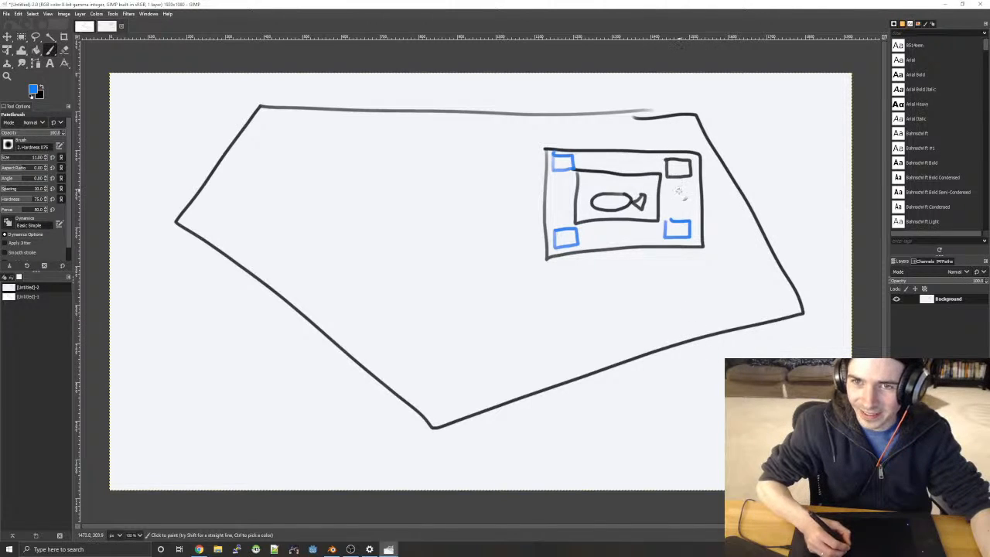
- Paint blue arrows pointing down from the upper-right box, left from the lower-right box and up from the lower-left box
mouse_move(679, 171)
left_mouse_down()
mouse_move(679, 198)
mouse_move(687, 189)
left_mouse_up()
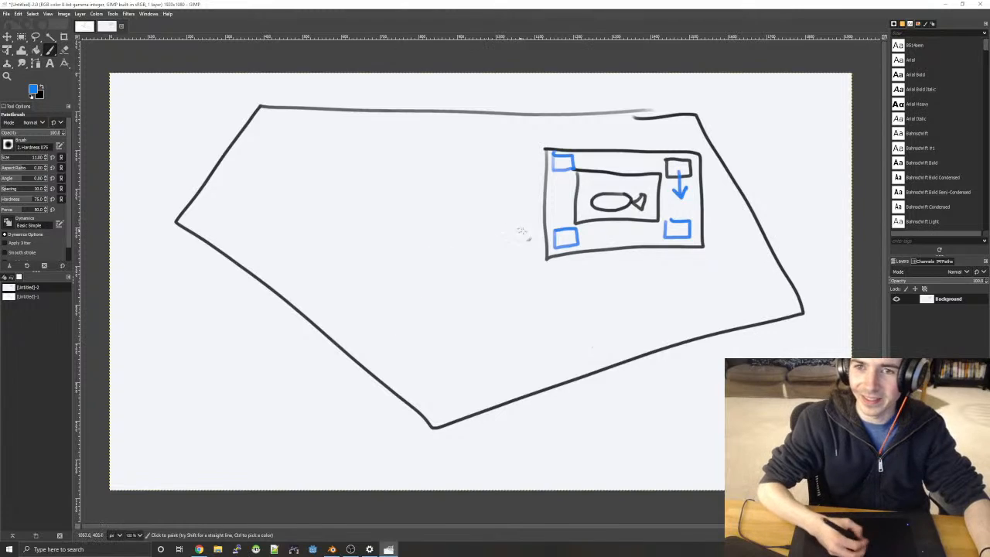
mouse_move(671, 230)
left_mouse_down()
mouse_move(651, 231)
mouse_move(650, 239)
mouse_move(651, 225)
left_mouse_up()
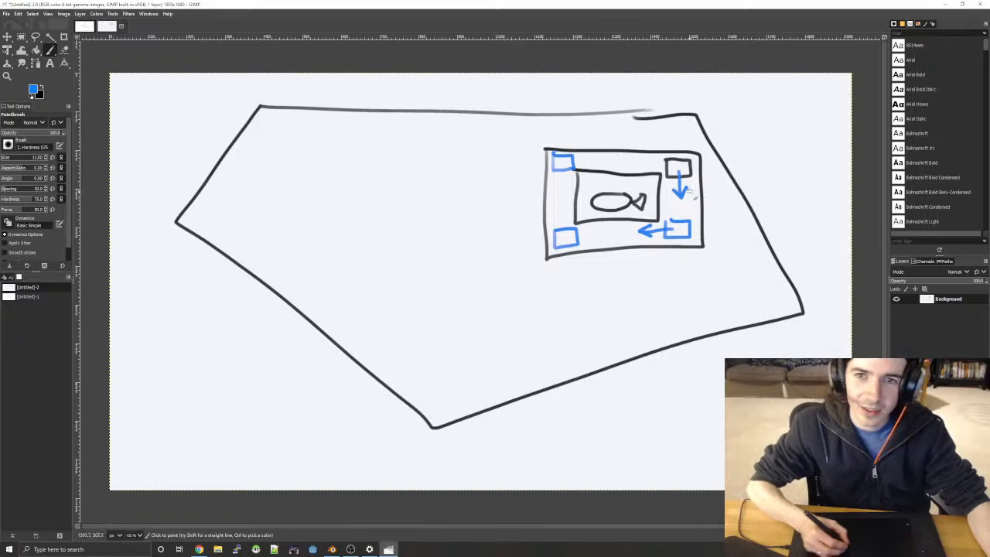
mouse_move(565, 232)
left_mouse_down()
mouse_move(565, 201)
mouse_move(574, 215)
left_mouse_up()
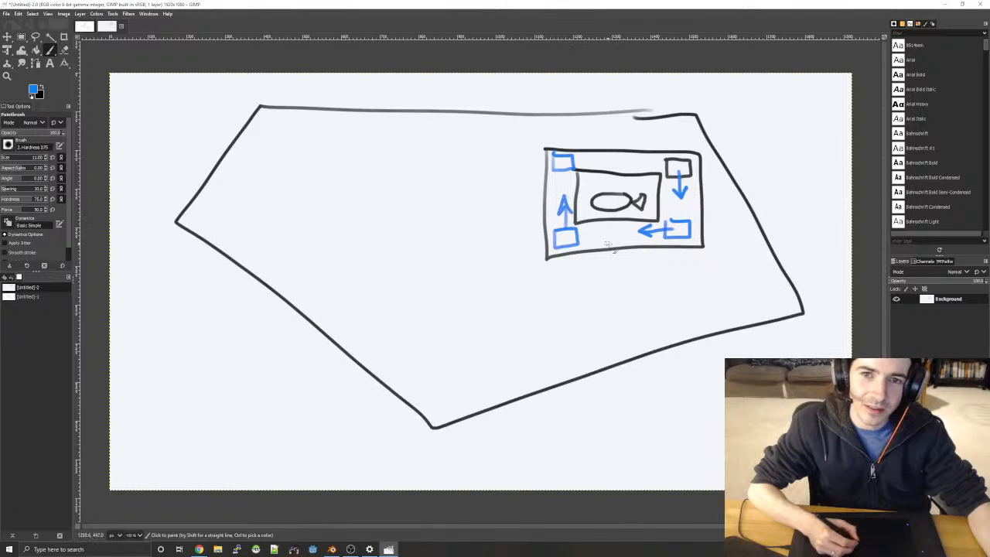
- Paint a tiny blue circle inside each of the four corner boxes
left_click_drag(672, 234, 674, 234)
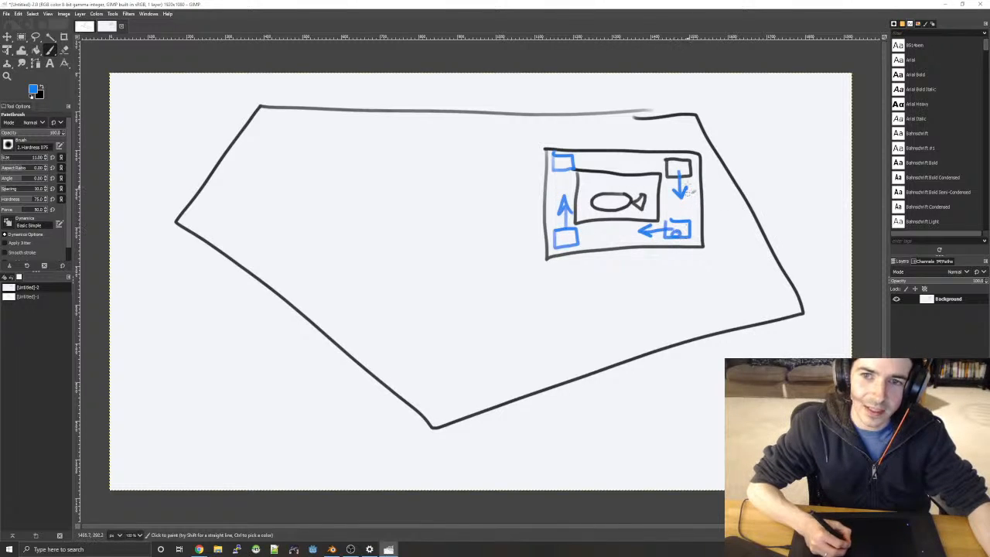
left_click_drag(686, 164, 684, 165)
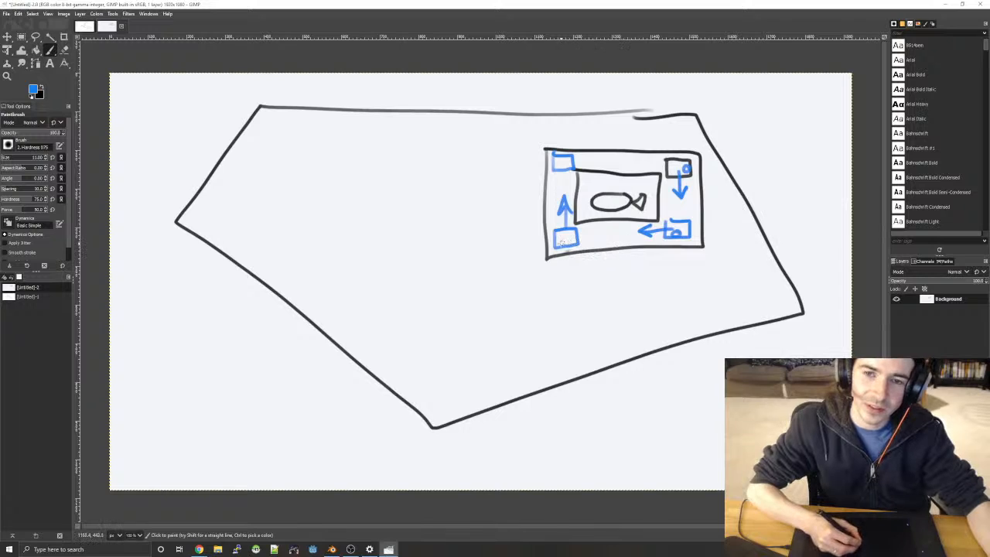
left_click_drag(562, 243, 568, 239)
left_click_drag(558, 161, 558, 161)
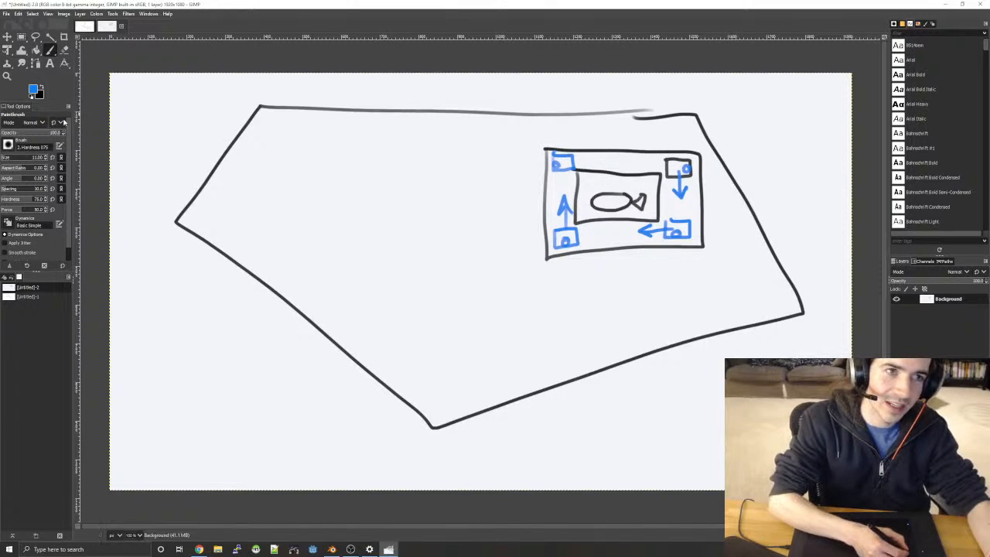
- Set the foreground colour to red (ff0000) and paint a short mark above the inner rectangle, near the upper-right box
left_click(33, 90)
left_click(140, 128)
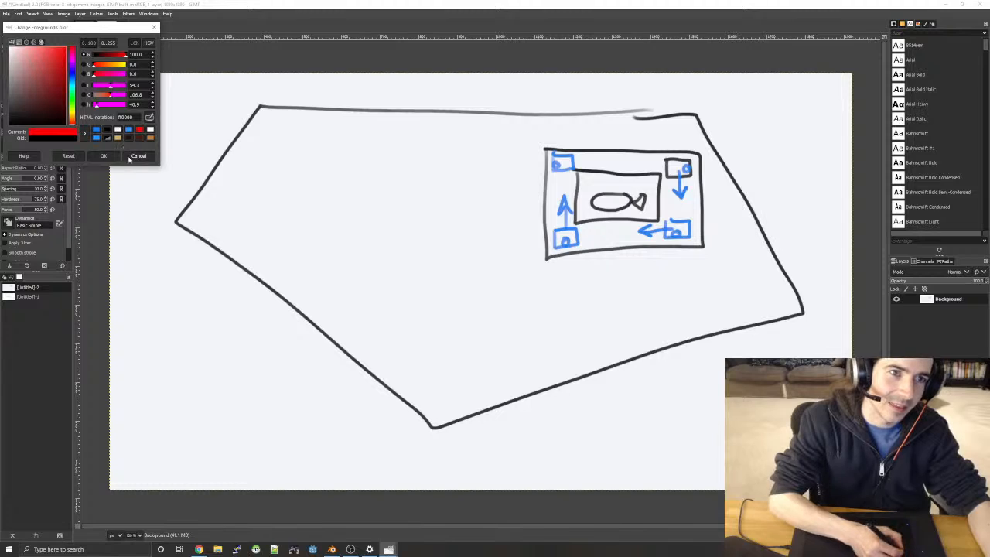
left_click(103, 155)
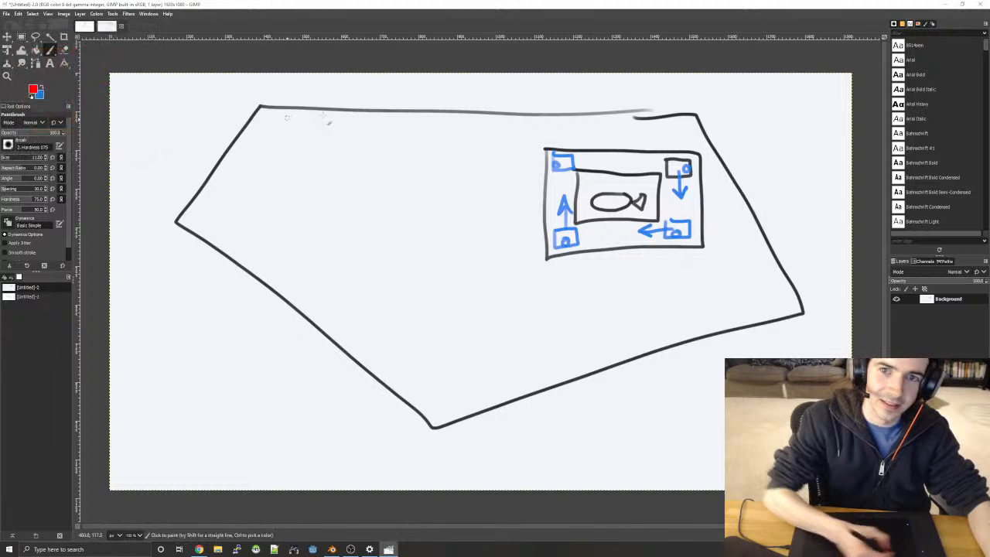
left_click(642, 162)
key("z")
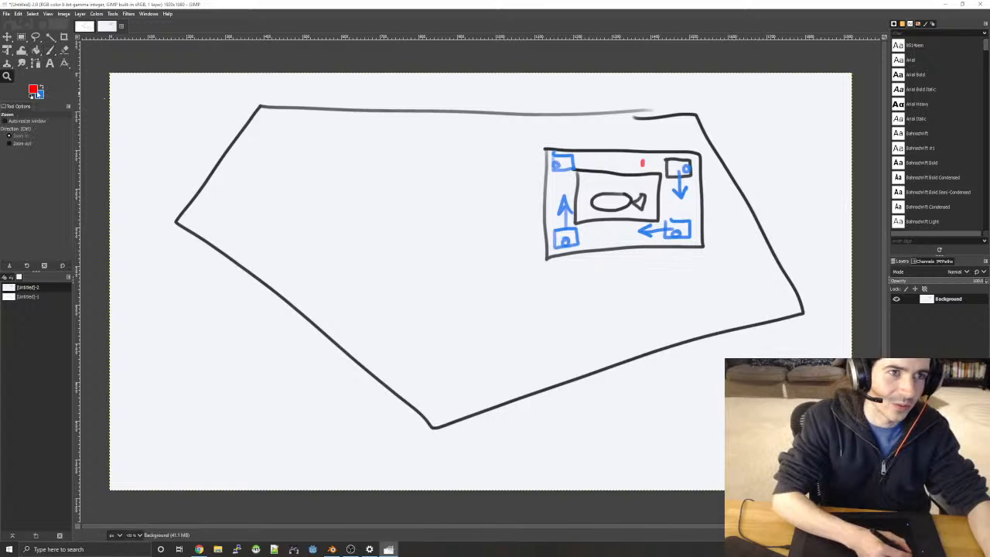
- Swap the foreground and background colours and set the foreground colour to black
key("x")
left_click(35, 90)
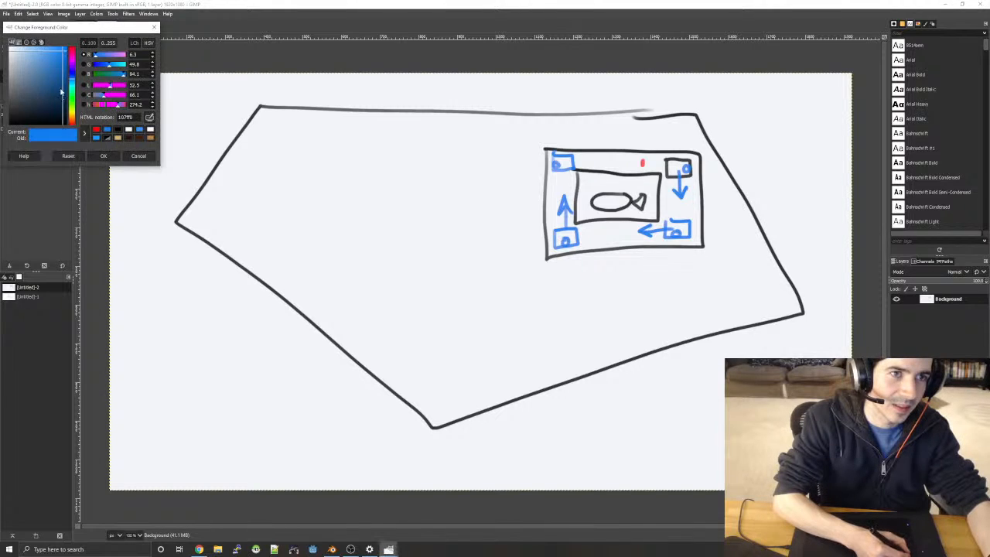
left_click_drag(61, 92, 56, 125)
left_click(104, 156)
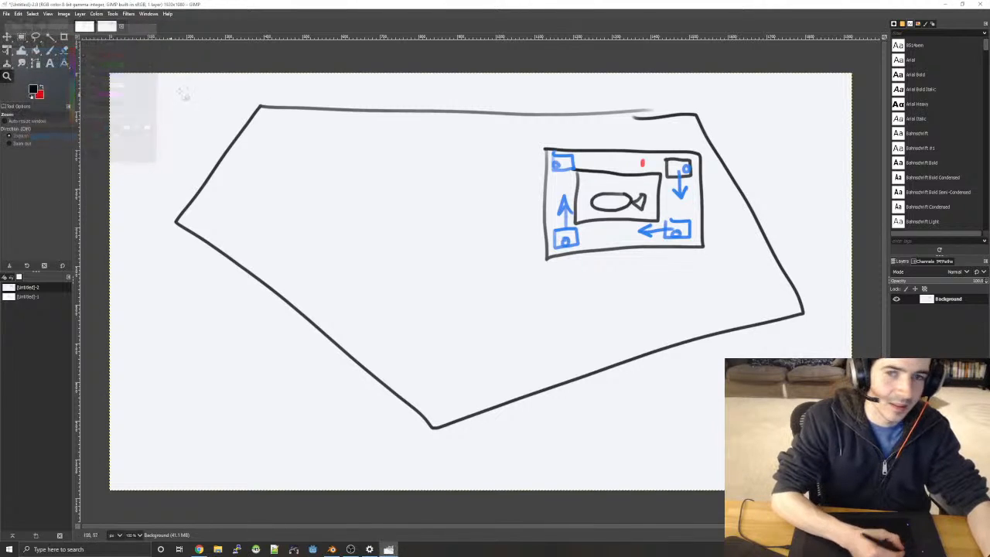
left_click(657, 152)
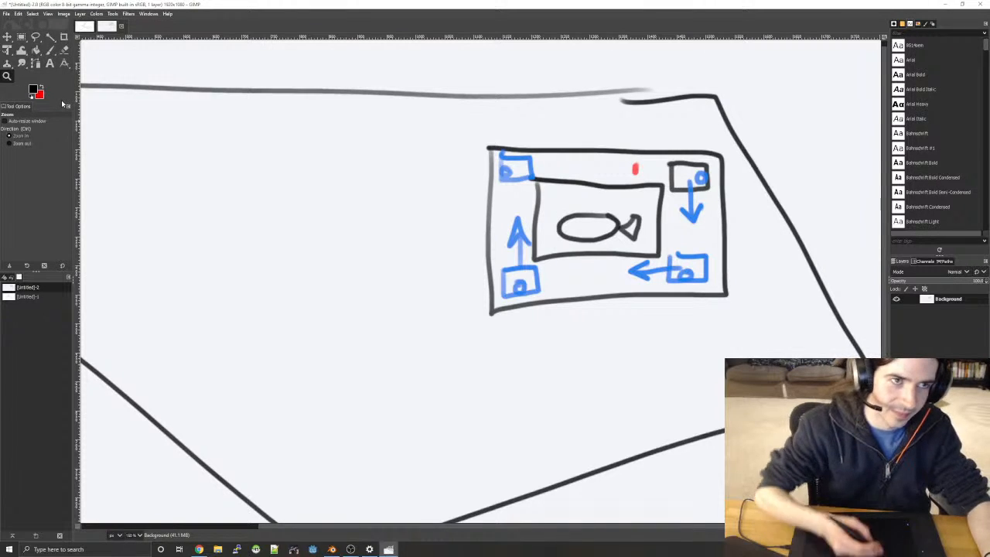
left_click(48, 14)
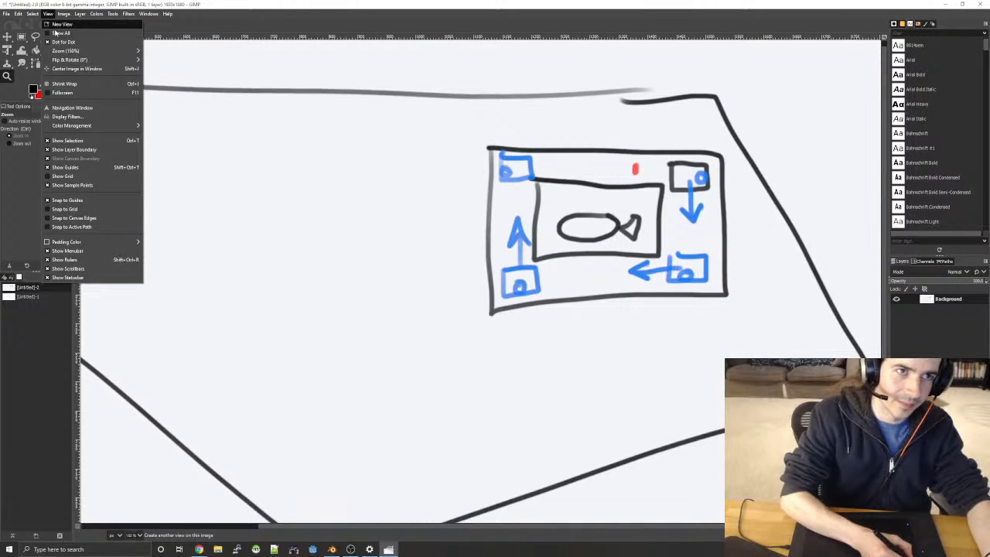
mouse_move(77, 50)
left_click(175, 51)
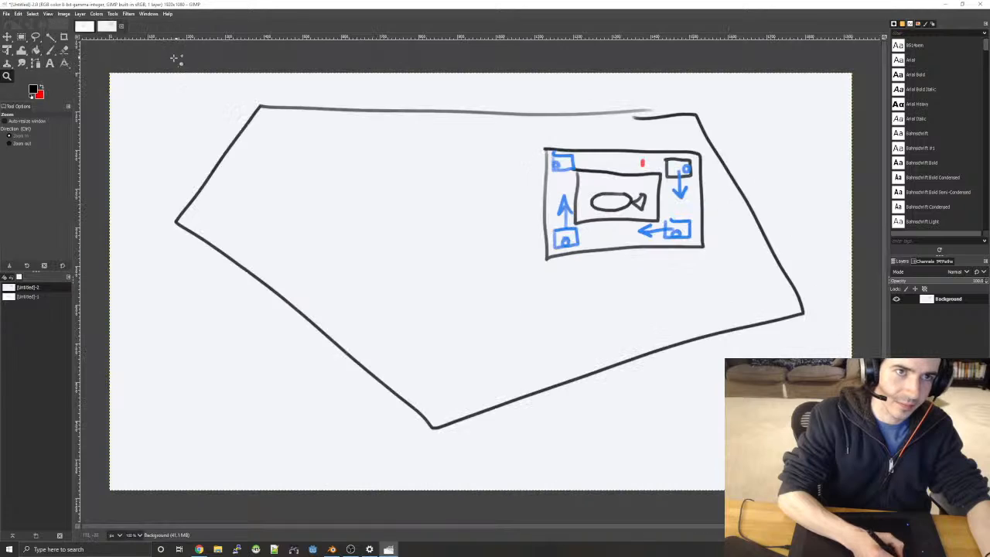
- Paint black details inside the outer rectangle: a line beside the upper-right box, a circle around the red mark, a hatched block and a small mark above the fish
left_click(50, 50)
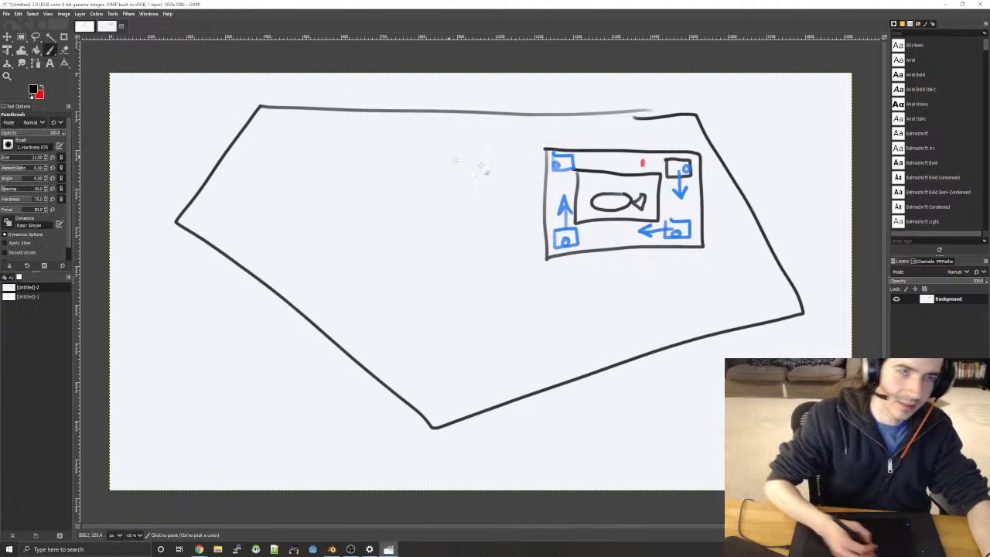
left_click_drag(658, 150, 660, 205)
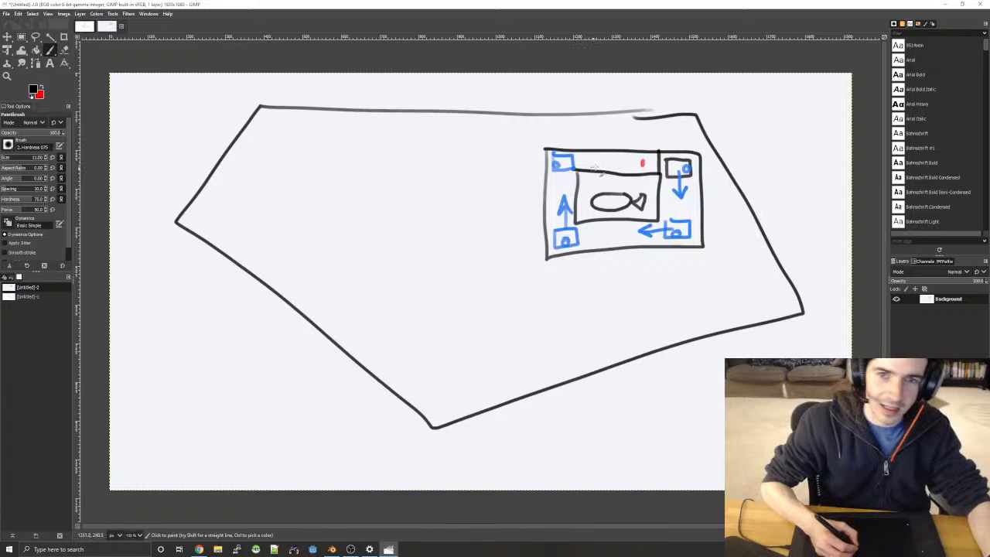
left_click_drag(650, 157, 641, 197)
mouse_move(646, 183)
left_mouse_down()
mouse_move(653, 180)
mouse_move(648, 190)
left_mouse_up()
left_click(619, 190)
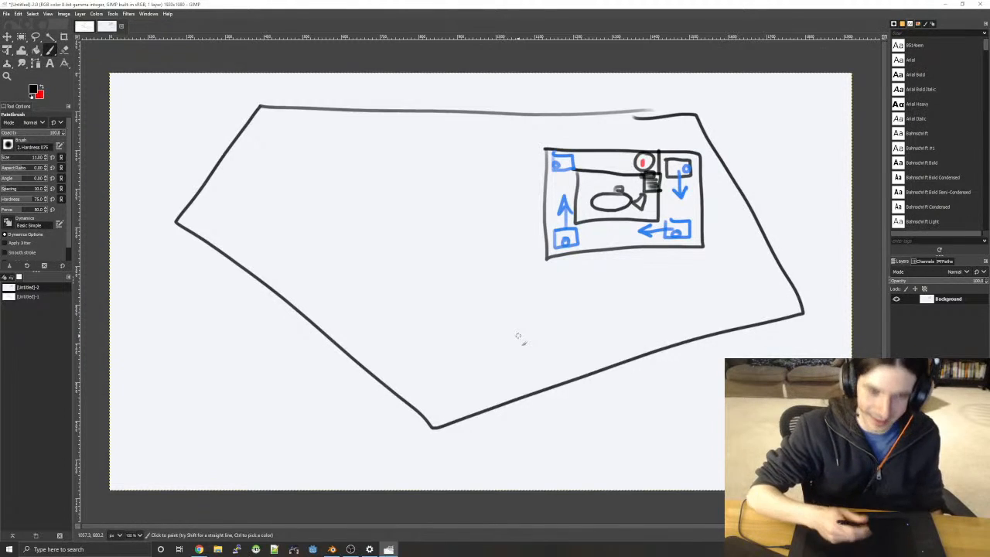
- Swap the foreground colour to red and paint a large X across the whole five-sided layout
left_click(43, 87)
left_click_drag(195, 91, 731, 357)
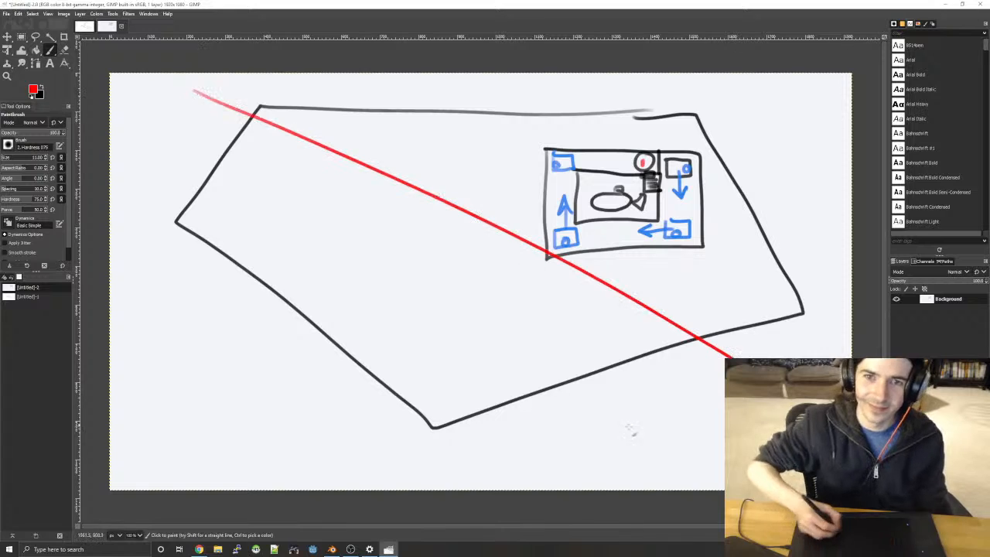
mouse_move(205, 419)
left_mouse_down()
mouse_move(238, 390)
mouse_move(780, 100)
left_mouse_up()
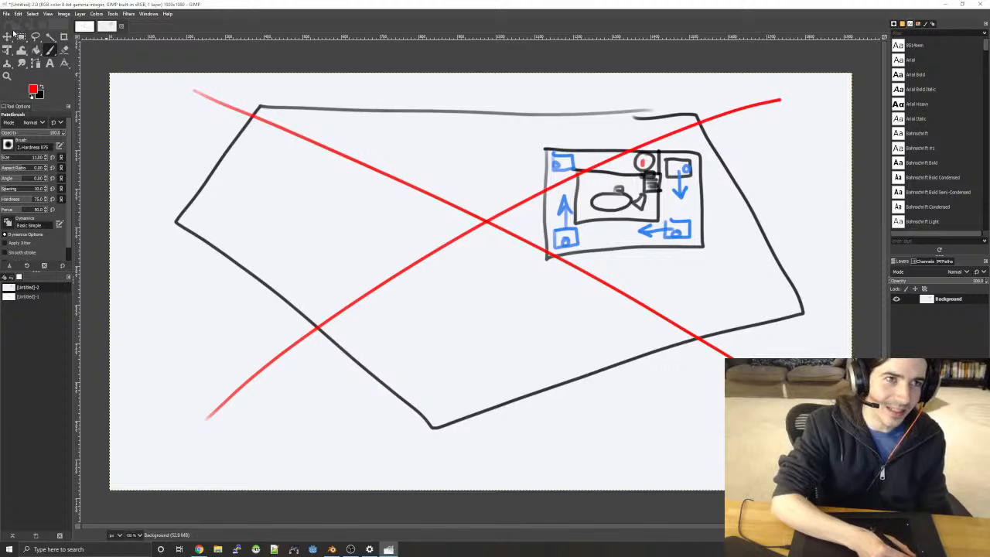
- Create a new 1920 × 1080 px image and return to it after viewing the five-sided sketch
left_click(83, 27)
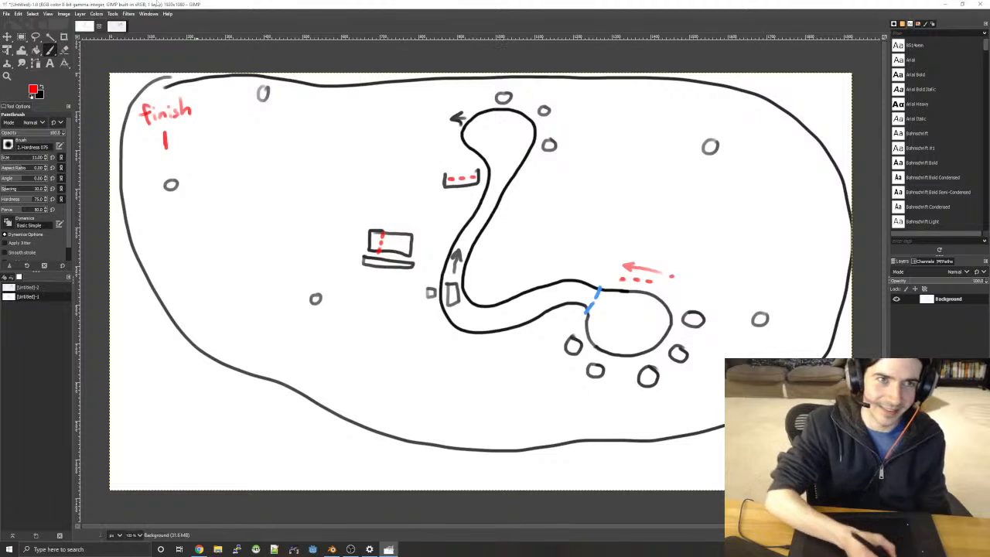
left_click(6, 13)
left_click(11, 25)
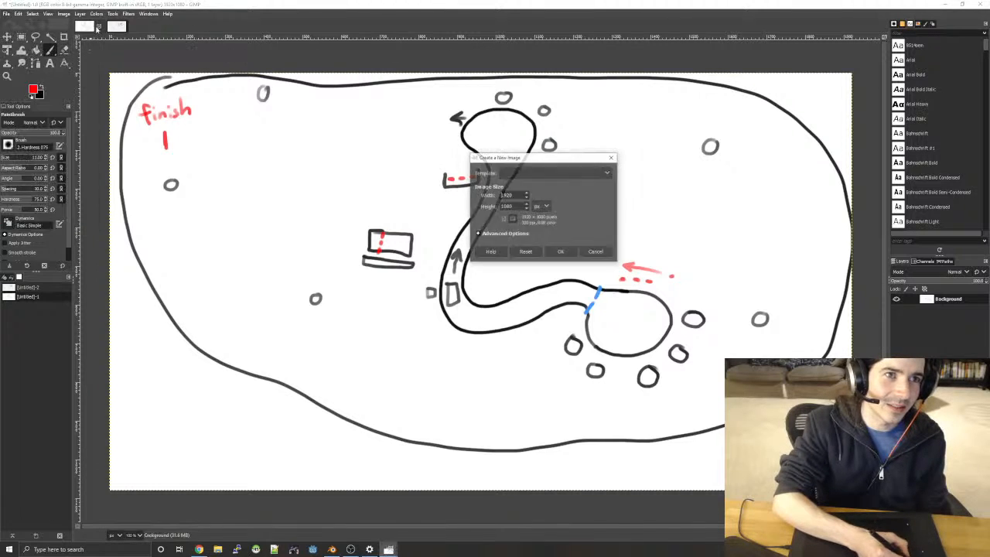
left_click(561, 252)
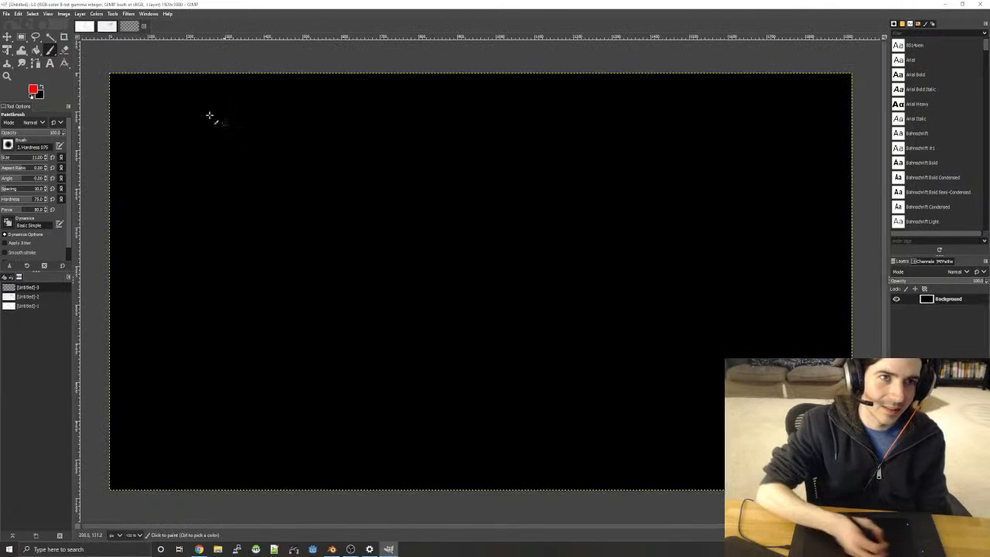
left_click(107, 26)
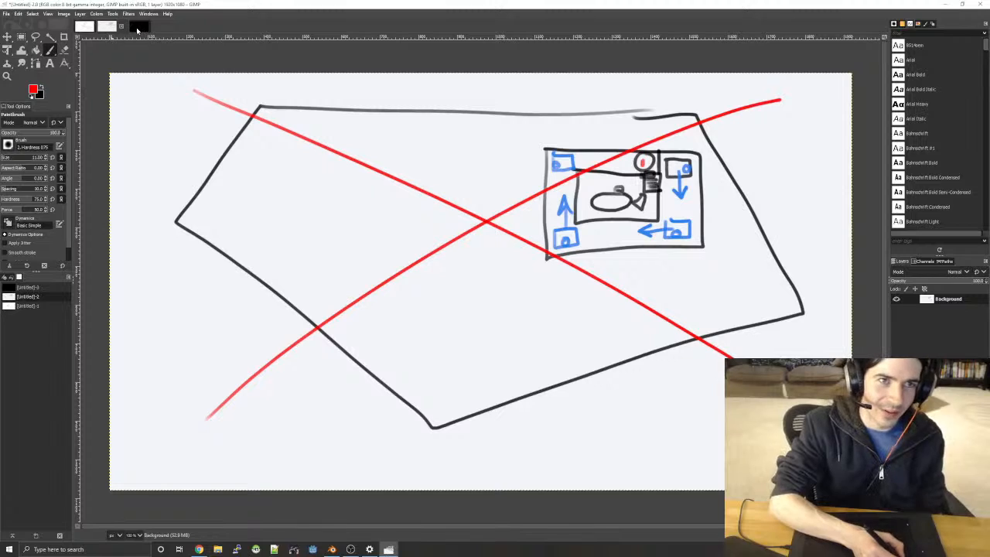
left_click(139, 28)
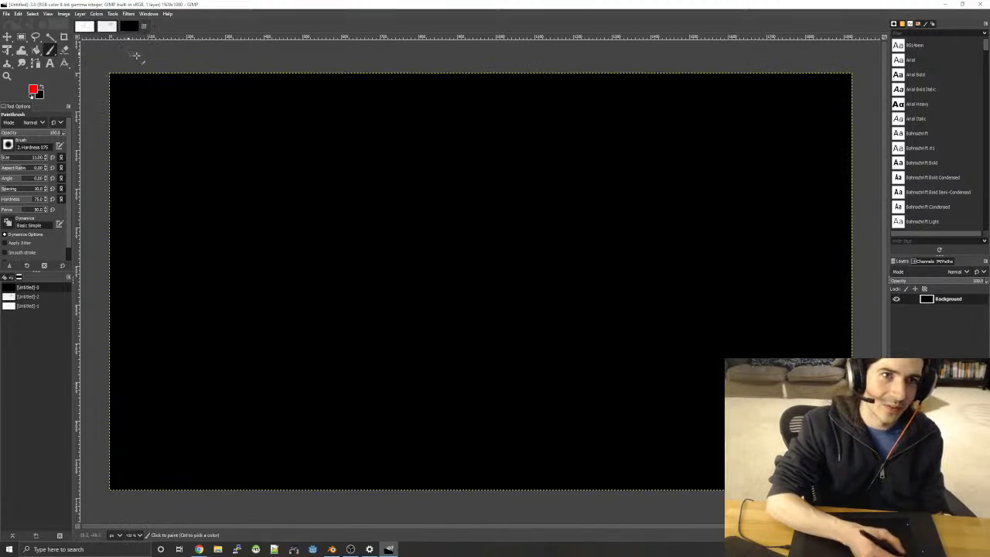
- Set the foreground colour to light grey (efefef) and bucket-fill the new canvas with it
left_click(33, 90)
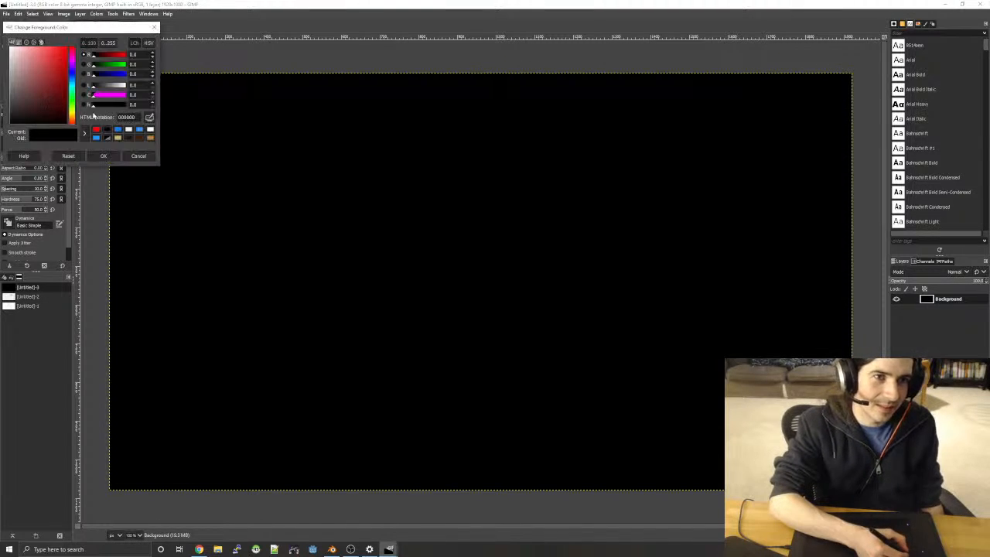
left_click(17, 58)
left_click(103, 155)
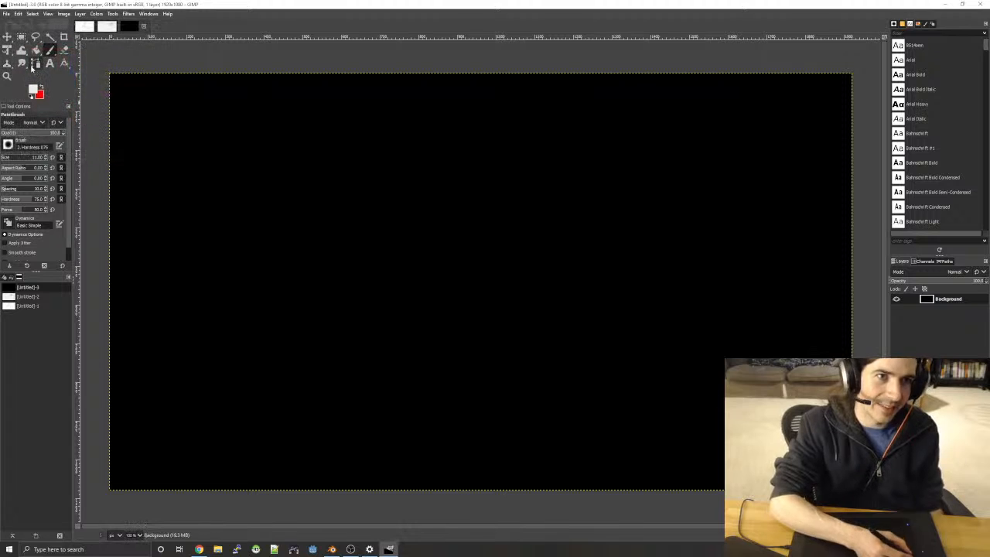
left_click(36, 51)
left_click(239, 218)
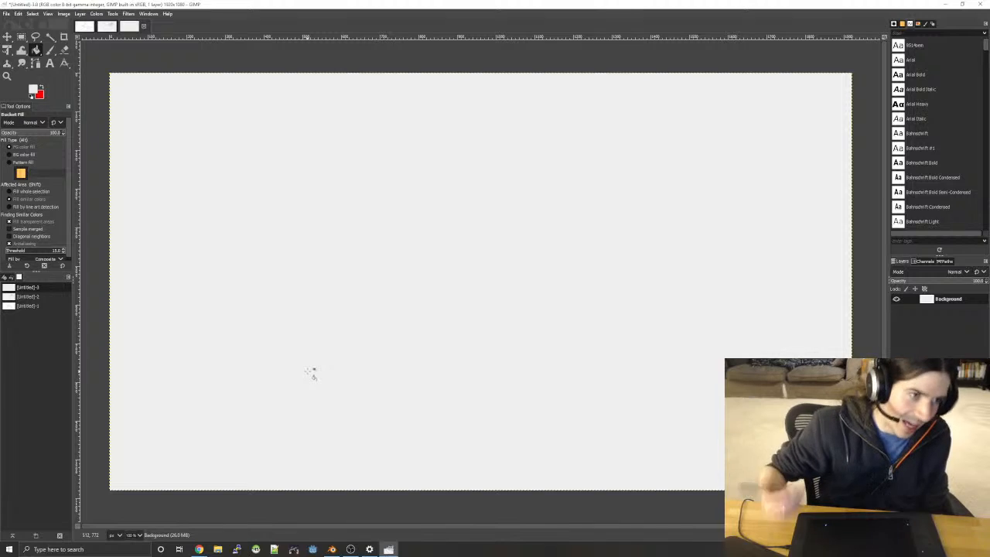
- Pick green (009226), swap it into the background colour and set the foreground colour to black (000000)
left_click(32, 89)
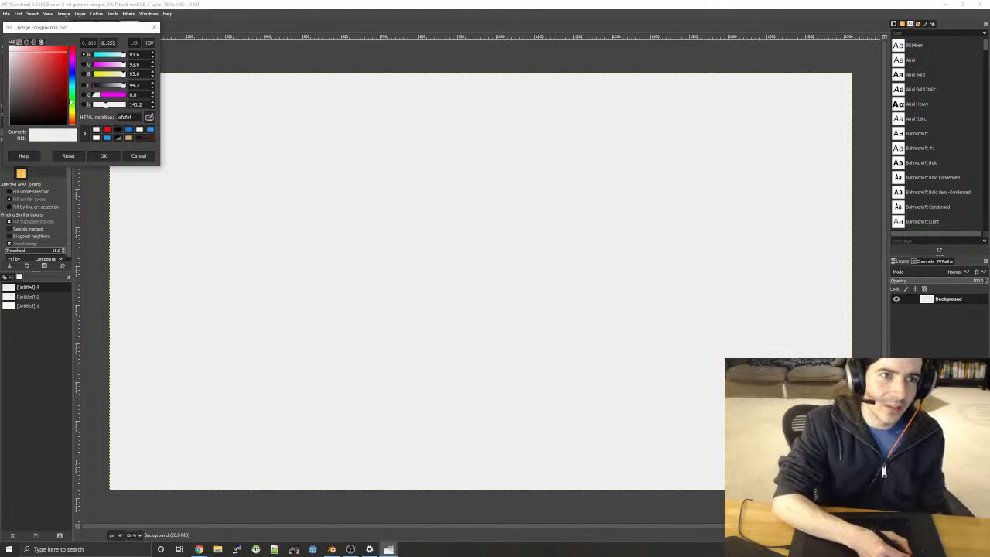
mouse_move(69, 101)
left_mouse_down()
mouse_move(61, 91)
mouse_move(71, 81)
left_mouse_up()
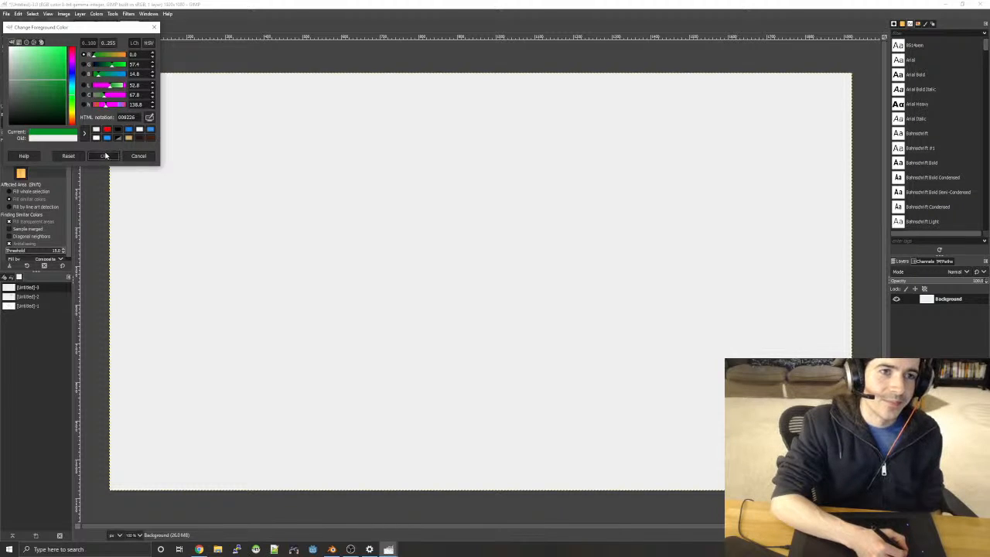
left_click(103, 155)
left_click(42, 84)
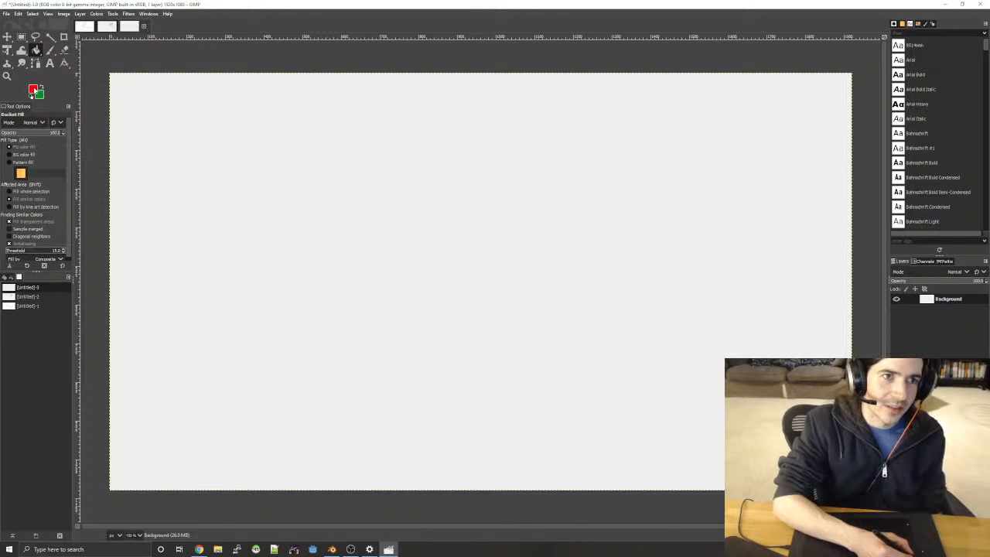
left_click(33, 89)
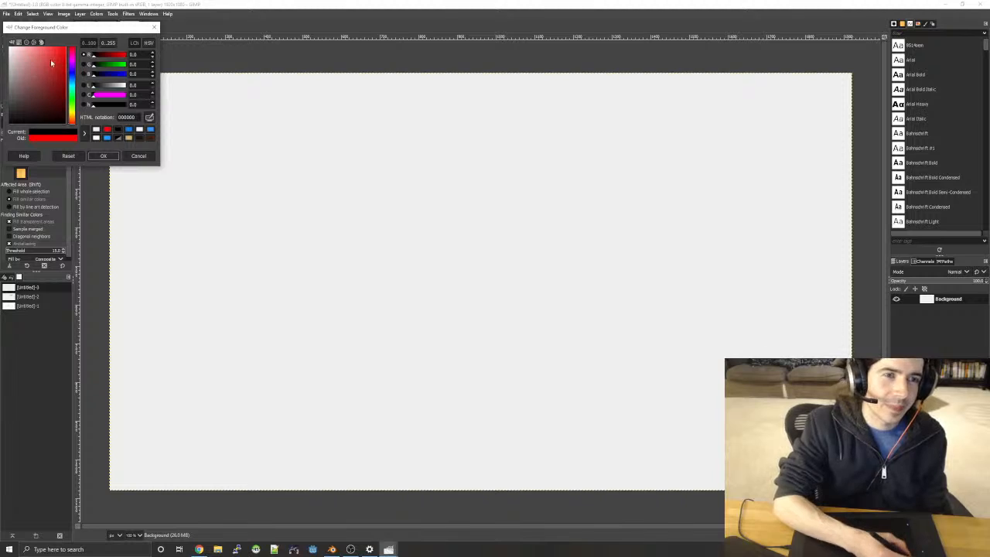
left_click(104, 155)
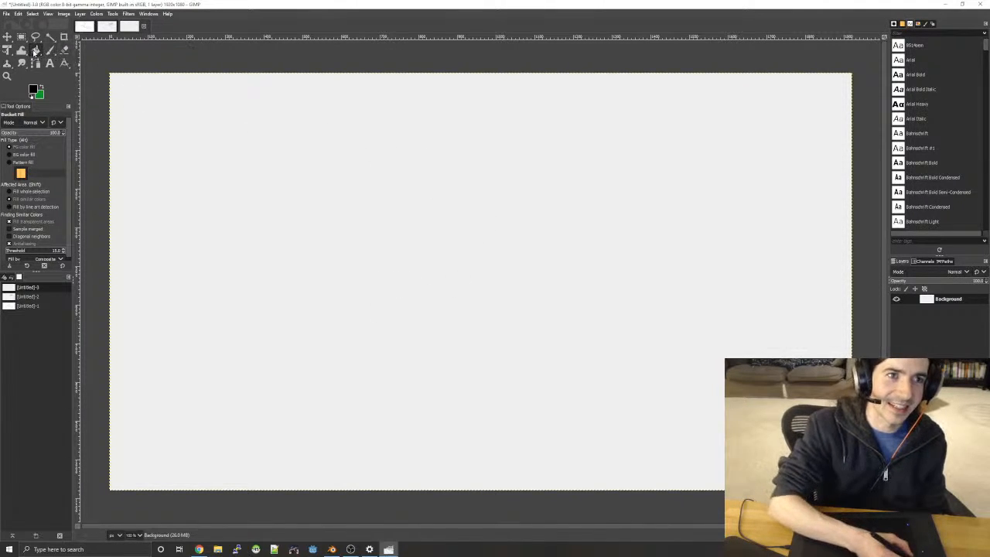
- Paint a large open, boomerang-shaped black outline with the Paintbrush, curving from bottom centre over the top and back inside
left_click(50, 50)
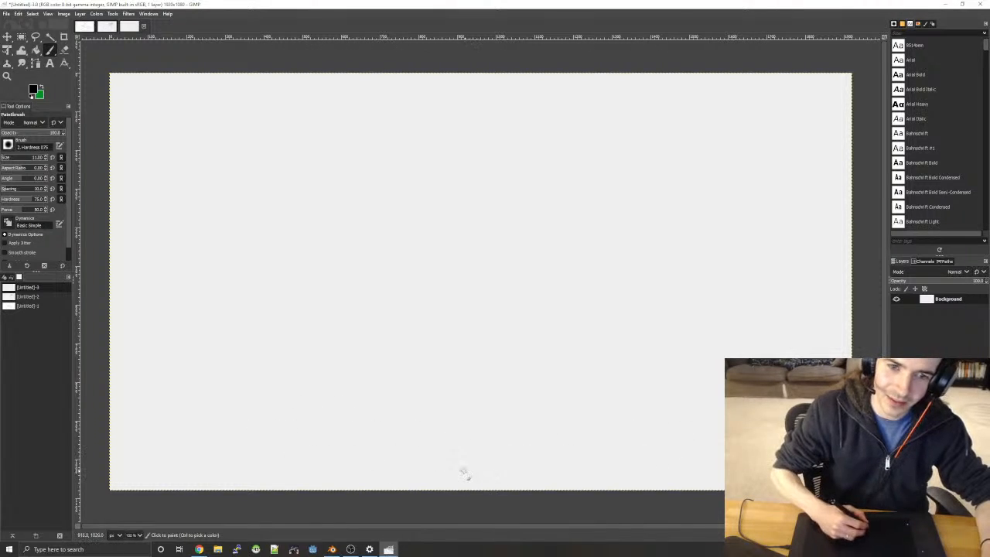
mouse_move(460, 468)
left_mouse_down()
mouse_move(343, 442)
mouse_move(224, 342)
mouse_move(211, 221)
mouse_move(269, 140)
mouse_move(392, 86)
left_mouse_up()
mouse_move(525, 77)
left_mouse_down()
mouse_move(675, 103)
mouse_move(725, 138)
left_mouse_up()
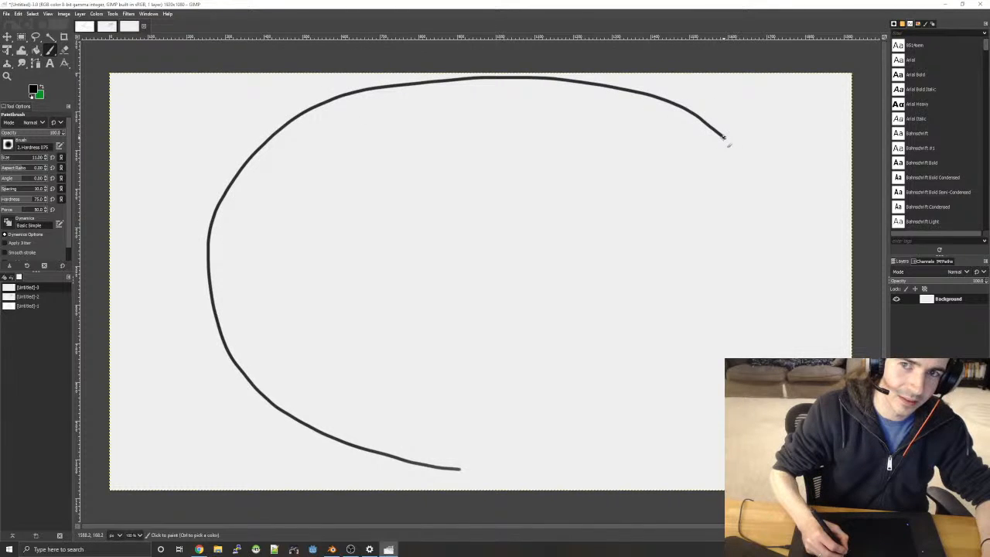
mouse_move(735, 161)
left_mouse_down()
mouse_move(727, 181)
mouse_move(580, 183)
mouse_move(508, 192)
mouse_move(444, 217)
mouse_move(414, 256)
mouse_move(428, 301)
mouse_move(478, 352)
left_mouse_up()
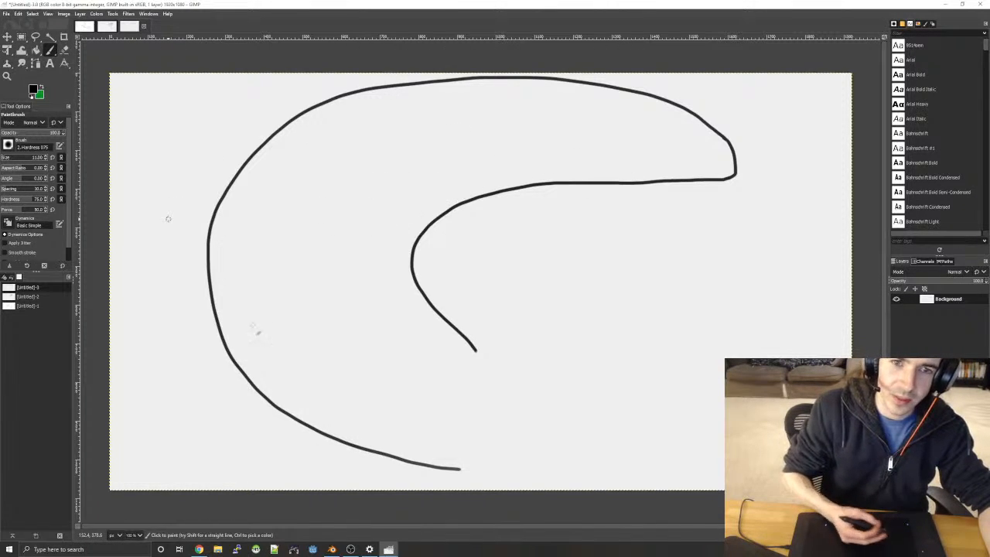
- Erase the lower part of the outline's inner curve and return to the Paintbrush
key("shift+e")
mouse_move(424, 300)
left_mouse_down()
mouse_move(412, 257)
mouse_move(418, 296)
mouse_move(452, 331)
mouse_move(444, 327)
mouse_move(476, 313)
left_mouse_up()
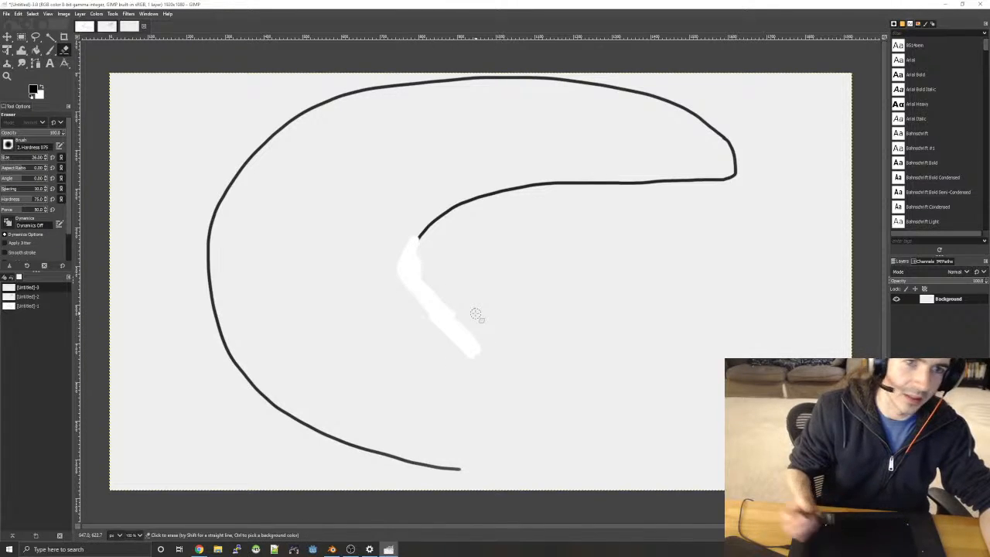
key("p")
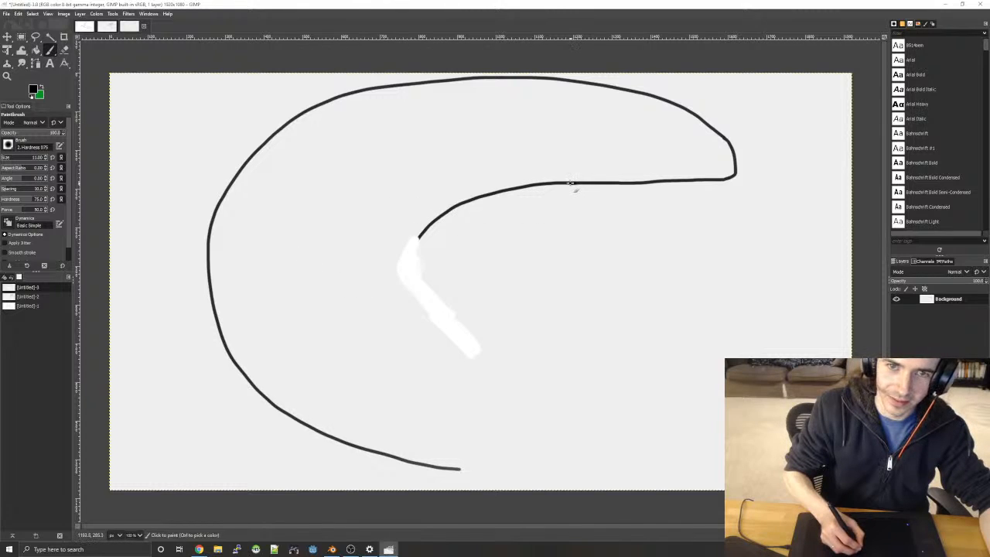
- Repaint the inner curve farther right so it closes the outline at the bottom, and erase the old inner curve
left_click(571, 184)
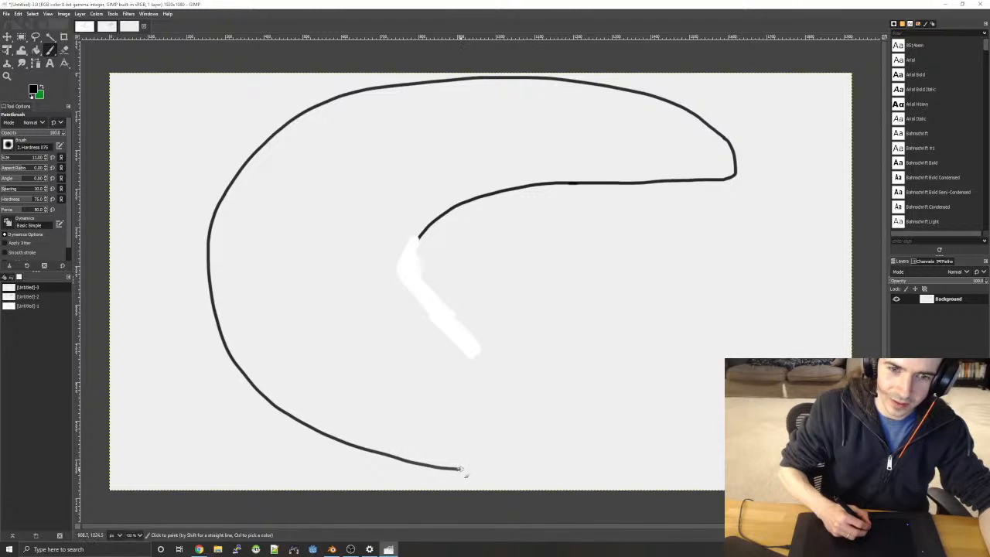
mouse_move(462, 469)
left_mouse_down()
mouse_move(456, 450)
mouse_move(536, 377)
left_mouse_up()
key("ctrl+z")
key("ctrl+z")
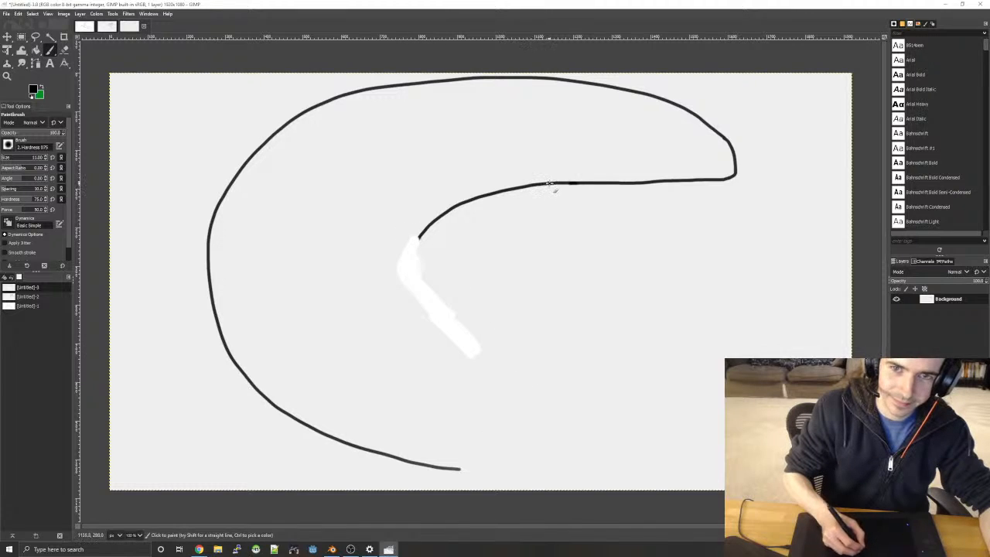
mouse_move(541, 188)
left_mouse_down()
mouse_move(488, 265)
mouse_move(521, 341)
mouse_move(520, 401)
mouse_move(467, 464)
mouse_move(396, 457)
left_mouse_up()
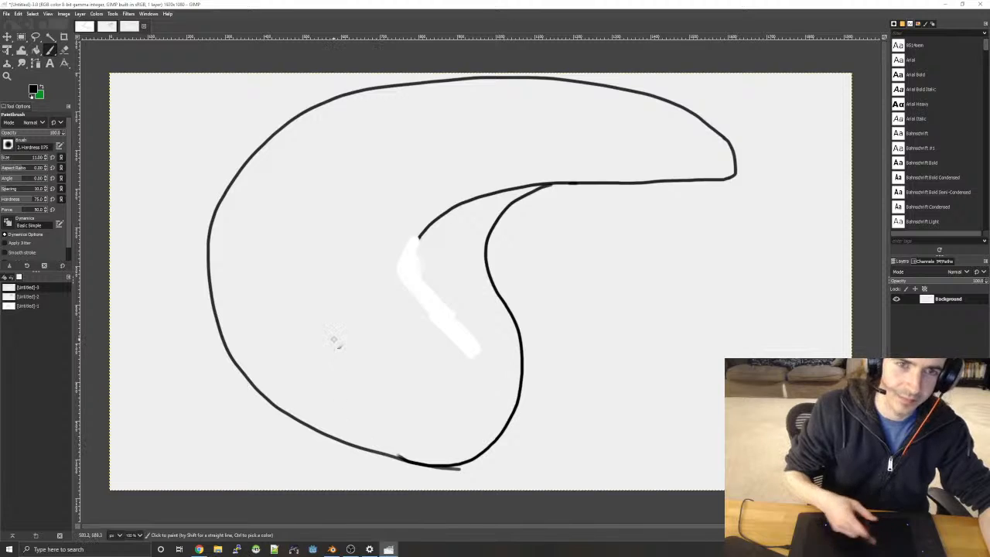
mouse_move(420, 238)
left_mouse_down()
mouse_move(466, 204)
mouse_move(545, 179)
left_mouse_up()
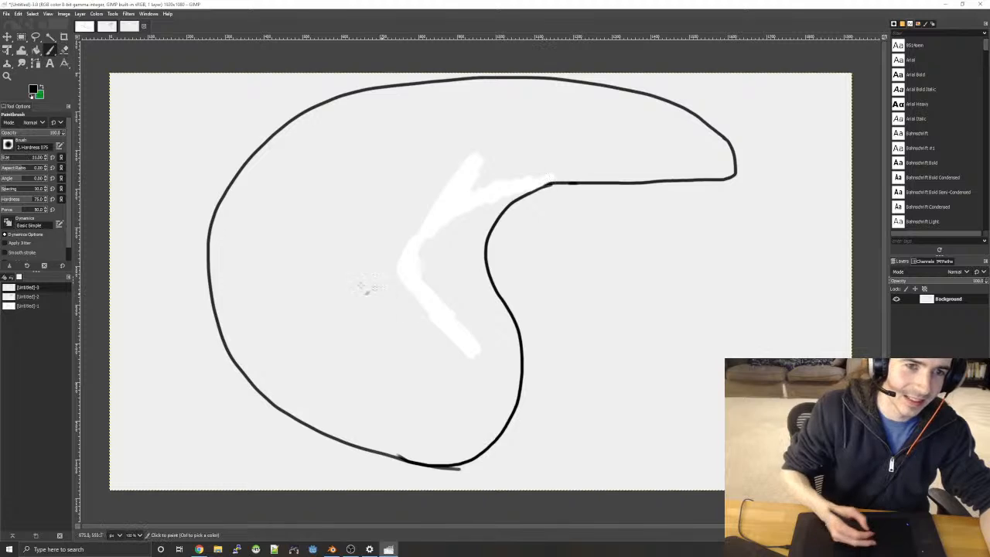
- Undo all the strokes and the grey fill on the new canvas
key("ctrl+z")
key("ctrl+z")
key("ctrl+z")
key("ctrl+z")
key("ctrl+z")
key("ctrl+z")
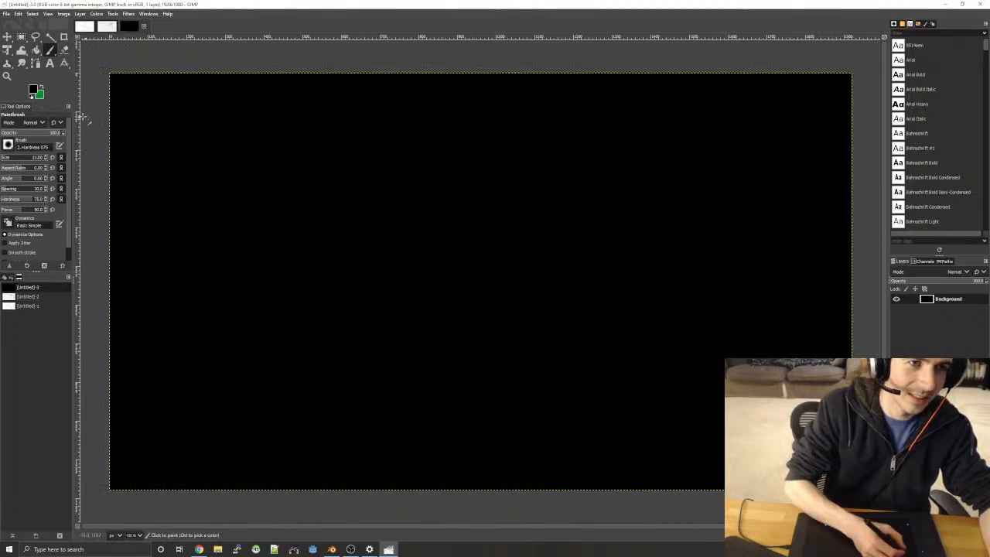
- Set up white as a colour, bucket-fill the canvas with it, and swap back to black for the Paintbrush
left_click(40, 95)
left_click_drag(53, 94, 3, 35)
left_click(105, 156)
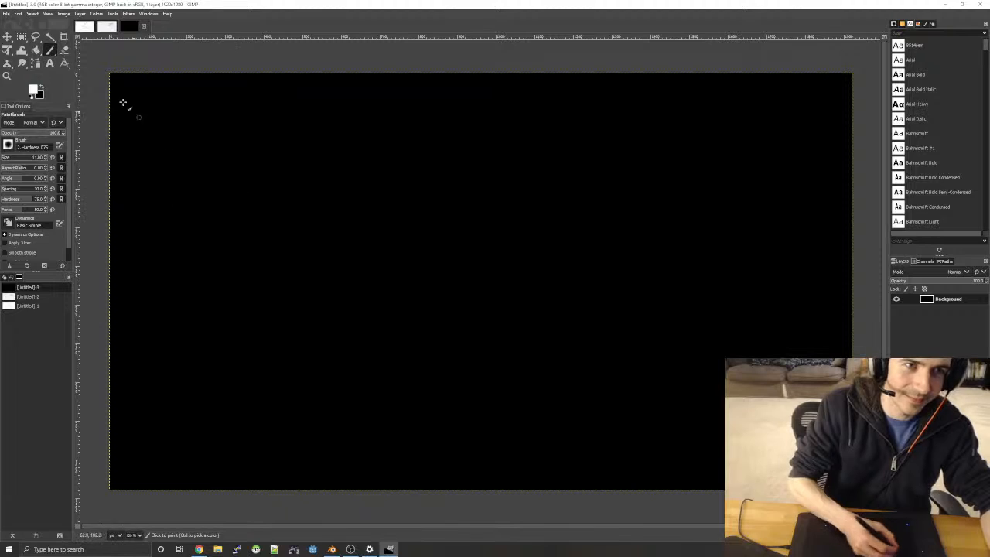
left_click(35, 50)
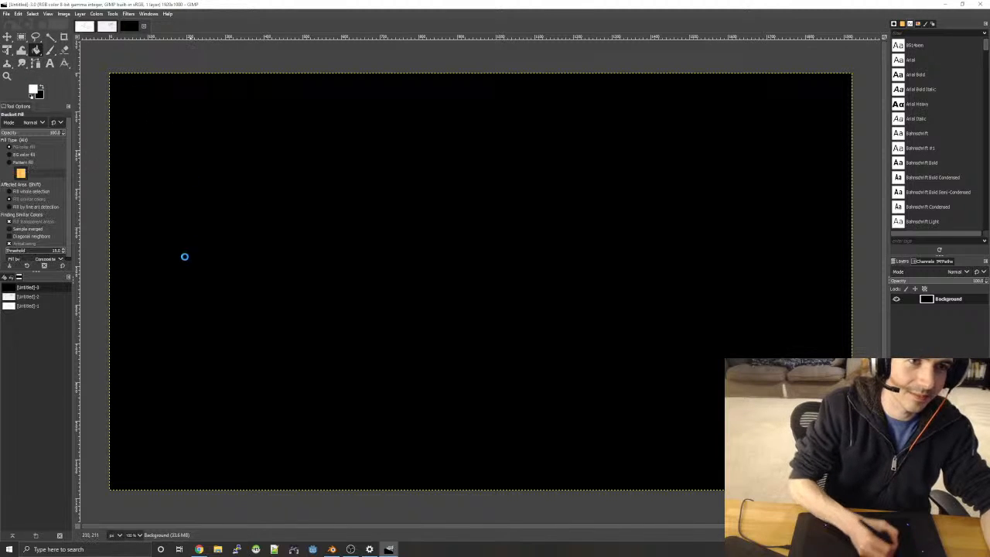
left_click(184, 256)
key("x")
key("p")
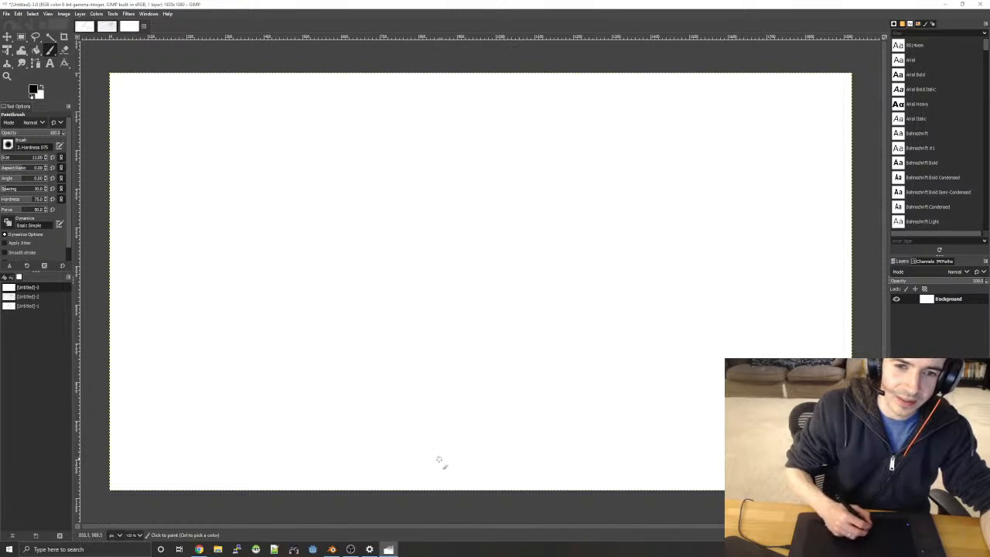
- Try painting a large oval in the lower middle of the canvas, with a tall arc rising from its left side
mouse_move(453, 457)
left_mouse_down()
mouse_move(384, 458)
mouse_move(284, 368)
mouse_move(438, 214)
mouse_move(645, 313)
mouse_move(532, 420)
mouse_move(388, 432)
left_mouse_up()
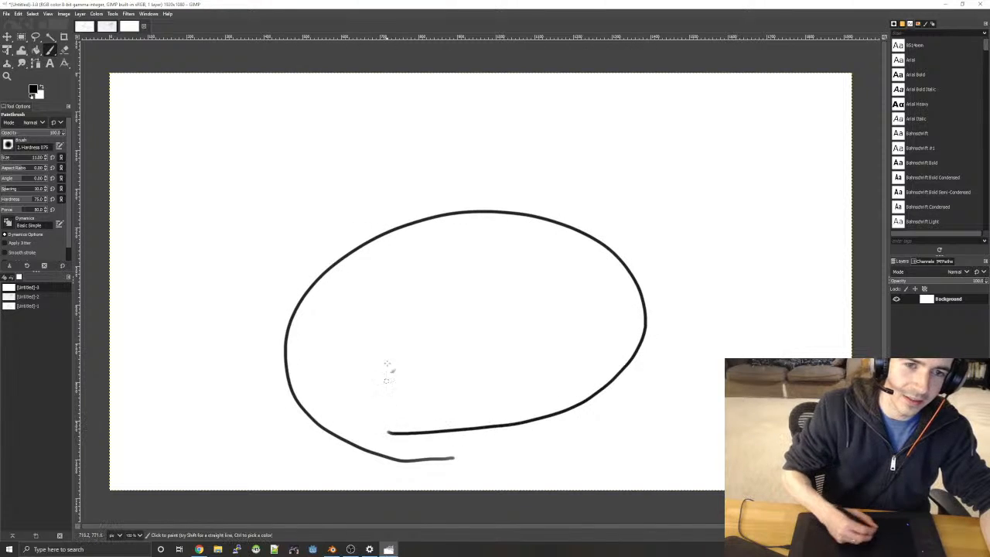
key("ctrl+z")
mouse_move(448, 457)
left_mouse_down()
mouse_move(397, 446)
mouse_move(283, 307)
mouse_move(512, 217)
mouse_move(631, 320)
mouse_move(588, 420)
mouse_move(515, 451)
mouse_move(423, 455)
left_mouse_up()
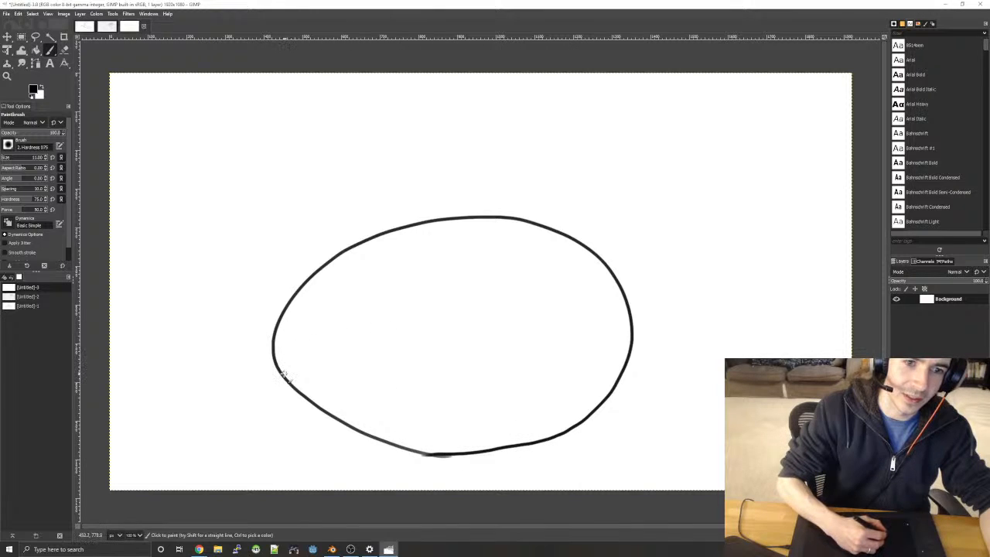
mouse_move(283, 377)
left_mouse_down()
mouse_move(213, 260)
mouse_move(250, 130)
mouse_move(372, 74)
mouse_move(480, 80)
left_mouse_up()
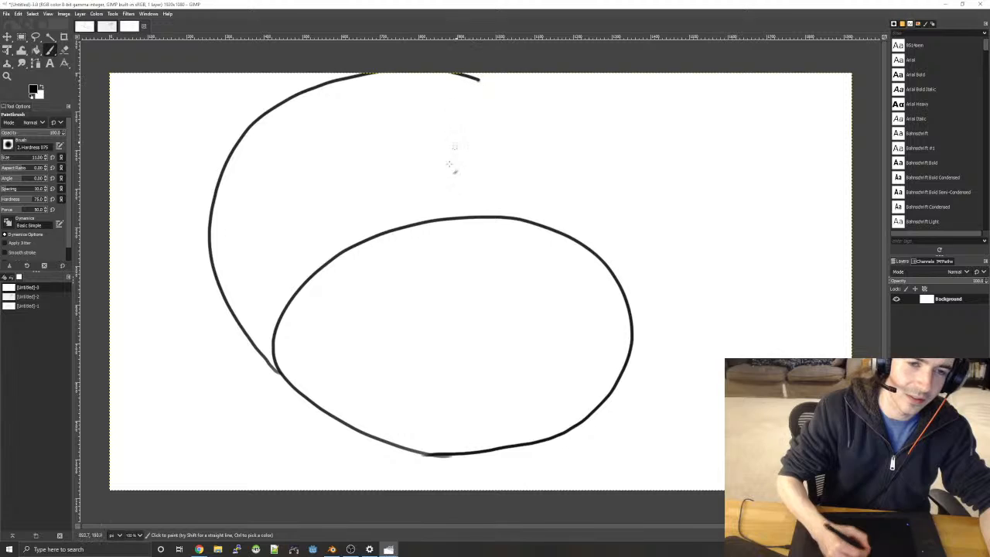
key("ctrl+z")
key("ctrl+z")
- Paint a large black oval in the lower-right part of the canvas
mouse_move(747, 318)
left_mouse_down()
mouse_move(652, 252)
mouse_move(499, 335)
mouse_move(579, 451)
mouse_move(706, 448)
mouse_move(767, 391)
mouse_move(749, 307)
mouse_move(719, 290)
left_mouse_up()
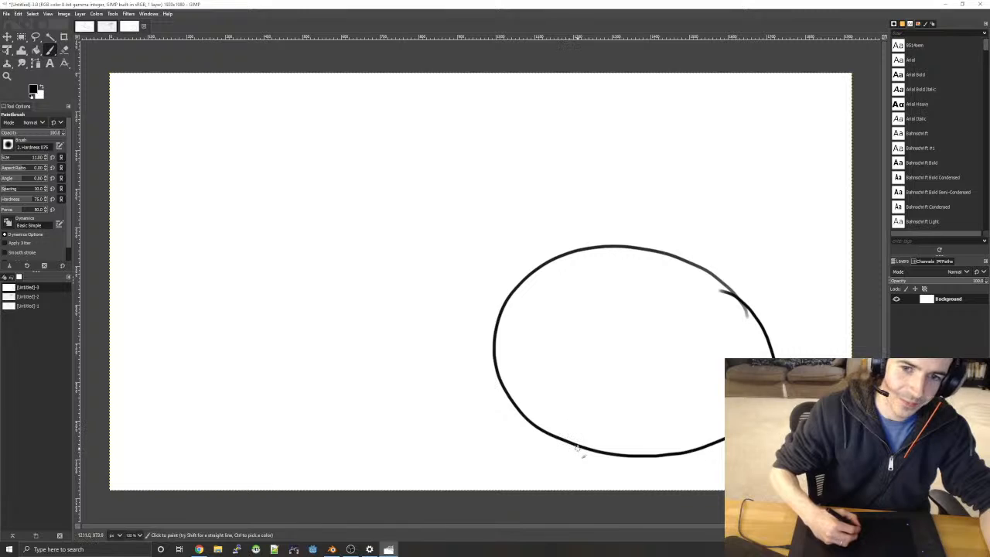
- Paint a long curved tail from the oval to the canvas's upper left and erase the oval's edge inside the joined outline
mouse_move(571, 452)
left_mouse_down()
mouse_move(404, 428)
mouse_move(274, 376)
mouse_move(177, 261)
mouse_move(152, 163)
mouse_move(154, 119)
mouse_move(174, 113)
mouse_move(205, 133)
mouse_move(244, 189)
mouse_move(357, 266)
mouse_move(430, 271)
mouse_move(572, 245)
mouse_move(623, 249)
left_mouse_up()
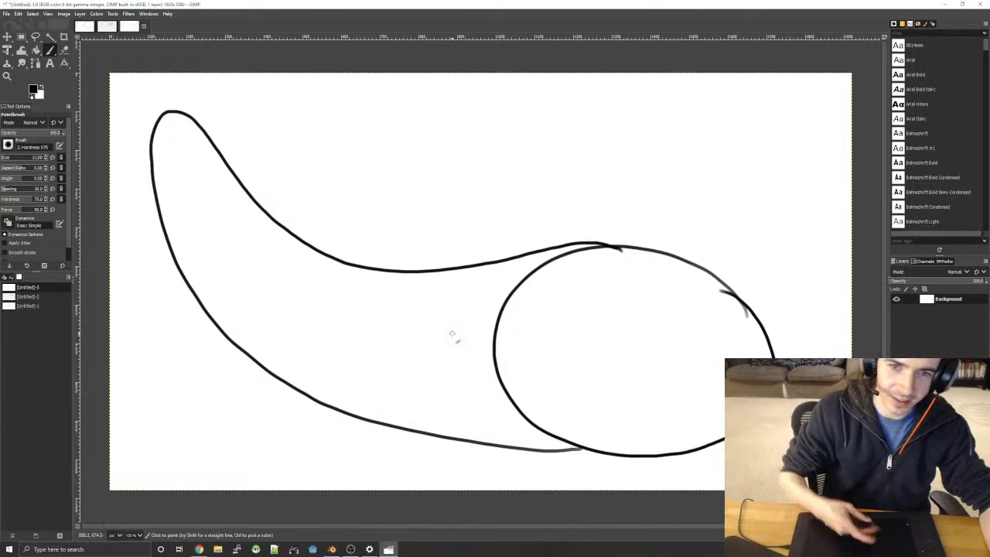
key("shift+e")
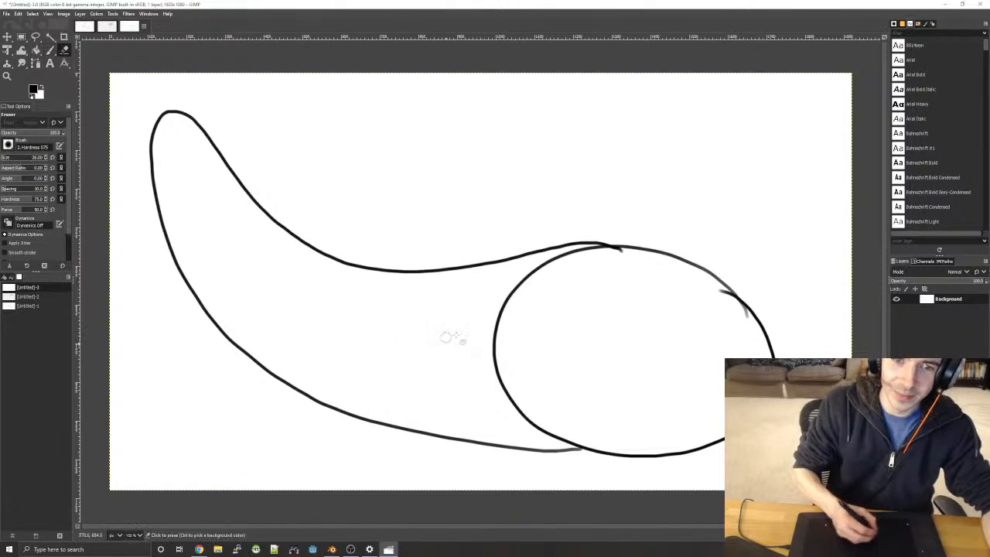
mouse_move(493, 331)
left_mouse_down()
mouse_move(533, 281)
mouse_move(592, 259)
mouse_move(629, 259)
mouse_move(570, 254)
left_mouse_up()
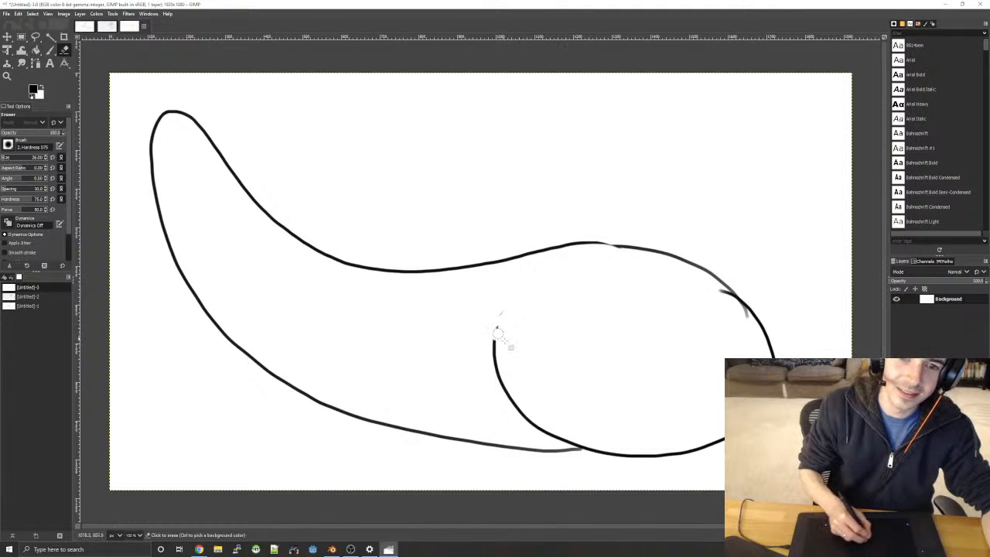
mouse_move(500, 323)
left_mouse_down()
mouse_move(494, 370)
mouse_move(519, 415)
mouse_move(590, 450)
left_mouse_up()
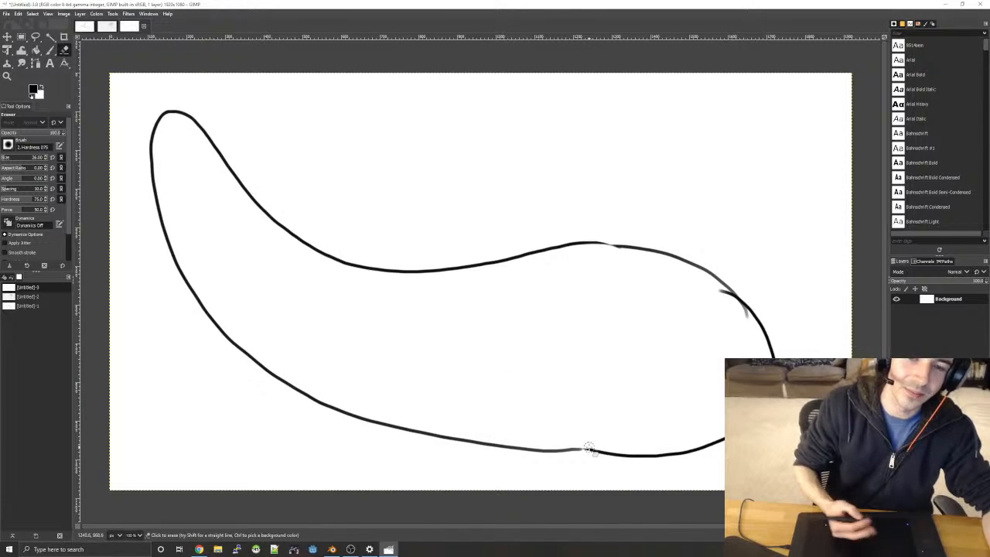
- With the Paintbrush, outline two separate rounded shapes stacked above the main body and a long teardrop below its left arm
key("p")
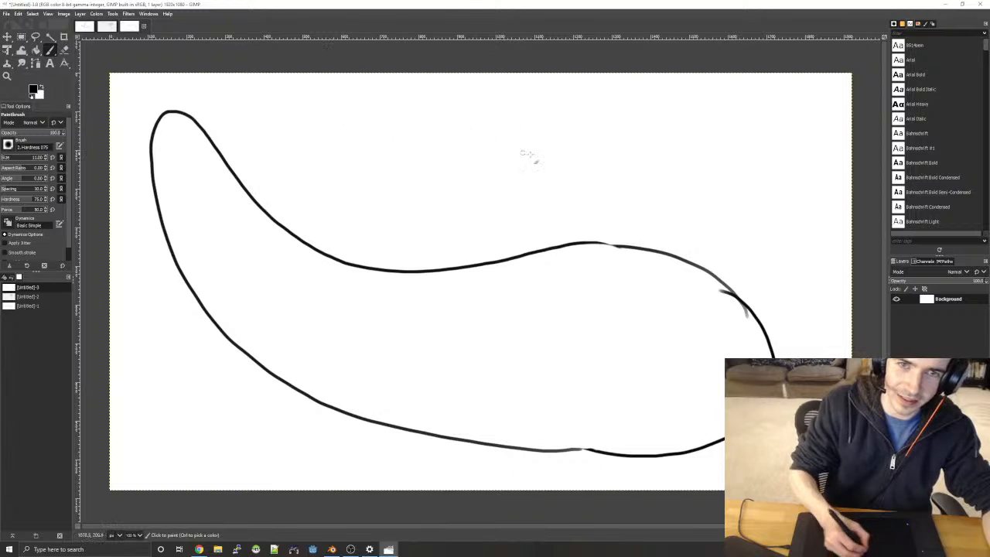
mouse_move(586, 224)
left_mouse_down()
mouse_move(687, 230)
mouse_move(688, 213)
mouse_move(672, 181)
mouse_move(622, 167)
mouse_move(587, 180)
mouse_move(581, 222)
mouse_move(597, 223)
left_mouse_up()
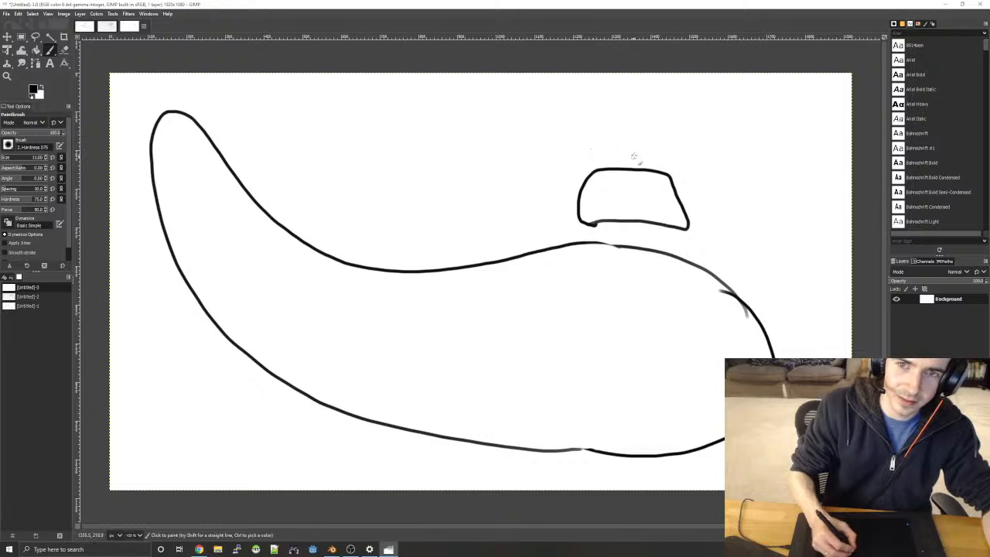
mouse_move(644, 153)
left_mouse_down()
mouse_move(615, 144)
mouse_move(636, 122)
mouse_move(664, 140)
mouse_move(639, 153)
left_mouse_up()
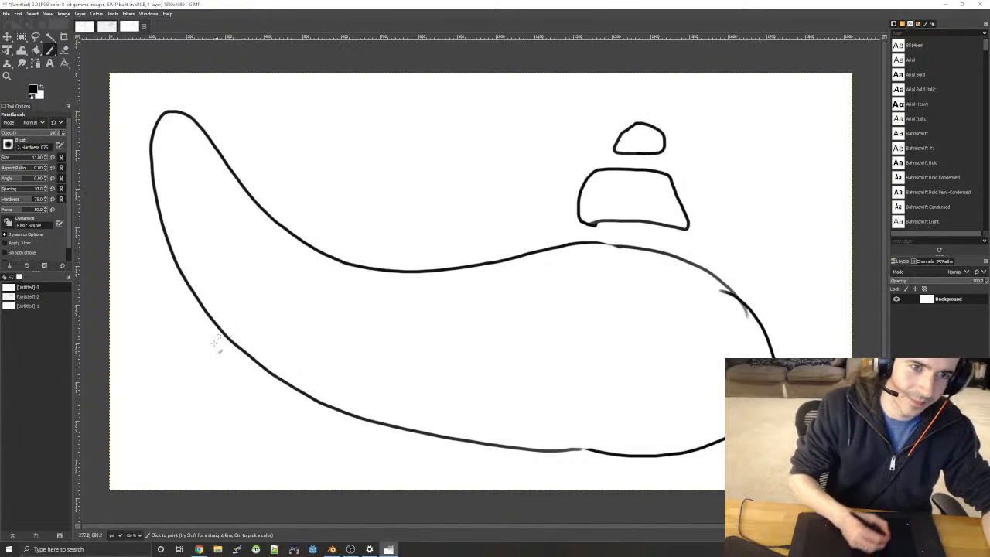
mouse_move(222, 358)
left_mouse_down()
mouse_move(201, 330)
mouse_move(213, 437)
mouse_move(286, 468)
mouse_move(272, 424)
mouse_move(218, 354)
left_mouse_up()
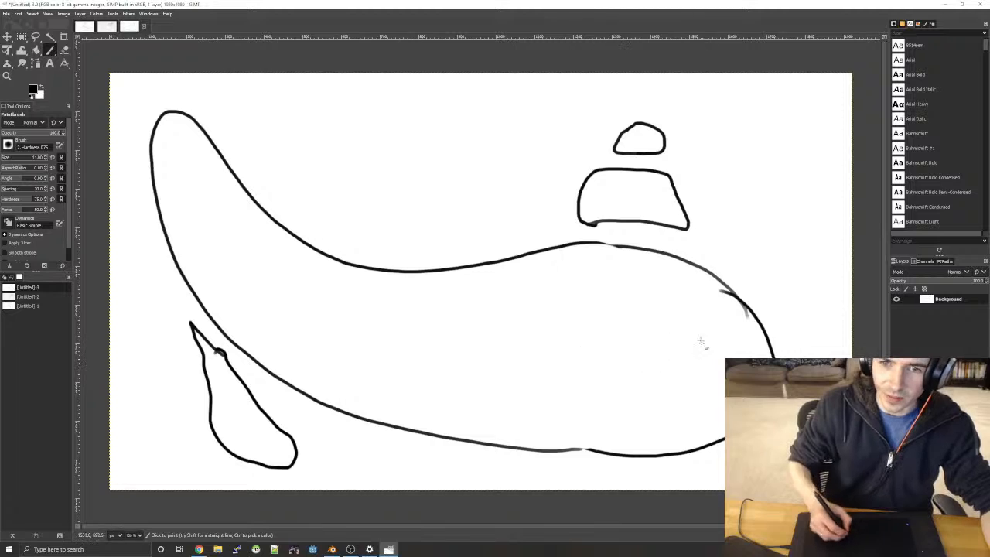
- Paint faint concentric oval contours inside the wide right end of the main shape, with a small loop at the centre
mouse_move(570, 283)
left_mouse_down()
mouse_move(630, 426)
mouse_move(690, 288)
mouse_move(577, 286)
left_mouse_up()
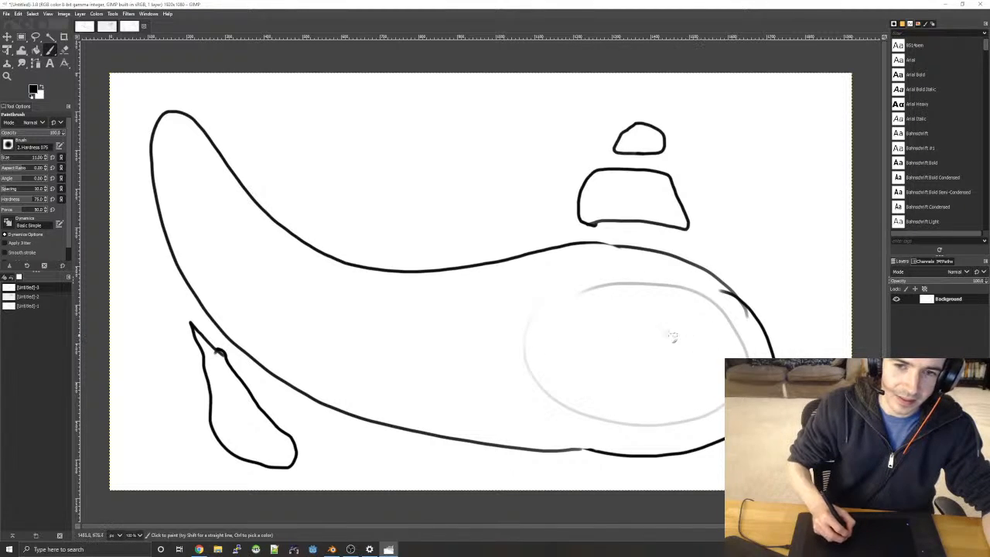
mouse_move(653, 336)
left_mouse_down()
mouse_move(664, 401)
mouse_move(658, 354)
mouse_move(657, 372)
left_mouse_up()
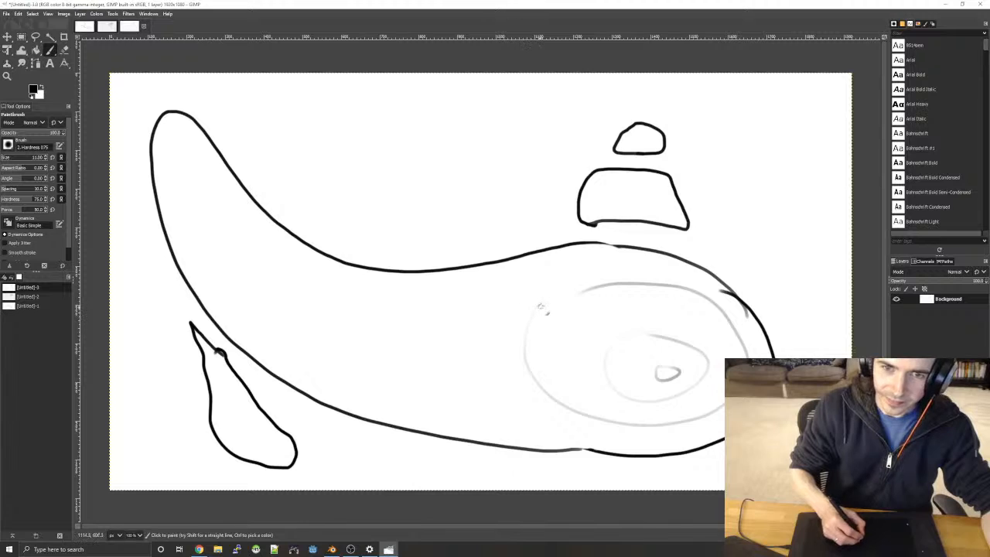
mouse_move(508, 317)
left_mouse_down()
mouse_move(431, 324)
mouse_move(502, 386)
left_mouse_up()
key("ctrl+z")
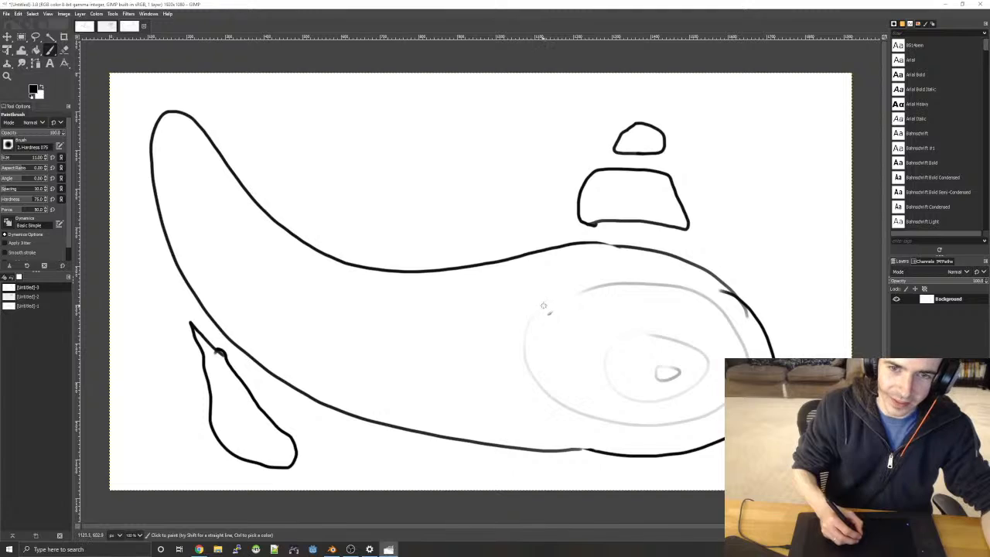
left_click_drag(526, 309, 474, 307)
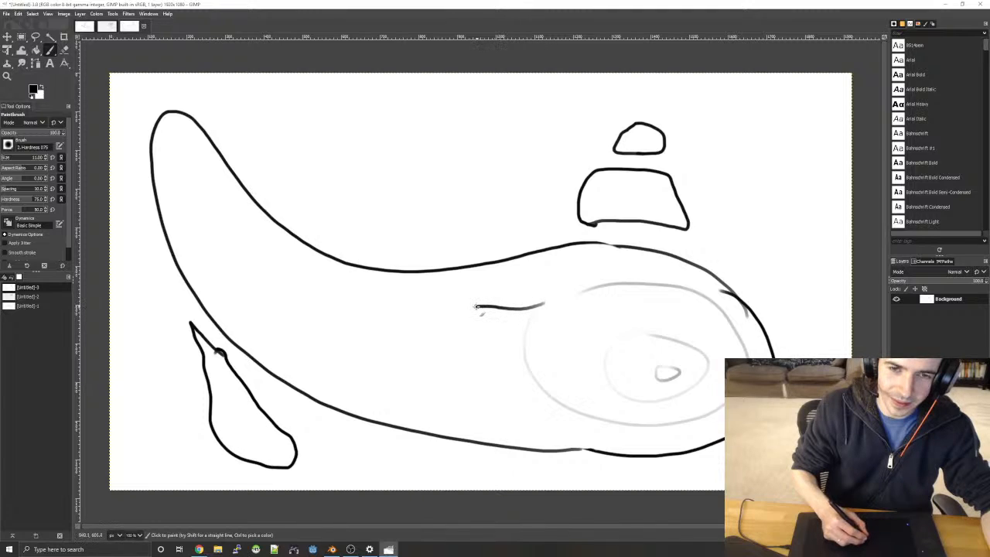
key("ctrl+z")
mouse_move(548, 300)
left_mouse_down()
mouse_move(497, 296)
mouse_move(481, 331)
mouse_move(481, 375)
left_mouse_up()
key("ctrl+z")
mouse_move(557, 294)
left_mouse_down()
mouse_move(484, 309)
mouse_move(490, 393)
left_mouse_up()
key("ctrl+z")
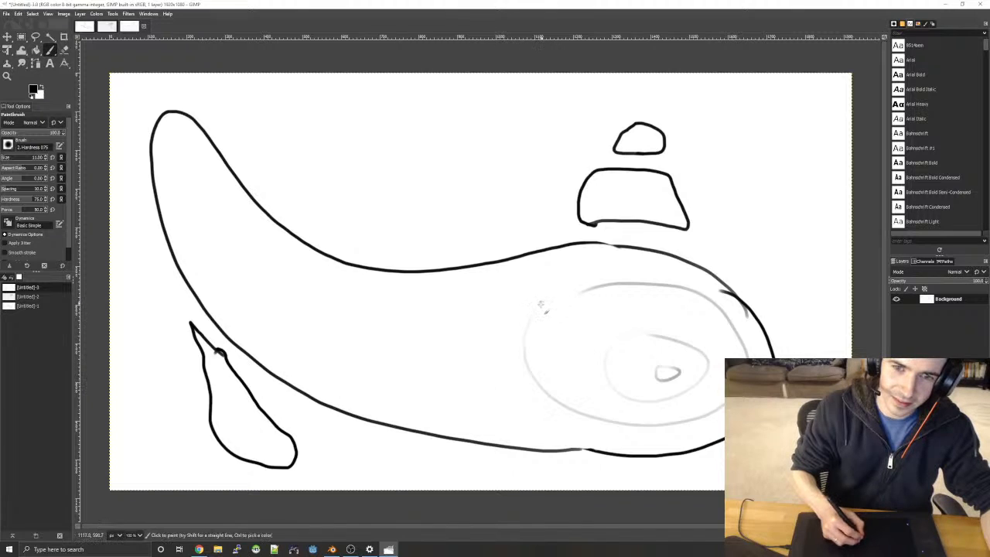
- Paint a double C-shaped band at the left edge of the faint contours, with two small fish-like figures inside it
mouse_move(535, 313)
left_mouse_down()
mouse_move(501, 305)
mouse_move(480, 344)
mouse_move(492, 385)
mouse_move(519, 394)
mouse_move(545, 382)
left_mouse_up()
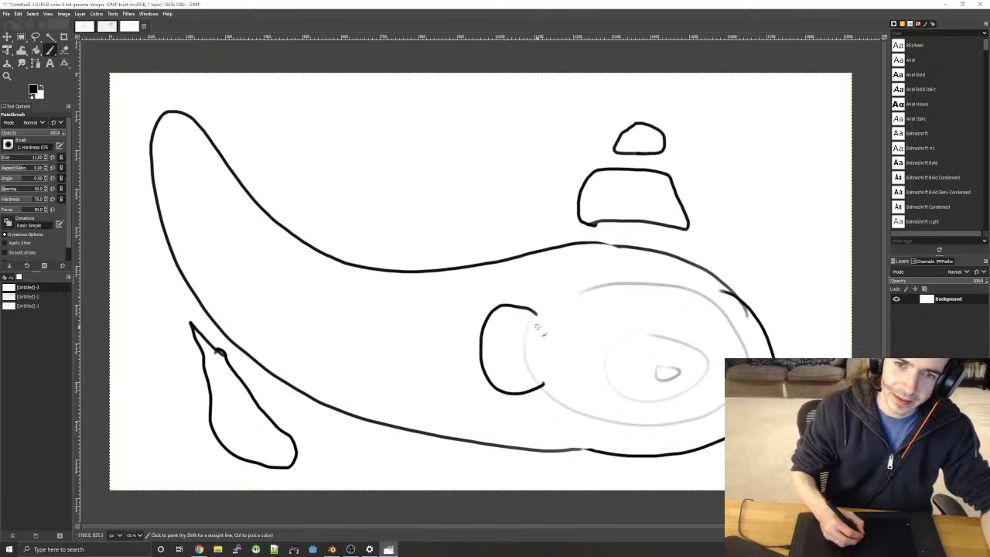
mouse_move(534, 319)
left_mouse_down()
mouse_move(504, 312)
mouse_move(489, 366)
mouse_move(544, 379)
left_mouse_up()
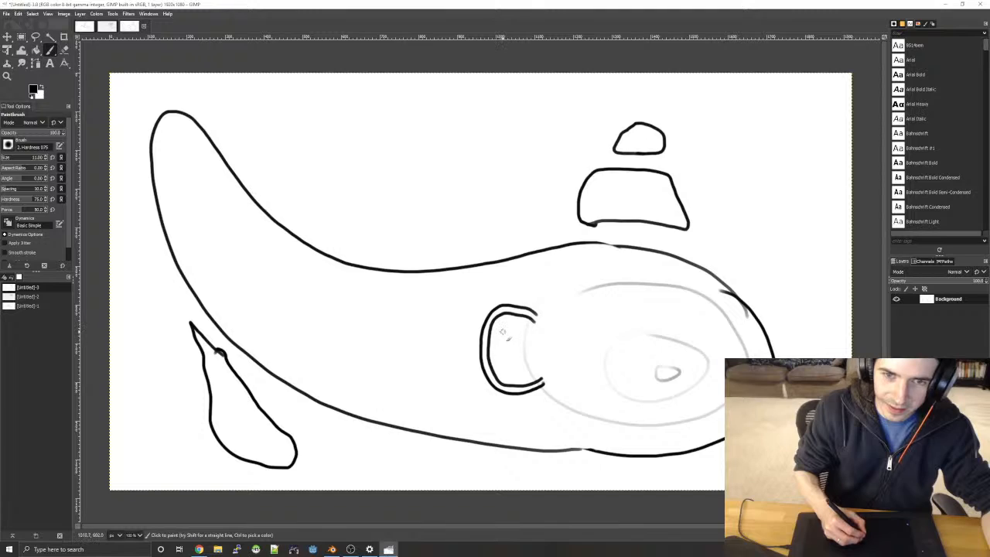
mouse_move(503, 331)
left_mouse_down()
mouse_move(529, 333)
mouse_move(520, 324)
mouse_move(530, 334)
left_mouse_up()
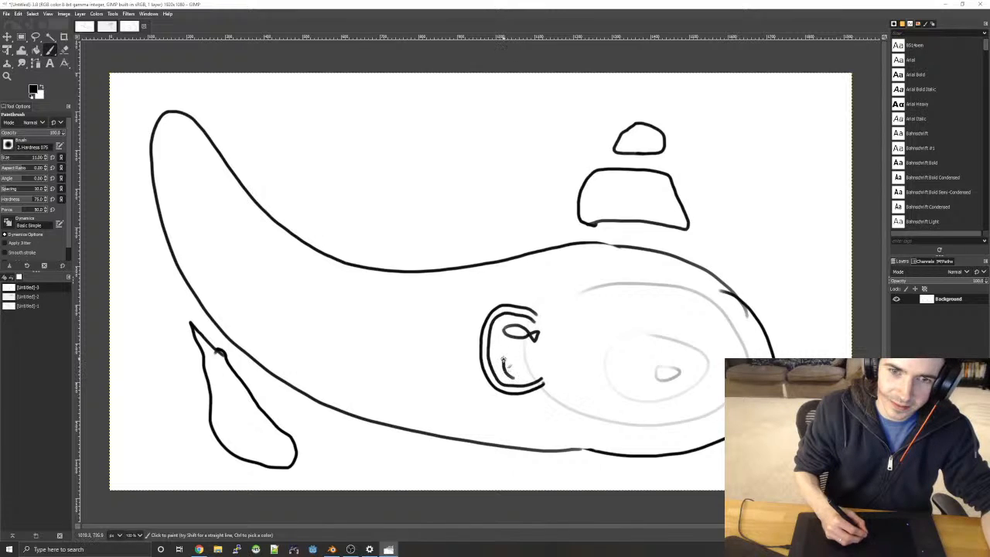
mouse_move(521, 358)
left_mouse_down()
mouse_move(515, 378)
mouse_move(501, 346)
mouse_move(518, 345)
mouse_move(516, 378)
mouse_move(511, 333)
mouse_move(532, 334)
left_mouse_up()
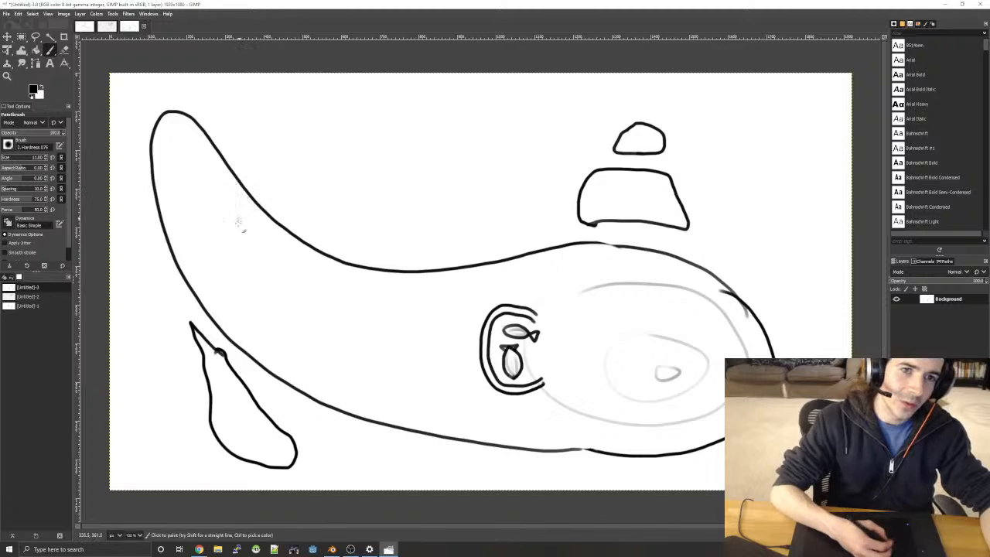
- Paint a bracket with two small boxes and cross ticks on the left arm's upper edge, and a circled star within the contours
mouse_move(243, 223)
left_mouse_down()
mouse_move(253, 214)
mouse_move(292, 248)
mouse_move(286, 255)
left_mouse_up()
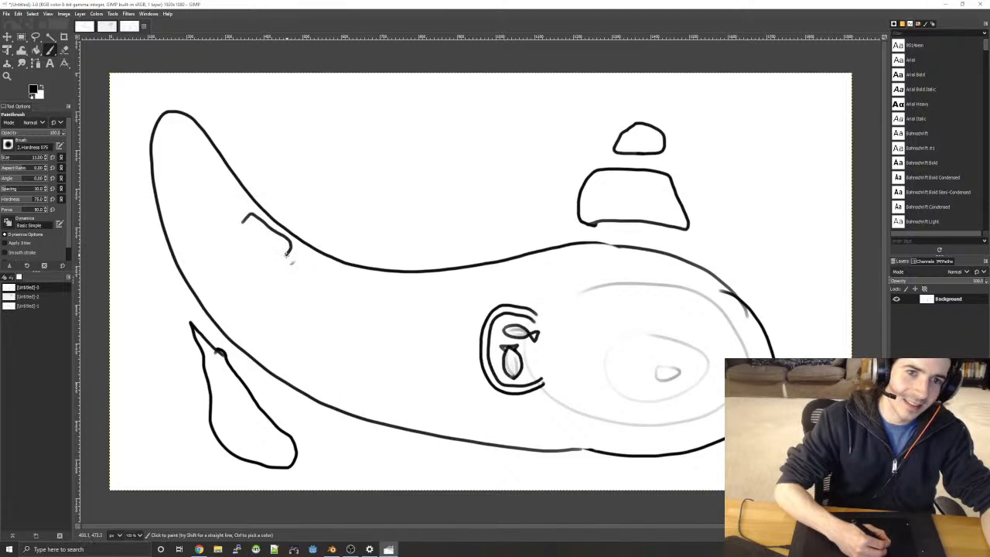
mouse_move(261, 220)
left_mouse_down()
mouse_move(269, 205)
mouse_move(291, 225)
mouse_move(249, 229)
mouse_move(260, 226)
mouse_move(252, 221)
mouse_move(284, 251)
mouse_move(273, 237)
left_mouse_up()
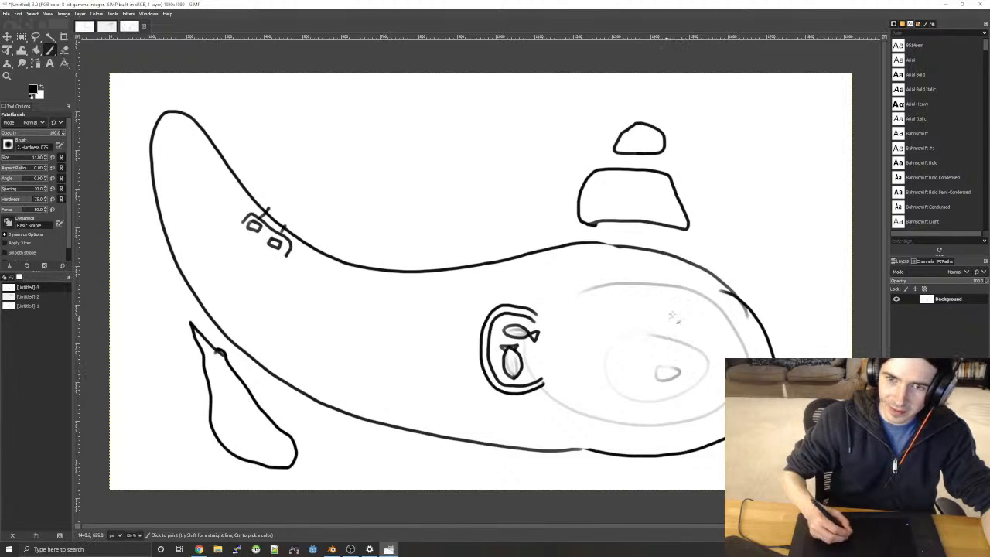
mouse_move(692, 346)
left_mouse_down()
mouse_move(682, 340)
mouse_move(669, 361)
mouse_move(681, 382)
mouse_move(706, 377)
mouse_move(717, 359)
mouse_move(701, 341)
mouse_move(673, 350)
left_mouse_up()
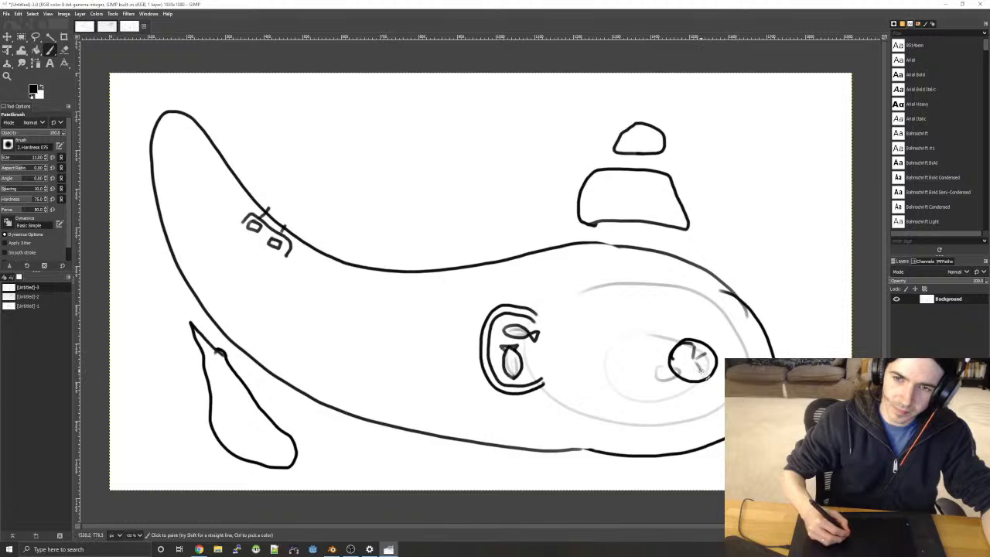
mouse_move(684, 360)
left_mouse_down()
mouse_move(700, 375)
mouse_move(692, 379)
left_mouse_up()
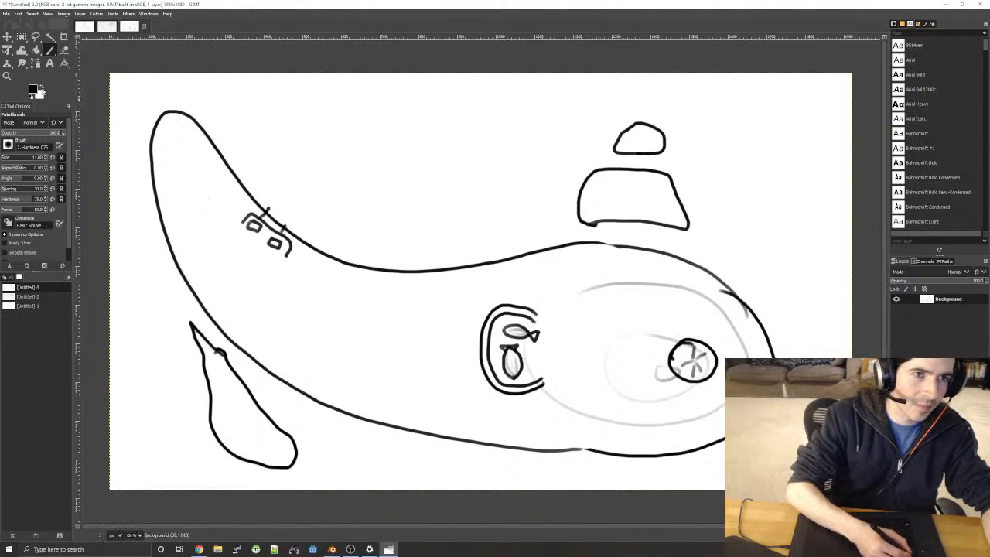
- Set the foreground colour to a dark yellow
left_click(35, 91)
left_click(72, 112)
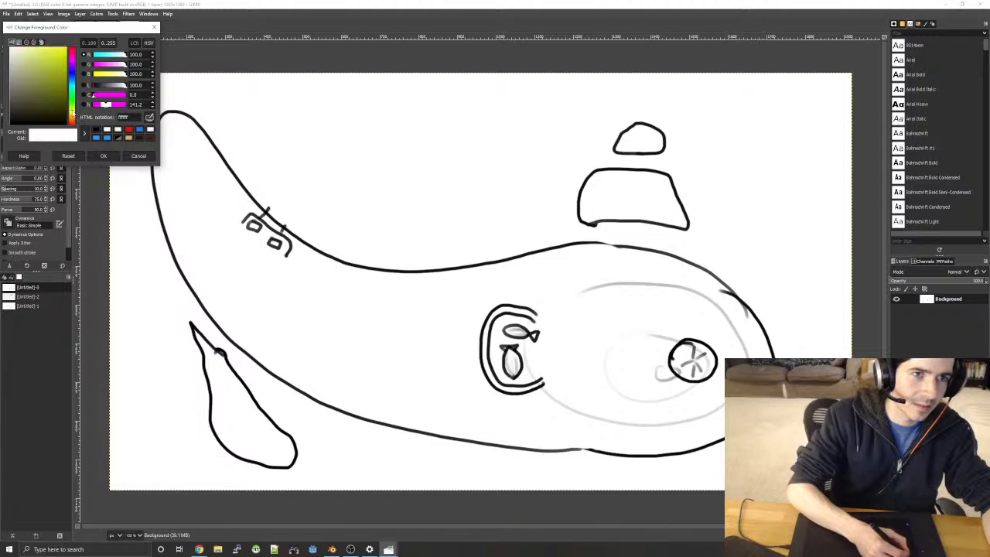
left_click(54, 83)
left_click_drag(54, 84, 65, 71)
left_click(72, 112)
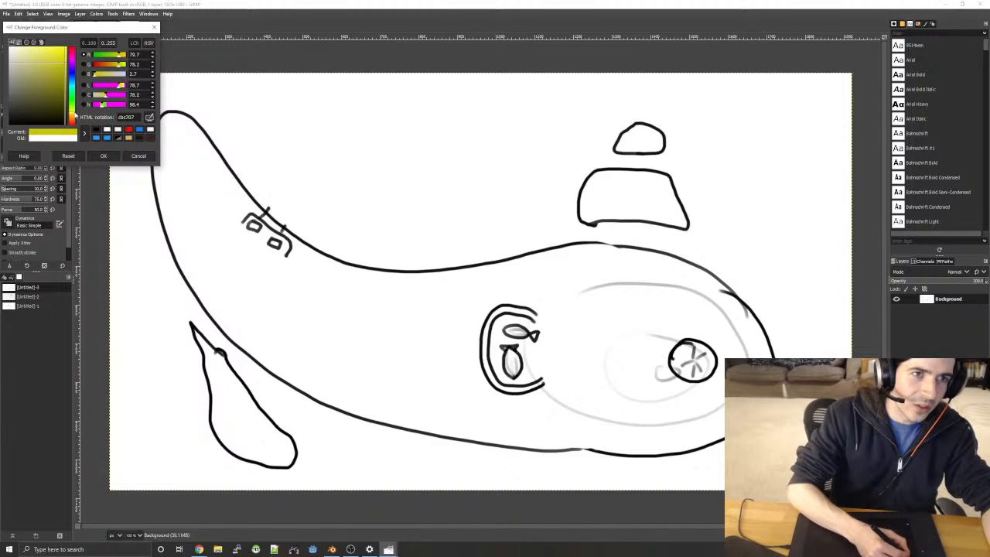
left_click(104, 156)
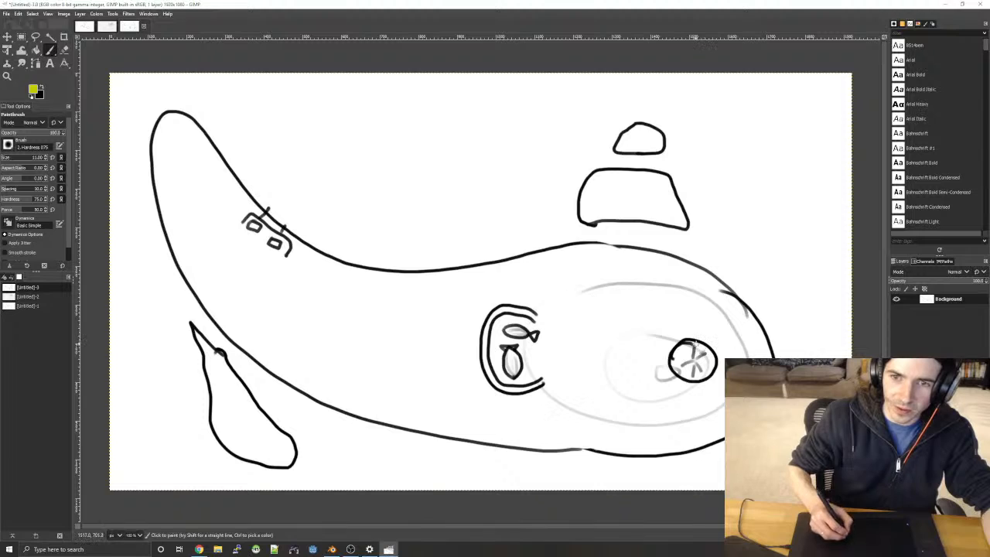
left_click_drag(700, 342, 852, 215)
left_click_drag(714, 362, 782, 366)
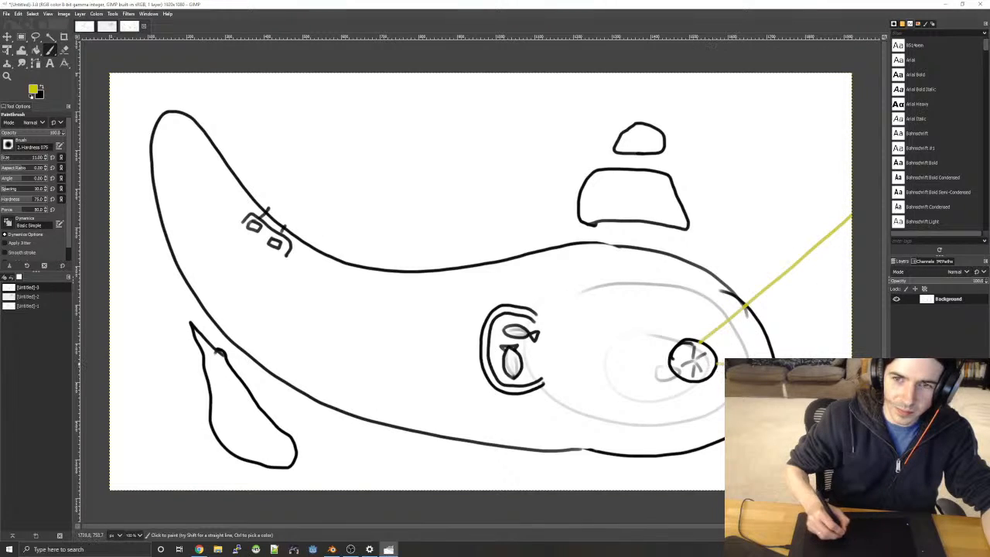
left_click_drag(671, 370, 609, 377)
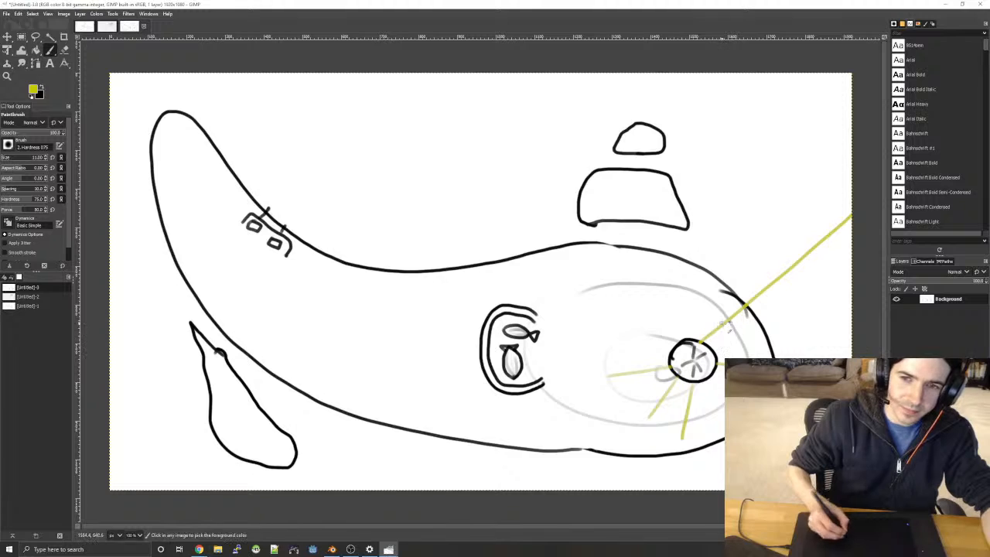
key("ctrl+z")
- Paint short yellow rays around the circled star, above and below it, and swap the foreground colour back to black
mouse_move(710, 331)
left_mouse_down()
mouse_move(746, 260)
mouse_move(762, 302)
mouse_move(801, 322)
left_mouse_up()
mouse_move(670, 387)
left_mouse_down()
mouse_move(607, 450)
mouse_move(664, 420)
mouse_move(698, 444)
left_mouse_up()
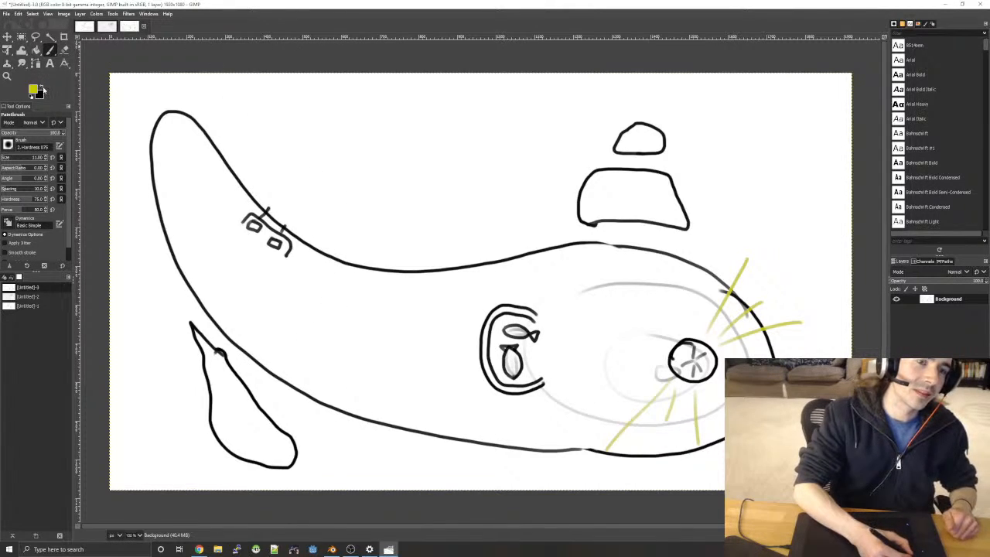
left_click(43, 87)
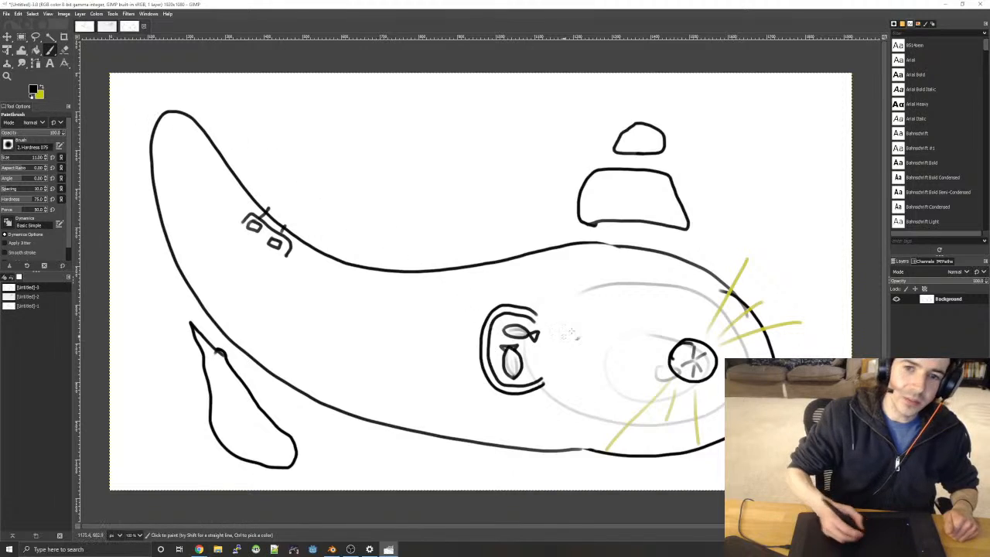
right_click(550, 298)
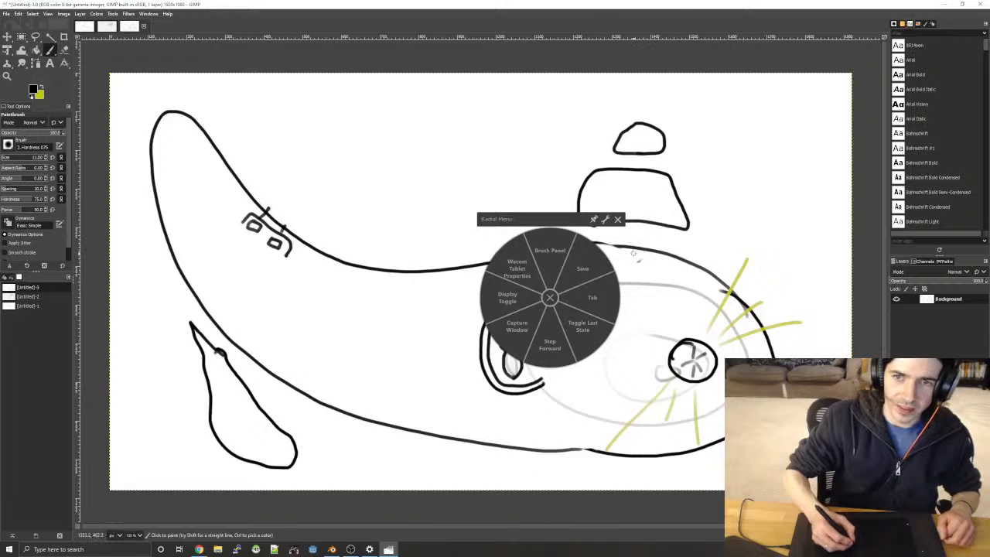
left_click_drag(634, 251, 637, 216)
mouse_move(654, 252)
left_mouse_down()
mouse_move(652, 219)
mouse_move(652, 239)
left_mouse_up()
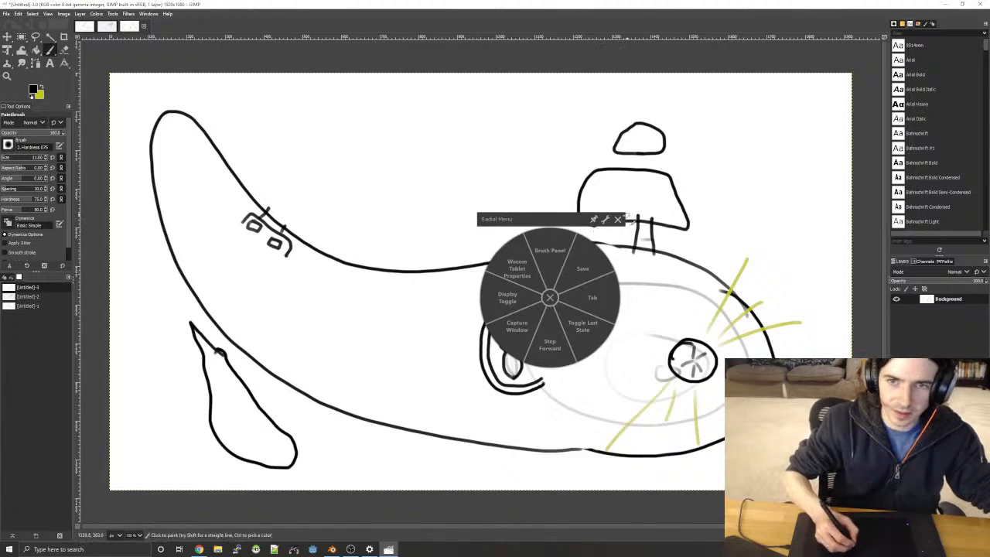
left_click(555, 298)
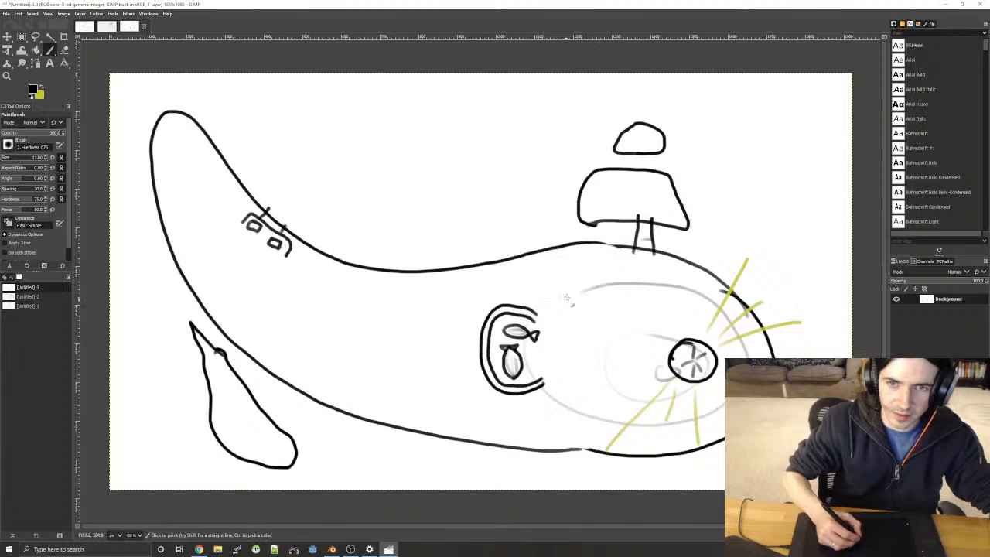
key("ctrl+z")
key("ctrl+z")
key("ctrl+z")
- Paint black ladder-like bridges linking the main shape to the trapezoid above it and the trapezoid to the small top shape
left_click_drag(628, 249, 630, 217)
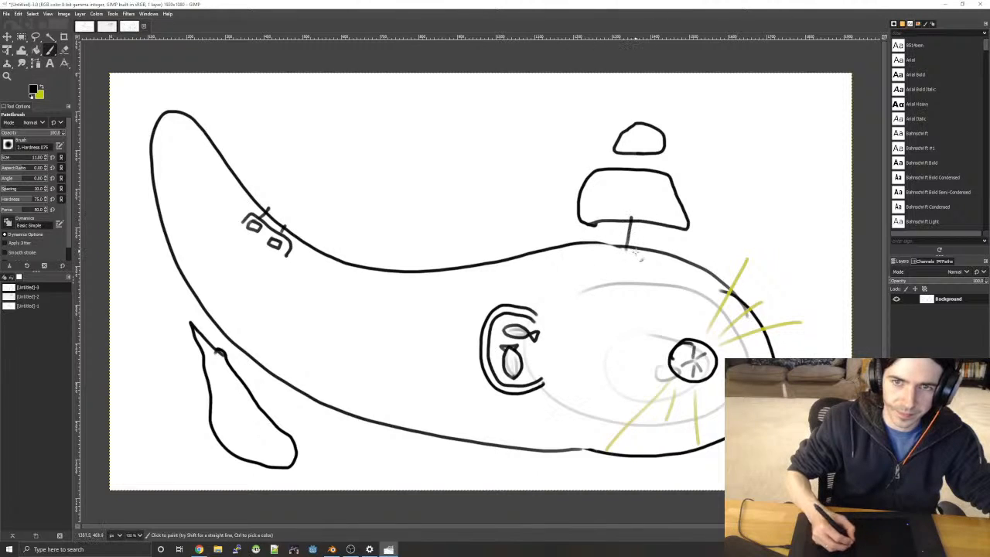
mouse_move(639, 252)
left_mouse_down()
mouse_move(639, 216)
mouse_move(642, 244)
left_mouse_up()
mouse_move(629, 239)
left_mouse_down()
mouse_move(641, 238)
mouse_move(641, 225)
left_mouse_up()
left_click_drag(629, 221, 642, 220)
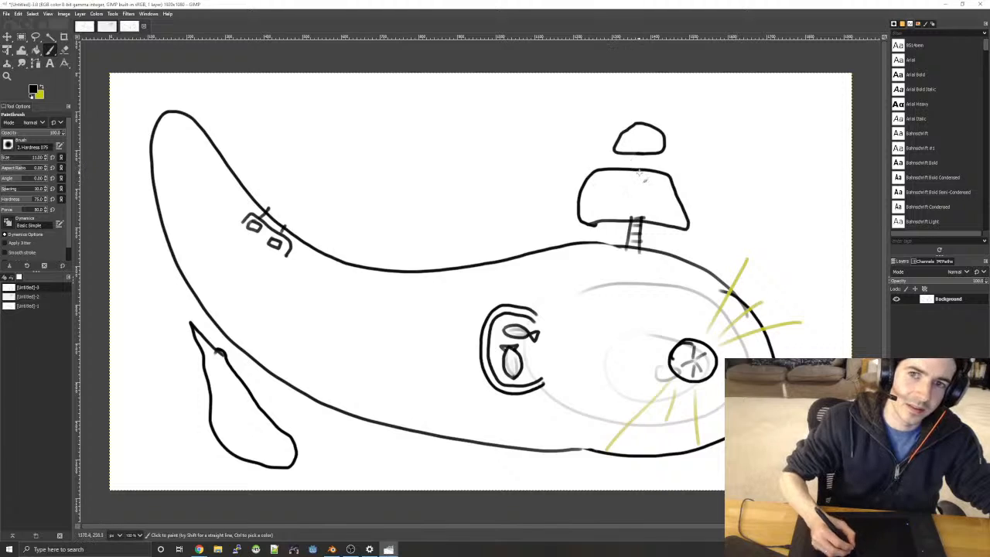
mouse_move(638, 168)
left_mouse_down()
mouse_move(639, 145)
mouse_move(650, 148)
mouse_move(649, 167)
mouse_move(651, 157)
left_mouse_up()
left_click_drag(641, 153, 652, 151)
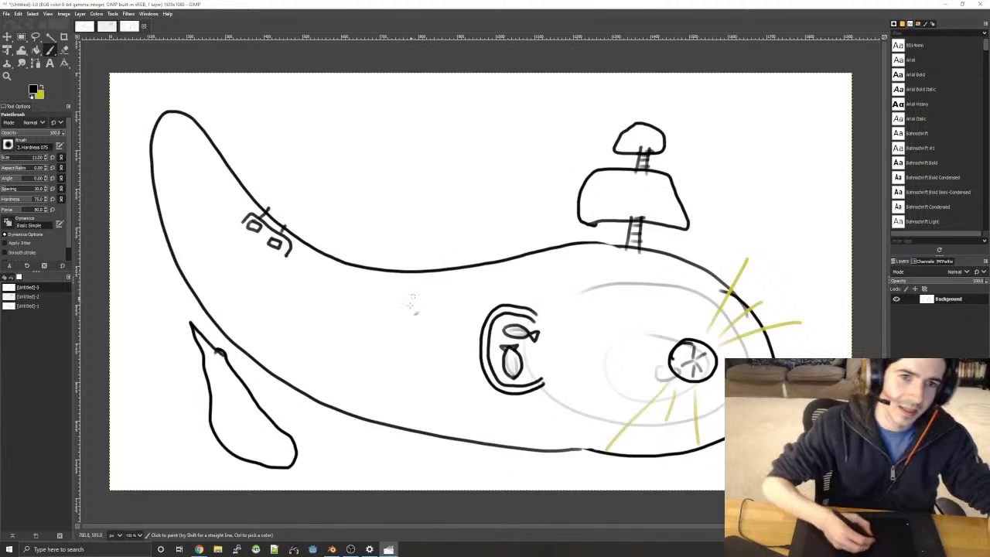
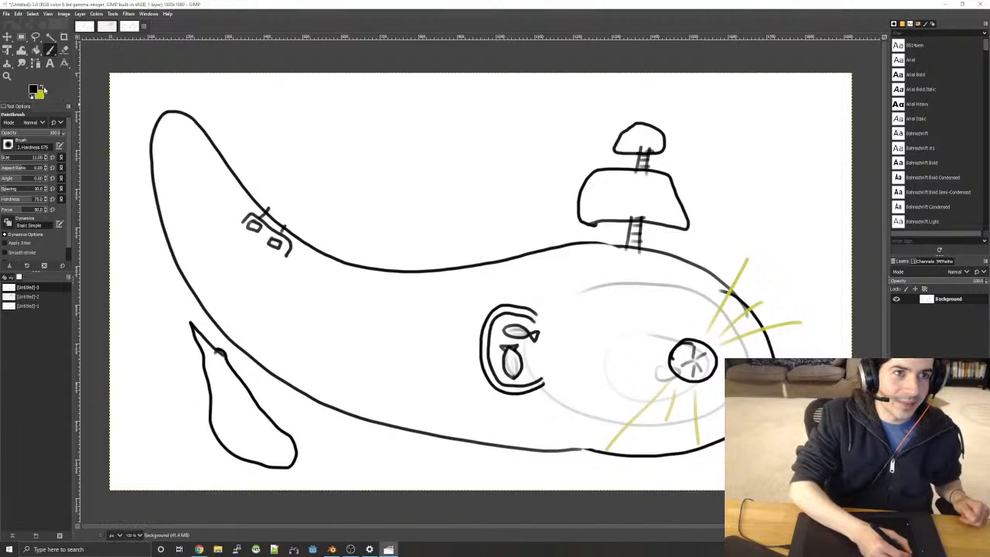
- Set the foreground colour to a bright green
left_click(41, 88)
left_click(35, 91)
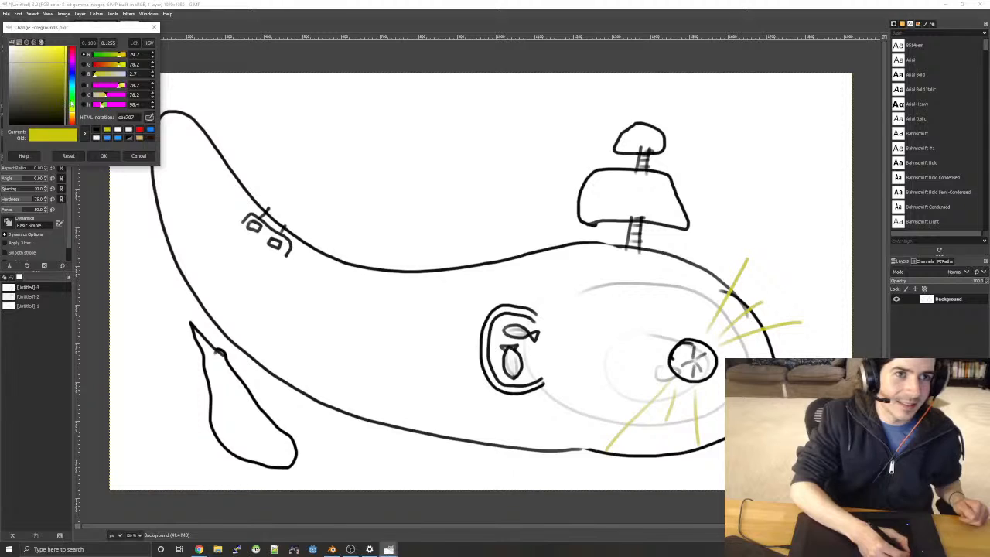
left_click(72, 100)
left_click(109, 155)
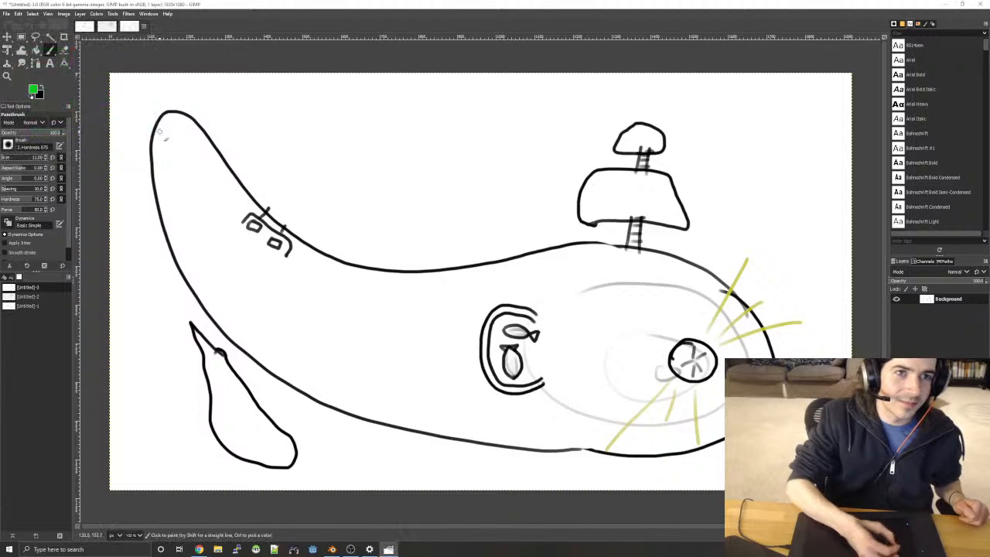
mouse_move(161, 114)
left_mouse_down()
mouse_move(187, 138)
mouse_move(157, 137)
left_mouse_up()
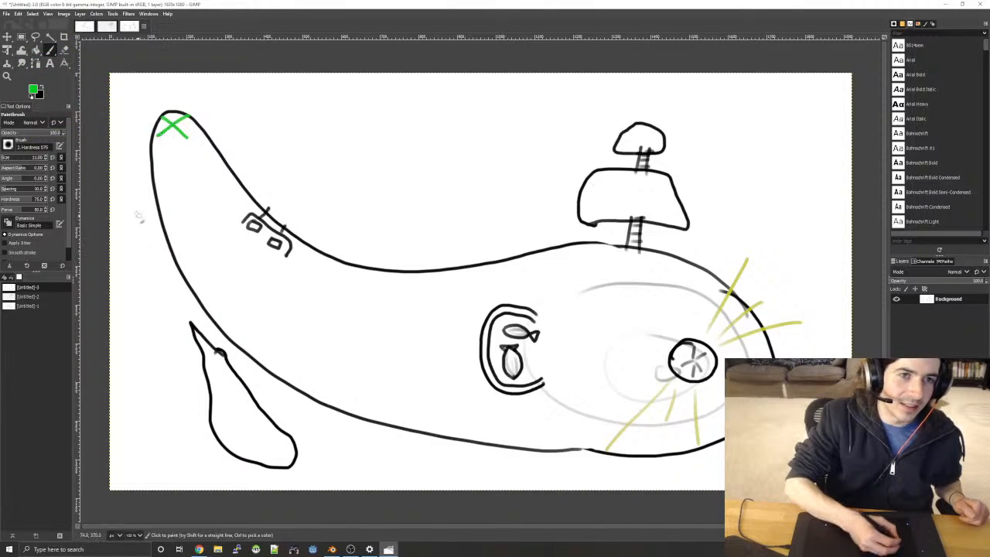
key("ctrl+z")
key("ctrl+z")
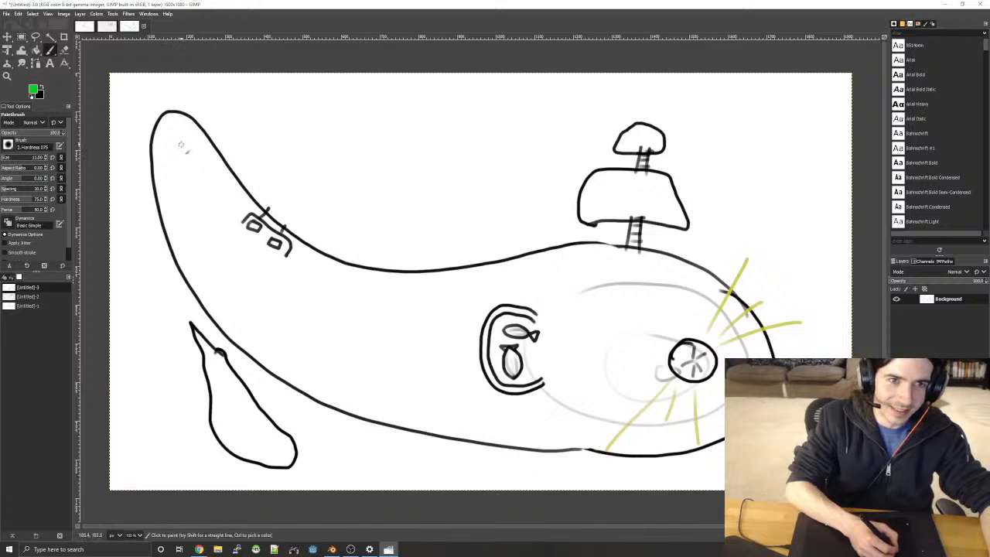
- Paint a small green X near the left arm's tip and, in black, faint path lines running down the arm below it
mouse_move(172, 141)
left_mouse_down()
mouse_move(195, 153)
mouse_move(174, 156)
left_mouse_up()
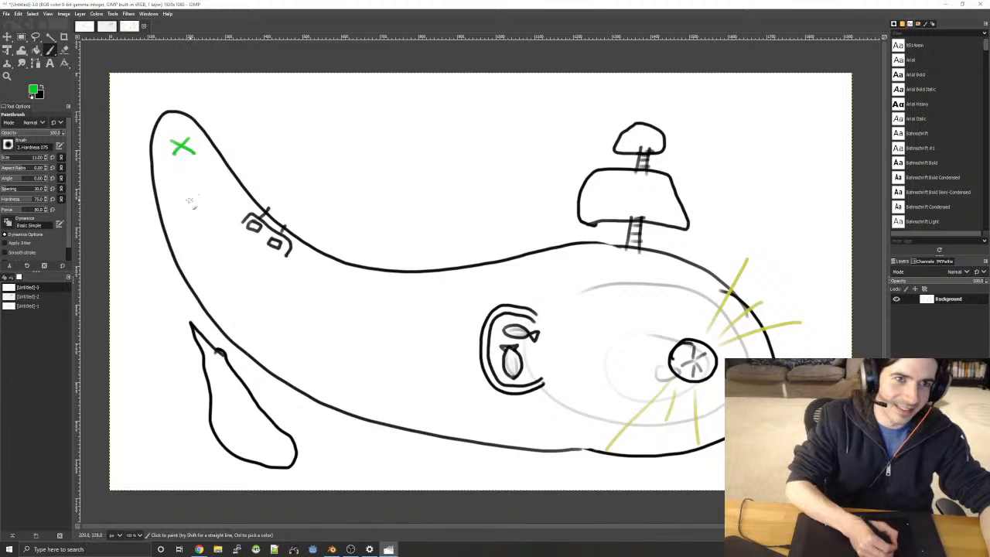
left_click(44, 88)
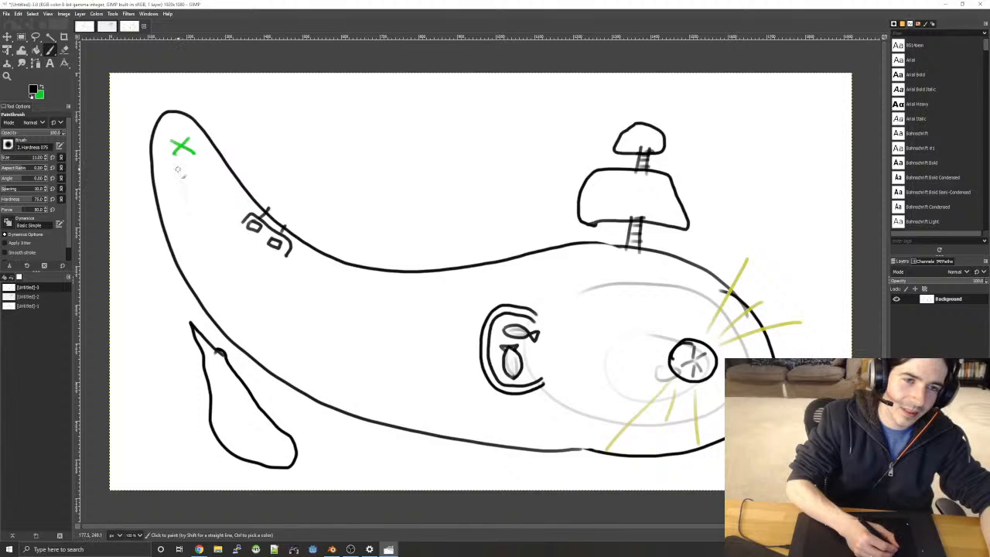
left_click_drag(177, 171, 194, 216)
left_click_drag(164, 171, 191, 249)
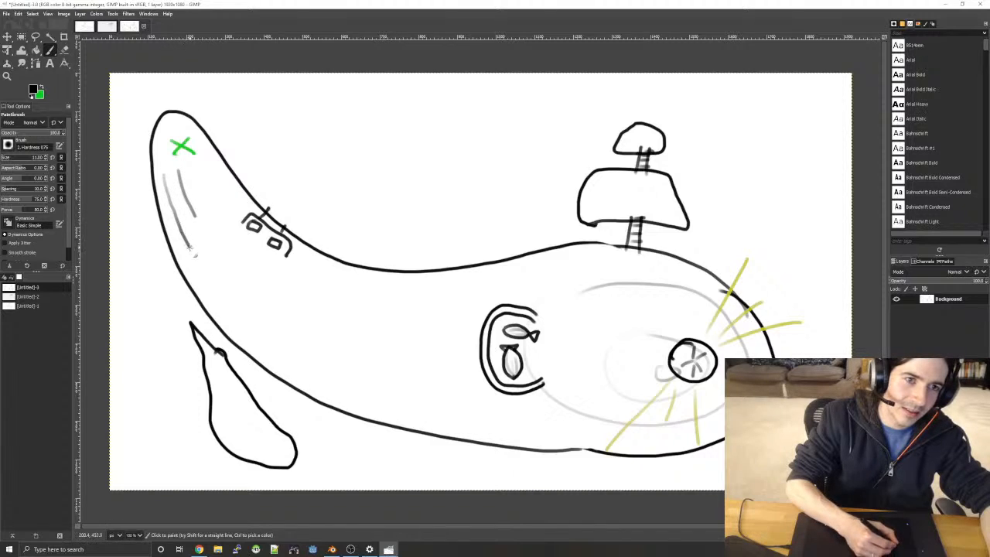
left_click_drag(178, 180, 211, 252)
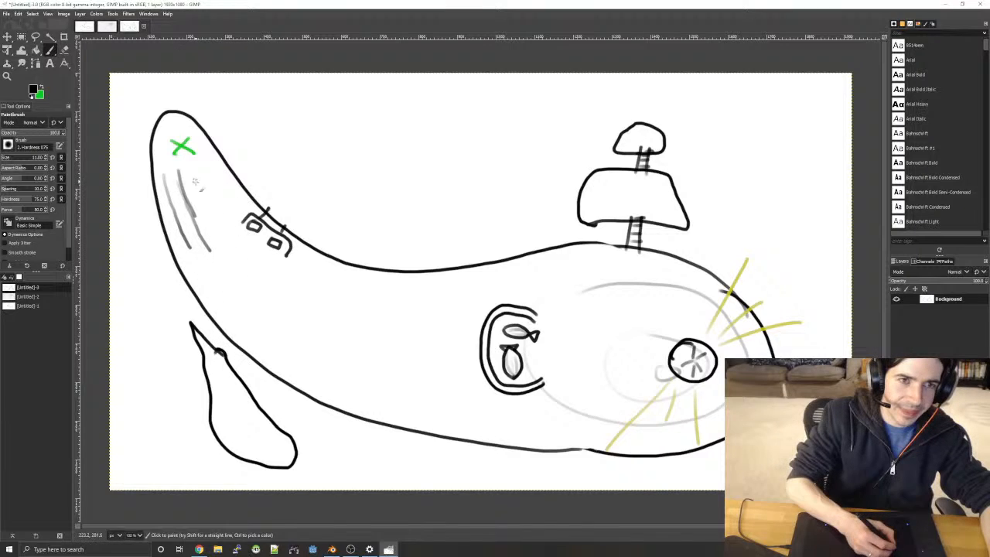
- Set the foreground colour to a medium blue (346af0)
left_click(33, 88)
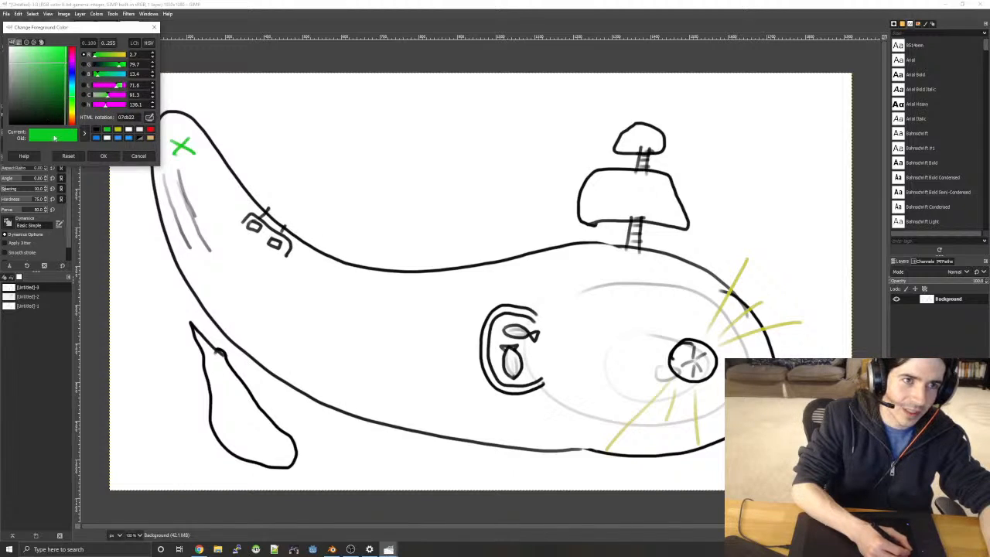
left_click(128, 130)
left_click(72, 81)
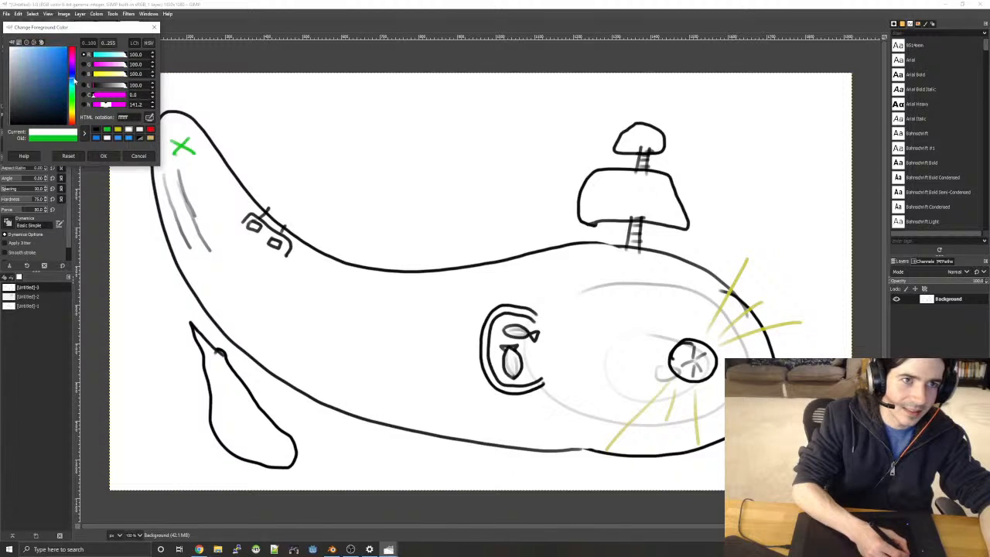
mouse_move(75, 81)
left_mouse_down()
mouse_move(73, 67)
mouse_move(78, 117)
mouse_move(74, 75)
left_mouse_up()
left_click_drag(45, 71, 81, 42)
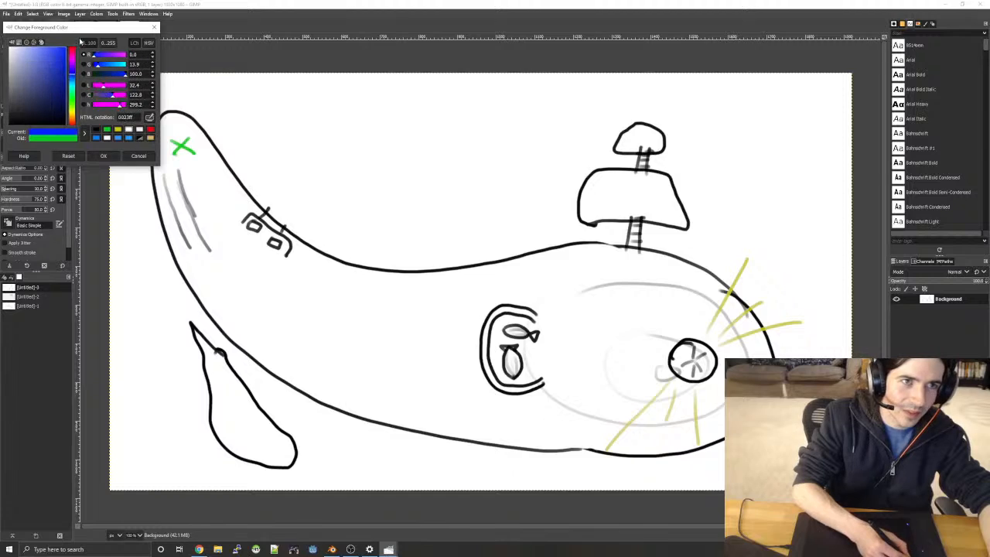
left_click_drag(76, 81, 54, 58)
left_click(104, 155)
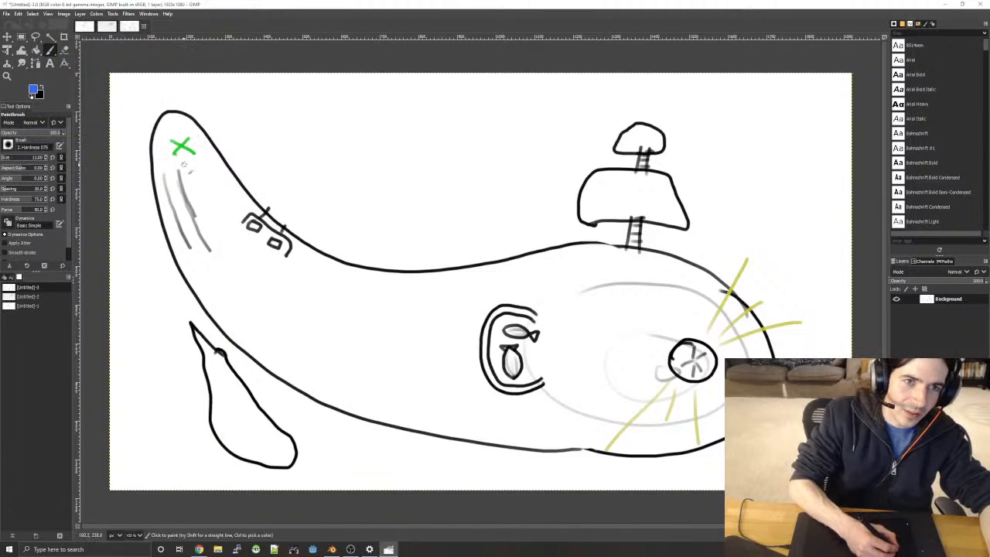
- Paint a small blue circle beside the green X, an arrow pointing out of the arm, and the handwritten word "tutorial" above the arrow
mouse_move(192, 152)
left_mouse_down()
mouse_move(193, 161)
mouse_move(183, 157)
mouse_move(232, 126)
left_mouse_up()
mouse_move(217, 127)
left_mouse_down()
mouse_move(232, 122)
mouse_move(227, 139)
left_mouse_up()
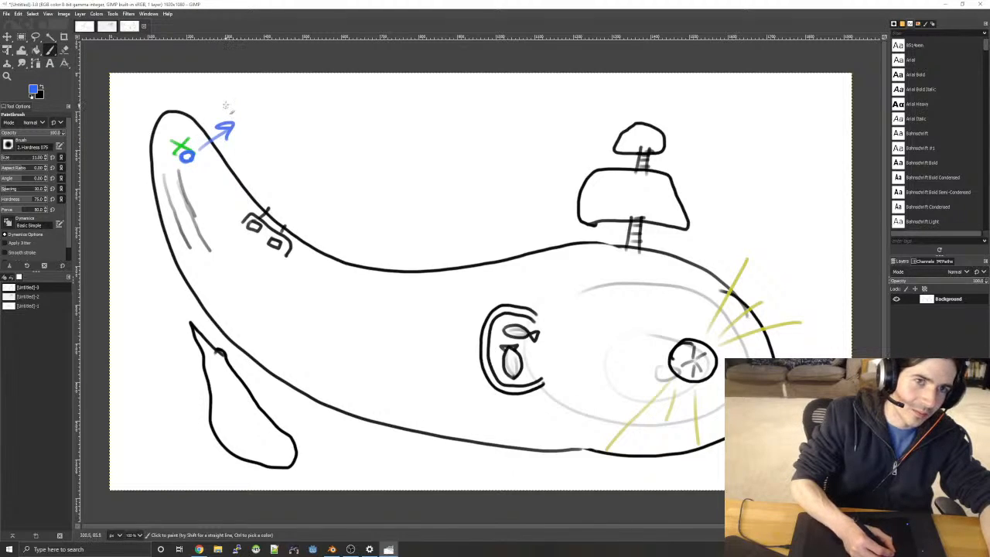
mouse_move(227, 102)
left_mouse_down()
mouse_move(228, 115)
mouse_move(236, 106)
mouse_move(287, 118)
left_mouse_up()
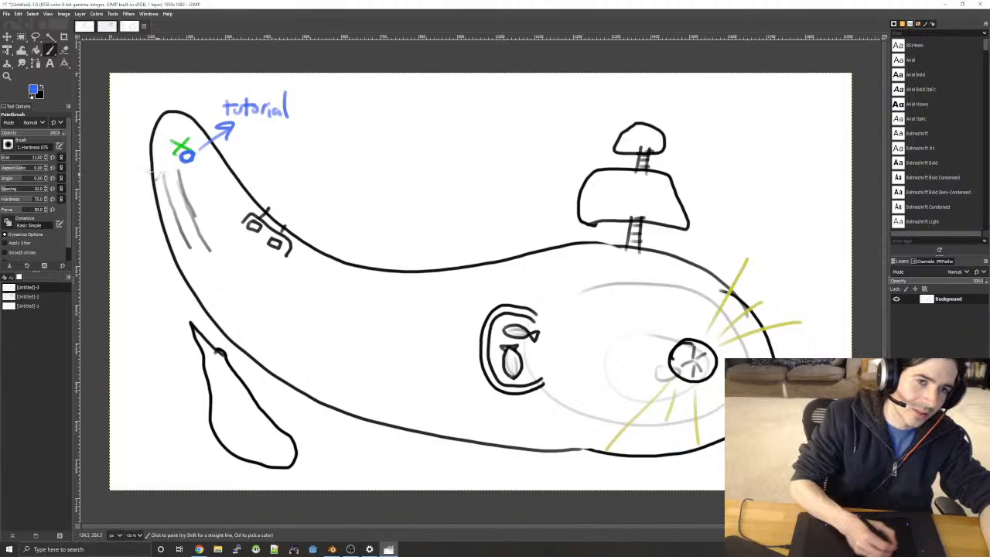
- Set the foreground colour to red and paint a short vertical dashed line in the arm, beside the grey path lines
key("x")
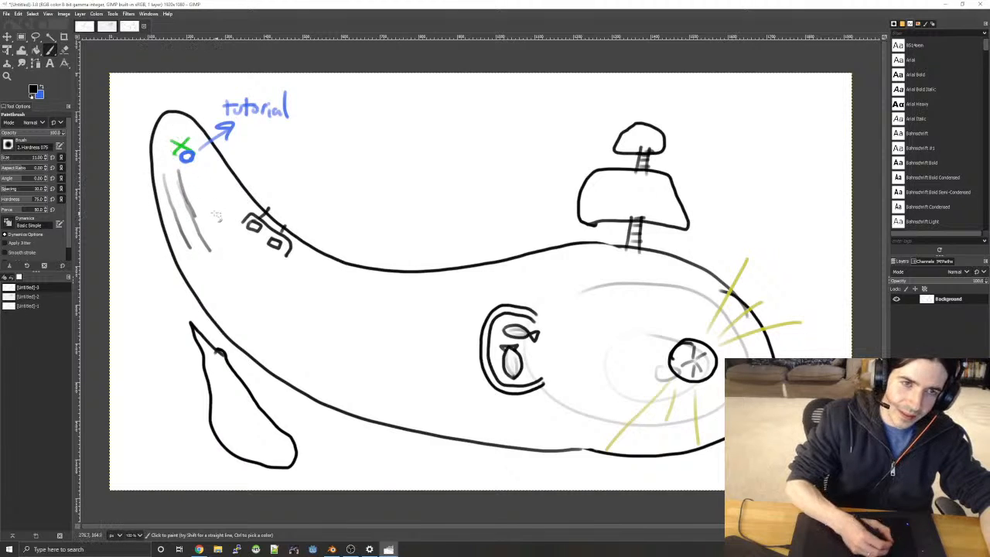
key("x")
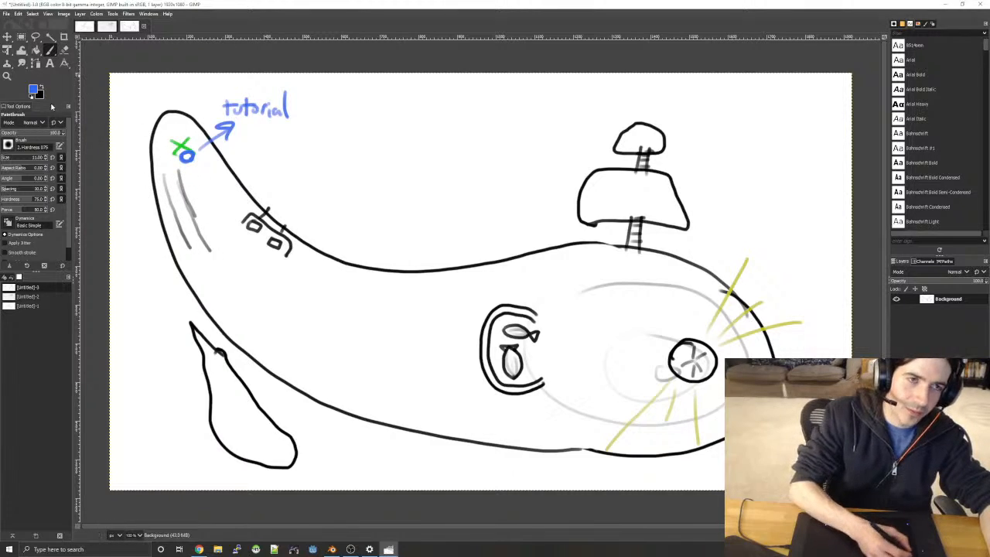
left_click(42, 87)
left_click(34, 89)
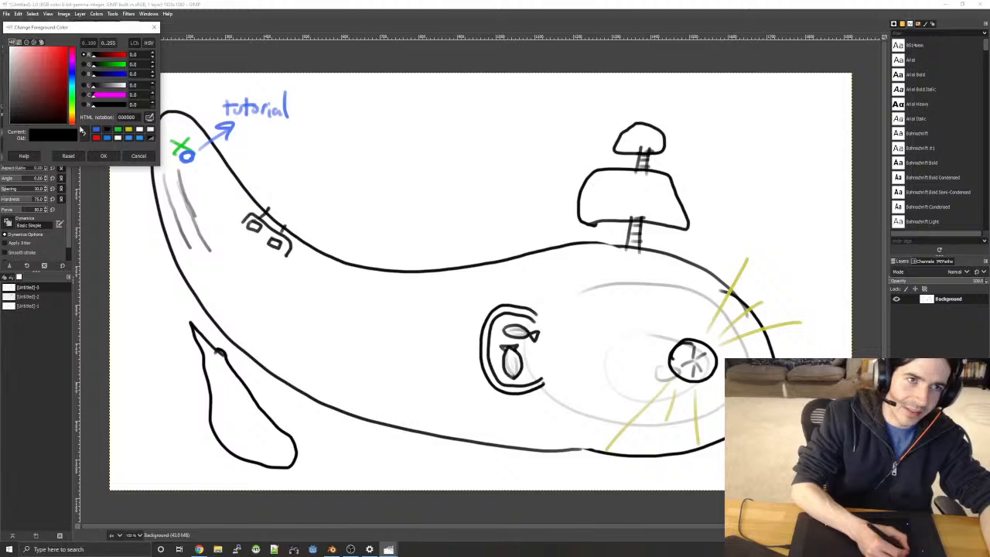
left_click(67, 47)
left_click(104, 156)
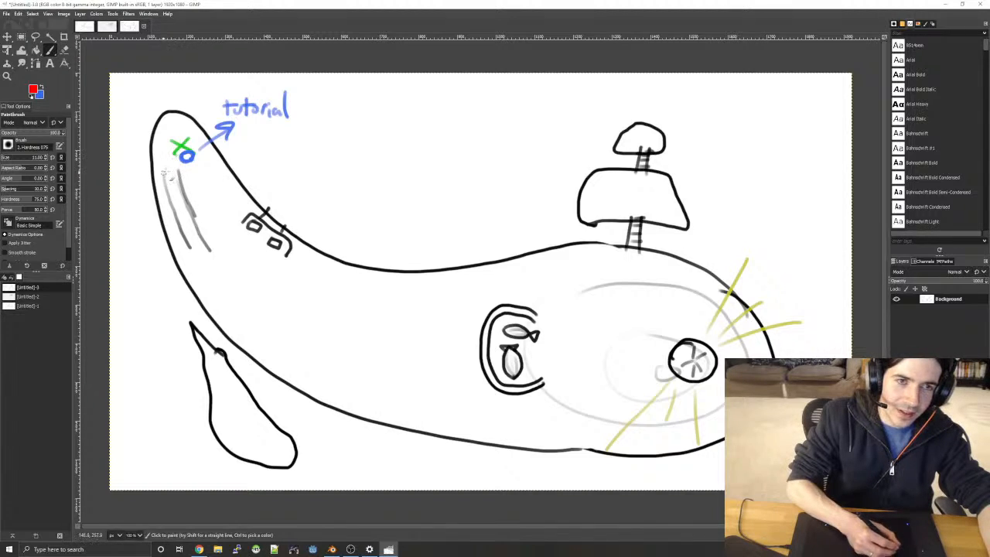
left_click_drag(211, 174, 212, 211)
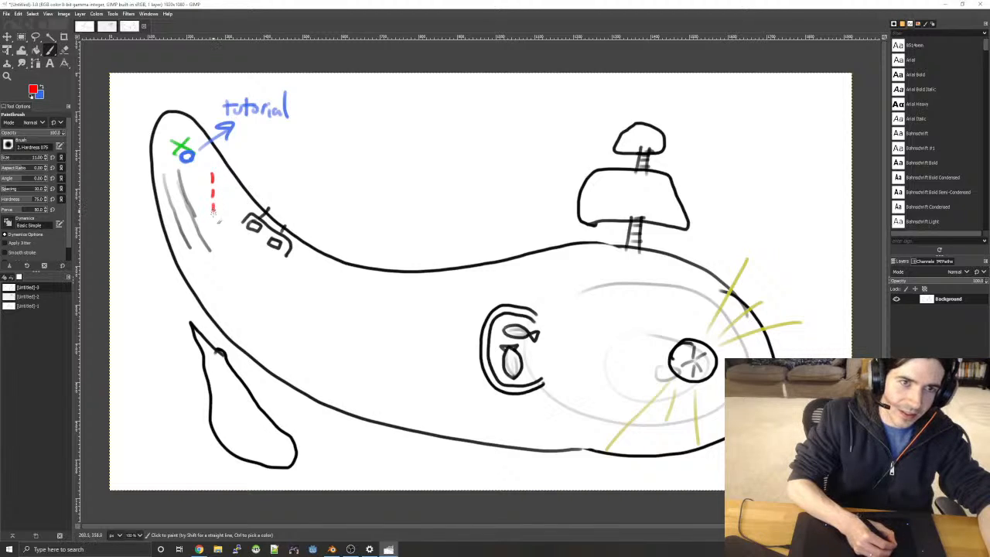
- Paint a black upright oval between the red dashes and the arm's upper edge, and red zigzag marks between the dashes and the path lines
left_click(42, 87)
left_click(36, 90)
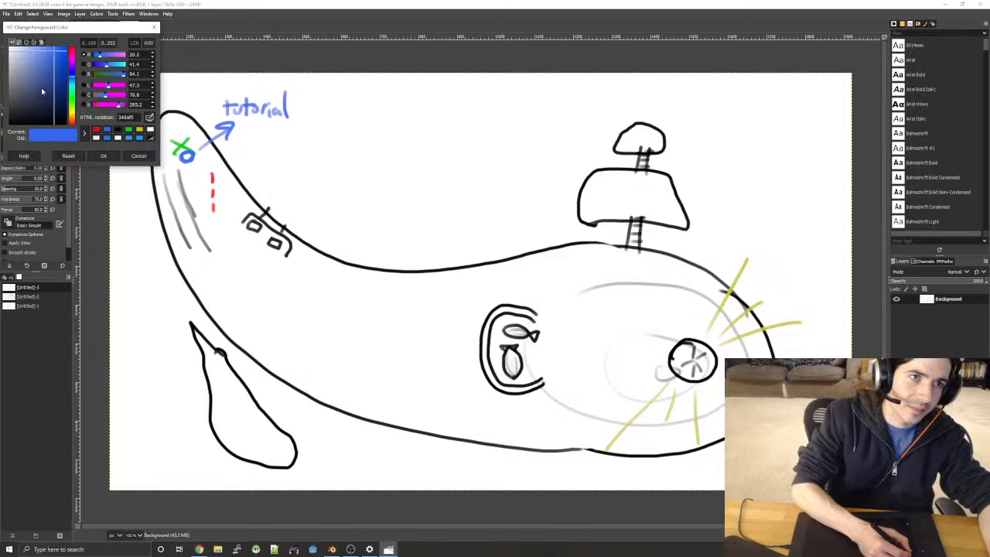
left_click_drag(31, 106, 25, 128)
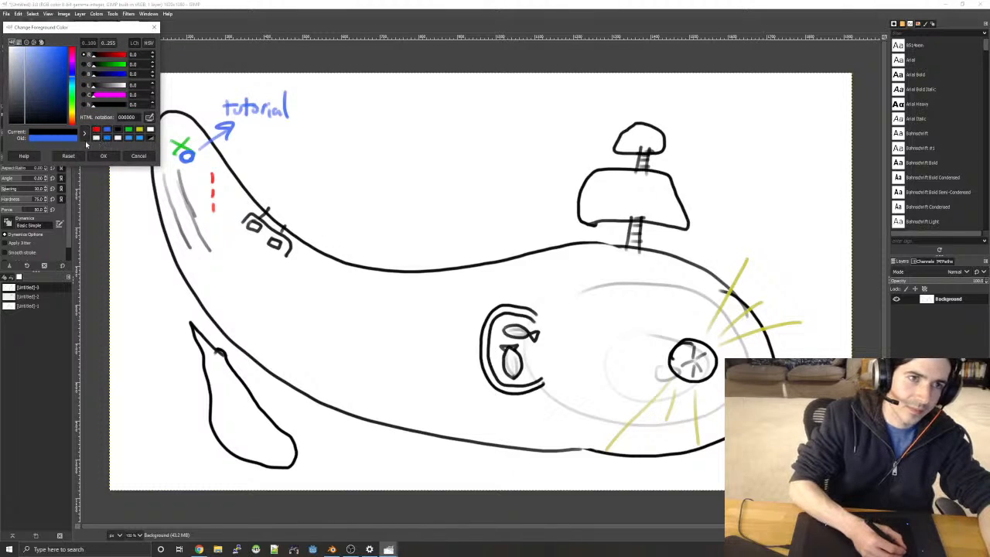
left_click(103, 155)
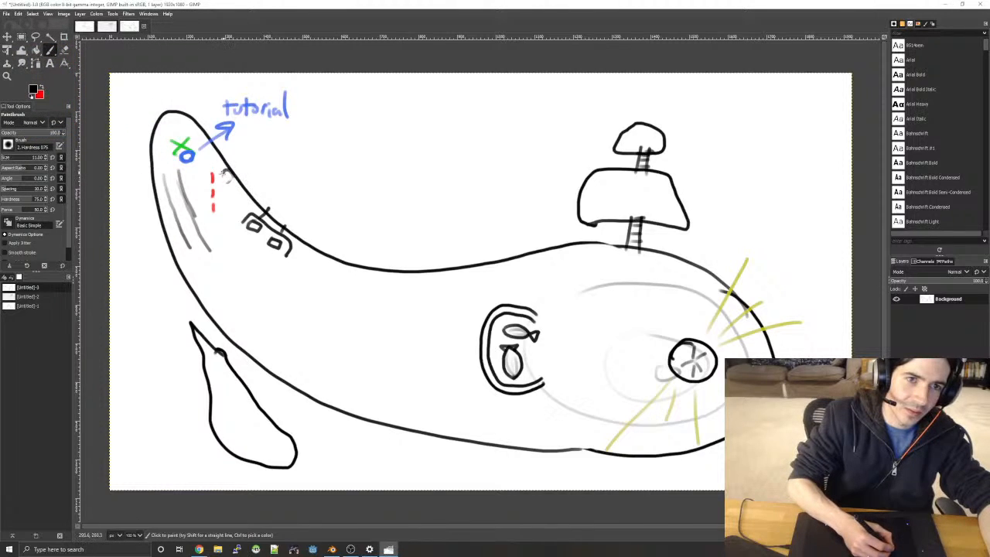
mouse_move(224, 174)
left_mouse_down()
mouse_move(223, 209)
mouse_move(243, 214)
mouse_move(236, 178)
left_mouse_up()
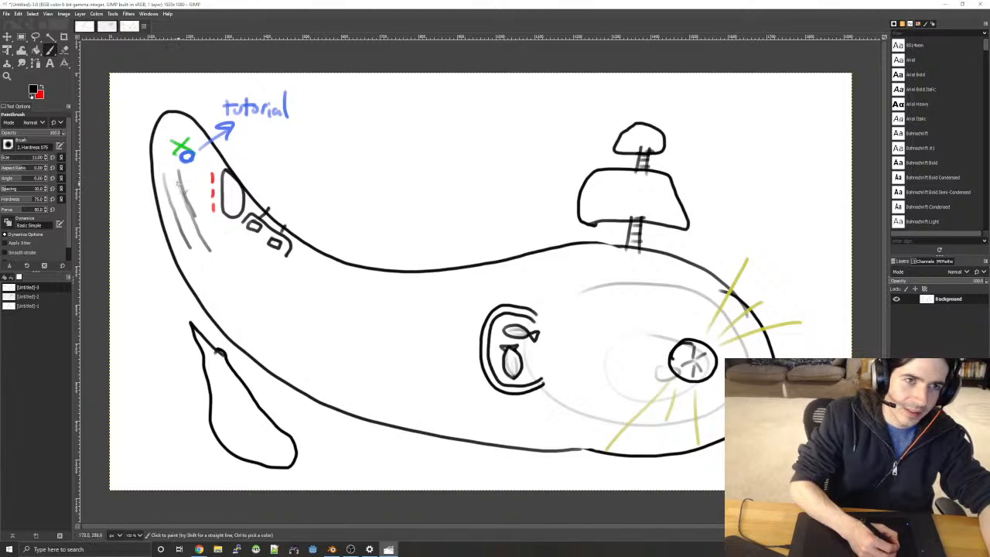
key("x")
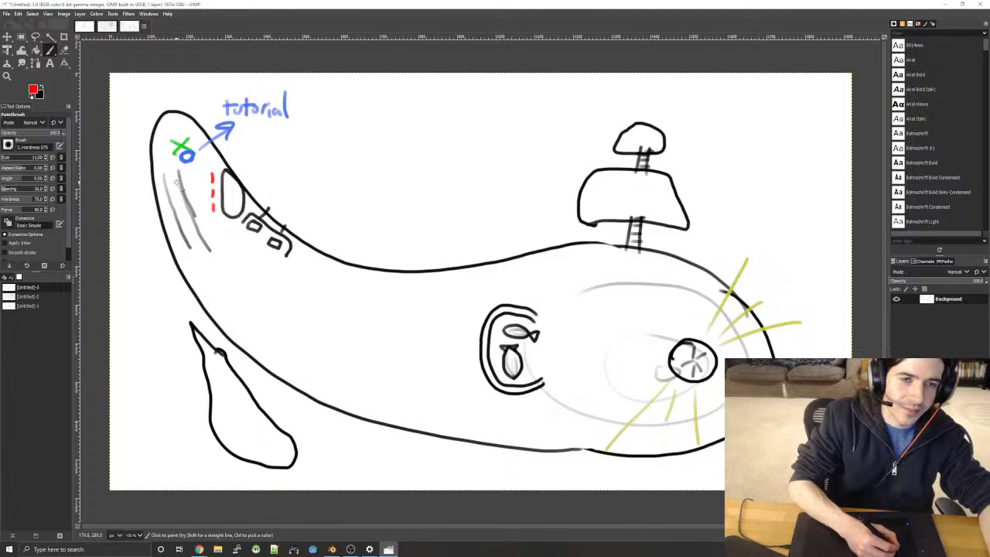
mouse_move(177, 180)
left_mouse_down()
mouse_move(198, 179)
mouse_move(201, 206)
mouse_move(192, 193)
mouse_move(203, 195)
left_mouse_up()
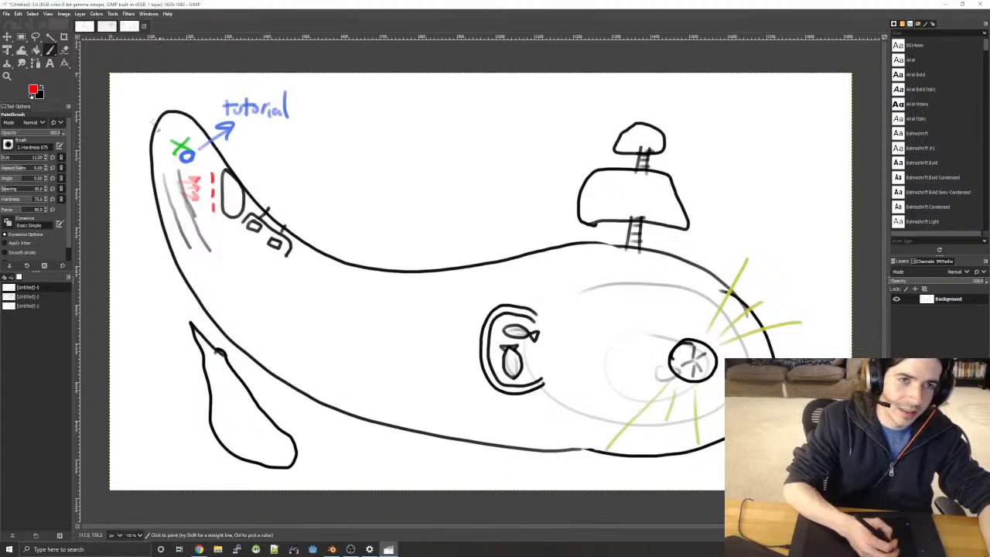
- Set the foreground colour to a bright blue
key("x")
key("super+a")
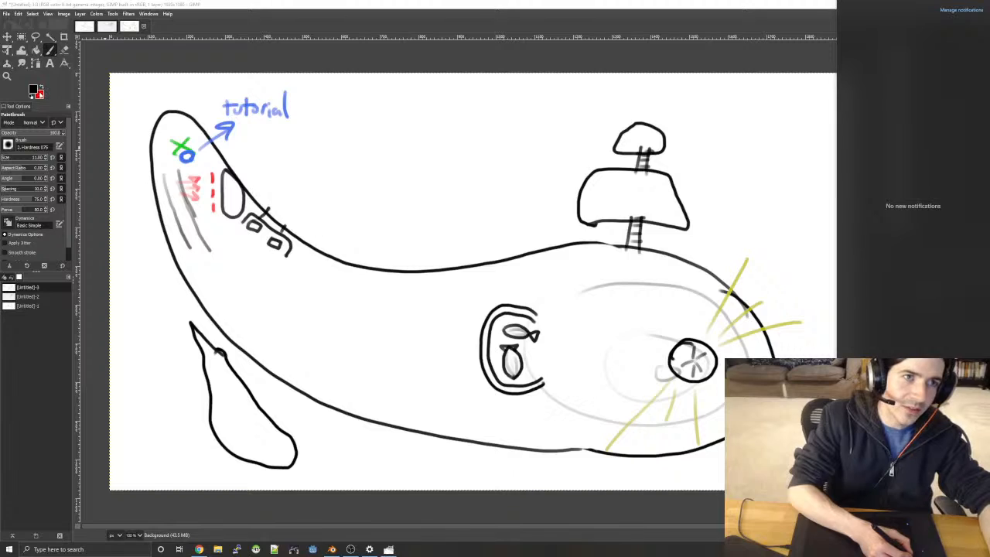
left_click(34, 90)
left_click_drag(71, 73, 67, 48)
left_click(102, 155)
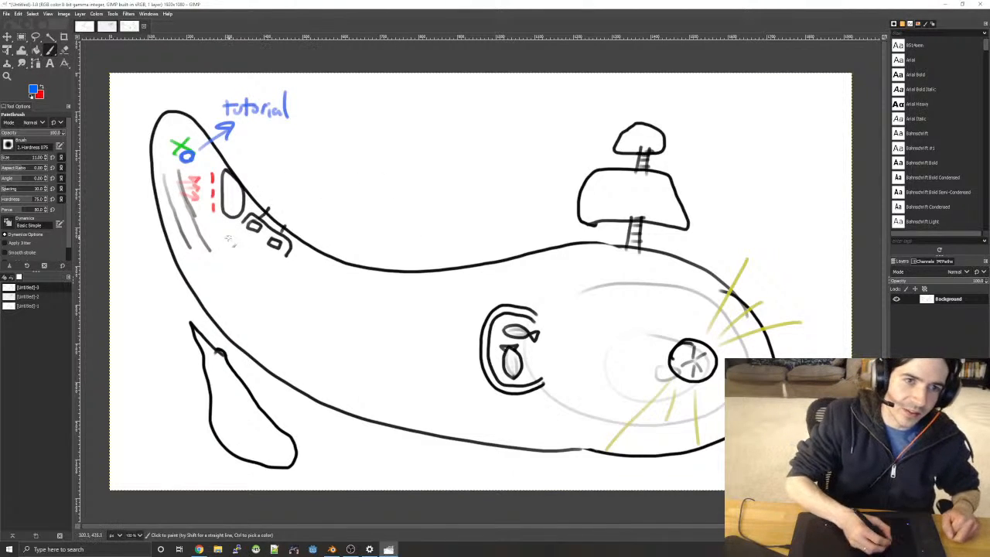
left_click_drag(206, 247, 262, 201)
left_click_drag(198, 246, 178, 257)
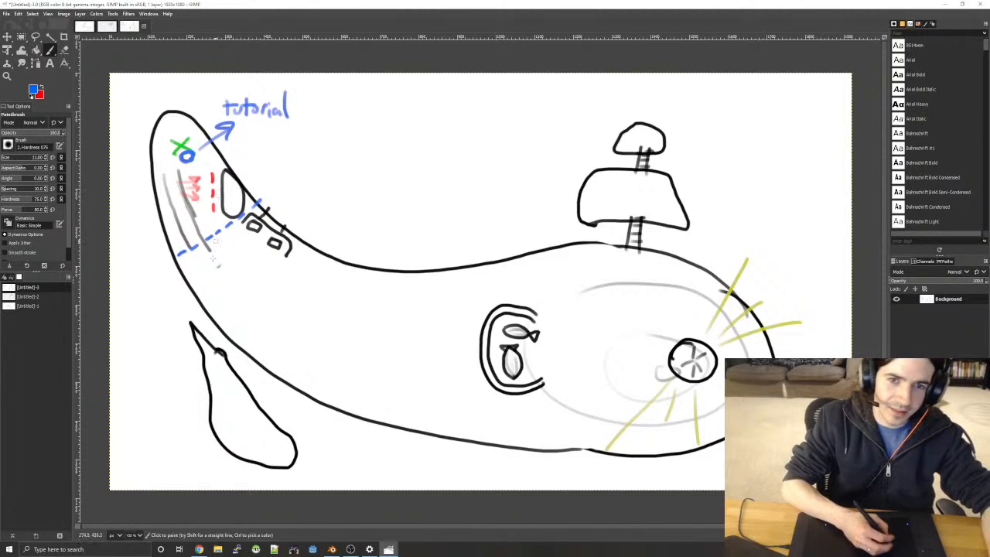
key("ctrl+z")
key("ctrl+z")
key("ctrl+z")
key("ctrl+z")
key("ctrl+z")
key("ctrl+z")
key("ctrl+z")
key("ctrl+z")
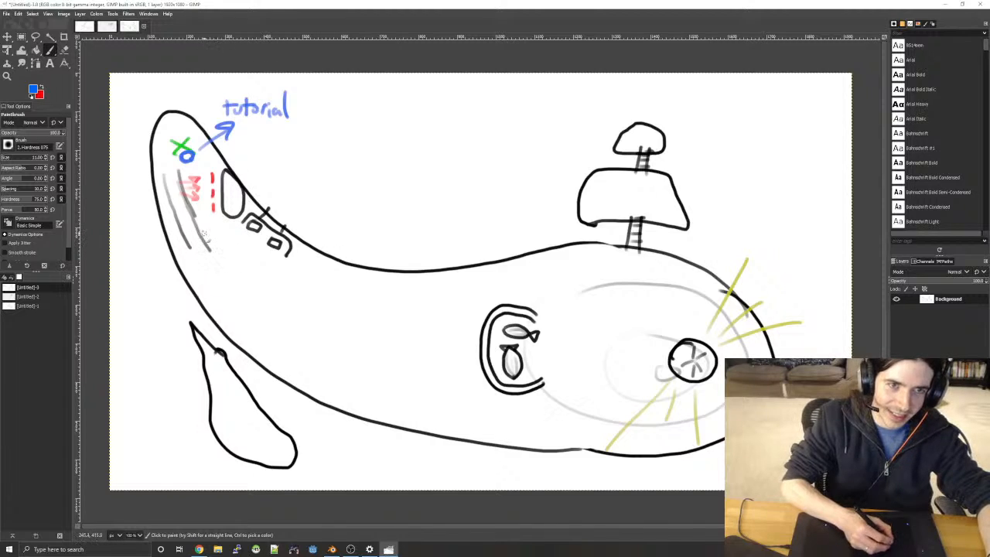
- Paint a small blue double gate across the lower end of the path lines, and shorten the red dashed line to one short dash
mouse_move(187, 244)
left_mouse_down()
mouse_move(207, 248)
mouse_move(218, 235)
mouse_move(213, 243)
left_mouse_up()
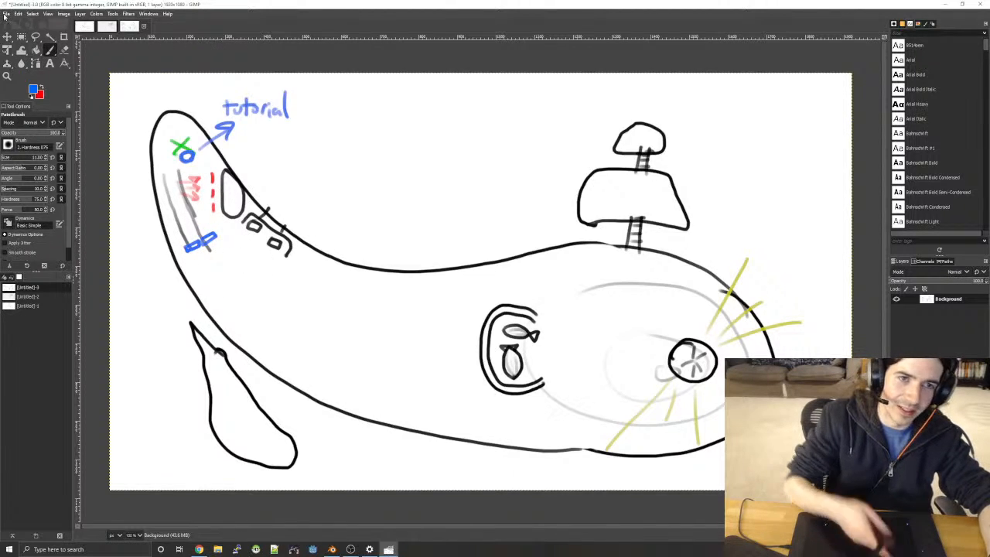
mouse_move(213, 168)
left_mouse_down()
mouse_move(215, 211)
mouse_move(207, 202)
left_mouse_up()
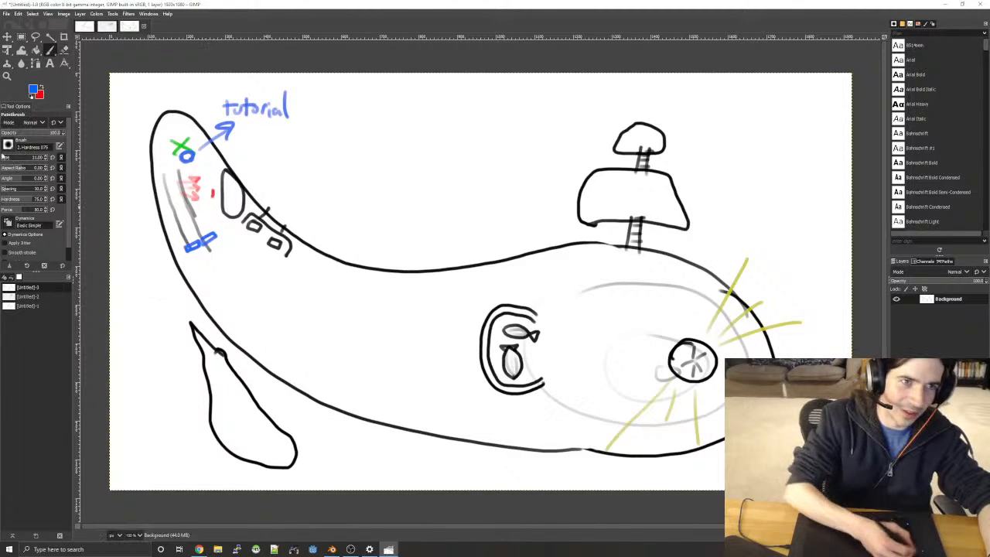
- Set the foreground colour to black and paint two path lines onward from the blue gate, one curving under the boxes, one following the arm's lower edge
left_click(32, 91)
left_click(17, 123)
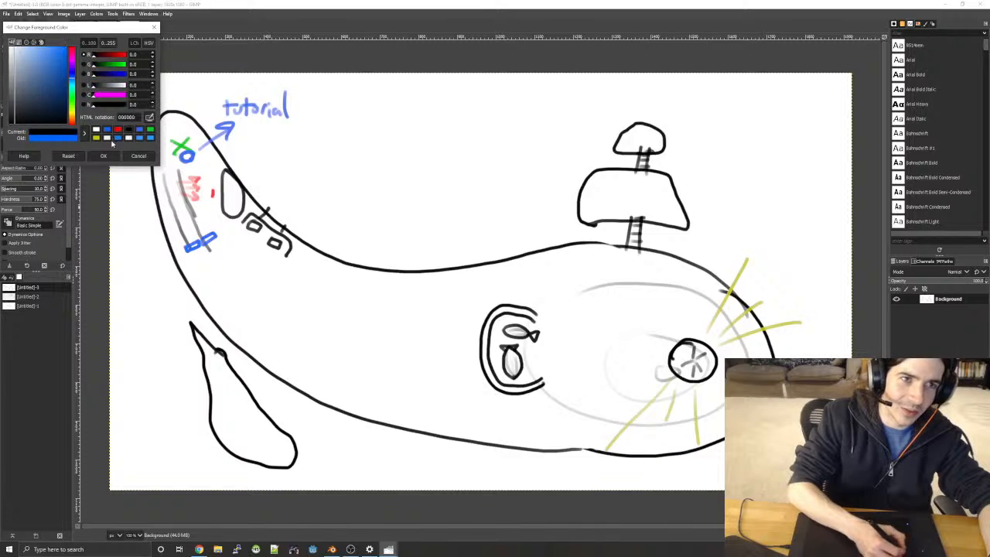
left_click(103, 155)
mouse_move(188, 256)
left_mouse_down()
mouse_move(215, 279)
mouse_move(229, 266)
mouse_move(248, 287)
left_mouse_up()
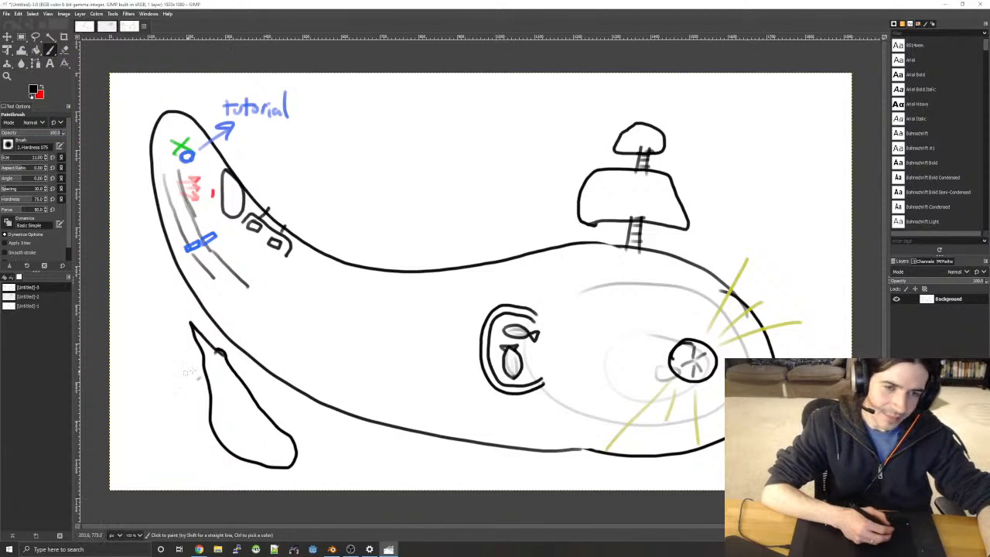
key("ctrl+z")
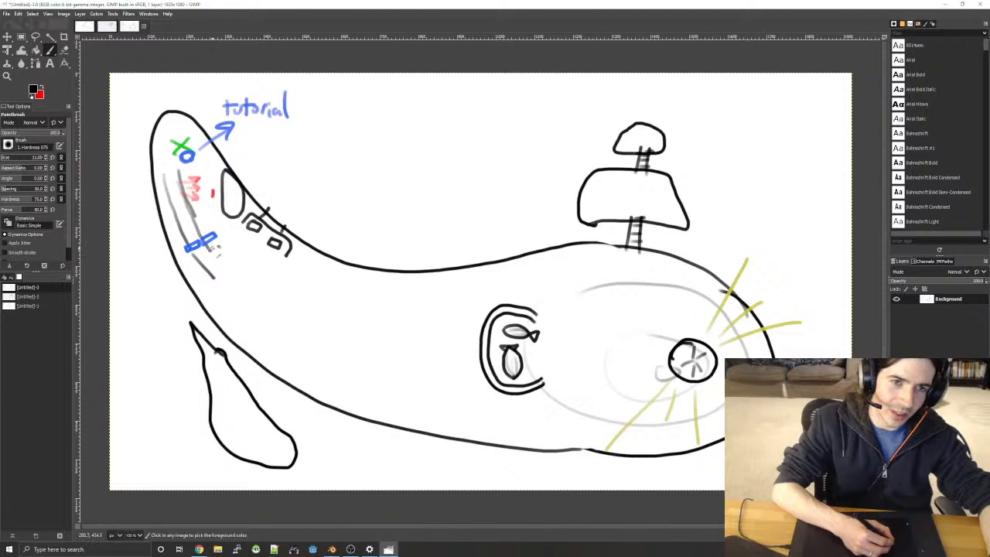
left_click_drag(223, 262, 317, 265)
left_click_drag(214, 276, 266, 341)
key("ctrl+z")
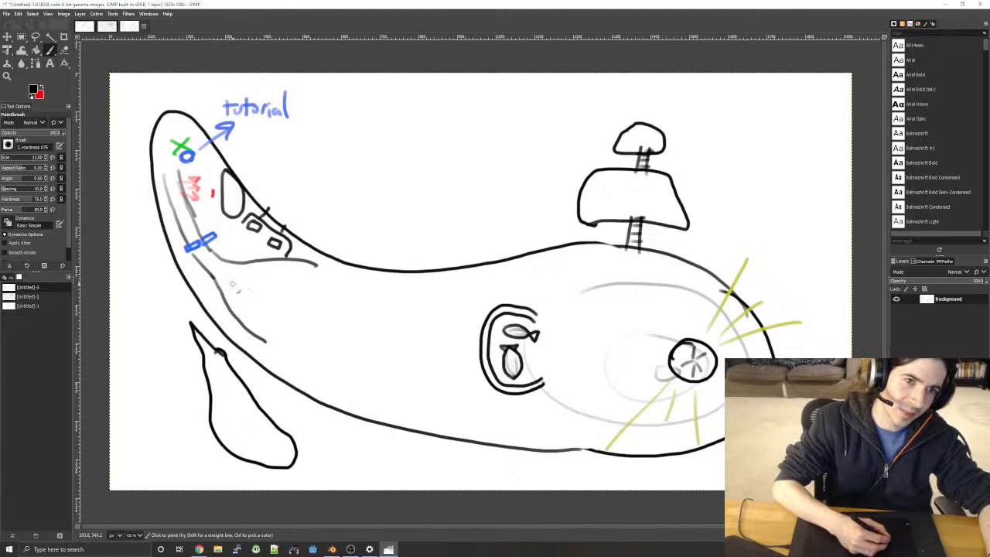
- Extend the black path lines beyond the blue gate and join them into a closed double-line loop around a teardrop-shaped centre
left_click_drag(232, 279, 273, 329)
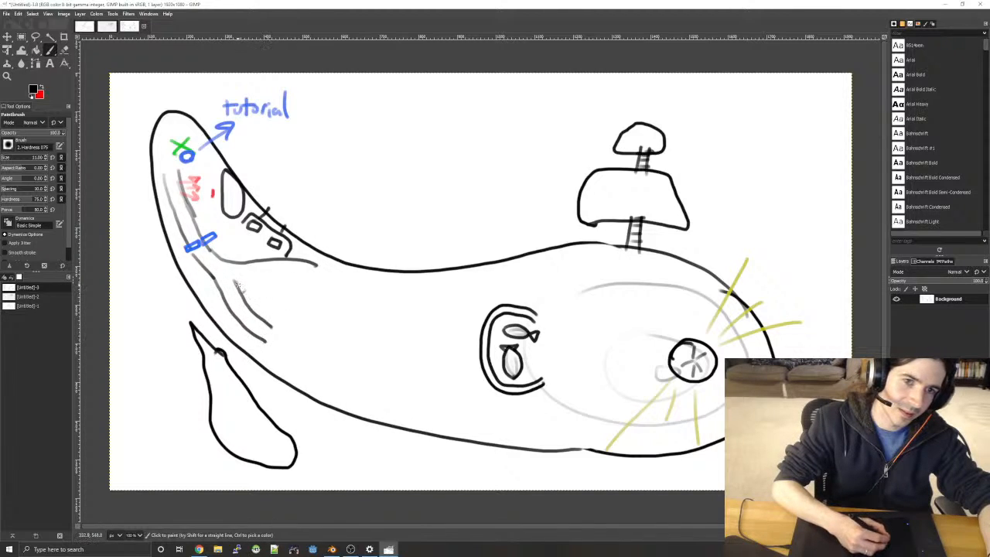
left_click_drag(236, 284, 312, 291)
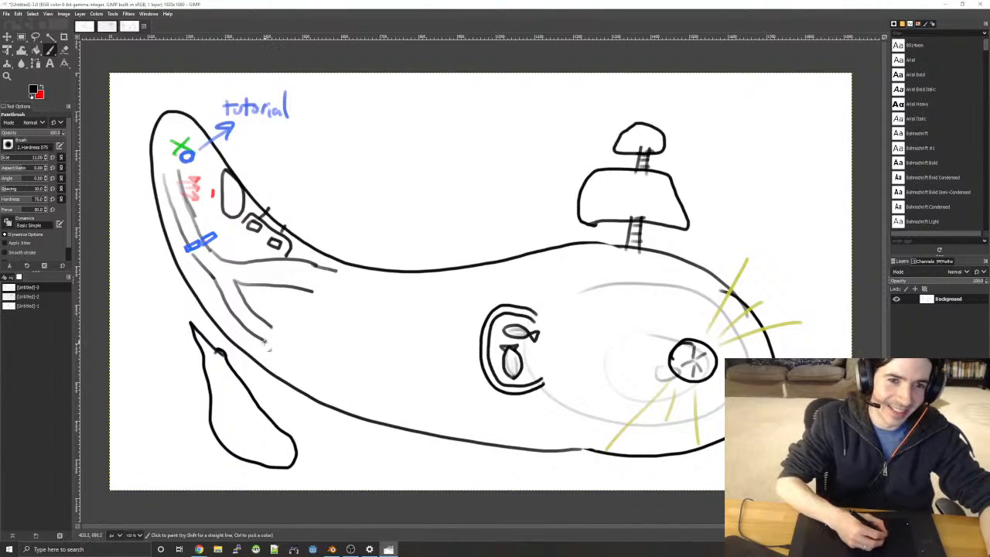
left_click_drag(267, 341, 287, 359)
left_click_drag(264, 323, 295, 346)
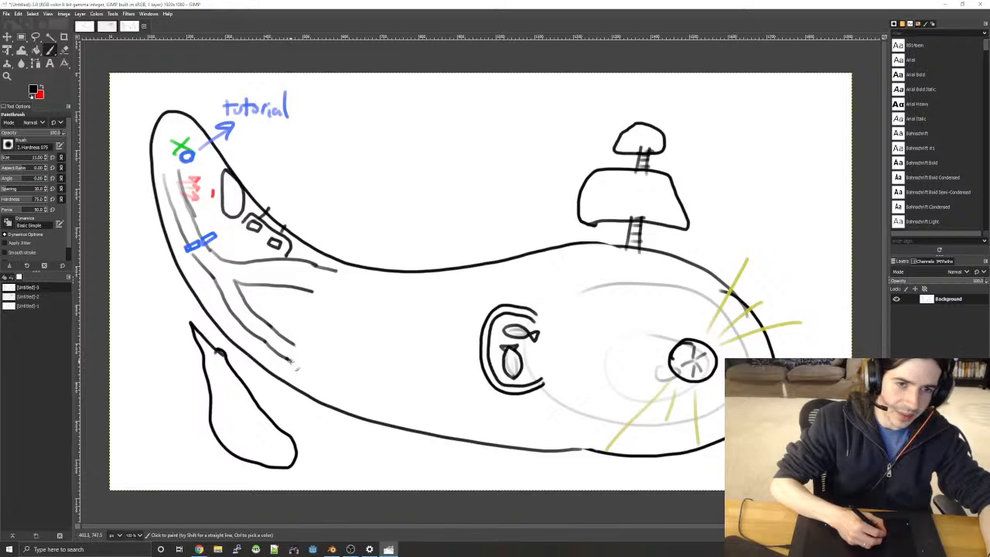
mouse_move(293, 362)
left_mouse_down()
mouse_move(348, 369)
mouse_move(369, 326)
mouse_move(353, 292)
mouse_move(324, 269)
mouse_move(340, 331)
mouse_move(319, 344)
mouse_move(277, 337)
left_mouse_up()
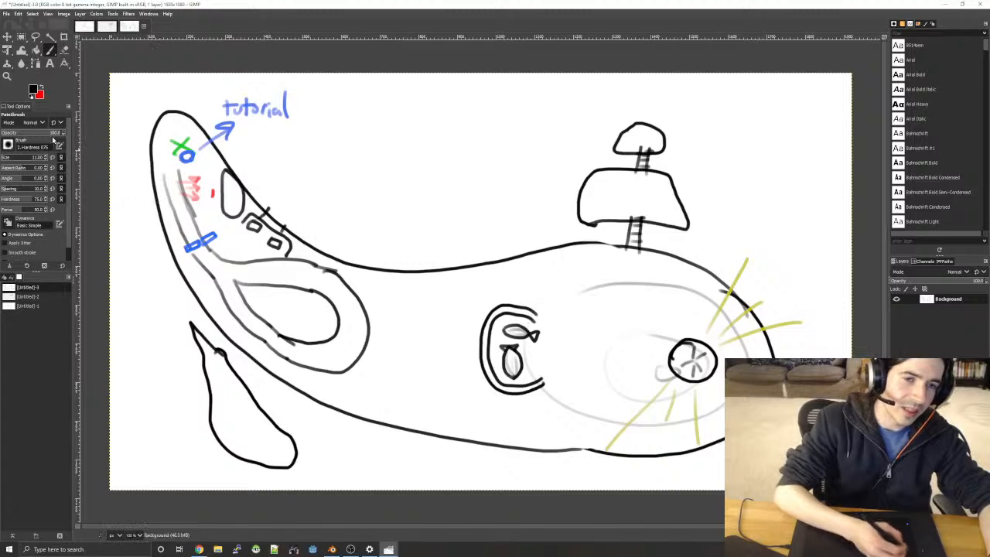
- Set the foreground colour to a light blue, keeping black as the background colour
left_click(43, 87)
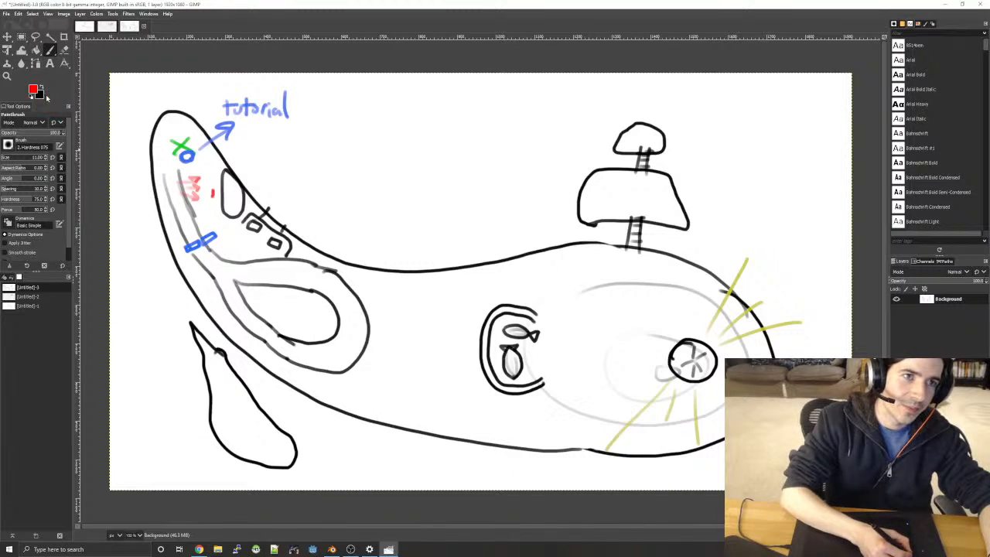
left_click(33, 92)
left_click_drag(71, 78, 74, 82)
left_click(113, 154)
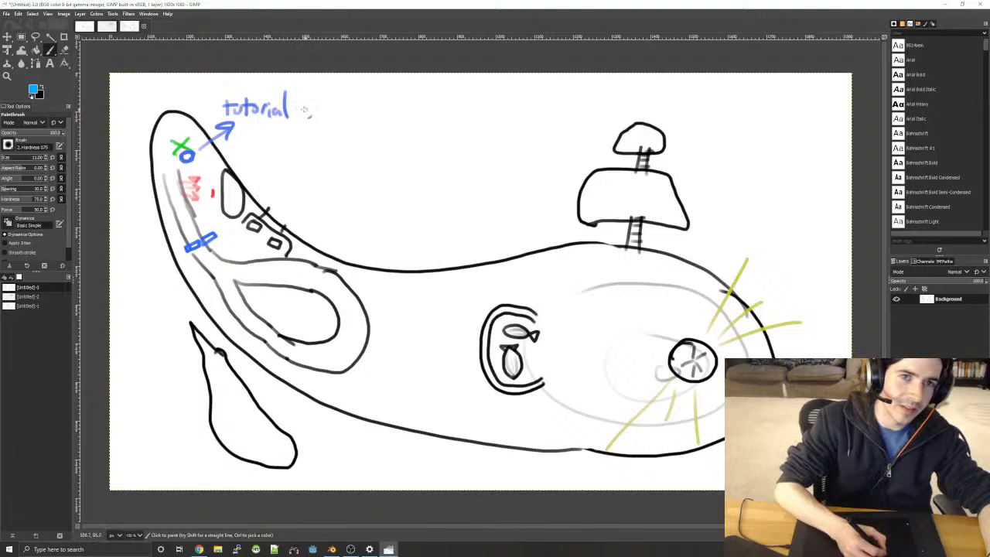
- Handwrite the light blue note "– Tab for controls" beside the tutorial label
left_click_drag(301, 108, 315, 109)
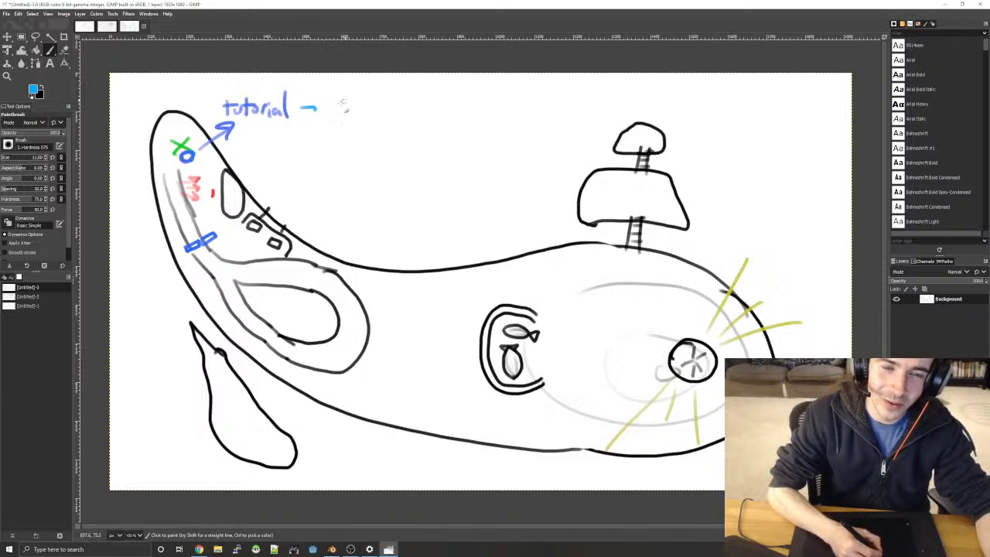
mouse_move(346, 89)
left_mouse_down()
mouse_move(346, 118)
mouse_move(361, 87)
mouse_move(364, 117)
left_mouse_up()
left_click_drag(370, 87, 372, 116)
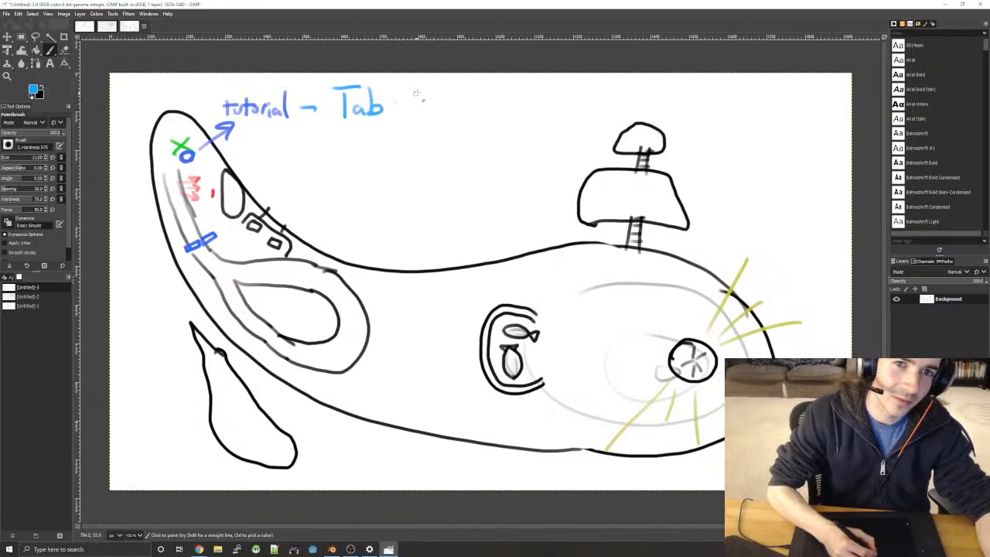
mouse_move(422, 91)
left_mouse_down()
mouse_move(411, 116)
mouse_move(423, 102)
left_mouse_up()
left_click_drag(430, 101, 478, 104)
left_click_drag(488, 96, 509, 105)
left_click_drag(504, 92, 523, 96)
left_click_drag(527, 96, 527, 97)
left_click_drag(534, 82, 534, 102)
- Handwrite a second light blue note, "– shift to "hold"", beneath the note about controls
left_click_drag(299, 145, 341, 154)
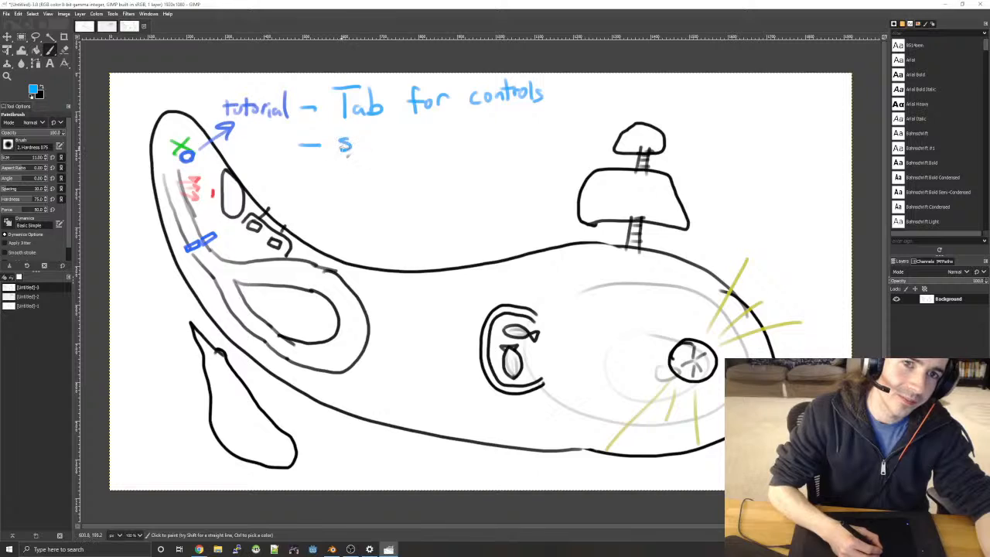
left_click_drag(358, 120, 375, 147)
left_click_drag(375, 139, 390, 136)
mouse_move(399, 124)
left_mouse_down()
mouse_move(401, 146)
mouse_move(404, 133)
mouse_move(434, 141)
left_mouse_up()
left_click_drag(426, 129, 446, 130)
left_click_drag(474, 112, 487, 140)
left_click_drag(487, 133, 526, 136)
mouse_move(534, 113)
left_mouse_down()
mouse_move(534, 138)
mouse_move(542, 122)
left_mouse_up()
left_click_drag(547, 113, 547, 121)
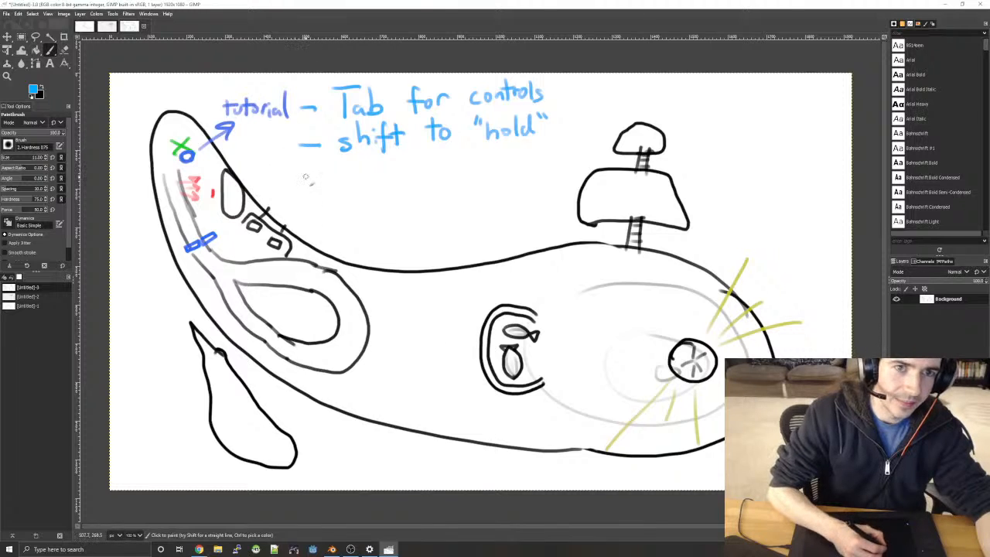
left_click_drag(315, 176, 320, 177)
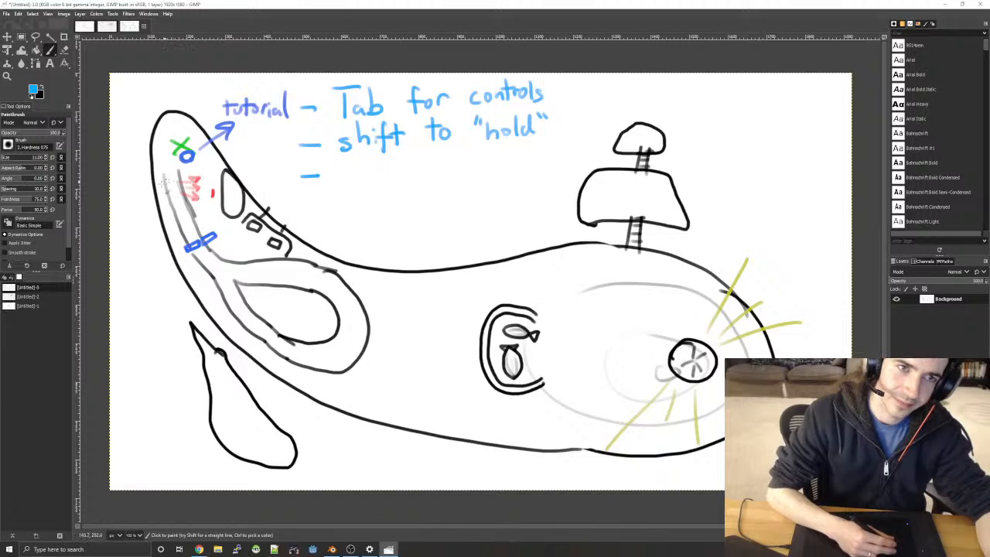
key("ctrl+z")
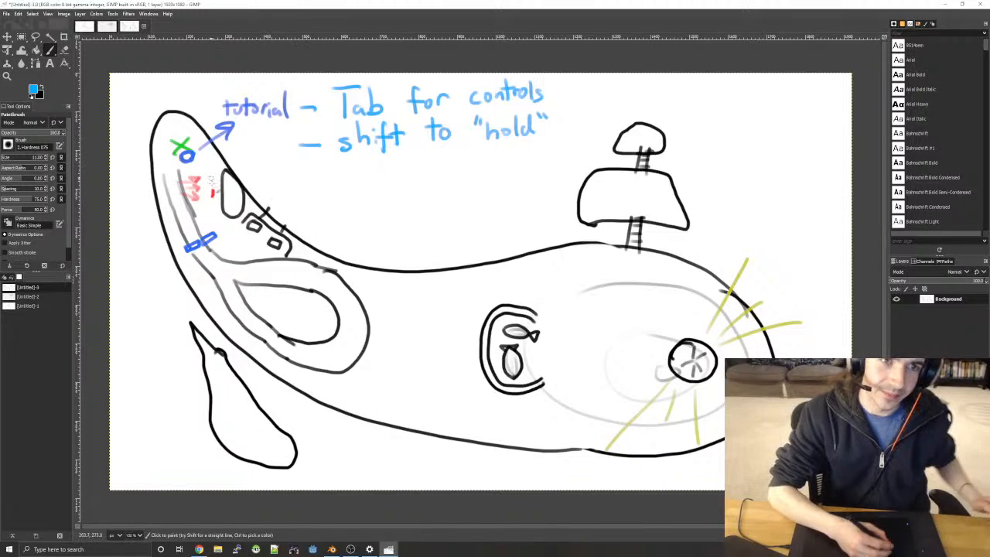
mouse_move(218, 183)
left_mouse_down()
mouse_move(211, 206)
mouse_move(226, 189)
left_mouse_up()
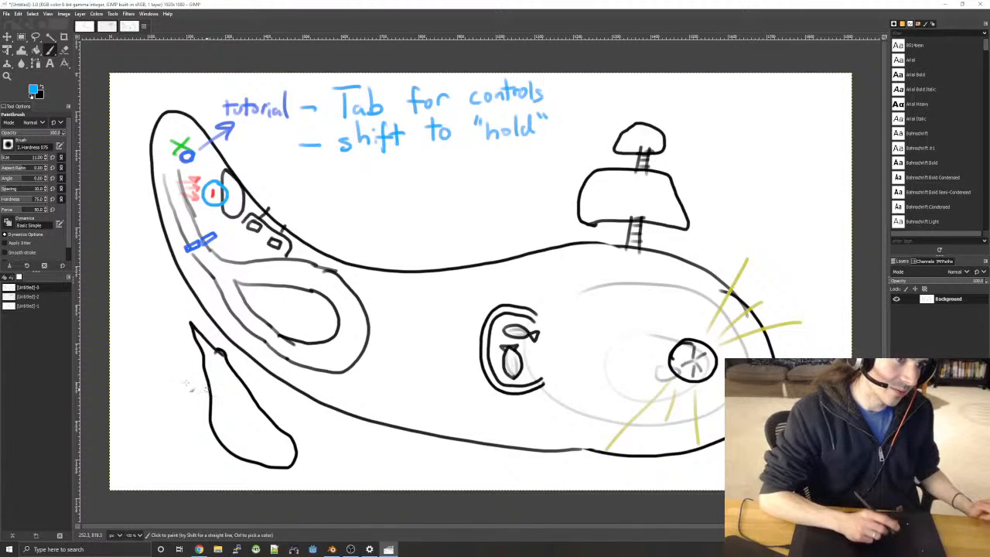
key("ctrl+z")
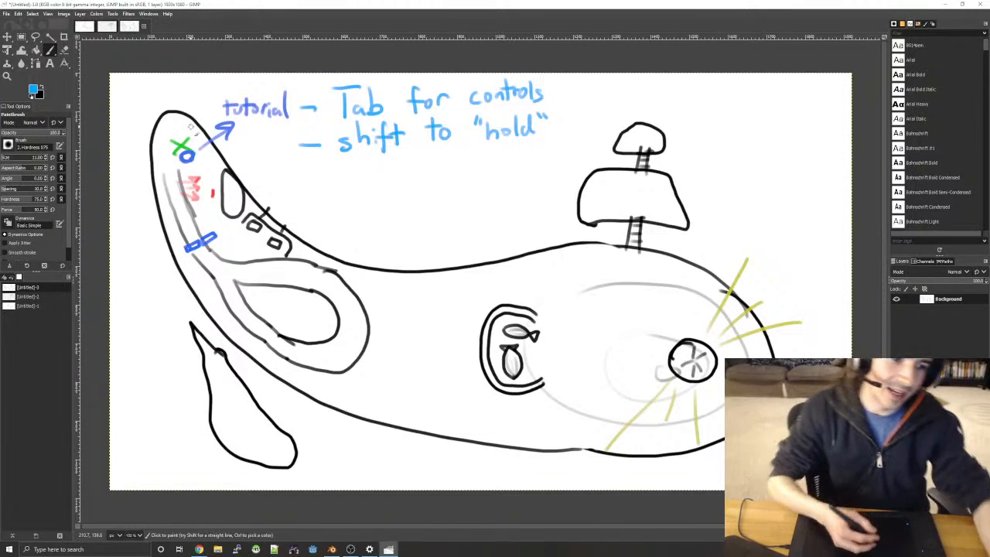
- Set the foreground colour to black and paint a line along the body's upper edge with three posts and a small shape beside the path loop
key("x")
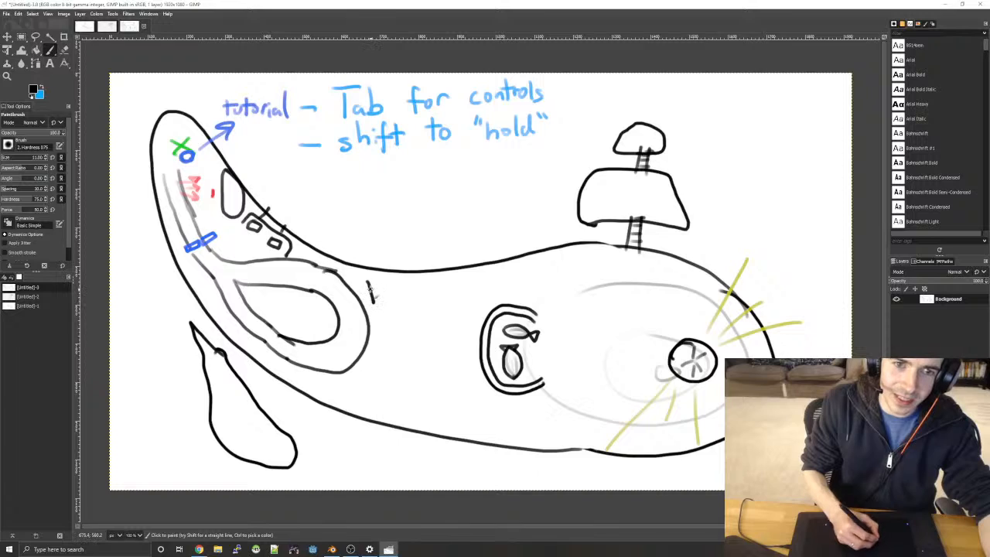
mouse_move(370, 283)
left_mouse_down()
mouse_move(371, 304)
mouse_move(375, 291)
left_mouse_up()
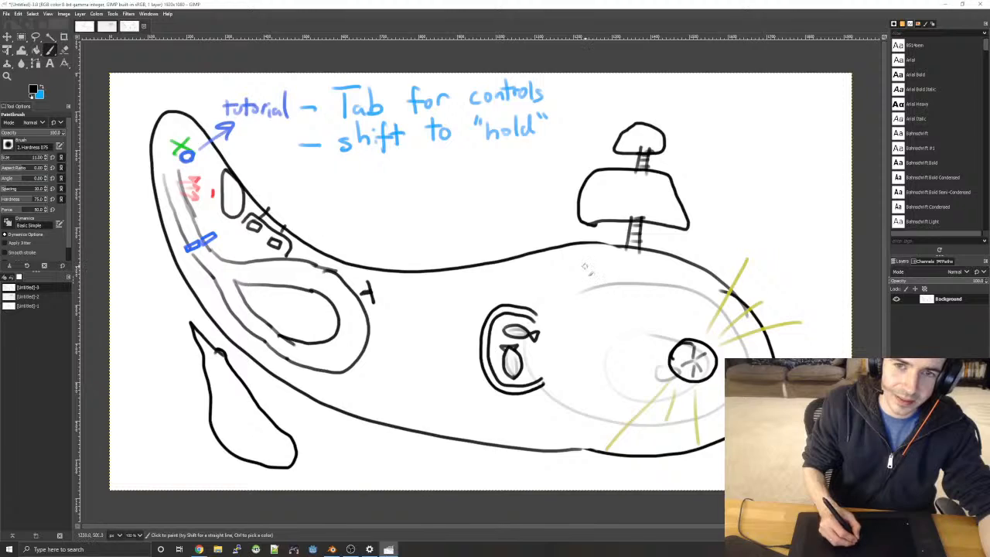
mouse_move(578, 257)
left_mouse_down()
mouse_move(578, 276)
mouse_move(578, 267)
mouse_move(559, 271)
left_mouse_up()
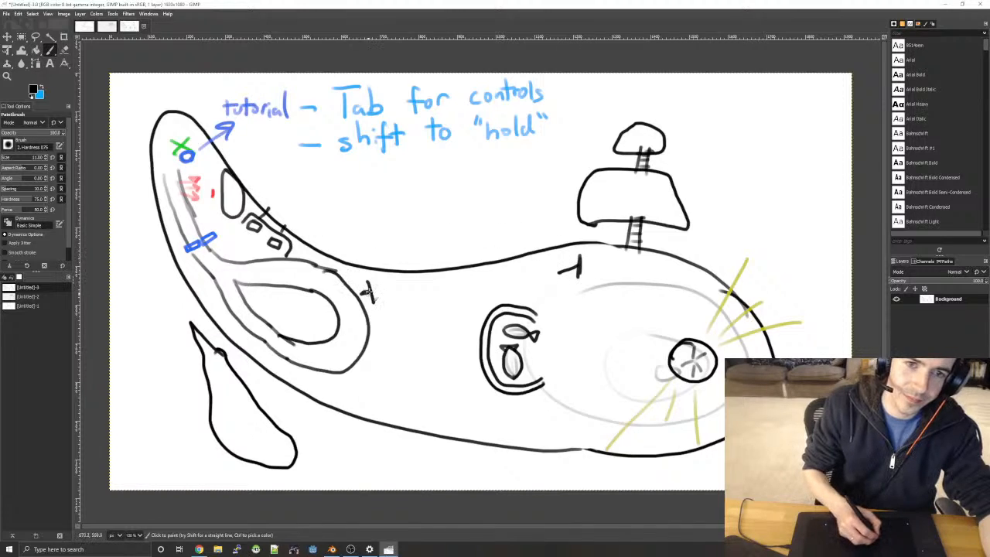
left_click_drag(376, 294, 599, 260)
mouse_move(481, 267)
left_mouse_down()
mouse_move(488, 285)
mouse_move(475, 286)
left_mouse_up()
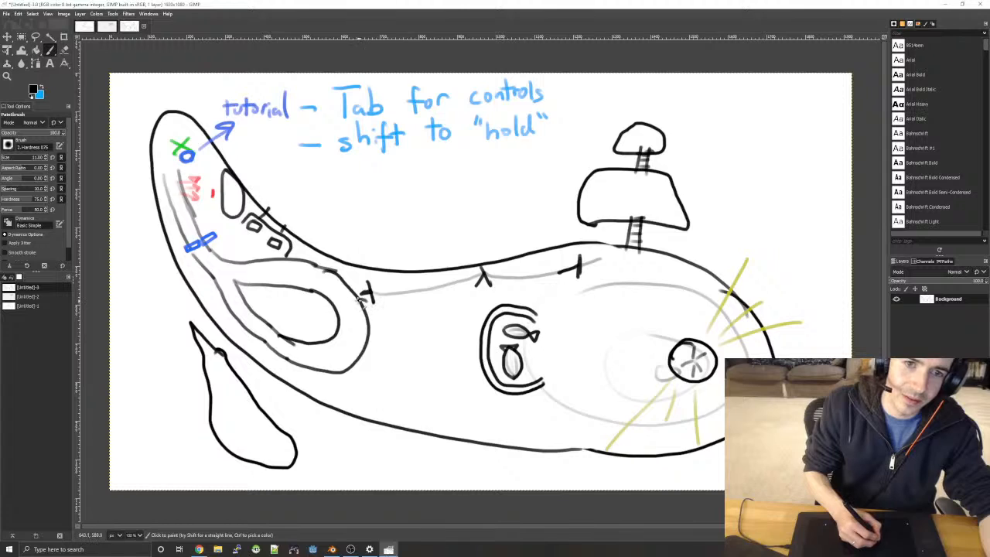
mouse_move(359, 302)
left_mouse_down()
mouse_move(359, 311)
mouse_move(371, 298)
left_mouse_up()
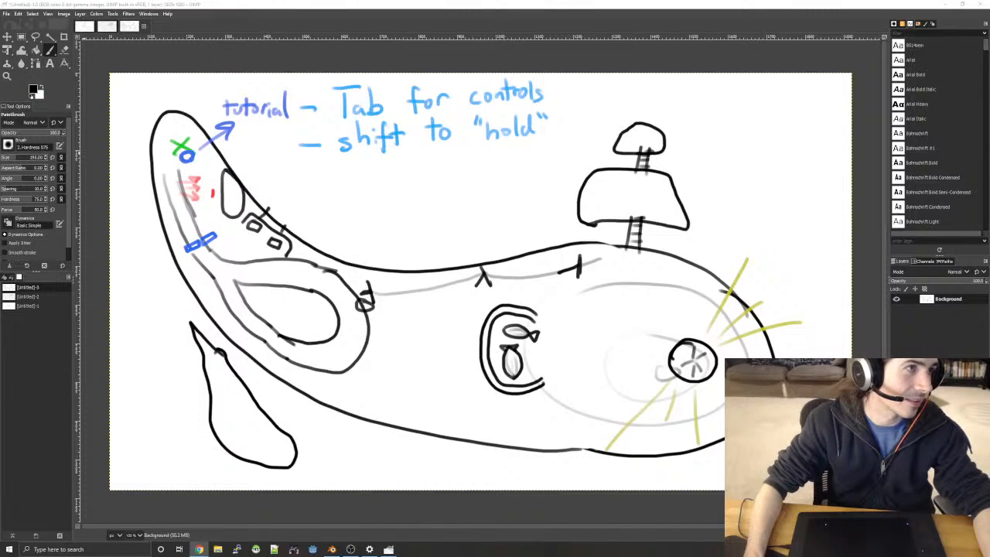
- Switch to Chrome and search Google Images for "myst"
left_click(199, 549)
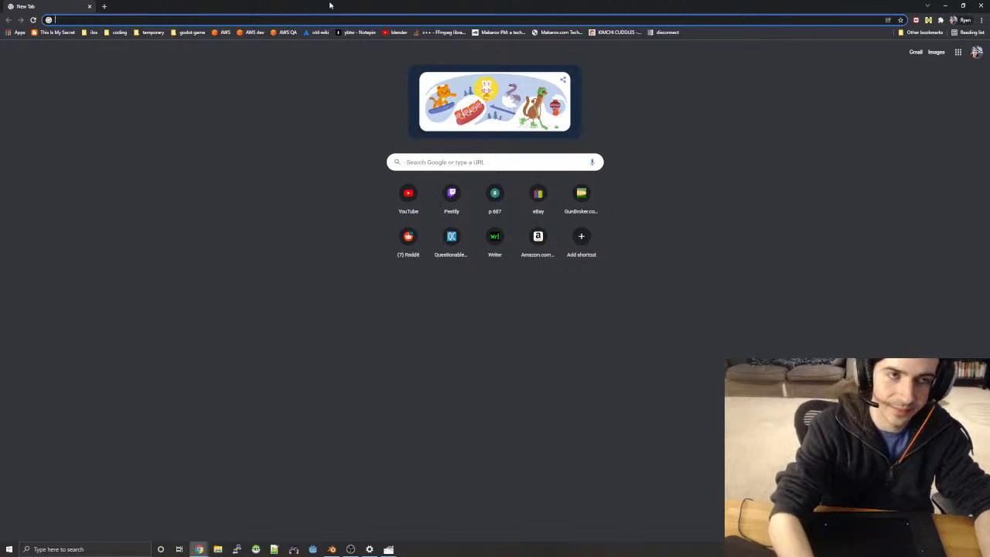
type("myst")
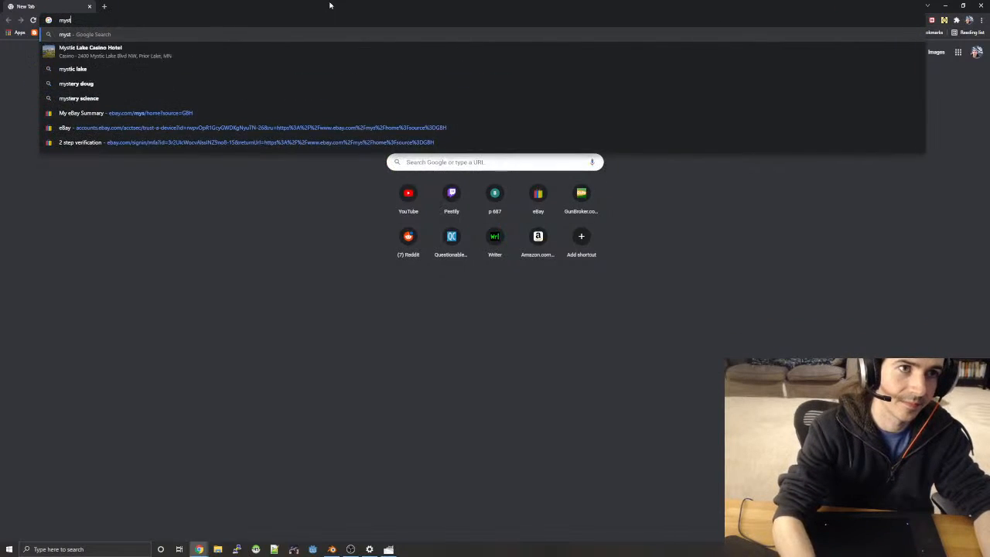
key("Return")
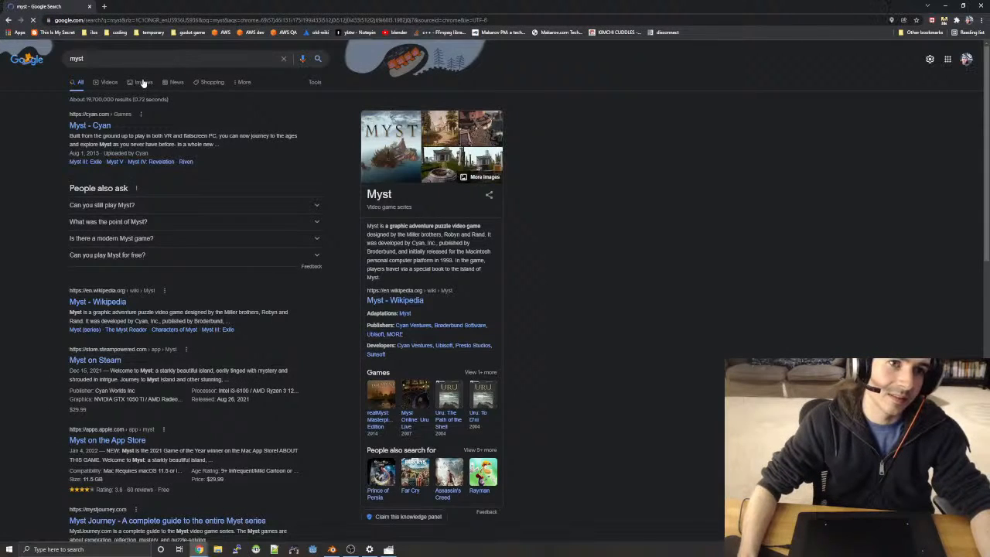
left_click(143, 83)
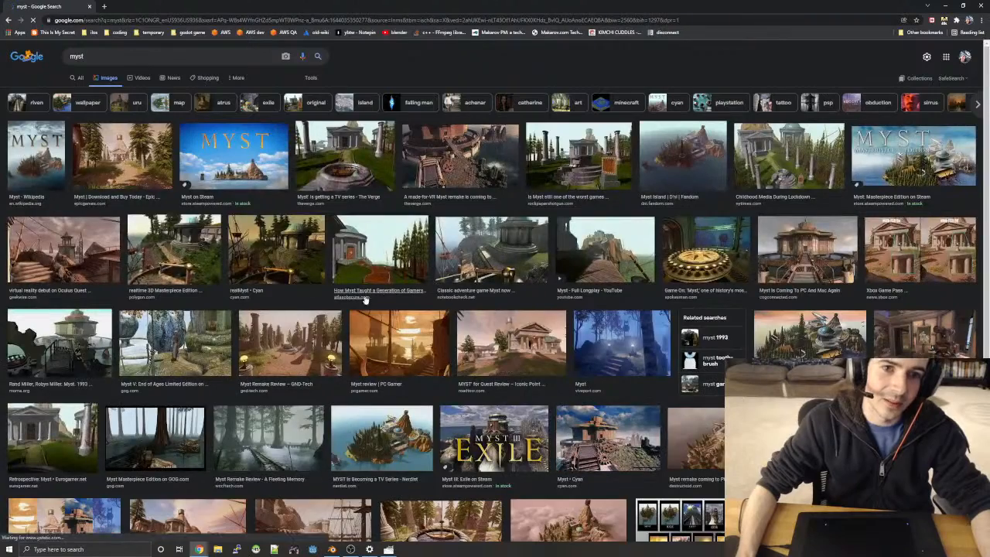
- Preview the realMyst, Myst for PC and Mac, and MoMA pictures among the image results
left_click(276, 249)
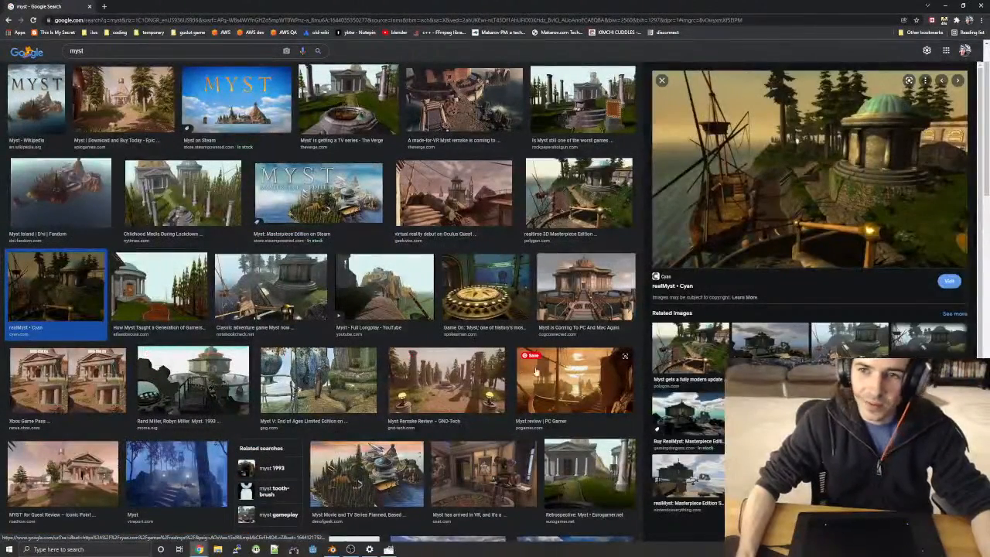
left_click(582, 288)
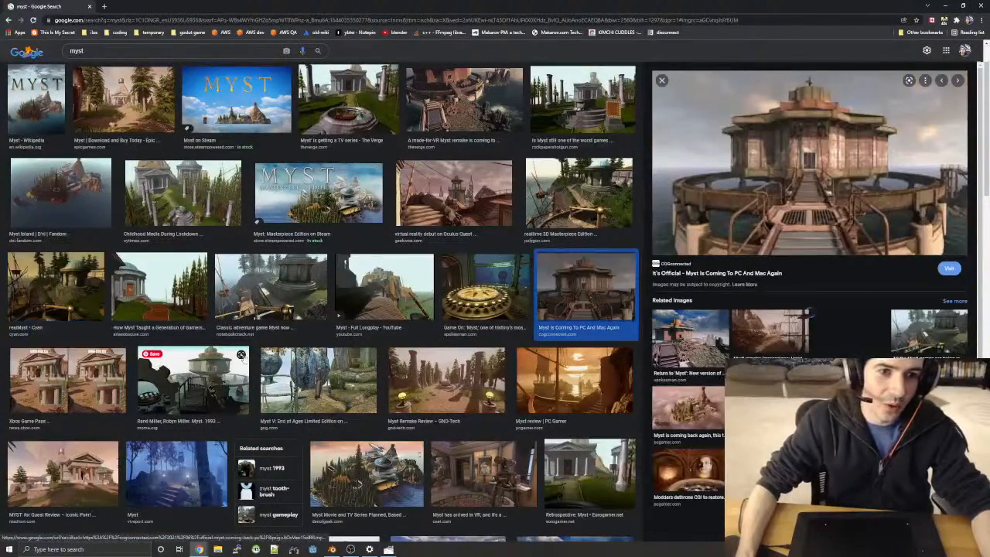
left_click(232, 363)
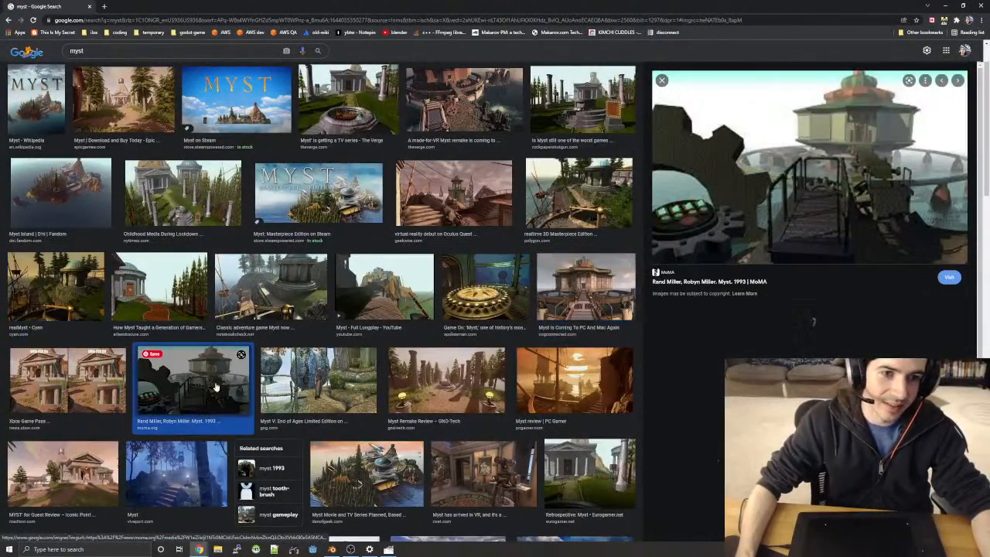
- Open the MoMA page for Myst, look through it, and enlarge the picture of the wooden dock
left_click(805, 240)
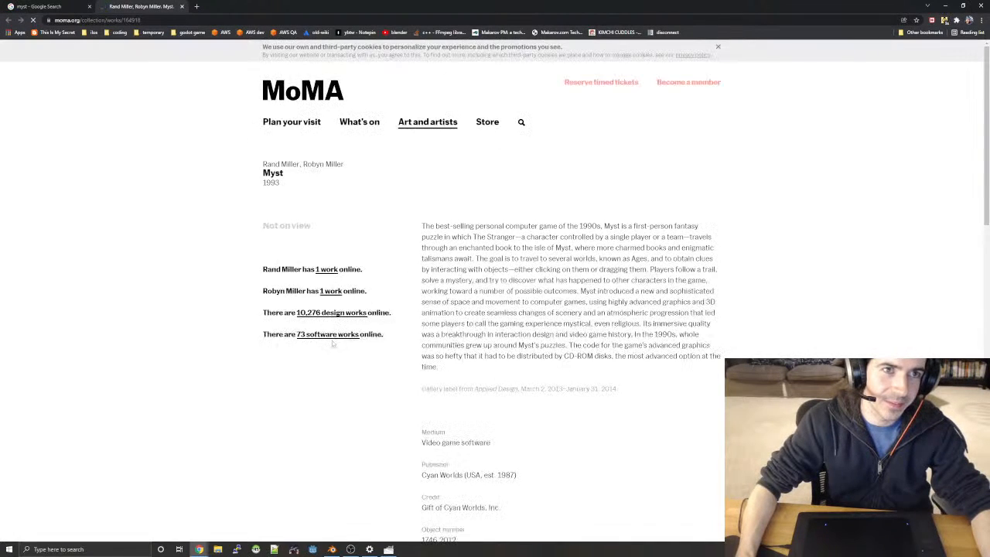
scroll(538, 289, "down", 3)
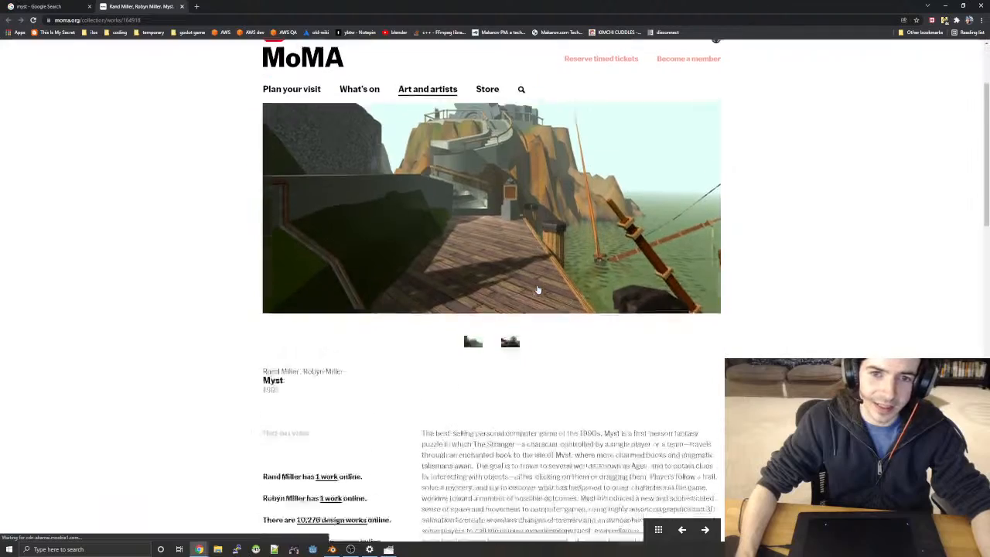
scroll(538, 289, "down", 20)
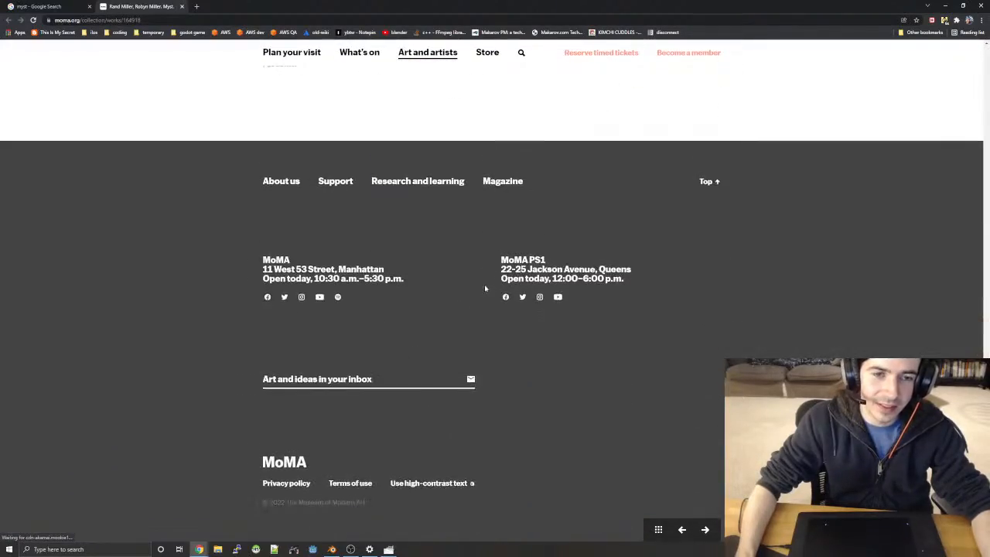
scroll(485, 289, "up", 20)
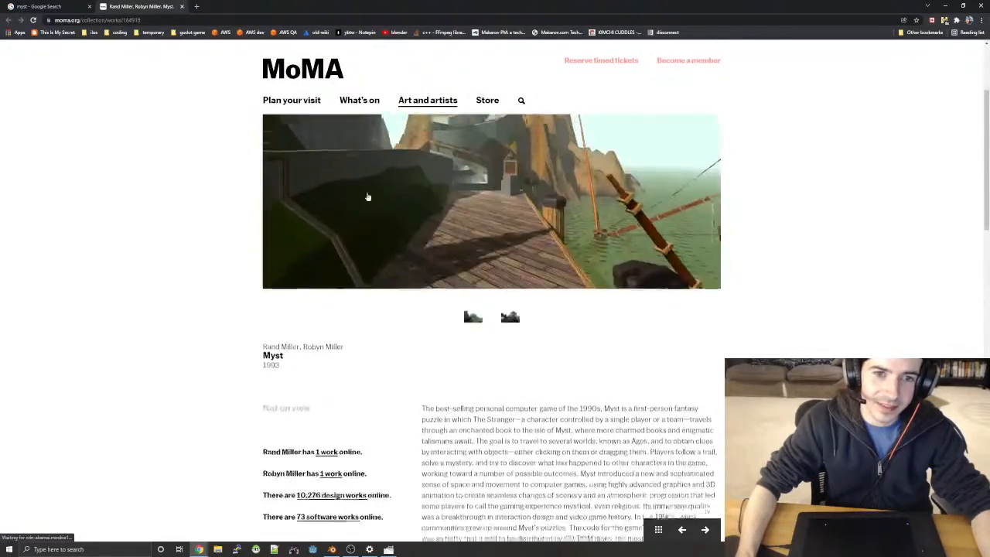
left_click(368, 198)
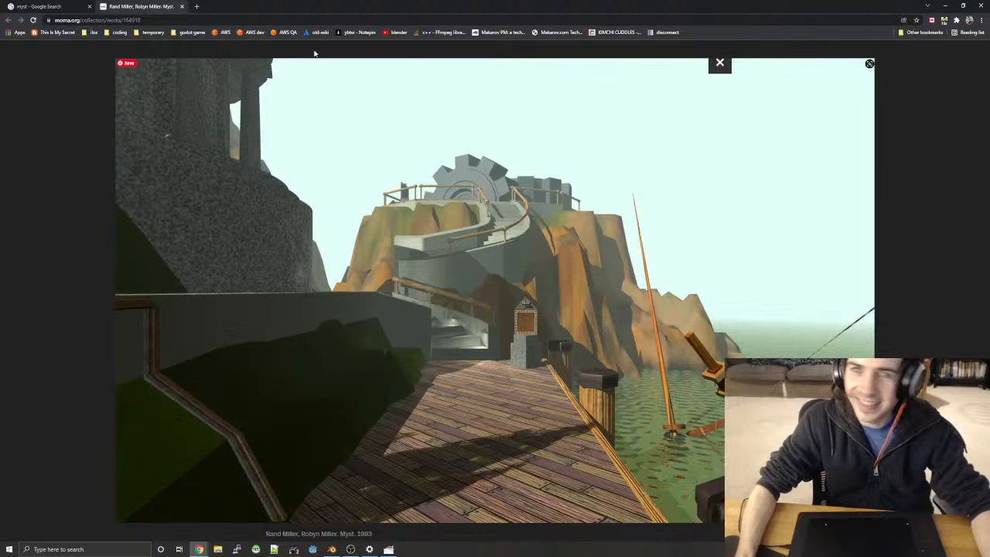
- Return to the image results, open the Spokesman-Review article on Myst, and view the second picture in its gallery
left_click(43, 6)
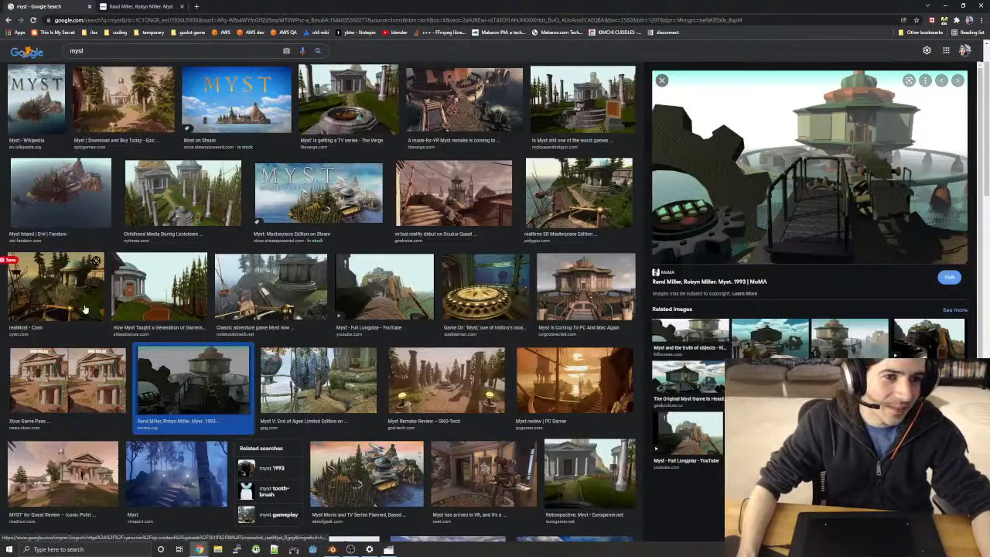
left_click(509, 288)
left_click(773, 259)
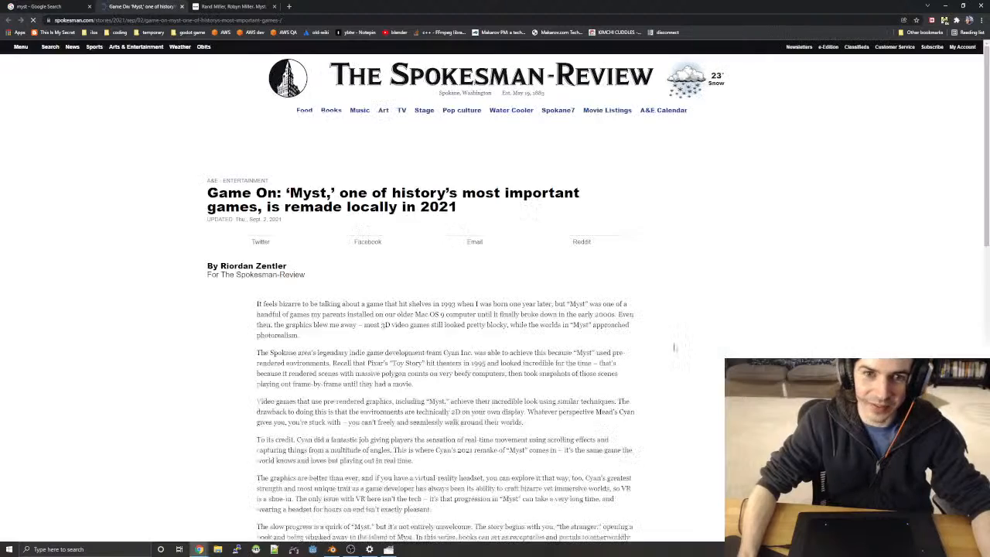
scroll(451, 336, "down", 1)
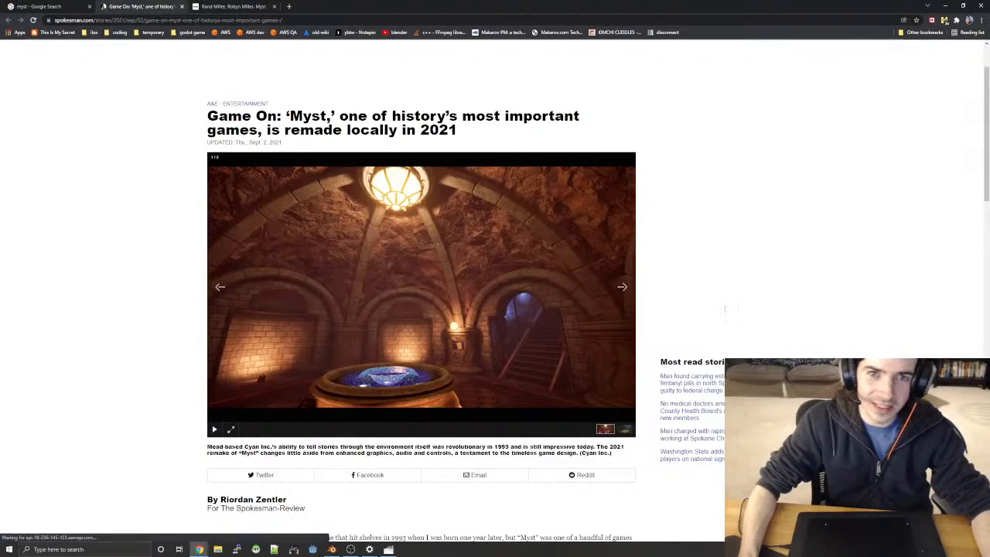
left_click(618, 275)
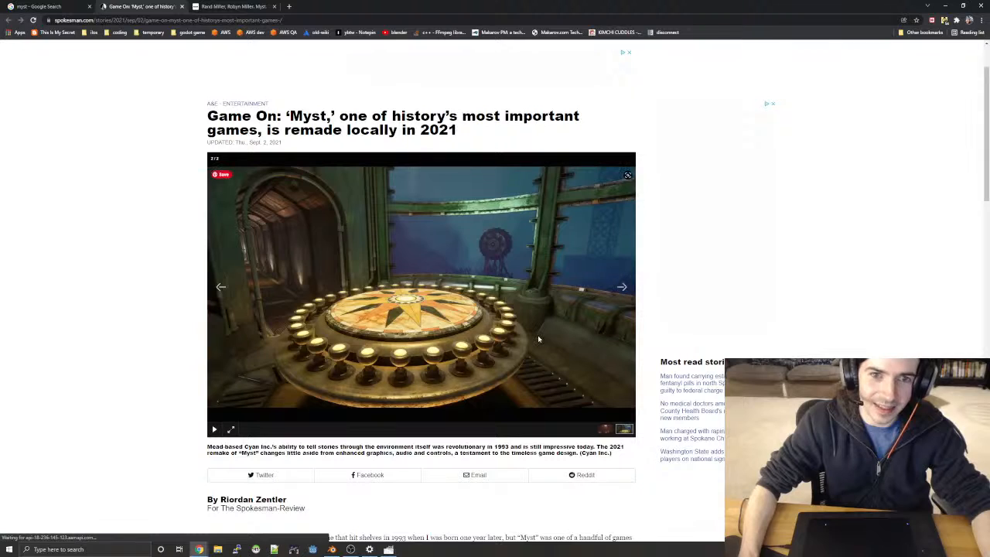
- Finish looking at the Myst article, return to GIMP, and create a new 1920x1080 image
scroll(538, 339, "down", 2)
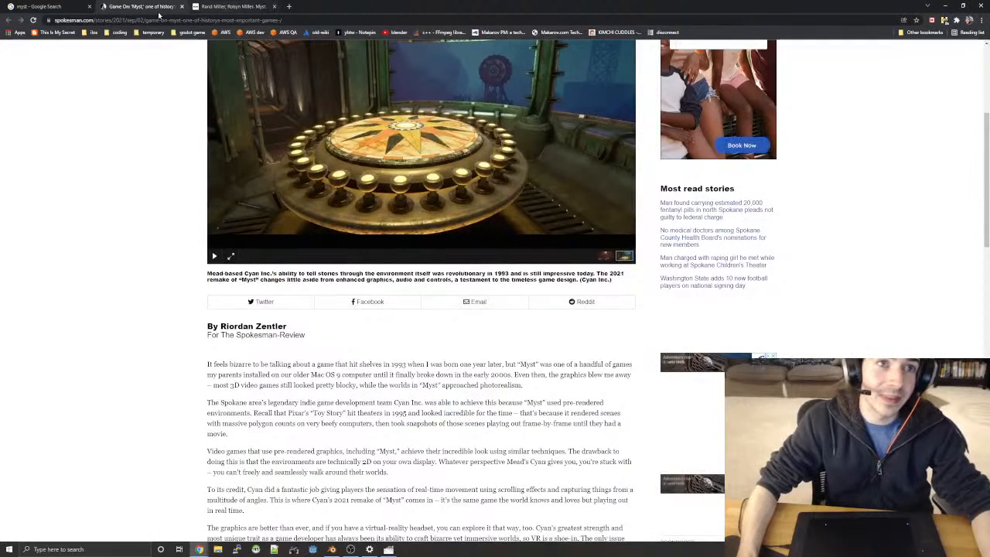
left_click(946, 5)
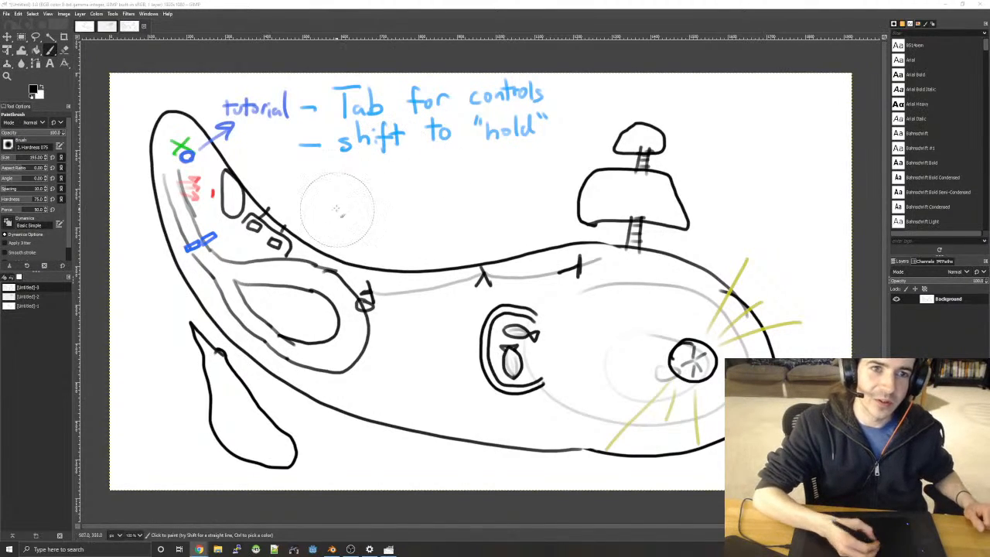
left_click(6, 14)
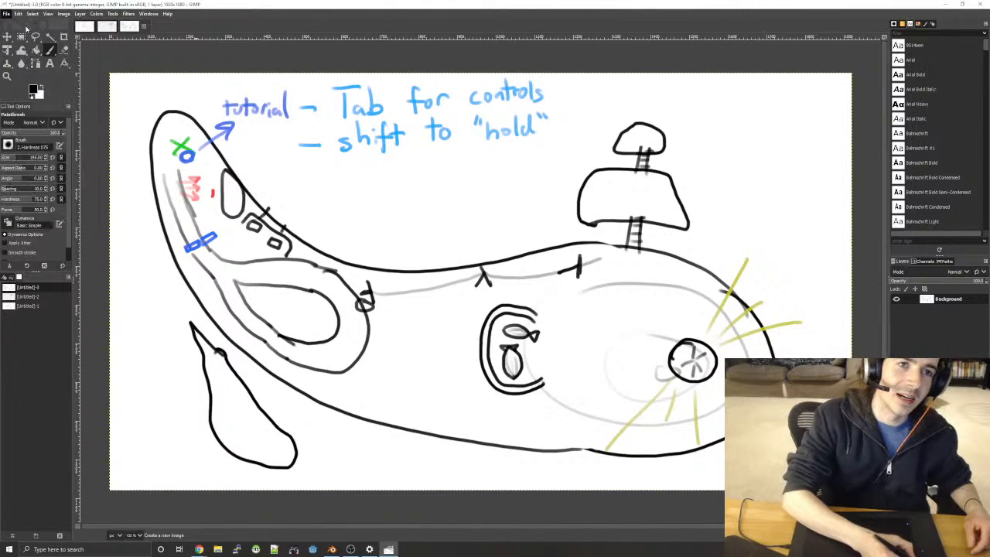
left_click(25, 28)
left_click(560, 251)
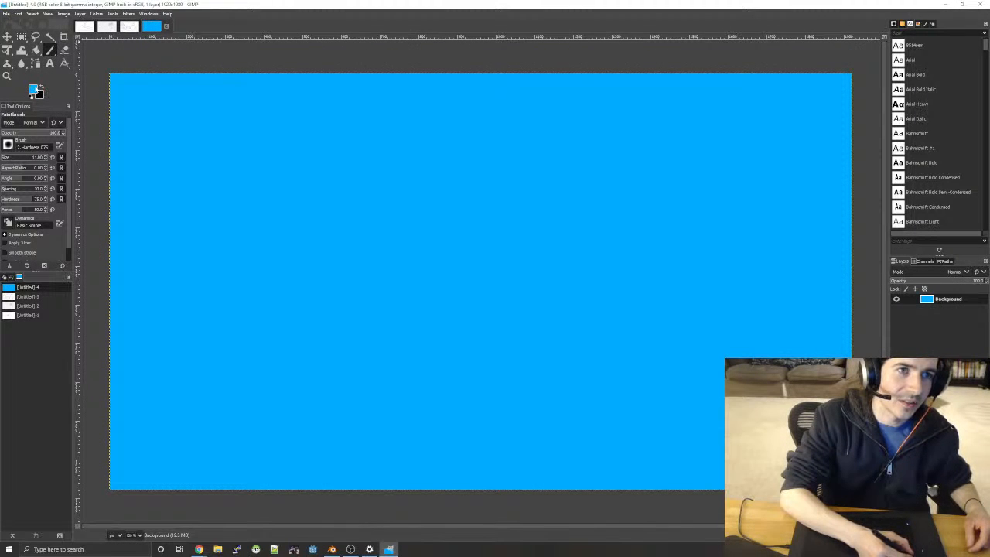
- Set the foreground color to near-white and bucket-fill the blue canvas with it
left_click(32, 90)
left_click(26, 69)
left_click(102, 155)
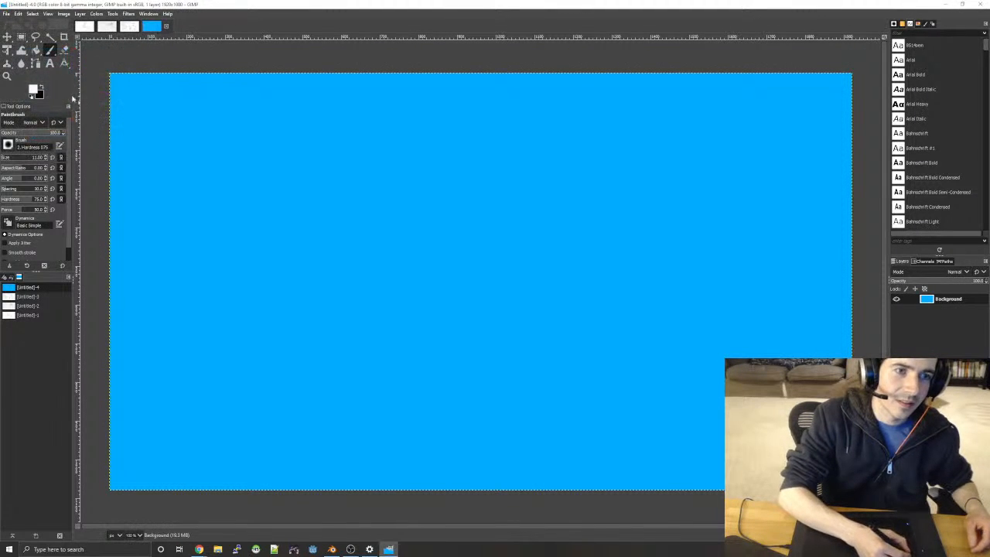
left_click(334, 183)
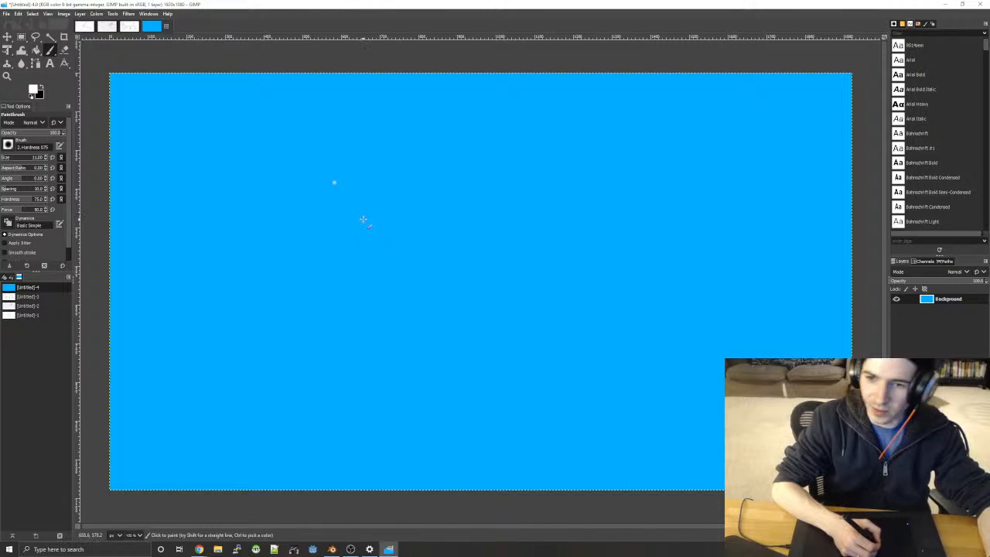
key("shift+b")
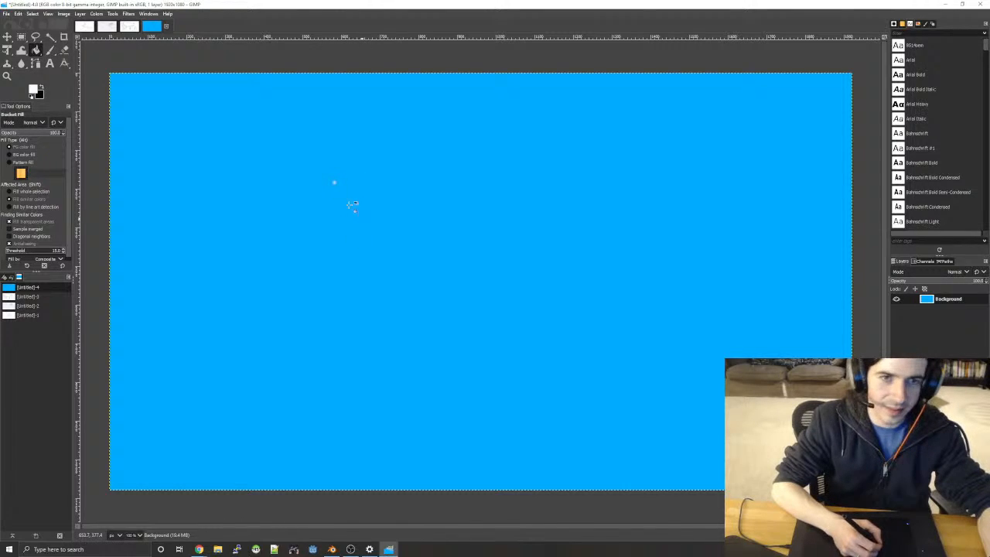
left_click(370, 250)
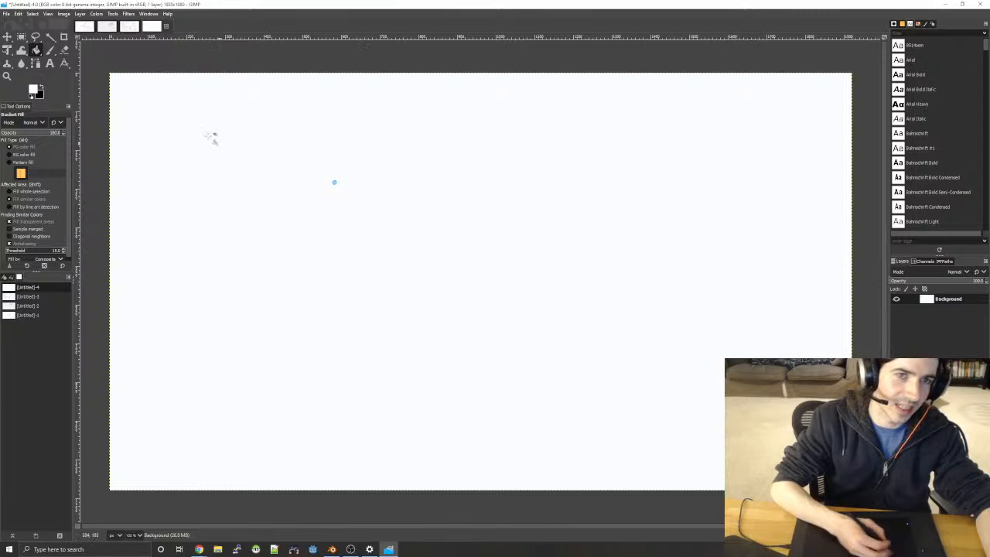
- Paint a black windmill outline with a triangular tower, a round hub, two side blades, an upper blade, and a smaller lower blade
left_click(43, 89)
key("s")
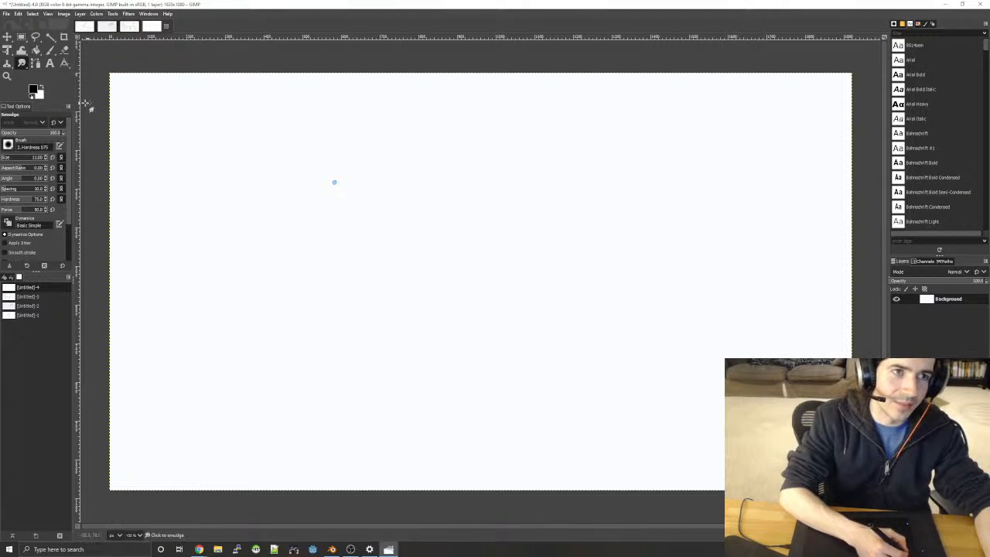
left_click(49, 49)
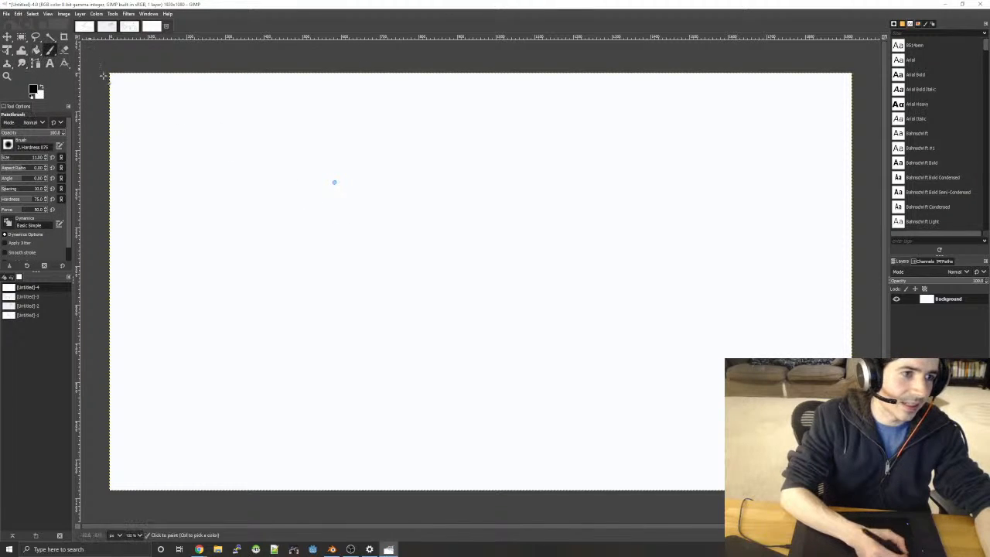
mouse_move(491, 190)
left_mouse_down()
mouse_move(410, 415)
mouse_move(657, 405)
mouse_move(532, 195)
left_mouse_up()
left_click_drag(525, 138, 509, 137)
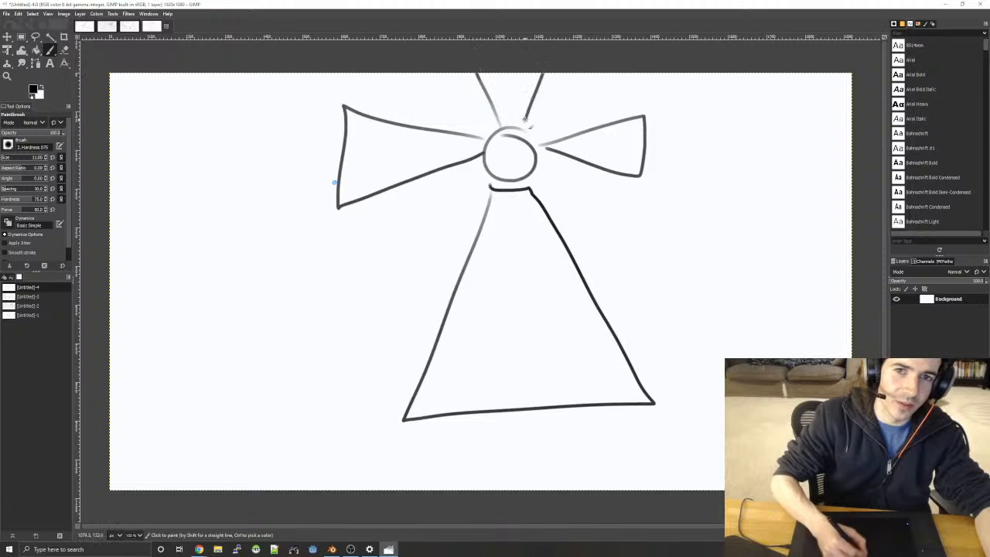
left_click_drag(561, 295, 509, 184)
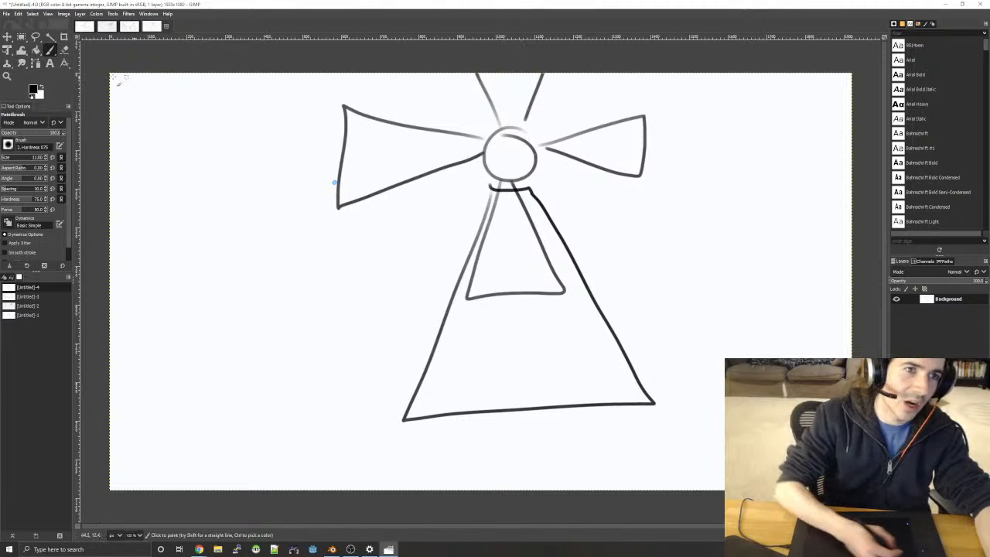
- Choose red, paint a small circle on the blade above the hub, and add black rotation arrows beside the two side blades
left_click(35, 89)
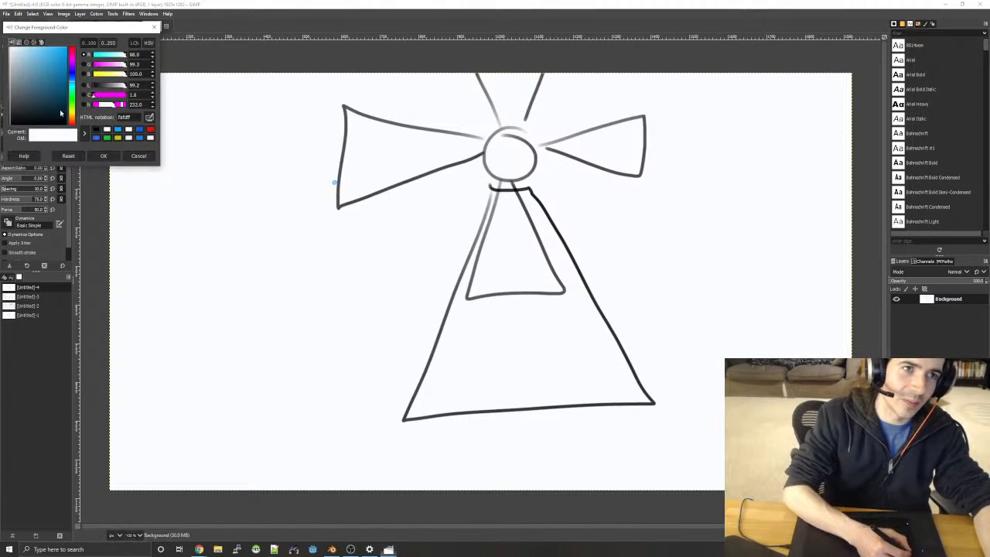
left_click(62, 61)
left_click(71, 48)
left_click(104, 156)
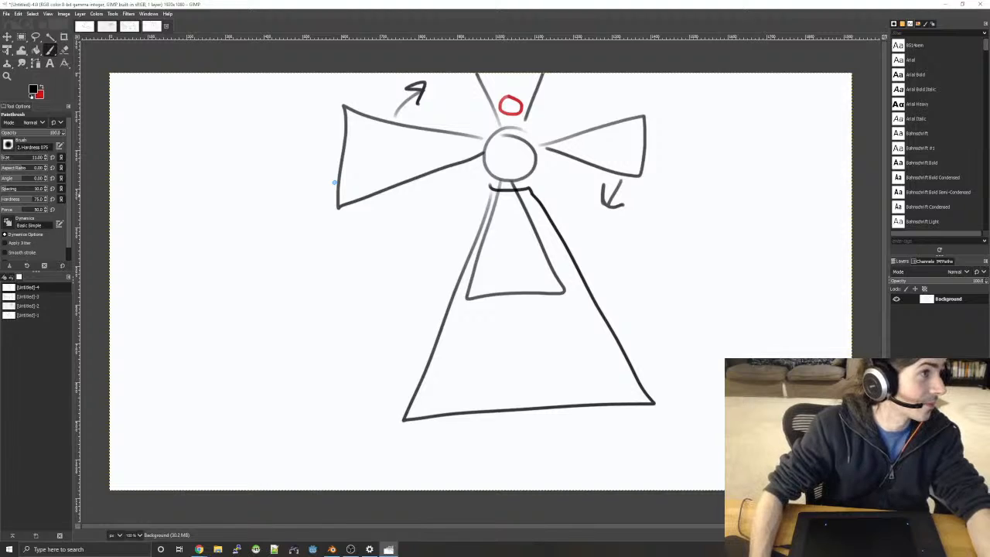
- Switch to Chrome and start entering a search in a new tab
left_click_drag(0, 224, 575, 114)
type("xel")
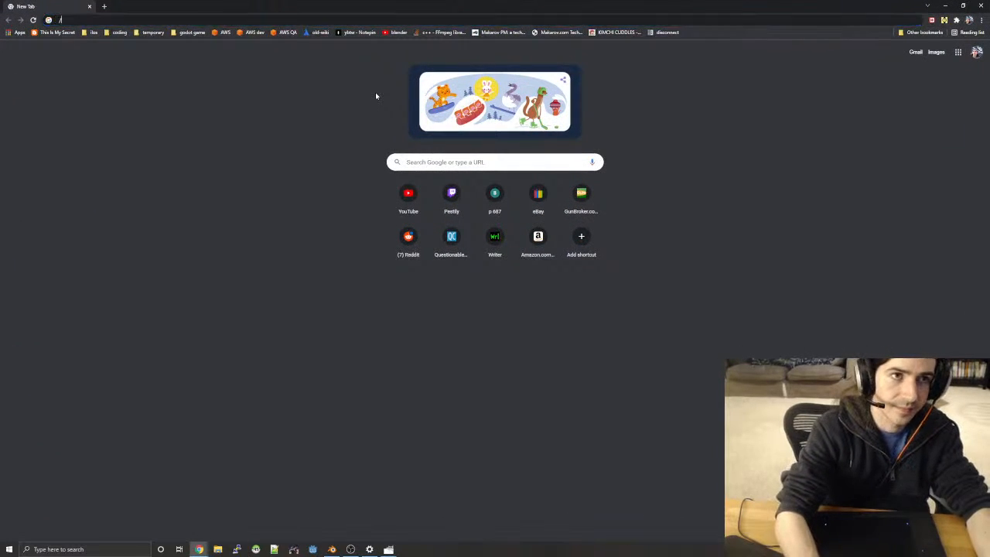
- Search the web for "zelda horseback archery"
key("BackSpace")
key("BackSpace")
key("BackSpace")
type("zelda horseback")
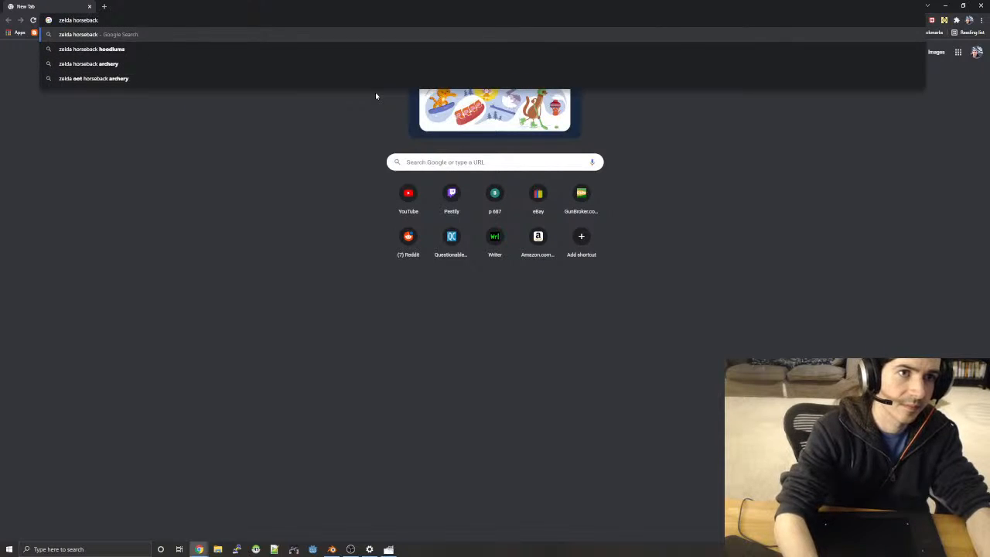
key("Down")
key("Down")
key("Return")
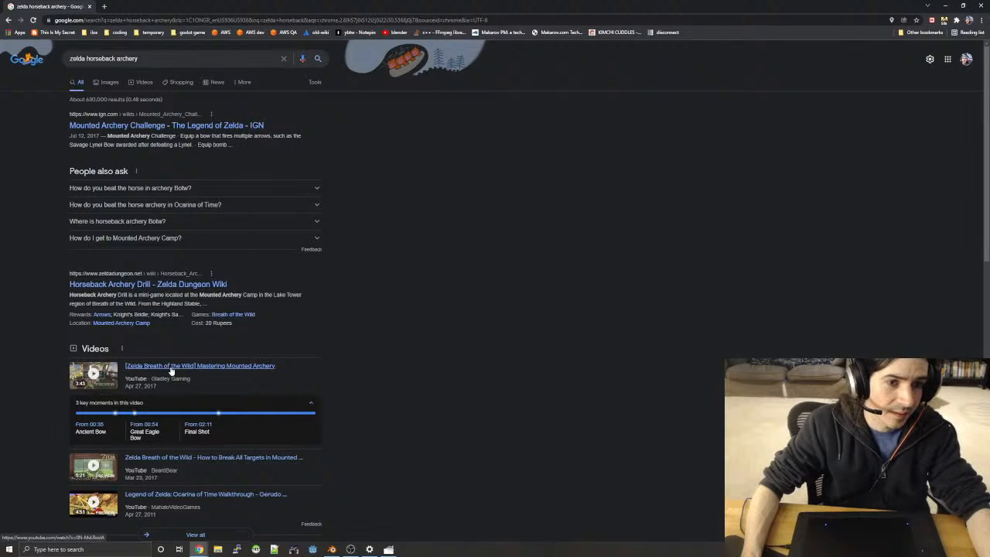
- Open the "Legend of Zelda: Ocarina of Time Walkthrough - Gerudo Horseback Archery" video from the results, mute it and reload the page
scroll(488, 388, "down", 1)
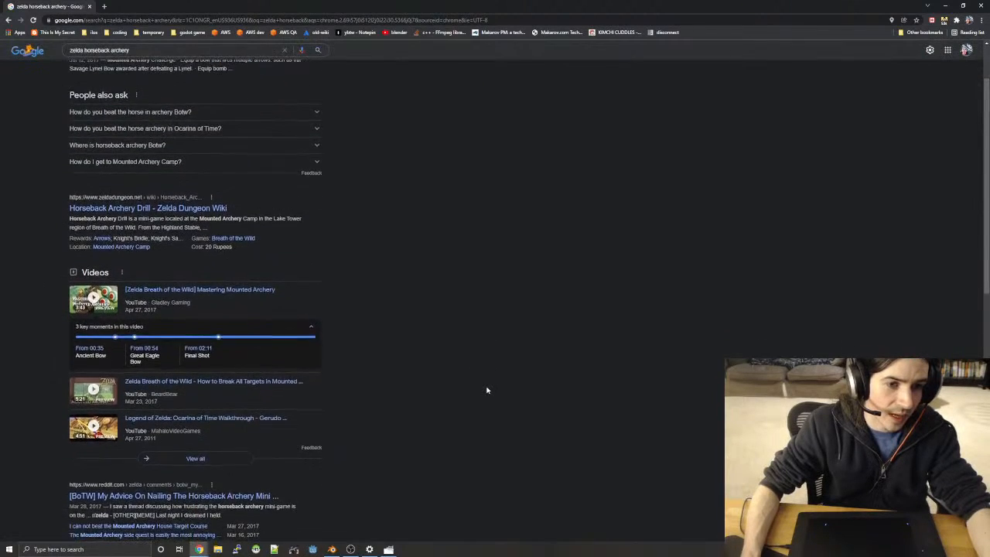
left_click(218, 418)
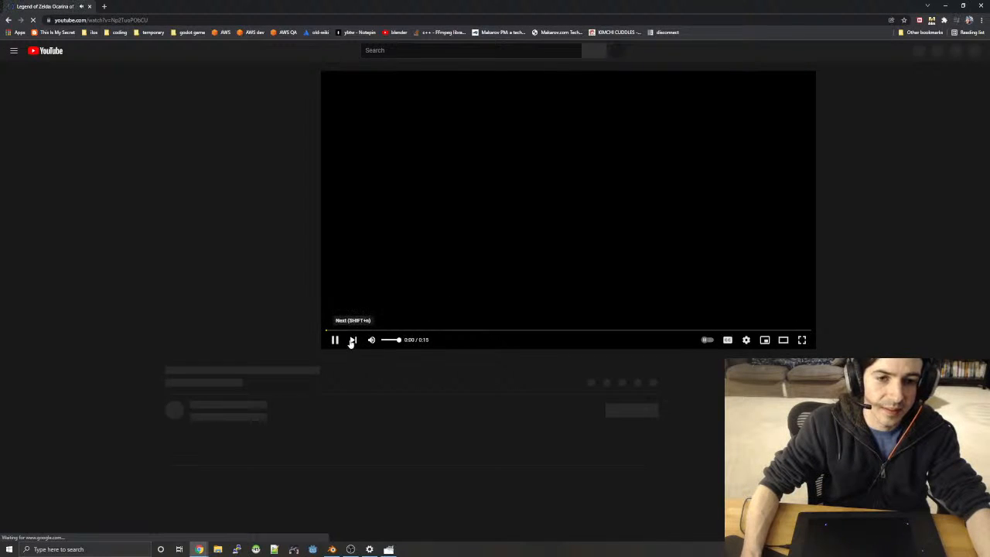
left_click(212, 340)
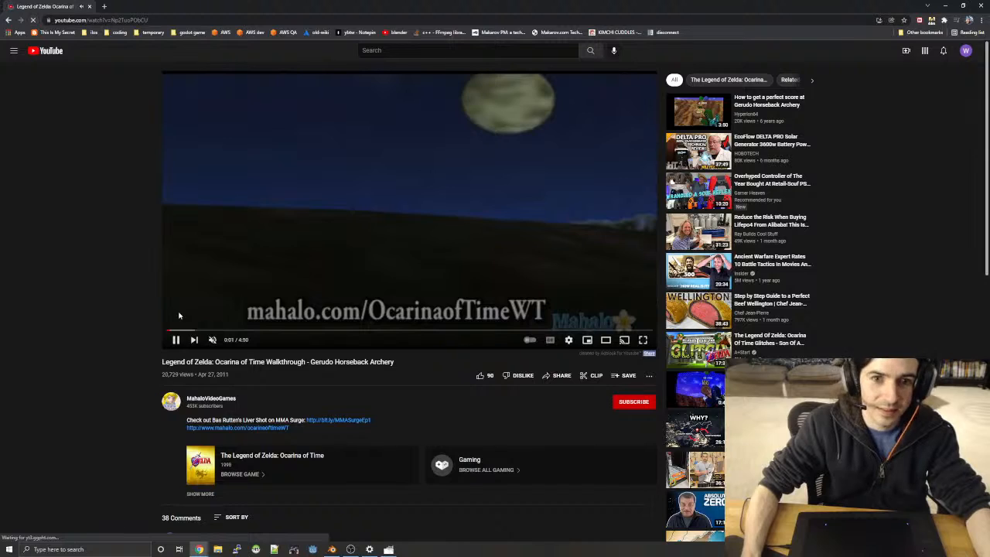
key("F5")
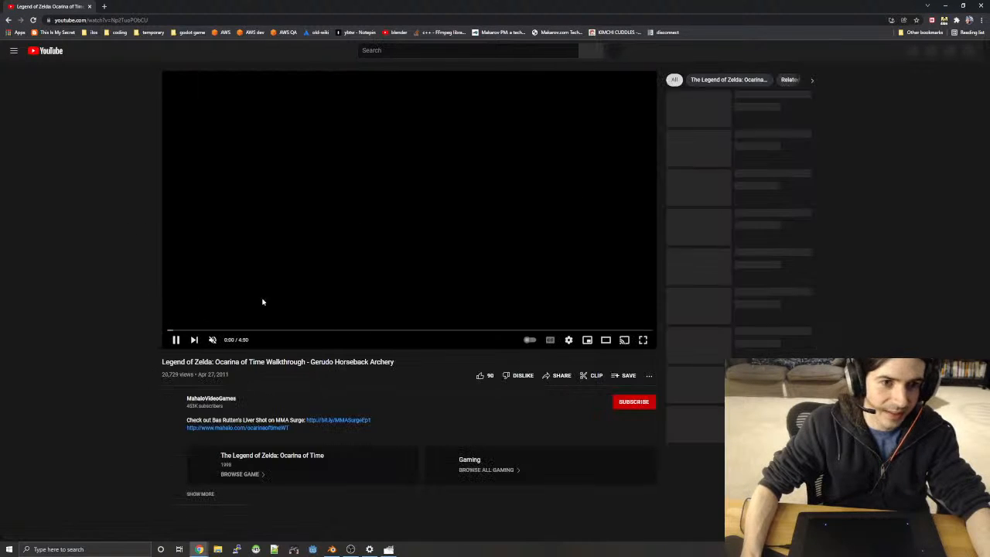
- Skip ahead in the video to the mounted archery round at about 2:27 and show it full screen
left_click(199, 331)
left_click(232, 332)
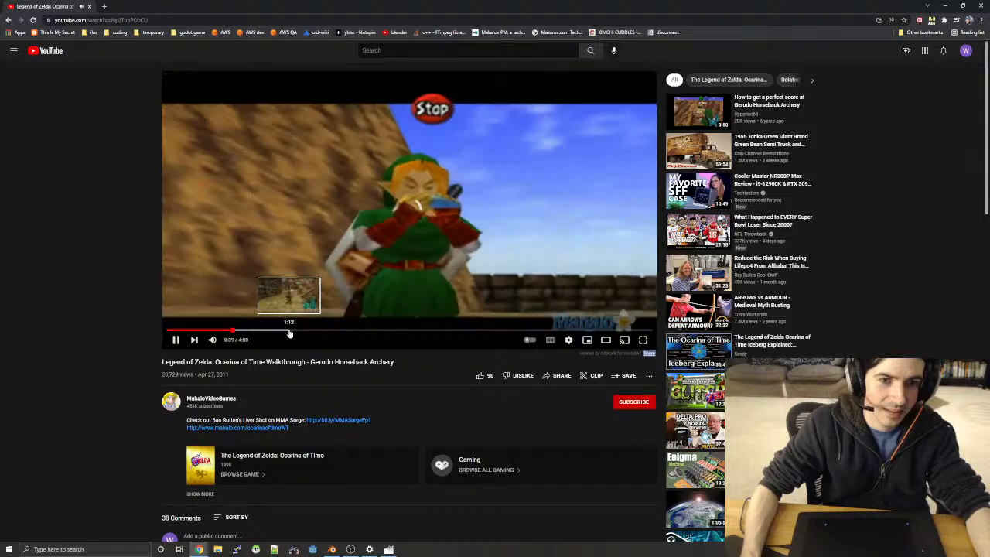
left_click(290, 332)
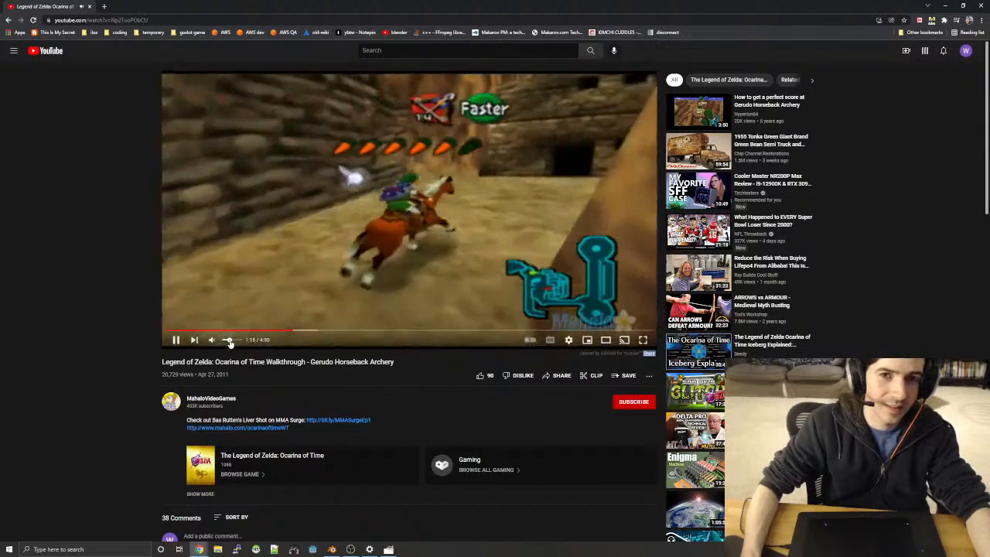
left_click(354, 332)
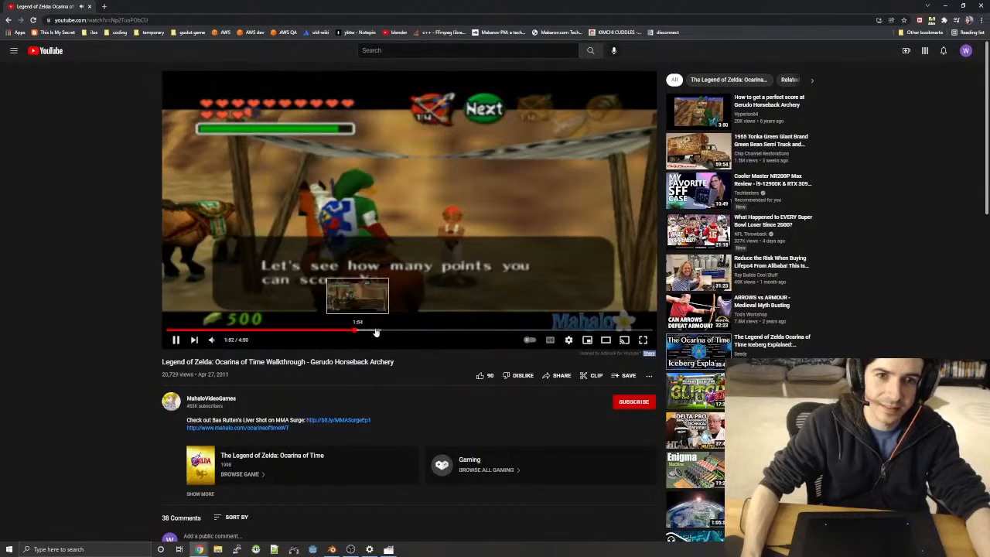
left_click(412, 330)
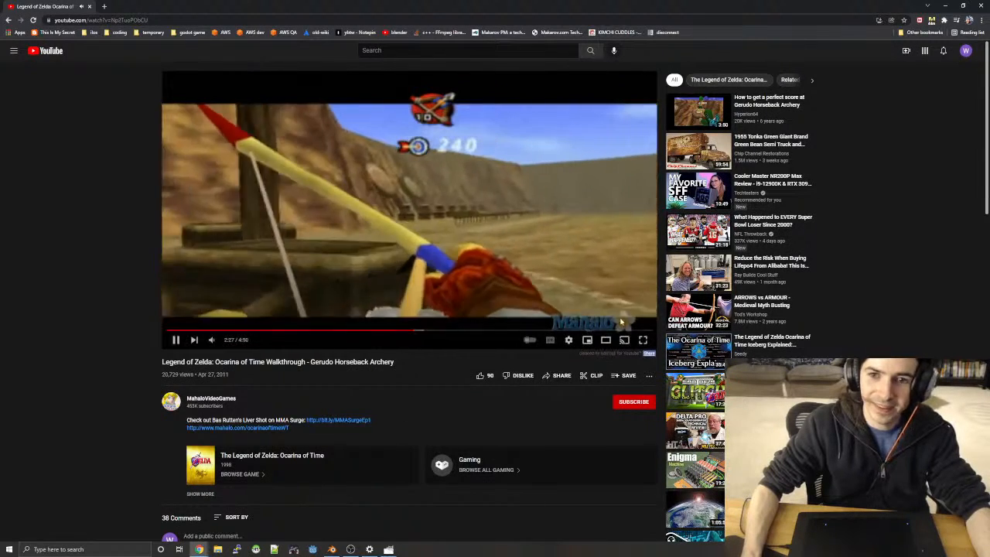
left_click(643, 340)
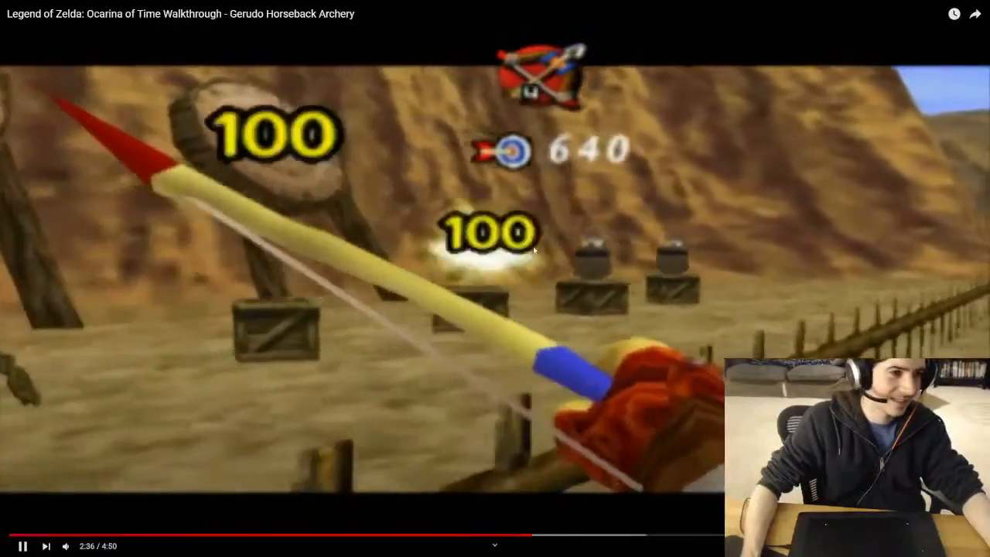
- Pause the archery round at 2:36, resume playback and mute the sound
left_click(519, 243)
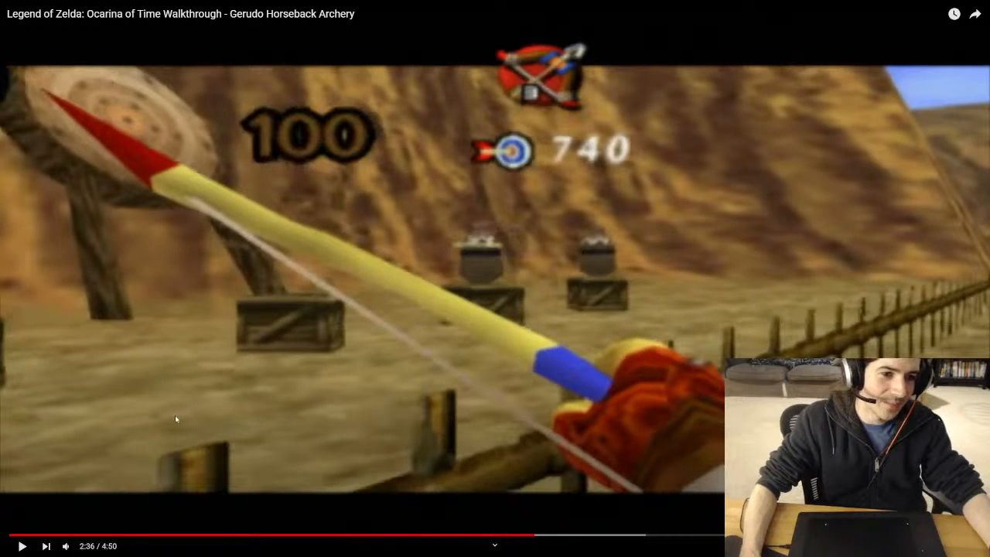
left_click(260, 294)
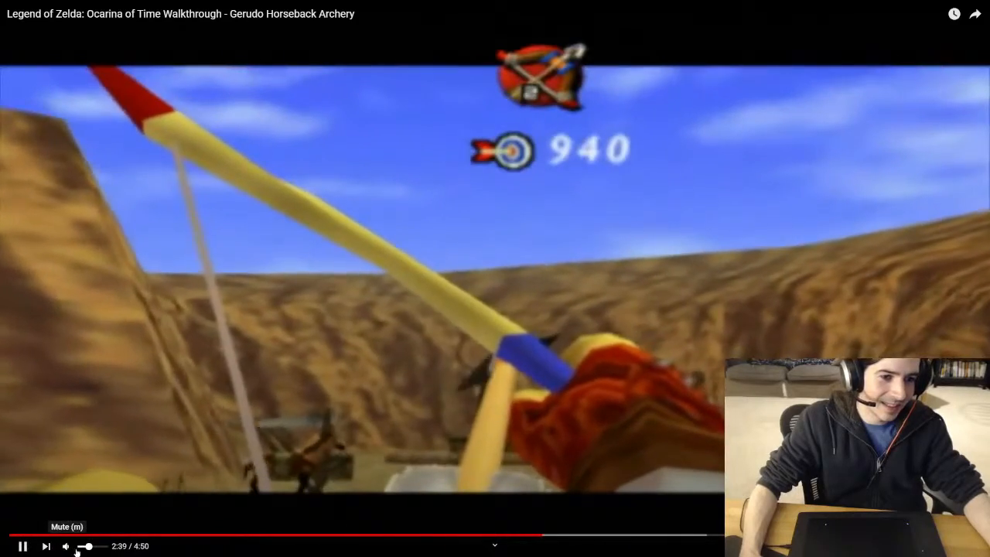
left_click(65, 545)
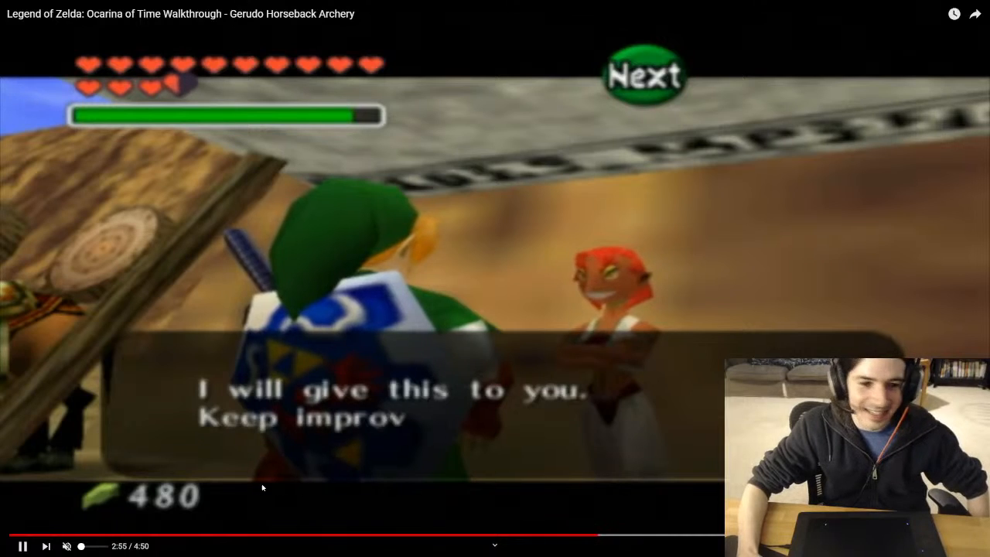
- Rewind the video to replay the horseback archery round, pause it at 2:49 and exit full screen
left_click(62, 534)
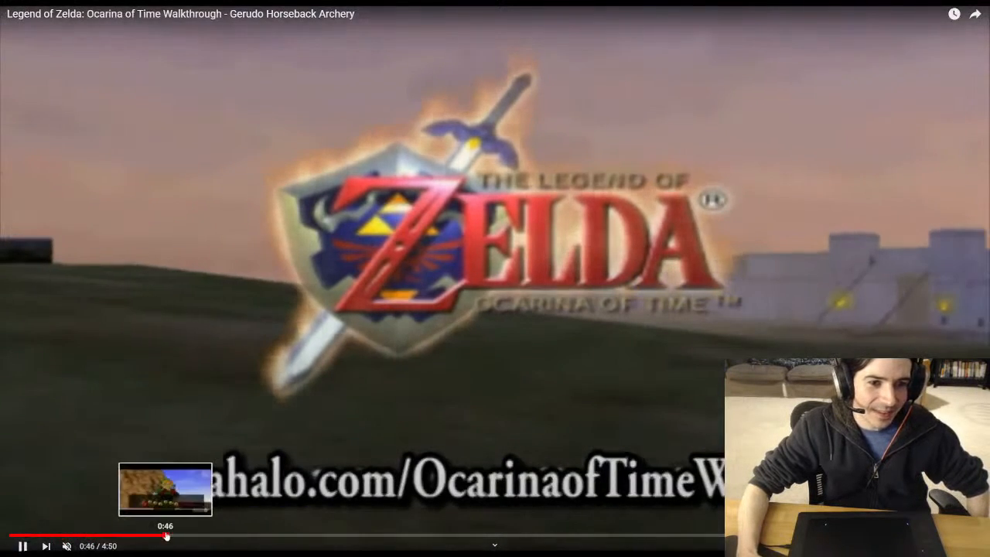
left_click(169, 535)
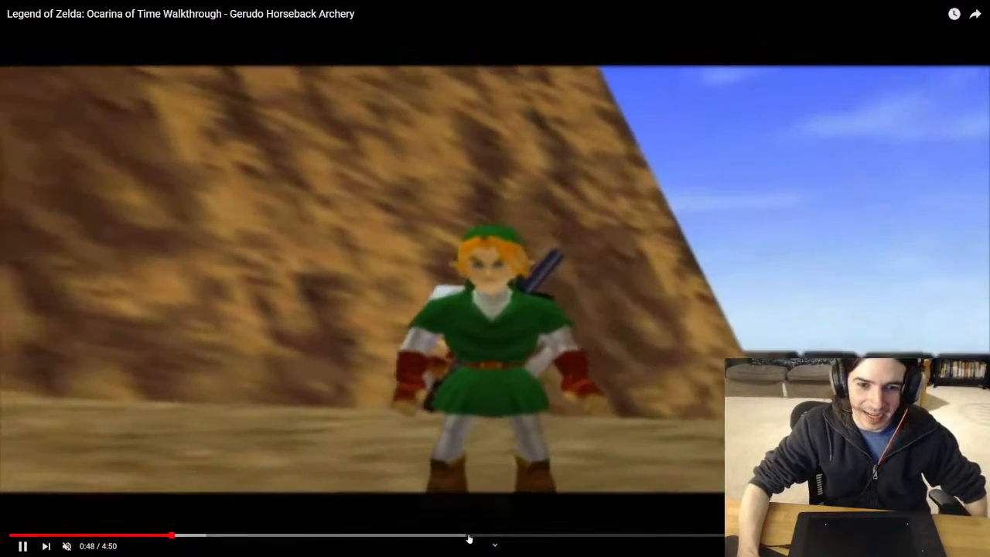
left_click(468, 535)
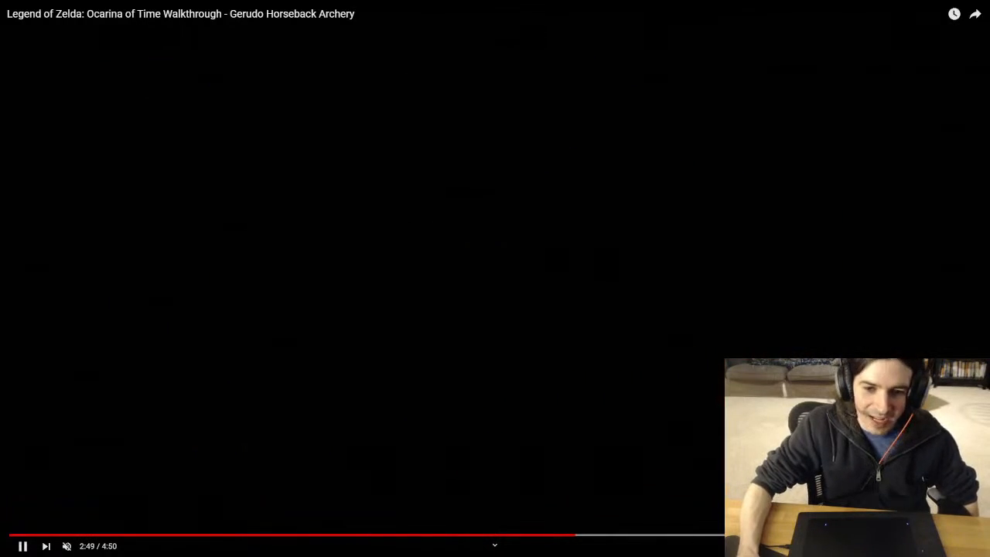
left_click(786, 285)
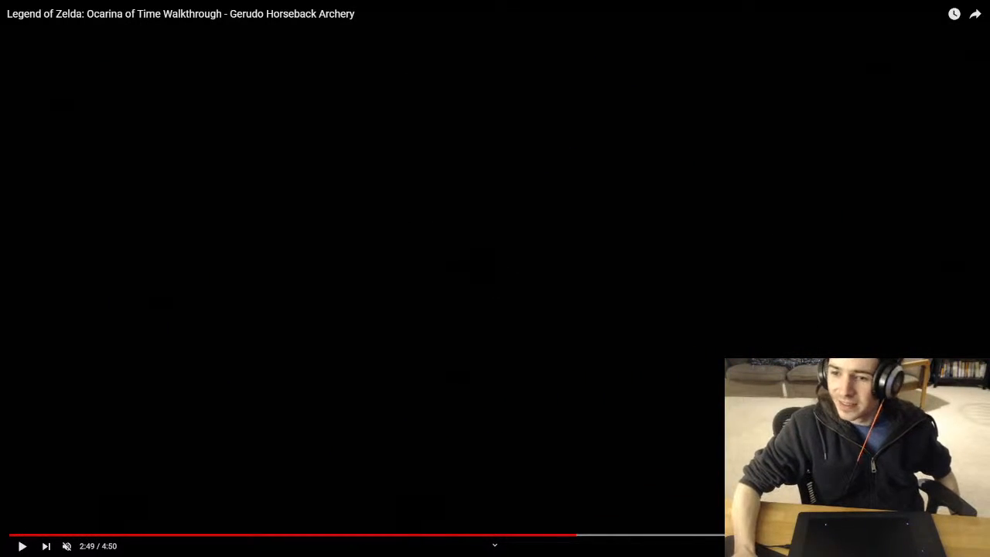
key("Escape")
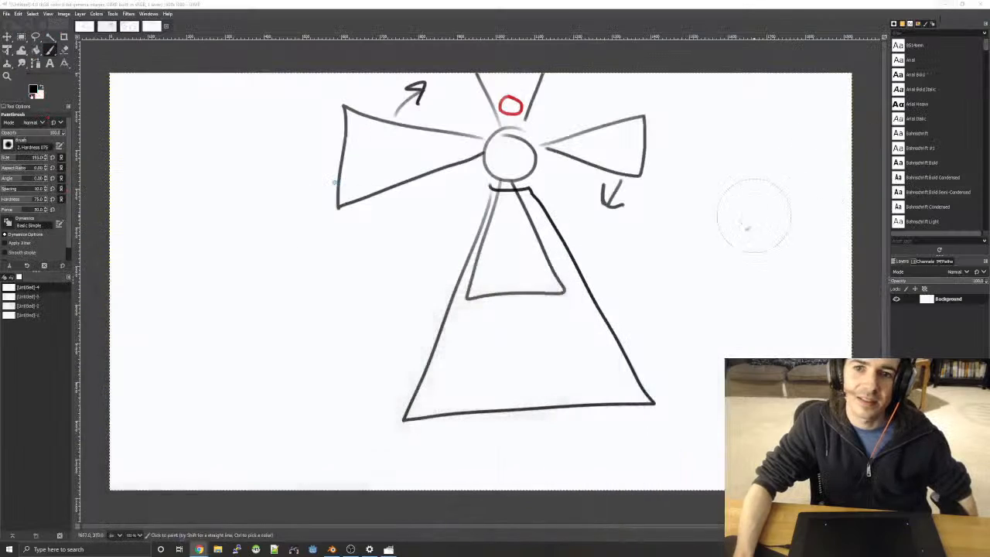
- Minimize the browser, switch to GIMP and set the foreground color to white
left_click(945, 5)
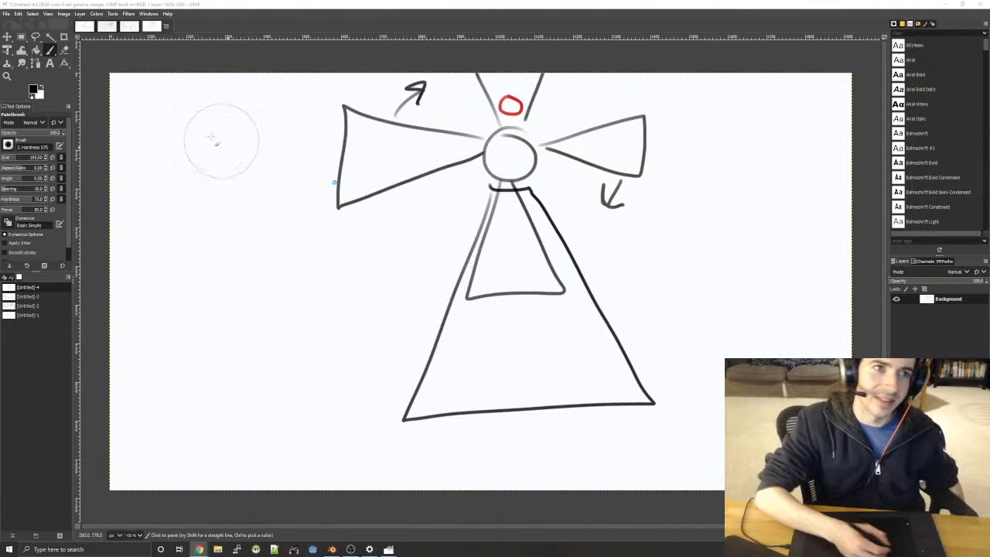
left_click(186, 5)
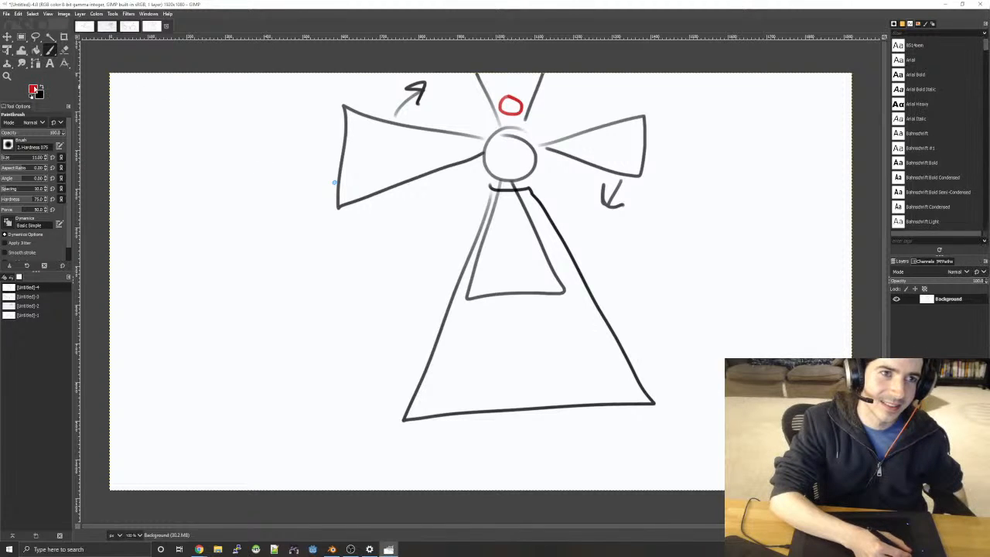
left_click(39, 93)
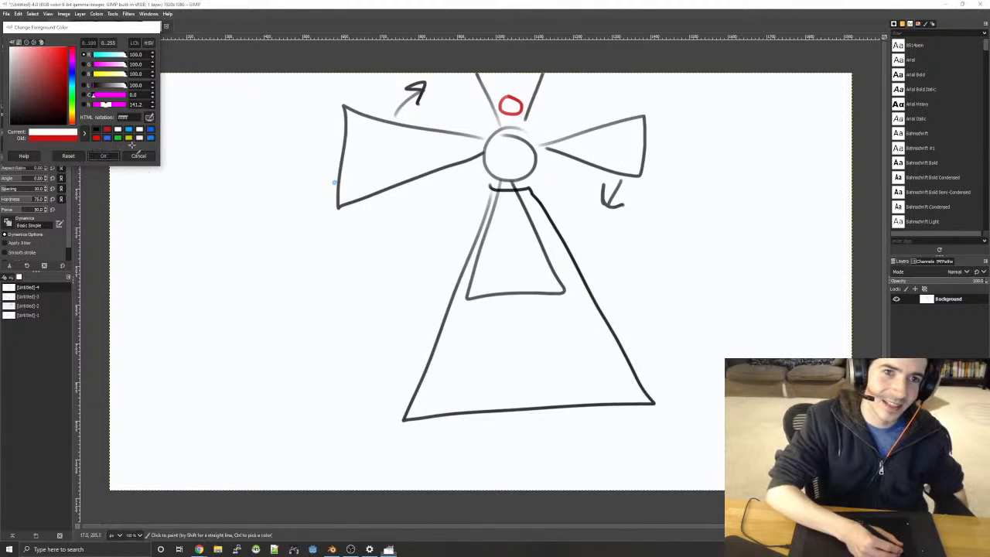
left_click(103, 155)
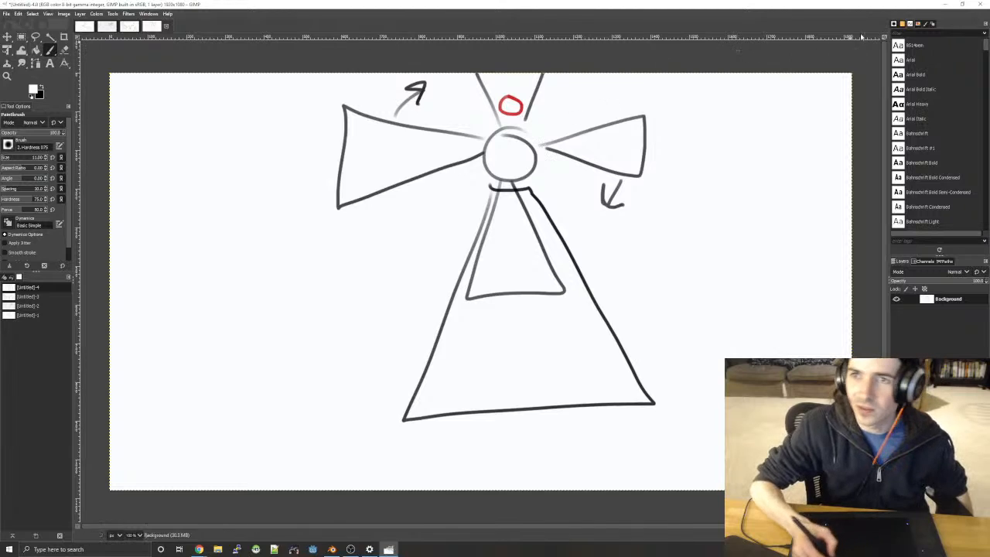
- Switch to the level map image with the "tutorial" notes and set the background color to blue, 0087d2
key("ctrl+Tab")
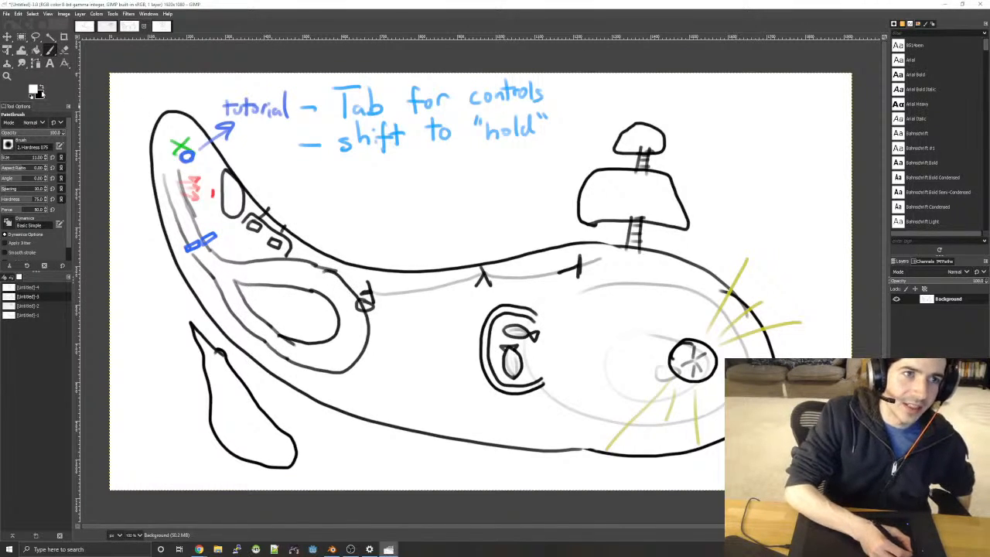
left_click(41, 94)
left_click(70, 83)
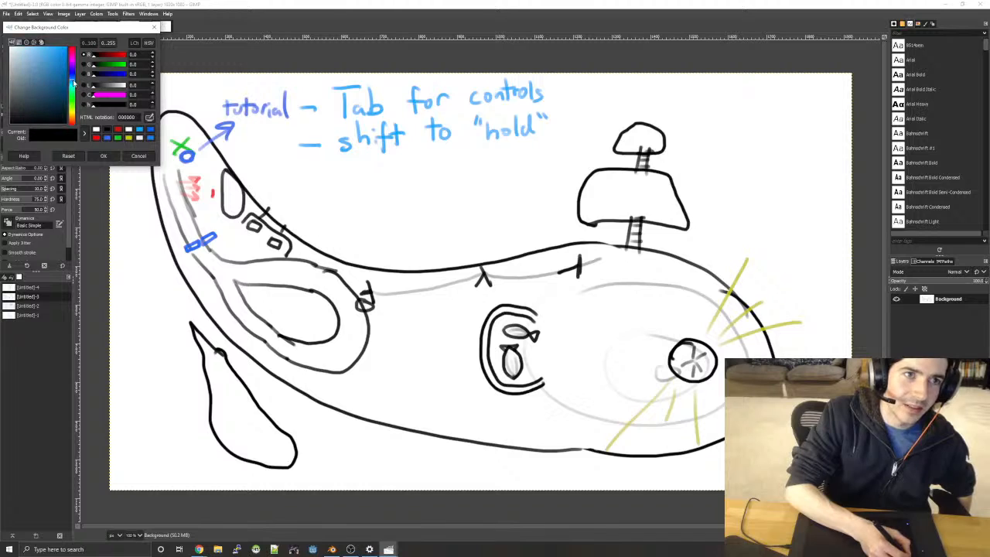
left_click(62, 61)
left_click(110, 157)
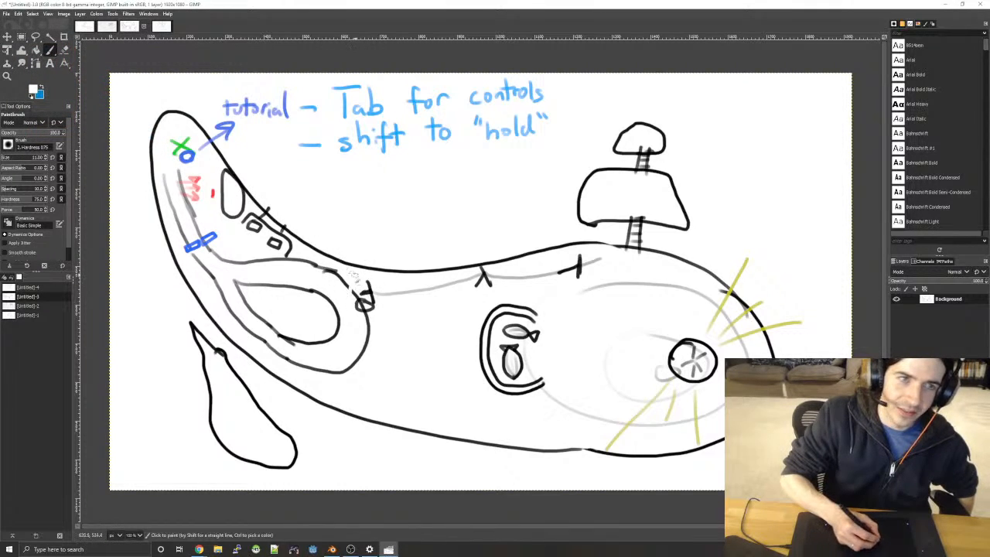
- Make blue the foreground color and paint a circle with the Paintbrush around the small black symbol beside the inner loop
key("q")
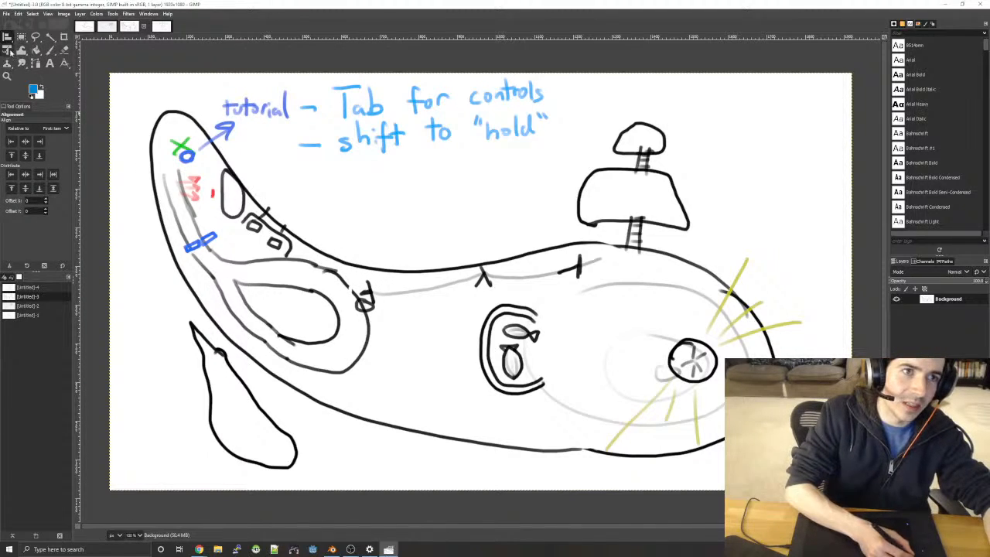
left_click(50, 49)
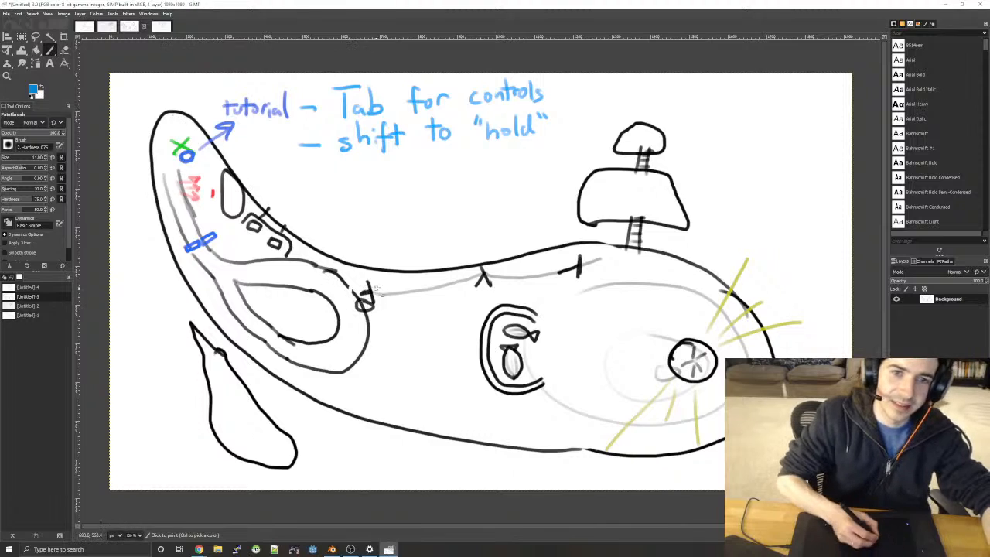
mouse_move(380, 275)
left_mouse_down()
mouse_move(349, 296)
mouse_move(362, 317)
mouse_move(389, 303)
mouse_move(373, 274)
left_mouse_up()
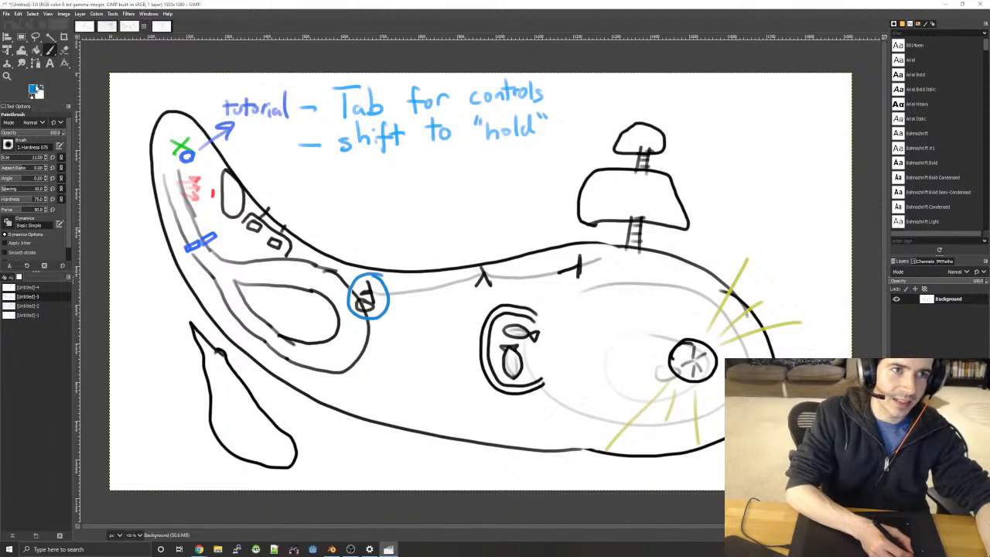
- Set the foreground color to red, then paint a four-rotor drone below the blue circle and a curved arrow sweeping around the inner loop
left_click(34, 90)
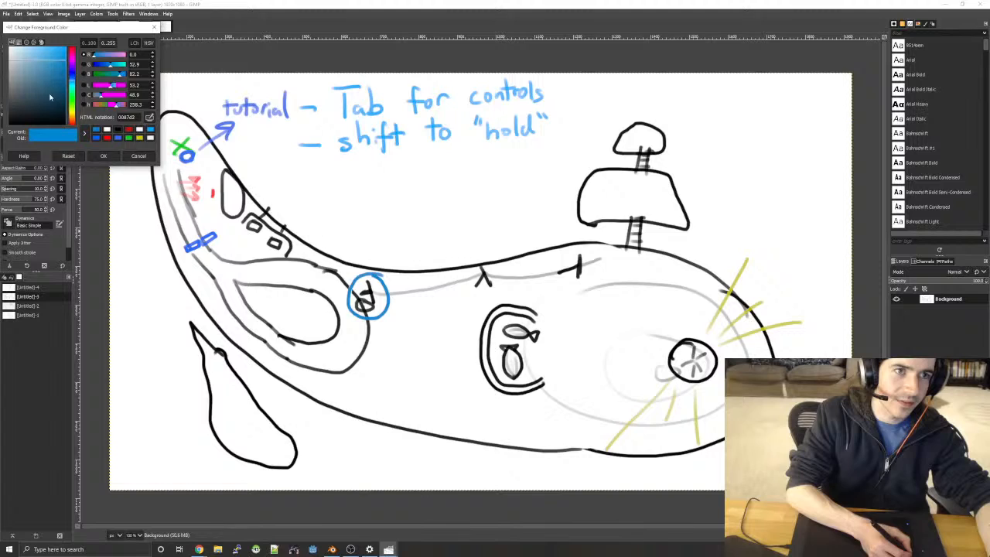
left_click(74, 56)
left_click(104, 156)
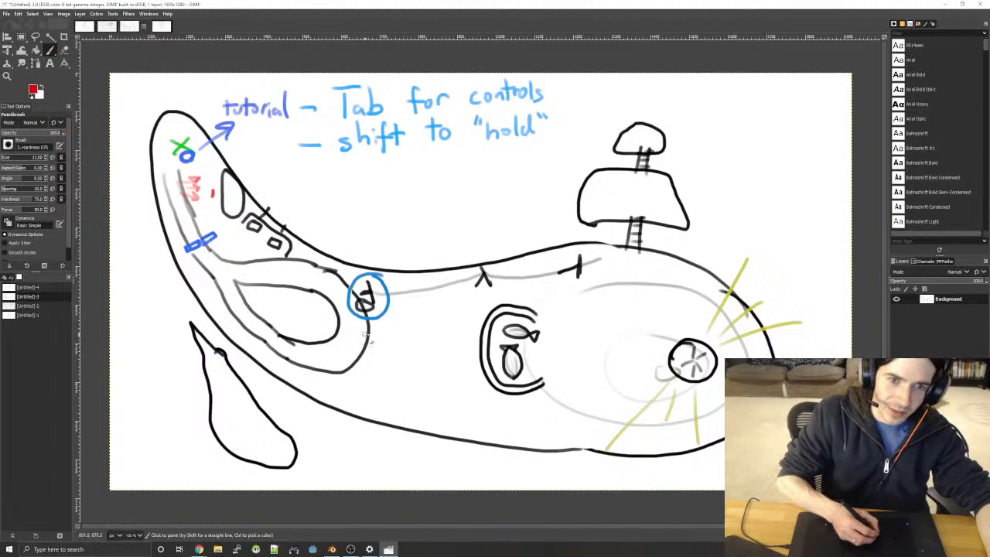
mouse_move(384, 350)
left_mouse_down()
mouse_move(396, 359)
mouse_move(401, 343)
mouse_move(380, 341)
mouse_move(389, 334)
left_mouse_up()
mouse_move(395, 339)
left_mouse_down()
mouse_move(404, 357)
mouse_move(372, 355)
mouse_move(382, 357)
mouse_move(376, 381)
mouse_move(329, 389)
mouse_move(281, 379)
mouse_move(221, 340)
mouse_move(206, 300)
mouse_move(235, 246)
mouse_move(287, 213)
mouse_move(353, 232)
mouse_move(337, 238)
mouse_move(356, 230)
left_mouse_up()
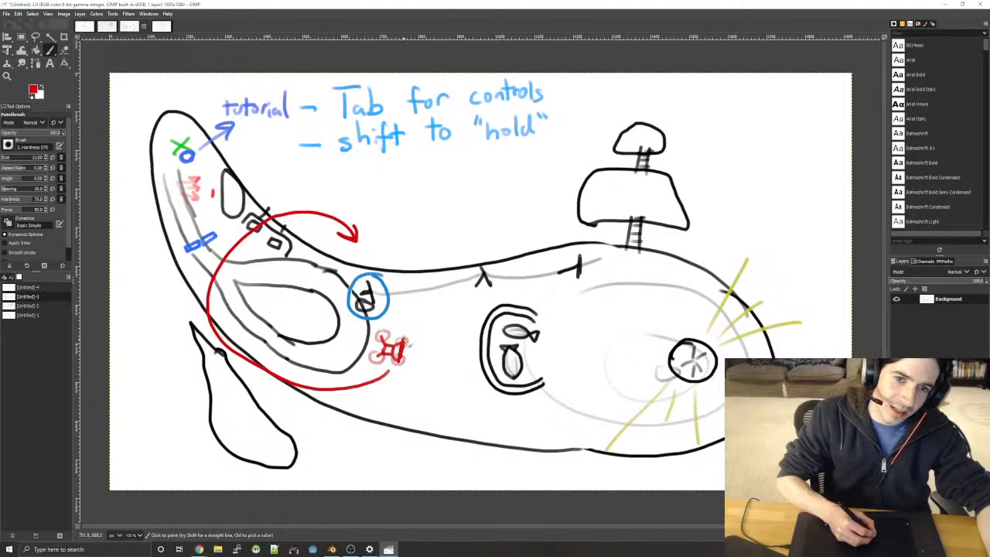
- Undo the misplaced stroke on the red drone and paint a vertical stroke through its center instead
key("ctrl+semicolon")
key("ctrl+z")
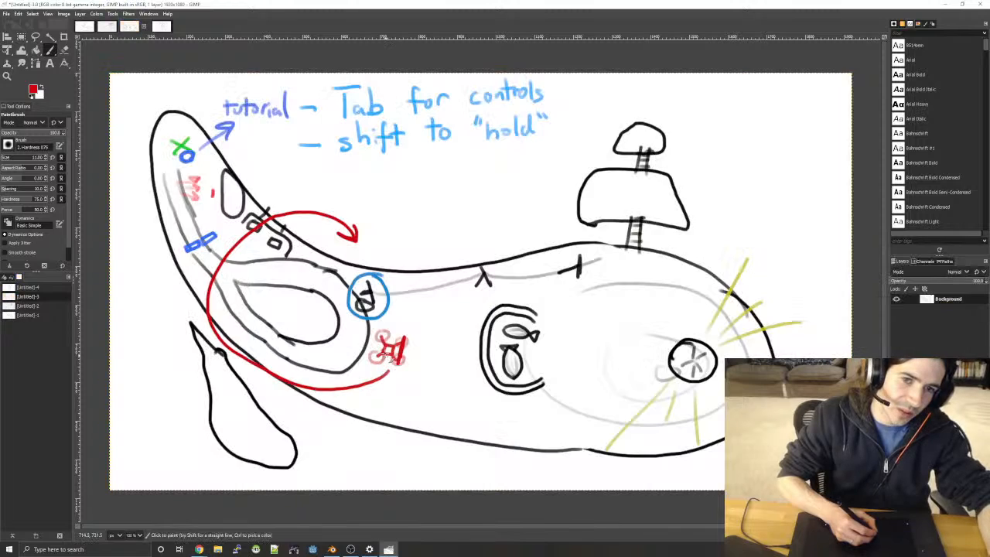
key("ctrl+z")
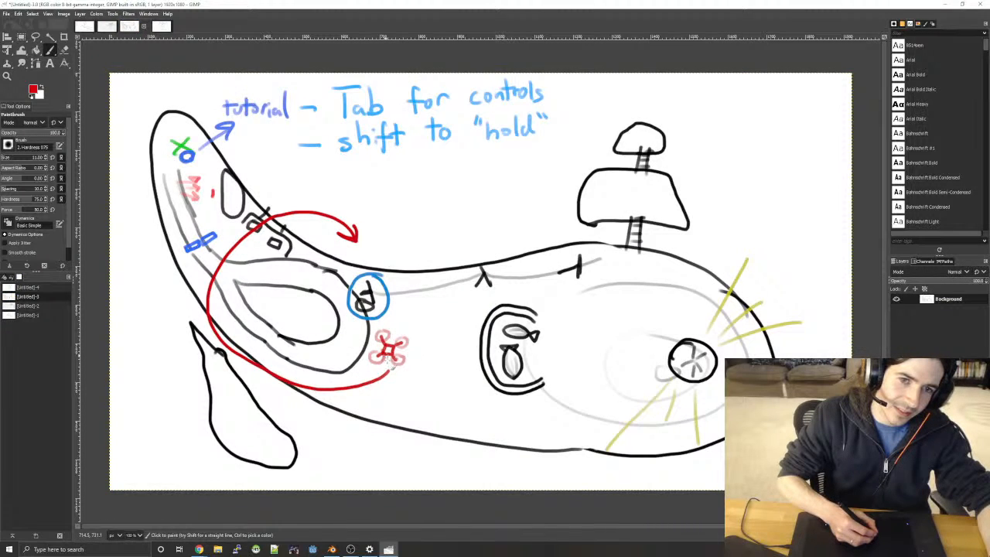
left_click_drag(389, 334, 389, 362)
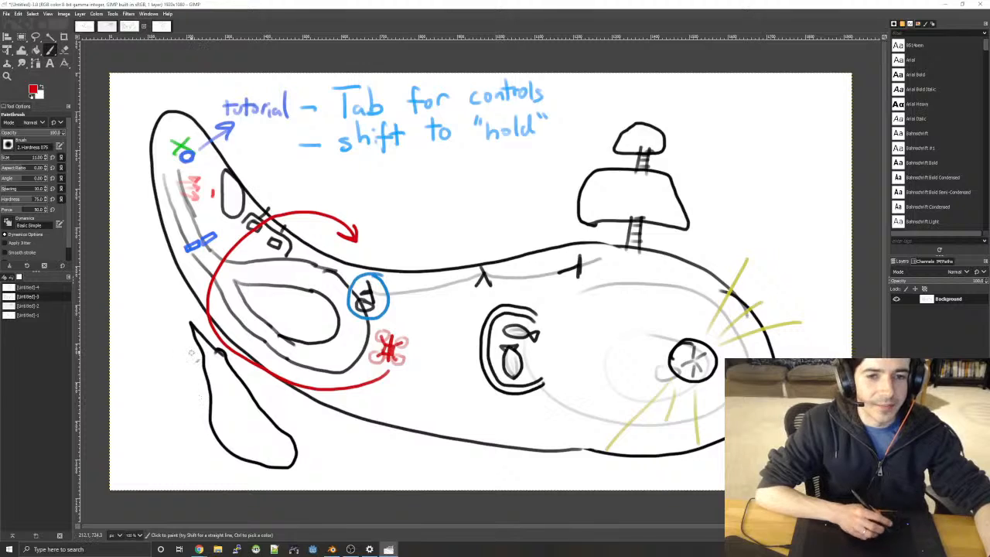
- Undo the strokes through the red drone's center and paint a larger red four-rotor drone with a circle hanging below it above the map's wide end
key("ctrl+z")
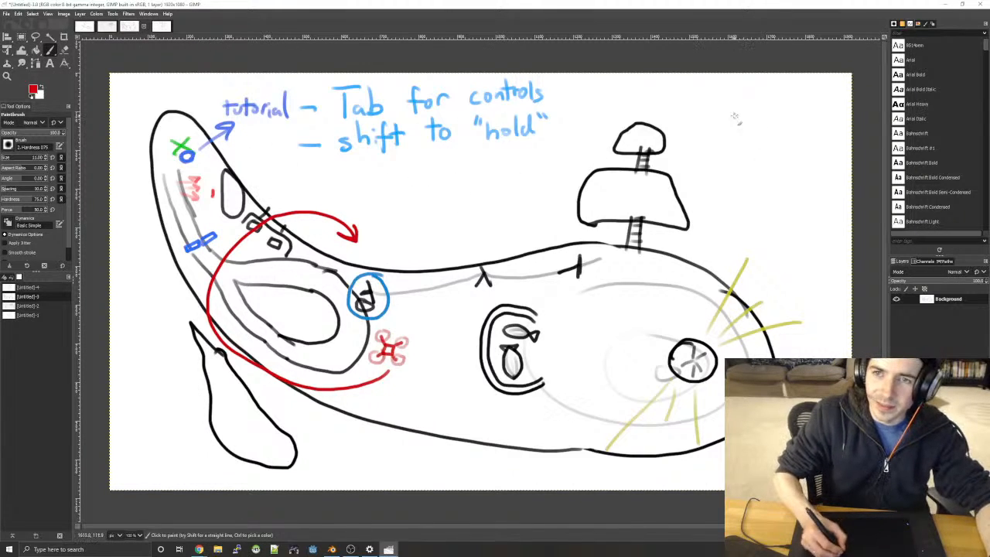
mouse_move(761, 138)
left_mouse_down()
mouse_move(733, 152)
mouse_move(756, 163)
mouse_move(762, 138)
mouse_move(741, 107)
mouse_move(742, 117)
mouse_move(761, 116)
mouse_move(727, 116)
mouse_move(731, 123)
mouse_move(778, 103)
mouse_move(764, 111)
mouse_move(728, 96)
mouse_move(735, 110)
mouse_move(773, 127)
mouse_move(730, 92)
mouse_move(714, 94)
mouse_move(788, 116)
mouse_move(773, 125)
mouse_move(718, 120)
mouse_move(750, 115)
left_mouse_up()
key("ctrl+z")
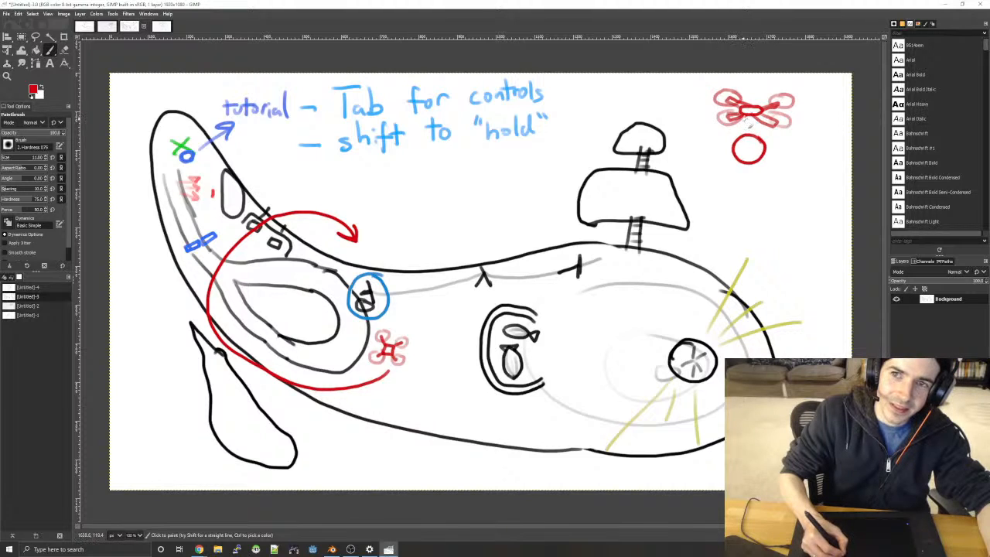
left_click_drag(744, 118, 755, 141)
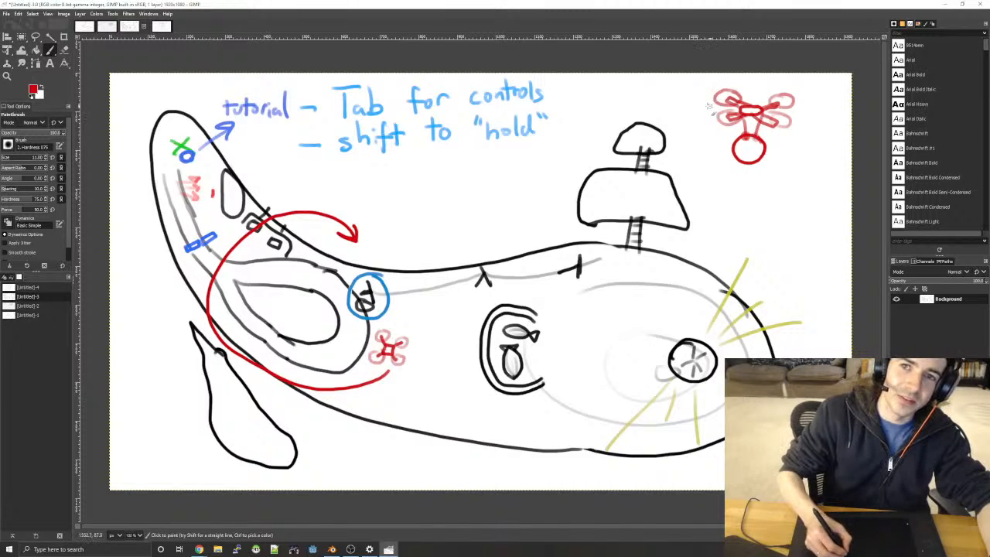
- Paint a long red arrow and a short red arrow pointing outward from opposite sides of the large drone
left_click_drag(713, 104, 591, 102)
mouse_move(631, 91)
left_mouse_down()
mouse_move(590, 102)
mouse_move(629, 114)
left_mouse_up()
left_click_drag(805, 106, 836, 106)
left_click_drag(818, 97, 816, 116)
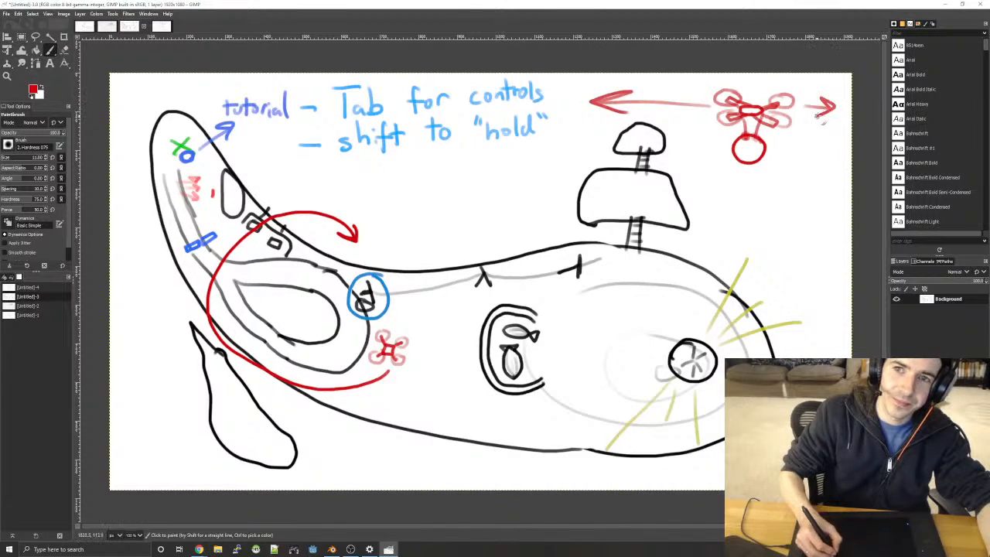
key("super+a")
left_click(563, 19)
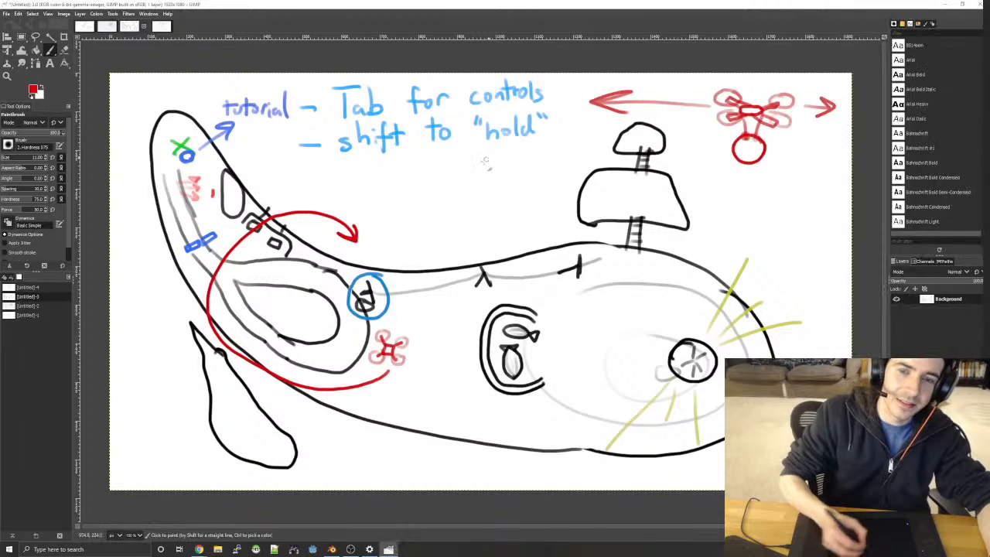
right_click(381, 293)
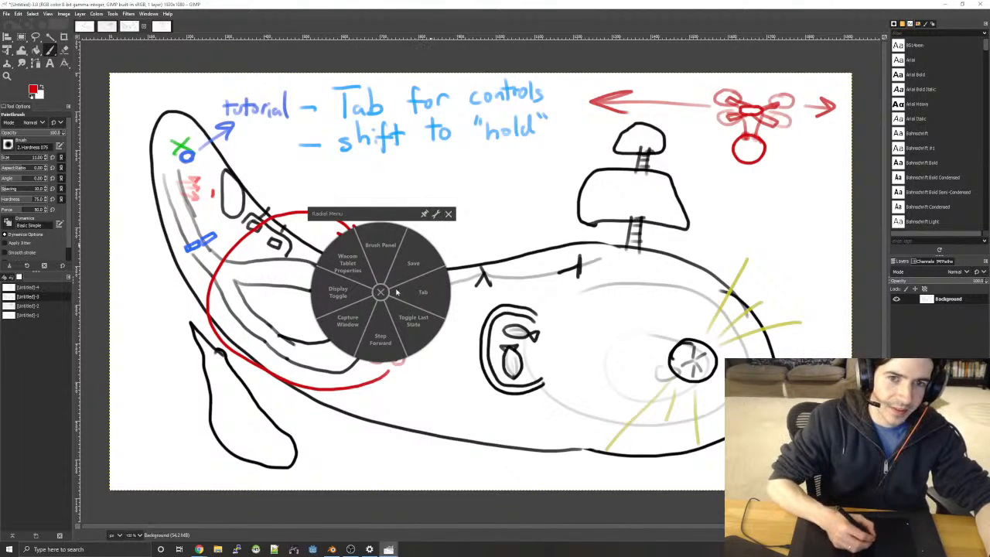
left_click(381, 293)
left_click_drag(362, 302, 369, 289)
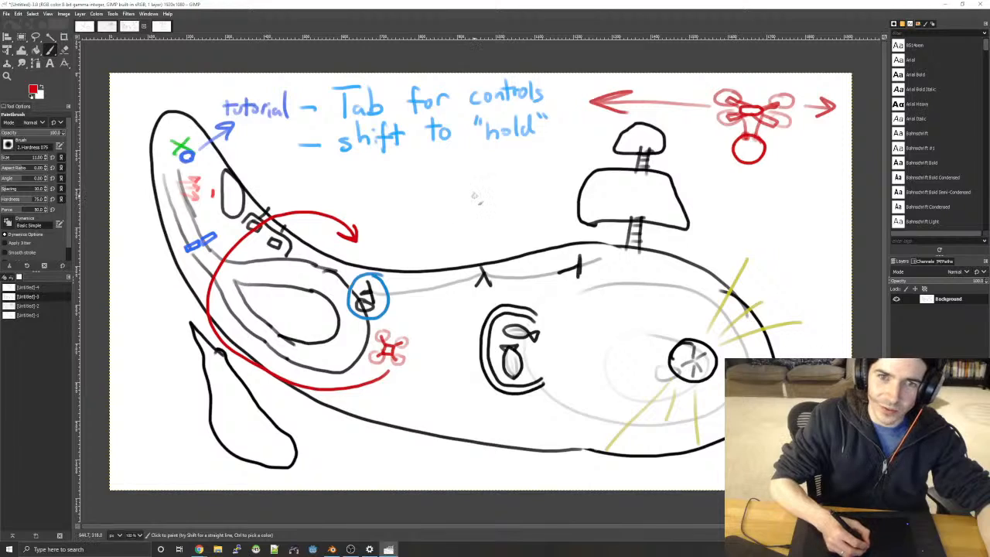
- Paint a small red drone above the narrow middle path, with outward arrows on both sides ending at vertical limit bars
mouse_move(473, 194)
left_mouse_down()
mouse_move(493, 194)
mouse_move(473, 215)
mouse_move(493, 215)
mouse_move(478, 213)
left_mouse_up()
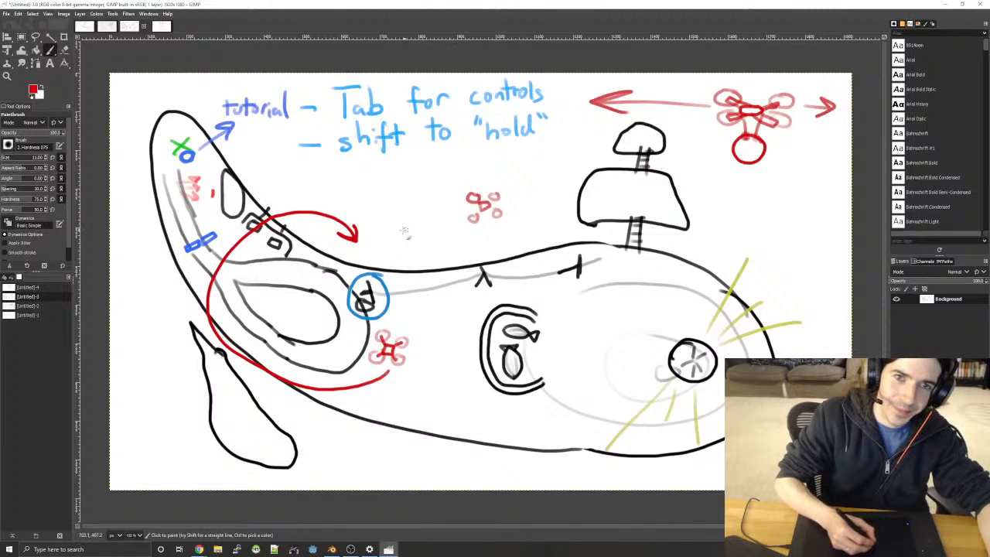
mouse_move(396, 216)
left_mouse_down()
mouse_move(455, 209)
mouse_move(396, 216)
mouse_move(420, 224)
left_mouse_up()
mouse_move(510, 199)
left_mouse_down()
mouse_move(546, 196)
mouse_move(540, 205)
mouse_move(556, 210)
left_mouse_up()
left_click_drag(386, 205, 384, 236)
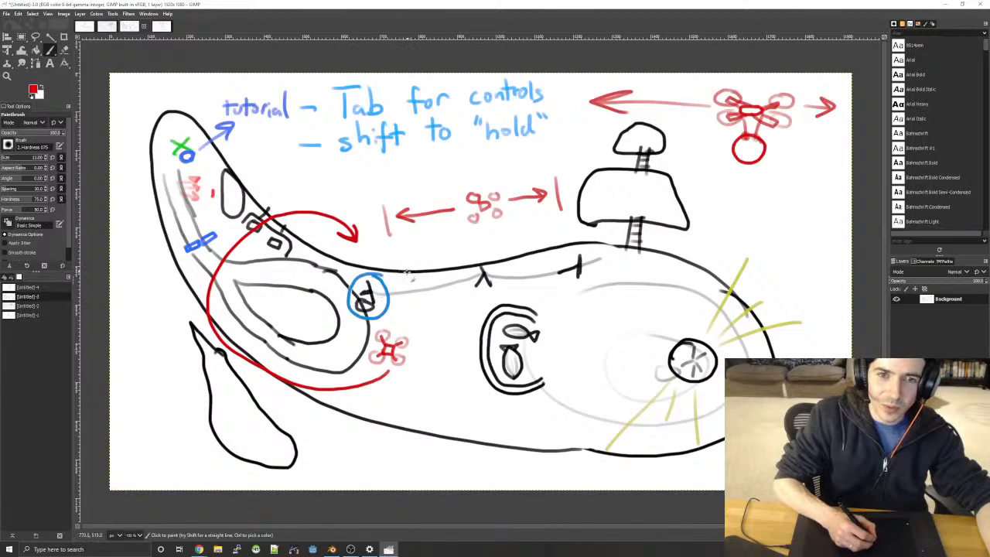
left_click_drag(403, 276, 438, 267)
mouse_move(422, 263)
left_mouse_down()
mouse_move(439, 267)
mouse_move(432, 273)
left_mouse_up()
key("ctrl+z")
key("ctrl+z")
key("ctrl+z")
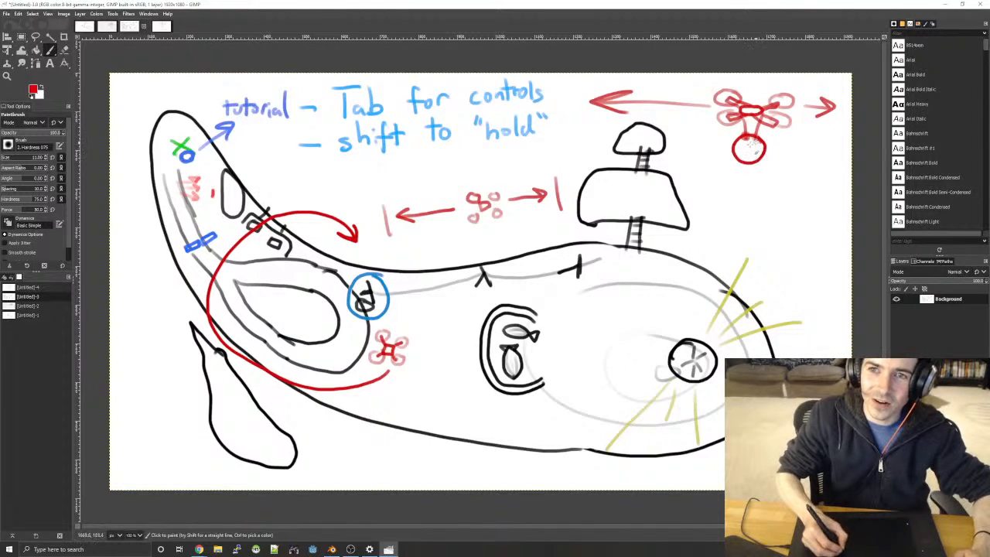
mouse_move(767, 138)
left_mouse_down()
mouse_move(738, 133)
mouse_move(746, 188)
mouse_move(778, 151)
mouse_move(752, 138)
left_mouse_up()
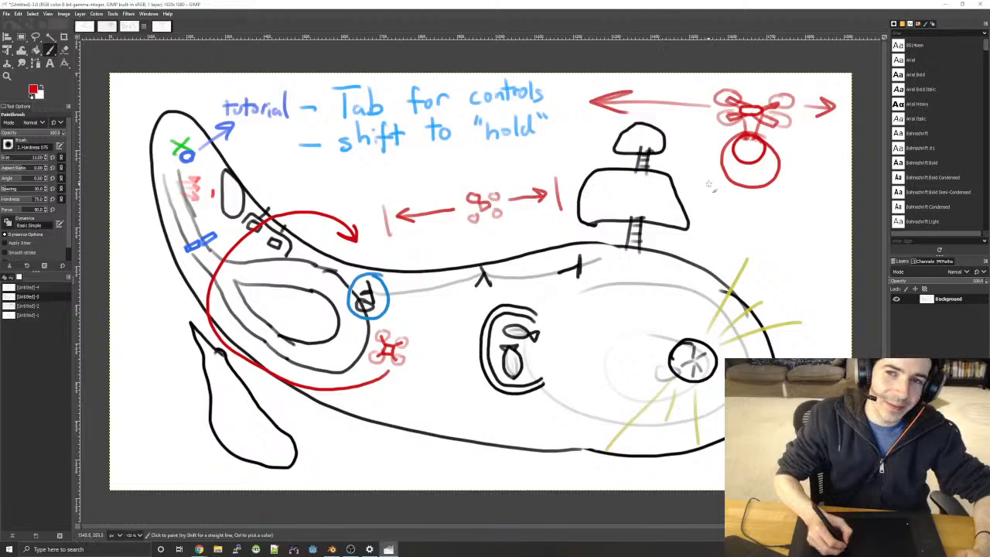
key("shift+e")
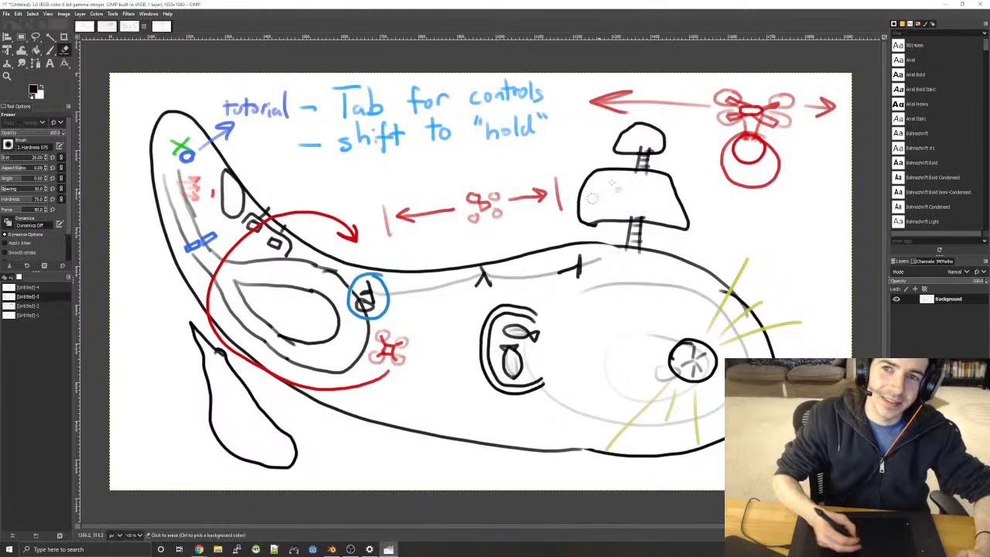
key("ctrl+z")
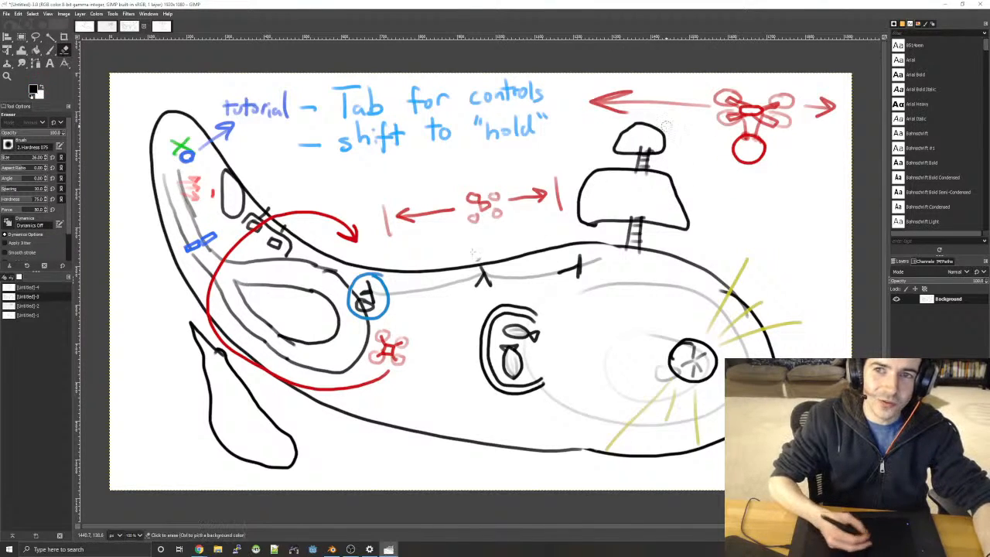
- With the Paintbrush, paint a red side-view drone with a circle hanging under it below the large drone
key("p")
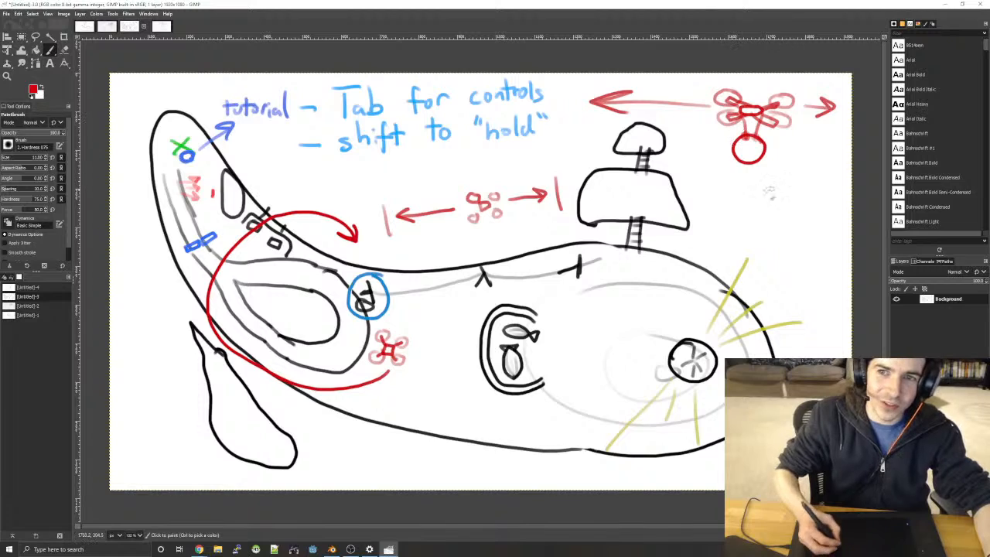
left_click_drag(767, 190, 821, 192)
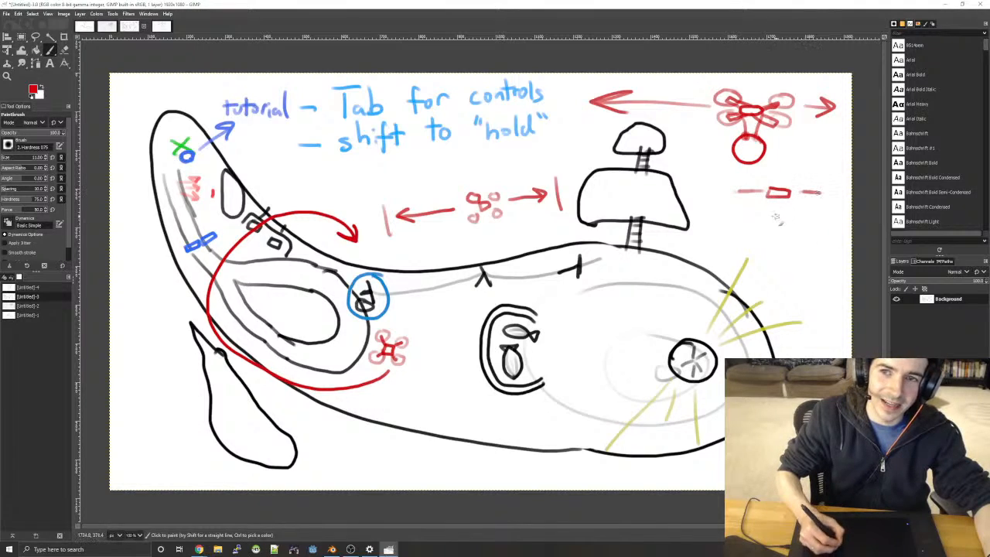
mouse_move(773, 212)
left_mouse_down()
mouse_move(793, 241)
mouse_move(780, 211)
left_mouse_up()
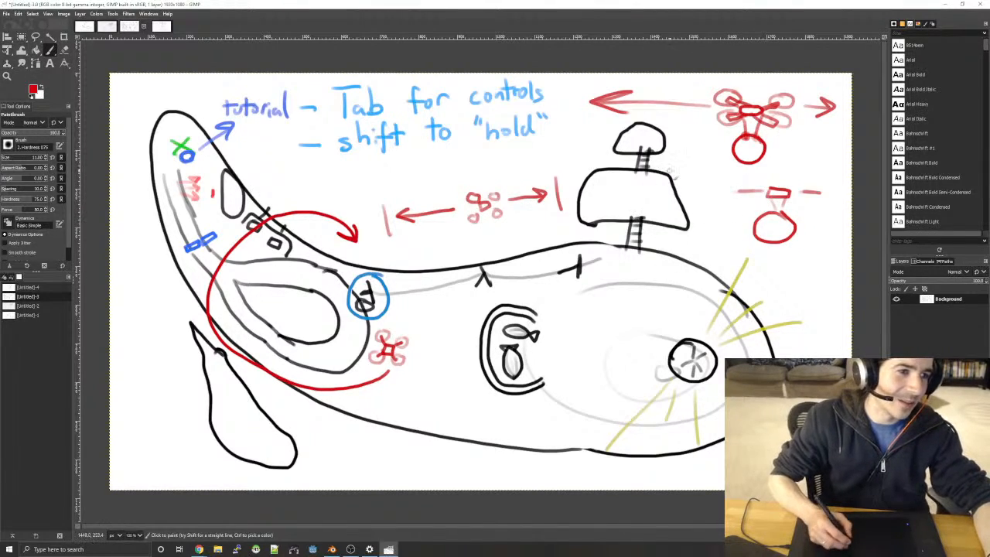
- Try painting red spiral paths below the side-view drone and undo them
mouse_move(793, 204)
left_mouse_down()
mouse_move(808, 229)
mouse_move(812, 358)
left_mouse_up()
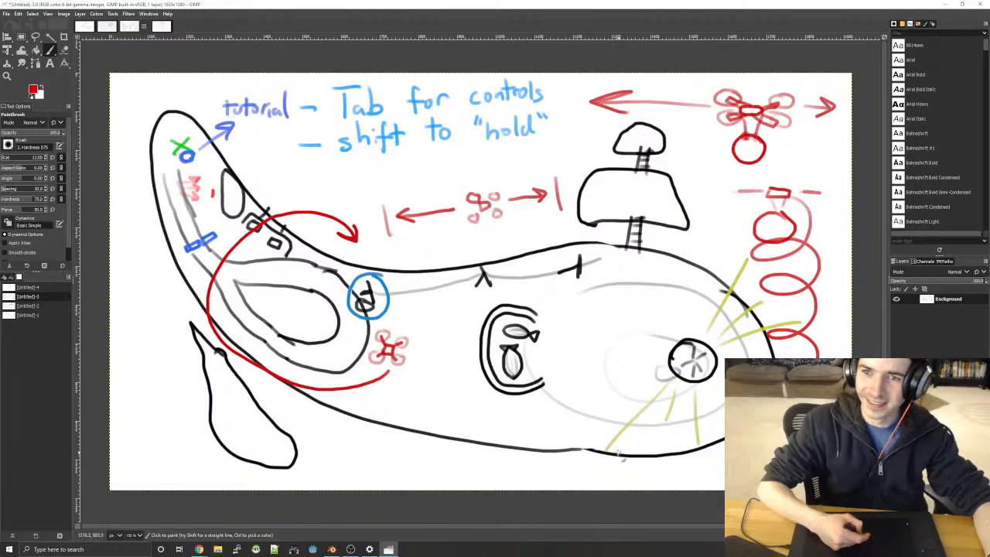
key("ctrl+z")
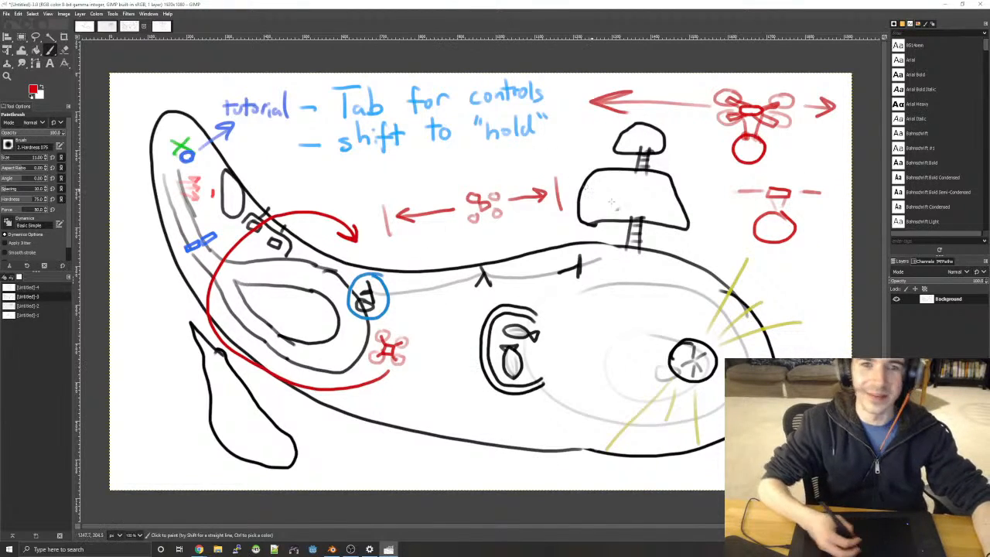
mouse_move(782, 344)
left_mouse_down()
mouse_move(797, 213)
mouse_move(805, 223)
left_mouse_up()
key("ctrl+z")
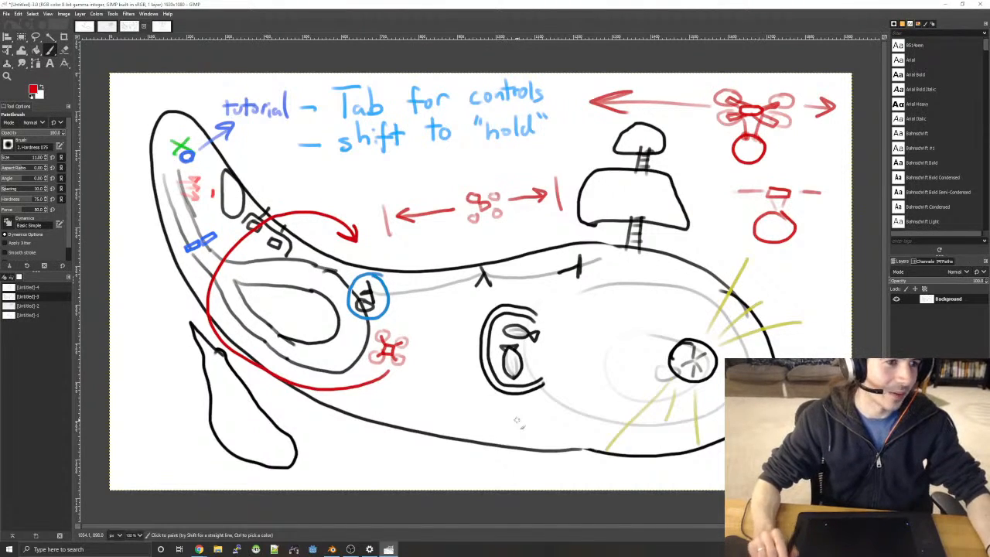
key("super+a")
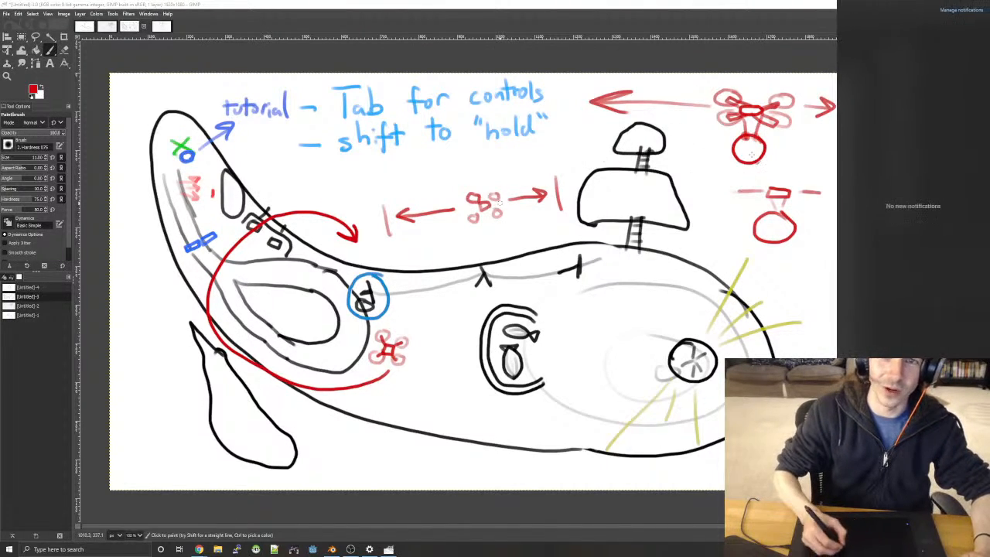
left_click(771, 5)
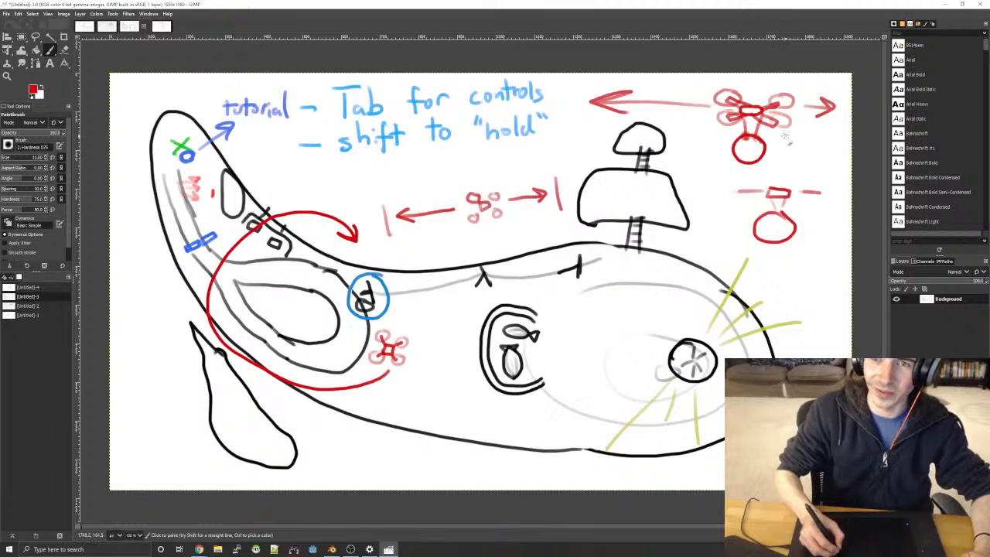
- Try a wavy red line falling from the large drone and an oval around the small middle drone, undoing both
mouse_move(754, 130)
left_mouse_down()
mouse_move(766, 282)
mouse_move(749, 379)
left_mouse_up()
key("super+a")
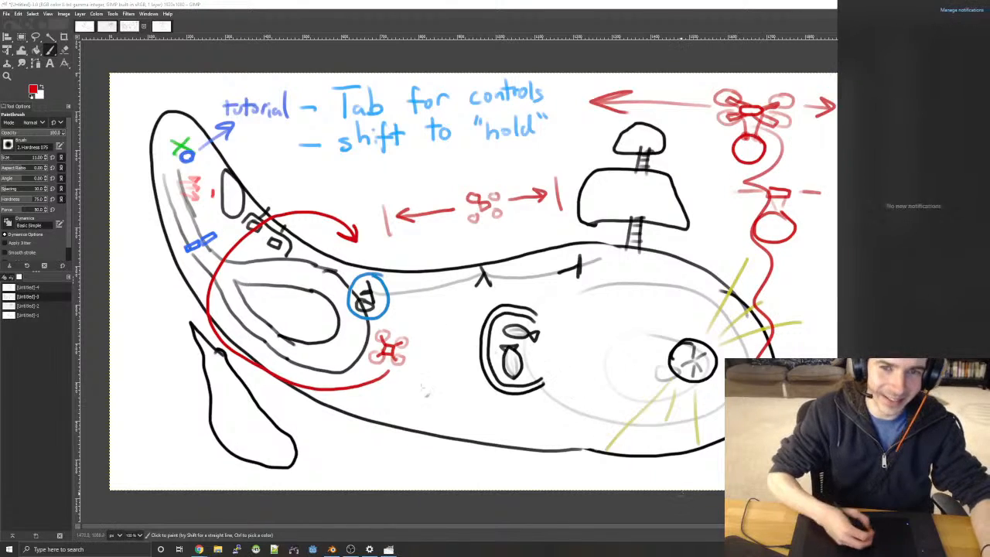
left_click(650, 25)
key("ctrl+z")
key("super+a")
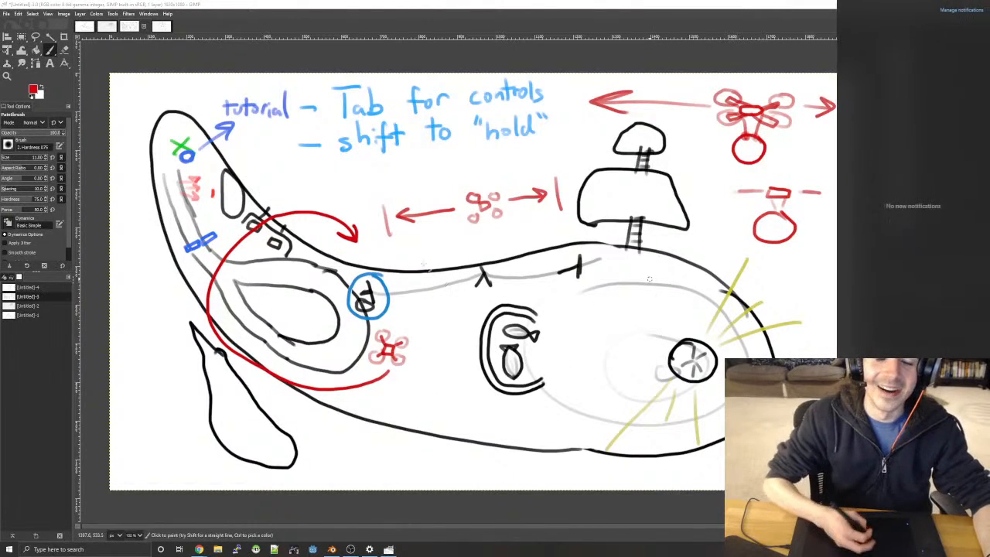
left_click(586, 4)
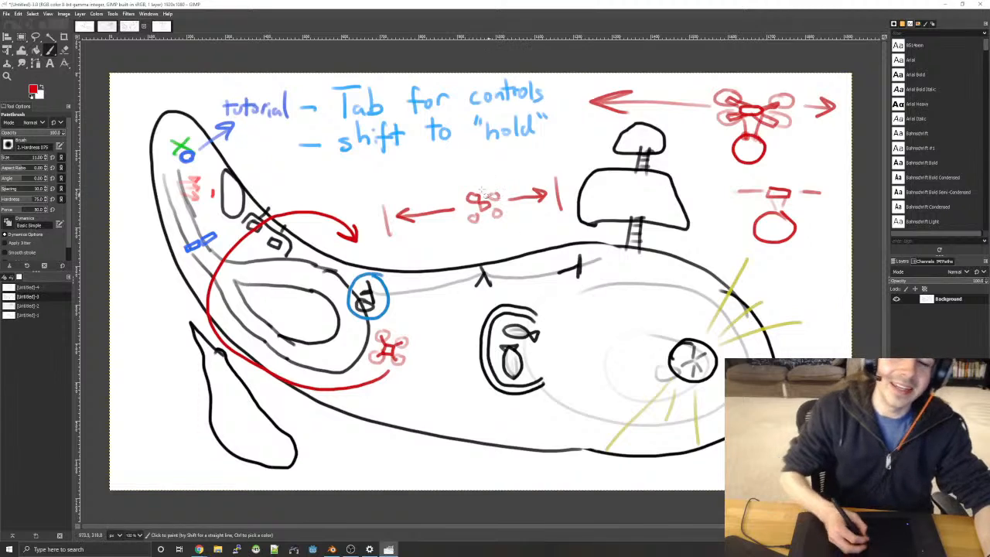
mouse_move(497, 183)
left_mouse_down()
mouse_move(465, 227)
mouse_move(499, 181)
left_mouse_up()
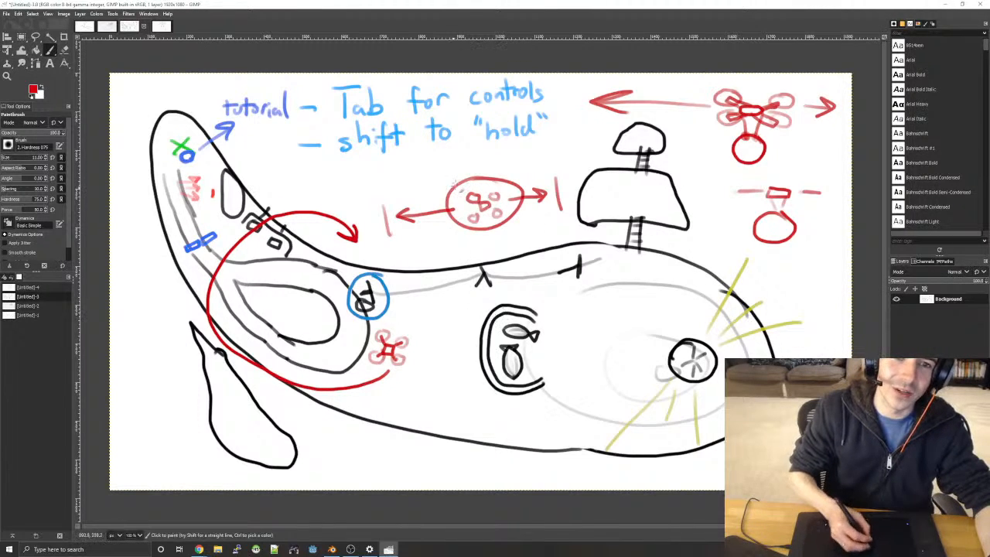
key("ctrl+z")
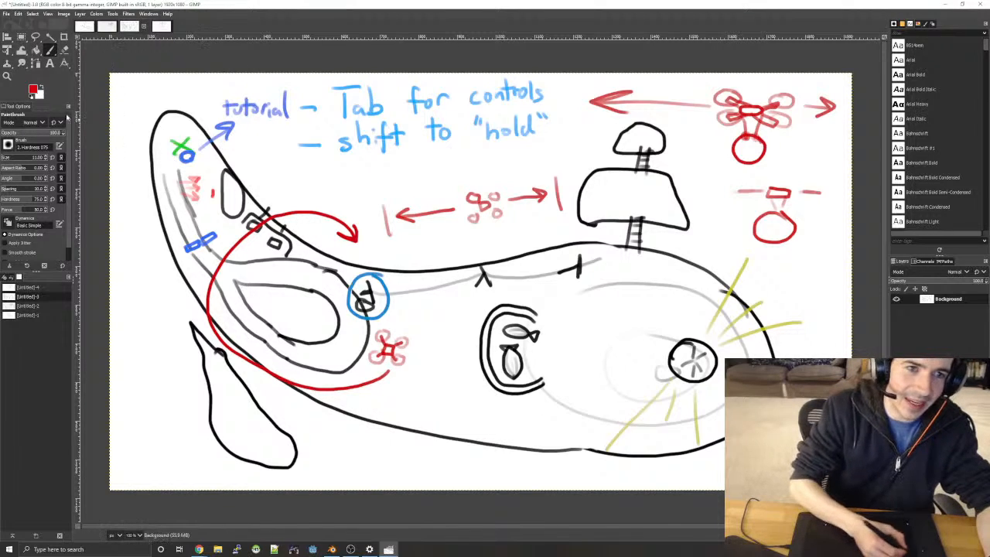
- Set the foreground color to olive, 978700, and paint a cluster of small circles along the lower part of the inner loop
left_click(33, 90)
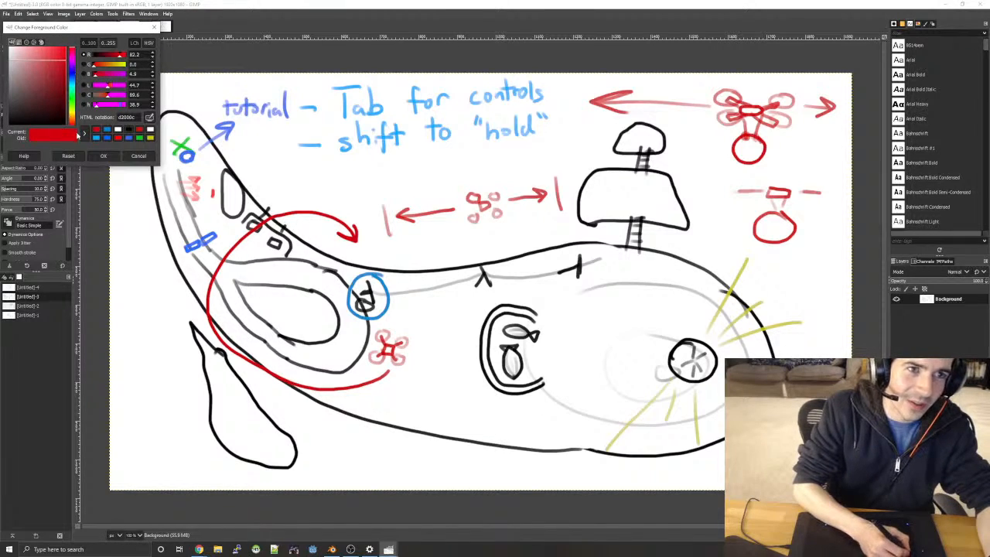
left_click_drag(73, 122, 74, 114)
left_click(57, 66)
left_click_drag(63, 56, 66, 78)
left_click_drag(72, 116, 73, 113)
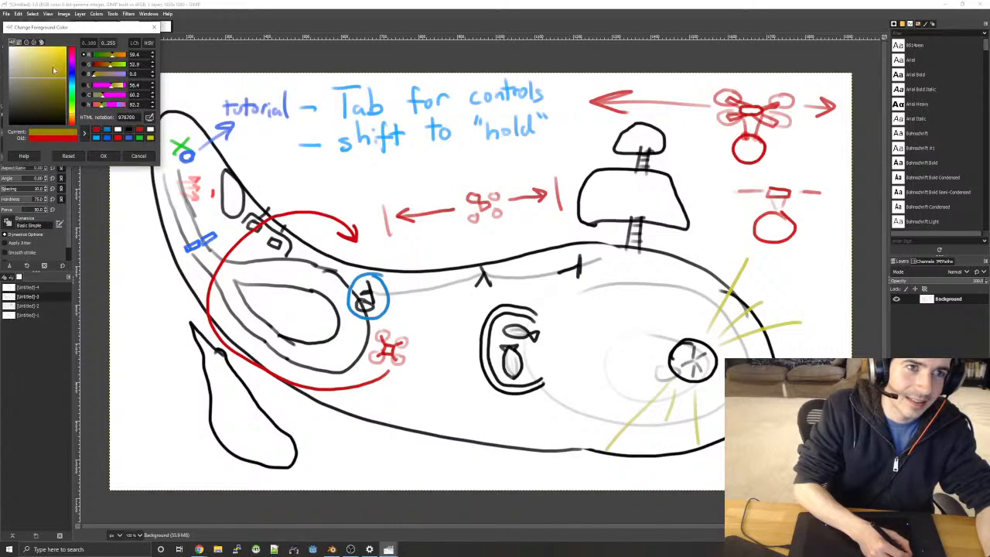
left_click(103, 155)
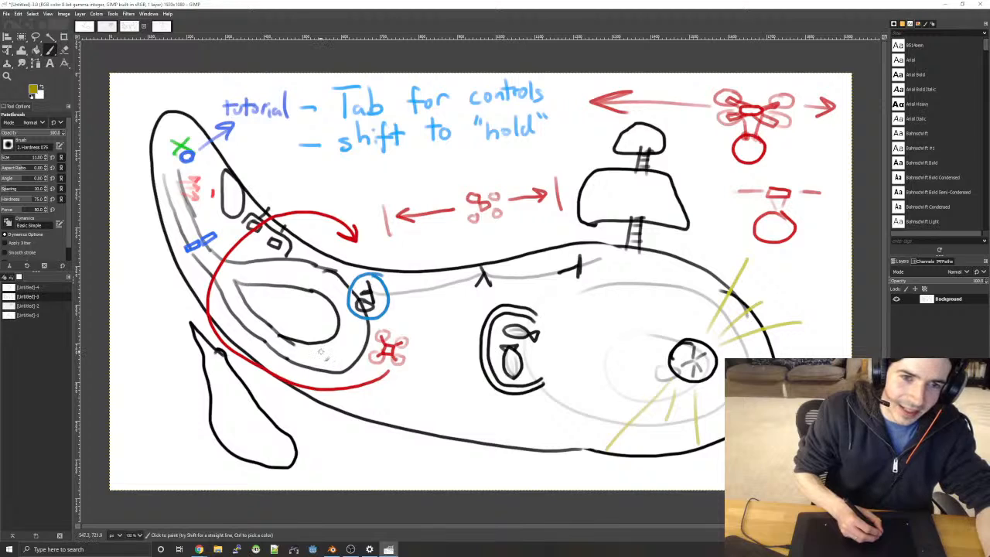
mouse_move(317, 354)
left_mouse_down()
mouse_move(342, 360)
mouse_move(306, 357)
left_mouse_up()
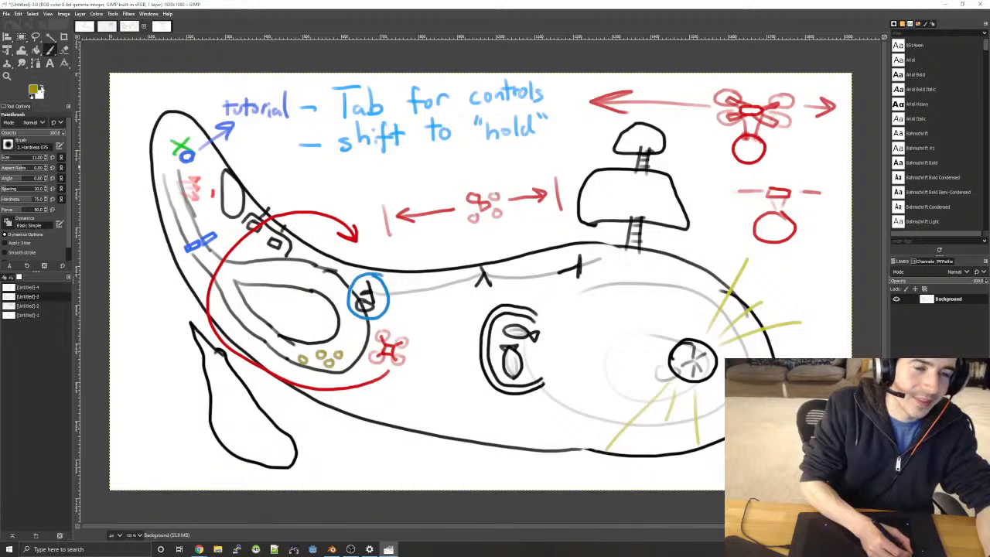
- Set the foreground color to bright blue, 1161f9, and paint a small circle beside the olive cluster with an arrow pointing down past the map outline
left_click(34, 89)
left_click(71, 81)
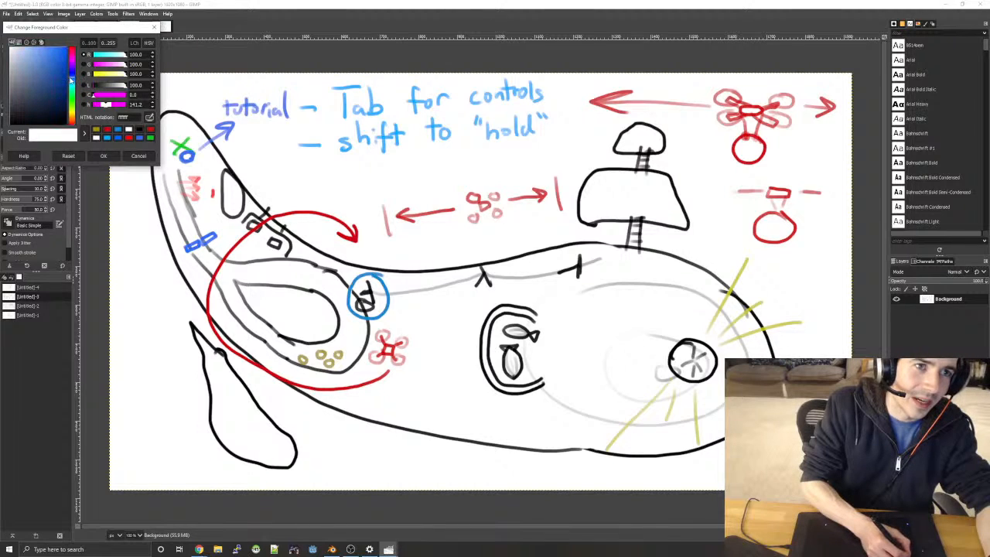
left_click(61, 58)
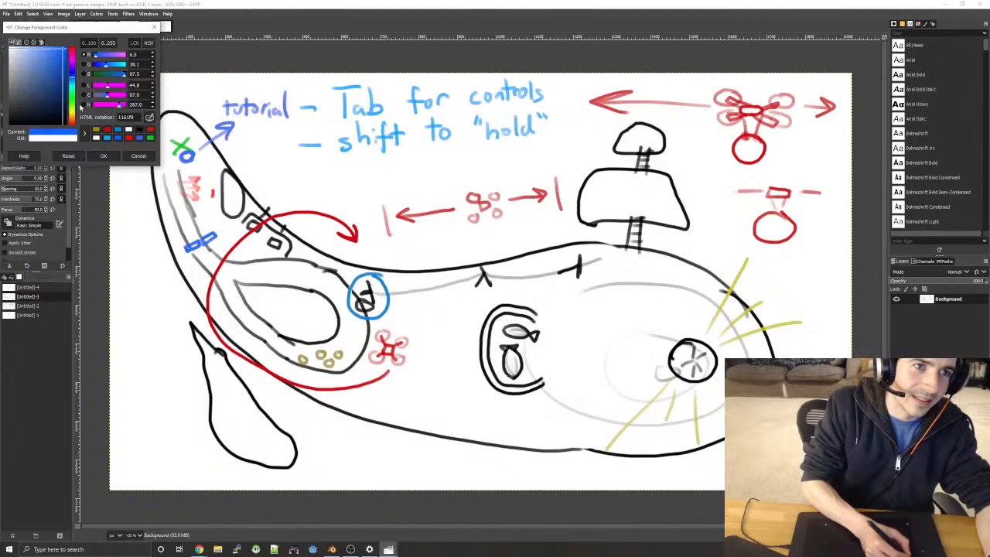
left_click(103, 155)
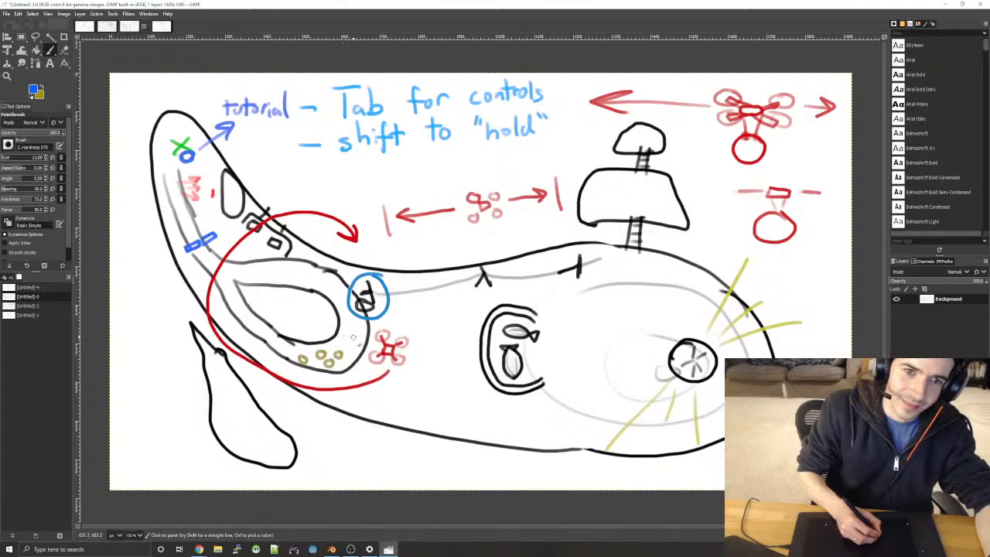
mouse_move(349, 338)
left_mouse_down()
mouse_move(354, 419)
mouse_move(365, 403)
left_mouse_up()
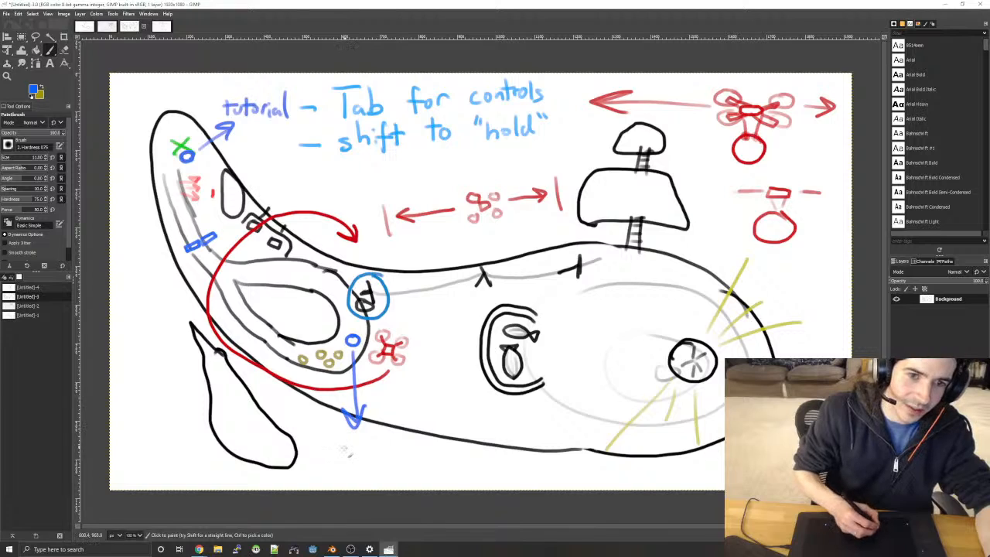
- Handwrite the blue note "Tutorial: acorns = % explored" below the blue arrow
mouse_move(341, 436)
left_mouse_down()
mouse_move(341, 458)
mouse_move(359, 436)
mouse_move(366, 459)
left_mouse_up()
mouse_move(358, 447)
left_mouse_down()
mouse_move(389, 450)
mouse_move(406, 436)
left_mouse_up()
mouse_move(407, 436)
left_mouse_down()
mouse_move(409, 458)
mouse_move(483, 449)
left_mouse_up()
left_click(418, 447)
left_click(420, 458)
left_click_drag(485, 458, 530, 454)
mouse_move(520, 462)
left_mouse_down()
mouse_move(554, 460)
mouse_move(555, 475)
left_mouse_up()
left_click_drag(576, 466, 617, 474)
mouse_move(619, 463)
left_mouse_down()
mouse_move(608, 477)
mouse_move(621, 482)
left_mouse_up()
left_click_drag(624, 464, 659, 467)
mouse_move(664, 475)
left_mouse_down()
mouse_move(672, 464)
mouse_move(704, 473)
left_mouse_up()
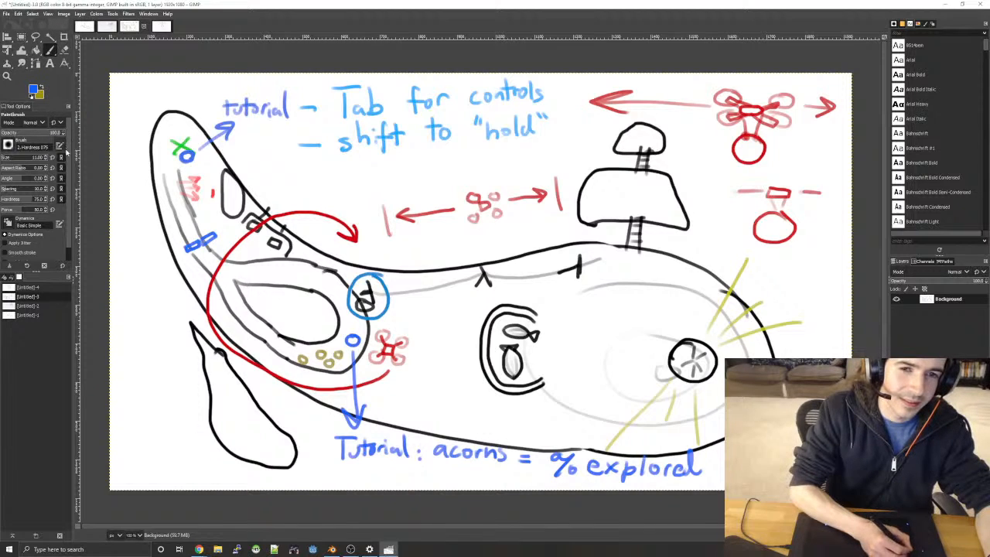
- Set the foreground color to black, 000000, and paint four small circles around the outer lower-right side of the inner loop
left_click(36, 92)
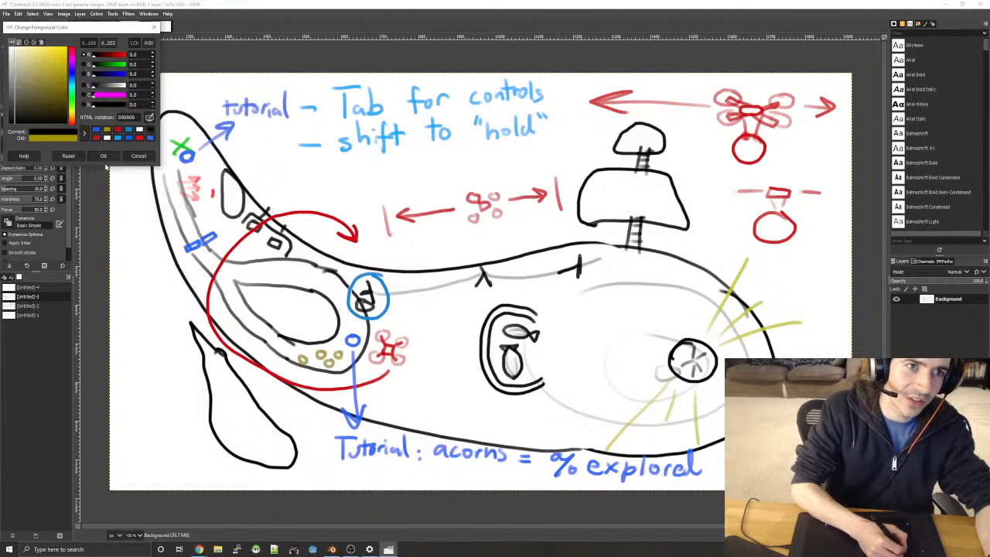
left_click(102, 156)
left_click_drag(376, 326, 387, 322)
mouse_move(379, 371)
left_mouse_down()
mouse_move(368, 363)
mouse_move(384, 342)
left_mouse_up()
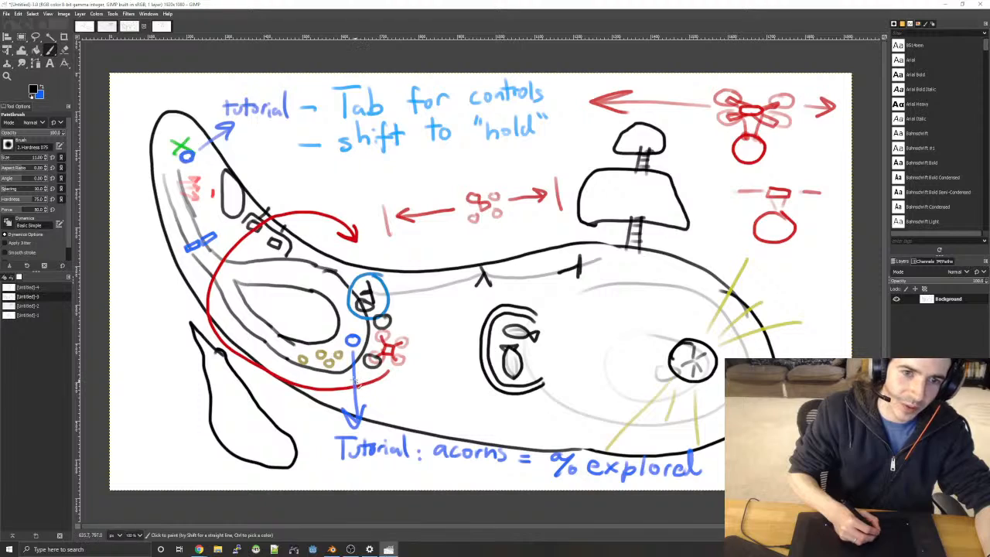
left_click_drag(353, 380, 316, 380)
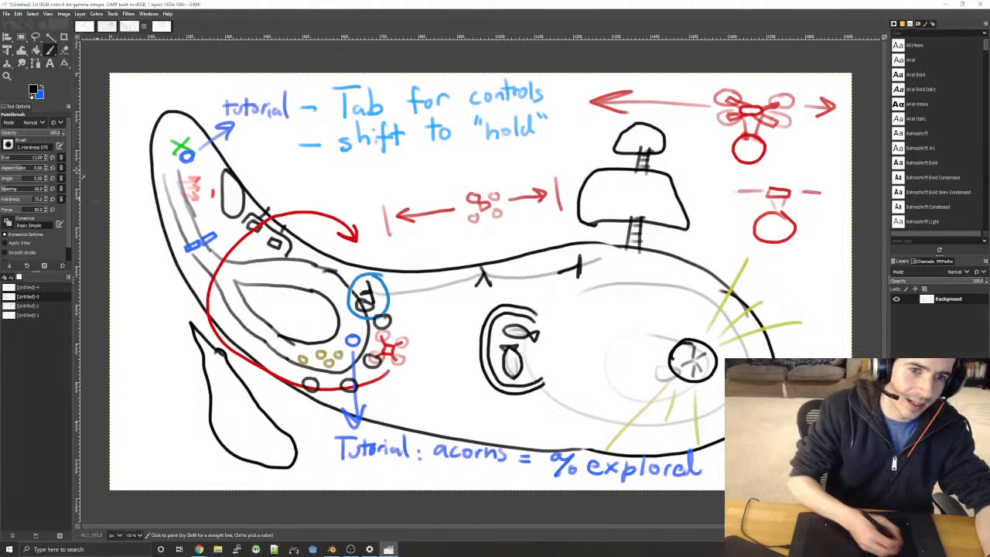
- Set the foreground color to yellow, f9e611, paint a dot beside the lower blue arrow and recolor the main olive acorn cluster
left_click(41, 88)
left_click_drag(33, 89, 36, 91)
left_click(36, 92)
left_click(71, 108)
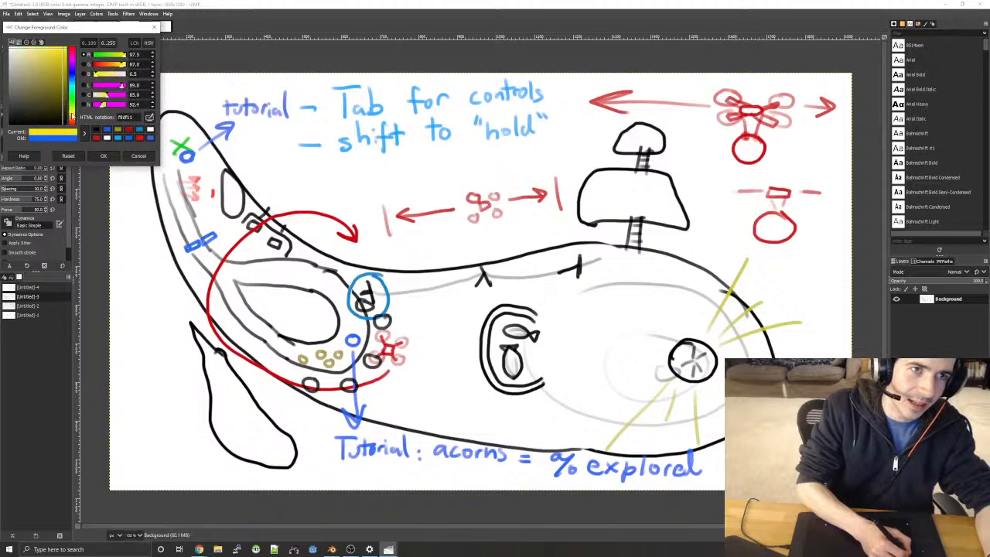
left_click(103, 157)
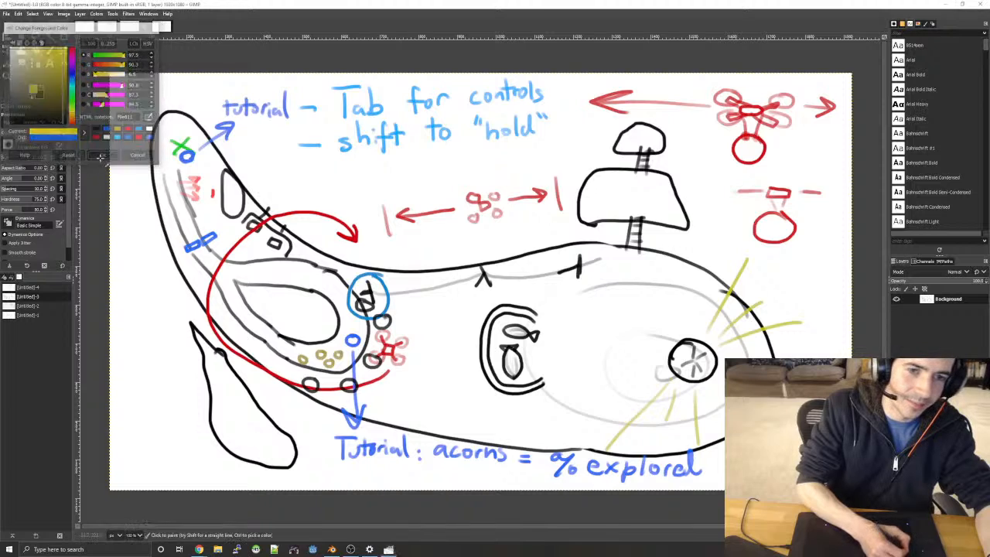
left_click(359, 396)
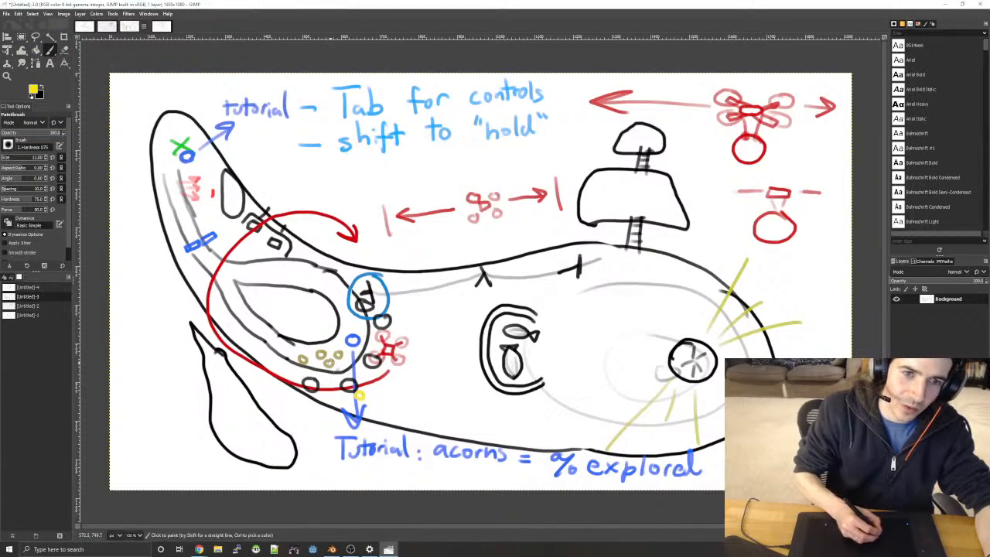
left_click(330, 363)
left_click(338, 355)
left_click(320, 355)
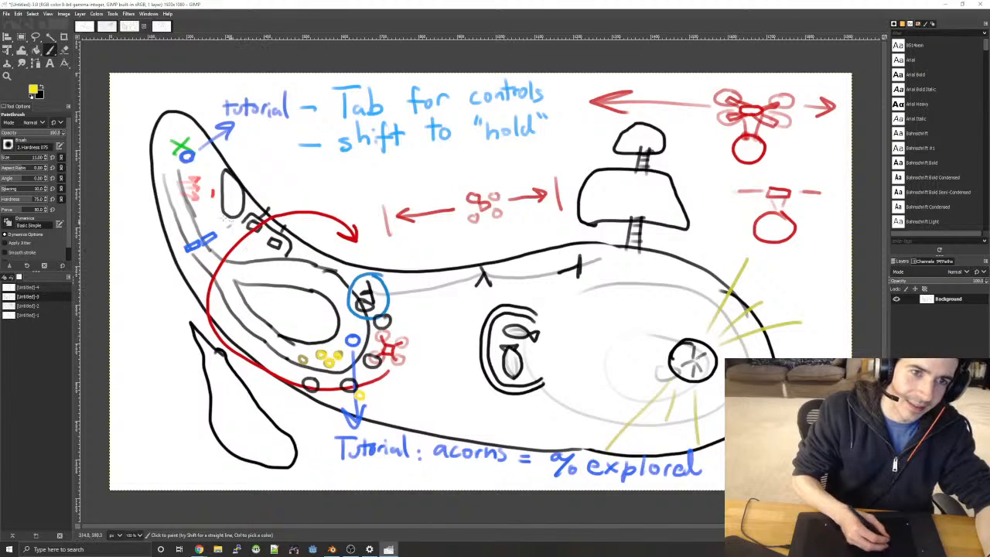
- Erase a short gap in the upper edge of the innermost island outline
left_click(42, 97)
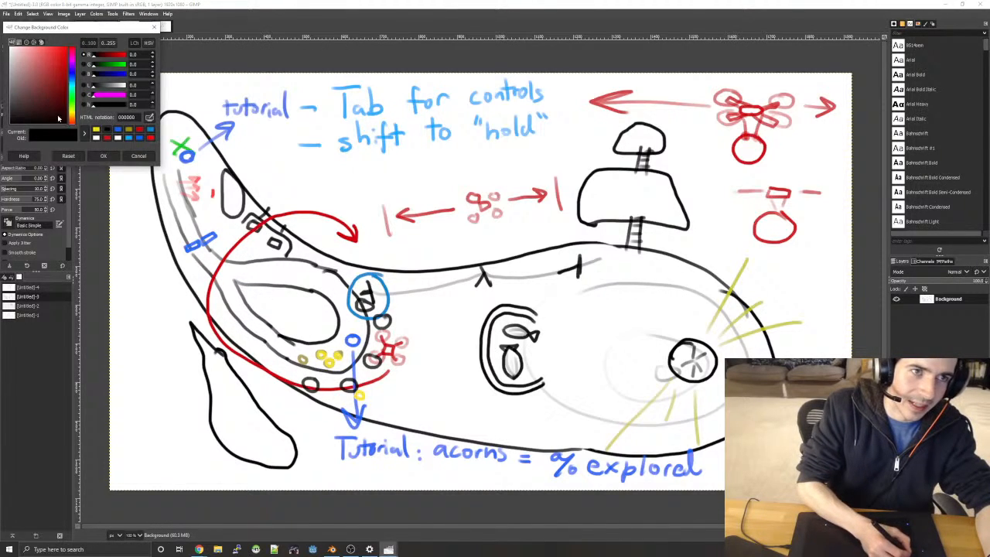
left_click(105, 156)
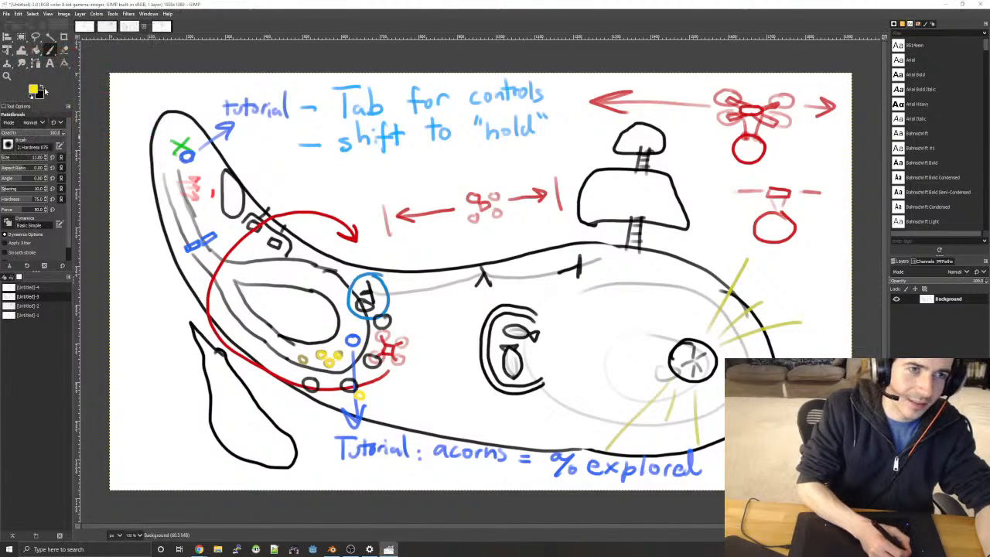
left_click(47, 14)
key("Escape")
key("d")
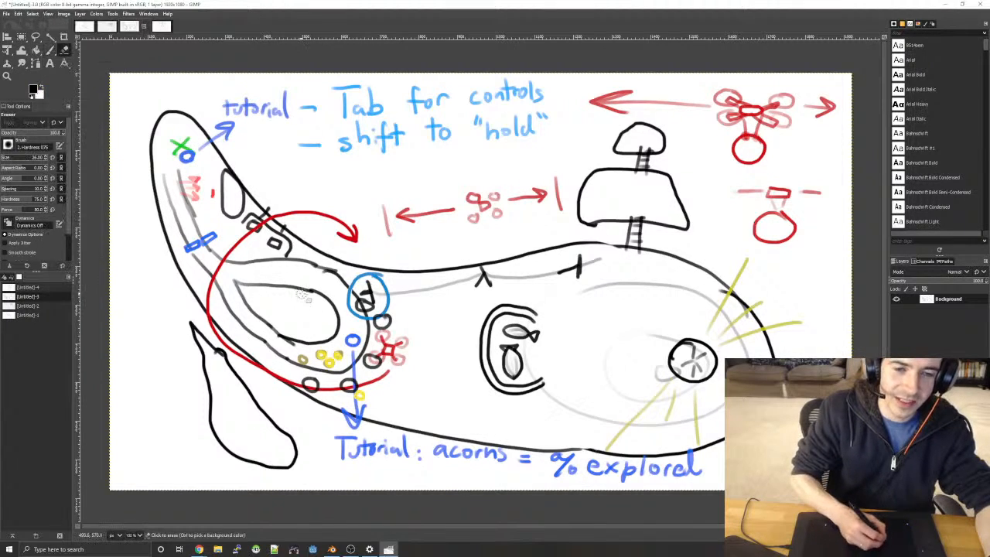
key("shift+e")
left_click_drag(313, 290, 317, 293)
- Paint a black notch dipping into the island across the erased gap
left_click(50, 51)
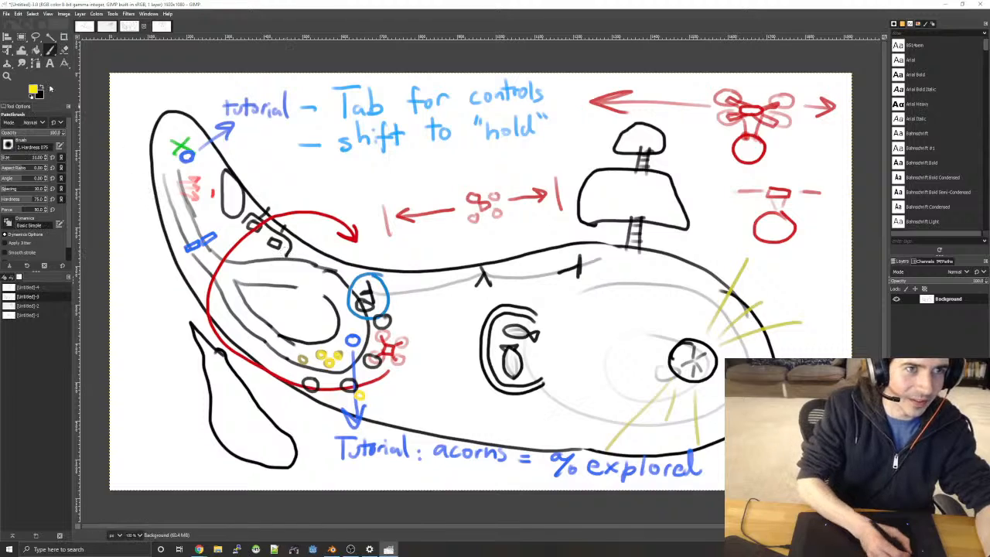
left_click(44, 87)
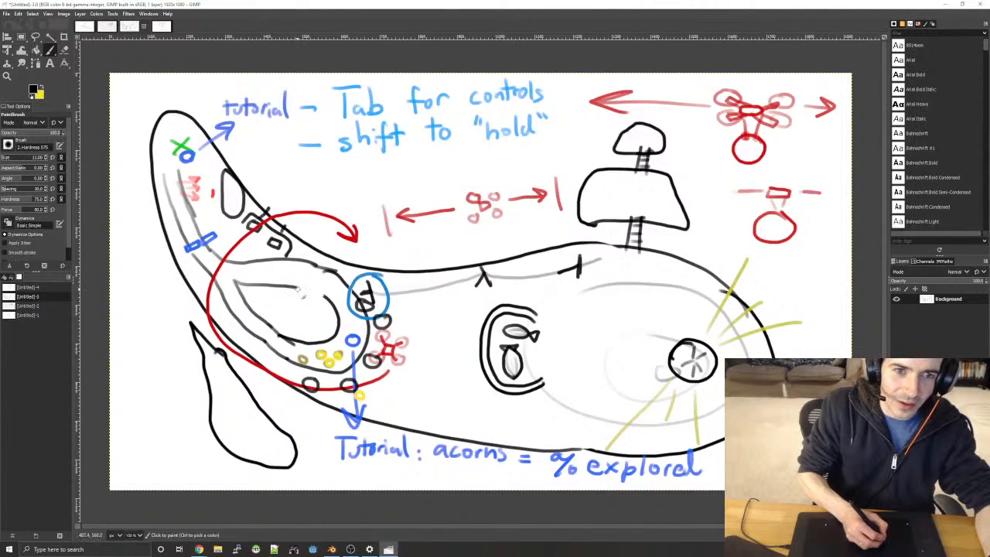
mouse_move(293, 294)
left_mouse_down()
mouse_move(295, 312)
mouse_move(320, 311)
mouse_move(324, 298)
left_mouse_up()
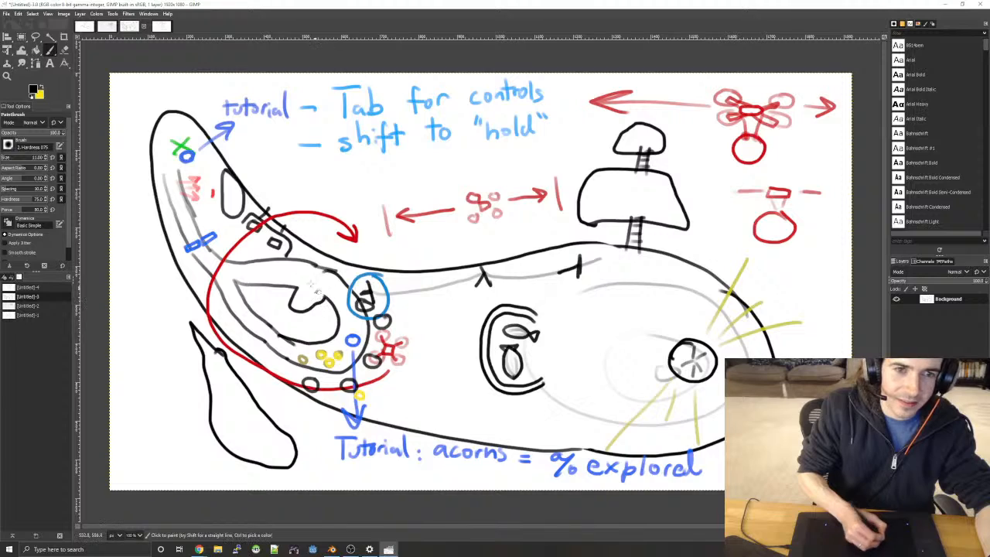
- Paint a yellow acorn dot inside the island's notch and a short black ledge over the notch's opening
key("z")
key("x")
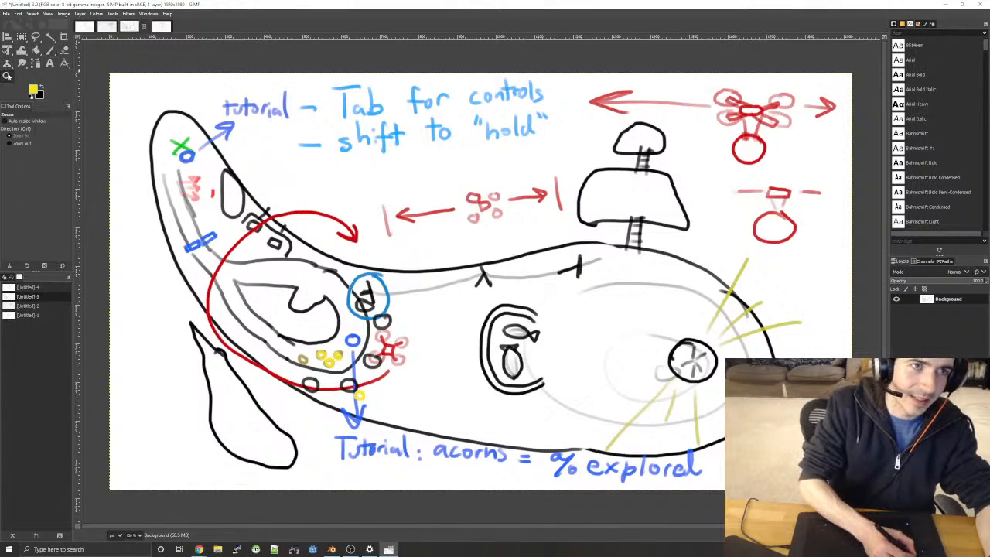
left_click(51, 49)
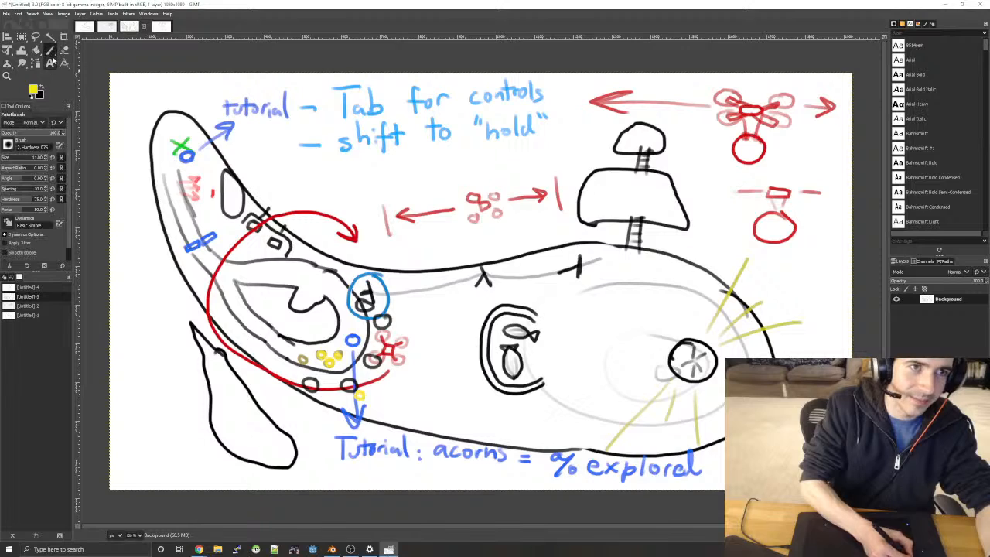
left_click(301, 300)
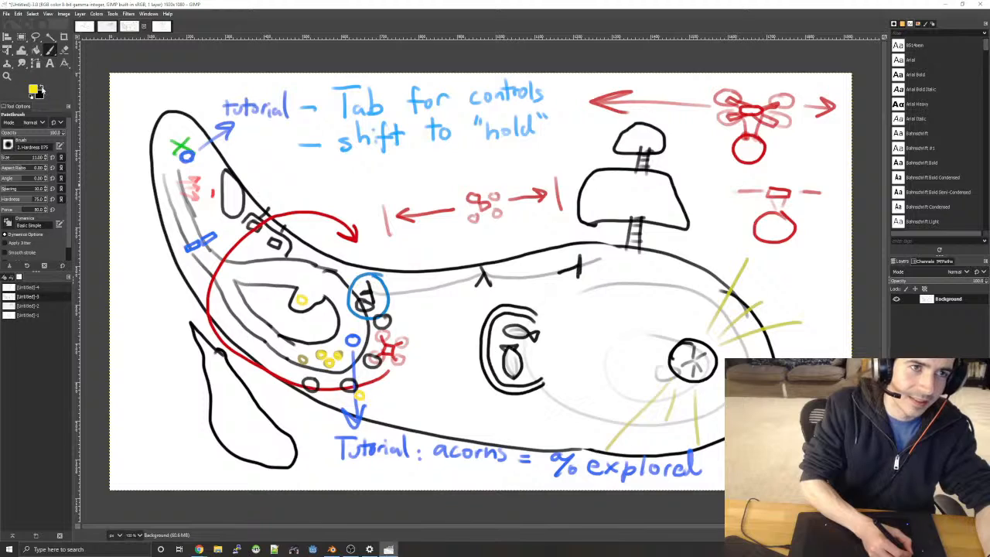
left_click(42, 86)
mouse_move(277, 284)
left_mouse_down()
mouse_move(314, 289)
mouse_move(298, 287)
left_mouse_up()
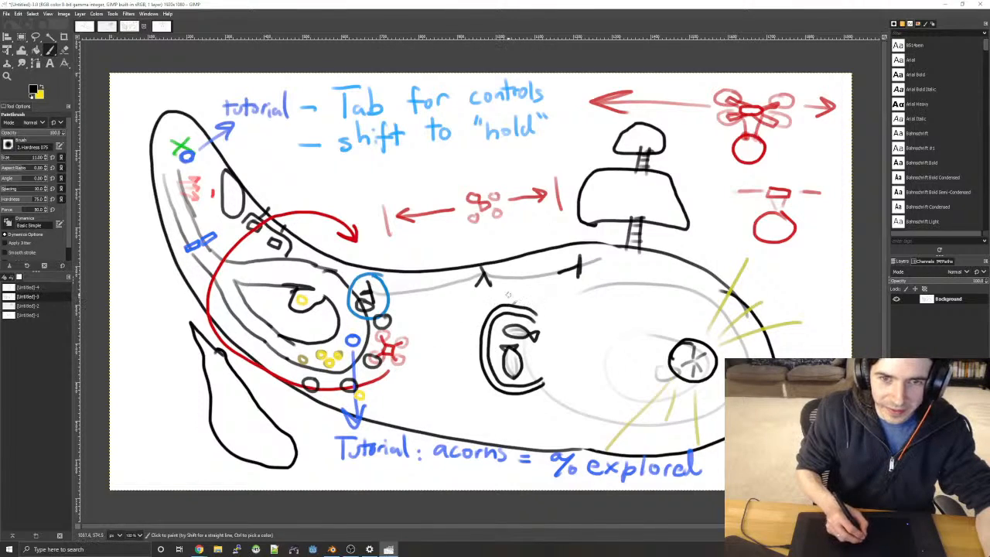
- Paint a jagged gray slope line around the fish enclosure's outer side and handwrite "steep cant walk" along it
mouse_move(592, 288)
left_mouse_down()
mouse_move(494, 290)
mouse_move(453, 317)
mouse_move(444, 404)
mouse_move(529, 437)
left_mouse_up()
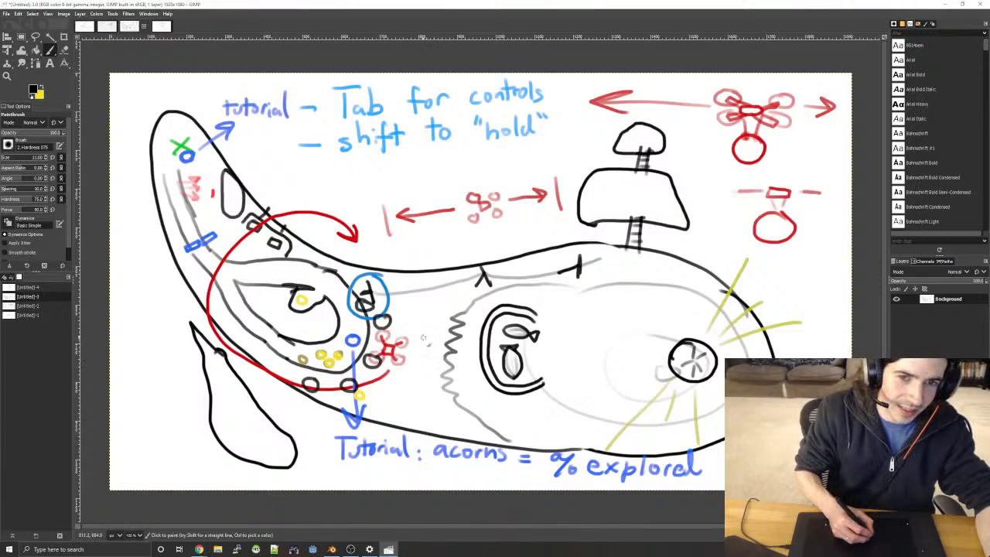
mouse_move(427, 317)
left_mouse_down()
mouse_move(436, 330)
mouse_move(468, 329)
mouse_move(424, 367)
mouse_move(455, 362)
mouse_move(430, 390)
mouse_move(451, 398)
left_mouse_up()
mouse_move(464, 388)
left_mouse_down()
mouse_move(456, 392)
mouse_move(468, 400)
left_mouse_up()
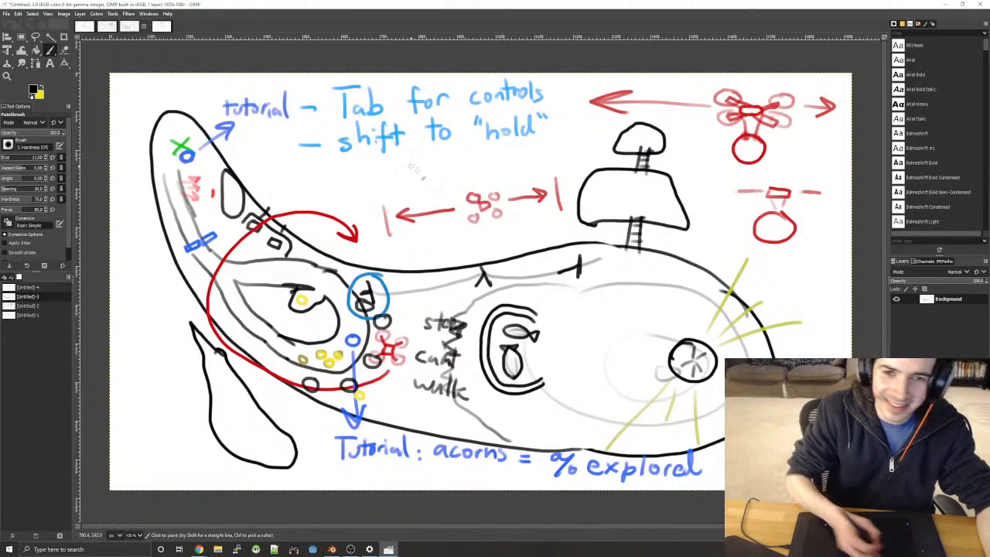
- Paint a black oval just inside the map outline, below the lower ladder of the stacked platforms
key("x")
key("x")
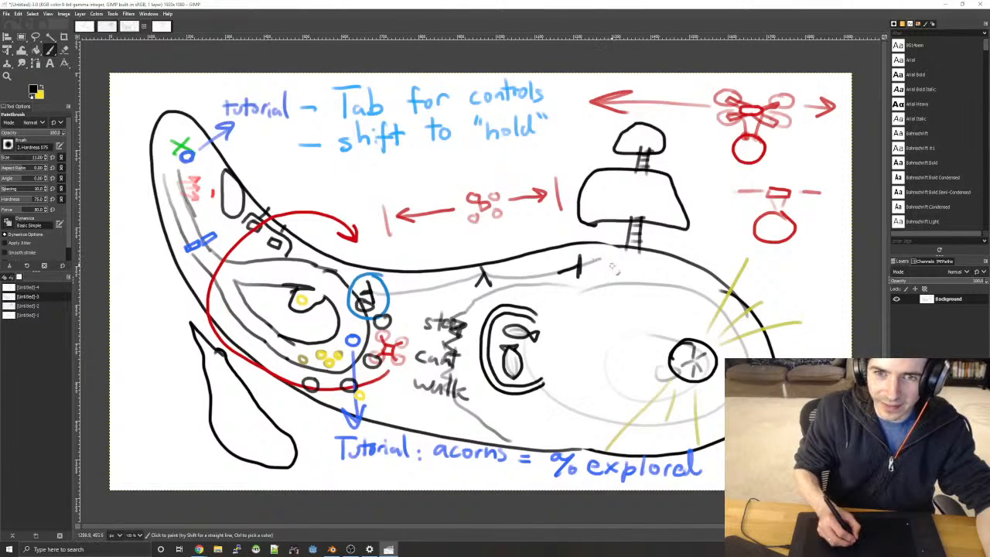
mouse_move(633, 265)
left_mouse_down()
mouse_move(613, 260)
mouse_move(593, 293)
mouse_move(642, 303)
mouse_move(667, 280)
mouse_move(621, 259)
left_mouse_up()
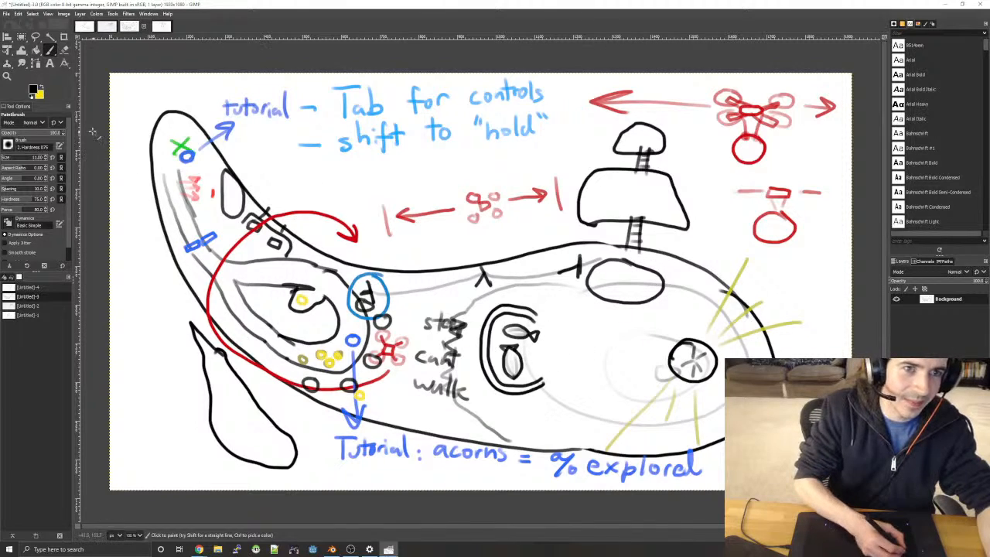
- Set the foreground color to green, 00ea19, and paint a circled check mark beside the fish enclosure, labeled "exit"
left_click(42, 86)
left_click(33, 90)
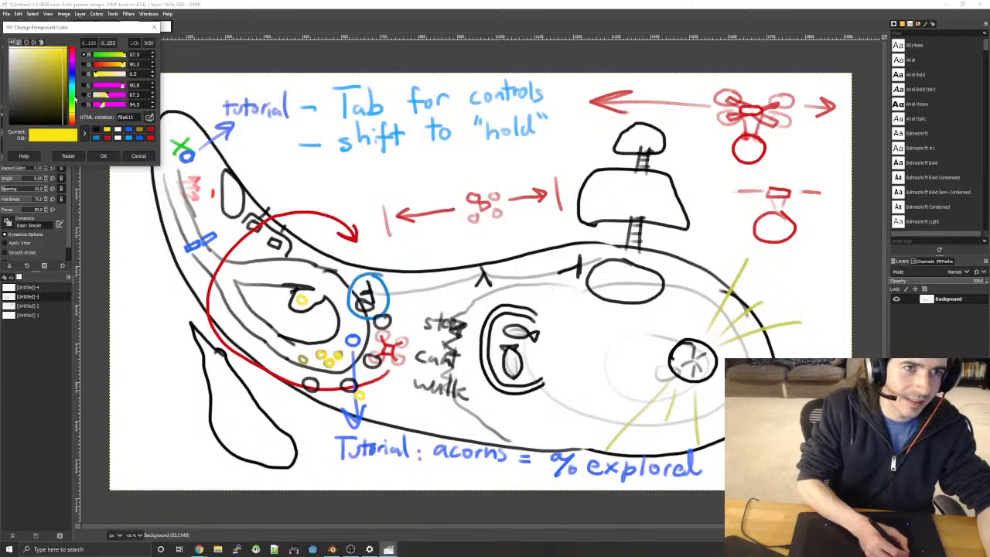
left_click_drag(72, 93, 72, 97)
left_click_drag(63, 52, 70, 48)
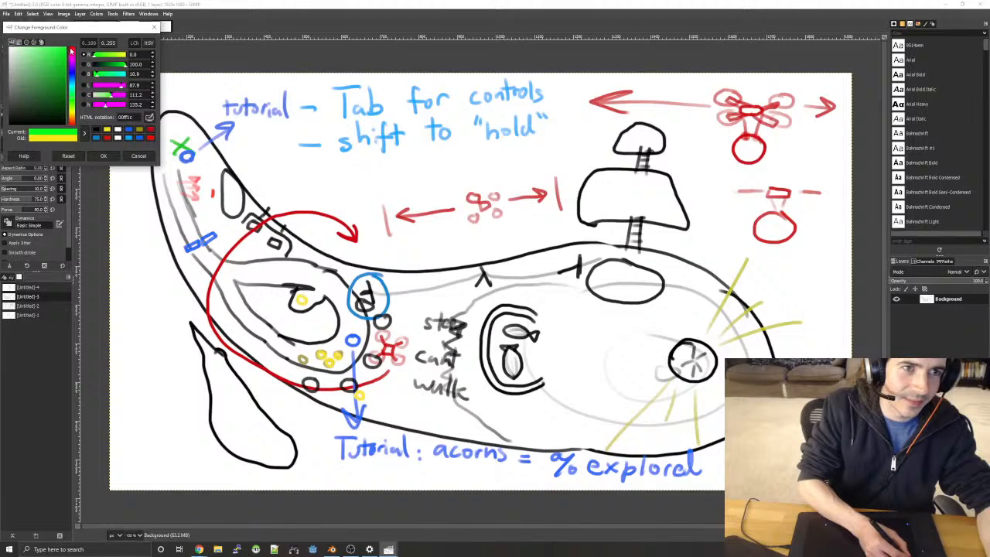
left_click(102, 155)
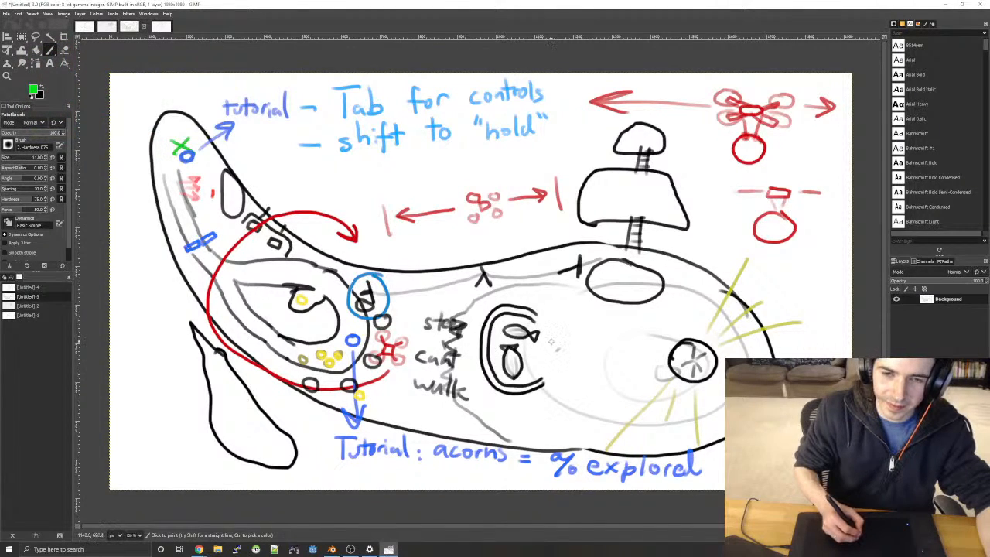
mouse_move(546, 344)
left_mouse_down()
mouse_move(556, 353)
mouse_move(576, 332)
mouse_move(542, 323)
mouse_move(568, 360)
mouse_move(577, 331)
left_mouse_up()
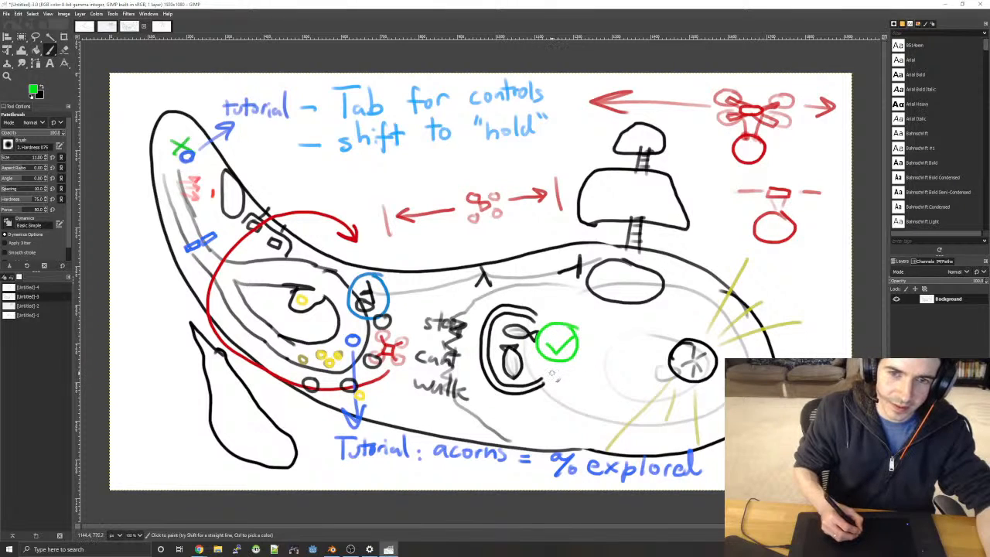
mouse_move(589, 342)
left_mouse_down()
mouse_move(619, 329)
mouse_move(620, 345)
left_mouse_up()
left_click_drag(612, 334, 632, 334)
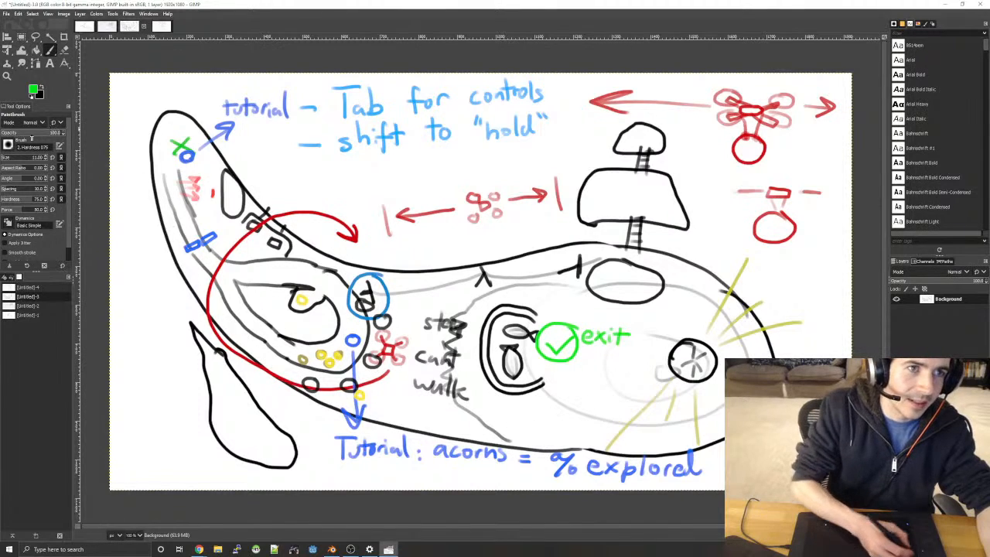
- Set the foreground color to red, ff0000, and paint two short vertical strokes below the black circle between the yellow rays
key("x")
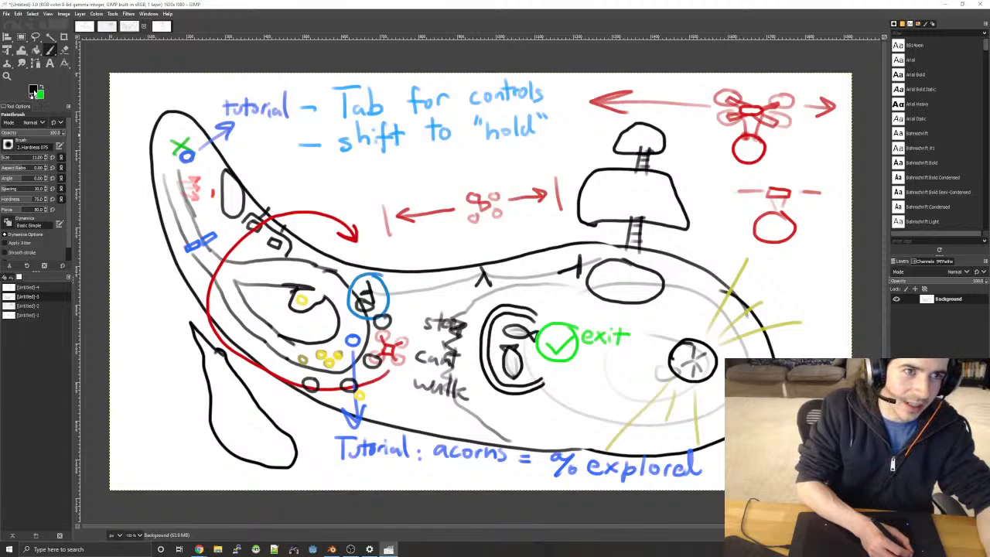
left_click(33, 92)
left_click_drag(63, 66, 68, 47)
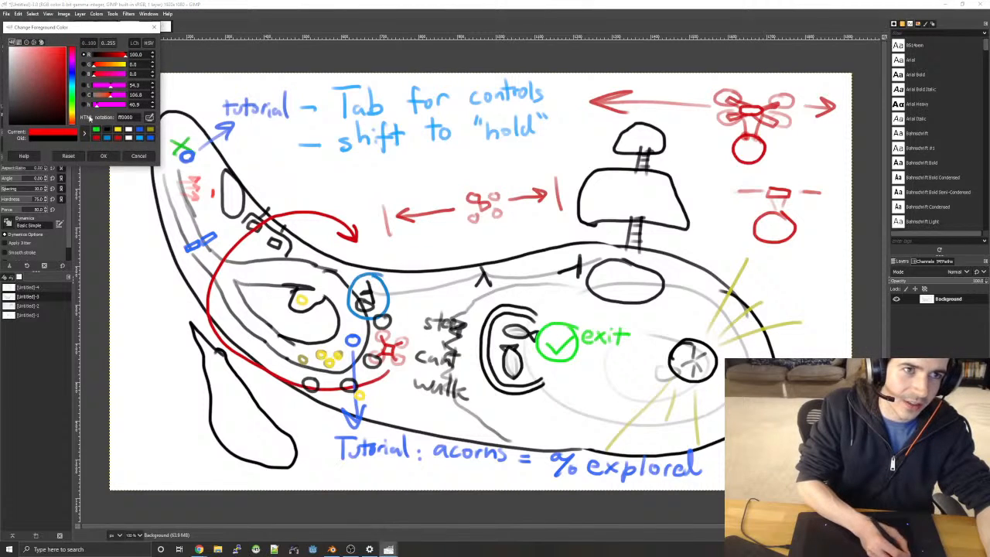
left_click(103, 156)
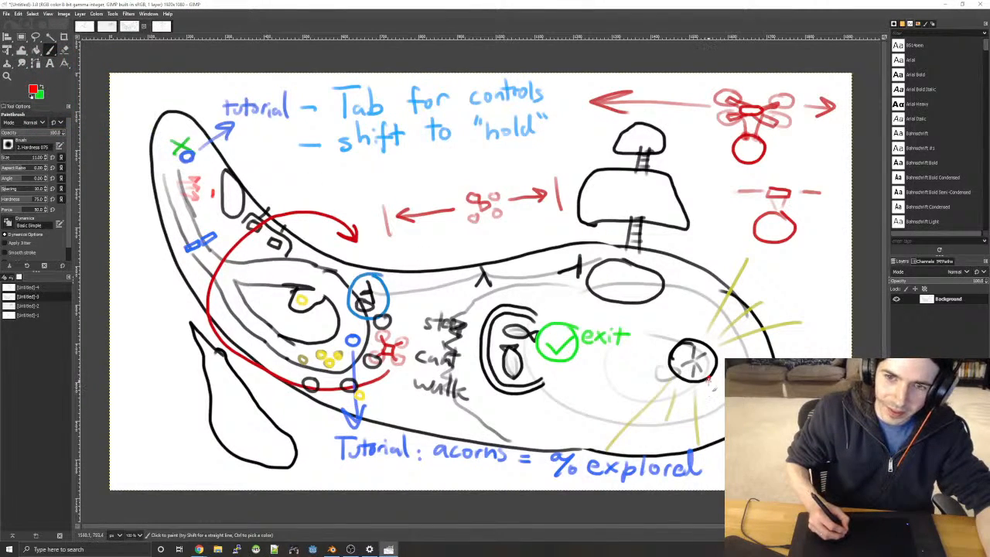
left_click_drag(707, 377, 709, 399)
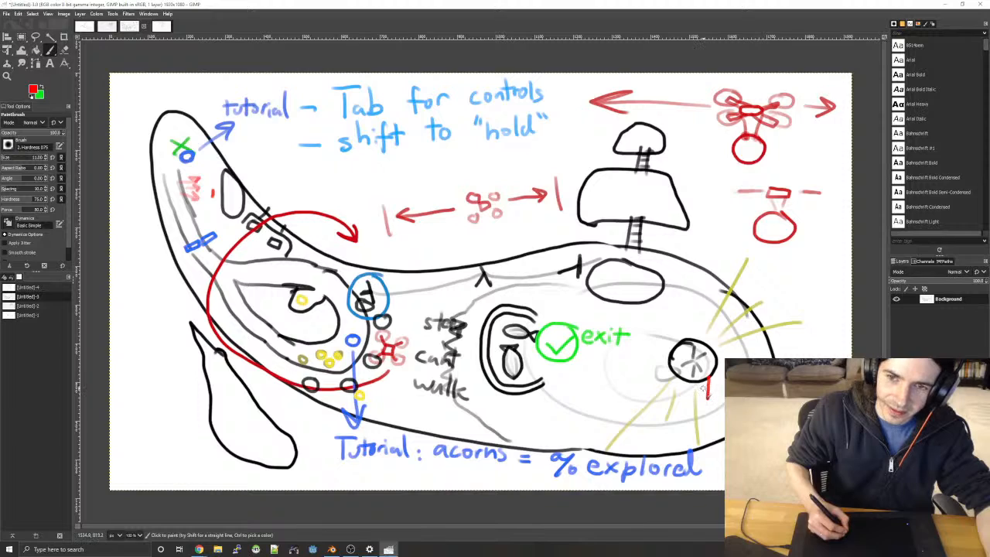
left_click_drag(706, 382, 706, 397)
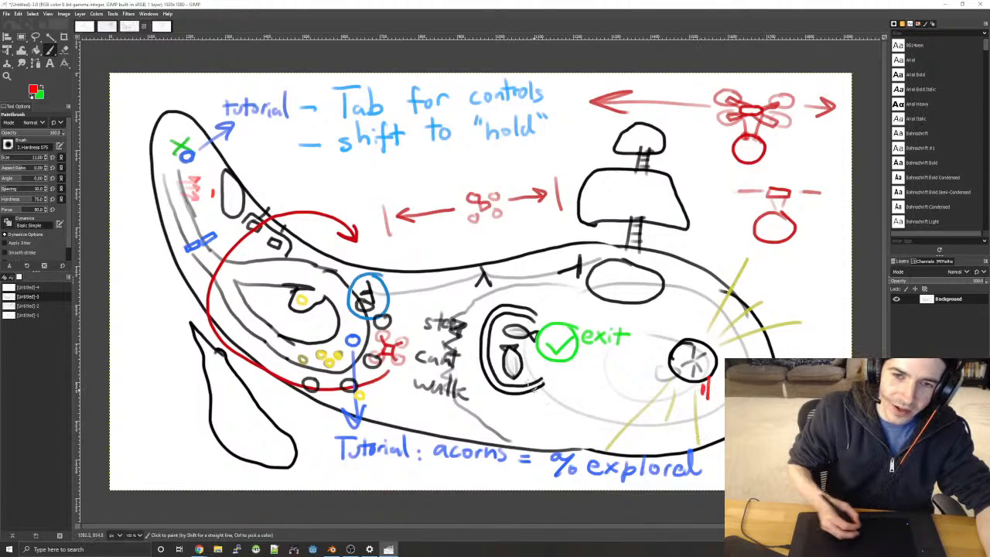
- Set the foreground color to blue, 327fff
left_click(44, 88)
left_click(35, 90)
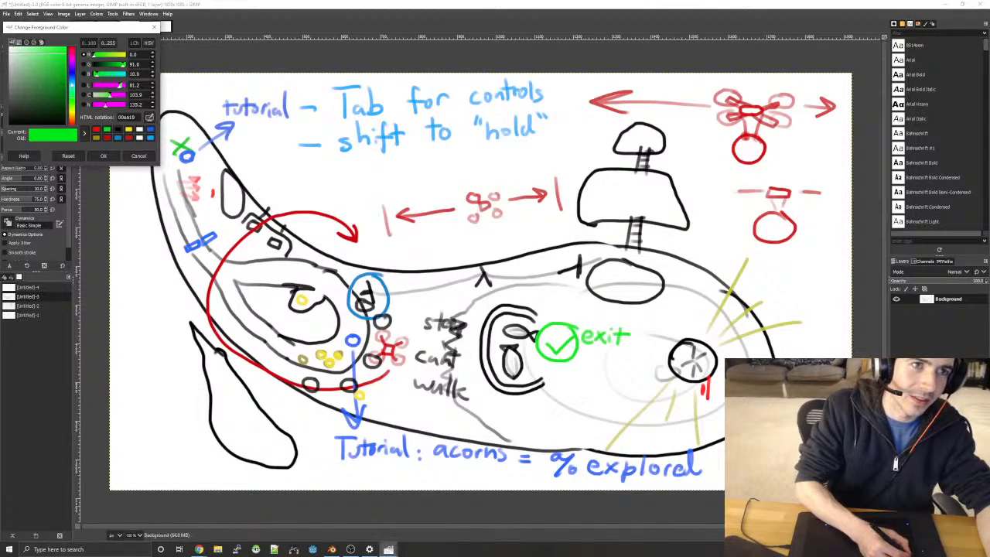
left_click(72, 80)
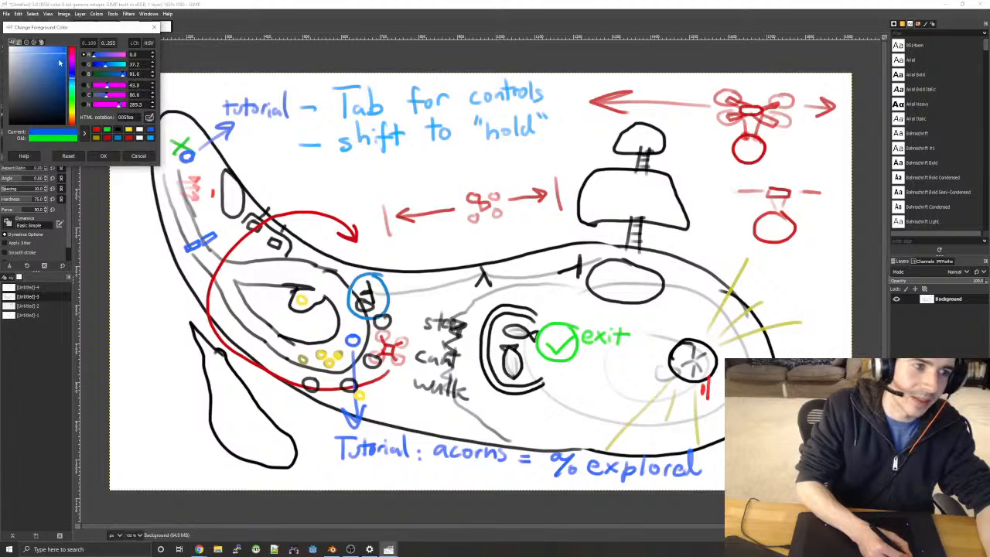
left_click(54, 52)
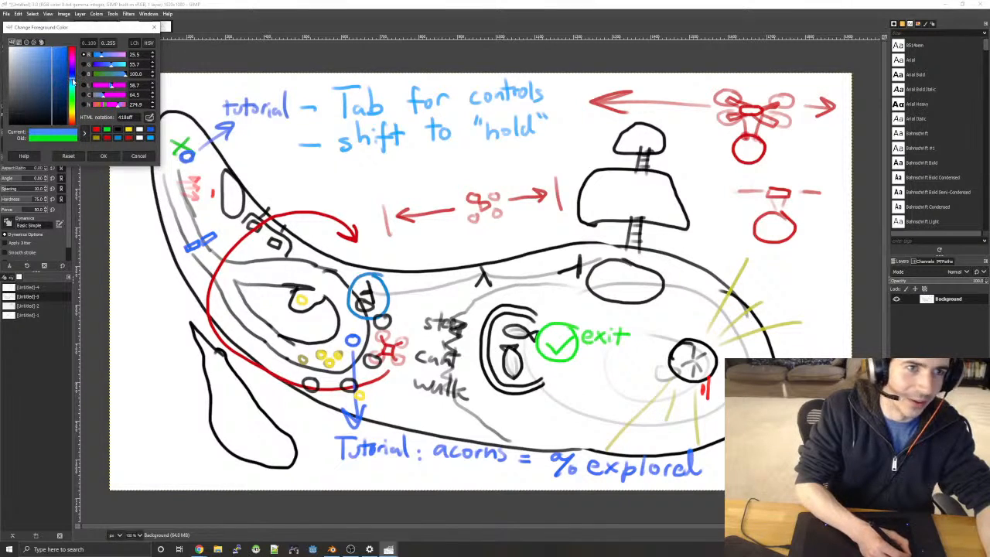
left_click(74, 79)
left_click(75, 79)
left_click(55, 48)
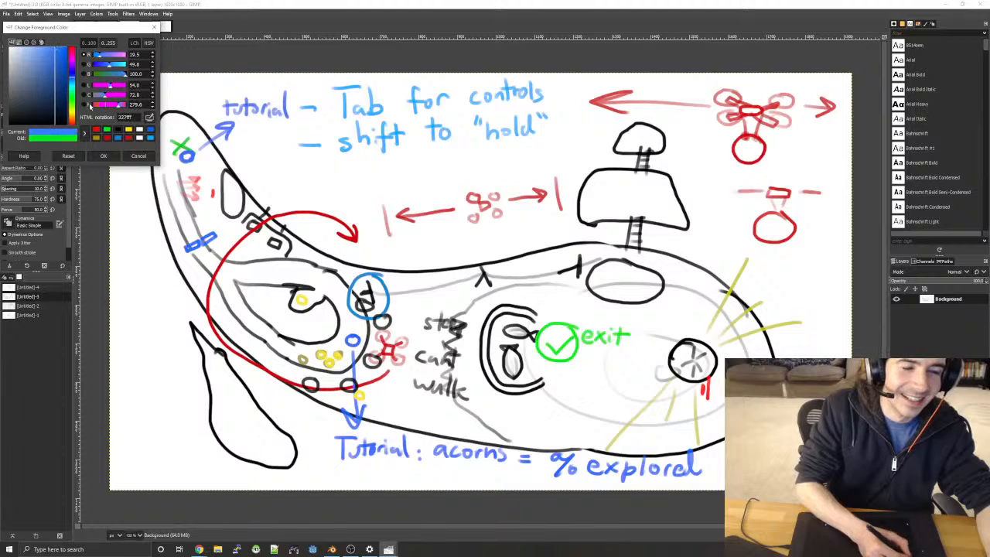
left_click(103, 156)
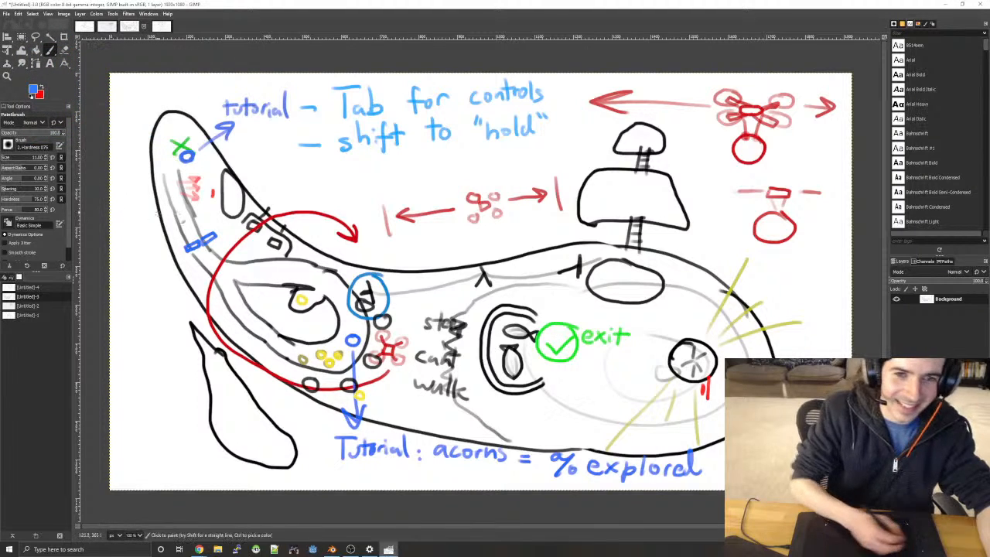
- Paint a blue circle below the exit check mark with an arrow pointing to the handwritten word "Tutorial"
mouse_move(547, 369)
left_mouse_down()
mouse_move(586, 377)
mouse_move(577, 382)
left_mouse_up()
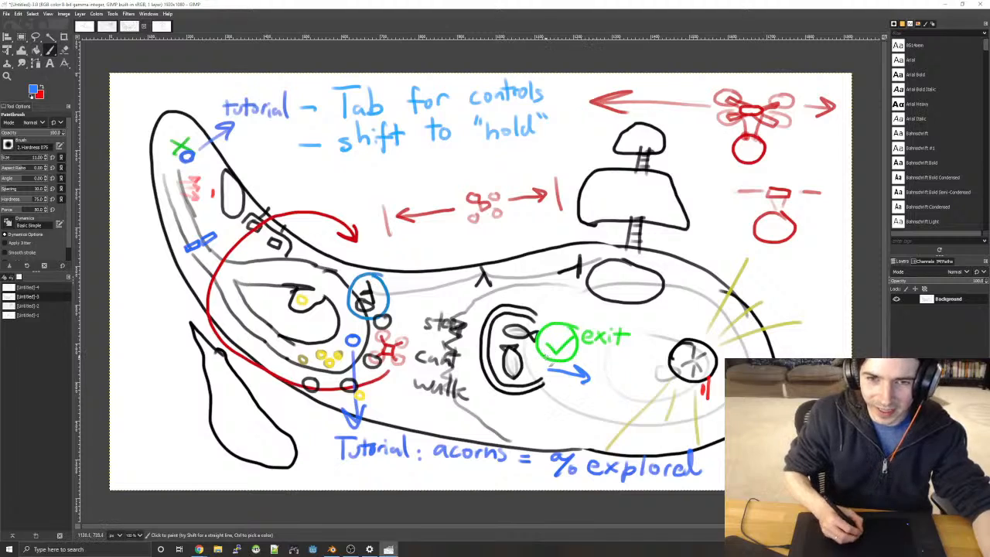
mouse_move(542, 362)
left_mouse_down()
mouse_move(545, 381)
mouse_move(539, 359)
mouse_move(618, 371)
left_mouse_up()
mouse_move(605, 374)
left_mouse_down()
mouse_move(606, 392)
mouse_move(625, 380)
mouse_move(630, 394)
left_mouse_up()
left_click_drag(623, 379, 674, 396)
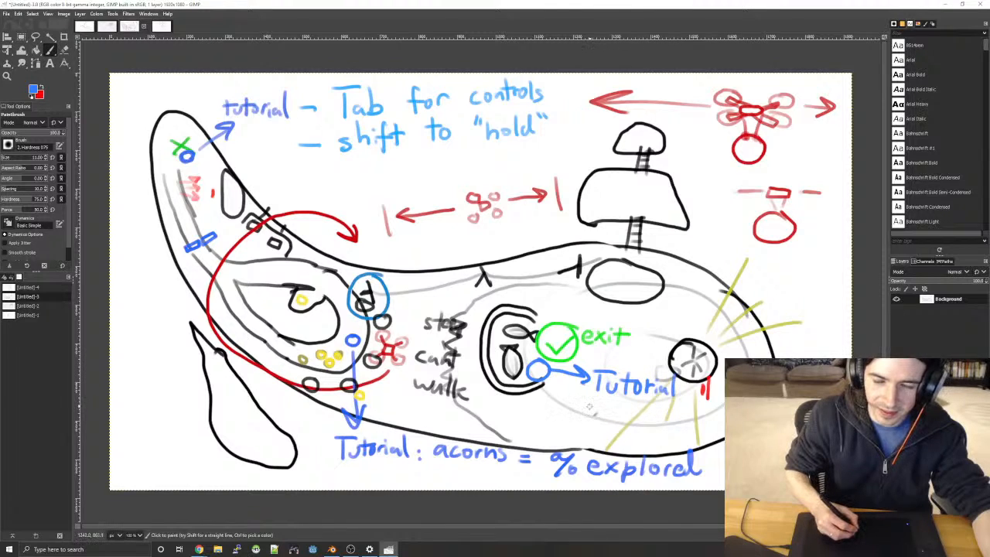
- Handwrite "exit target" in blue beneath the new "Tutorial" label
mouse_move(578, 406)
left_mouse_down()
mouse_move(609, 416)
mouse_move(597, 417)
left_mouse_up()
mouse_move(617, 406)
left_mouse_down()
mouse_move(618, 418)
mouse_move(636, 403)
mouse_move(658, 422)
left_mouse_up()
mouse_move(653, 409)
left_mouse_down()
mouse_move(670, 407)
mouse_move(679, 424)
mouse_move(687, 417)
left_mouse_up()
mouse_move(697, 410)
left_mouse_down()
mouse_move(685, 433)
mouse_move(719, 423)
left_mouse_up()
left_click_drag(709, 416, 725, 413)
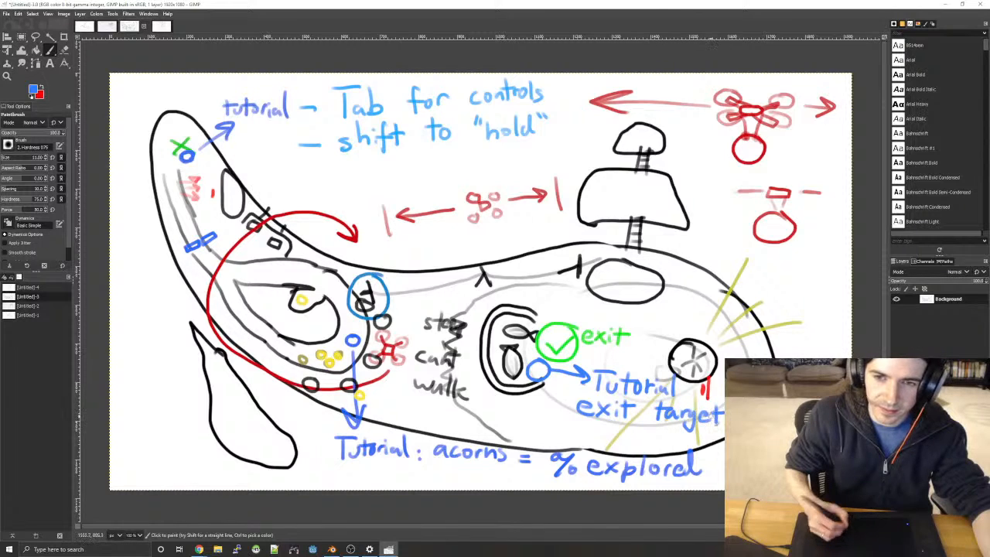
key("super+a")
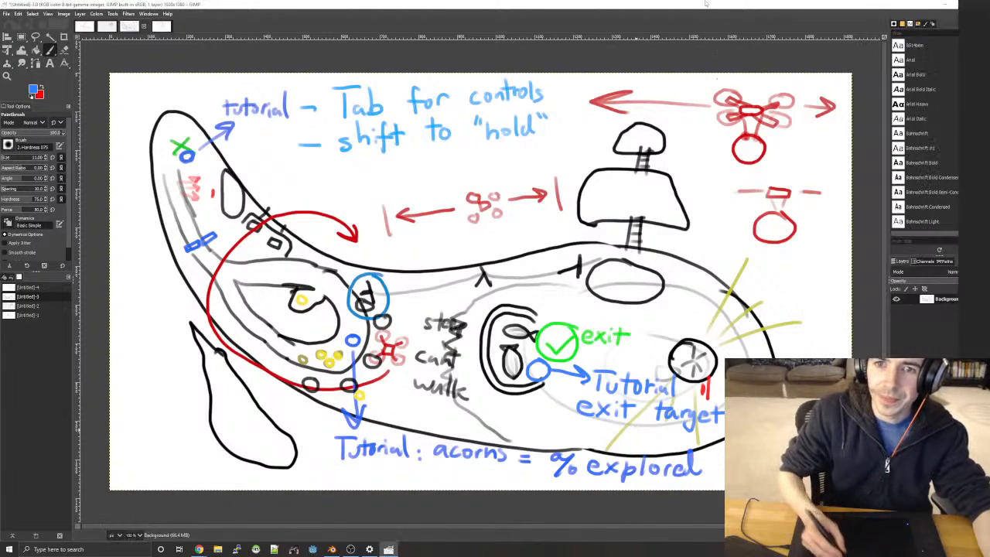
- Set the foreground color to black, 000000, and paint curved lines inside the map outline across the upper yellow rays
left_click(35, 91)
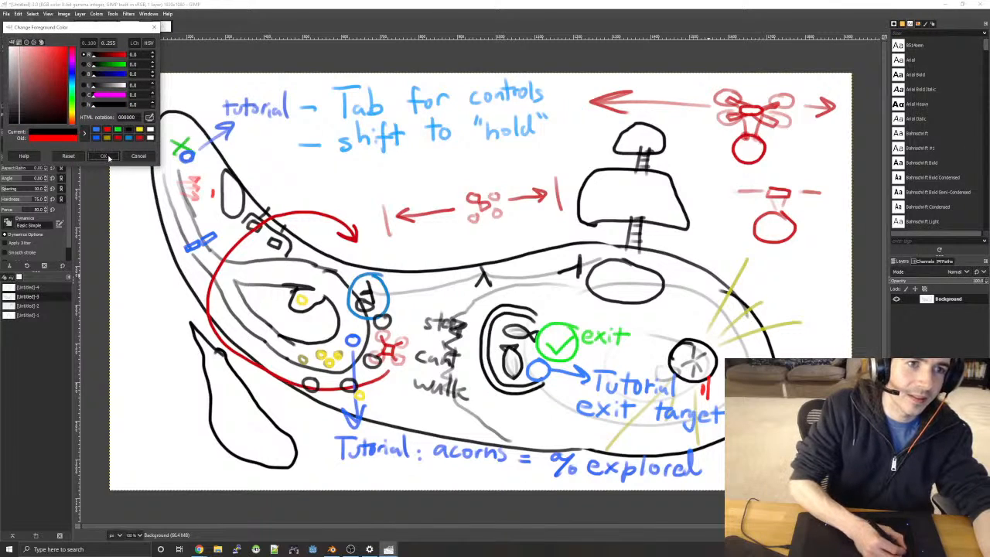
left_click(102, 155)
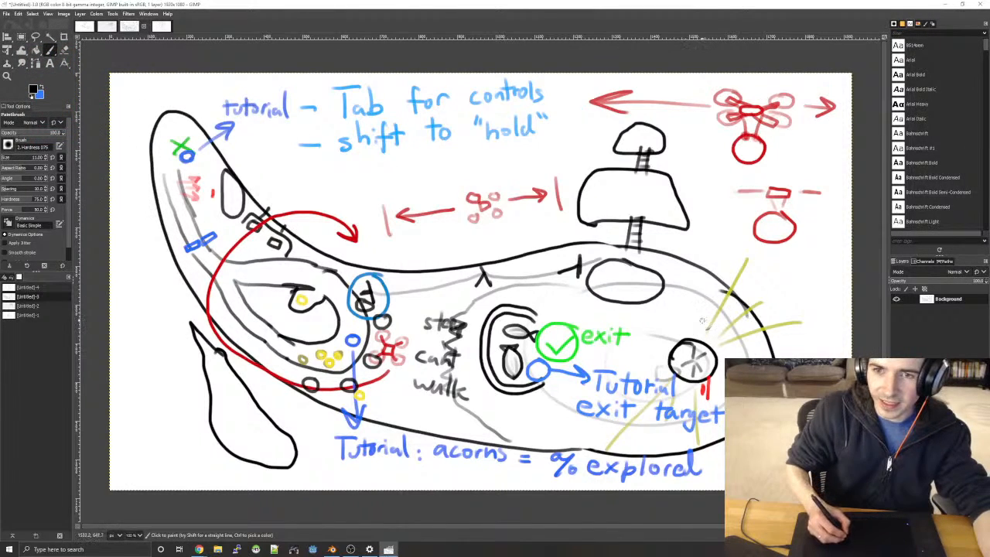
mouse_move(696, 310)
left_mouse_down()
mouse_move(732, 357)
mouse_move(747, 336)
mouse_move(702, 287)
left_mouse_up()
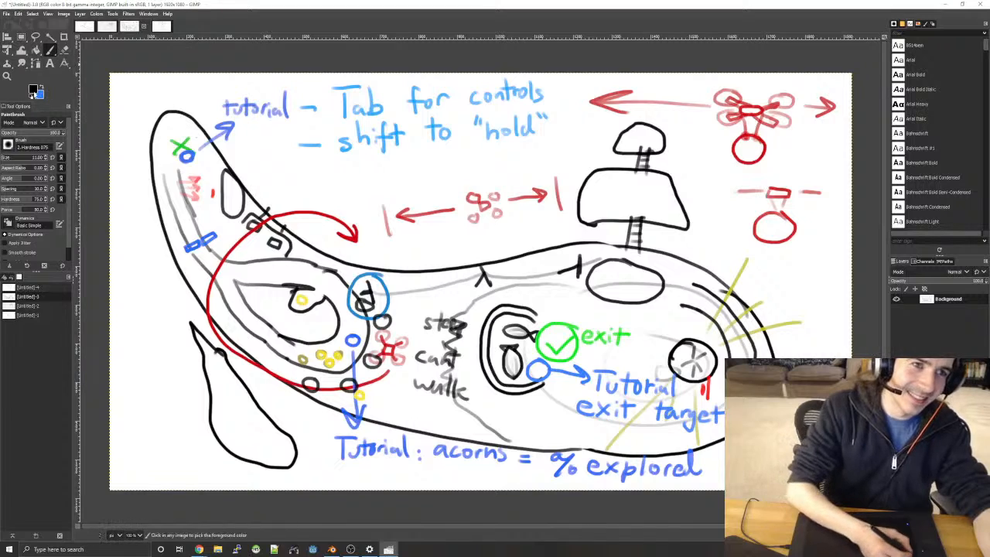
- Set the background color to yellow and swap it into the foreground
key("x")
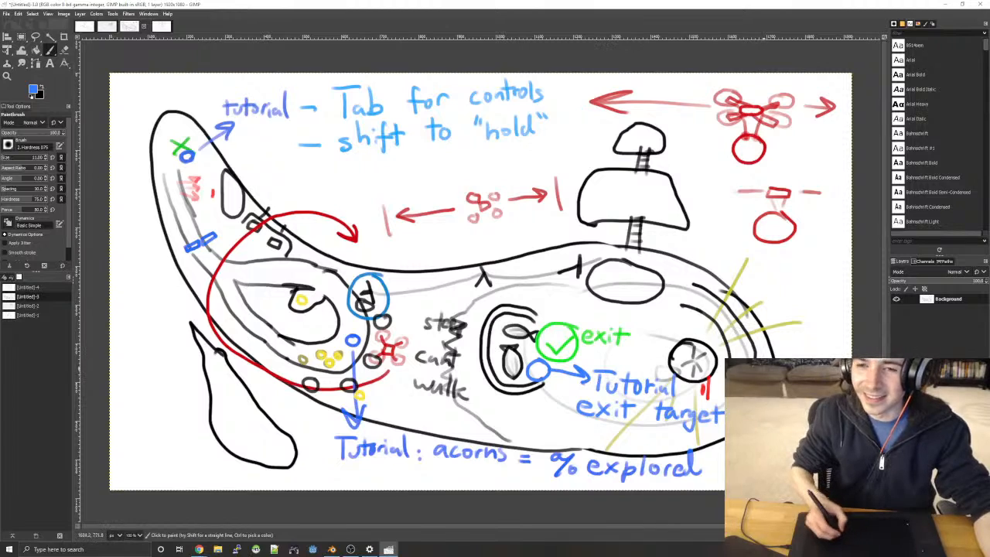
key("x")
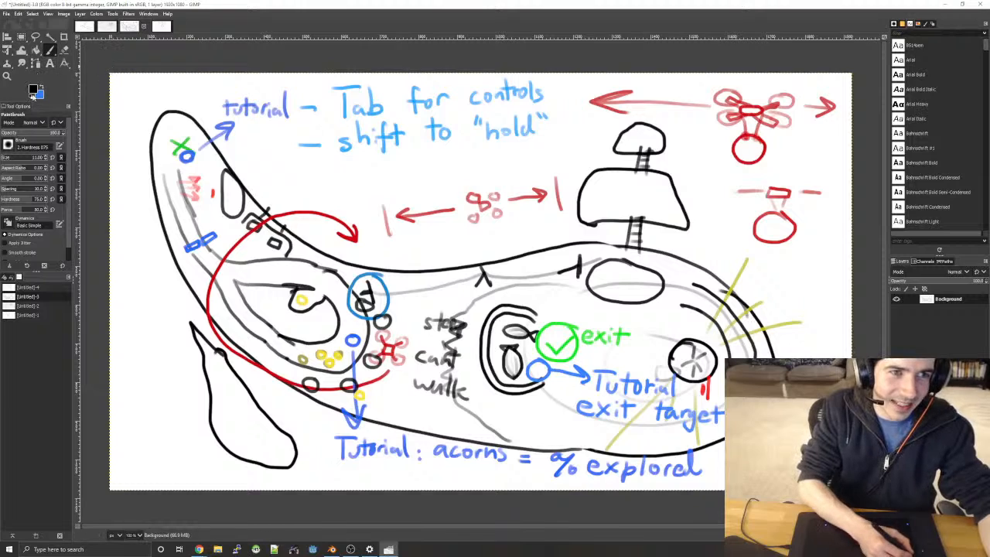
left_click(39, 96)
left_click(72, 113)
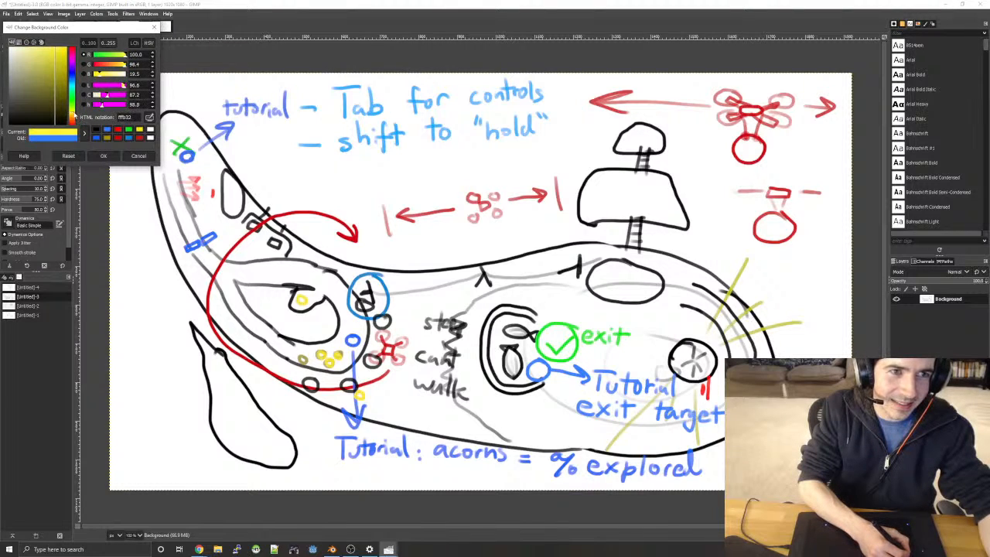
left_click(65, 53)
left_click(103, 156)
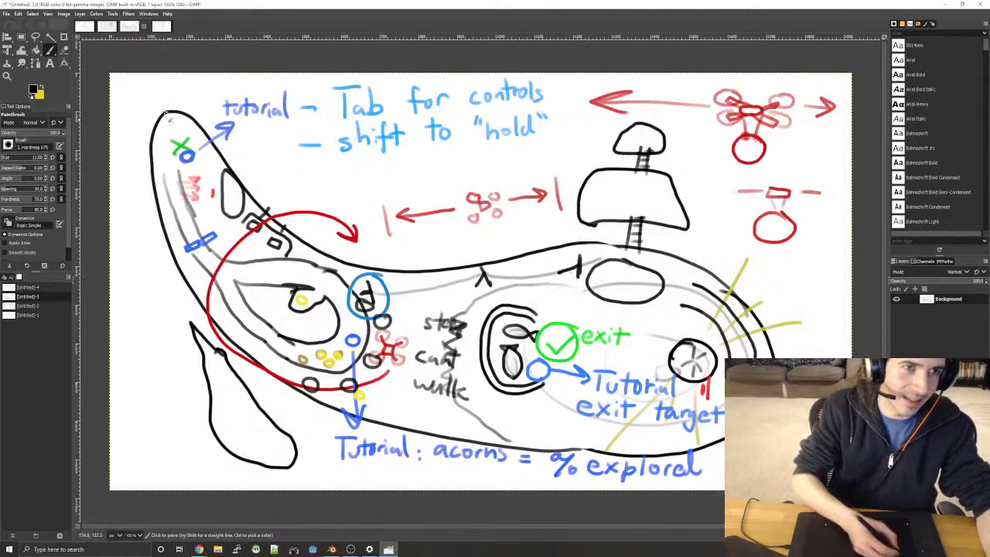
key("x")
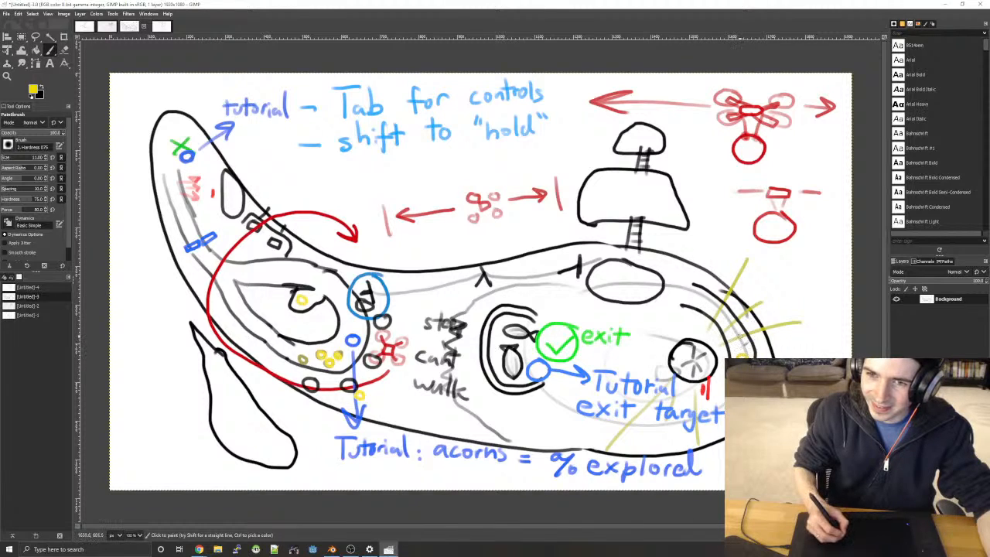
- Paint small yellow acorn circles between the curved black lines, in the black oval and on both stacked platforms
left_click_drag(727, 320, 702, 303)
mouse_move(618, 265)
left_mouse_down()
mouse_move(610, 274)
mouse_move(614, 263)
left_mouse_up()
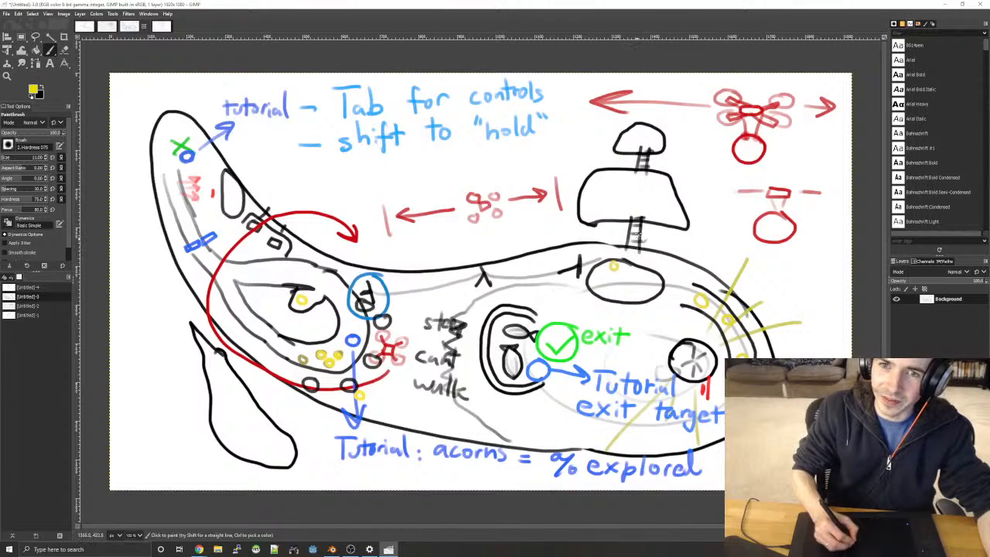
left_click_drag(607, 183, 602, 184)
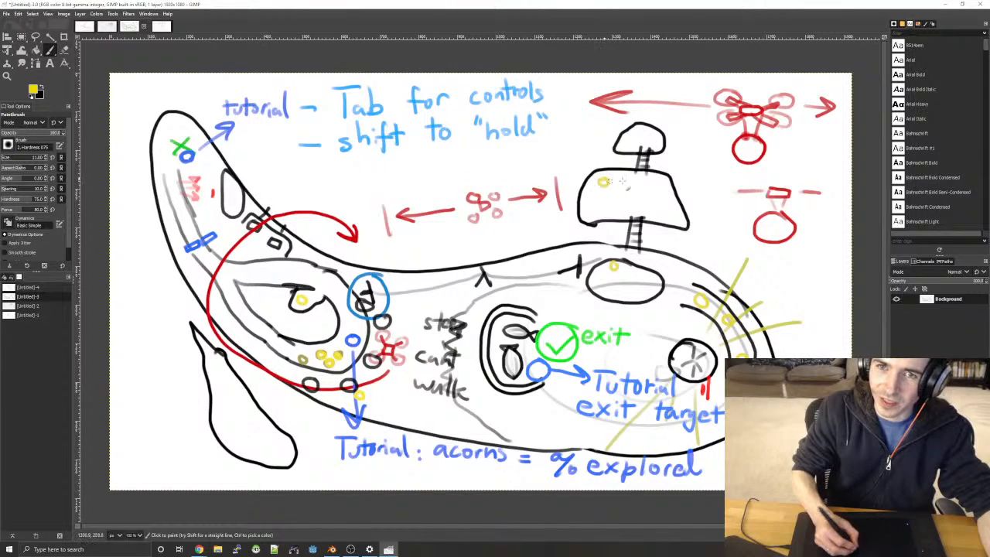
left_click_drag(676, 213, 674, 216)
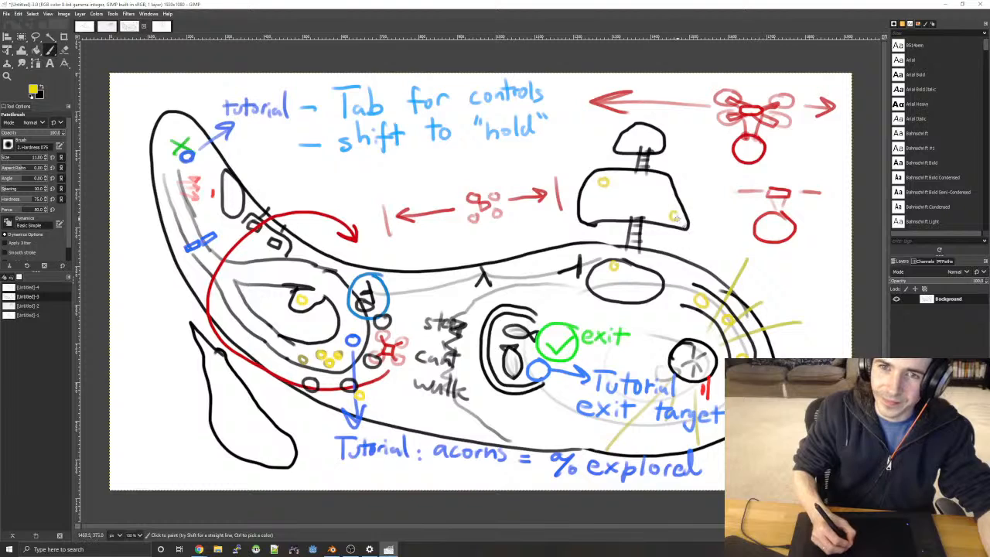
left_click_drag(631, 136, 631, 139)
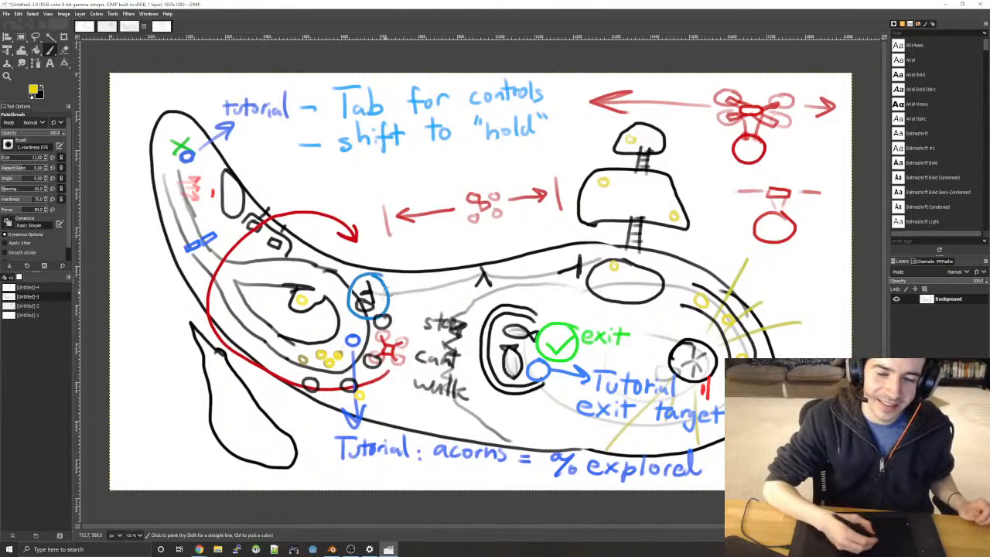
mouse_move(398, 307)
left_mouse_down()
mouse_move(453, 291)
mouse_move(446, 303)
left_mouse_up()
key("ctrl+z")
key("ctrl+z")
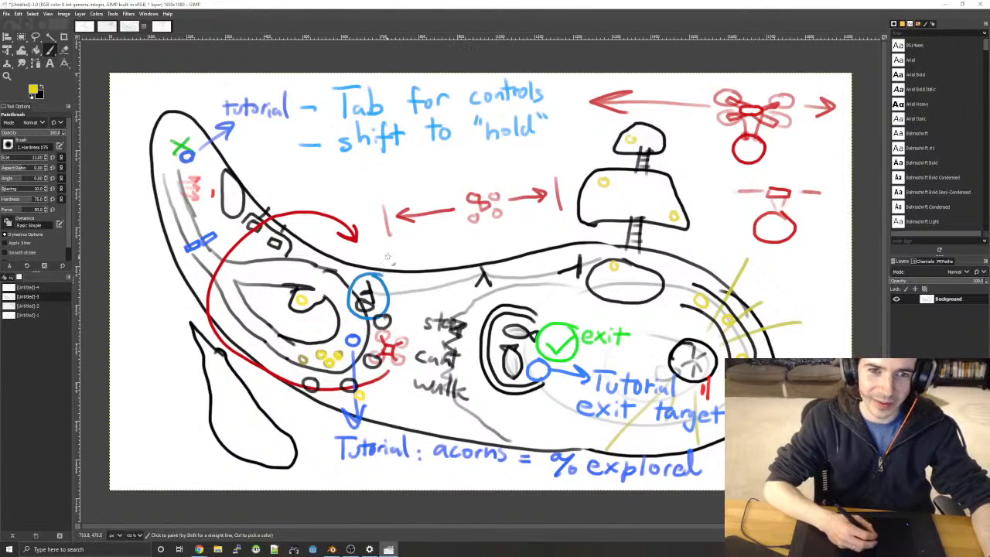
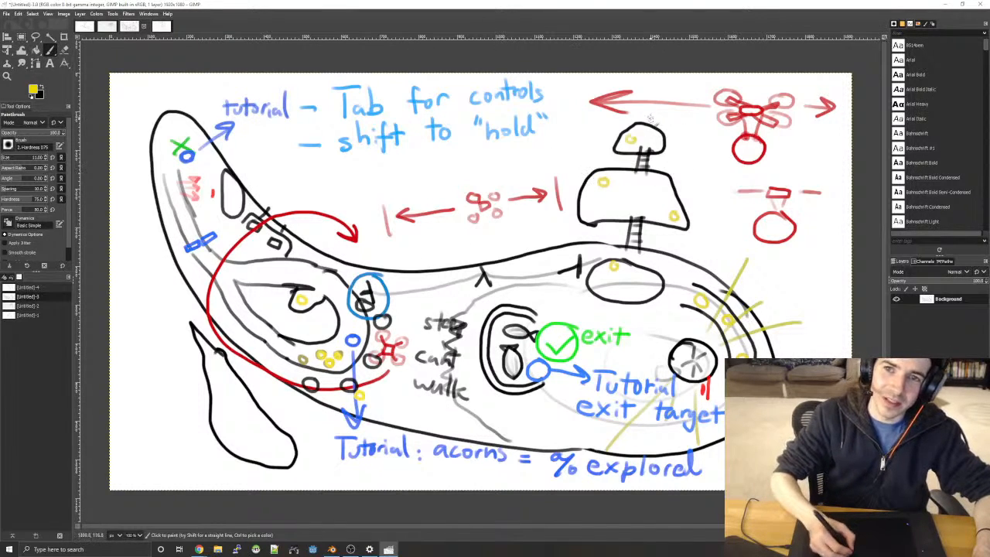
mouse_move(665, 118)
left_mouse_down()
mouse_move(626, 257)
mouse_move(681, 117)
left_mouse_up()
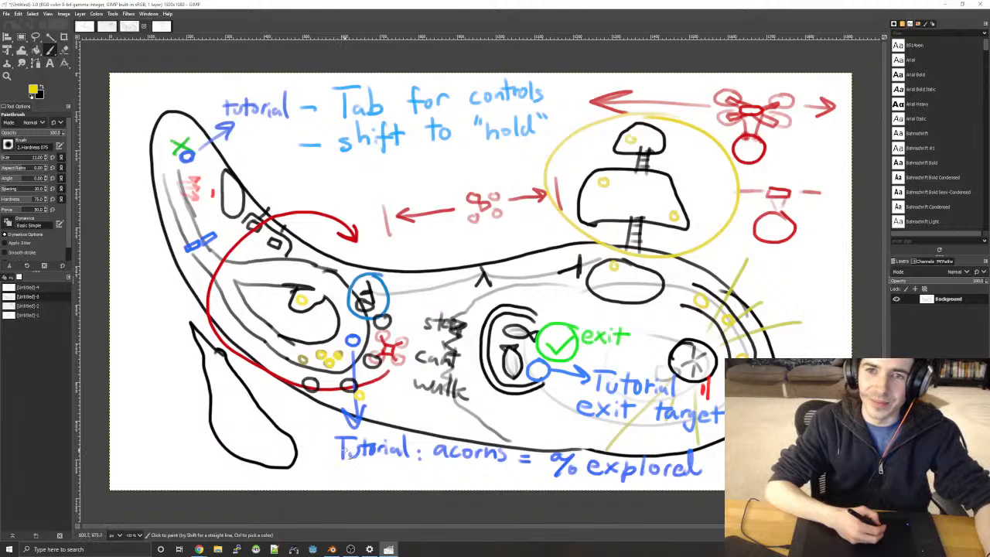
key("ctrl+z")
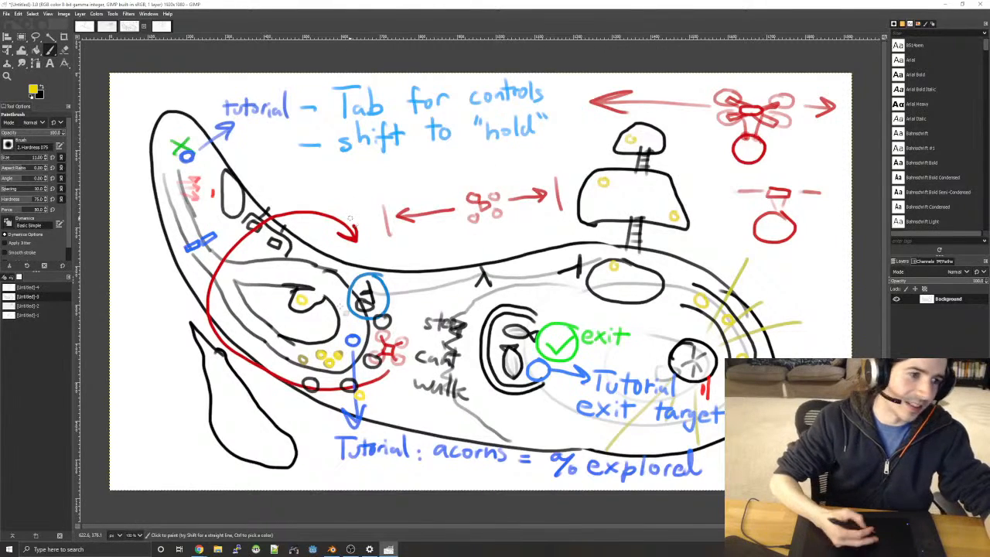
- Erase the two ladders connecting the stacked platforms to each other and to the map outline
key("shift+e")
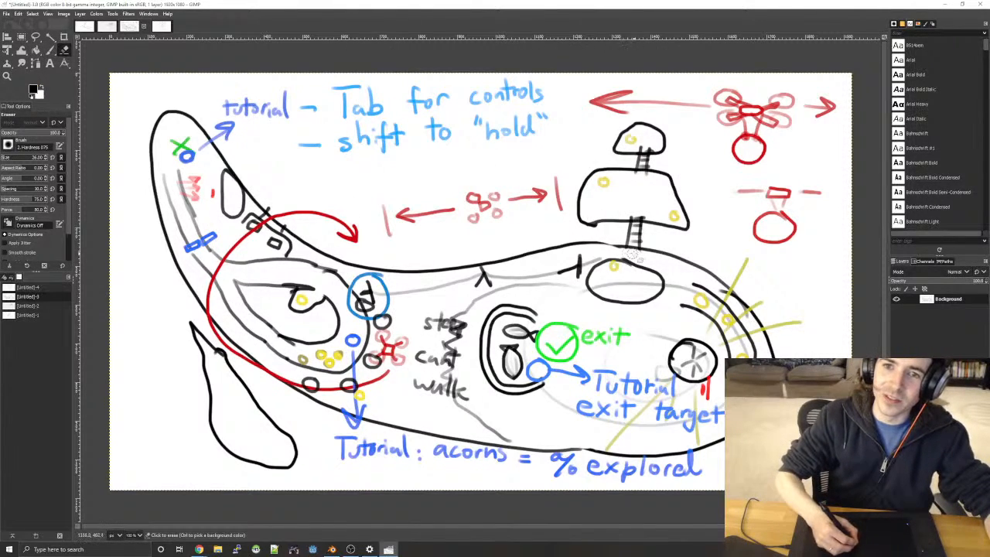
mouse_move(631, 253)
left_mouse_down()
mouse_move(623, 241)
mouse_move(646, 244)
mouse_move(637, 215)
mouse_move(642, 221)
left_mouse_up()
mouse_move(638, 178)
left_mouse_down()
mouse_move(653, 160)
mouse_move(642, 147)
left_mouse_up()
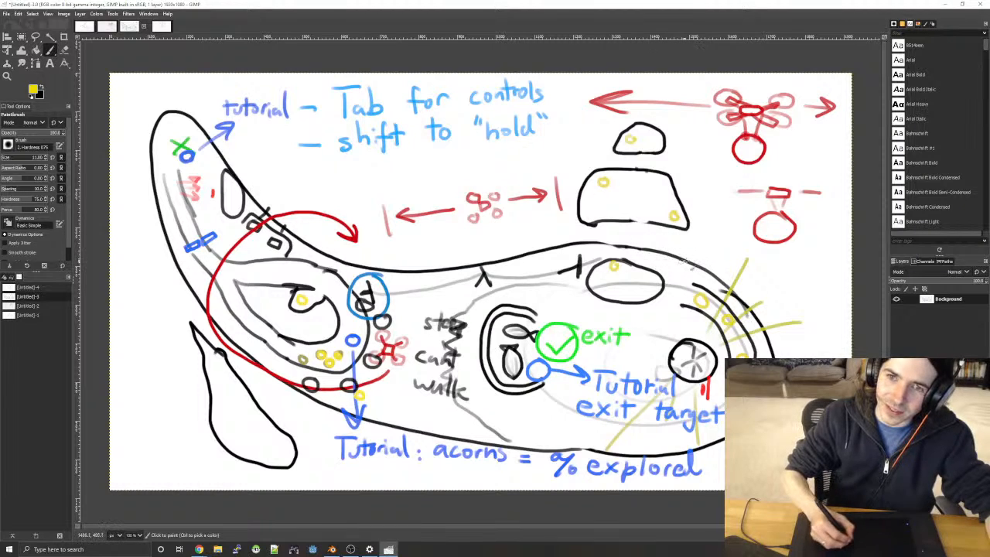
- Paint three small black circles climbing from the map outline alongside the larger platform, with a gray zigzag above them
left_click_drag(706, 244, 715, 249)
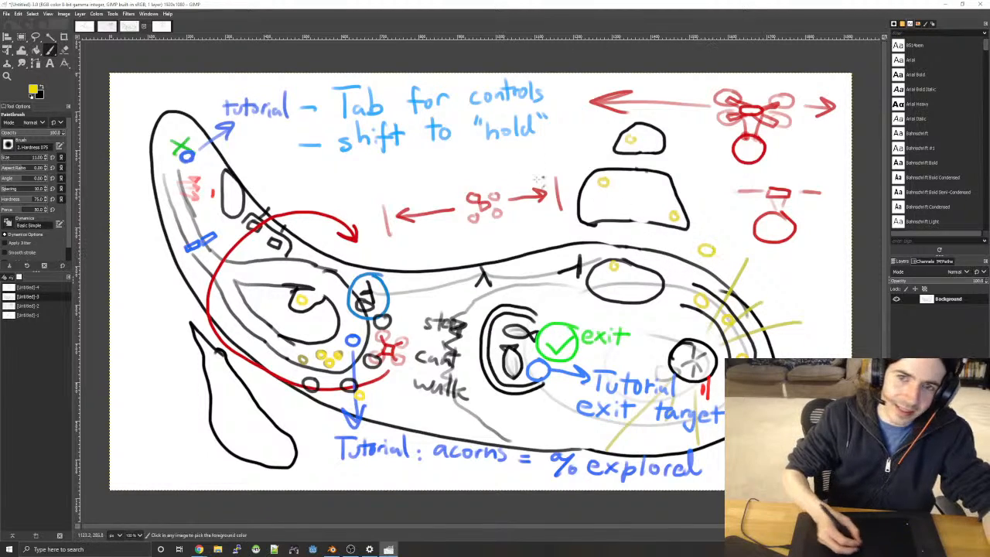
key("ctrl+z")
key("z")
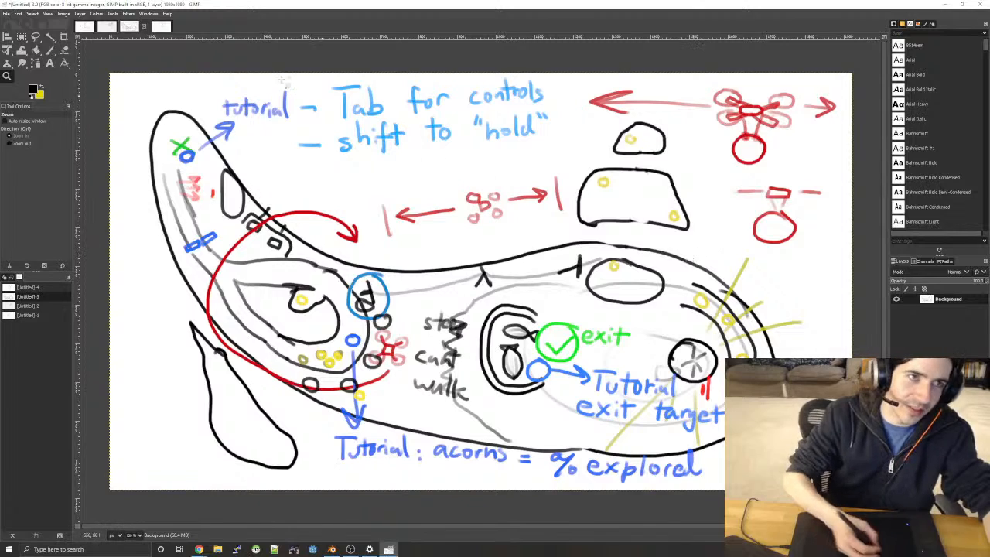
left_click(50, 48)
mouse_move(701, 242)
left_mouse_down()
mouse_move(691, 255)
mouse_move(702, 243)
left_mouse_up()
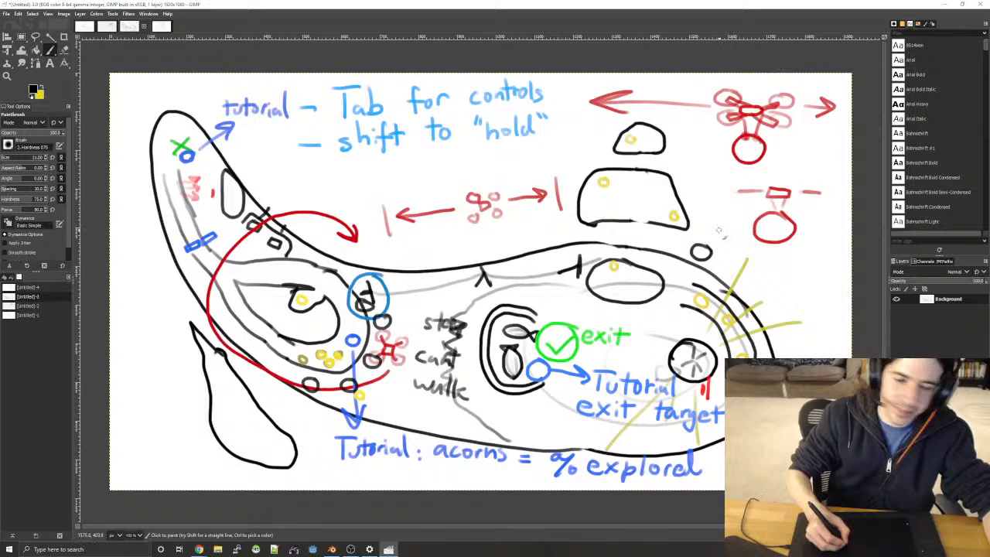
key("ctrl+z")
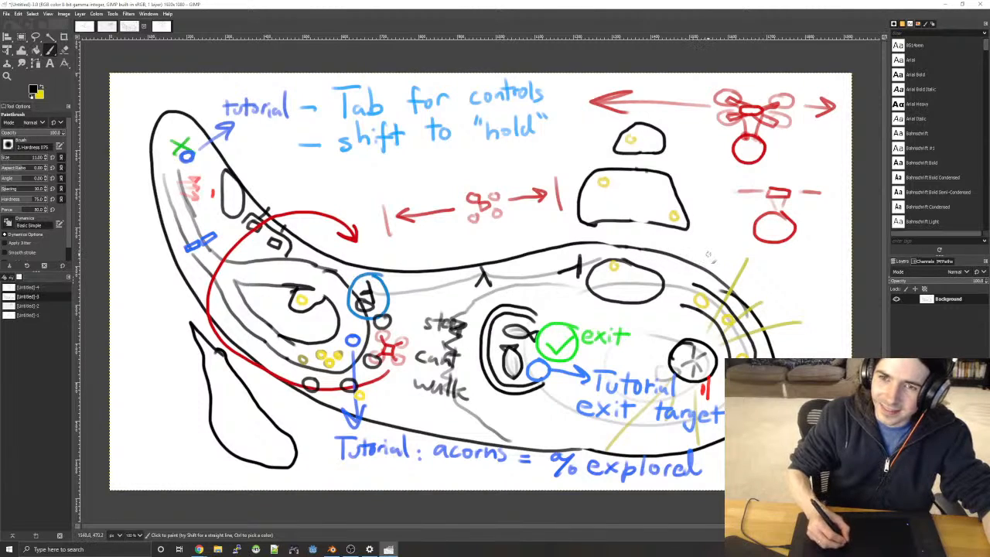
mouse_move(706, 248)
left_mouse_down()
mouse_move(714, 216)
mouse_move(690, 195)
mouse_move(698, 206)
mouse_move(701, 190)
left_mouse_up()
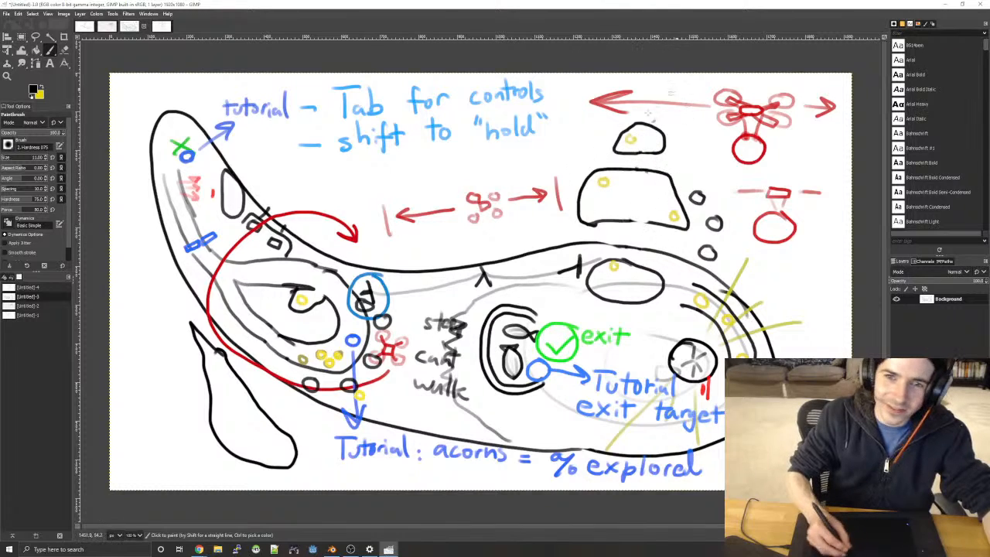
left_click_drag(682, 178, 731, 182)
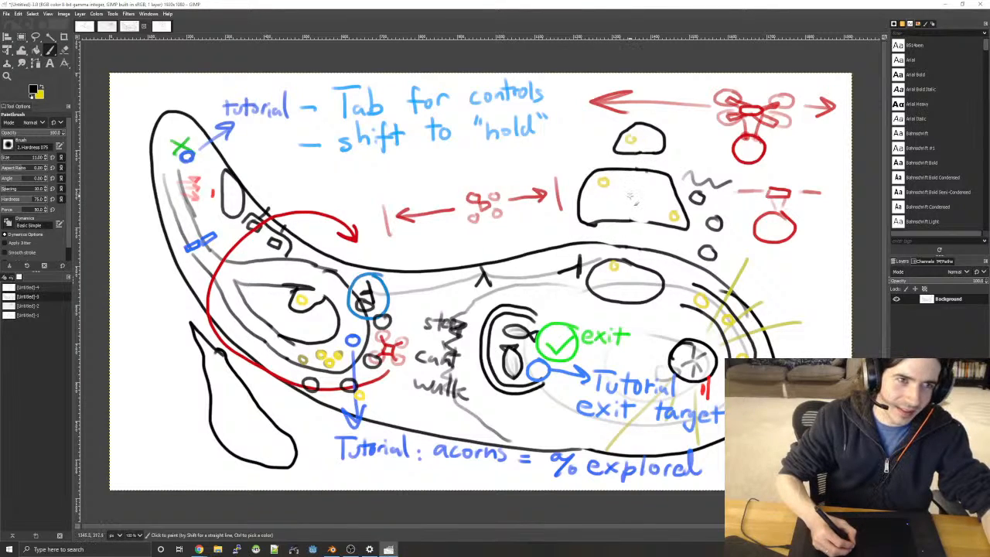
- Set the background color to red, swap it into the foreground and return to the Paintbrush tool
key("x")
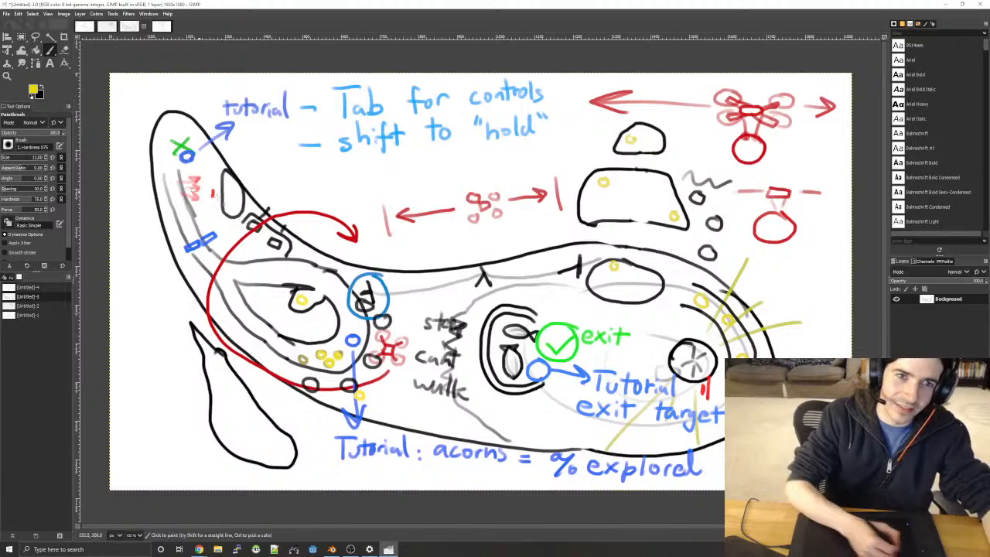
left_click(40, 95)
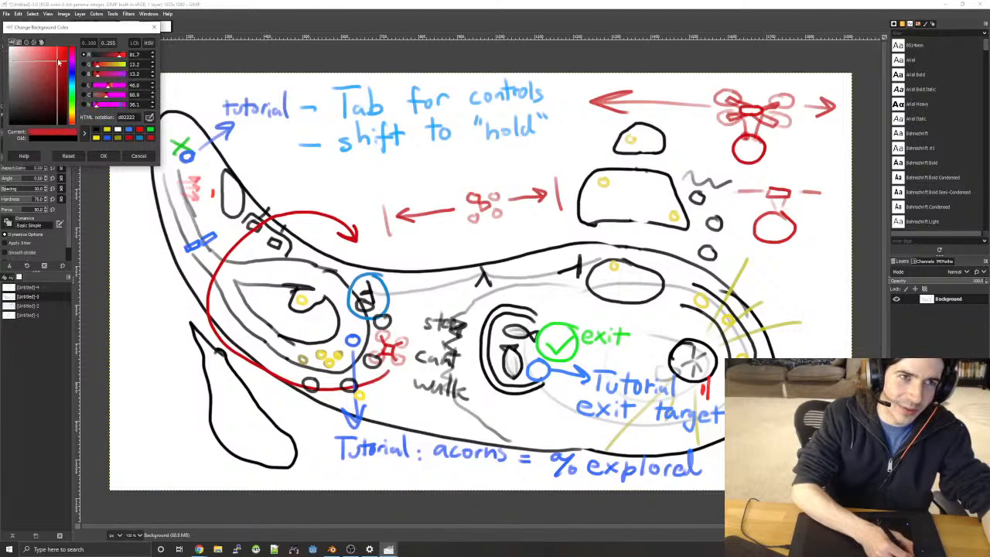
left_click(111, 157)
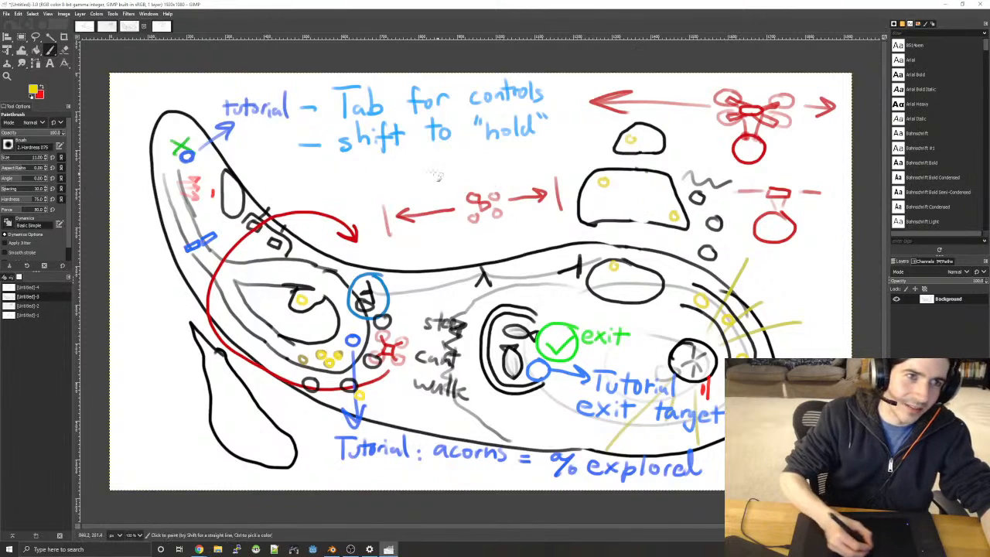
key("x")
key("z")
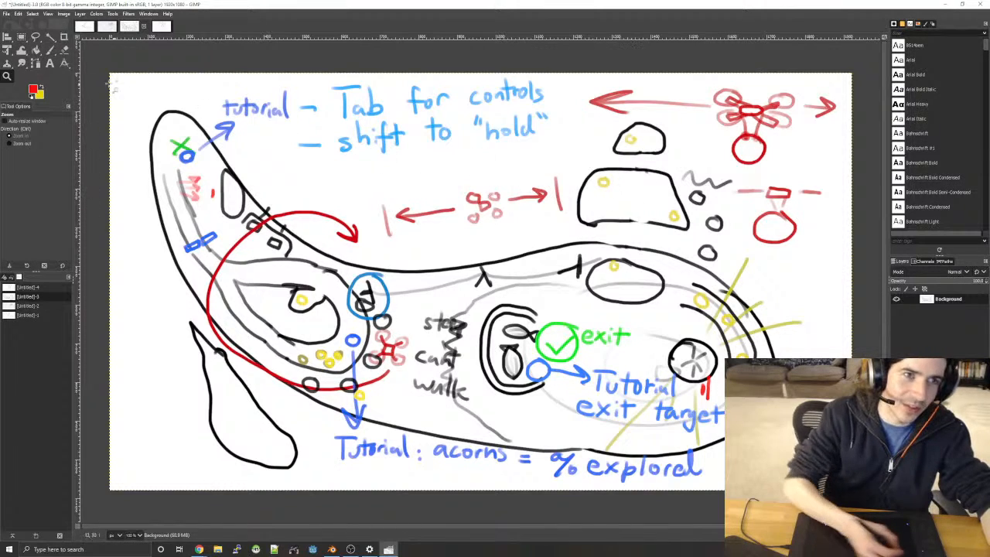
key("p")
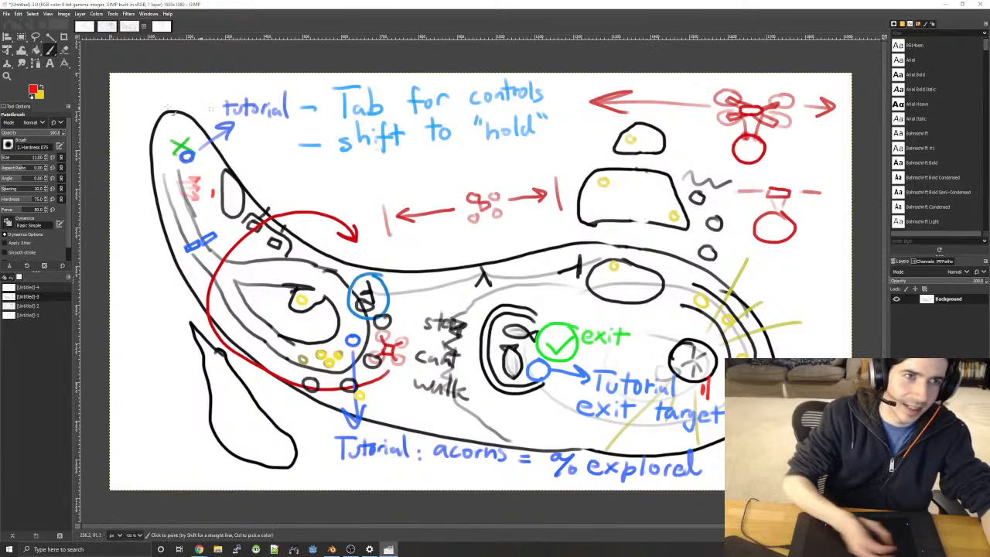
- Paint a blue circle on the larger platform with a curved arrow to the boxes on the map outline, labeled "shoots these"
left_click(36, 91)
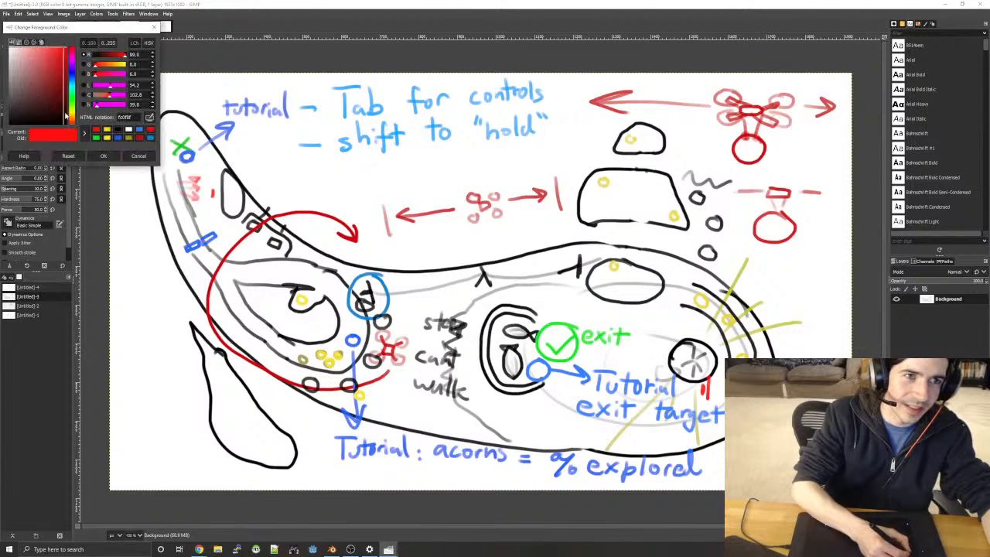
left_click_drag(75, 82, 54, 43)
left_click(112, 156)
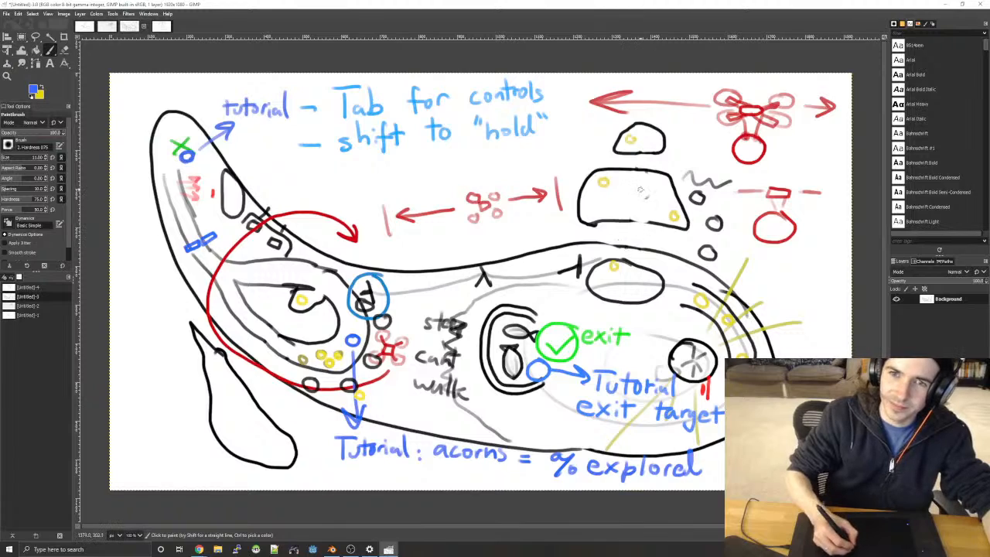
mouse_move(639, 182)
left_mouse_down()
mouse_move(624, 196)
mouse_move(639, 184)
left_mouse_up()
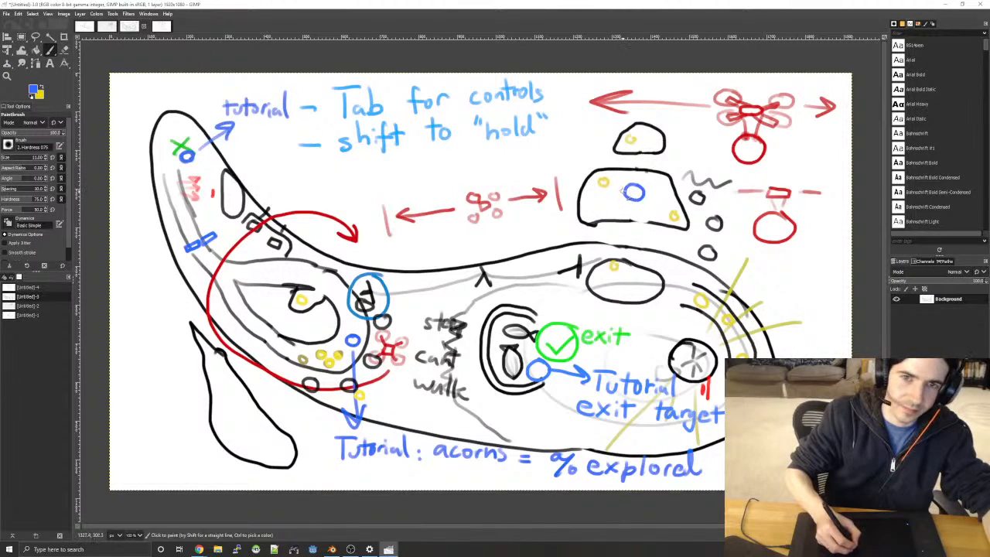
mouse_move(600, 170)
left_mouse_down()
mouse_move(255, 203)
mouse_move(264, 207)
left_mouse_up()
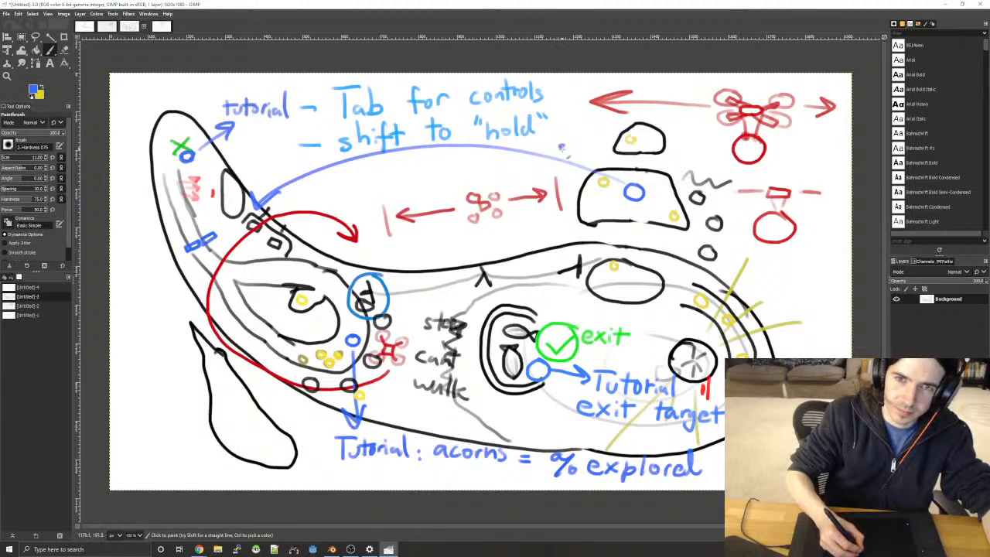
left_click_drag(561, 147, 663, 187)
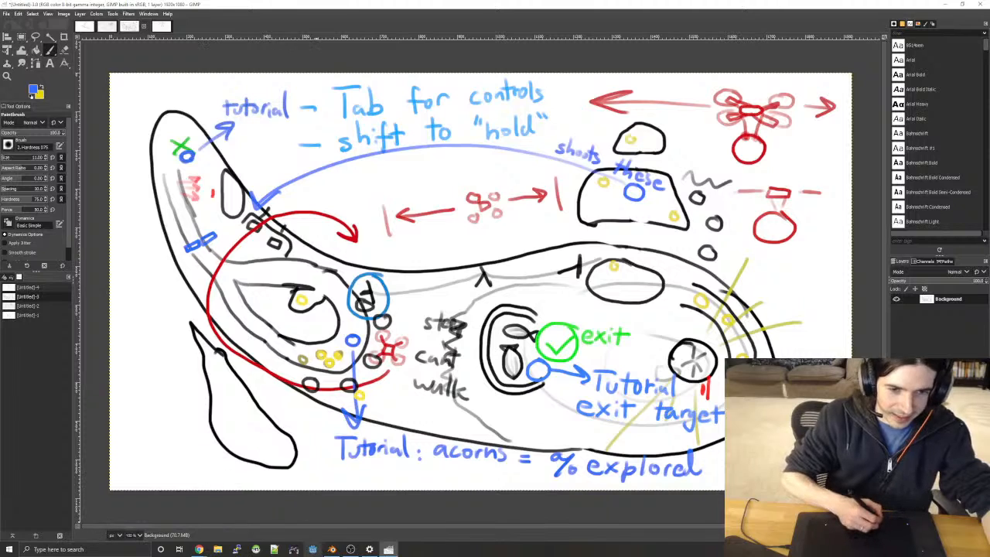
- Start exporting the image and browse to the Godot/shale_flats_4/game/level folder as its destination
left_click(12, 13)
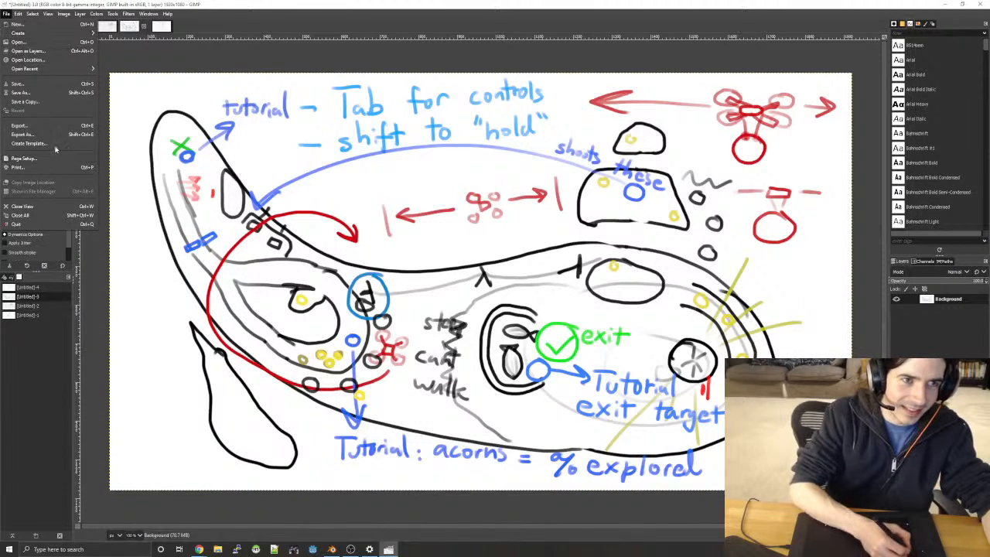
left_click(31, 136)
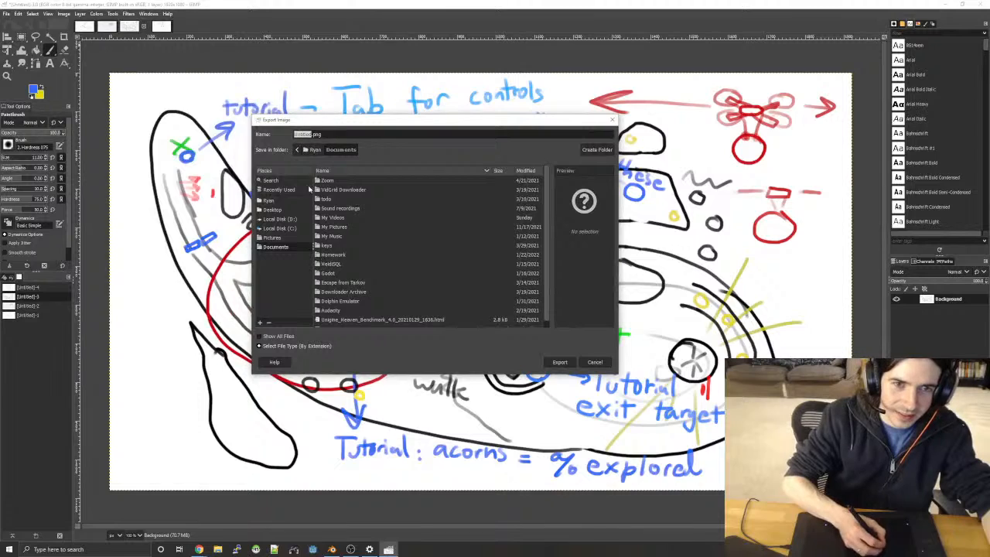
double_click(325, 274)
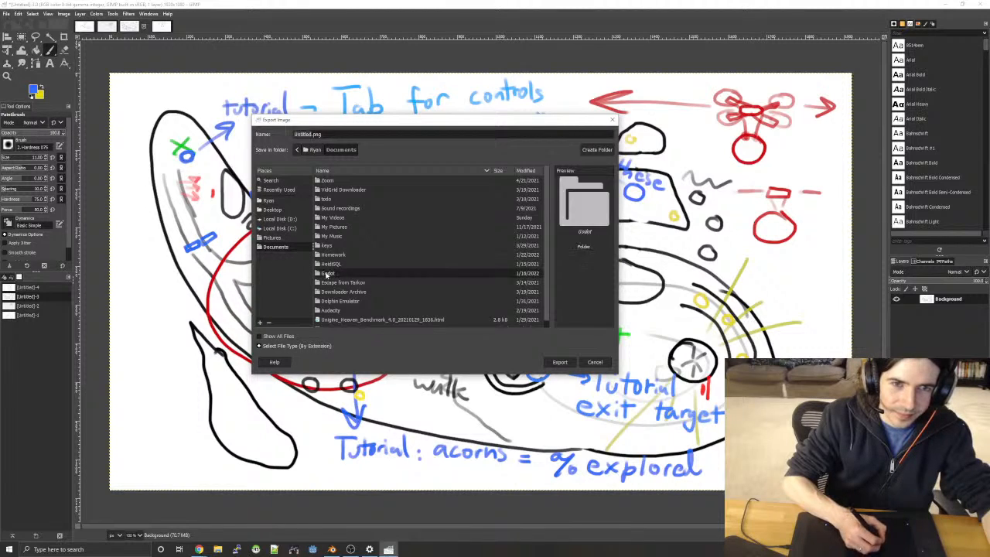
double_click(341, 180)
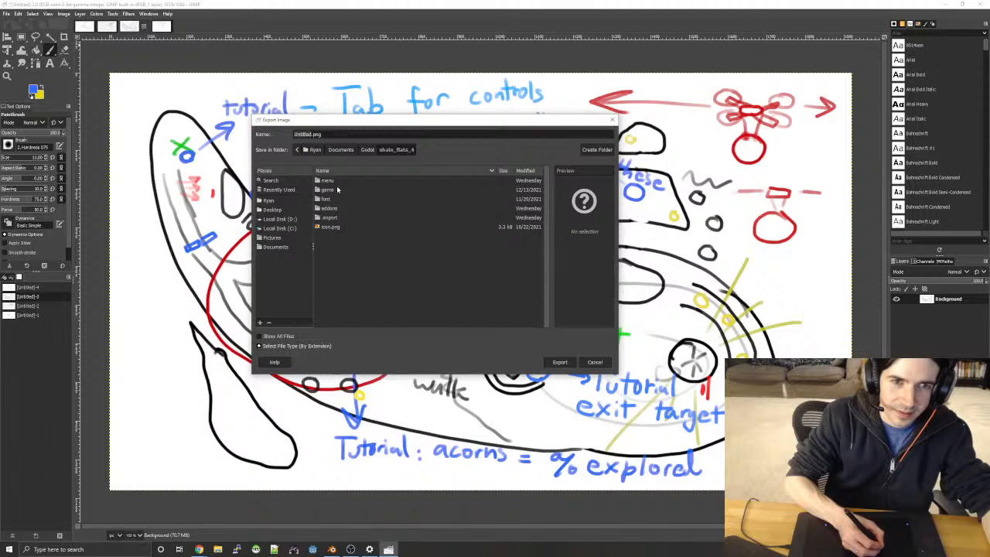
double_click(336, 190)
double_click(338, 200)
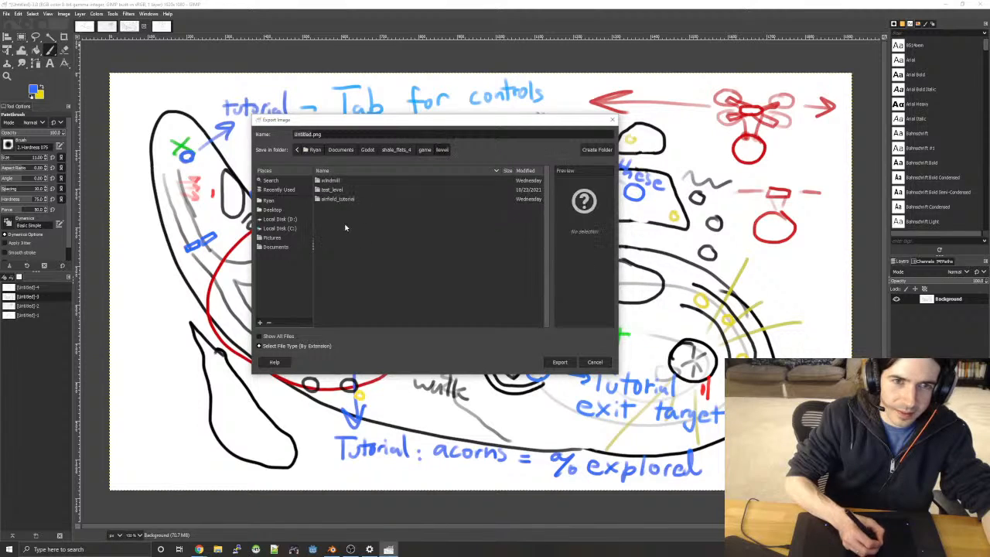
left_click(343, 201)
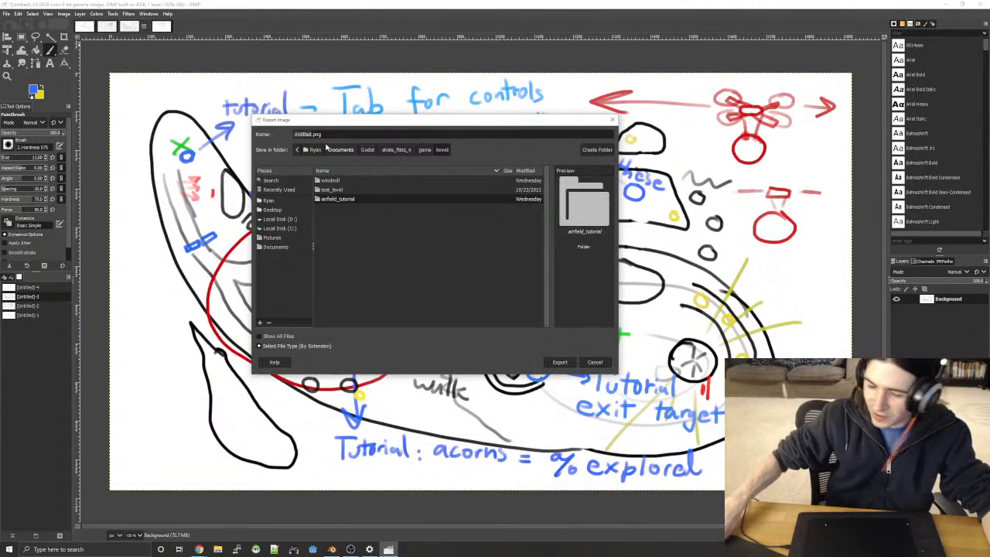
right_click(375, 198)
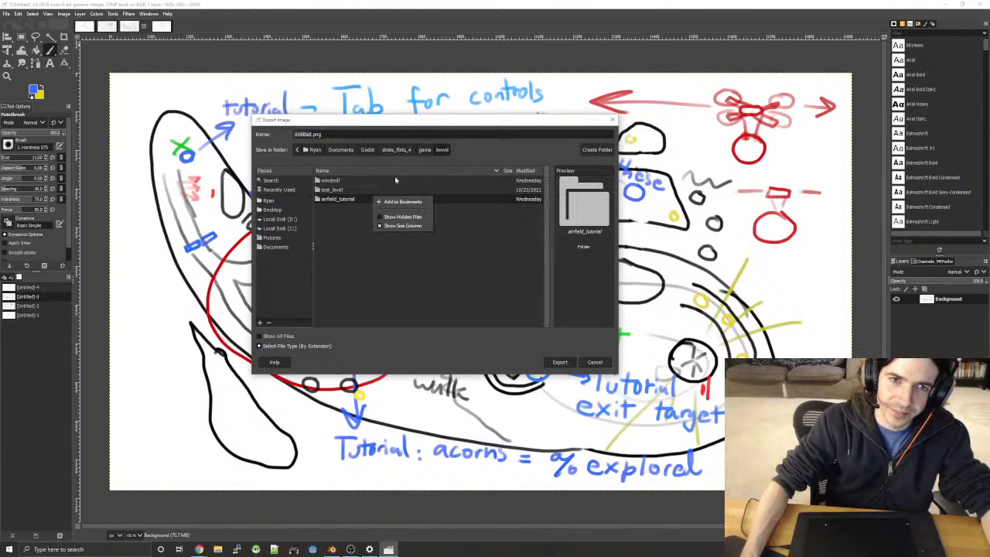
left_click(348, 199)
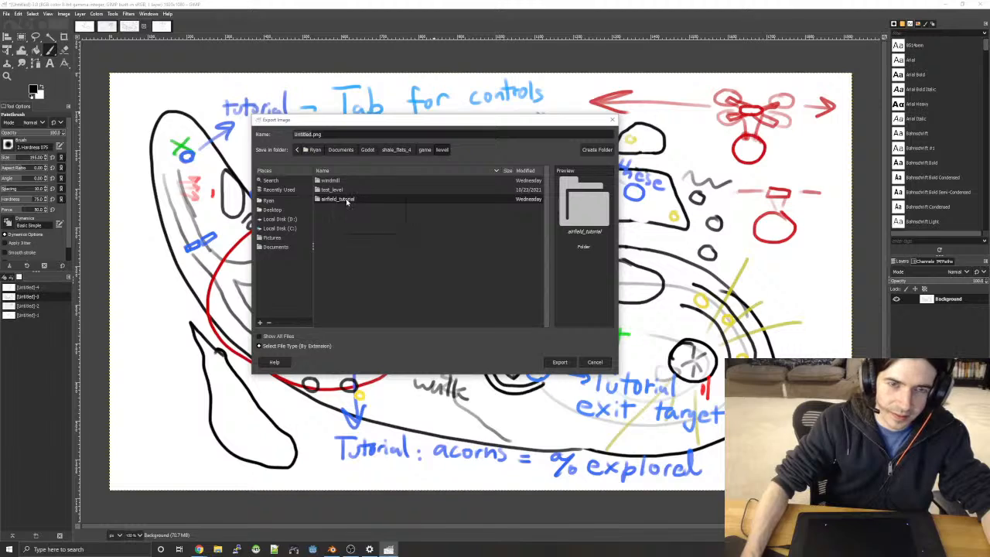
right_click(347, 200)
left_click(335, 200)
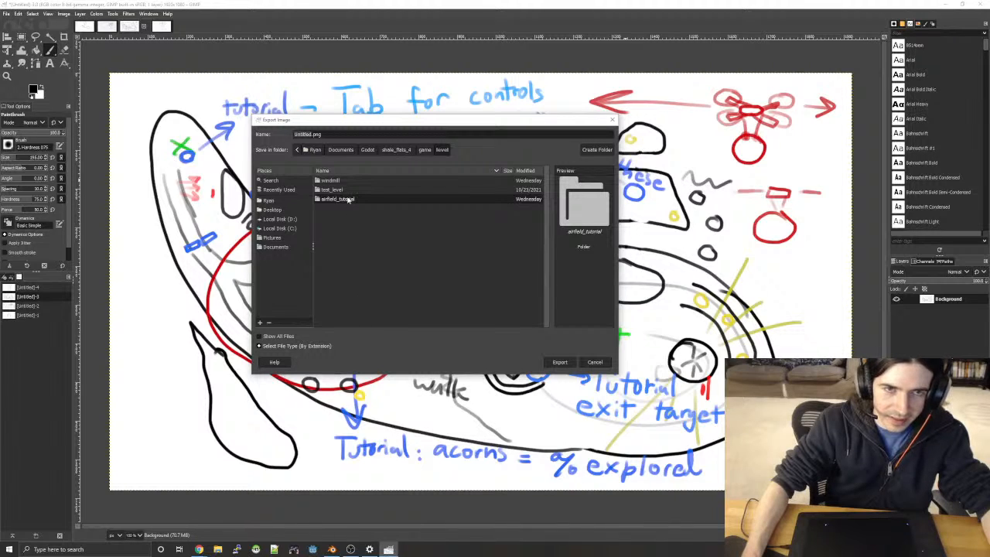
right_click(348, 199)
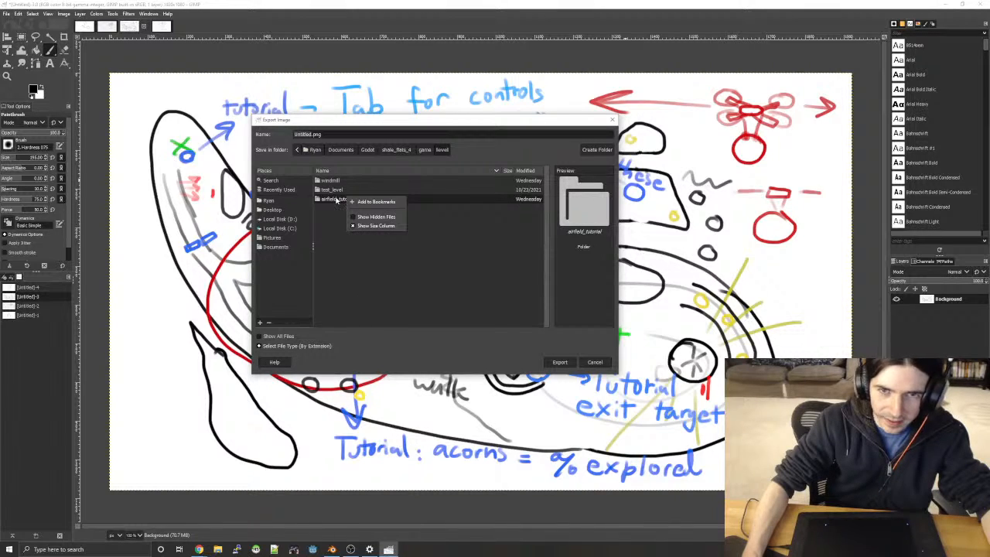
key("Escape")
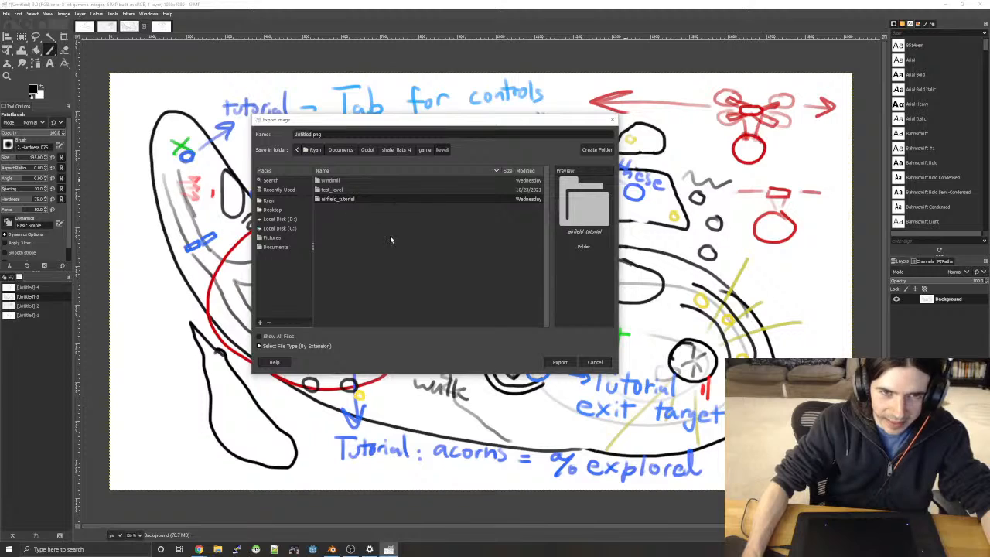
left_click(217, 550)
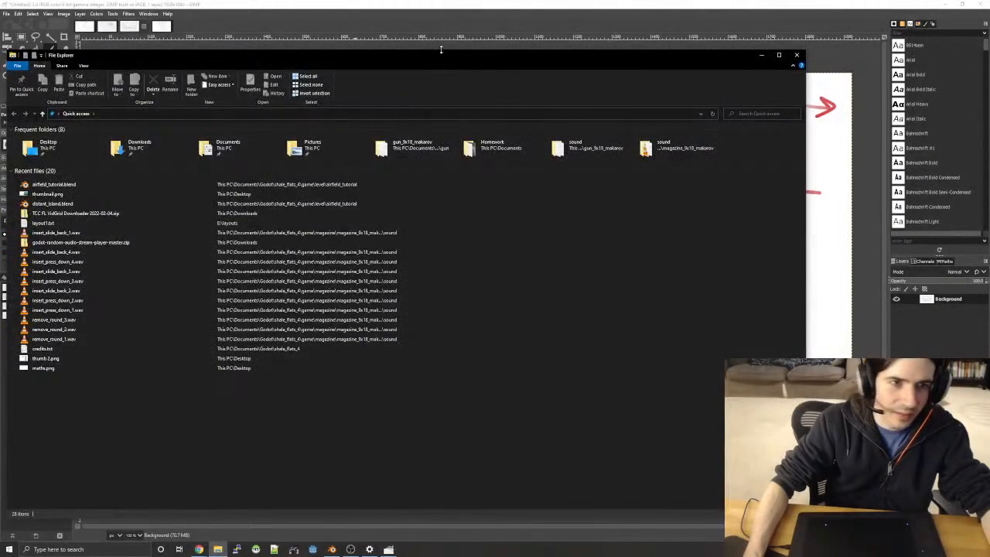
left_click_drag(441, 48, 124, 108)
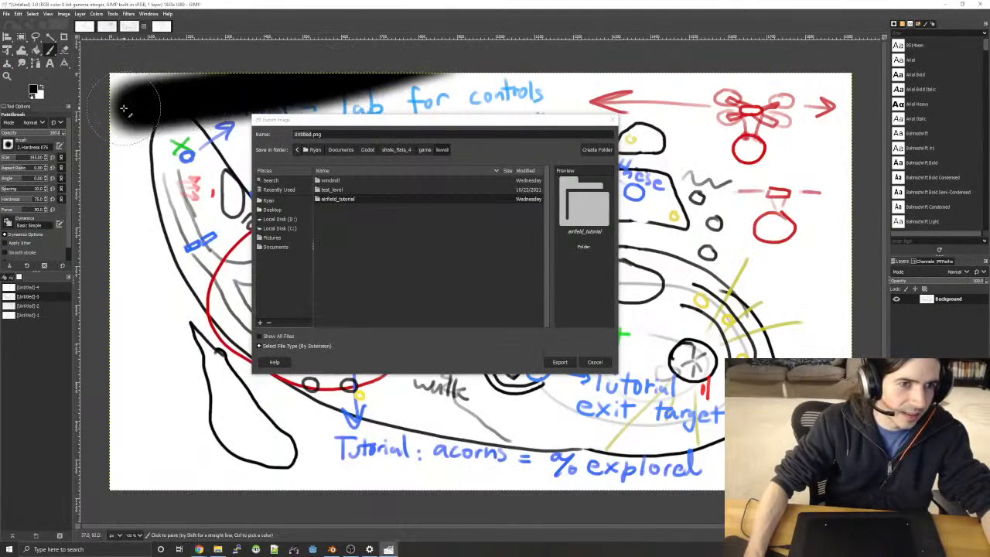
key("ctrl+z")
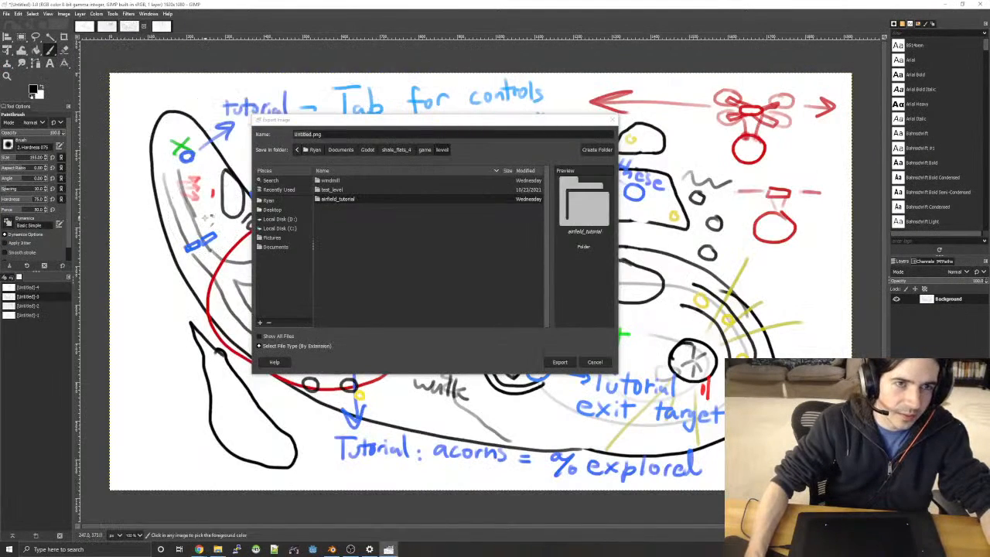
left_click(218, 550)
left_click(219, 550)
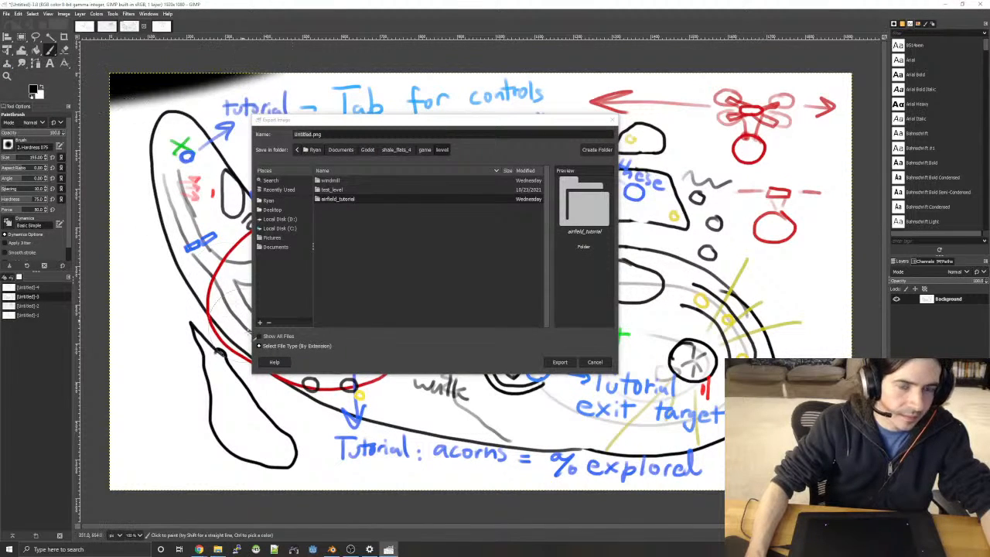
- Switch to File Explorer and open the level folder inside the shale_flats_4 project's game folder
left_click(220, 550)
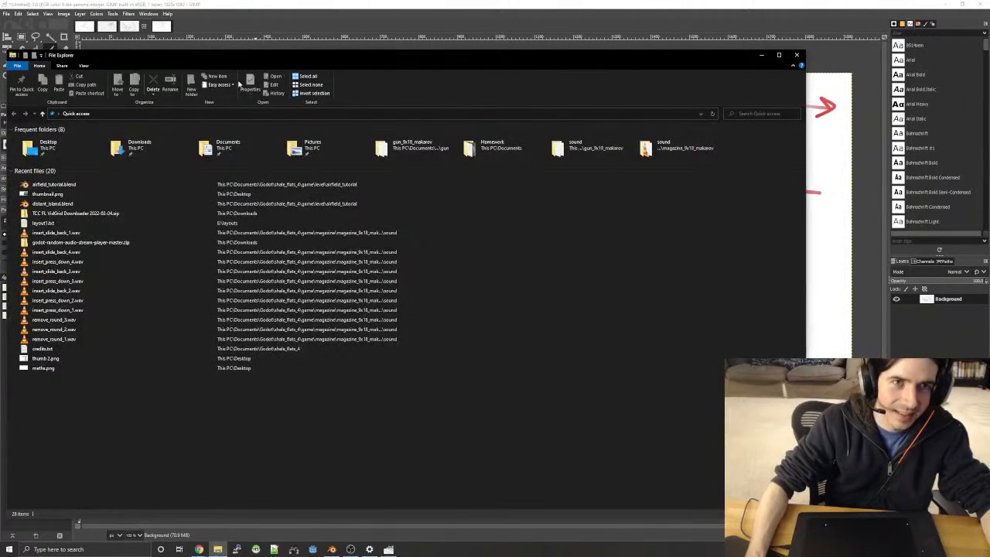
left_click_drag(239, 57, 0, 89)
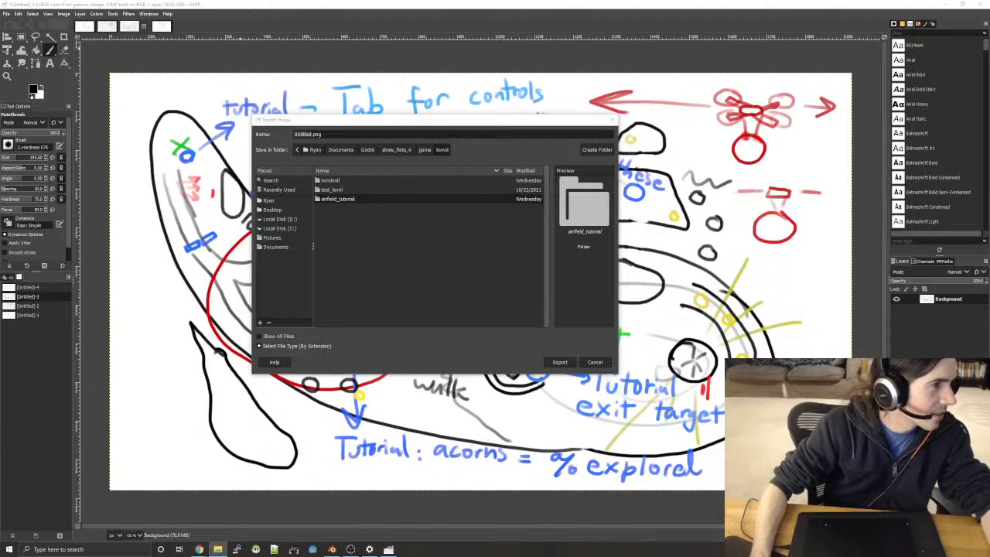
left_click_drag(0, 133, 498, 41)
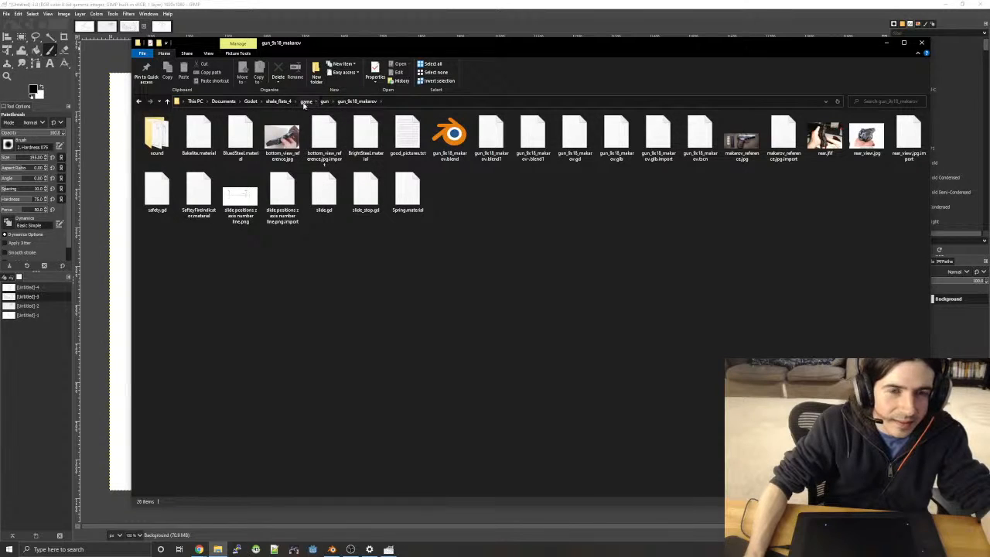
left_click(306, 101)
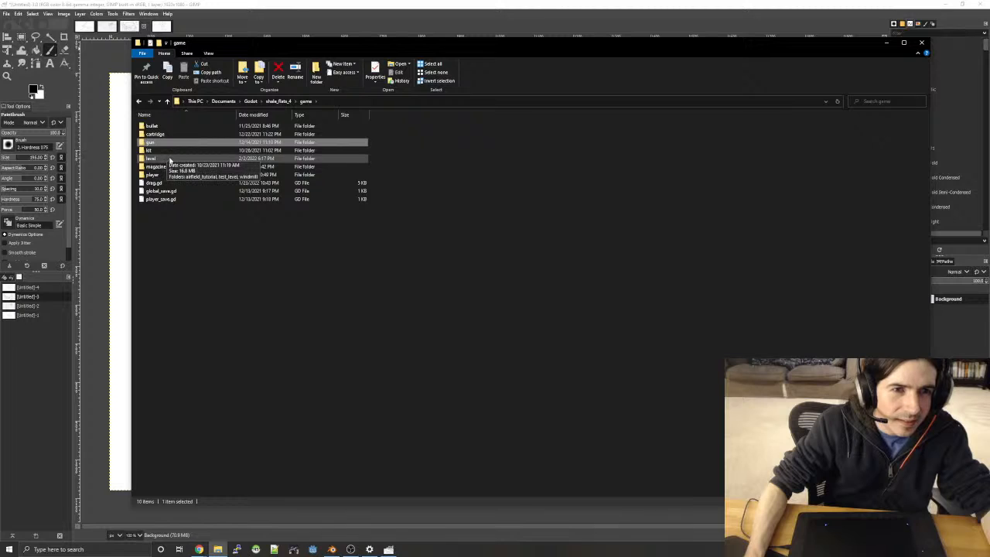
double_click(169, 160)
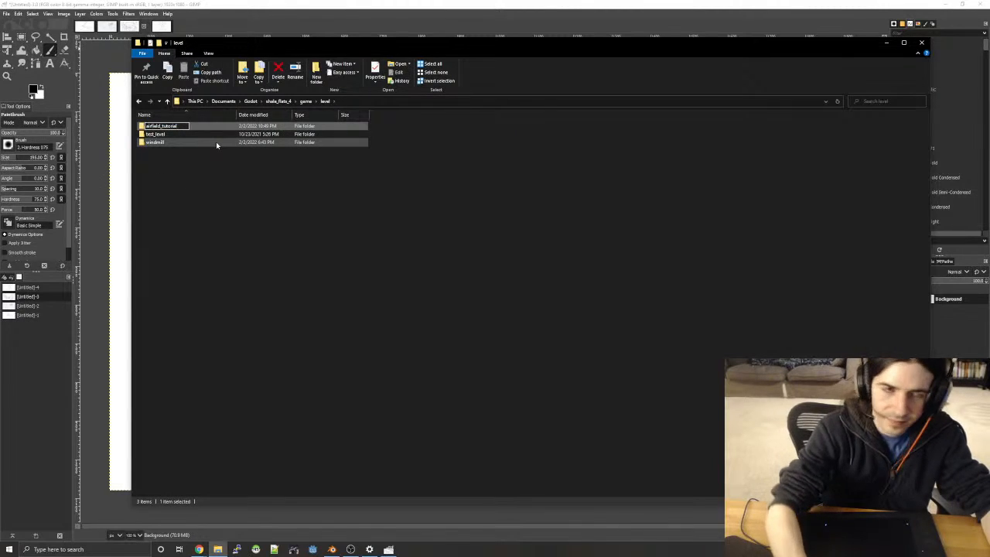
- Rename the airfield_tutorial folder as spruce_airfield
key("BackSpace")
key("BackSpace")
key("BackSpace")
key("BackSpace")
key("BackSpace")
key("BackSpace")
key("BackSpace")
key("BackSpace")
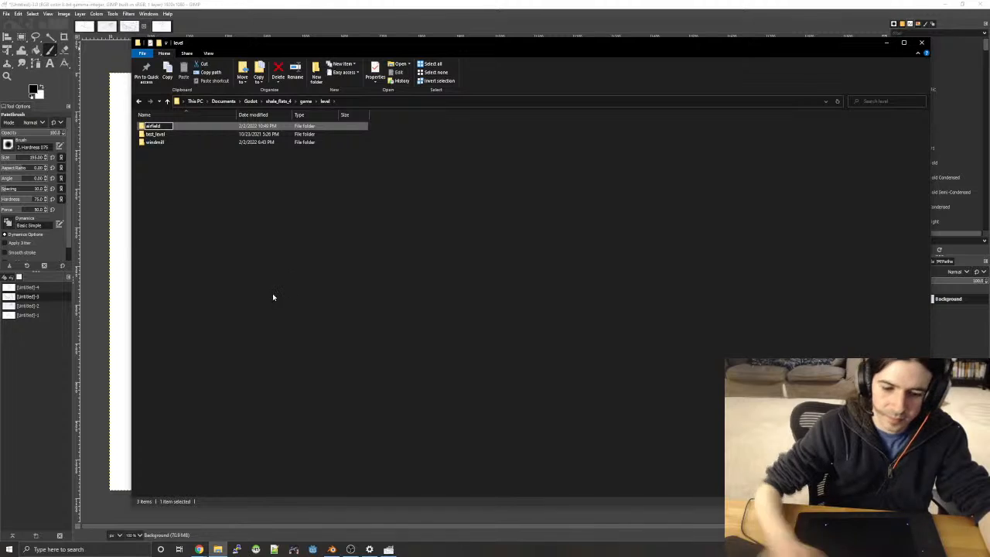
type("iro")
key("BackSpace")
key("BackSpace")
key("BackSpace")
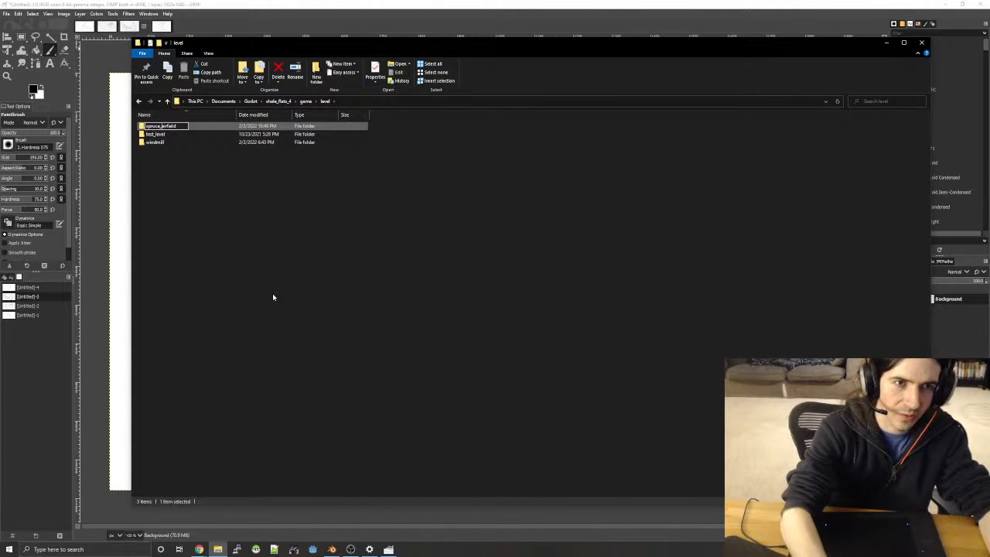
key("Return")
left_click(228, 161)
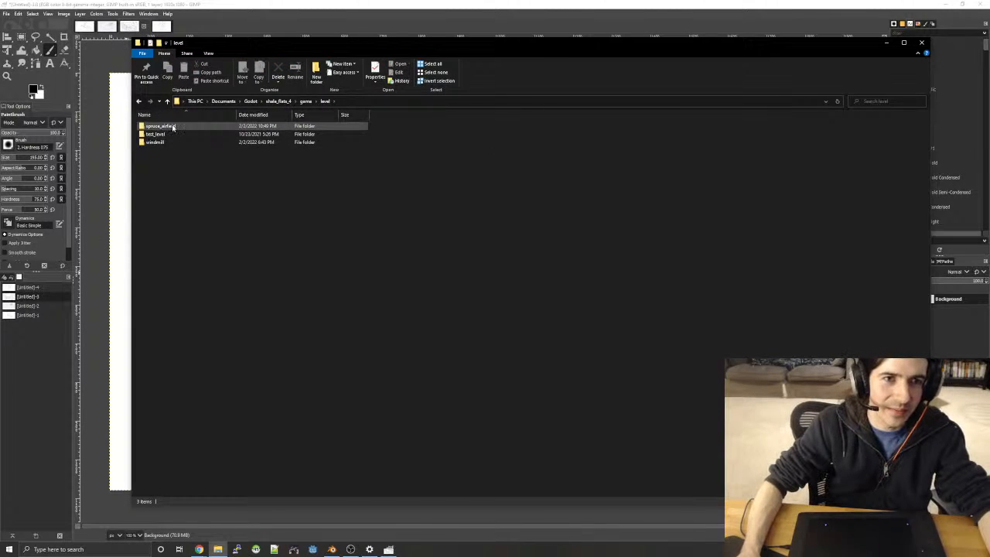
- Switch back to GIMP and choose the spruce_airfield folder as the export destination
left_click(781, 3)
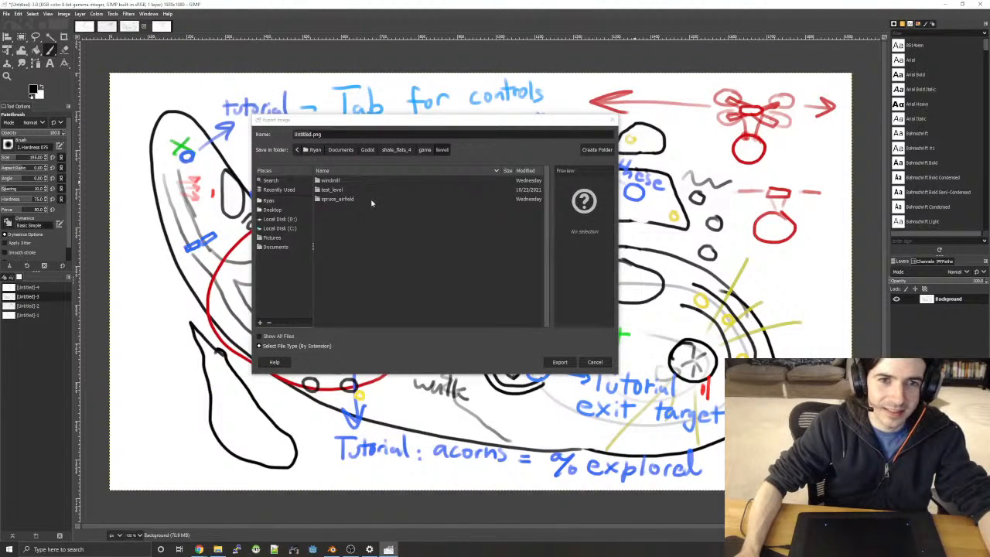
double_click(353, 199)
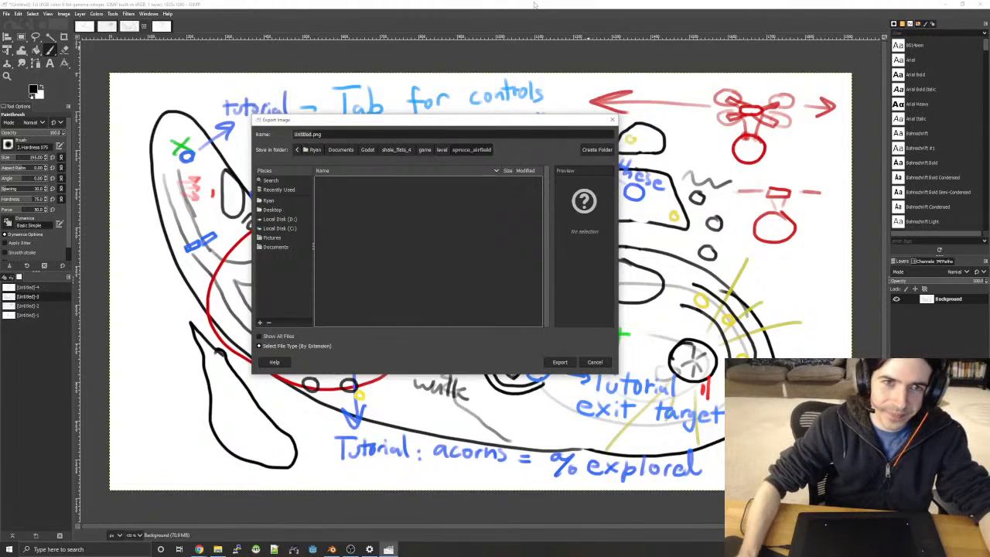
- Export the map as "not an penis.png" into the spruce_airfield folder with the existing PNG export settings
double_click(306, 135)
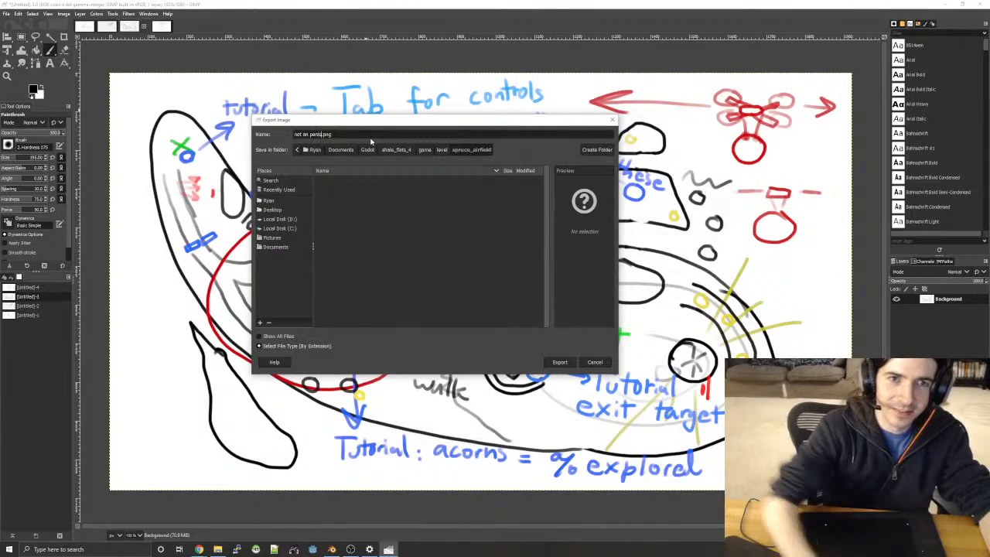
left_click(560, 362)
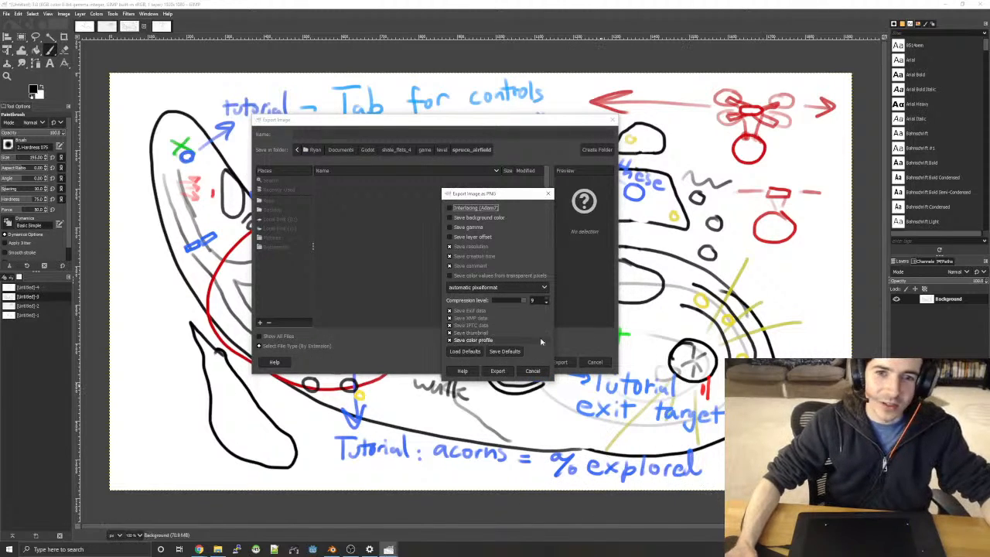
left_click(497, 370)
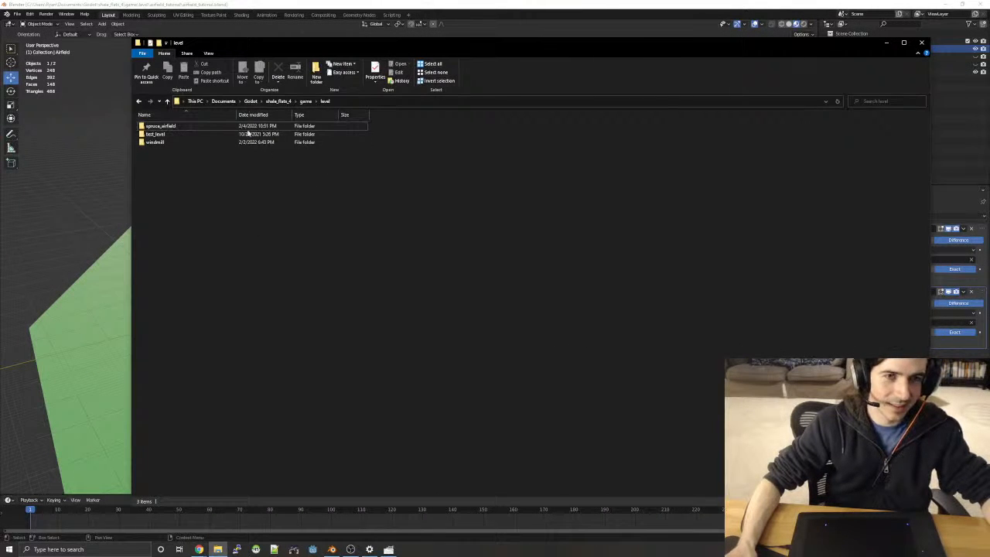
- Switch from File Explorer to the Godot project manager and open the Shale Flats 4 project
left_click(599, 3)
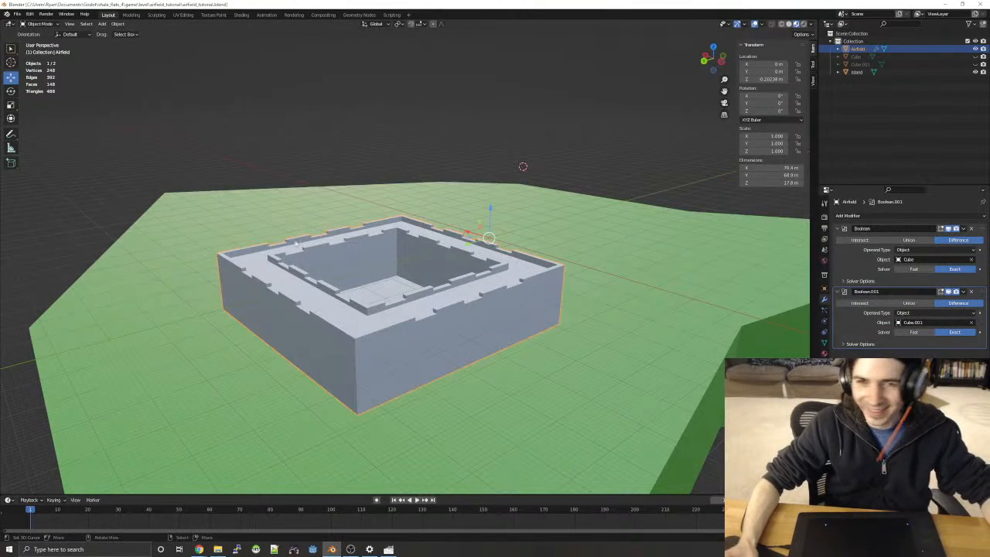
left_click(17, 15)
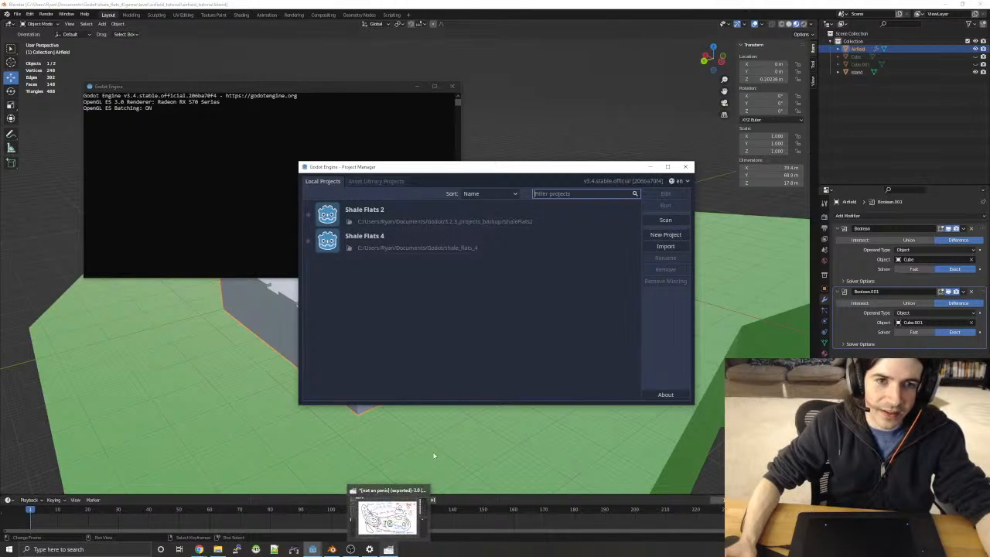
double_click(465, 243)
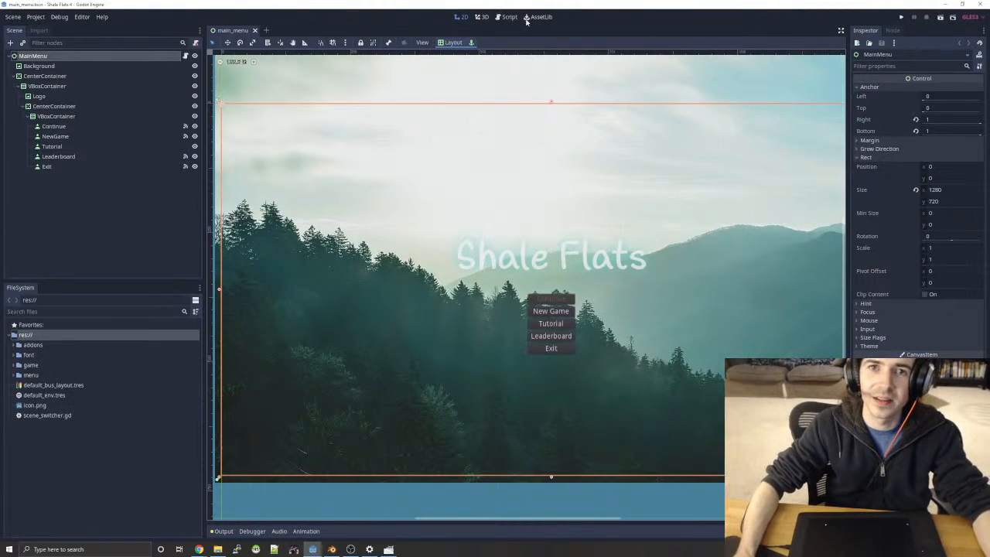
left_click(482, 17)
left_click(461, 17)
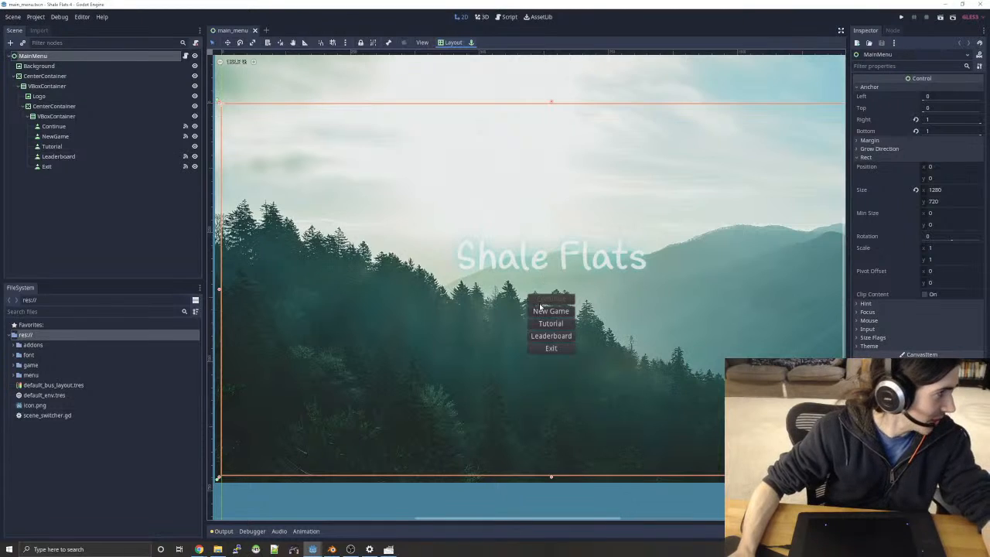
key("XF86AudioLowerVolume")
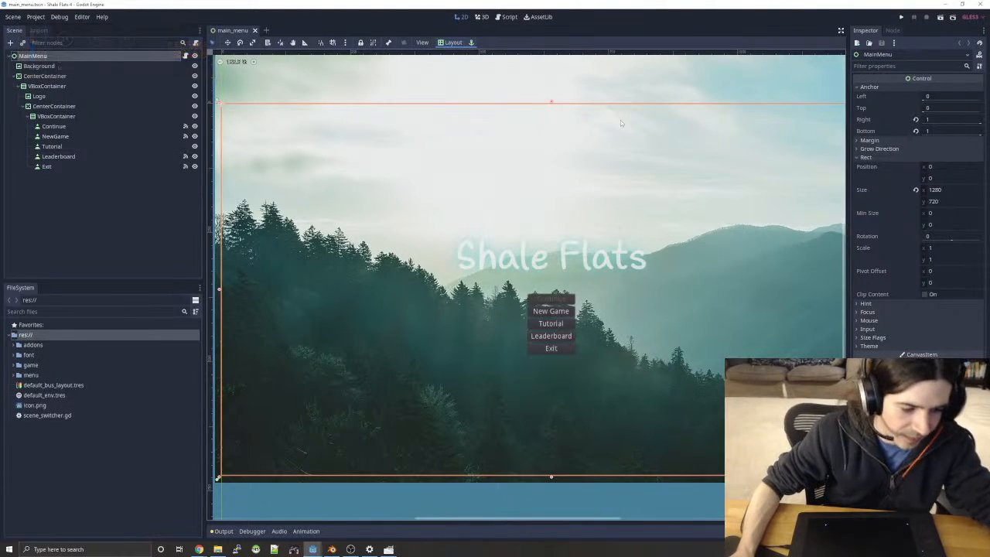
- Run the game and start the Windmill level with the .357 Smith & Wesson Model 19
key("ctrl+s")
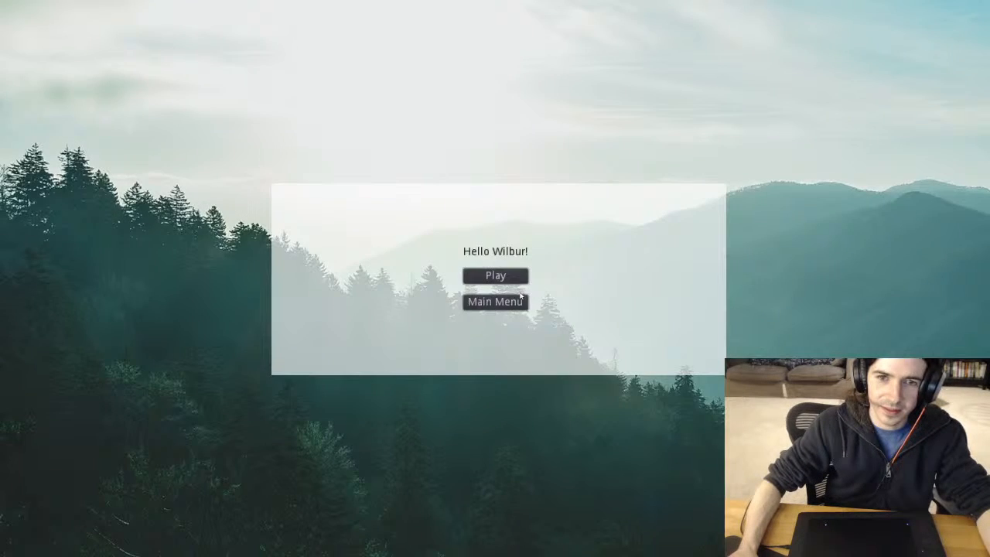
left_click(510, 280)
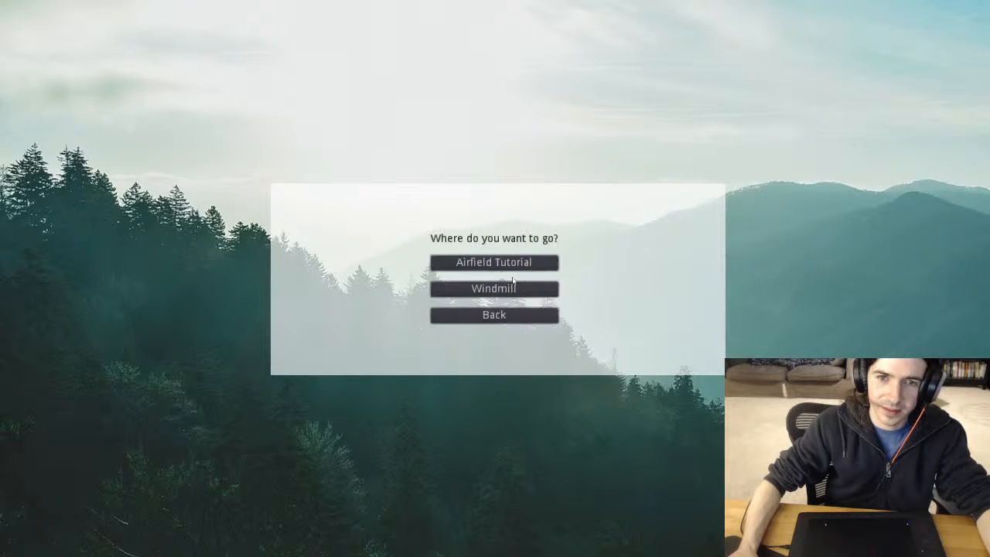
left_click(517, 291)
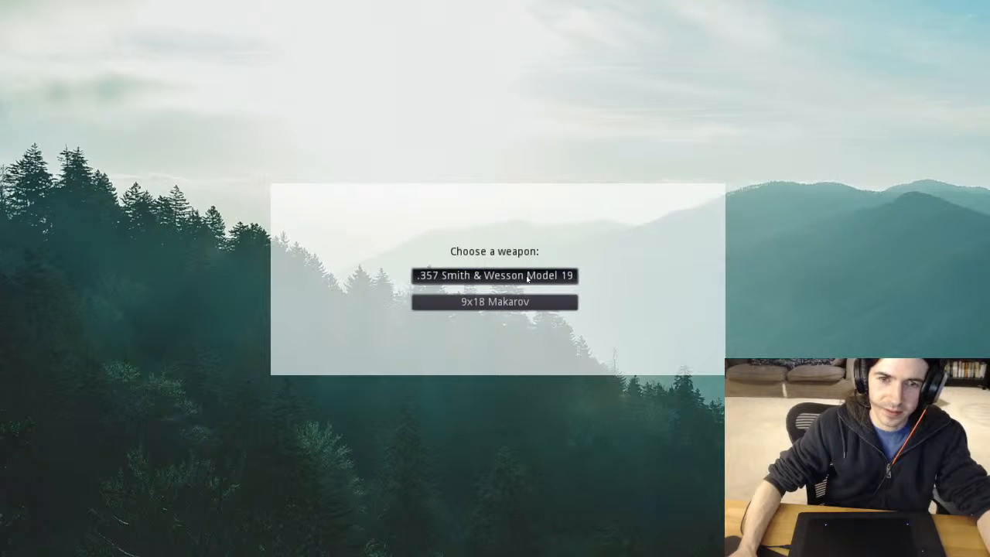
left_click(526, 276)
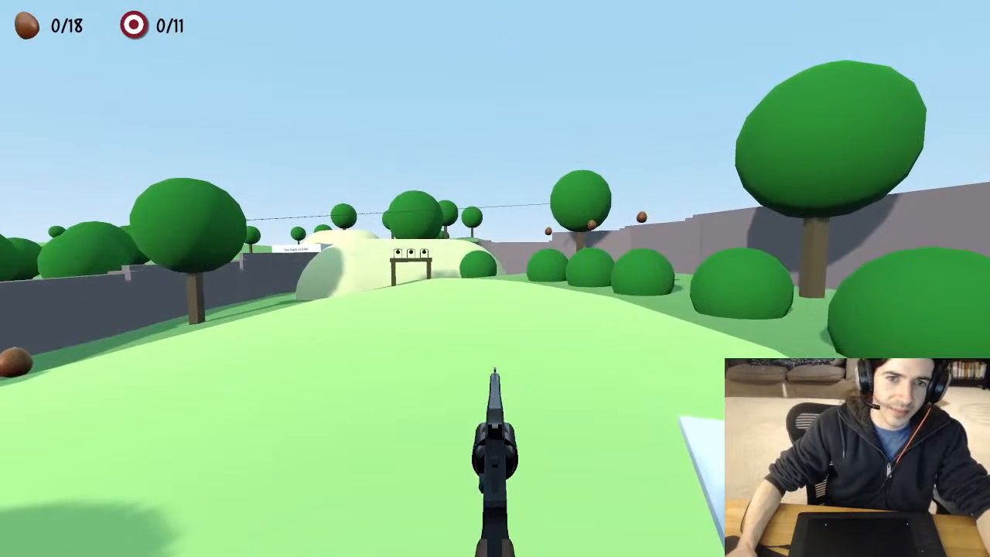
- Walk and jump around the bushes and walls of the starting area to examine obstacles and acorn placement
key("w")
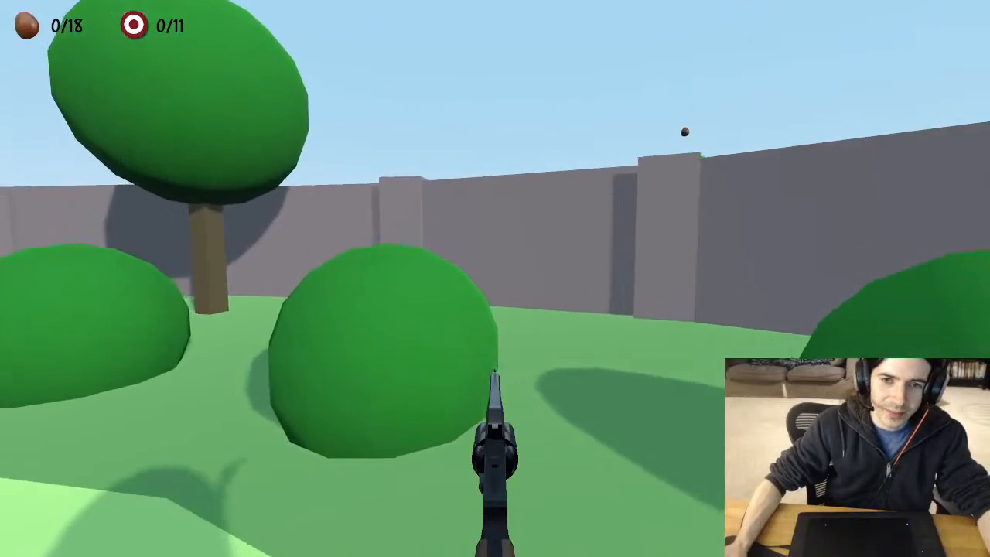
key("w")
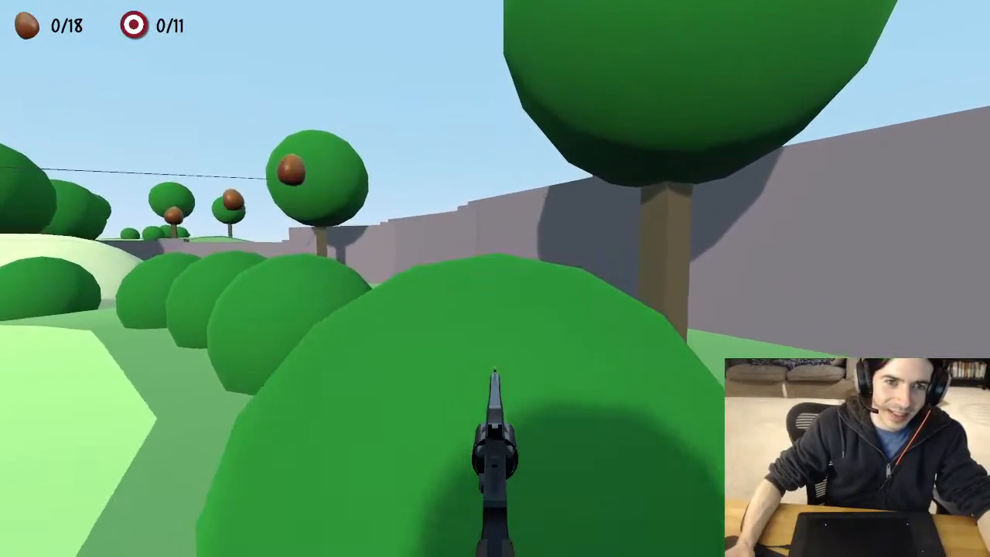
key("space")
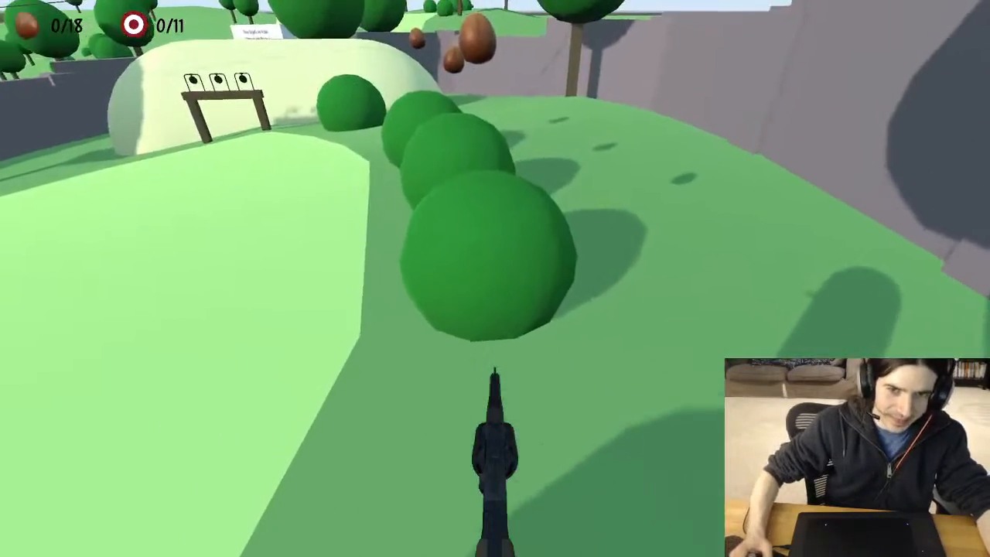
key("w")
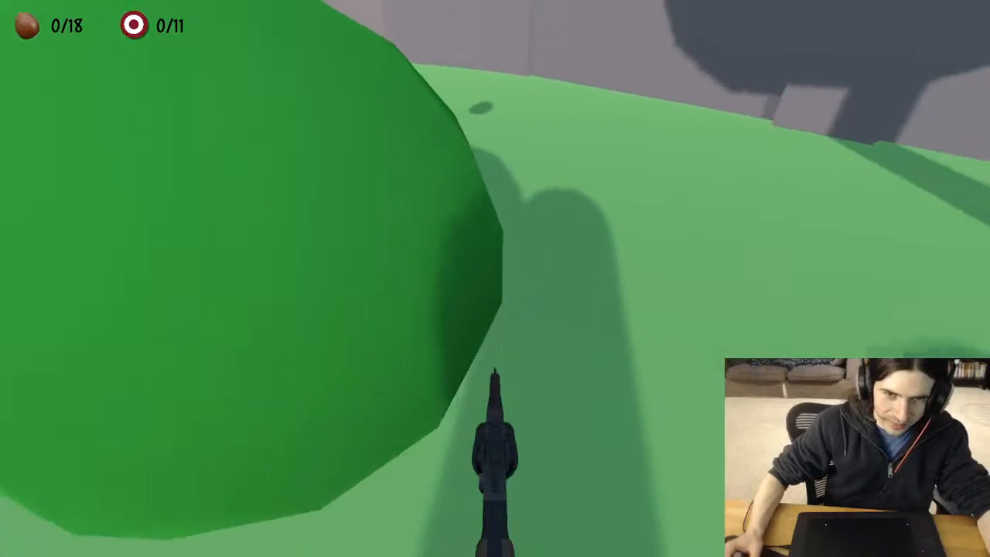
key("w")
key("space")
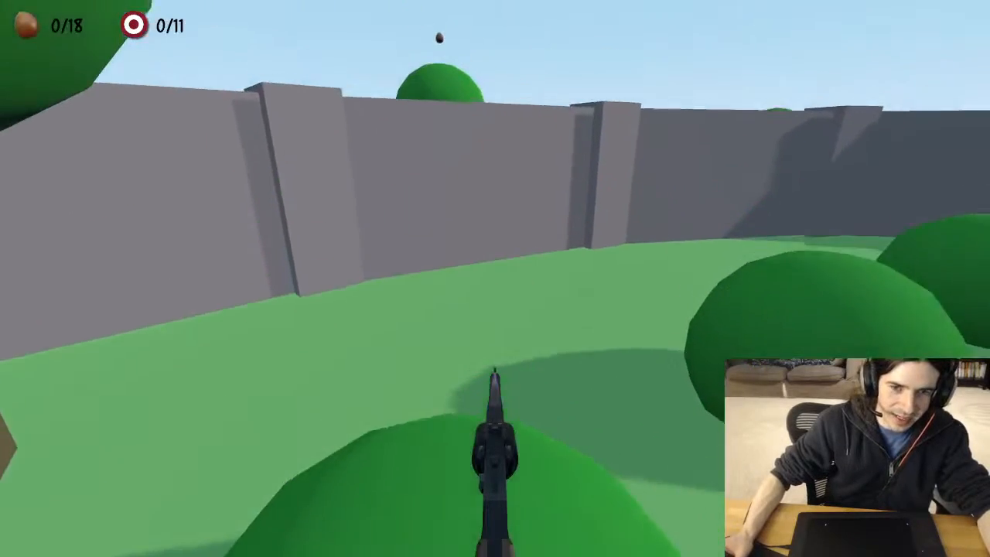
key("w")
key("space")
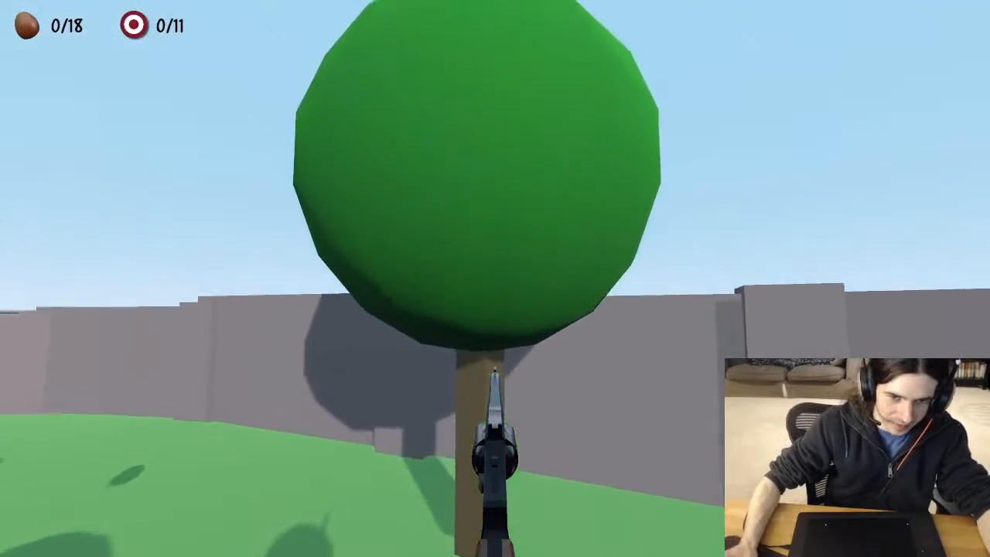
key("w")
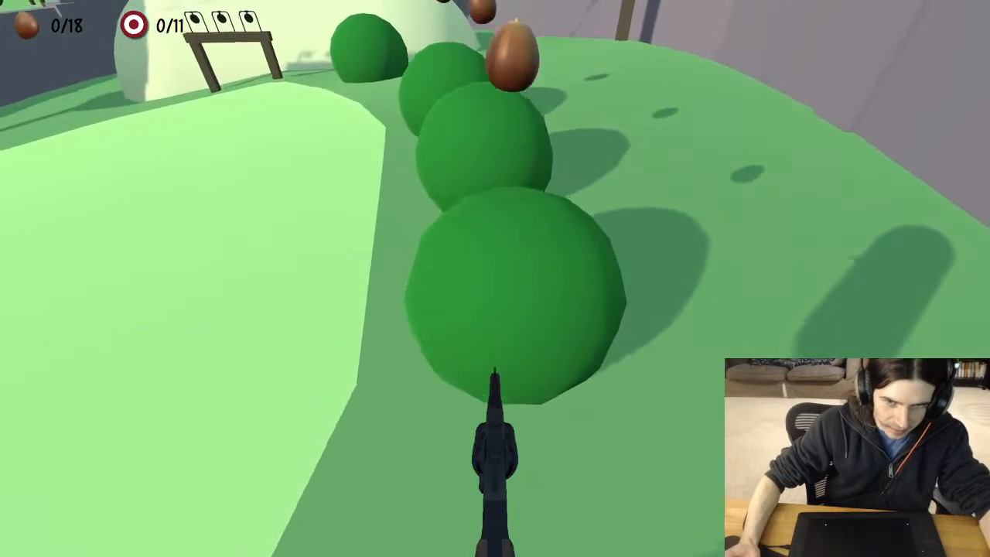
key("w")
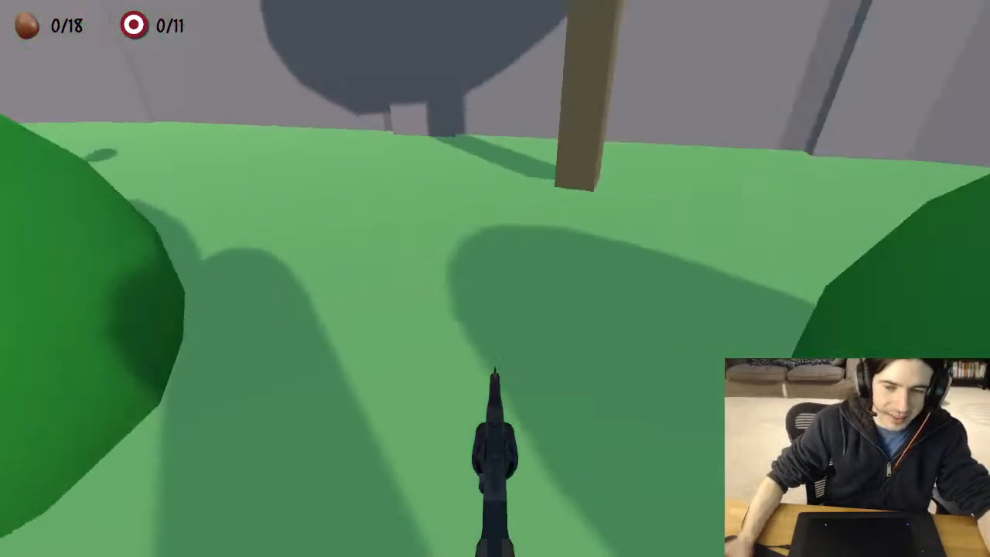
key("w")
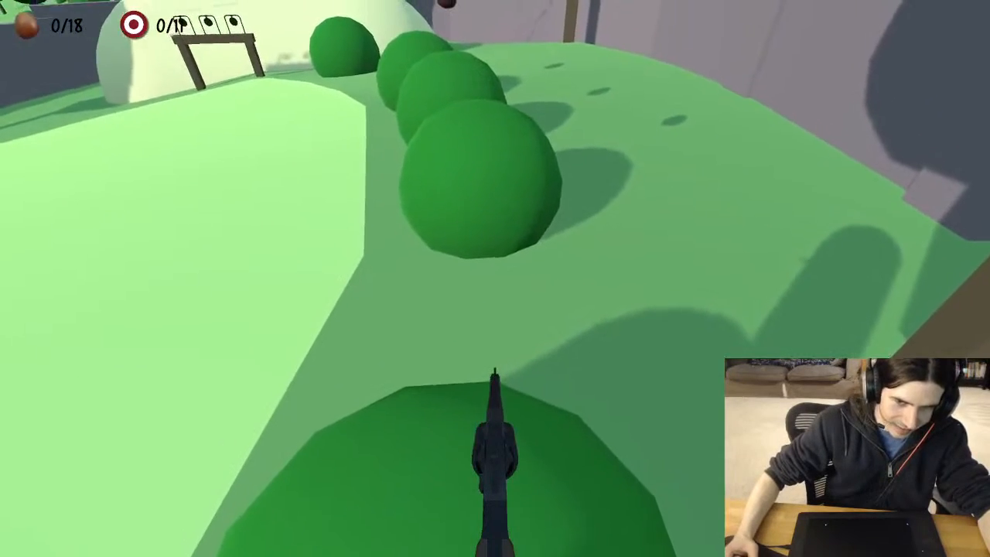
key("w")
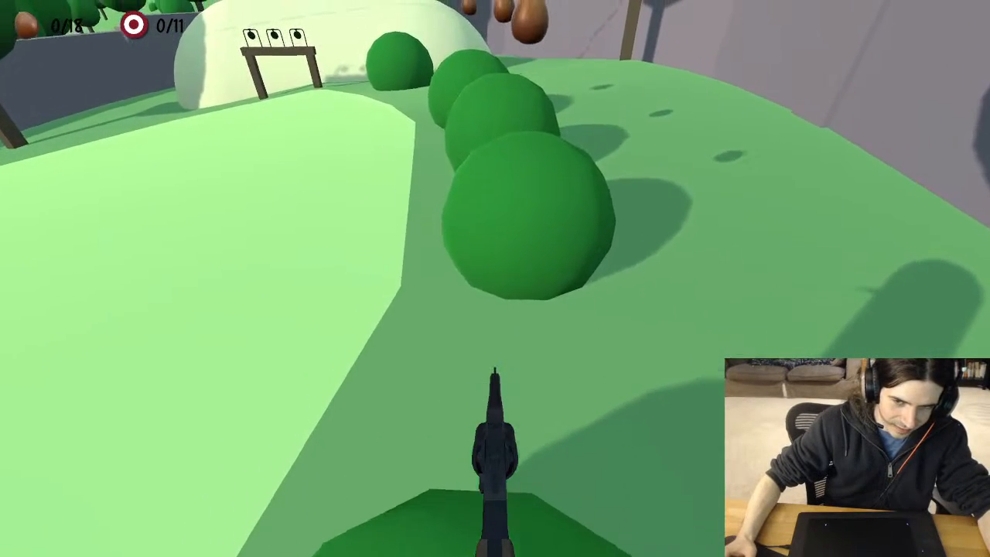
- Jump across the row of round bushes and collect the three acorns floating above them
key("space")
key("space")
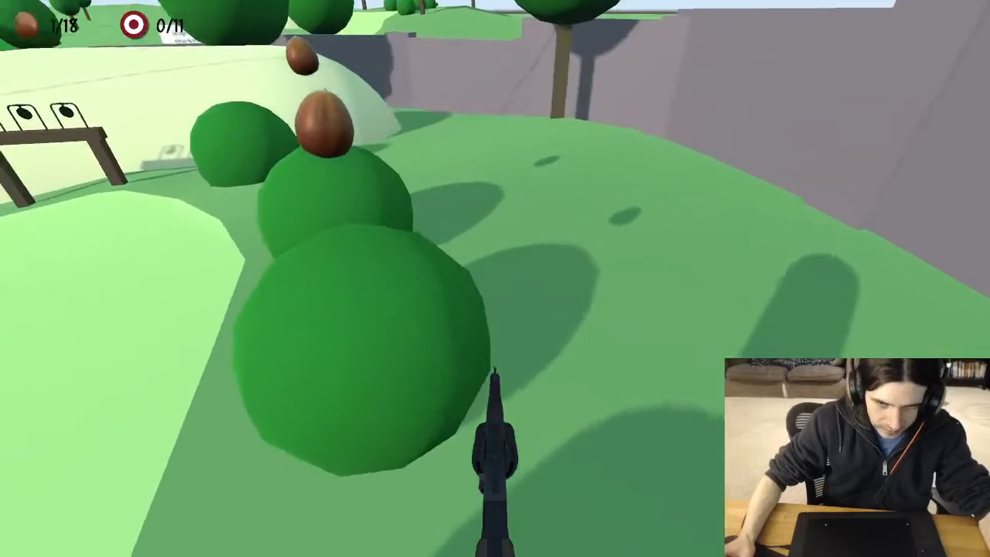
key("w")
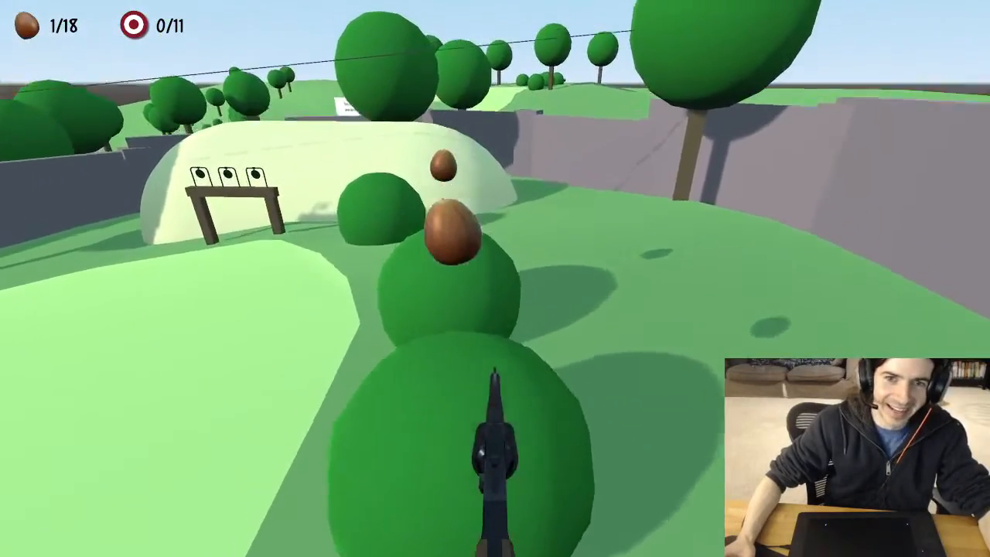
key("w")
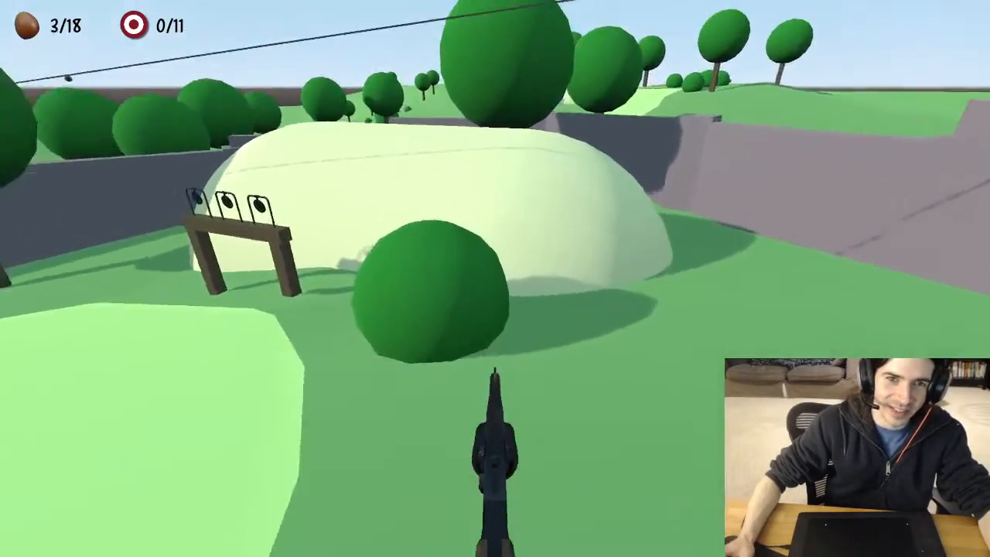
- Walk around the pale mound and collect the acorn in front of the tree trunk behind it
key("w")
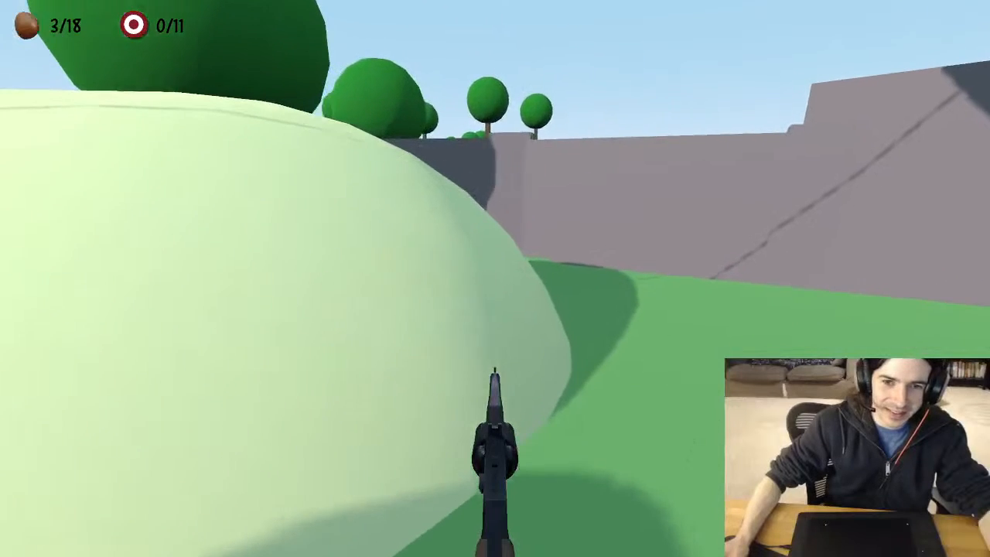
key("w")
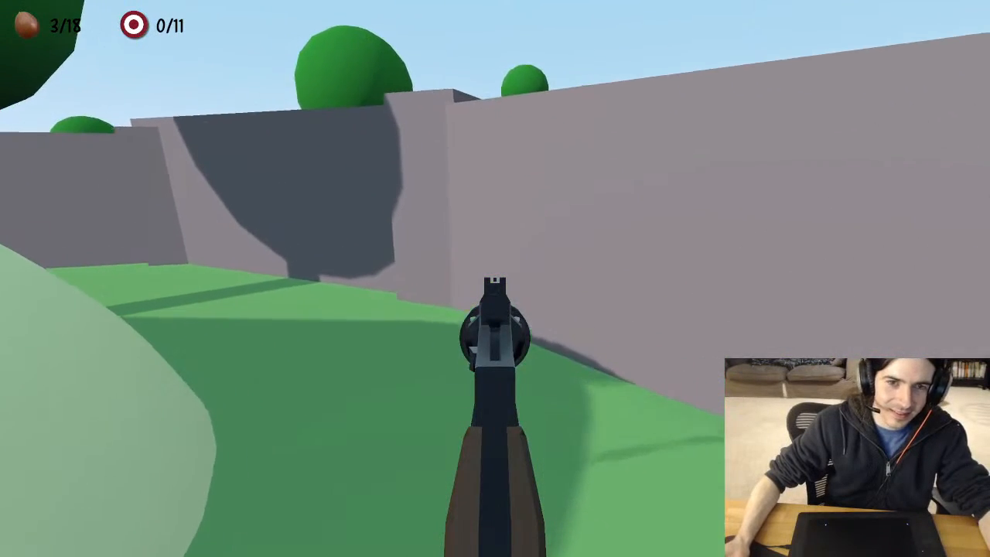
key("w")
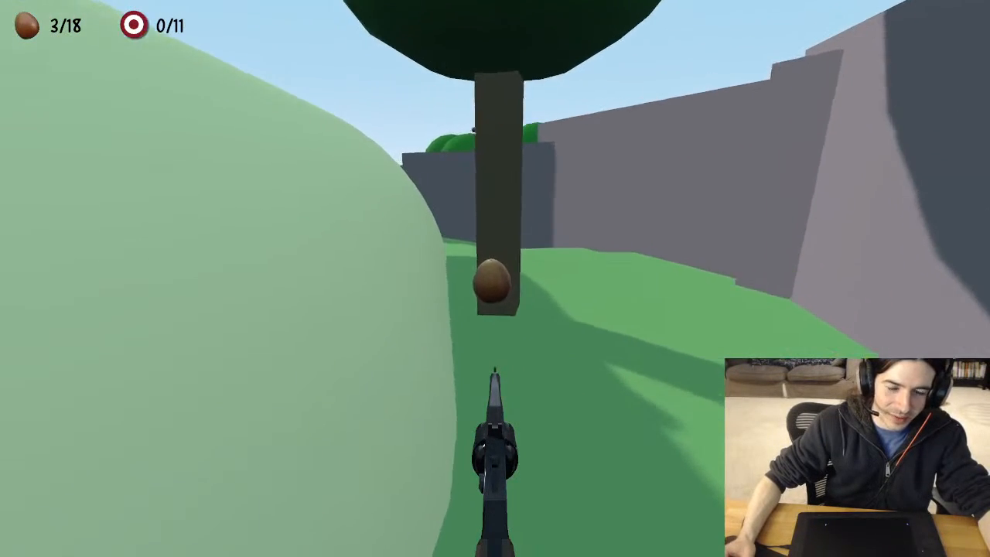
key("w")
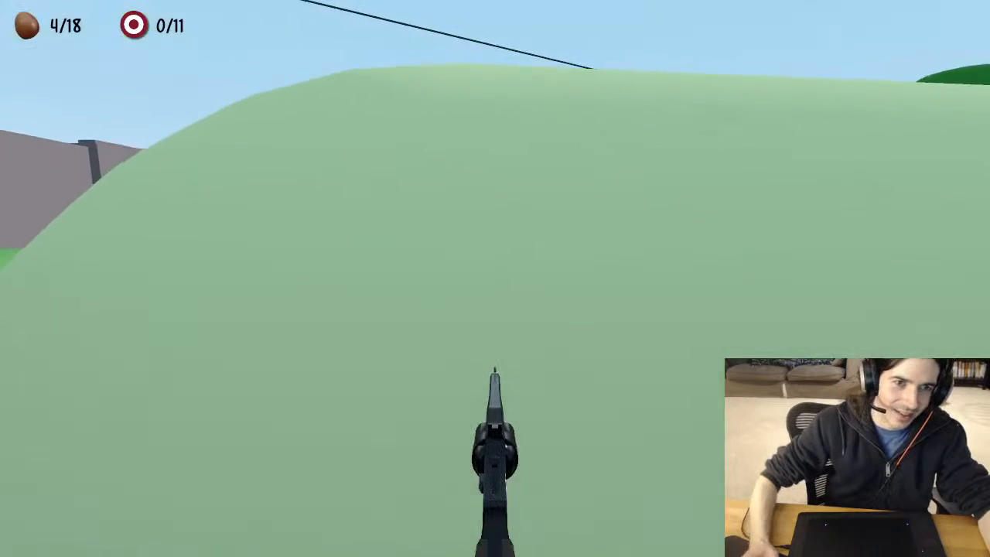
- Walk back past the mound to the bushes beside the light green field and aim the revolver toward the wall
key("w")
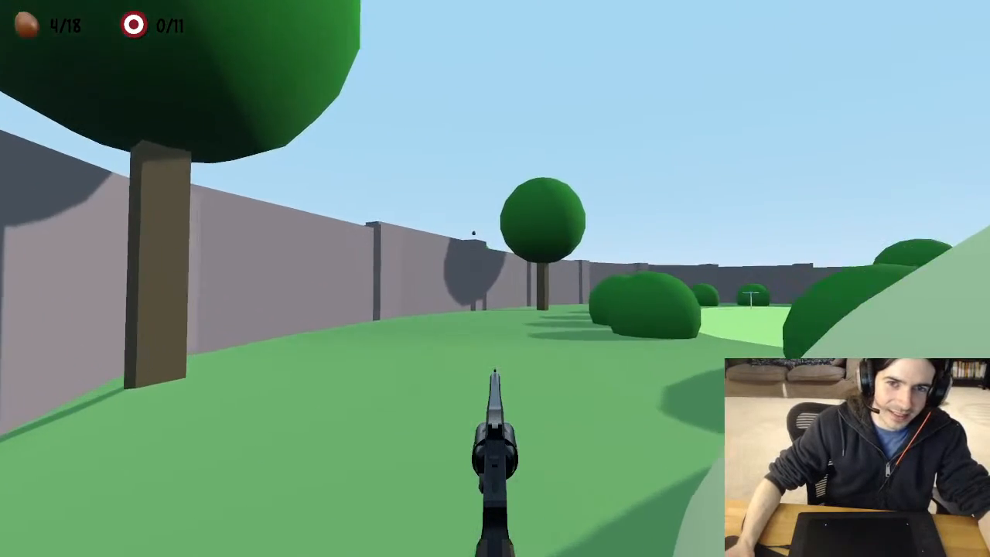
key("w")
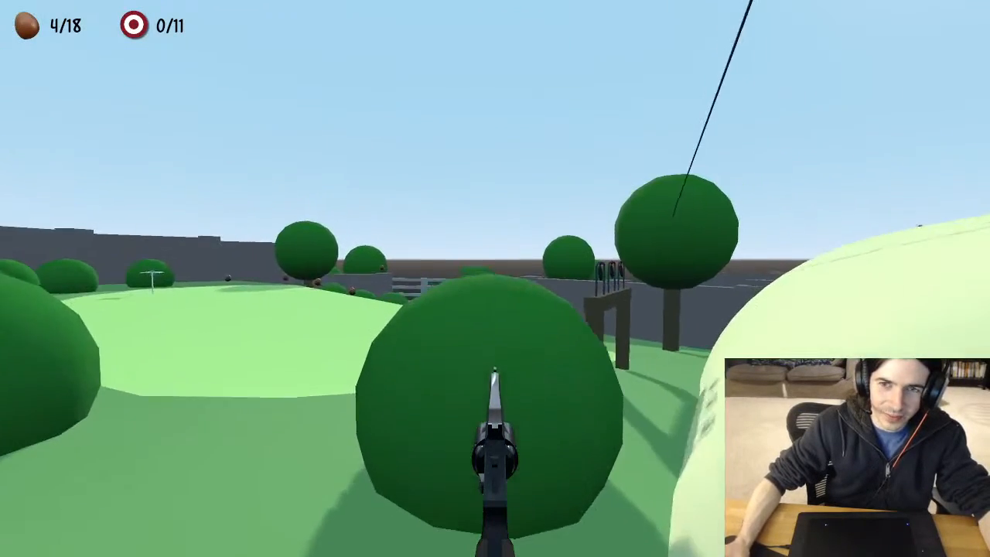
key("w")
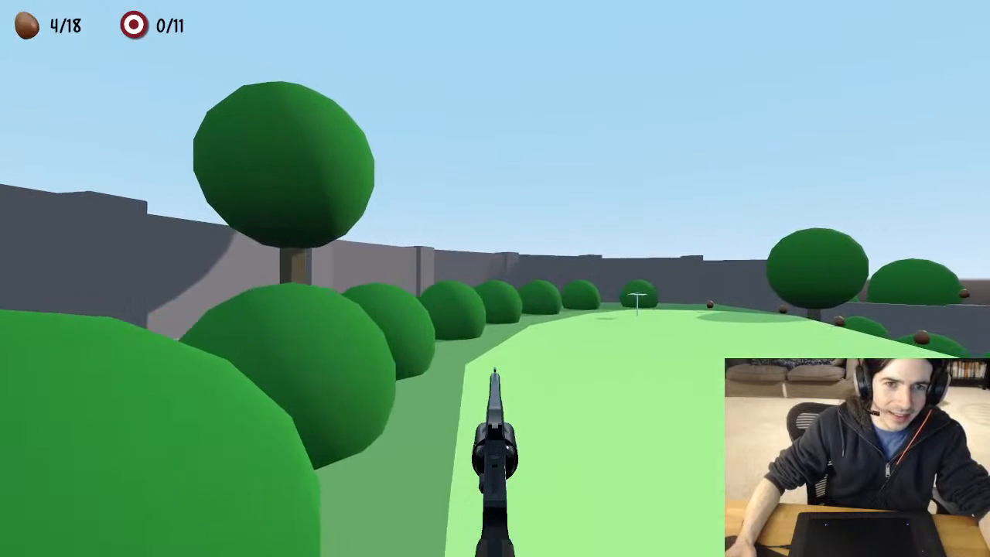
right_click(495, 278)
key("w")
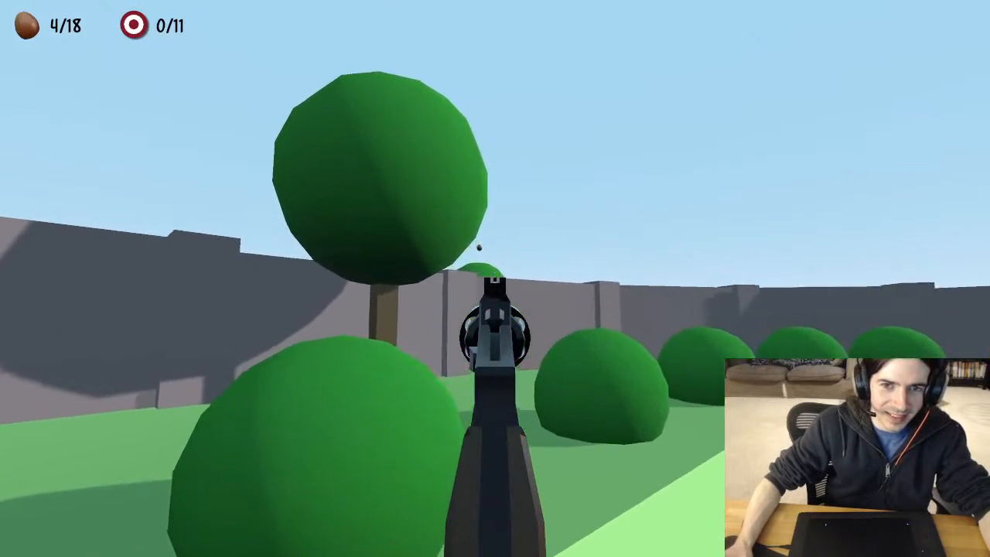
- Open the revolver's cylinder, load all six chambers with cartridges, and close it for firing
key("r")
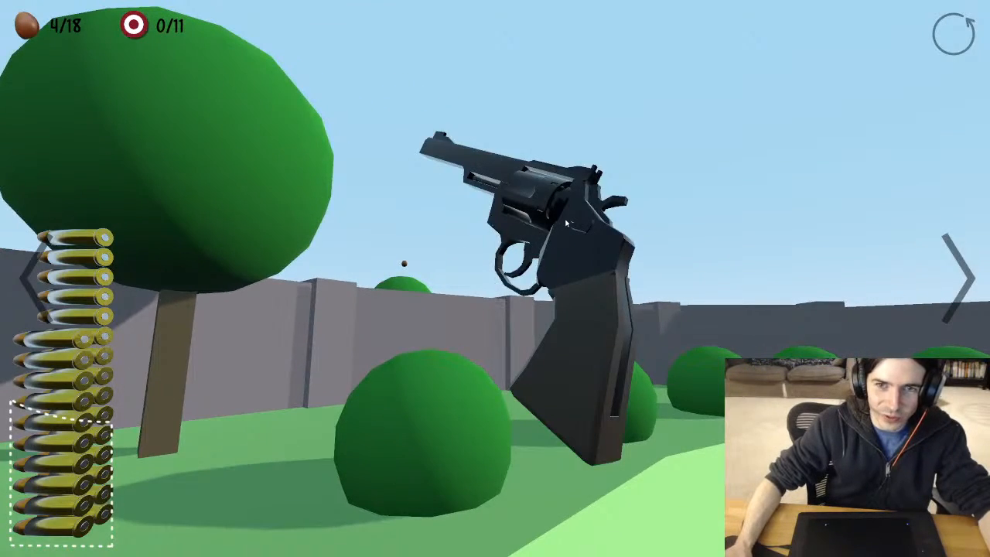
left_click(566, 222)
left_click(65, 279)
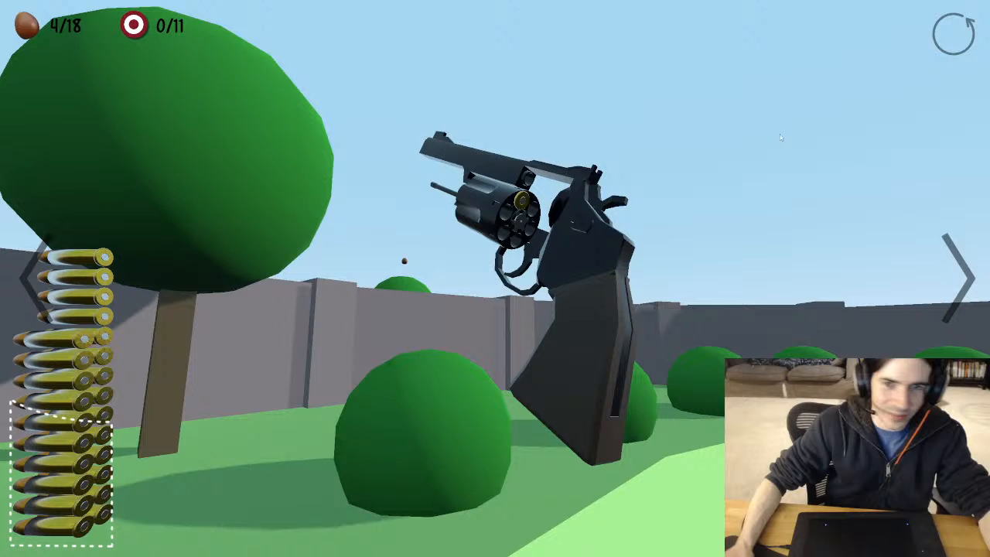
left_click(51, 283)
left_click(75, 283)
left_click(56, 294)
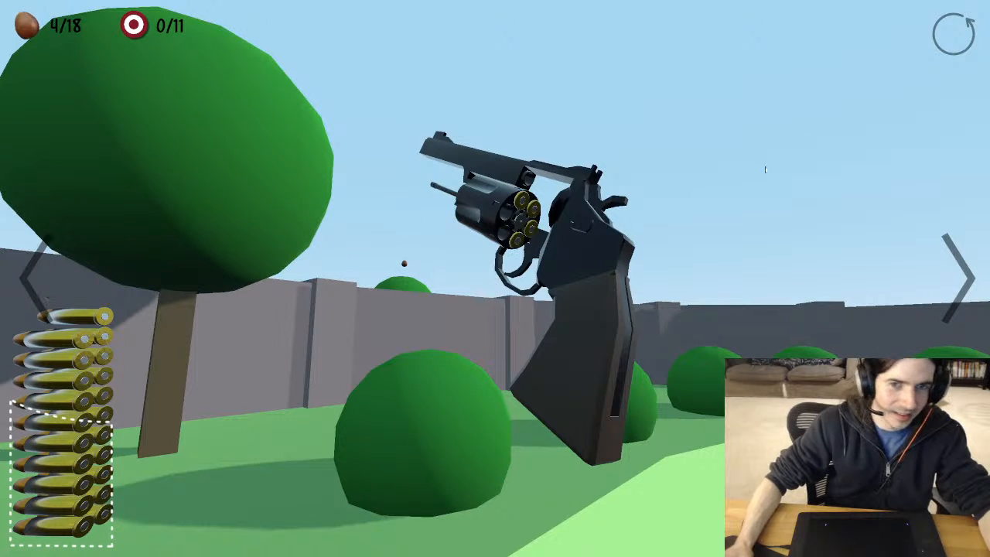
left_click(116, 336)
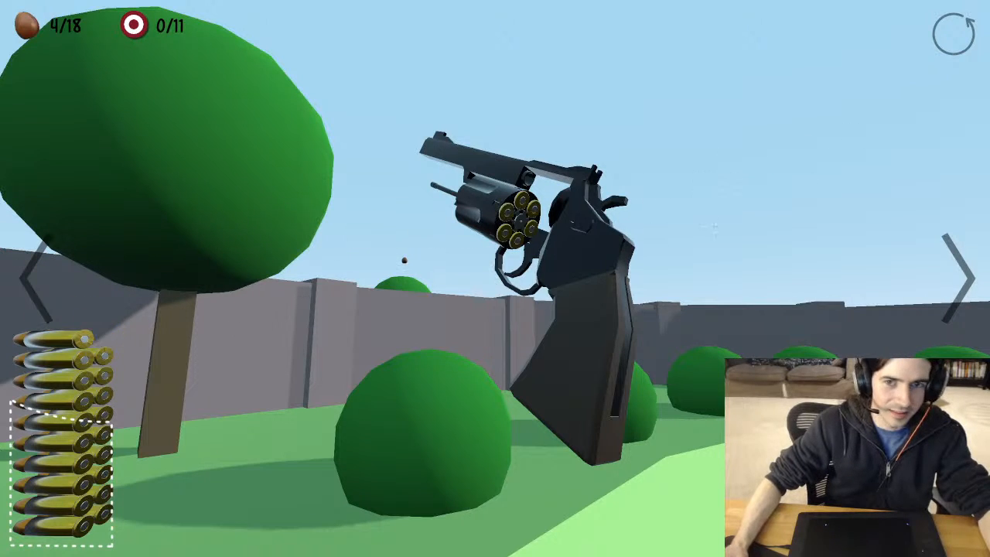
left_click(578, 222)
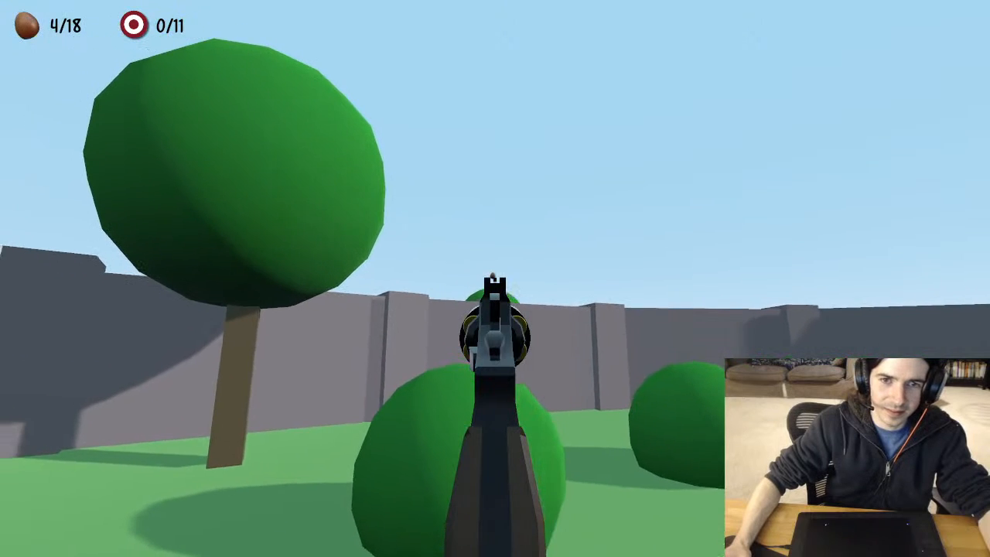
- Cross the light green field, collect the three acorns along it, and aim the revolver at the target stand before the pale mound
key("d")
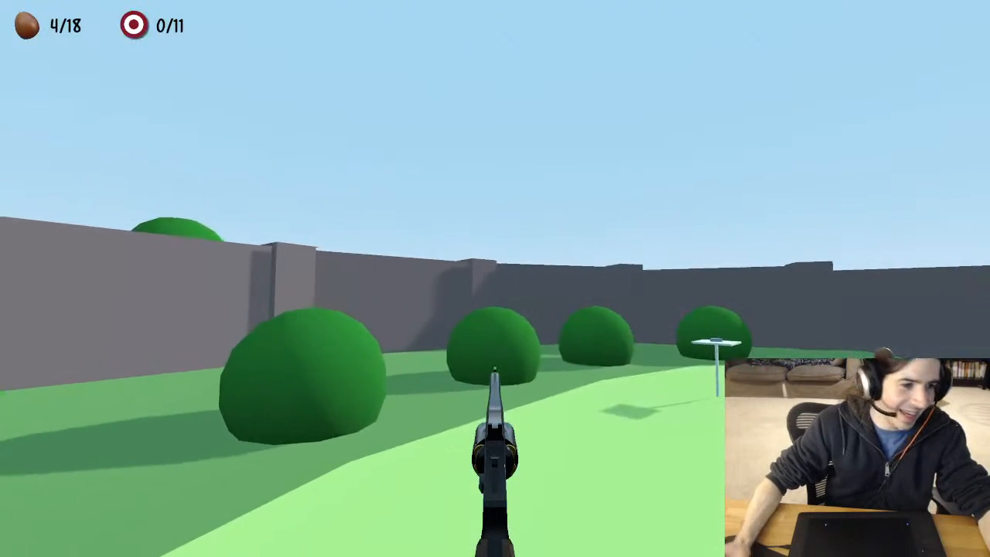
key("w")
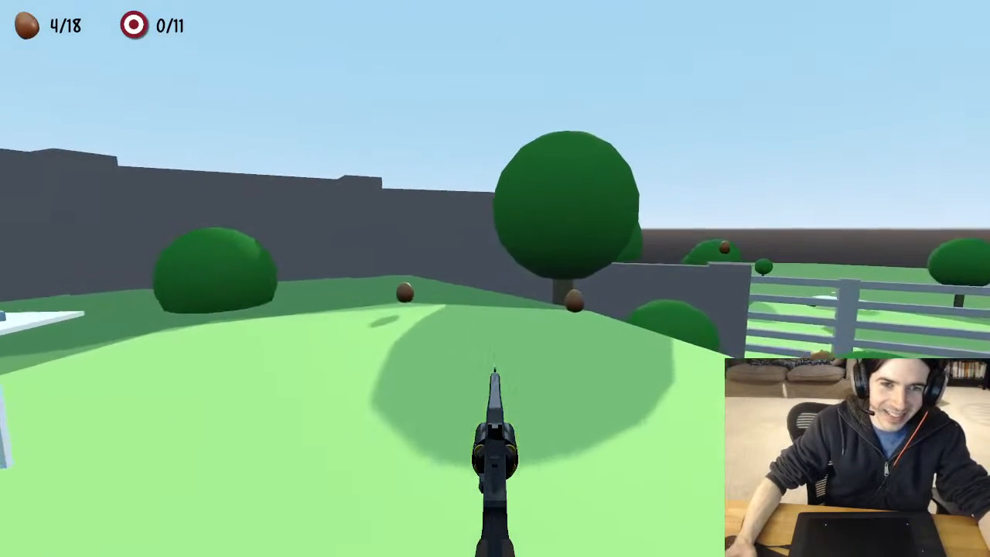
key("w")
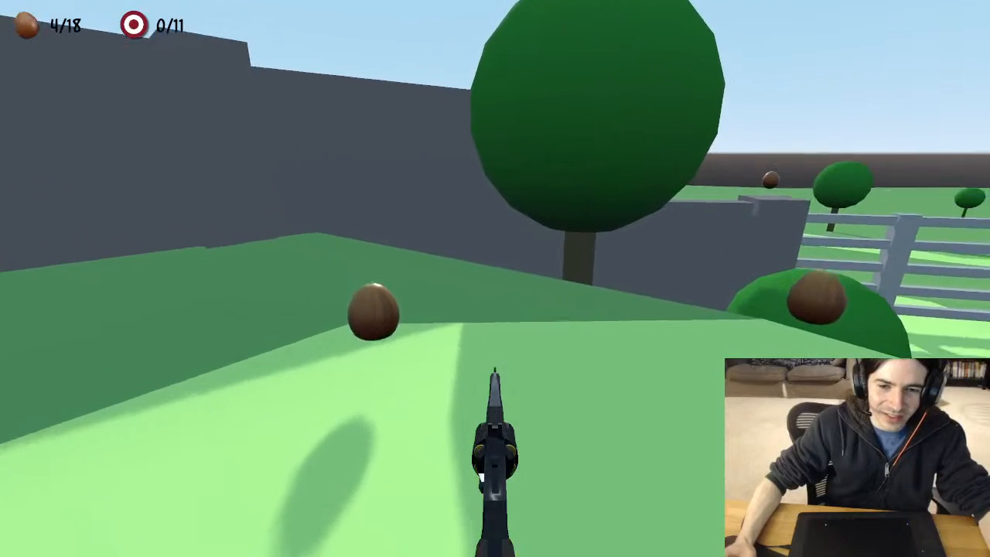
key("w")
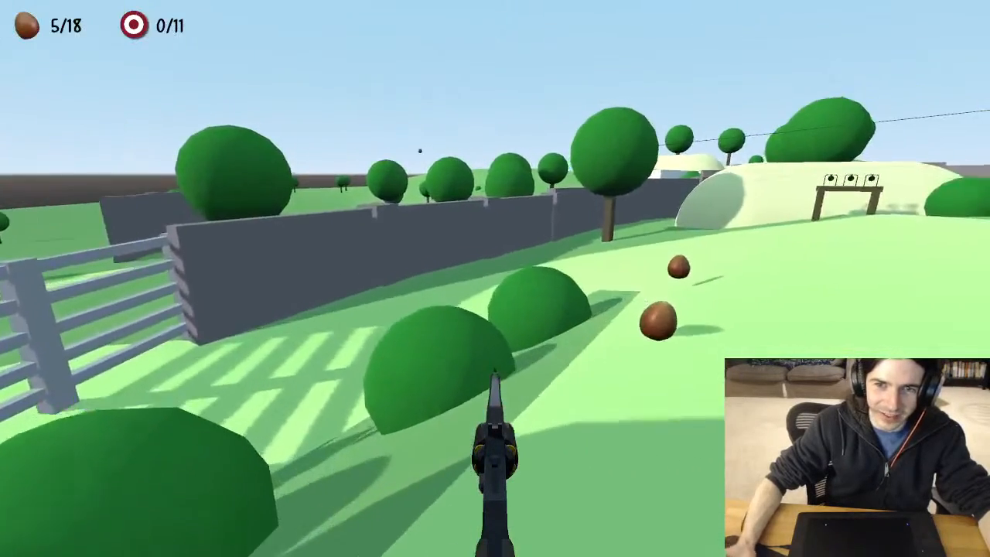
key("w")
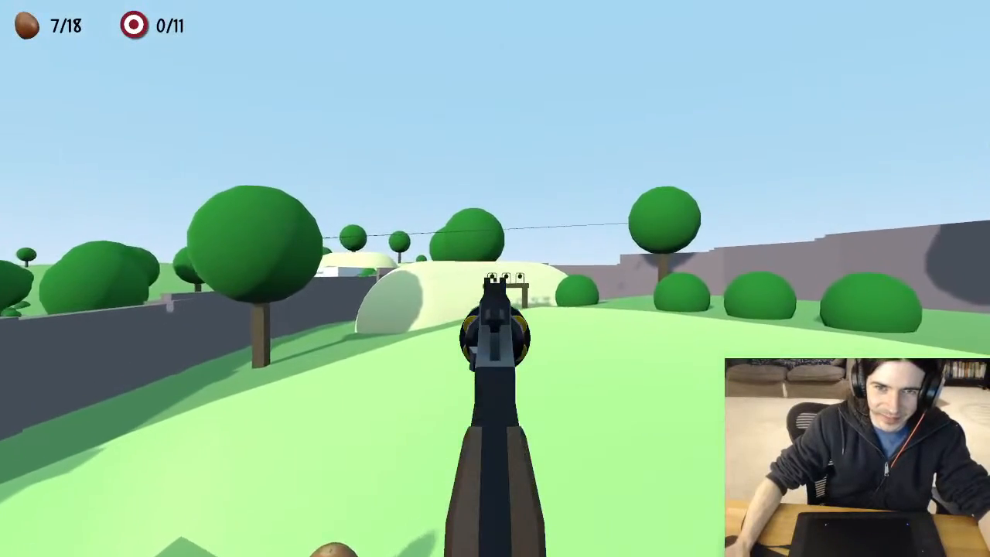
- Shoot the three targets on the stand by the pale mound and the target sliding along the overhead wire
left_click(494, 278)
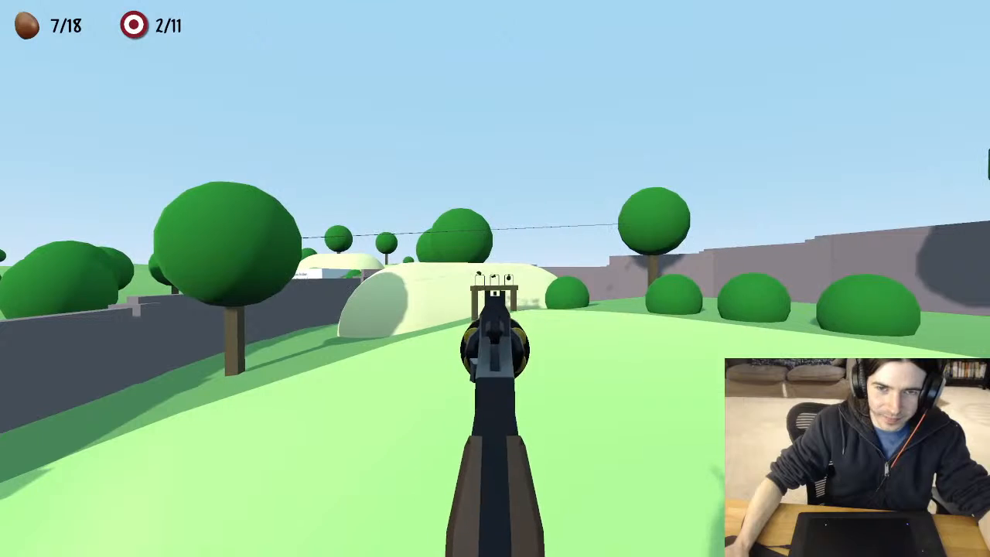
left_click(495, 279)
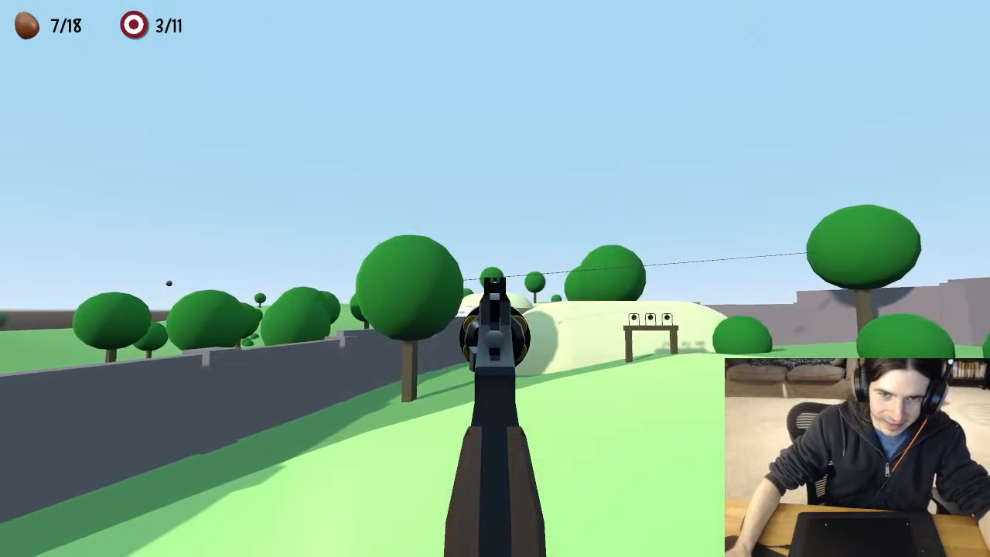
left_click(495, 278)
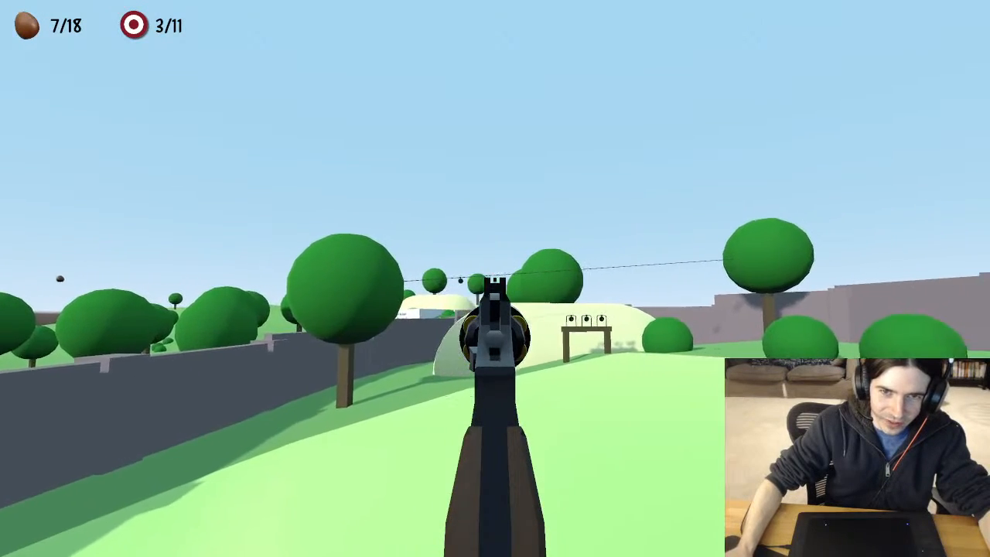
key("r")
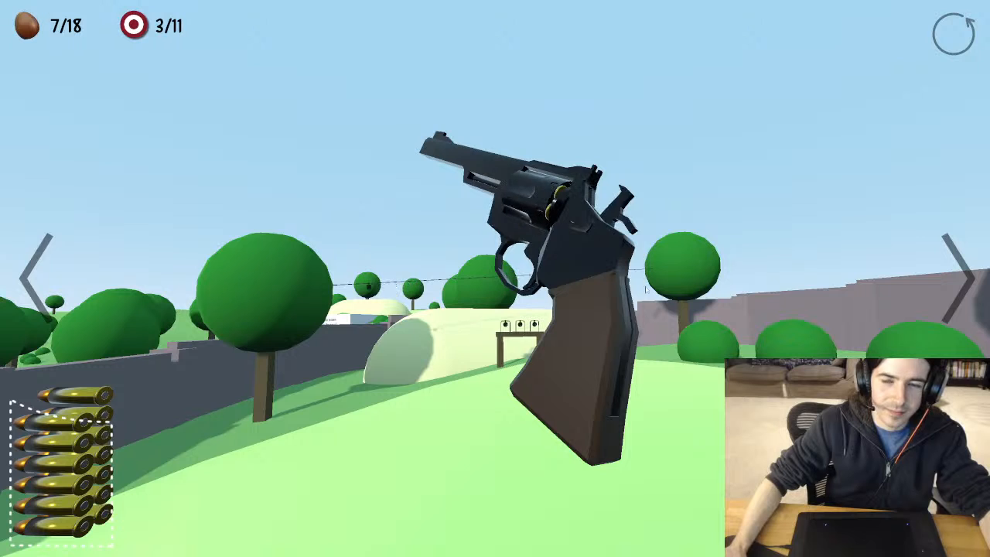
key("r")
right_click(495, 278)
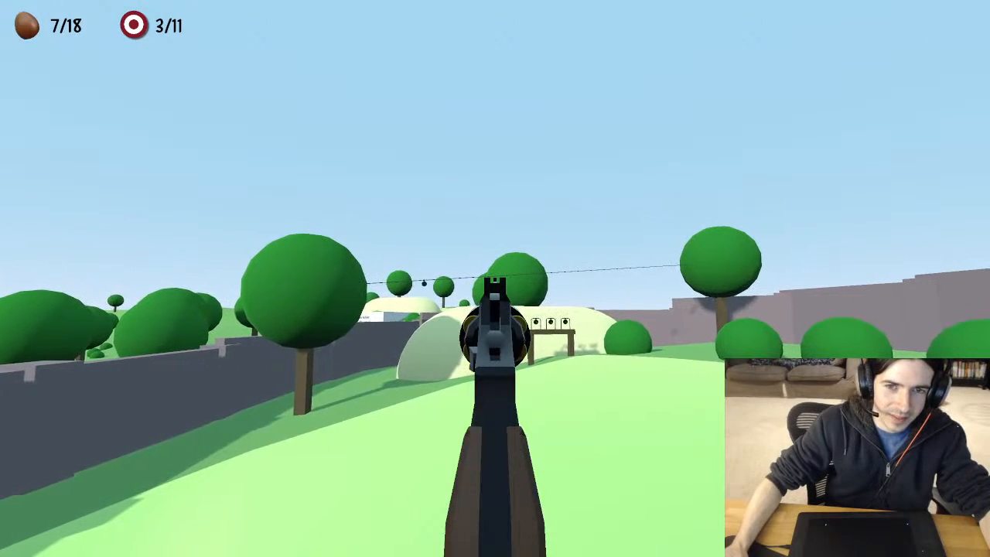
left_click(495, 278)
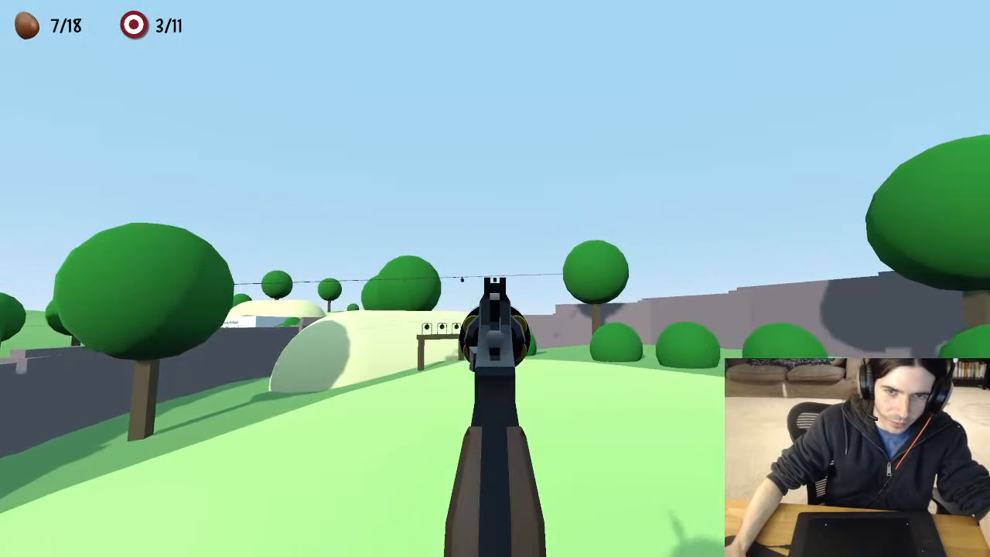
left_click(495, 278)
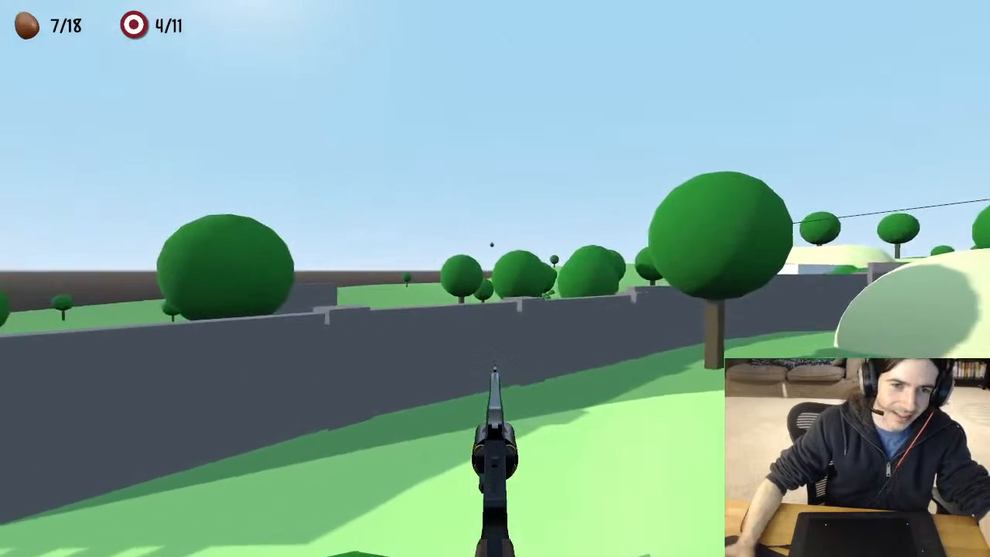
- Walk out through the open gate in the low wall and collect the acorn beside the tree outside
right_click(495, 279)
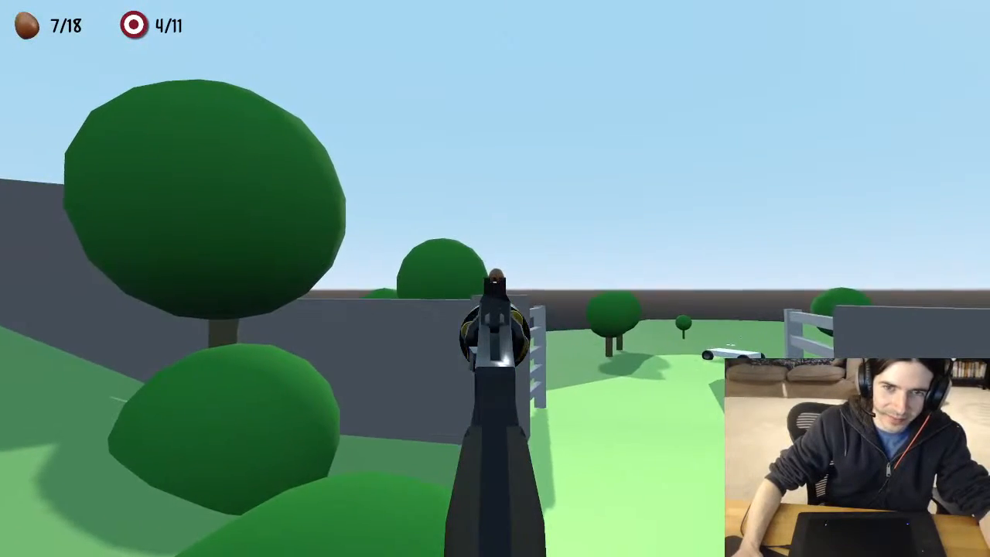
key("w")
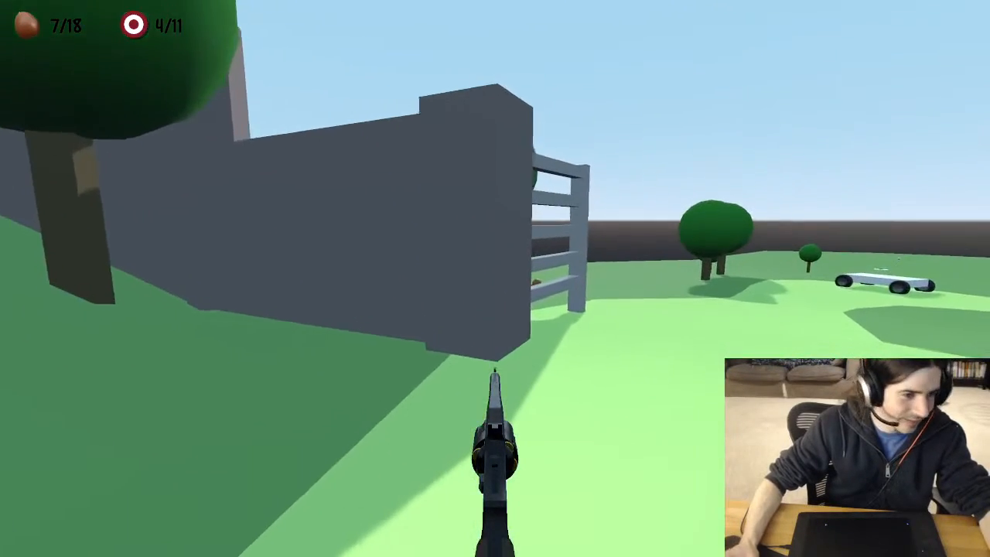
key("w")
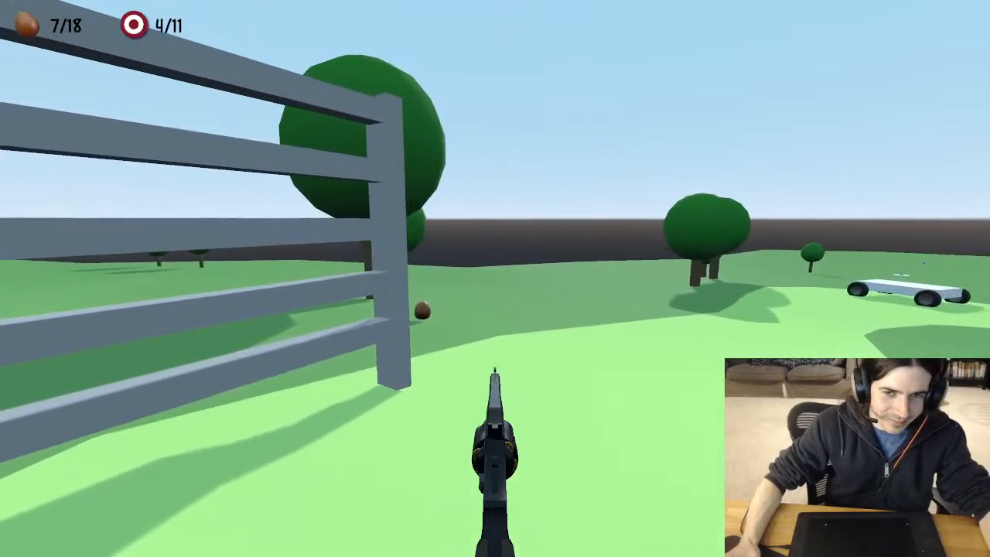
key("w")
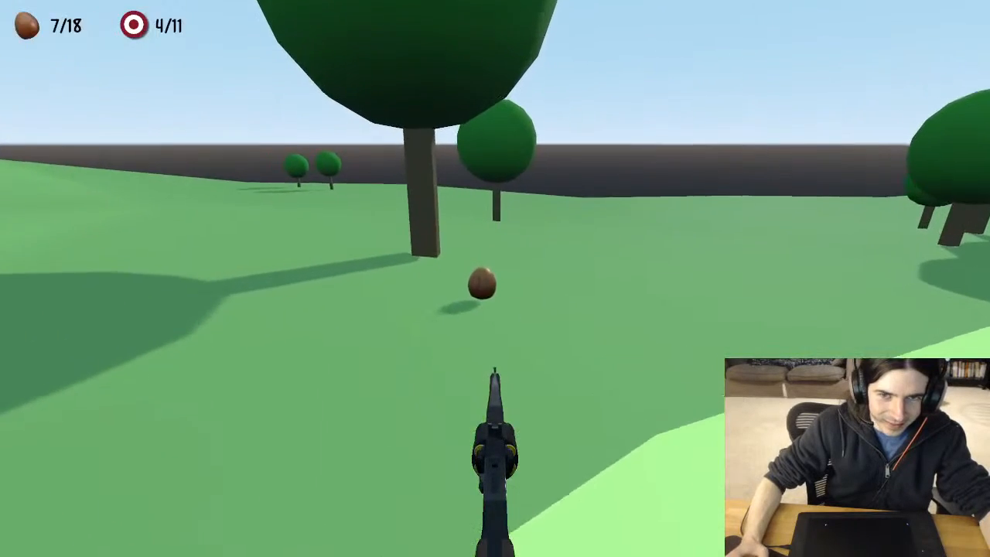
key("w")
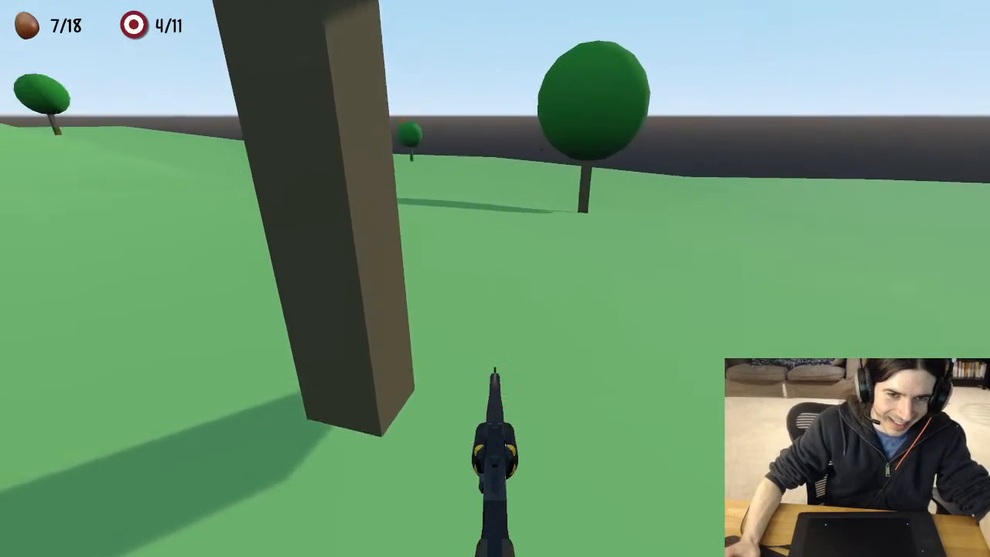
key("w")
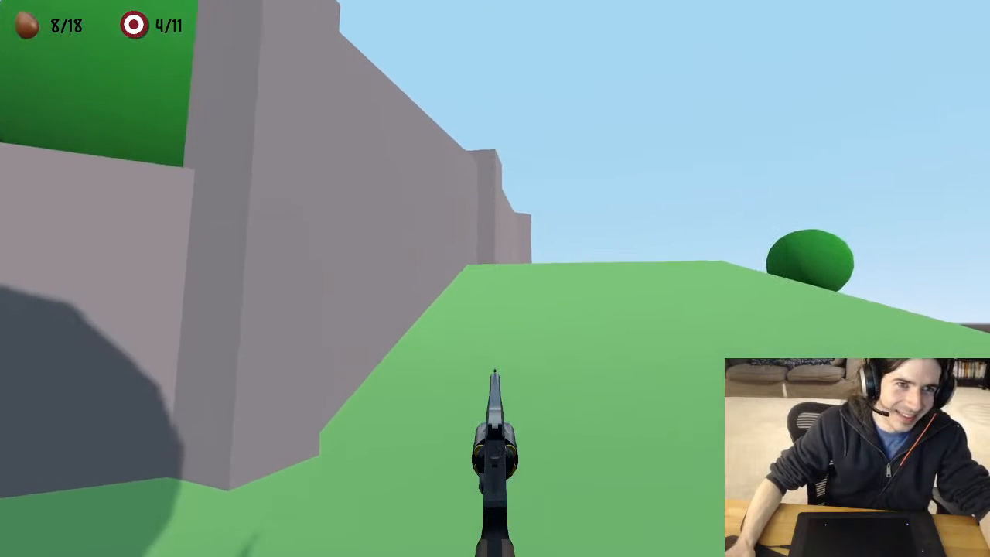
- Climb the grassy slope and follow the outside of the high wall to examine the area behind it
key("w")
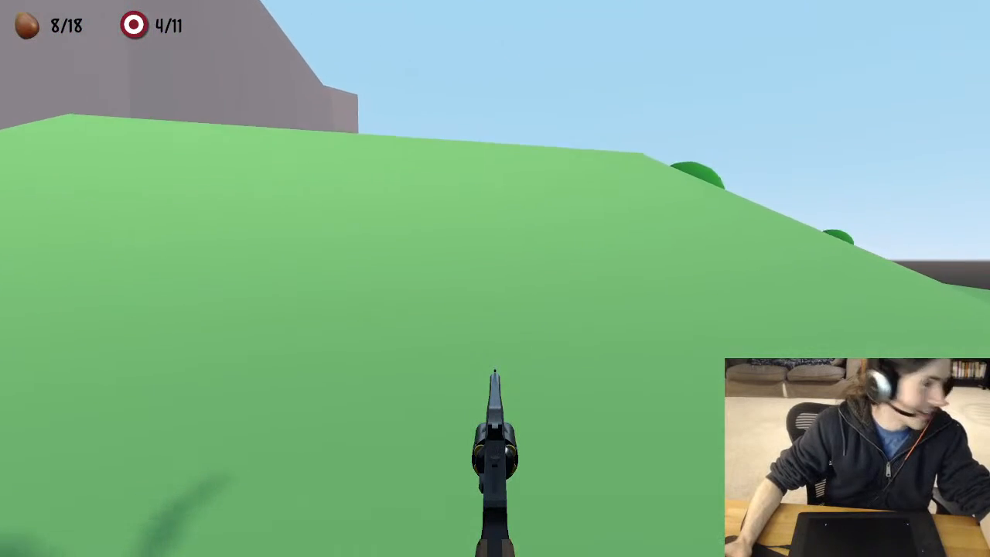
key("w")
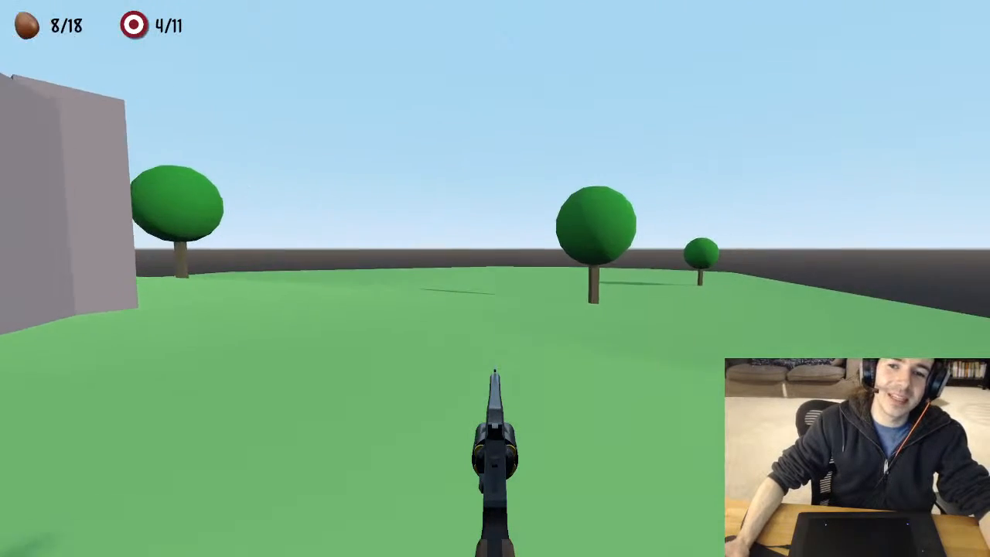
key("w")
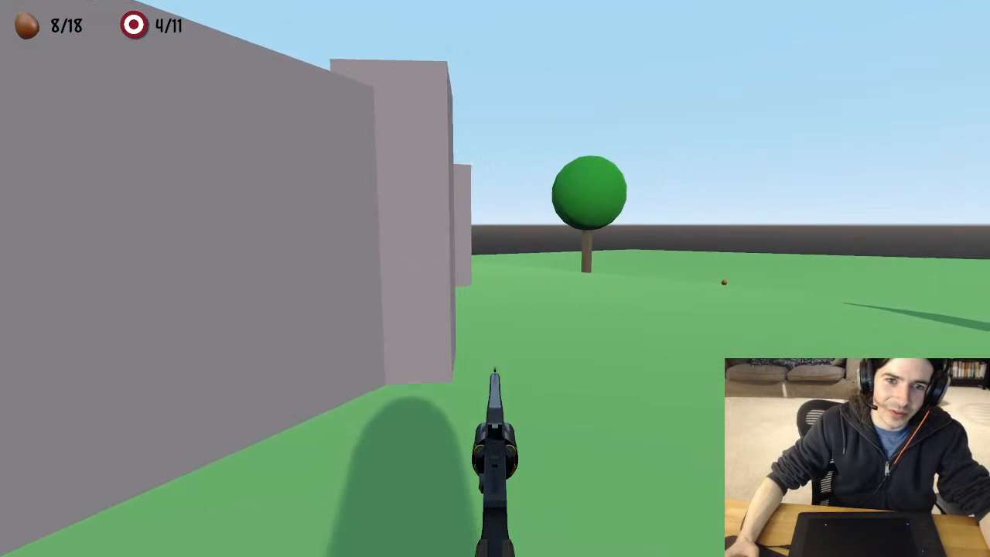
key("w")
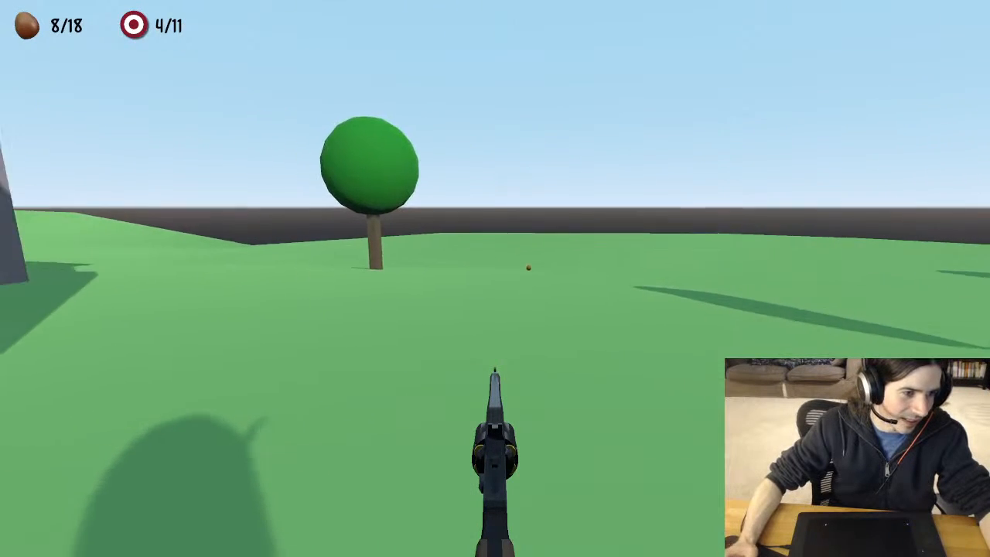
- Walk past the lone tree outside the wall and collect the acorn in the open grass
key("w")
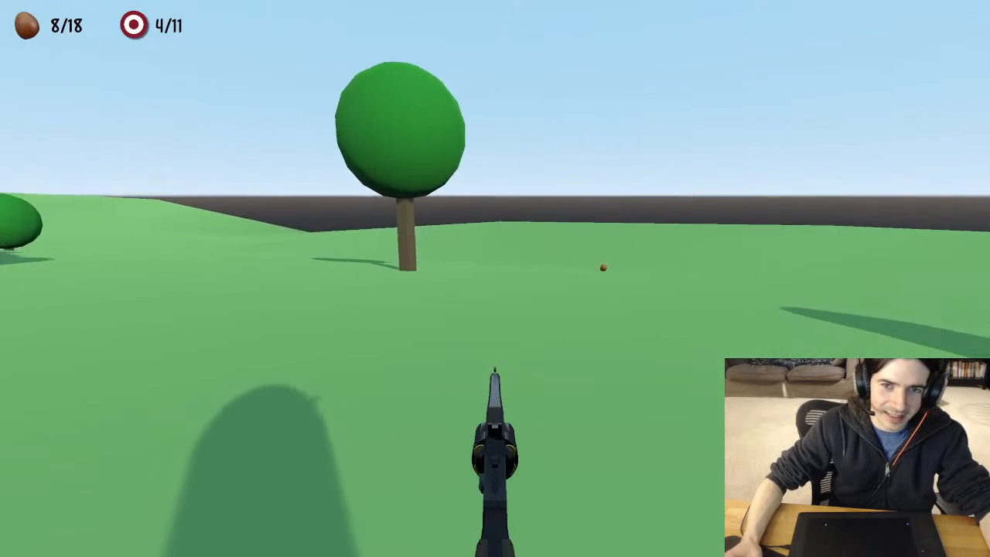
key("w")
right_click(495, 279)
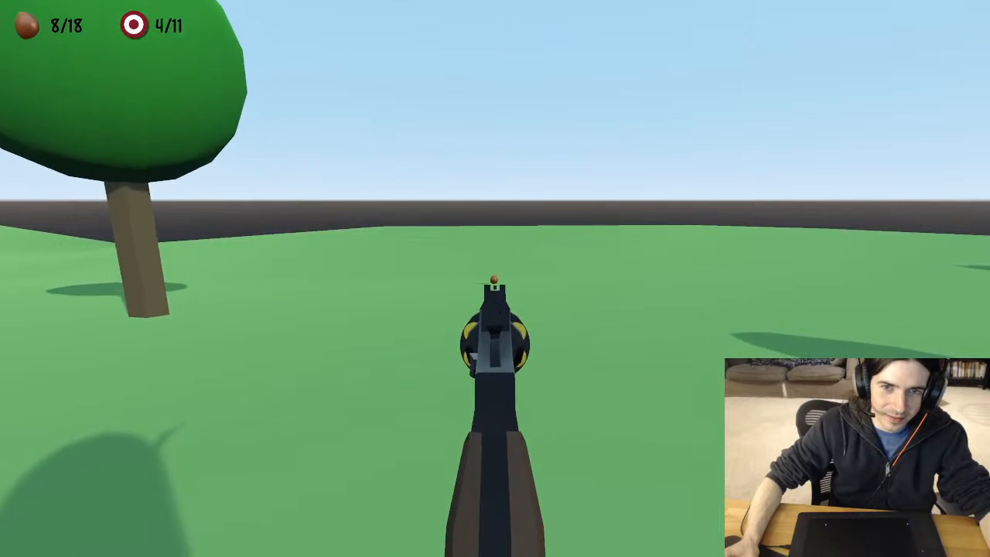
key("w")
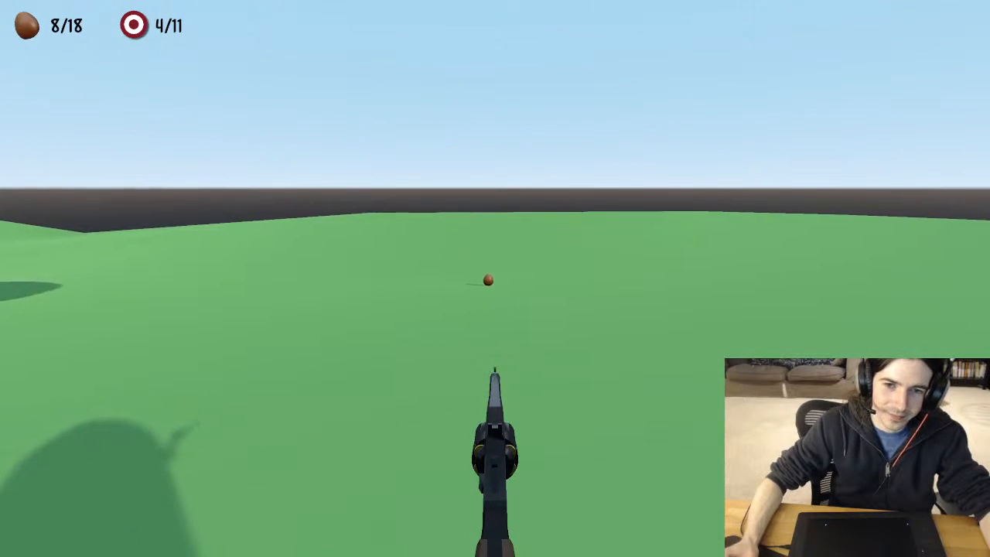
key("w")
key("w")
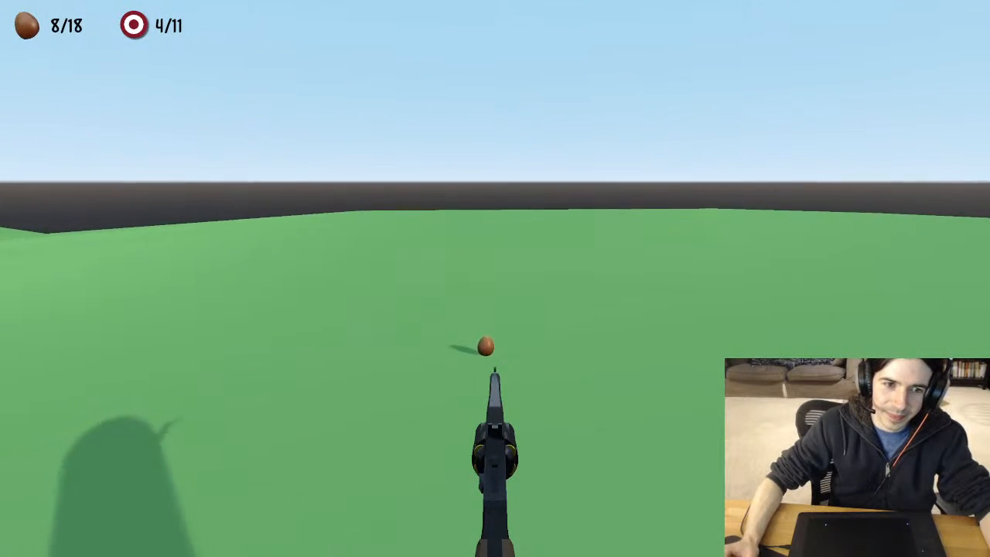
key("w")
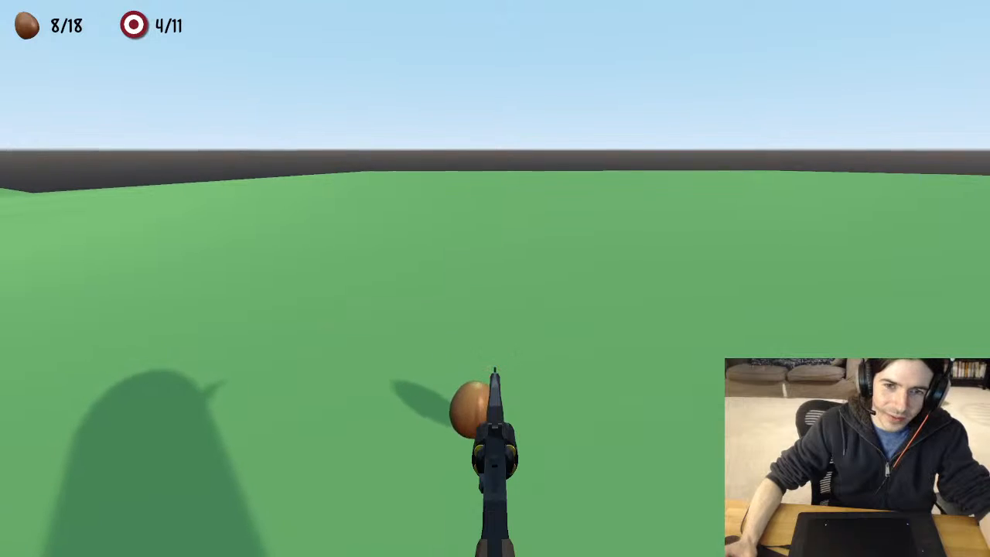
key("w")
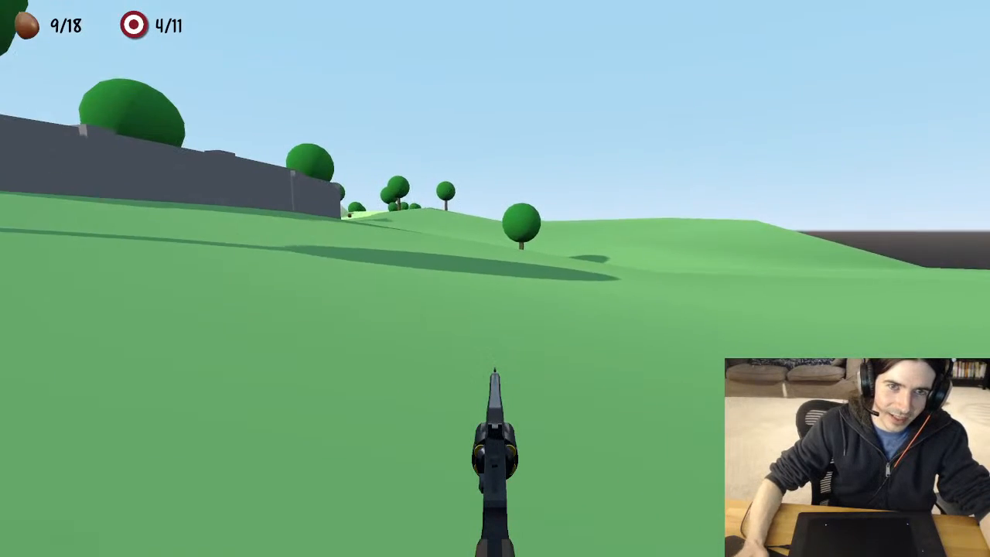
- Walk across the open grass to the island's edge and drop down to the green ledge below it
key("w")
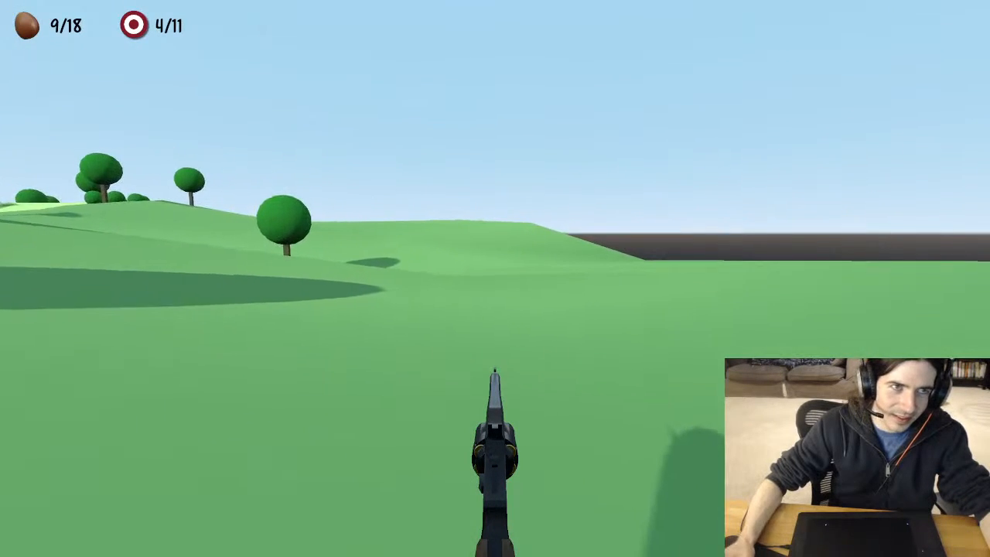
key("w")
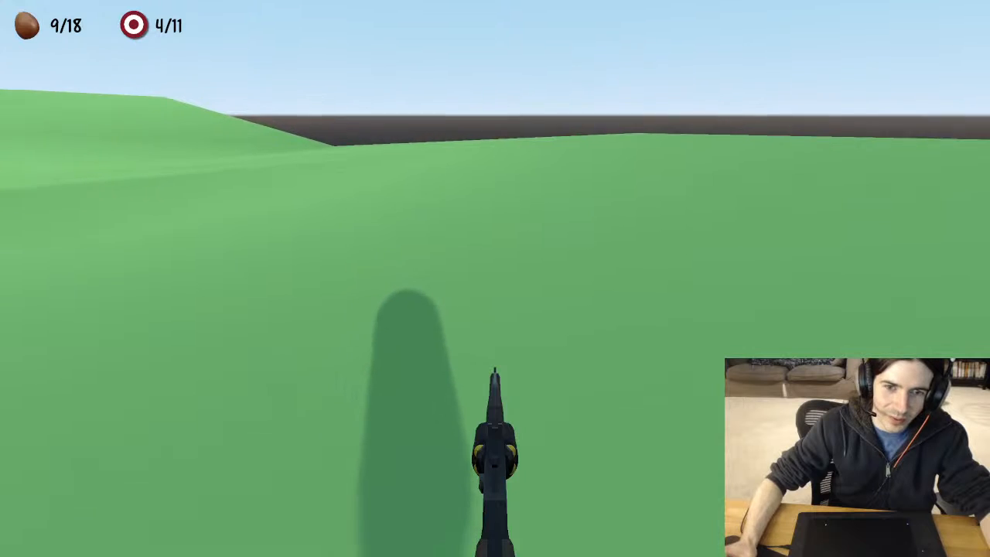
key("w")
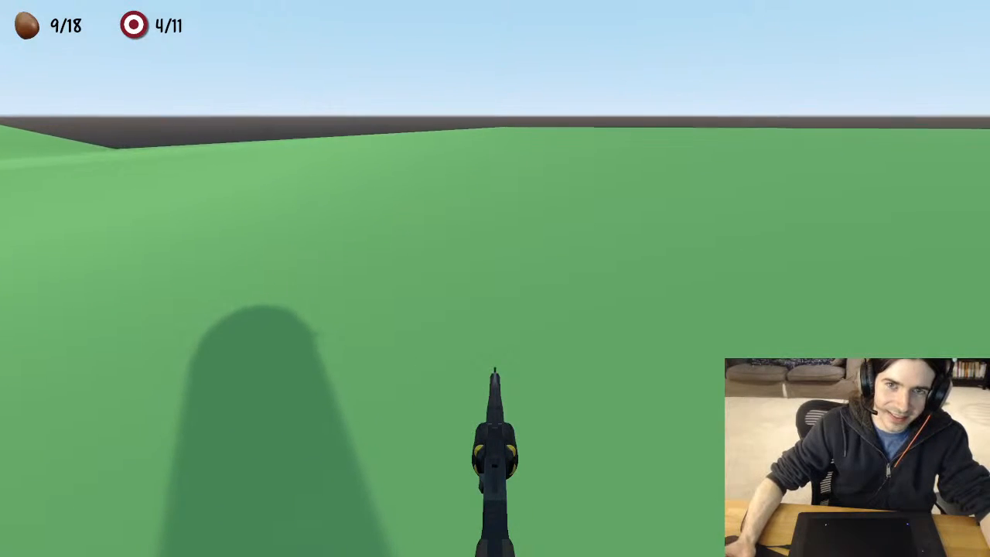
left_click(495, 368)
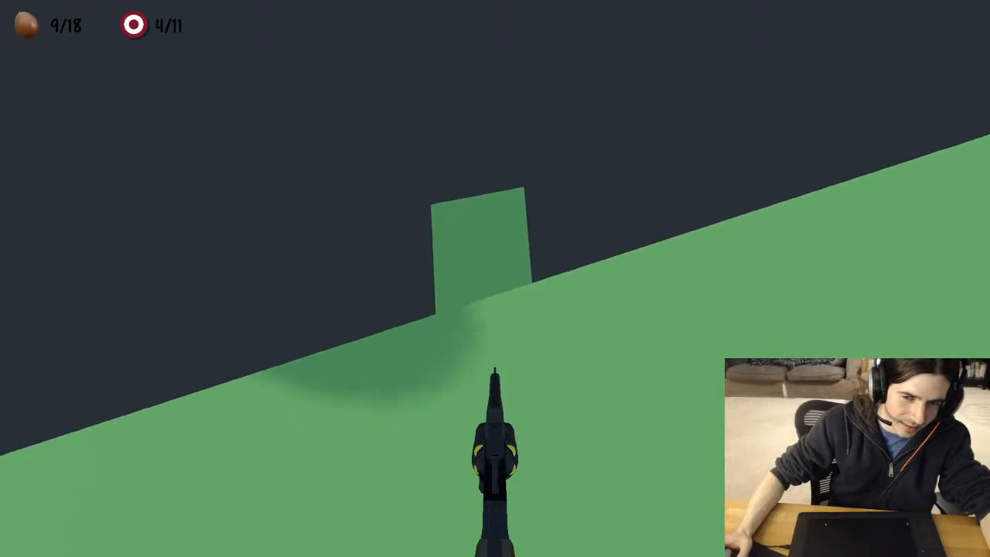
key("w")
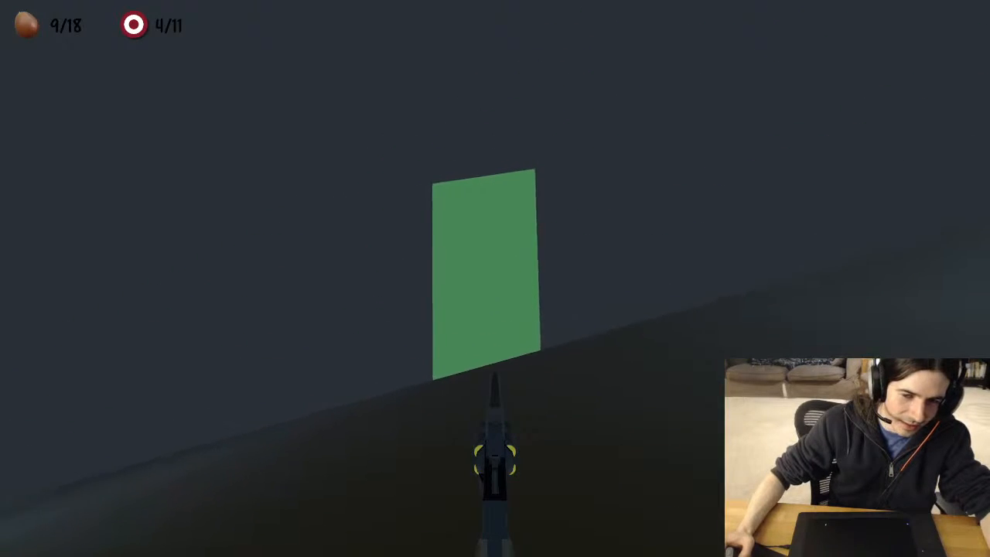
- Examine the tunnel opening in the island's rocky side from the green ledge, and leave the game
key("w")
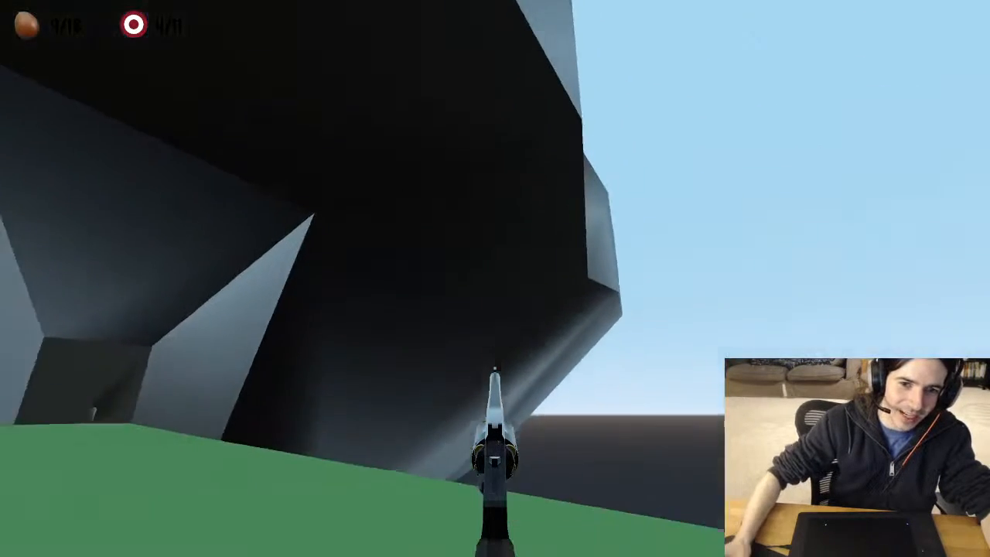
key("w")
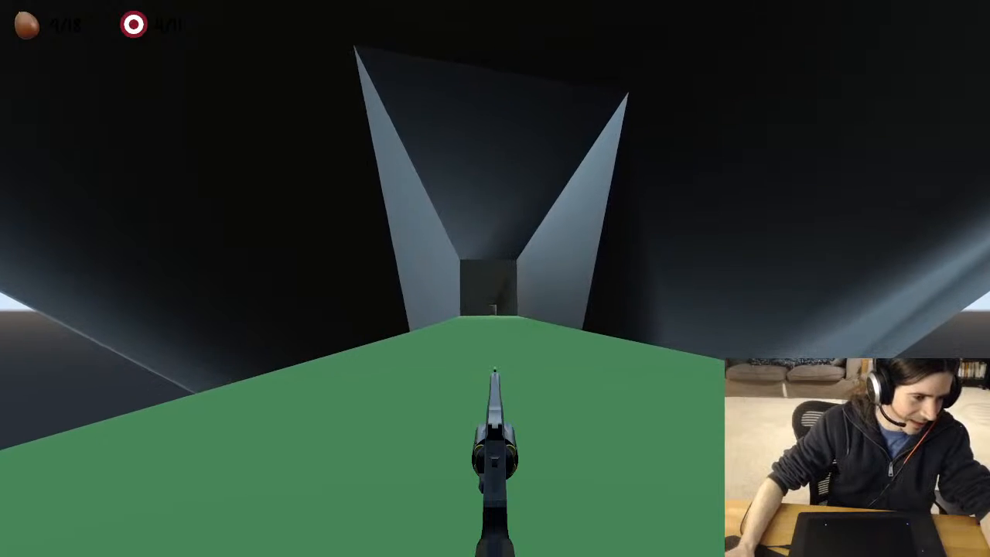
right_click(495, 278)
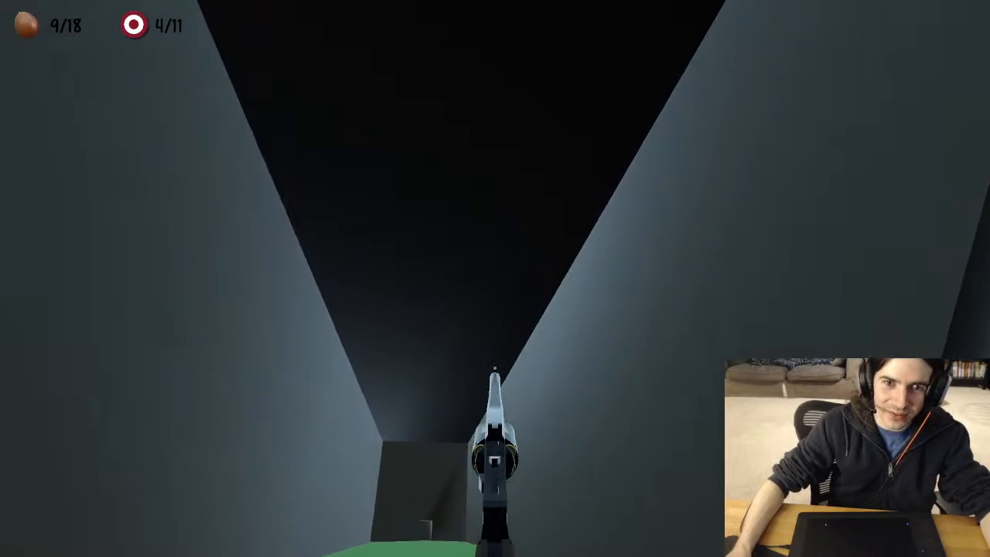
key("Escape")
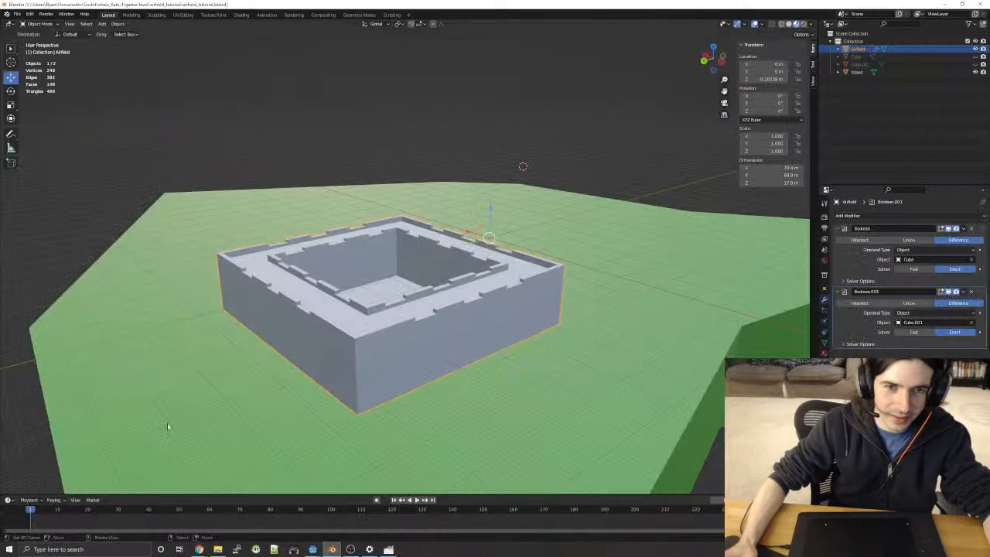
- Open ground.blend from the windmill level folder in Blender
left_click(16, 14)
mouse_move(46, 14)
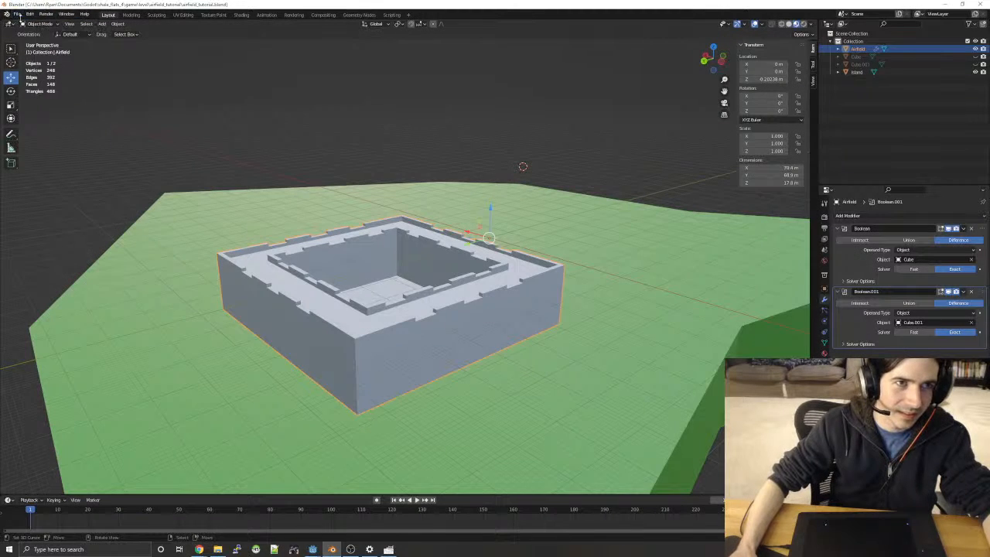
left_click(16, 15)
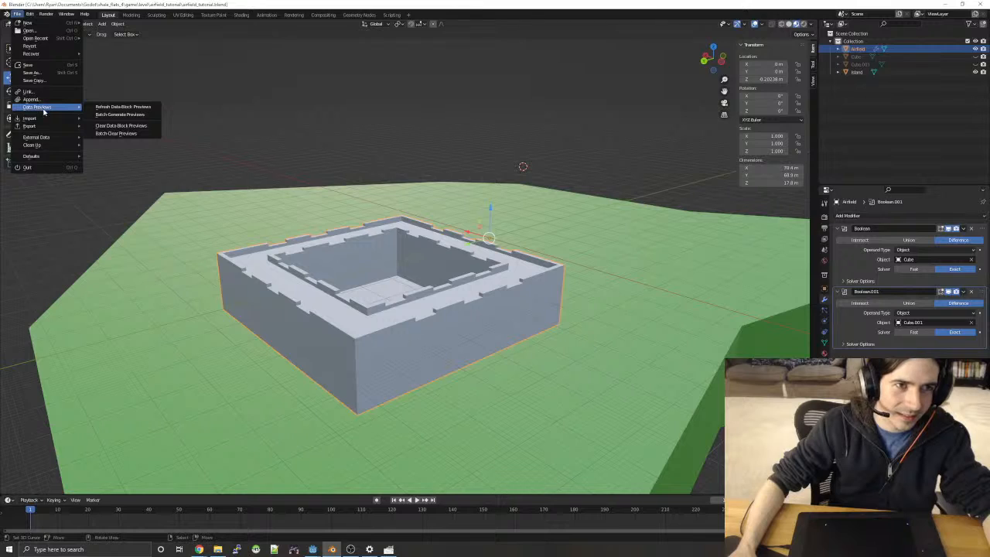
mouse_move(43, 35)
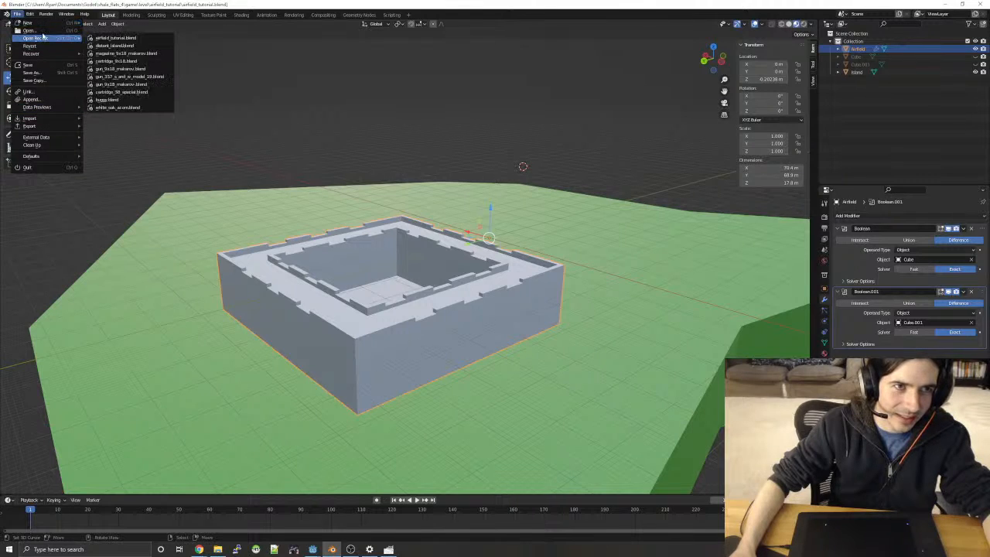
left_click(31, 31)
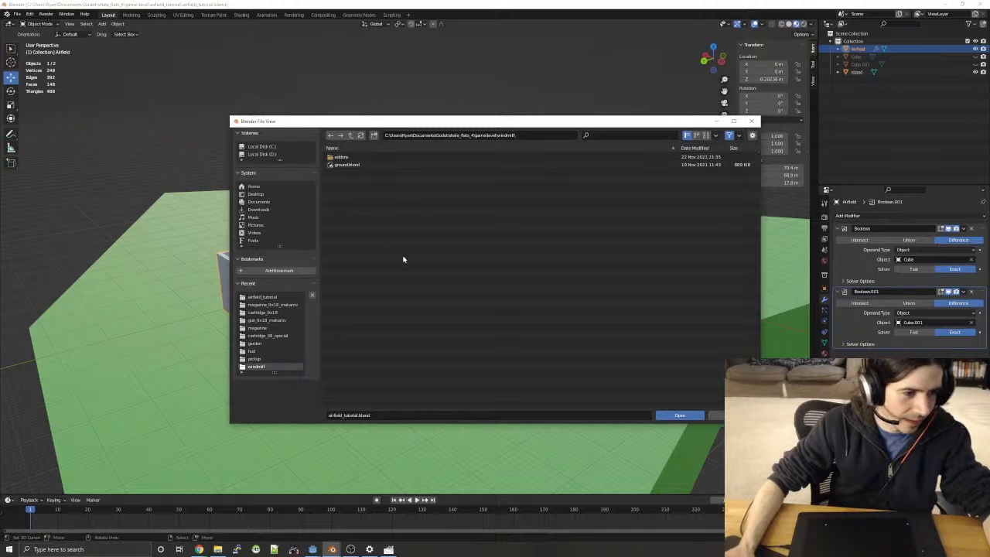
double_click(345, 165)
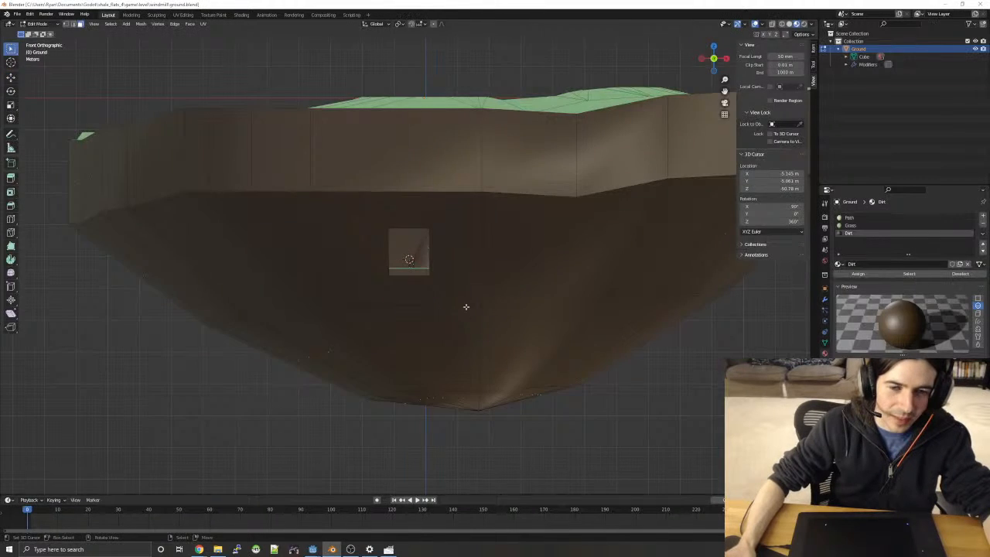
- Look over the windmill island mesh from above and hide the Ground object in the viewport
middle_click_drag(467, 307, 632, 183)
scroll(523, 305, "down", 3)
scroll(331, 309, "down", 2)
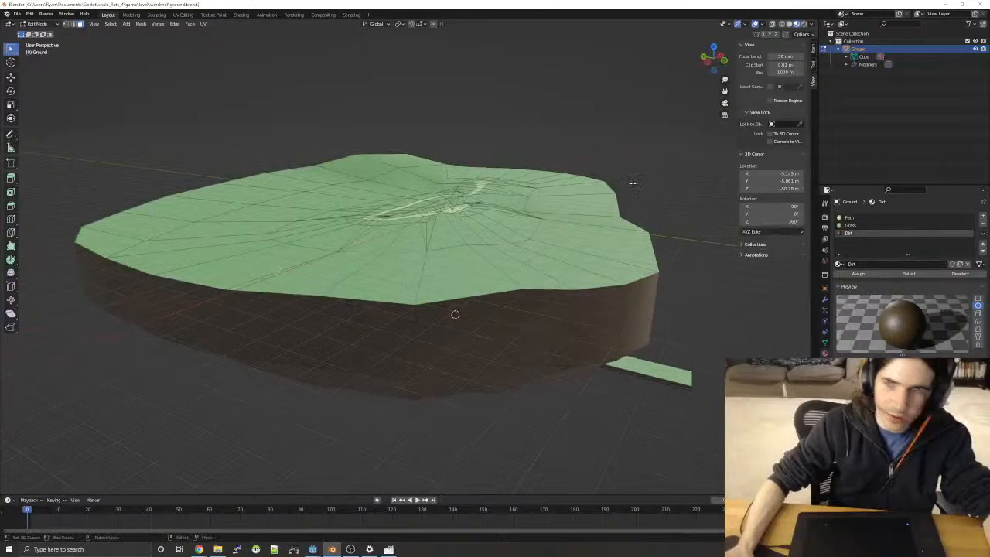
left_click(977, 49)
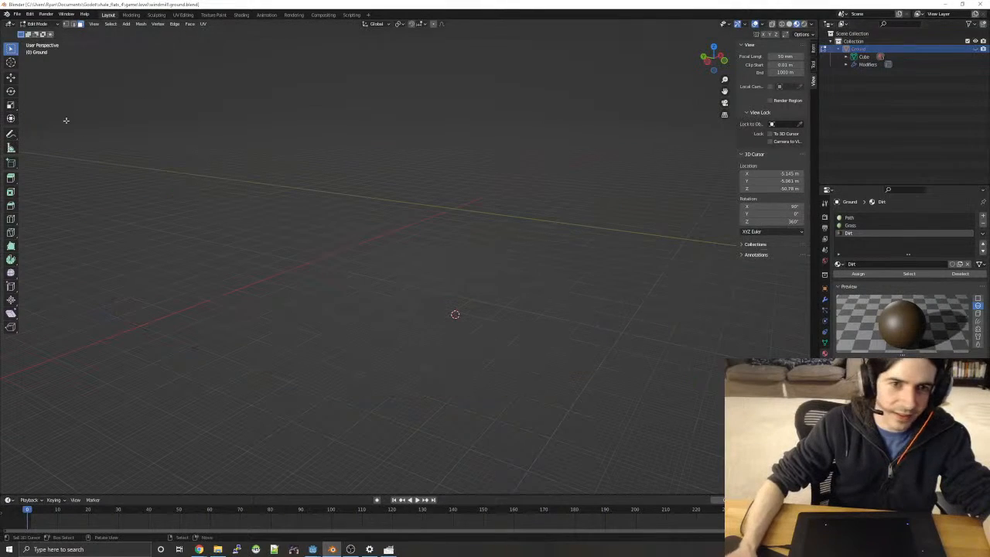
- Save the file under the name ground.blend in the spruce_airfield level folder
left_click(16, 15)
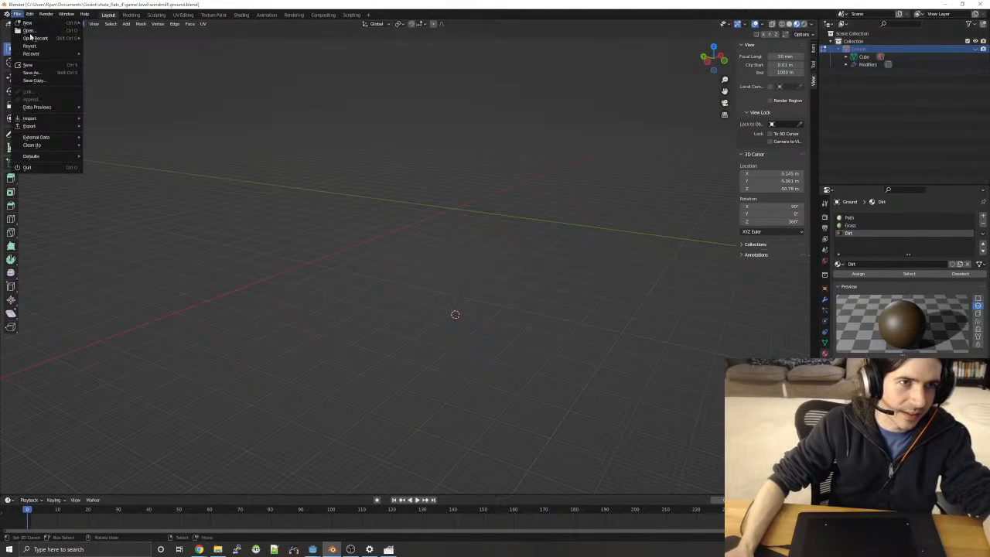
left_click(41, 73)
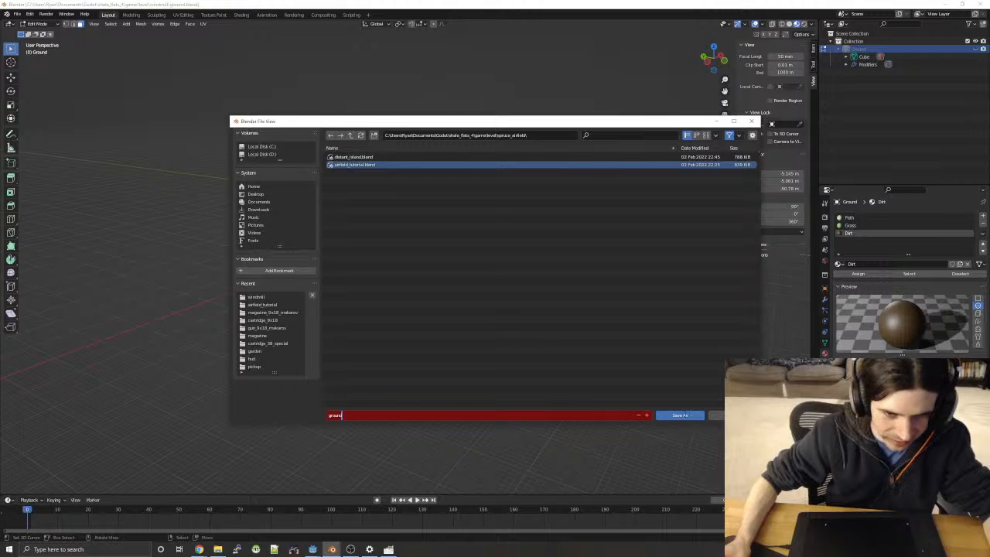
left_click(697, 418)
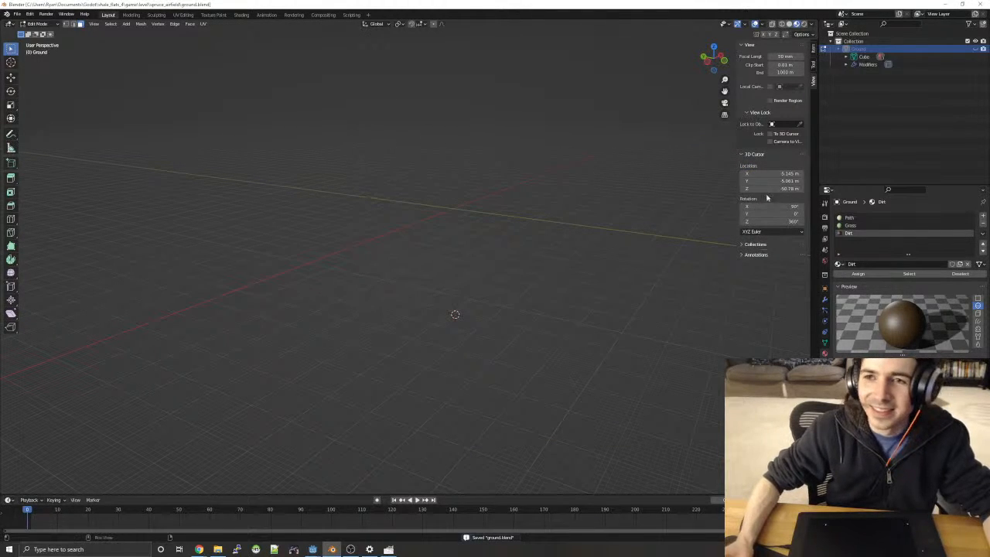
- Set the 3D cursor's location to 0 m on X, Y and Z and bring up the mesh primitive search
key("F3")
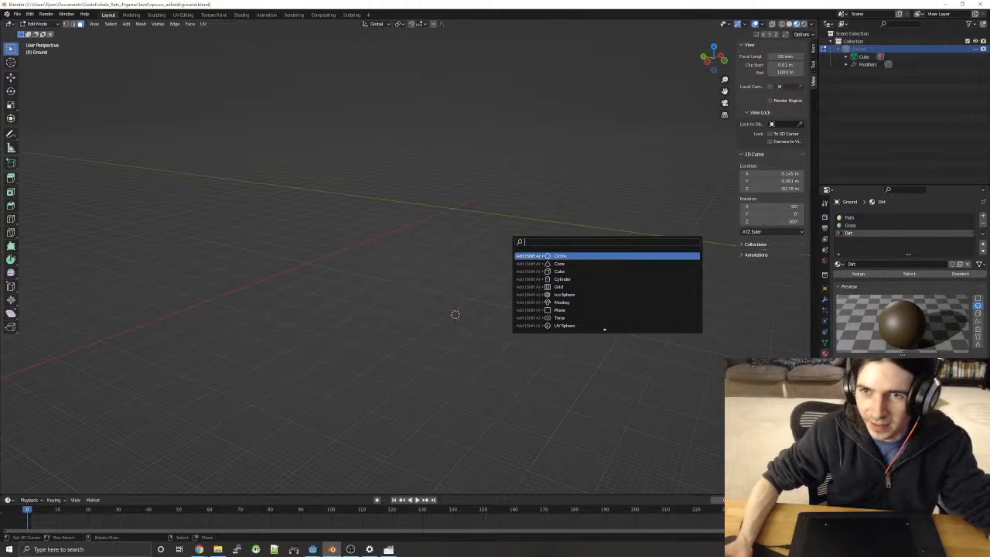
left_click(786, 172)
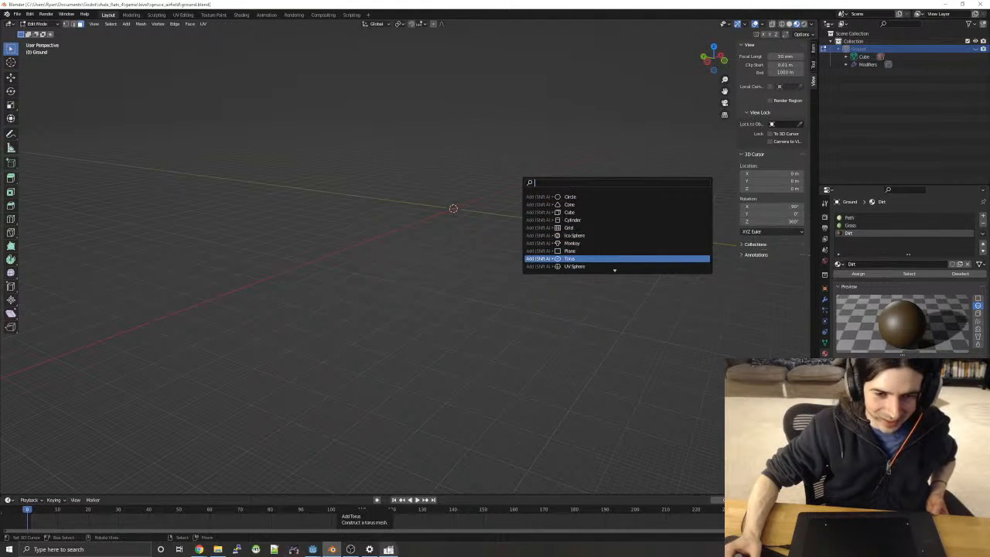
mouse_move(388, 549)
left_click(387, 523)
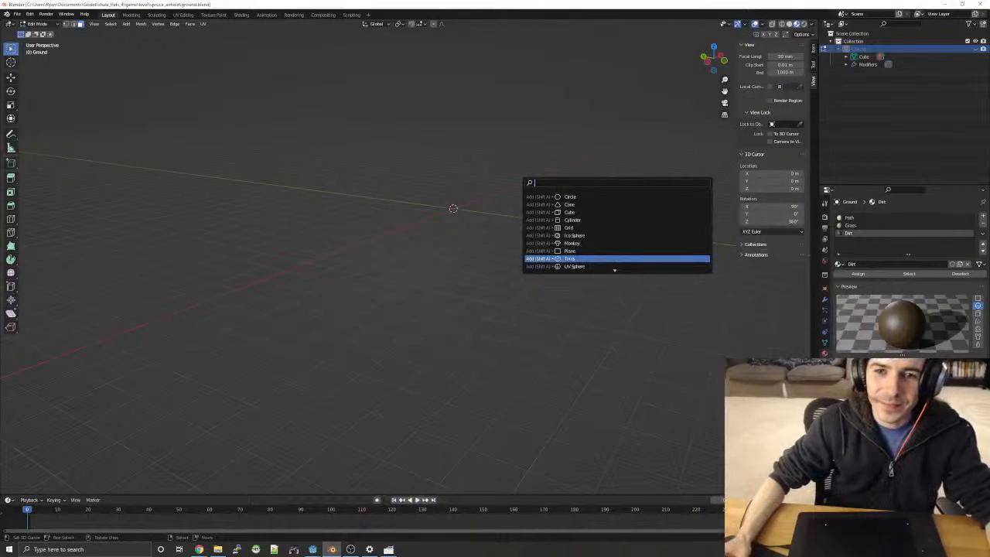
- Add a cube mesh to the Ground object at the 3D cursor
key("Up")
key("Up")
key("Up")
key("Up")
key("Up")
key("Up")
key("Return")
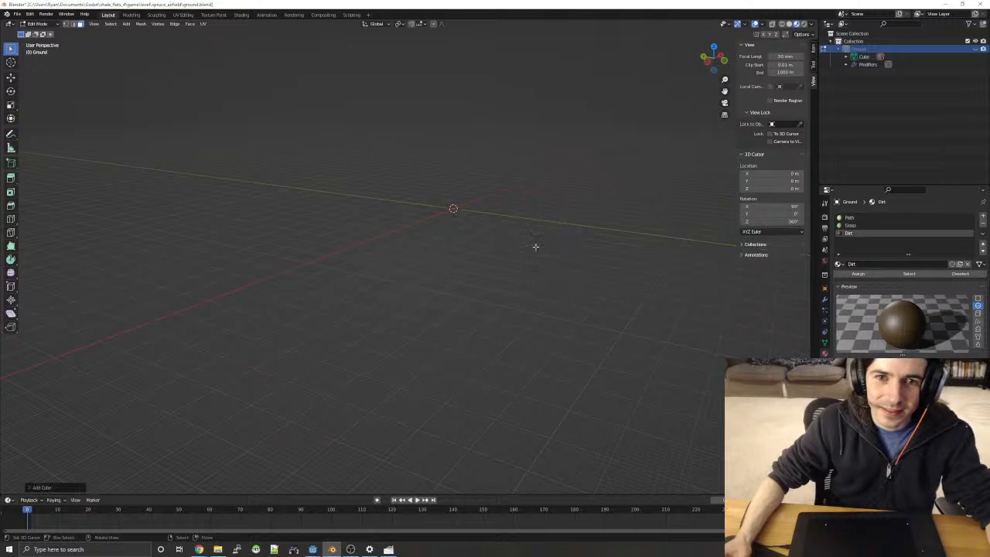
- Set the size of the newly added cube to 20 m
scroll(473, 207, "up", 4)
middle_click_drag(497, 191, 514, 249, "shift")
middle_click_drag(457, 266, 570, 243, "shift")
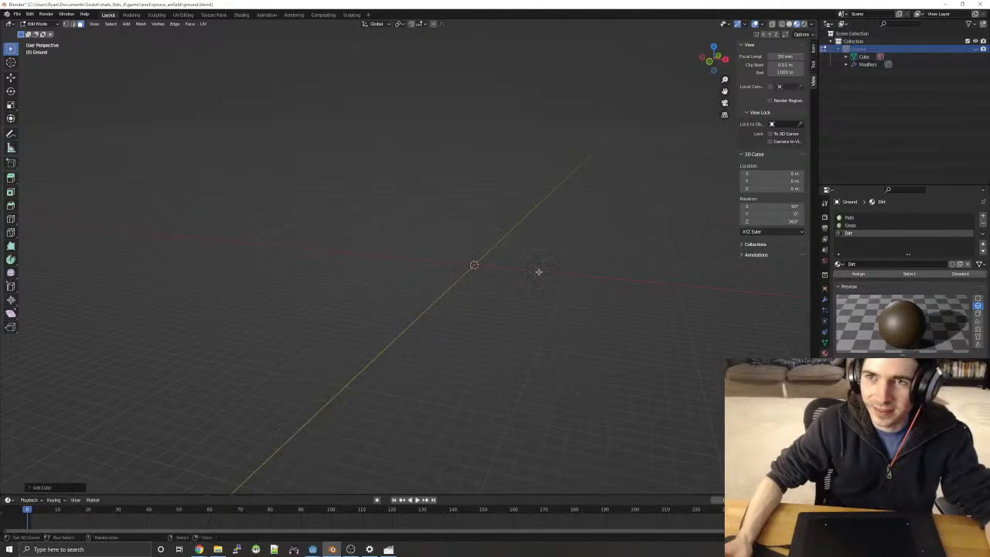
scroll(538, 271, "down", 4)
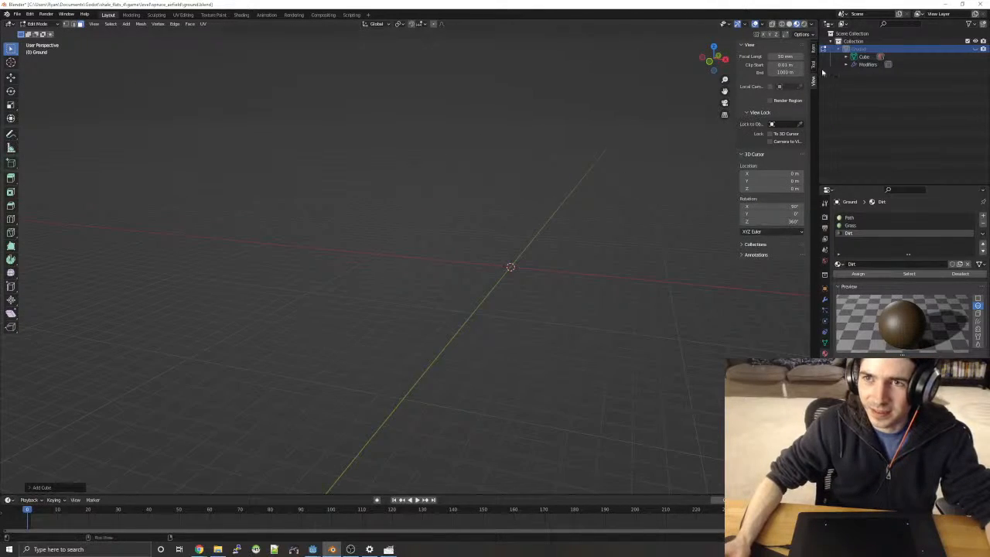
middle_click_drag(570, 258, 545, 288)
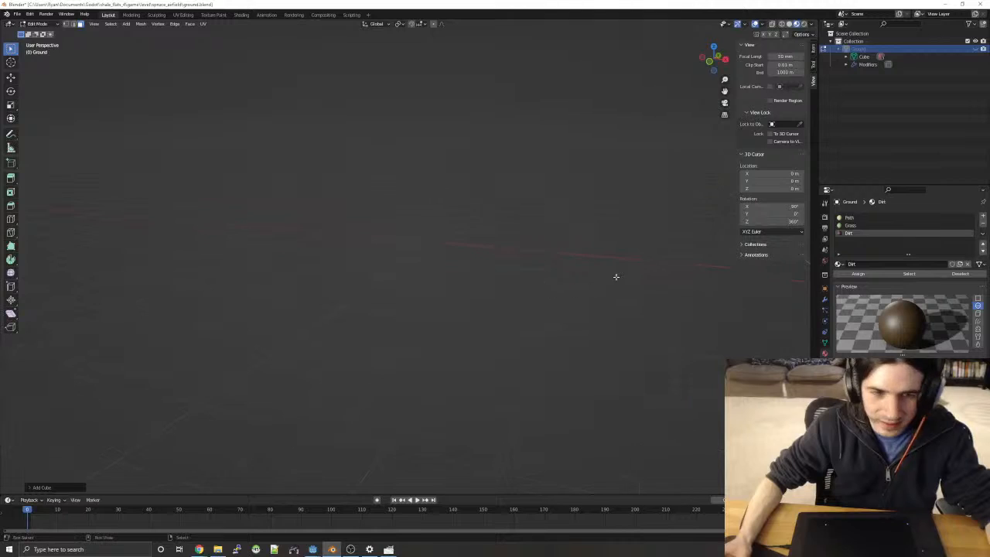
middle_click_drag(615, 276, 447, 270)
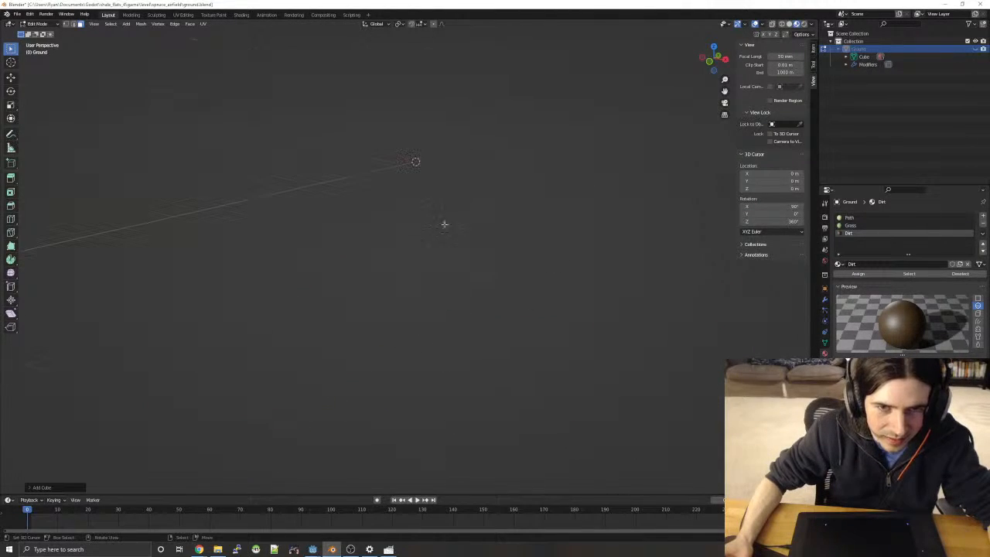
middle_click_drag(444, 224, 452, 288)
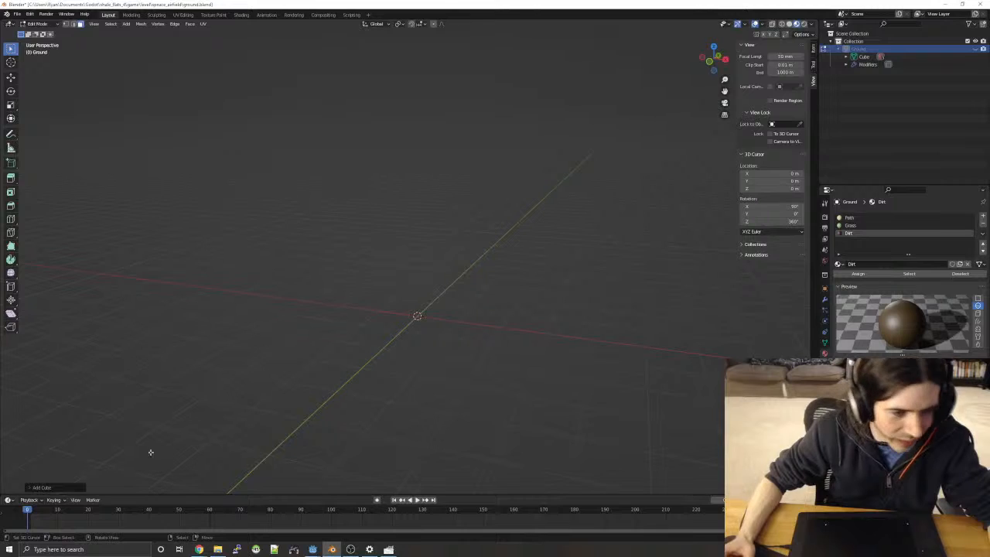
left_click(33, 487)
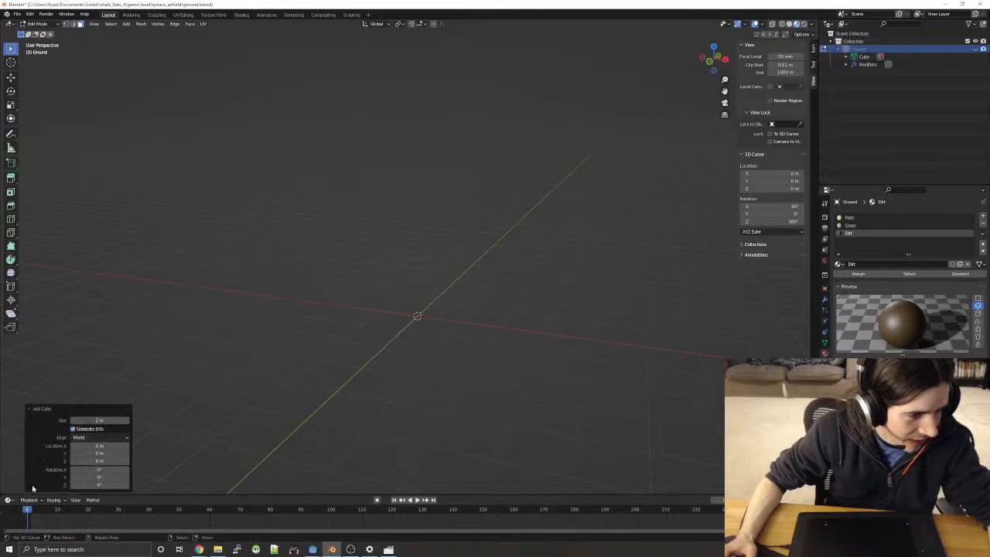
left_click(93, 420)
type("20")
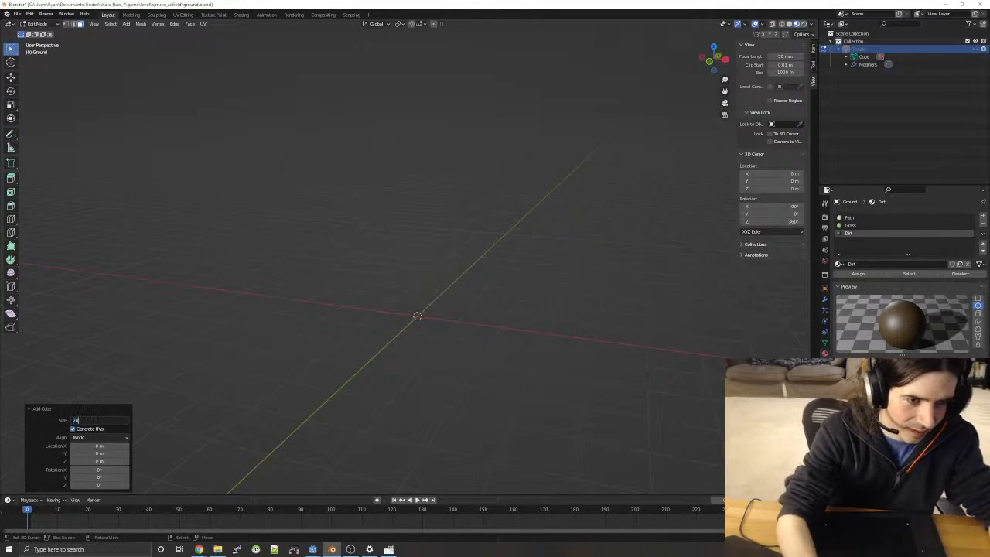
key("Return")
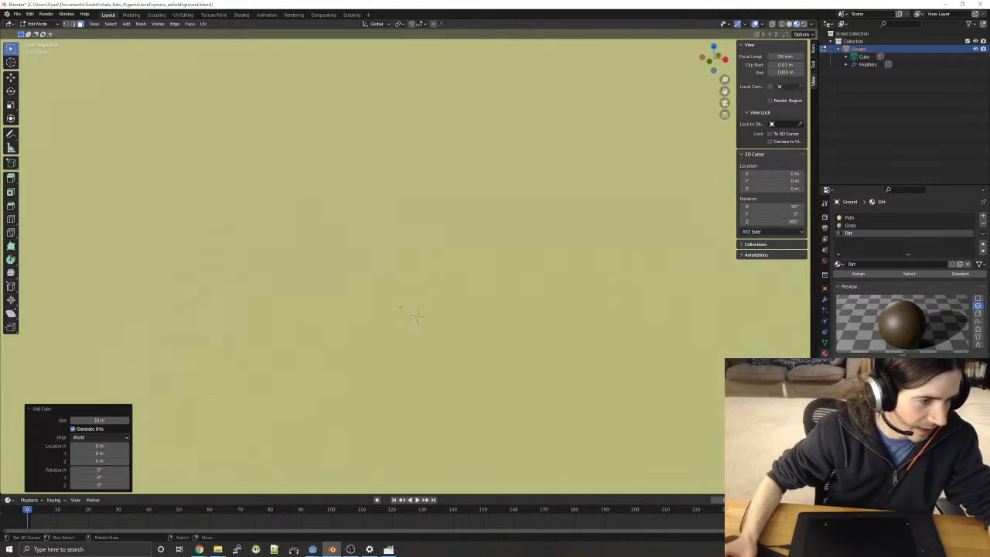
- Examine the new cube's size and position against the surrounding terrain and path from several angles
scroll(417, 316, "down", 8)
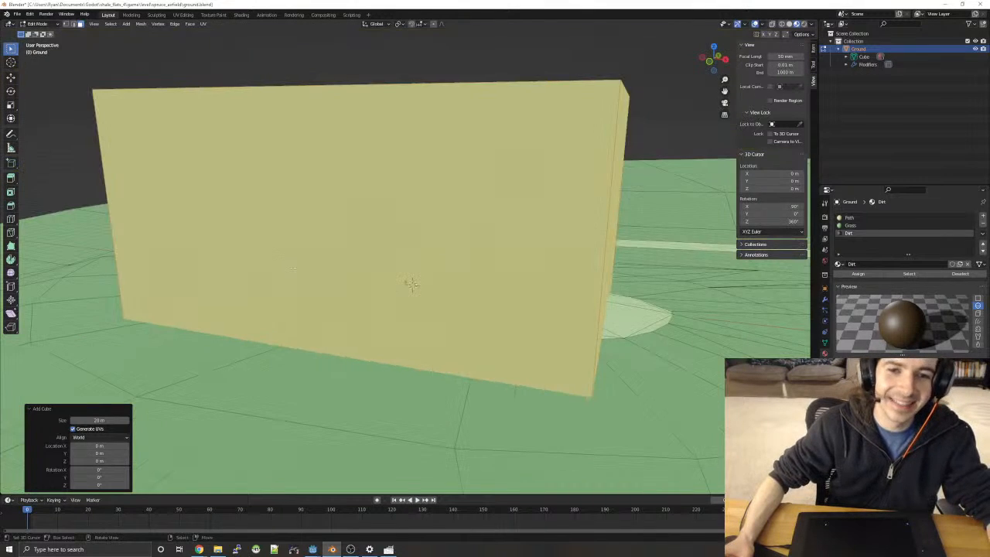
scroll(315, 341, "up", 2)
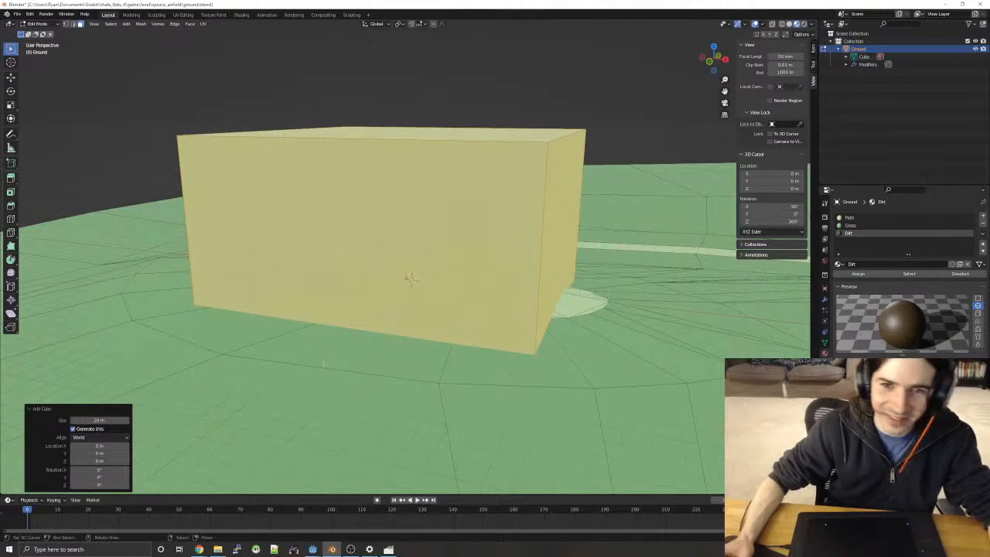
scroll(449, 262, "down", 1)
middle_click_drag(449, 261, 365, 307)
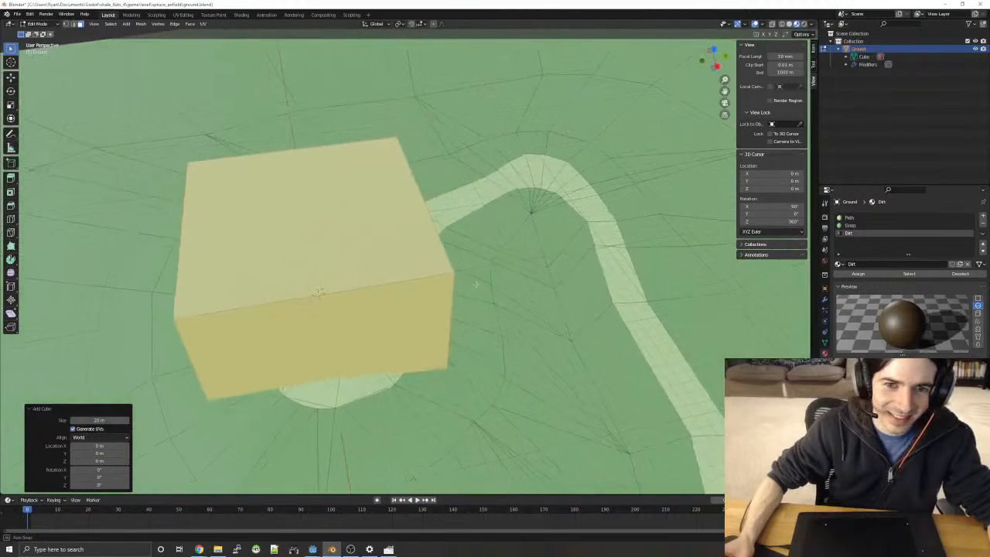
middle_click_drag(458, 293, 572, 309, "shift")
scroll(557, 310, "down", 3)
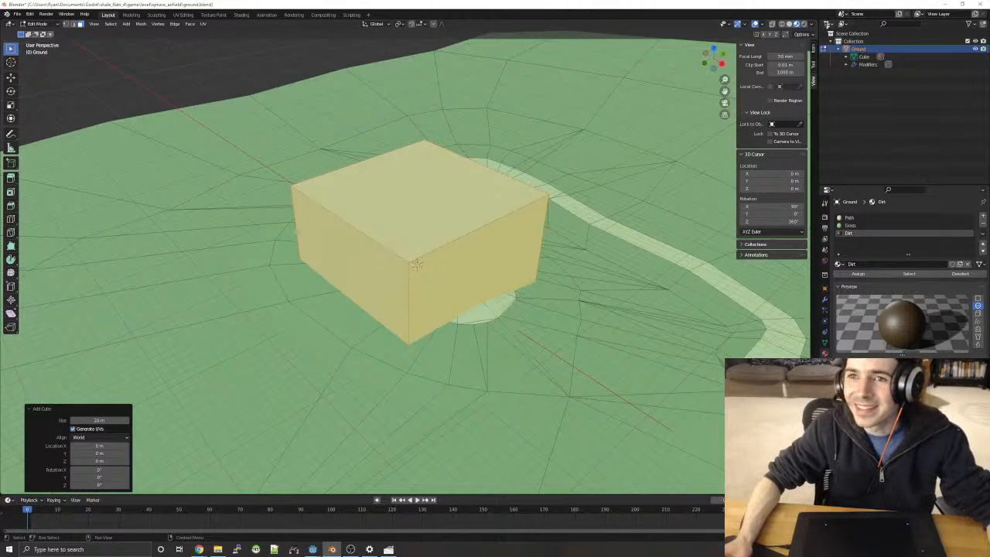
- Set the size of the cube in the Ground mesh to 200 m
scroll(503, 332, "down", 10)
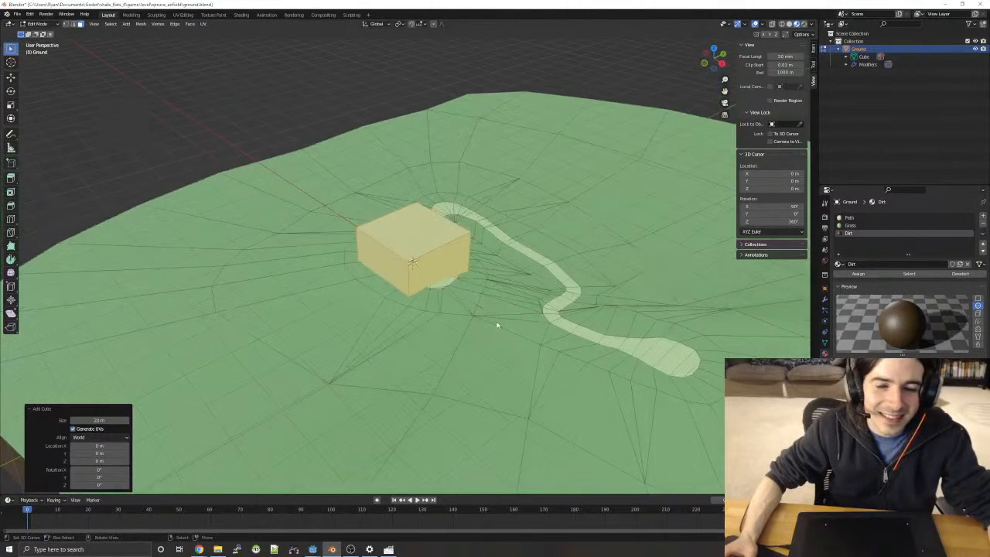
scroll(445, 324, "up", 5)
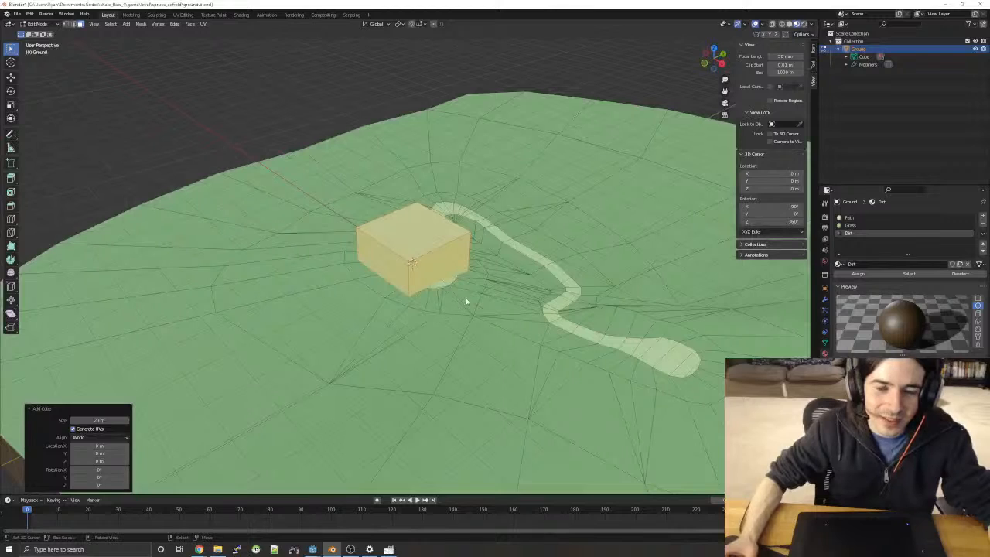
scroll(510, 249, "down", 3)
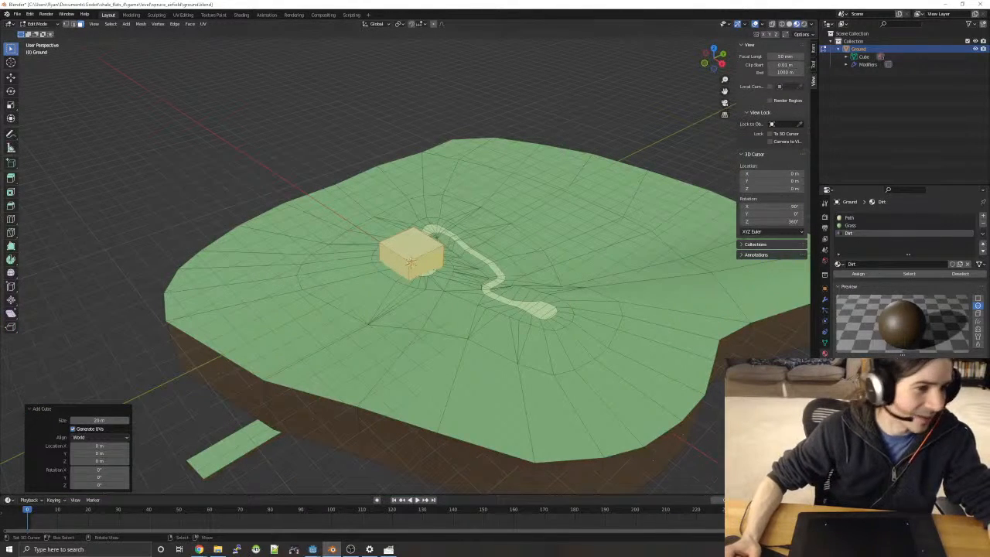
left_click(112, 420)
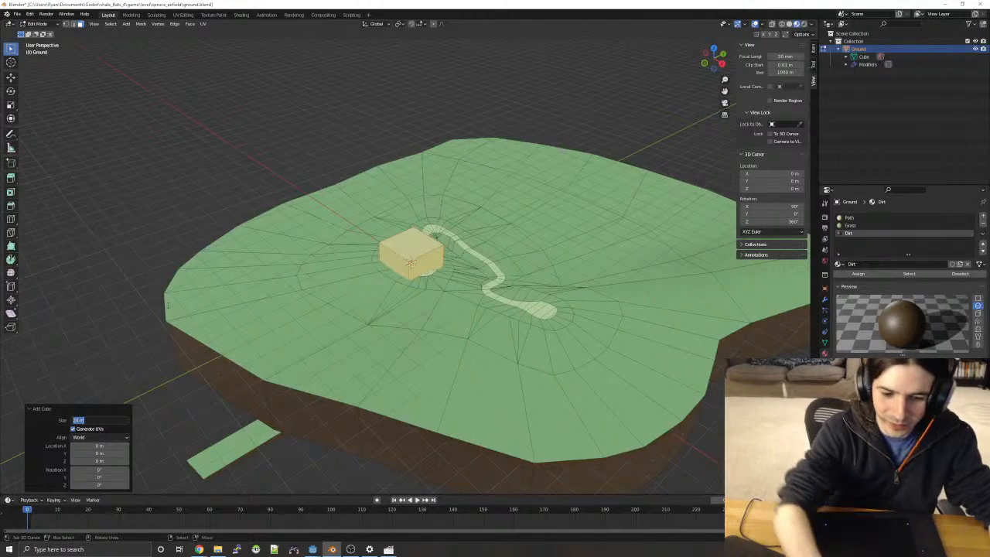
type("200m")
key("Return")
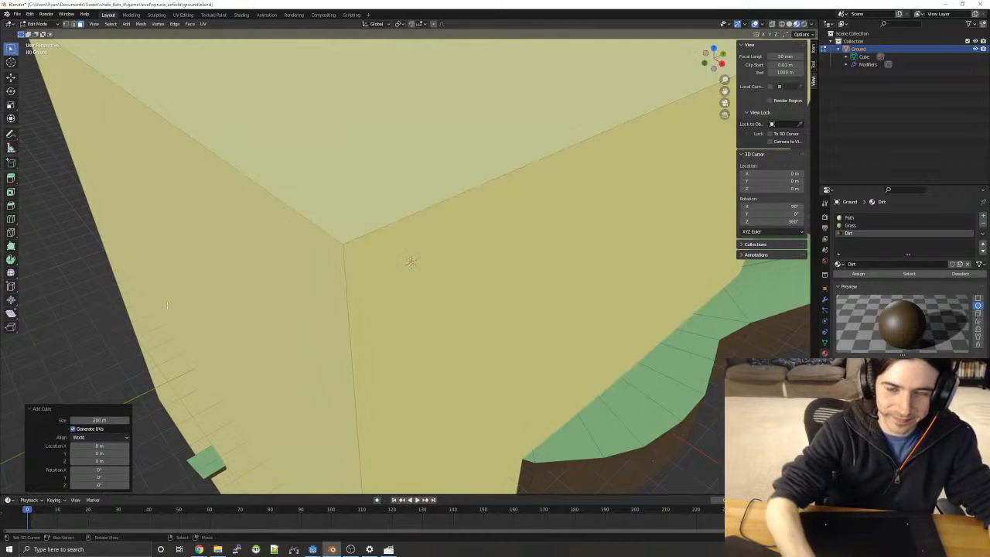
scroll(306, 366, "down", 5)
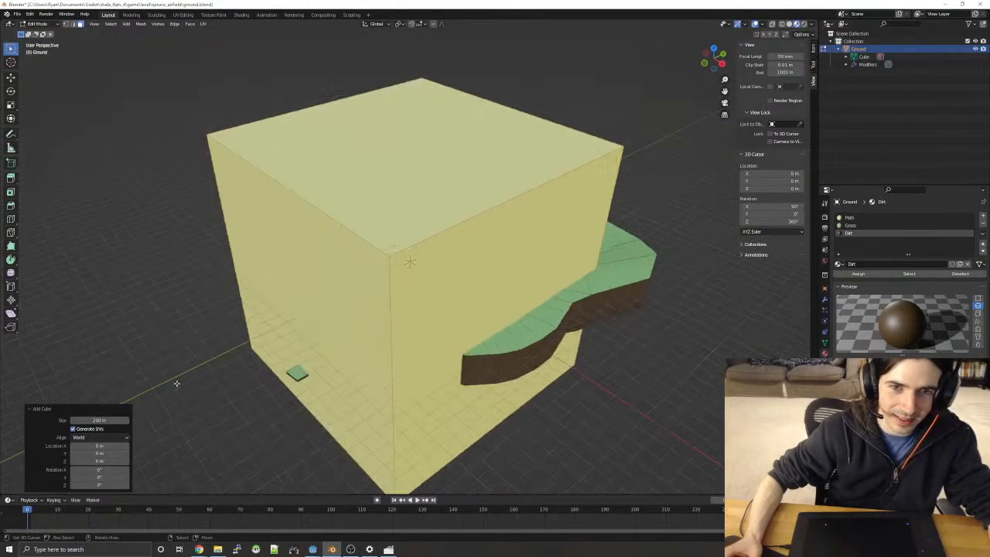
middle_click_drag(305, 367, 430, 346)
key("alt+z")
key("Tab")
key("grave")
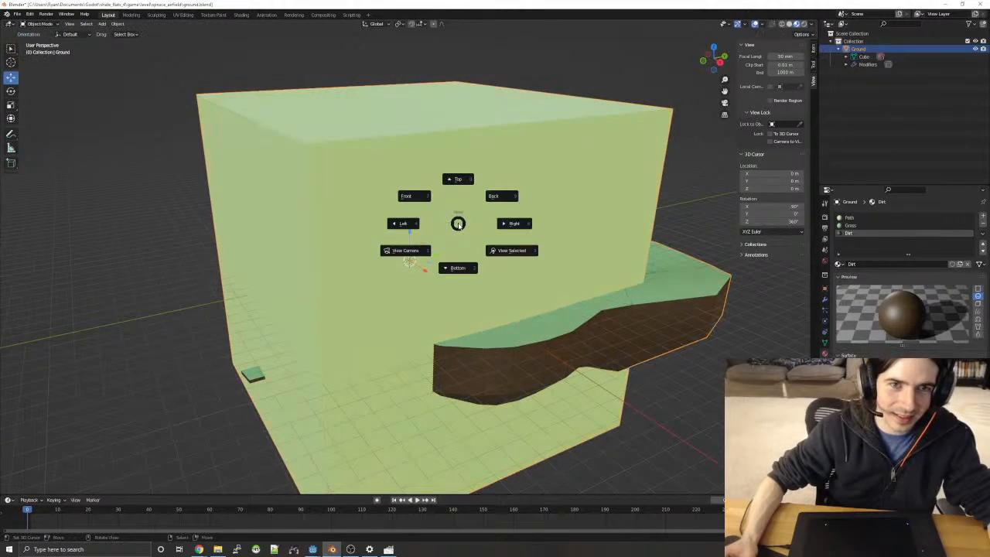
key("Escape")
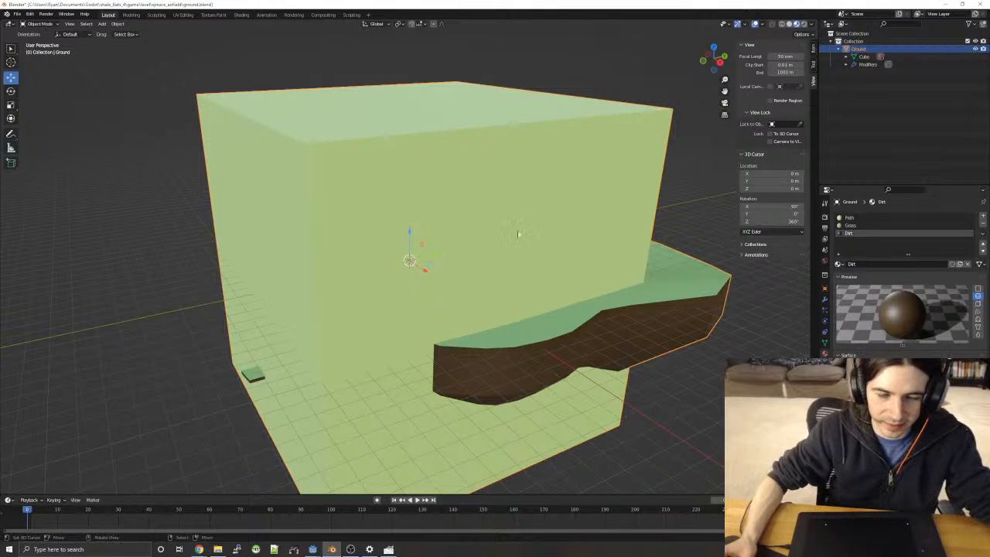
key("Tab")
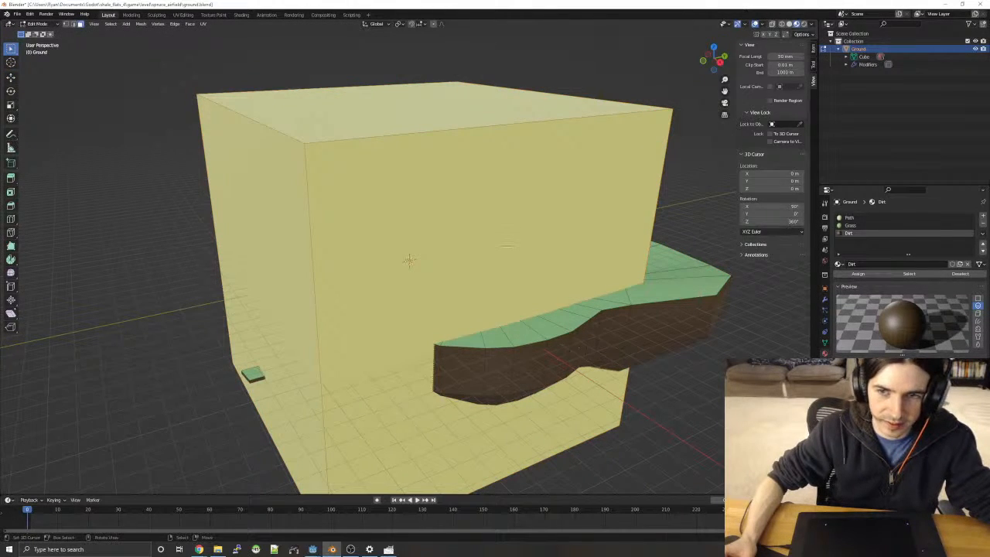
key("Tab")
key("Tab")
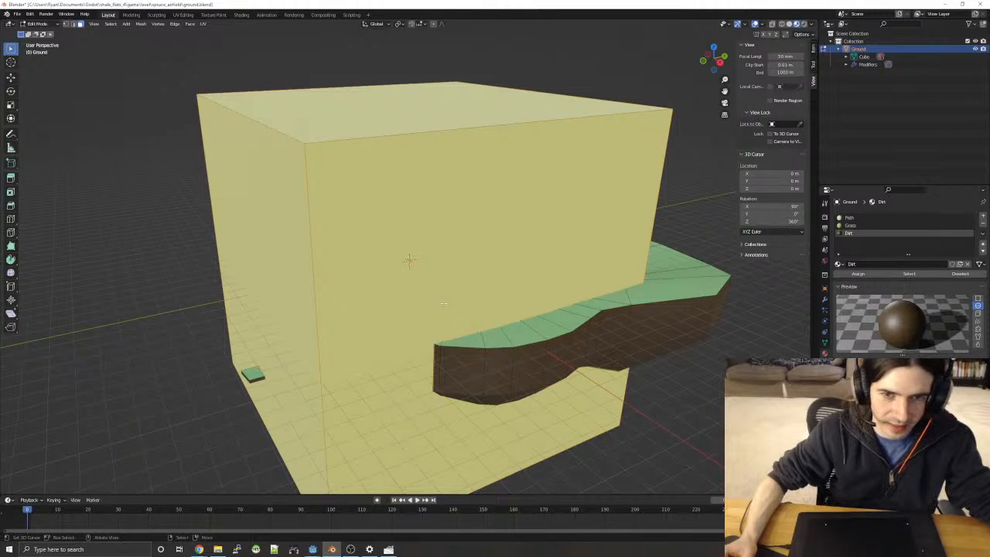
key("q")
key("Escape")
key("Tab")
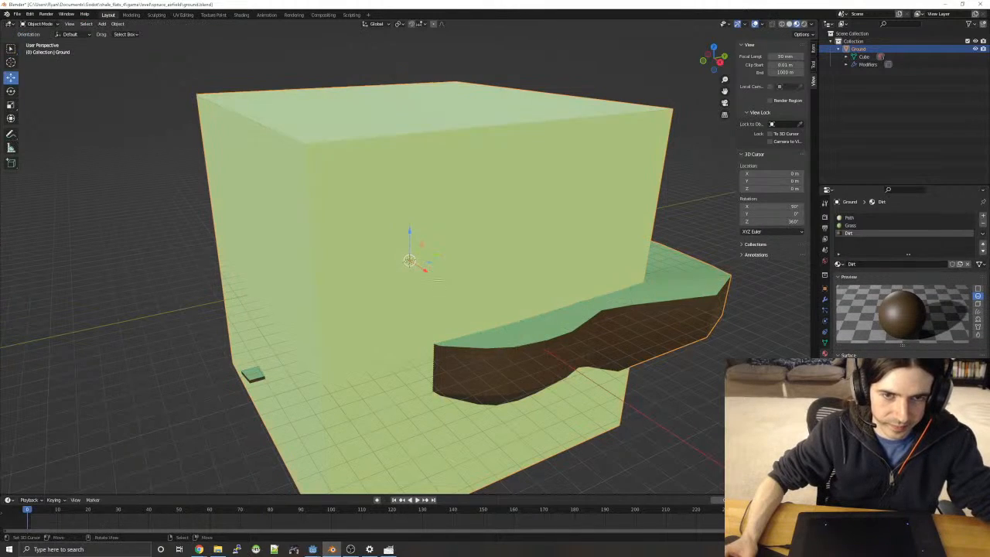
- Delete the oversized cube's faces from the Ground mesh
key("Tab")
key("x")
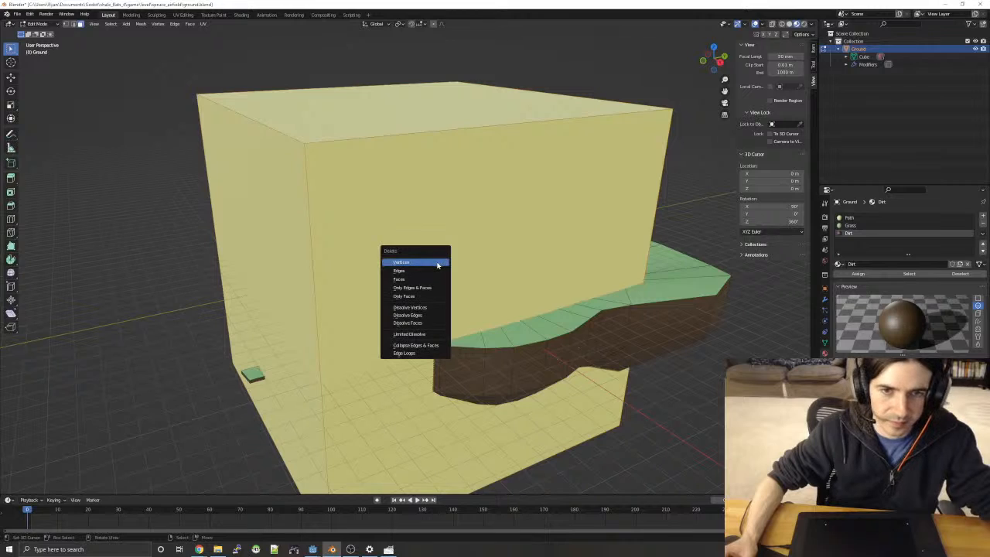
left_click(430, 279)
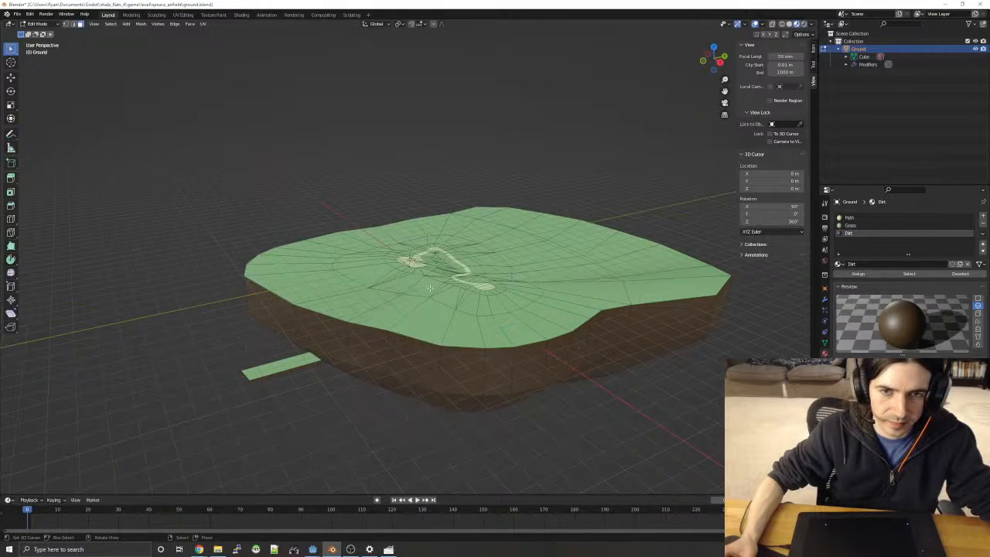
- Return to Object Mode and add a 200 m mesh cube as a separate object at the 3D cursor
key("Tab")
key("F3")
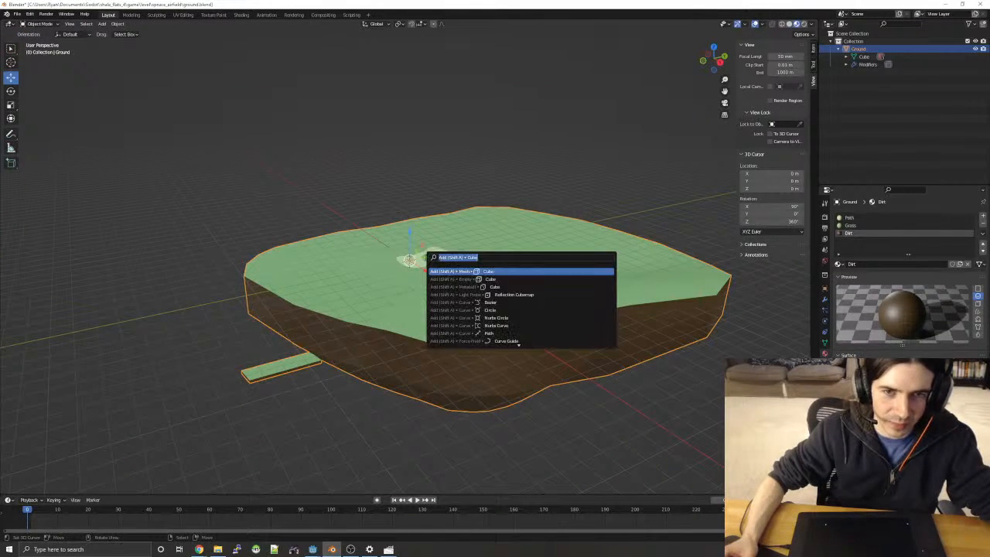
key("Return")
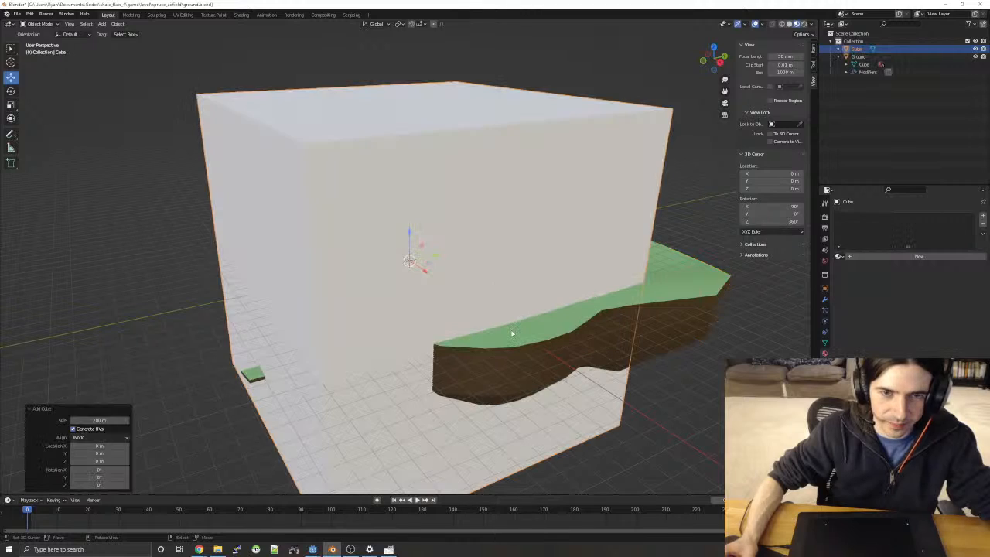
- Rename the original Ground terrain object to ReferenceGround, without a space
double_click(857, 49)
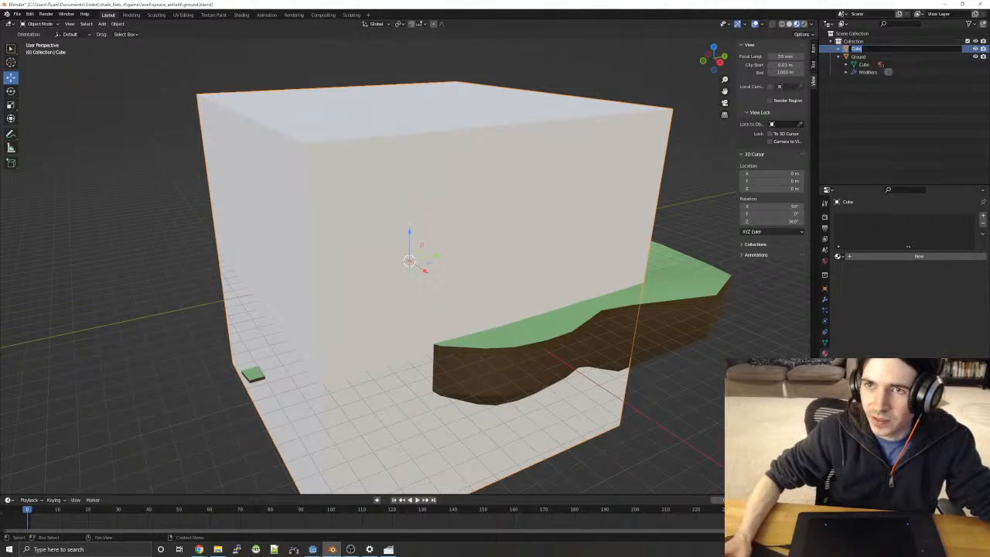
left_click(860, 57)
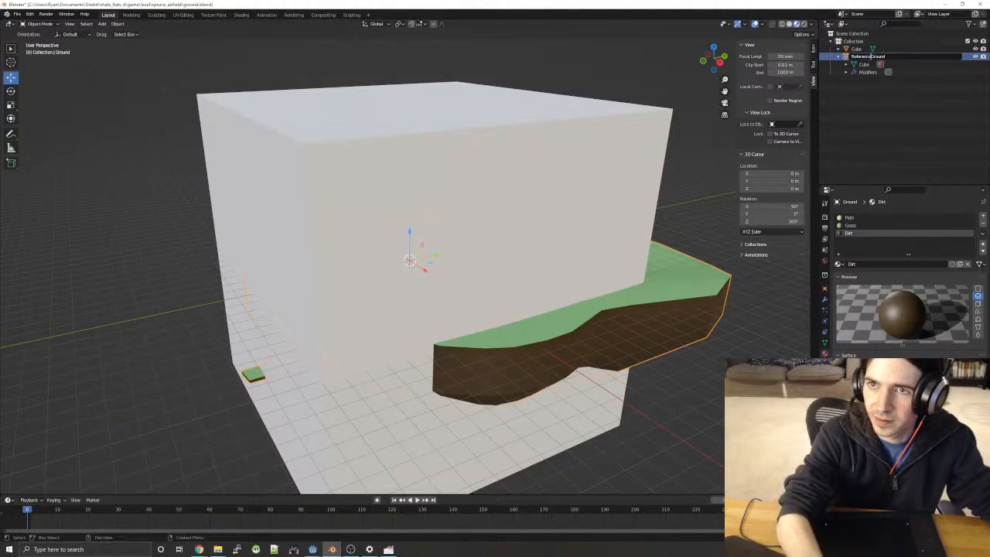
key("Return")
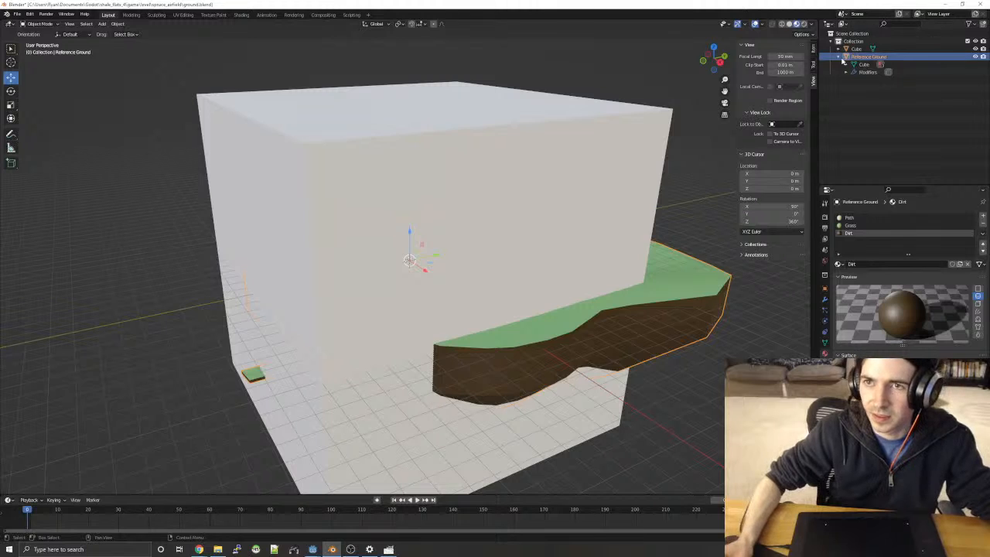
double_click(862, 56)
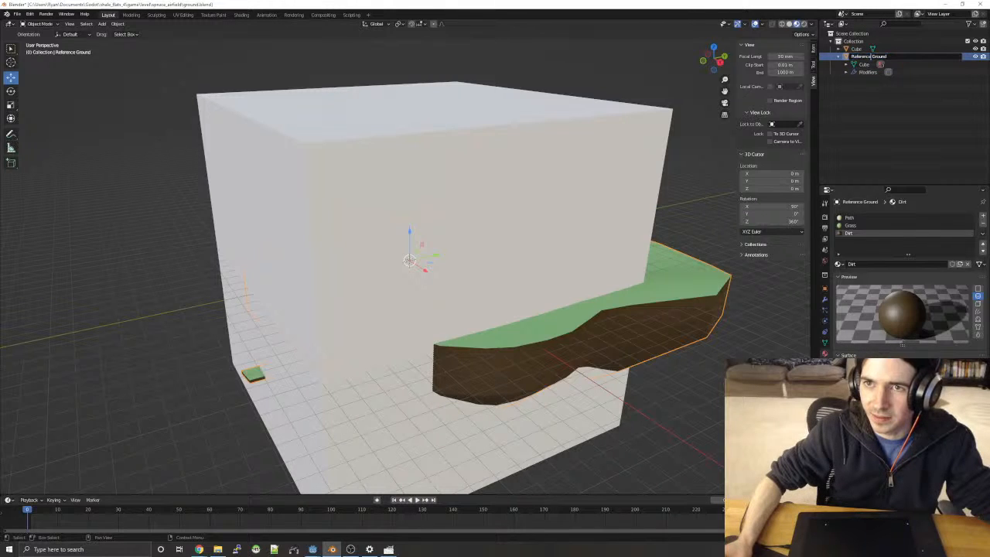
key("Delete")
left_click(897, 48)
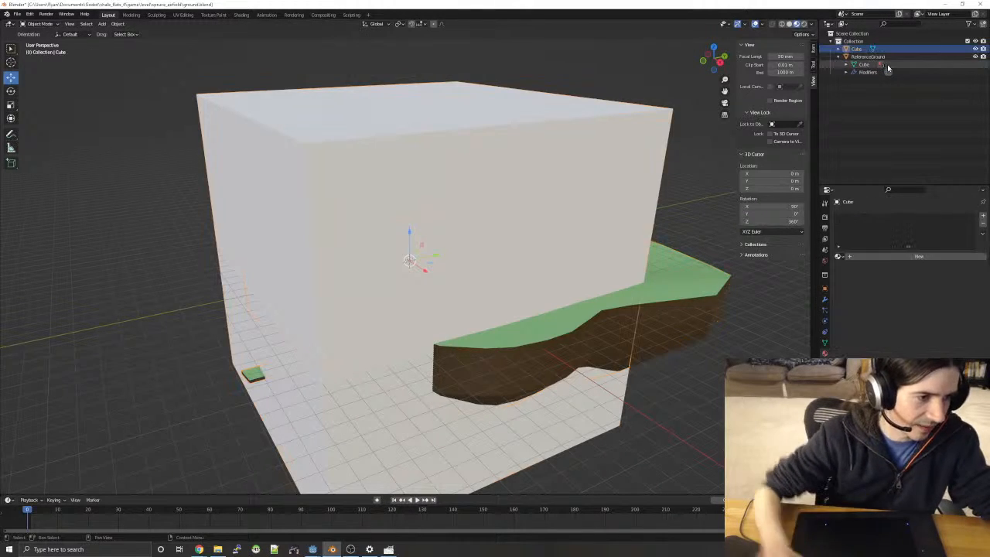
- Rename both the collection and the new cube object to Ground
left_click(853, 41)
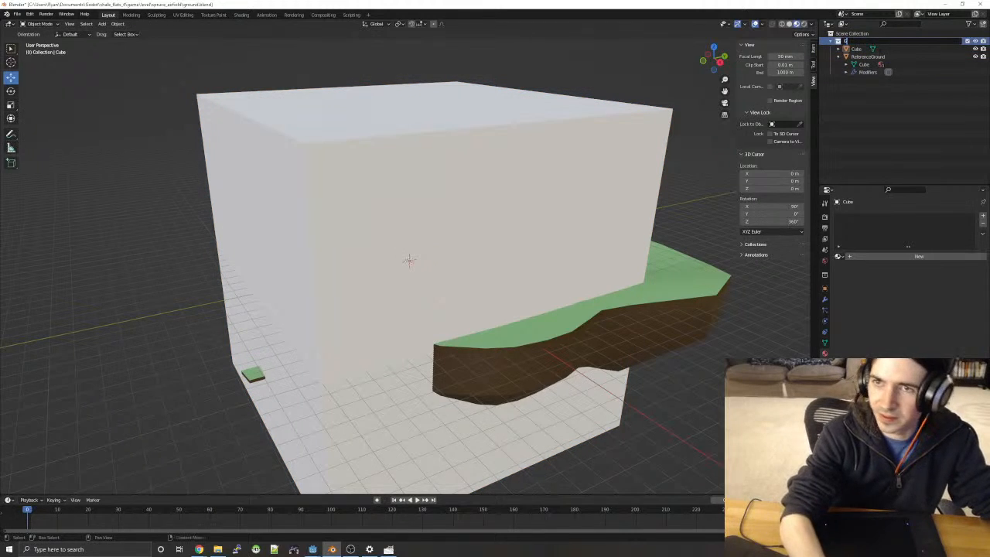
key("Return")
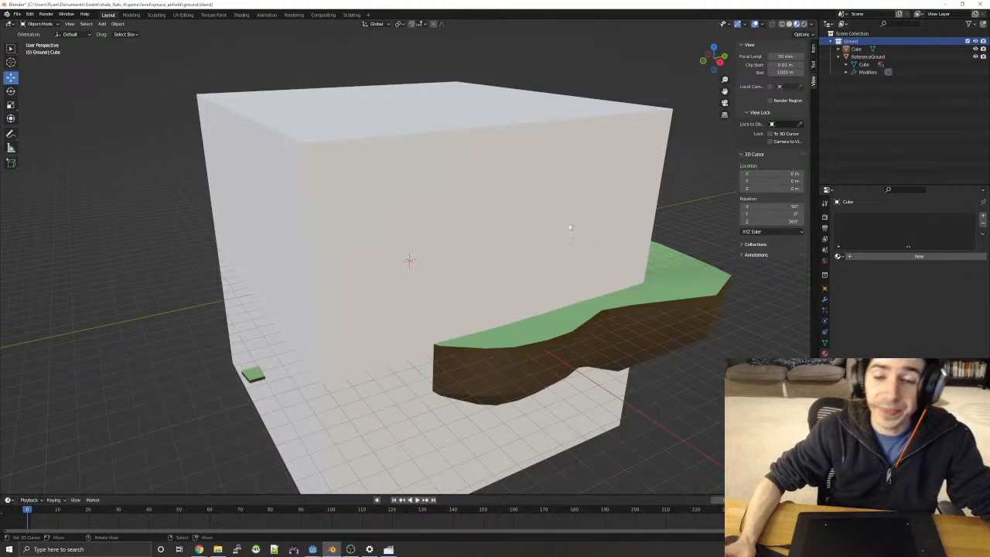
left_click(860, 51)
double_click(860, 51)
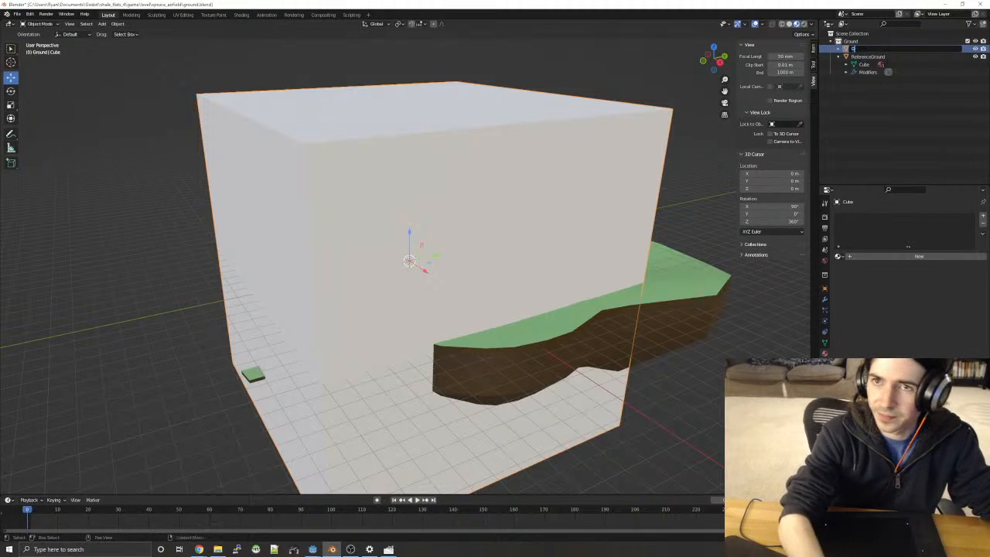
key("Return")
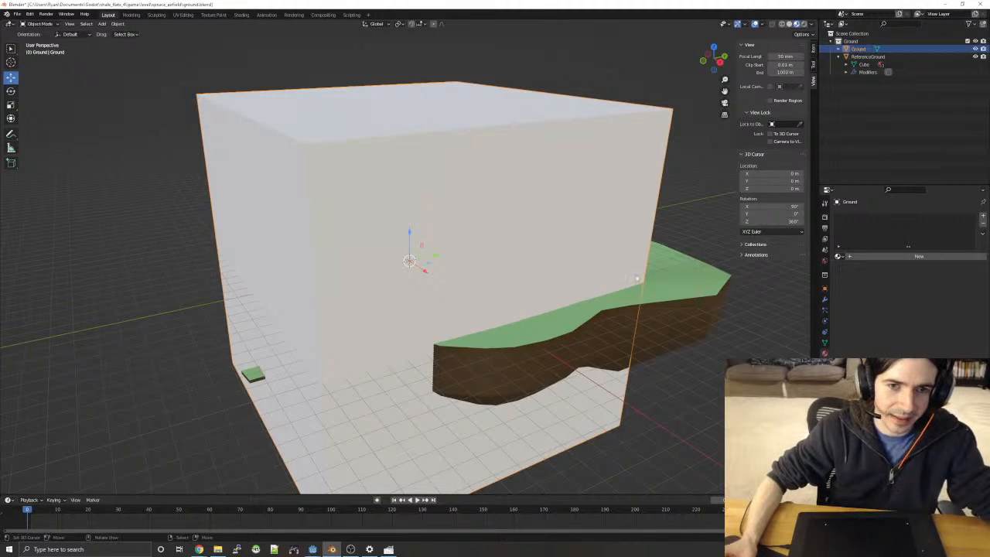
- Enter Edit Mode on the new Ground cube and scale it along Z by about 0.54
middle_click_drag(638, 279, 222, 287)
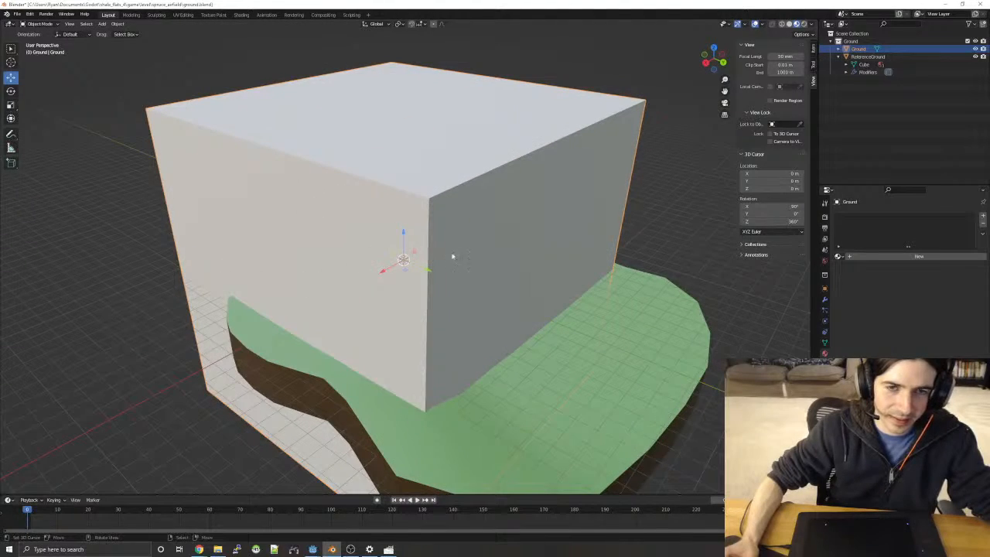
key("Tab")
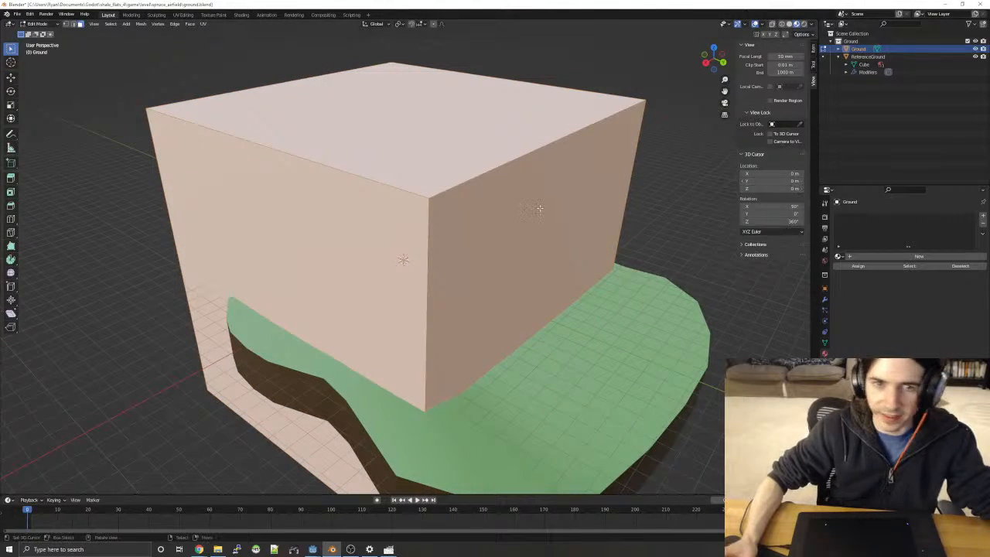
key("KP_1")
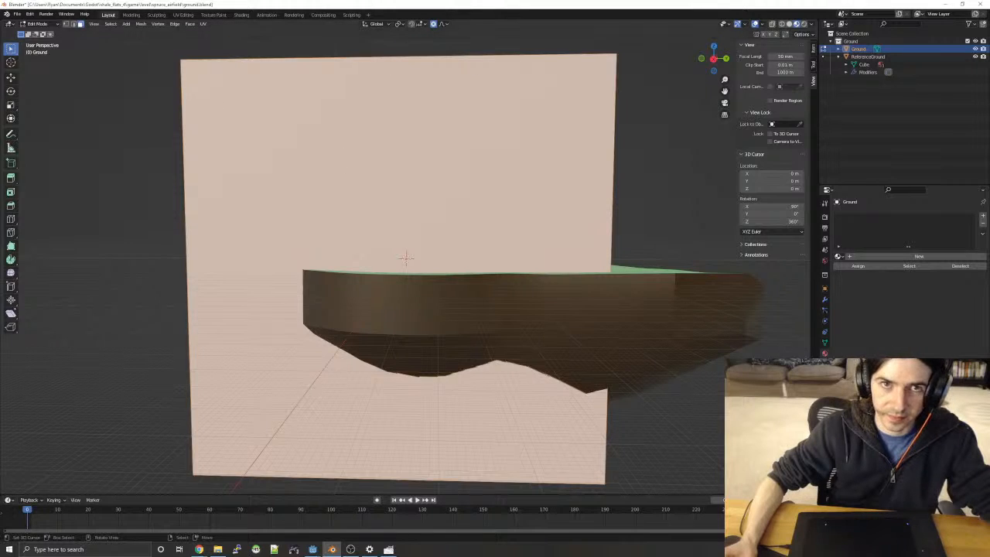
key("s")
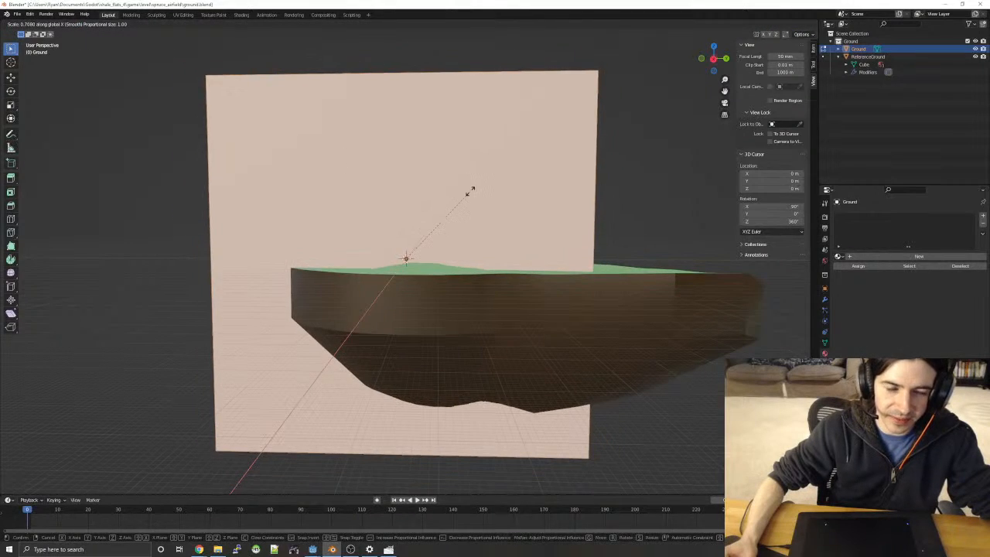
key("z")
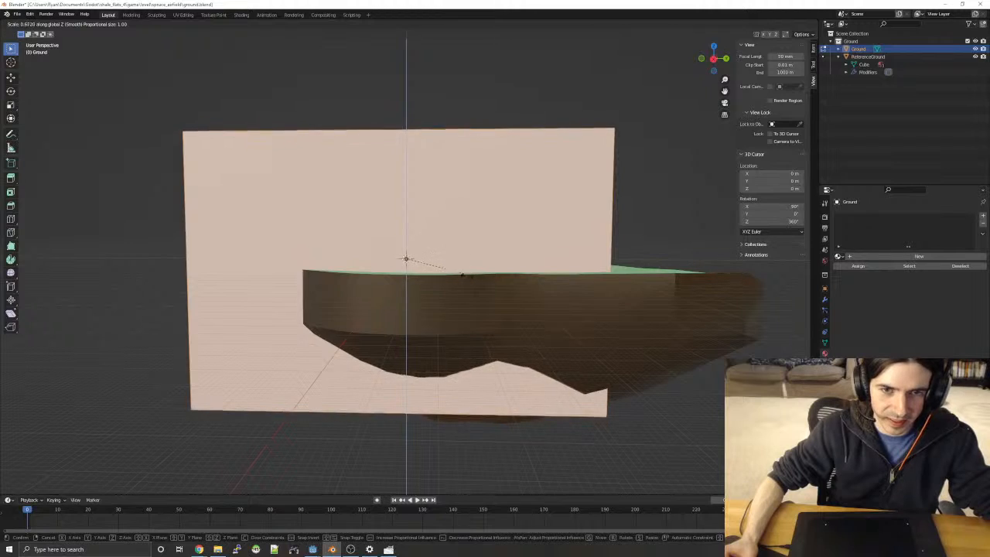
left_click(452, 231)
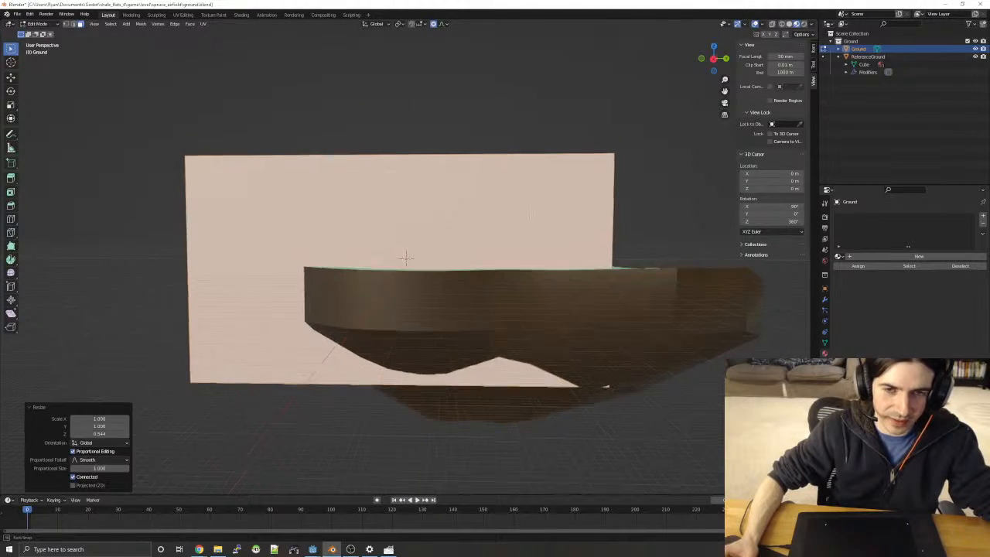
middle_click_drag(451, 232, 535, 158)
key("s")
key("x")
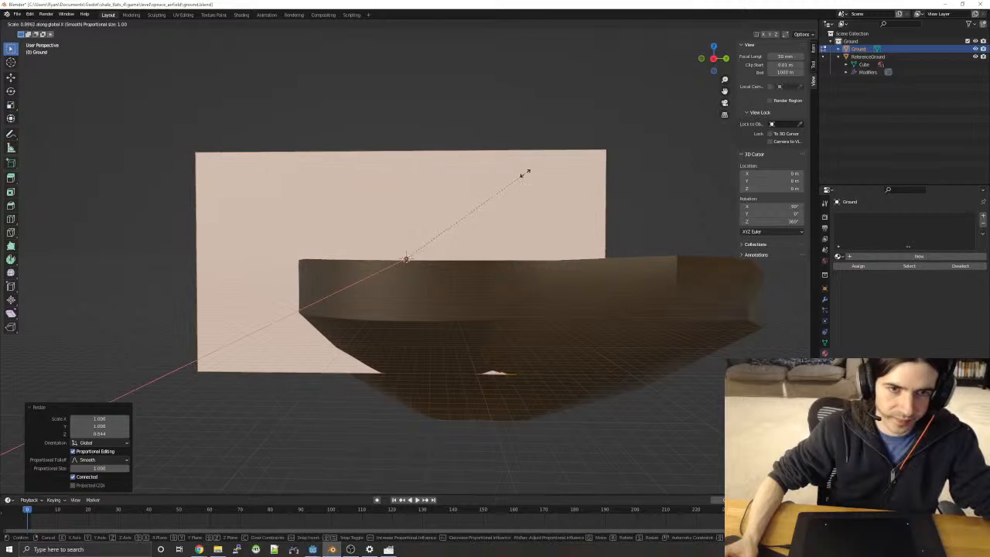
key("Escape")
- Flatten the Ground cube into a slab, scaling it along Z by about 0.41 and again by about 0.7
key("s")
key("z")
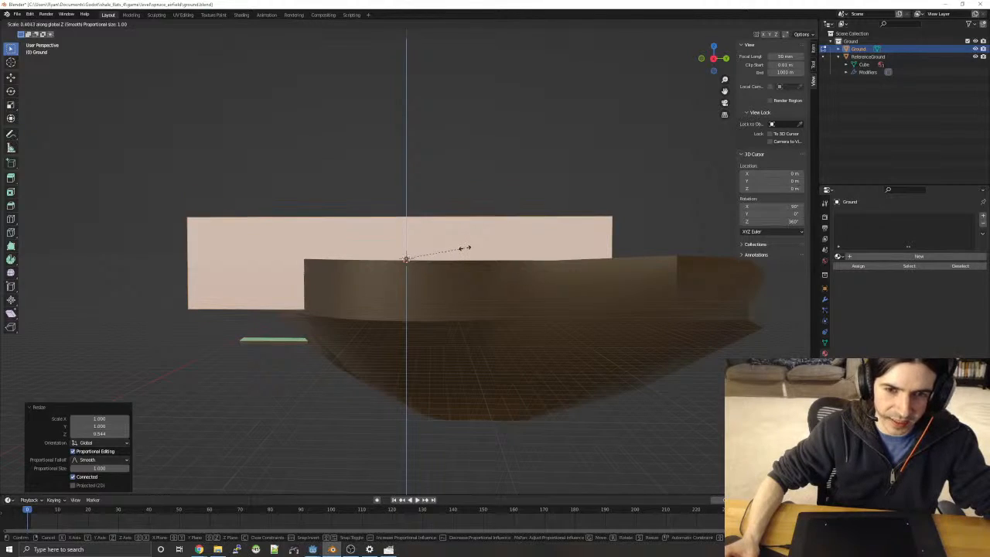
left_click(460, 247)
middle_click_drag(526, 212, 422, 187)
key("s")
key("z")
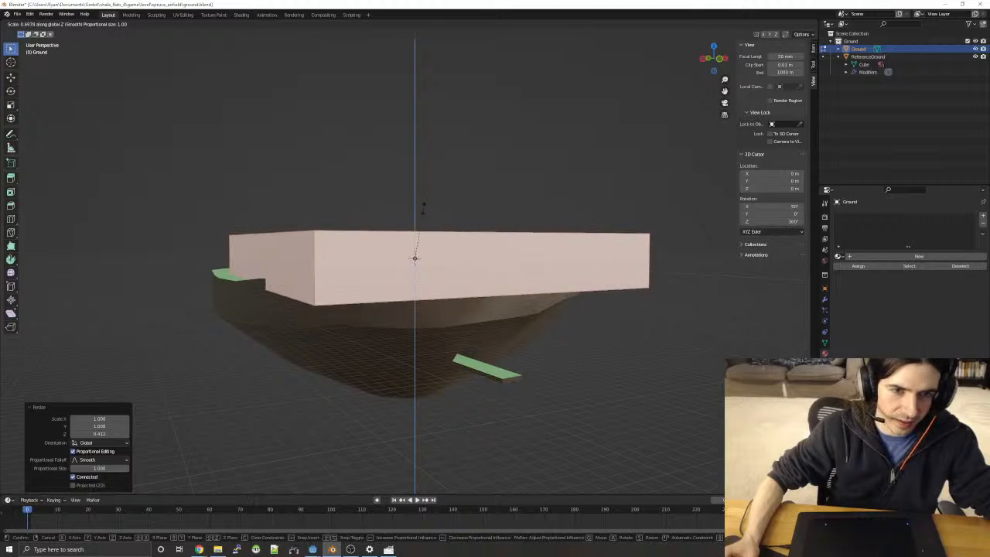
left_click(422, 208)
middle_click_drag(511, 173, 495, 202)
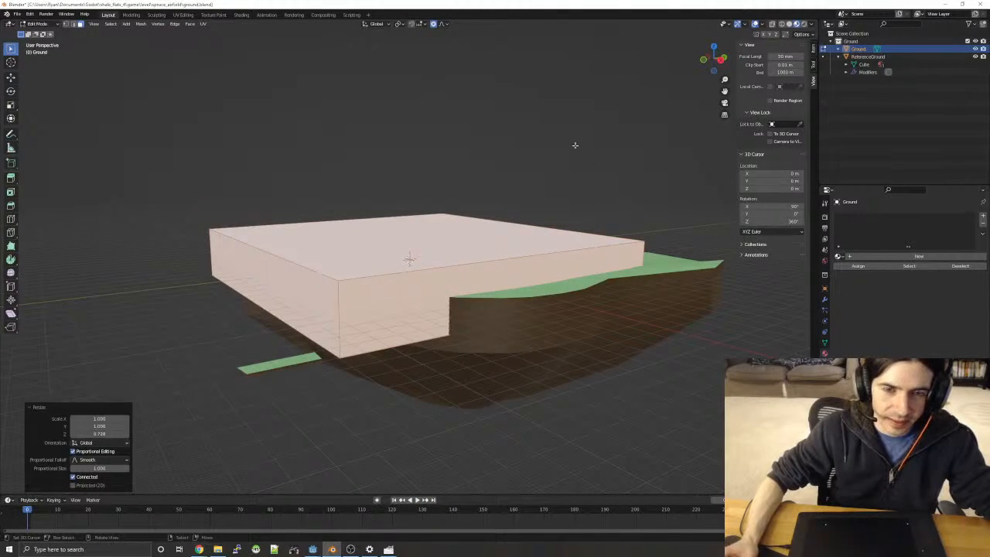
middle_click_drag(506, 147, 510, 210)
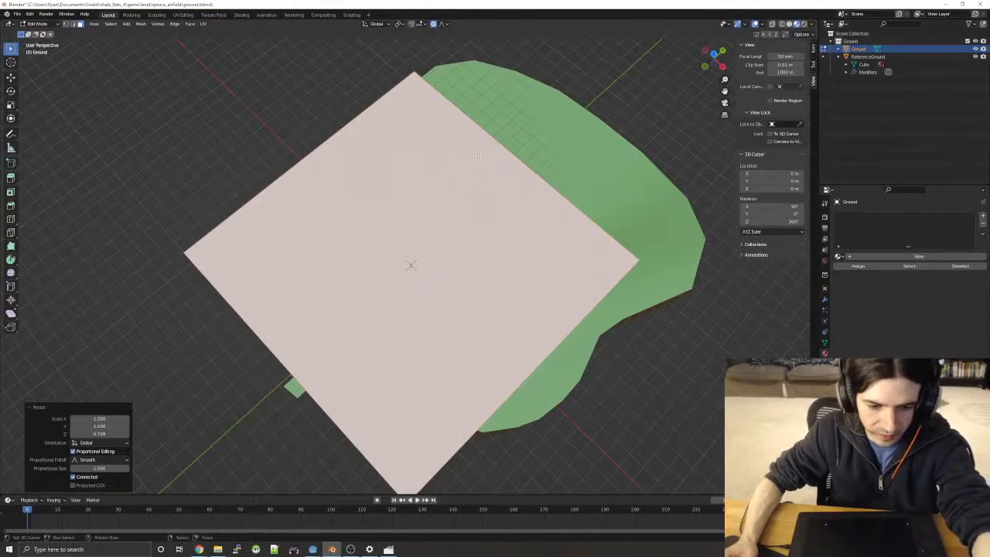
- View the Ground slab from the top and check its footprint against the level layout sketch in GIMP
key("KP_7")
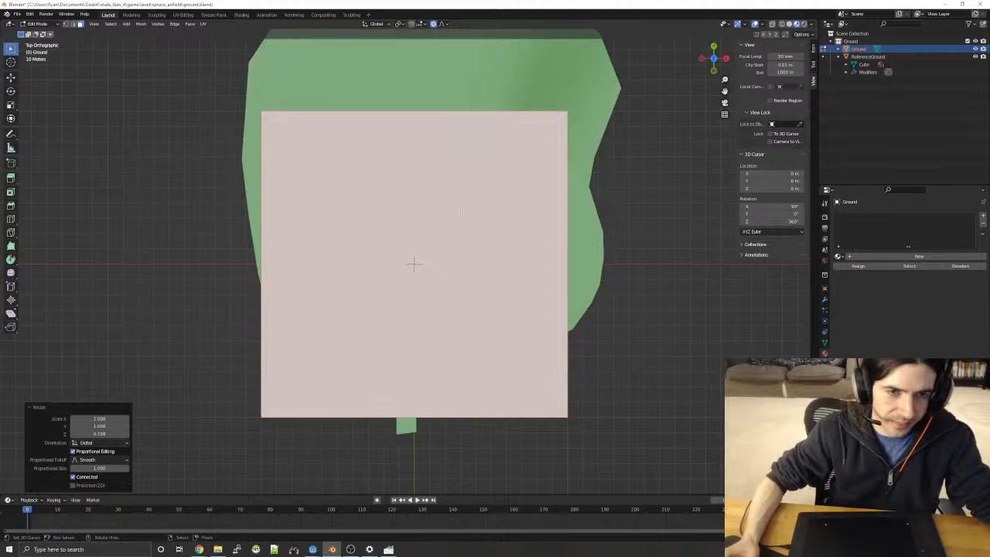
scroll(437, 228, "down", 2)
scroll(437, 228, "up", 1)
middle_click_drag(464, 213, 470, 269)
key("KP_7")
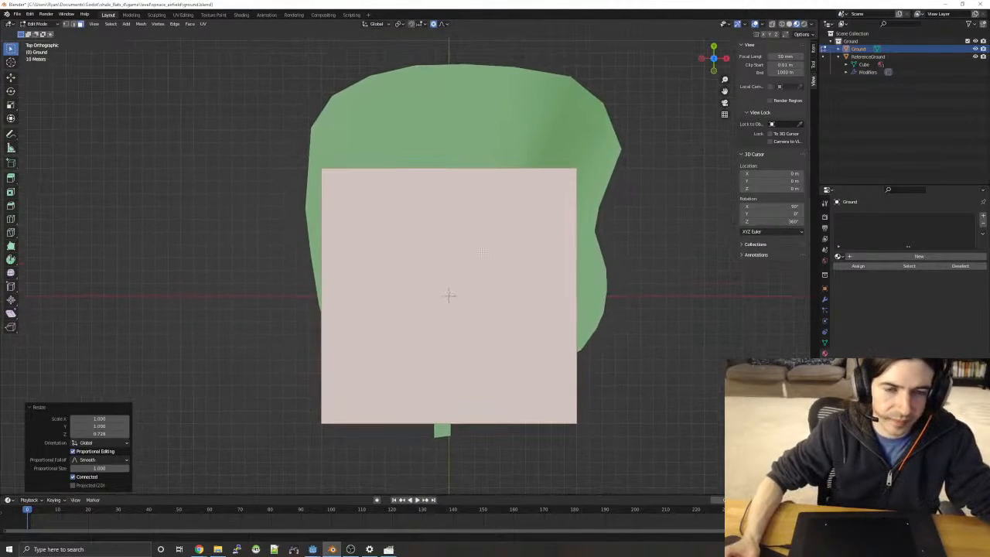
left_click(389, 550)
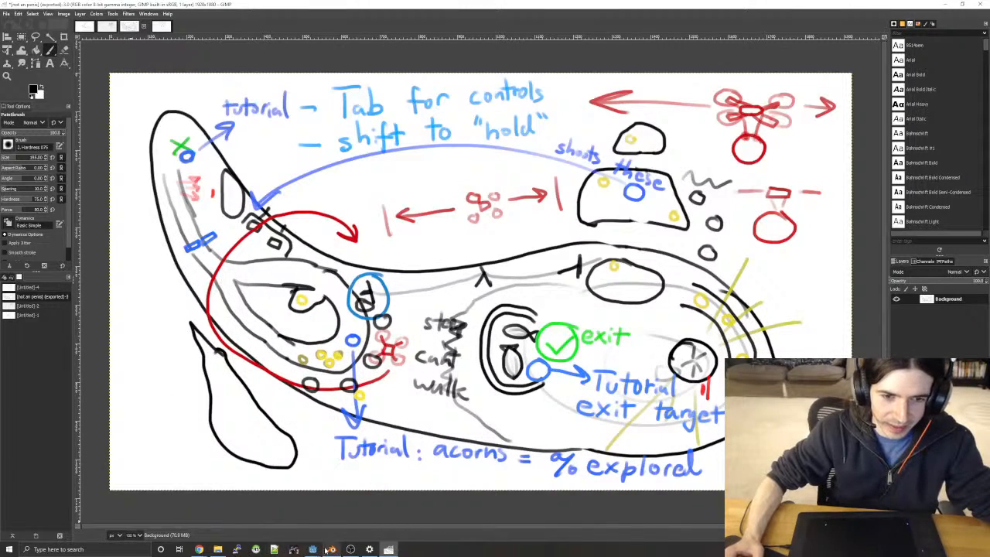
left_click(944, 6)
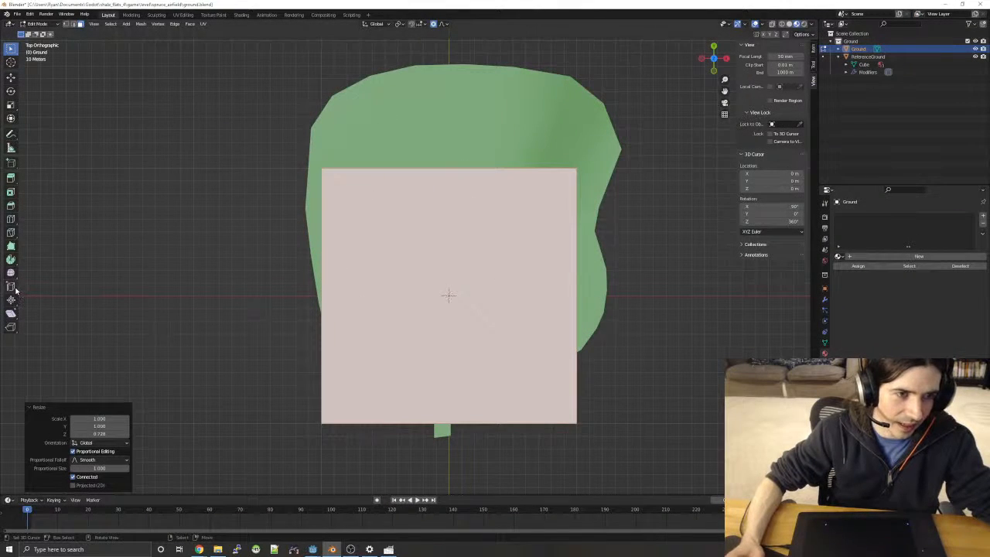
- Add four loop cuts running along Y to divide the Ground slab into five columns
left_click(10, 220)
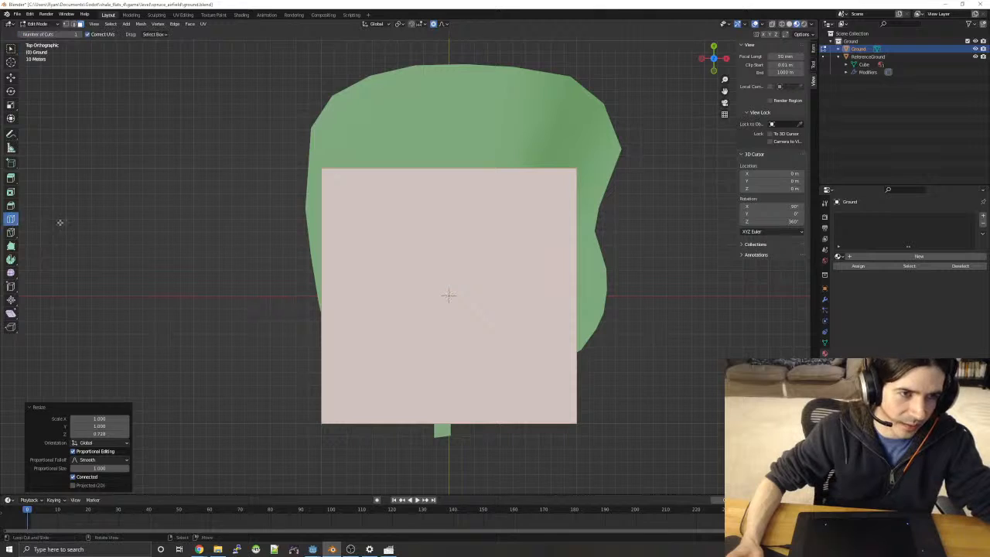
left_click_drag(447, 170, 368, 165)
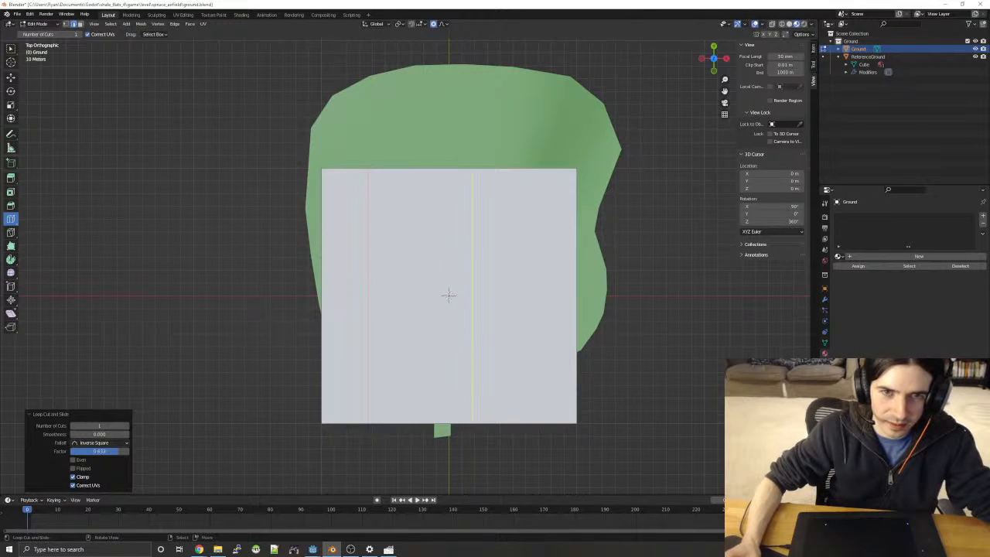
left_click(422, 168)
left_click(509, 169)
left_click(423, 170)
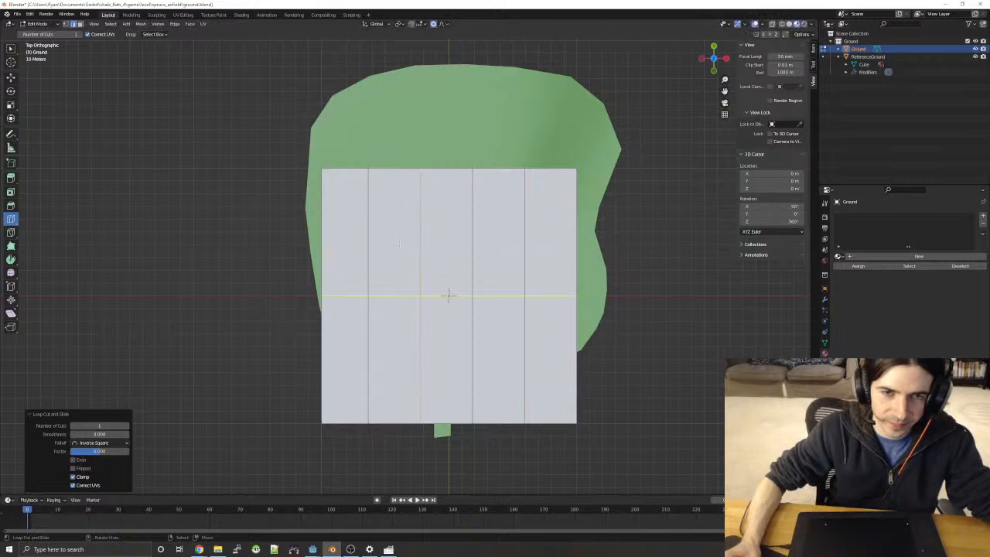
- Add three loop cuts running along X, at the slab's middle and halfway through each half, to form four rows
left_click_drag(334, 273, 335, 272)
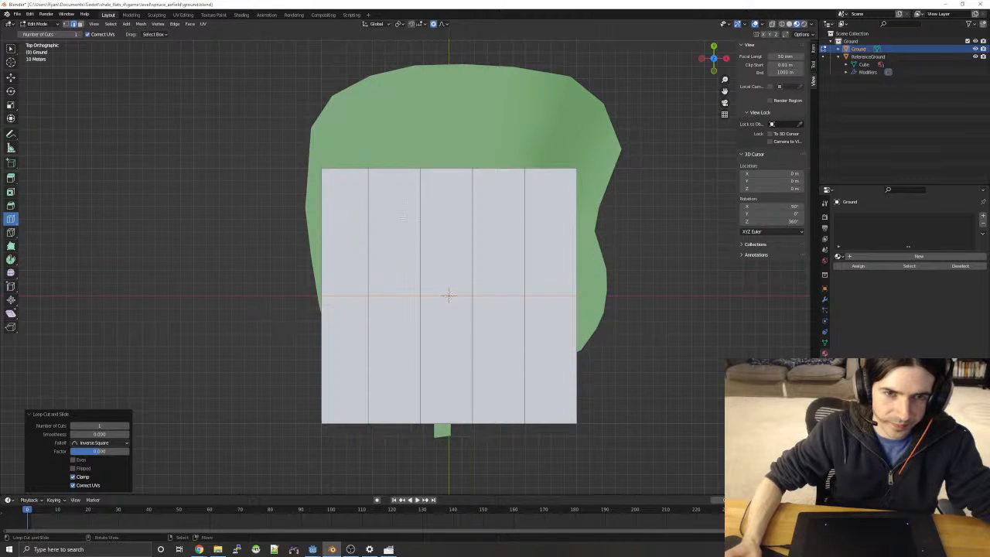
left_click(369, 226)
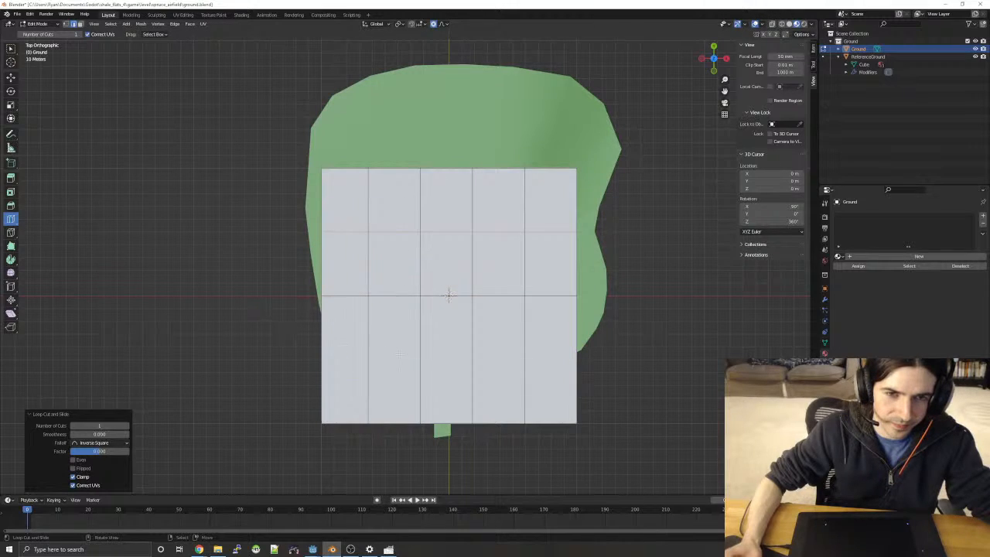
left_click(327, 348)
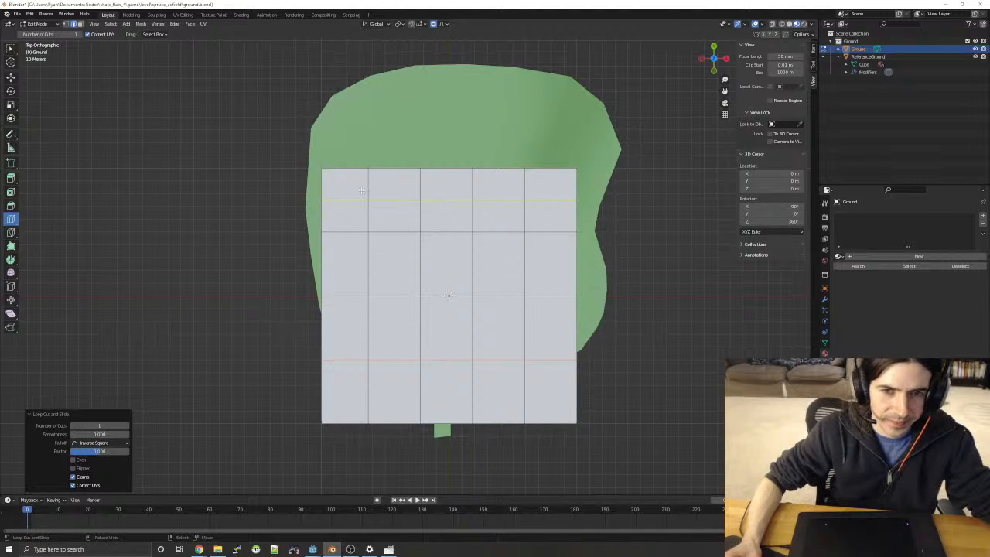
- Switch the viewport to wireframe shading and hide ReferenceGround
key("Tab")
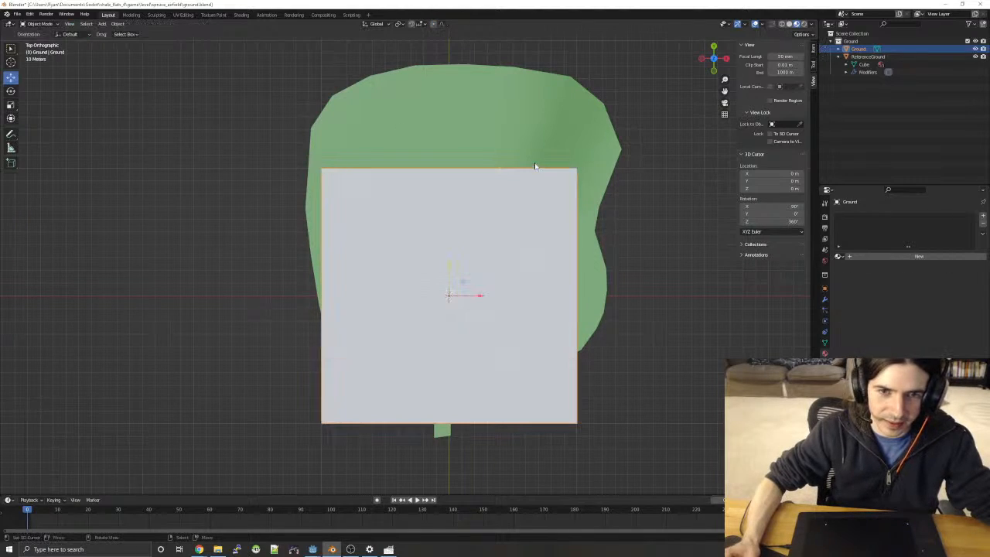
key("Tab")
key("z")
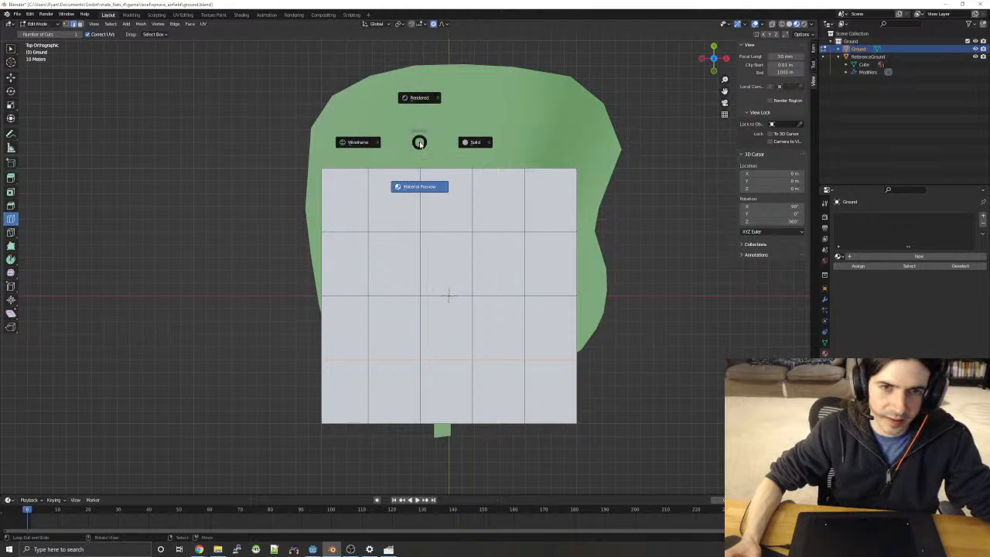
left_click(360, 141)
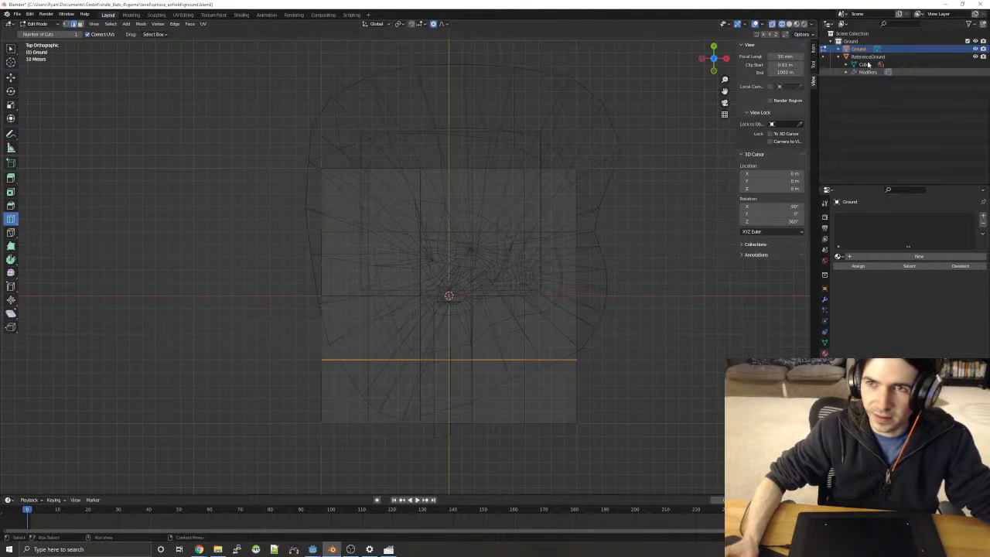
left_click(974, 57)
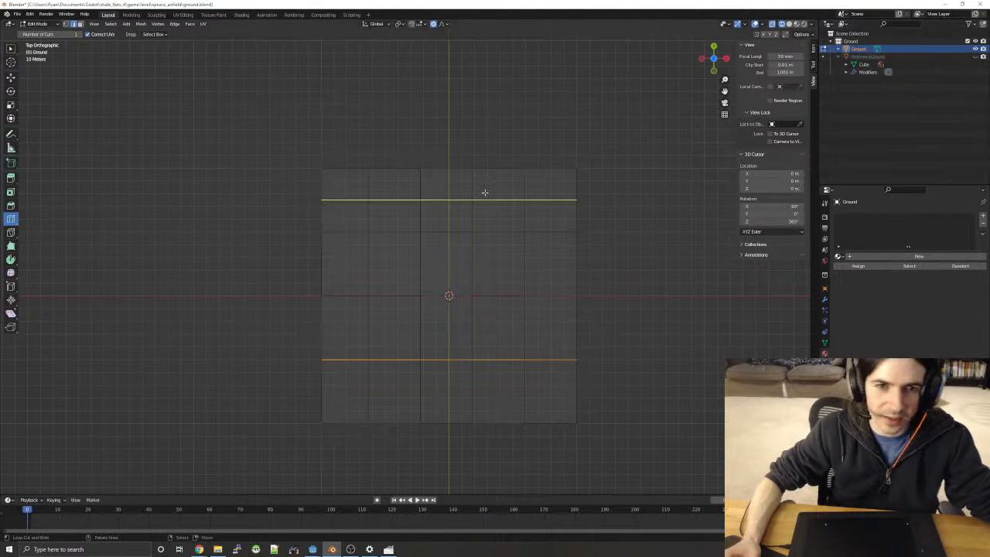
scroll(433, 201, "down", 1)
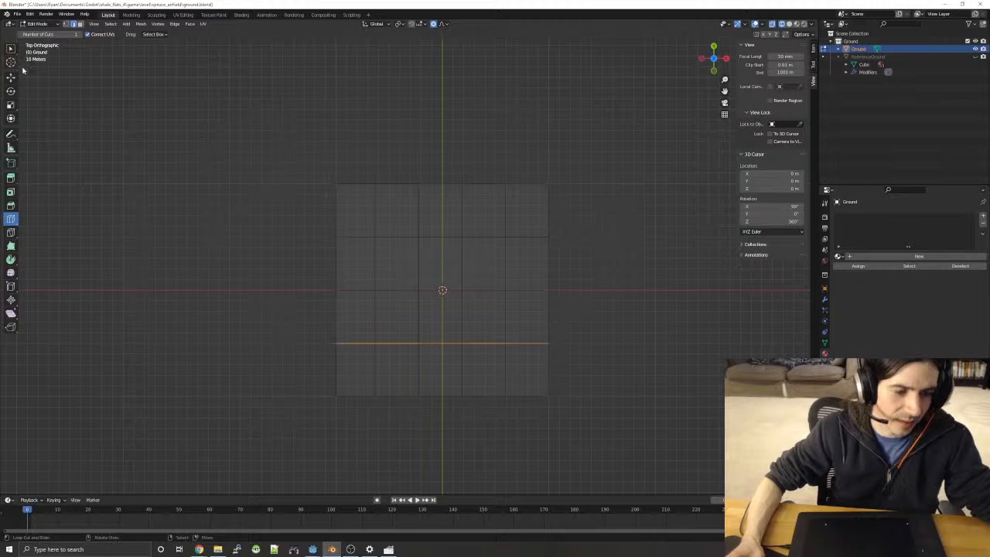
key("z")
left_click(92, 175)
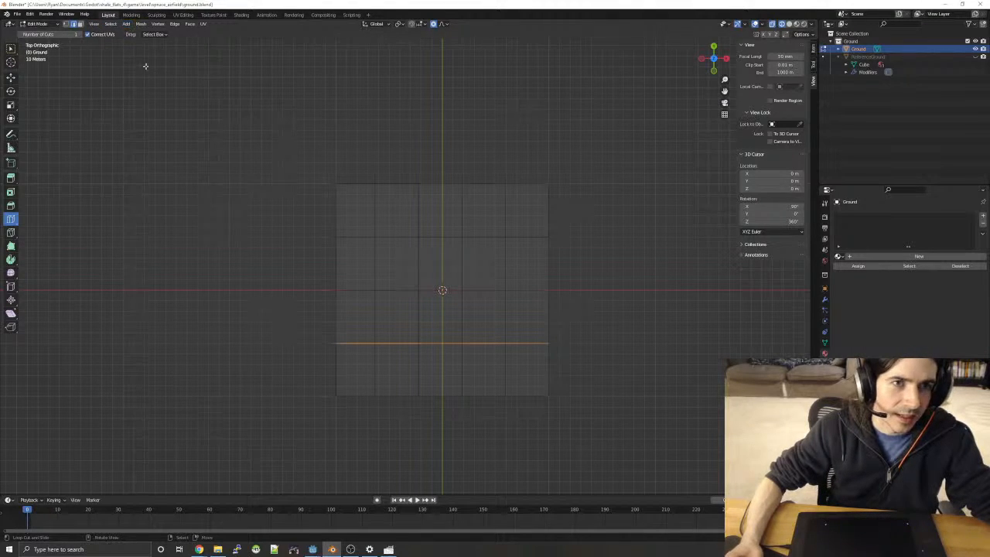
- Box-select the three vertex columns at the slab's negative X end and move them about -146.5 m along X
key("alt+a")
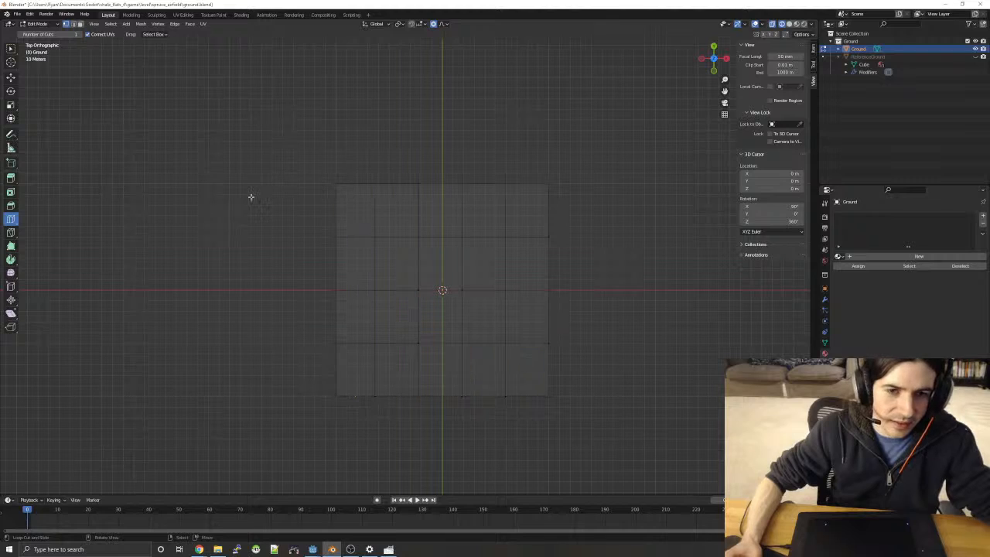
left_click(10, 77)
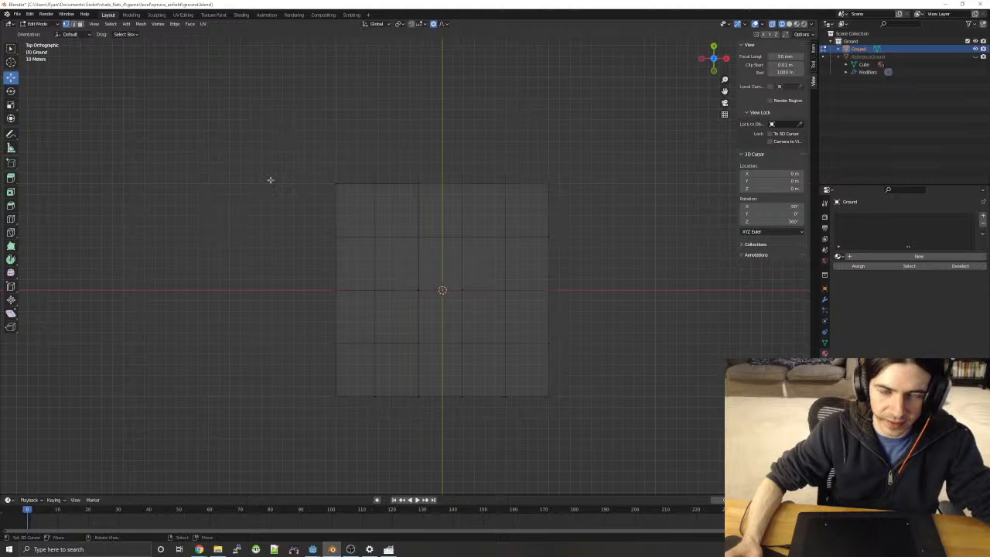
scroll(265, 170, "down", 1)
key("b")
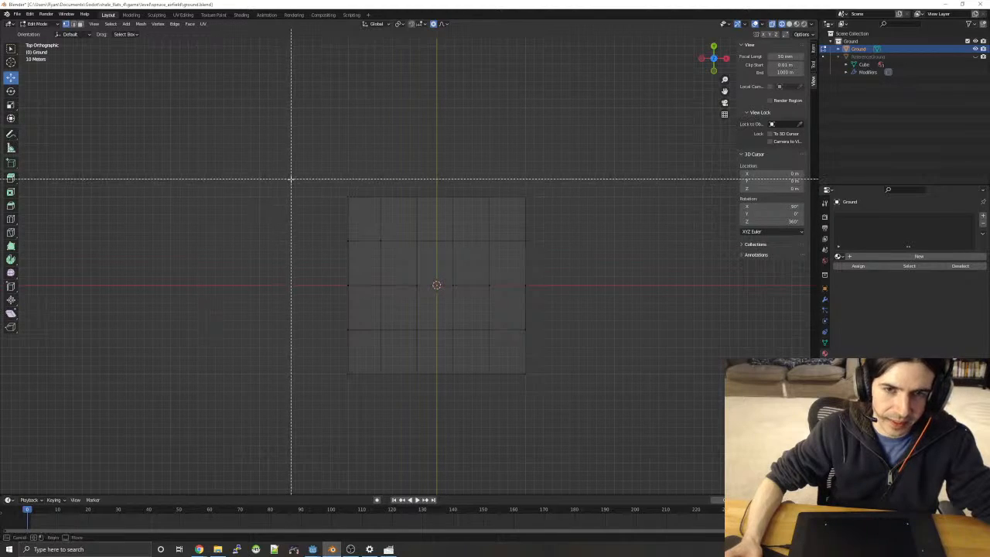
left_click_drag(284, 165, 421, 405)
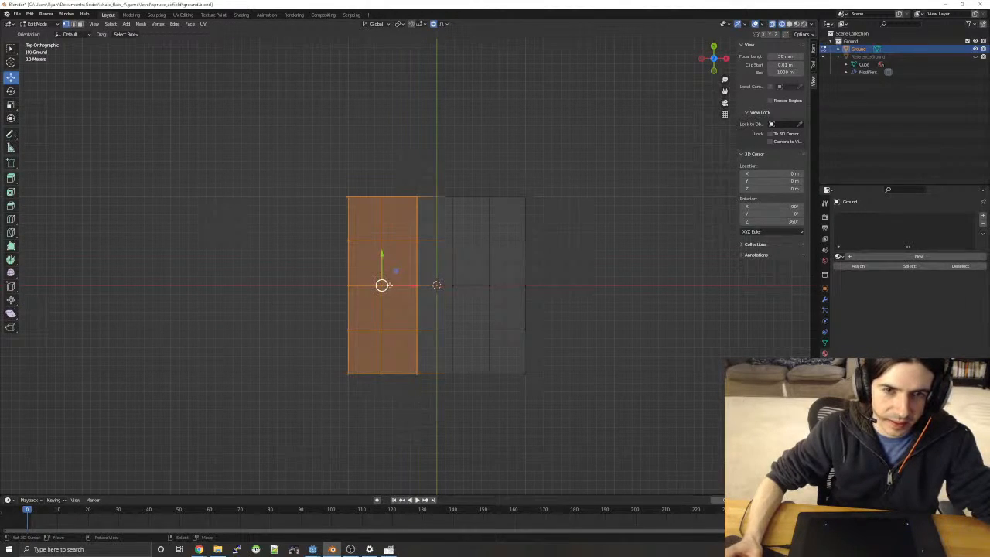
left_click_drag(410, 284, 257, 256)
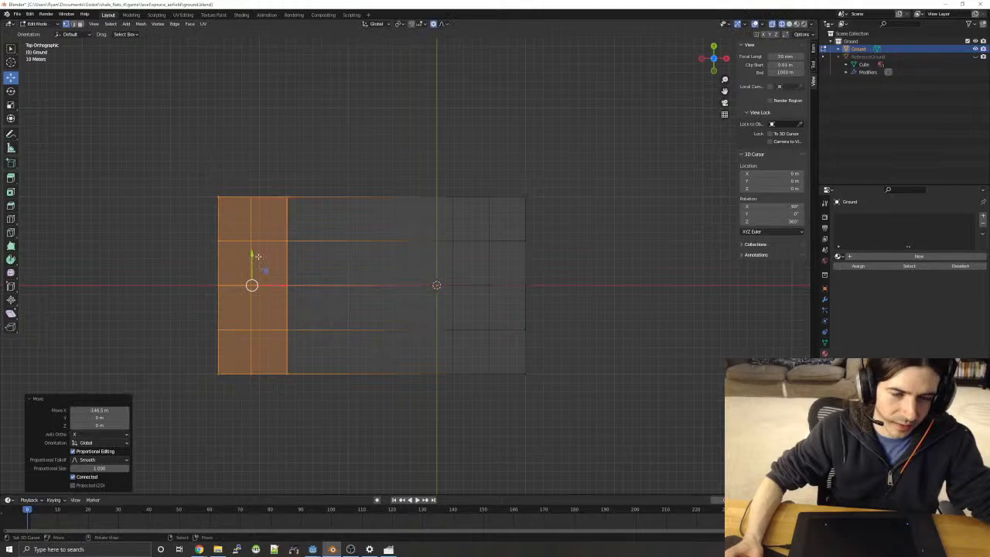
- Select only the innermost of the three moved vertex columns and move it back along X toward the central block
left_click(334, 176)
key("b")
left_click_drag(279, 171, 318, 418)
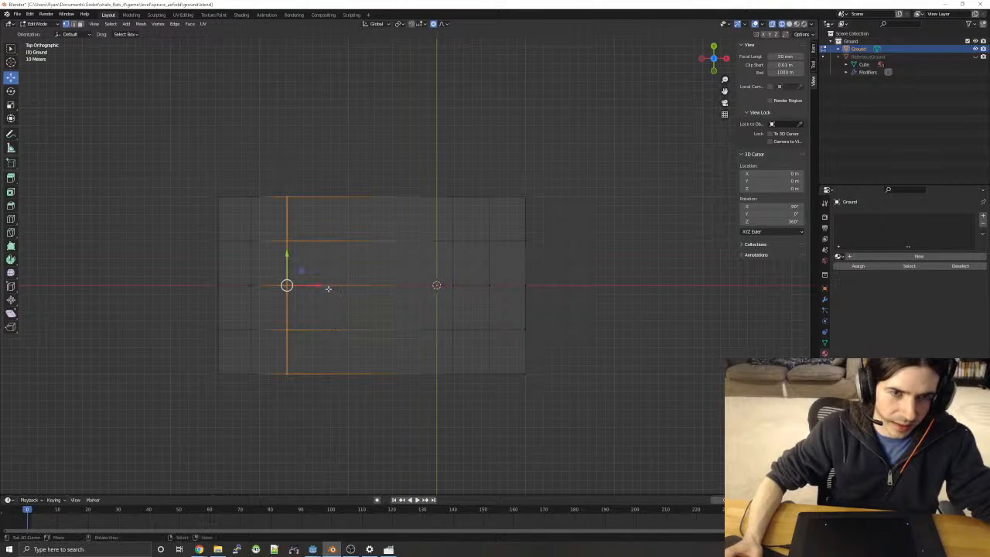
left_click_drag(327, 286, 411, 289)
- Select the two outermost vertex columns at the negative X end, rotate them about 32°, and move them outward and toward positive Y
left_click(305, 229)
key("b")
left_click_drag(182, 153, 281, 442)
key("r")
left_click(303, 281)
key("g")
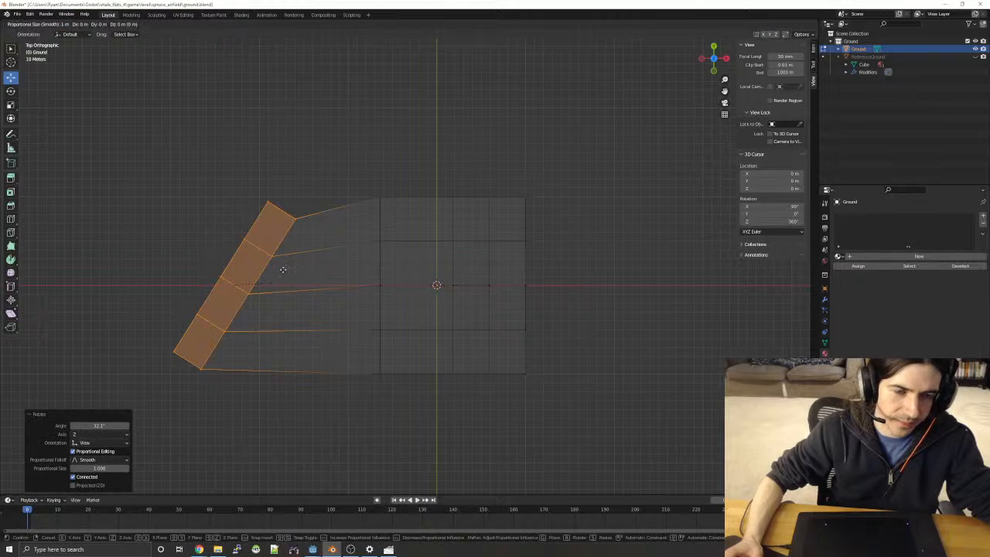
left_click(213, 187)
left_click(256, 122)
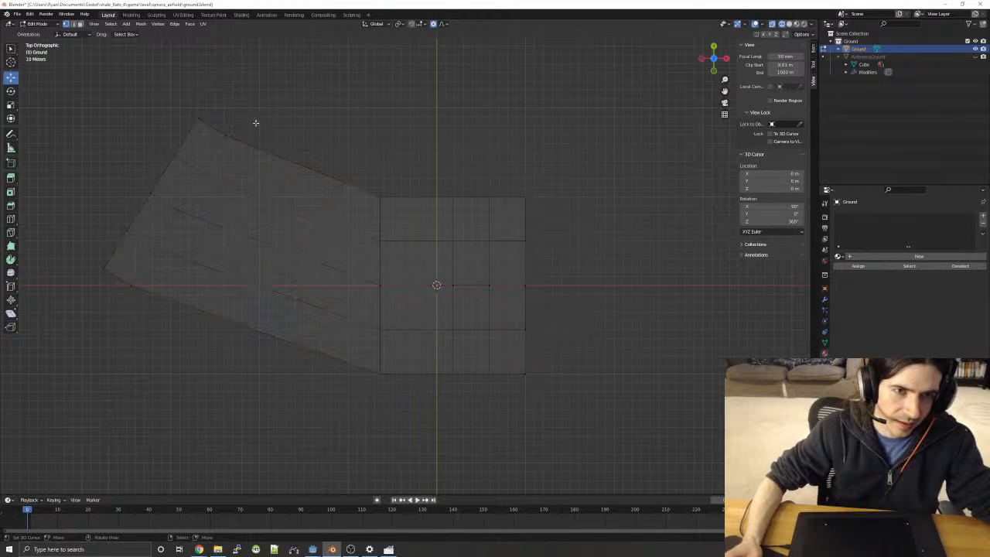
- Move the corner and bend vertices along both long sides at the far end of the ground mesh's arm inward to narrow it
left_click_drag(183, 106, 227, 138)
key("g")
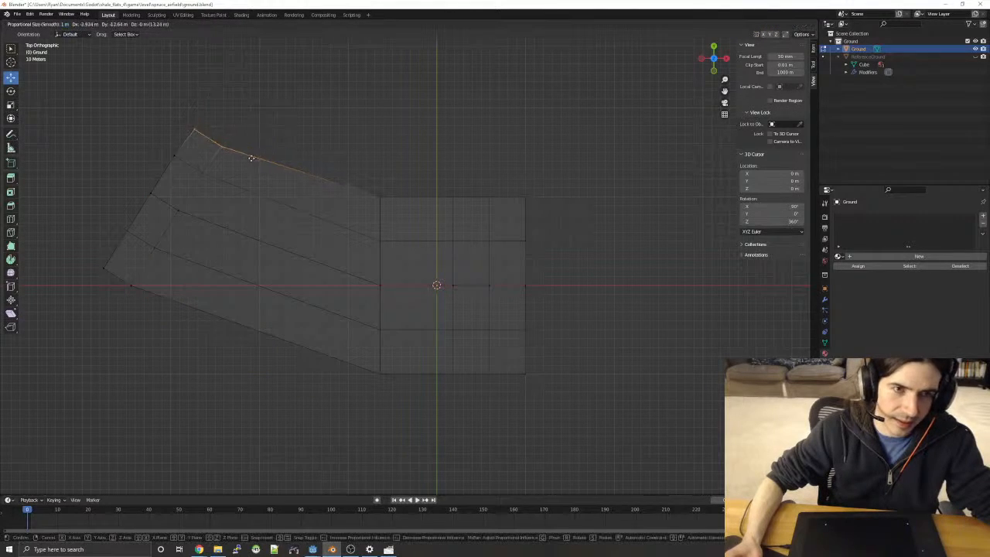
left_click(205, 220)
left_click(86, 239)
left_click_drag(77, 237, 143, 313)
key("g")
left_click(144, 217)
- Move the block of inner vertices at the arm's end outward to lengthen the arm, leaving nothing selected
left_click(126, 170)
left_click_drag(116, 150, 203, 235)
key("g")
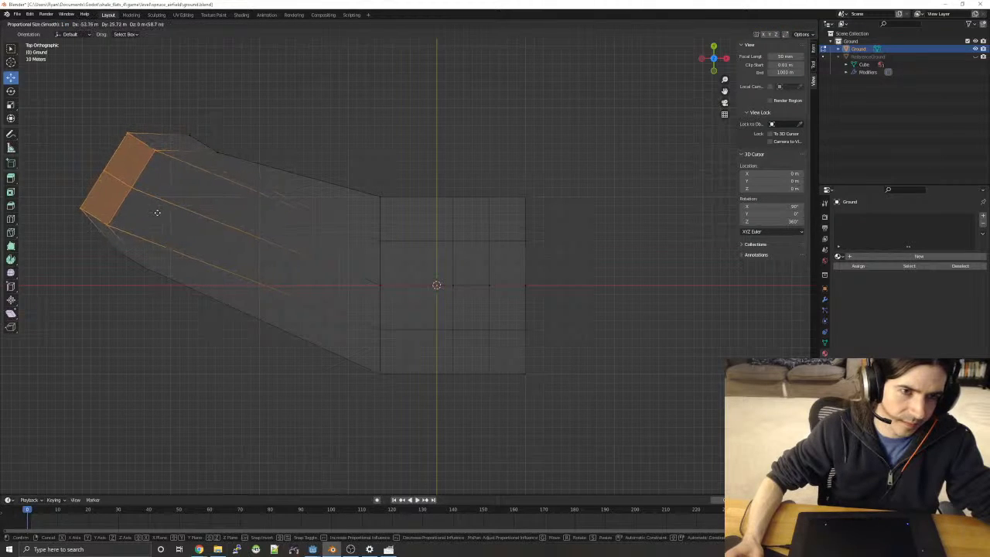
left_click(169, 218)
key("alt+a")
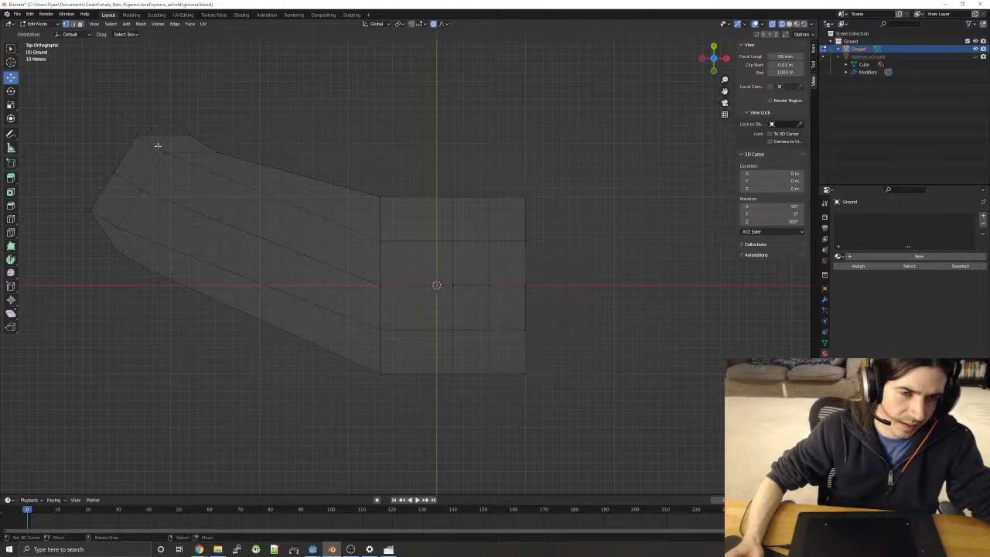
- Move the arm's two end corner vertices outward, the lower one about 45 m in -X and 41 m in +Y
left_click_drag(181, 120, 204, 134)
key("g")
left_click(178, 124)
key("b")
left_click_drag(97, 234, 119, 264)
key("alt+a")
key("g")
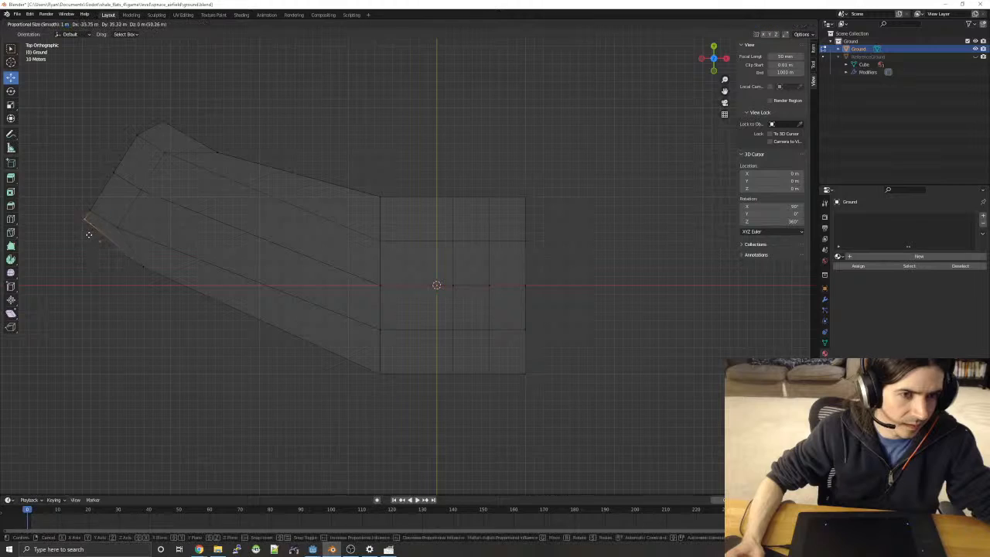
left_click(78, 230)
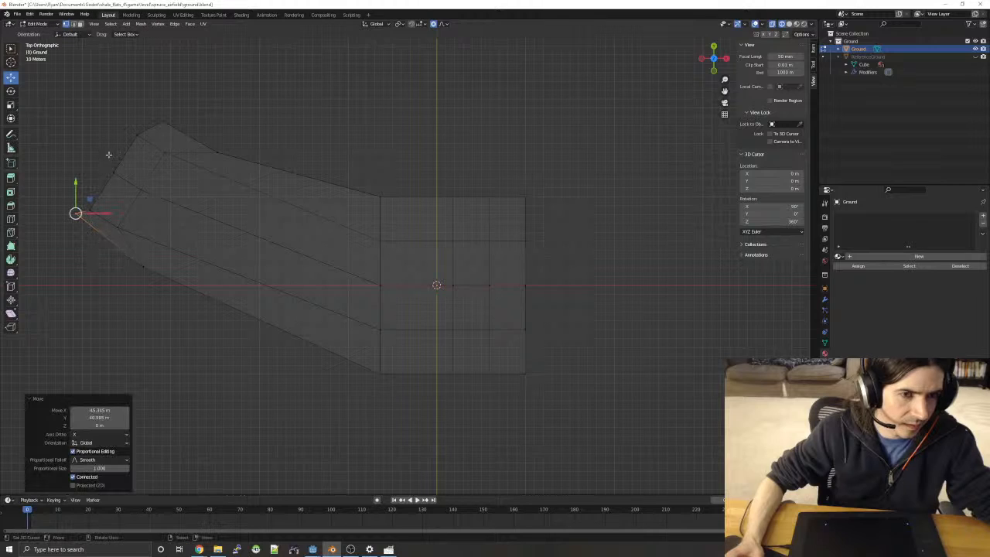
key("g")
left_click(80, 200)
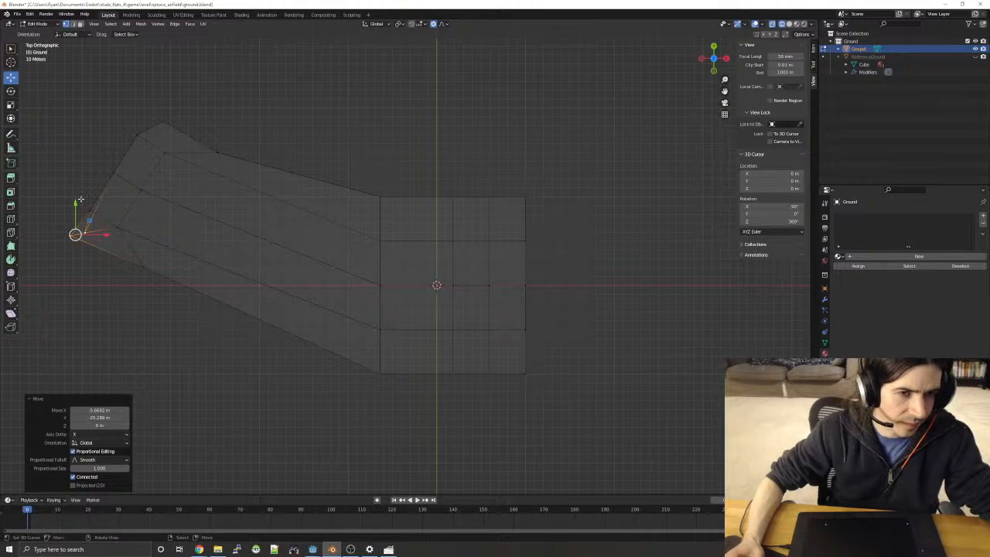
key("ctrl+z")
key("ctrl+z")
key("ctrl+z")
- Move the arm's lower end corner vertex slightly in -Y to bring it closer to the line of the end edge
left_click(75, 214)
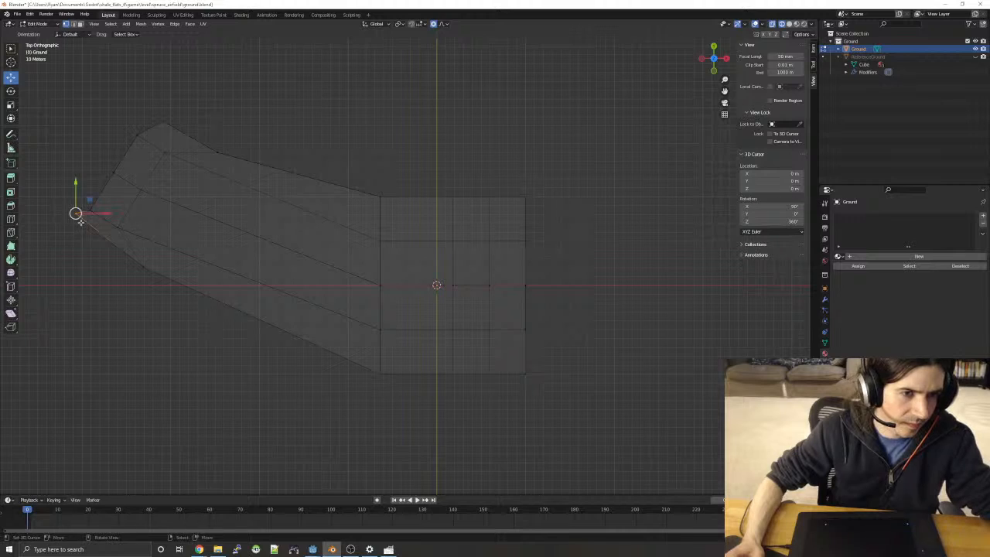
key("g")
left_click(75, 230)
- Select all five vertices of the arm's end edge and move them about 22 m in -X and 22 m in +Y
key("b")
left_click_drag(80, 191, 106, 221)
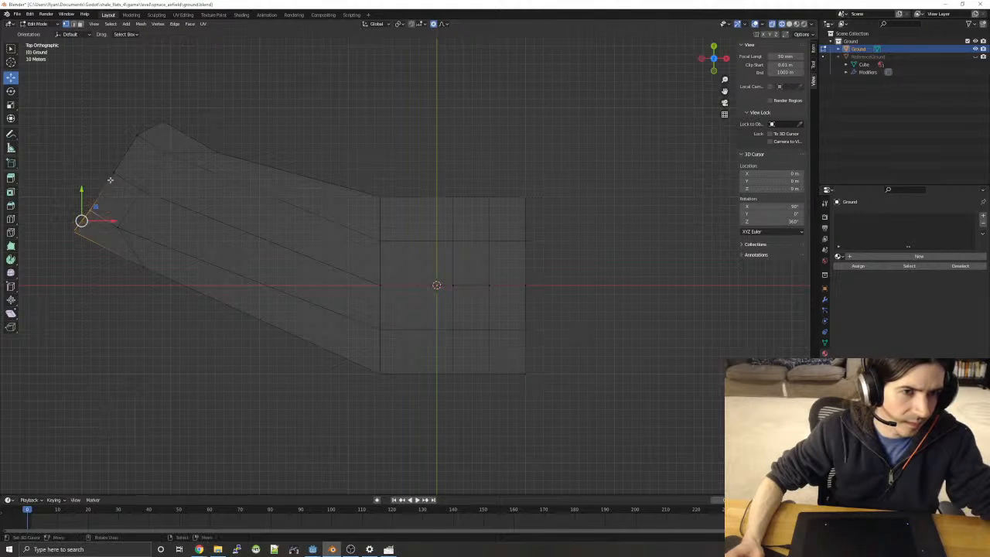
key("g")
left_click(134, 184)
key("ctrl+z")
key("b")
left_click_drag(105, 162, 125, 183)
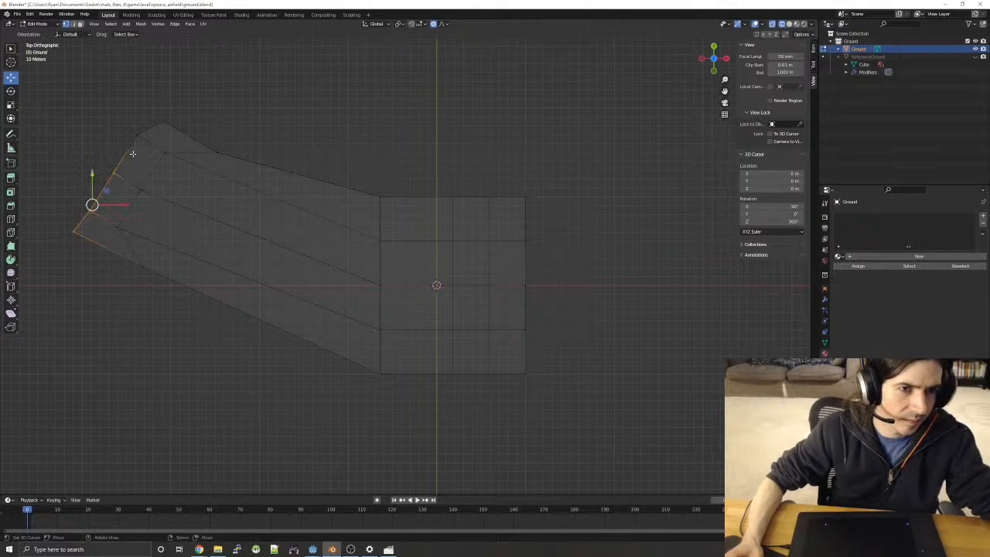
key("b")
left_click_drag(128, 133, 152, 149)
key("b")
left_click_drag(153, 112, 179, 140)
key("g")
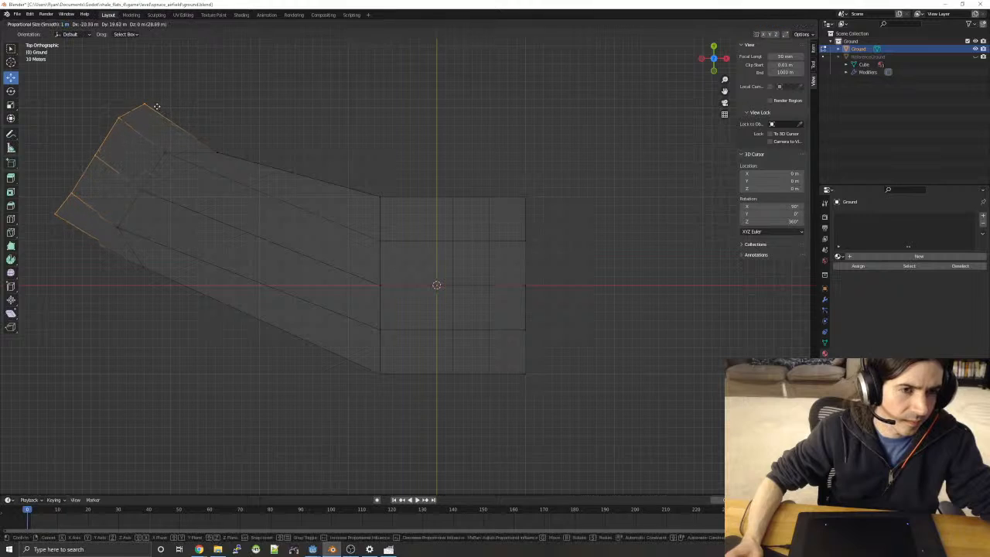
left_click(177, 133)
- Rotate the arm's end edge about 27° clockwise in the top view and shift it in +X and +Y
key("r")
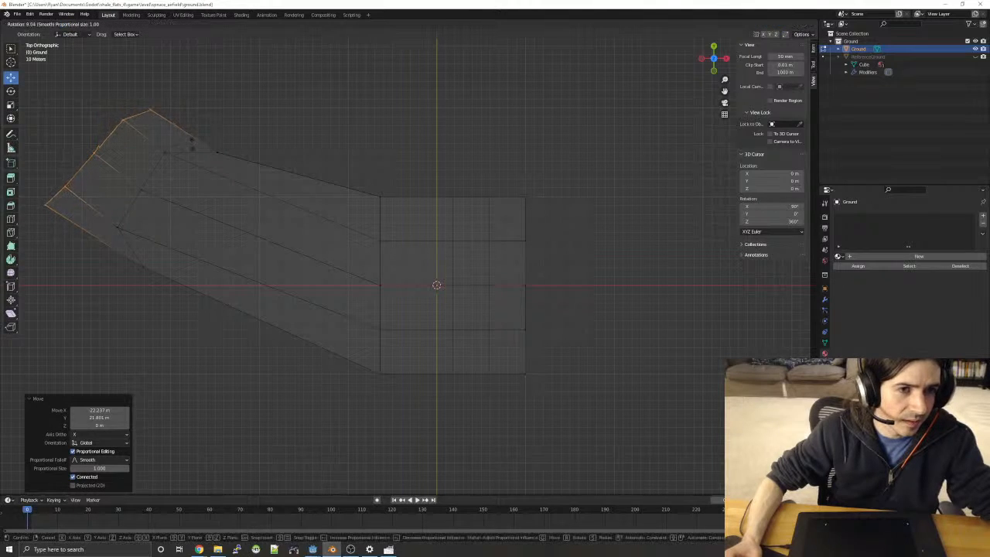
left_click(183, 164)
key("g")
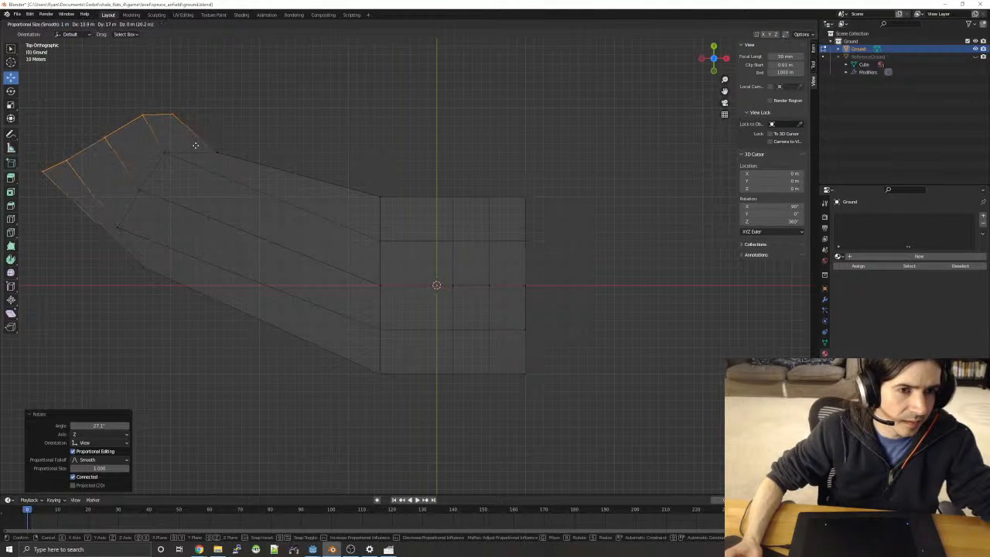
left_click(195, 145)
- Pull the end edge's upper corner vertex inward and move the vertex beside it about 23 m in -X and 8 m in +Y
key("alt+a")
key("b")
left_click_drag(169, 99, 189, 127)
key("g")
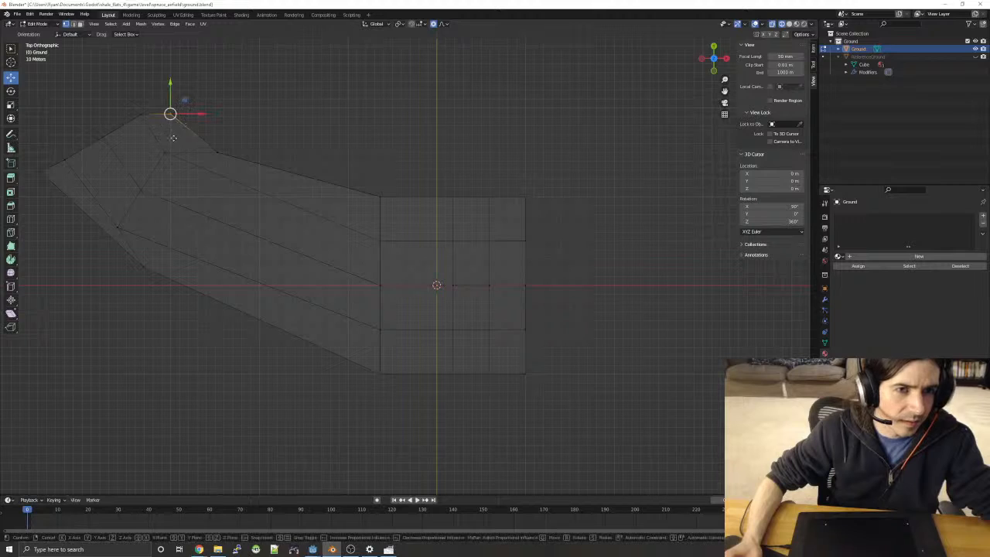
left_click(172, 135)
key("b")
key("Escape")
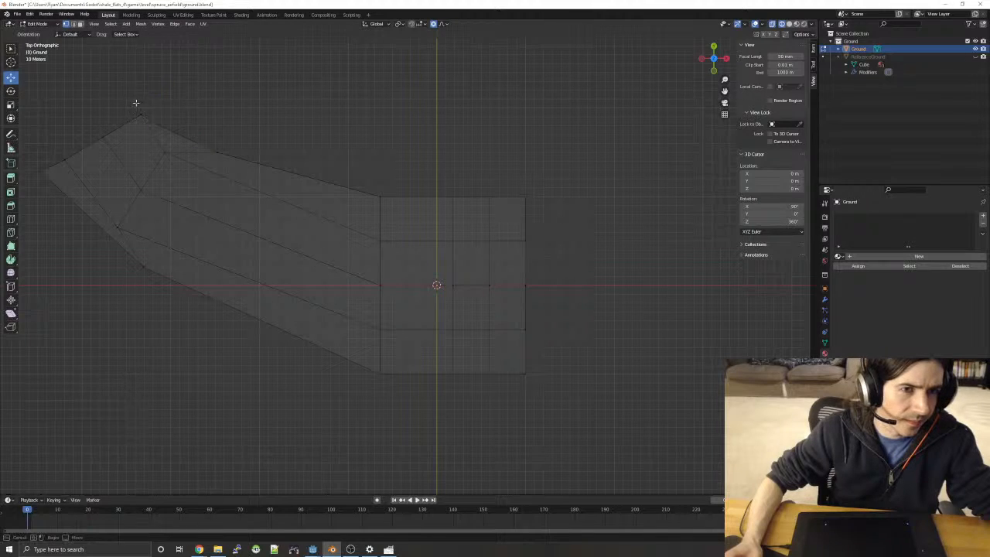
key("g")
left_click(104, 129)
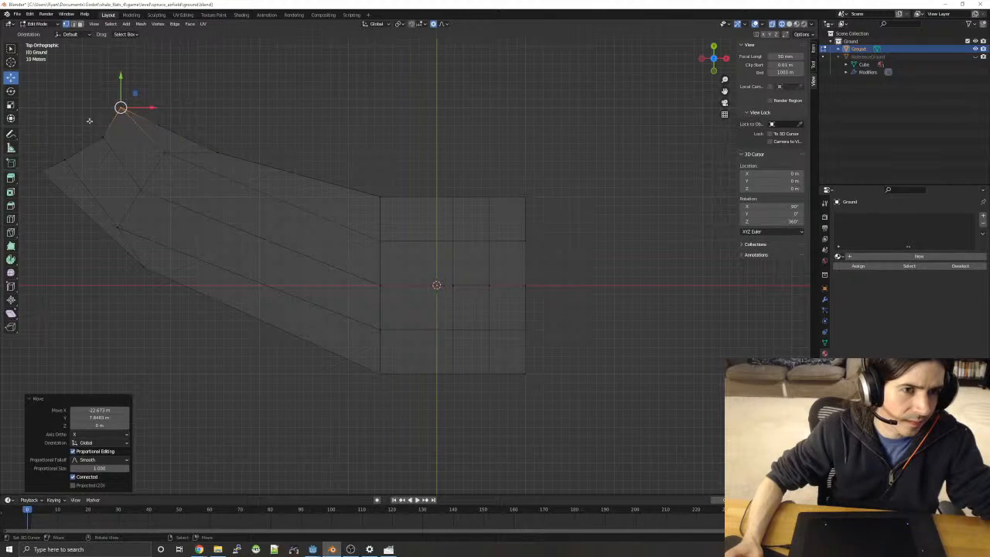
- Reposition the two vertices at the upper corner of the end edge so they sit level with each other
key("alt+a")
key("b")
key("g")
left_click_drag(111, 94, 118, 159)
left_click(139, 130)
key("alt+a")
key("b")
key("g")
left_click(113, 153)
- Move the end edge vertex next to the outer corner in +X and +Y to smooth the edge
right_click(71, 156)
key("b")
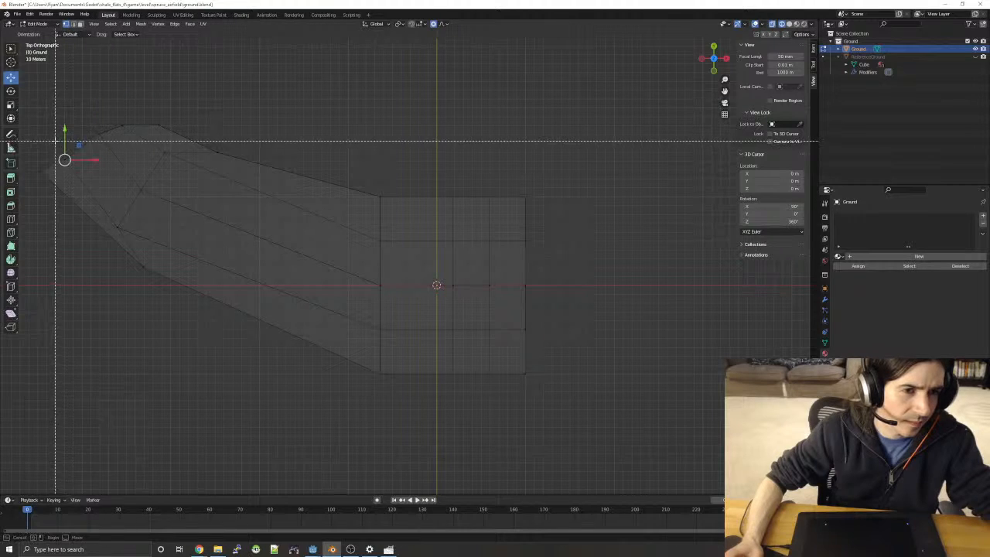
left_click_drag(55, 139, 82, 170)
key("b")
right_click(80, 154)
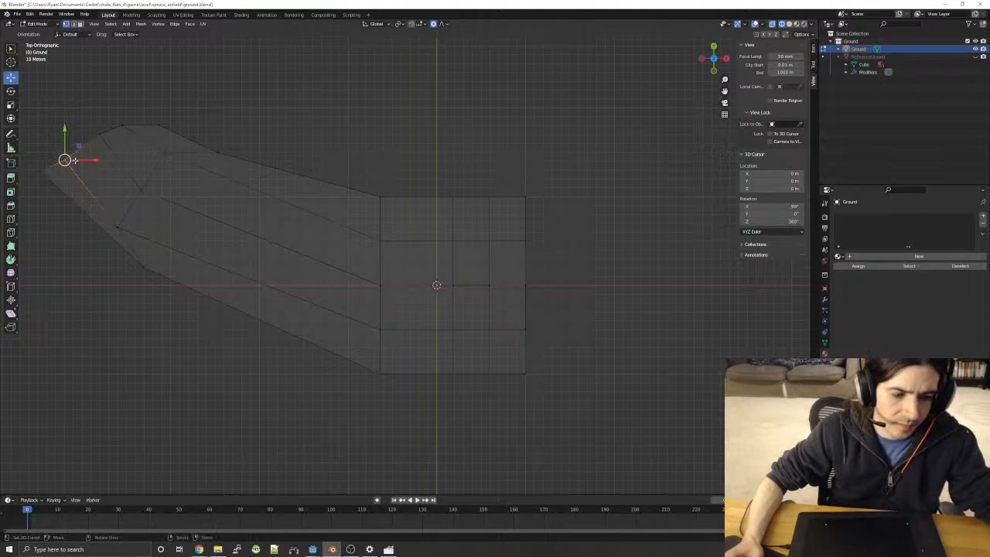
key("g")
left_click(80, 146)
- Move the end edge's outer corner vertex about 7 m in +X and 20 m in +Y
left_click(46, 175)
key("b")
left_click_drag(31, 161, 65, 198)
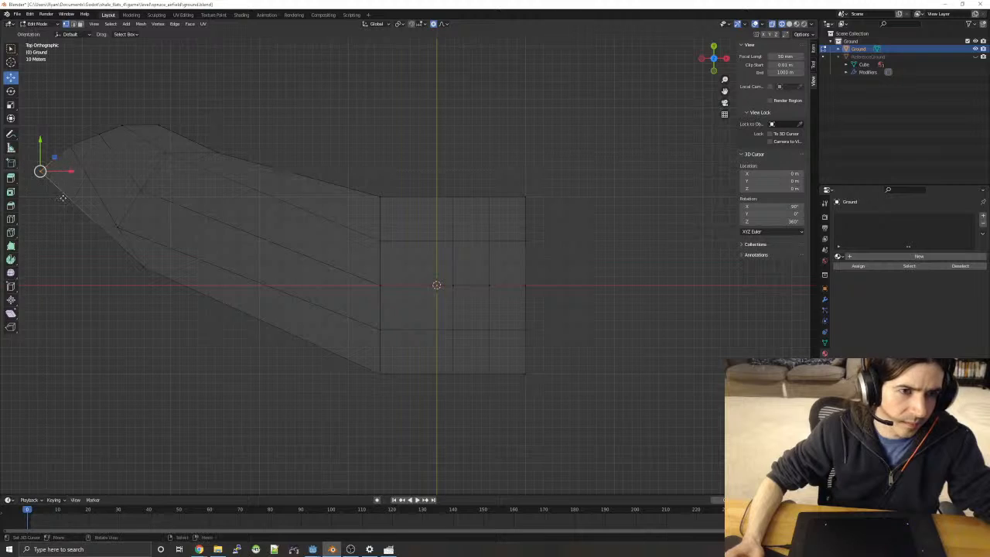
key("g")
left_click(62, 167)
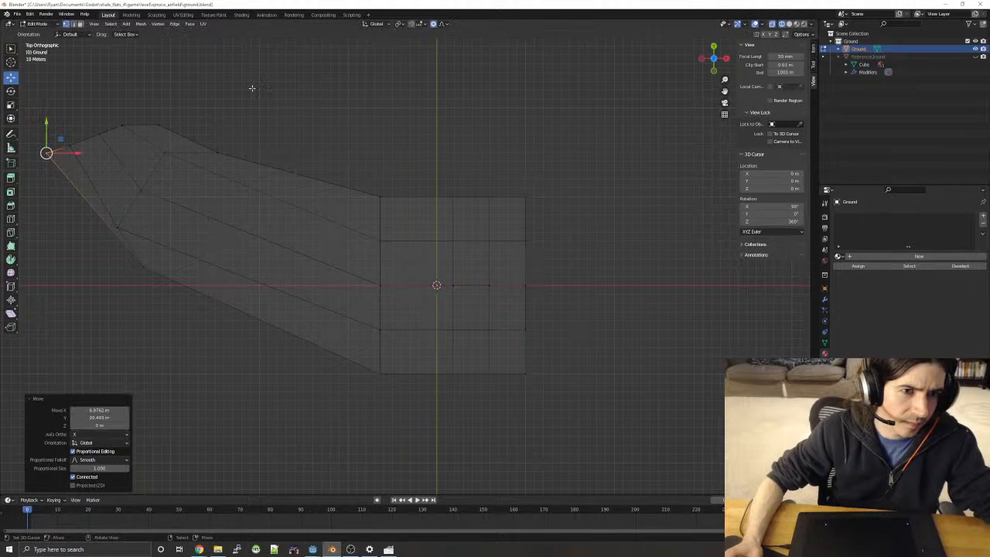
- Move the inner and outer vertices on the lower side of the arm's bend upward to reshape the bend line
right_click(252, 88)
key("b")
key("g")
left_click_drag(107, 214, 150, 287)
left_click(139, 222)
right_click(71, 274)
key("g")
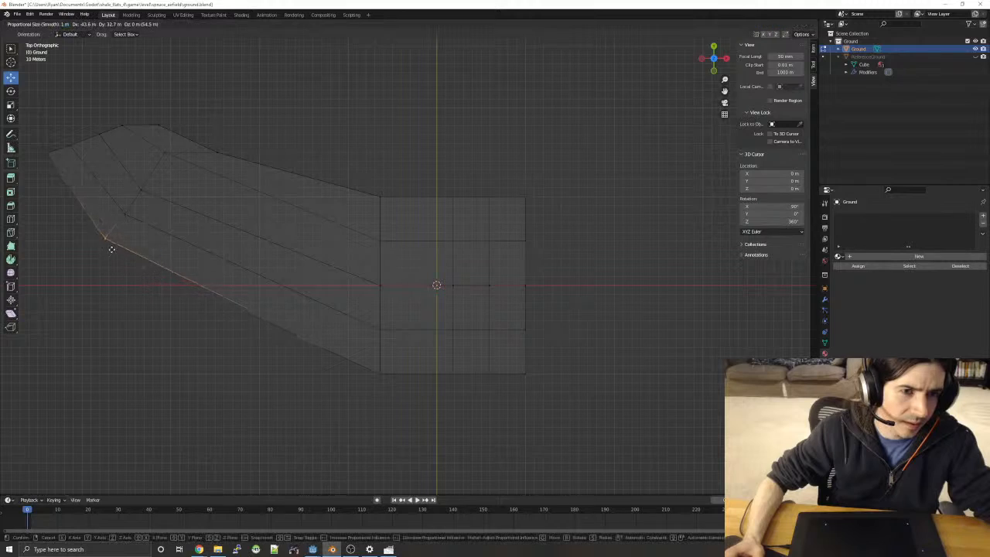
left_click(120, 227)
- Move the outer vertex on the upper side of the bend in -X toward the inner bend vertex and clear the selection
left_click_drag(207, 136, 232, 164)
key("g")
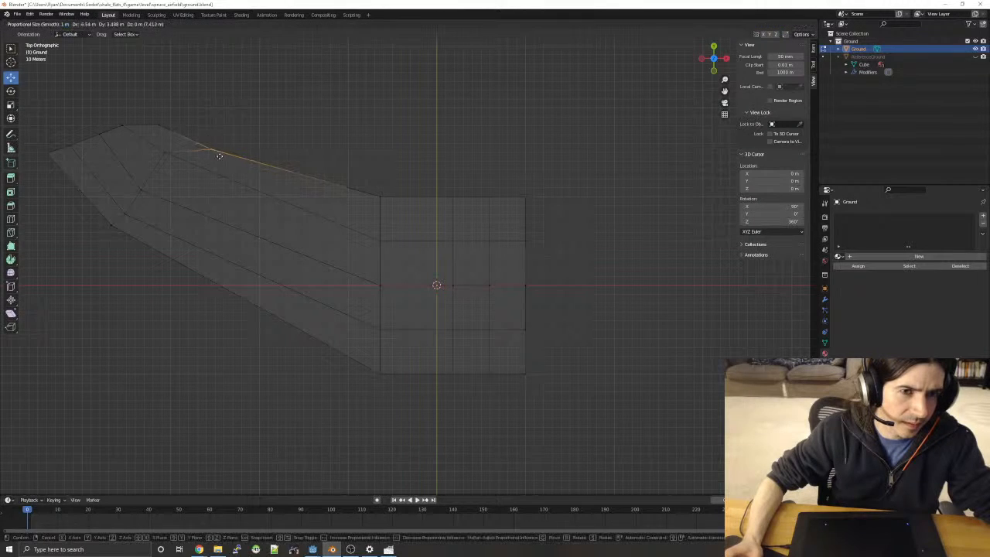
left_click(196, 154)
left_click(40, 139)
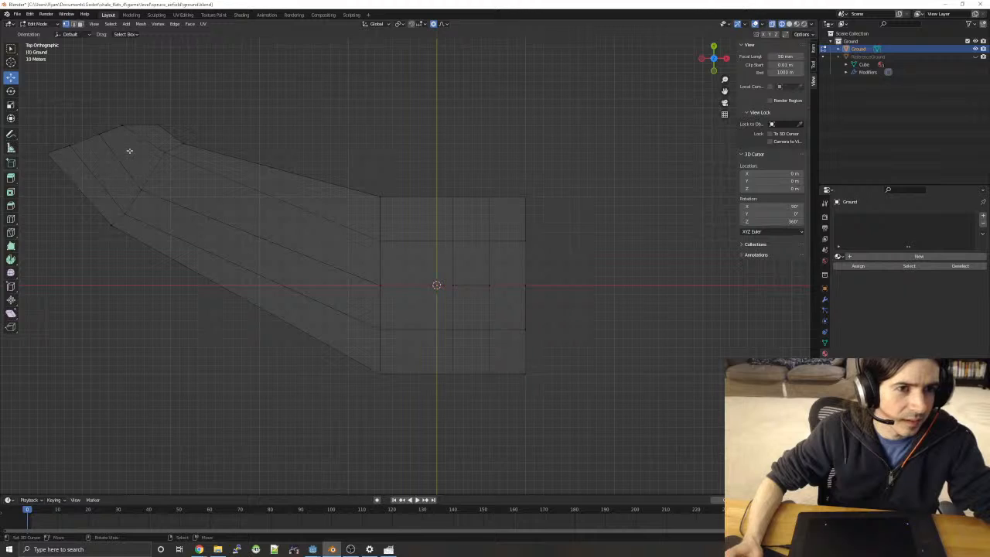
- Move the end edge's upper corner vertex in -X and +Y, away from the bend
key("b")
left_click_drag(147, 120, 177, 130)
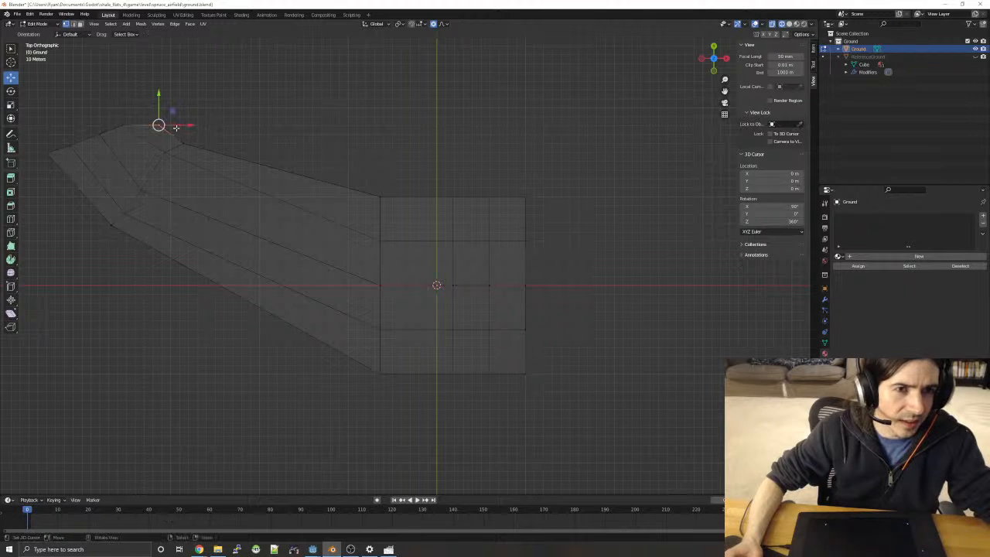
key("g")
left_click(141, 114)
left_click(55, 132)
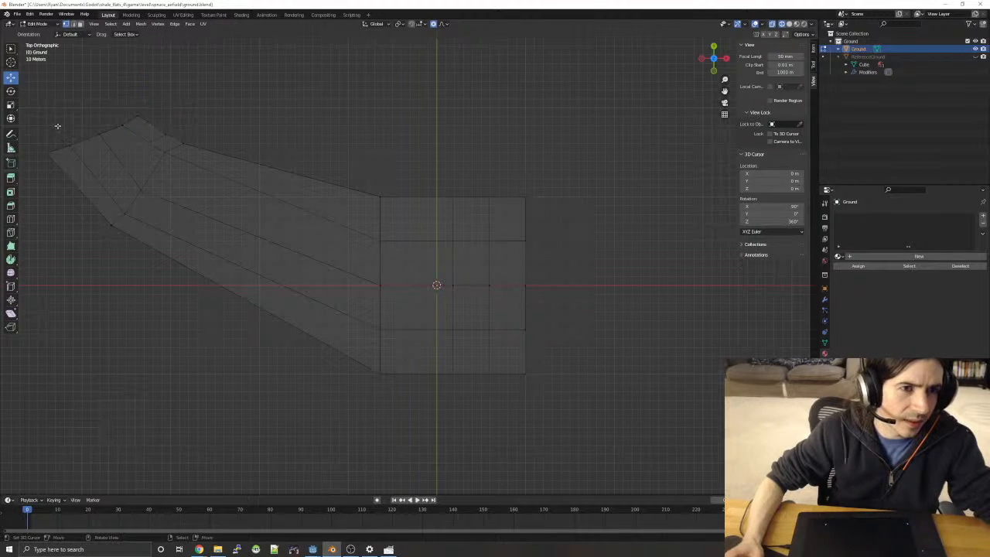
- Shift the three middle vertices of the end edge outward and raise the outer corner vertex in +Y
key("b")
left_click_drag(59, 121, 126, 155)
key("g")
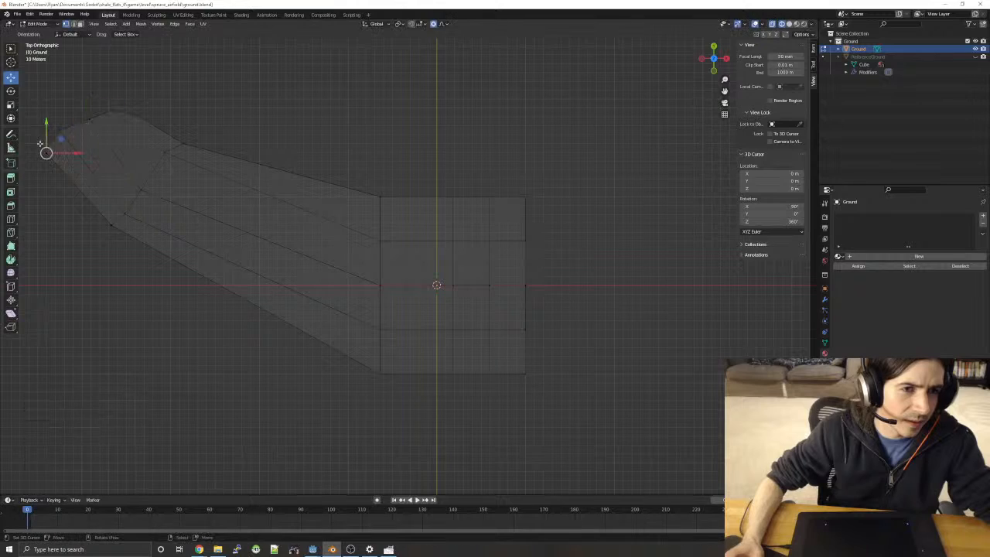
left_click(56, 159)
left_click(110, 137)
- Move the upper corner vertex of the end edge about 12 m in -X and 11 m in +Y
key("b")
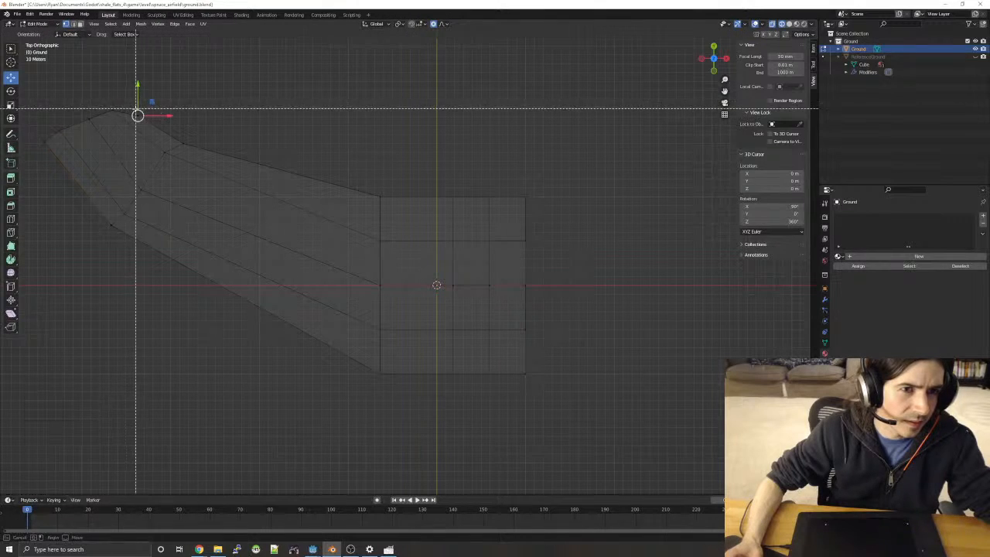
left_click_drag(131, 107, 152, 130)
key("g")
left_click(126, 104)
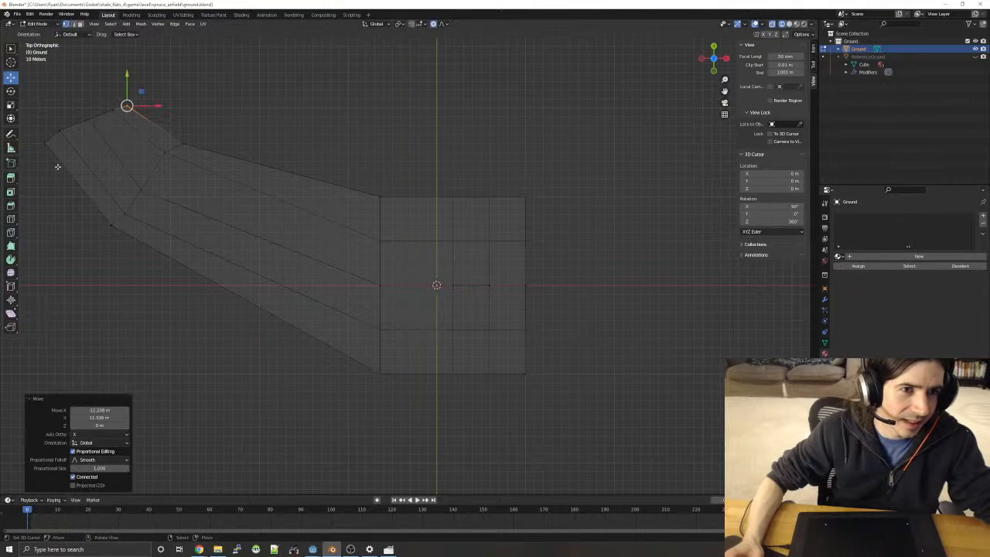
- Move the end edge vertex beside the outer corner about 7 m in +X and 1 m in -Y
left_click(78, 123)
key("b")
left_click_drag(44, 115, 68, 138)
key("g")
left_click(71, 136)
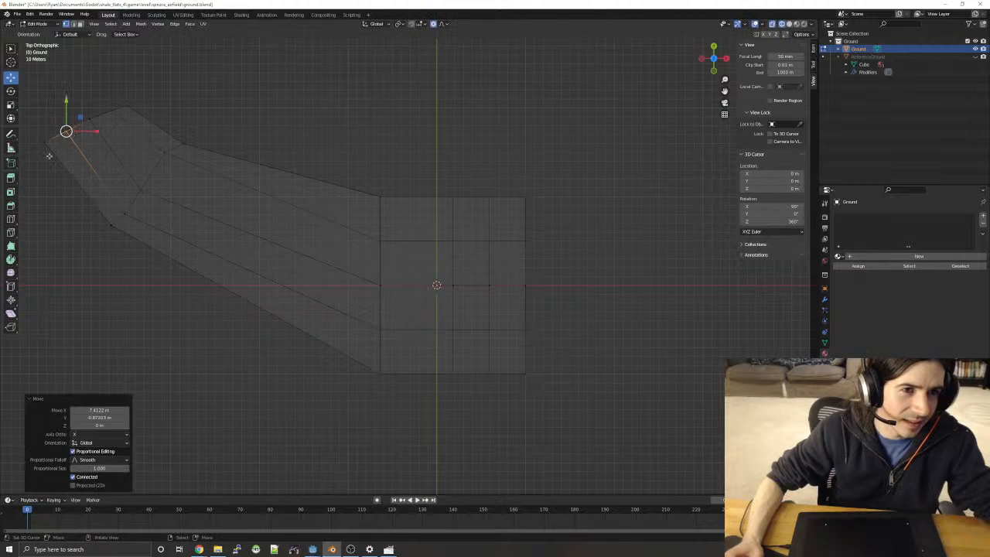
- Nudge the outer corner vertex of the end edge to align it with its neighbours and clear the selection
right_click_drag(38, 144, 38, 139)
key("b")
key("Escape")
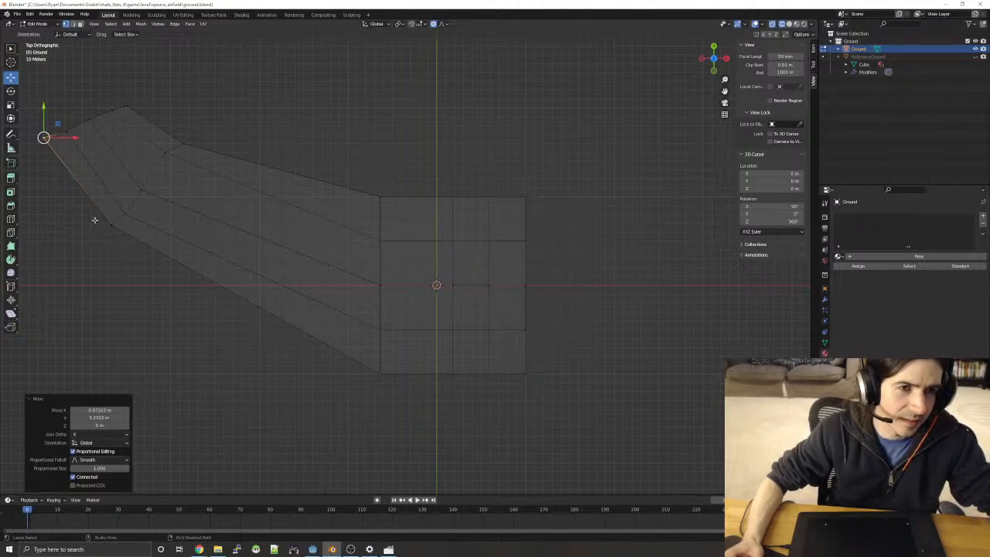
left_click(93, 217)
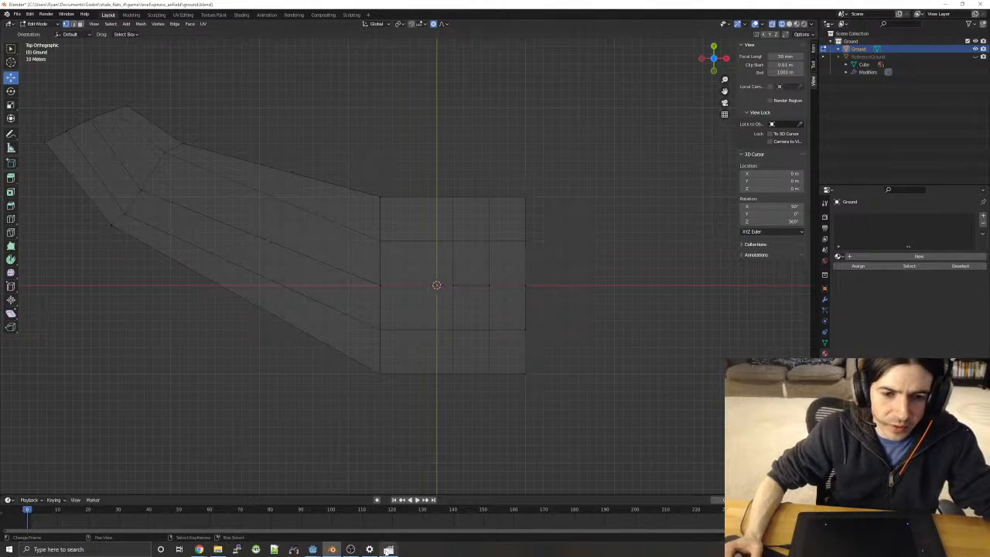
left_click(389, 550)
left_click(388, 549)
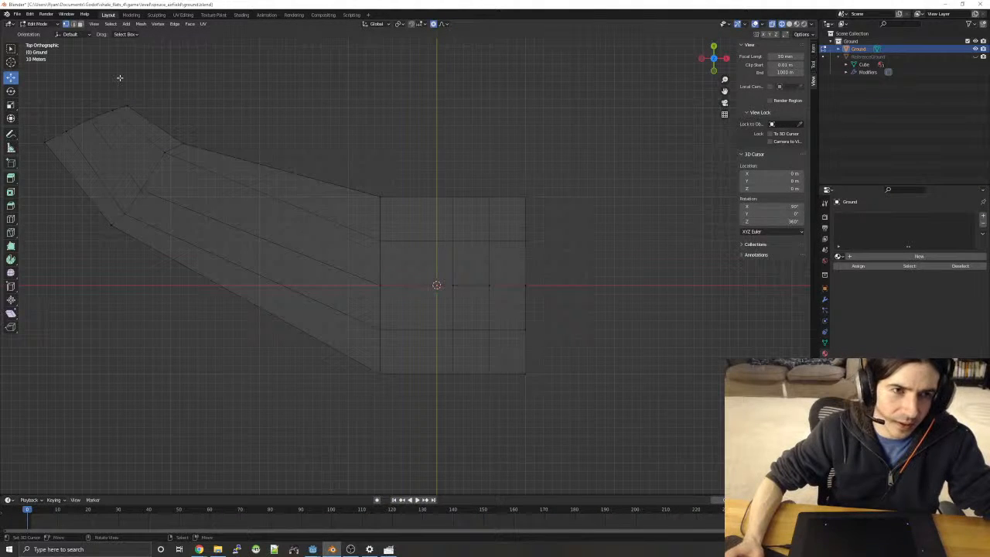
- Rotate the whole end edge about 21° clockwise in the top view and move it about 17 m in +X and 10 m in +Y
key("b")
left_click_drag(38, 91, 147, 156)
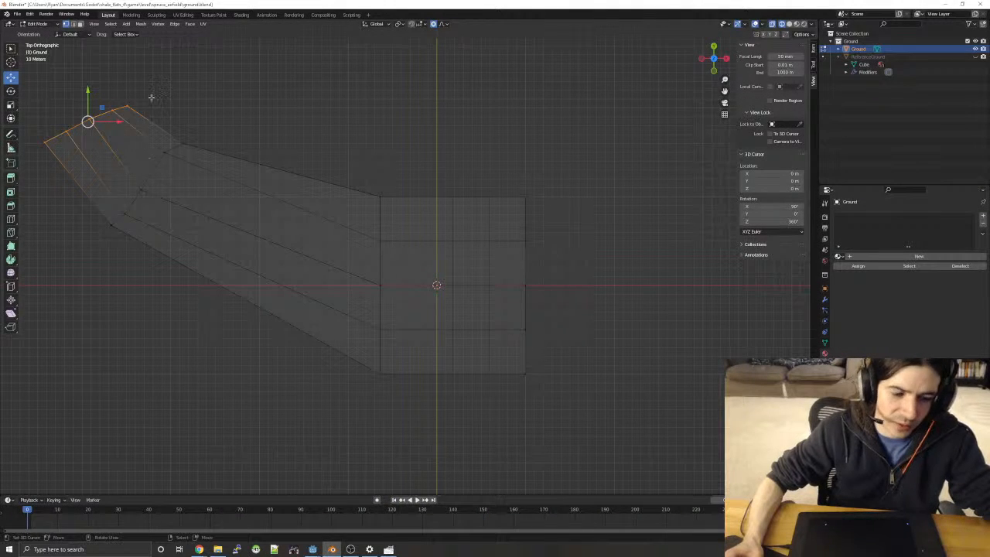
key("r")
left_click(174, 120)
key("g")
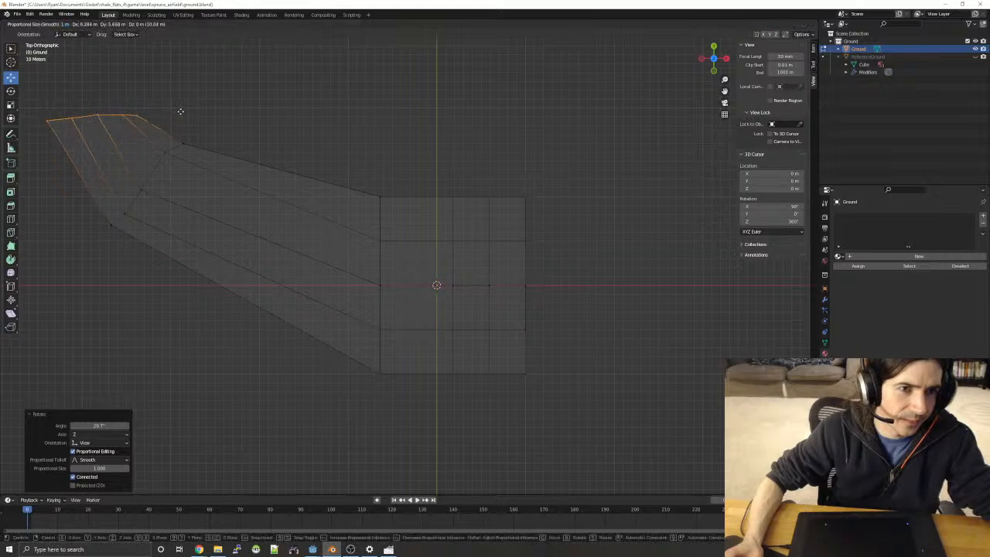
left_click(188, 104)
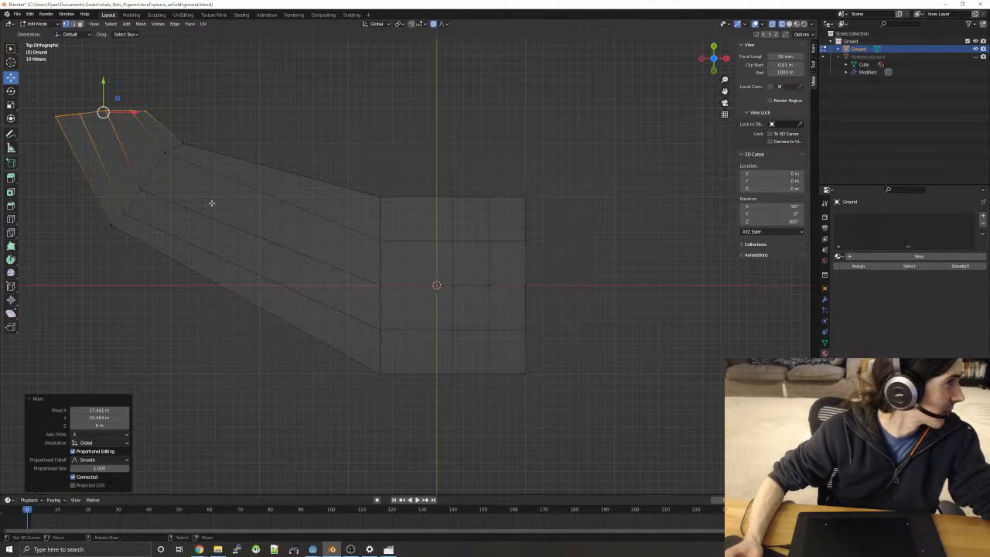
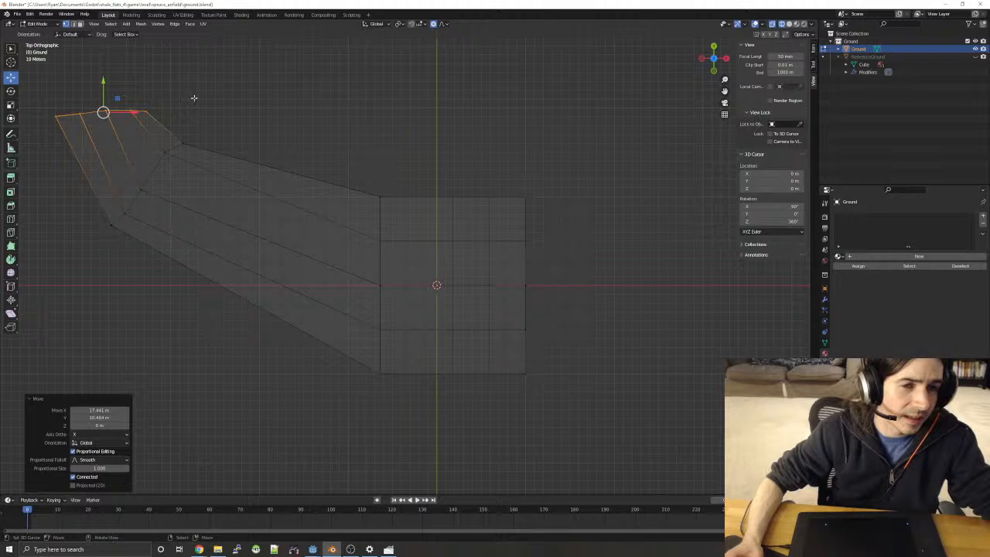
- Flatten the arm's end edge by scaling it to 0 along the Y axis
key("s")
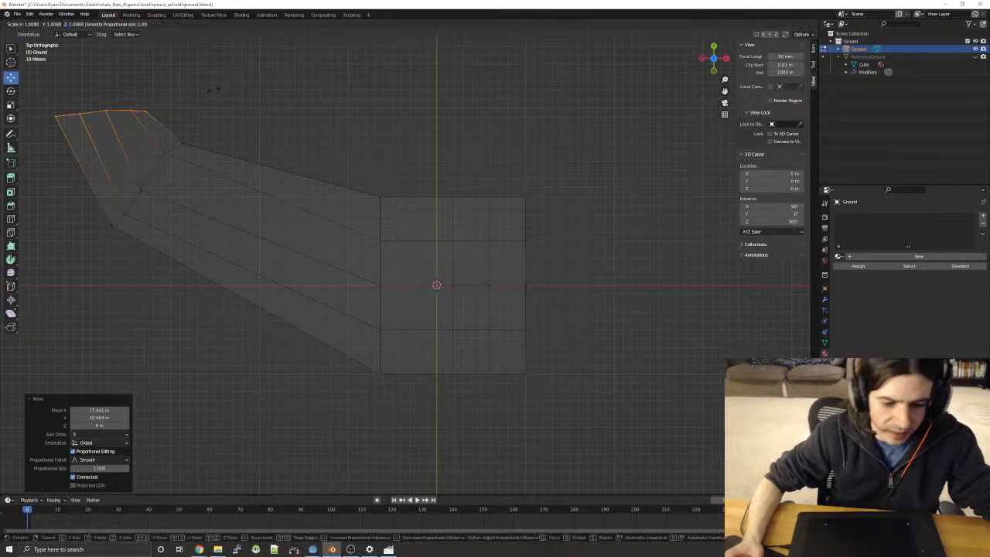
key("y")
key("0")
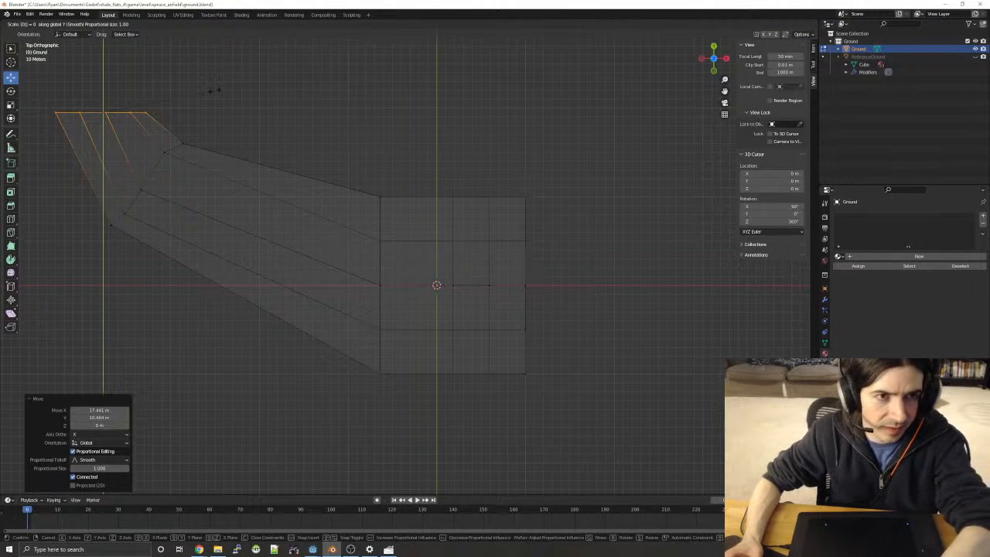
left_click(218, 89)
left_click(215, 91)
- Extrude the flattened end edge of the arm about 42 m in +Y
left_click_drag(45, 96, 179, 124)
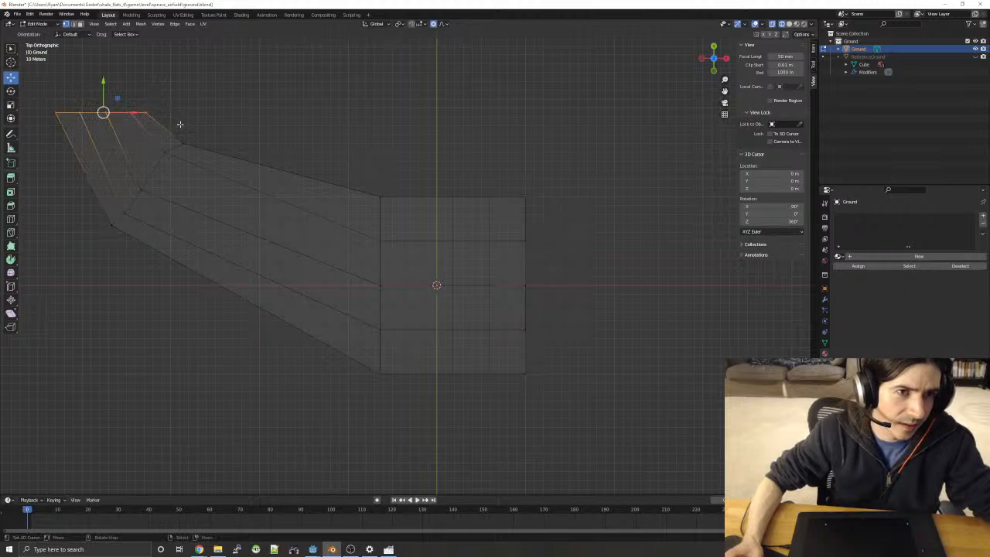
key("e")
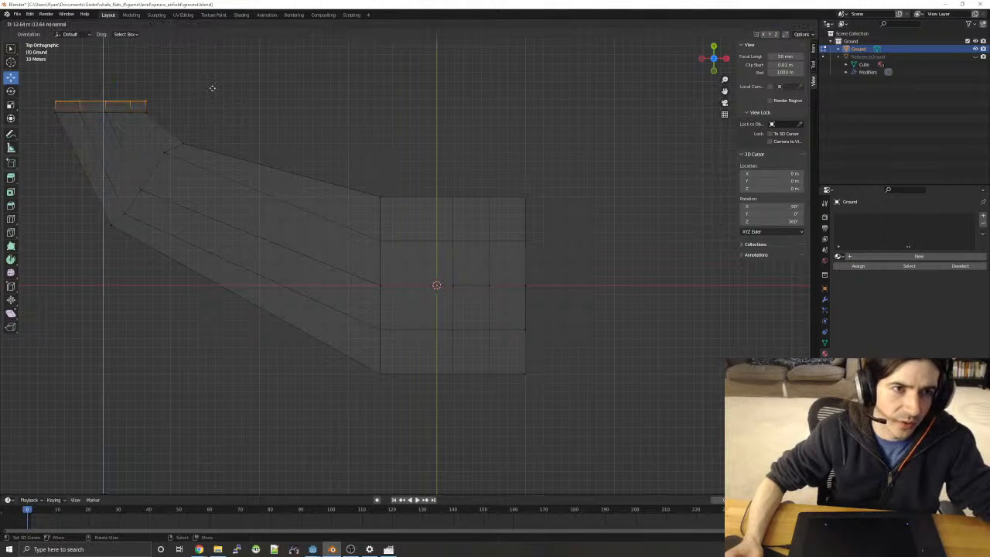
left_click(217, 61)
middle_click_drag(296, 87, 388, 171, "shift")
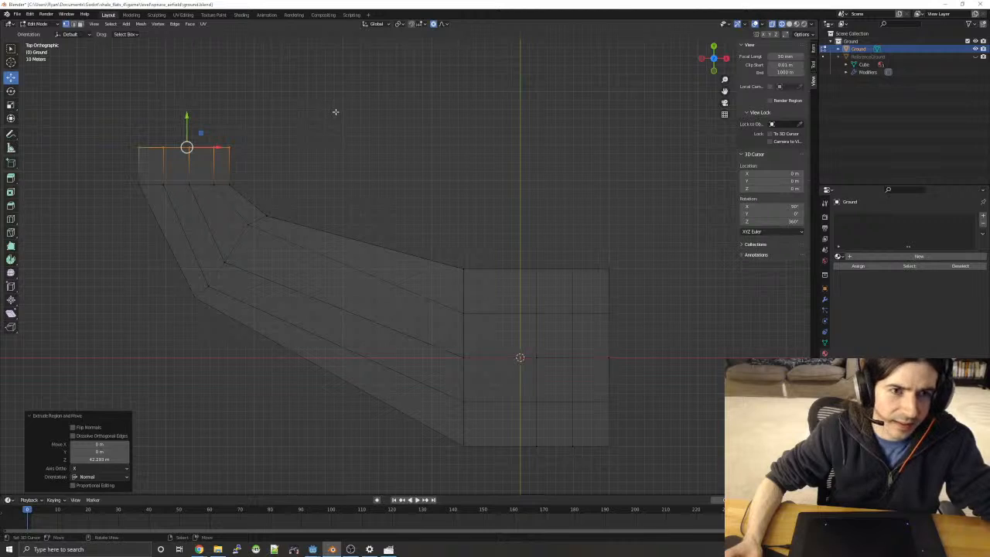
- Scale the extruded end edge to about 0.4 along X and rotate it about 18° clockwise in the top view
key("s")
key("x")
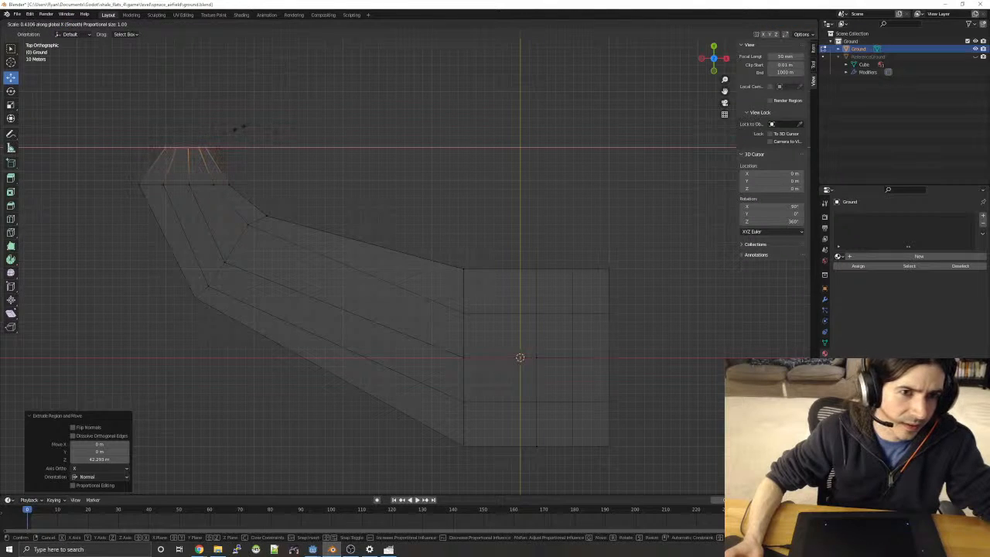
left_click(240, 129)
key("r")
left_click(269, 147)
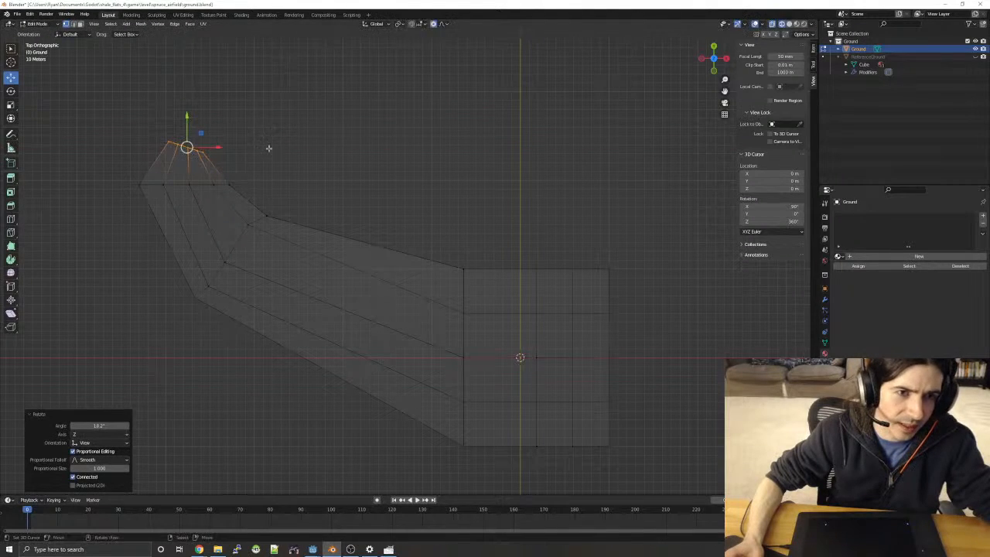
- Move the narrowed end edge in +X and +Y to lengthen the arm's tip, and clear the selection
key("g")
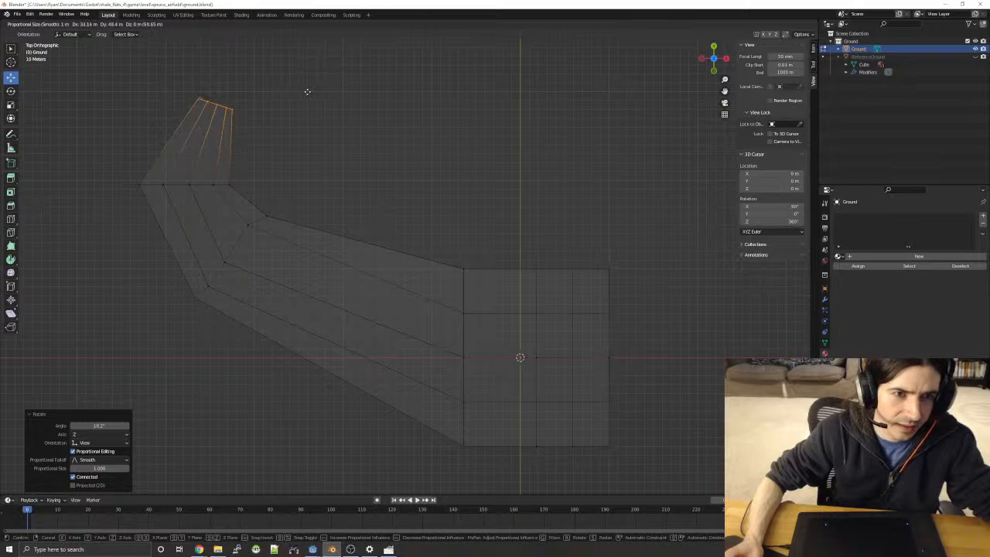
left_click(304, 96)
key("alt+a")
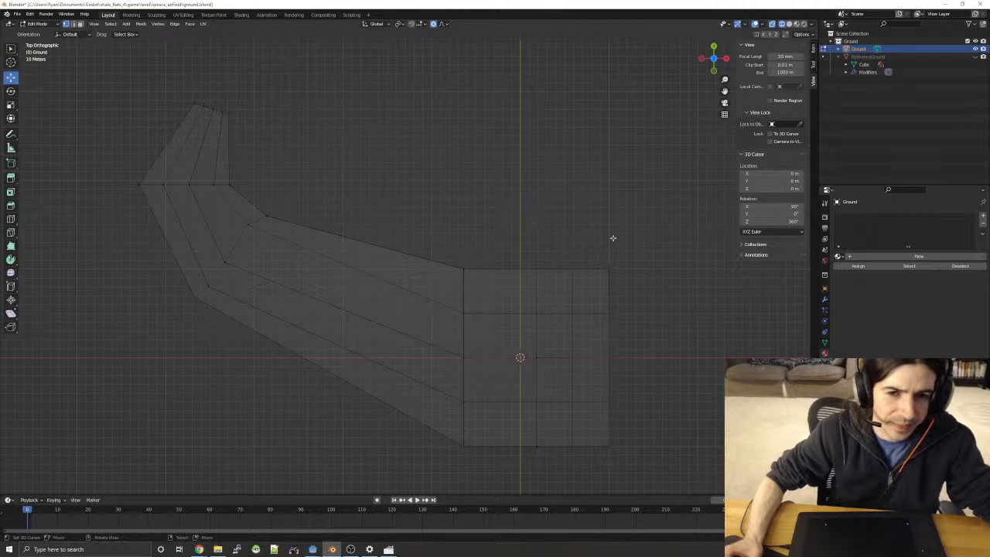
- Move the two face columns at the ground's +X end about 34 m in +X and 8 m in +Y
middle_click_drag(698, 299, 604, 245, "shift")
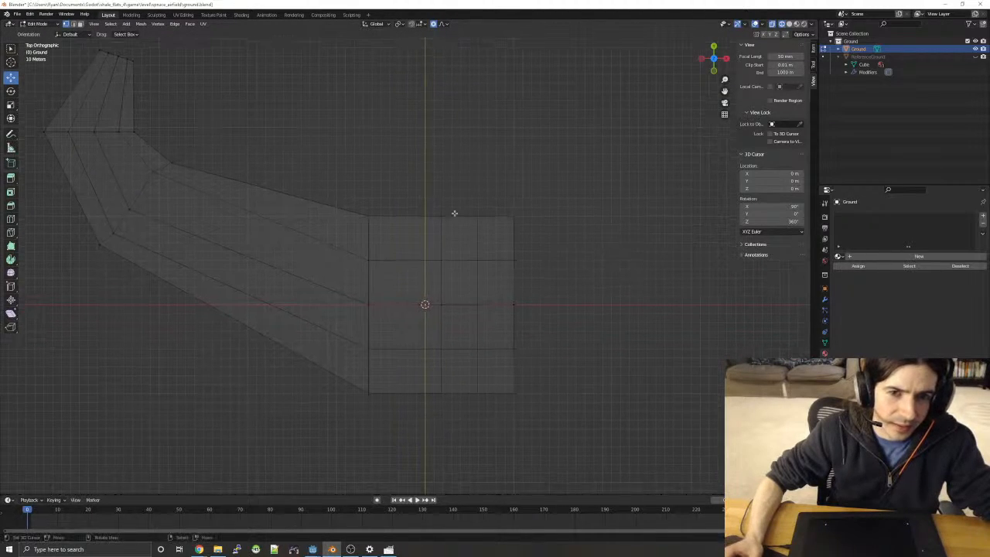
left_click_drag(432, 193, 583, 439)
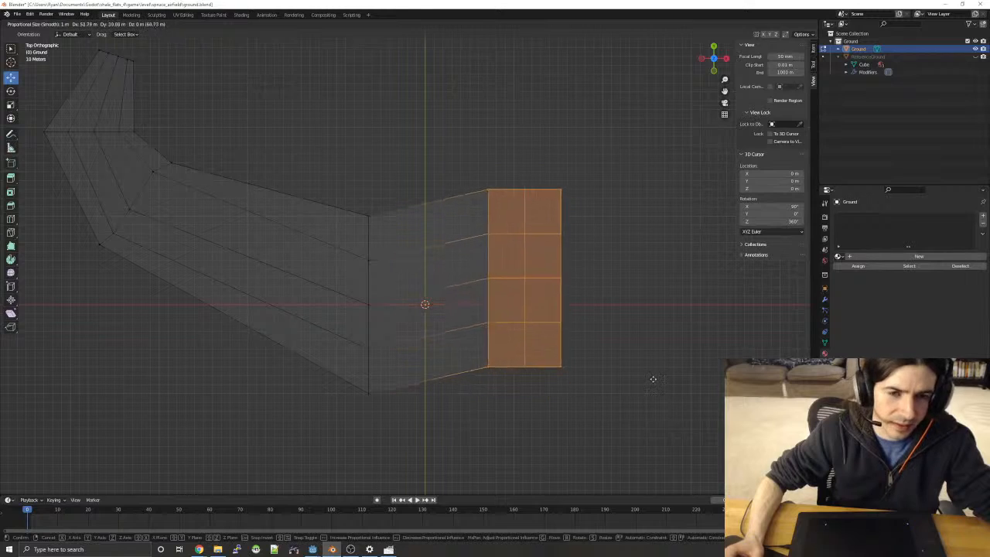
left_click(635, 406)
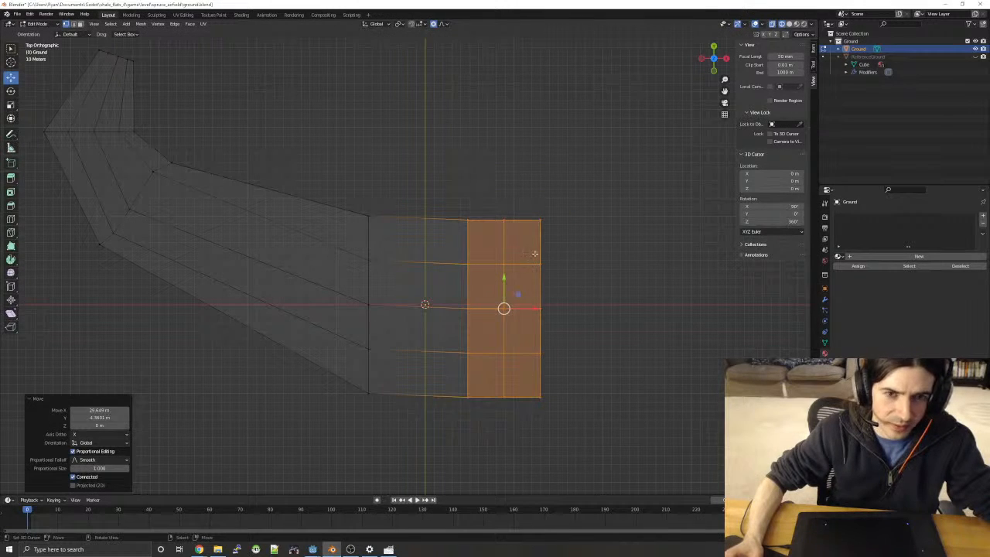
key("g")
left_click(592, 239)
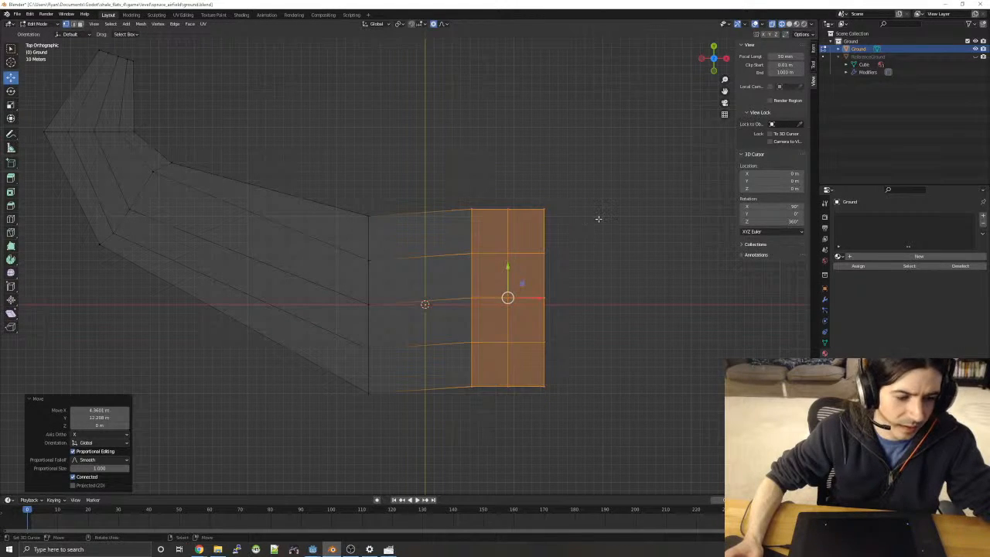
- Rotate the two +X end columns counter-clockwise in the top view, adjust their position, and clear the selection
key("r")
left_click(575, 199)
key("g")
left_click(587, 196)
key("alt+a")
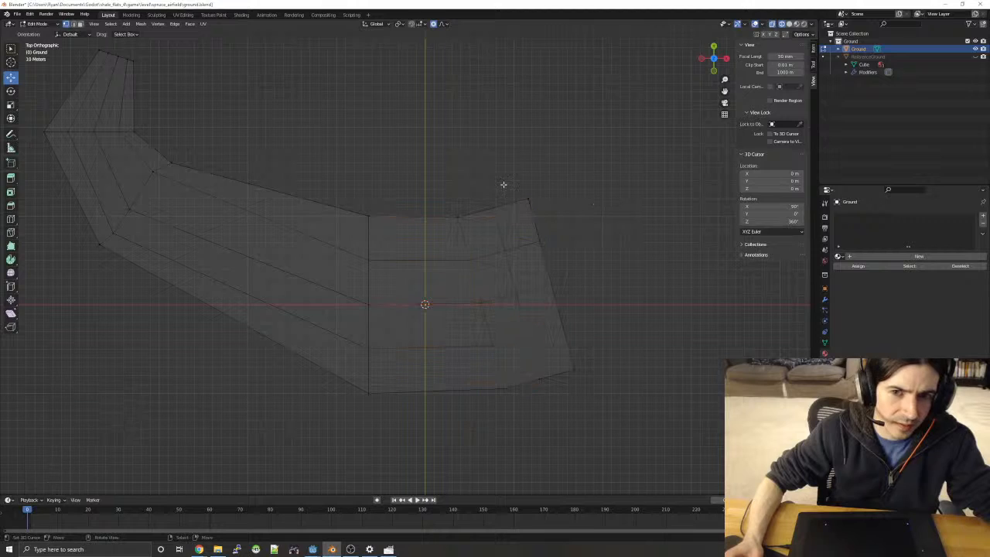
- Select all vertices of the outermost face column at the +X end and move it about 54 m in +X and 33 m in +Y
left_click_drag(492, 178, 572, 262)
key("b")
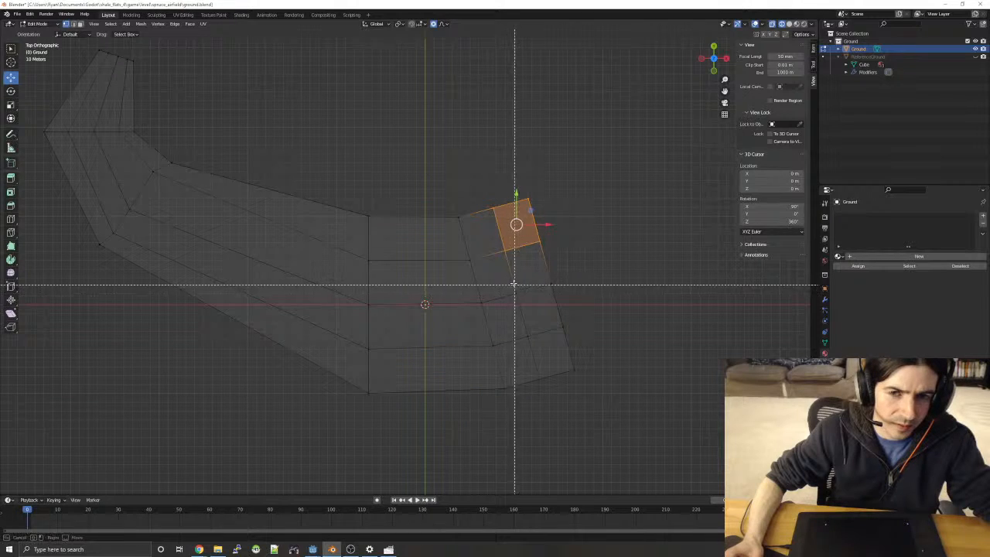
left_click_drag(514, 275, 592, 340)
key("Escape")
key("b")
left_click_drag(510, 275, 597, 365)
key("b")
left_click_drag(536, 355, 601, 419)
key("g")
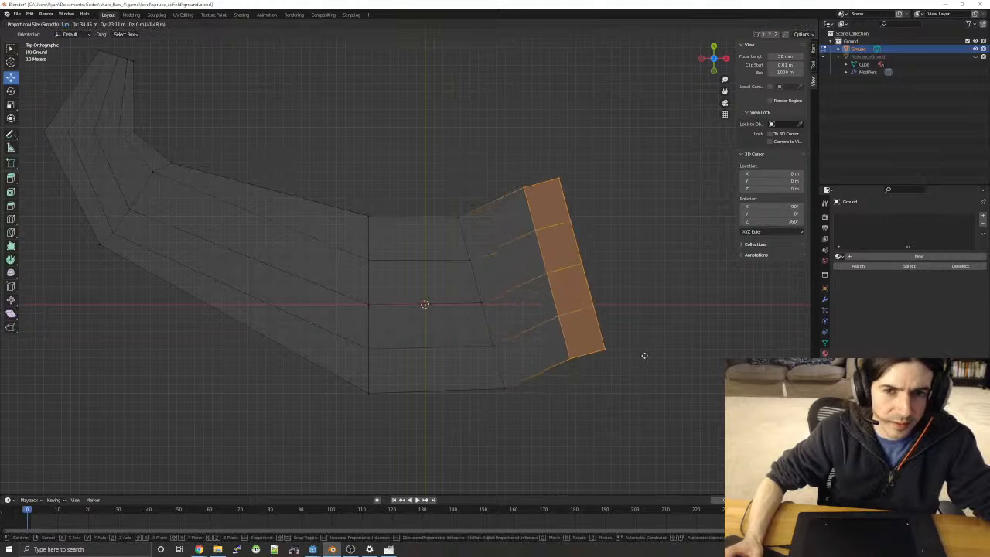
left_click(658, 345)
- Rotate the outermost column about 14.5° counter-clockwise and move it about 3 m in +X and 4 m in +Y
key("r")
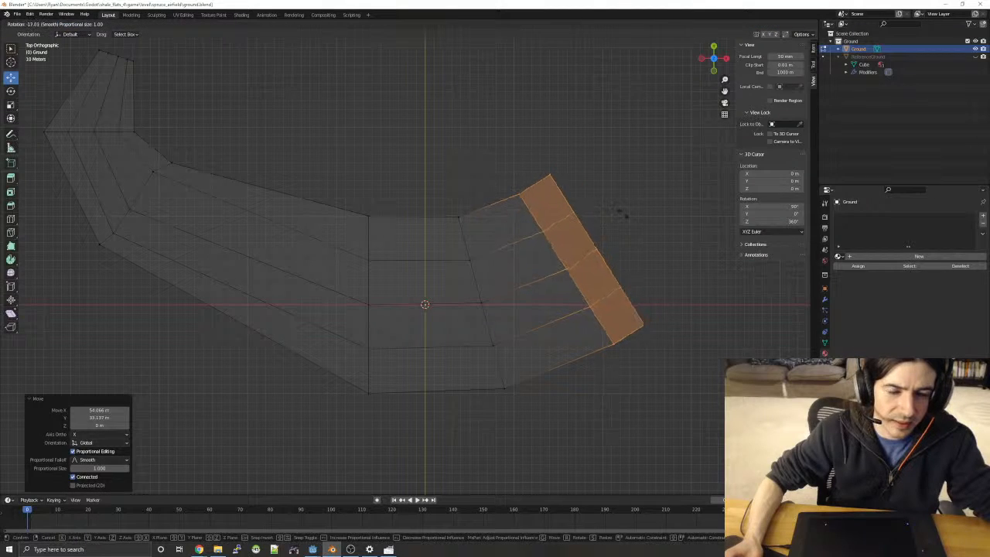
left_click(624, 214)
key("b")
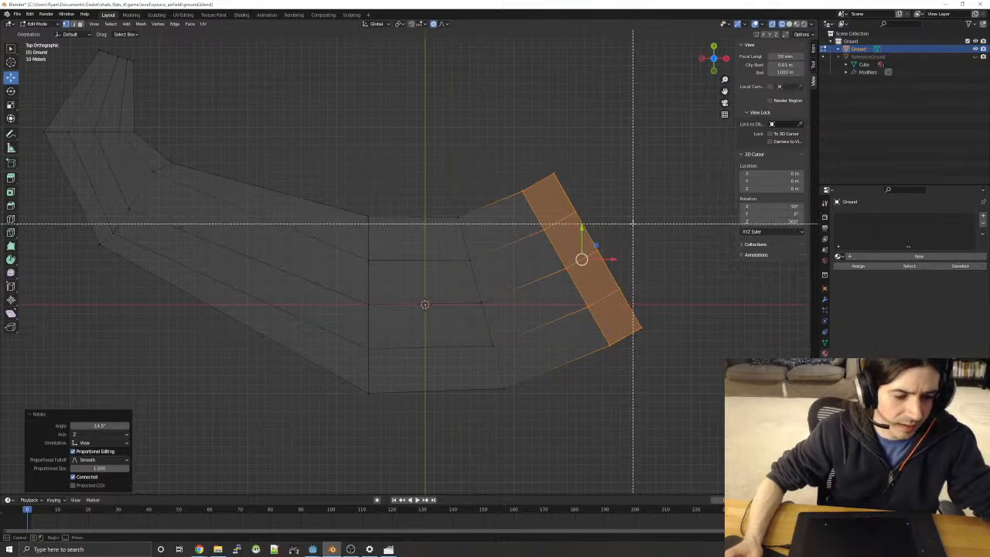
key("Escape")
key("g")
left_click(635, 219)
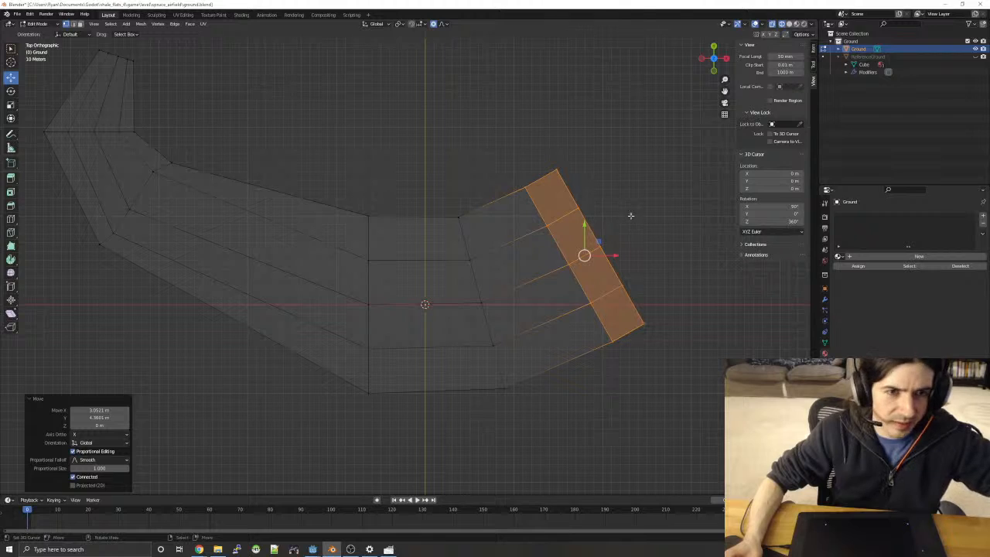
- Move only the outer edge of the +X end column outward in +X and +Y, and clear the selection
key("alt+a")
key("b")
left_click_drag(553, 151, 666, 331)
key("b")
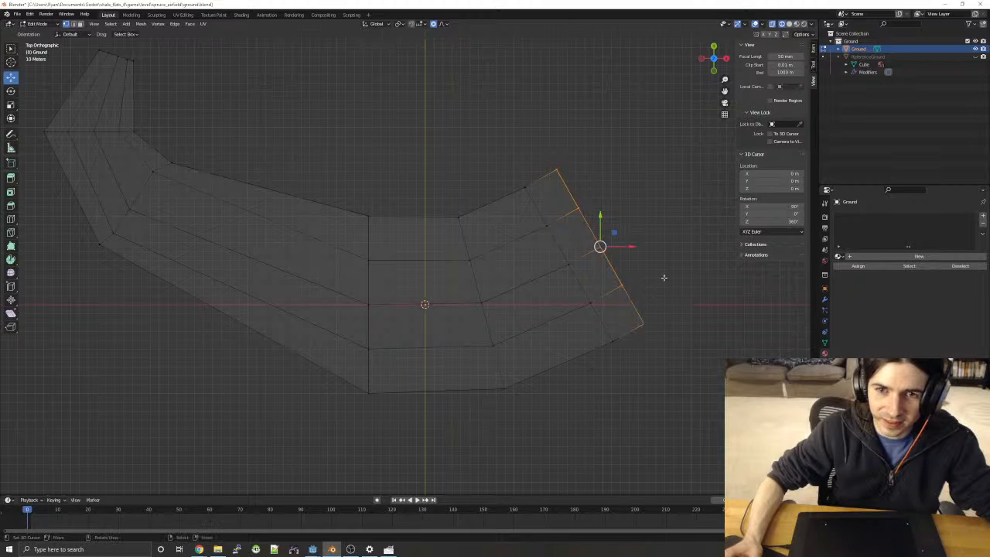
key("g")
left_click(722, 214)
left_click(548, 129)
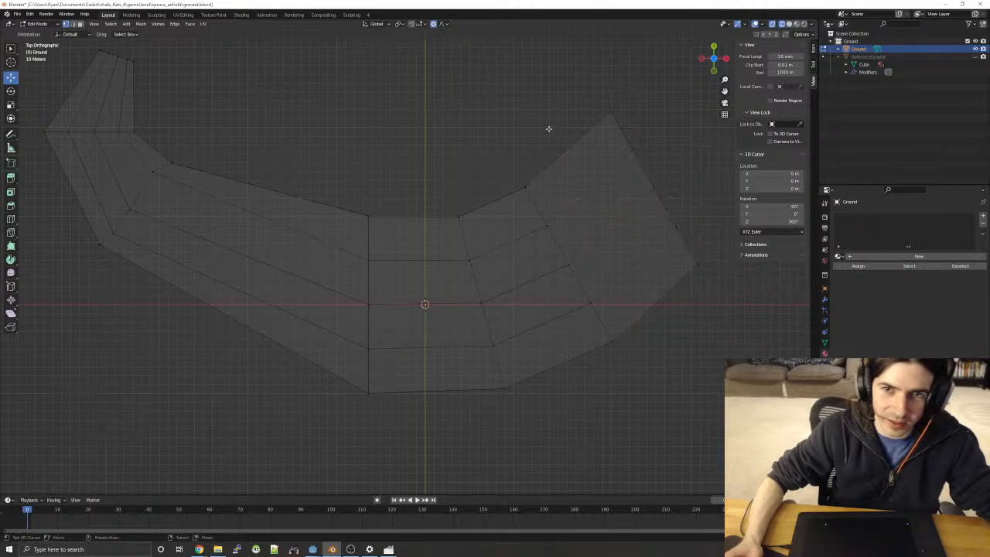
- Move the two upper vertices of the +X end edge in +X and -Y to reshape the corner
left_click_drag(612, 113, 654, 171)
key("g")
left_click(643, 161)
left_click(657, 153)
key("g")
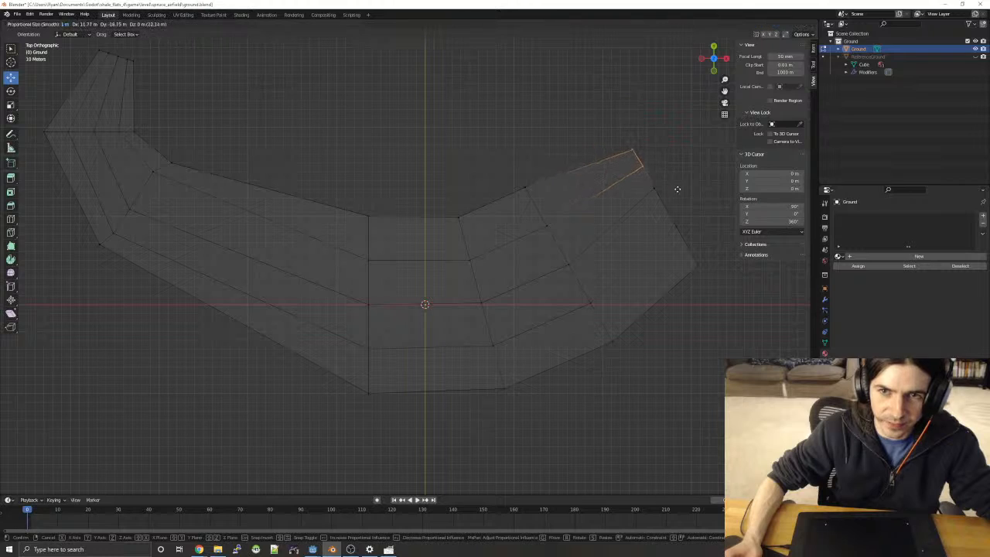
left_click(674, 192)
- Move the lower vertices of the +X end edge in -X and +Y to shorten the edge and line them up
left_click_drag(668, 209, 696, 274)
key("g")
left_click(707, 259)
key("b")
key("b")
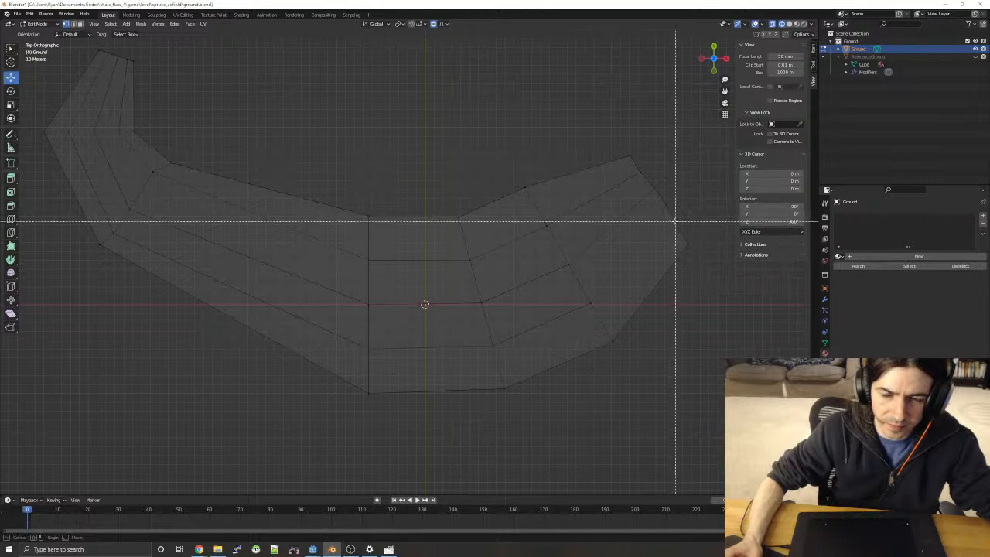
left_click_drag(674, 222, 707, 261)
key("g")
left_click(702, 243)
- Rotate the whole +X end edge slightly counter-clockwise, move it in +X and +Y, and clear the selection
key("b")
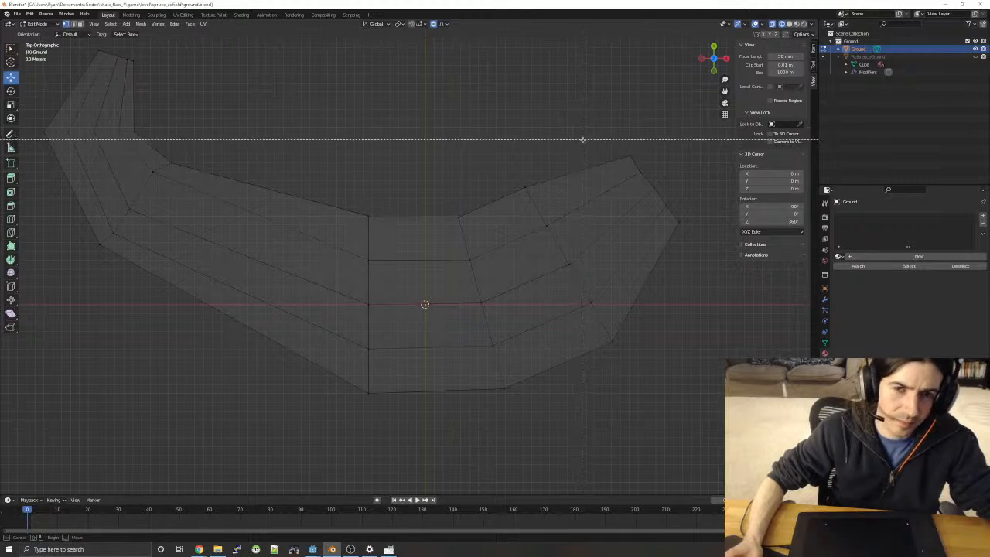
left_click_drag(581, 139, 698, 171)
left_click(532, 105)
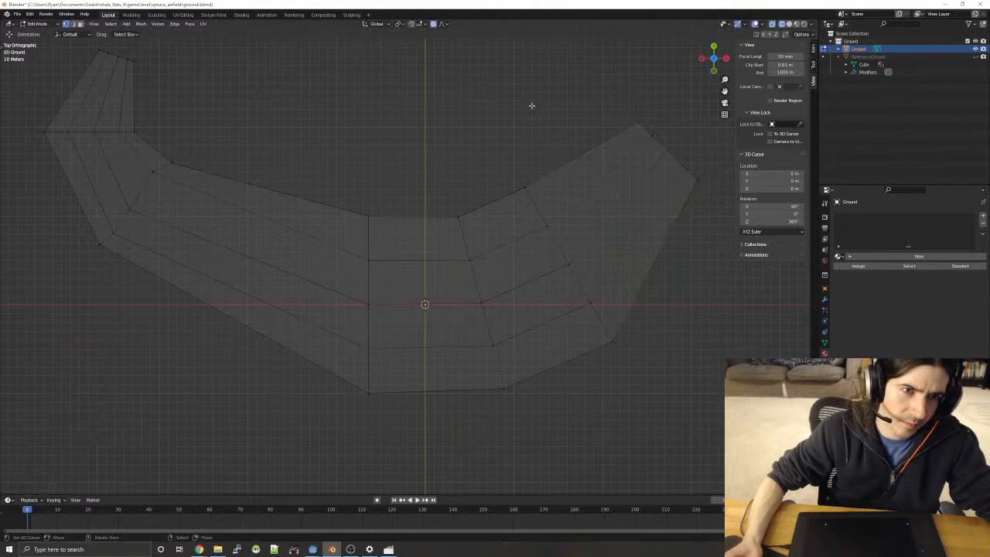
middle_click_drag(532, 106, 557, 174, "shift")
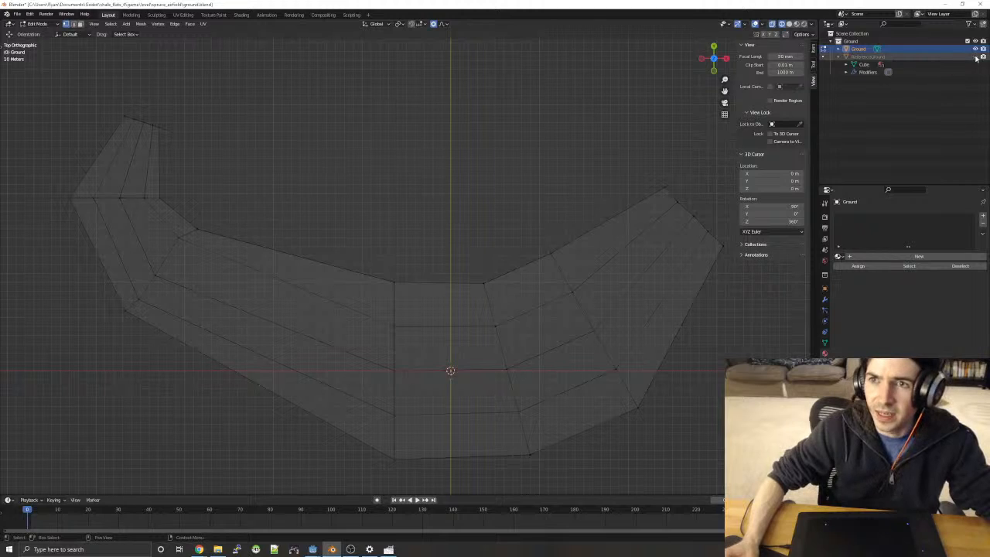
- Show the ReferenceGround object to compare its extent with the ground mesh, and hide it again
left_click(975, 57)
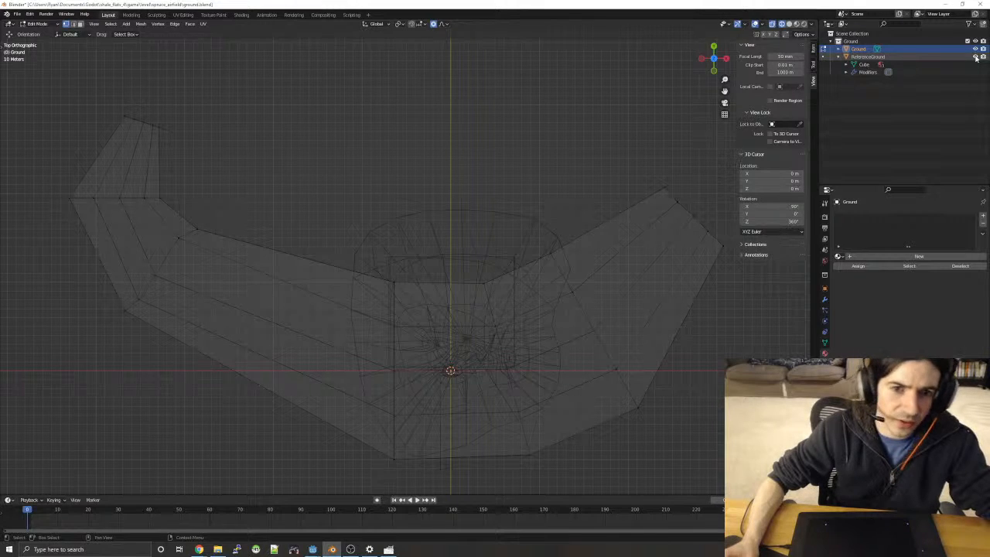
left_click(975, 58)
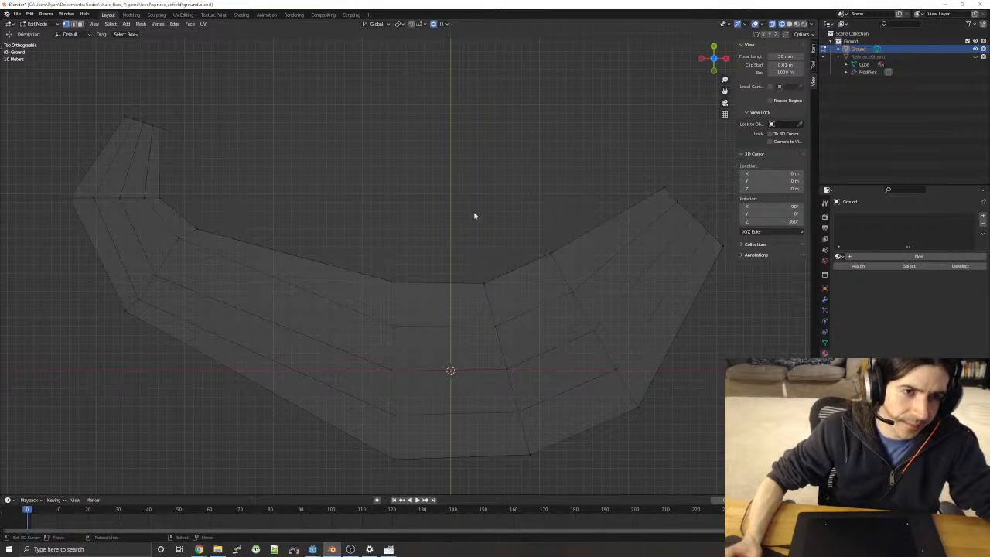
key("Tab")
key("Tab")
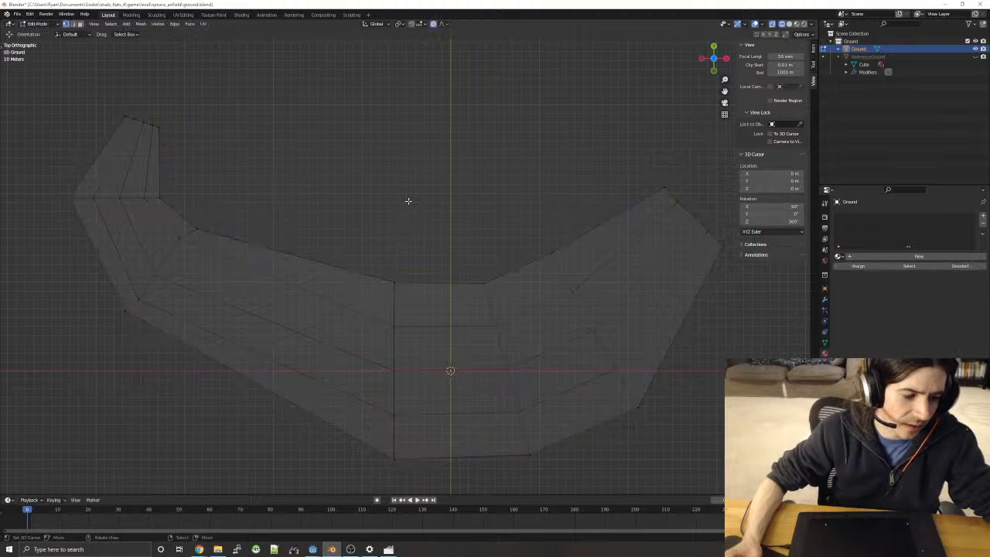
- Scale the whole ground mesh to about 0.75 and move it about 40 m in -Y
key("a")
key("s")
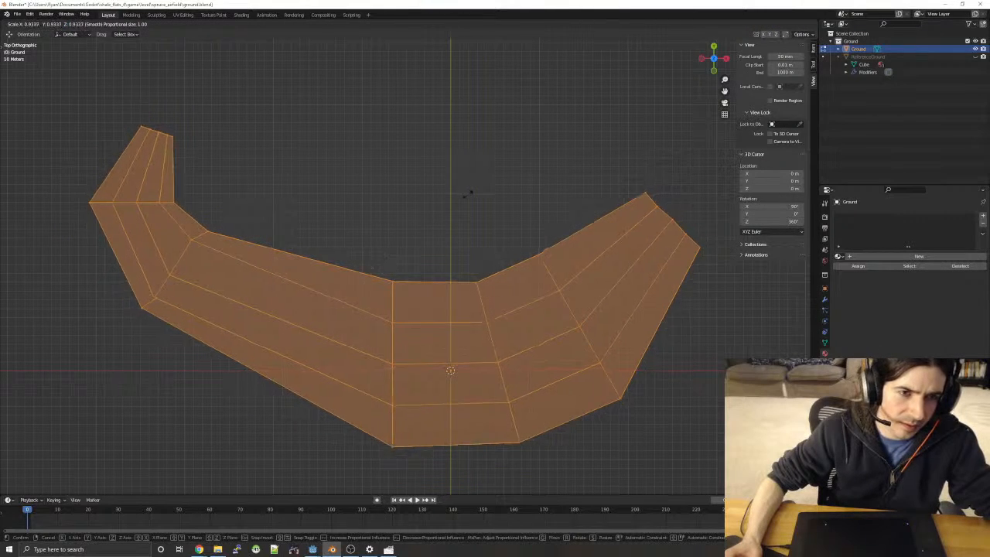
left_click(437, 204)
key("g")
left_click(441, 237)
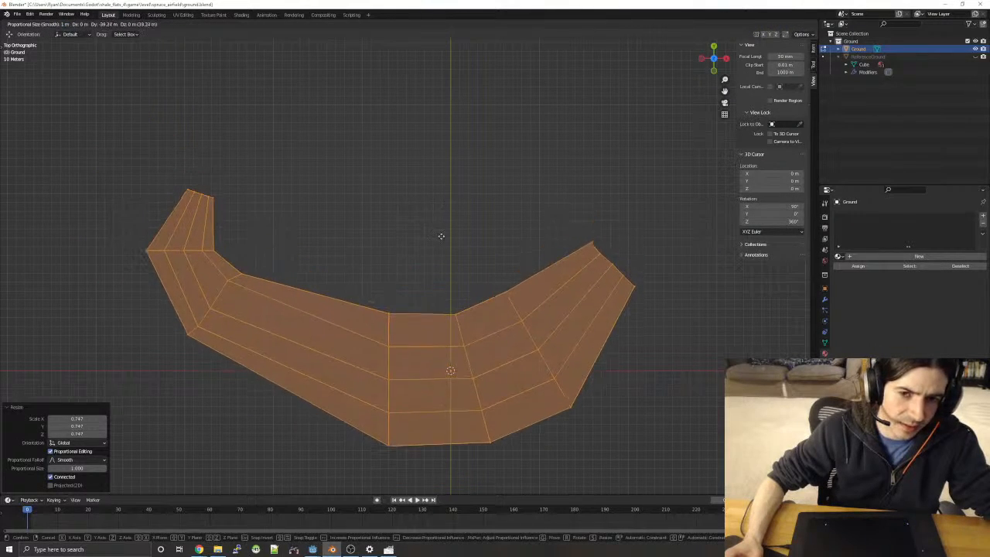
- Show ReferenceGround, scale the whole ground mesh to about 0.8, and move it about 48 m in +X and 28 m in -Y
left_click(975, 57)
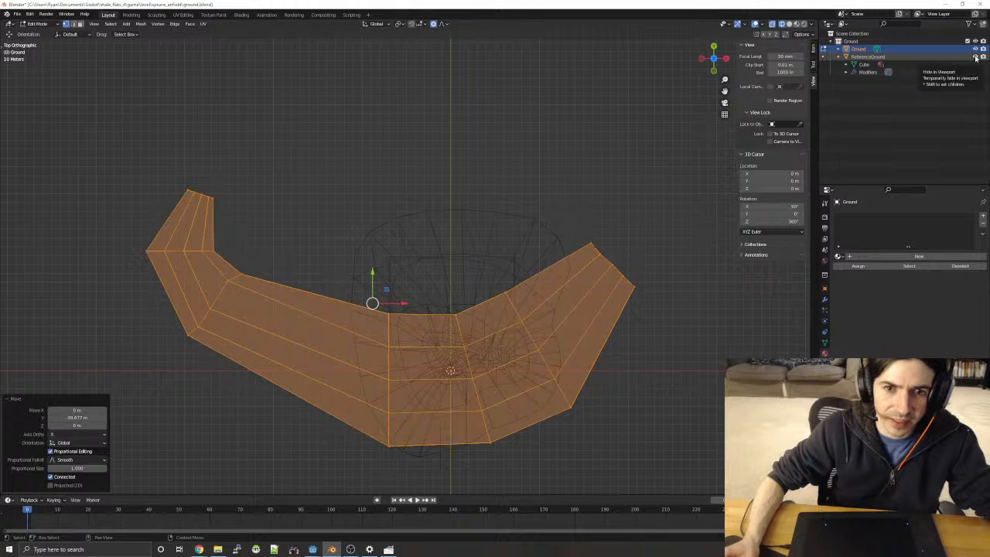
scroll(631, 312, "up", 1)
middle_click_drag(663, 363, 657, 276, "shift")
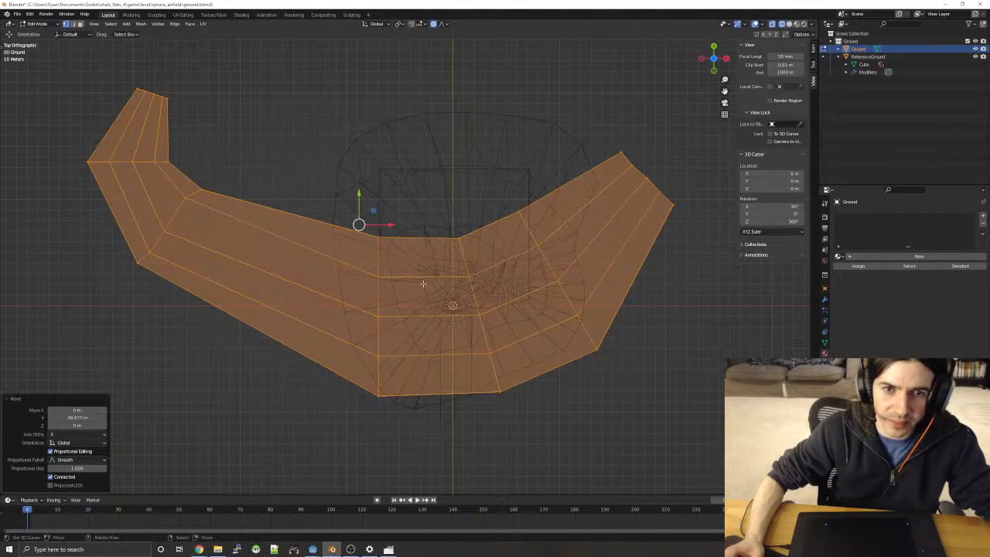
key("s")
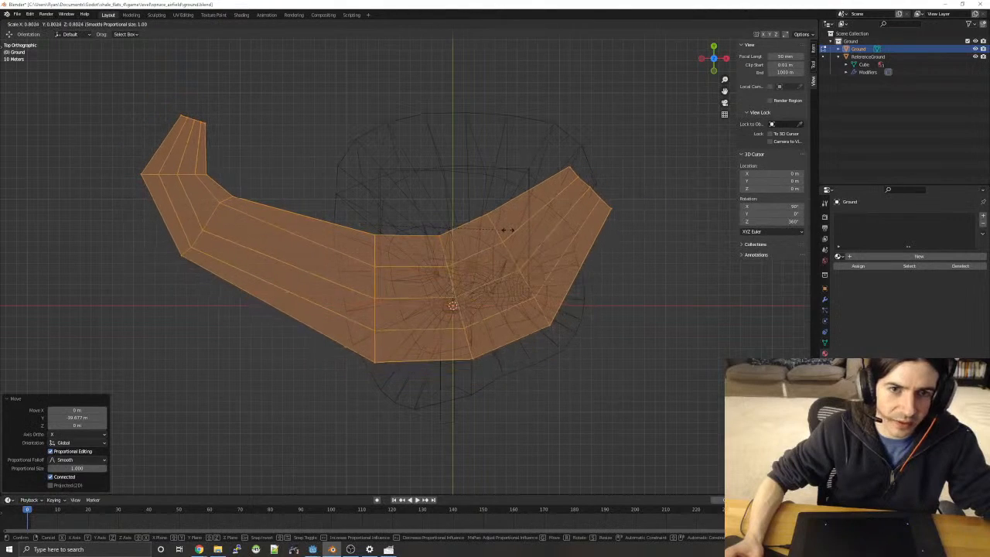
left_click(510, 230)
key("g")
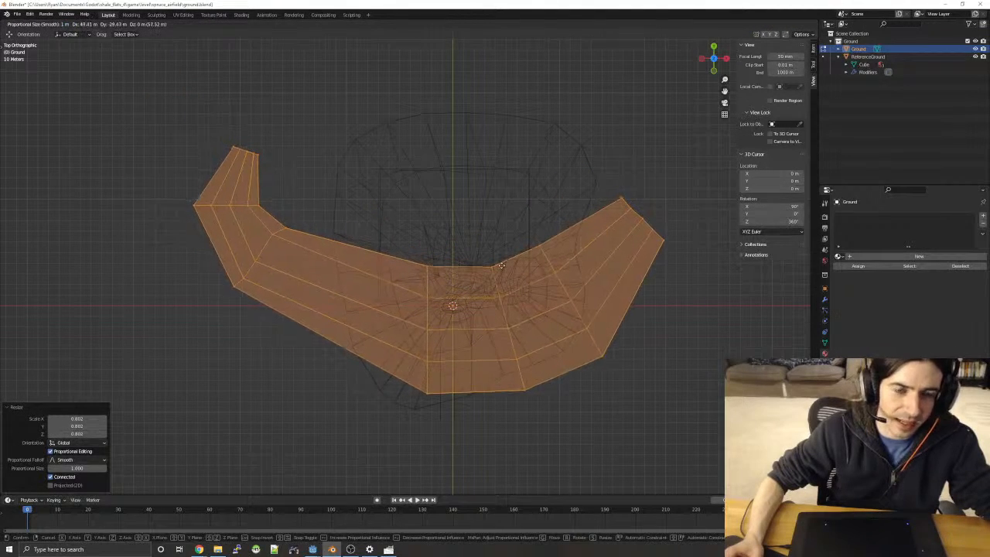
left_click(500, 264)
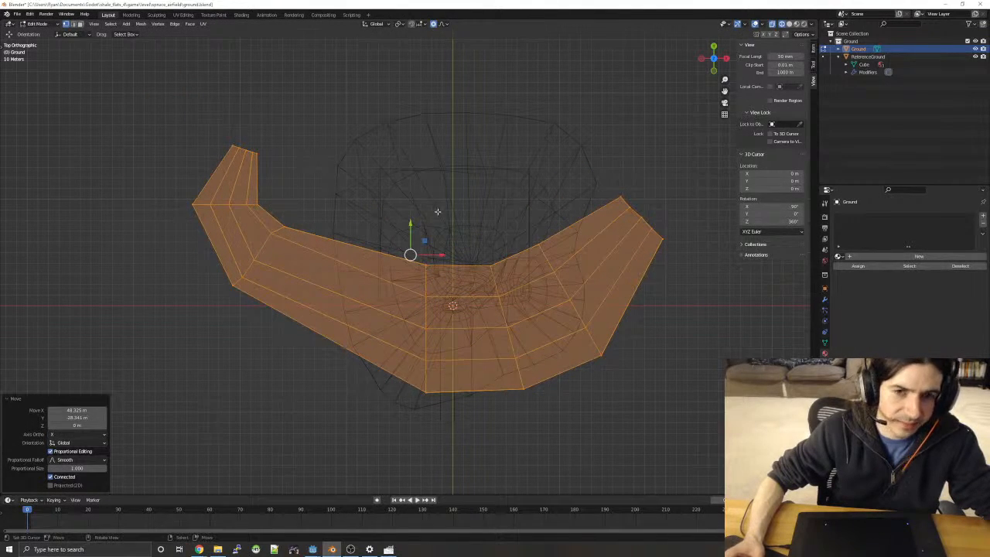
- Scale the ground mesh along Z to about 1.3, lower it slightly, and clear the selection
middle_click_drag(437, 211, 505, 120)
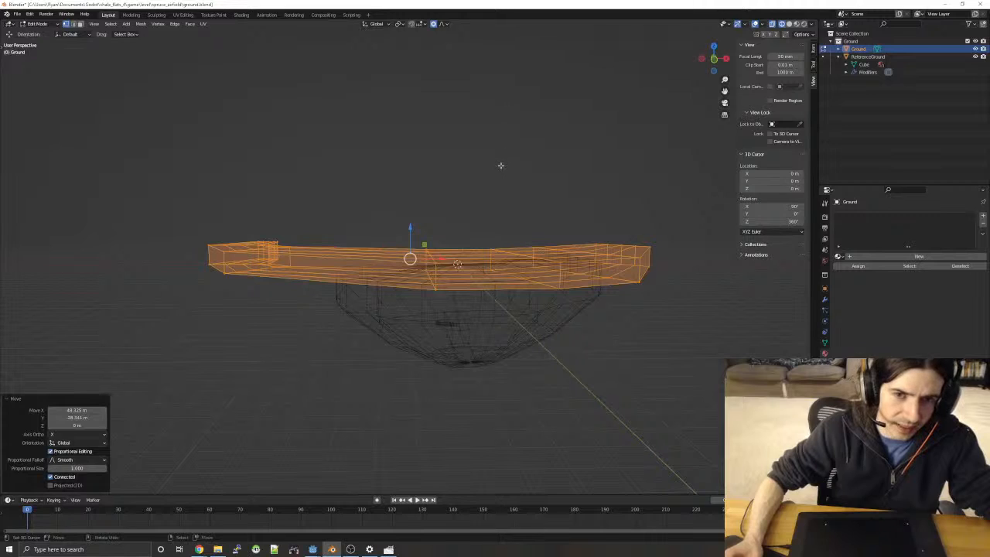
key("s")
key("z")
left_click(503, 114)
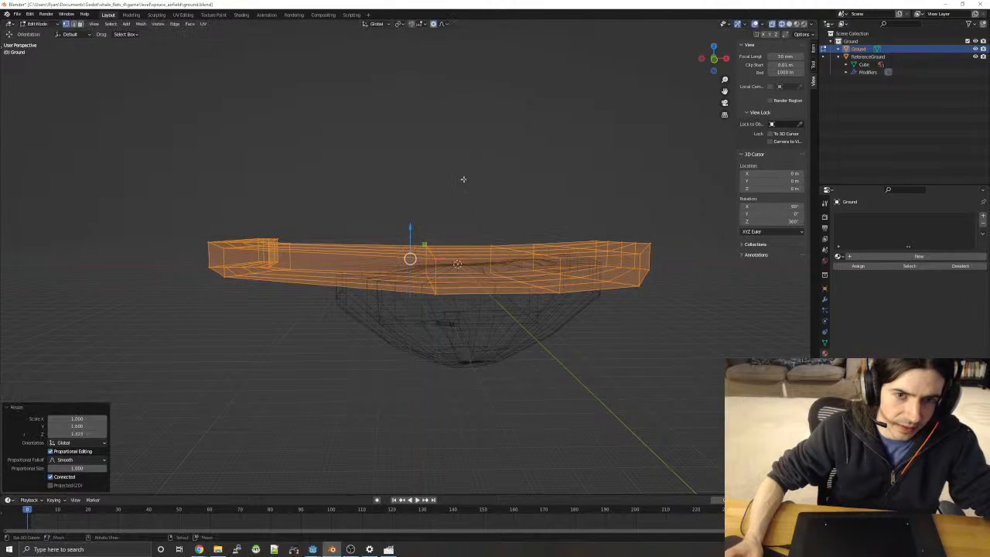
left_click_drag(408, 228, 409, 241)
middle_click_drag(568, 267, 592, 256)
key("alt+a")
- Switch to solid shading and Object Mode, and hide ReferenceGround to inspect the ground mesh alone
middle_click_drag(332, 218, 281, 258)
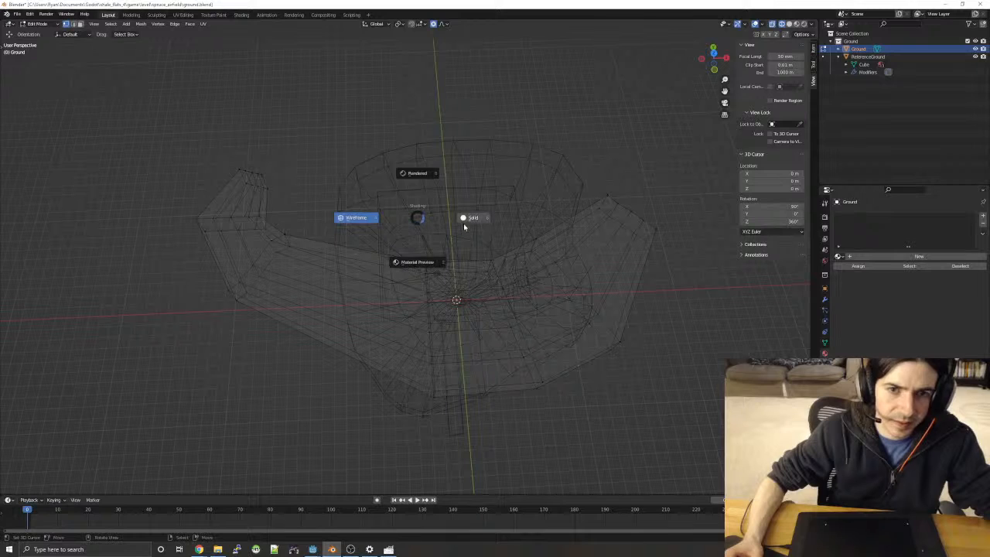
left_click(464, 226)
key("Tab")
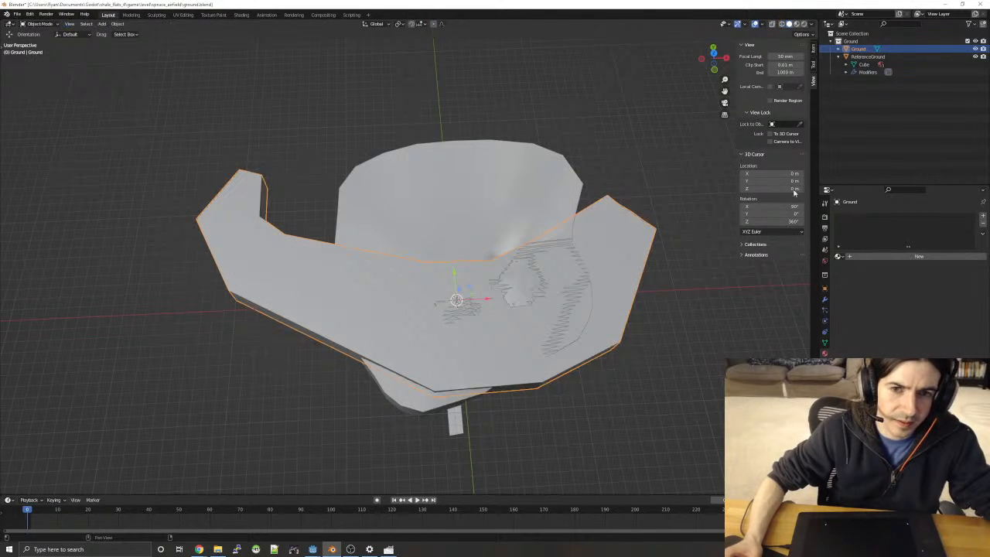
left_click(975, 56)
middle_click_drag(681, 147, 443, 249)
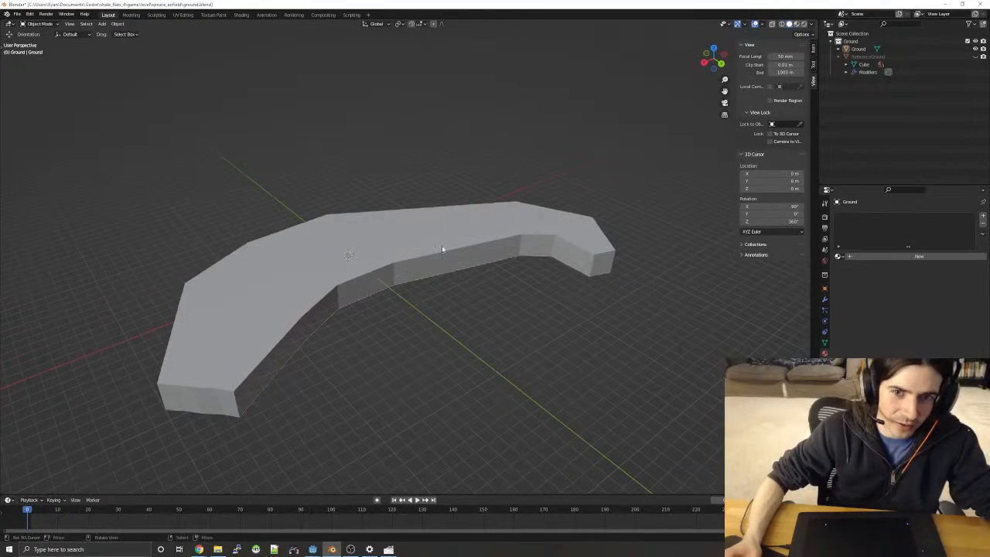
middle_click_drag(497, 305, 575, 326)
- Edit the ground mesh in see-through top view and move the whole -X end section about 39 m in +Y
left_click(288, 269)
key("Tab")
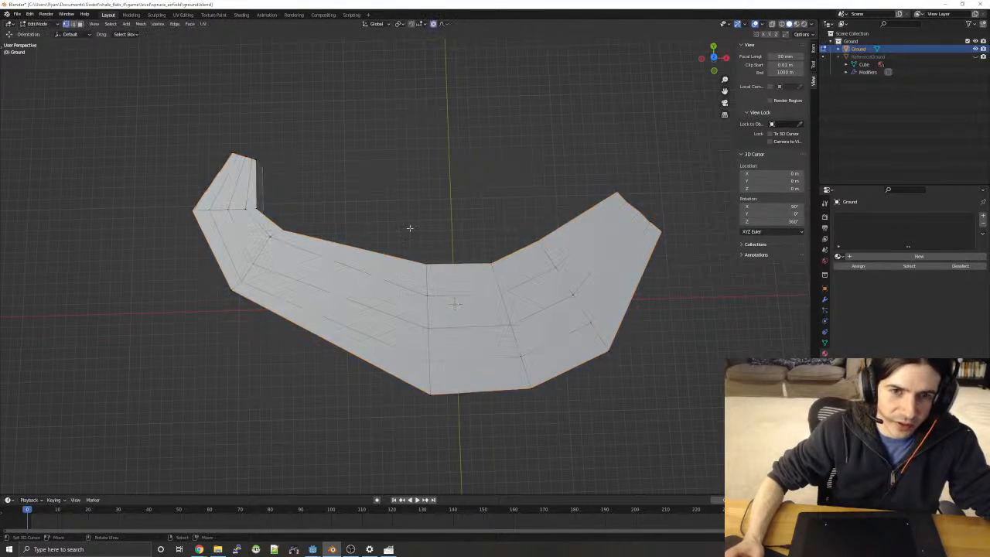
key("KP_7")
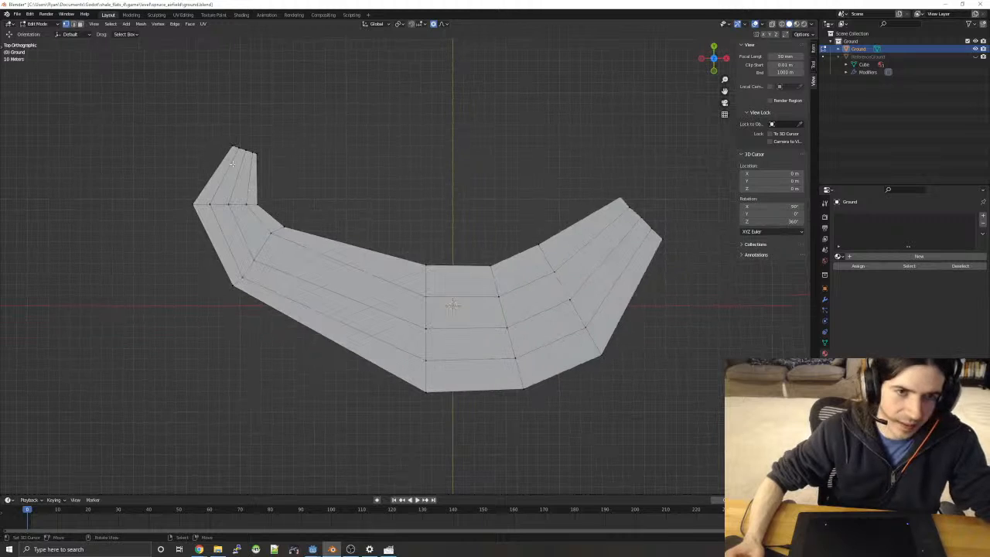
key("alt+z")
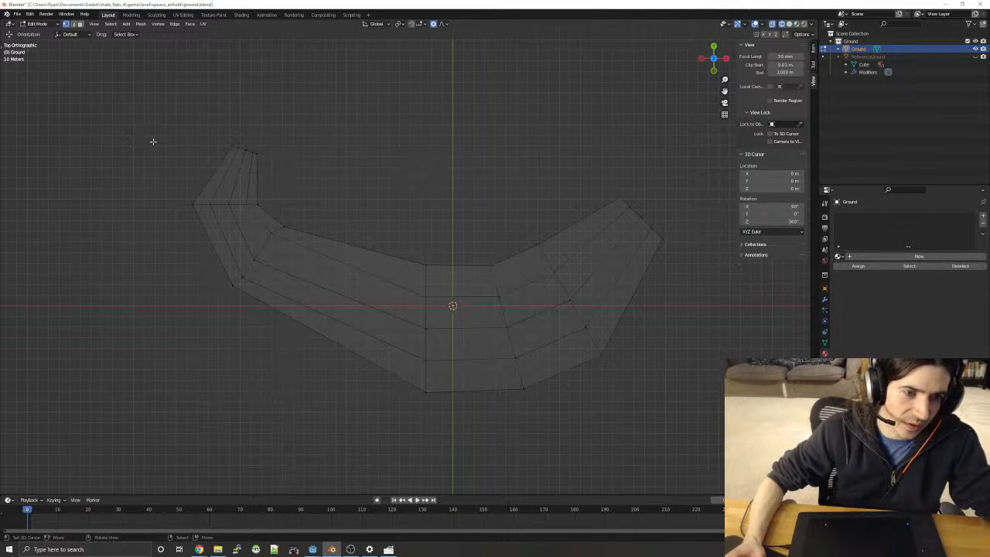
key("b")
left_click_drag(177, 113, 281, 210)
key("g")
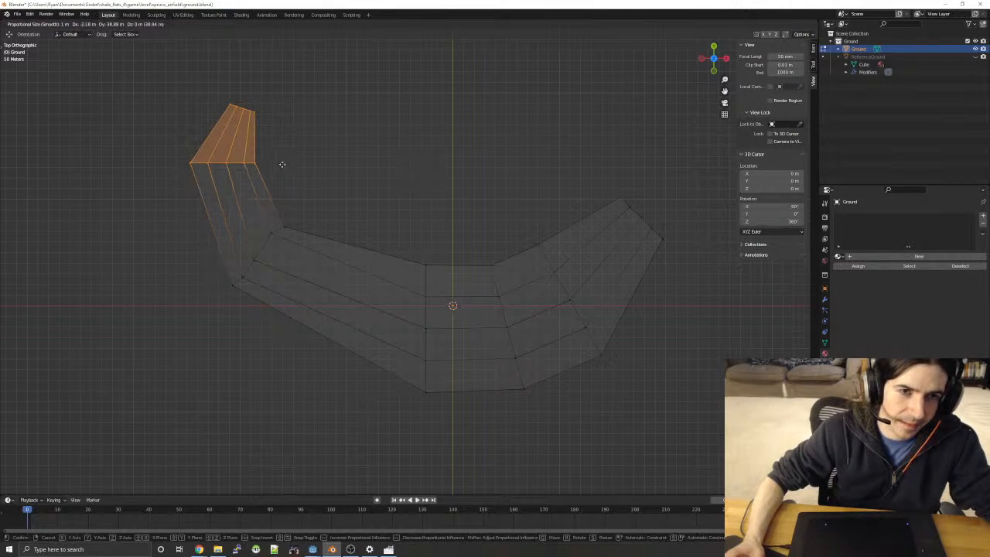
left_click(282, 164)
left_click(136, 224)
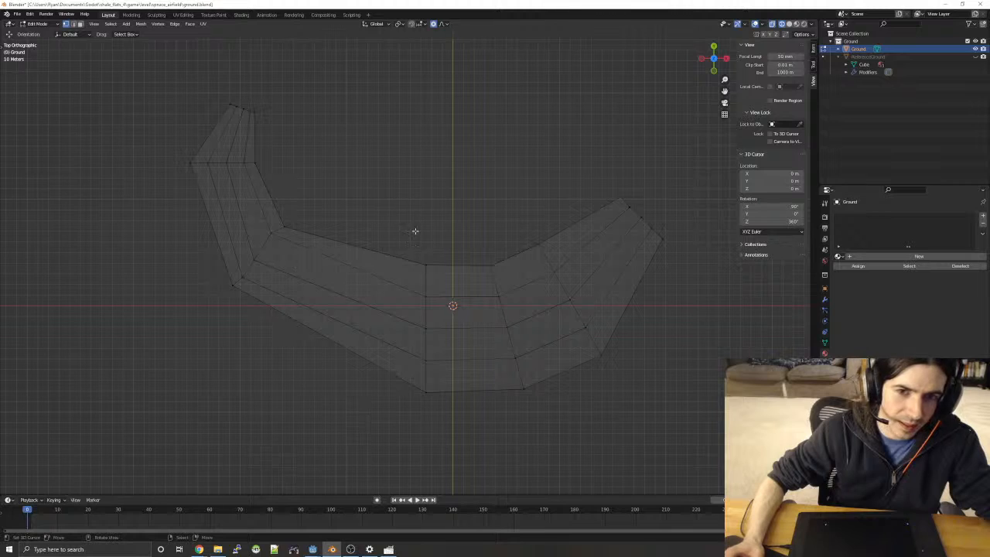
- Move the central and +X sections of the ground mesh together in -Y to deepen the curve
left_click_drag(398, 189, 667, 416)
key("g")
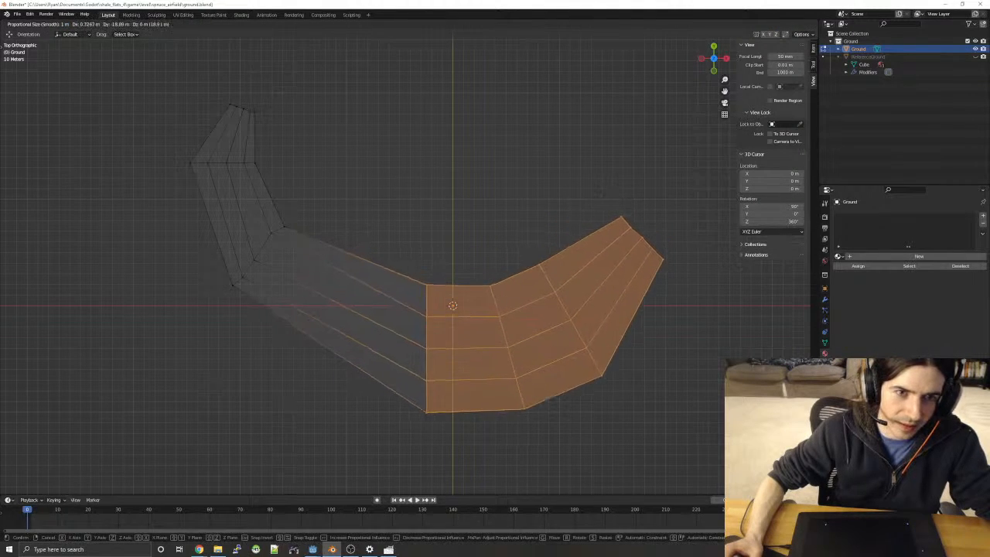
left_click(524, 195)
left_click(523, 196)
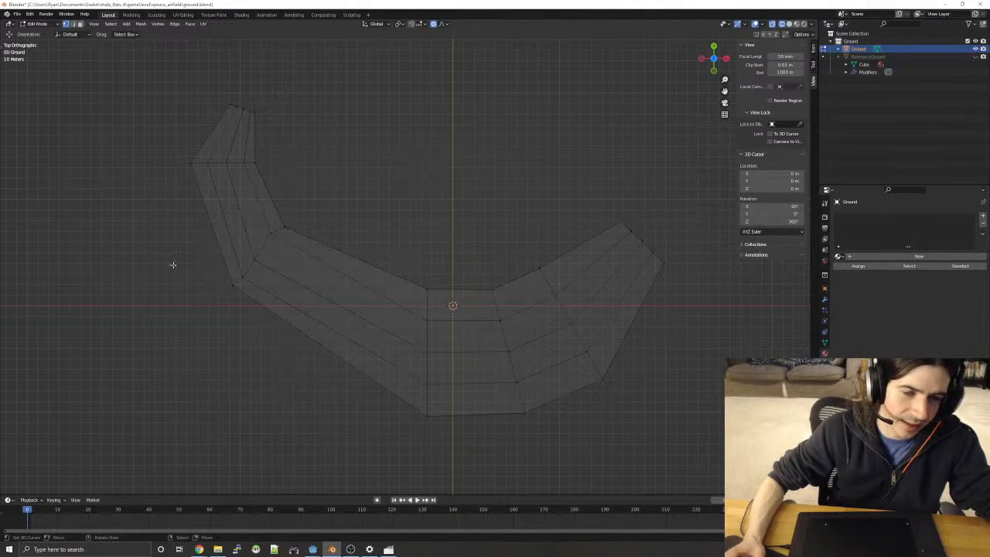
- Move the outer vertices of the -X bend in -Y
key("b")
left_click_drag(200, 242, 271, 300)
key("g")
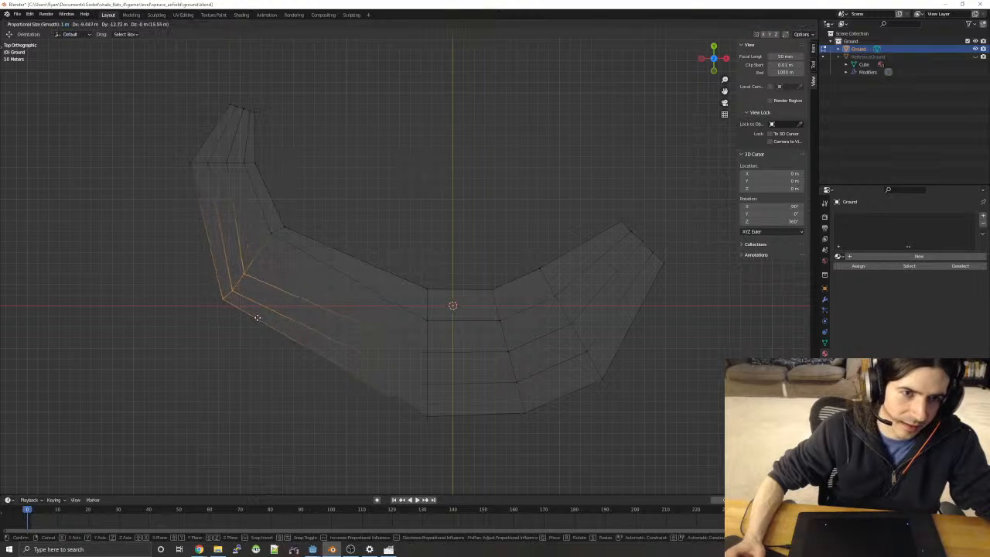
left_click(269, 322)
key("alt+a")
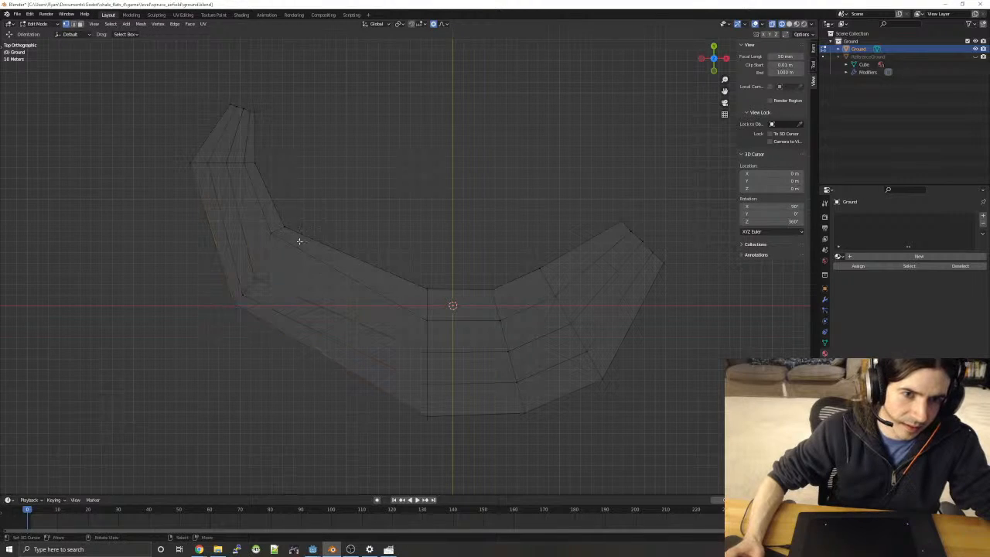
- Move the two inner vertices of the -X bend in -Y to follow its outer side
key("b")
left_click_drag(260, 208, 297, 246)
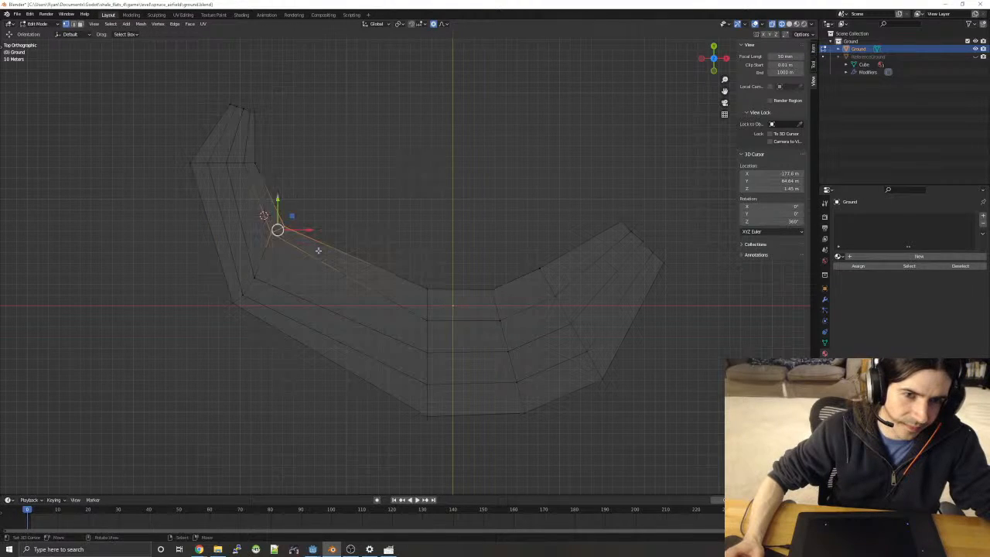
key("g")
left_click(296, 262)
key("alt+a")
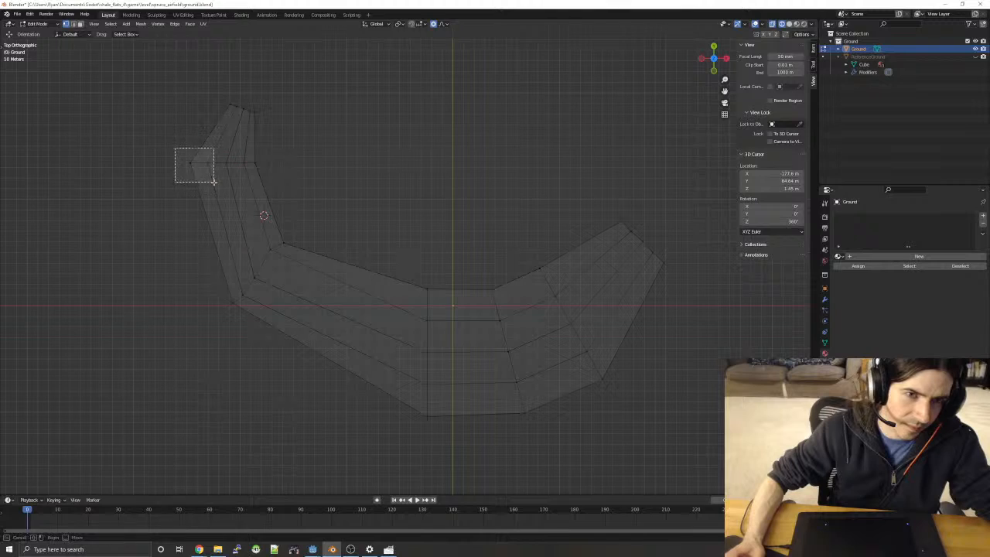
- Move the outer vertices of the row below the -X end slightly in +X to narrow the strip
left_click_drag(214, 182, 214, 182)
key("g")
left_click(220, 183)
key("alt+a")
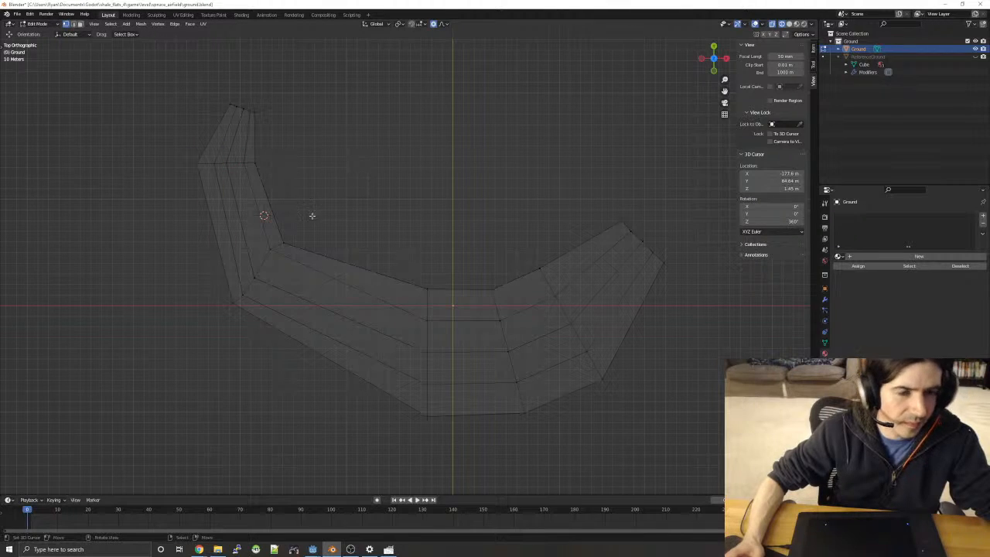
- Move the outer vertices of the -X bend in -X and slightly in -Y to widen the corner
left_click_drag(221, 260, 274, 332)
key("g")
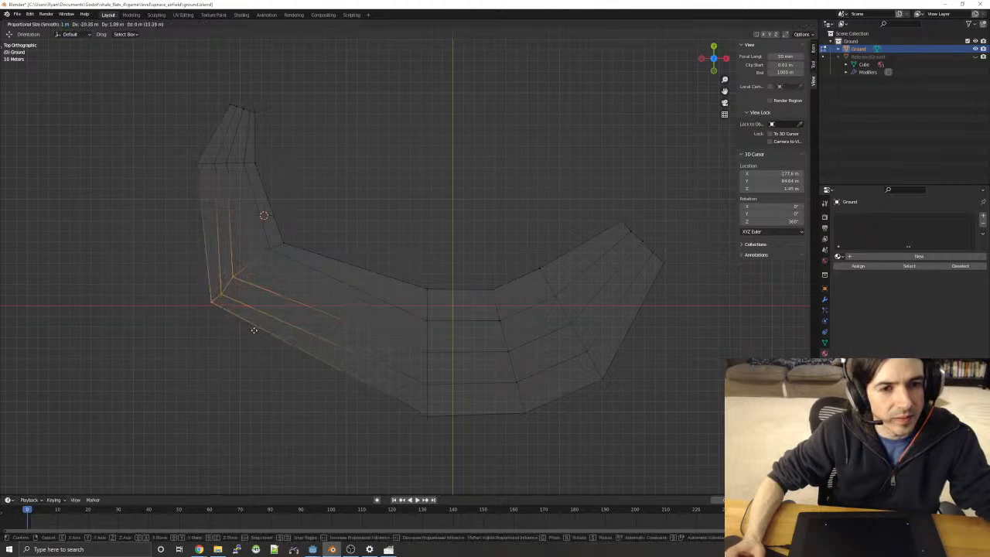
left_click(263, 335)
key("alt+a")
- Rotate the inner vertices of the -X bend about 19° counter-clockwise and move them slightly in +X and -Y
left_click_drag(262, 225, 289, 249)
key("r")
left_click(304, 246)
key("g")
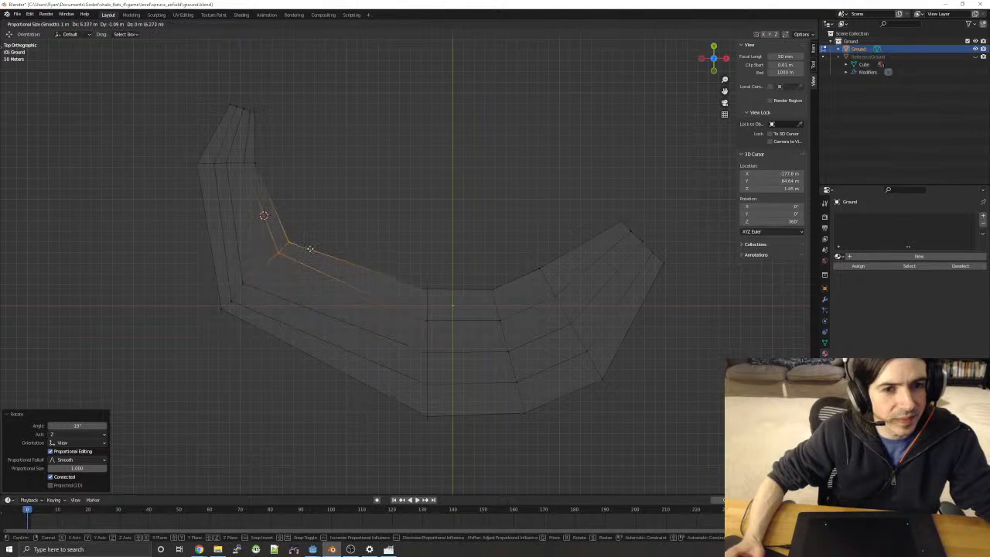
left_click(307, 251)
key("alt+a")
- Rotate the outer vertices of the -X bend about 7.4° clockwise, move them slightly in -X and +Y, and clear the selection
key("b")
left_click_drag(205, 272, 272, 326)
key("r")
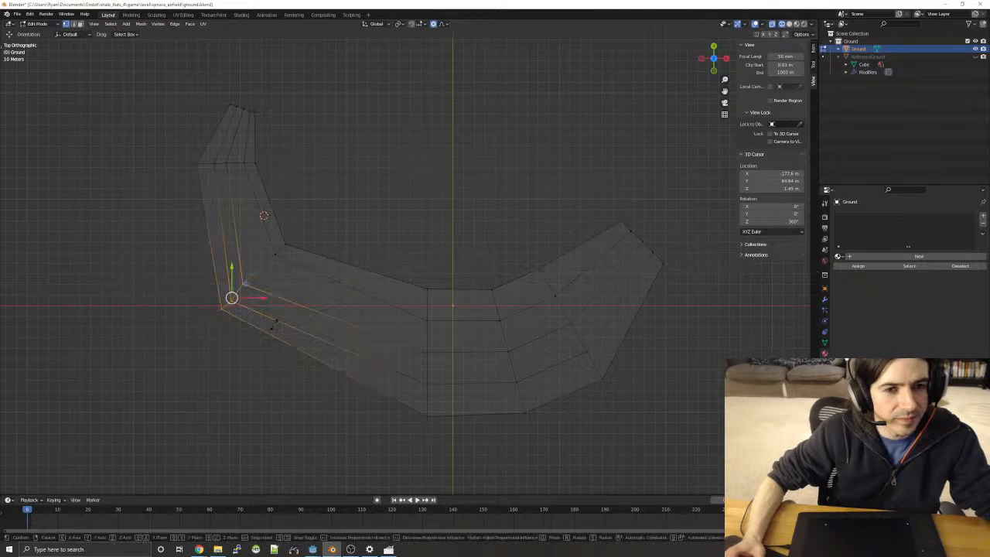
left_click(271, 326)
key("g")
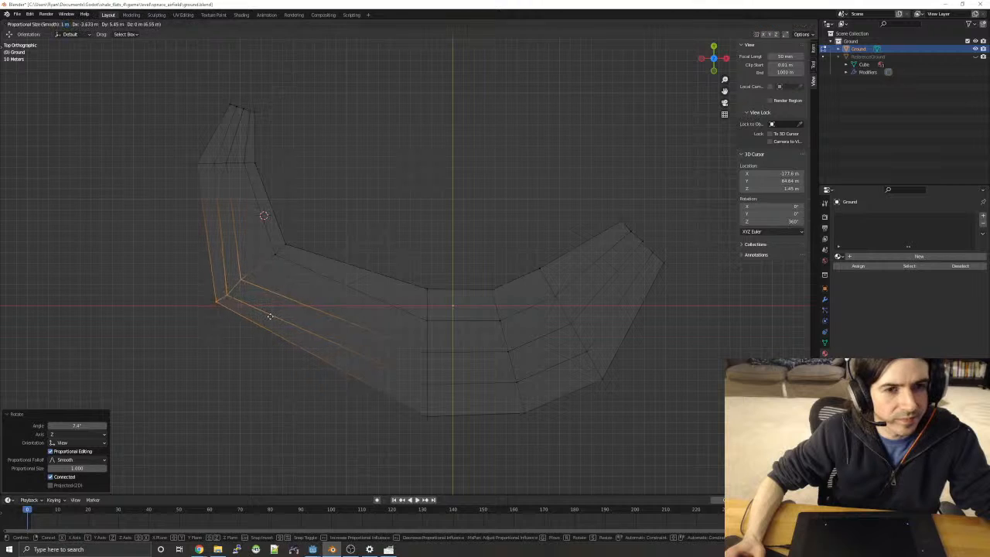
left_click(272, 316)
key("alt+a")
- Leave mesh editing, switch to GIMP to compare the ground outline with the level sketch, and return to Blender
key("Tab")
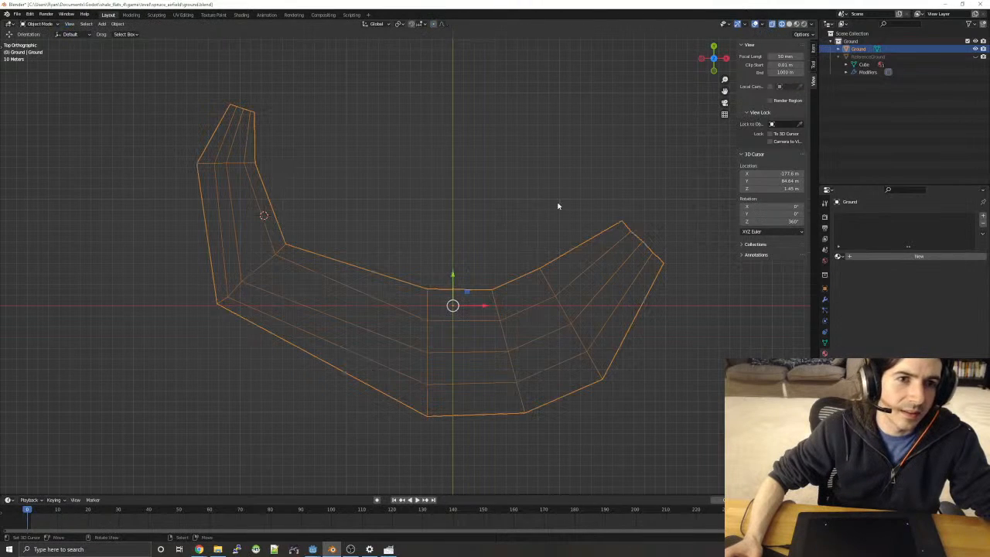
key("alt+a")
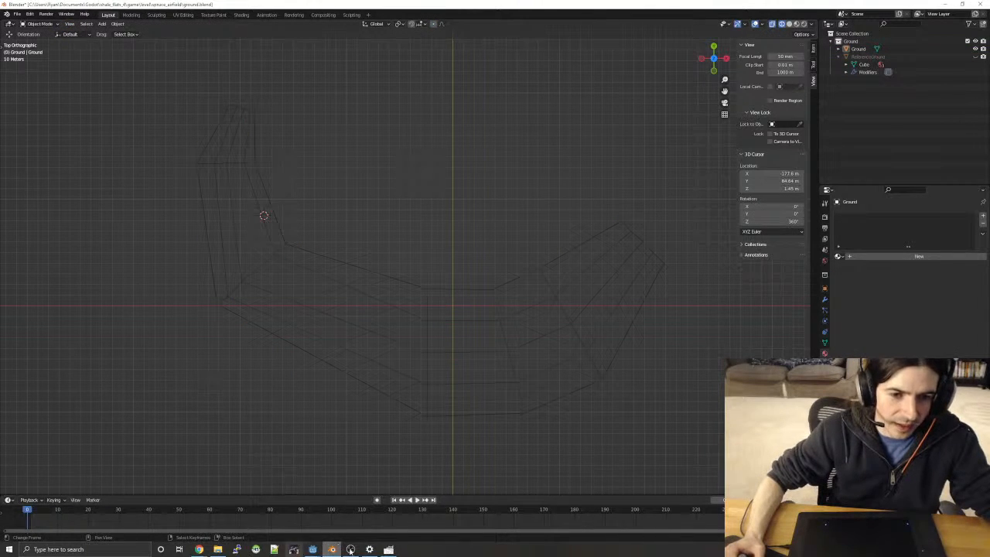
left_click(388, 549)
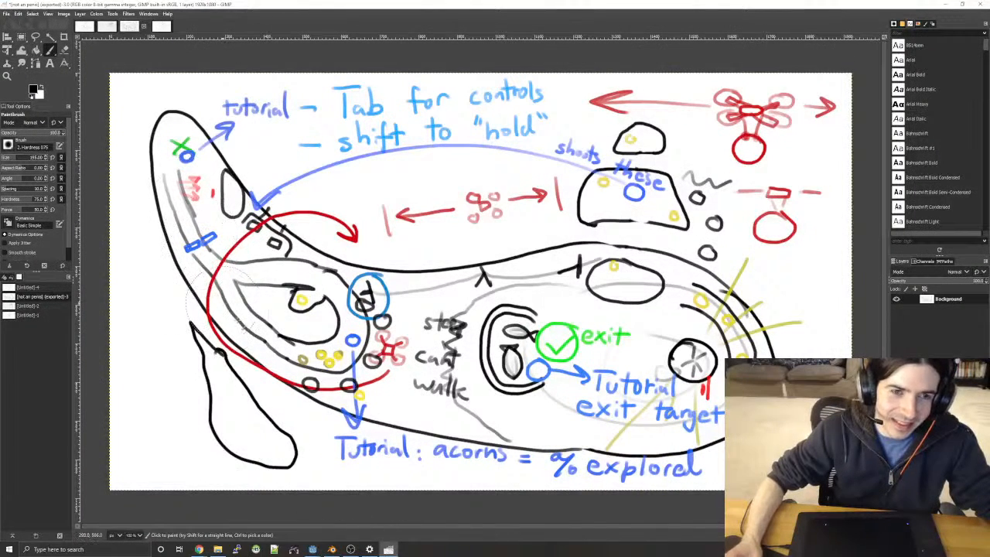
left_click(387, 549)
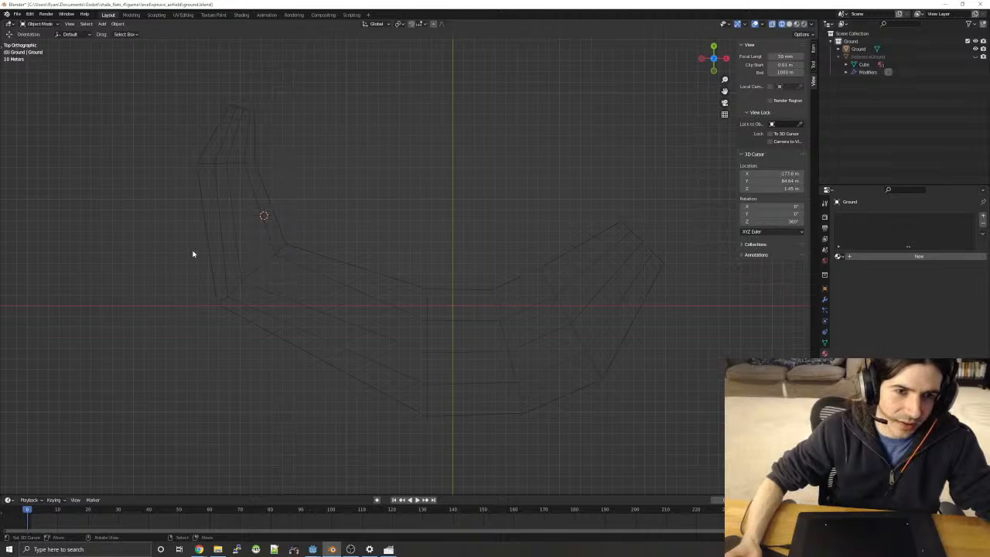
- Return to Edit Mode on the ground mesh and examine its curved shape in perspective and top view
left_click_drag(184, 275, 287, 359)
key("Tab")
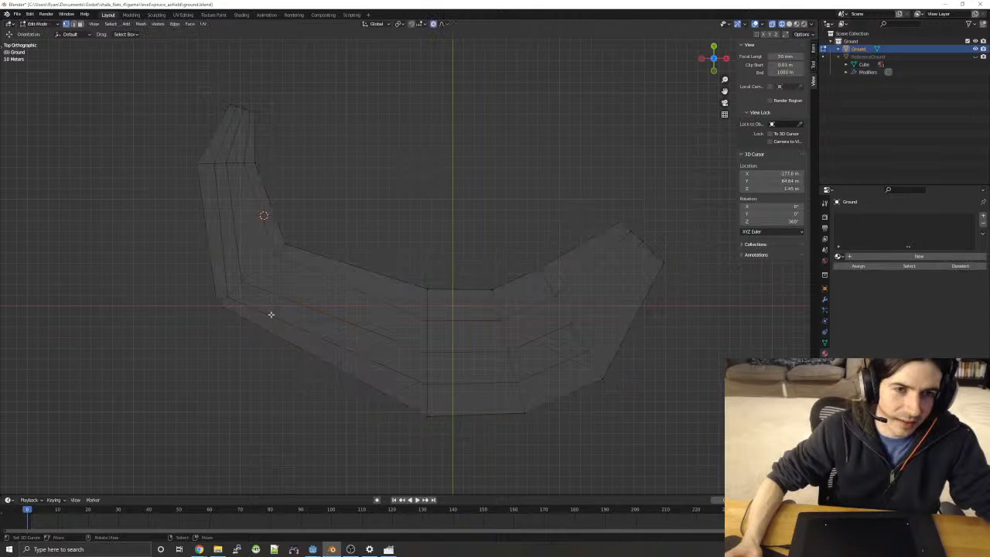
left_click_drag(189, 272, 276, 368)
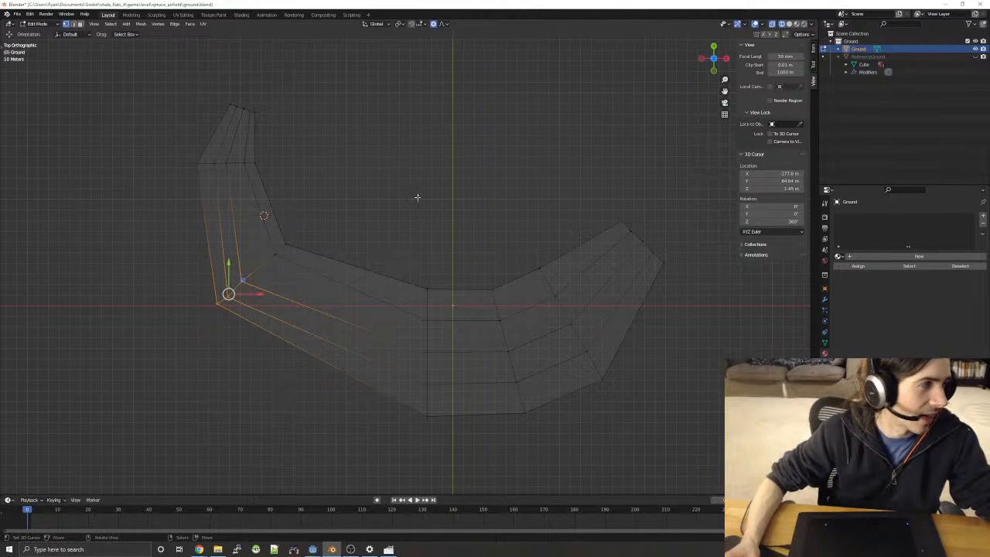
middle_click_drag(497, 321, 419, 224)
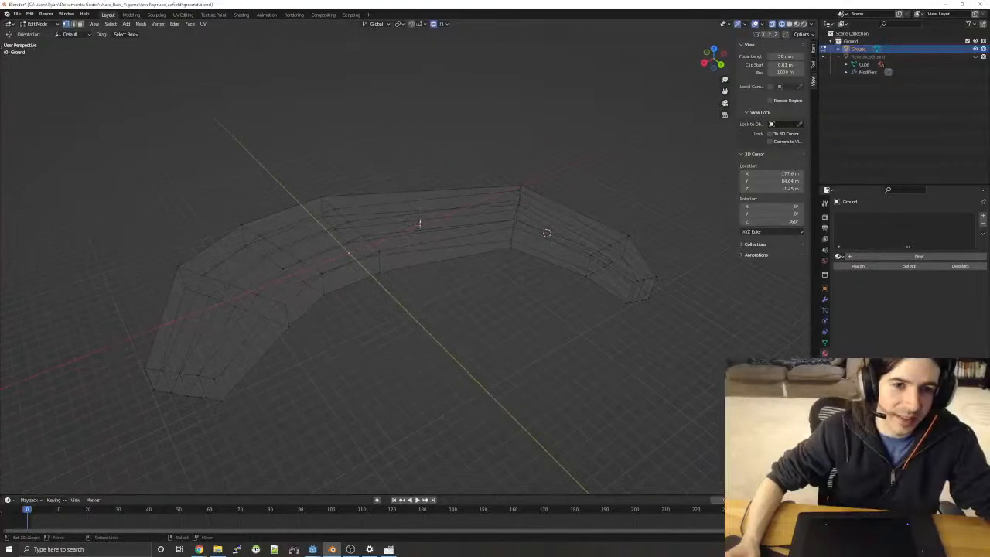
middle_click_drag(372, 301, 469, 335)
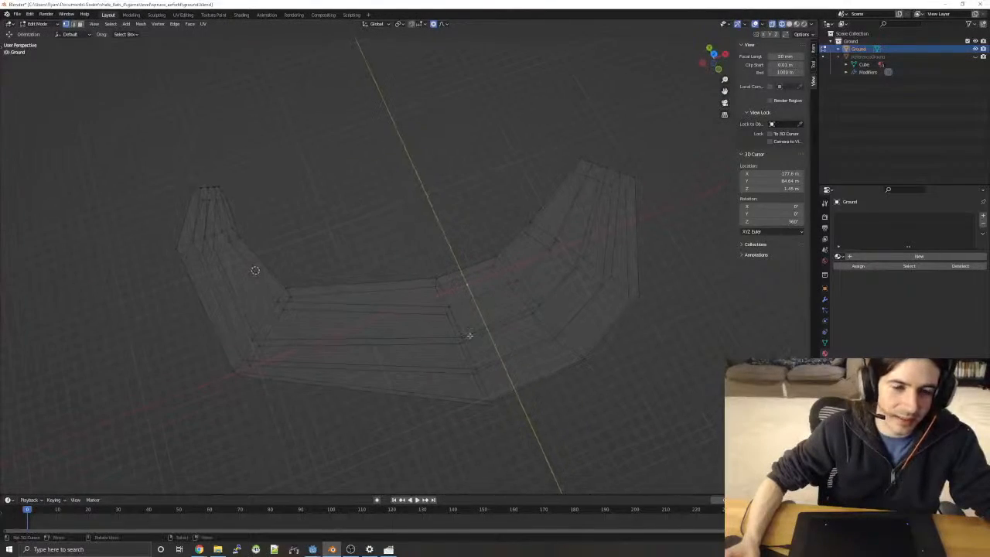
key("KP_7")
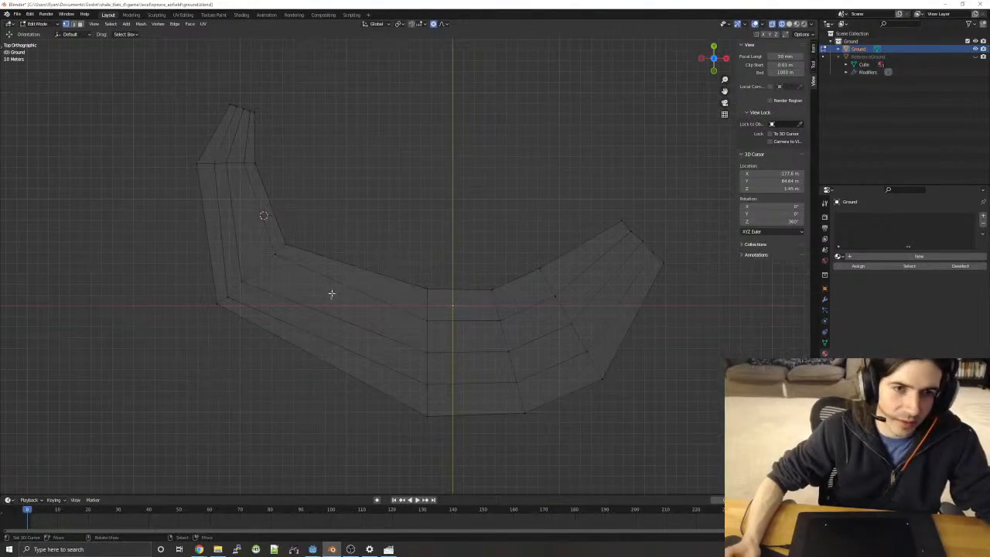
- Shift the inner and middle vertices of the cross row below the -X tip slightly in +X, one group after the other
key("b")
left_click_drag(235, 157, 267, 176)
key("g")
left_click(276, 177)
key("alt+a")
key("b")
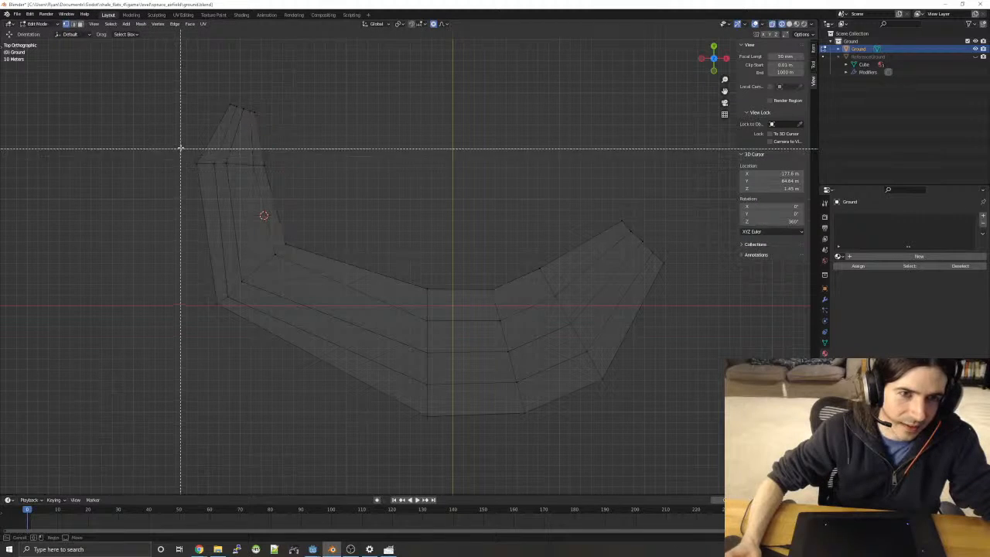
left_click_drag(181, 147, 238, 181)
key("g")
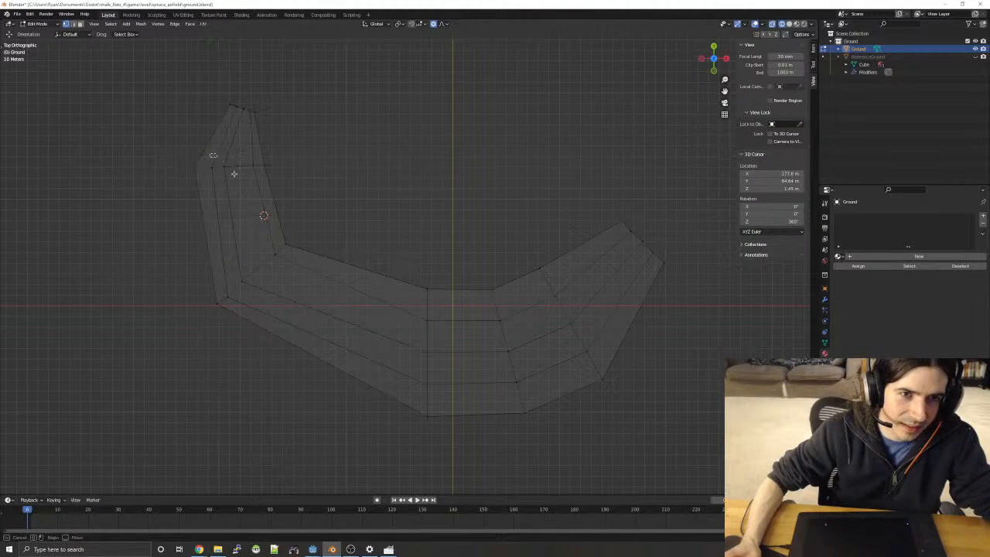
left_click(249, 179)
key("alt+a")
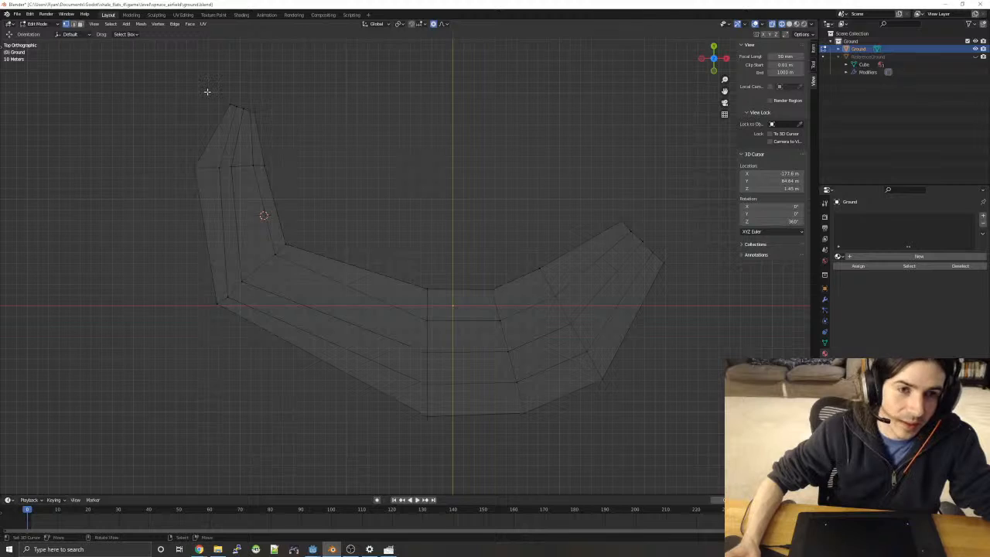
- Move the end vertices of the -X tip about 9.8 m in +X and 9.1 m in -Y
left_click_drag(218, 91, 283, 131)
key("g")
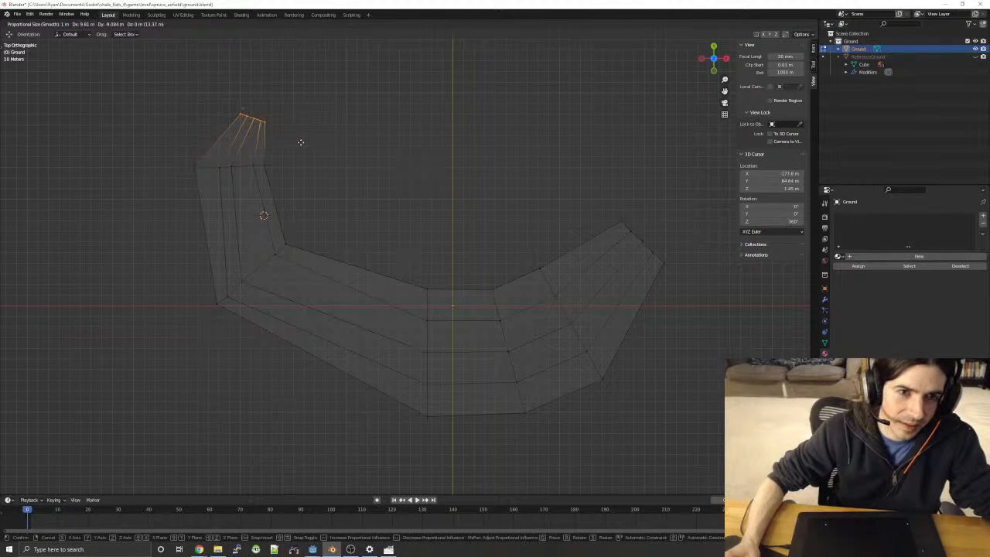
left_click(301, 142)
key("alt+a")
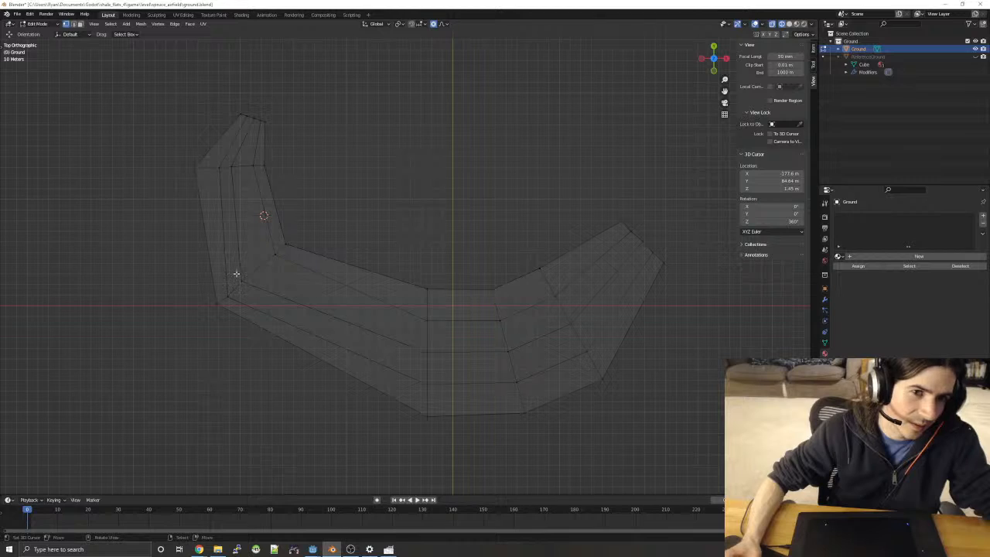
- Reposition the two middle vertices of the lower -X bend, moving one slightly in +X and +Y and the outer one slightly in +Y
left_click(239, 275)
key("g")
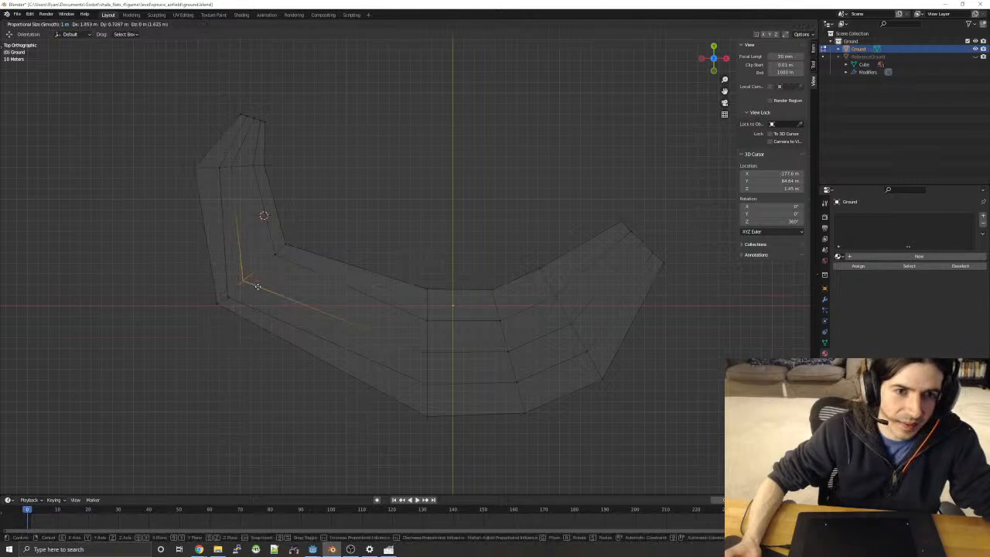
left_click(261, 281)
key("alt+a")
key("b")
key("g")
left_click_drag(224, 288, 221, 312)
left_click(235, 299)
key("alt+a")
- Move the outer corner vertex of the lower -X bend slightly in -X
key("b")
key("g")
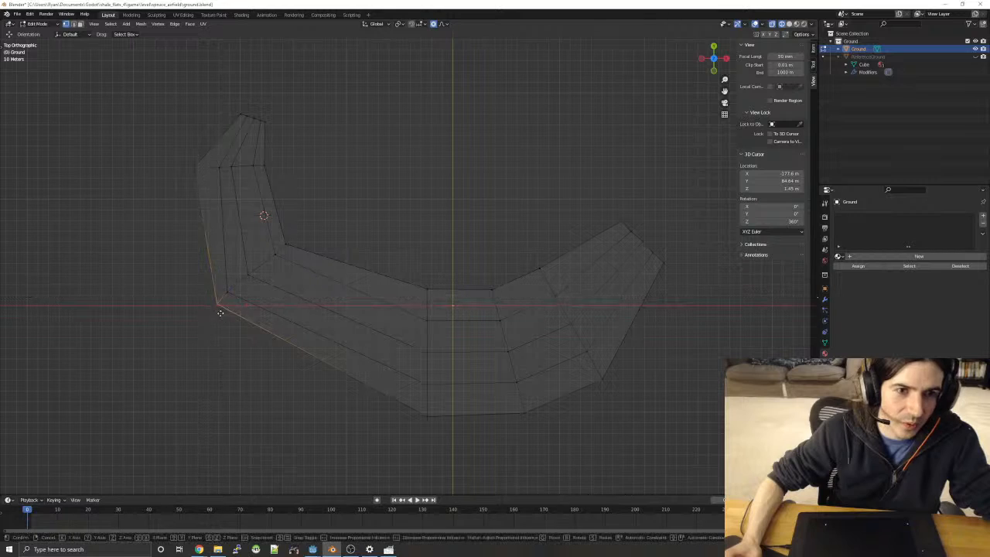
left_click(216, 312)
key("alt+a")
- Even out the spacing of the middle vertices in the cross row below the -X tip
key("b")
left_click_drag(206, 158, 239, 176)
key("g")
left_click(266, 170)
key("alt+a")
key("b")
key("g")
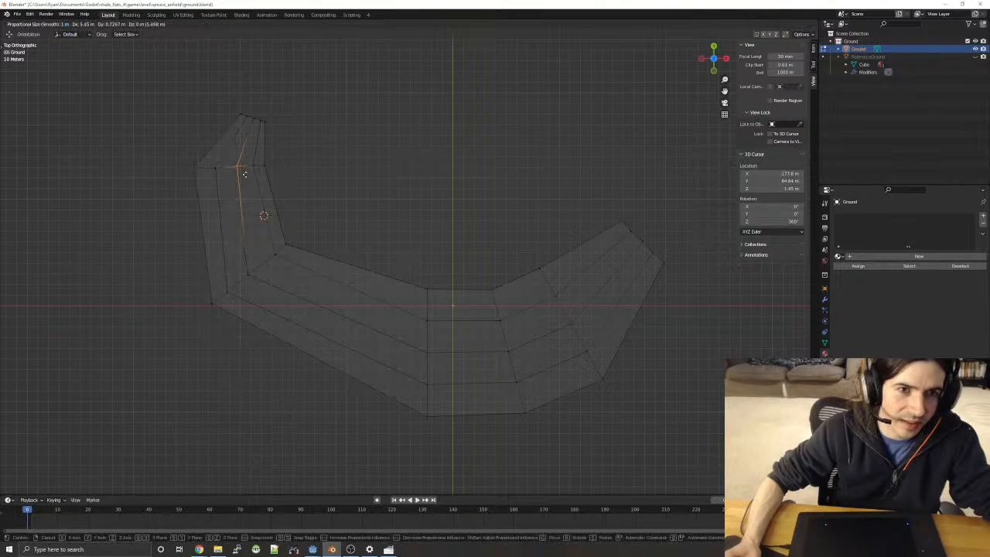
left_click(244, 175)
key("alt+a")
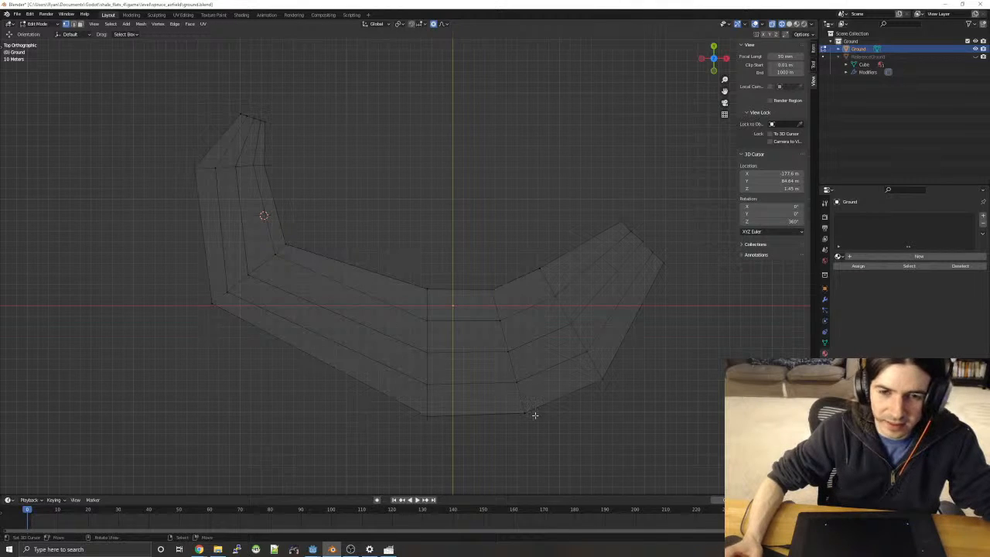
key("b")
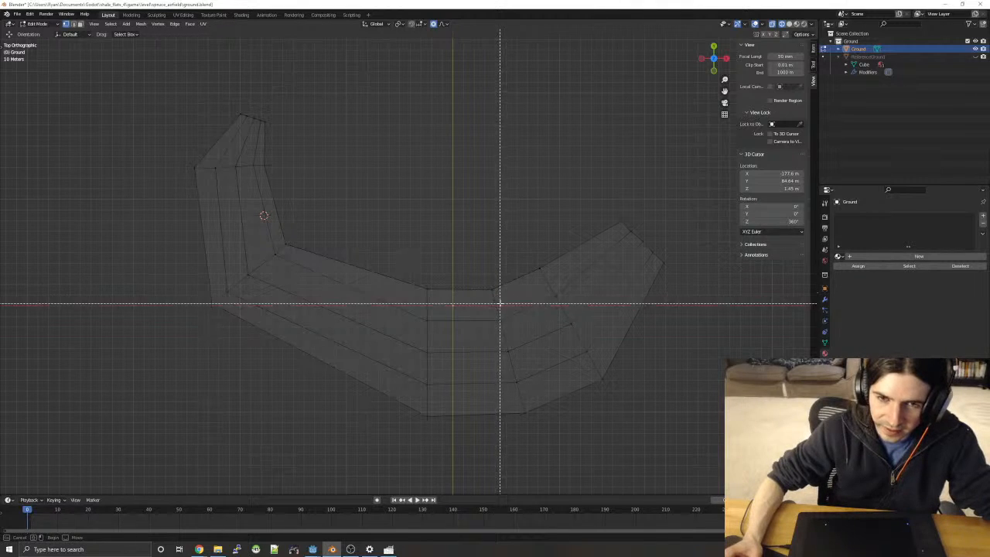
left_click_drag(490, 303, 592, 386)
key("b")
left_click_drag(549, 287, 570, 310)
key("b")
middle_click_drag(656, 353, 602, 287)
key("alt+a")
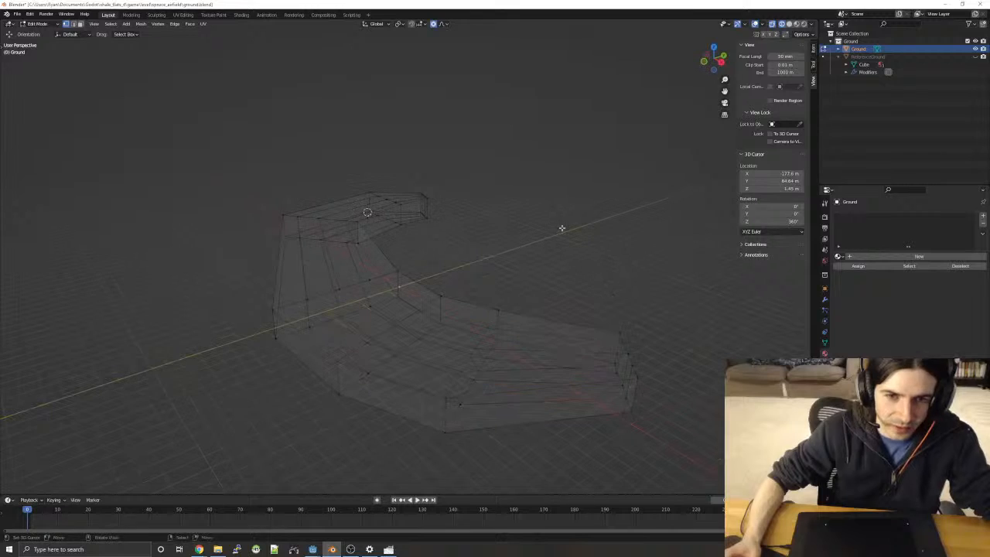
- Raise the two adjacent middle top faces near the +X end of the ground about 42 m along Z
left_click(408, 342)
left_click(439, 328, "shift")
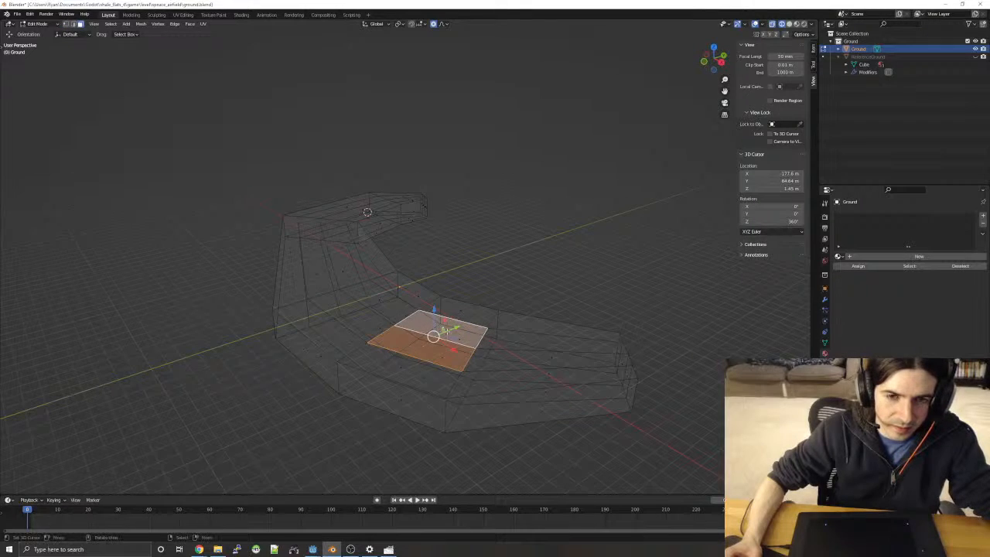
key("g")
key("z")
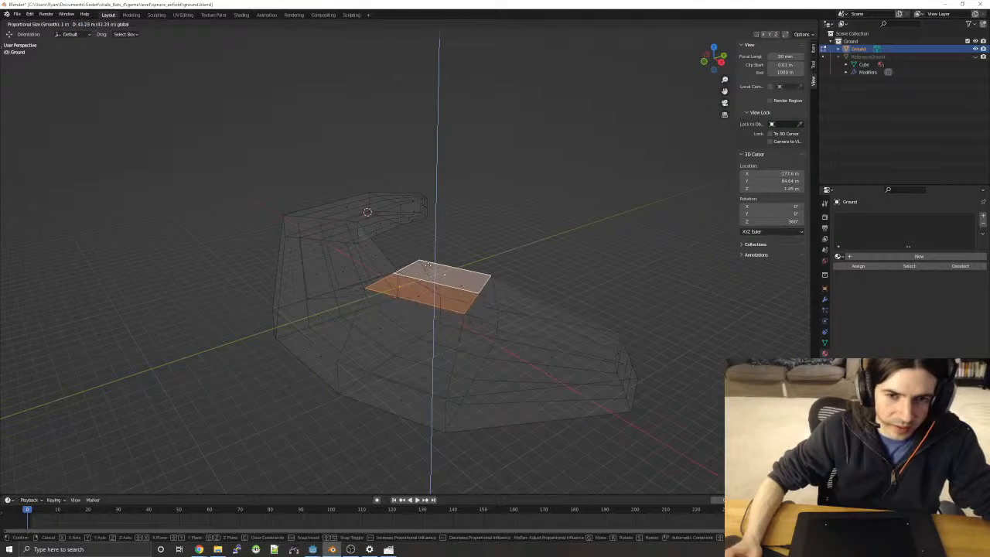
left_click(508, 262)
- Raise the middle top edge of the ground's centre cross row about 19 m along Z and clear the selection
middle_click_drag(508, 262, 360, 265)
key("2")
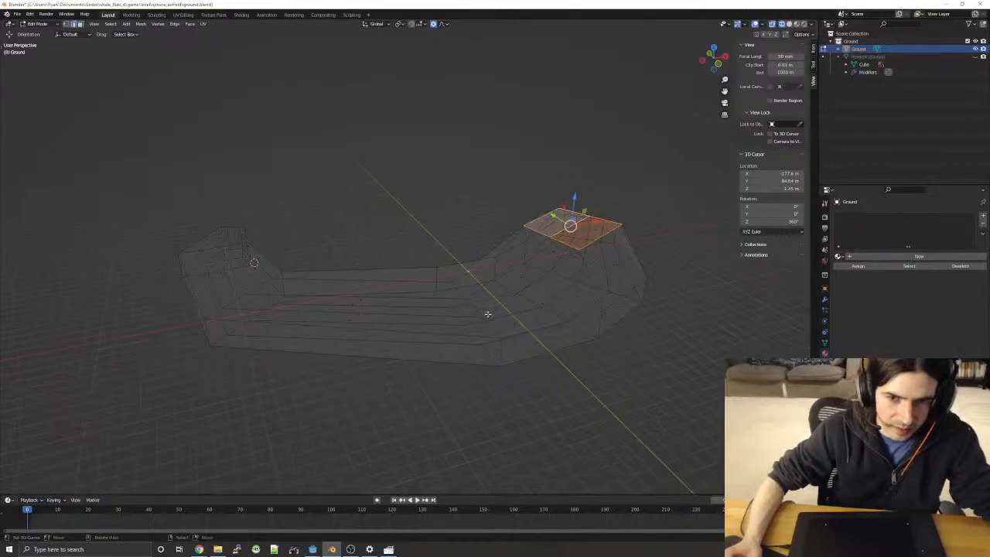
left_click(474, 307)
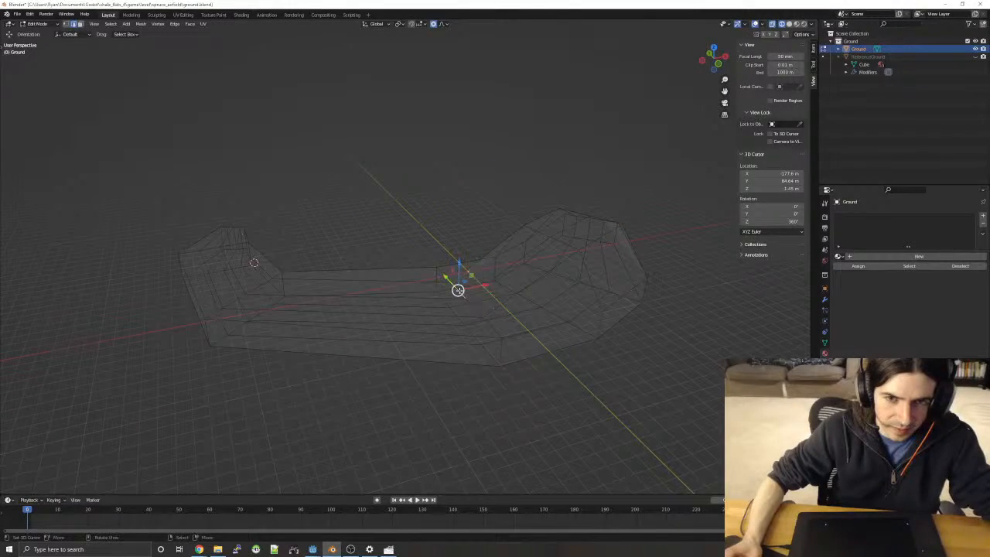
key("g")
key("z")
left_click(467, 265)
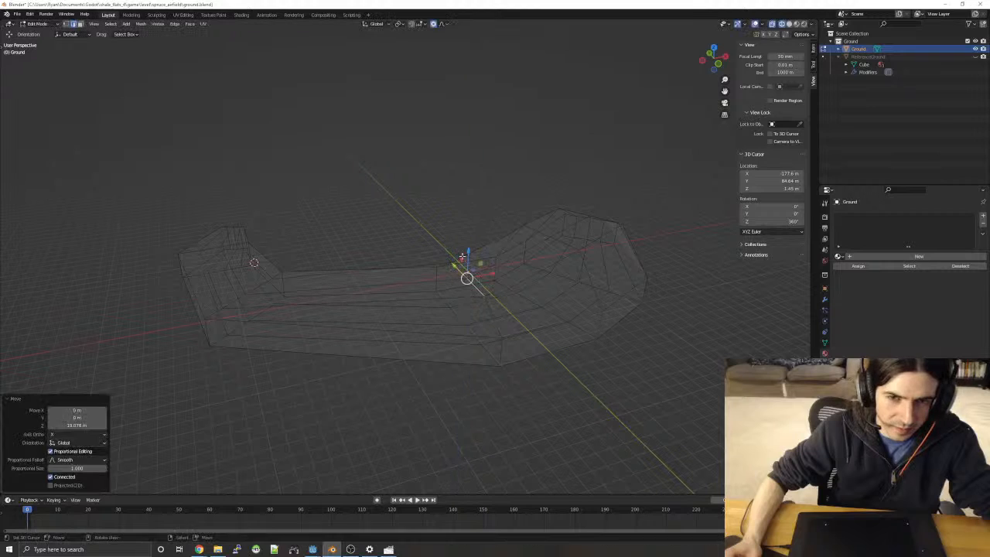
key("alt+a")
- Inspect the raised ground from several angles and switch the viewport to solid shading
middle_click_drag(593, 218, 559, 192)
middle_click_drag(566, 201, 585, 273)
middle_click_drag(482, 196, 515, 222)
key("z")
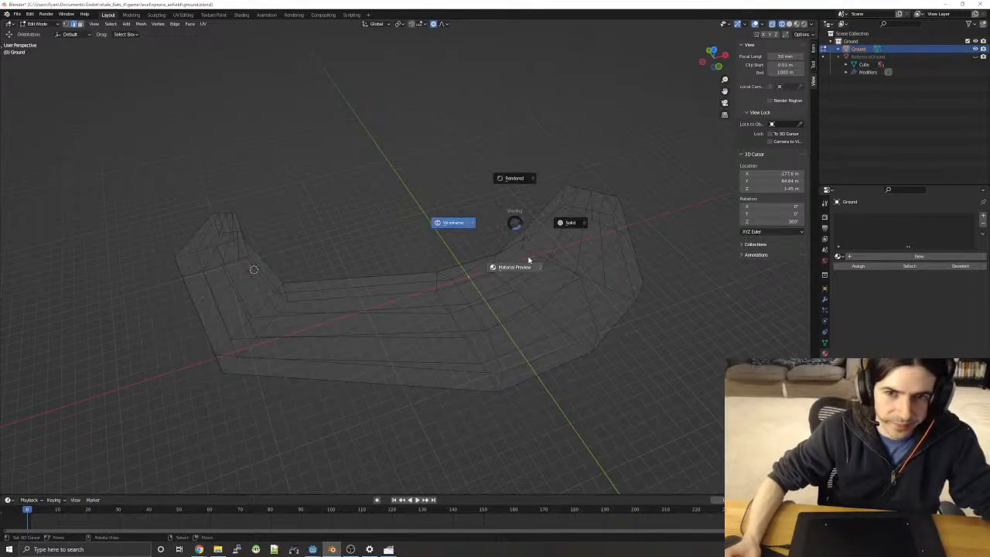
left_click(560, 224)
- Lower the inner vertex of the raised centre edge about 14.5 m along Z
mouse_move(673, 327)
middle_mouse_down()
mouse_move(727, 286)
mouse_move(546, 287)
middle_mouse_up()
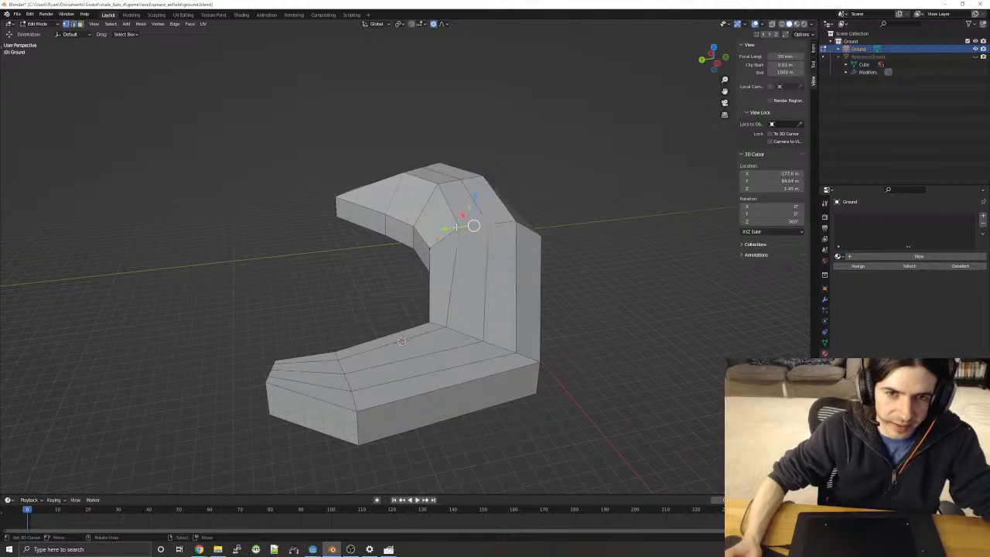
key("g")
key("z")
left_click(462, 221)
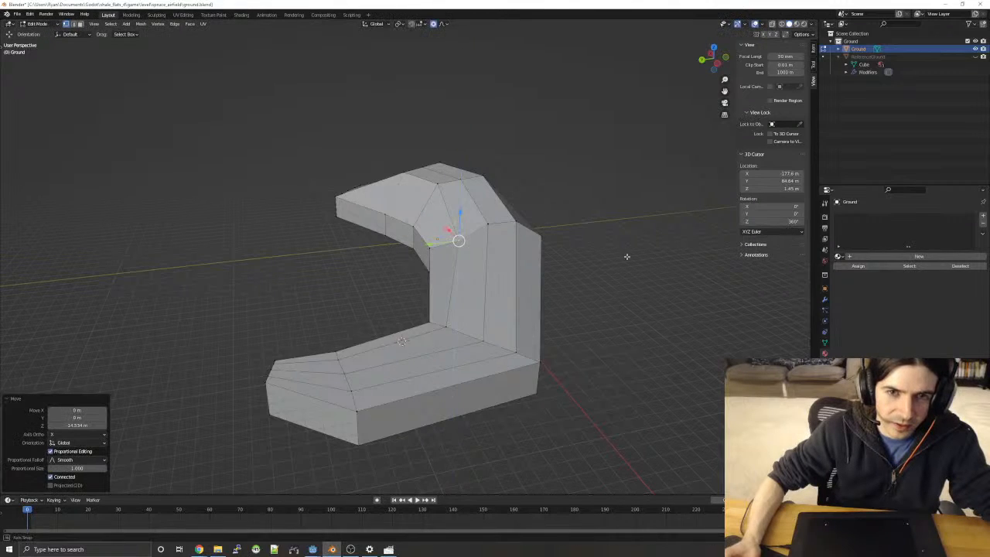
mouse_move(629, 254)
middle_mouse_down()
mouse_move(607, 248)
mouse_move(612, 255)
middle_mouse_up()
- Adjust the heights of the next two outward vertices in the centre row, finally raising the nearer one about 9 m along Z
key("g")
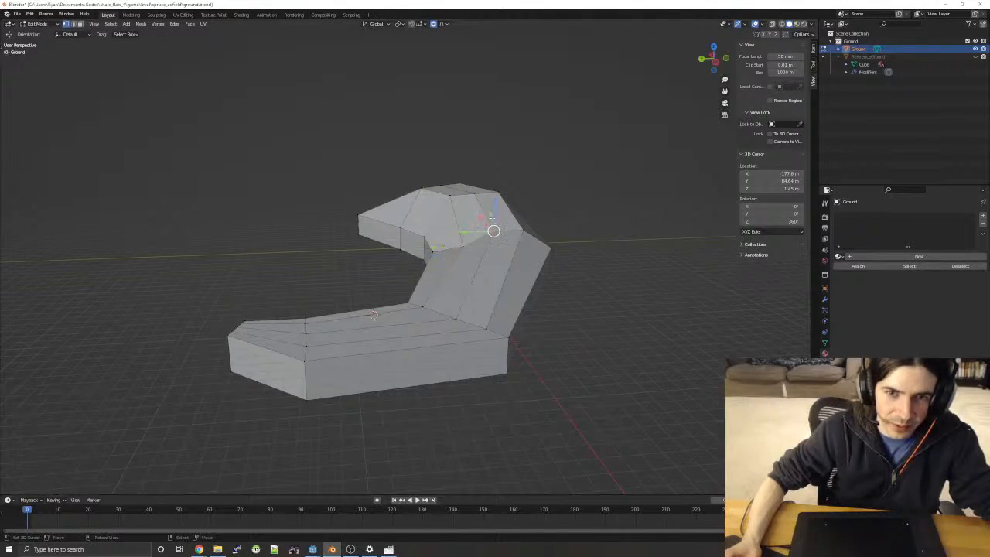
left_click(496, 219)
key("g")
left_click(503, 216)
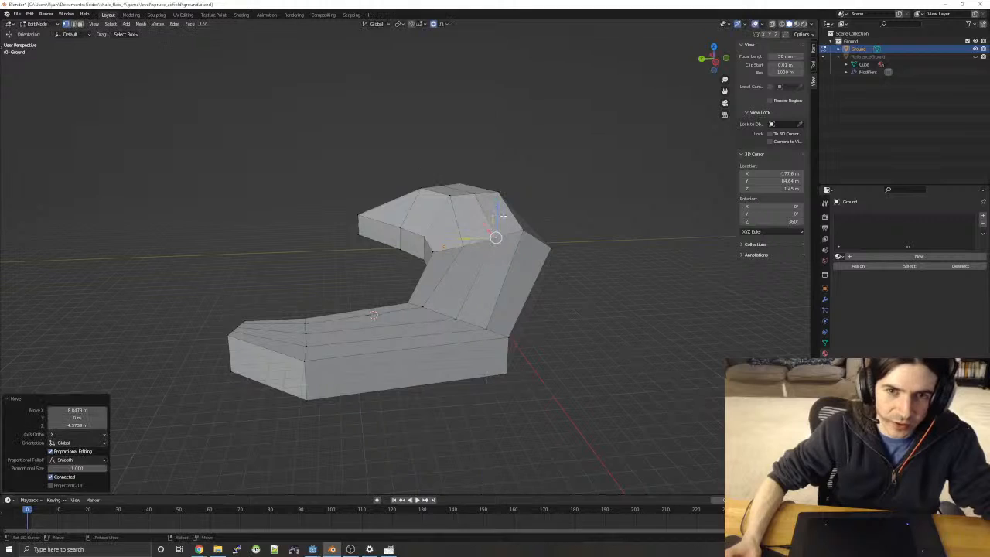
key("g")
key("z")
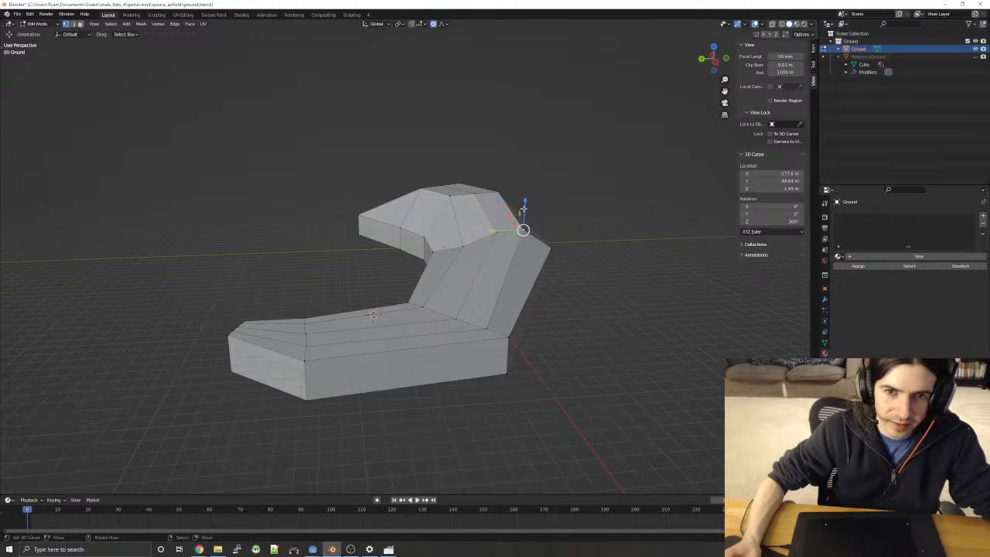
left_click(525, 203)
key("g")
key("z")
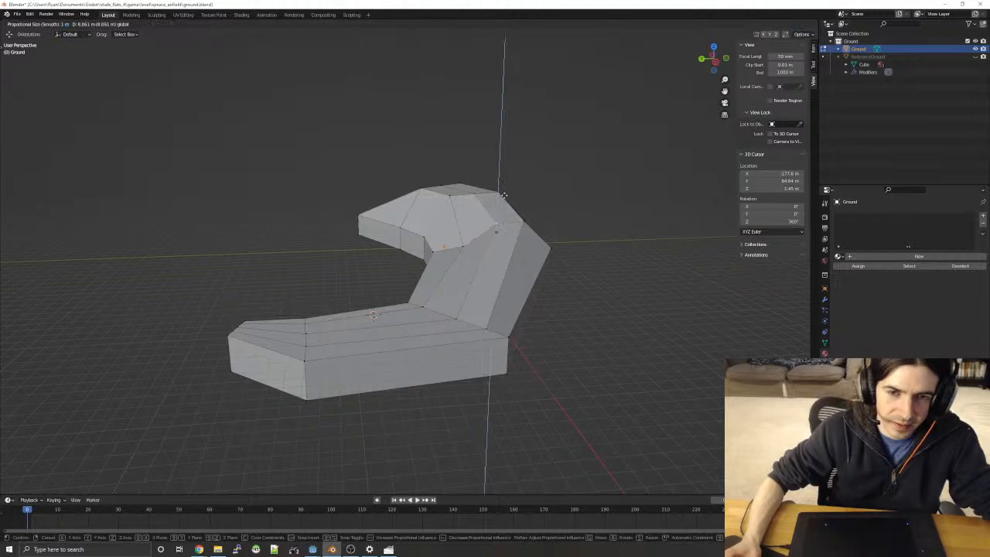
left_click(587, 209)
- Raise the three inner top vertices of the cross row at the +X bend along Z to form a hill
middle_click_drag(587, 210, 495, 272)
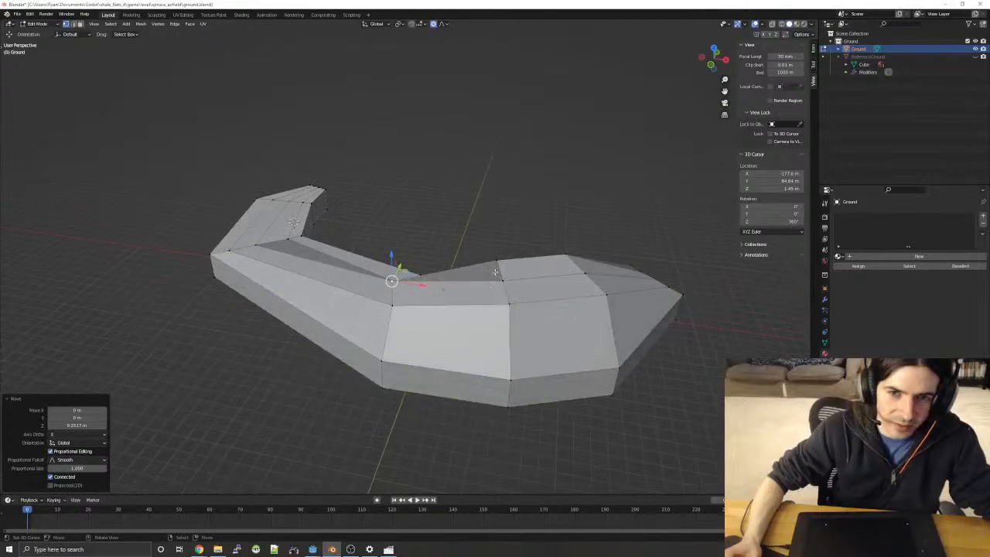
left_click(605, 293)
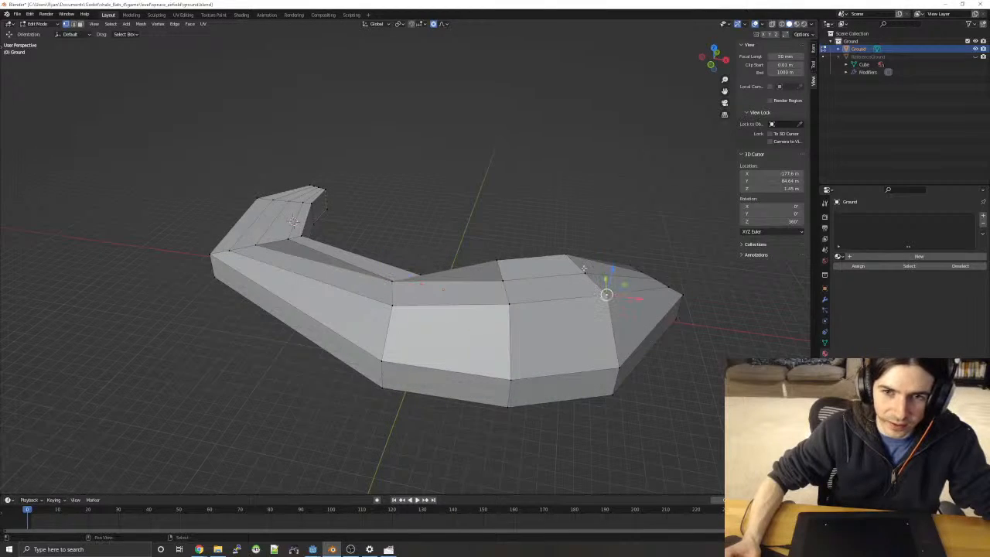
key("g")
key("z")
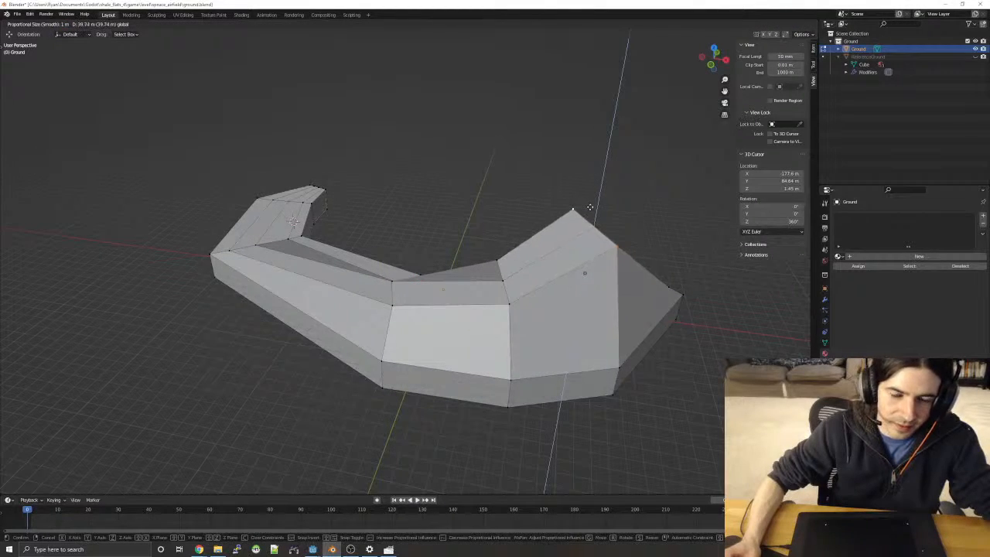
left_click(590, 227)
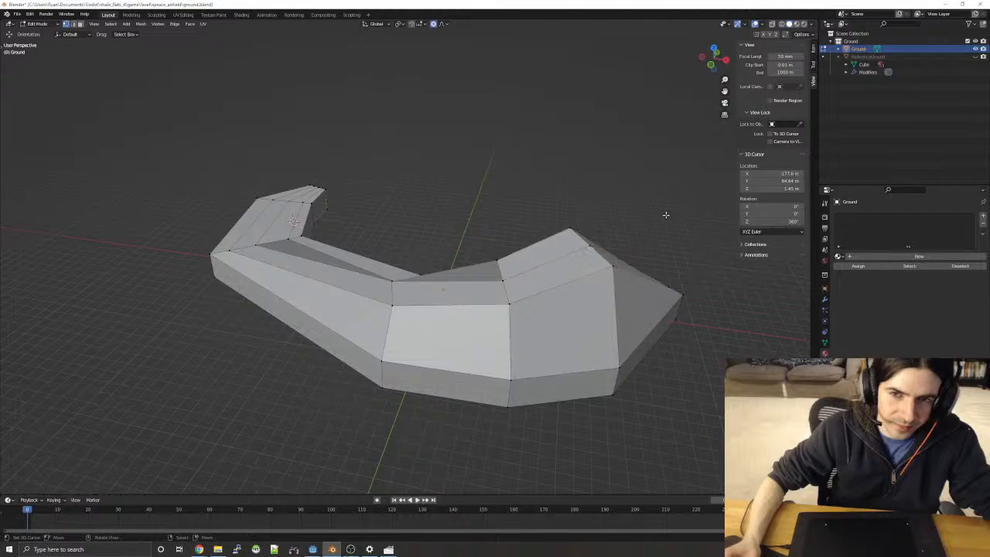
- Add a single loop cut across the ground on the slope leading up to the +X hill
middle_click_drag(665, 214, 312, 201)
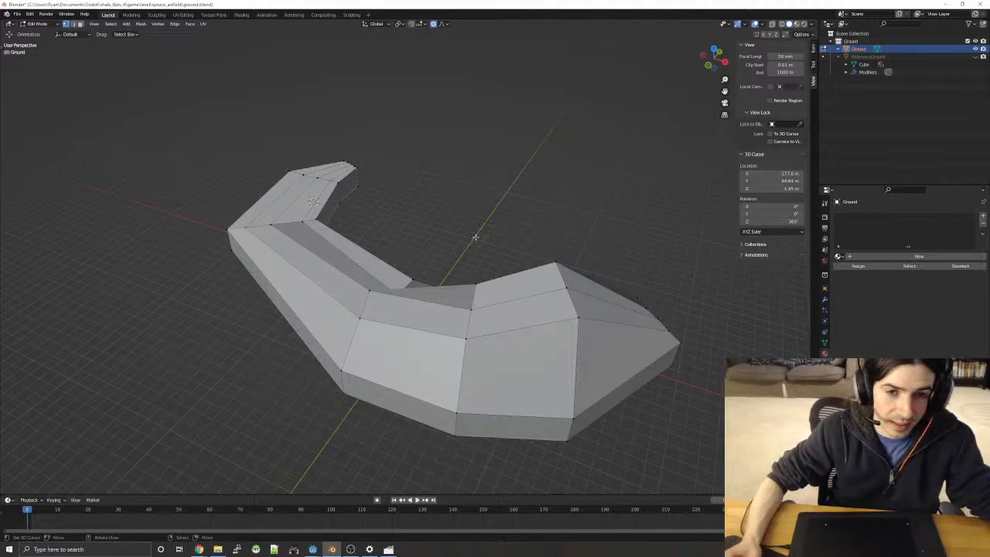
left_click(4, 50)
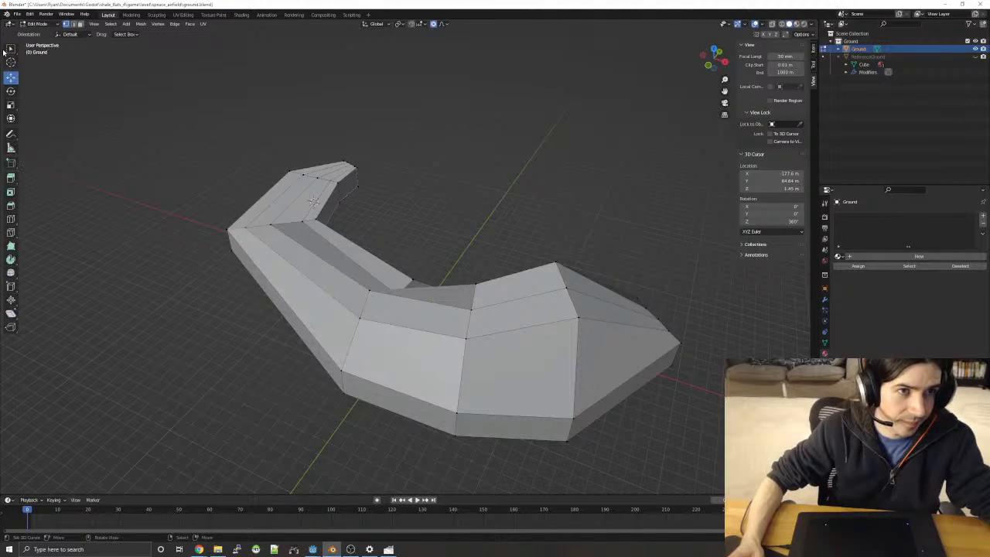
left_click(11, 220)
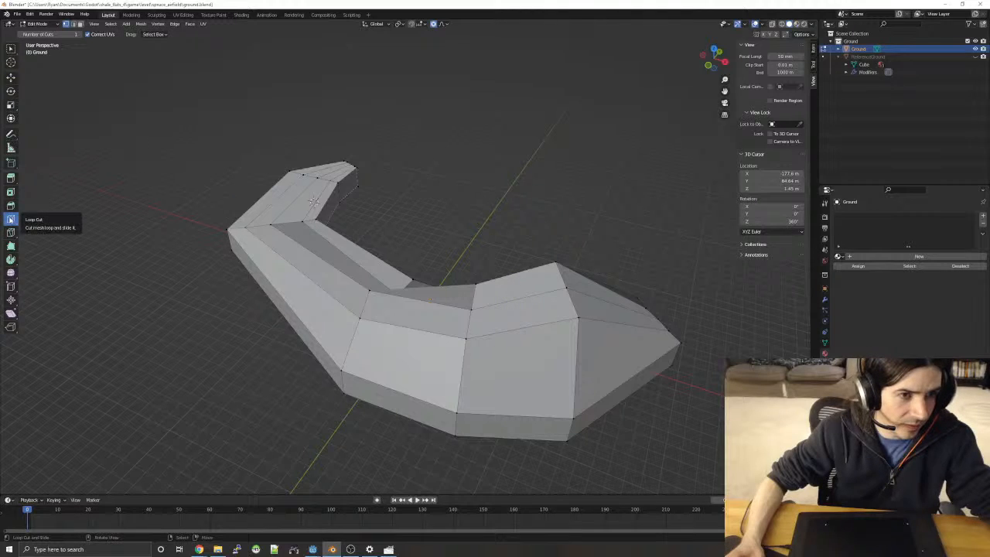
left_click_drag(524, 329, 528, 330)
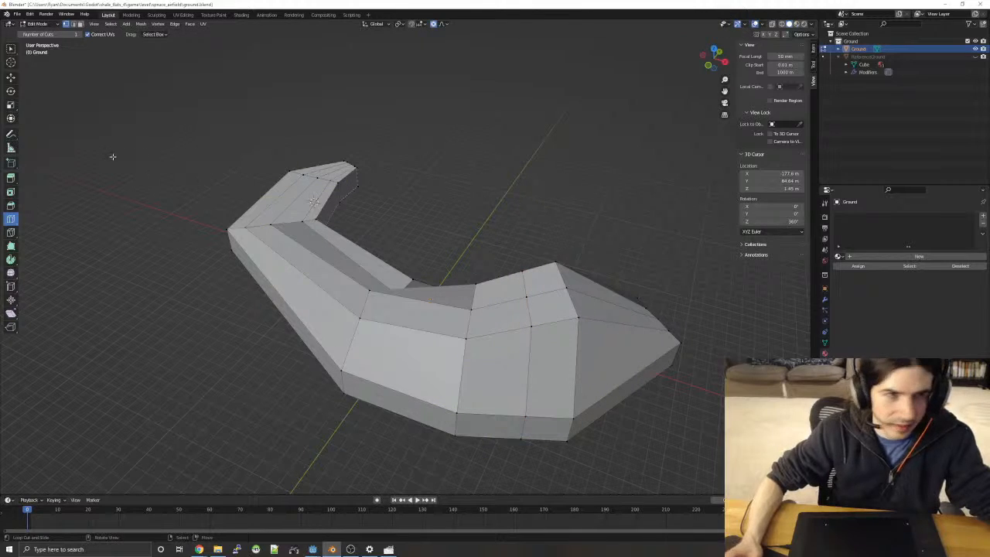
- Raise the new loop's inner top edges about 7.2 m along Z and then slightly further, and clear the selection
left_click(11, 78)
middle_click_drag(409, 158, 449, 147)
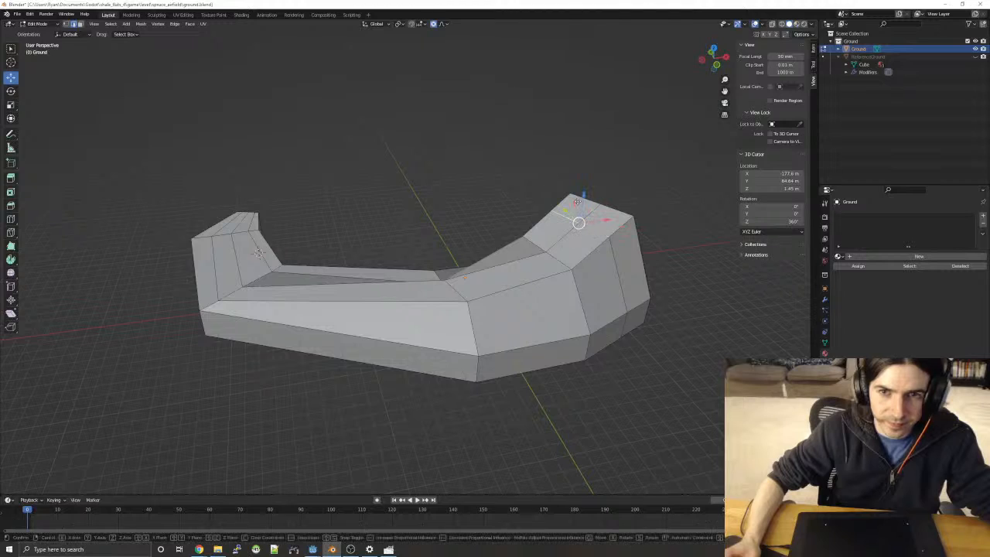
left_click_drag(593, 230, 582, 194)
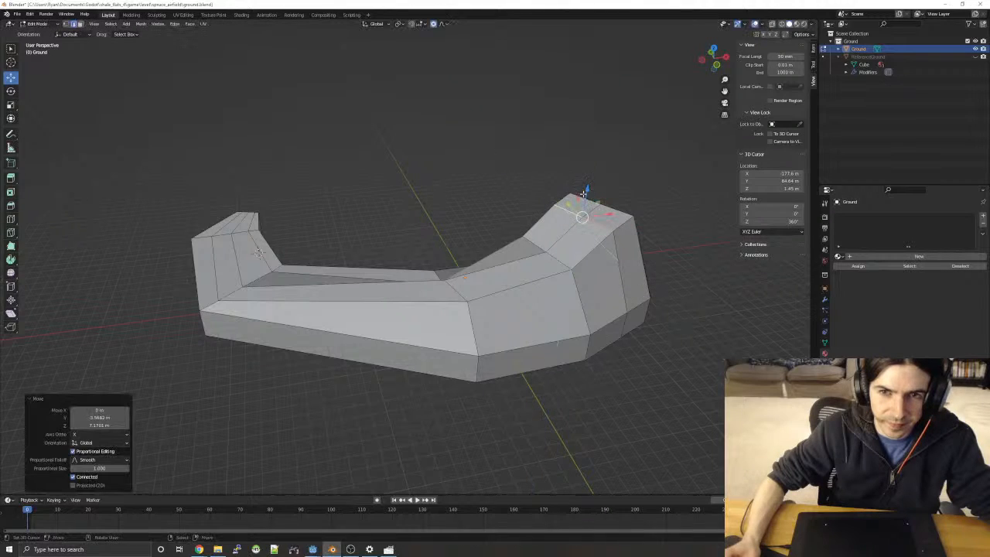
middle_click_drag(651, 204, 553, 207)
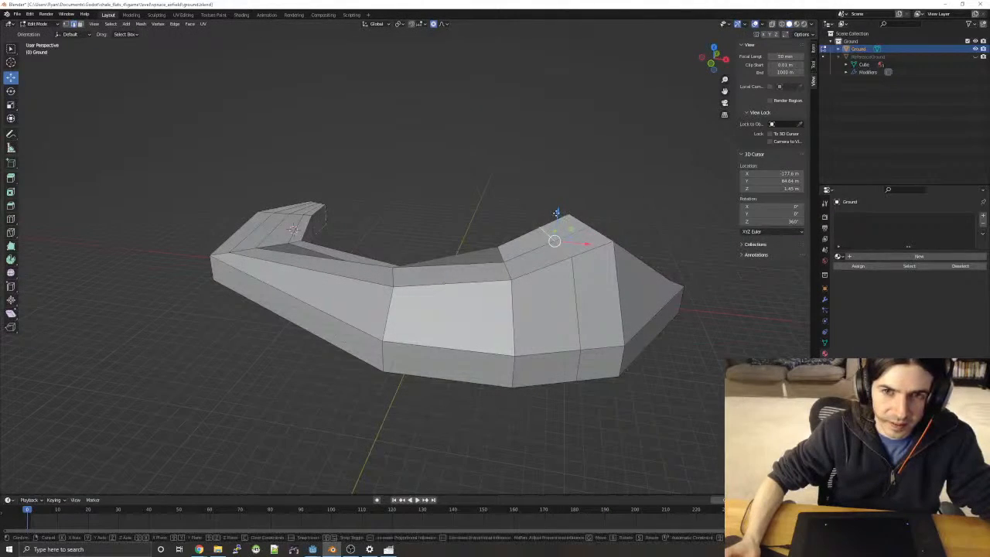
left_click_drag(554, 207, 555, 198)
left_click(557, 202)
middle_click_drag(639, 199, 660, 211)
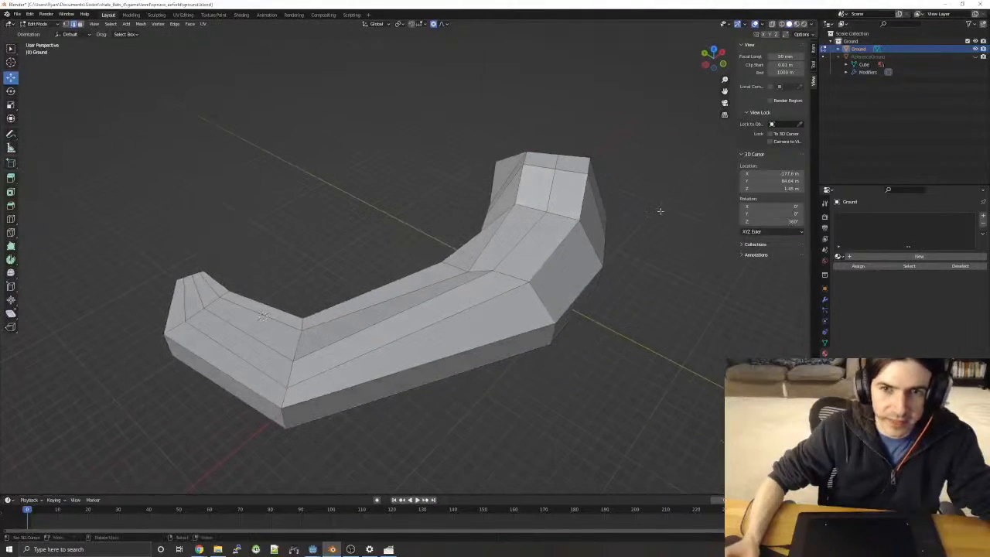
key("g")
key("z")
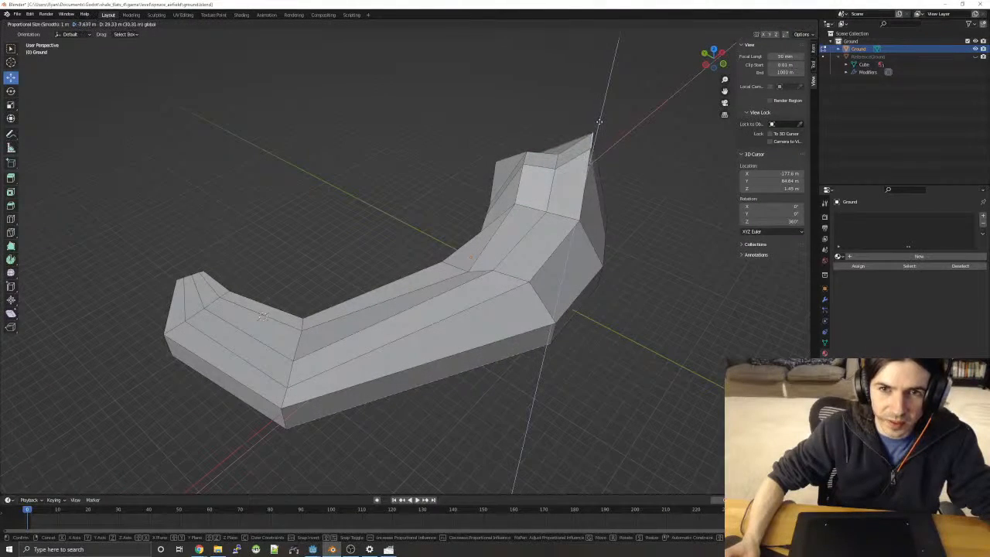
left_click(598, 121)
middle_click_drag(659, 206, 324, 250)
left_click_drag(254, 272, 233, 265)
middle_click_drag(371, 267, 486, 282)
key("ctrl+z")
key("ctrl+z")
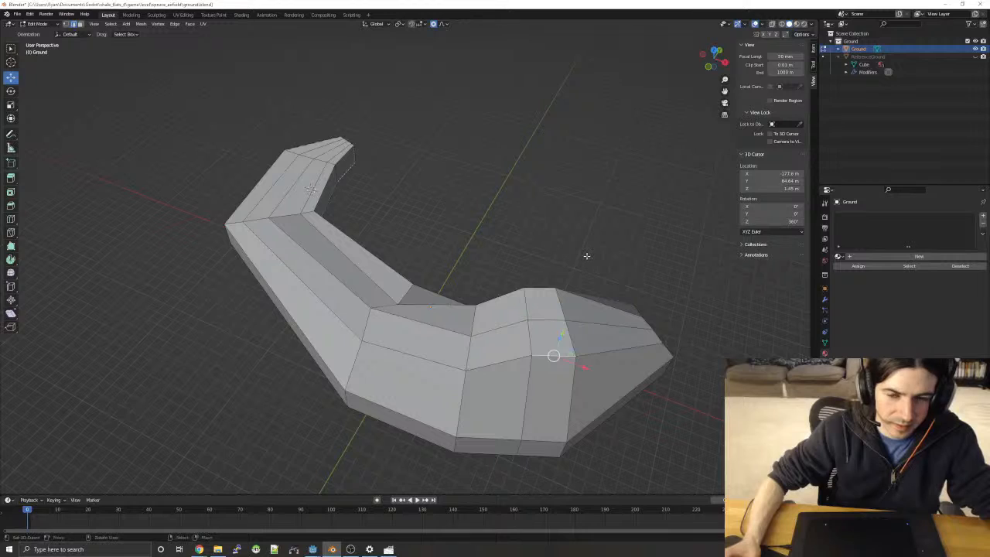
- Raise the top face on the hill's crest about 16.2 m along Z and clear the selection
left_click(547, 334)
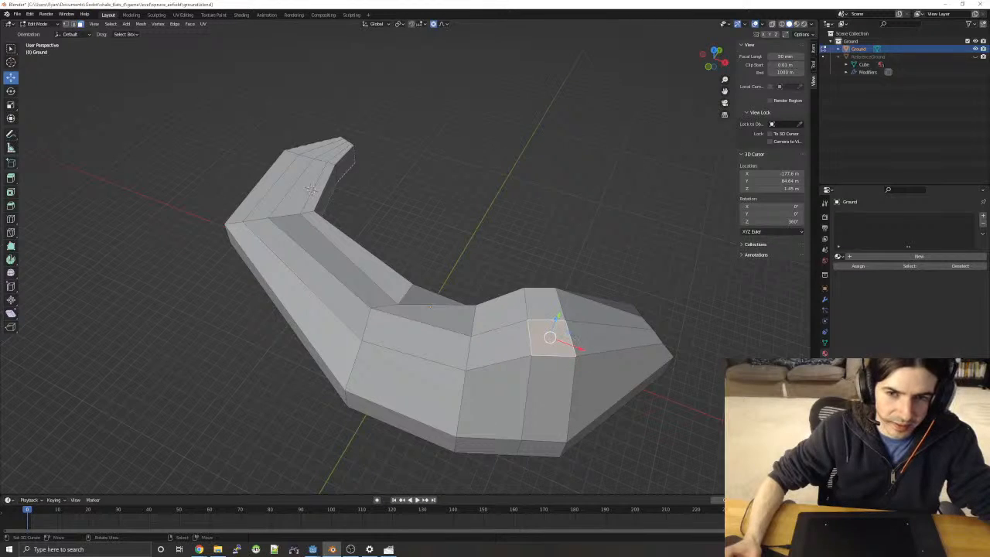
left_click_drag(557, 317, 567, 304)
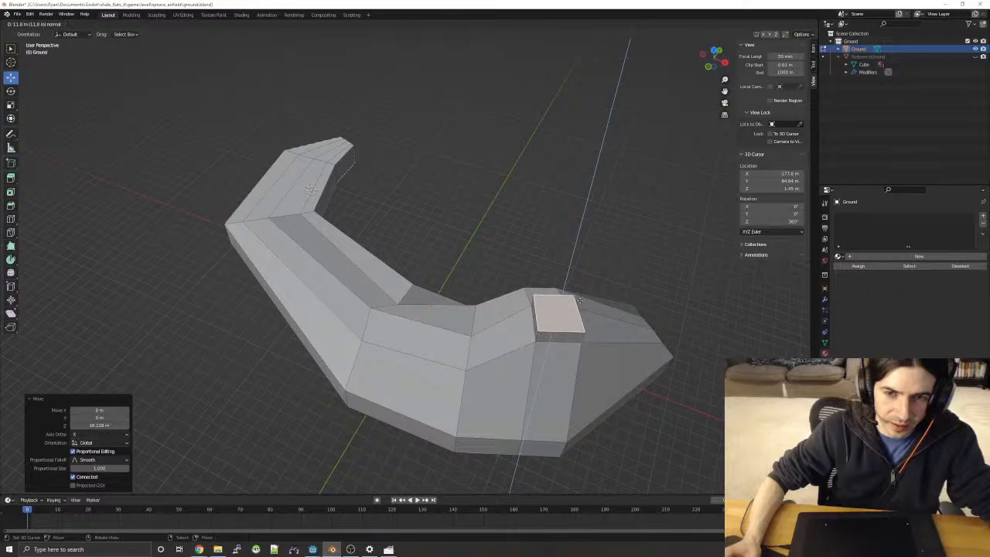
left_click(580, 300)
left_click(608, 229)
middle_click_drag(608, 228, 495, 216)
left_click(227, 203)
- Add a loop cut across the slope on the tip side of the hill and another lengthwise along the ground's outer slope
middle_click_drag(486, 331, 487, 309)
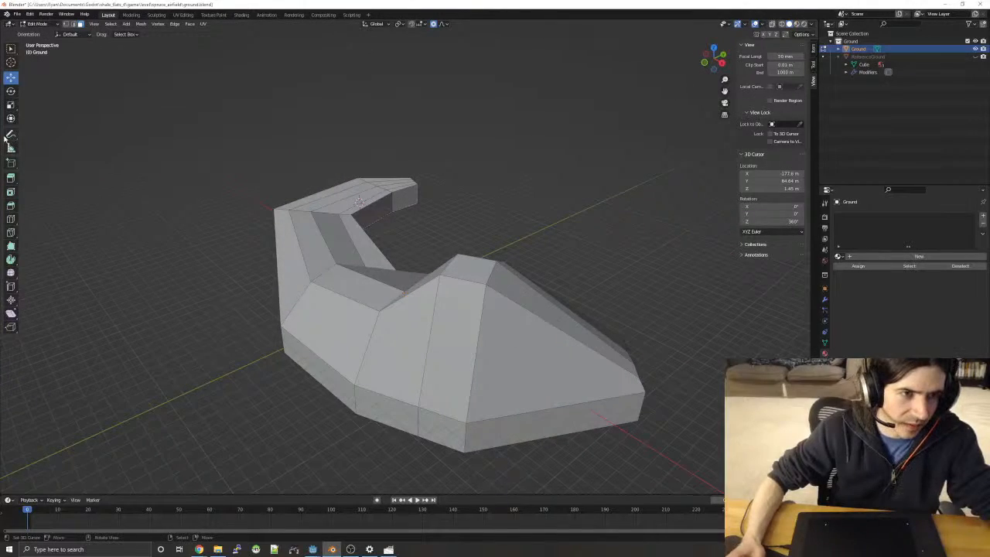
left_click(11, 219)
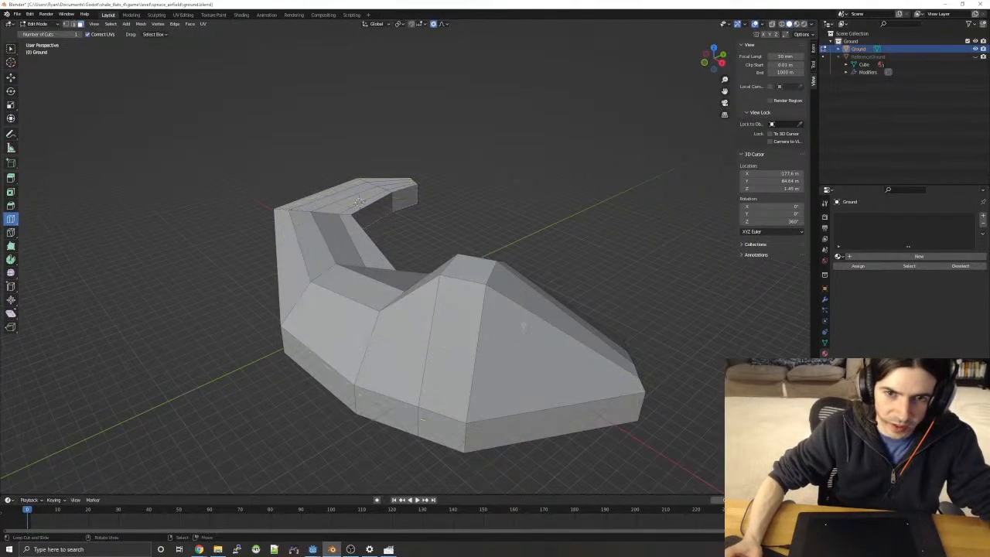
left_click_drag(506, 300, 496, 307)
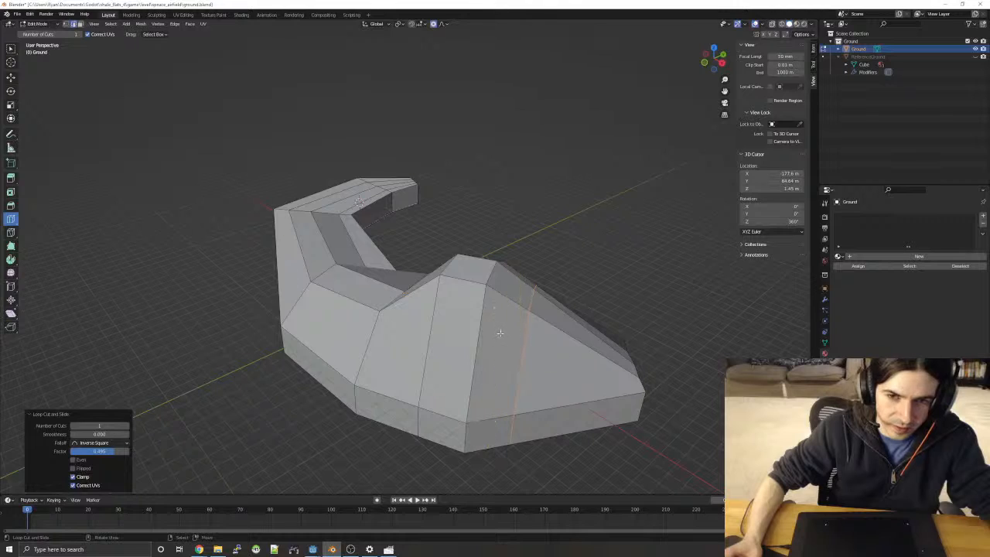
middle_click_drag(625, 294, 573, 276)
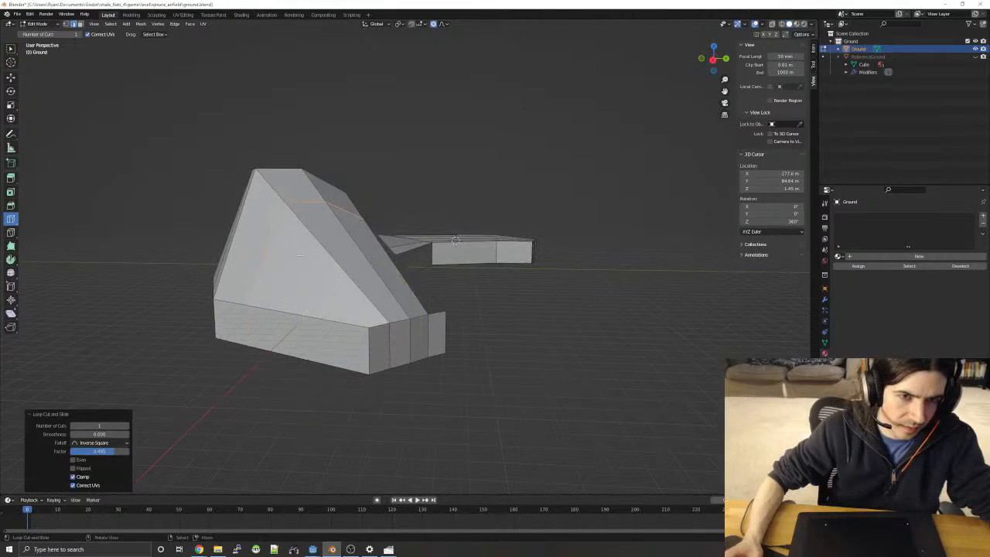
left_click(248, 243)
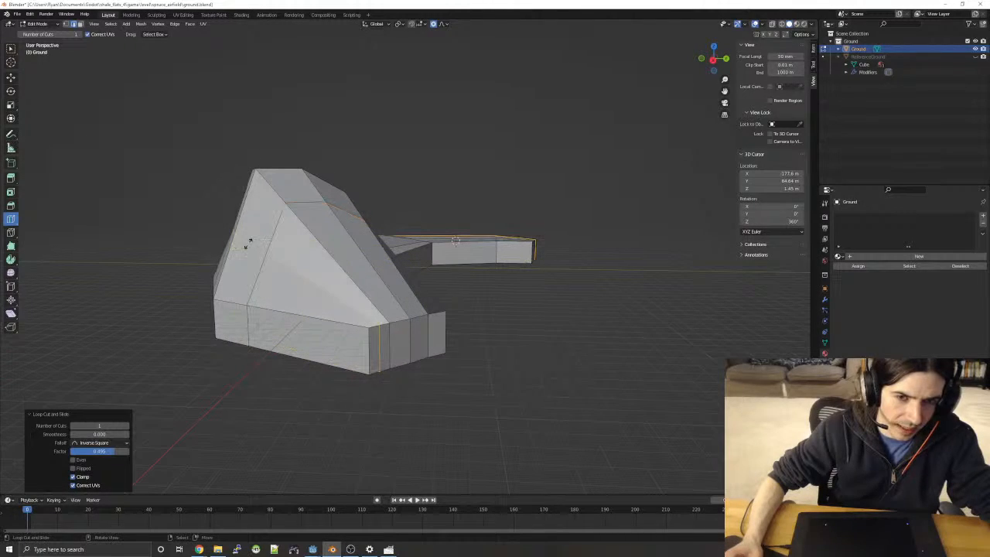
right_click(611, 376)
middle_click_drag(610, 376, 673, 376)
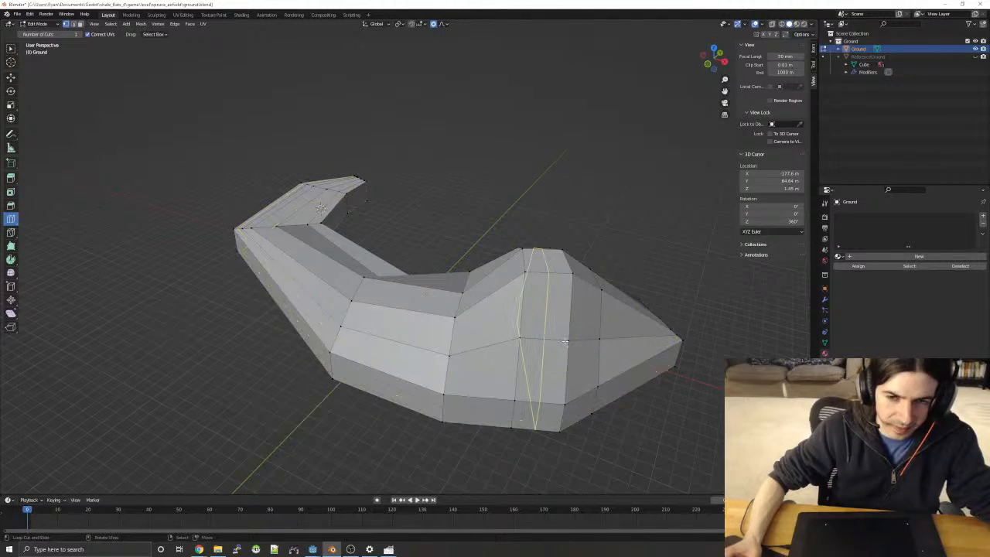
- Select the two vertices of the new lengthwise loop directly below the hill and move them horizontally inward
left_click(15, 82)
right_click(569, 340)
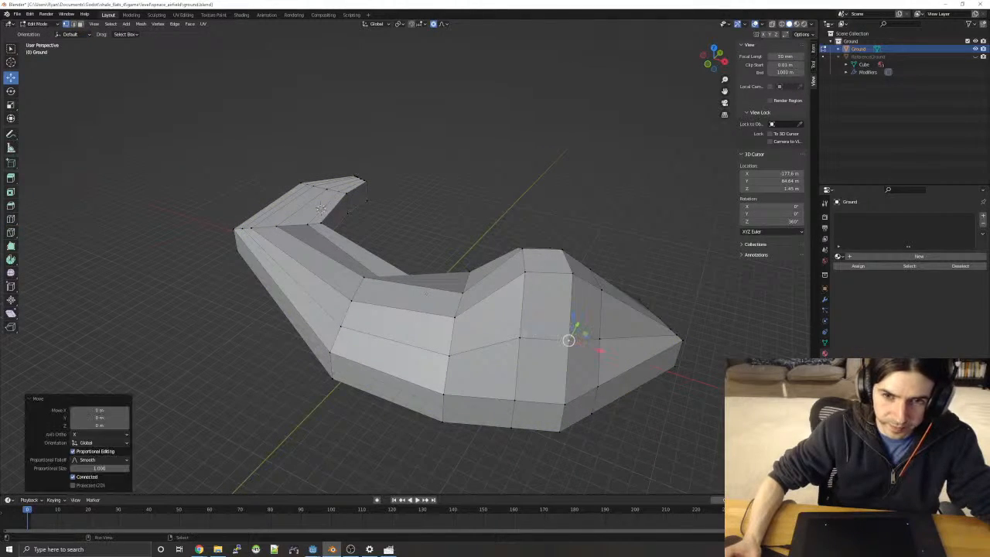
right_click(521, 338, "shift")
middle_click_drag(675, 315, 373, 270)
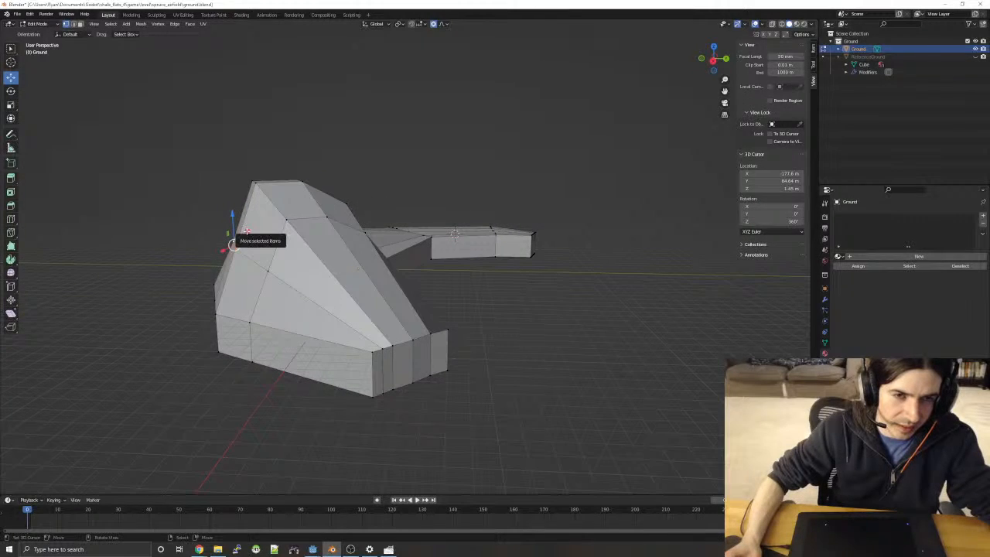
middle_click_drag(373, 271, 356, 355)
mouse_move(335, 385)
left_mouse_down()
mouse_move(341, 377)
mouse_move(329, 375)
left_mouse_up()
middle_click_drag(329, 375, 606, 292)
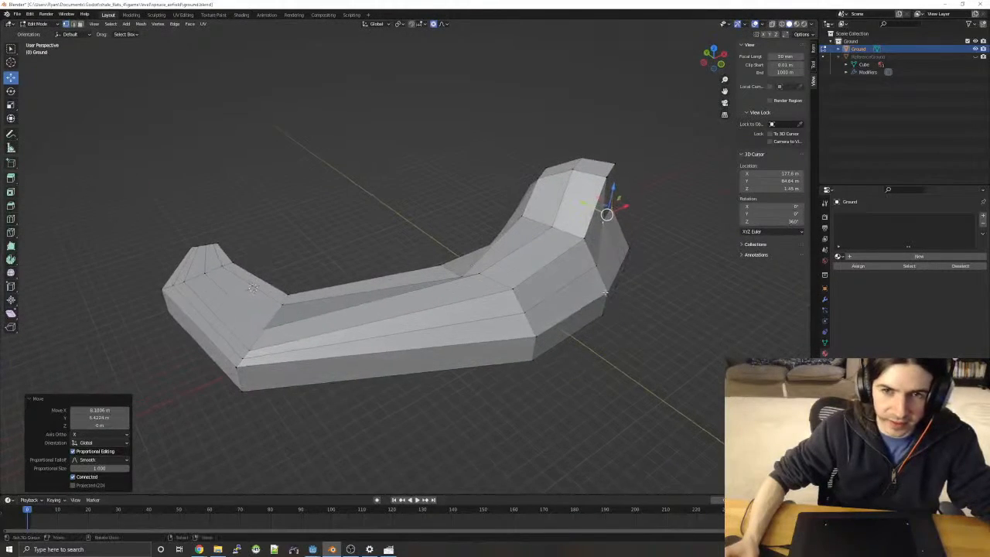
- Reposition the neighbouring vertices of the outer-slope loop beside the hill and clear the selection
right_click(596, 266, "shift")
left_click_drag(596, 256, 586, 256)
right_click(677, 263)
middle_click_drag(678, 262, 551, 252)
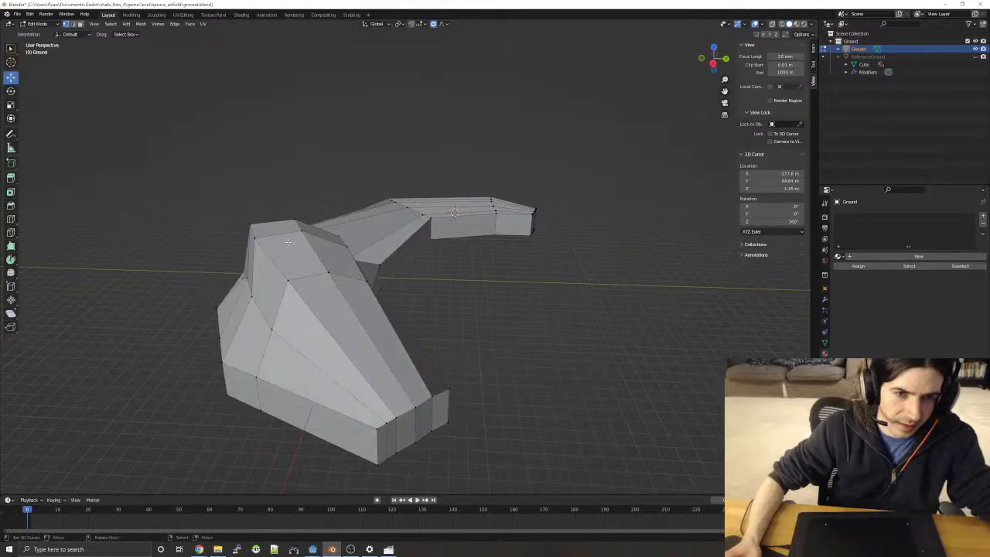
- Raise the two top vertices at the hill's foot slightly along Z, then shift them horizontally away from the hill towards the bend
middle_click_drag(289, 242, 433, 282)
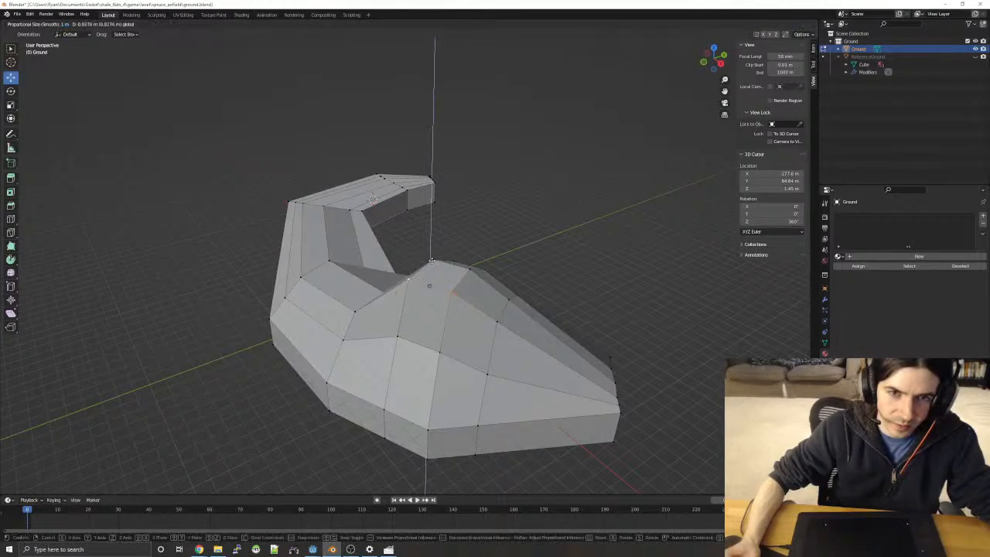
middle_click_drag(570, 237, 600, 240)
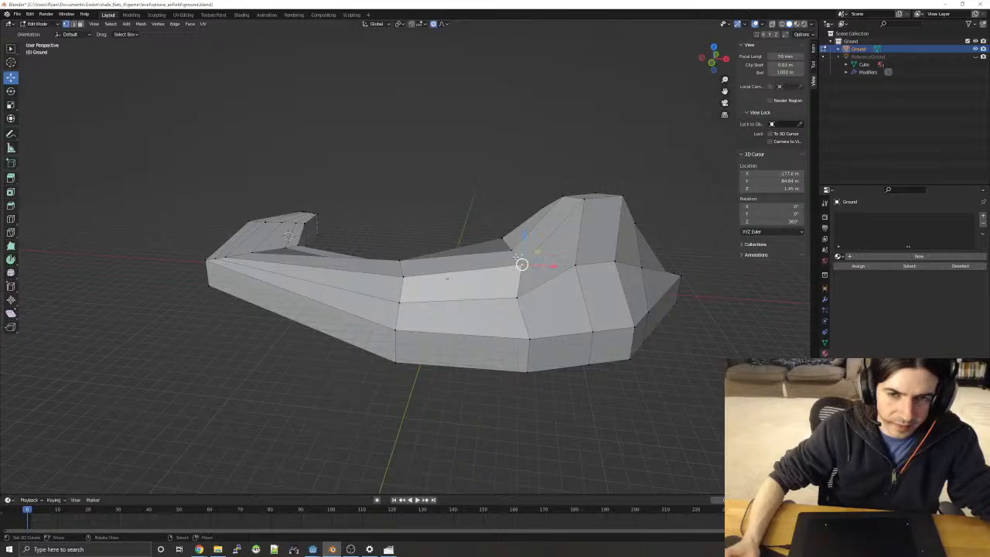
key("g")
key("z")
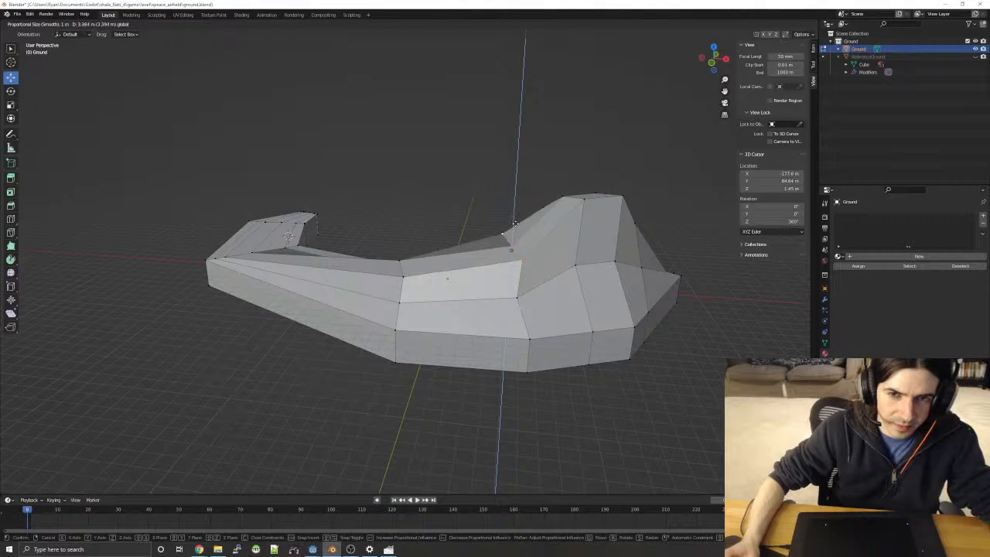
left_click(515, 222)
key("g")
key("shift+z")
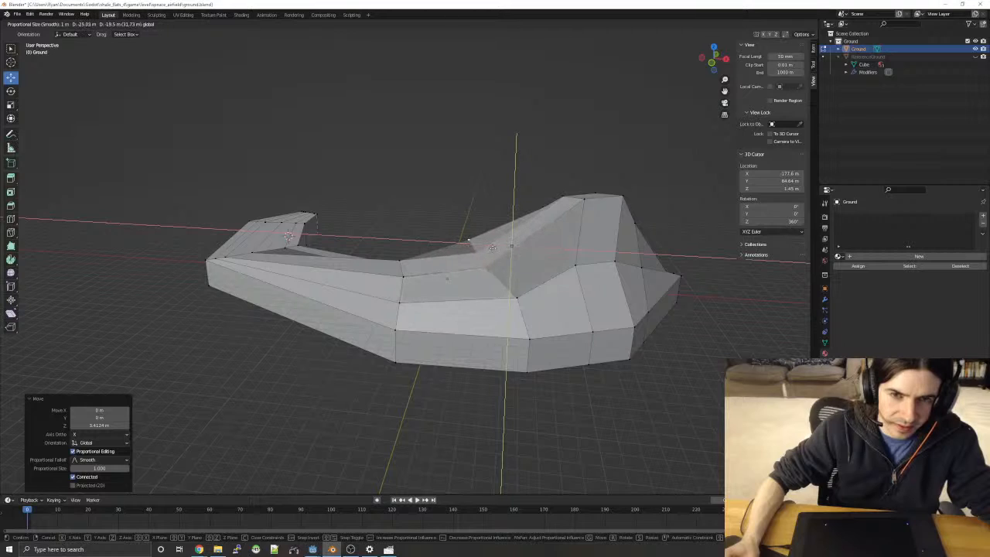
left_click(502, 245)
- Move the inner top vertex at the hill's foot horizontally towards the inner side and adjust its height along Z
middle_click_drag(501, 245, 447, 225)
left_click(372, 183)
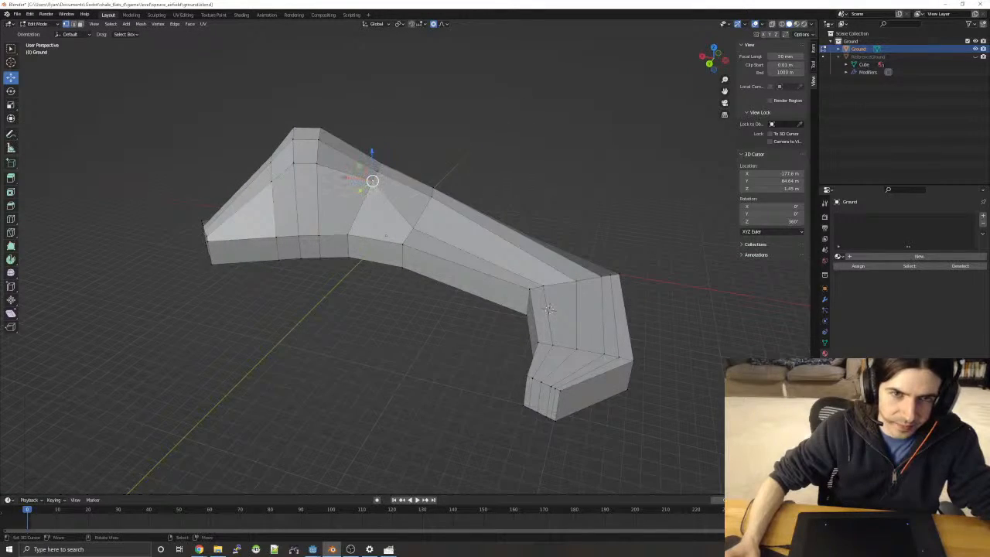
key("g")
key("shift+z")
left_click(344, 194)
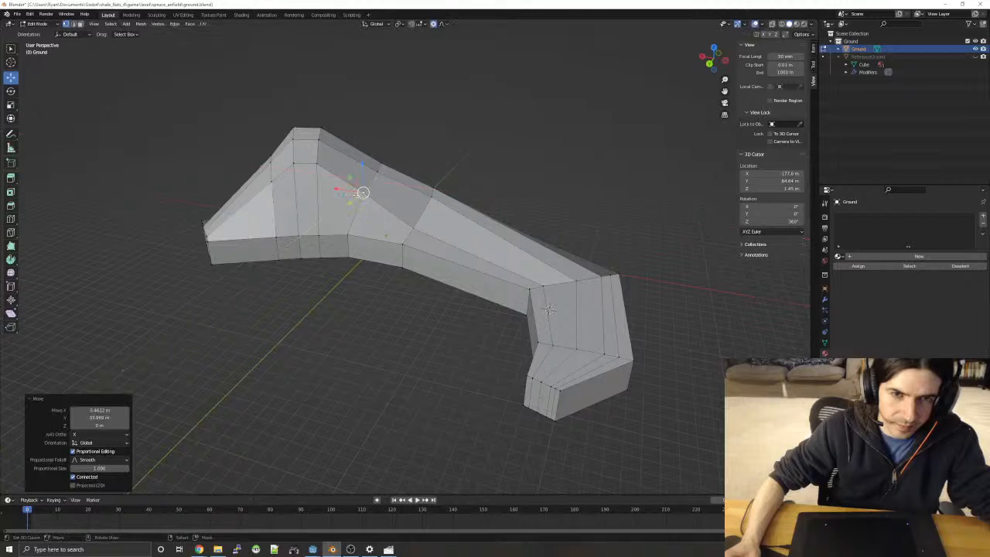
middle_click_drag(345, 194, 380, 282)
left_click_drag(303, 202, 304, 218)
middle_click_drag(479, 299, 358, 303)
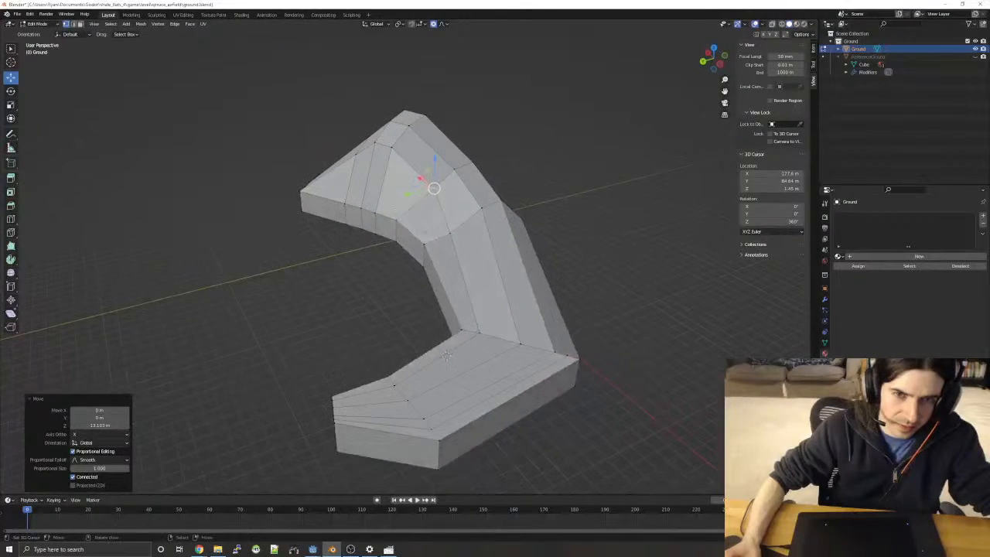
- Shift the inner top vertex at the hill's foot about 20 m along X
key("g")
key("x")
key("ctrl+z")
left_click_drag(404, 174, 404, 175)
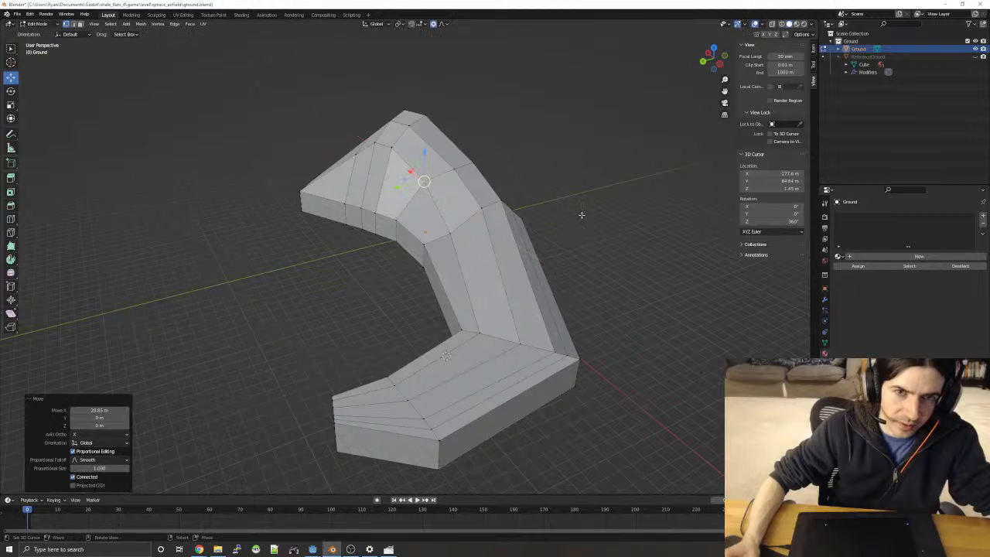
- Lower the middle top vertex at the hill's foot slightly along Z
middle_click_drag(580, 214, 540, 202)
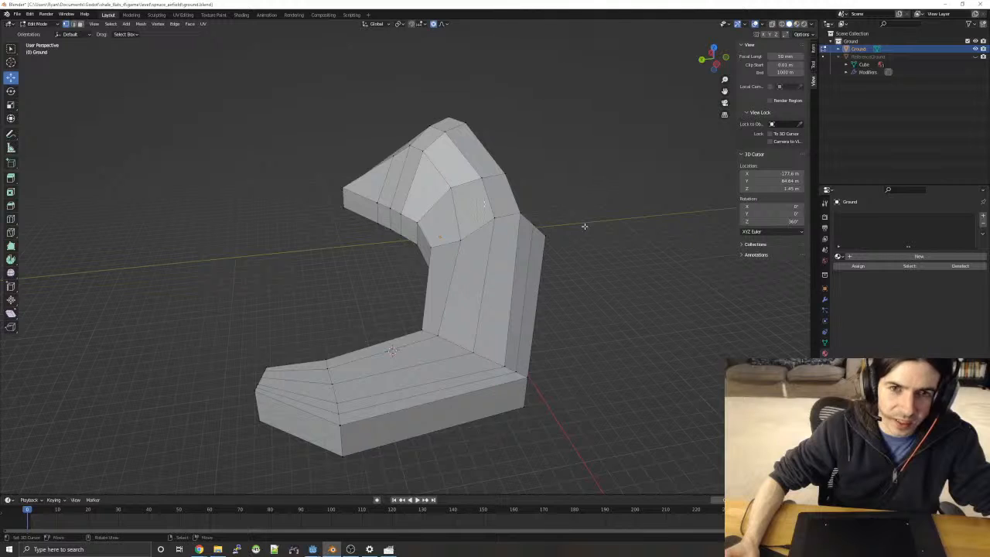
middle_click_drag(585, 226, 500, 219)
key("g")
key("z")
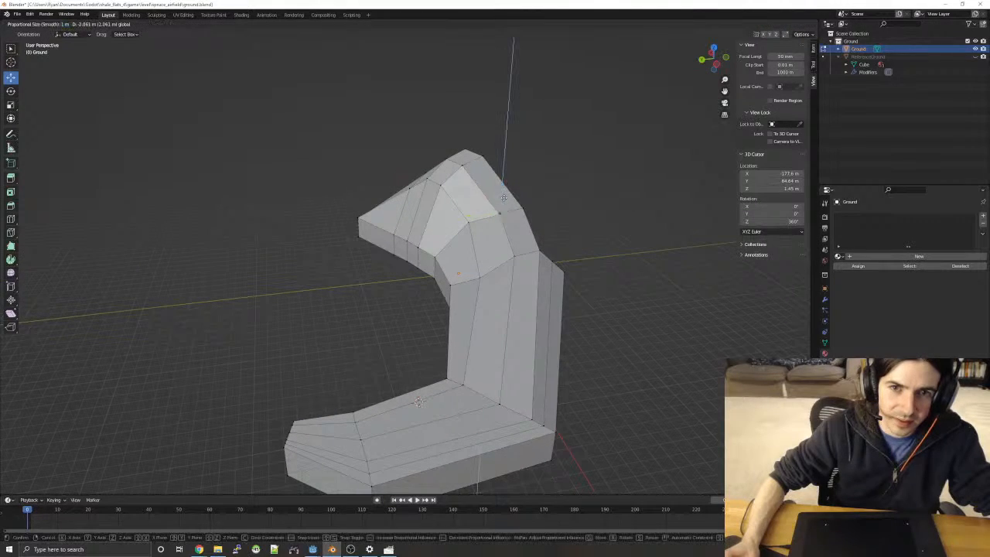
left_click(505, 202)
- Shift the inner vertex at the hill's foot horizontally, then reposition the adjacent top vertex horizontally as well
middle_click_drag(570, 201, 402, 252)
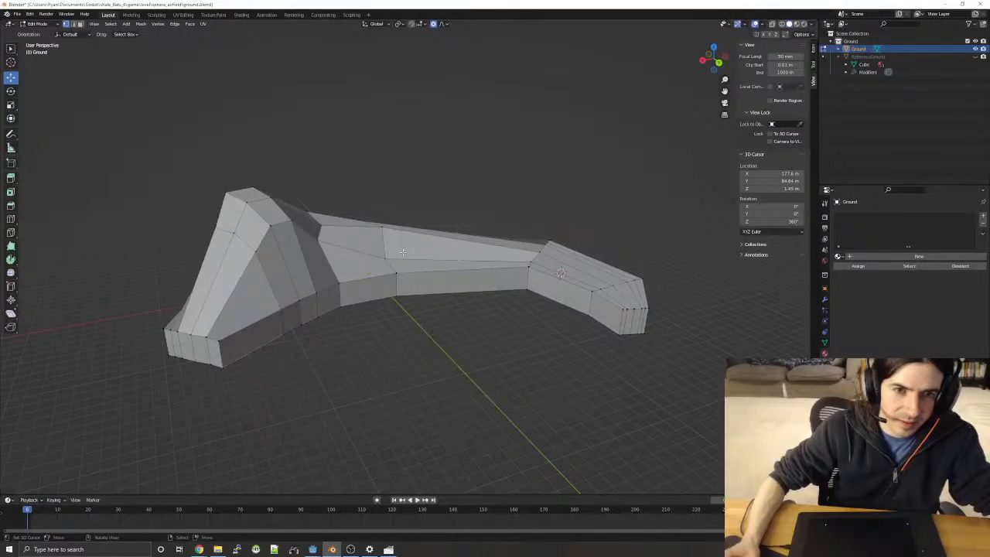
key("g")
key("y")
left_click(331, 246)
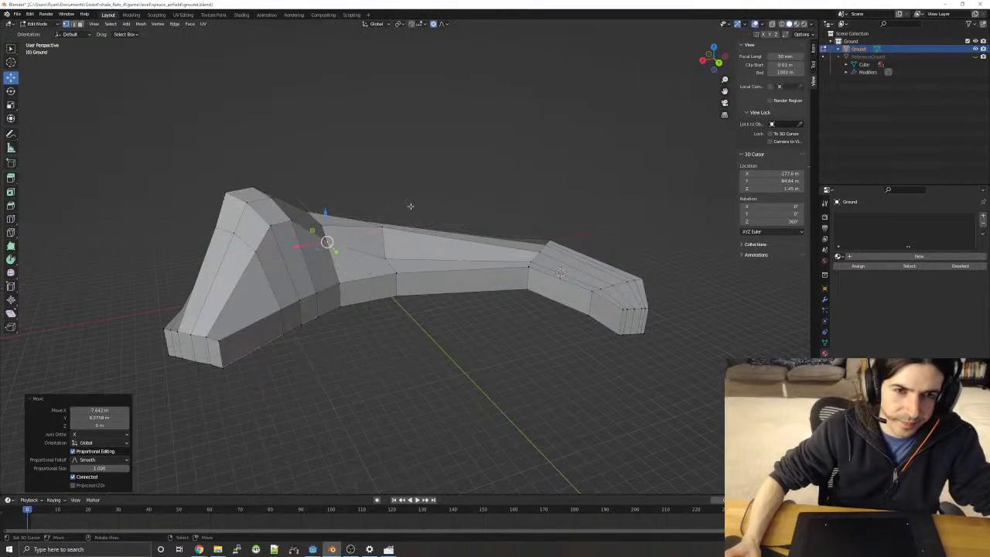
middle_click_drag(461, 189, 329, 227)
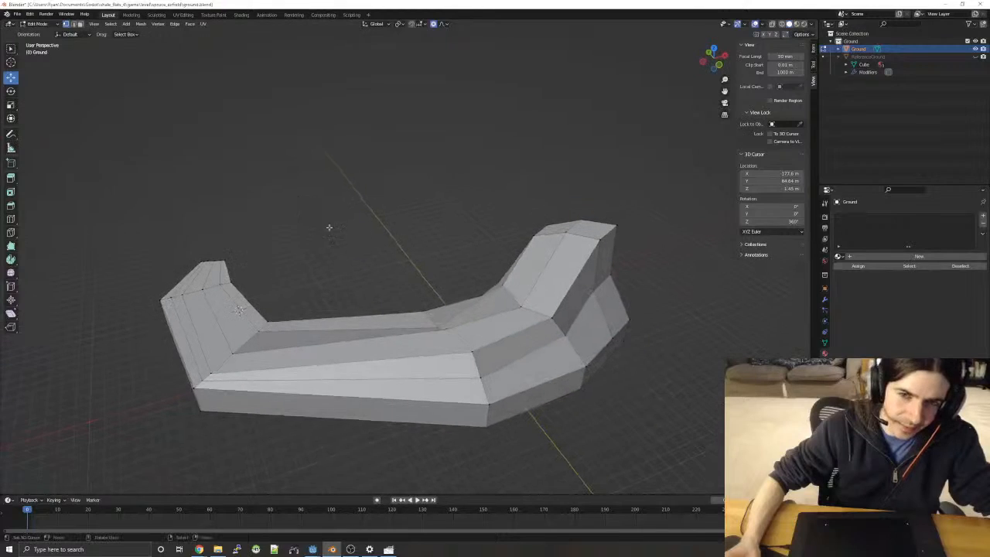
key("g")
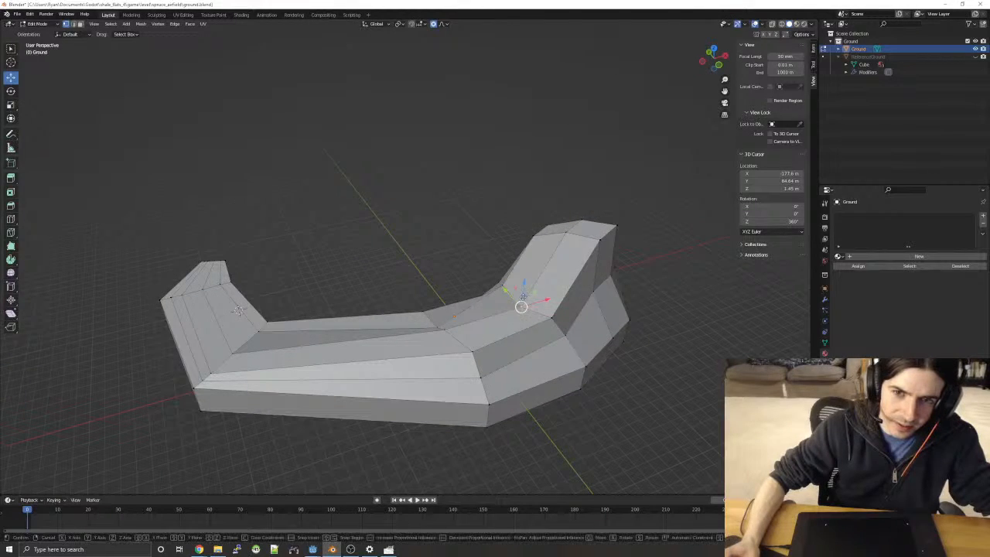
key("y")
left_click(516, 300)
- Edge-slide the lengthwise top edge on the hill's approach slope by a factor of about -0.49
middle_click_drag(352, 238, 547, 206)
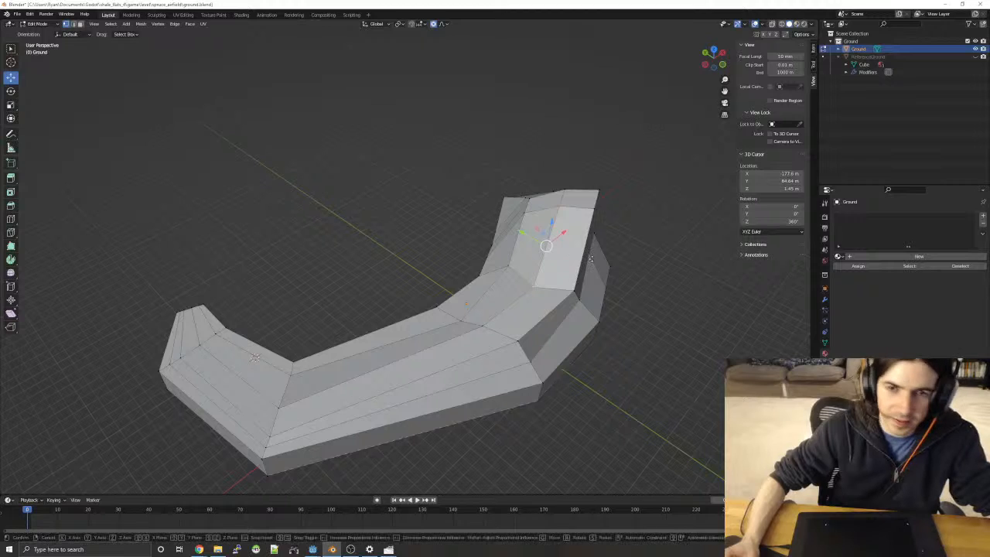
key("g")
key("g")
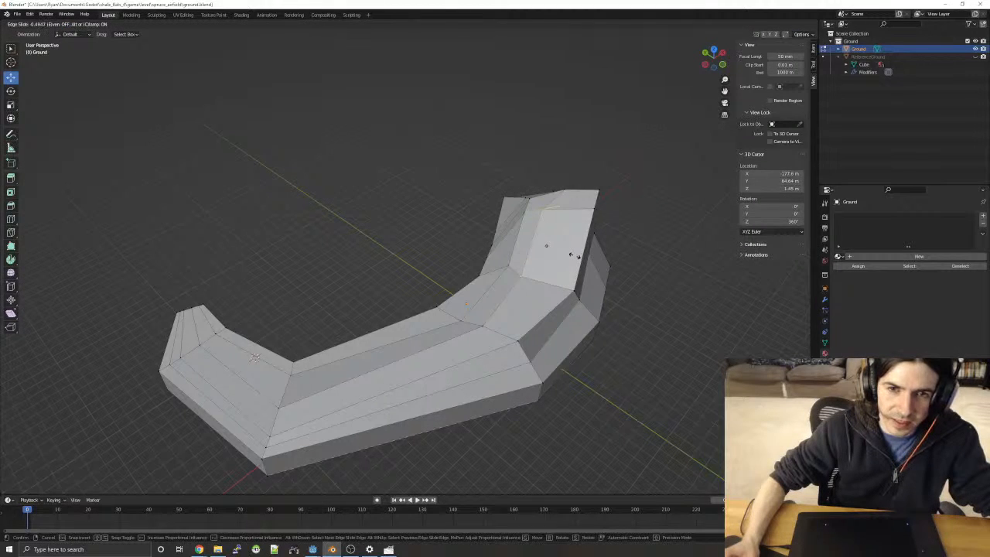
left_click(574, 255)
- Raise the slid edge on the hill's approach slope about 2.5 m along Z and clear the selection
mouse_move(656, 283)
middle_mouse_down()
mouse_move(734, 273)
mouse_move(782, 287)
mouse_move(656, 272)
middle_mouse_up()
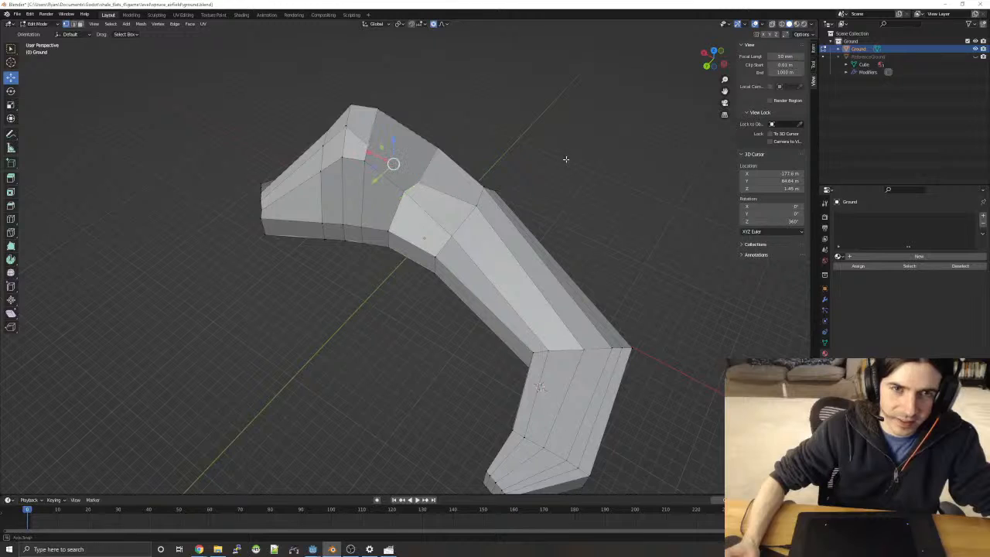
middle_click_drag(566, 158, 512, 119)
key("g")
key("z")
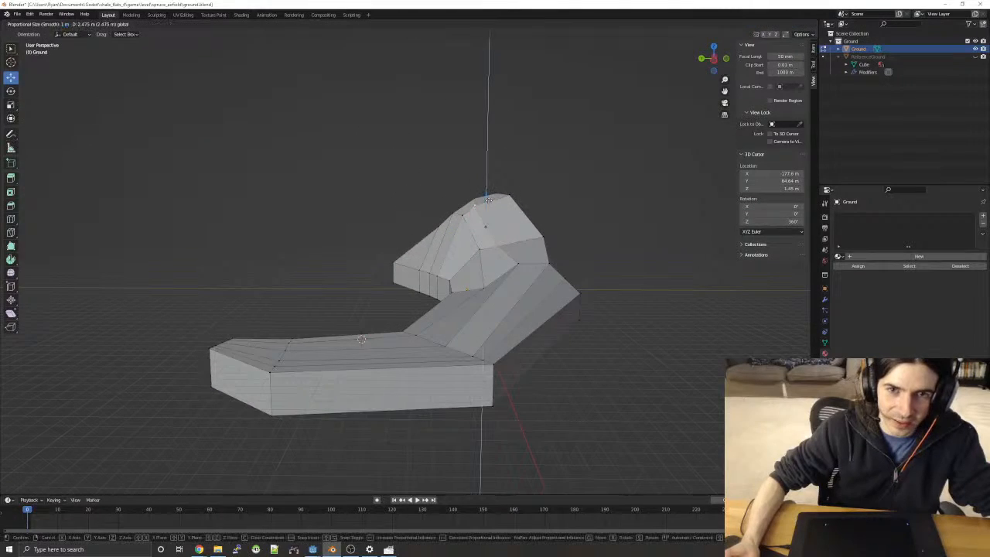
left_click_drag(488, 200, 488, 198)
left_click(592, 227)
- Slide the top vertex between the bend and the hill along its edge to smooth the transition
middle_click_drag(584, 183, 365, 223)
key("shift+v")
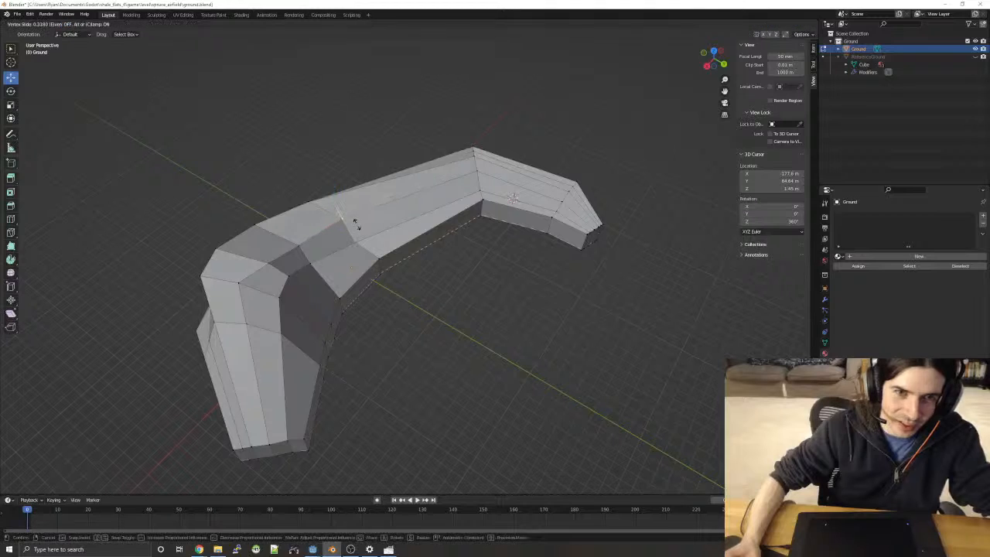
left_click(361, 227)
- Select the top vertices across the low end of the strip and raise them slightly along Z
middle_click_drag(348, 160, 486, 198)
middle_click_drag(518, 168, 495, 350)
middle_click_drag(402, 333, 358, 328)
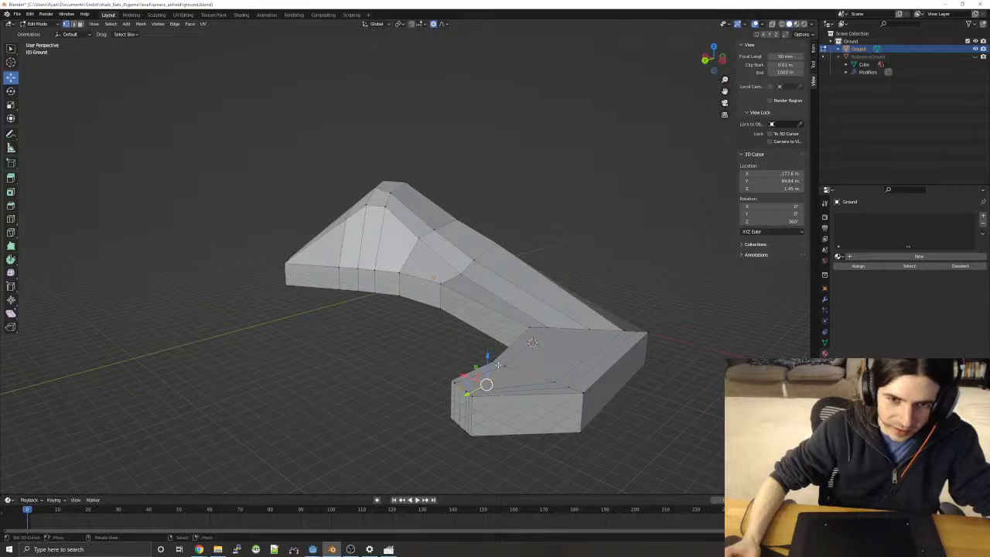
right_click(466, 392, "shift")
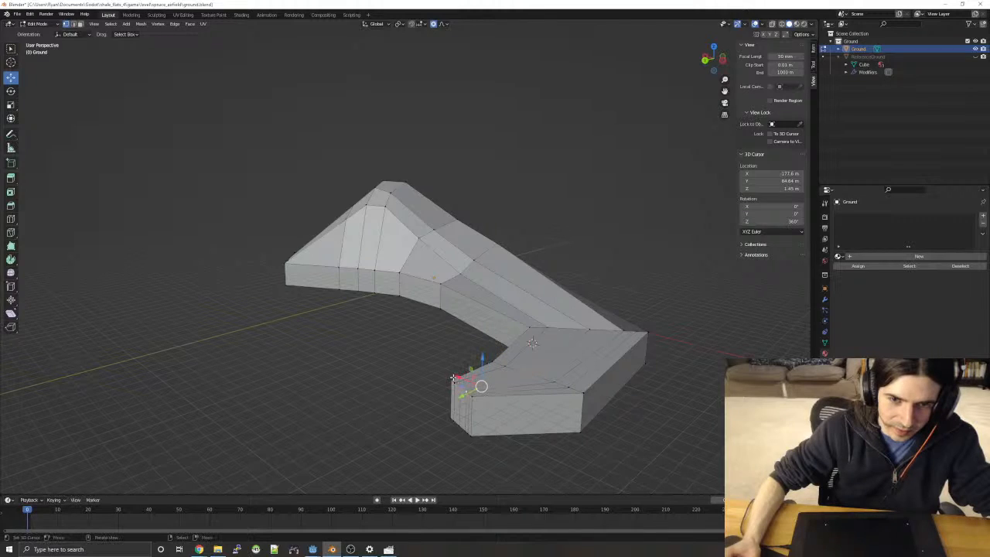
left_click_drag(483, 360, 483, 355)
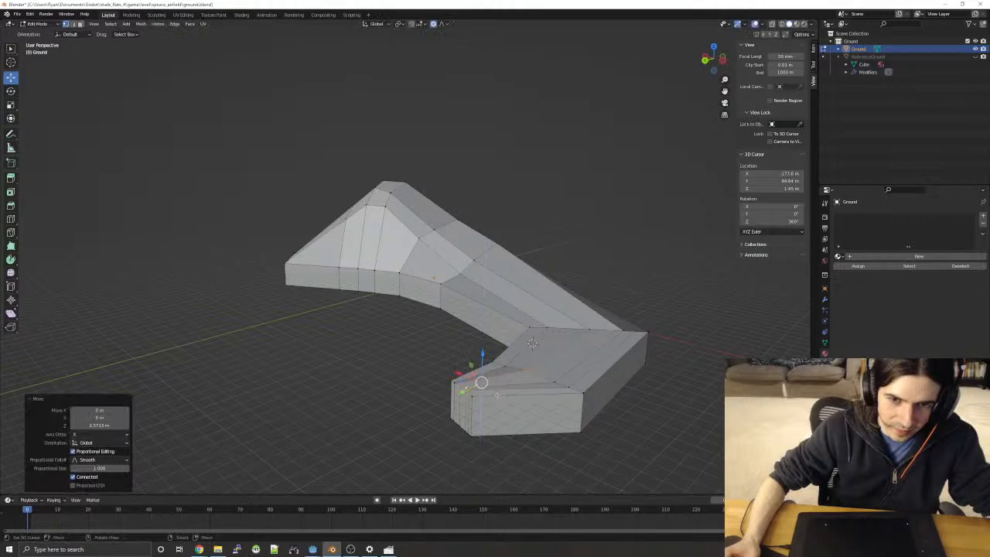
- Raise the inner top vertex just behind the low end about 1.9 m along Z
right_click(543, 382)
key("g")
key("z")
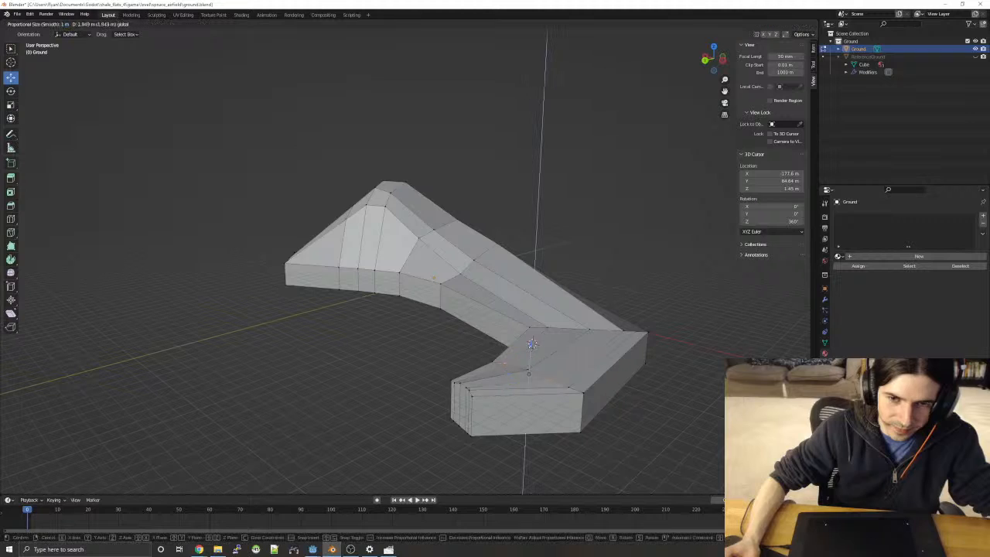
left_click_drag(532, 343, 536, 341)
right_click(526, 368)
- Raise the top vertex near the outer corner of the low end about 1.4 m along Z
middle_click_drag(535, 340, 642, 376)
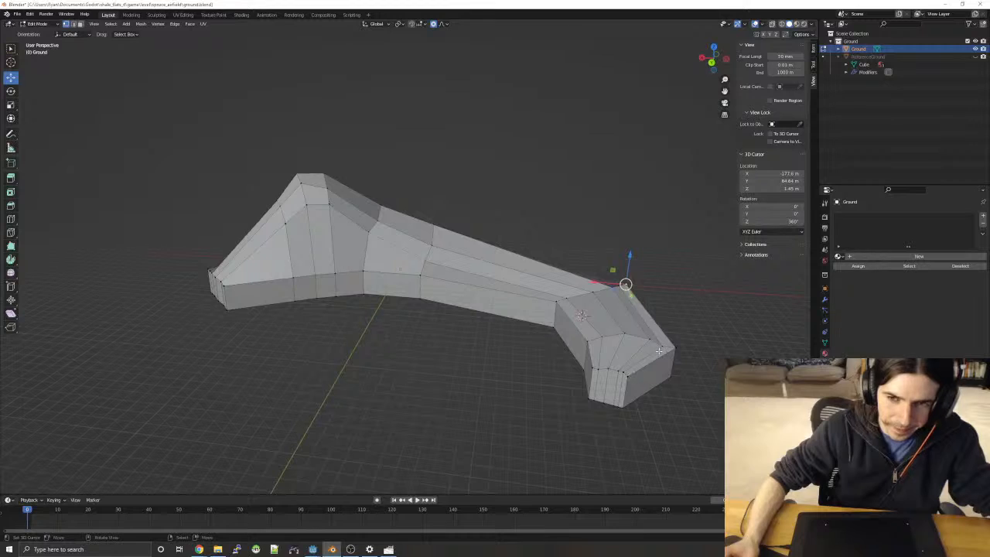
mouse_move(662, 346)
left_mouse_down()
mouse_move(664, 331)
mouse_move(663, 343)
left_mouse_up()
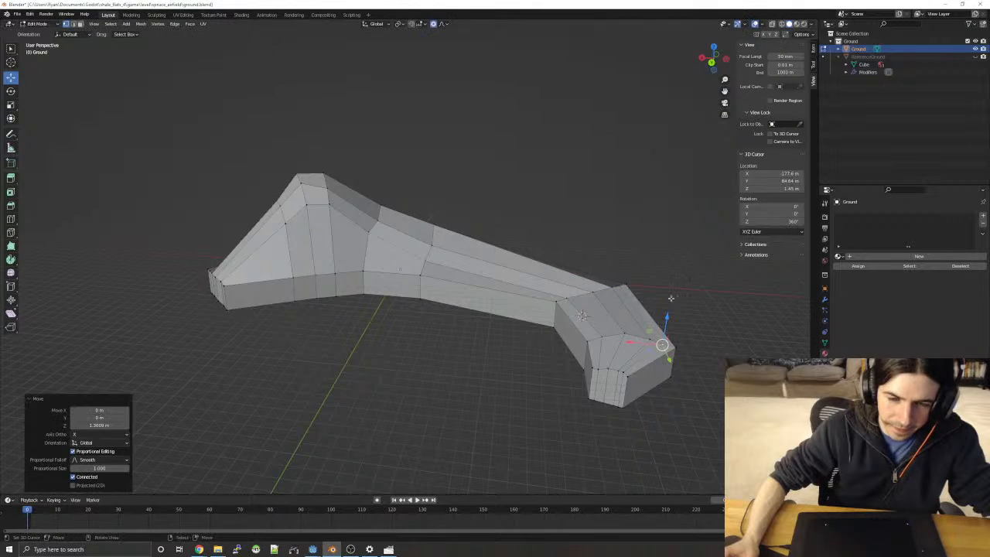
- Pull the middle vertical edges of the hill-side end wall outward to round it, and clear the selection
middle_click_drag(623, 223, 265, 370)
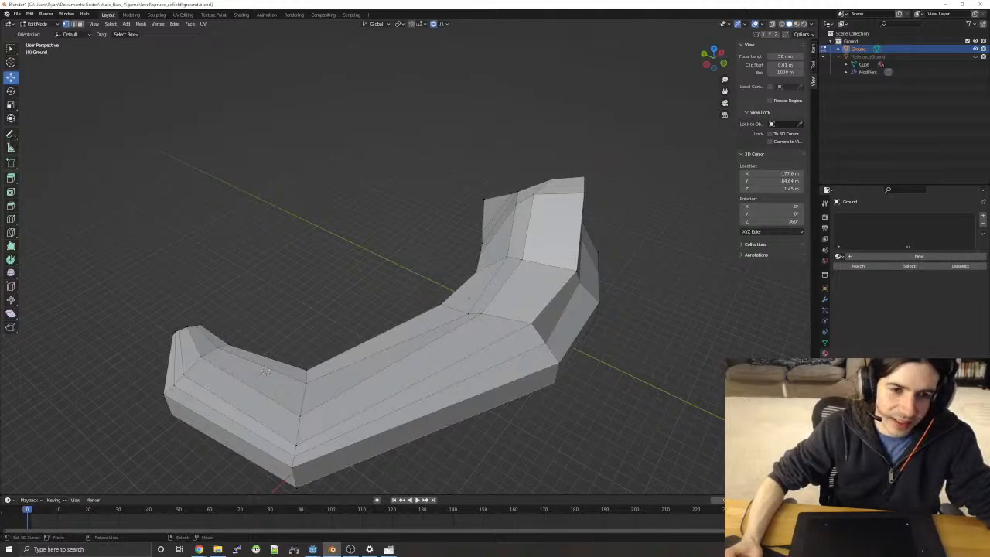
middle_click_drag(310, 245, 395, 313)
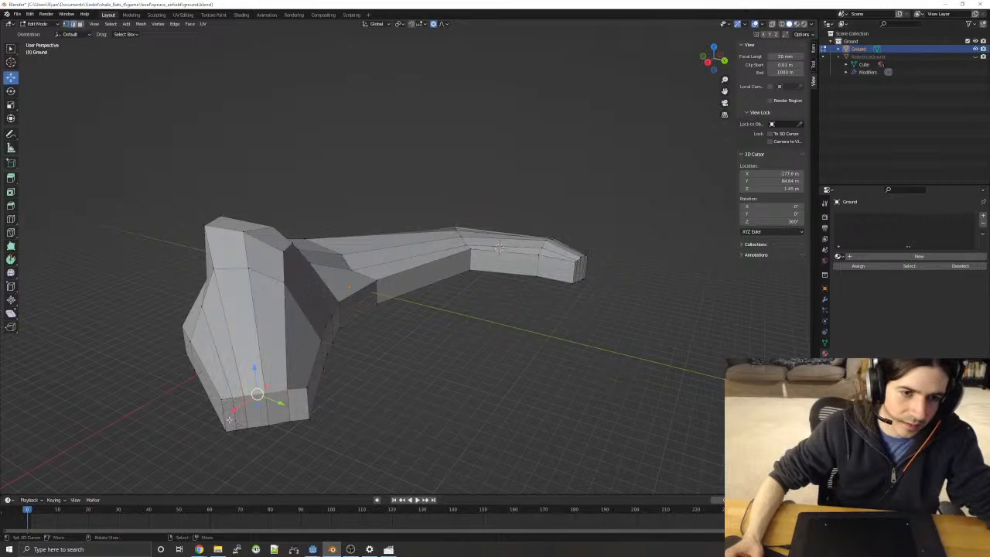
left_click(233, 416)
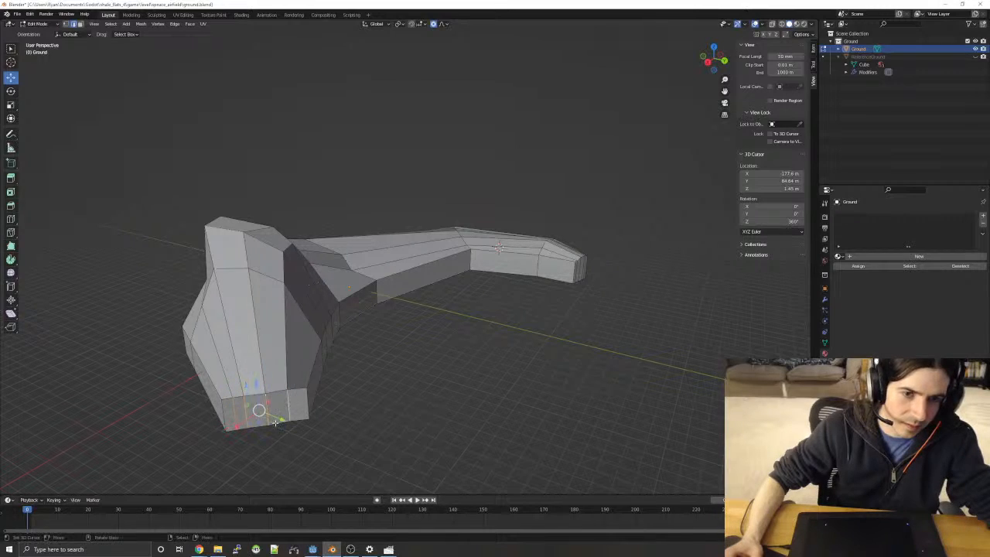
left_click_drag(262, 426, 270, 437)
key("alt+a")
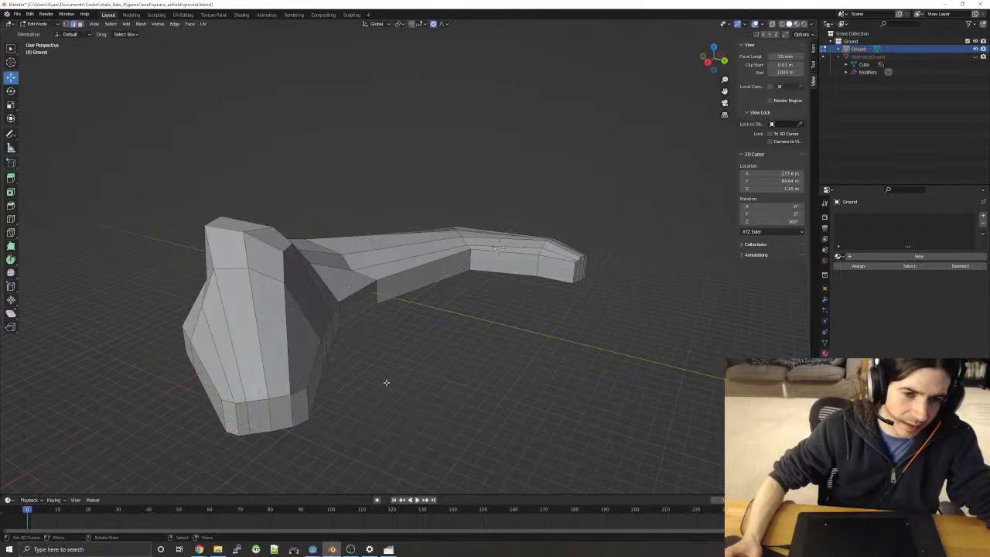
- Move the vertical edges on the inner wall below the hill about 9.3 m along Y and clear the selection
middle_click_drag(375, 369, 327, 363)
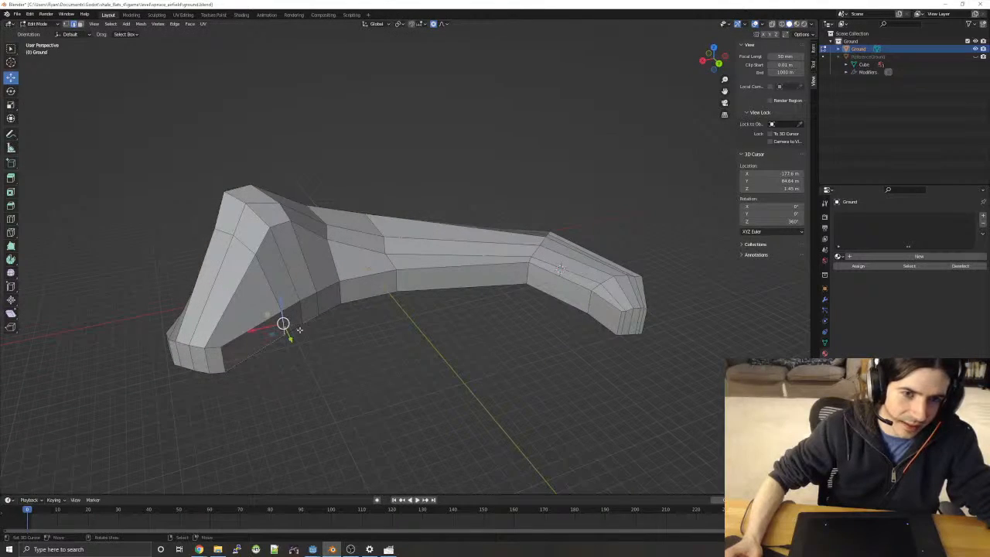
key("g")
key("y")
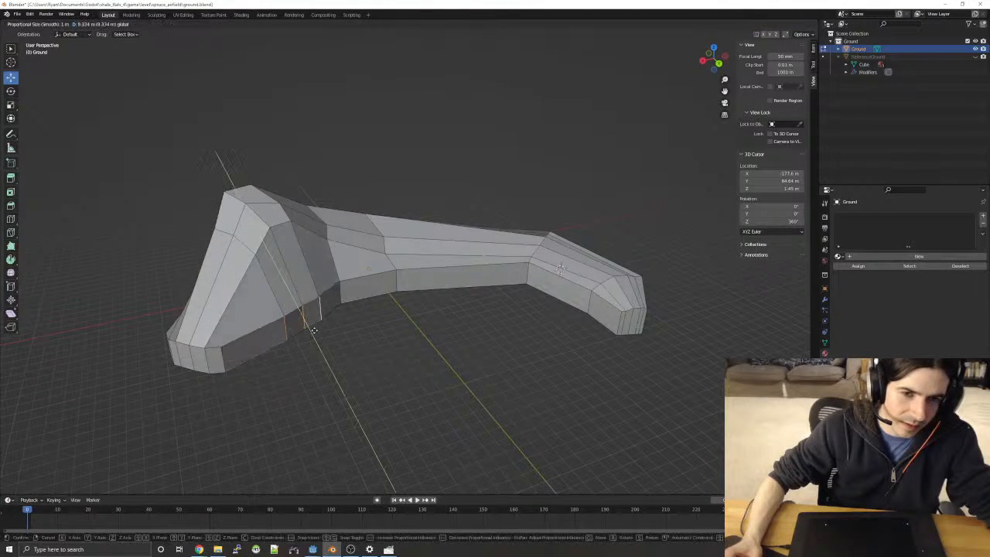
left_click_drag(316, 330, 317, 331)
key("alt+a")
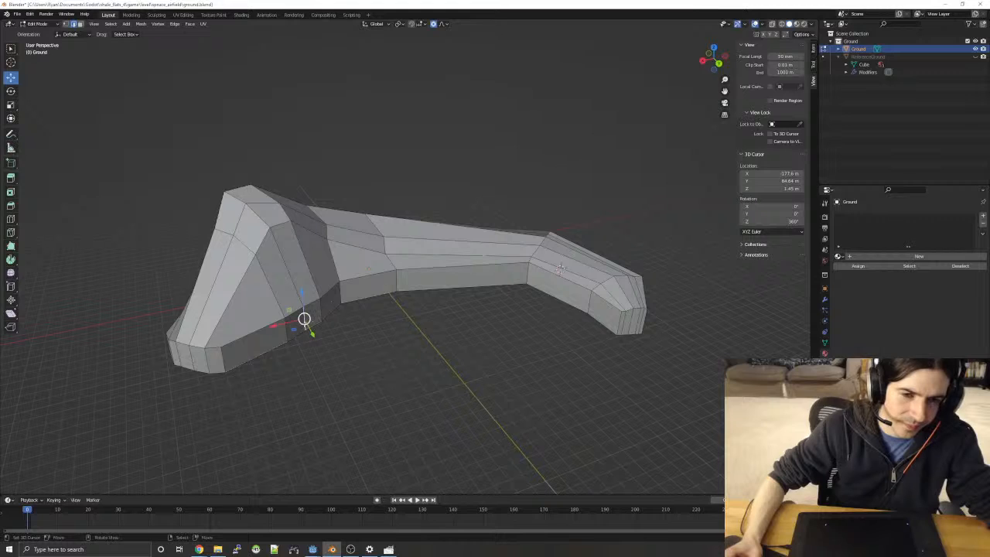
- Shift the inner wall's vertical edges below the hill horizontally, one after the other, keeping their height fixed
key("g")
key("shift+z")
left_click(299, 331)
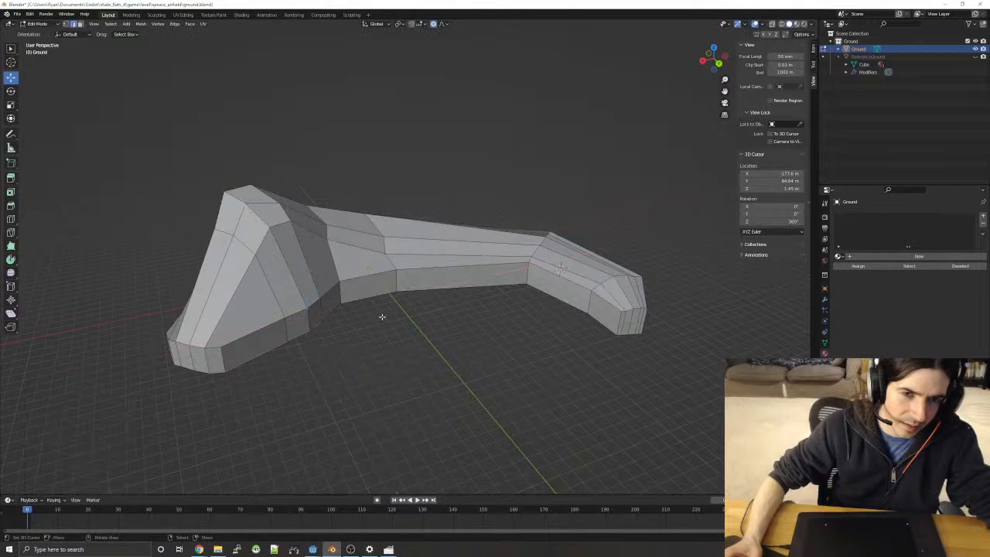
middle_click_drag(301, 331, 320, 318)
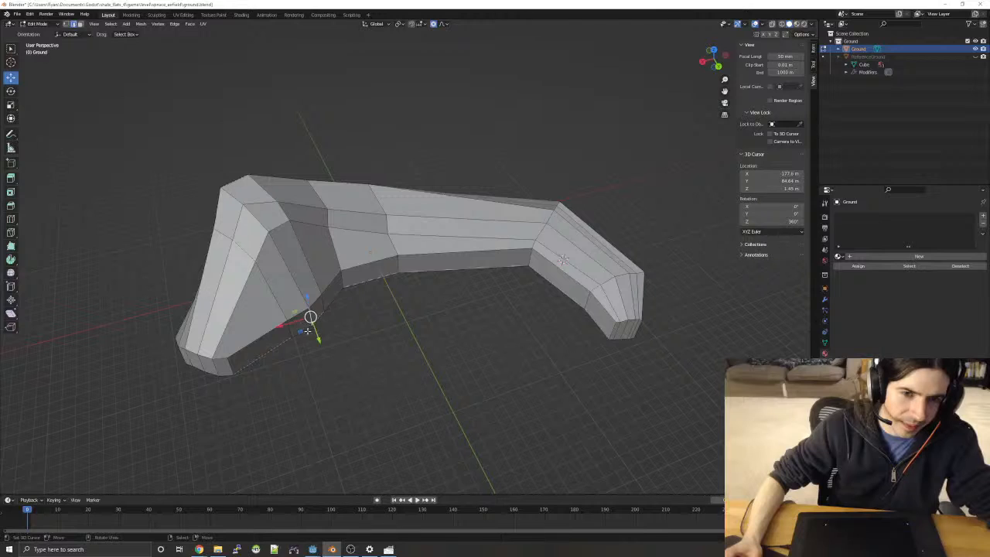
key("g")
key("shift+z")
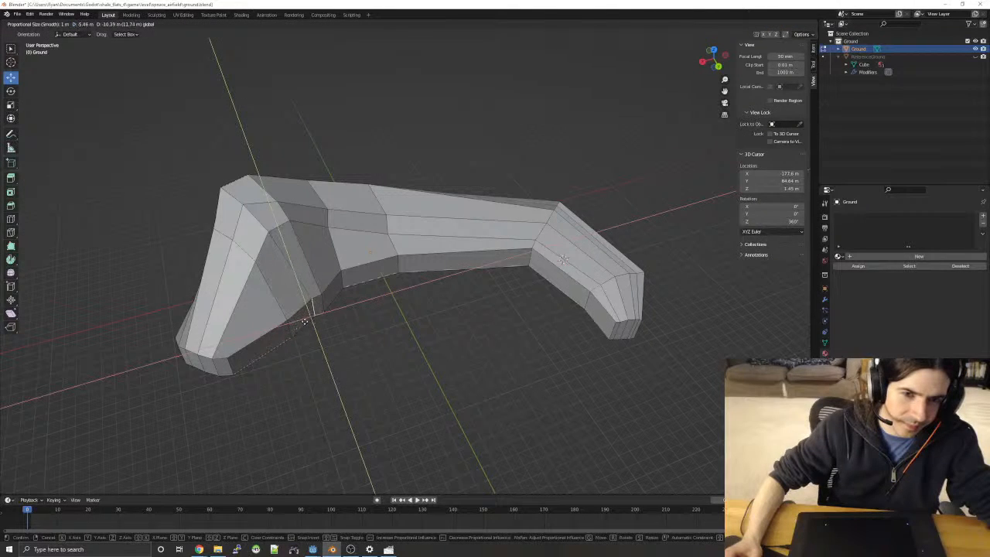
left_click(305, 321)
middle_click_drag(391, 332, 474, 269)
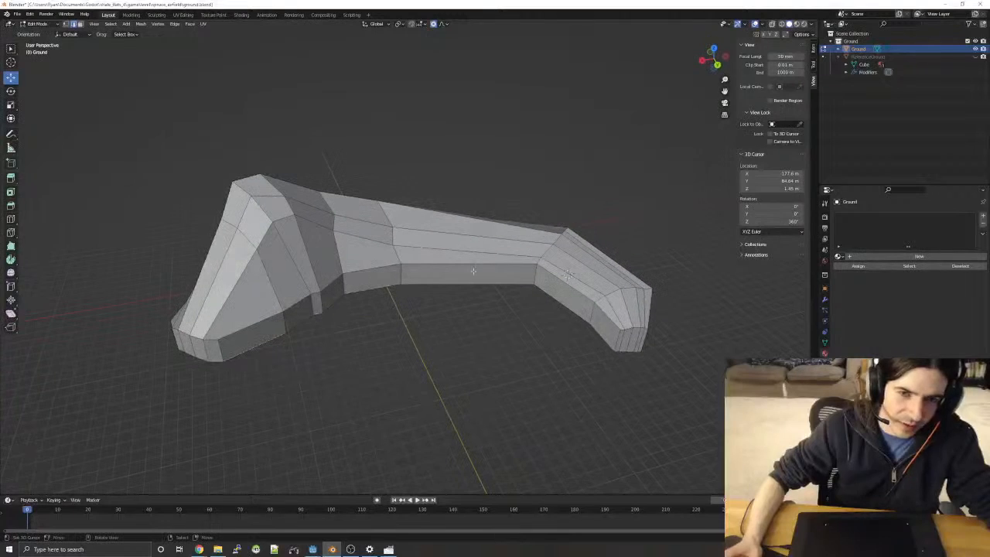
- Move the middle vertical edges of the low end's wall outward about 5.8 m along Y
middle_click_drag(567, 274, 593, 305)
middle_click_drag(255, 283, 444, 278)
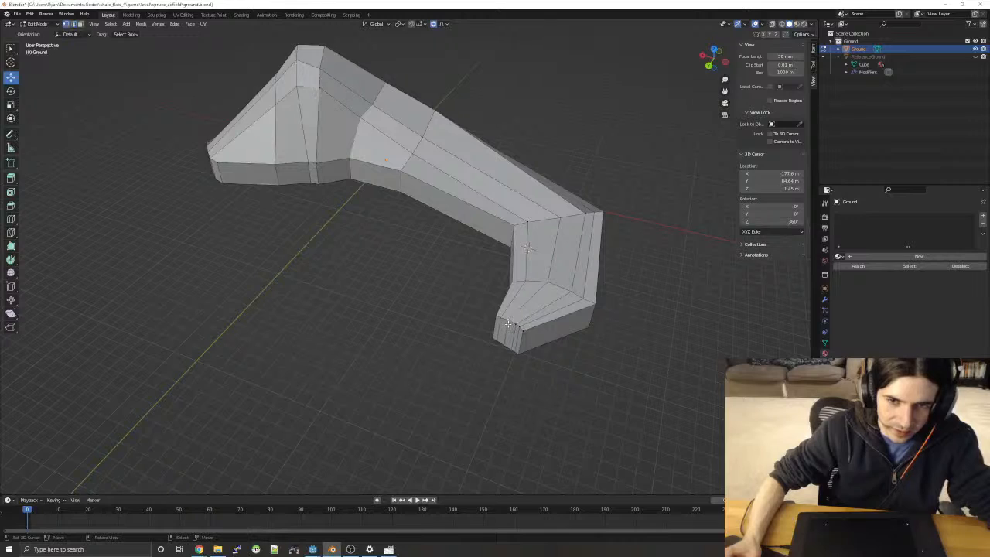
left_click(513, 349, "shift")
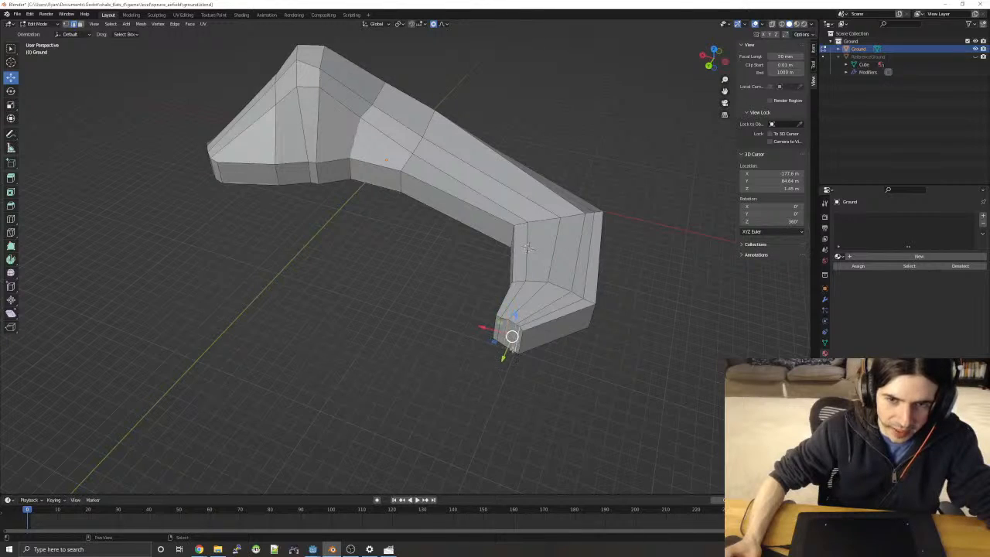
key("g")
key("y")
left_click(501, 358)
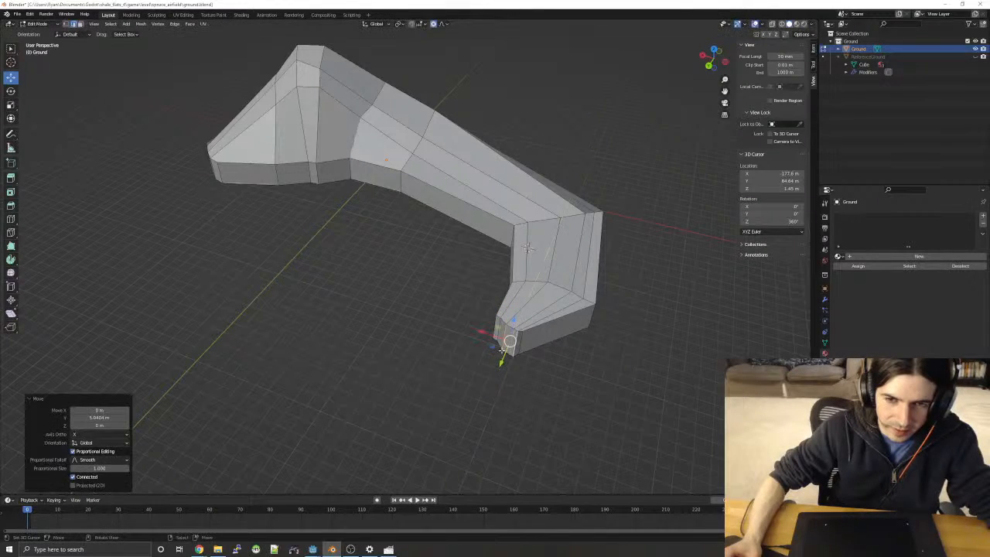
- Adjust the individual vertical edges of the low end's wall to finish rounding it
mouse_move(495, 348)
left_mouse_down()
mouse_move(481, 337)
mouse_move(504, 352)
mouse_move(485, 340)
mouse_move(493, 348)
left_mouse_up()
left_click(499, 333)
left_click(504, 351)
left_click(515, 345)
left_click(516, 343)
- Select the whole ground mesh and turn on the Statistics overlay in the viewport
key("a")
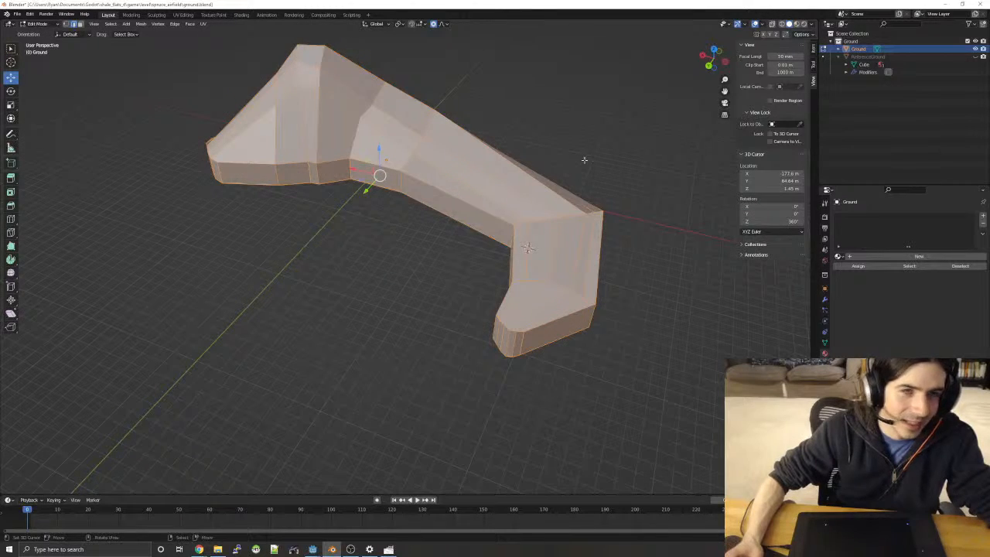
left_click(811, 25)
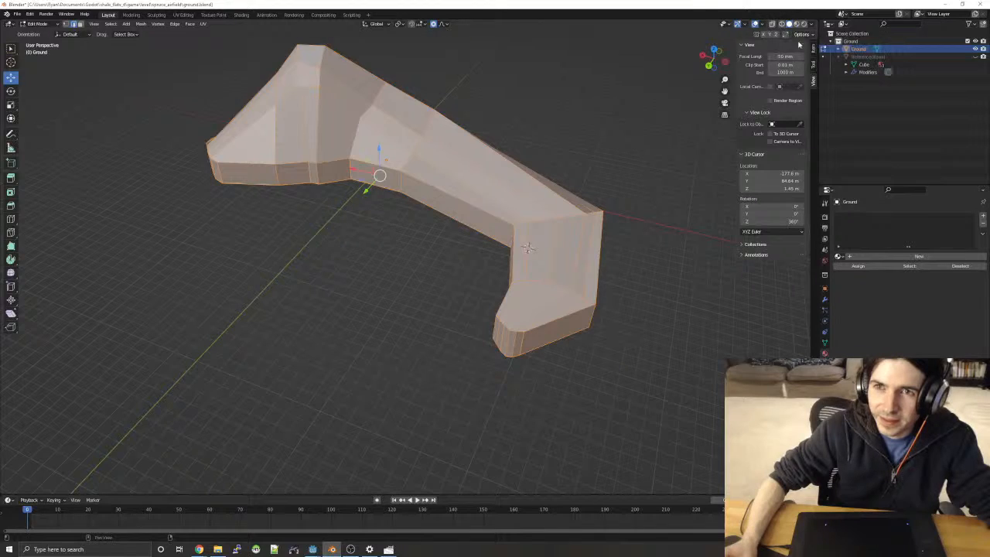
left_click(802, 36)
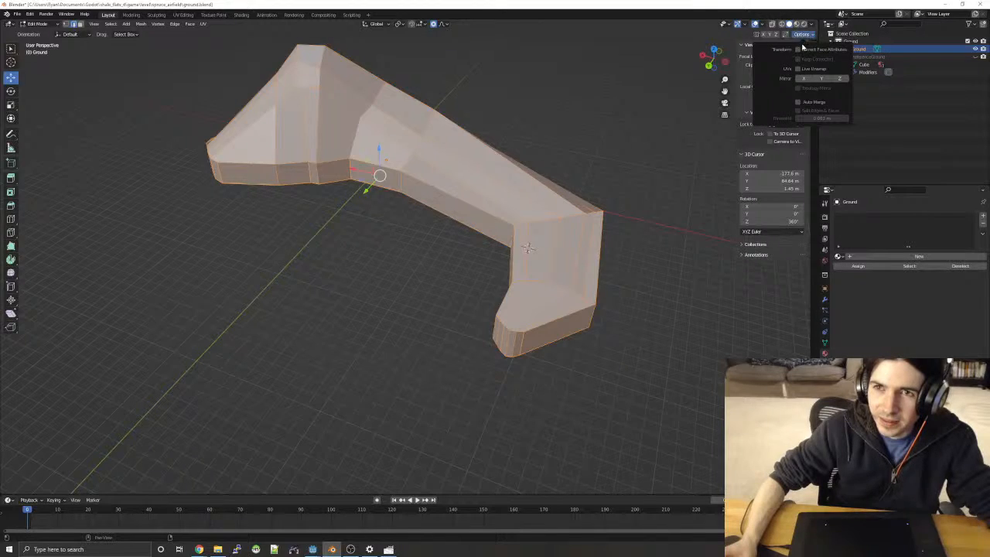
left_click(763, 24)
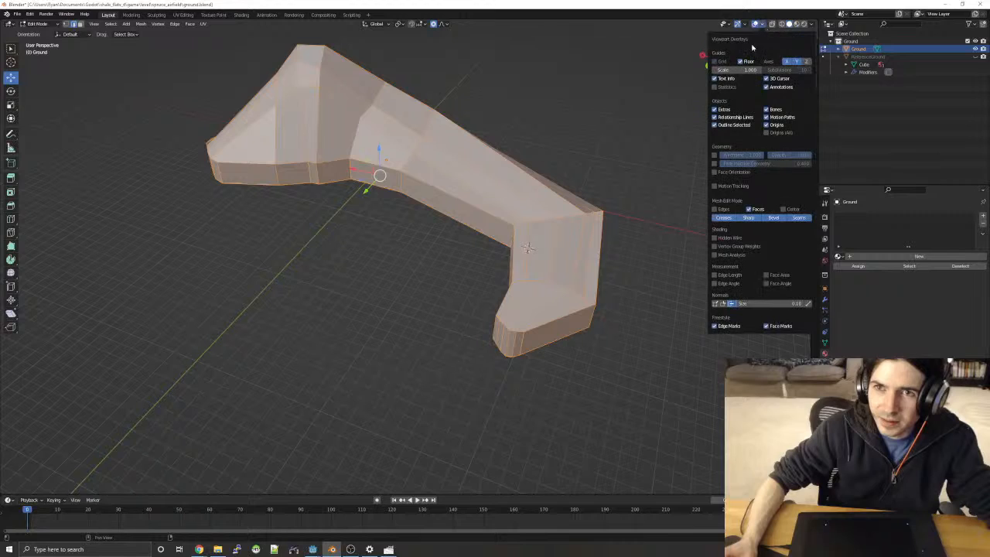
left_click(726, 87)
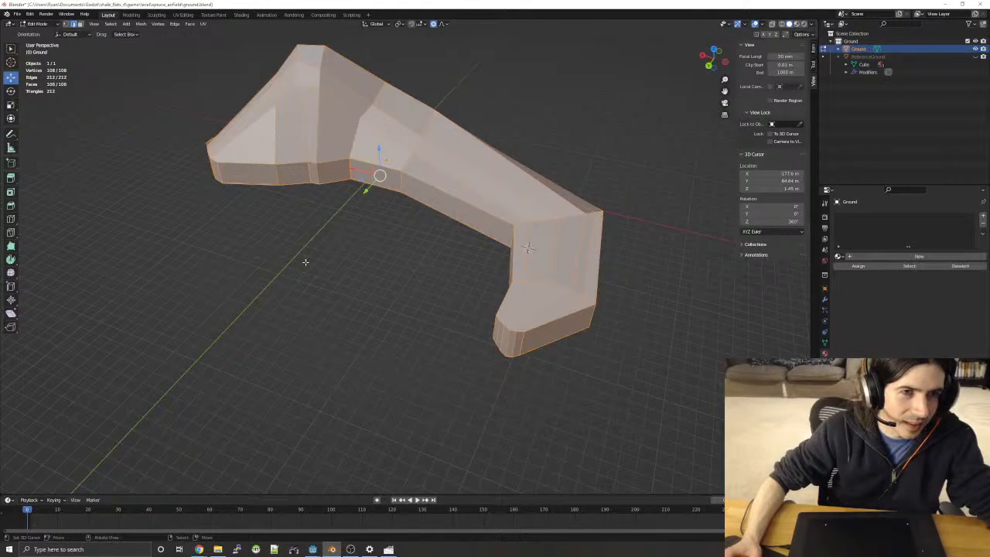
- Clear the selection and select the short lengthwise interior edges on the mesh's underside beneath the hill
key("alt+a")
middle_click_drag(389, 287, 206, 209)
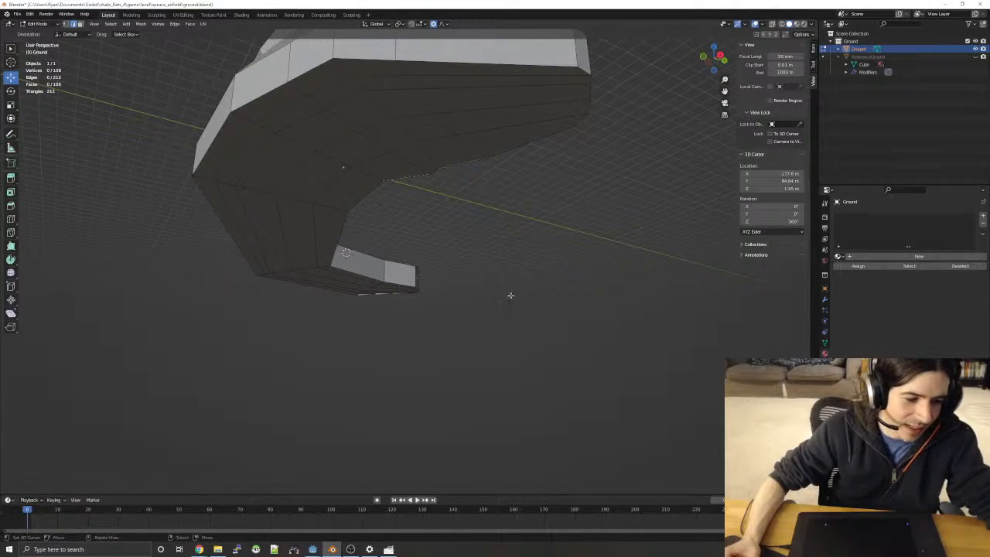
left_click(444, 138)
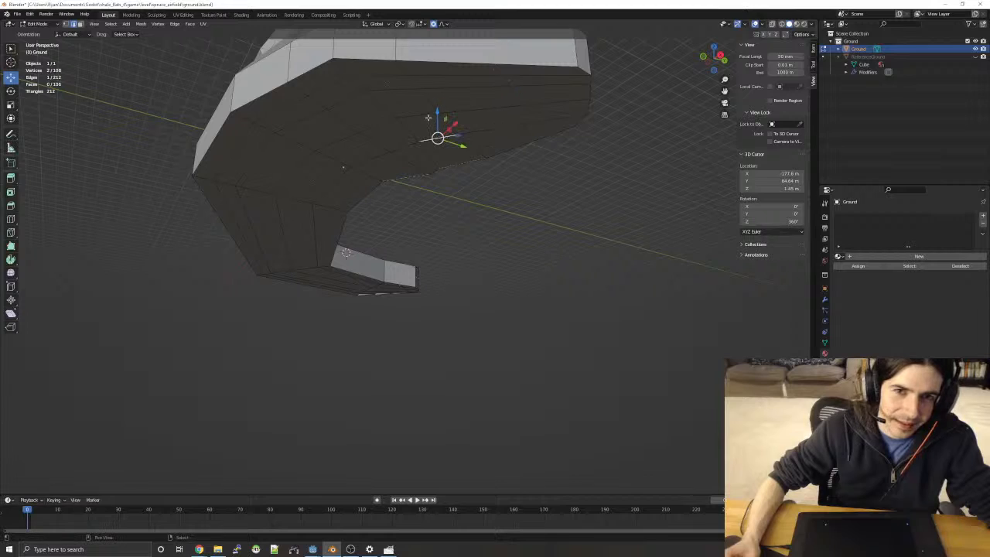
left_click(419, 116, "shift")
left_click(400, 90, "shift")
left_click(373, 81, "shift")
left_click(338, 85, "shift")
left_click(347, 100, "shift")
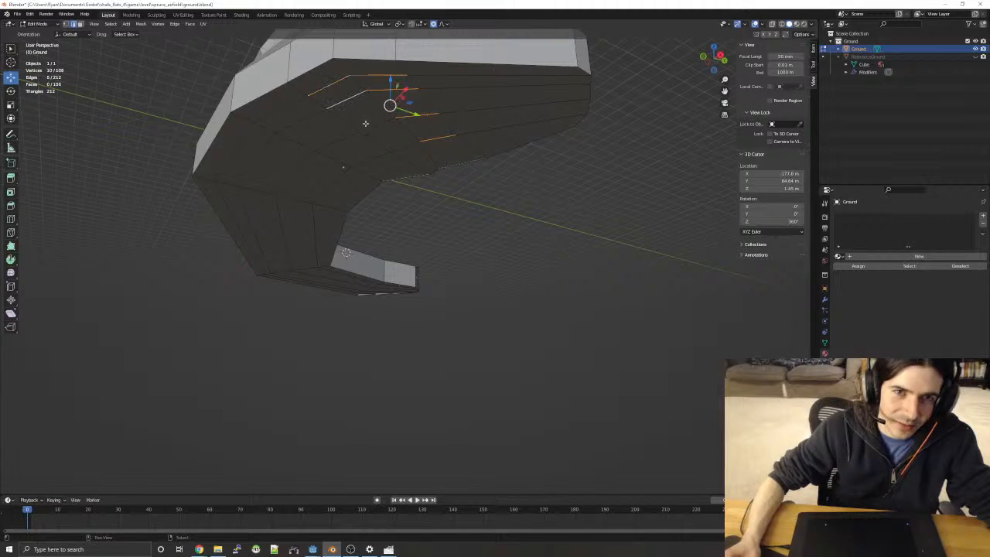
- Add the connecting interior edges beneath the hill until the block of six underside faces is fully selected
left_click(376, 119, "shift")
left_click(424, 98, "shift")
left_click(417, 140, "shift")
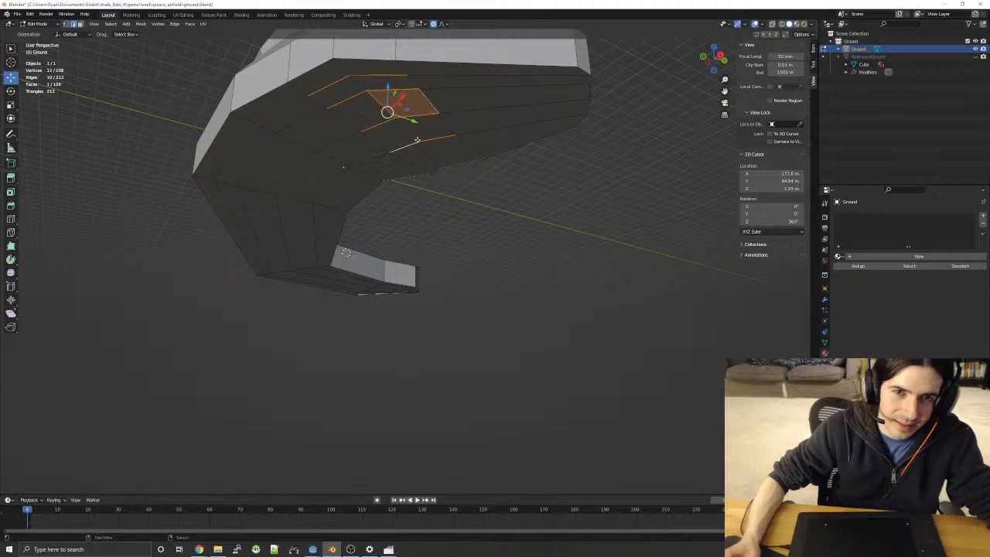
left_click(410, 130, "shift")
left_click(451, 121, "shift")
left_click(346, 116, "shift")
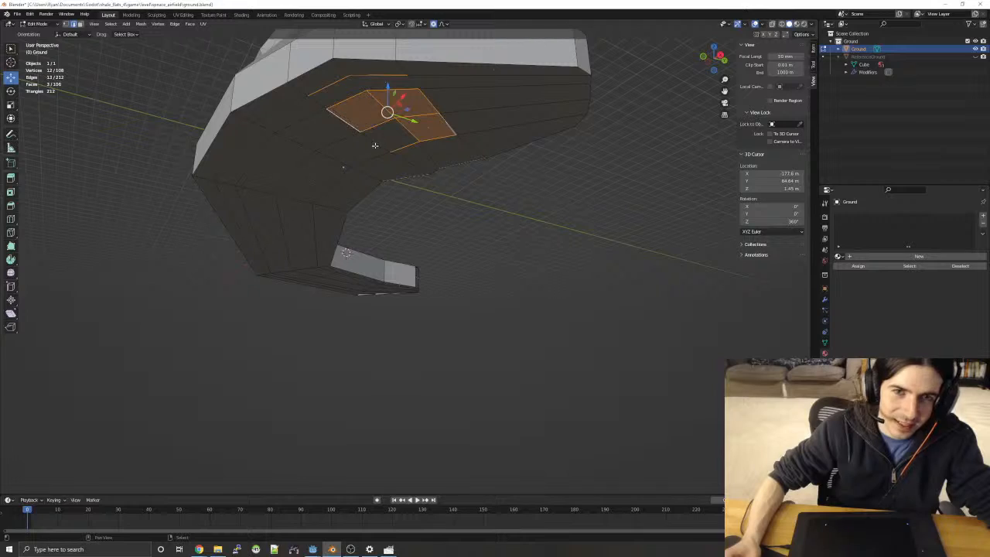
left_click(378, 140, "shift")
left_click(357, 85, "shift")
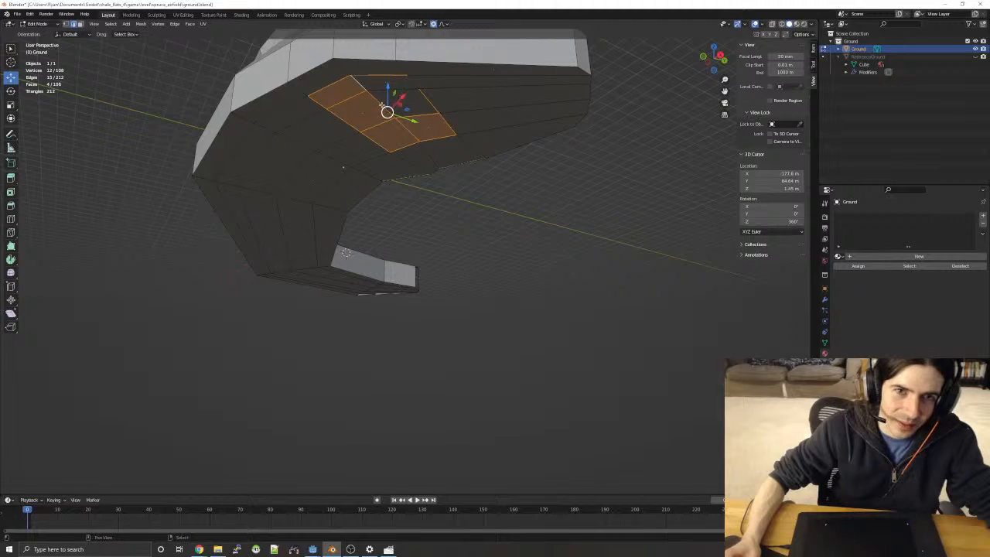
left_click(386, 92, "shift")
left_click(413, 82, "shift")
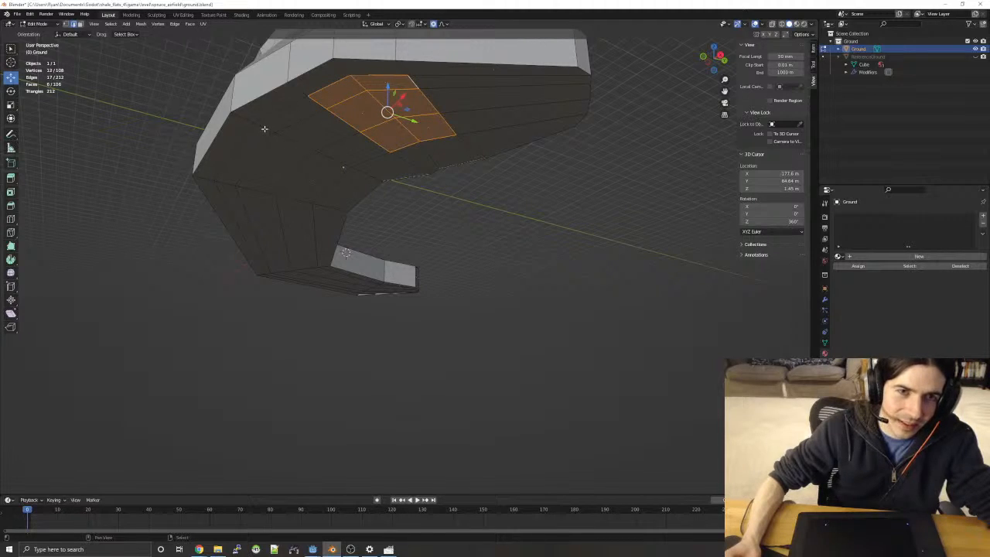
- Switch to face selection and add the interior underside faces around the curve between the hill and the long section
key("3")
left_click(301, 116, "shift")
left_click(319, 130, "shift")
left_click(346, 150, "shift")
left_click(318, 174, "shift")
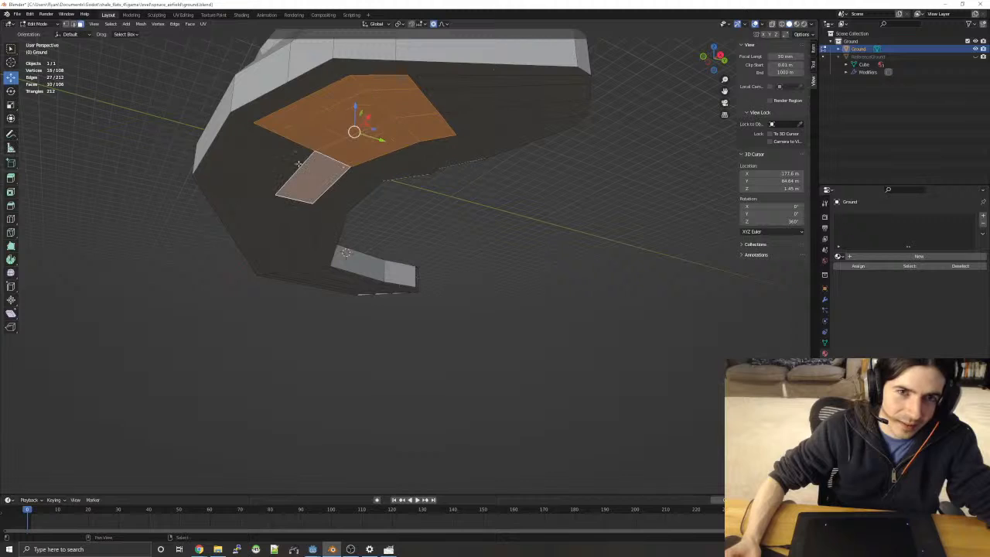
left_click(298, 163, "shift")
left_click(255, 143, "shift")
- Add the remaining interior underside faces along the curve, the long section and the short arm to the selection
left_click(237, 202, "shift")
left_click(264, 215, "shift")
left_click(293, 222, "shift")
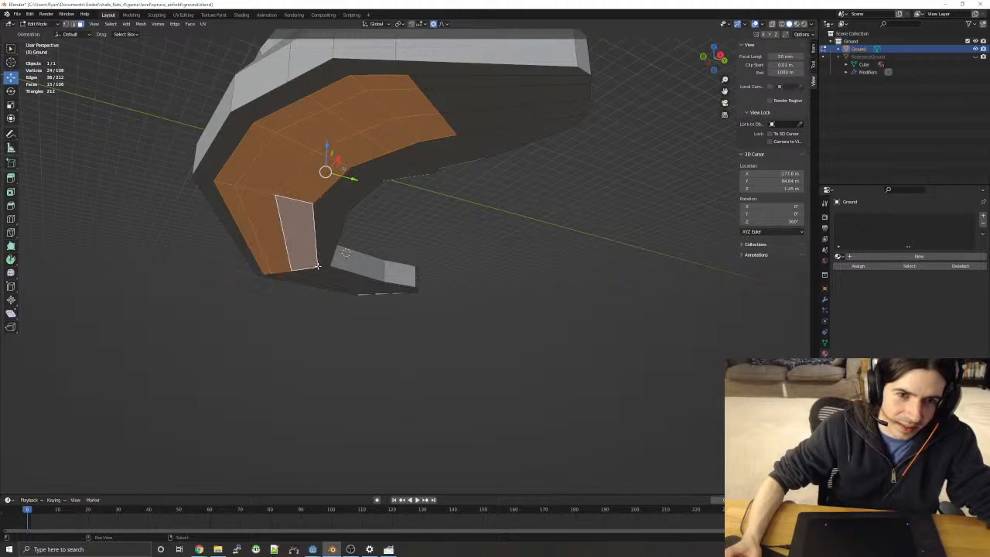
middle_click_drag(317, 265, 462, 188)
left_click(319, 189, "shift")
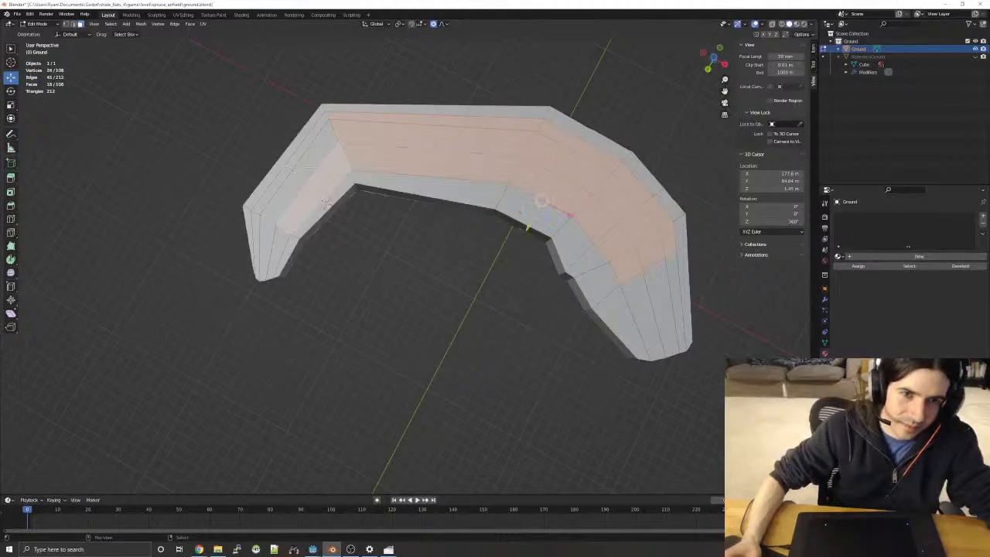
left_click(307, 171, "shift")
left_click(301, 158, "shift")
- Move the selected underside faces down about 42 m along Z
middle_click_drag(354, 289, 518, 235)
left_click_drag(540, 226, 544, 268)
middle_click_drag(411, 335, 439, 338)
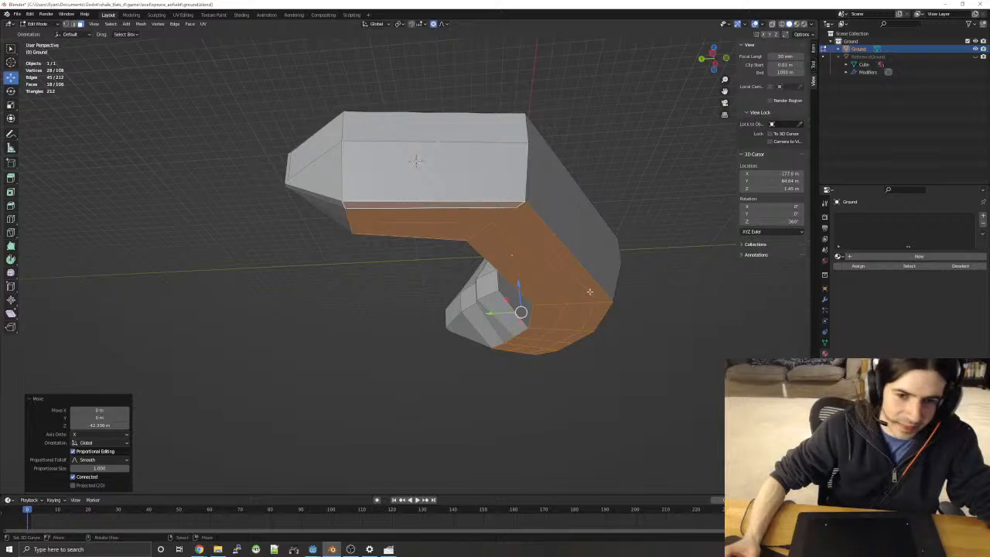
- Try narrowing the lowered underside faces along Y to a scale of about 0.55, and undo the scaling
key("s")
key("y")
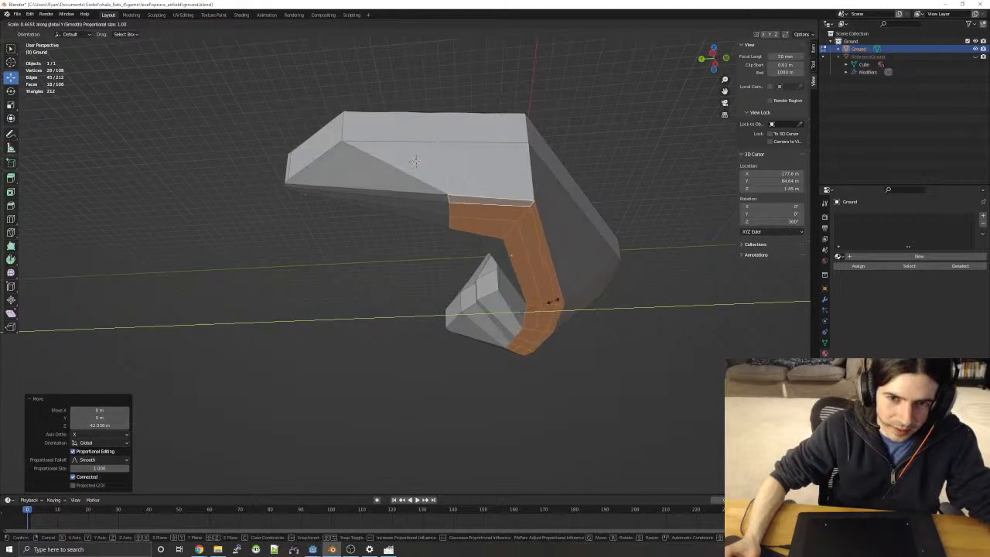
left_click(572, 303)
middle_click_drag(608, 311, 640, 276)
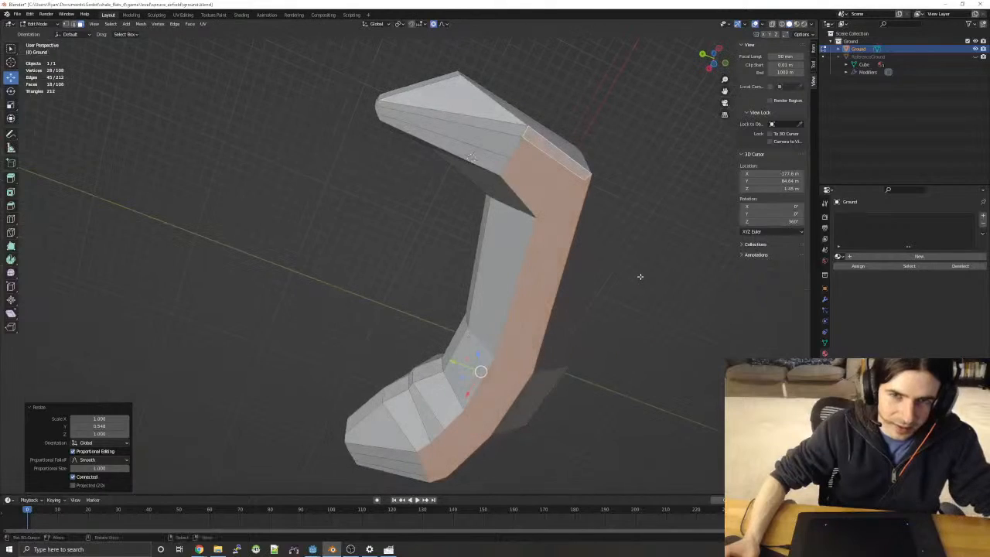
key("ctrl+z")
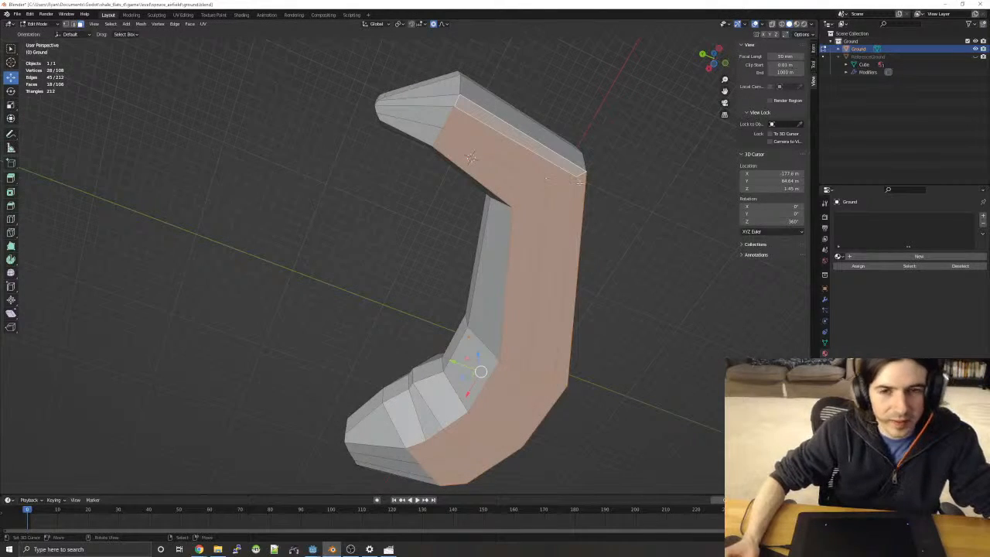
- Switch to vertex selection and scale down the crosswise row of underside vertices nearest the short arm's tapered end
key("1")
middle_click_drag(470, 158, 464, 162)
left_click(448, 82)
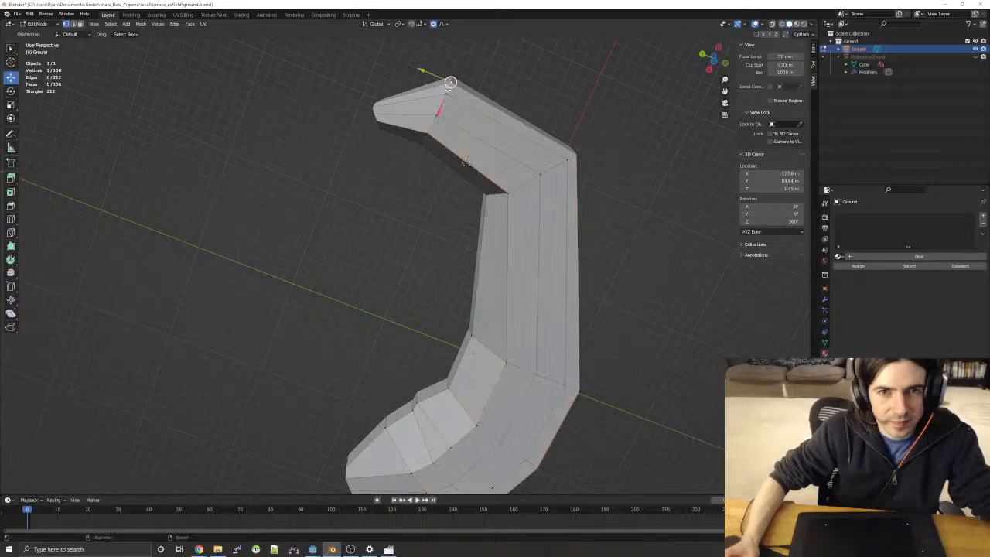
middle_click_drag(443, 146, 552, 155)
key("s")
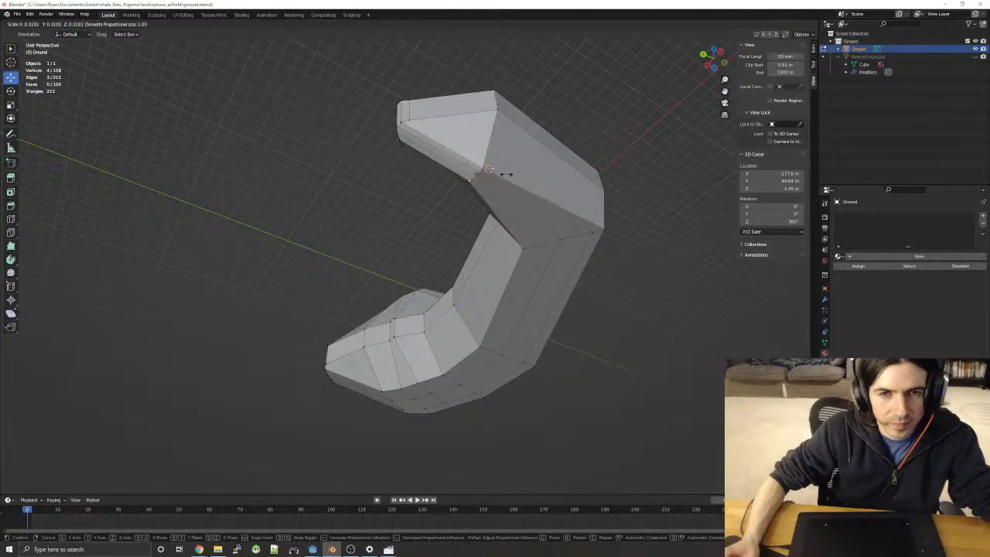
left_click(501, 175)
- Scale the underside vertex row at the bend between the short arm and the long section to 0.368
left_click(602, 228)
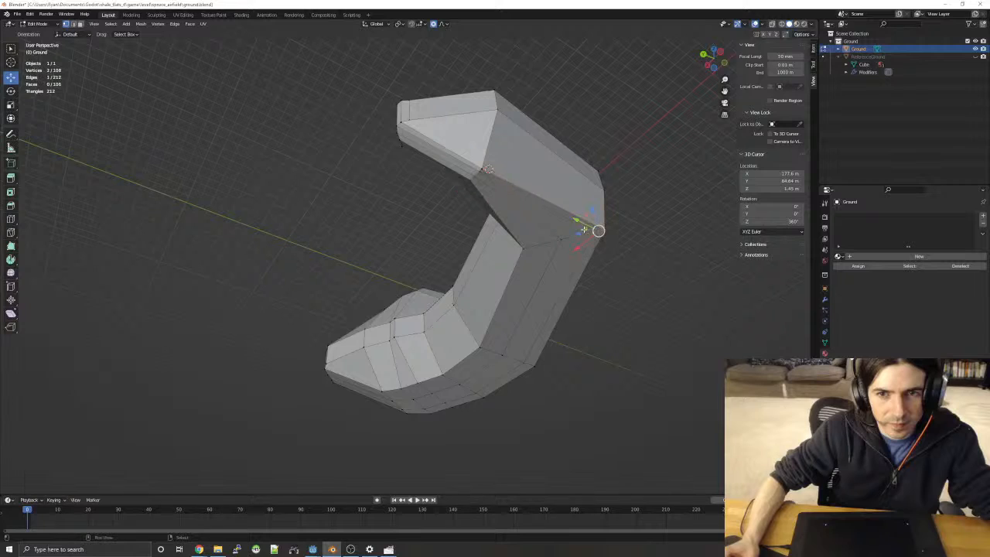
key("s")
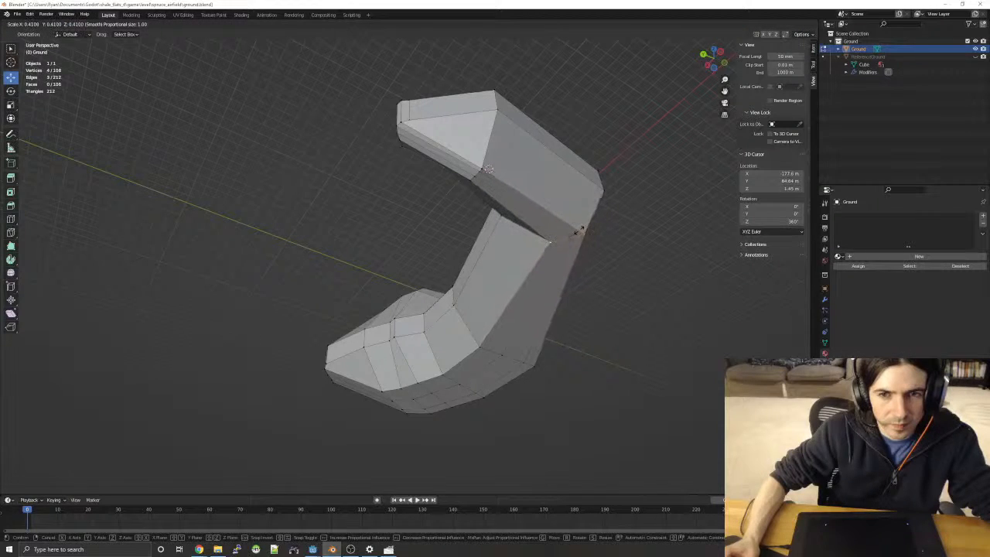
left_click(577, 230)
middle_click_drag(648, 280, 586, 208)
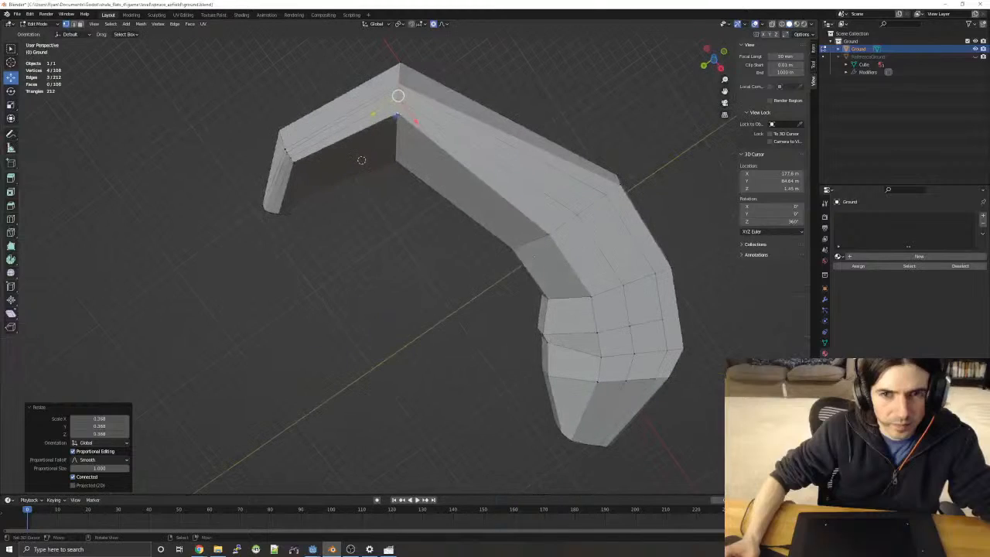
- Scale down the crosswise underside vertex row where the long section meets the curve towards the hill
left_click(619, 188)
left_click(613, 189, "shift")
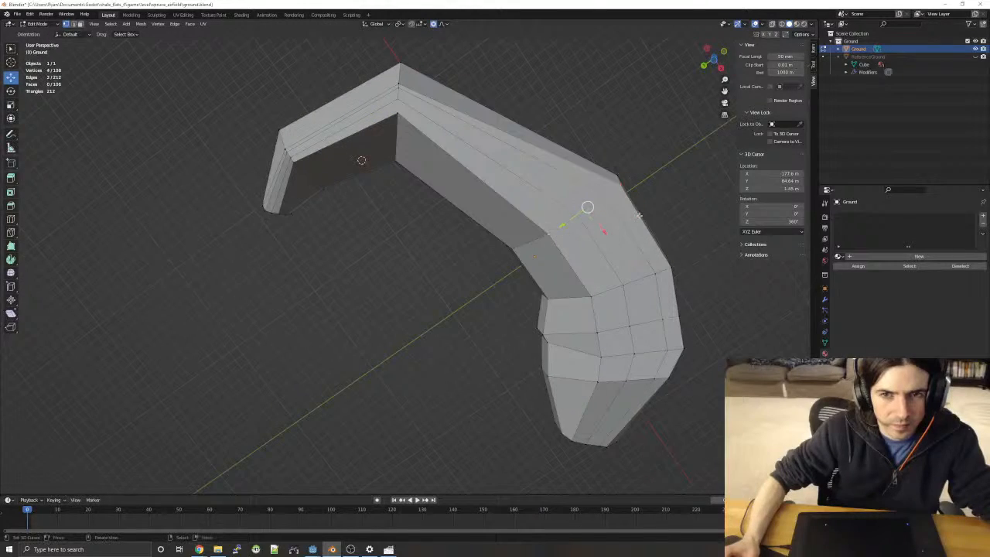
key("s")
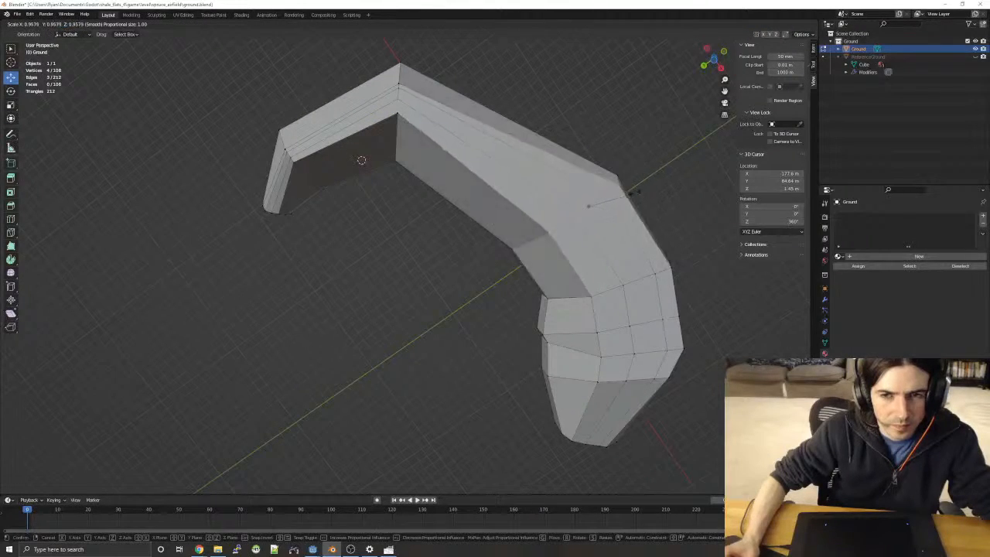
left_click(633, 193)
- Scale the next crosswise underside vertex row around the curve towards the hill to 0.358
mouse_move(633, 192)
middle_mouse_down()
mouse_move(649, 225)
mouse_move(634, 178)
middle_mouse_up()
left_click(633, 176)
left_click(623, 187, "shift")
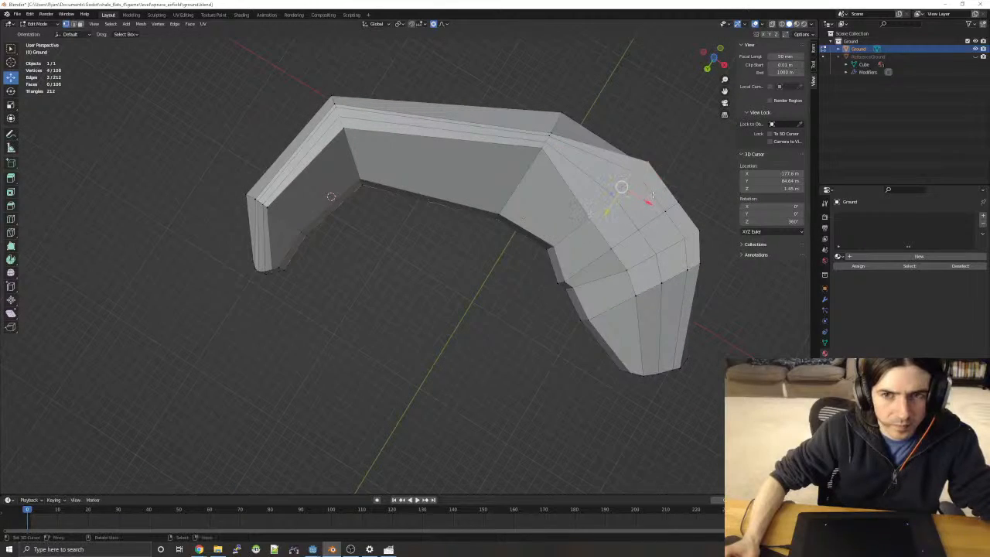
key("s")
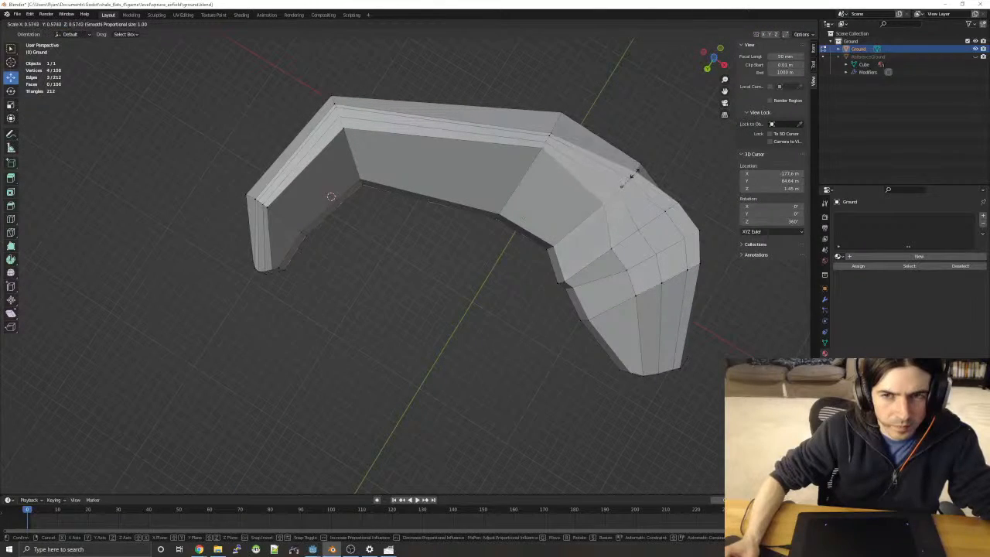
left_click(625, 172)
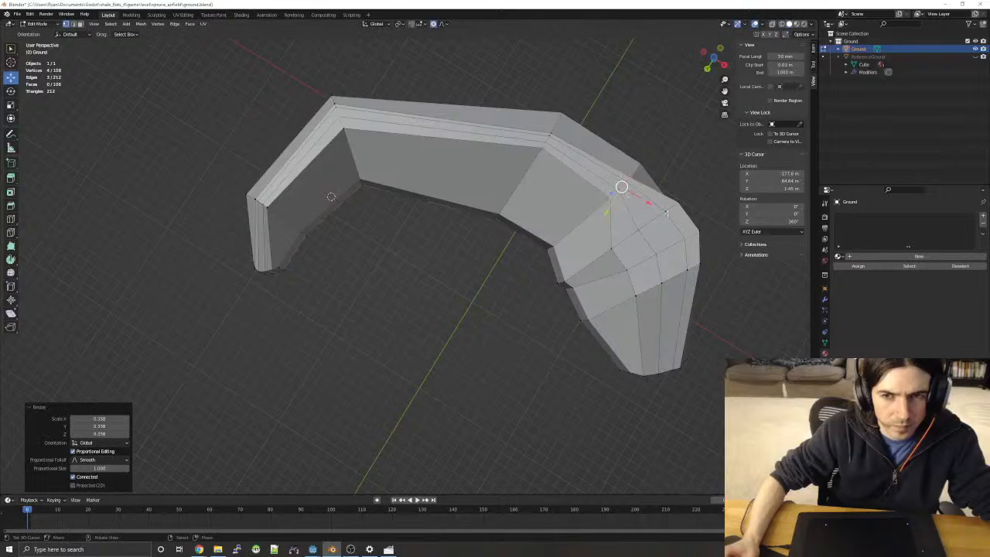
- Scale down the following two underside vertex rows beneath the hill, the second one to 0.242
left_click(675, 201)
key("s")
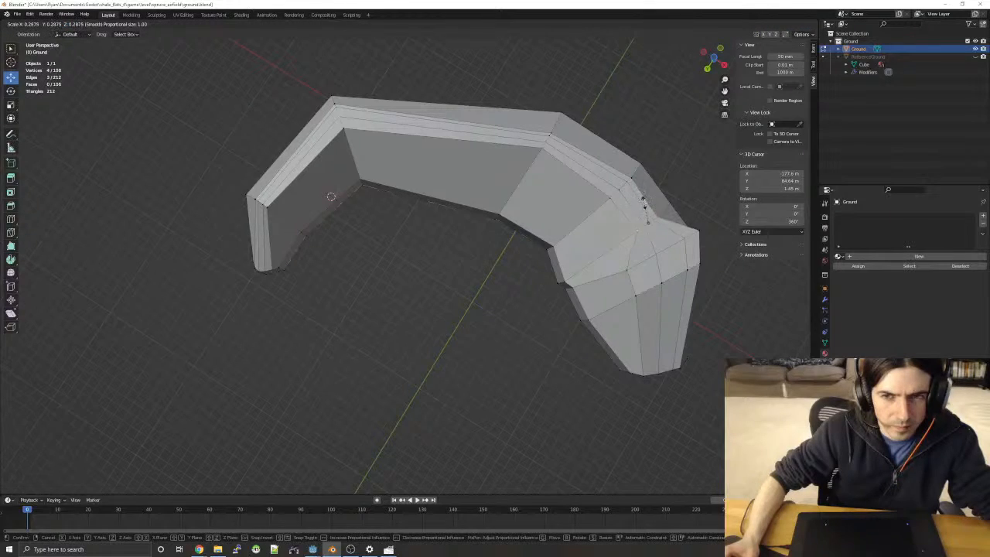
left_click(645, 203)
left_click(699, 230)
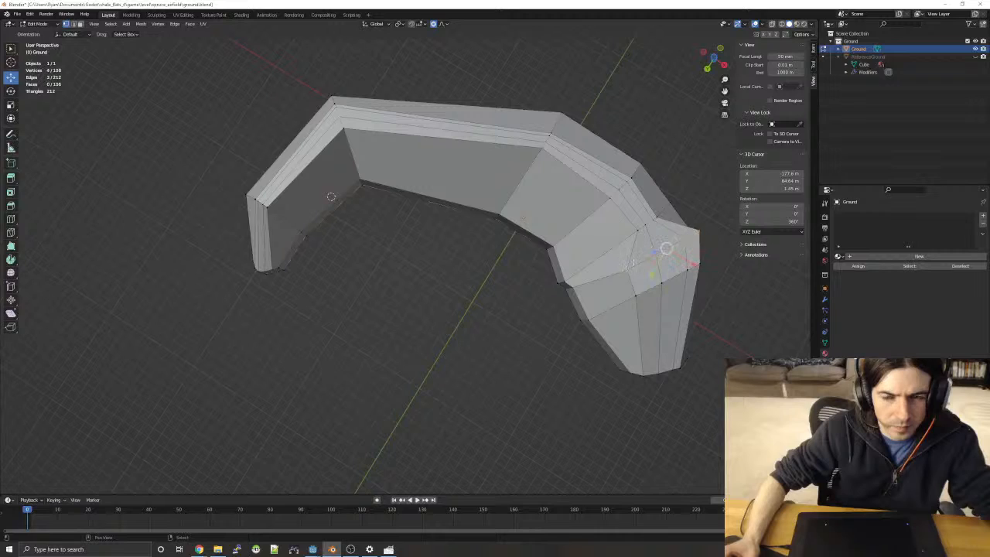
key("s")
left_click(675, 232)
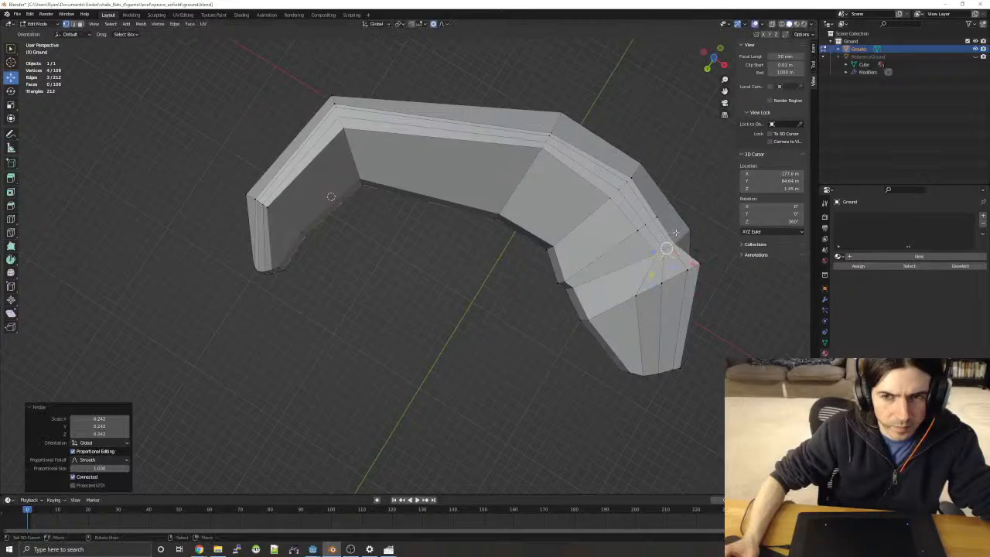
- Scale the last underside vertex row at the hill end to 0.256
left_click(696, 263)
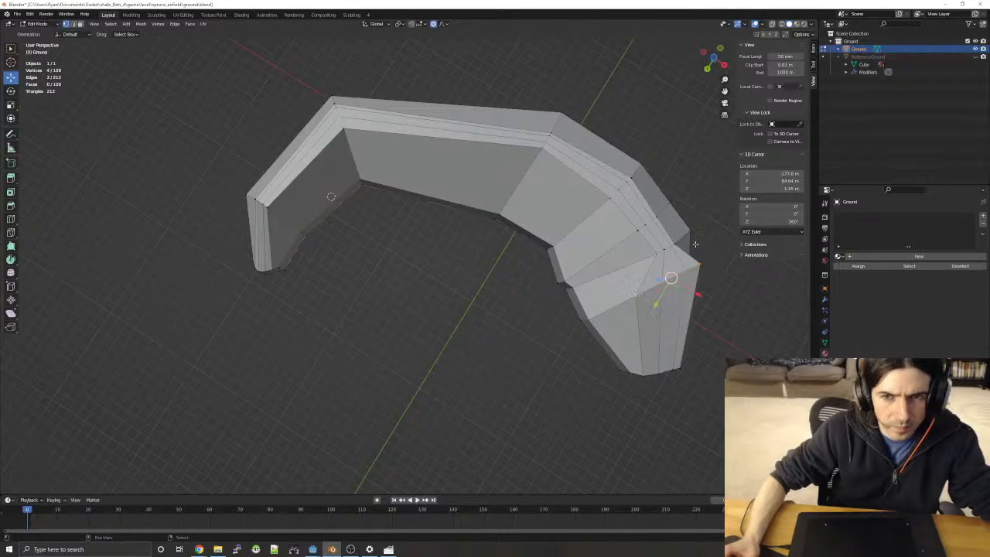
key("s")
left_click(678, 267)
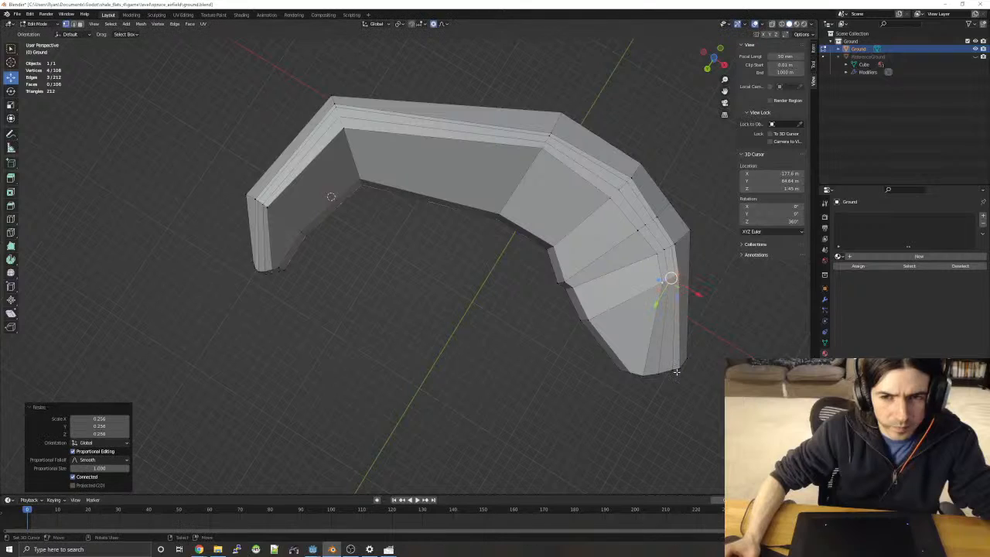
left_click(679, 367)
middle_click_drag(678, 372, 665, 297)
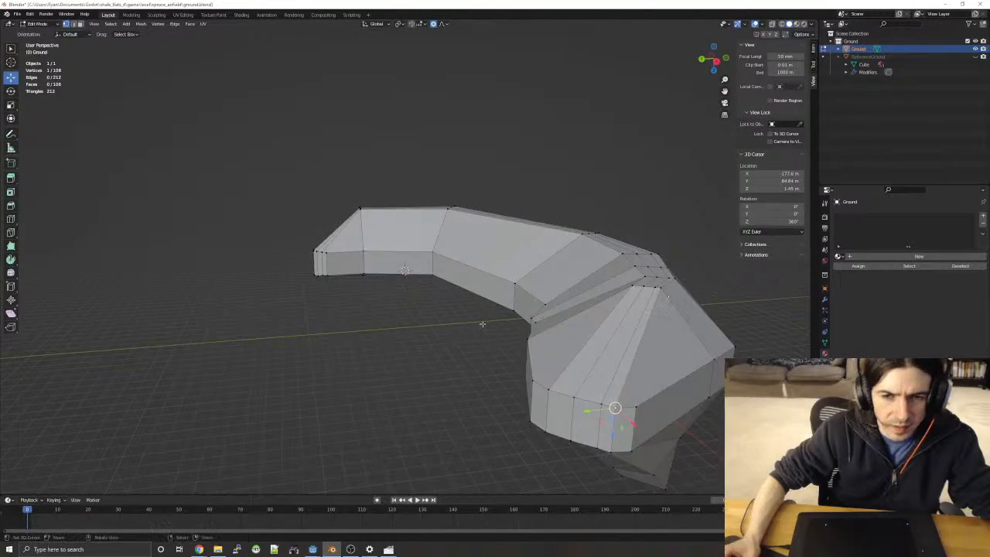
- Clear the selection and switch the viewport to wireframe shading with the mesh seen from the side
left_click(364, 338)
middle_click_drag(364, 338, 462, 360)
middle_click_drag(496, 342, 573, 169)
middle_click_drag(440, 266, 442, 287)
right_click(378, 341)
key("z")
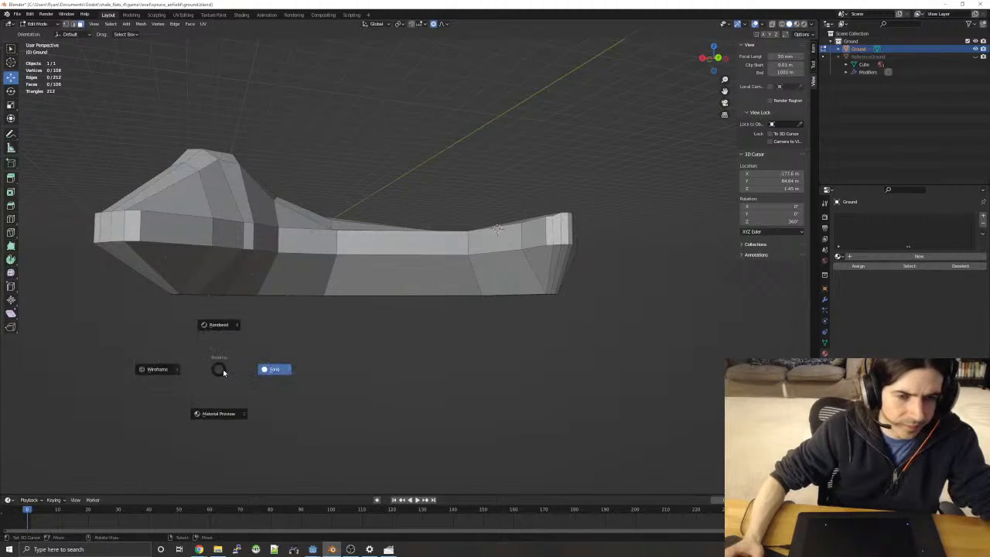
left_click(174, 372)
- Box-select the lower faces along the underside, from the hill end through to the short arm's end
key("b")
key("Escape")
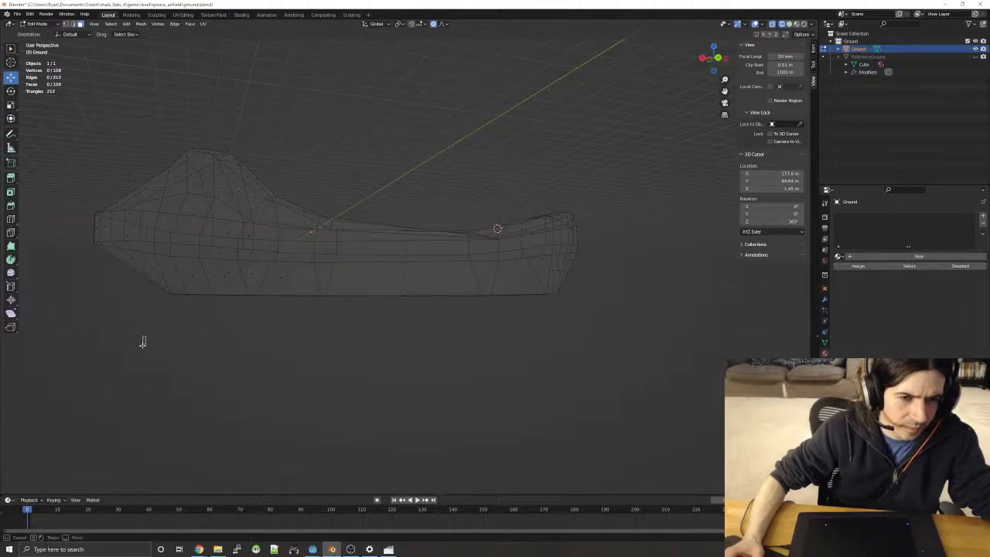
key("b")
left_click_drag(248, 317, 237, 331)
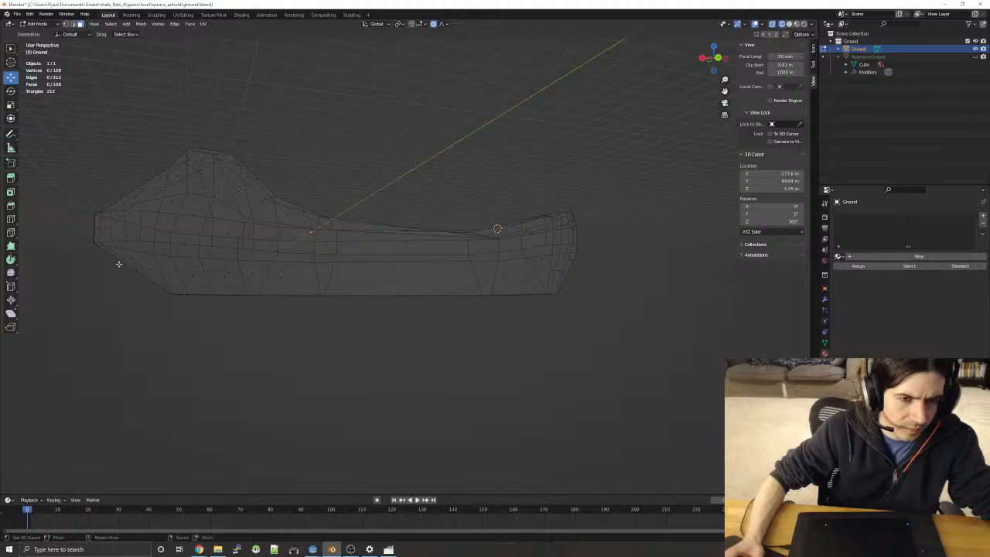
key("b")
left_click_drag(126, 262, 422, 309)
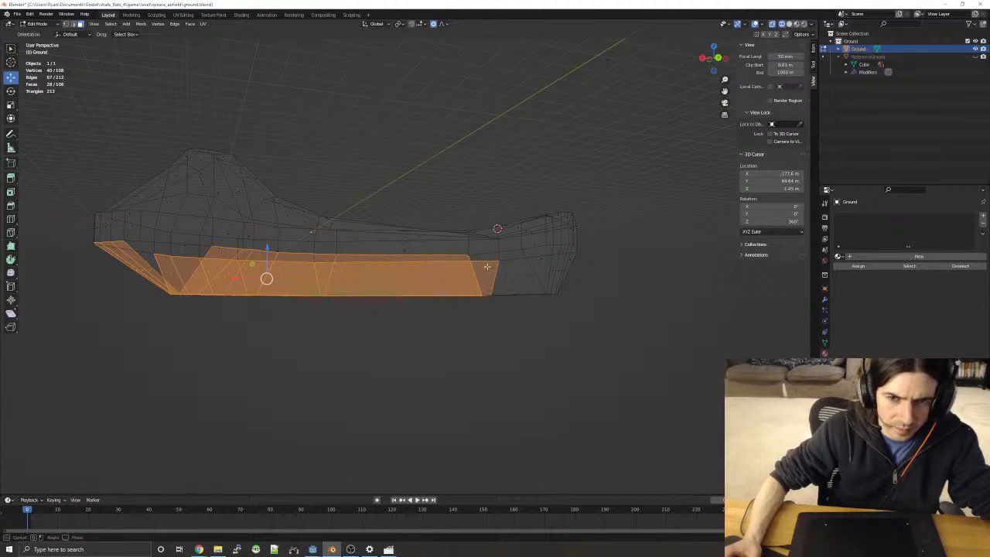
left_click_drag(484, 265, 619, 320, "shift")
- Extend the box selection to the missed sloping underside faces along the strip and beneath the hill
middle_click_drag(619, 320, 545, 299)
key("b")
left_click_drag(356, 234, 378, 262)
middle_click_drag(464, 303, 579, 302)
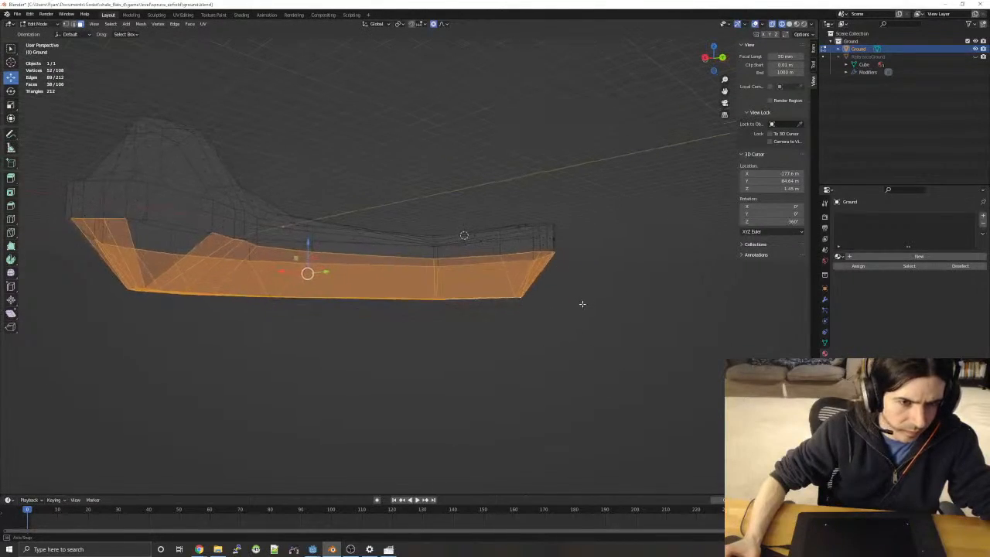
key("b")
left_click_drag(164, 245, 204, 281)
key("ctrl+z")
key("b")
left_click_drag(153, 229, 202, 265)
- Try adding another missed face beneath the hill in wireframe, and undo the stray single-face selection
middle_click_drag(324, 232, 352, 223)
key("b")
left_click_drag(362, 192, 386, 211)
scroll(459, 255, "down", 1)
left_click(382, 208)
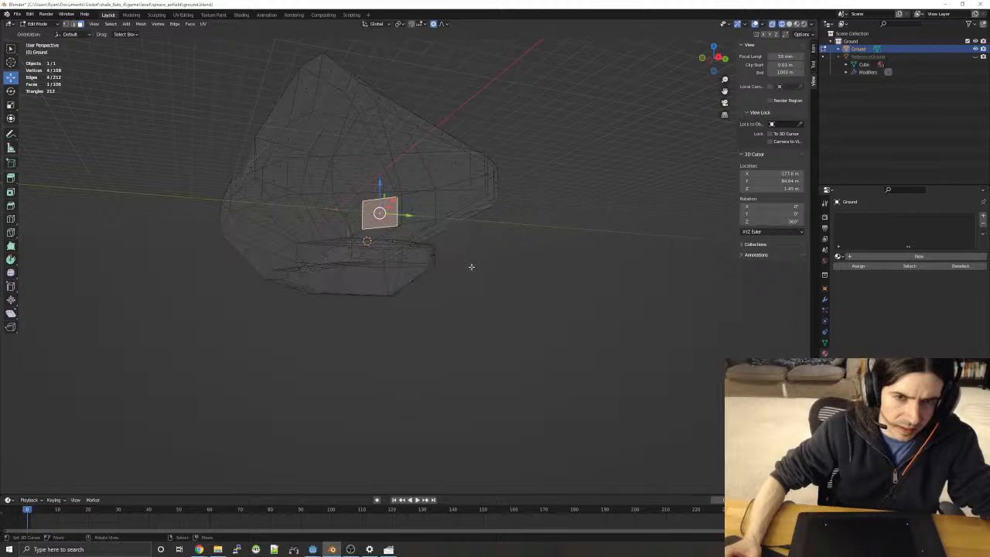
key("ctrl+z")
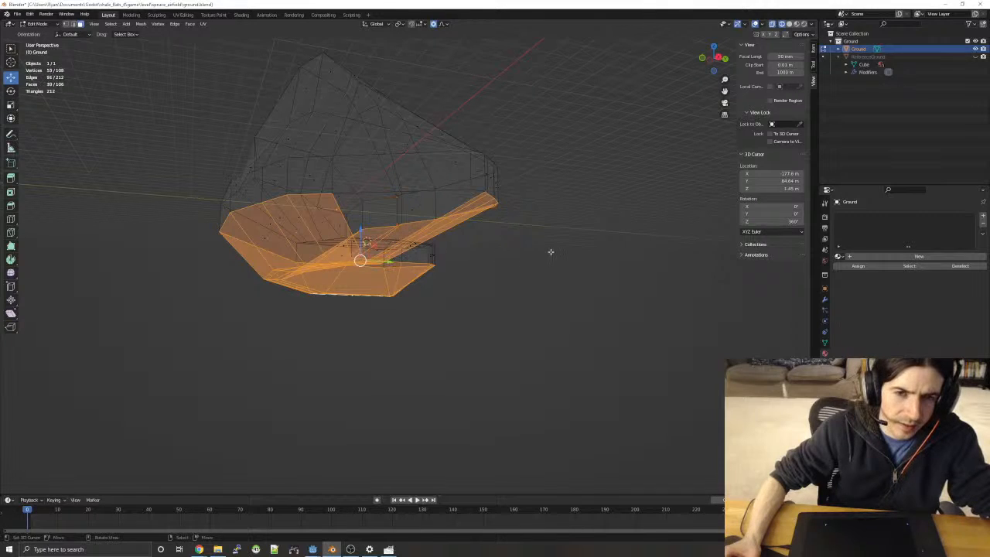
- Switch back to solid shading and add the remaining unselected sloping face beneath the hill to the selection
middle_click_drag(550, 251, 583, 244)
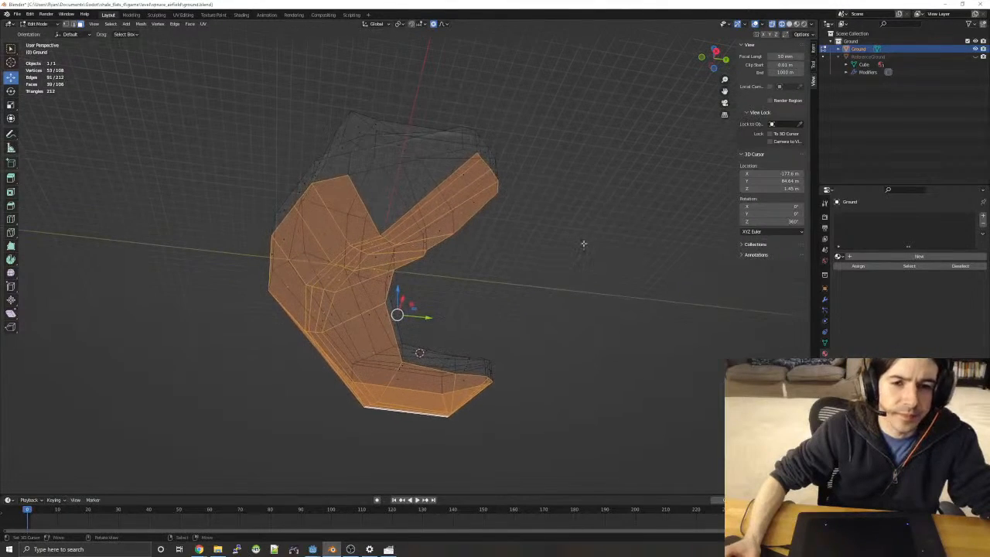
key("z")
left_click(639, 224)
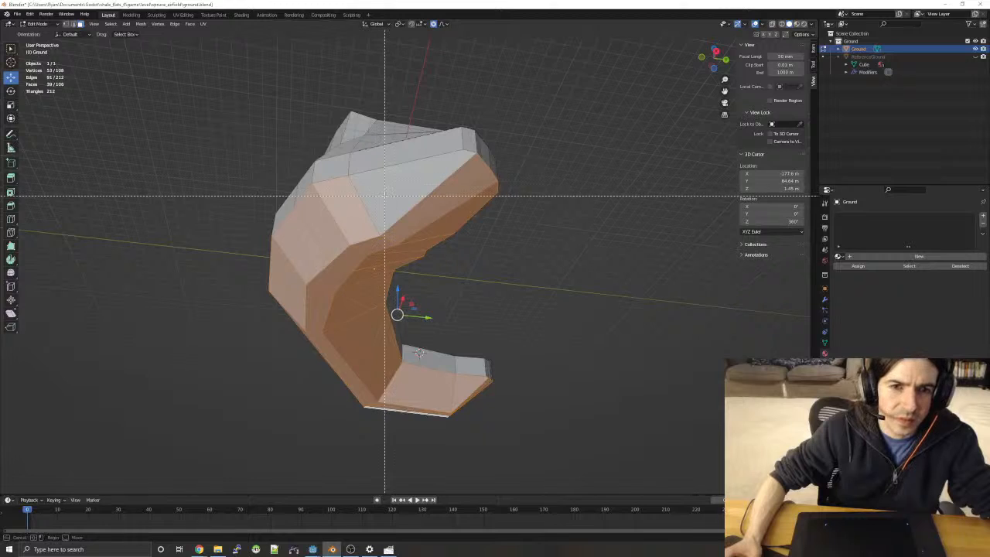
key("b")
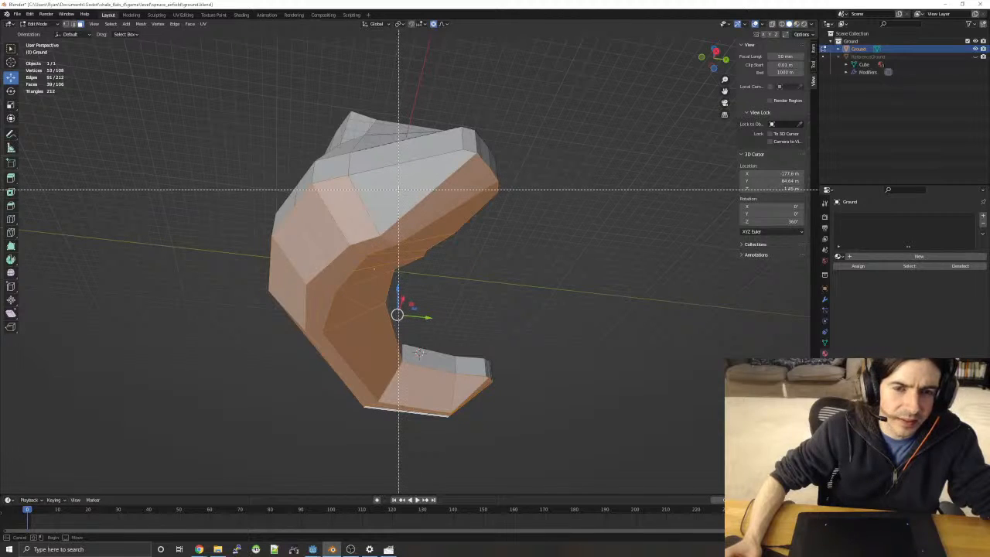
left_click(398, 190)
- Add the existing Dirt material to the ground mesh
middle_click_drag(398, 190, 632, 271)
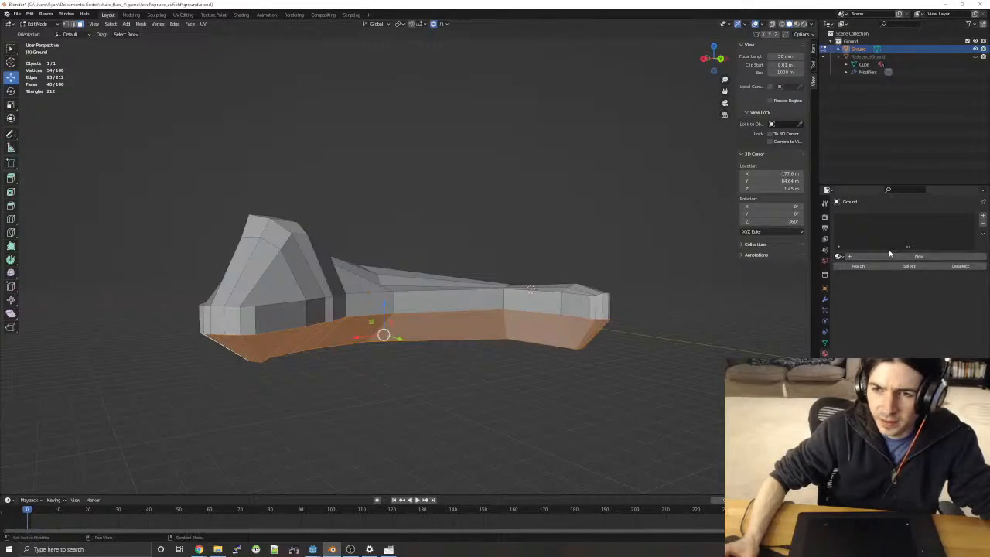
left_click(837, 256)
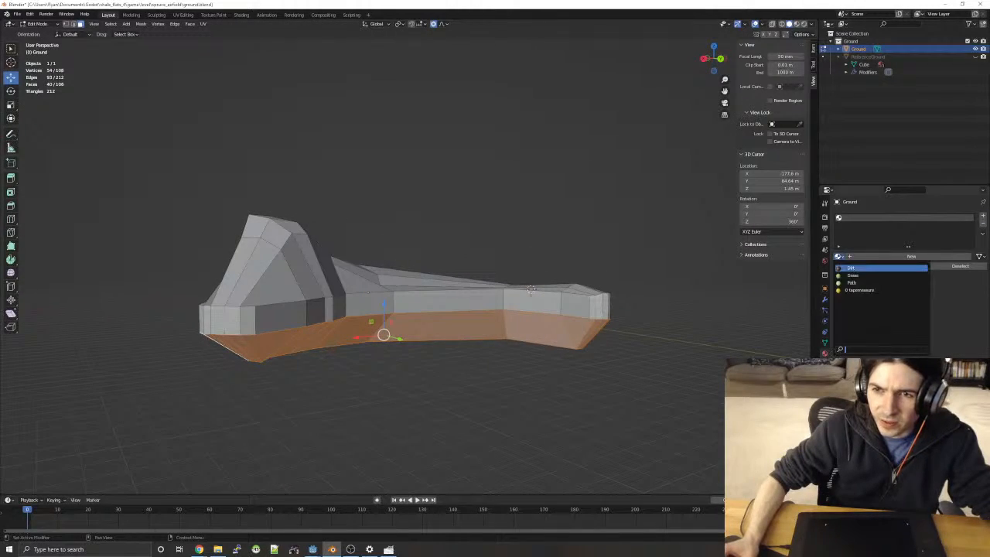
left_click(851, 267)
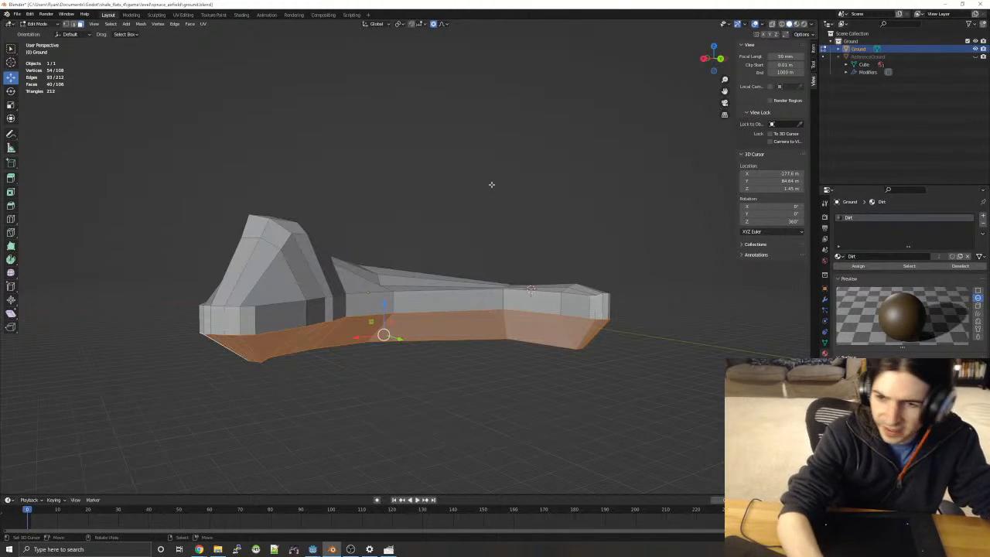
- Invert the face selection to the ground's upper and side faces, and add the existing Grass material in a second slot
key("i")
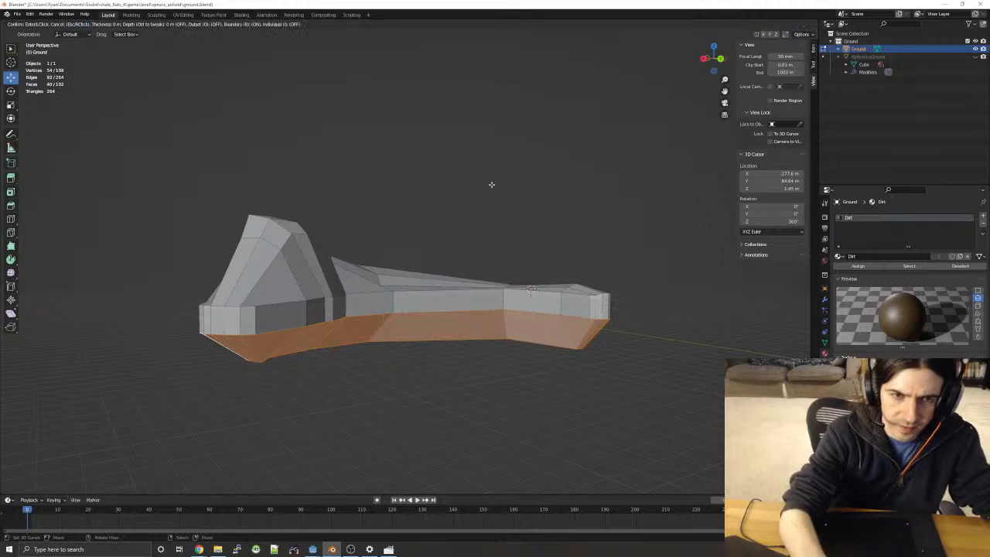
key("Escape")
key("ctrl+i")
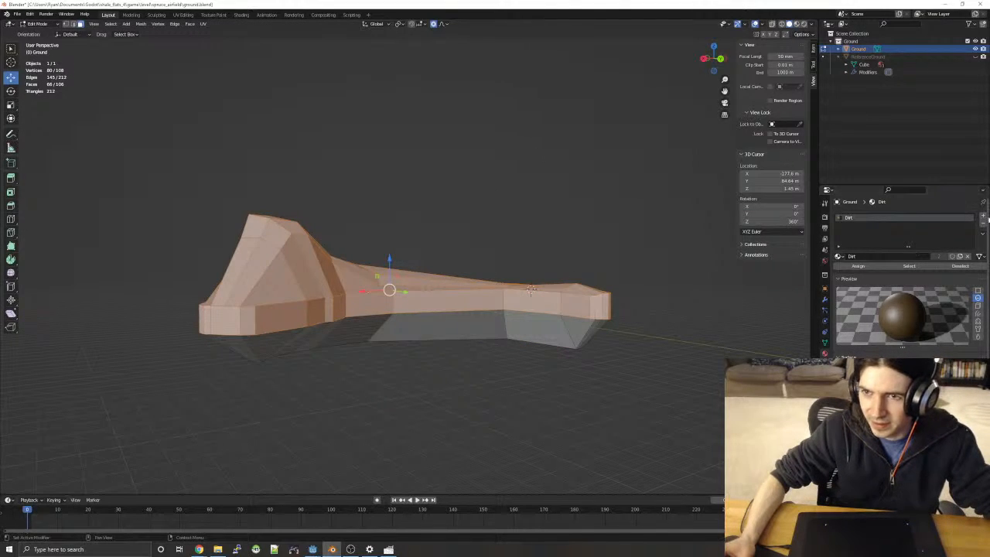
left_click(983, 218)
left_click(839, 264)
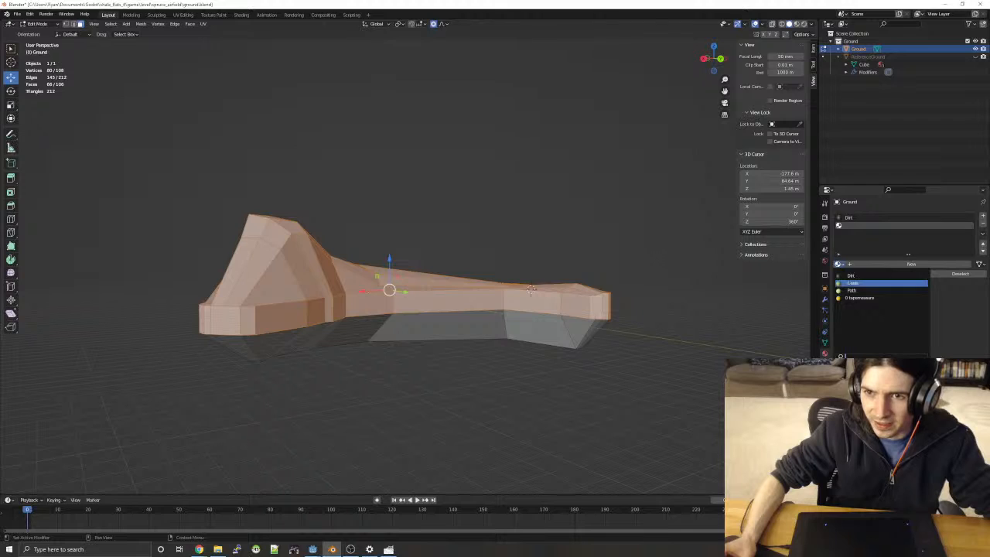
left_click(850, 284)
- Assign Grass to the selected upper and side faces, display the mesh in material preview shading, and clear the selection
key("alt+a")
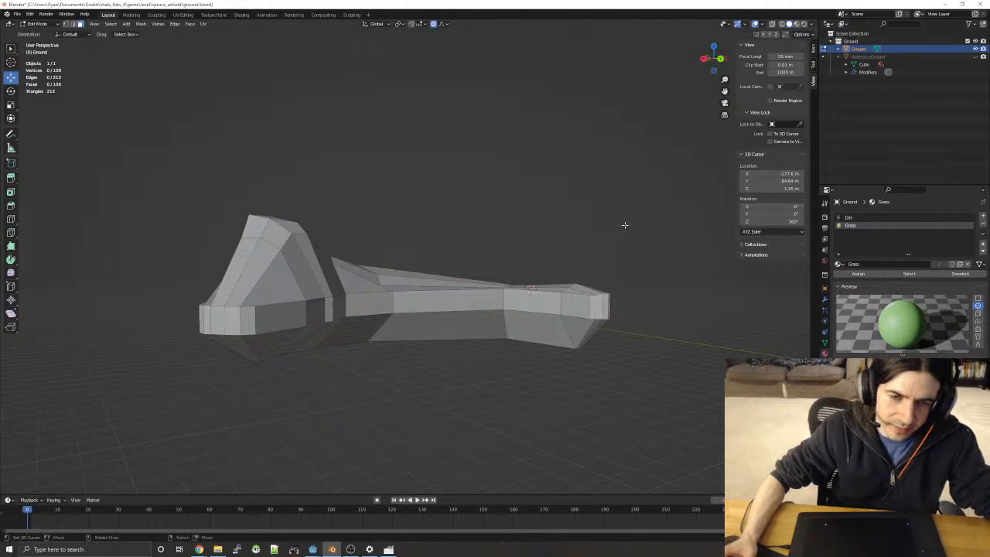
key("ctrl+z")
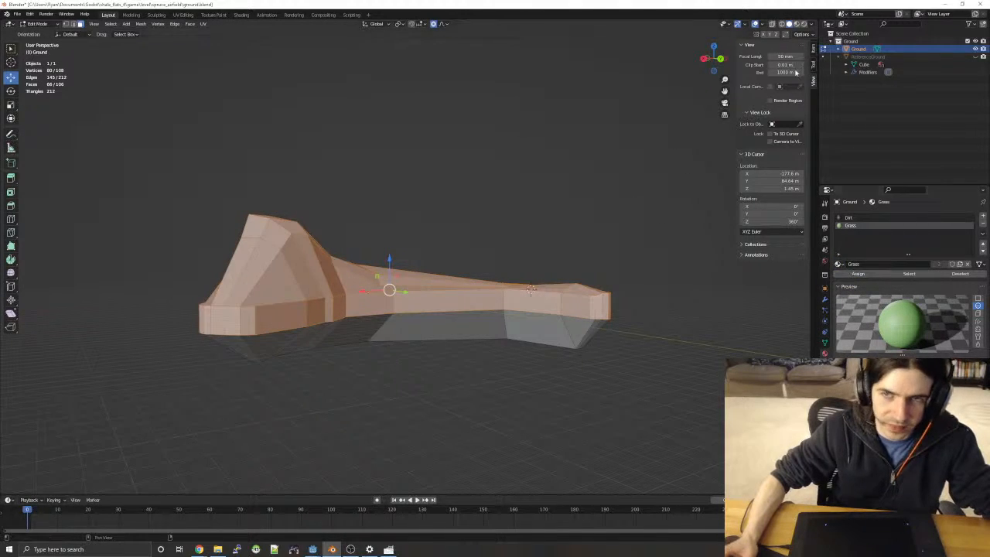
left_click(797, 24)
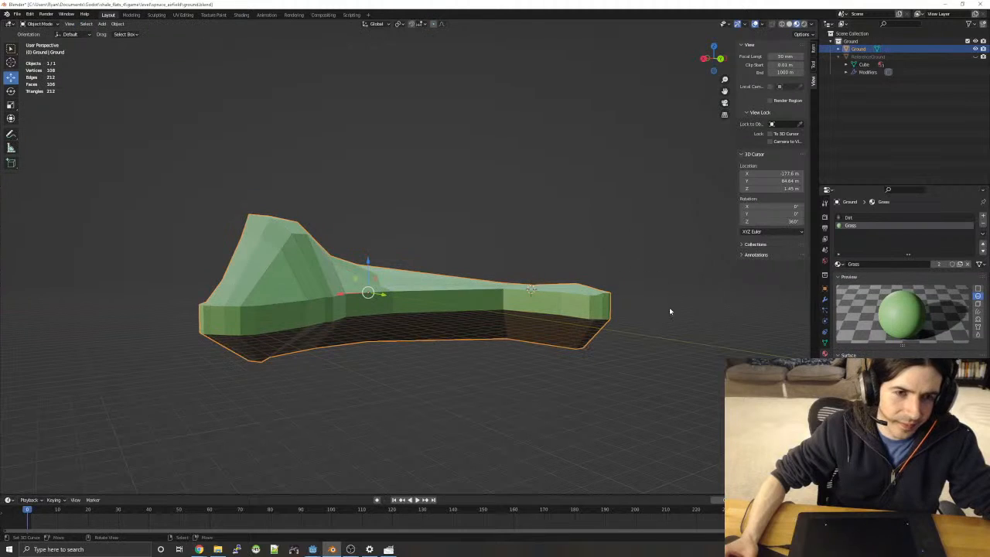
key("alt+a")
key("Tab")
key("alt+a")
middle_click_drag(694, 327, 464, 283)
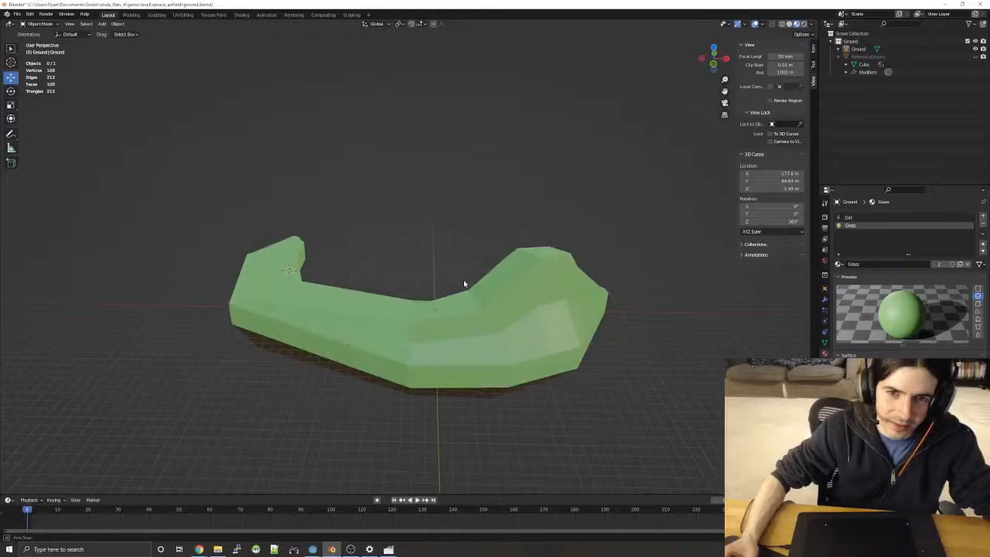
- Select a band of faces running across the hill's outer slope and assign the Dirt material to it
left_click(558, 288)
key("Tab")
left_click(518, 298, "shift")
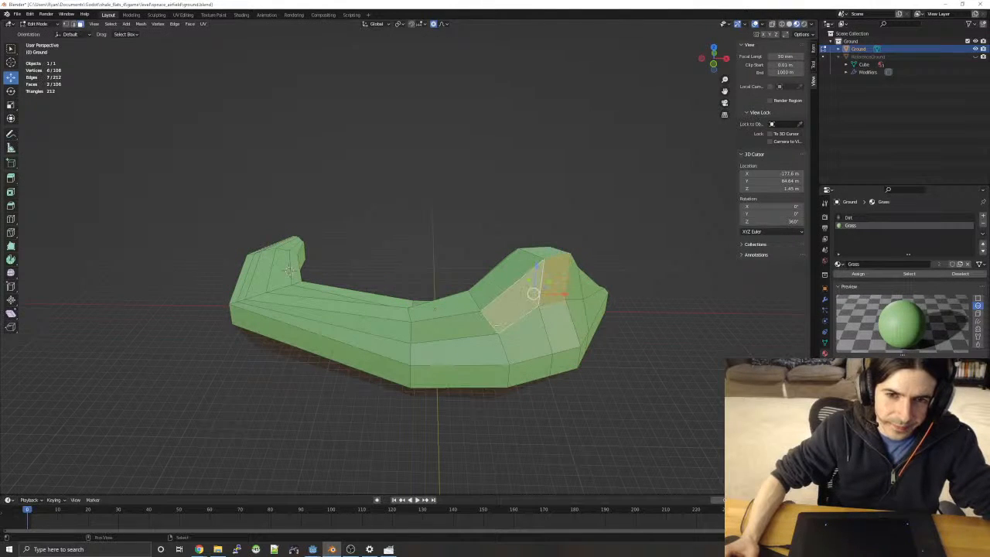
mouse_move(526, 324)
middle_mouse_down()
mouse_move(620, 307)
mouse_move(627, 341)
mouse_move(624, 311)
mouse_move(497, 324)
mouse_move(527, 314)
middle_mouse_up()
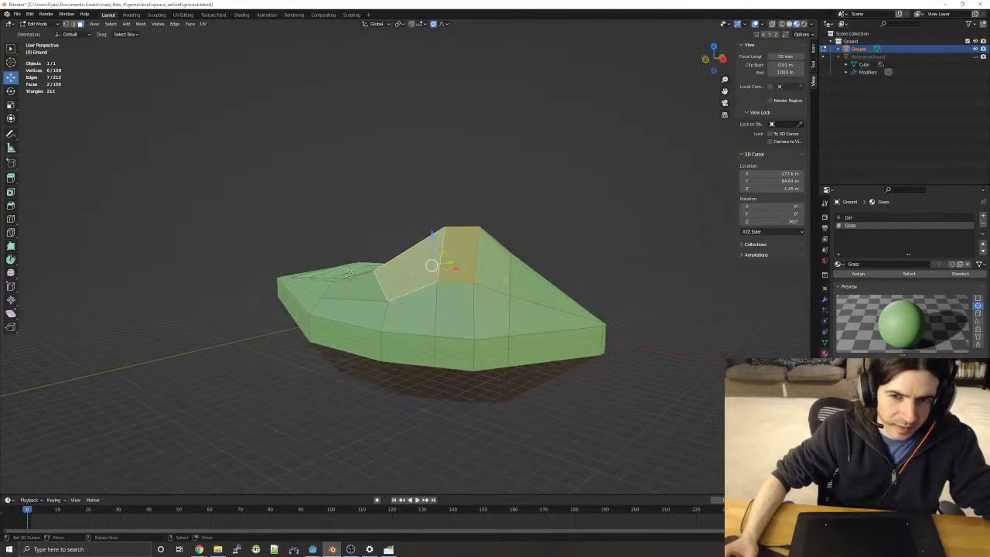
left_click(492, 259, "shift")
middle_click_drag(492, 259, 586, 363)
middle_click_drag(648, 346, 708, 334)
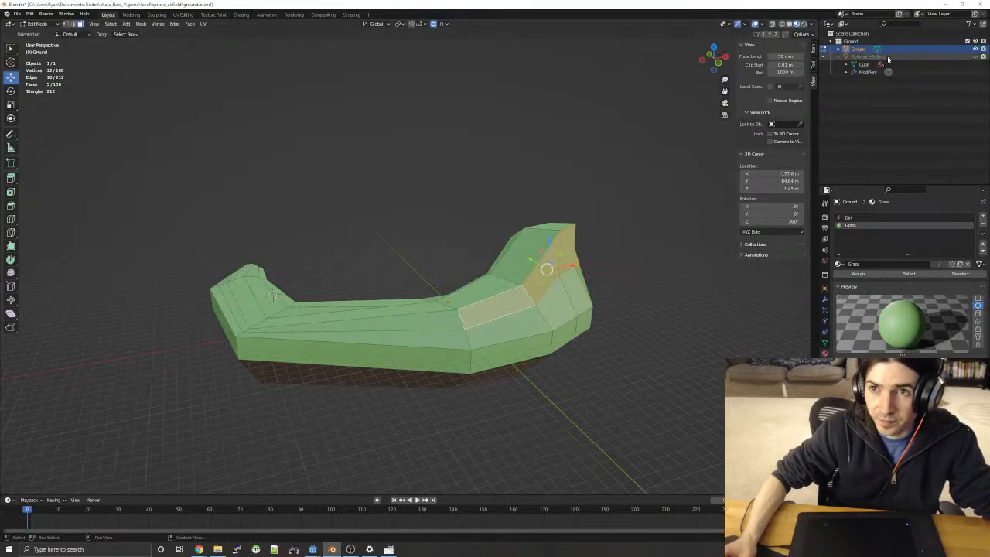
left_click(851, 219)
left_click(857, 274)
left_click(641, 296)
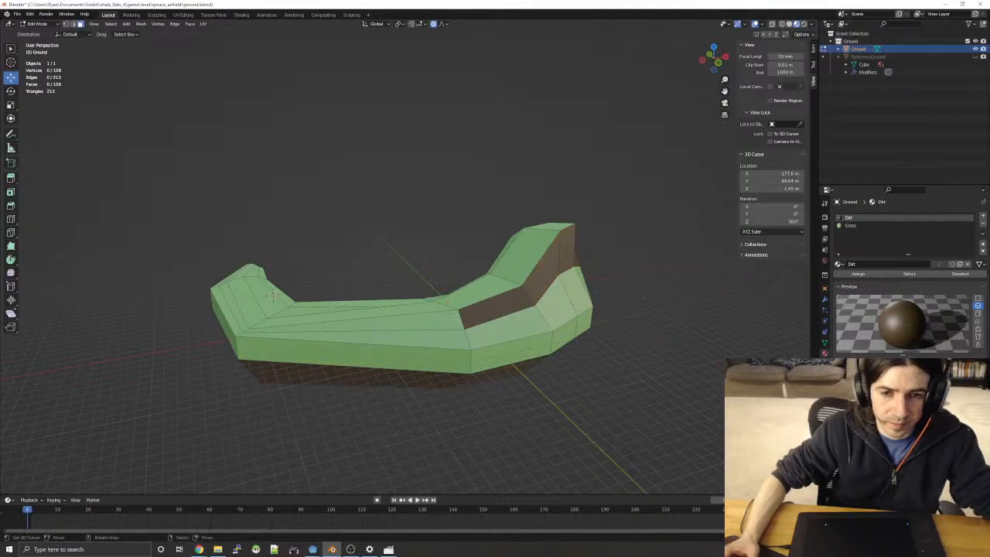
- Slide the vertex at the dirt band's end to taper it to a point, and move vertices on its lower edge horizontally
key("shift+v")
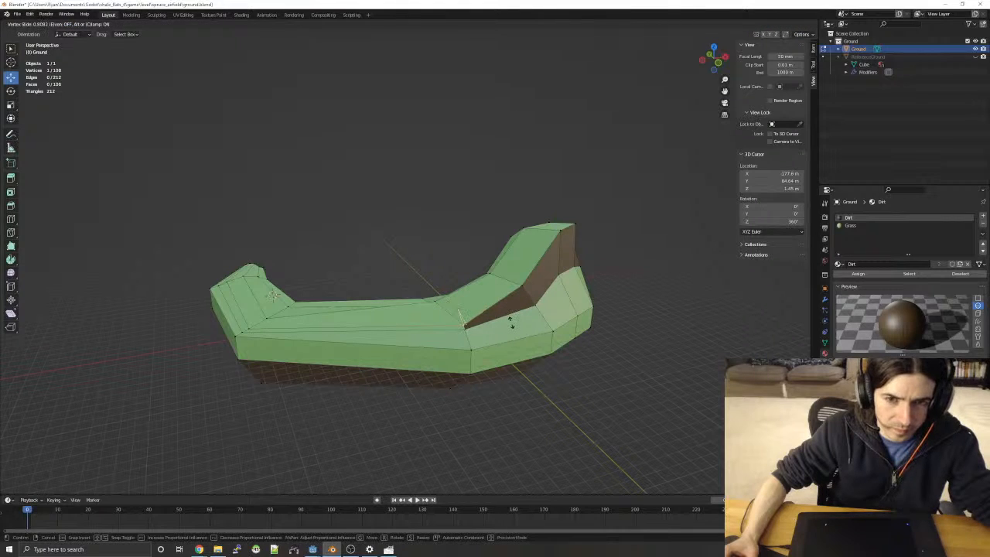
left_click(511, 323)
middle_click_drag(655, 307, 392, 353)
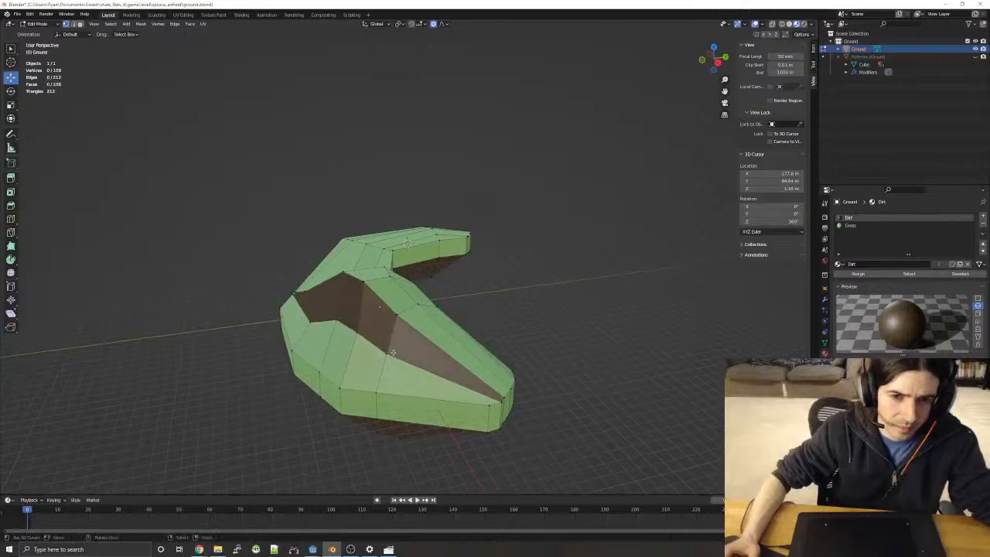
key("g")
key("shift+z")
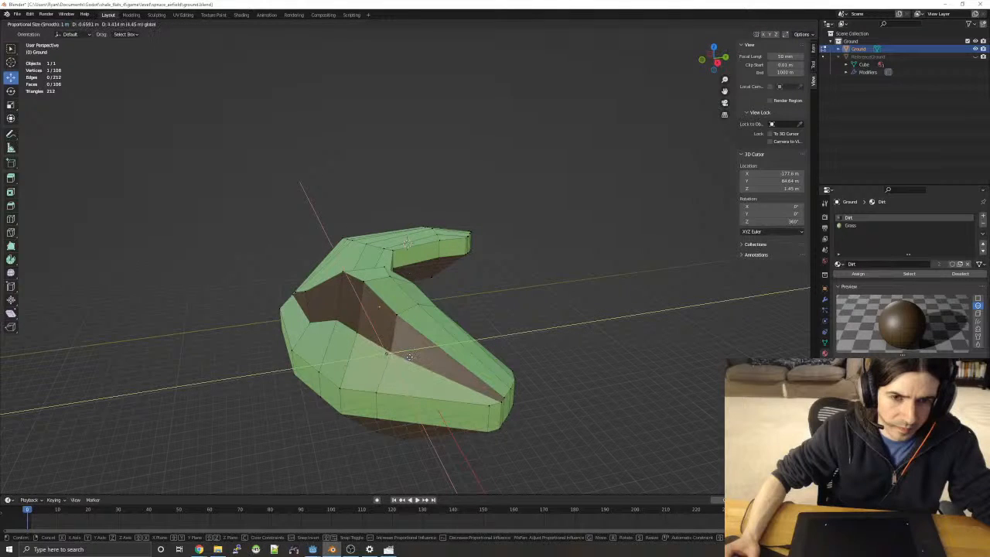
left_click_drag(410, 357, 375, 337)
left_click(354, 331)
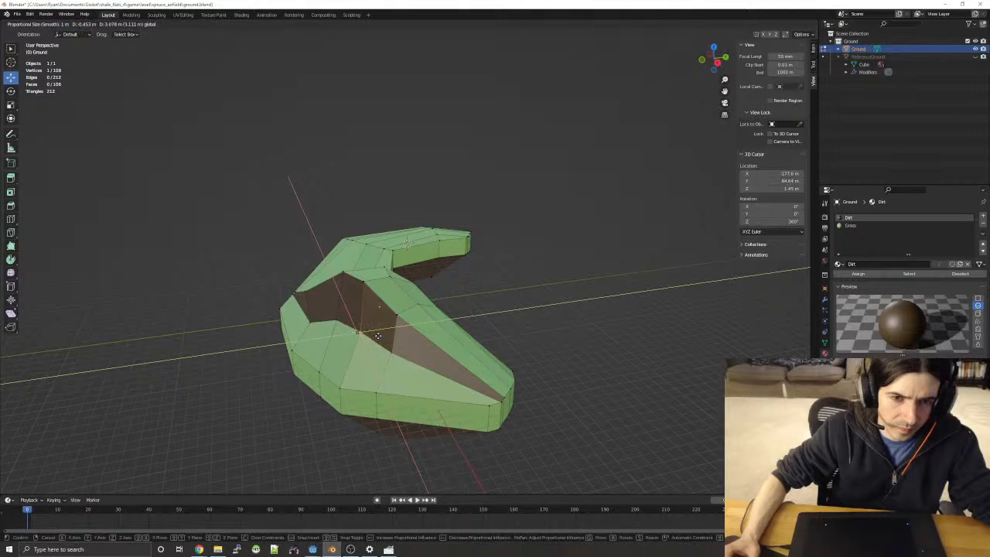
left_click(378, 336)
left_click(606, 329)
middle_click_drag(570, 331, 515, 344)
- Return to object mode and add an Edge Split modifier to the ground
key("Tab")
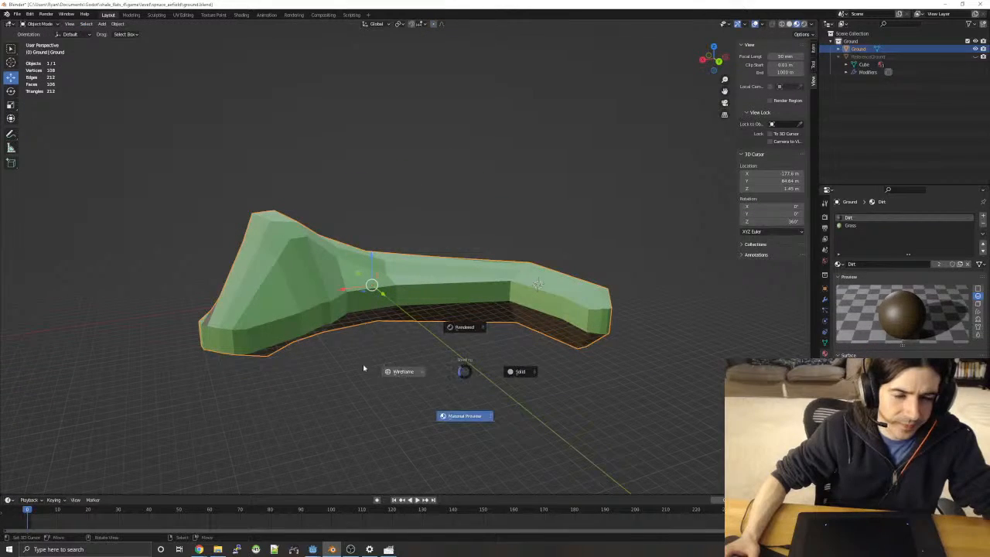
key("Escape")
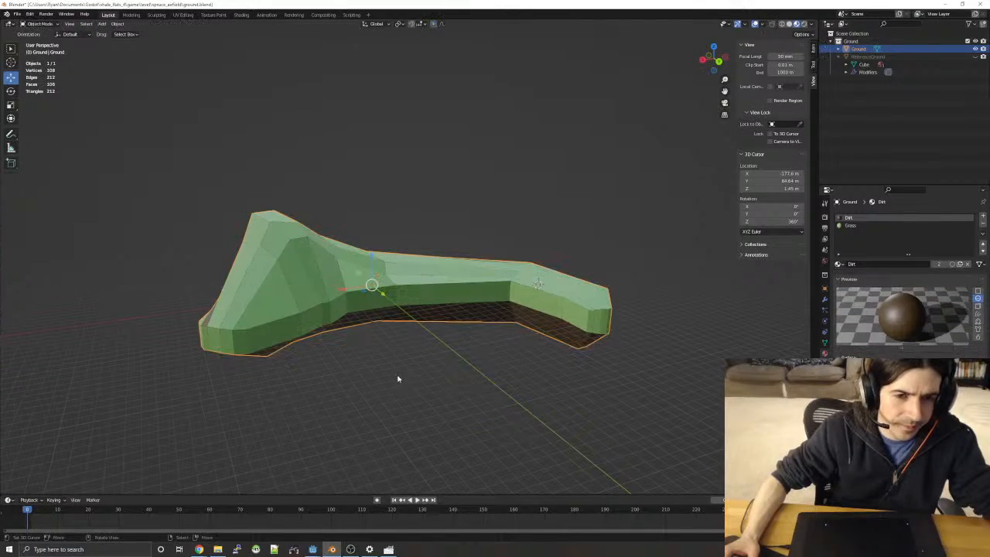
key("F3")
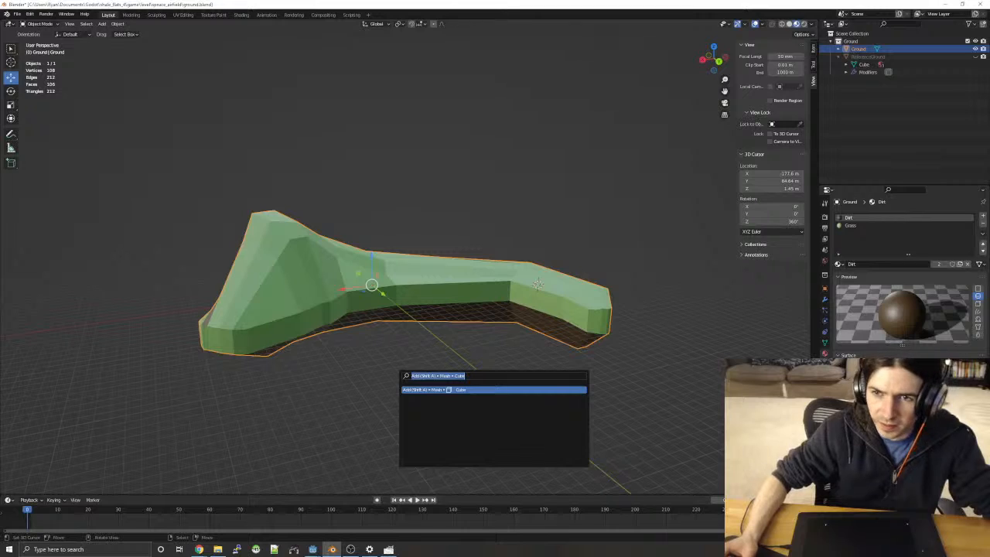
left_click(825, 298)
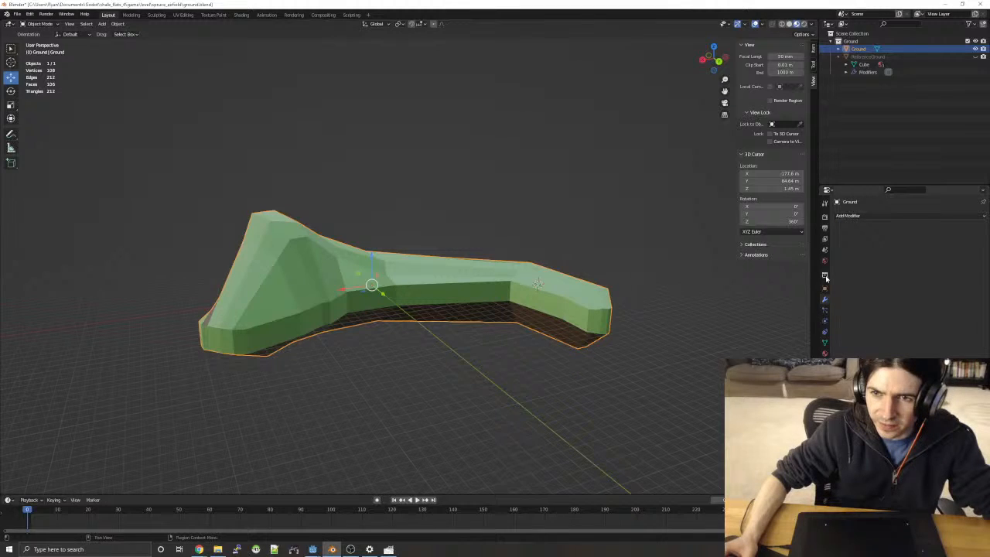
left_click(864, 215)
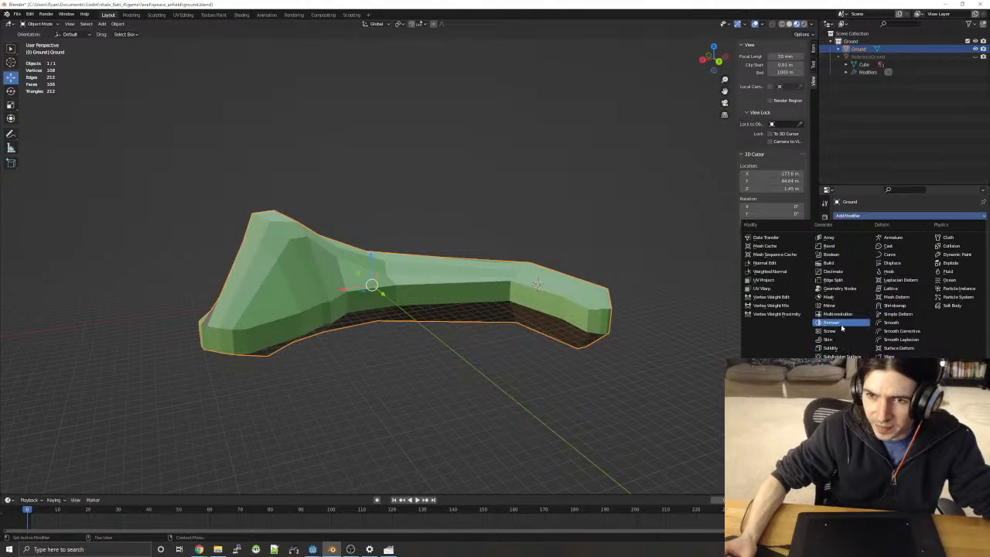
left_click(843, 280)
- Apply smooth shading to all faces of the ground mesh and return to object mode
key("Tab")
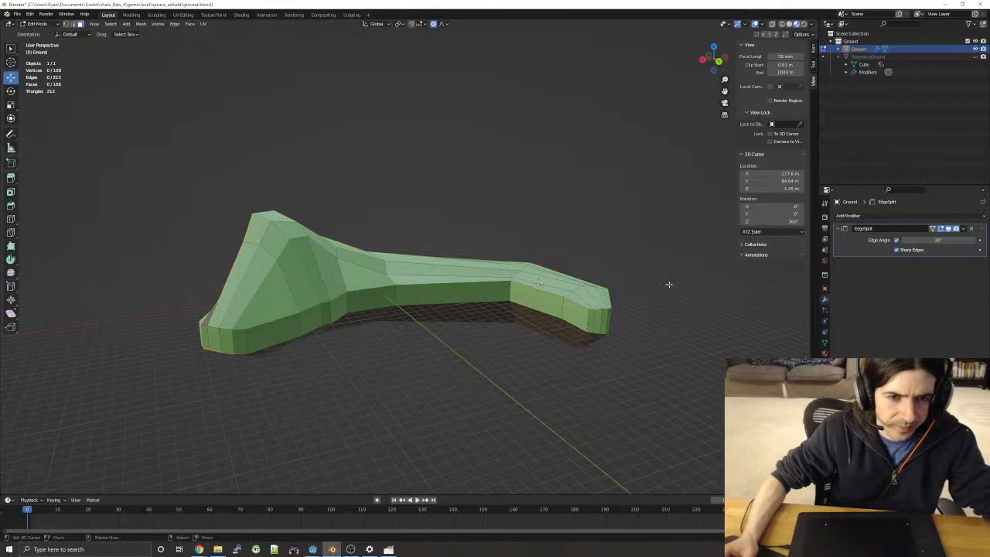
key("a")
key("F3")
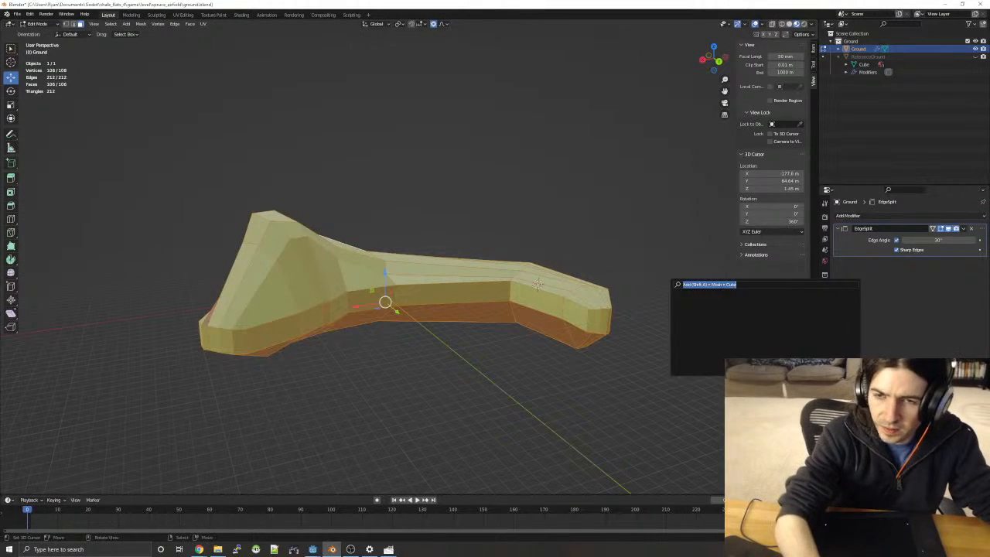
type("shade")
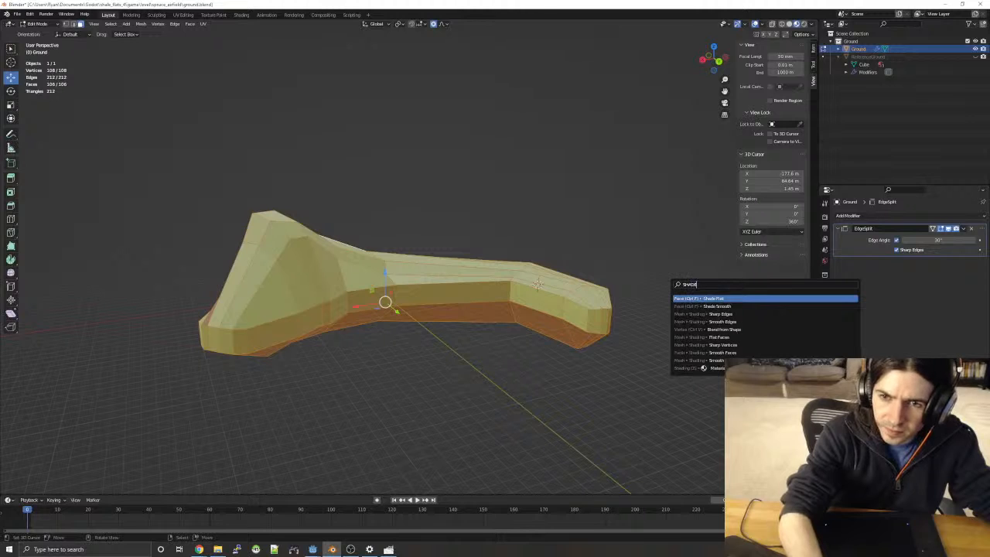
key("Return")
key("Tab")
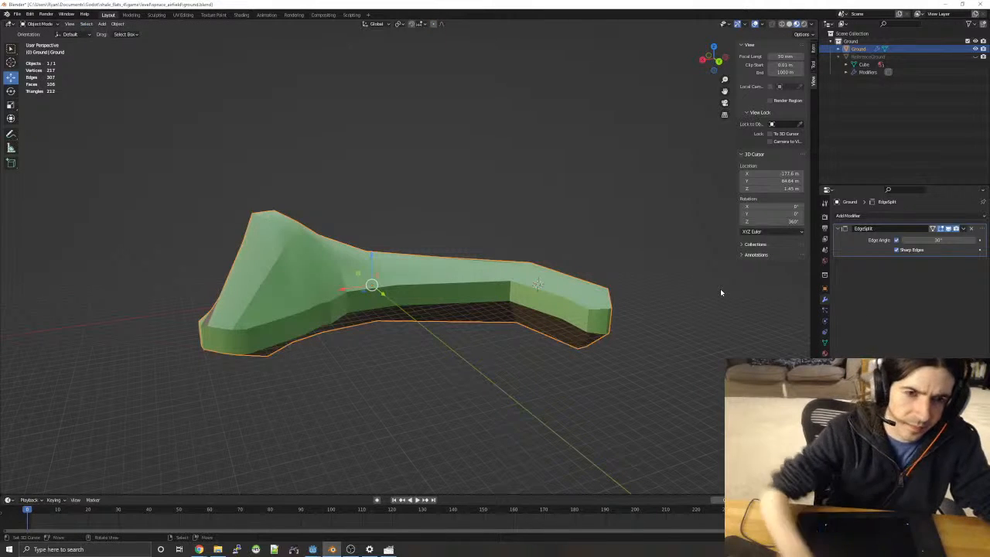
- Show the ReferenceGround object to compare it with the new ground, and hide it again
middle_click_drag(597, 210, 844, 157)
left_click(974, 57)
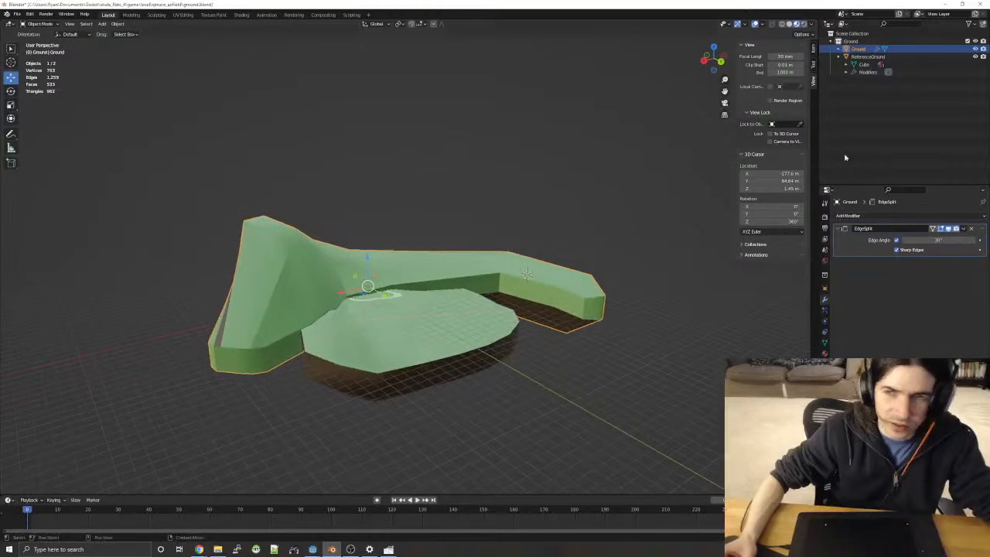
left_click(975, 56)
- In edit mode, select the three vertical side faces along the inner edge of the strip's low arm
key("Tab")
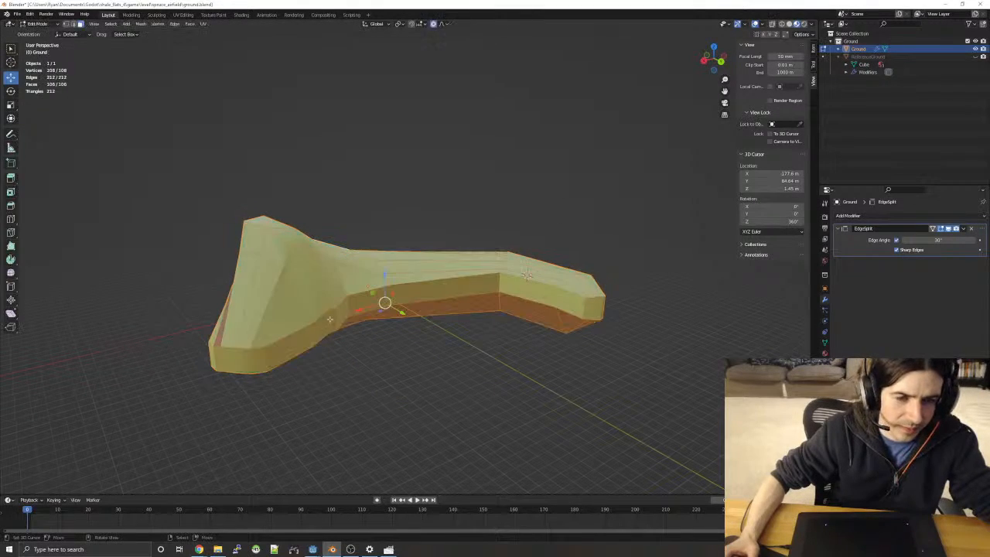
left_click(326, 321)
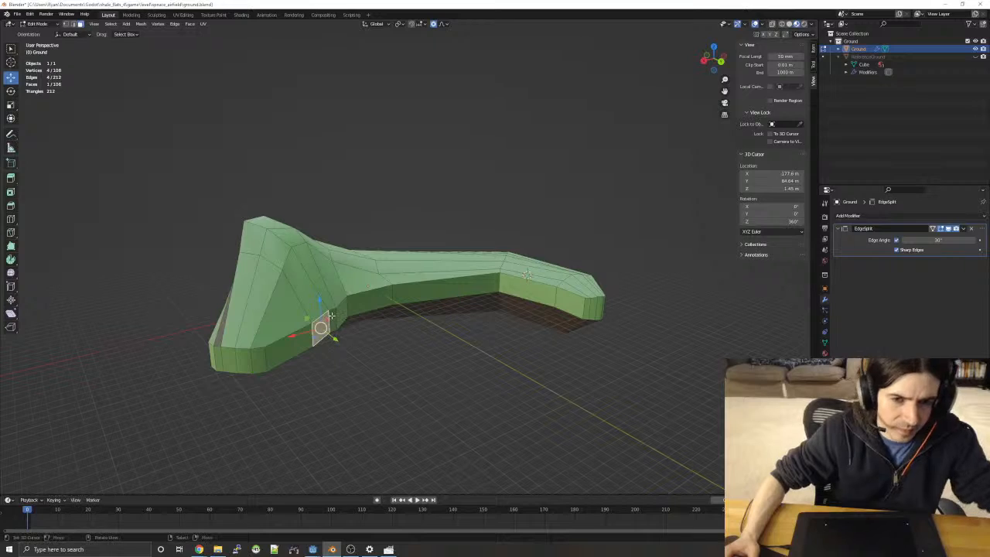
left_click(357, 304, "alt")
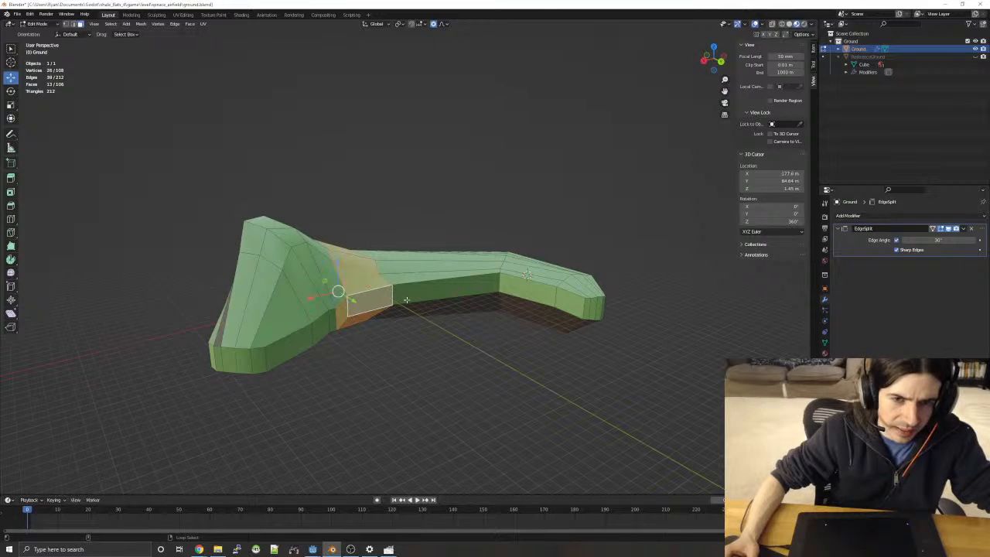
left_click(416, 295)
left_click(530, 287, "shift")
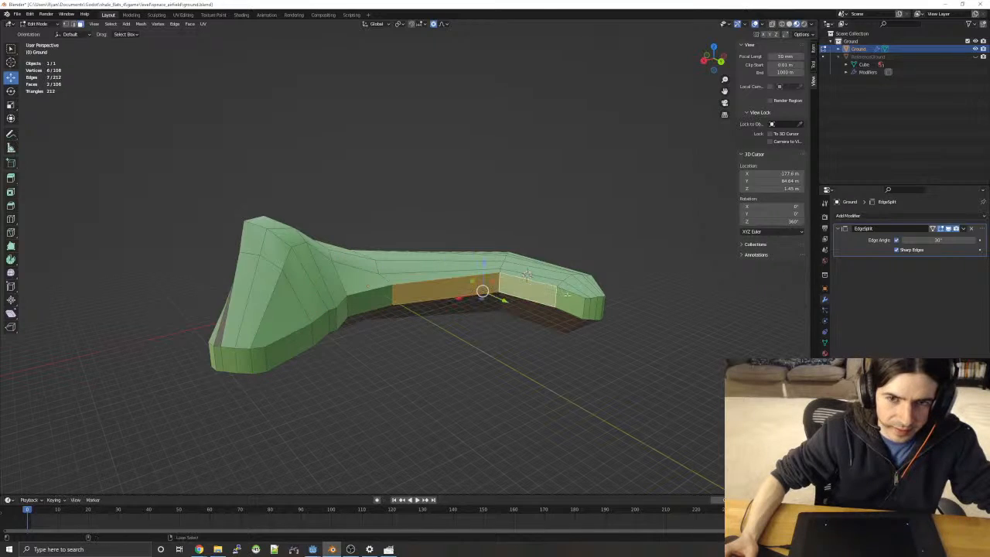
left_click(570, 311, "alt+shift")
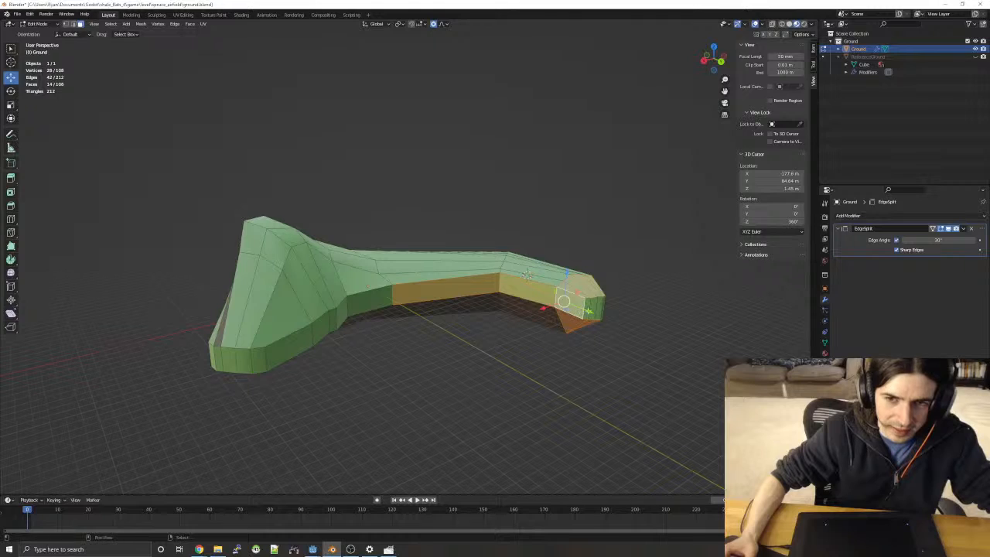
left_click(604, 305)
left_click(472, 289, "shift")
left_click(374, 299, "shift")
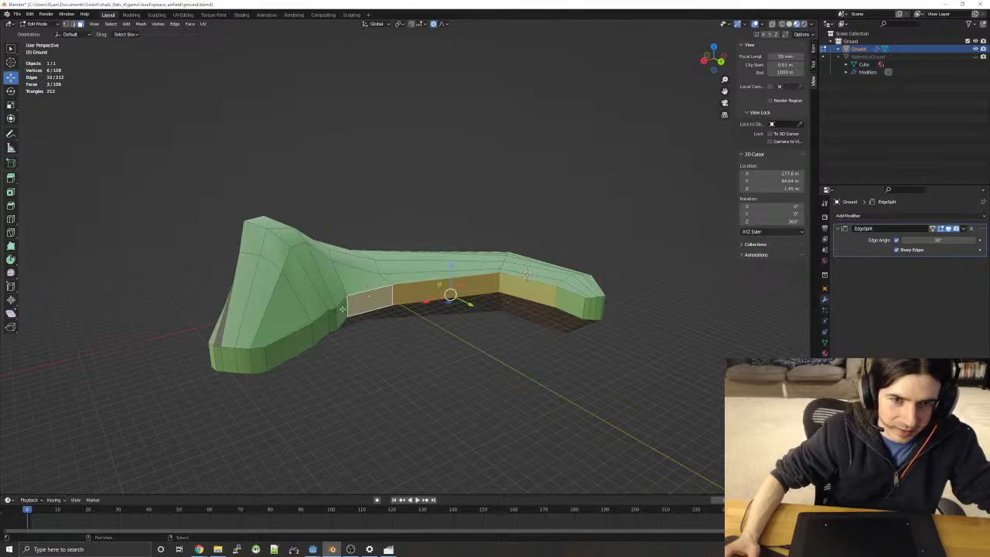
- Extend the selection over the vertical side faces along the inner base of the hill
left_click(343, 309, "shift")
left_click(332, 319, "shift")
left_click(320, 331, "shift")
left_click(282, 355, "shift")
left_click(256, 361, "shift")
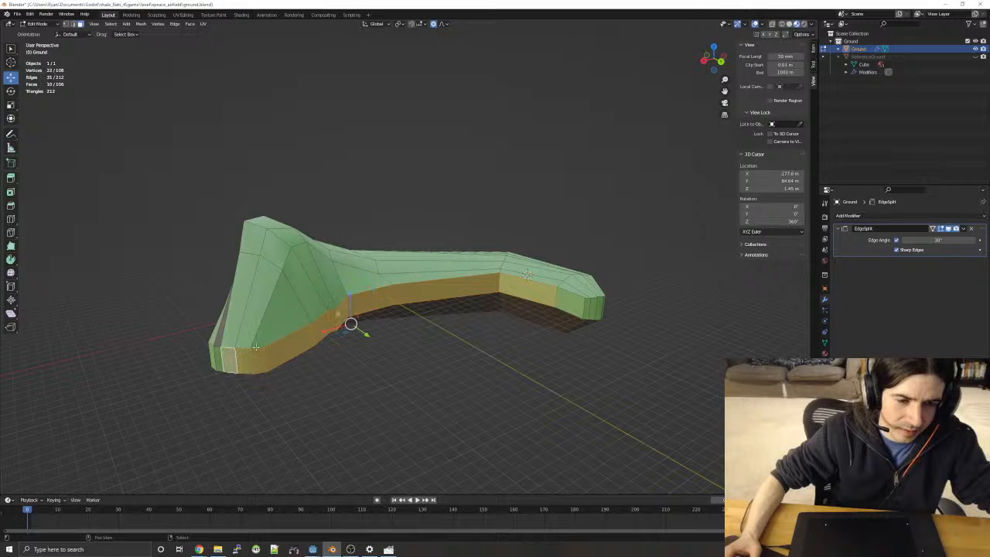
- Add the vertical side faces around the hill's outer end, including the narrow missed one, to the selection
middle_click_drag(255, 347, 404, 364)
left_click(412, 372, "shift")
left_click(400, 374, "shift")
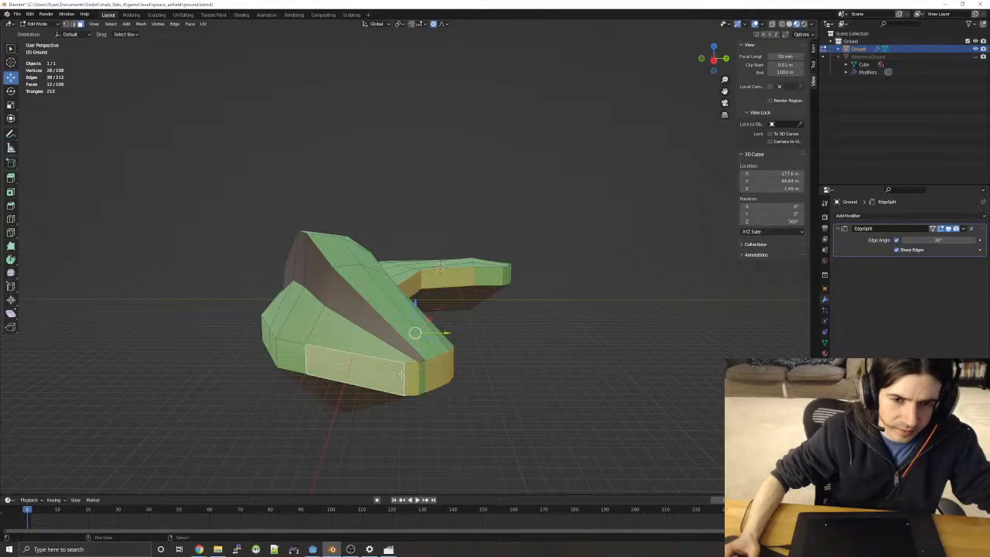
left_click(422, 372, "shift")
left_click(294, 356, "shift")
- Add the vertical side faces along the hill's outer base and the strip's outer edge to the selection
middle_click_drag(295, 356, 483, 358)
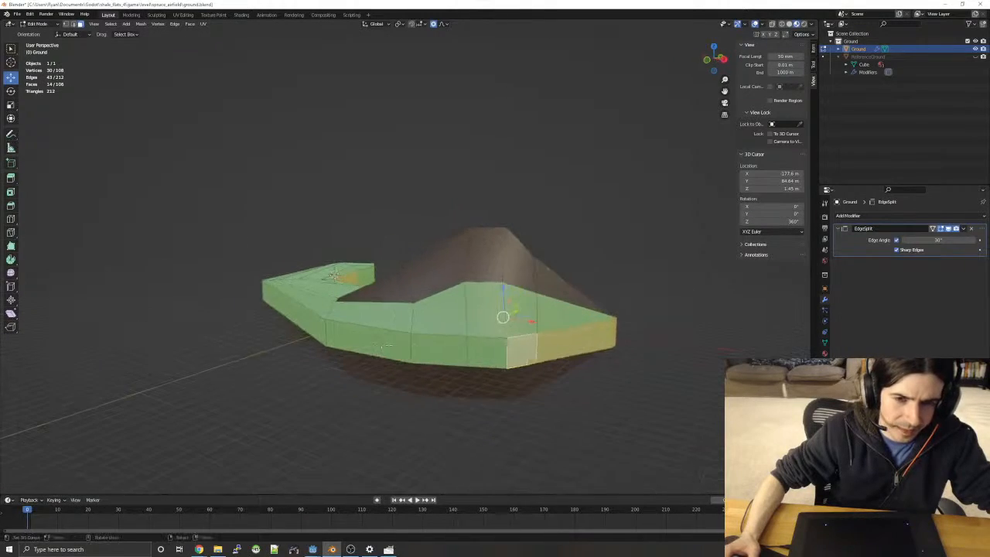
left_click(484, 355, "shift")
left_click(393, 348, "shift")
left_click(435, 350, "shift")
left_click(310, 320, "shift")
- Add the remaining vertical side faces along the strip's outer edge and around the low arm's tip to the selection
middle_click_drag(311, 319, 460, 291)
left_click(337, 367, "shift")
left_click(266, 357, "shift")
middle_click_drag(269, 281, 444, 323)
left_click(489, 369, "shift")
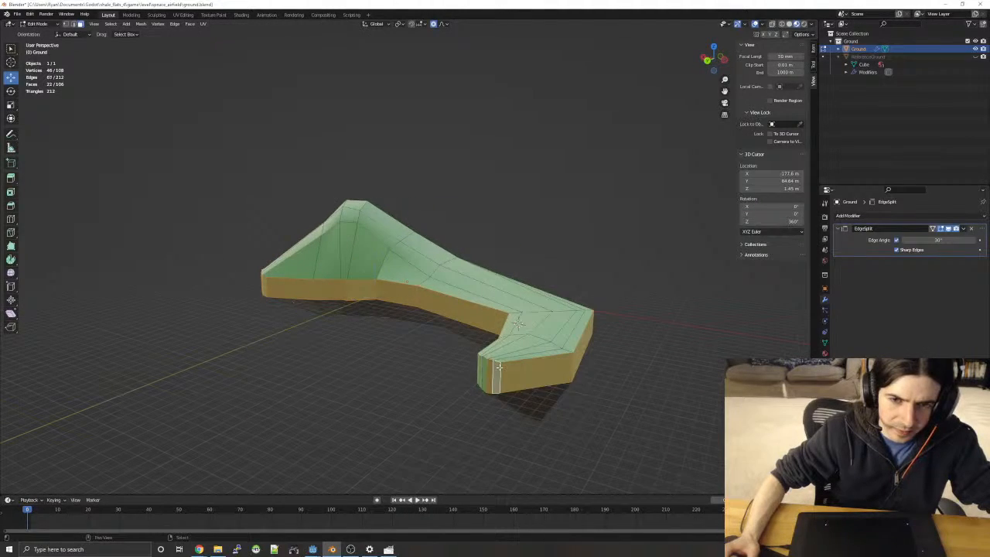
middle_click_drag(485, 366, 589, 335)
left_click(591, 331, "shift")
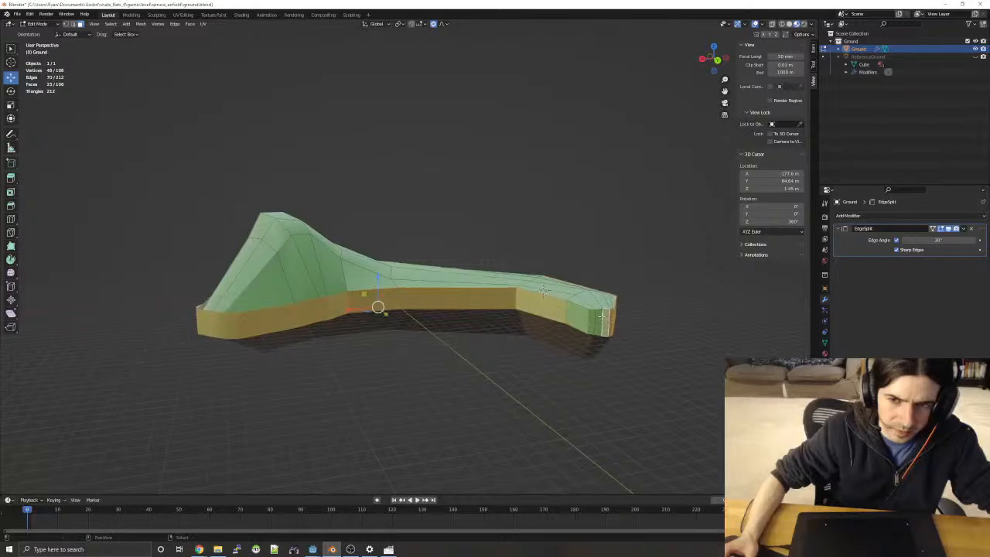
- Clear the selection and select the whole ring of vertical side faces around the ground as one face loop
key("alt+a")
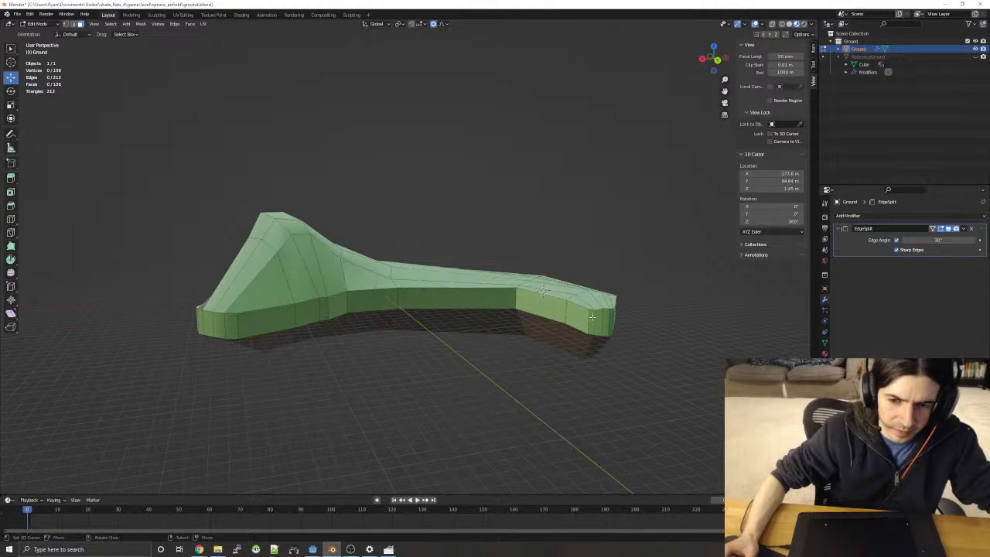
left_click(587, 324, "alt+shift")
key("alt+a")
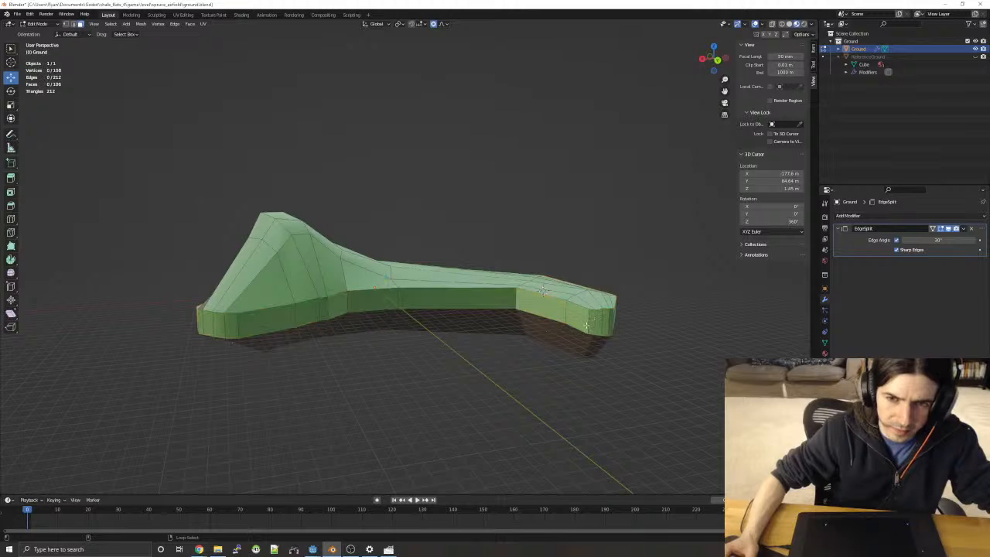
left_click(590, 322, "alt")
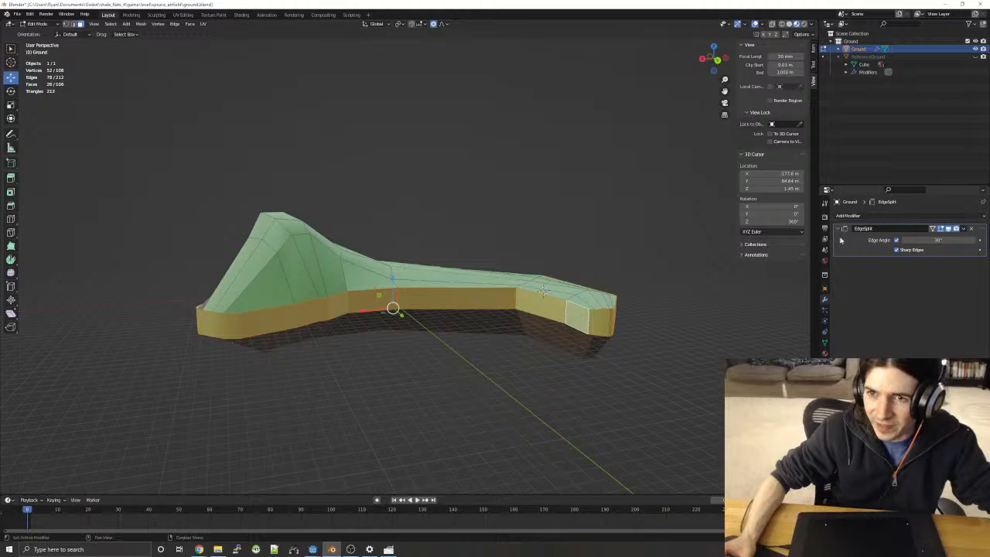
- Assign the Dirt material to the selected ring of side faces and clear the selection
left_click(824, 263)
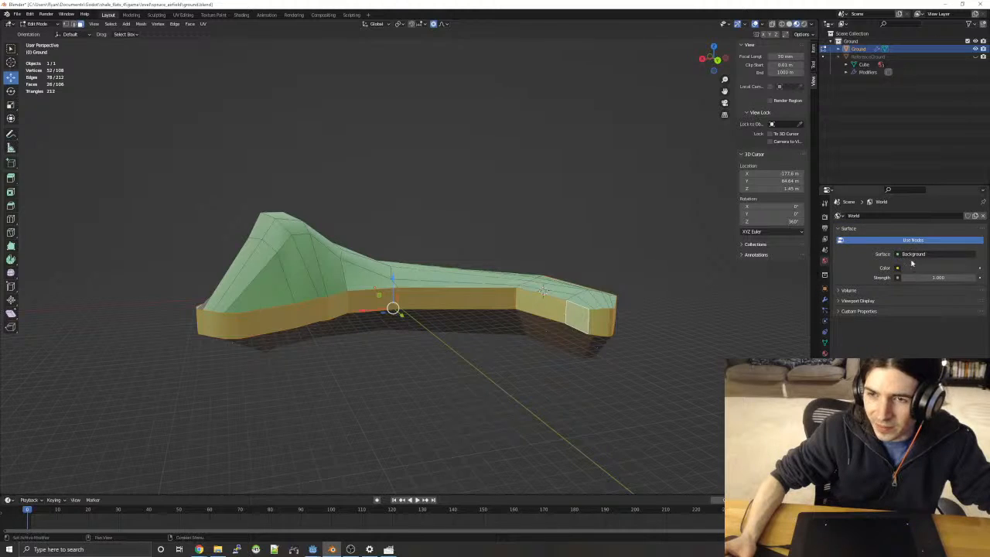
left_click(825, 353)
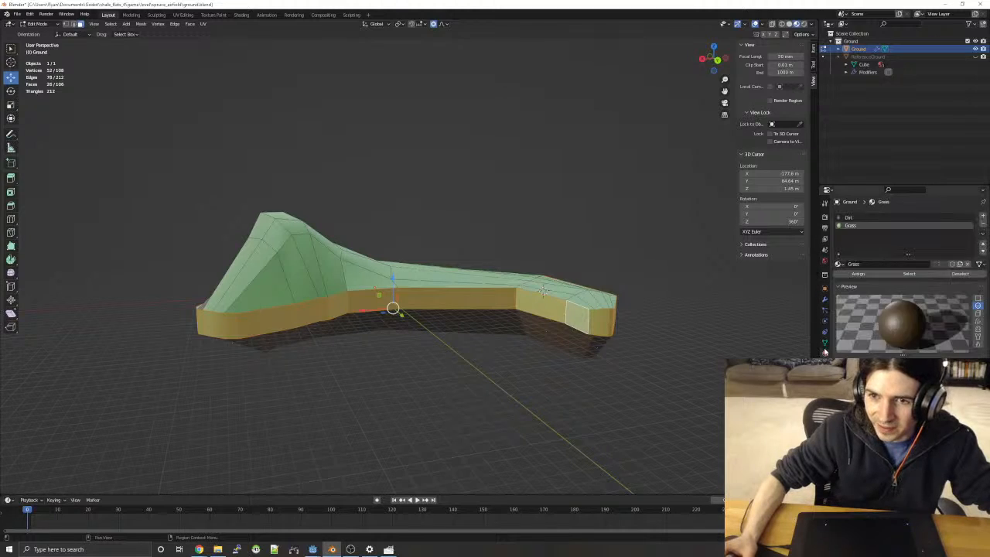
left_click(865, 218)
left_click(857, 273)
left_click(605, 265)
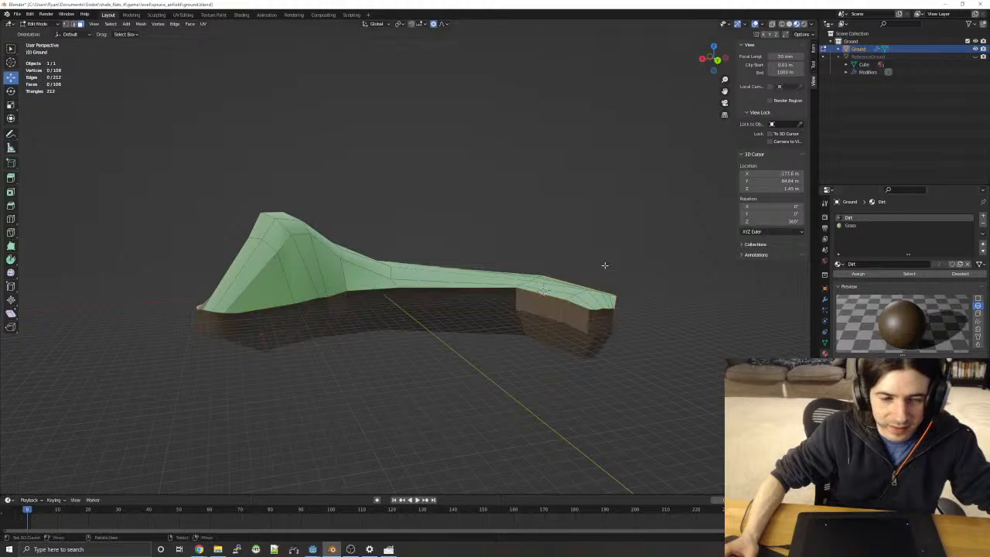
- Select the brown faces on the hill's outer slope, assign them the Grass material, and clear the selection
middle_click_drag(533, 368, 538, 333)
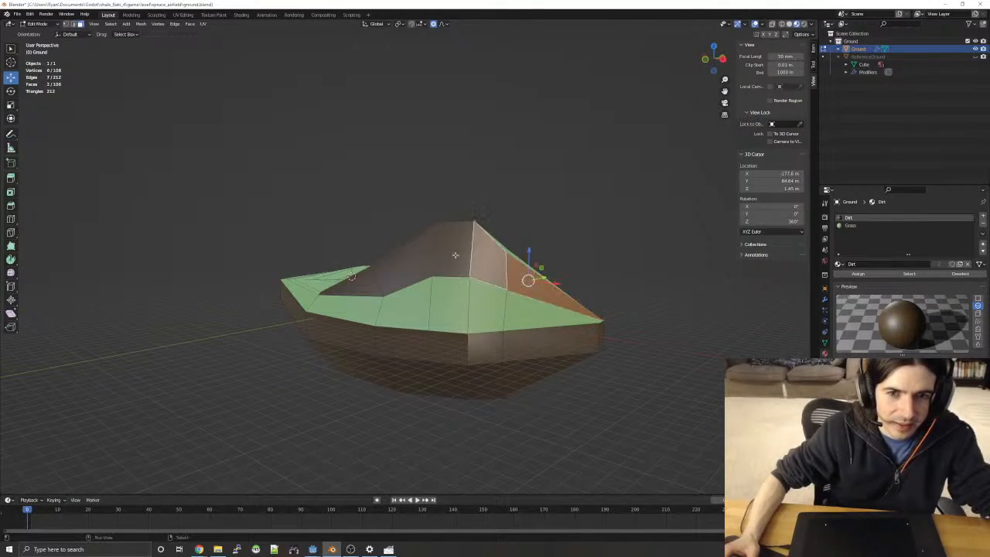
left_click(866, 225)
left_click(856, 274)
key("alt+a")
middle_click_drag(618, 236, 347, 284)
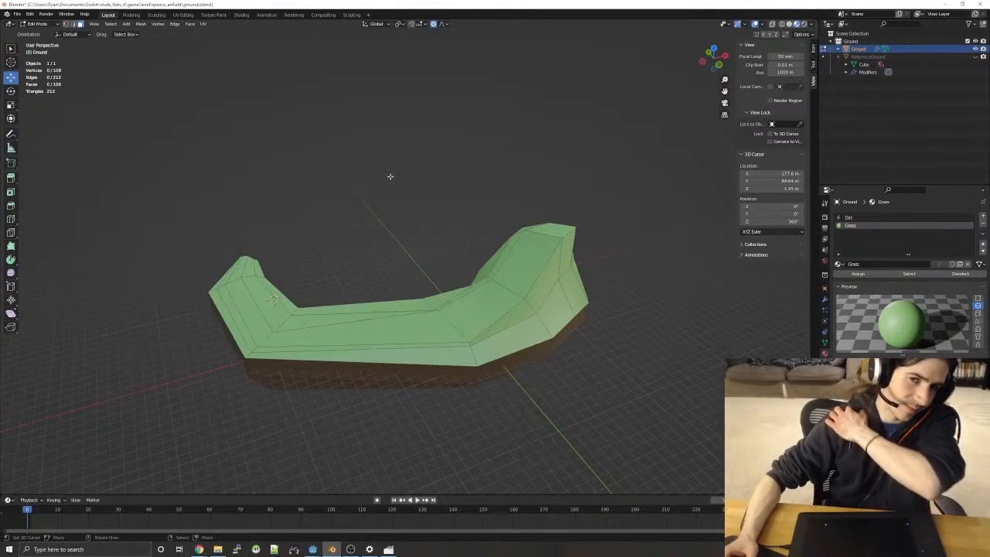
- Select the long dirt side face on the low arm's inner edge and set the pivot point to Median Point
middle_click_drag(354, 243, 529, 325)
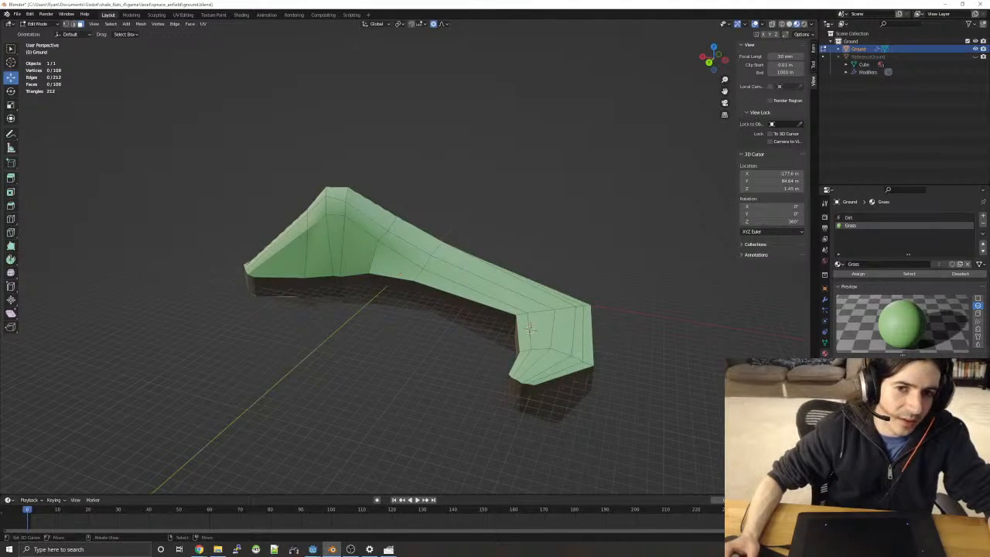
middle_click_drag(599, 298, 663, 264)
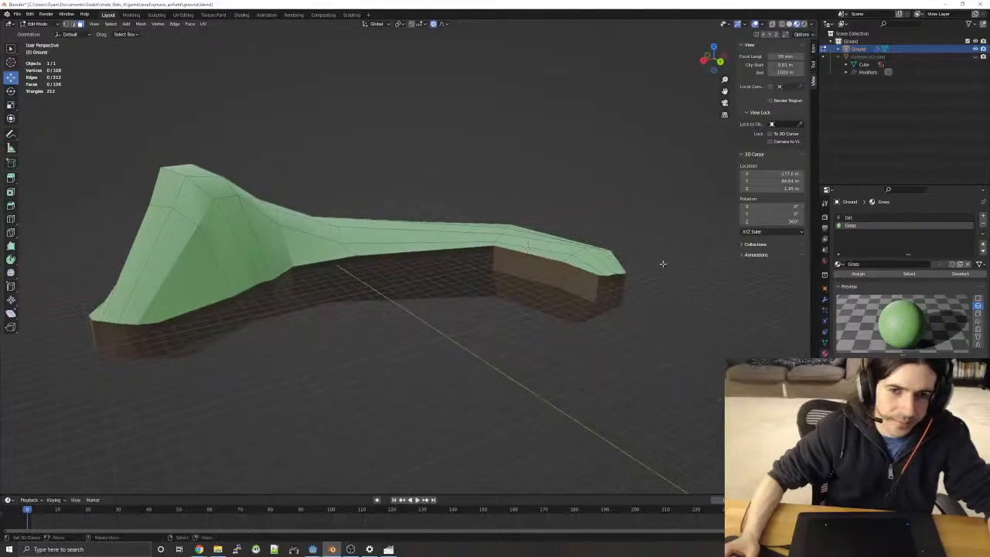
left_click(555, 285)
scroll(601, 296, "up", 3)
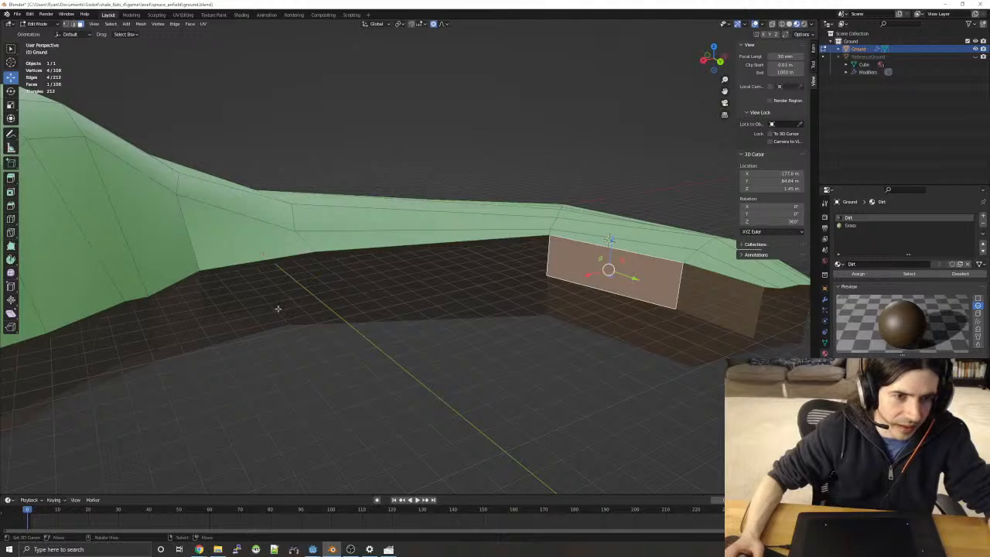
right_click(662, 282)
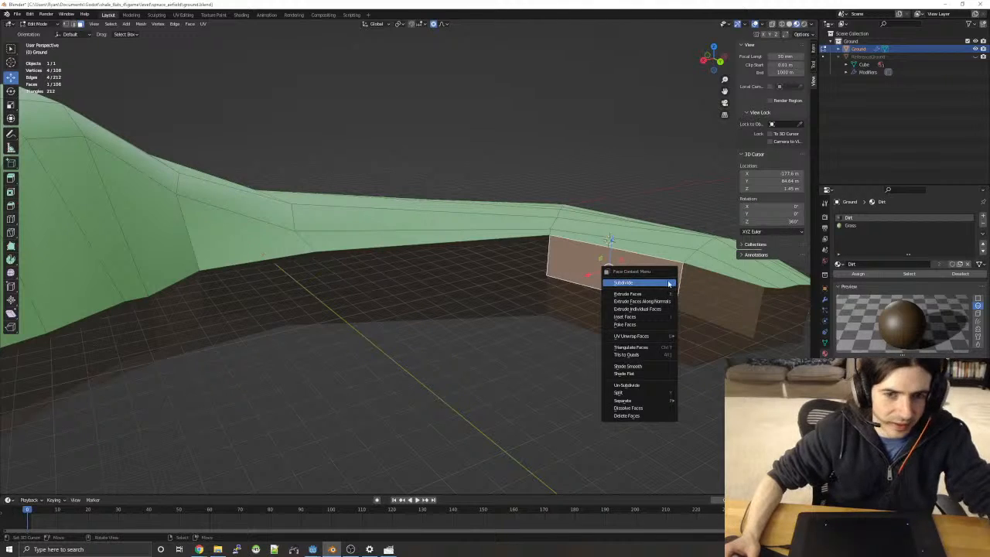
key("Escape")
key("period")
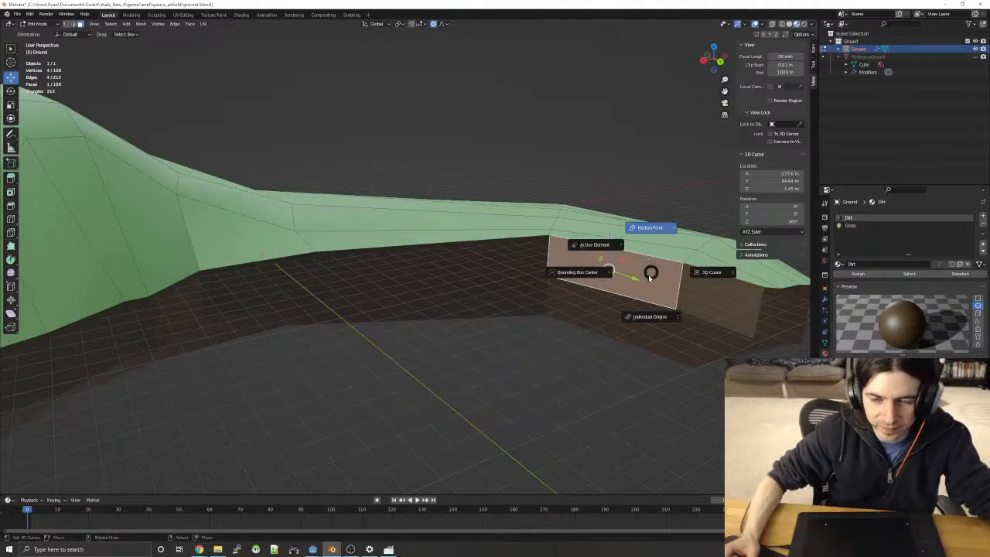
left_click(647, 253)
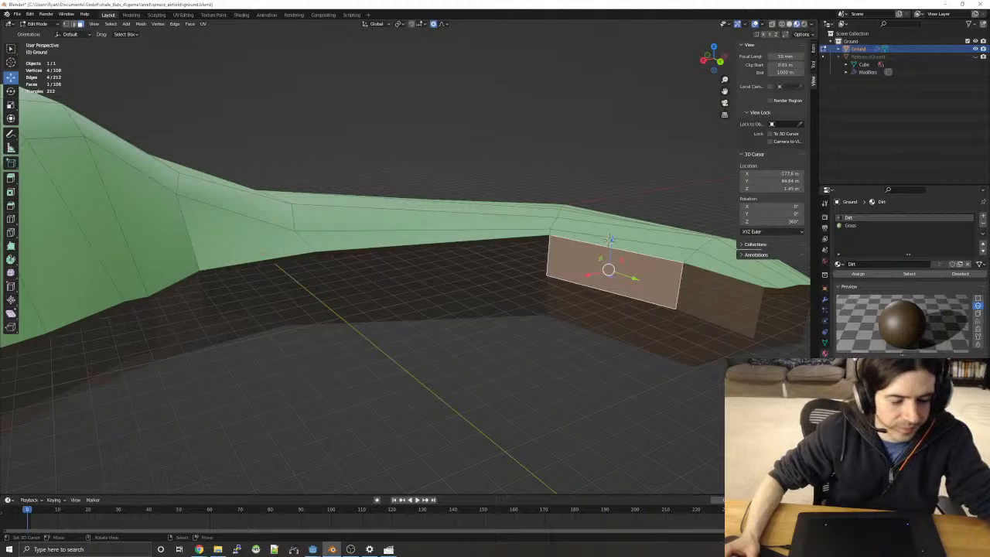
- Try to make a smaller inner face by extruding the selected side face in place and scaling it down
key("e")
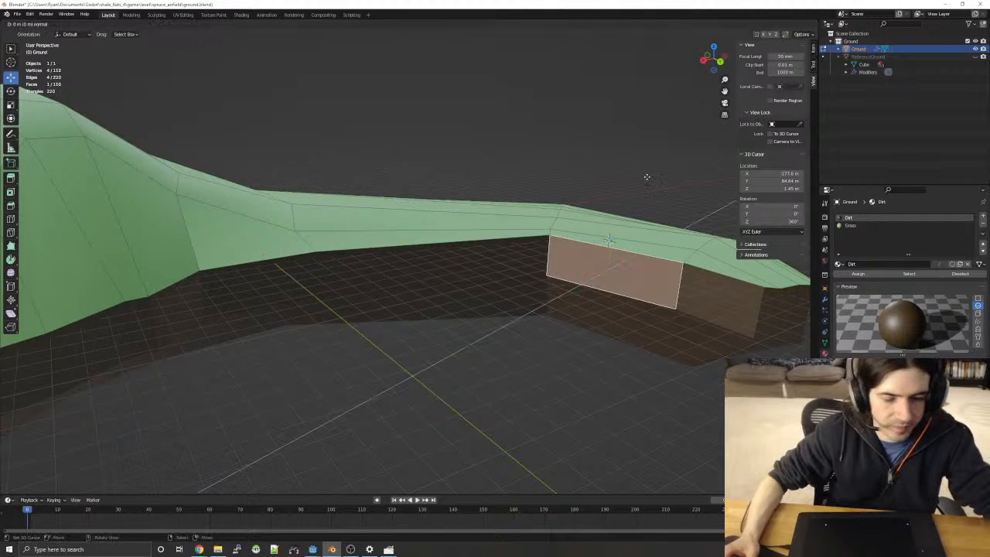
key("Escape")
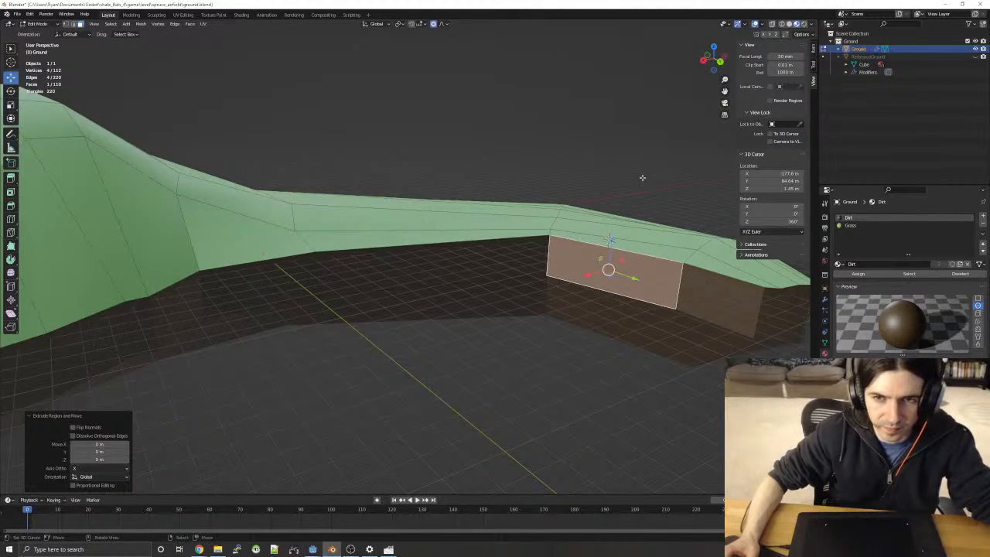
key("s")
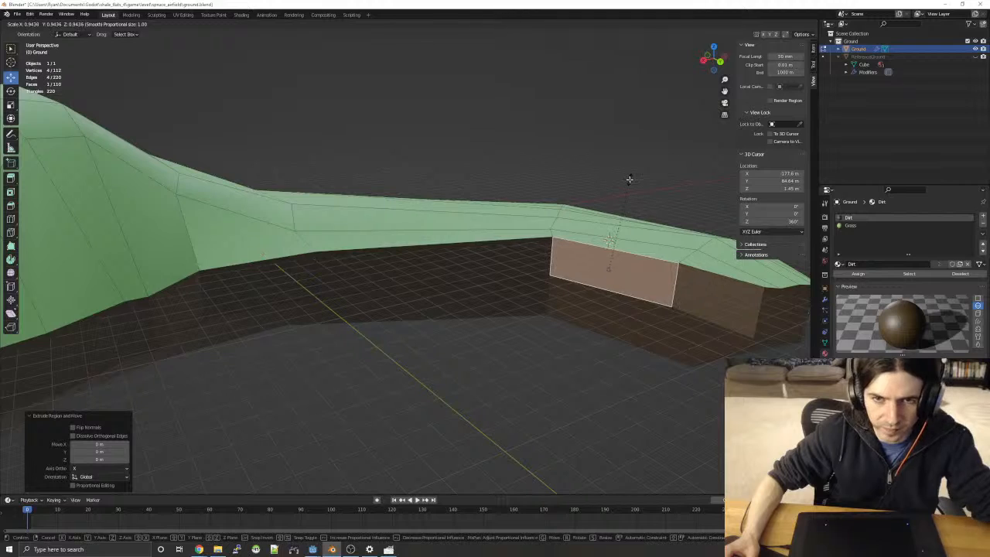
key("Escape")
key("e")
key("Escape")
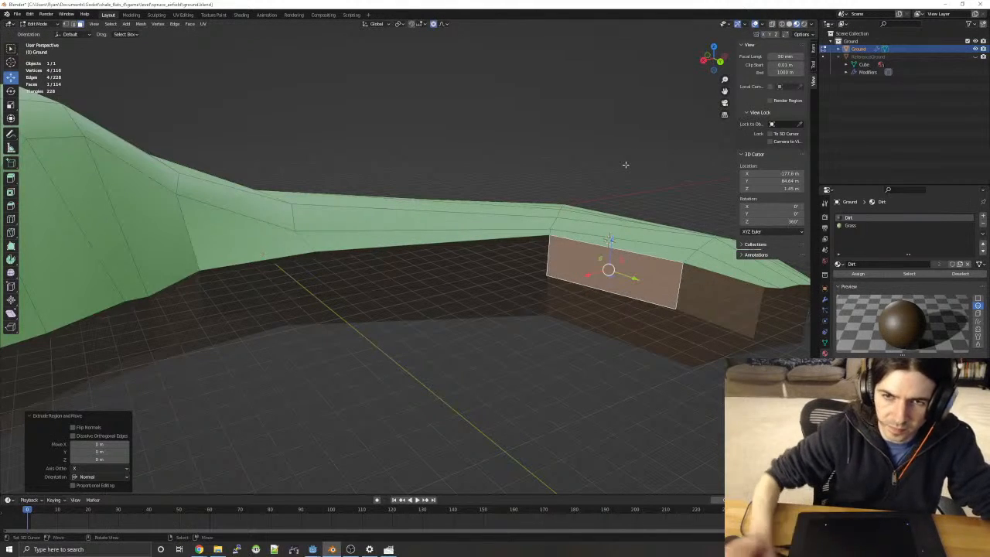
key("s")
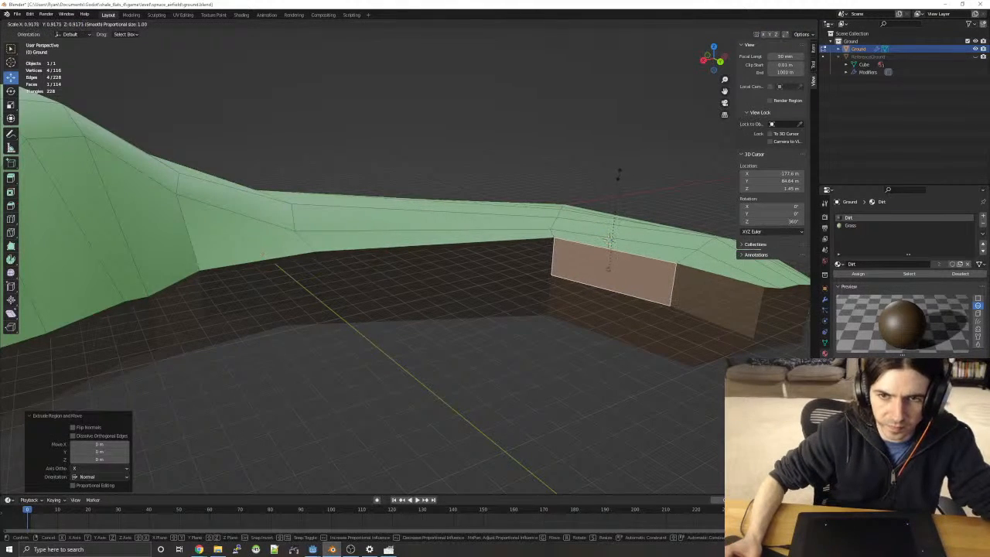
key("Escape")
key("e")
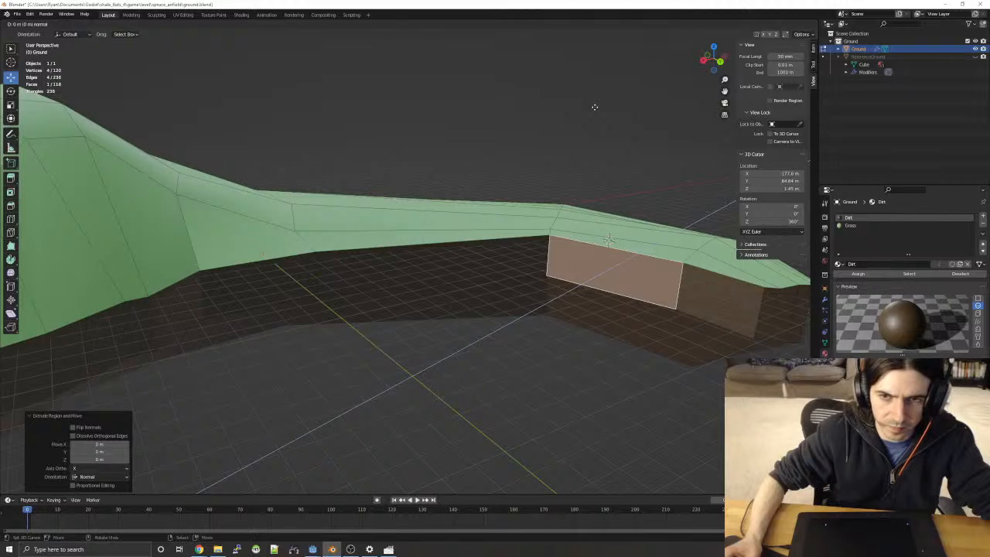
key("o")
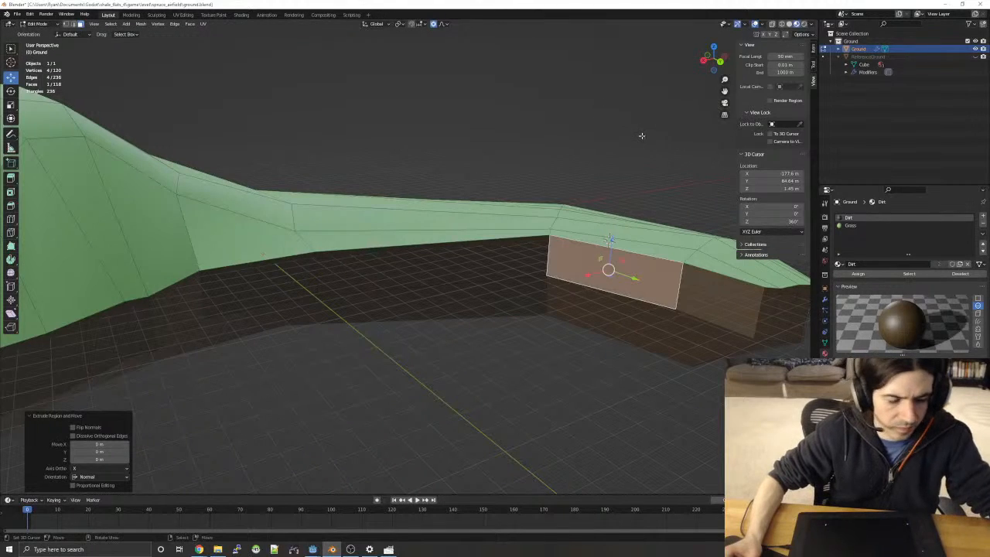
key("s")
left_click(577, 168)
- Undo the in-place extrusions and scaling, redoing as needed to restore the selection of the single side face
key("ctrl+z")
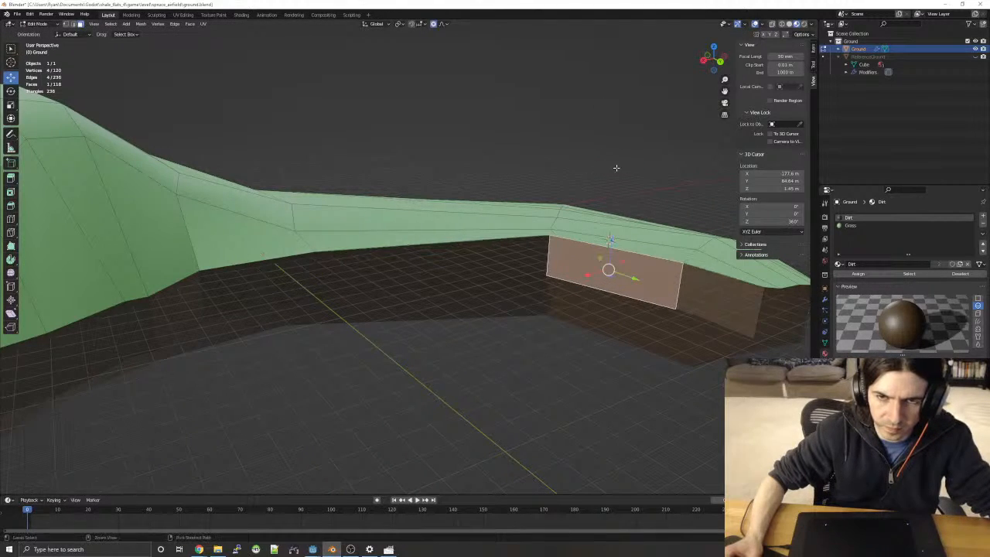
key("ctrl+z")
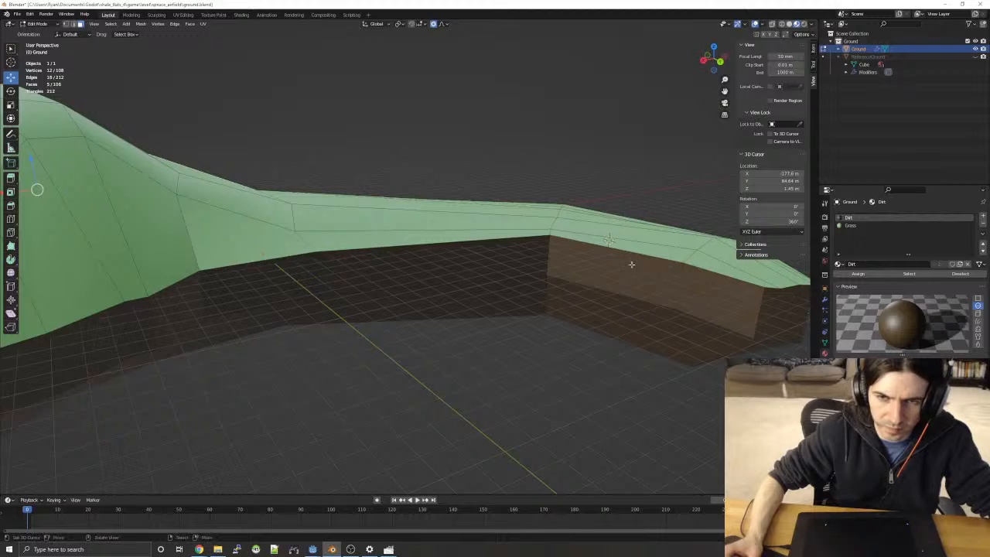
left_click(33, 15)
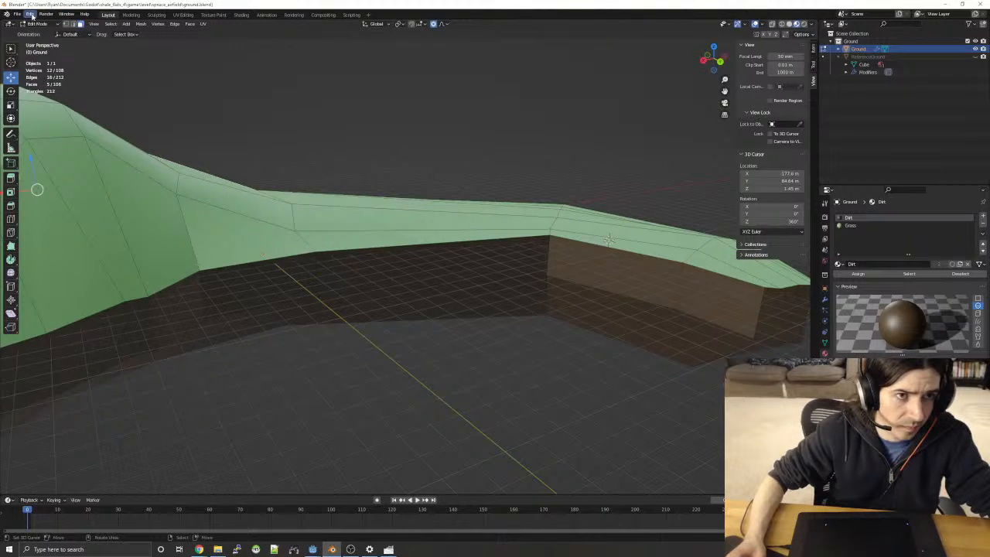
left_click(33, 16)
left_click(41, 31)
left_click(33, 15)
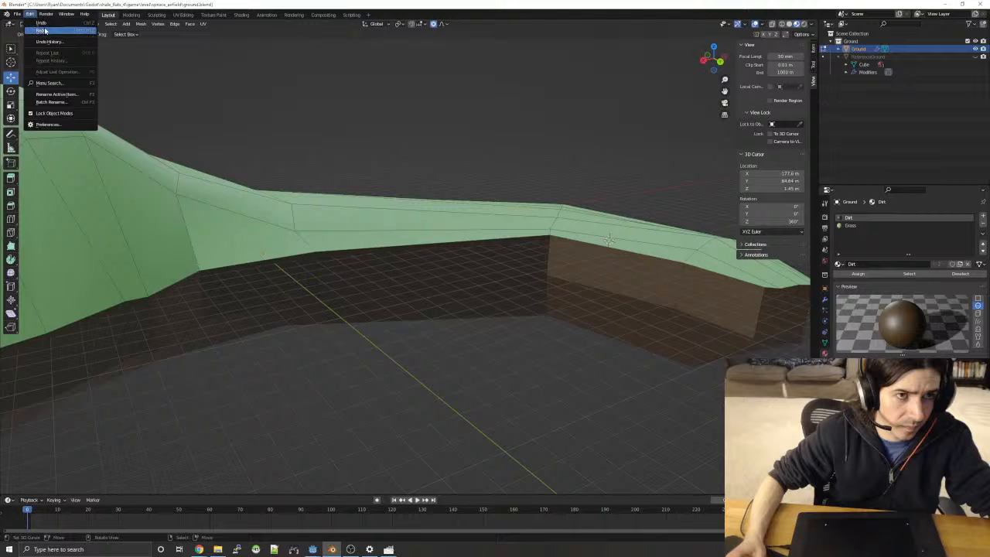
left_click(43, 31)
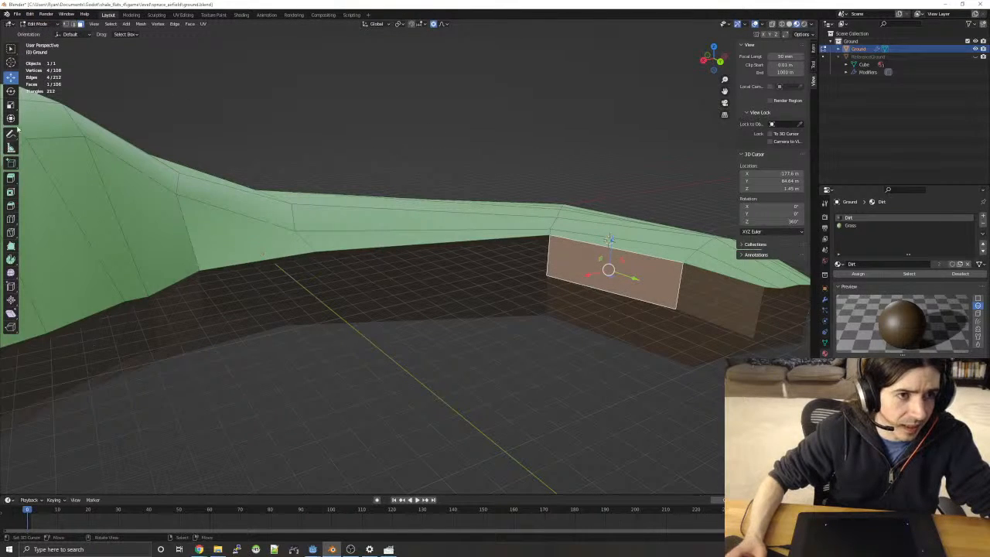
- Try extruding the side face outward about 4.5 m, scaling it down and shifting it along X, and undo these changes
key("e")
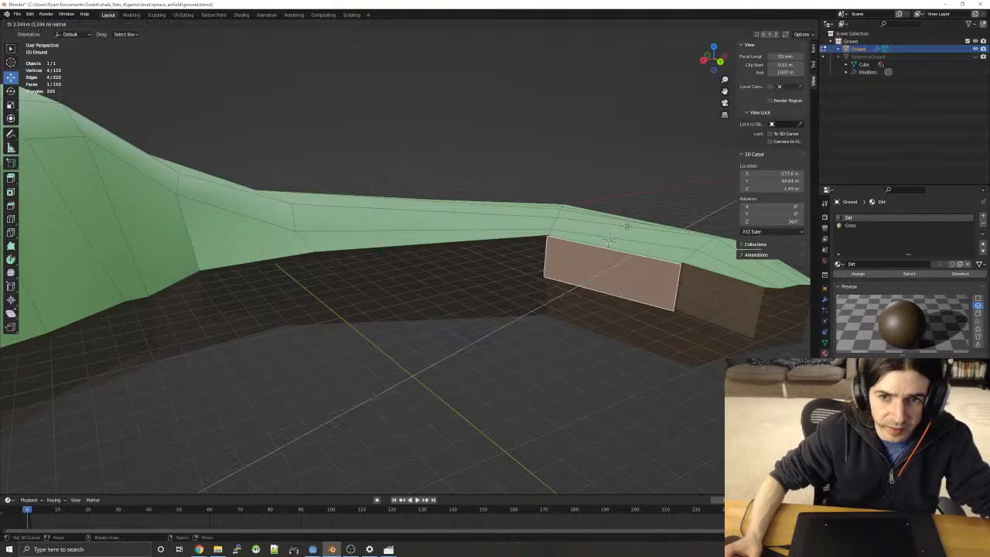
left_click(626, 226)
key("s")
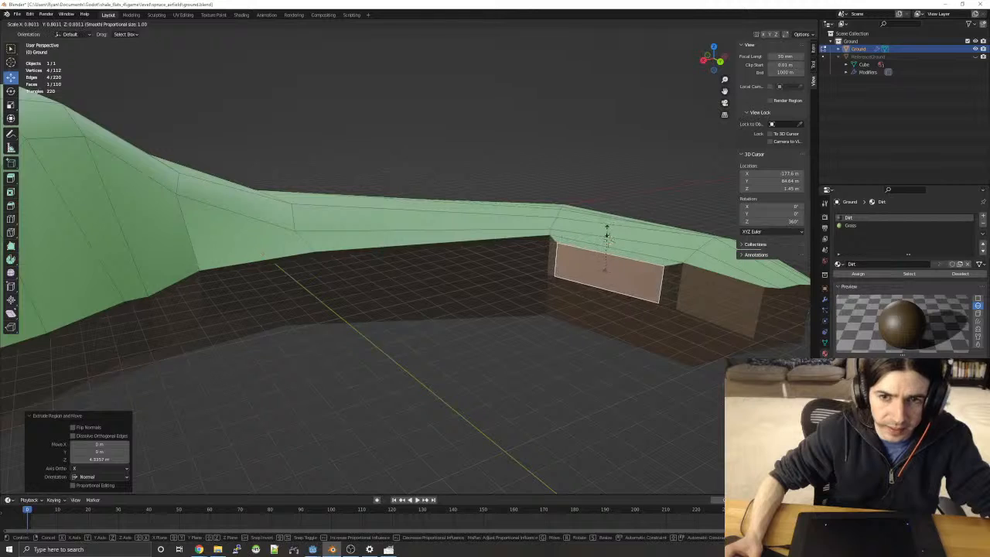
left_click(608, 241)
key("g")
key("x")
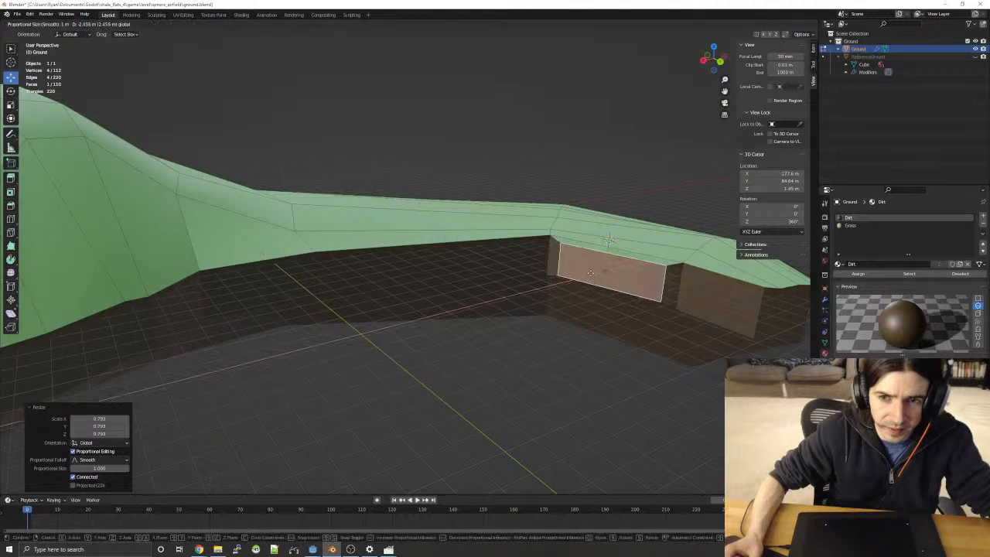
key("Escape")
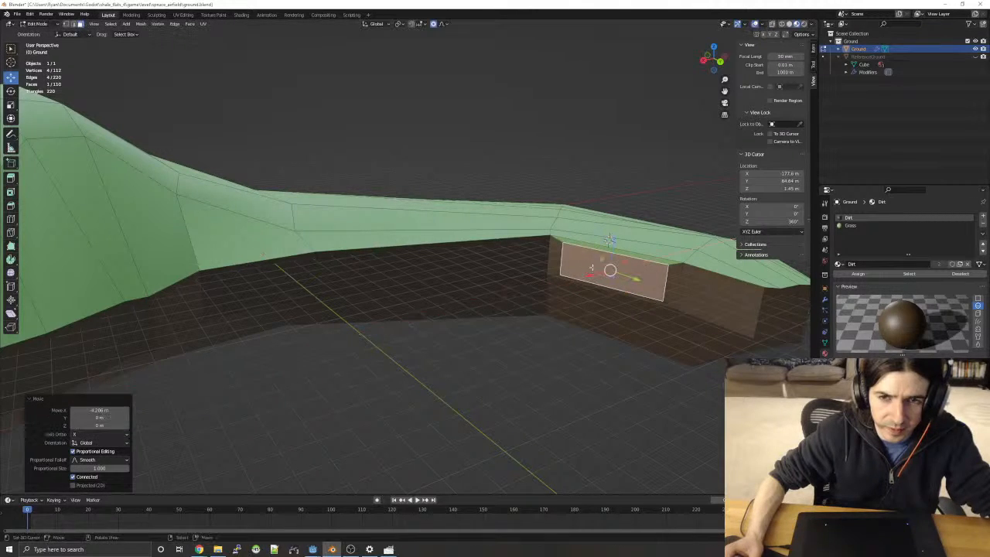
key("ctrl+z")
key("ctrl+z")
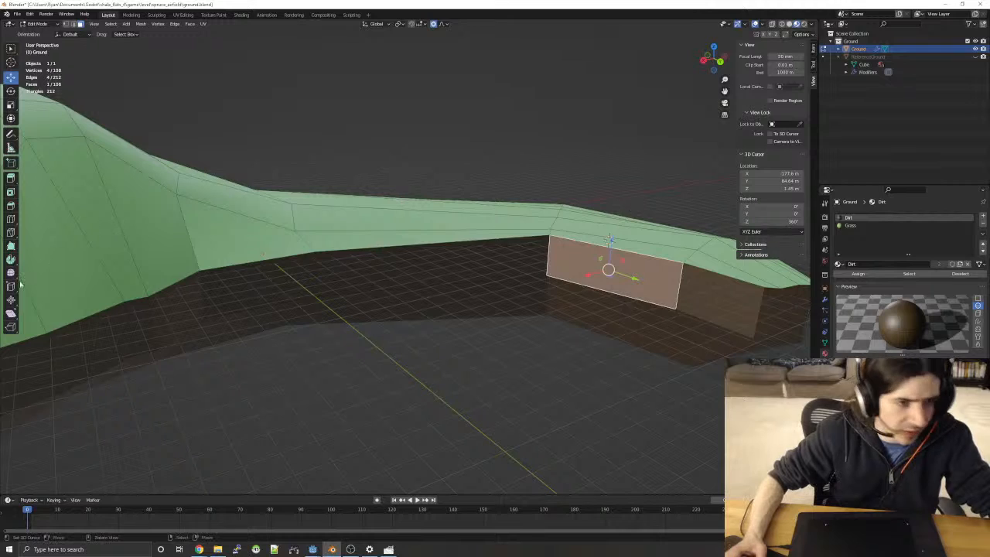
- Inset the selected dirt side face by about 5.35 m using the Inset Faces tool
left_click(11, 191)
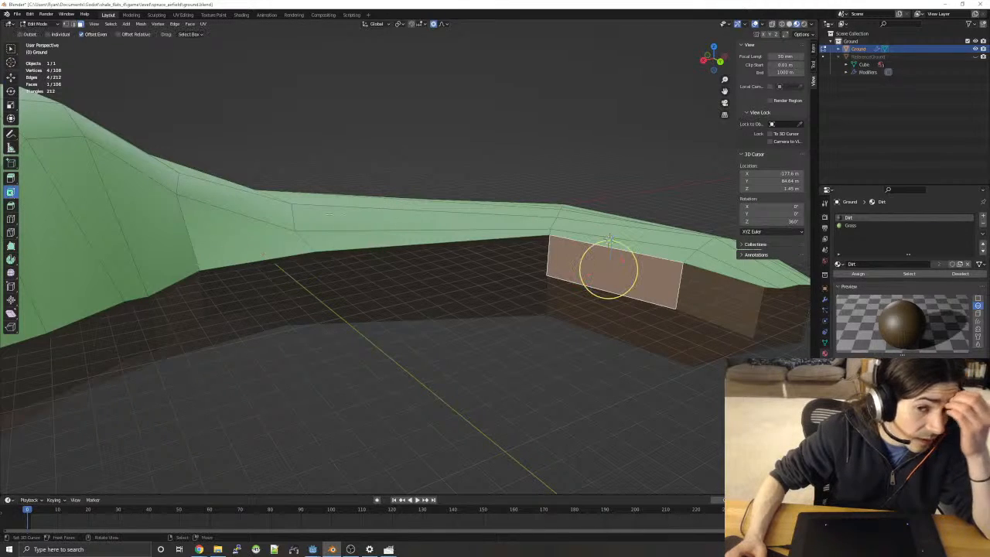
left_click_drag(634, 280, 616, 268)
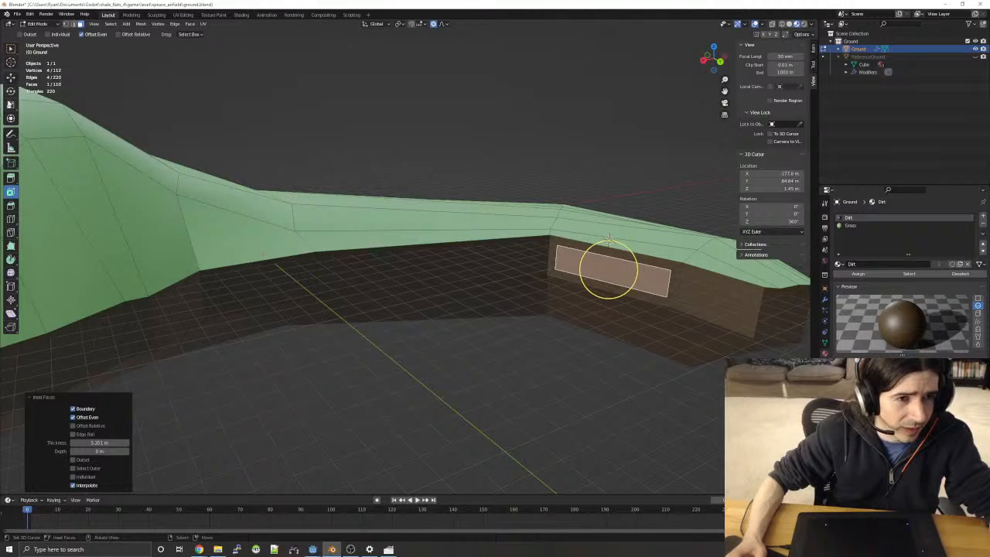
- Edge-slide the upper edge of the inset dirt face downward by a factor of about 0.5
left_click(10, 76)
middle_click_drag(347, 131, 507, 186)
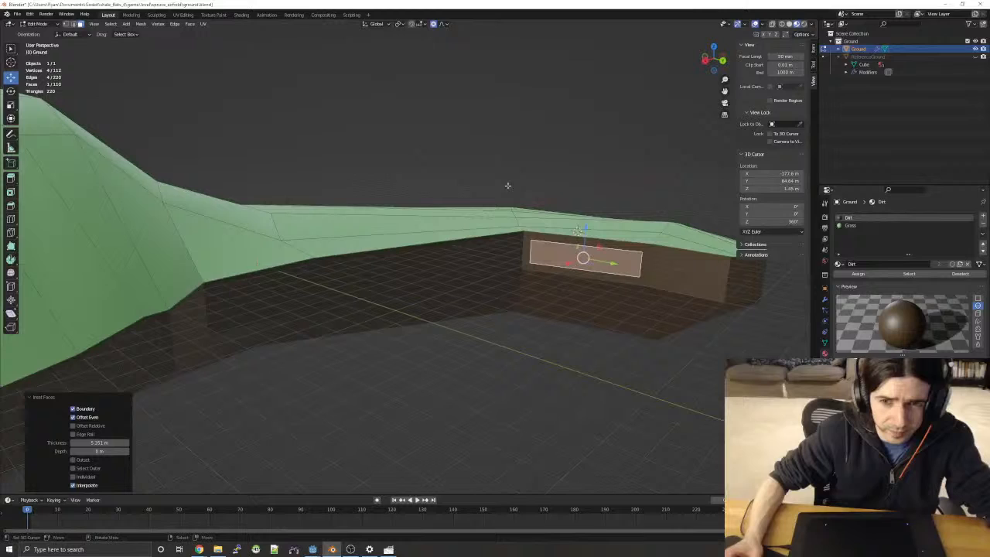
left_click(531, 241)
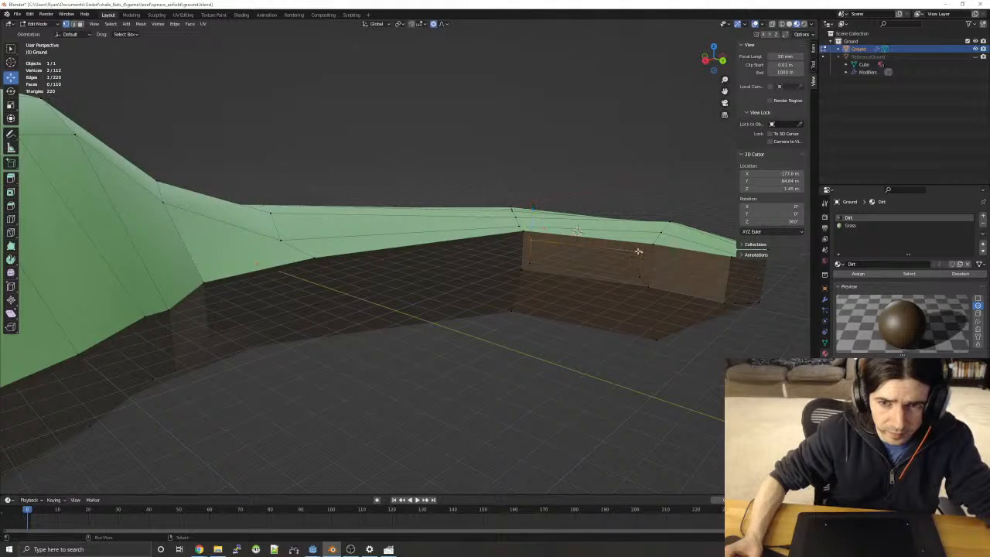
key("g")
key("g")
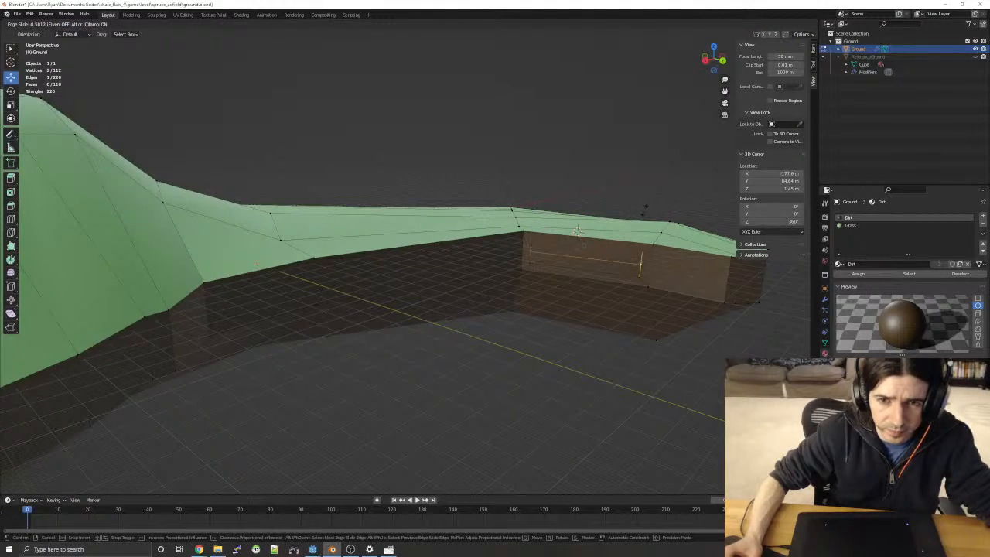
left_click(643, 210)
- Try edge-sliding all four vertices of the inset dirt face and its upper edge, and undo the edge slides
left_click(641, 277, "shift")
left_click(531, 262, "shift")
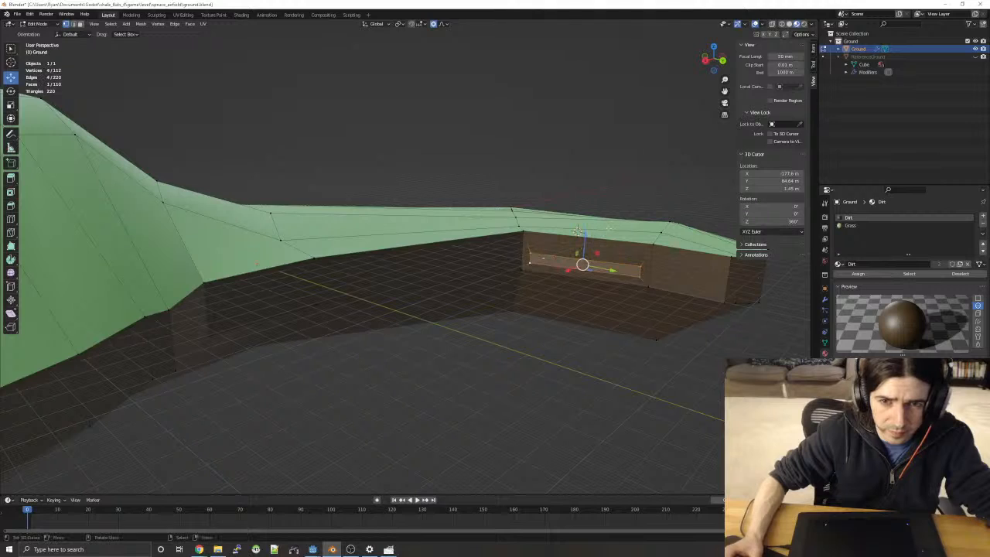
key("g")
key("g")
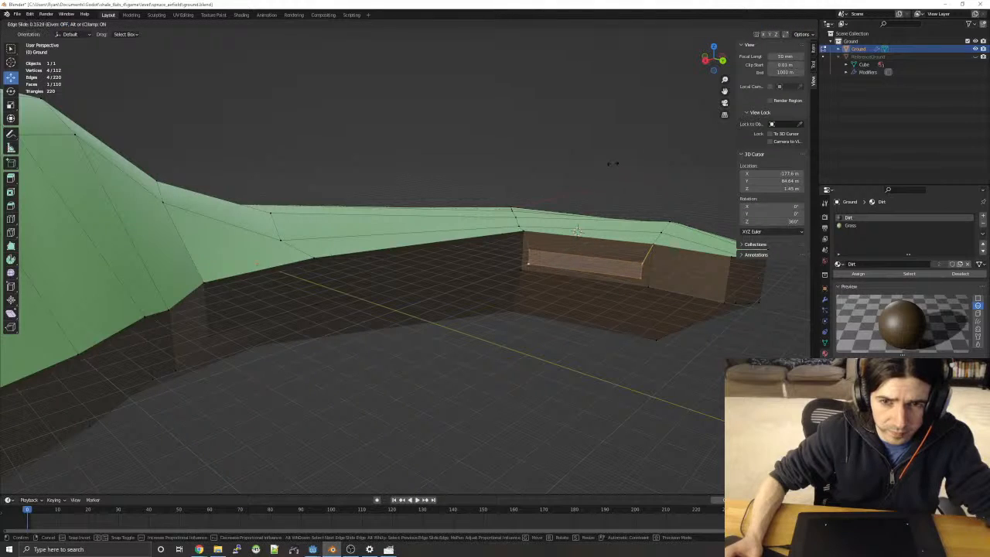
left_click(583, 273)
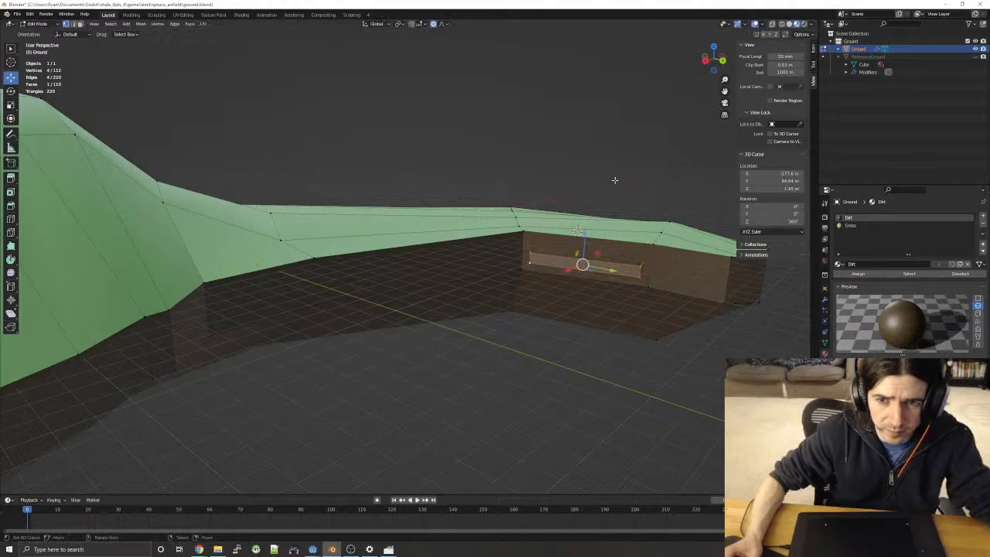
left_click(638, 264)
key("g")
key("g")
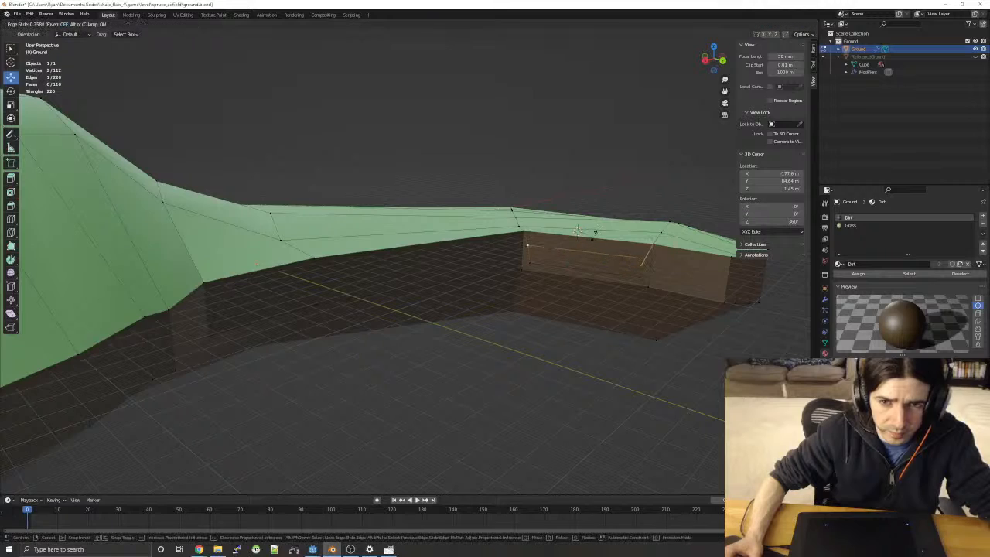
right_click(594, 234)
key("ctrl+z")
key("ctrl+z")
key("ctrl+z")
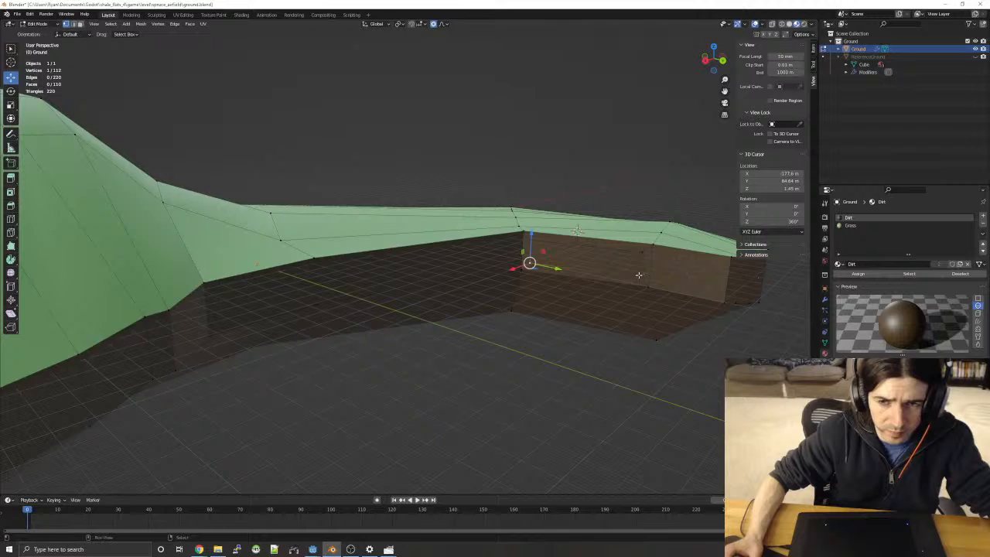
- Narrow the inset dirt face by edge-sliding its lower edge up by about 0.38 and its upper edge down by about 0.26
left_click(638, 275, "shift")
key("g")
key("g")
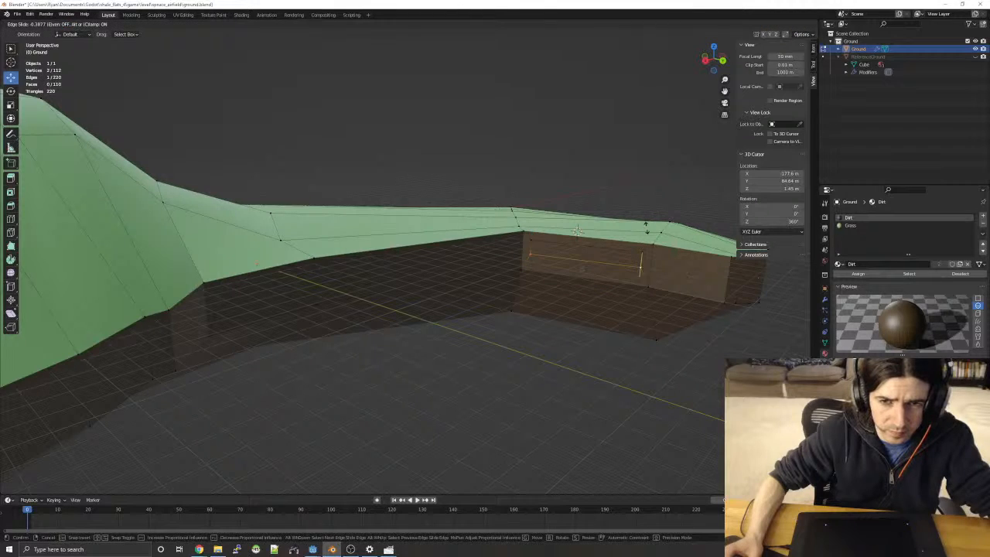
left_click(576, 229)
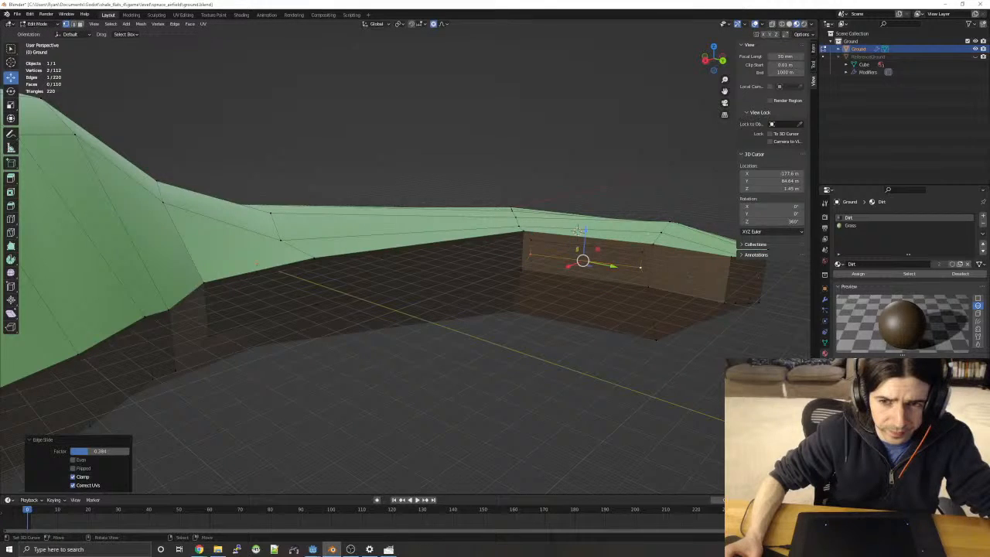
left_click(641, 252, "shift")
key("g")
key("g")
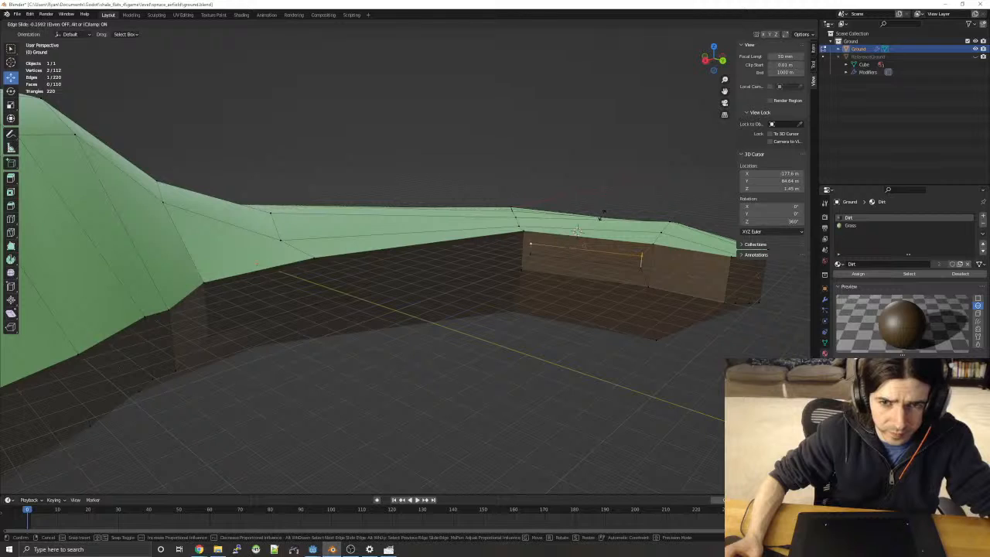
left_click(577, 230)
left_click(621, 179)
- Extrude the narrowed inset face about 19.6 m into the dirt side to form a recessed slot
mouse_move(623, 181)
middle_mouse_down()
mouse_move(635, 182)
mouse_move(607, 183)
middle_mouse_up()
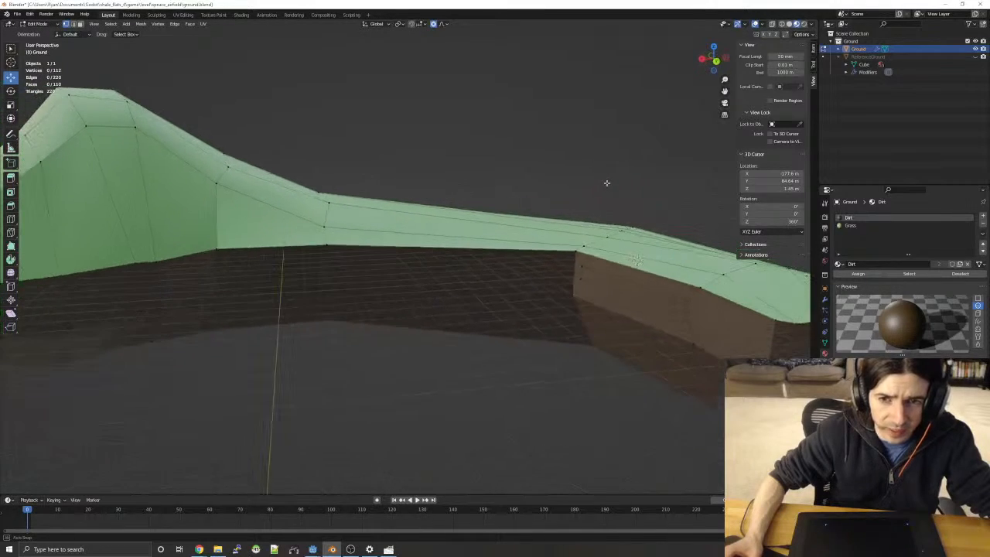
key("3")
left_click(626, 285)
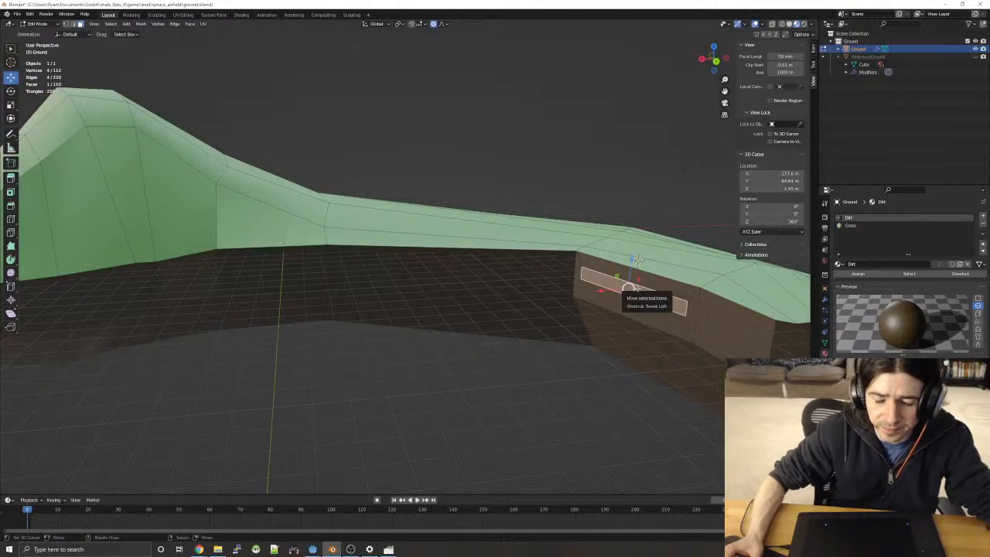
key("e")
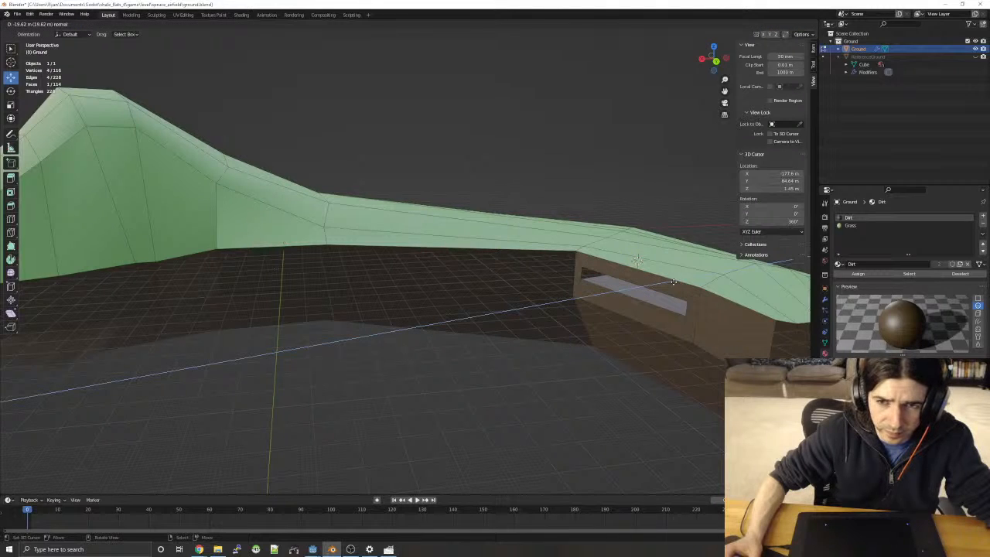
left_click(673, 281)
left_click(663, 201)
mouse_move(663, 201)
middle_mouse_down()
mouse_move(674, 166)
mouse_move(699, 166)
mouse_move(712, 195)
mouse_move(626, 195)
mouse_move(621, 168)
mouse_move(689, 182)
mouse_move(661, 188)
middle_mouse_up()
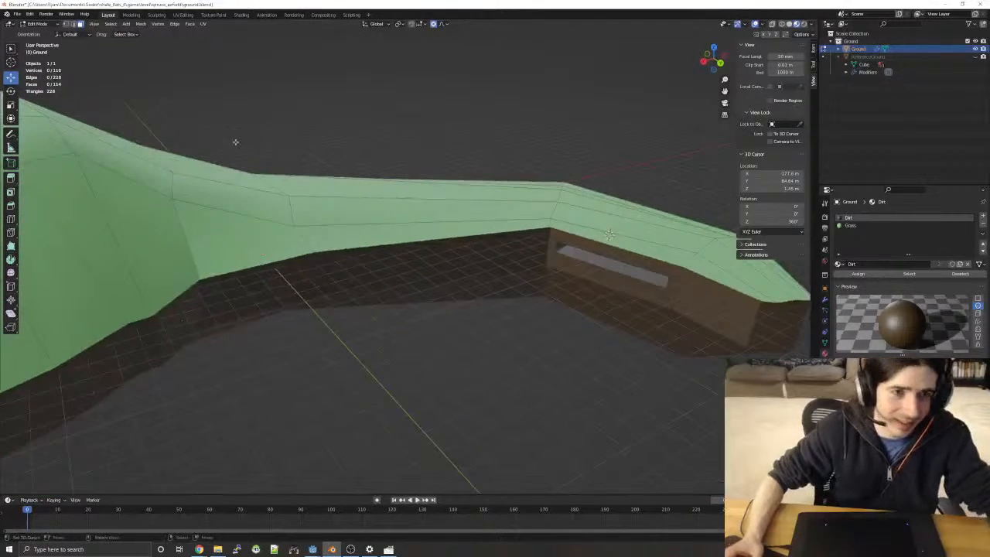
- Unhide the ReferenceGround object and, in Object Mode, move it along Y to sit clear beside the new ground
middle_click_drag(353, 123, 466, 138)
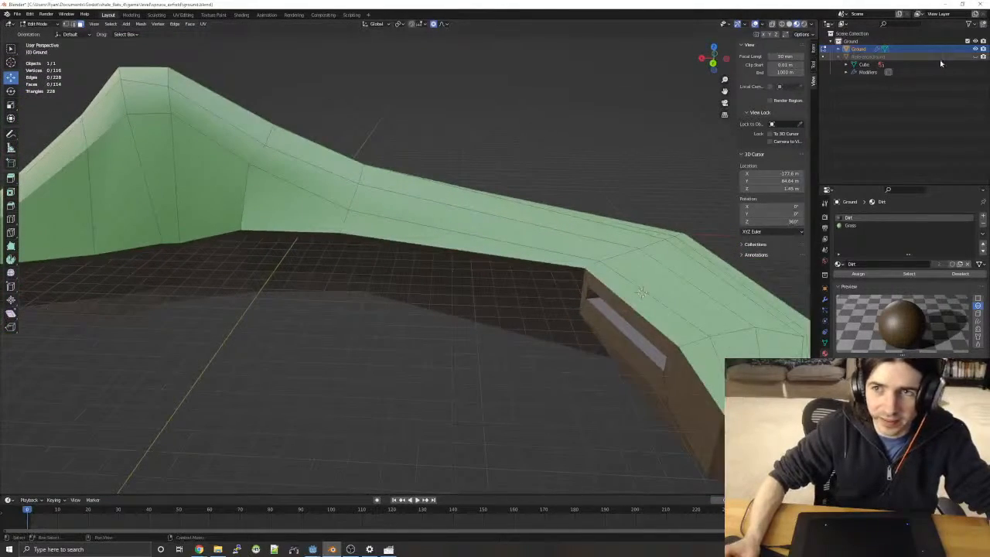
left_click(973, 57)
scroll(572, 141, "down", 4)
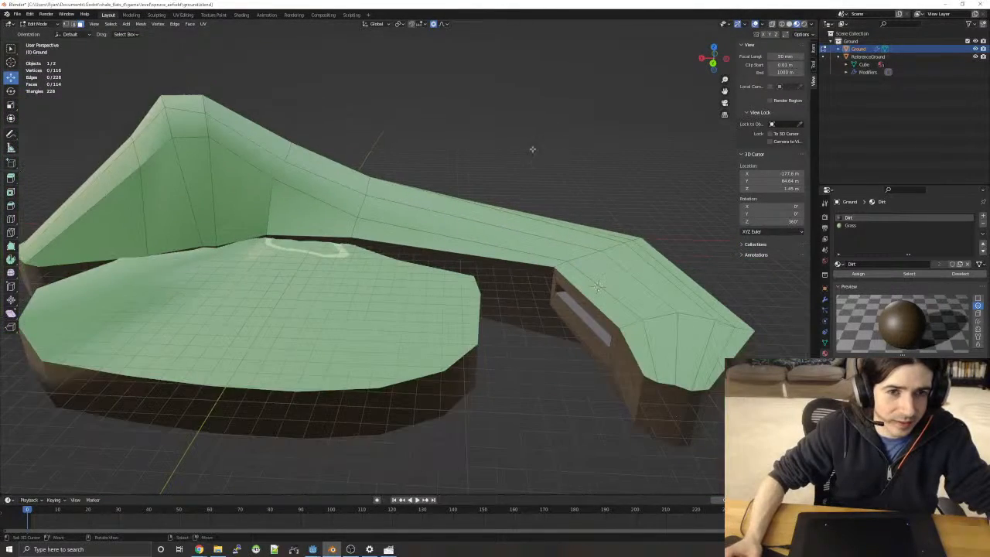
left_click(867, 57)
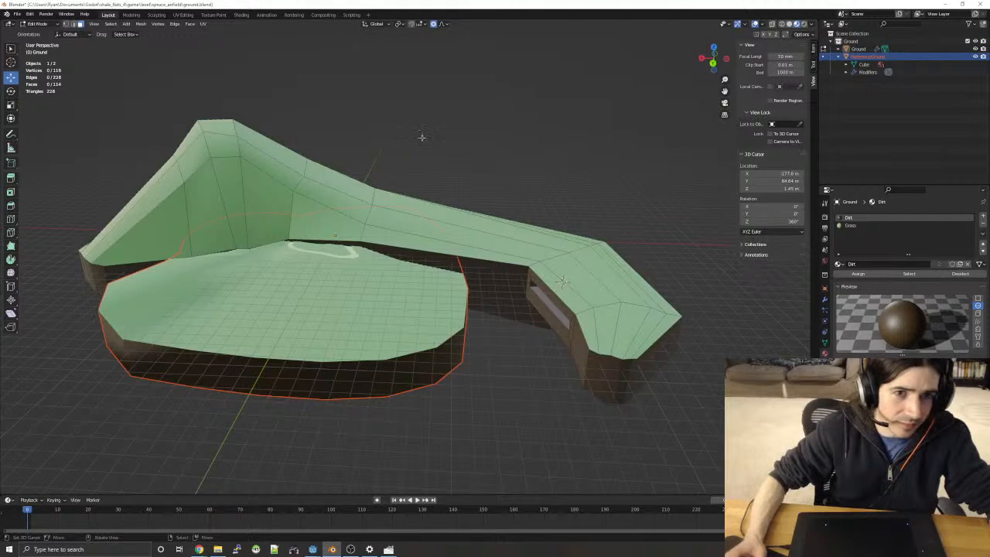
middle_click_drag(421, 137, 276, 194)
key("Tab")
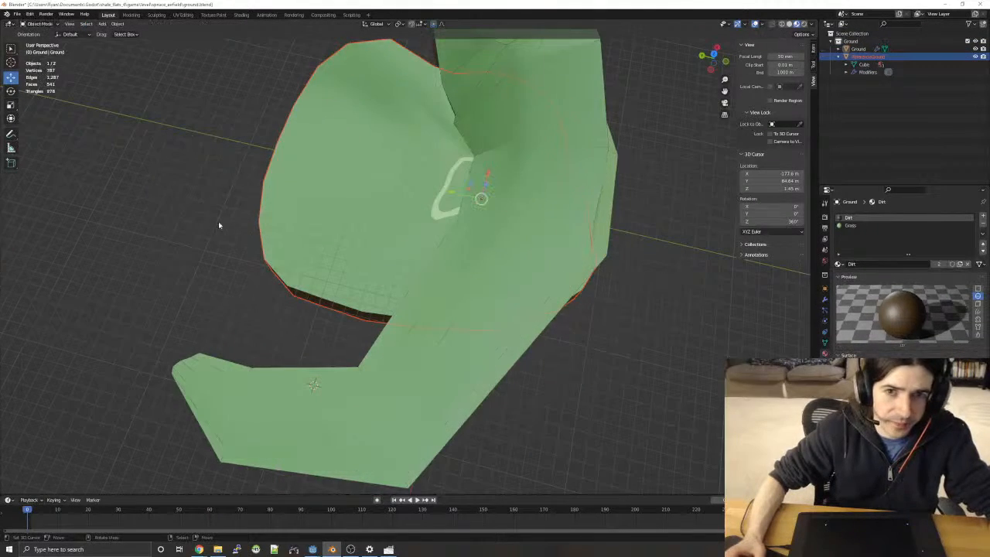
left_click_drag(452, 193, 313, 146)
middle_click_drag(319, 223, 391, 243)
- Reselect the Ground object and return it to Edit Mode
left_click(487, 216)
left_click(191, 310)
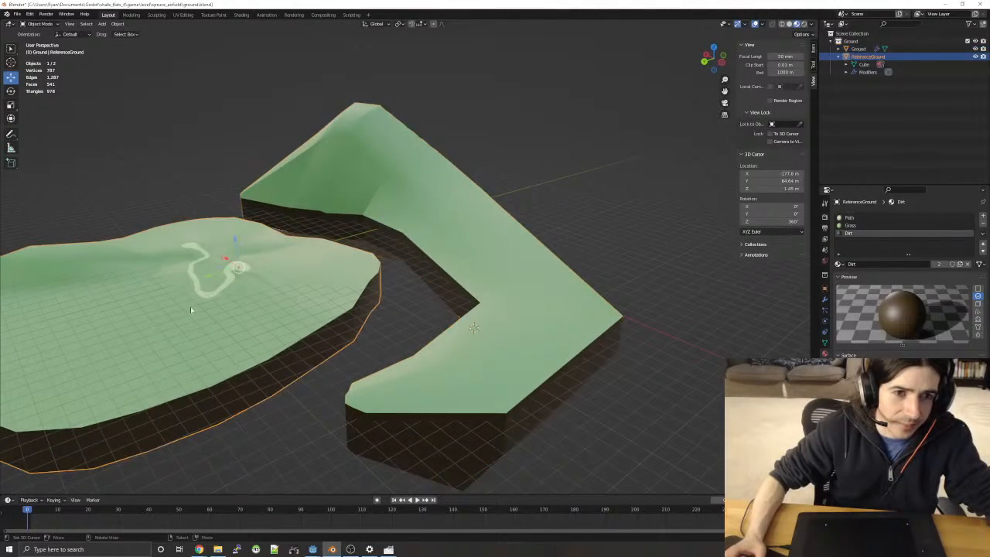
left_click(335, 215)
key("Tab")
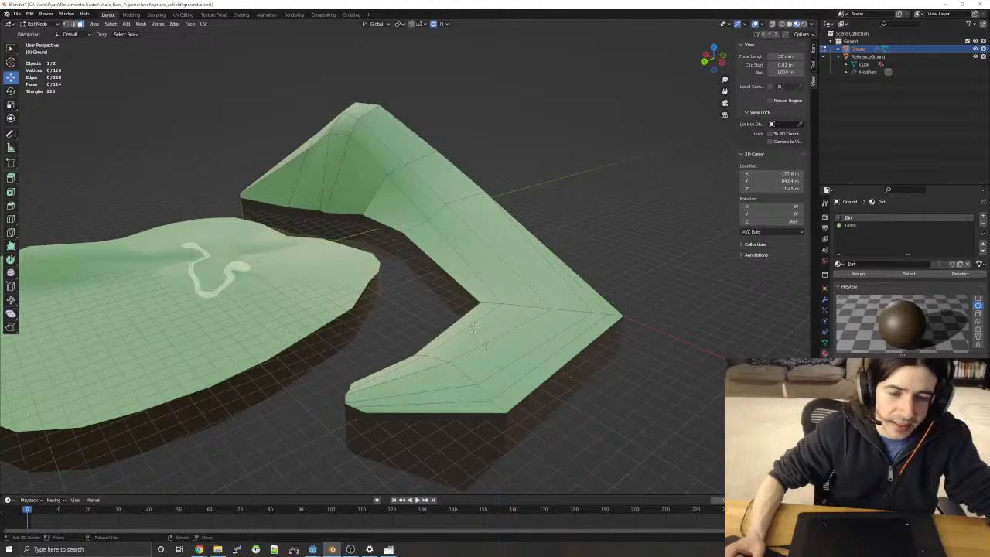
middle_click_drag(486, 346, 387, 336)
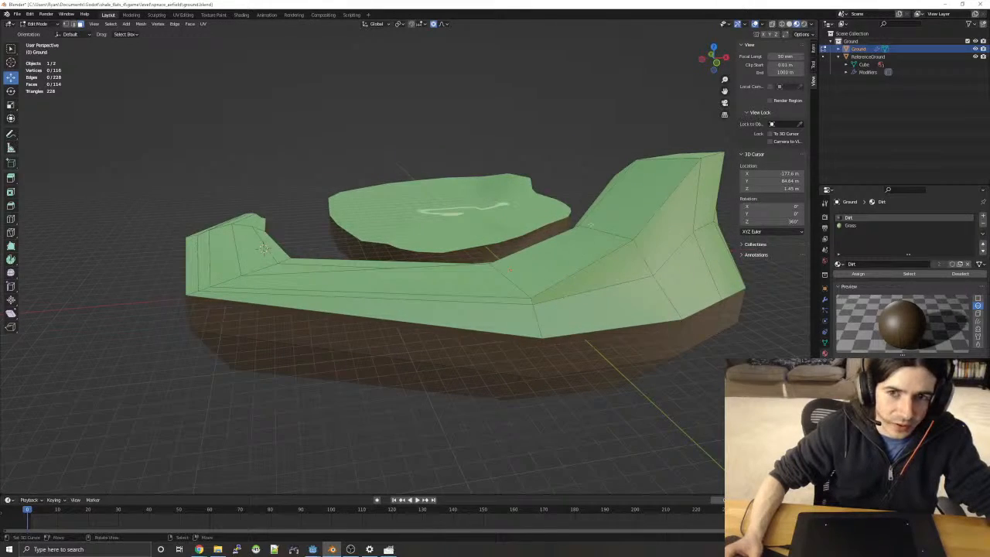
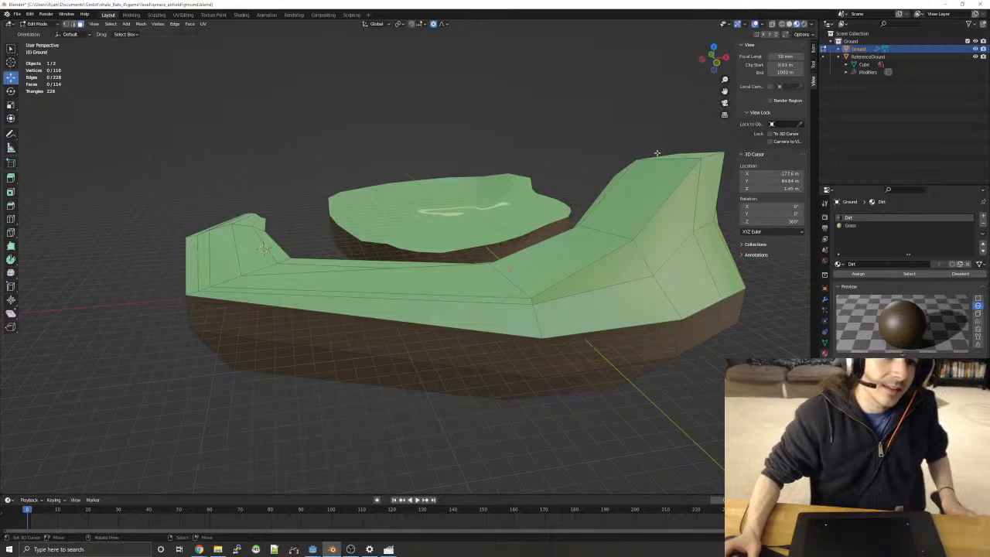
- Examine the curved ground mesh and the flat reference ground from several sides
middle_click_drag(258, 190, 341, 191)
middle_click_drag(341, 191, 437, 172)
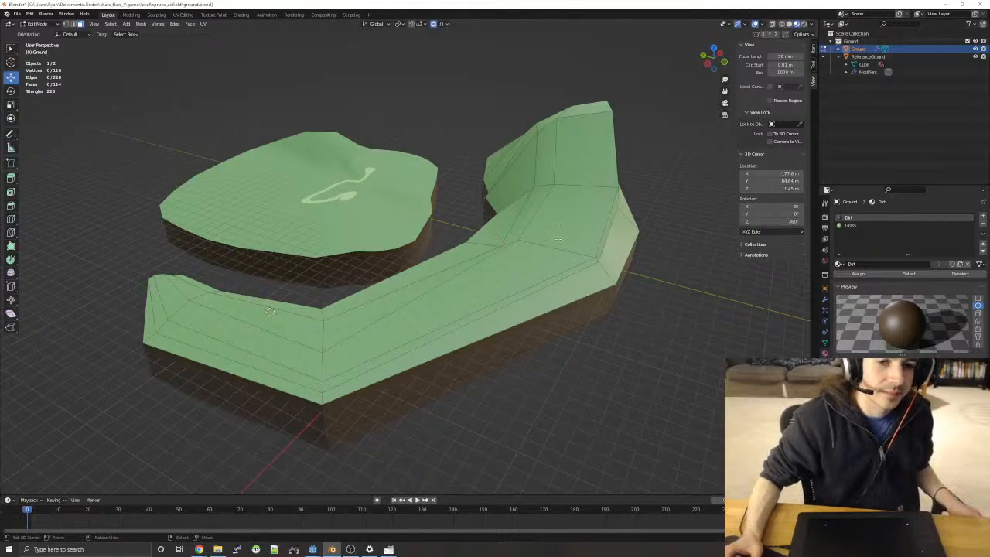
middle_click_drag(558, 239, 702, 248)
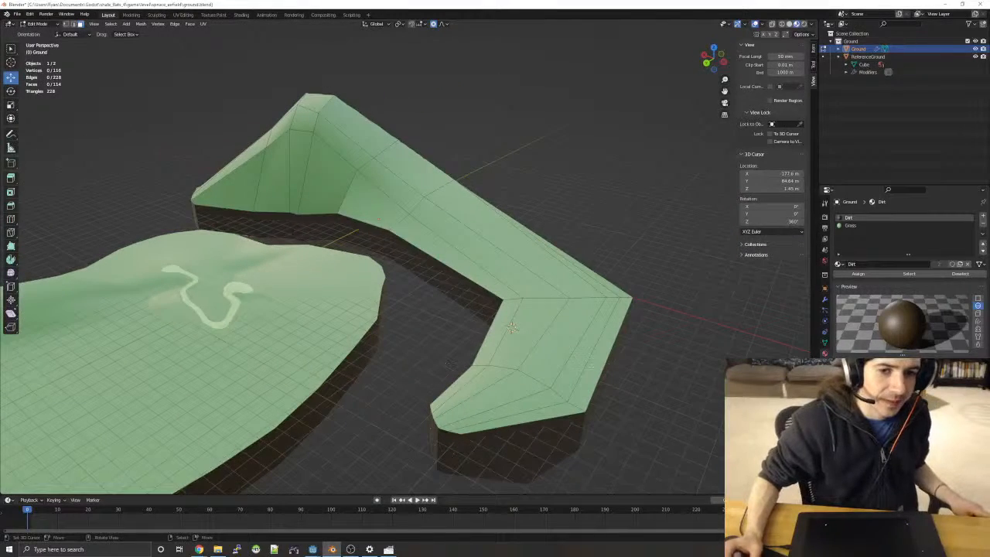
middle_click_drag(433, 371, 104, 314)
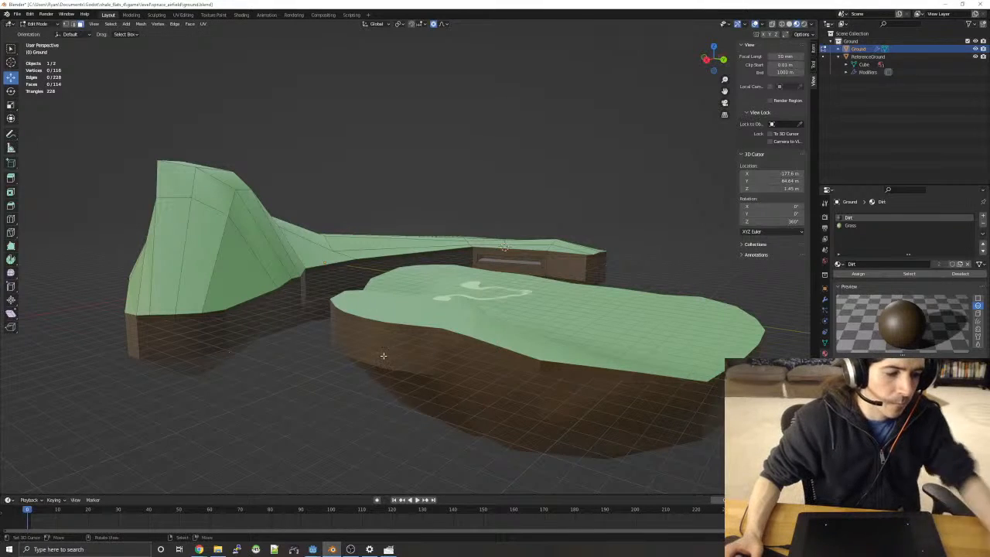
middle_click_drag(387, 356, 255, 337)
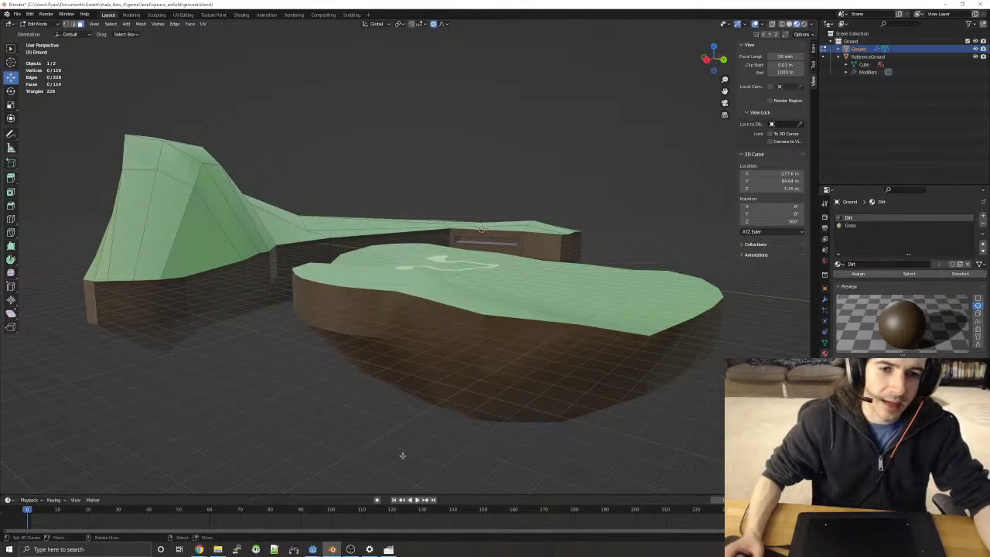
- Switch to the level sketch in GIMP, brush over the small lower-left island and circle the upper hills in black, and undo both strokes
left_click(388, 549)
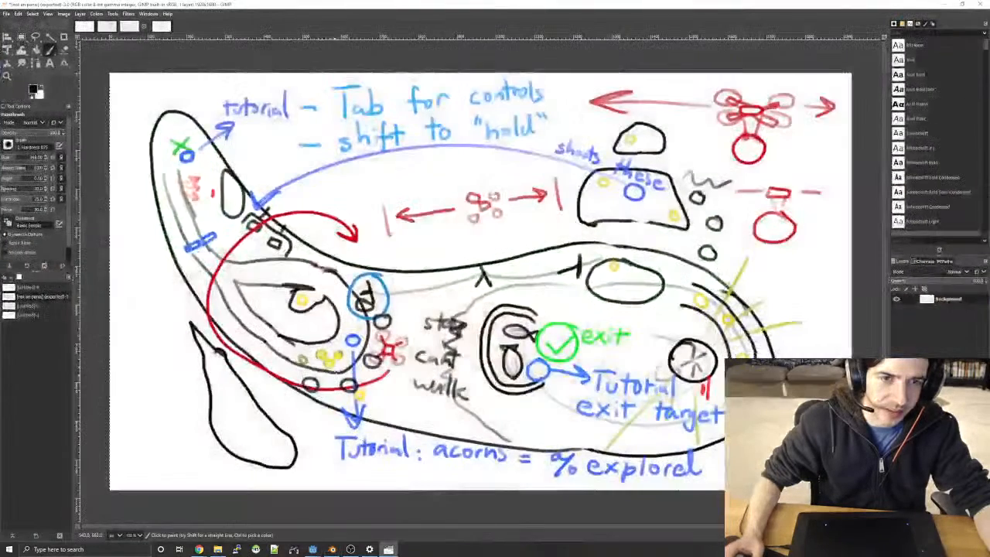
left_click_drag(224, 433, 228, 381)
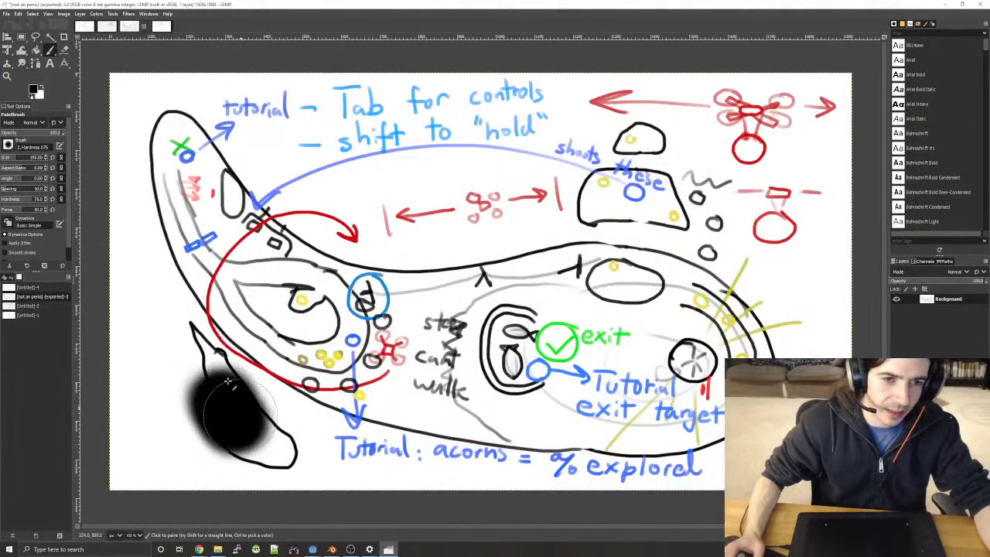
key("ctrl+z")
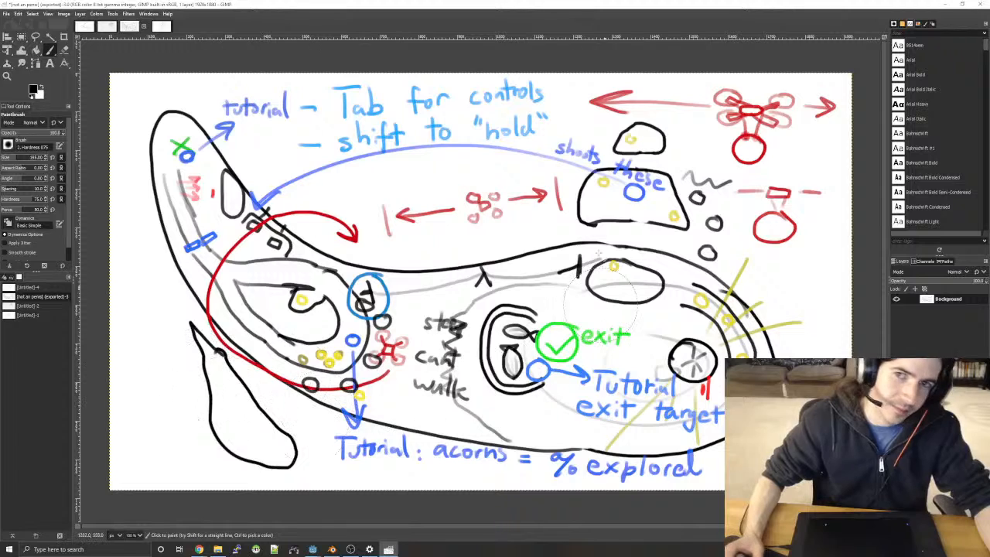
mouse_move(720, 124)
left_mouse_down()
mouse_move(707, 109)
mouse_move(511, 224)
mouse_move(700, 151)
left_mouse_up()
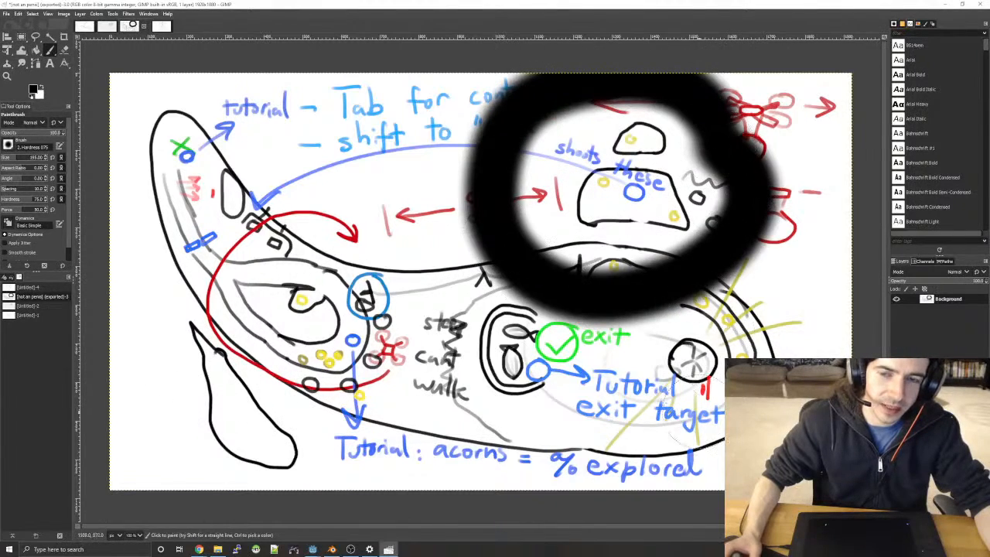
key("ctrl+z")
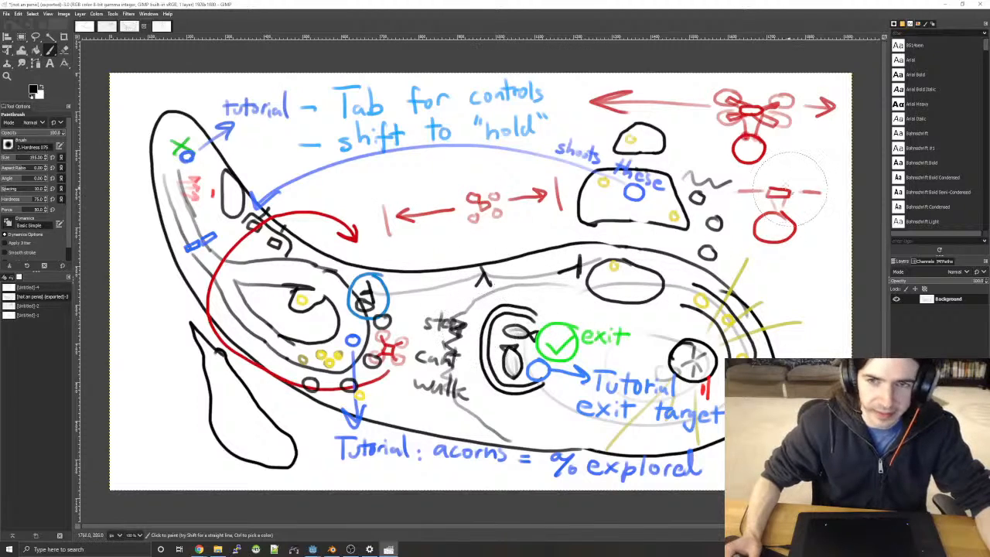
left_click(948, 4)
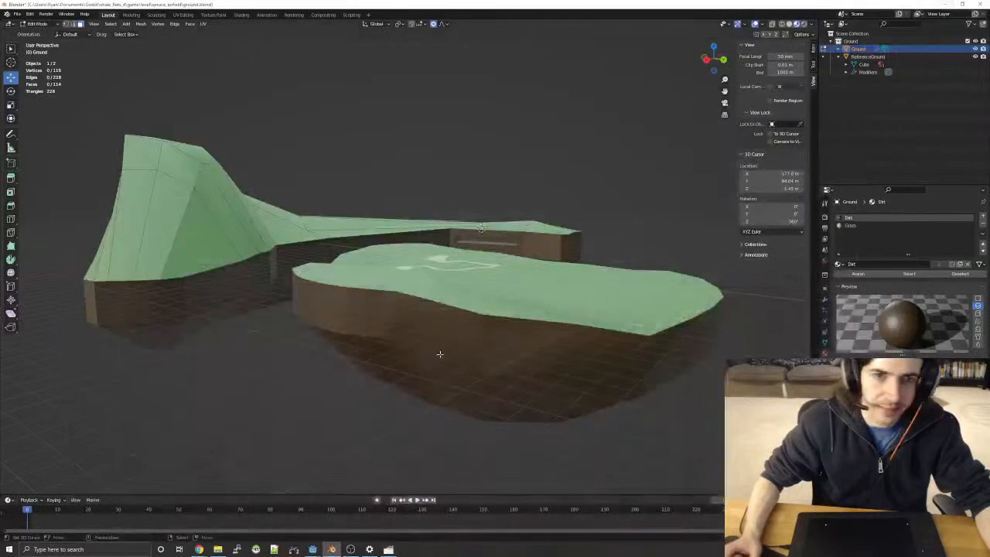
- Examine the curved ground mesh beside the reference ground, comparing its tall end, its bend and its low tapered end
middle_click_drag(312, 326, 266, 330)
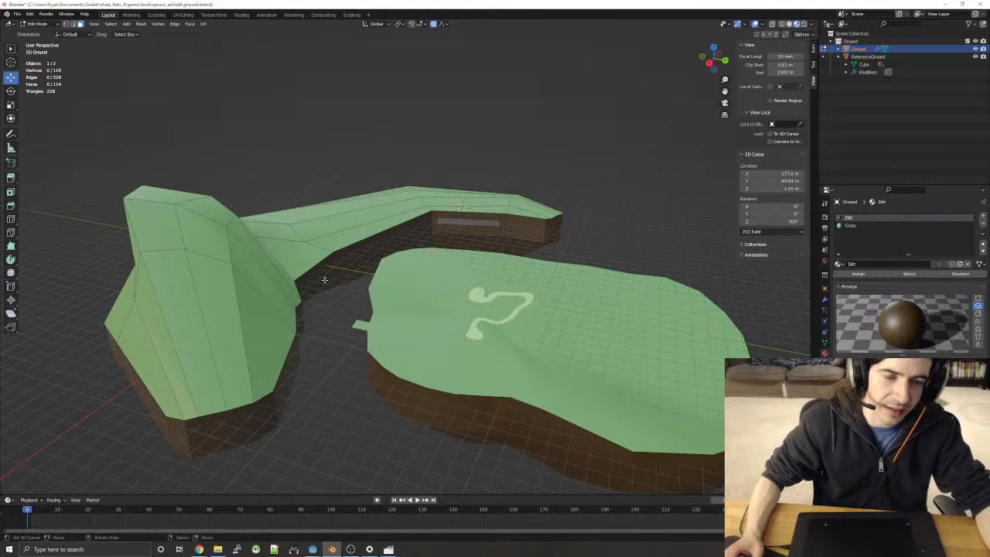
middle_click_drag(324, 279, 331, 232)
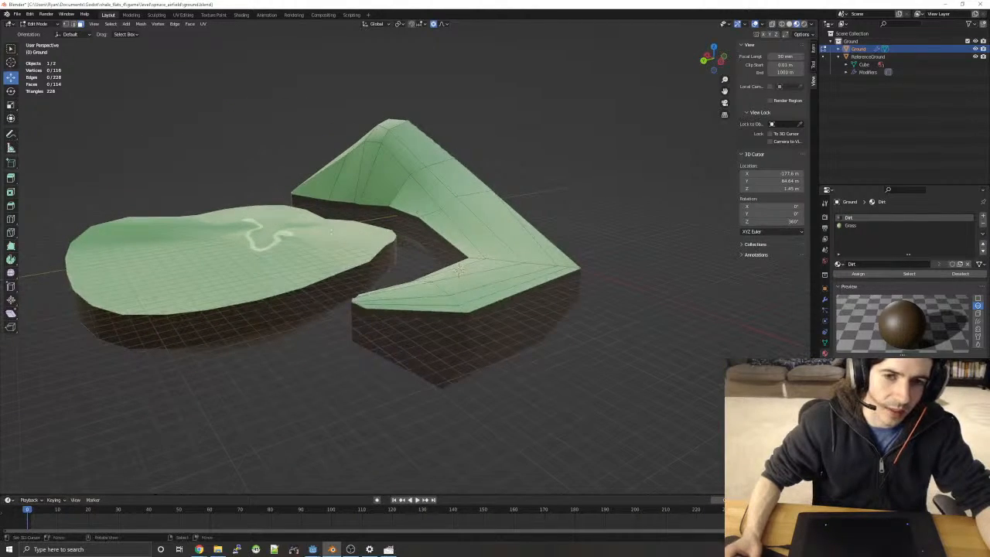
middle_click_drag(559, 227, 372, 291)
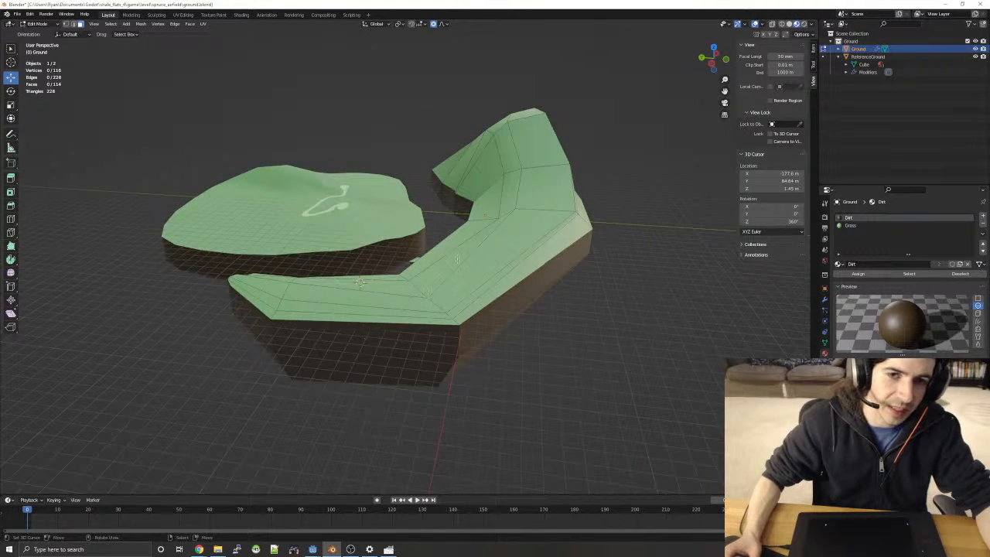
middle_click_drag(457, 260, 400, 244)
scroll(400, 244, "up", 3)
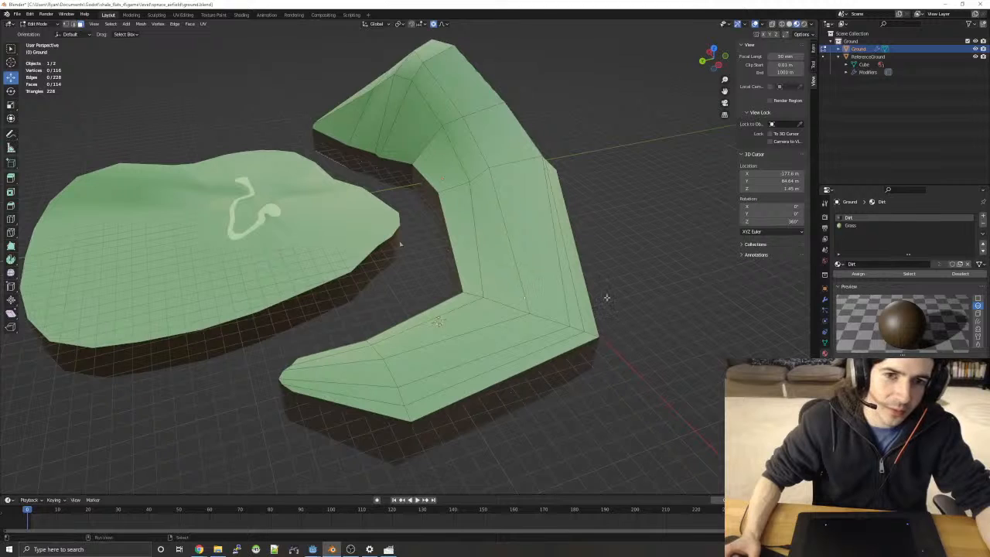
middle_click_drag(607, 298, 621, 281, "shift")
scroll(285, 221, "up", 1)
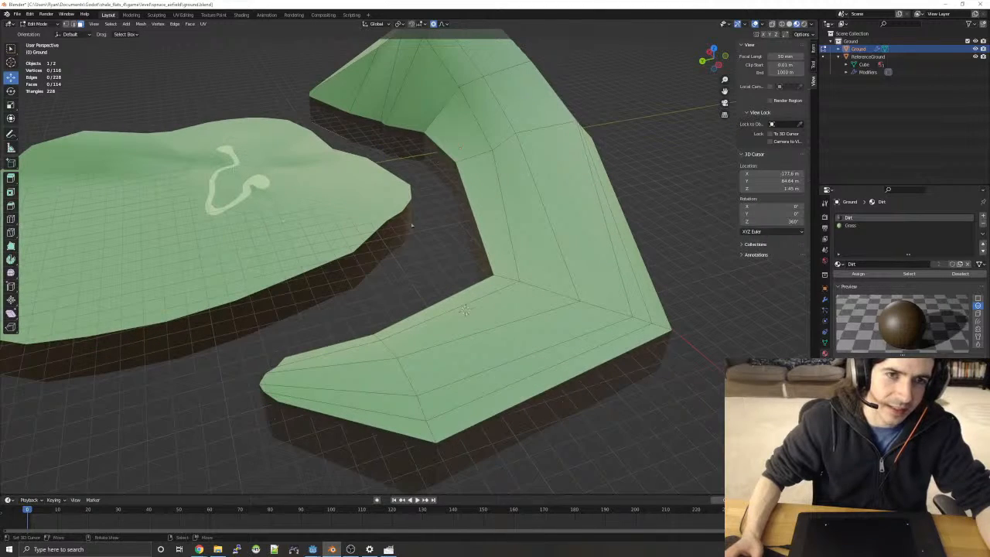
middle_click_drag(412, 225, 475, 269)
middle_click_drag(297, 257, 261, 244)
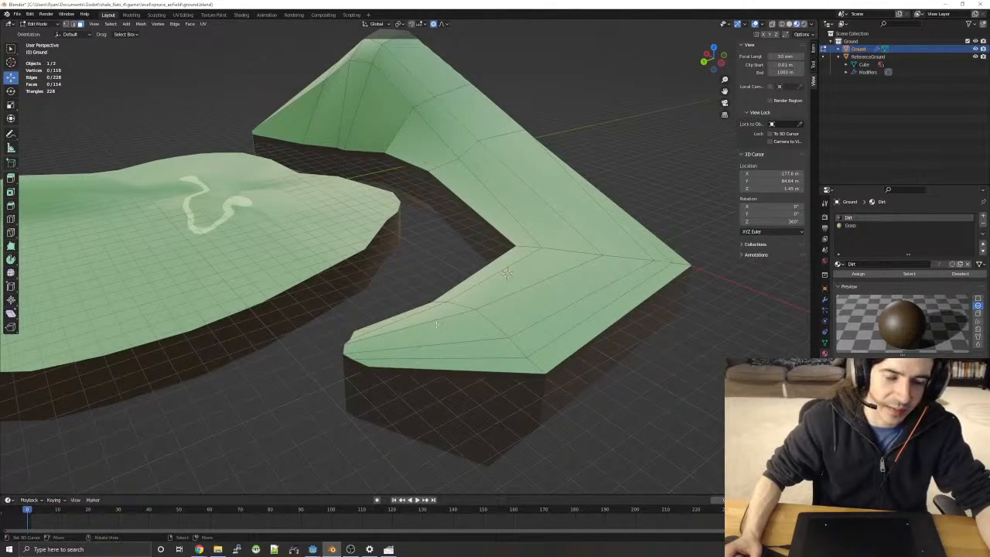
- Subdivide the middle top face between the ground's sharp bend and its low tapered end, using 2 cuts
left_click(537, 314)
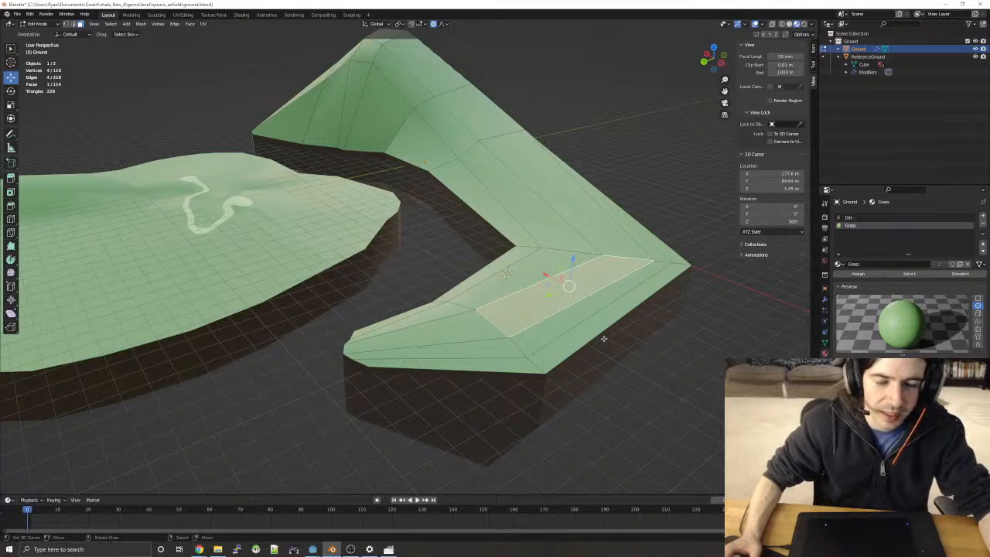
left_click(684, 337)
left_click(568, 300)
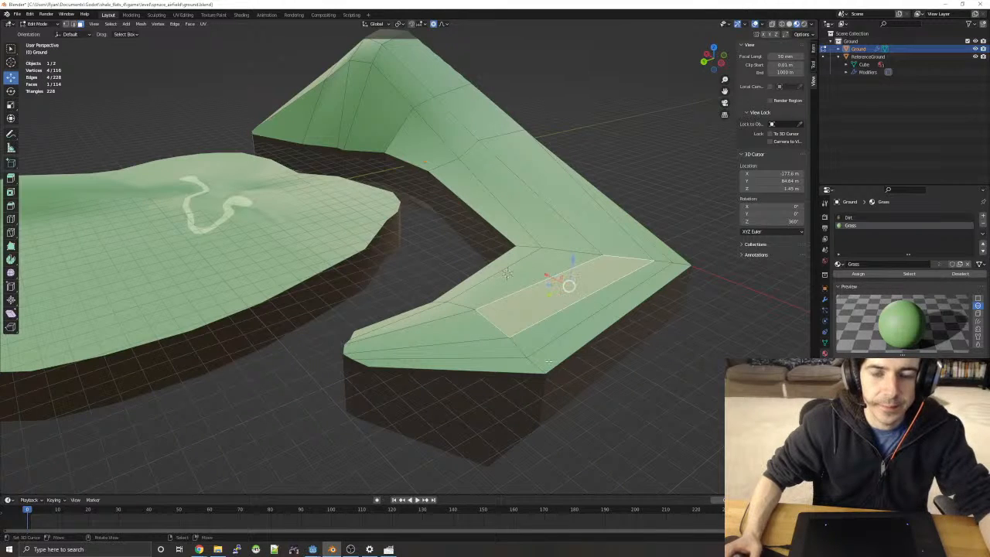
key("F3")
type("sub")
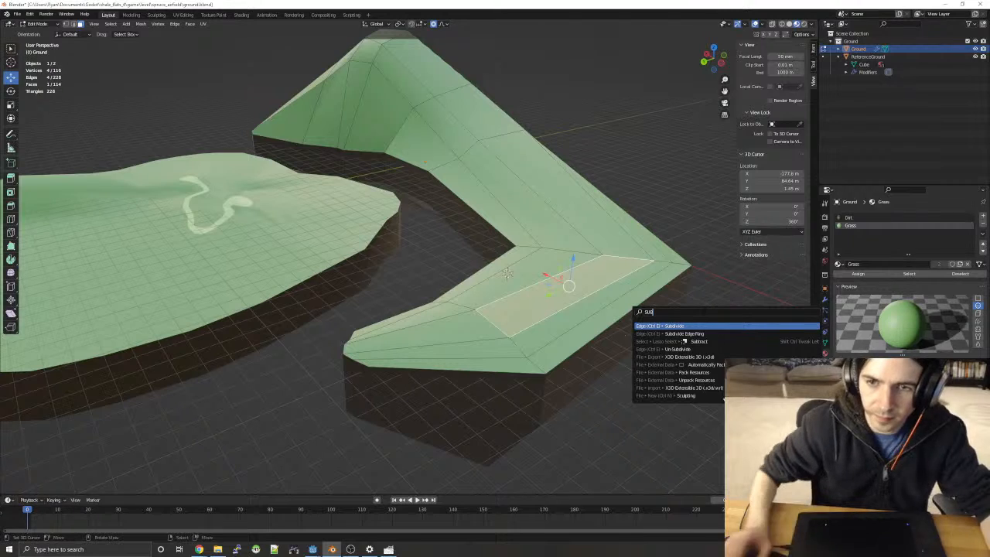
key("Return")
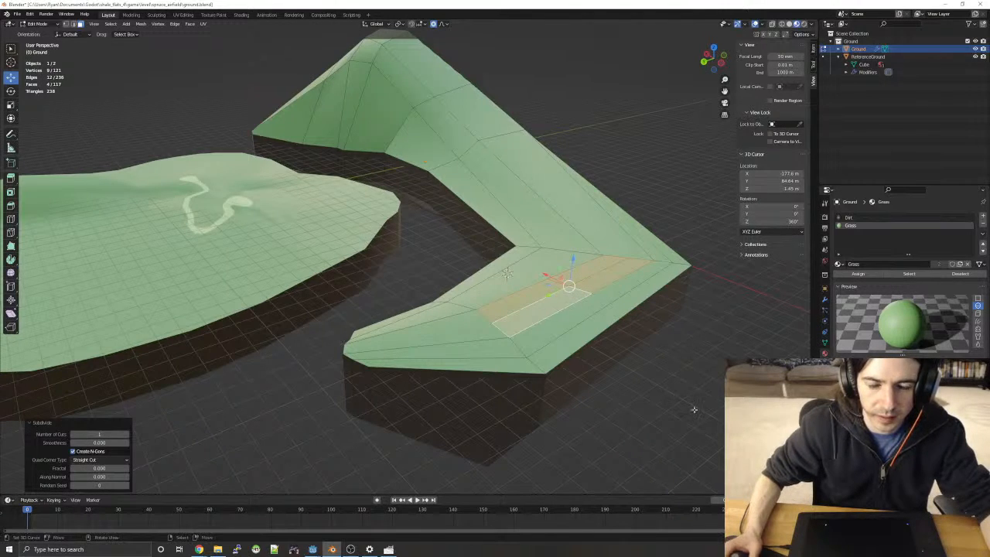
left_click(127, 436)
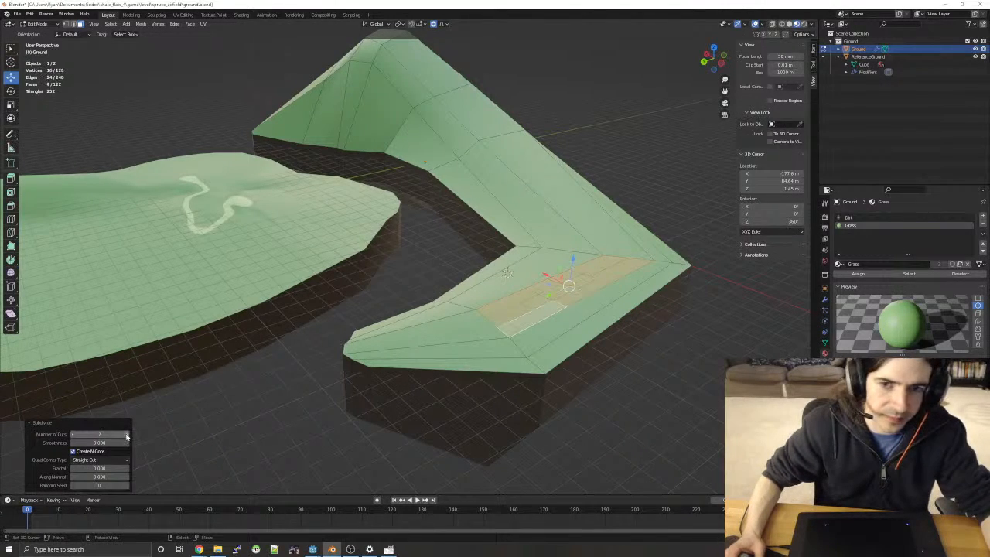
- Try to subdivide the neighbouring face towards the inner edge with up to 3 cuts, and undo the attempt
left_click(540, 261)
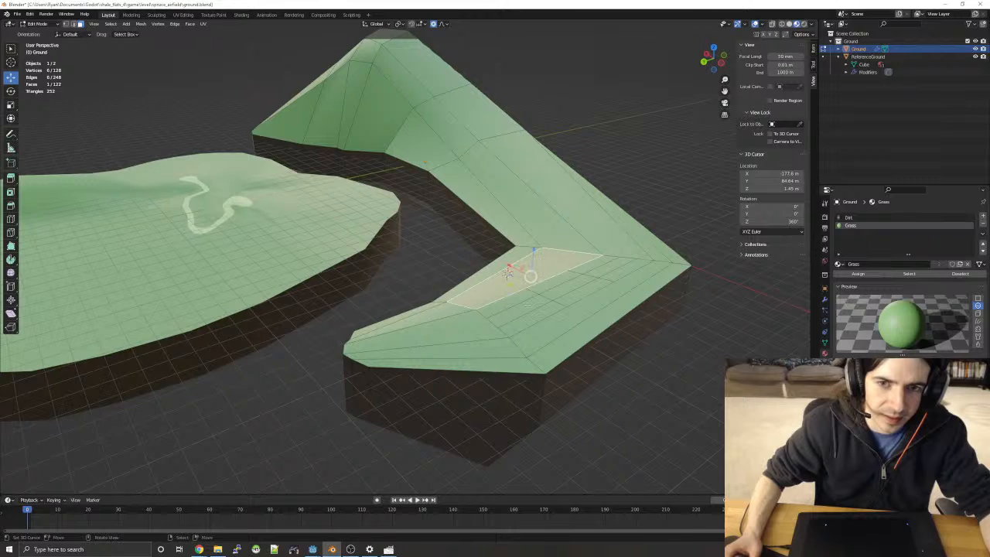
key("F3")
left_click(481, 346)
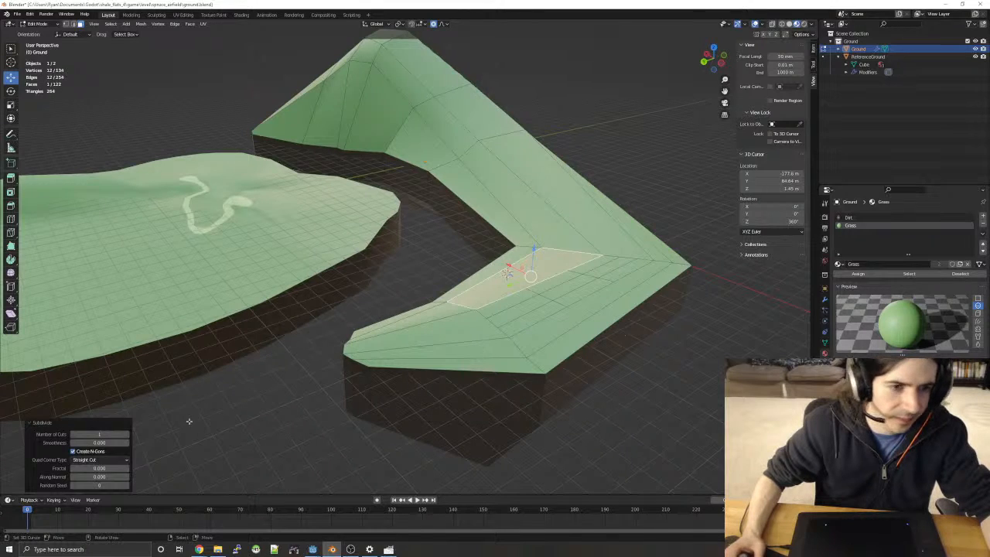
left_click(127, 434)
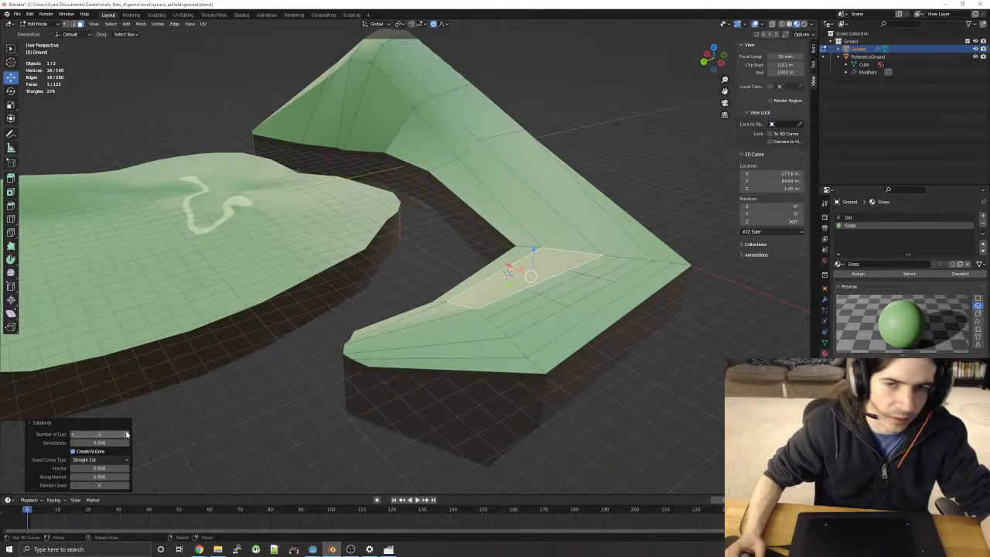
left_click(126, 434)
middle_click_drag(307, 398, 290, 424)
middle_click_drag(443, 216, 404, 208)
scroll(413, 218, "up", 2)
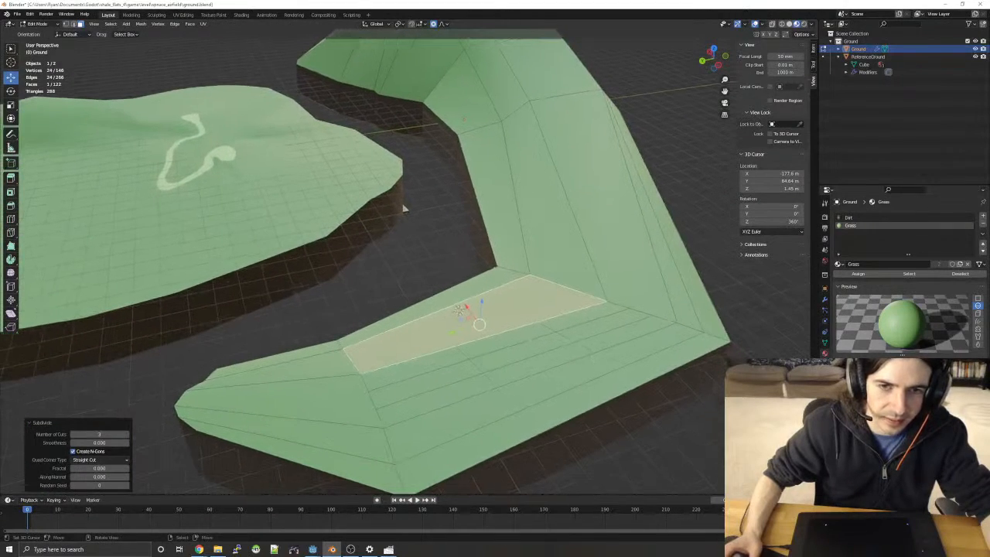
left_click(73, 434)
middle_click_drag(244, 376, 478, 346)
key("ctrl+z")
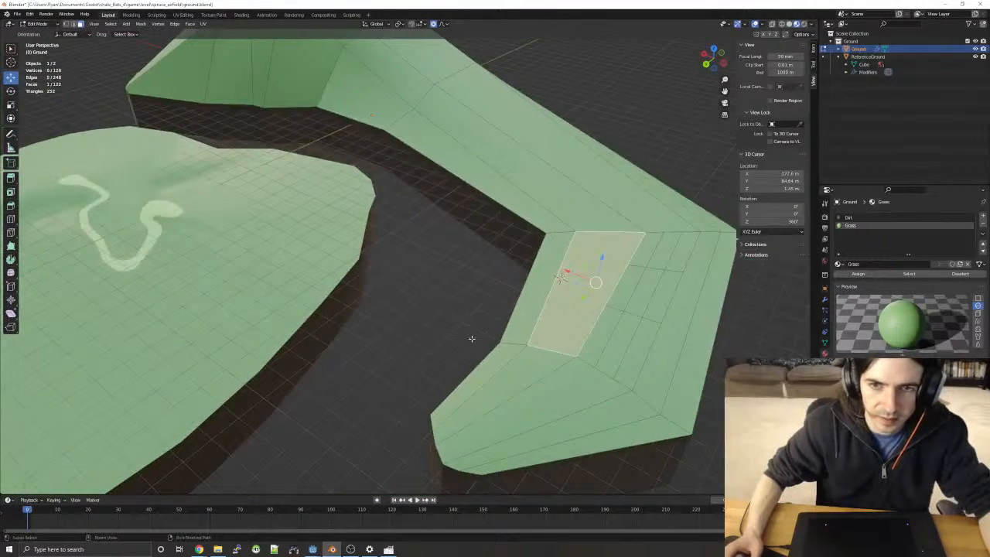
key("ctrl+z")
key("ctrl+shift+z")
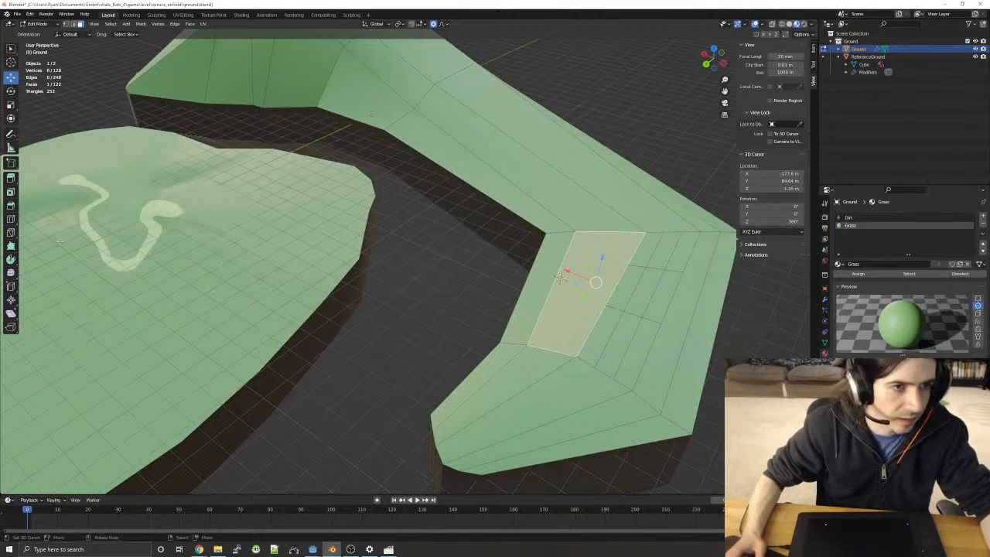
- Subdivide the same inner neighbouring face again with 2 cuts and clear the selection
key("F3")
left_click(424, 338)
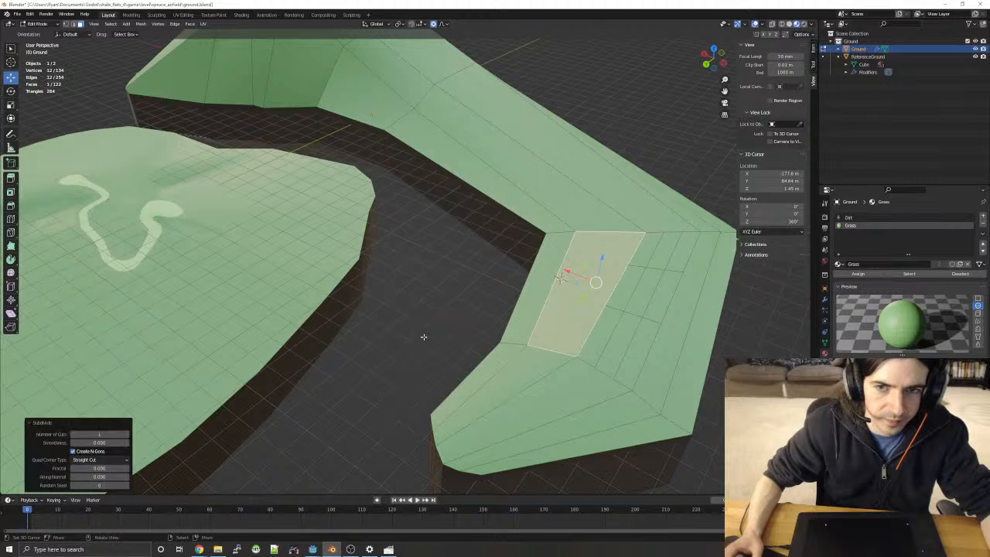
left_click(123, 435)
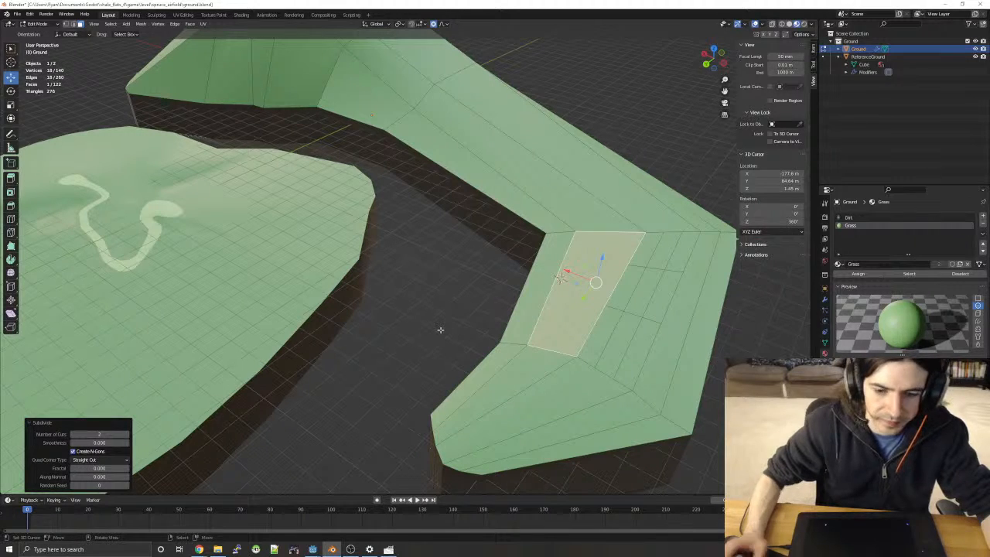
left_click(481, 290)
middle_click_drag(481, 291, 613, 278)
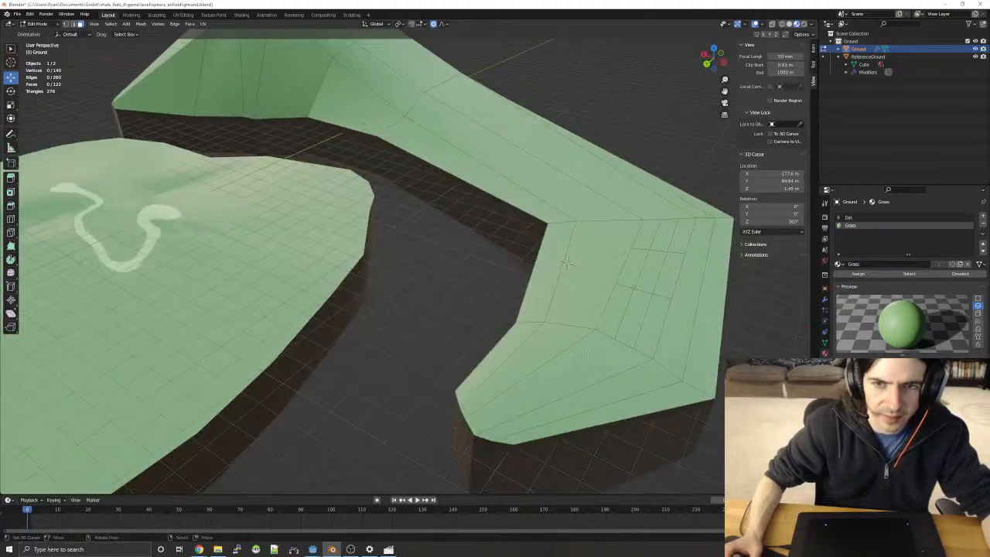
- Try to subdivide the narrow face beside the subdivided patch, near the ground's outer edge
left_click(586, 353)
left_click(604, 265)
left_click(686, 280)
key("F3")
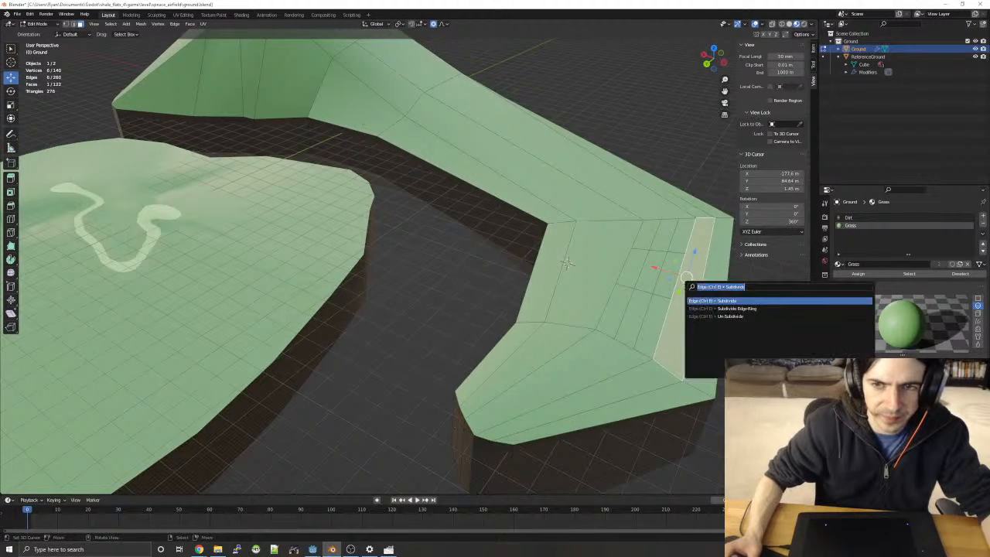
key("Return")
- Undo all the face subdivisions, back to the single selected middle face of the ground's low segment
key("ctrl+z")
key("ctrl+z")
key("ctrl+z")
key("ctrl+z")
key("ctrl+z")
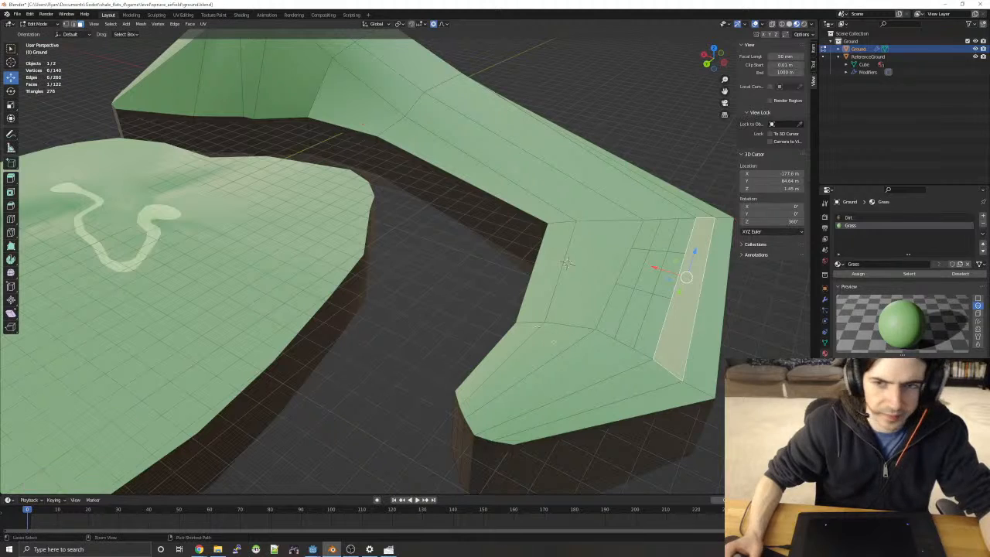
key("ctrl+z")
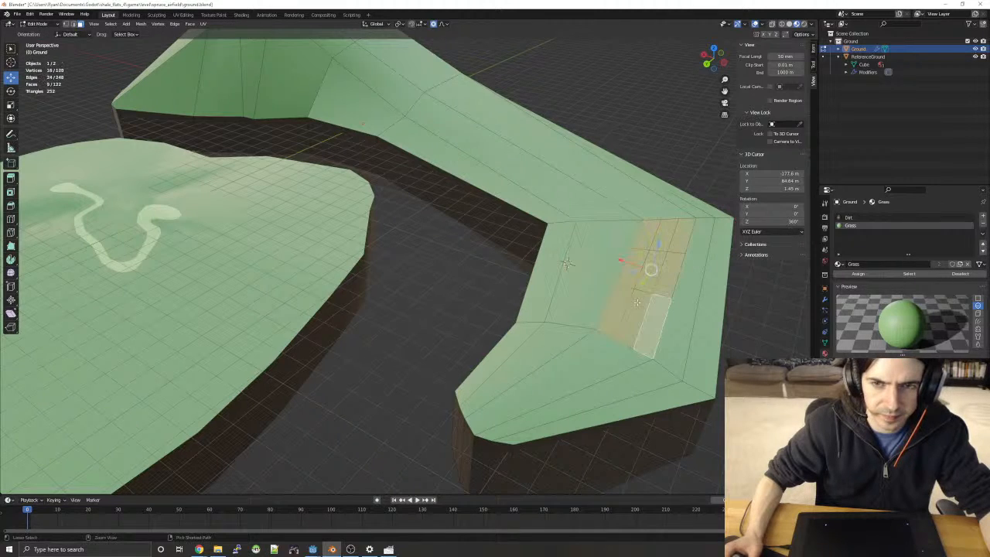
key("ctrl+z")
- Try to subdivide the four middle top faces of the low segment and the adjoining sloped segment with 1 cut, then clear the selection
left_click(567, 263, "shift")
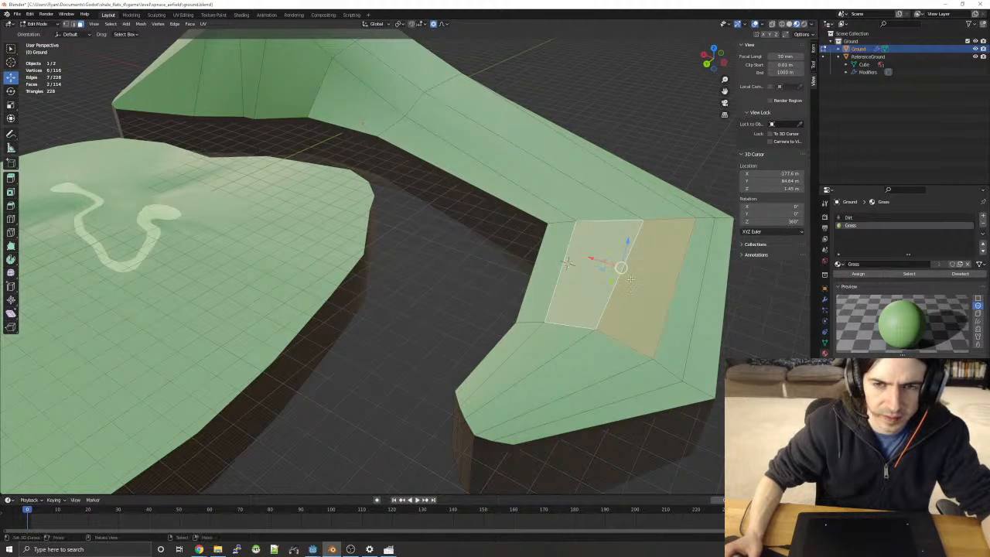
left_click(578, 206, "shift")
left_click(614, 188, "shift")
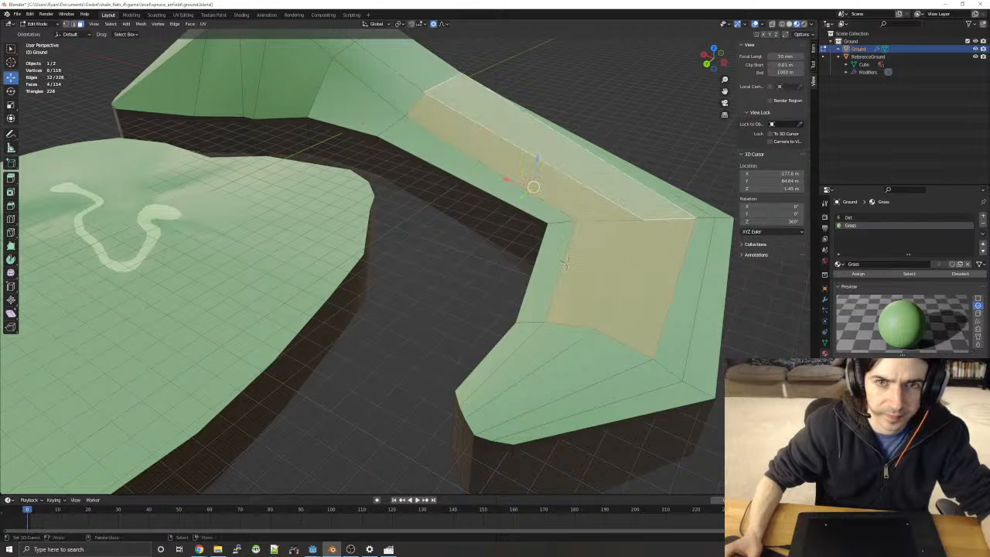
middle_click_drag(636, 255, 588, 256)
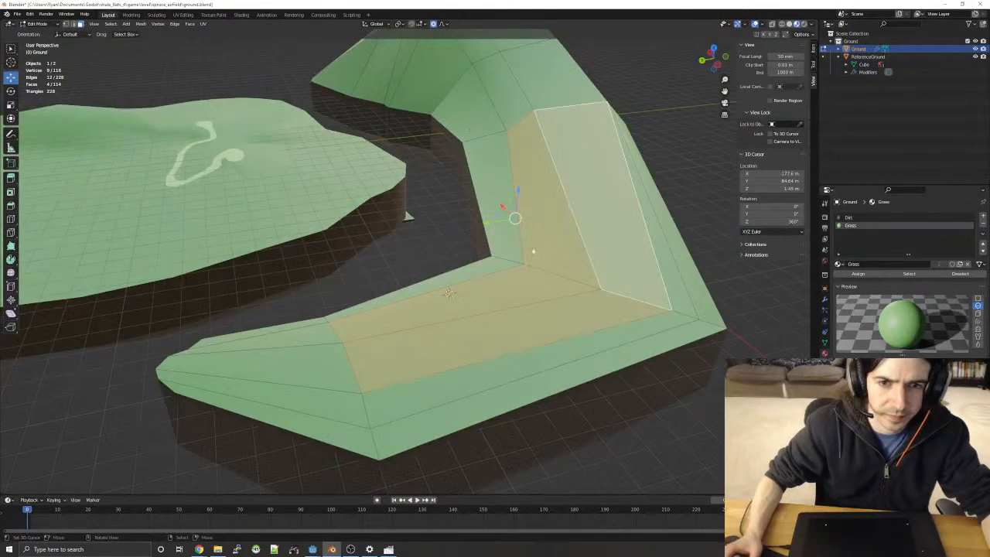
key("F3")
key("Return")
left_click(393, 255)
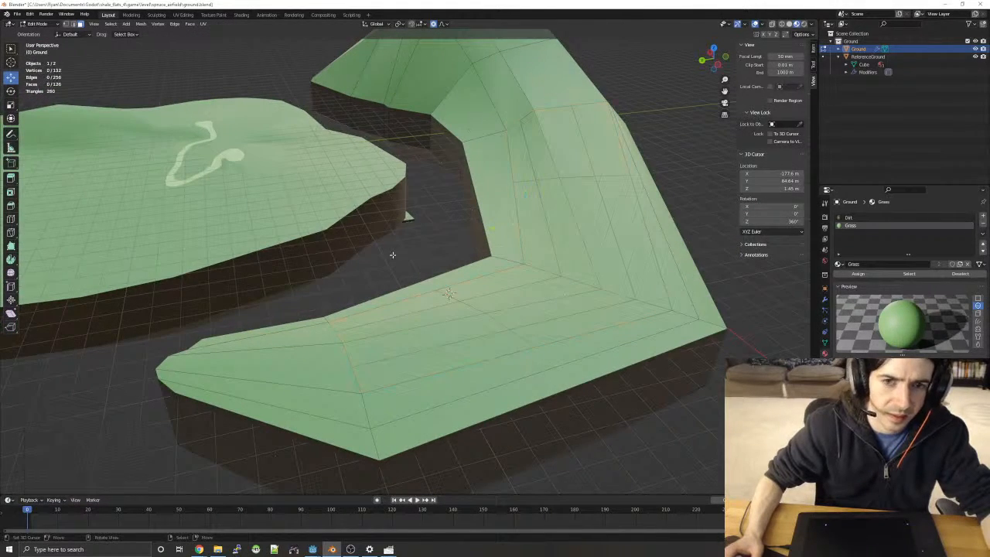
- Try to subdivide one small middle face beside the ground's bend with 1 cut, and undo the attempt
left_click(559, 313)
key("F3")
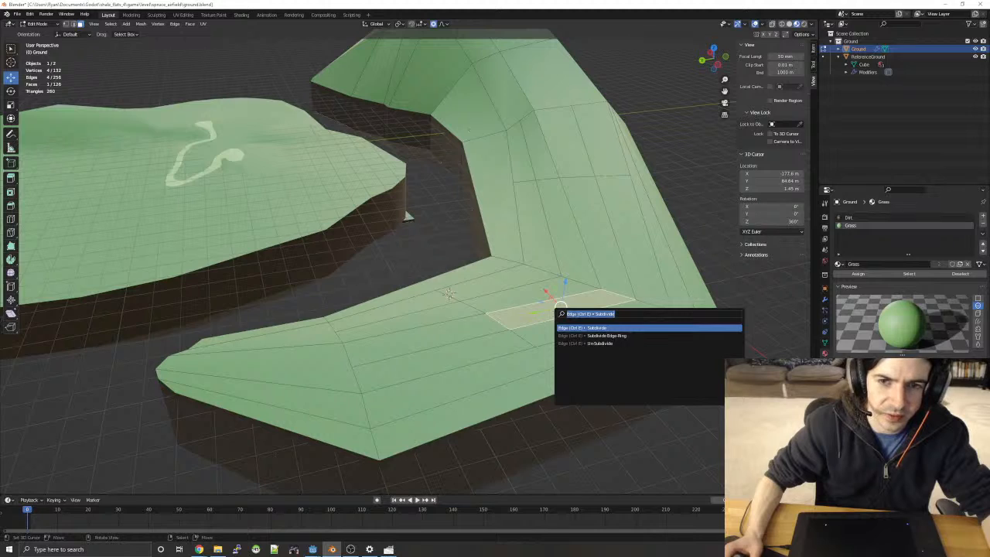
key("Return")
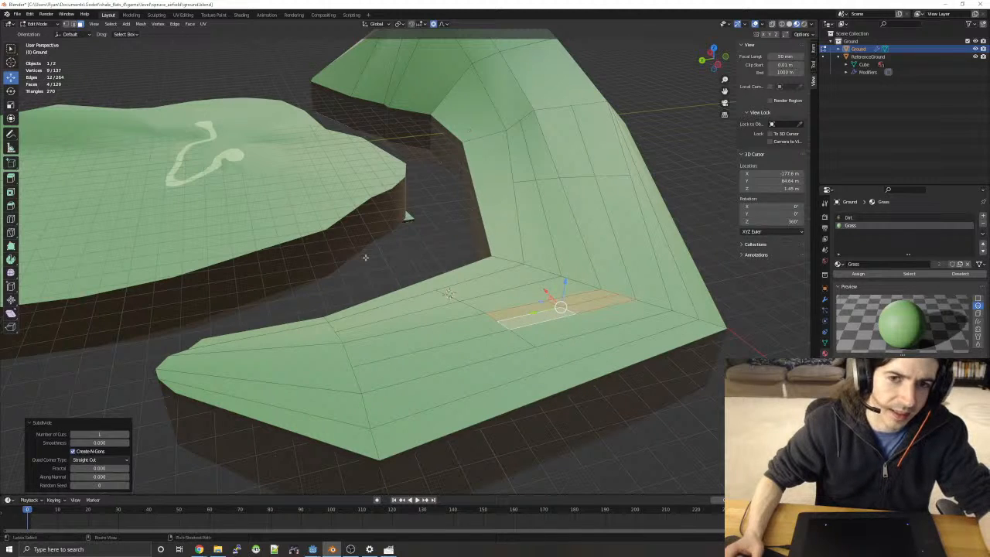
key("ctrl+z")
key("ctrl+z")
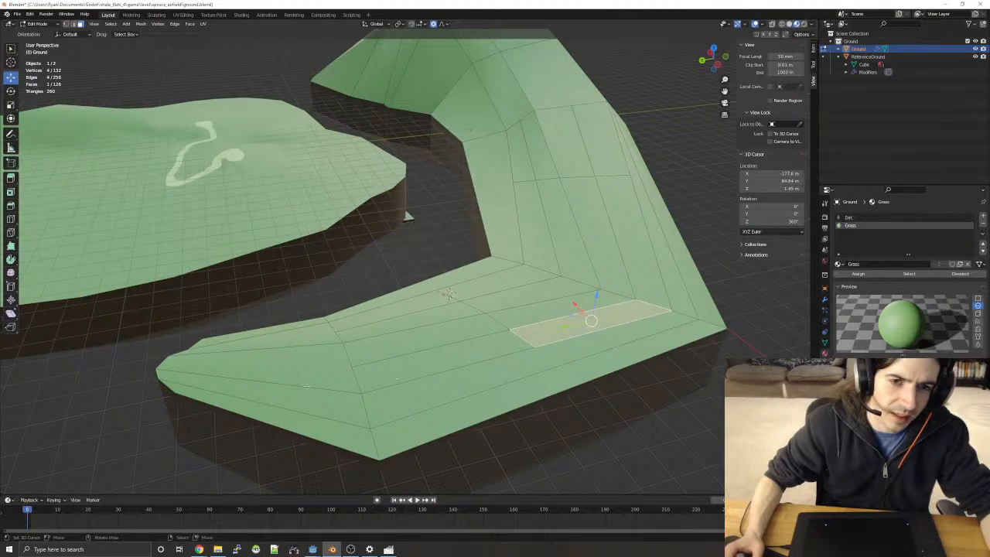
- Try to subdivide the tapered face of the ground's end segment with 3 cuts, and undo the attempt
left_click(262, 369)
key("F3")
key("Return")
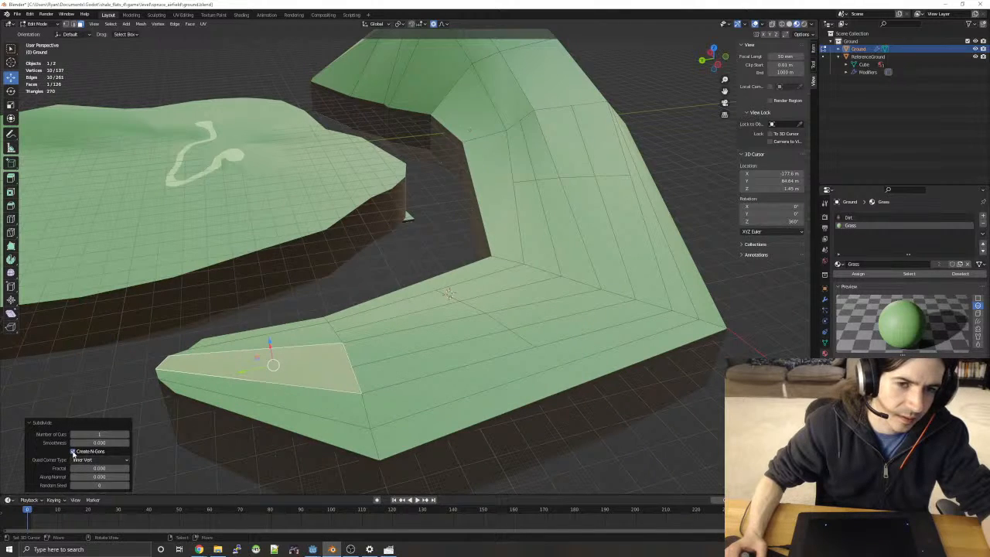
left_click(75, 434)
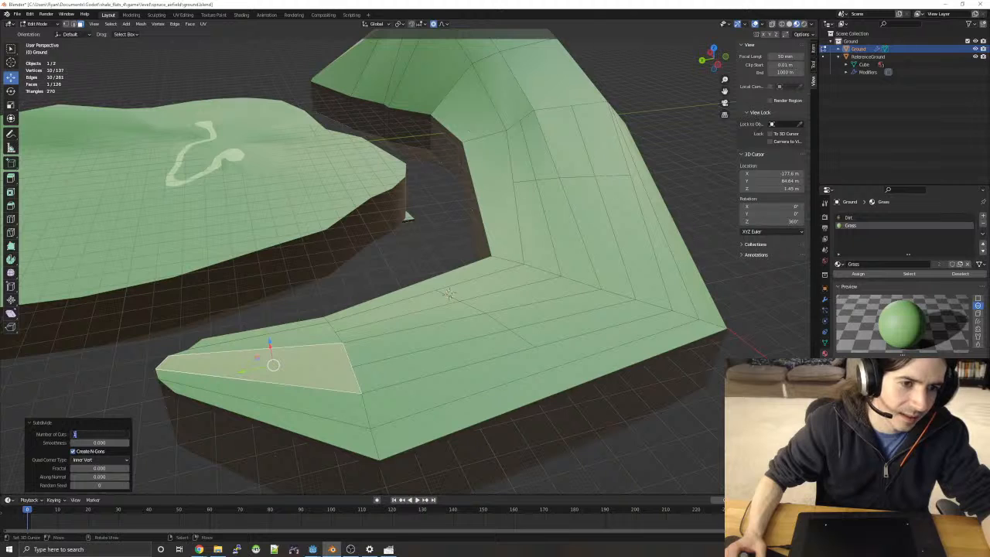
type("3")
key("Return")
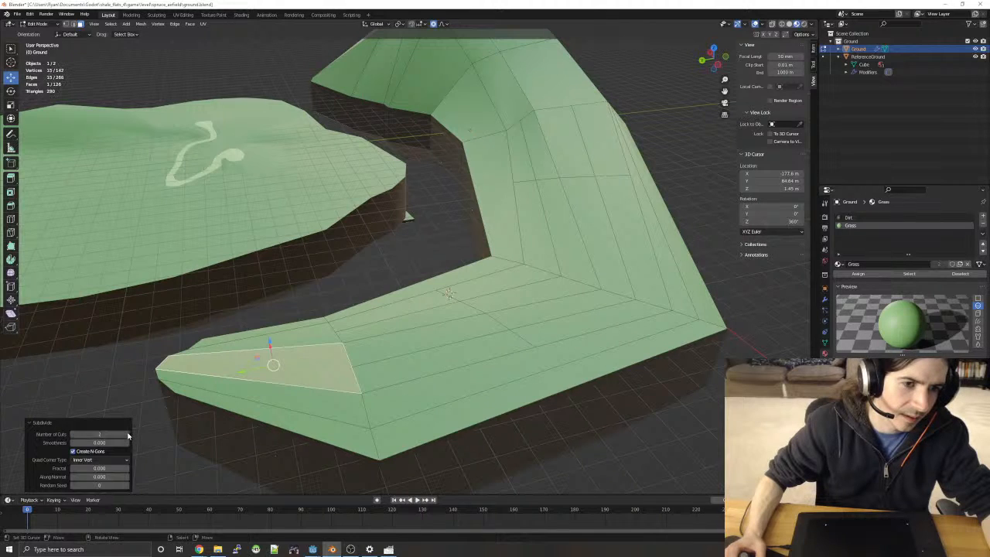
middle_click_drag(135, 349, 237, 338)
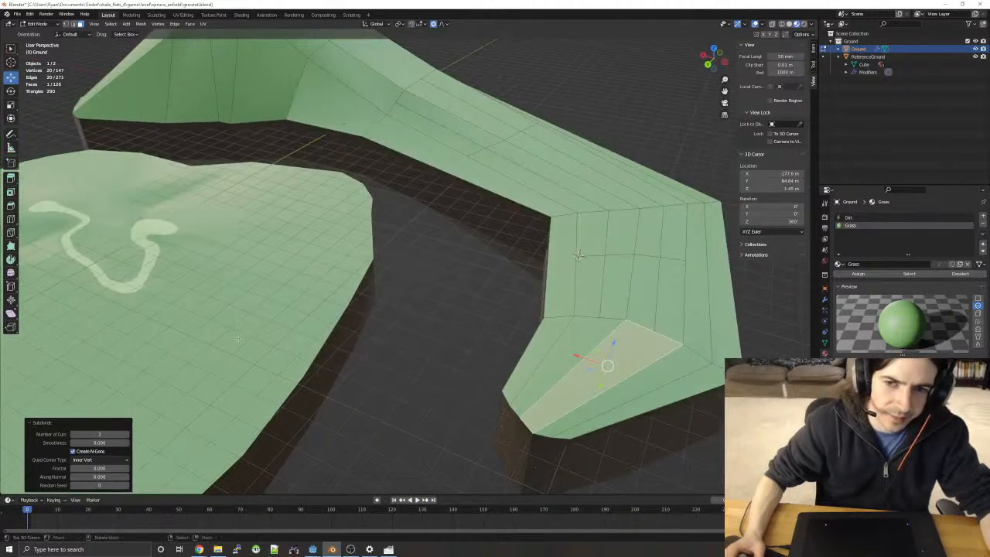
key("ctrl+z")
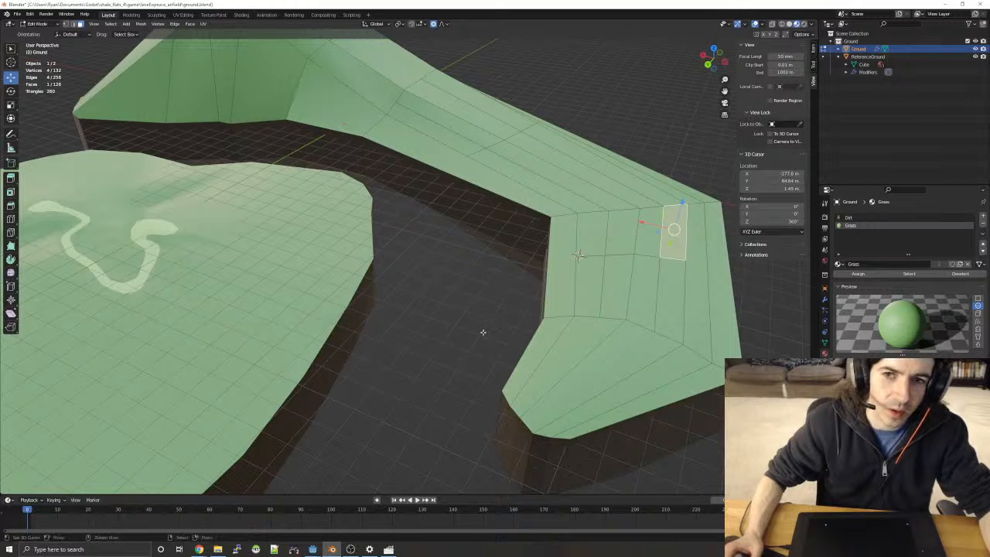
- Undo the subdivision of the four middle faces and clear the selection
middle_click_drag(505, 290, 437, 246)
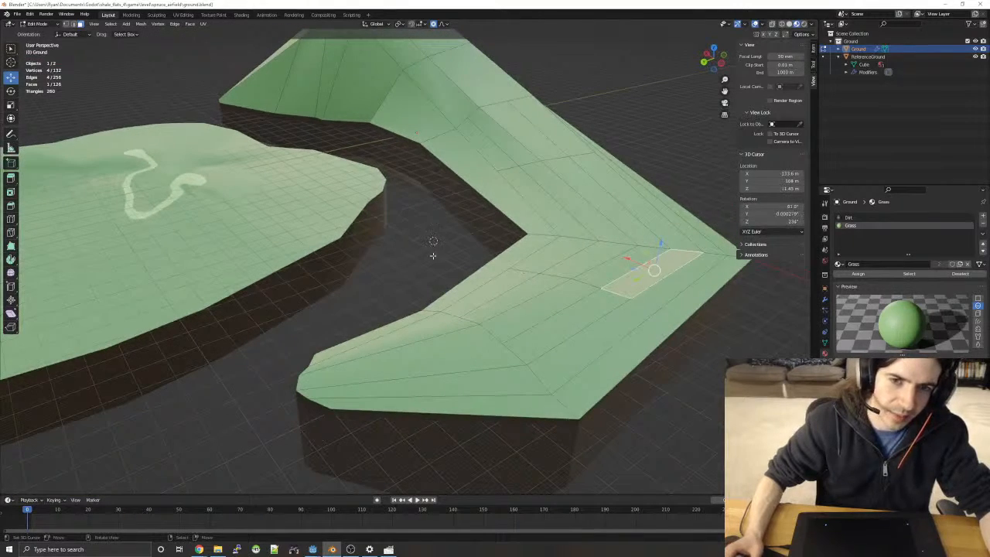
key("ctrl+z")
key("ctrl+z")
key("ctrl+z")
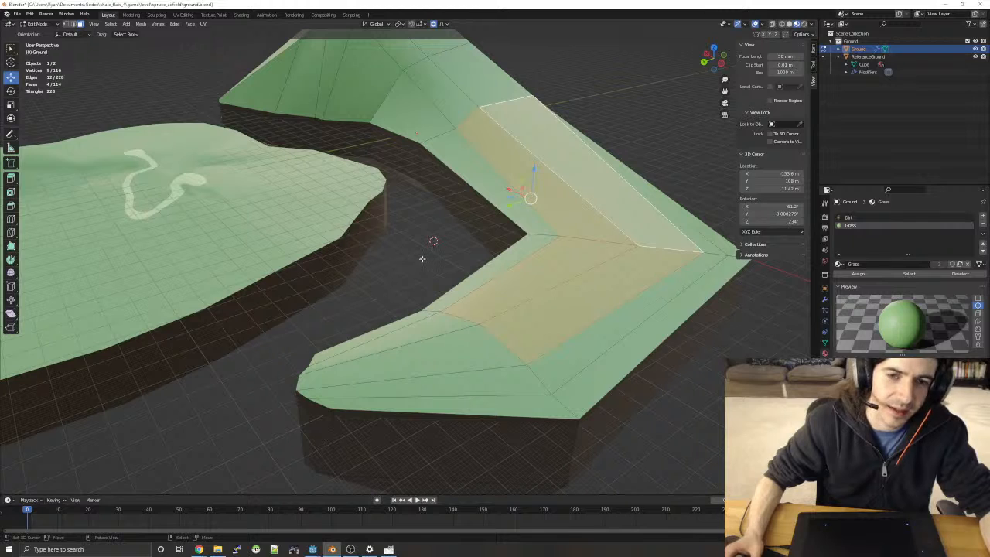
key("alt+a")
middle_click_drag(422, 251, 298, 268)
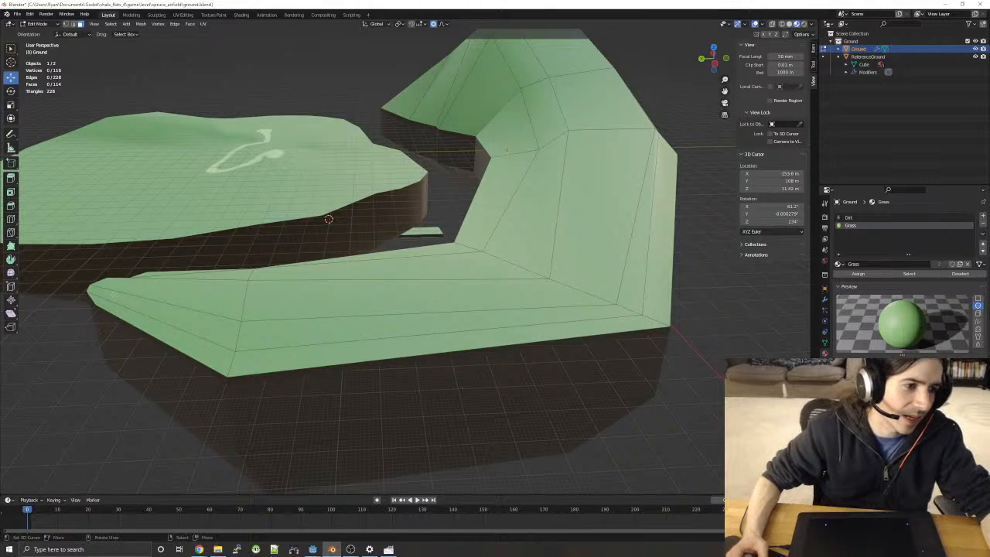
- Add single loop cuts across the low segment and the adjoining sloped segment with the Loop Cut tool
right_click(16, 179)
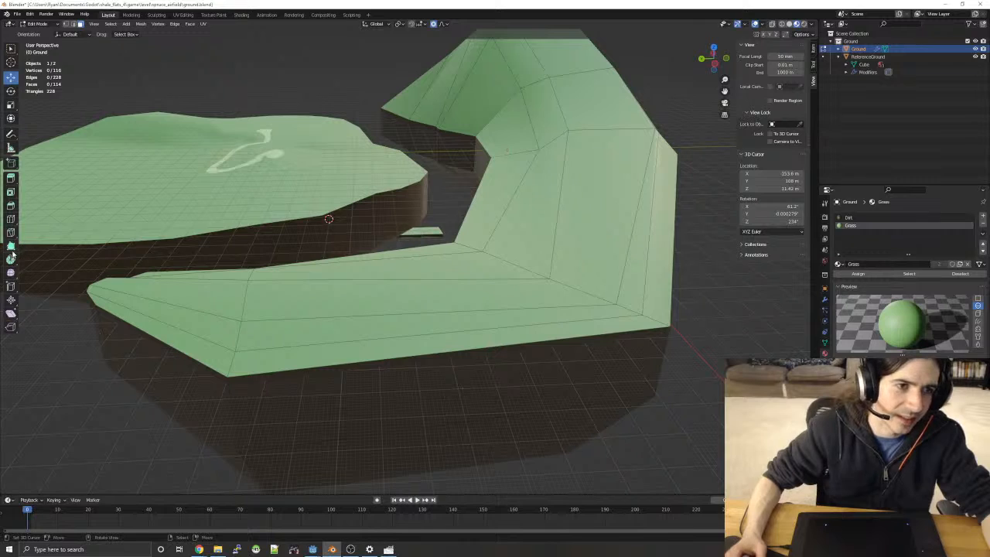
left_click(10, 220)
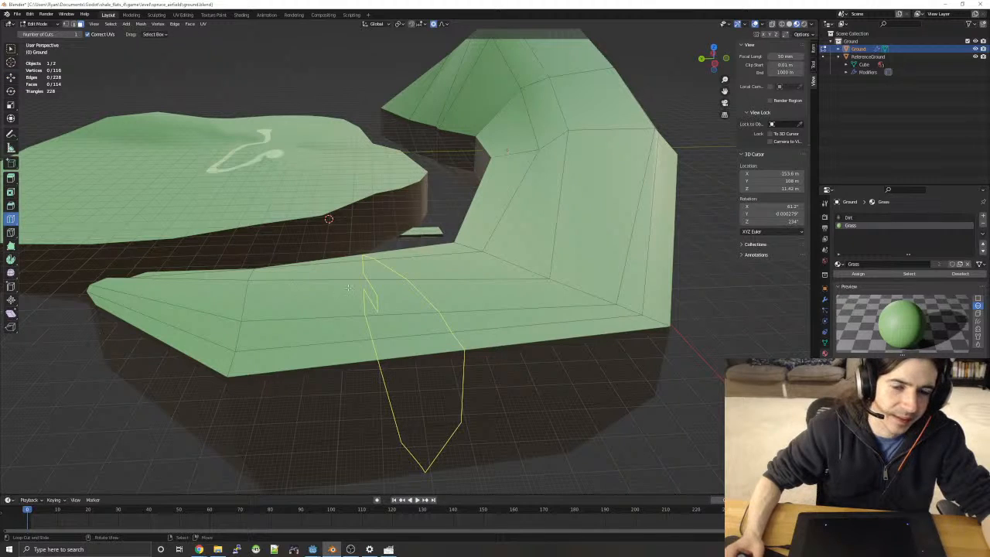
left_click(319, 290)
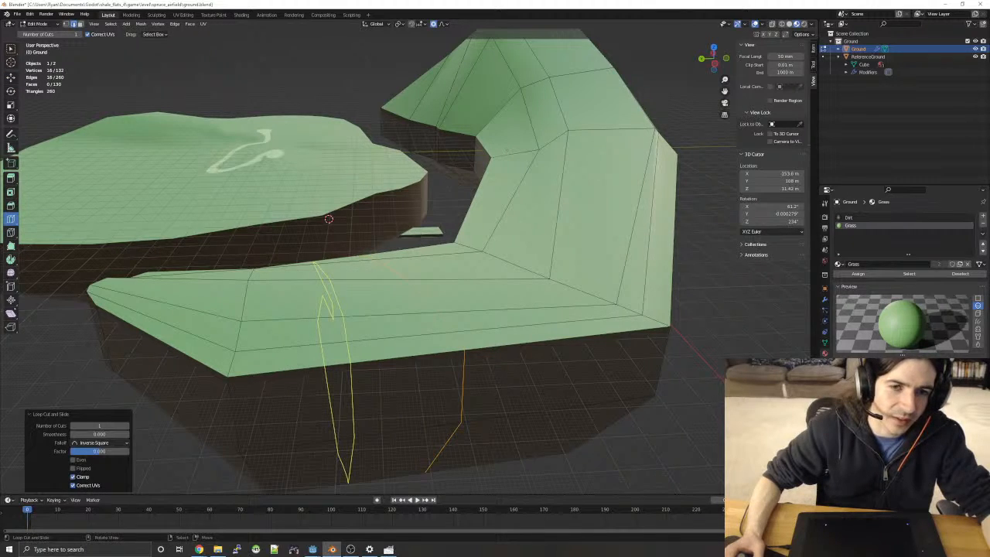
left_click(645, 263)
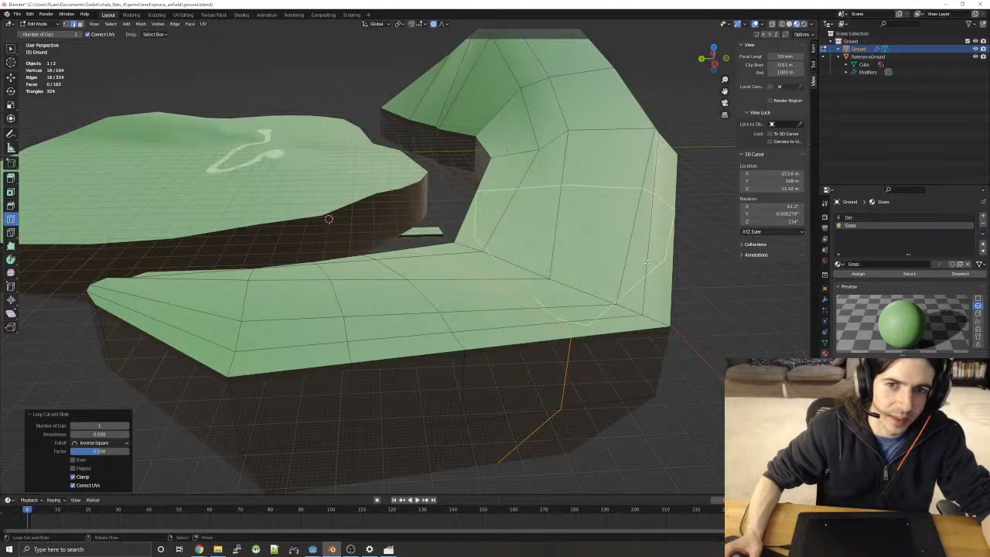
left_click(648, 276)
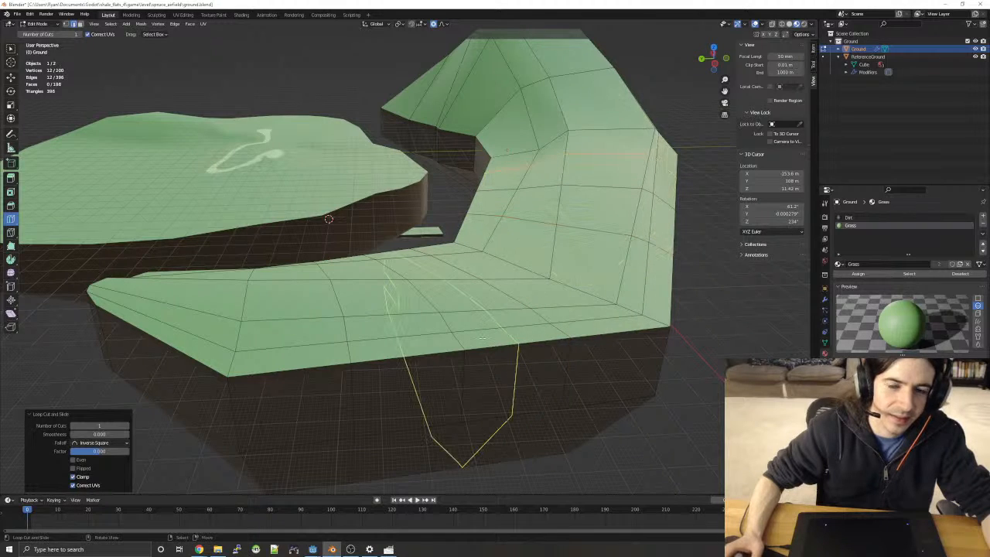
- Add loop cuts lengthwise along the ground's top and across its tapered end segment
middle_click_drag(482, 338, 605, 358)
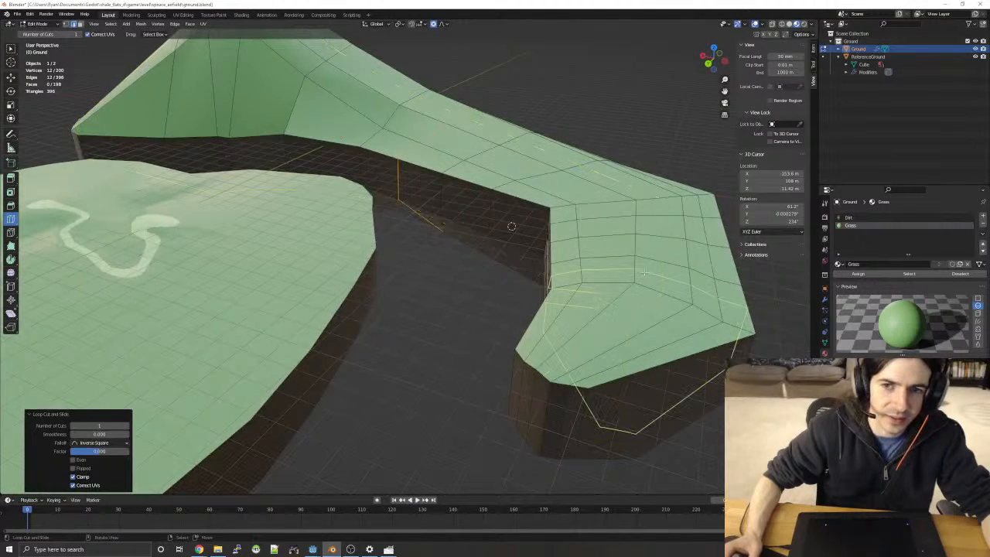
left_click(611, 364)
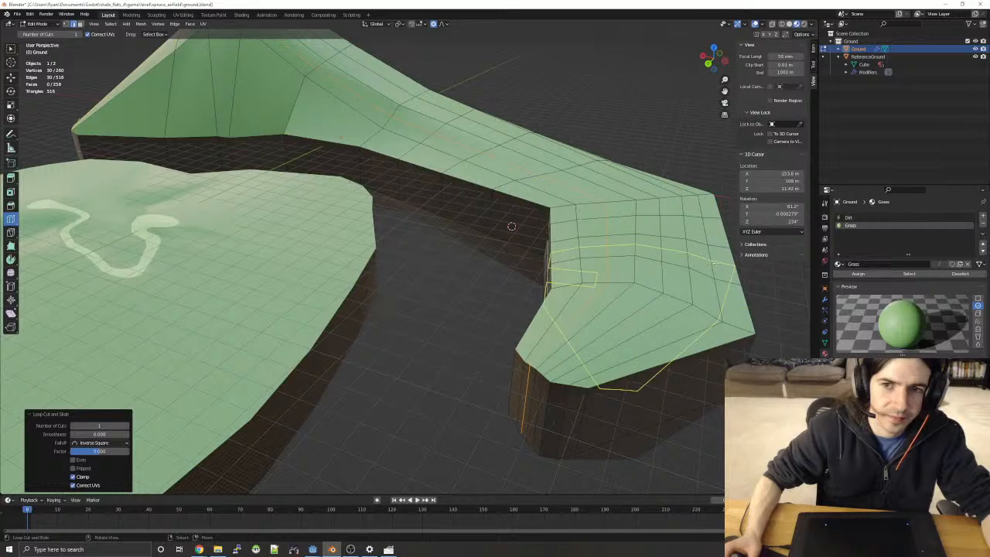
key("alt+a")
middle_click_drag(471, 358, 375, 334)
key("ctrl+z")
key("alt+a")
left_click(375, 334)
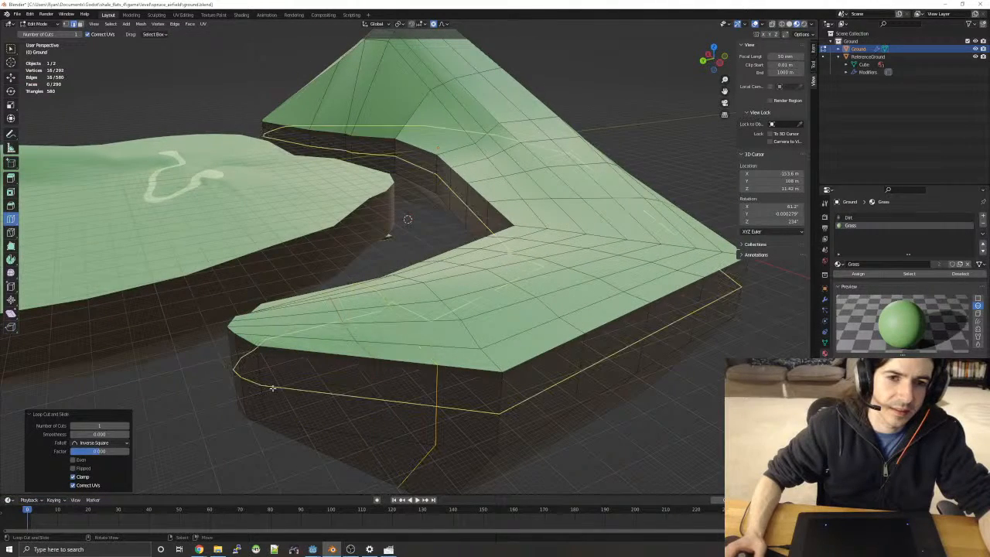
left_click(557, 365)
scroll(556, 365, "up", 5)
scroll(557, 365, "down", 4)
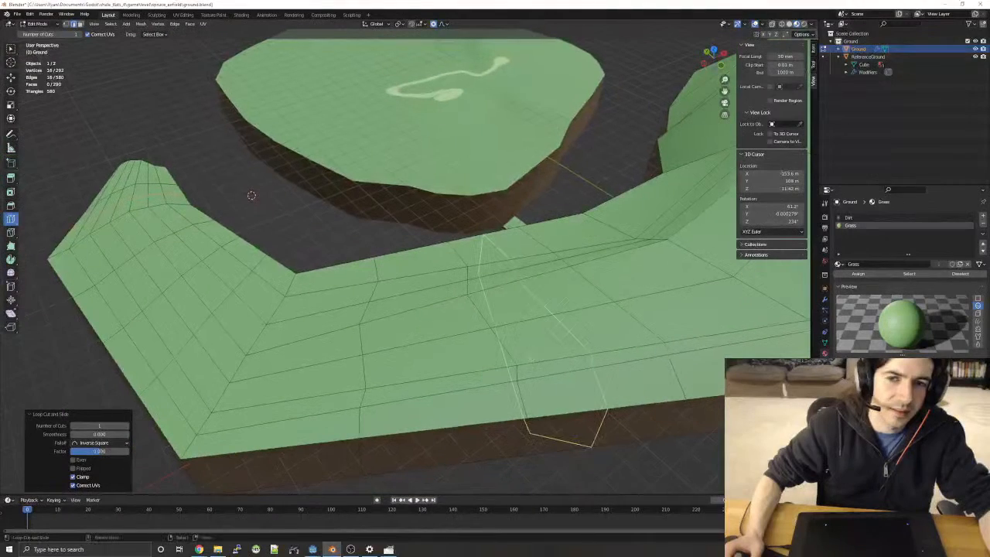
middle_click_drag(542, 371, 544, 300)
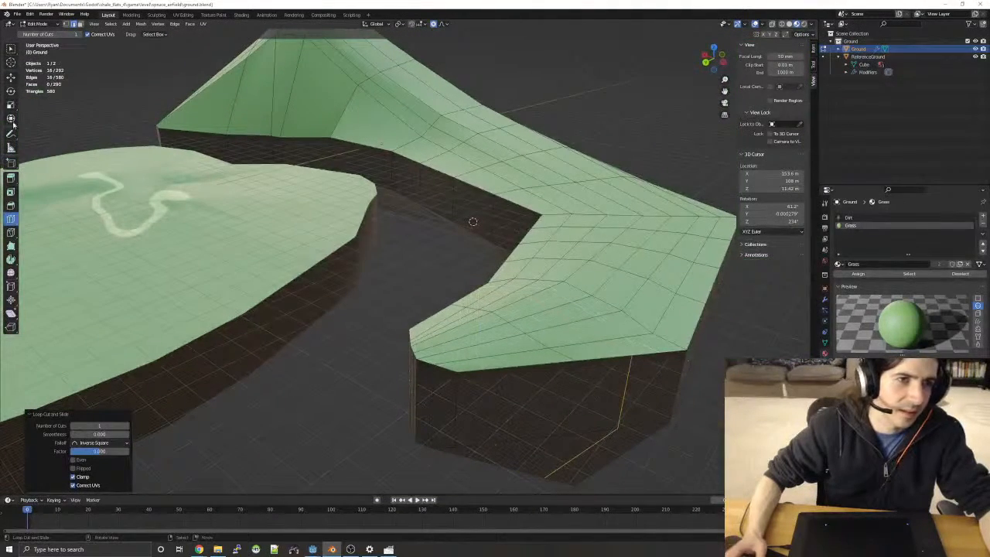
- Leave the Loop Cut tool for the Move tool and switch the mesh to vertex selection
key("w")
middle_click_drag(473, 221, 394, 293)
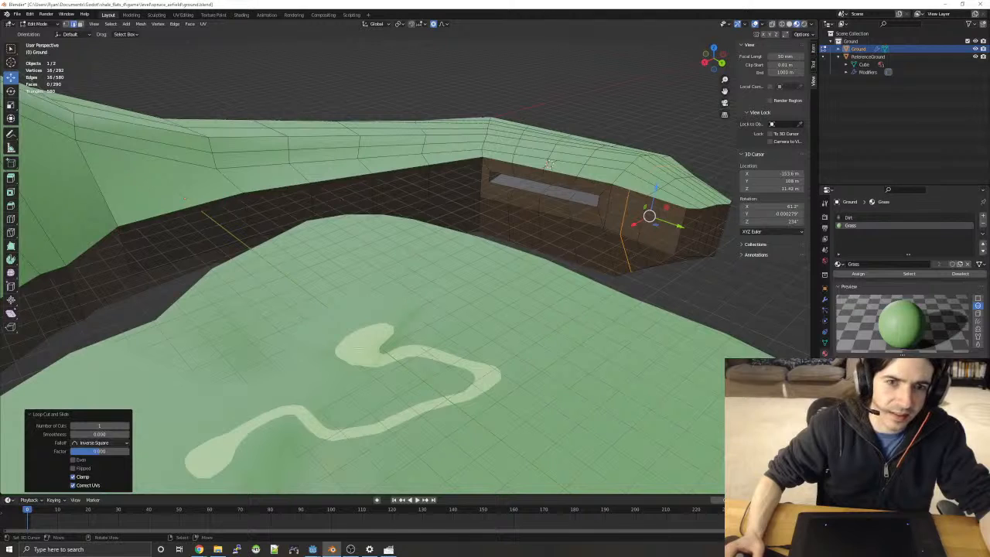
middle_click_drag(548, 164, 383, 259)
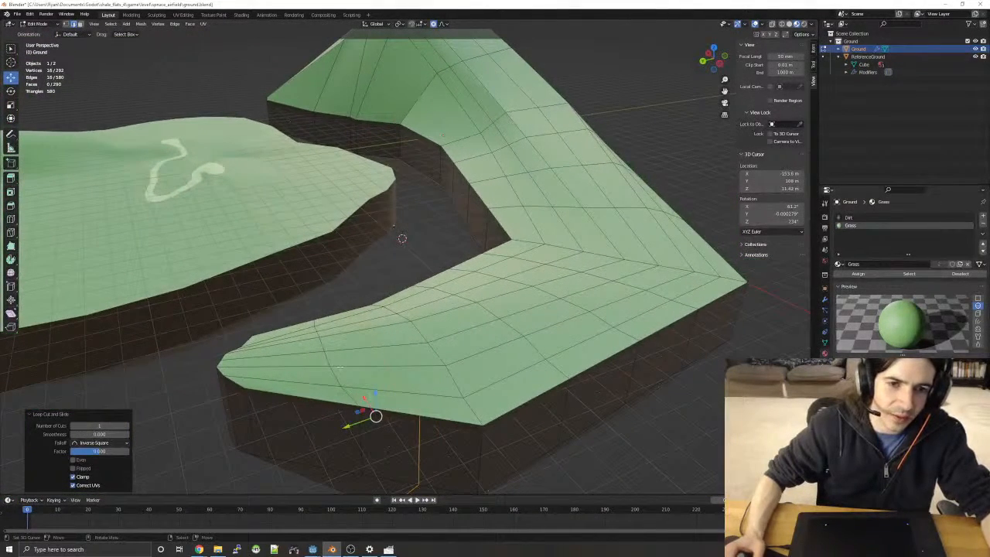
key("grave")
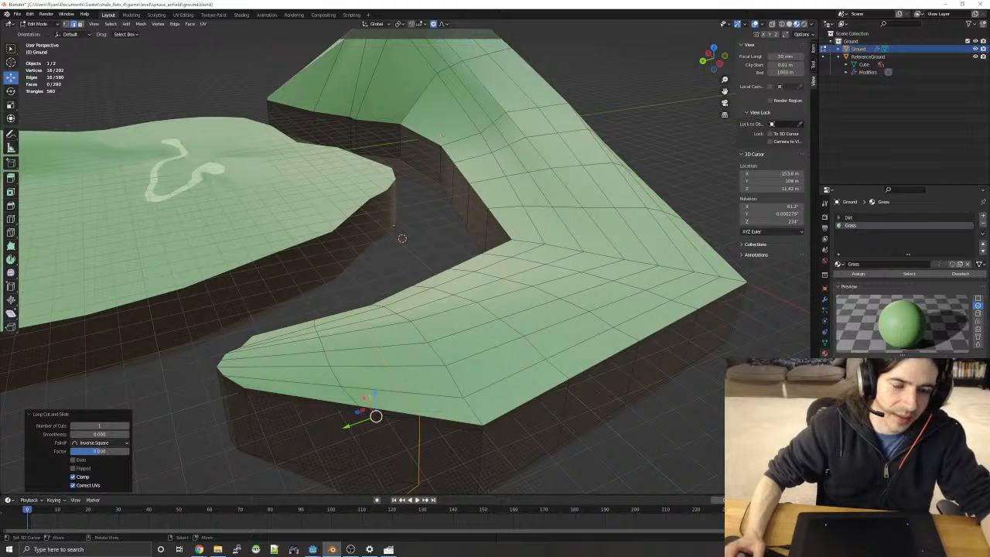
key("1")
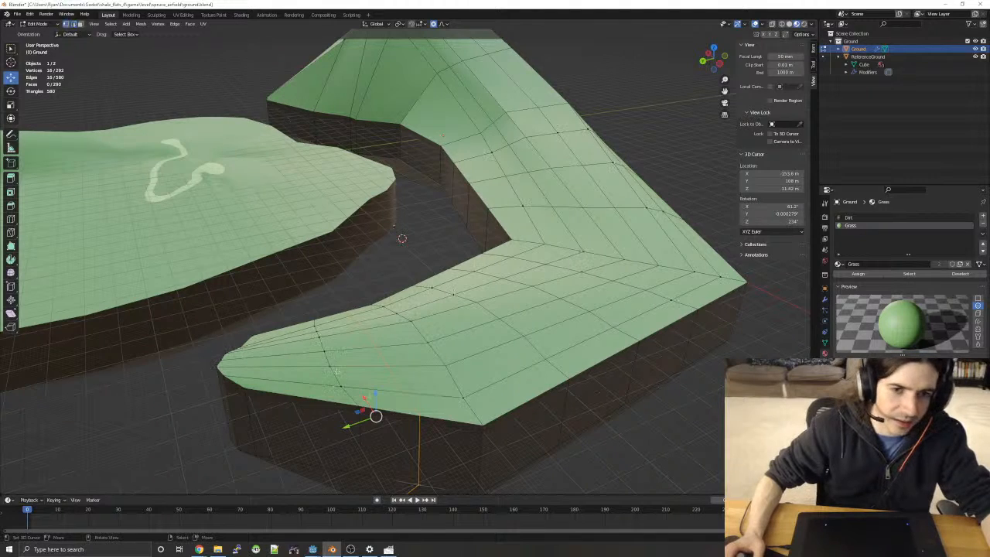
- Select a middle vertex of the crosswise loop nearest the ground's tapered tip and slide it slightly towards the tip
left_click(333, 367)
key("b")
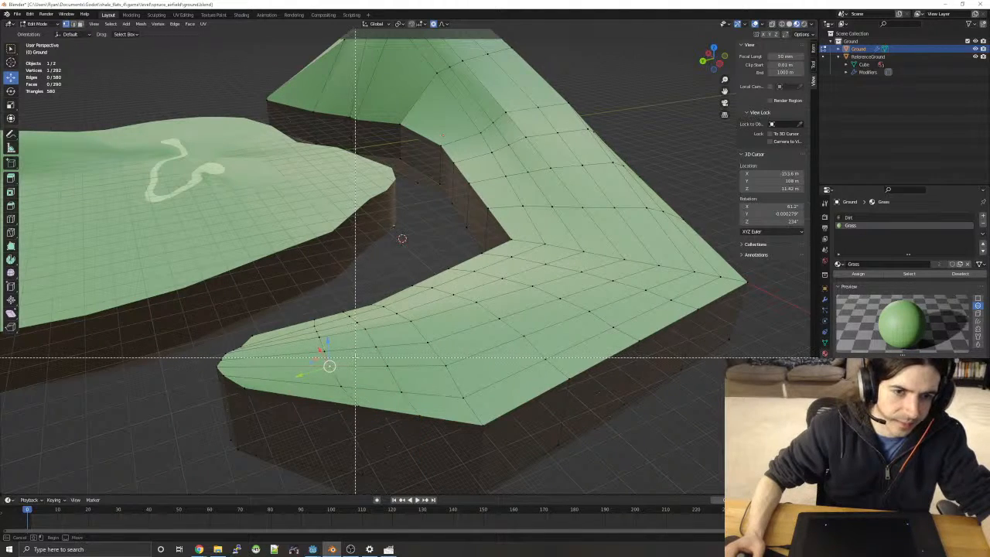
key("Escape")
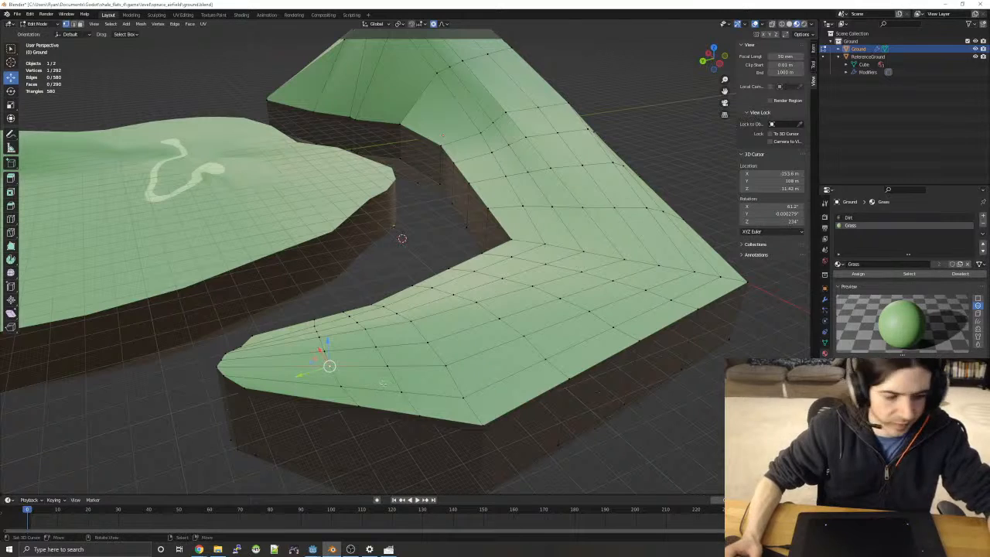
key("shift+v")
left_click(329, 366)
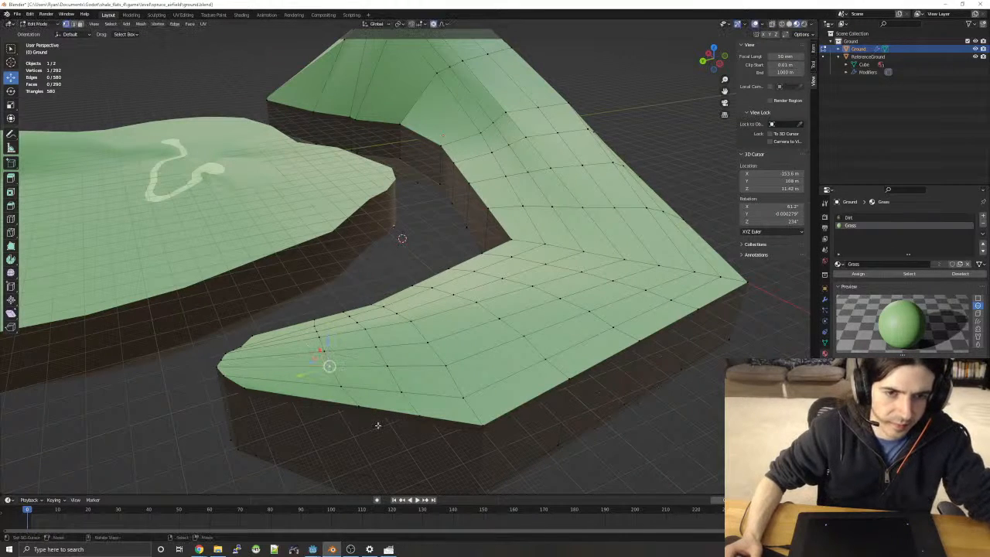
key("g")
key("g")
left_click(368, 366)
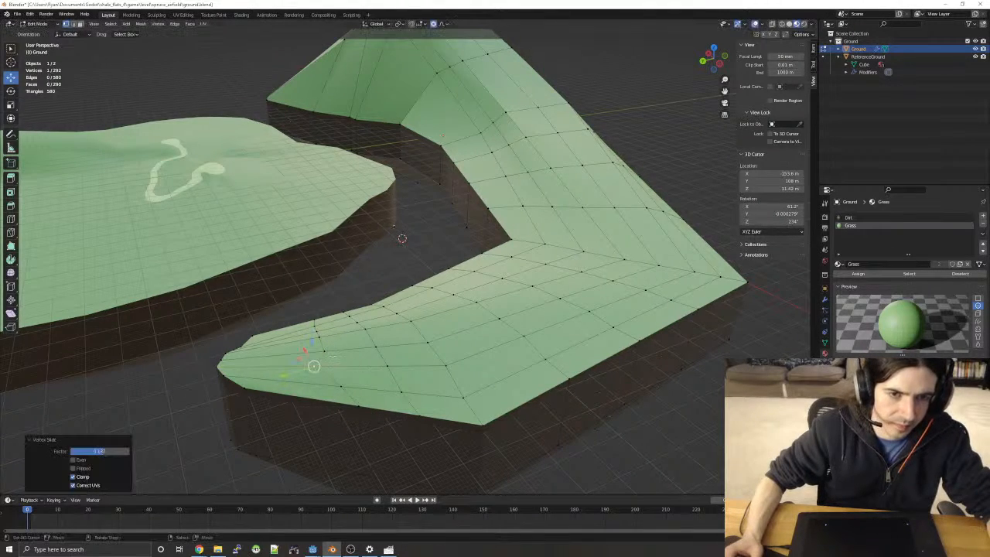
- Slide the next two vertices of that crosswise loop, going towards the inner edge, slightly towards the tip
right_click(326, 351)
key("g")
key("g")
left_click(313, 352)
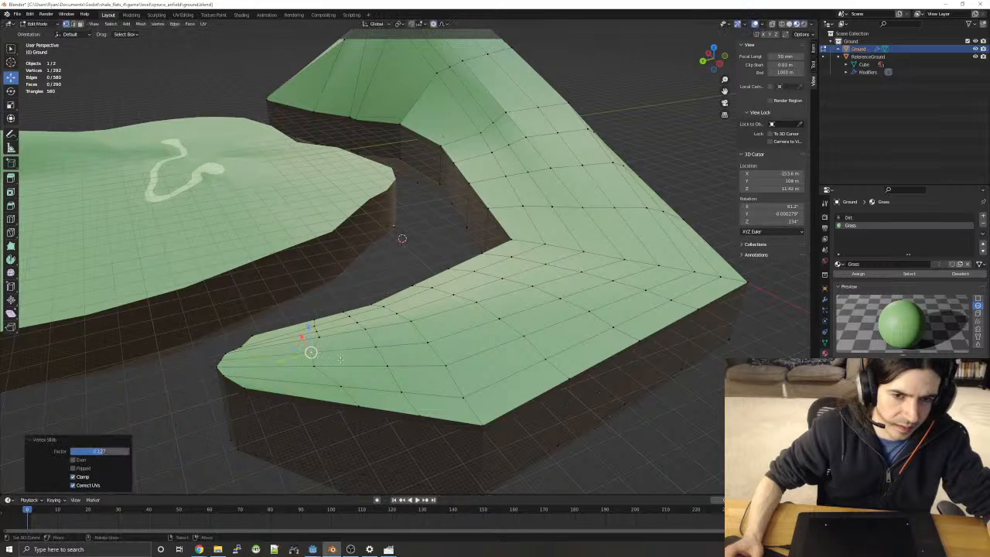
key("g")
key("g")
left_click(314, 348)
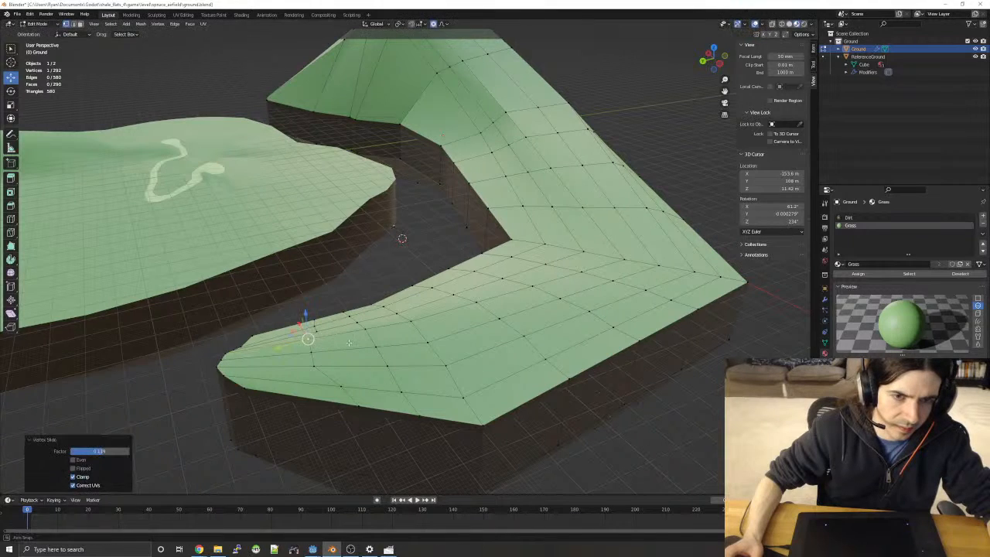
- Slide an inner-side vertex and an outer-side vertex of the crosswise loop nearest the tip slightly away from the tip
middle_click_drag(313, 348, 496, 389)
left_click(507, 373)
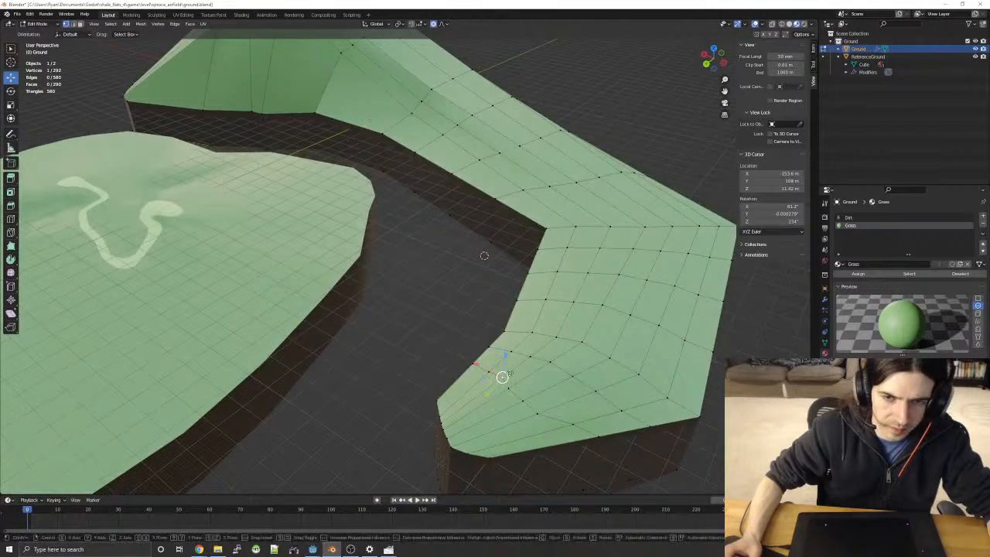
key("g")
key("g")
left_click(529, 352)
left_click(532, 354)
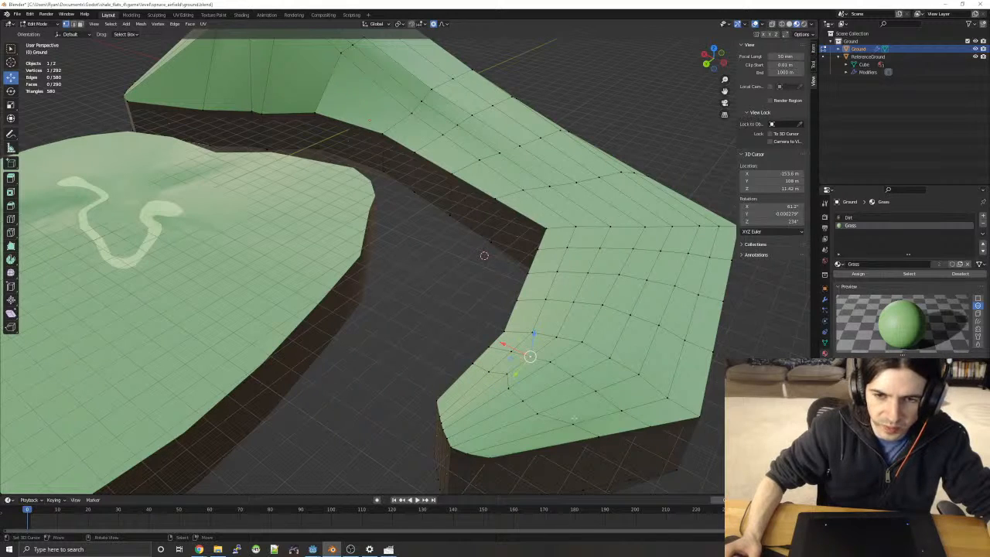
key("g")
key("g")
left_click(579, 422)
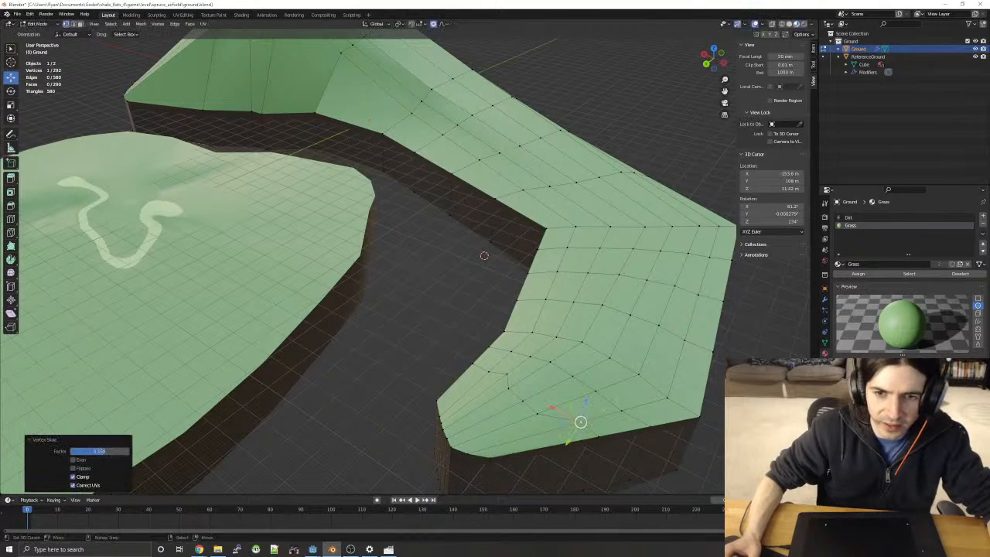
- Slide the outer-edge vertex and its inner neighbour on the second crosswise loop slightly towards the tip
left_click(621, 410)
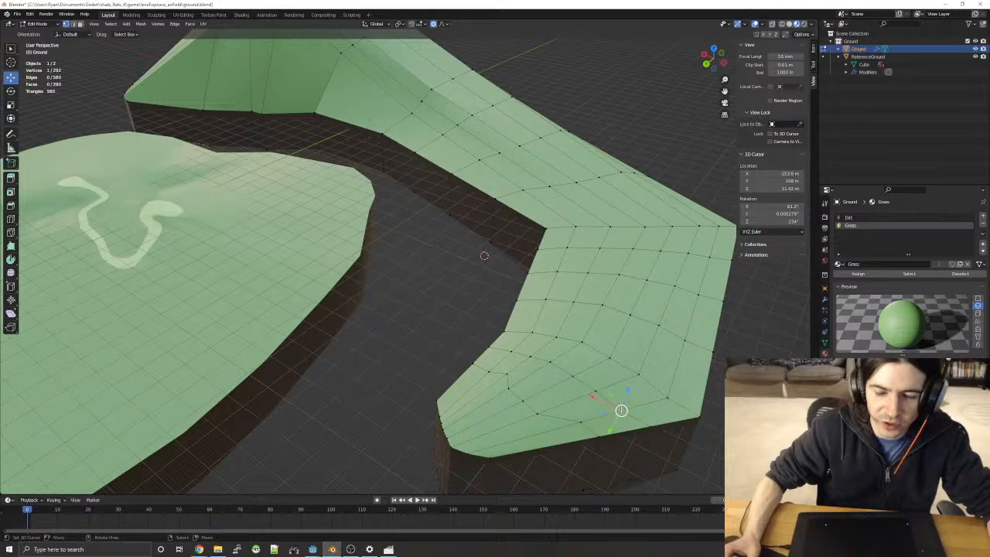
key("g")
key("g")
left_click(612, 410)
left_click(647, 426)
key("g")
key("g")
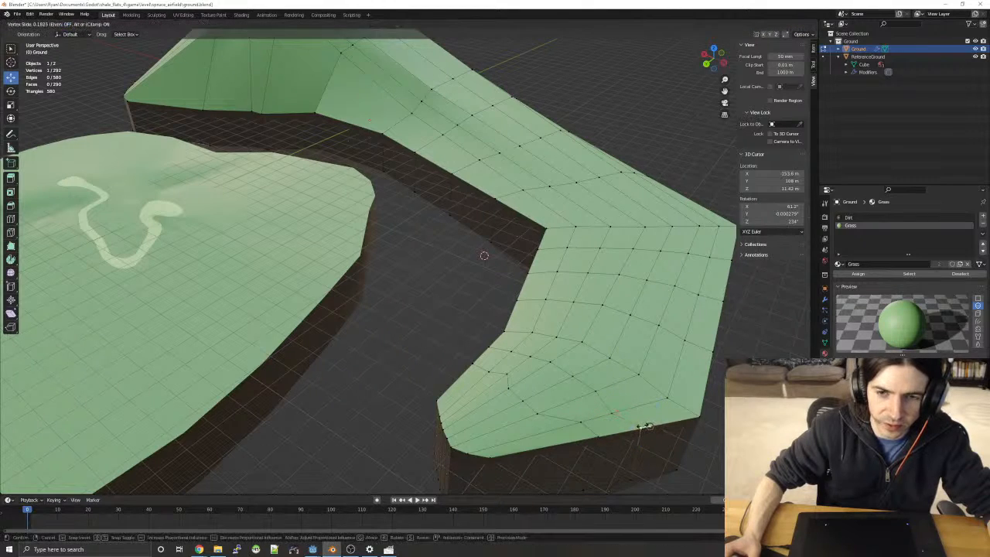
left_click(641, 427)
- Try sliding the second loop's next vertex inward slightly towards the tip
left_click(593, 397)
key("g")
key("g")
left_click(587, 395)
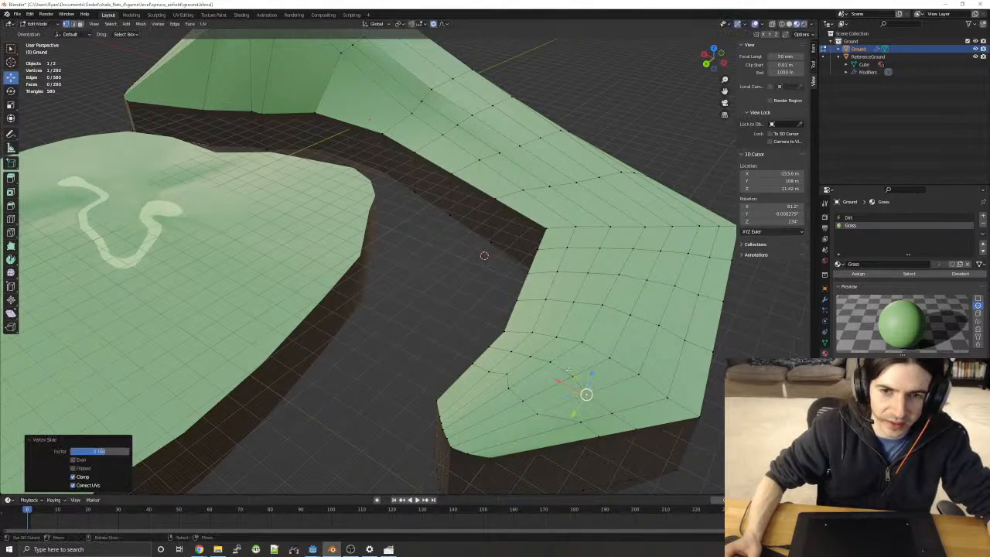
key("g")
key("g")
right_click(622, 375)
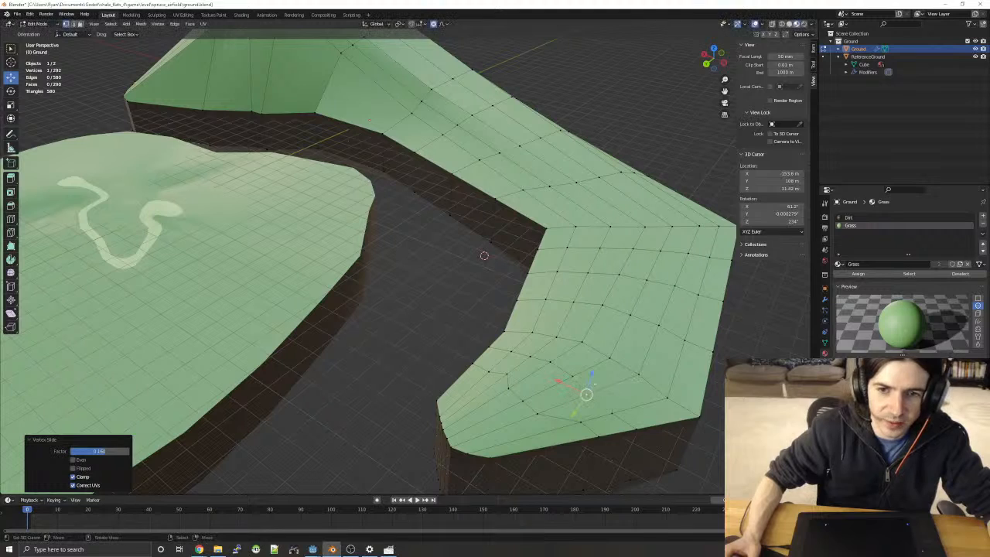
key("g")
key("g")
right_click(624, 384)
- Slide that vertex of the second loop away from the tip, towards the neighbouring crosswise loop
key("g")
key("g")
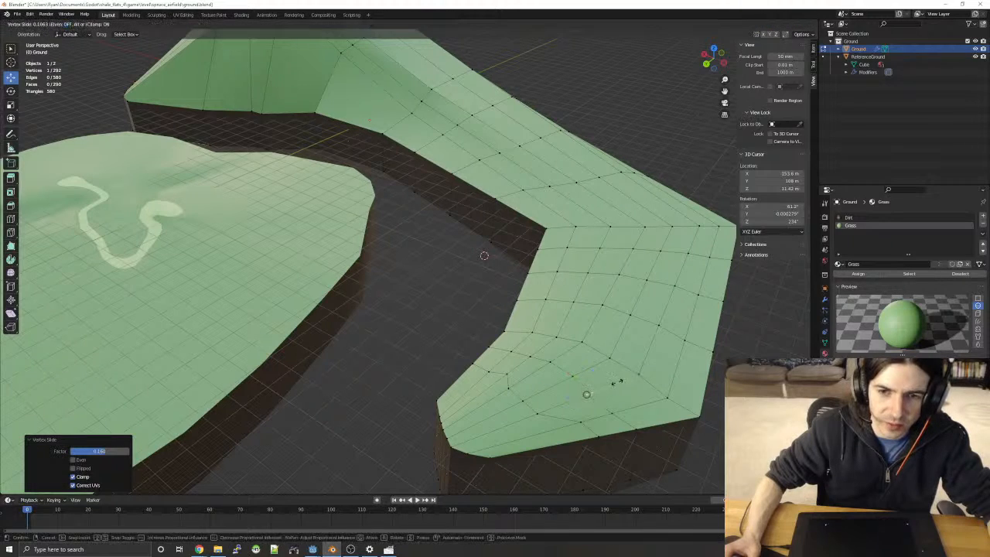
left_click(642, 373)
key("g")
key("g")
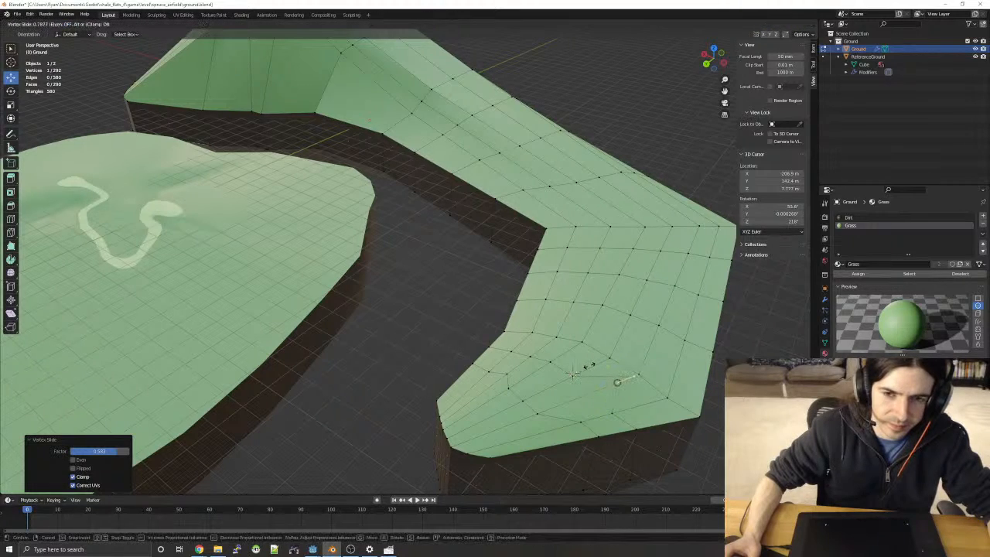
left_click(576, 372)
- Slide the two middle vertices of the second crosswise loop away from the tip to round out the patch between the loops
right_click(575, 377)
key("g")
key("g")
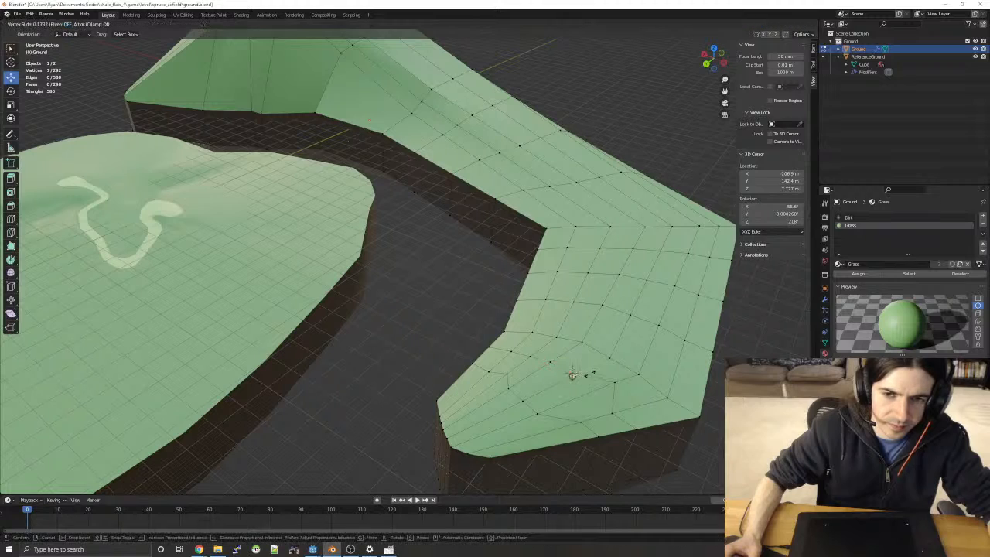
left_click(594, 372)
key("g")
key("g")
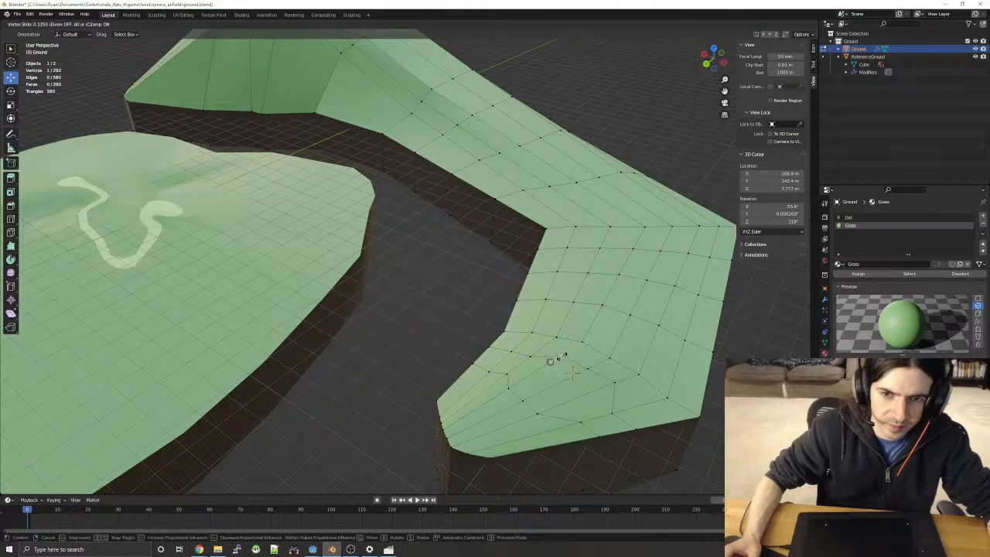
left_click(559, 354)
- Slide the patch's inner corner vertices on both loops slightly closer together to round its corner
key("g")
key("g")
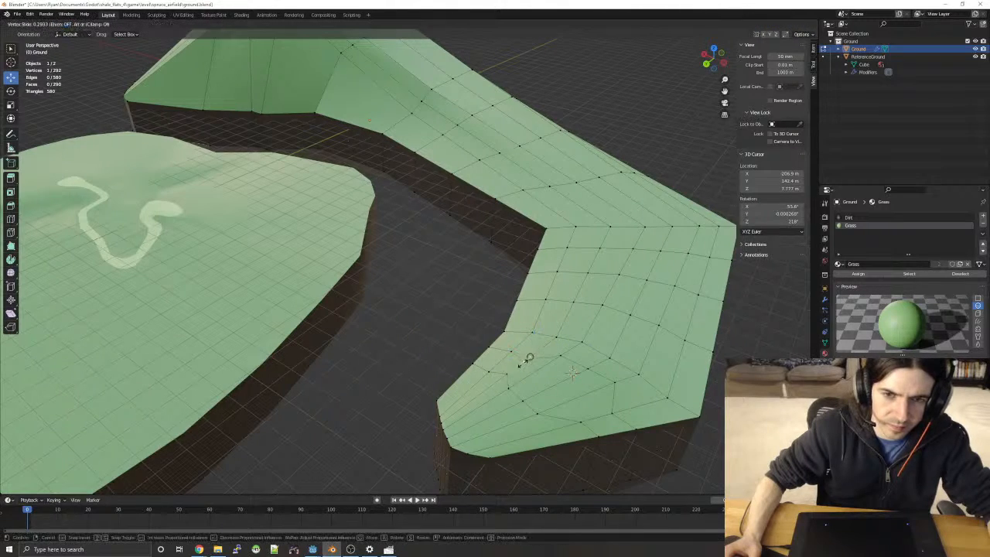
left_click(524, 358)
key("g")
key("g")
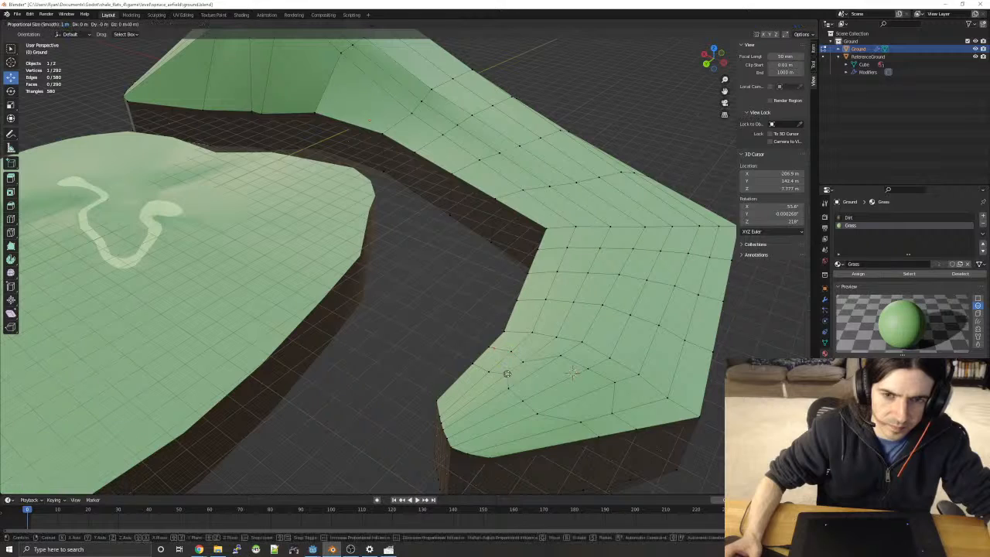
left_click(510, 373)
key("g")
key("g")
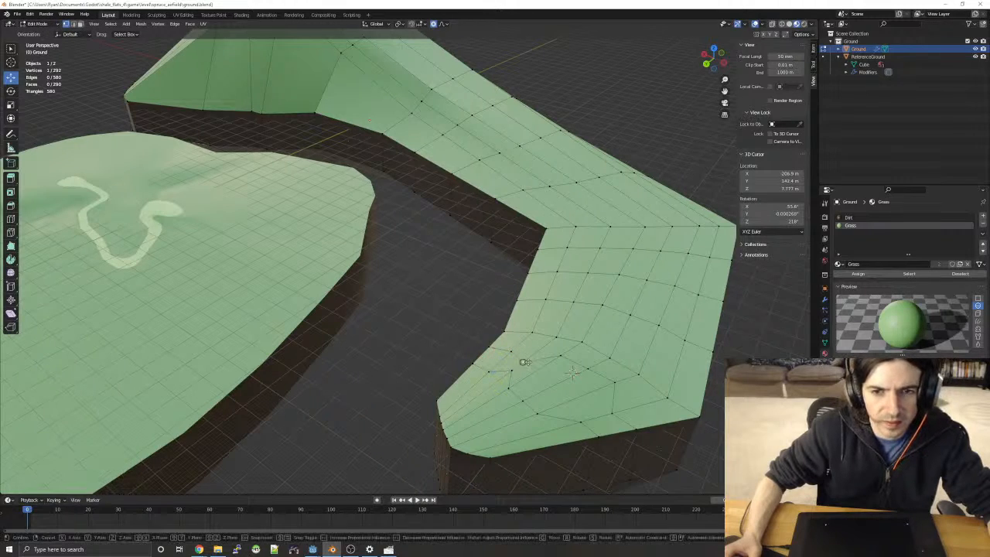
left_click(526, 359)
- Slide the outer-side vertex of the loop nearest the tip a little further away from the tip
right_click(582, 422)
key("g")
key("g")
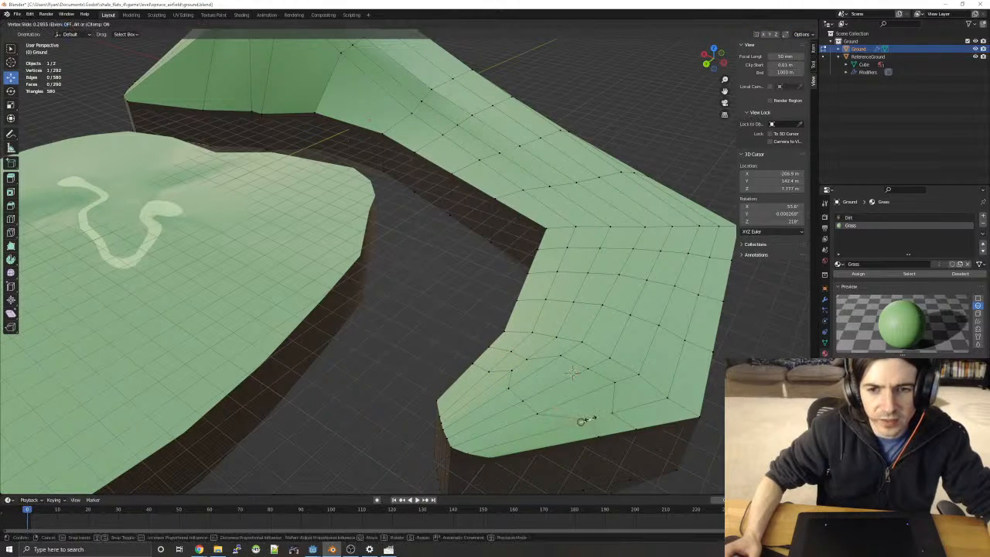
left_click(586, 420)
- Select the four faces enclosed by the adjusted vertices, and assign them the Path material in a new material slot
right_click(585, 399)
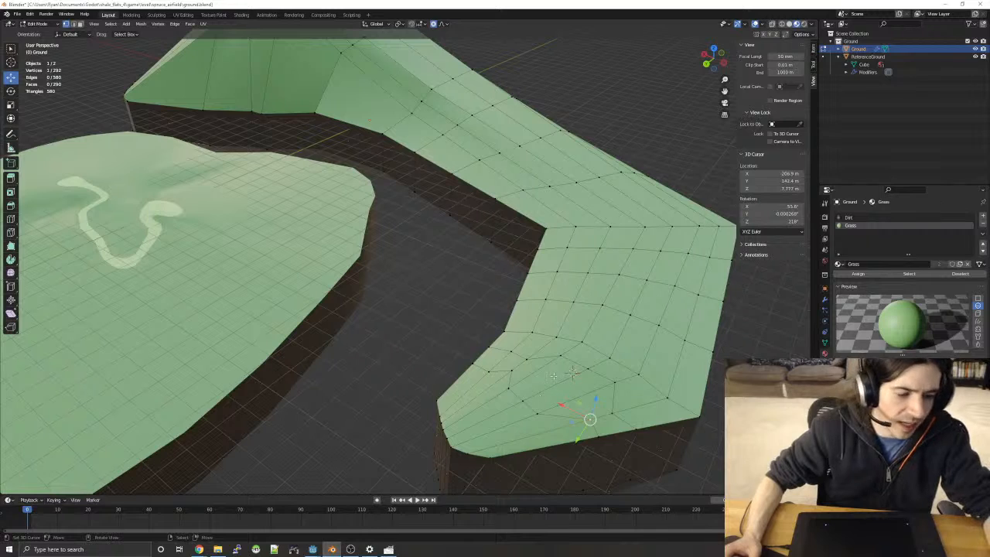
key("ctrl+z")
key("ctrl+KP_Add")
key("ctrl+KP_Add")
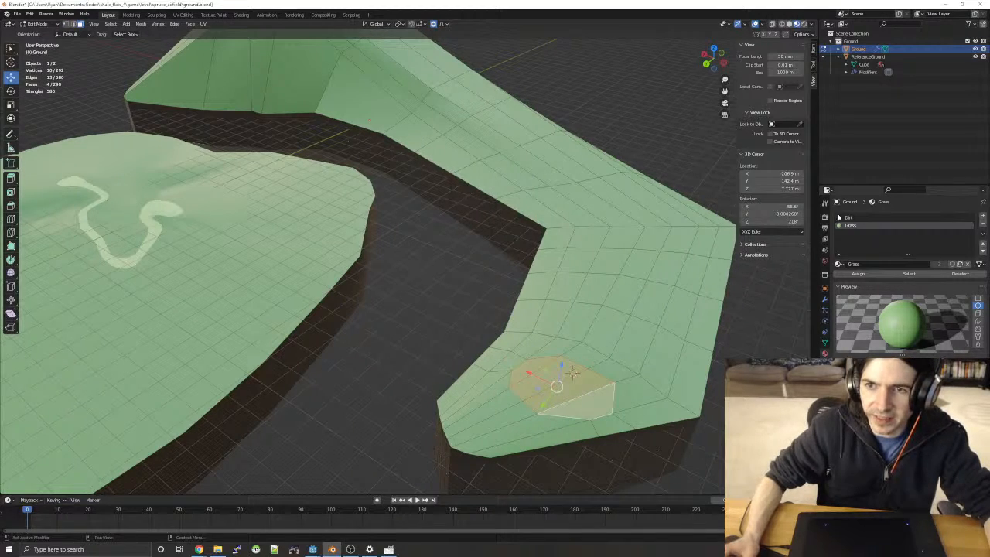
left_click(983, 217)
left_click(836, 265)
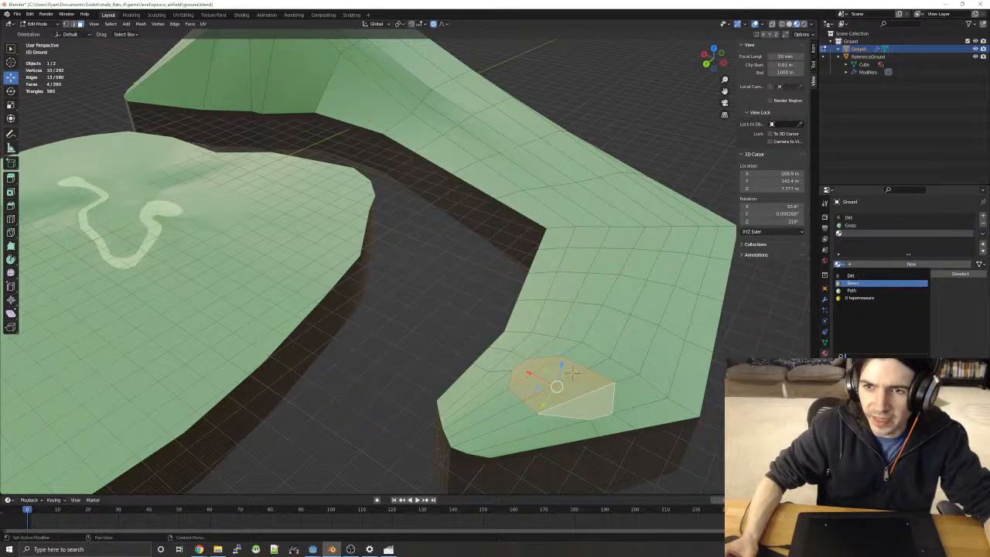
left_click(866, 292)
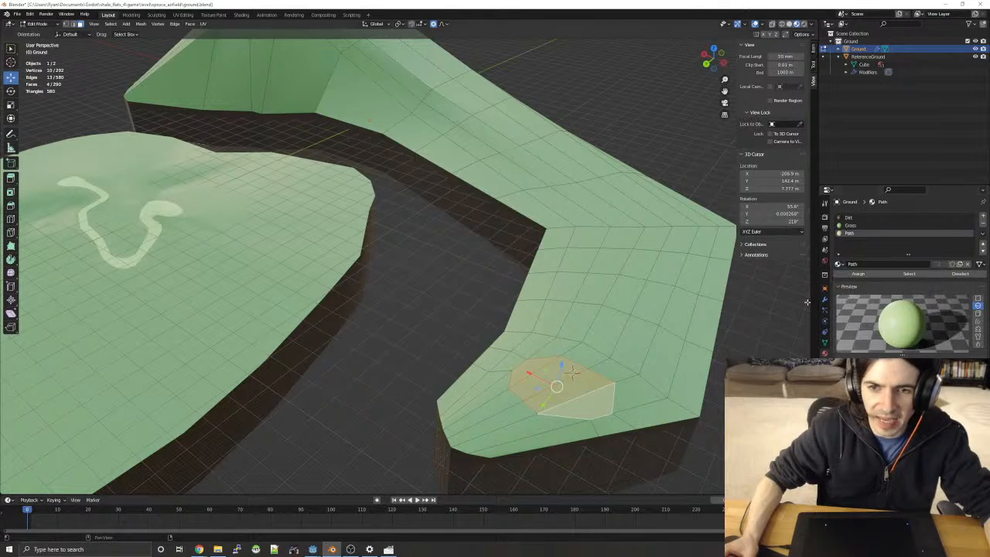
left_click(847, 274)
key("alt+a")
- Select all vertices of the Path-coloured patch and scale them down along Z to flatten the patch
middle_click_drag(681, 309, 671, 277)
middle_click_drag(548, 282, 509, 311)
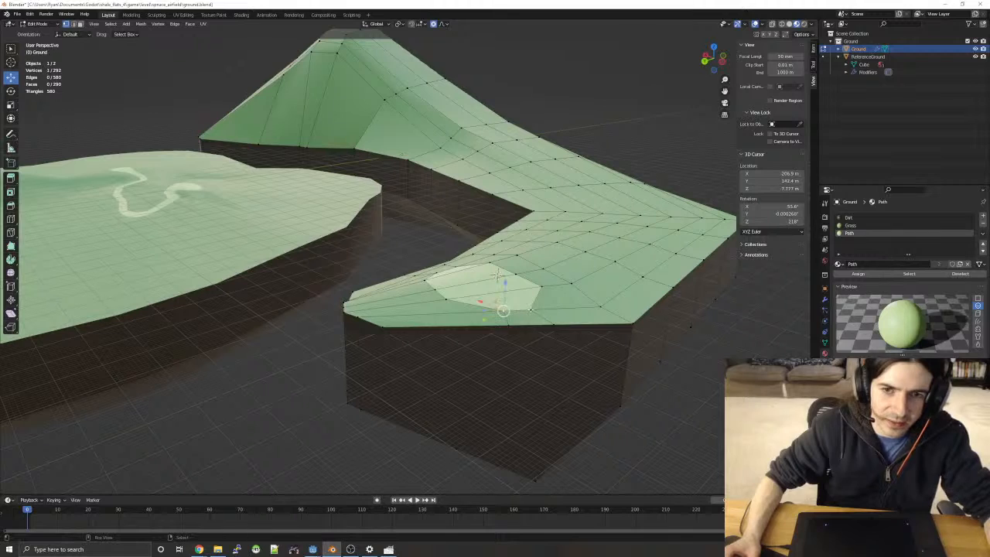
left_click(504, 305)
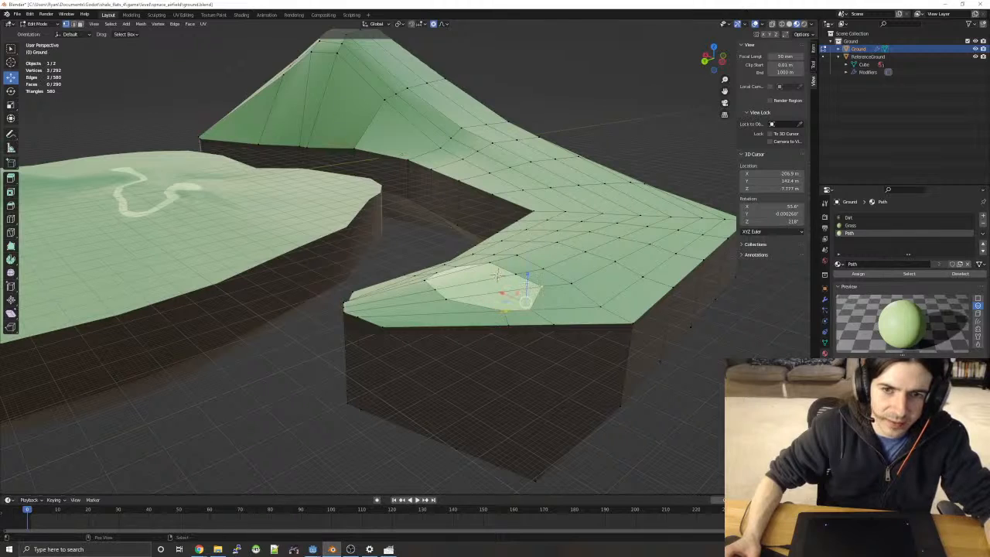
left_click(430, 290, "shift")
left_click(446, 301, "shift")
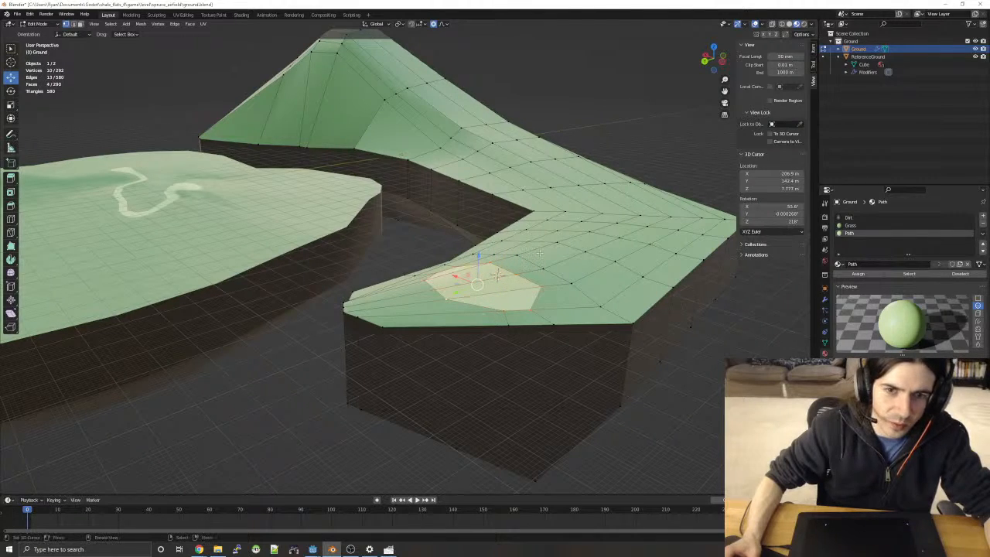
key("s")
key("z")
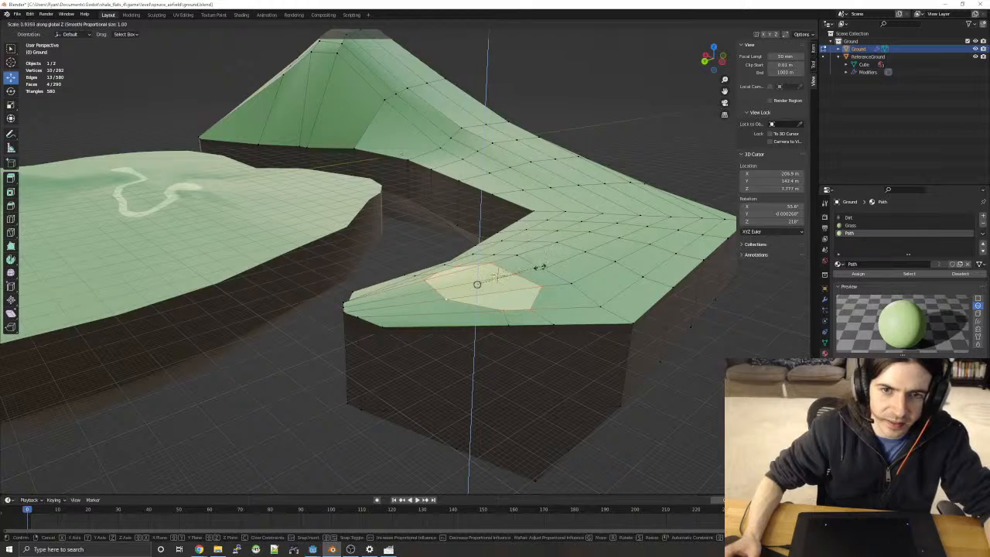
left_click(478, 283)
- Raise the flattened Path patch about 4.3 m along Z
key("g")
key("z")
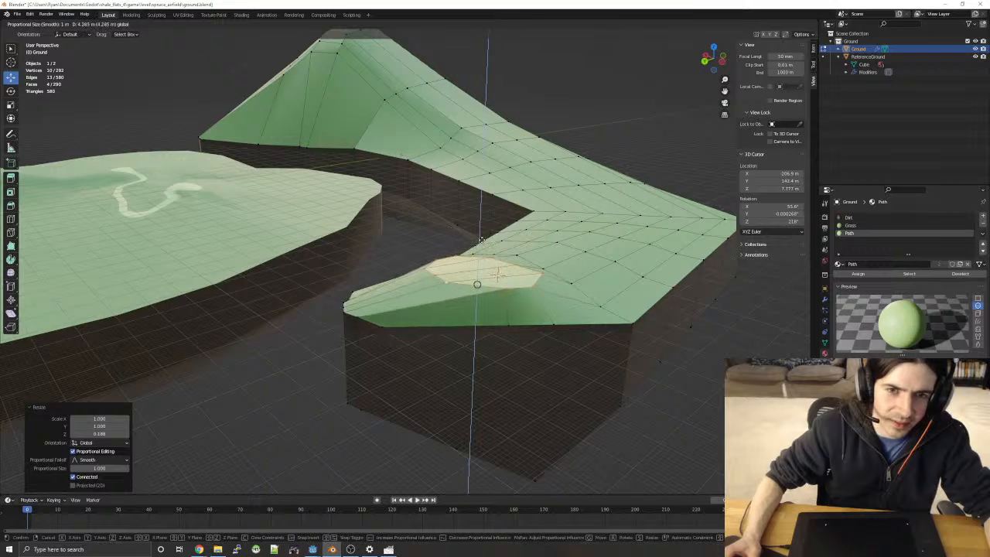
left_click(481, 239)
left_click(413, 232)
- Raise vertices of the crosswise loop directly behind the Path patch along Z, one of them by about 0.63 m
middle_click_drag(488, 227, 500, 200)
left_click(410, 327)
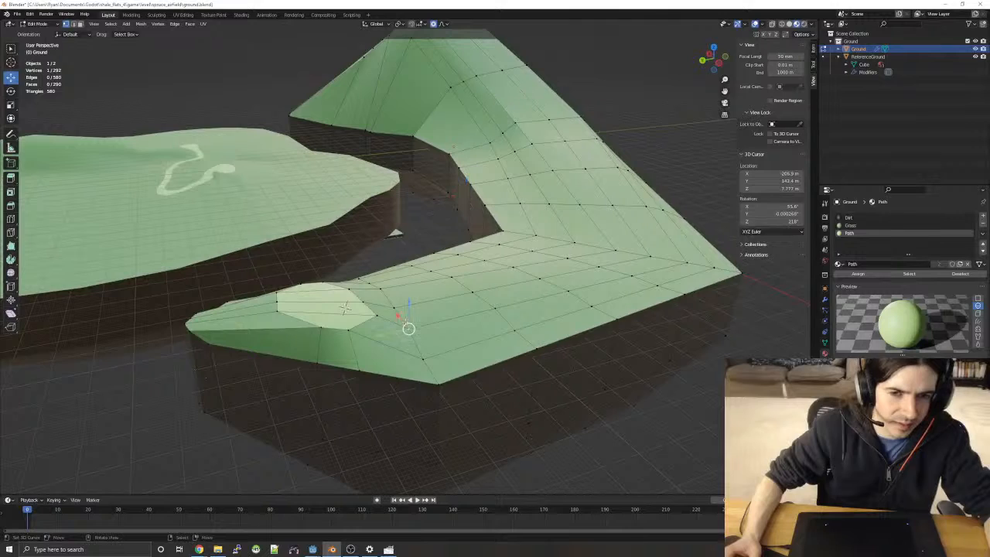
left_click(395, 309, "shift")
left_click_drag(405, 293, 390, 232)
left_click(377, 314)
left_click(410, 319, "shift")
middle_click_drag(391, 232, 493, 347)
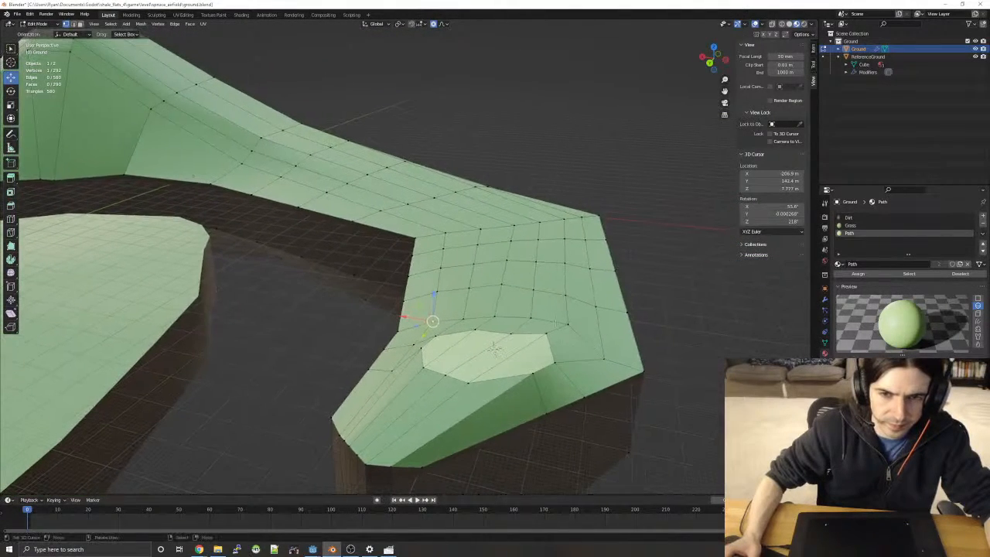
key("g")
key("z")
left_click(571, 312)
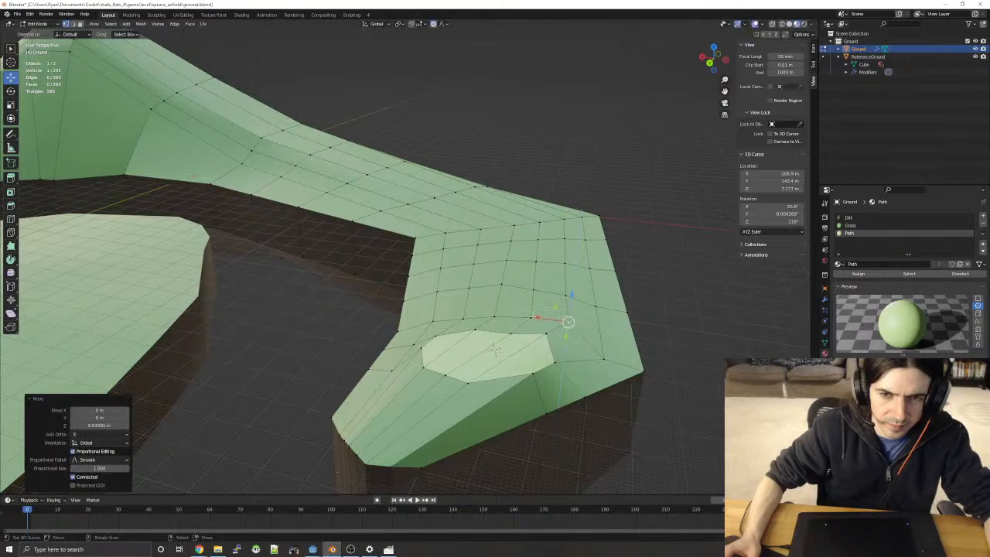
- Move that loop's vertex near the patch's outer side about 0.7 m in X and 0.2 m in both Y and Z
right_click(532, 317)
right_click(565, 322)
key("g")
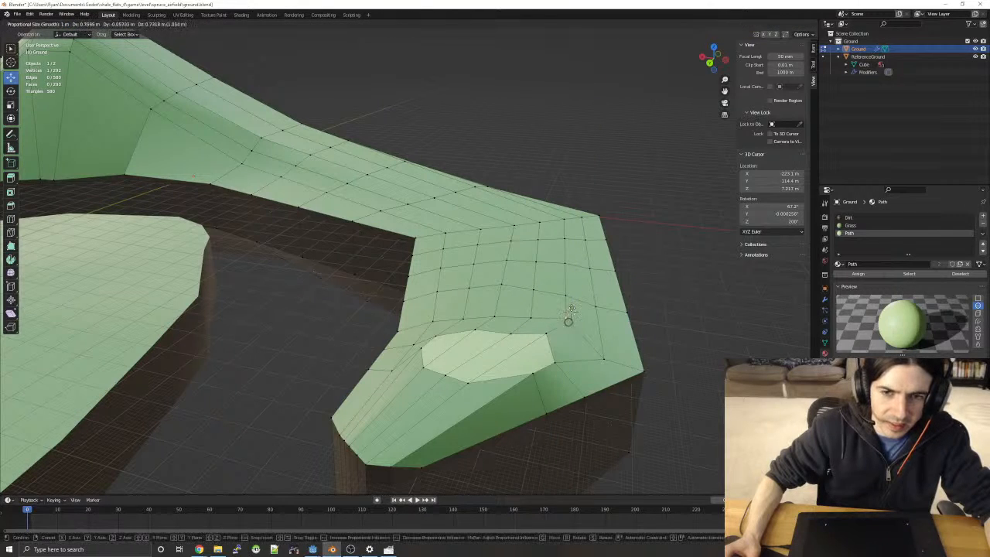
left_click(566, 320)
middle_click_drag(640, 319, 609, 327)
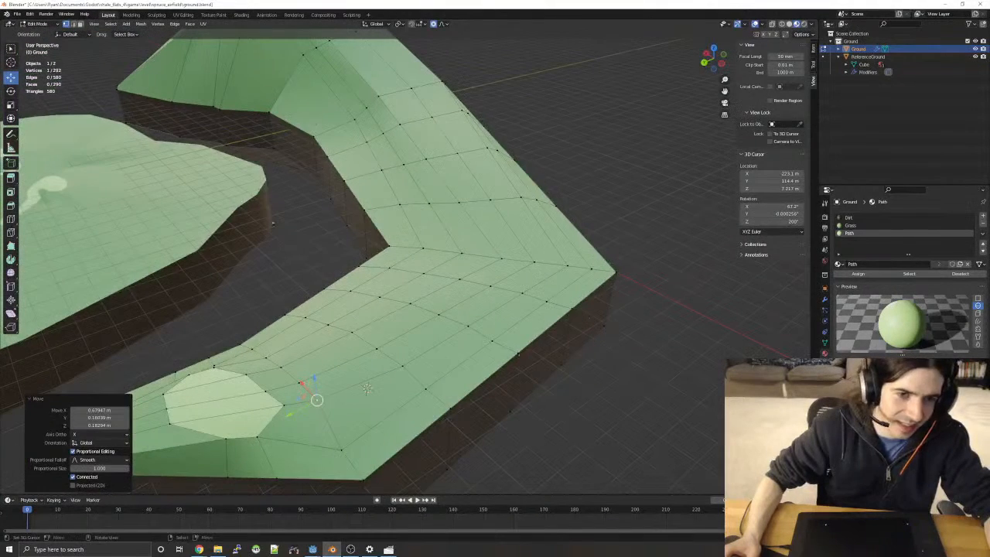
middle_click_drag(379, 334, 452, 352, "shift")
middle_click_drag(449, 407, 455, 352)
- Undo the recent vertex moves on the crosswise loop behind the raised patch
left_click(623, 338)
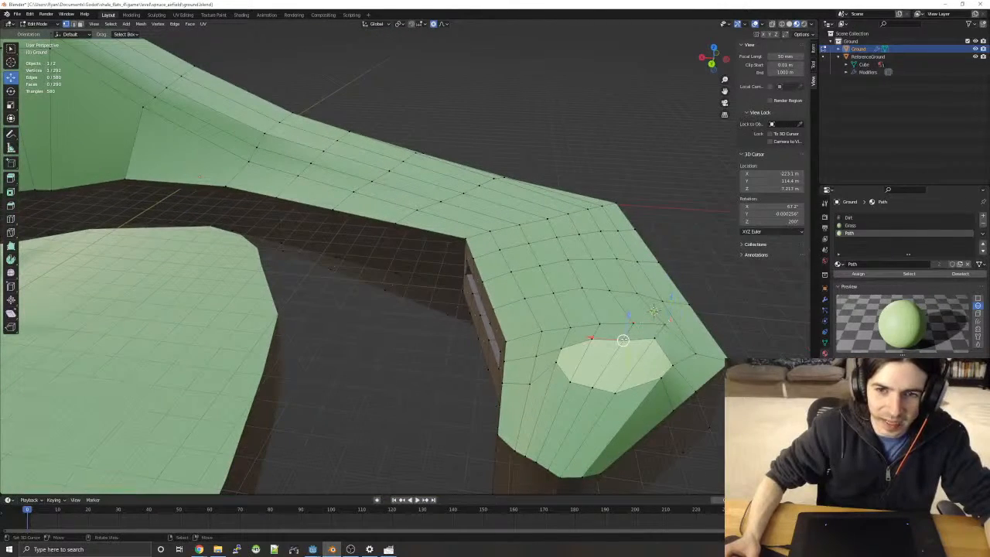
key("ctrl+z")
key("ctrl+z")
key("ctrl+z")
key("ctrl+z")
key("ctrl+z")
key("ctrl+z")
key("ctrl+z")
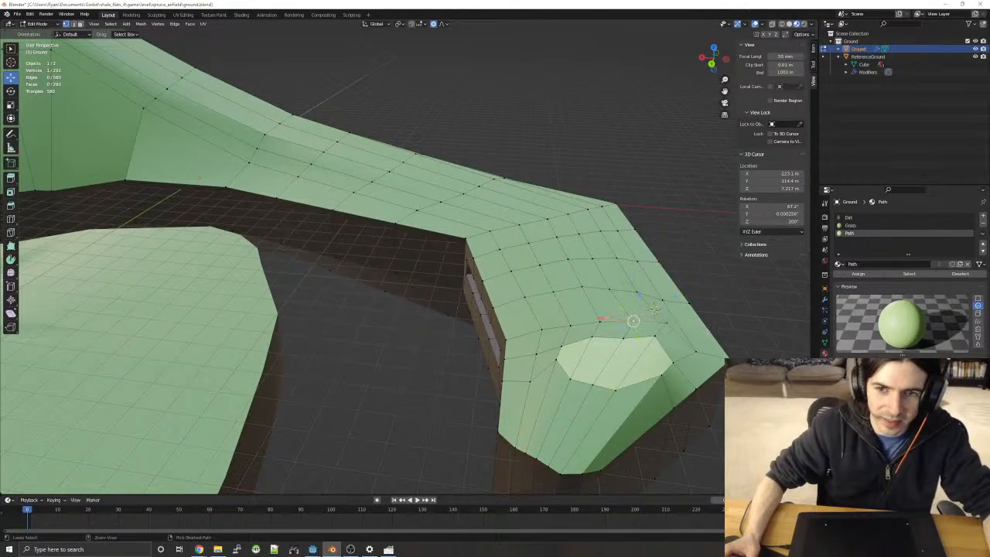
key("ctrl+z")
key("ctrl+z")
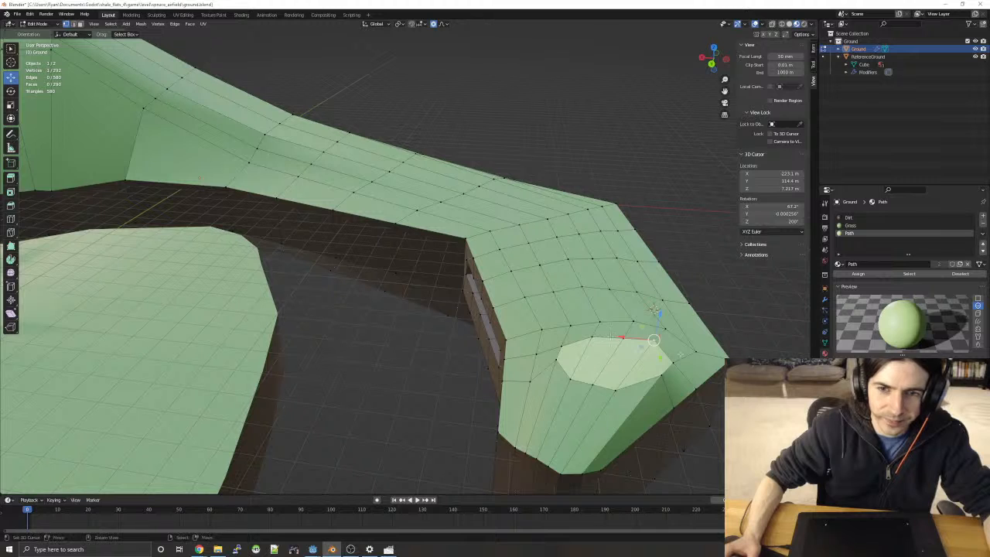
- Assign the Path material to a strip of faces leading back from the flat patch and forking along both sides of the ground's bend
mouse_move(652, 350)
middle_mouse_down()
mouse_move(654, 331)
mouse_move(637, 362)
middle_mouse_up()
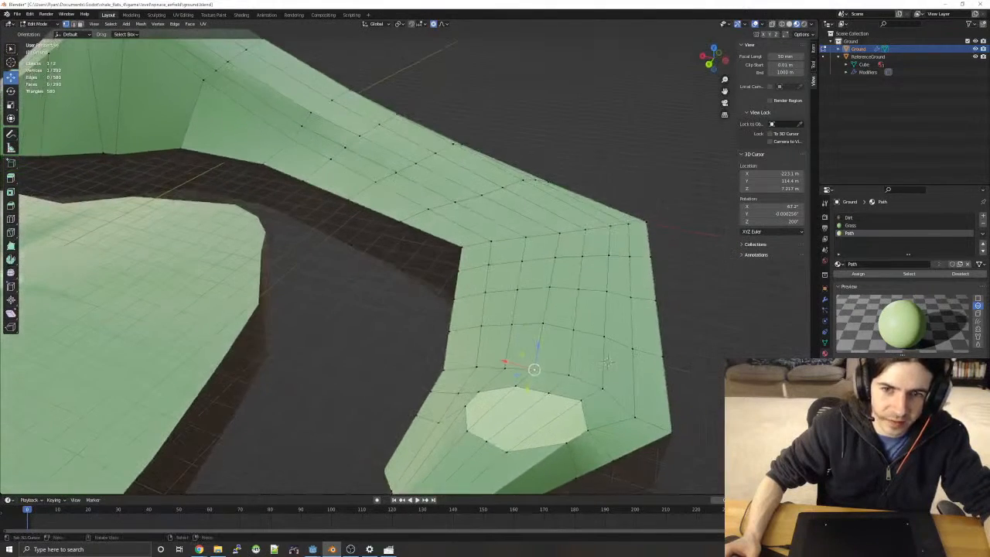
key("3")
left_click(547, 379)
left_click(558, 354, "shift")
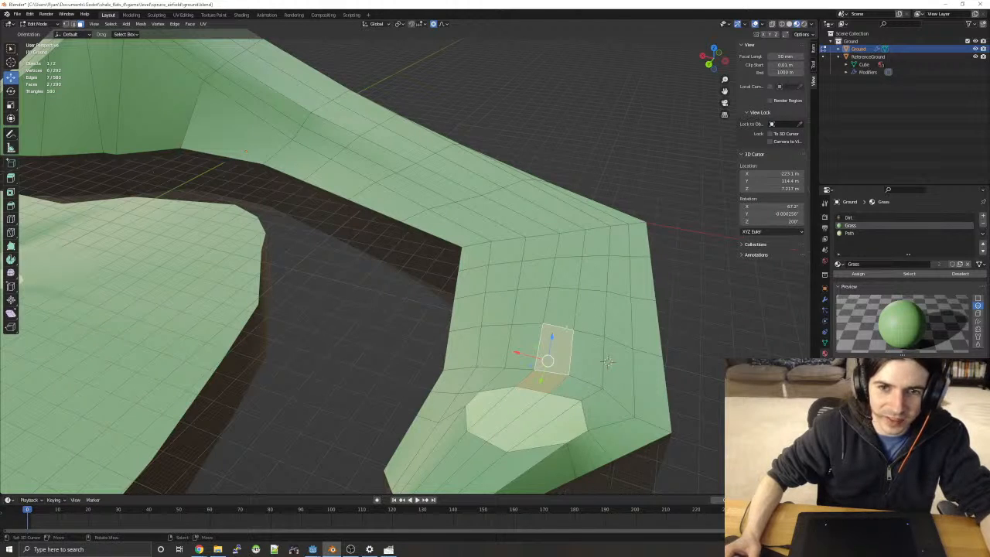
right_click(594, 317, "shift")
right_click(531, 313, "shift")
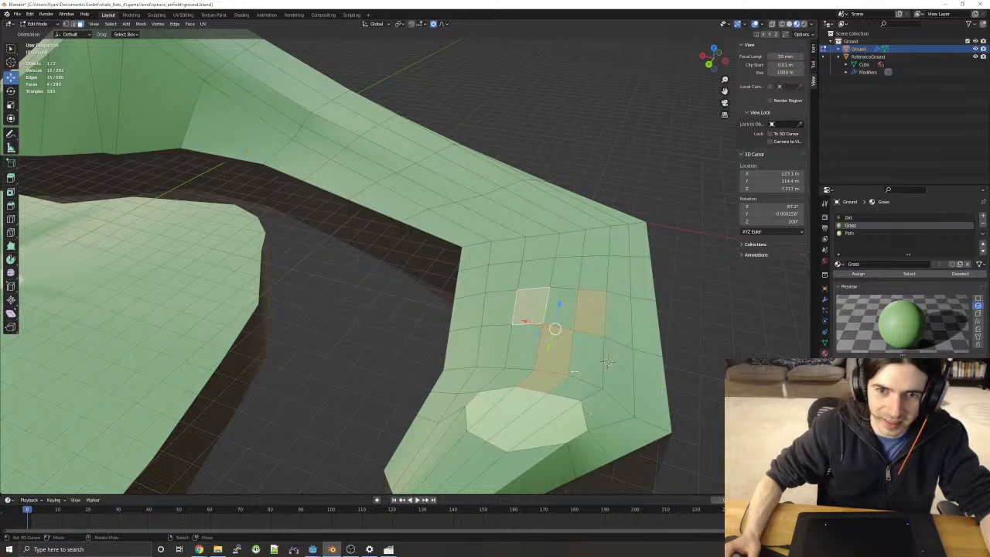
middle_click_drag(607, 362, 595, 392)
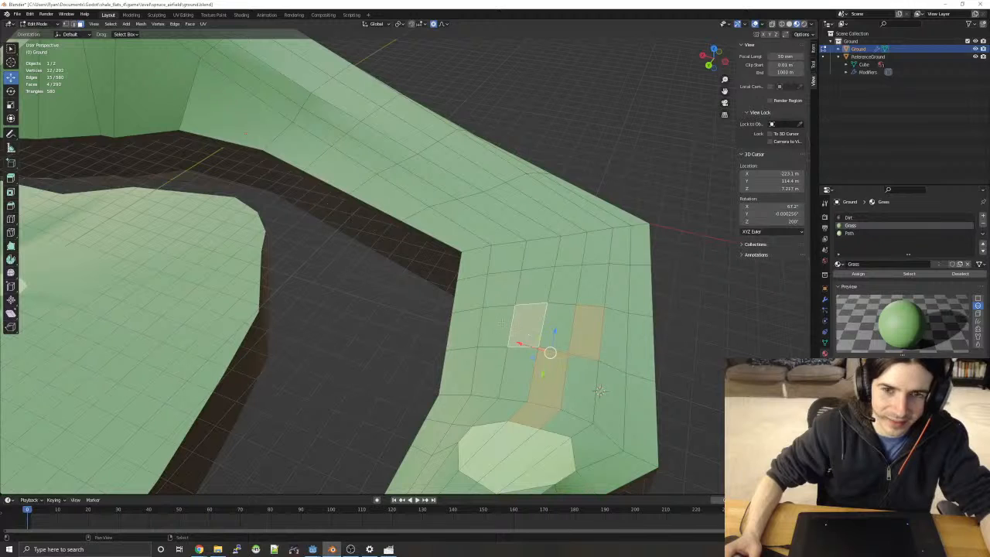
key("ctrl+shift+KP_Add")
key("ctrl+shift+KP_Add")
key("ctrl+shift+KP_Add")
key("ctrl+shift+KP_Add")
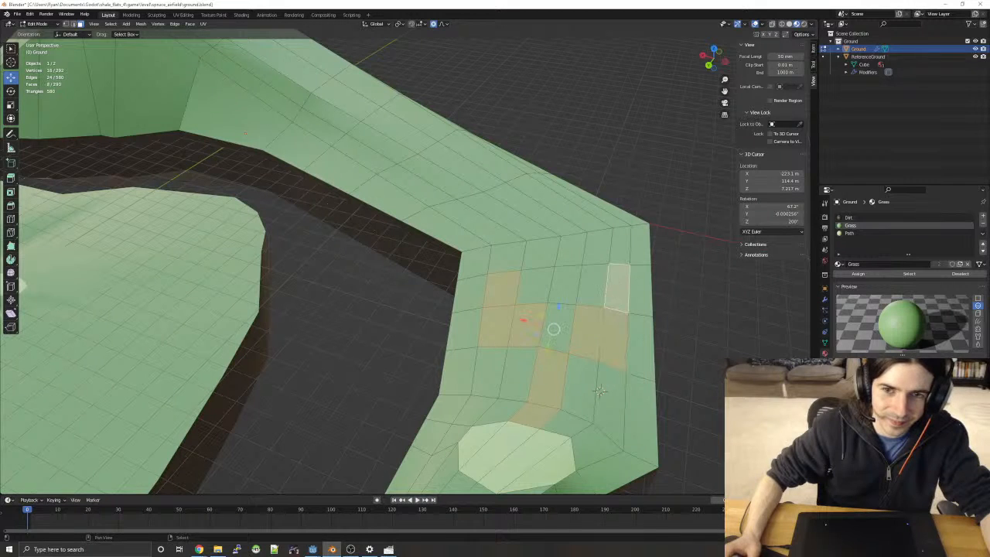
key("ctrl+shift+KP_Add")
key("ctrl+shift+KP_Add")
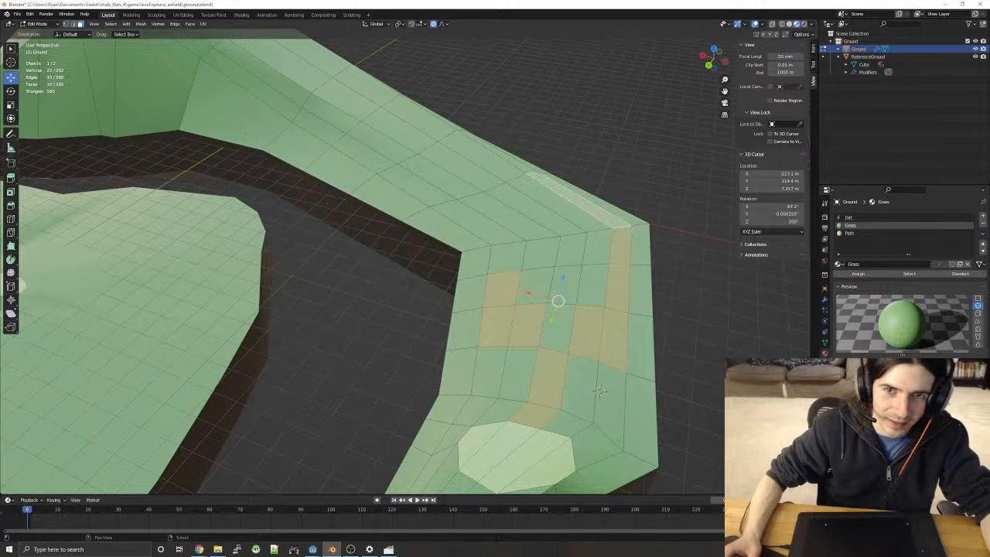
middle_click_drag(601, 391, 466, 334)
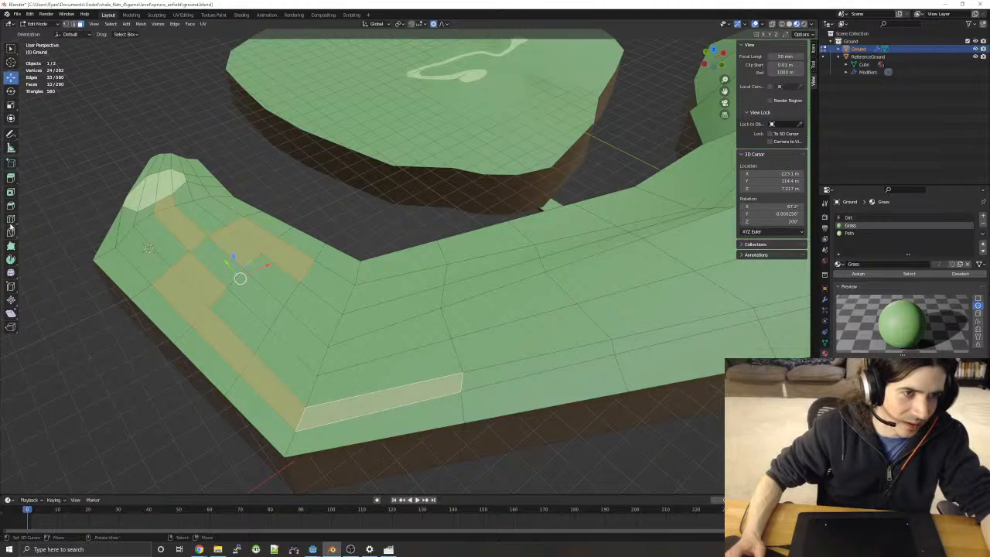
left_click(329, 286, "shift")
left_click(410, 286, "shift")
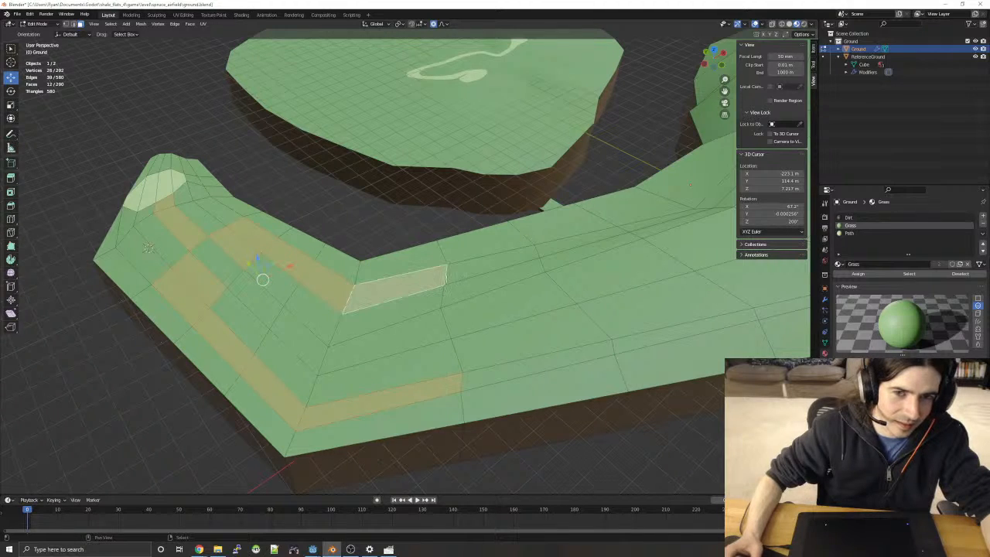
left_click(867, 276)
key("alt+a")
key("ctrl+z")
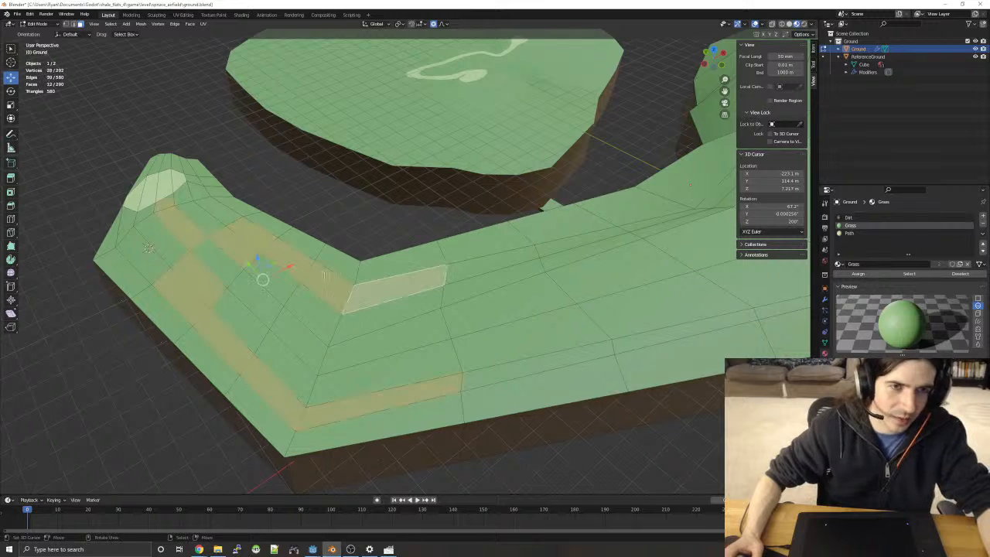
left_click(859, 233)
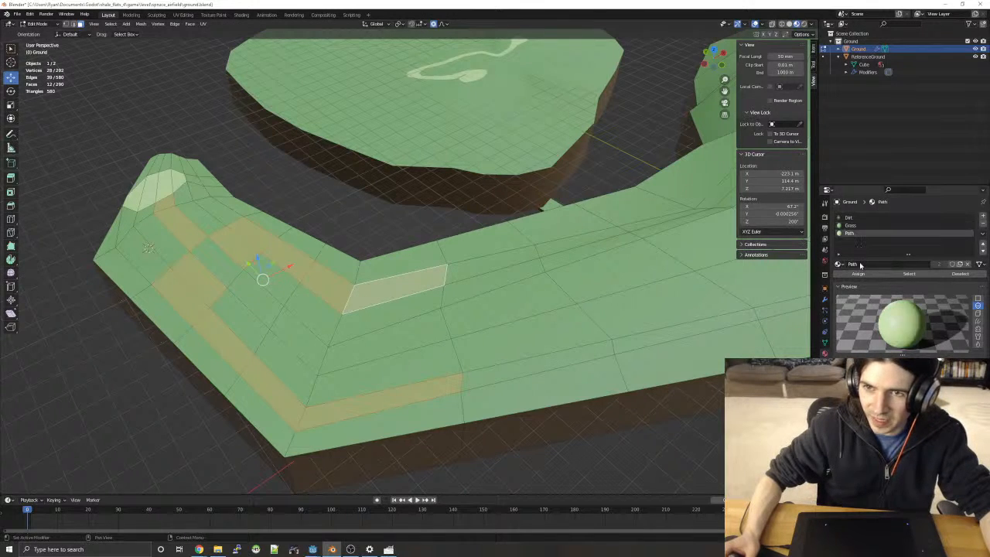
left_click(859, 273)
key("alt+a")
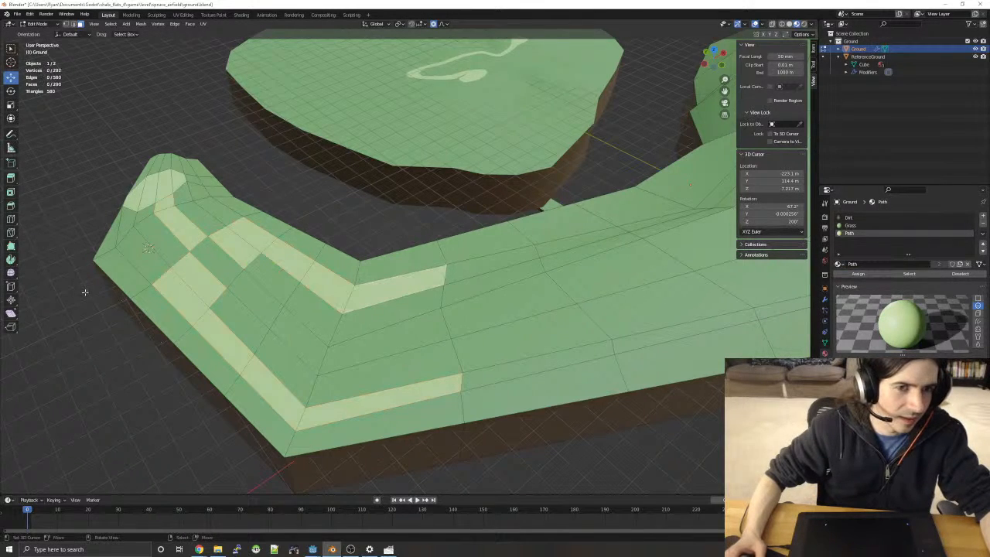
- Add one crosswise loop cut through the path's fork and another just beyond the far ends of both Path strips
left_click(11, 220)
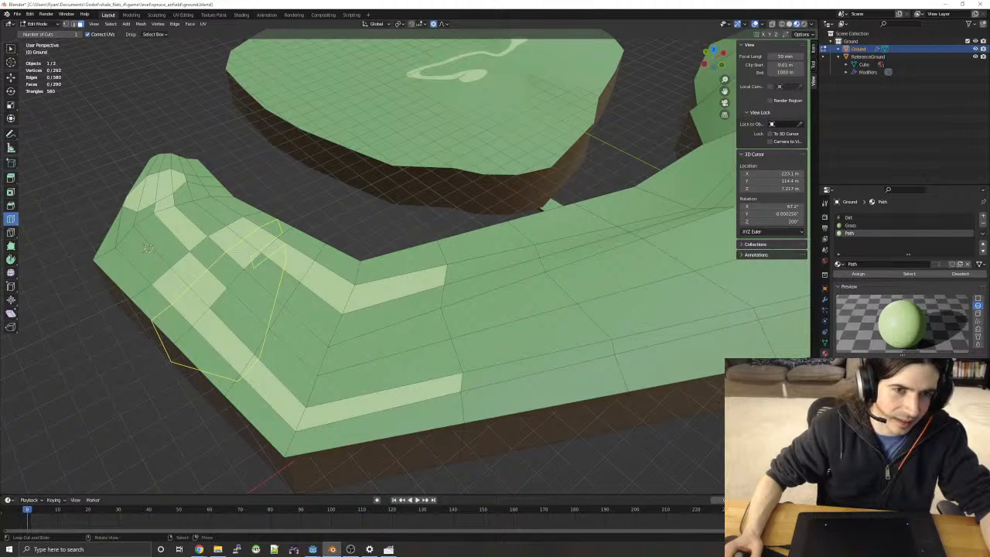
left_click(231, 250)
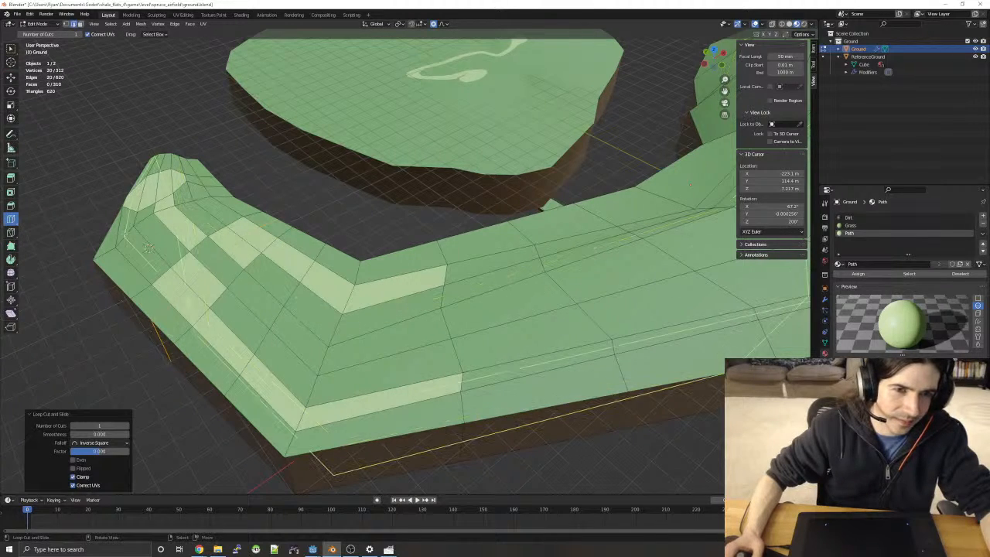
left_click_drag(497, 297, 474, 302)
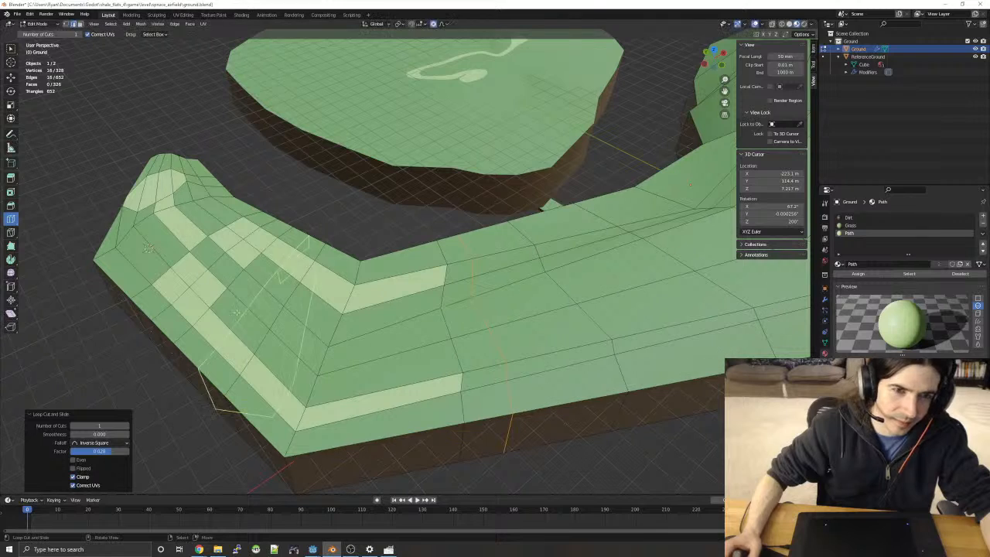
right_click(65, 168)
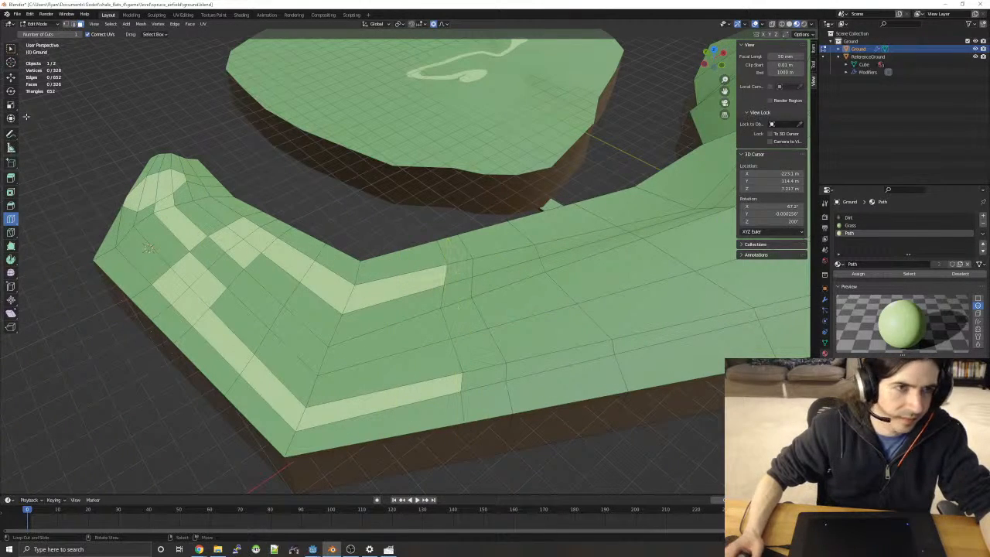
- Assign the Path material to the crosswise row of faces joining the two strip ends and to the gap face at the fork
left_click(11, 78)
right_click(458, 270)
right_click(458, 291, "shift")
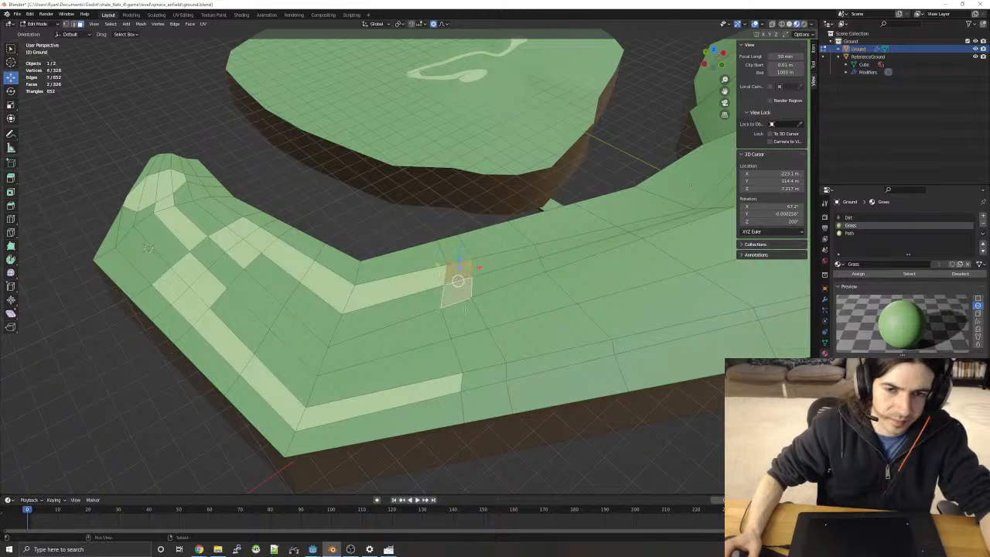
right_click(463, 318, "shift")
right_click(473, 349, "shift")
right_click(478, 371, "shift")
right_click(207, 253, "shift")
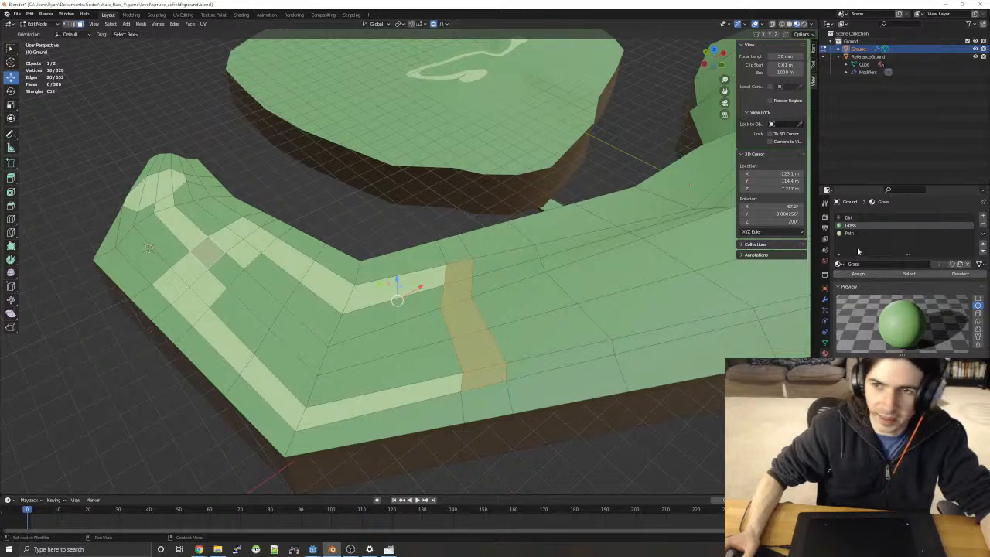
left_click(862, 234)
left_click(858, 274)
key("alt+a")
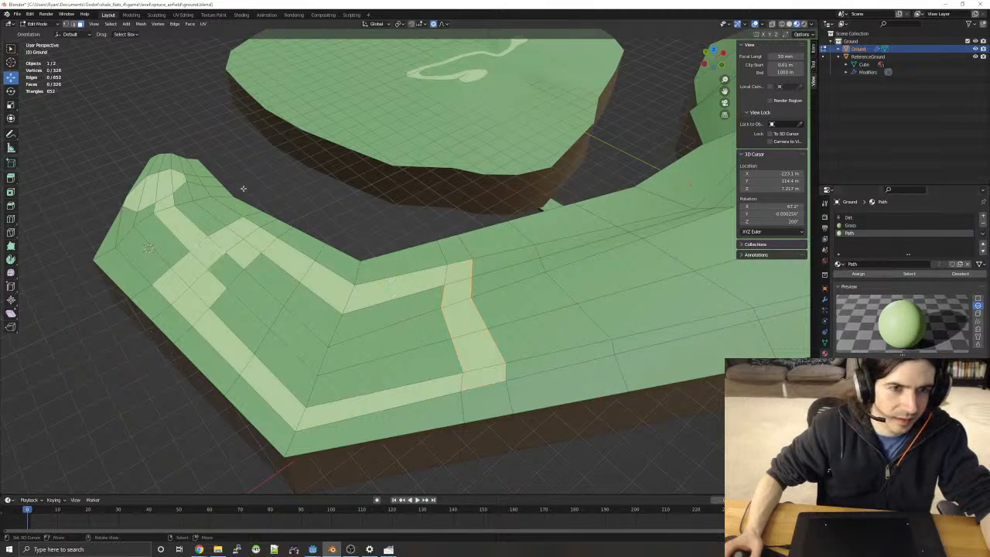
- Slide the vertices on the flat patch's rear edge along their edges to reshape its junction with the Path strip
middle_click_drag(363, 217, 400, 283)
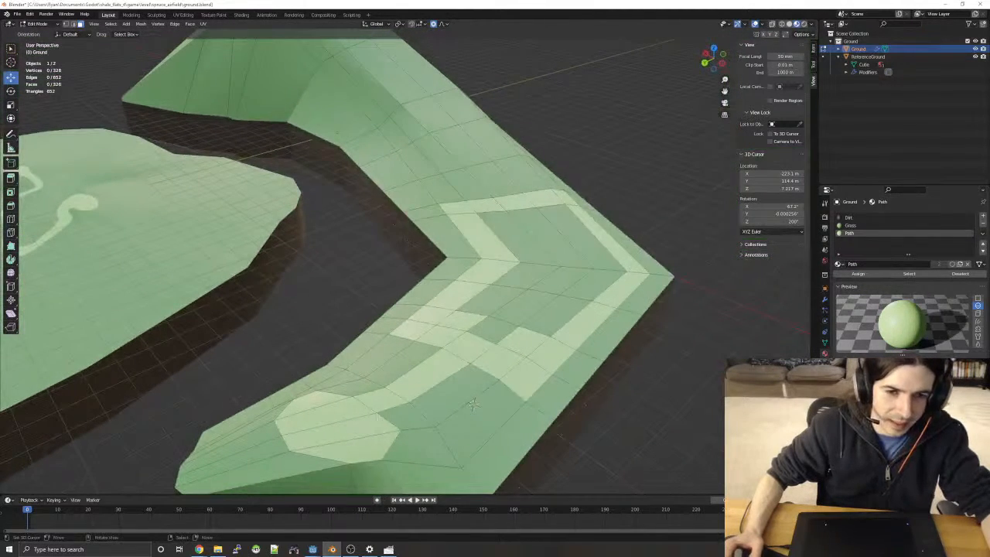
key("g")
key("g")
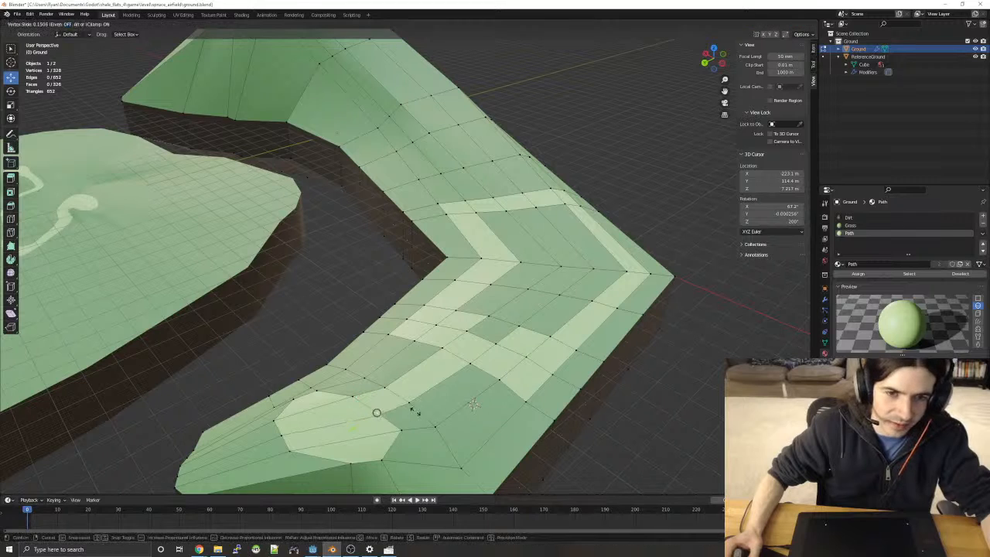
left_click(418, 398)
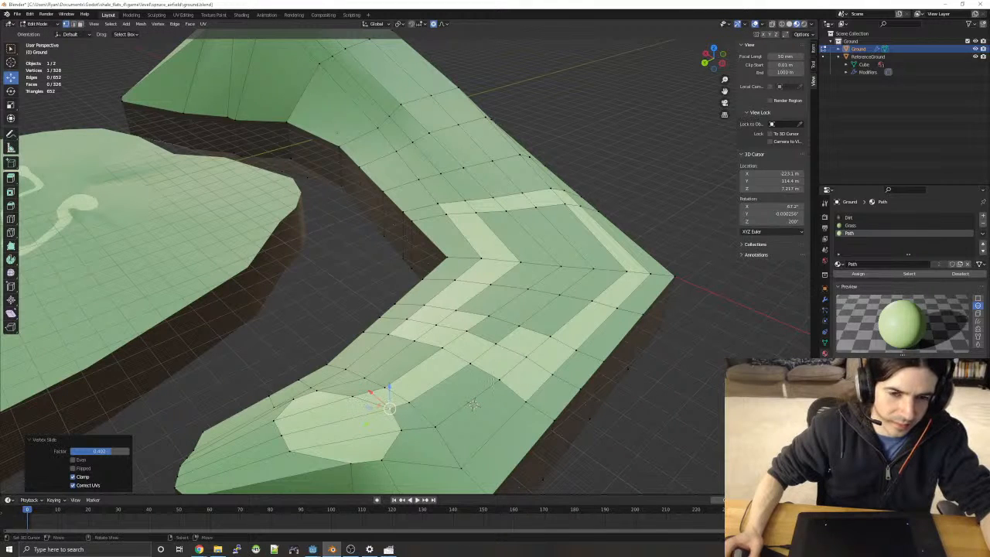
middle_click_drag(472, 405, 627, 356)
key("shift+v")
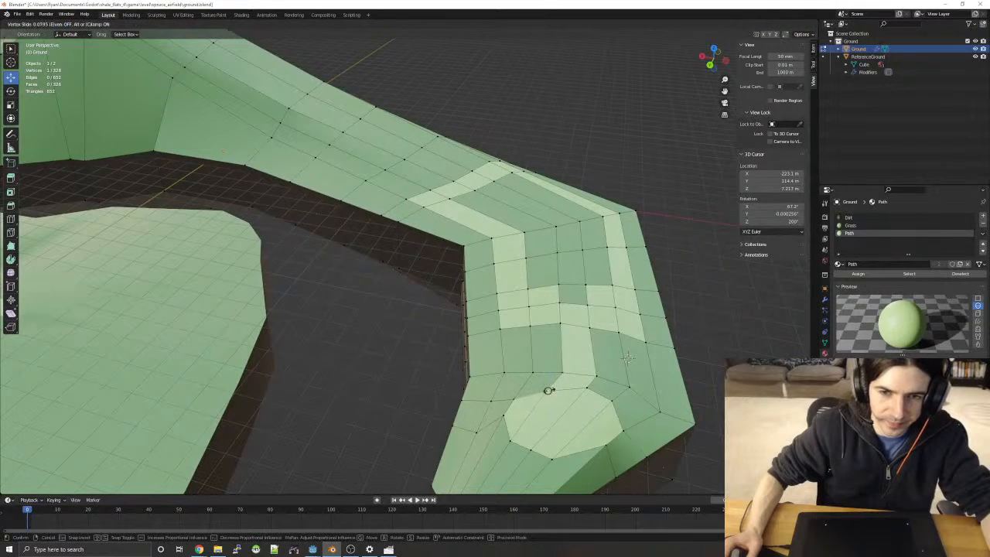
left_click(547, 390)
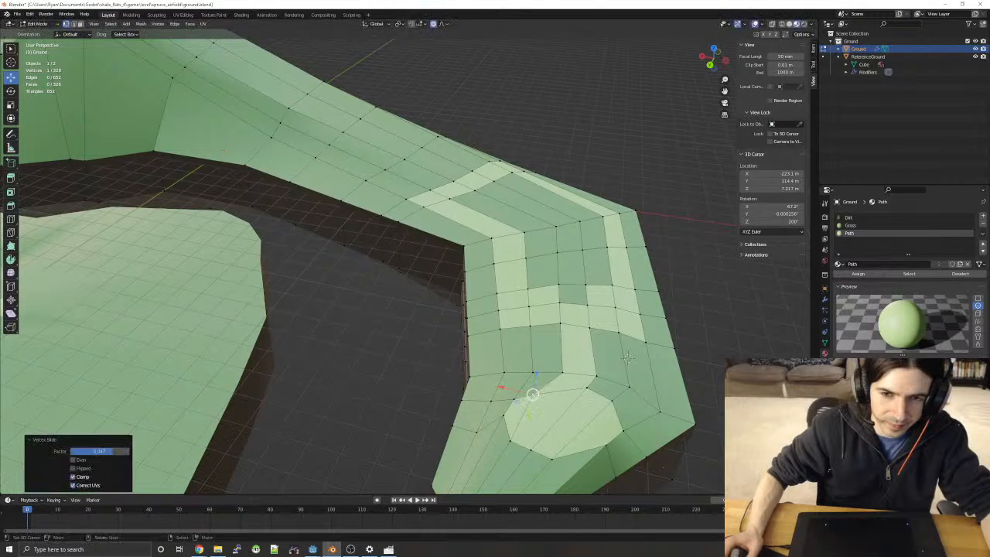
left_click(586, 387)
left_click_drag(571, 393, 525, 395)
left_click(532, 395)
key("g")
right_click(440, 402)
- Move the inner corner vertices of the path's fork horizontally to round the enclosed grass area
middle_click_drag(635, 370, 556, 364)
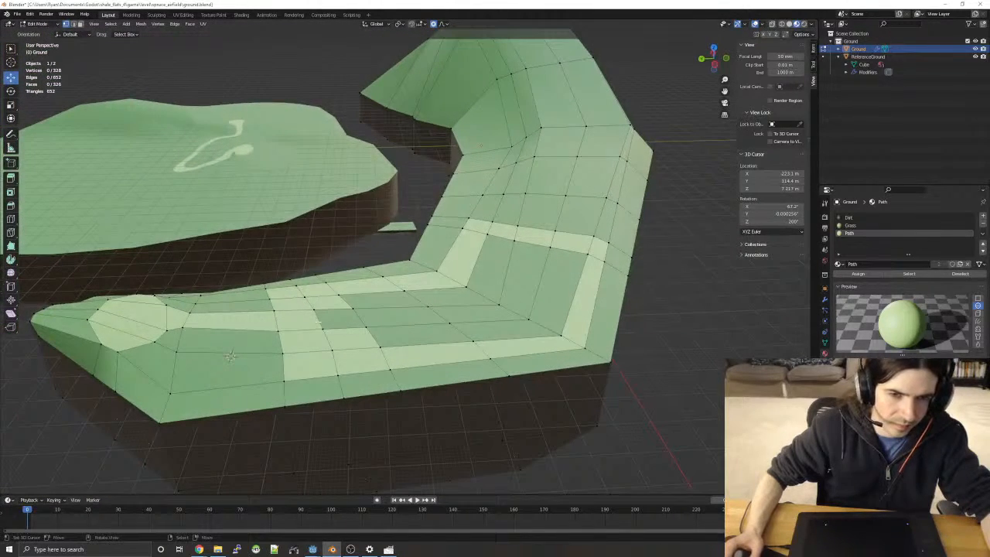
left_click(368, 325)
middle_click_drag(368, 325, 357, 364)
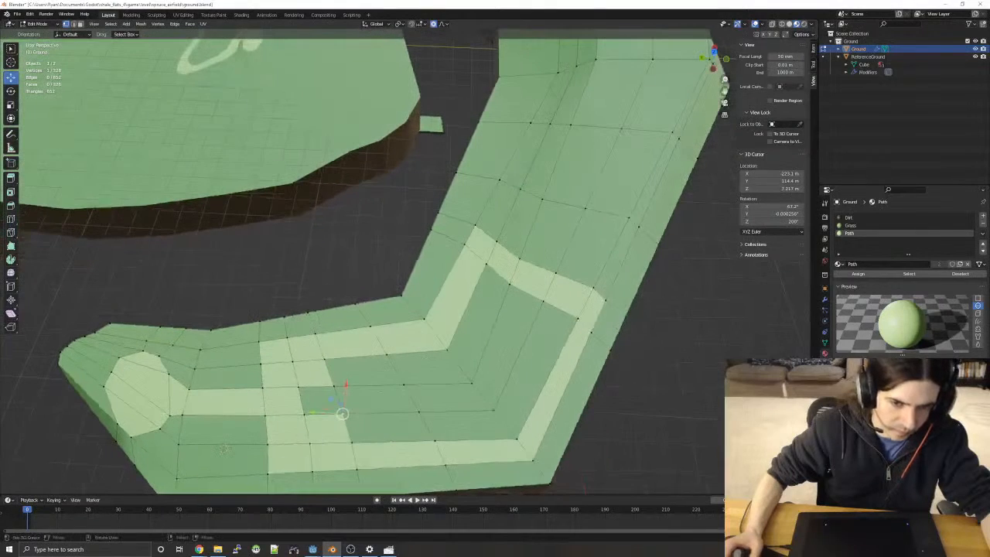
key("g")
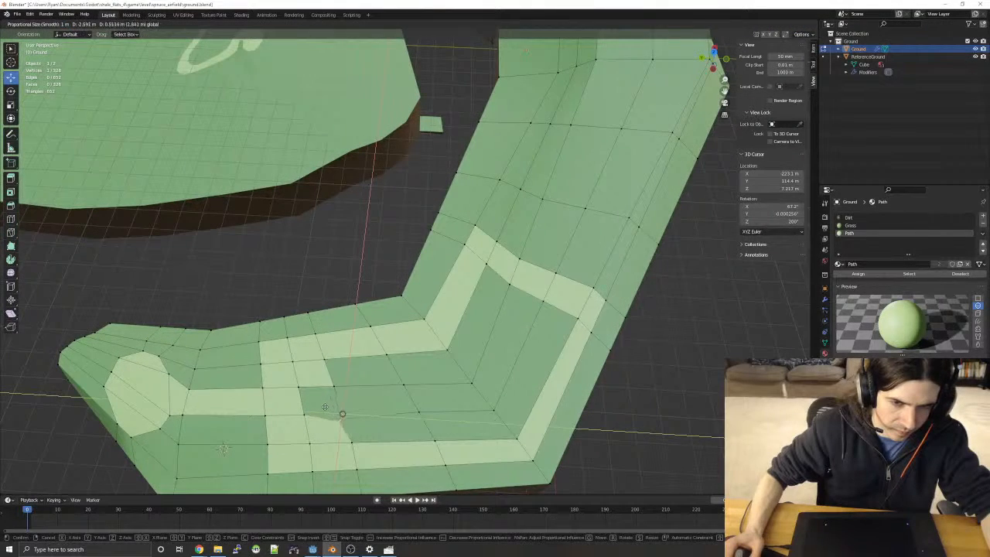
left_click(334, 391)
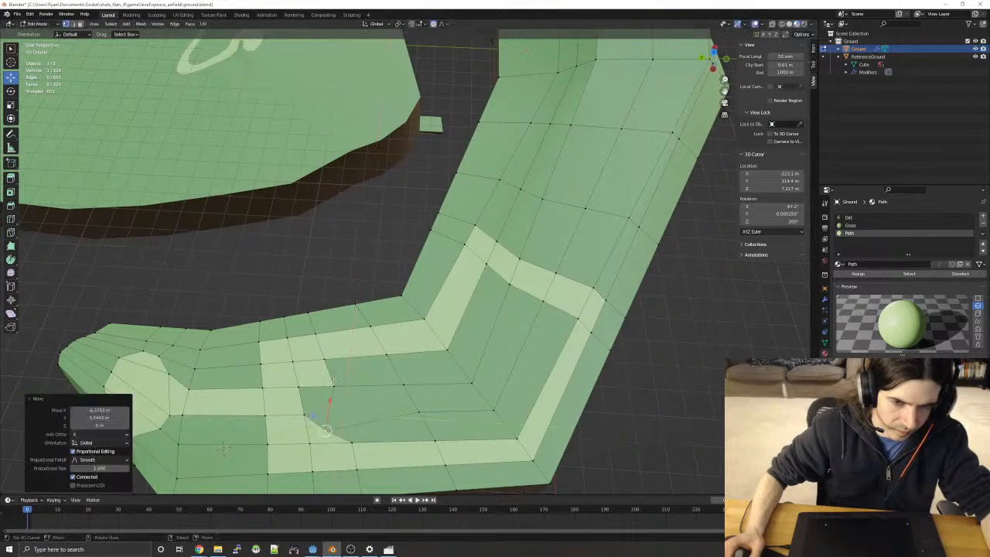
middle_click_drag(223, 449, 524, 340)
key("g")
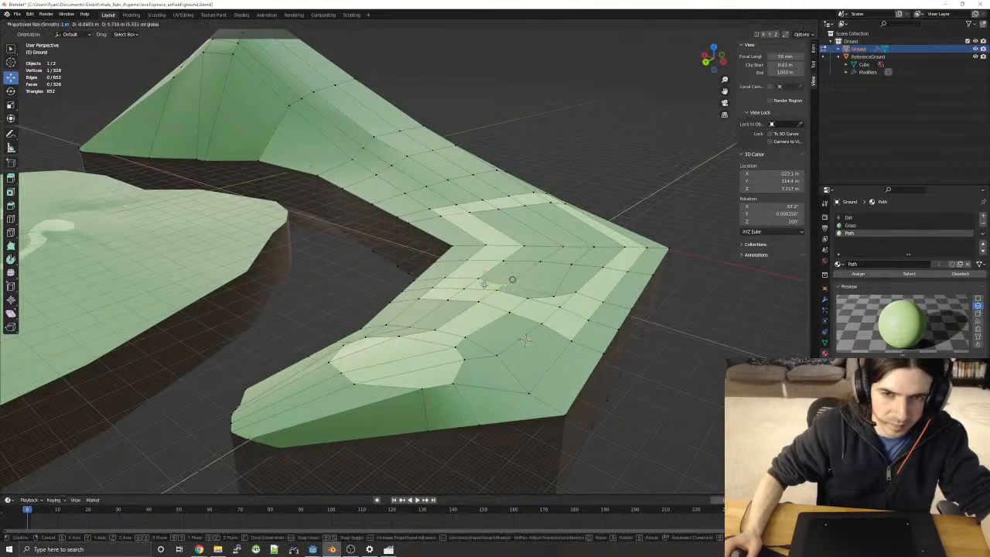
left_click(601, 334)
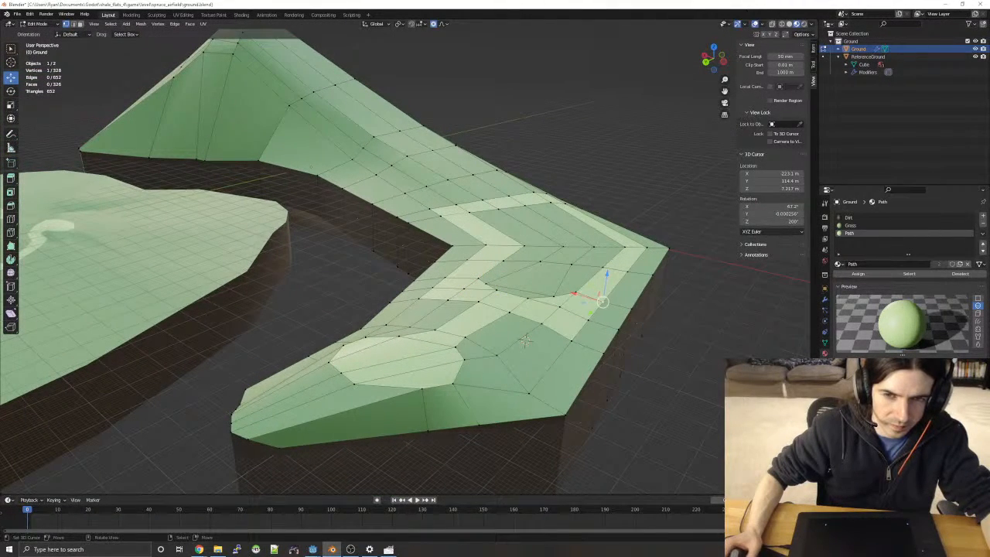
- Move the fork's outer corner vertex on the side away from the island in the XY plane to round that path corner
middle_click_drag(601, 334, 542, 354)
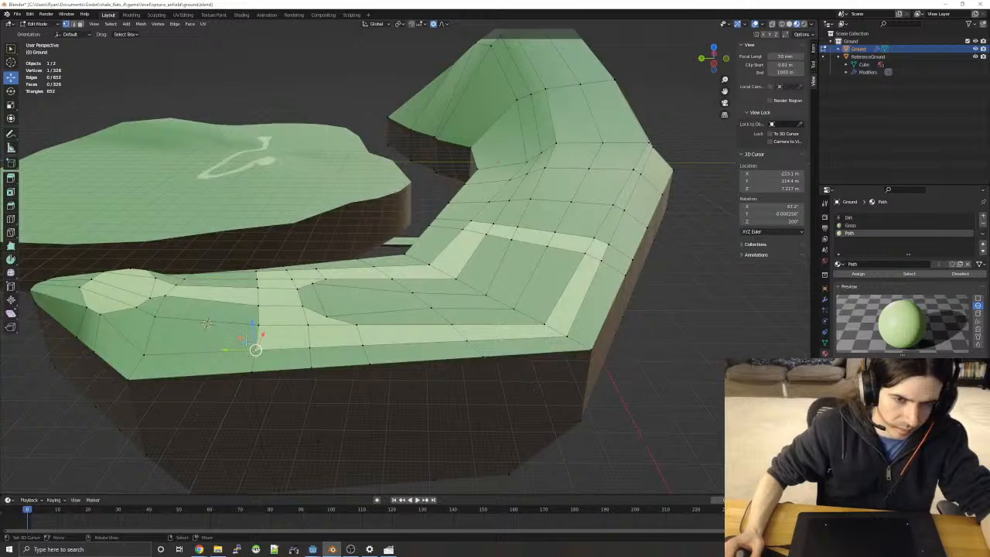
key("g")
key("shift+z")
left_click_drag(257, 335, 270, 318)
middle_click_drag(340, 303, 436, 286)
left_click(611, 344)
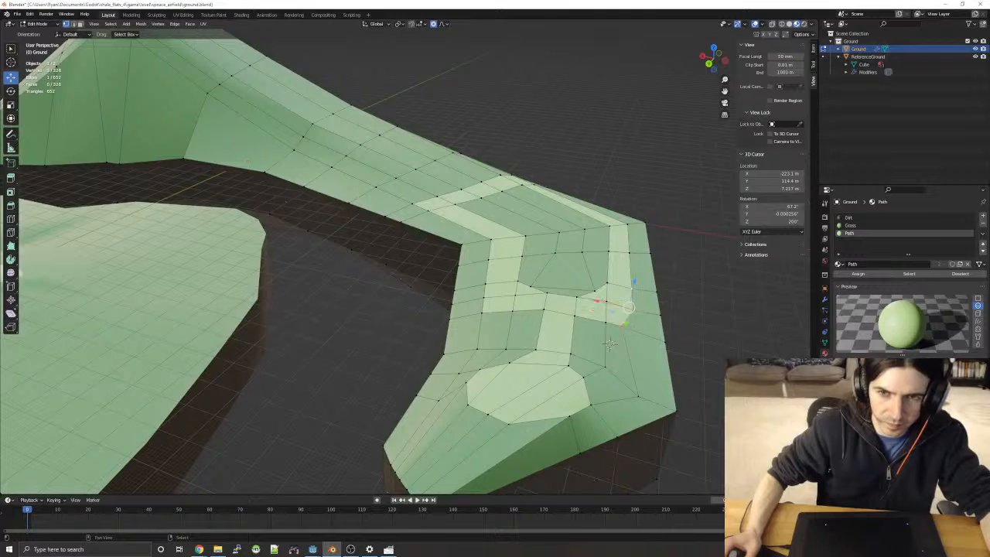
left_click(625, 227, "shift")
left_click_drag(634, 254, 633, 246)
- Move the fork's outer corner vertex on the island side in the XY plane to round that path corner
right_click(515, 295)
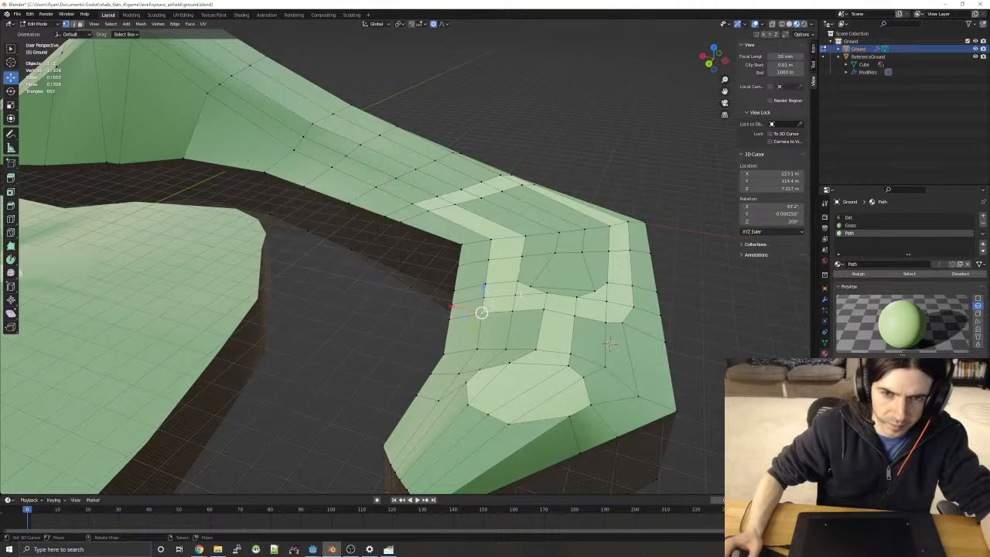
key("g")
key("z")
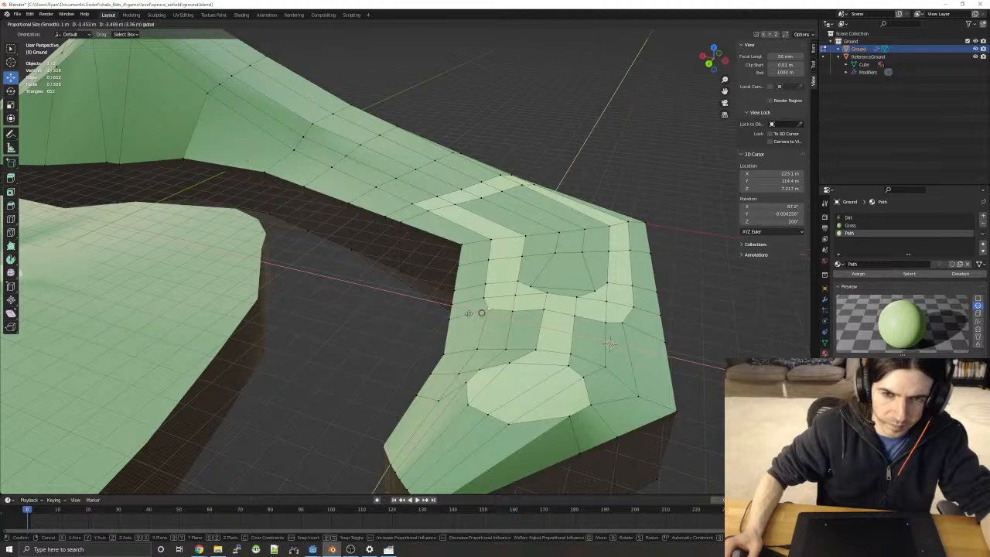
left_click(610, 343)
- Move the inner corner vertices of the fork horizontally to refine the curve of the enclosed grass area
middle_click_drag(655, 287, 595, 327)
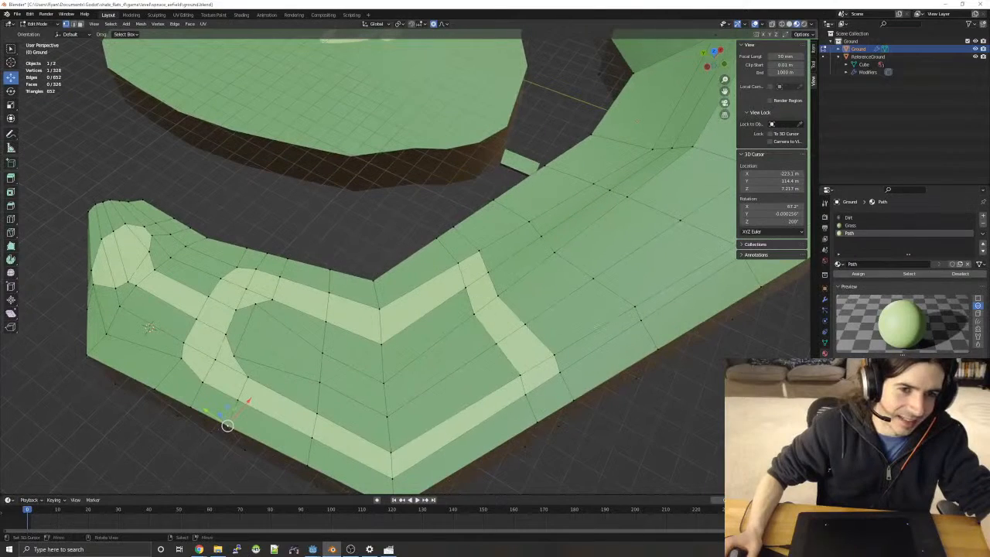
key("g")
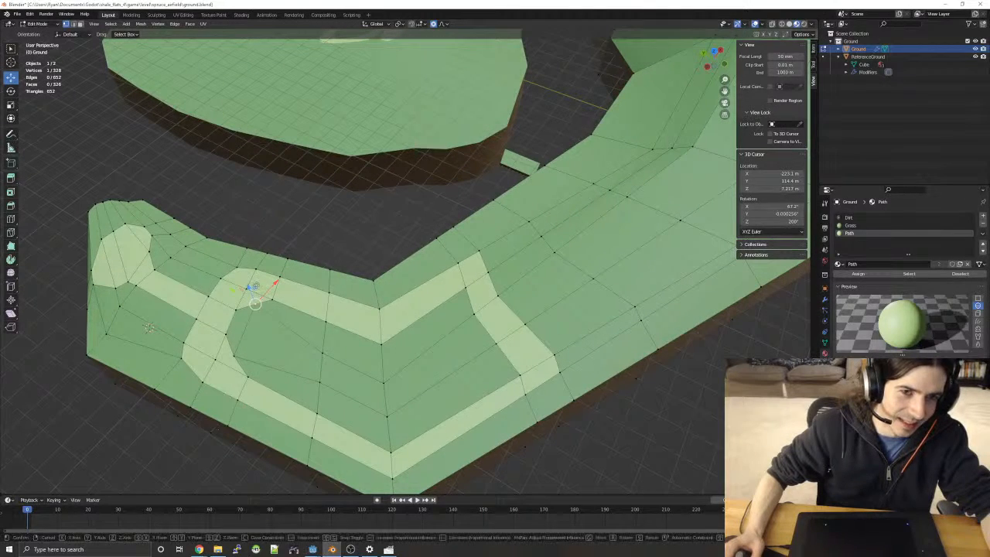
key("y")
left_click(254, 303)
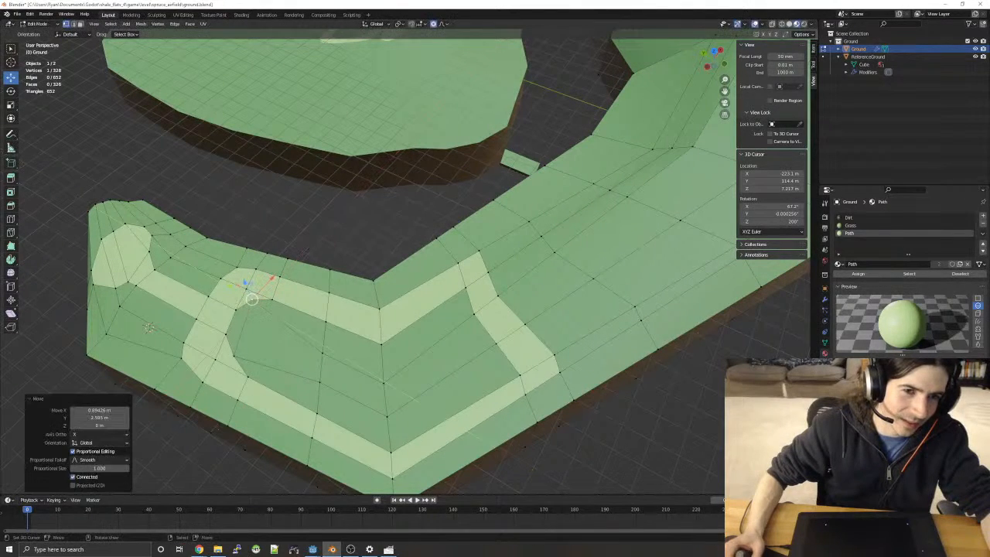
left_click(233, 354)
key("g")
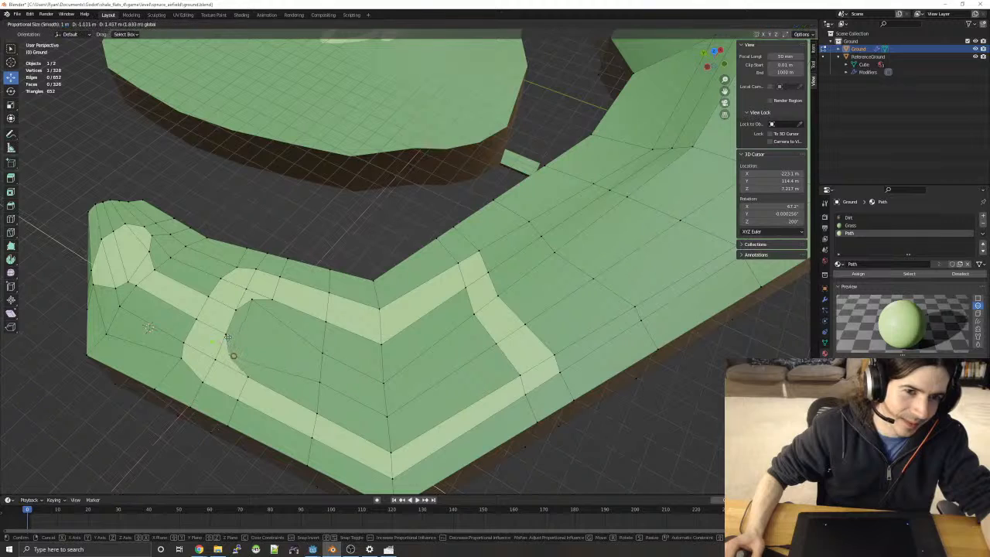
left_click(323, 353)
- Move the two outer corner vertices at the path loop's end opposite the fork horizontally inward to blunt its corners
left_click(381, 344)
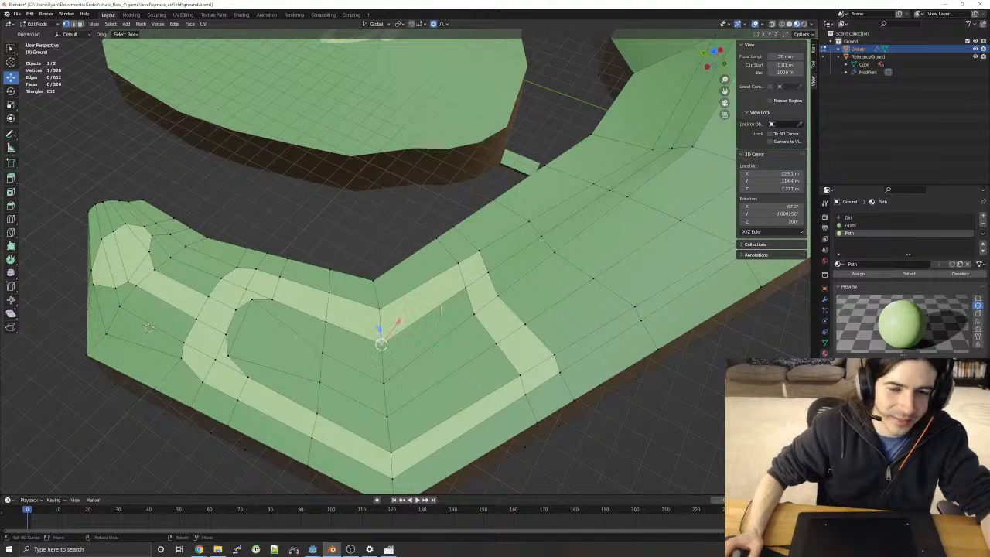
key("g")
left_click(473, 242)
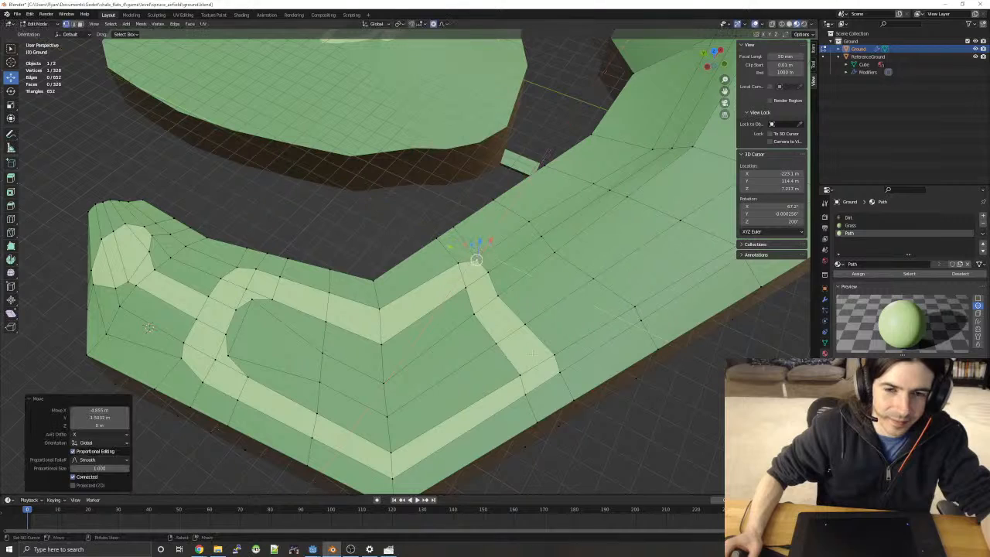
left_click(559, 372)
key("g")
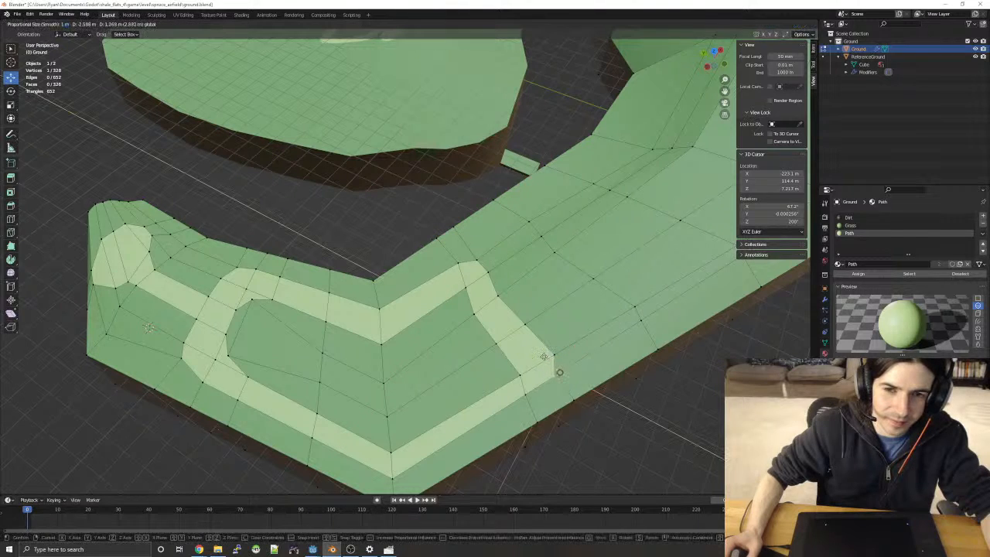
left_click(550, 354)
left_click(554, 354)
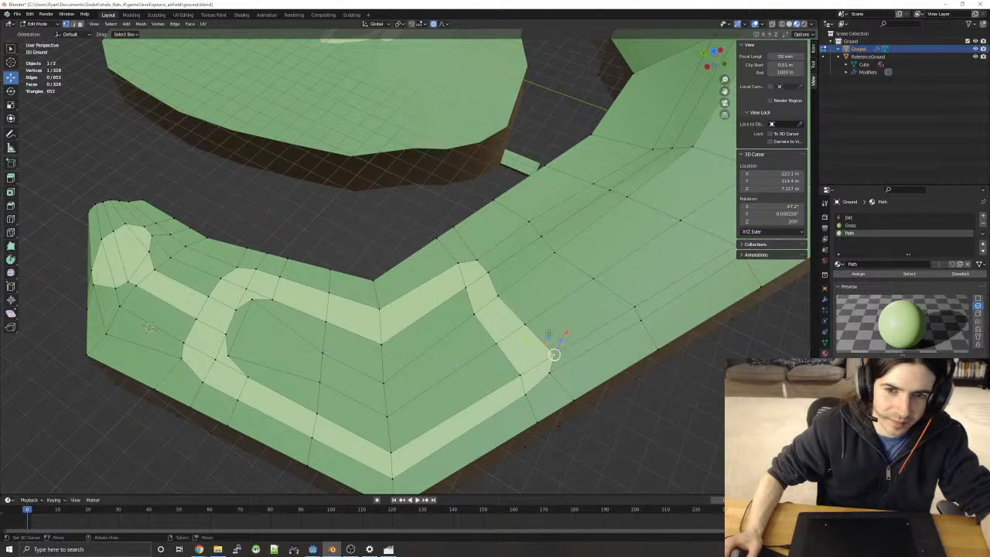
key("g")
left_click(553, 354)
- Adjust the outer and inner vertices beside the loop's far corner away from the island to round the bend
left_click(551, 352)
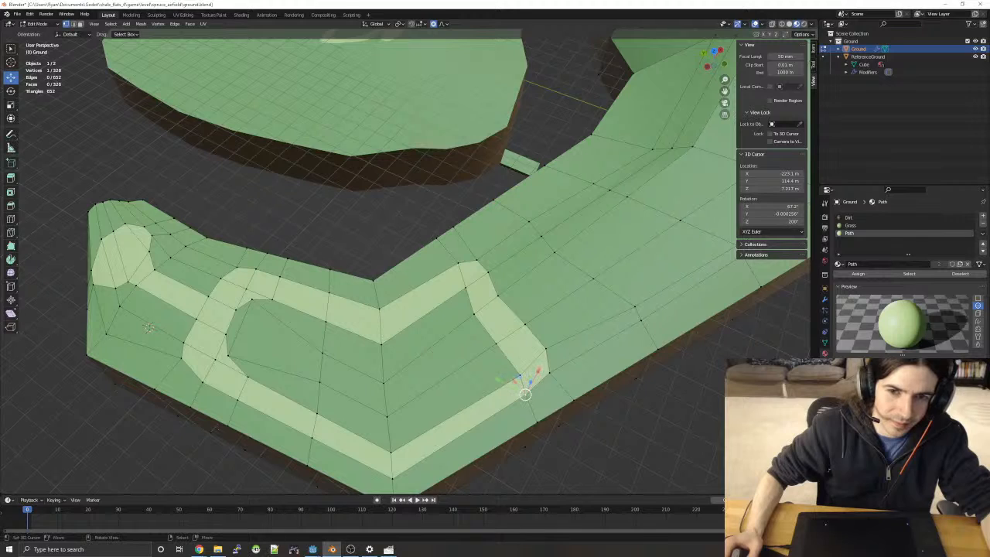
key("g")
left_click(518, 378)
key("g")
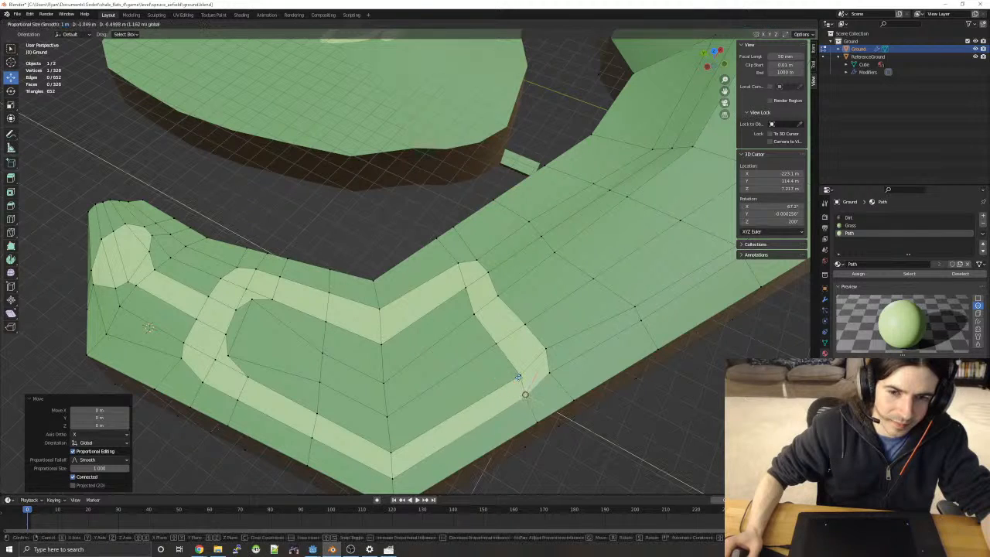
left_click(519, 380)
right_click(495, 339)
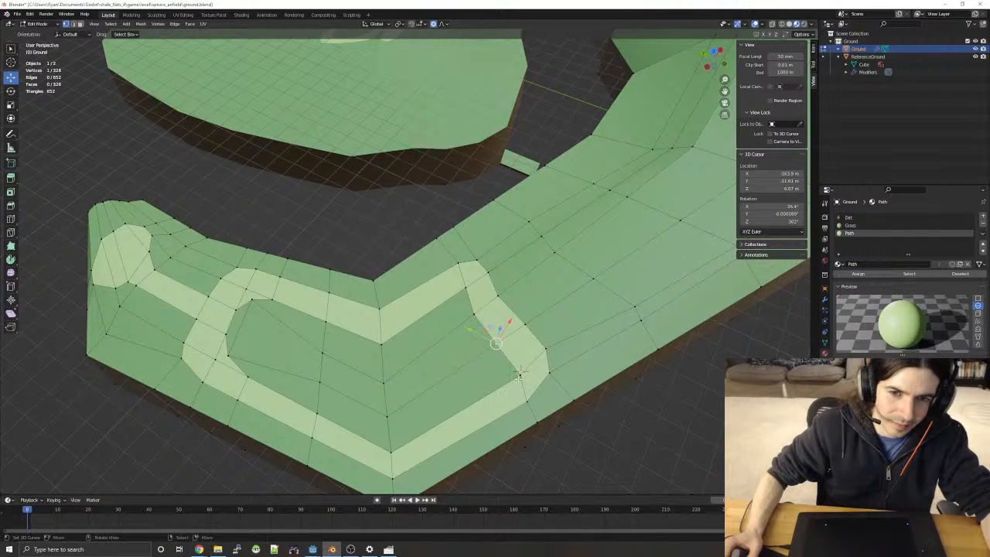
key("g")
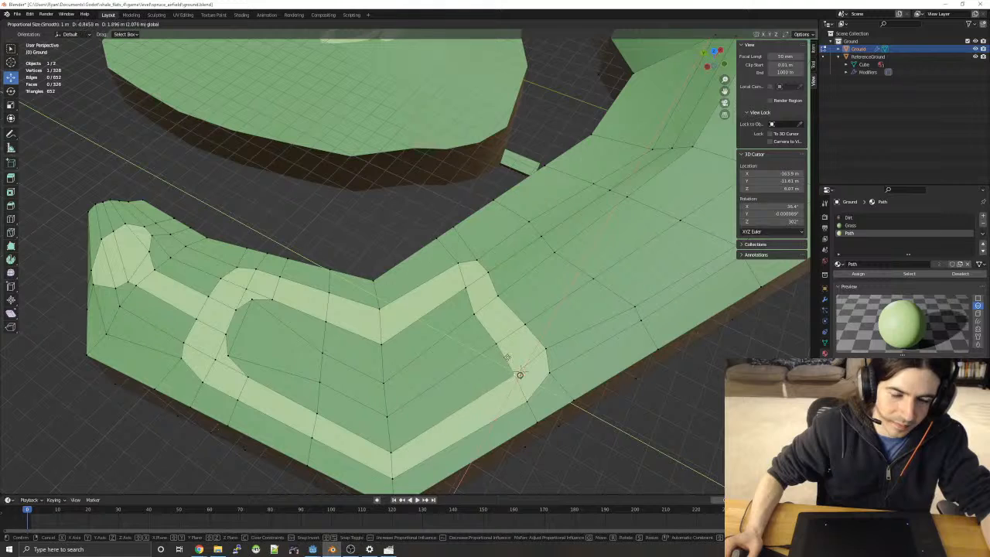
left_click(520, 374)
- Try to bevel the inner corner vertex of the path loop's bend on the island side
right_click(524, 324)
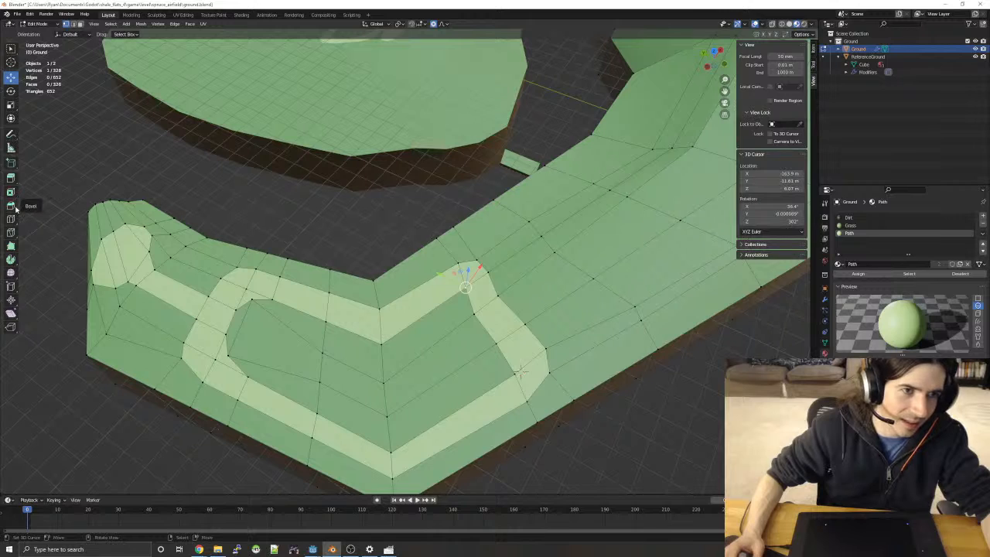
left_click(12, 205)
left_click_drag(461, 263, 521, 373)
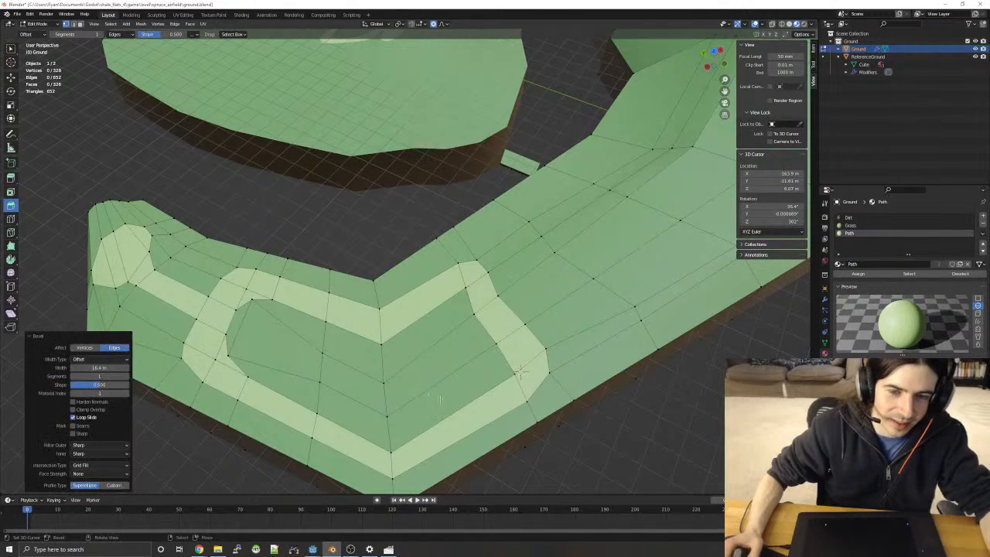
key("ctrl+z")
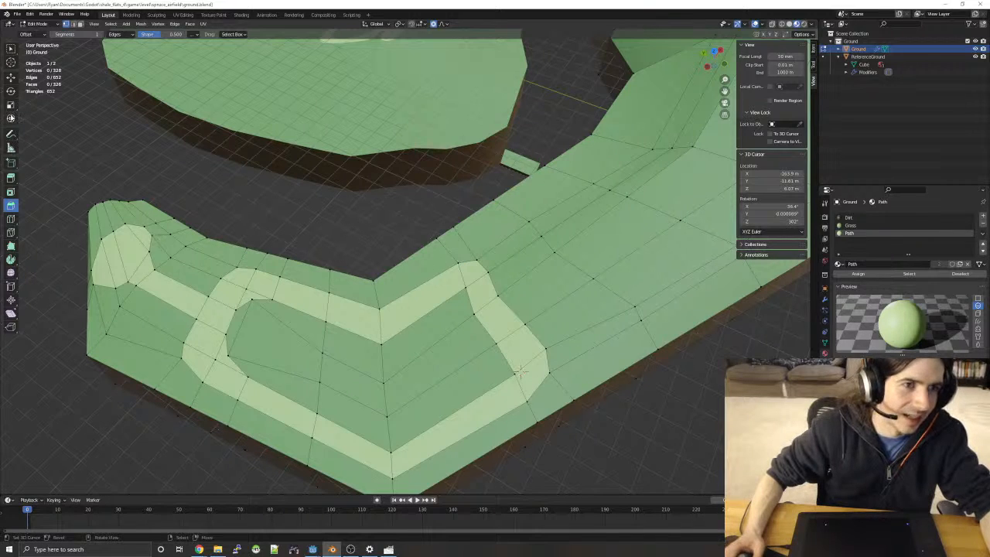
left_click(11, 77)
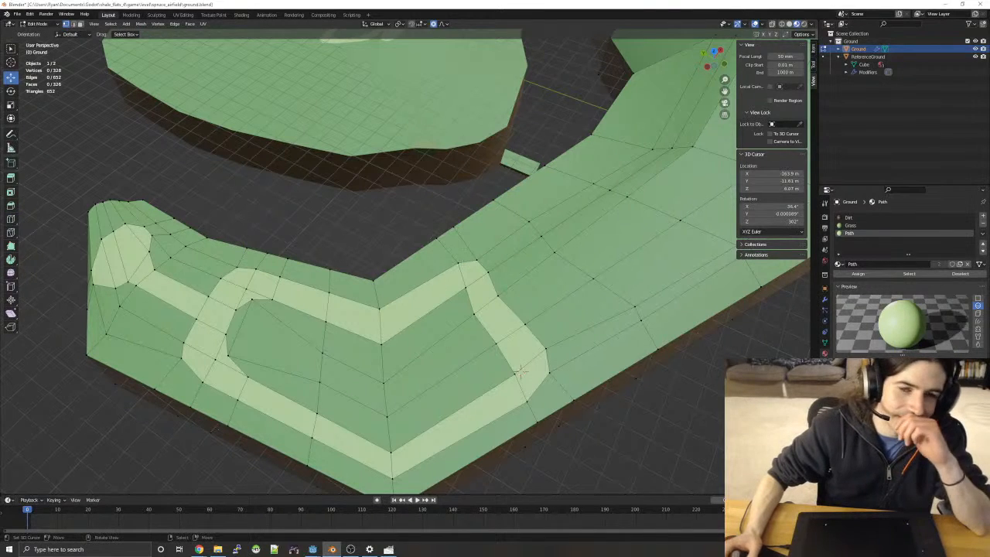
middle_click_drag(520, 373, 499, 270)
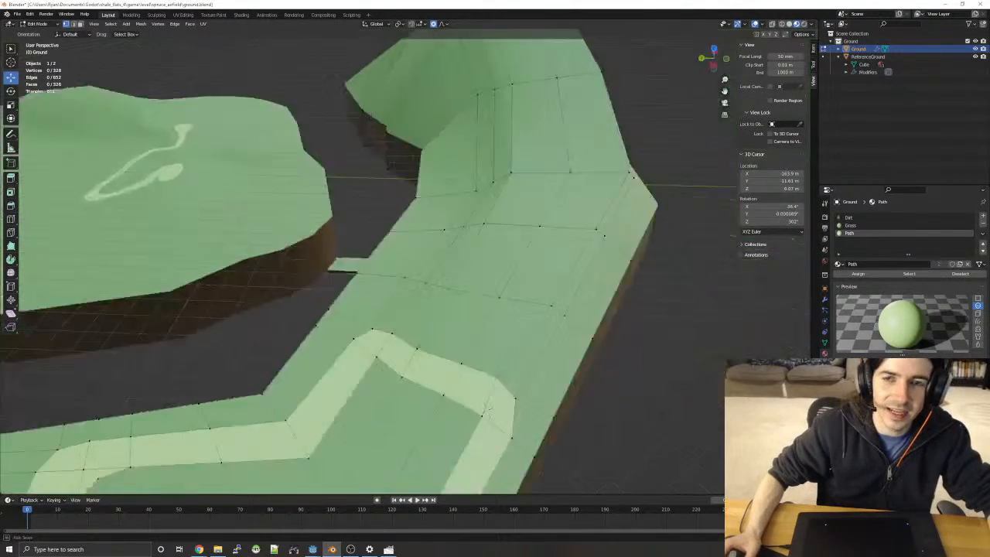
middle_click_drag(489, 407, 504, 306)
right_click(528, 270, "shift")
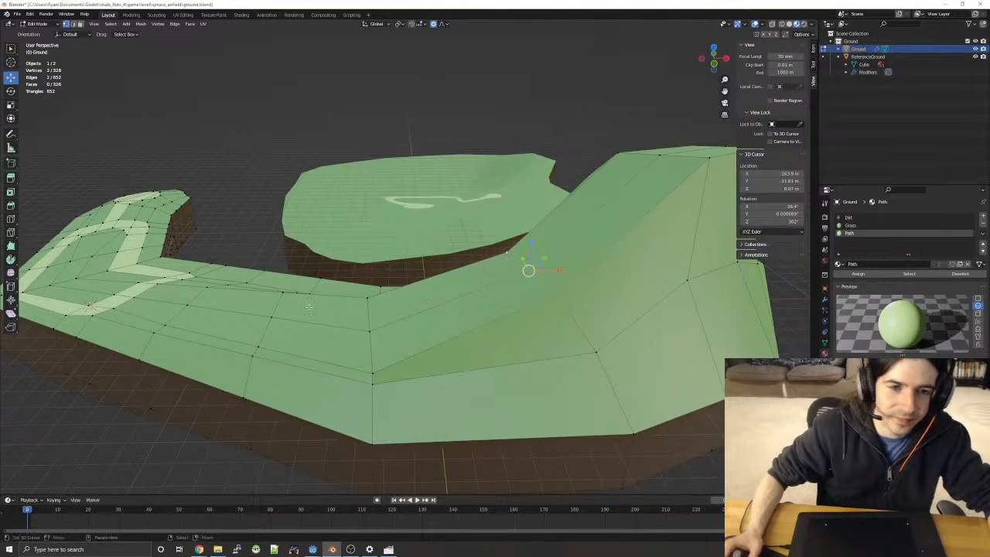
middle_click_drag(208, 331, 299, 441)
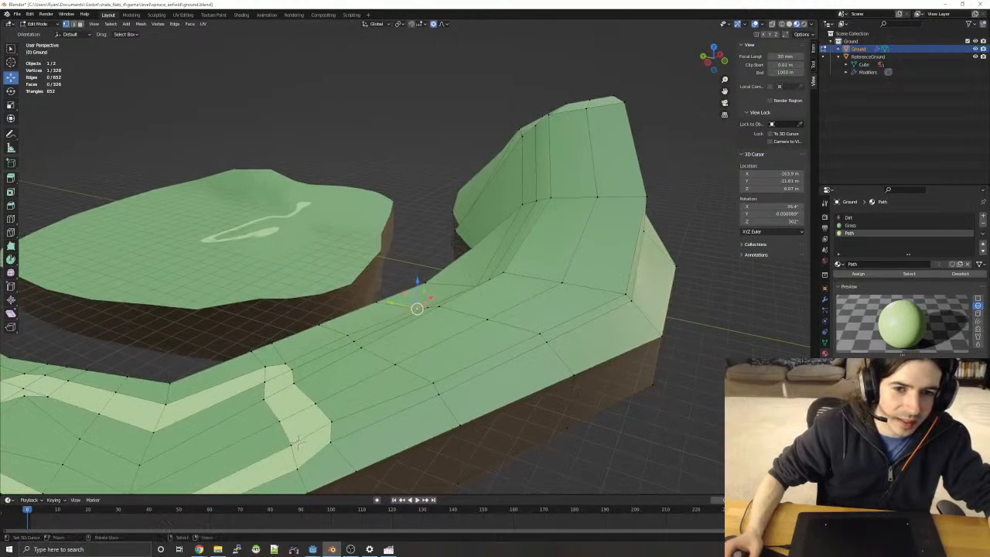
key("3")
left_click(506, 381)
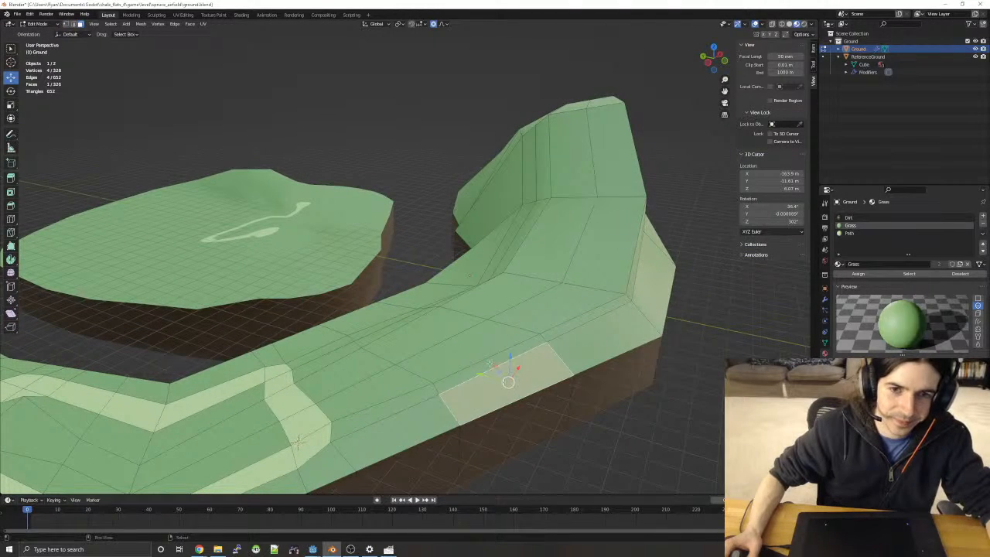
left_click(490, 363, "shift")
left_click(465, 350, "shift")
left_click(425, 336, "shift")
left_click(394, 325, "shift")
left_click(386, 320, "shift")
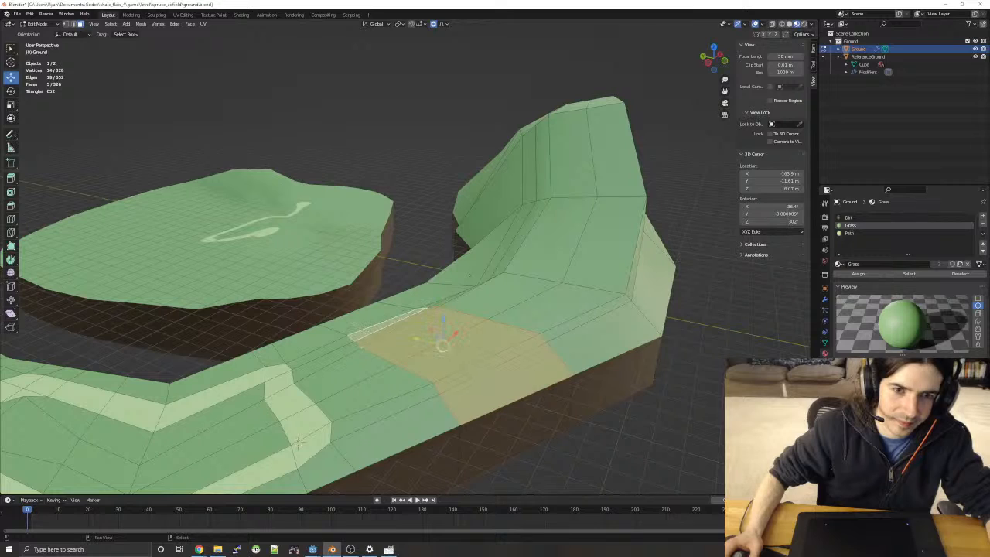
left_click(373, 312, "shift")
left_click(412, 297, "shift")
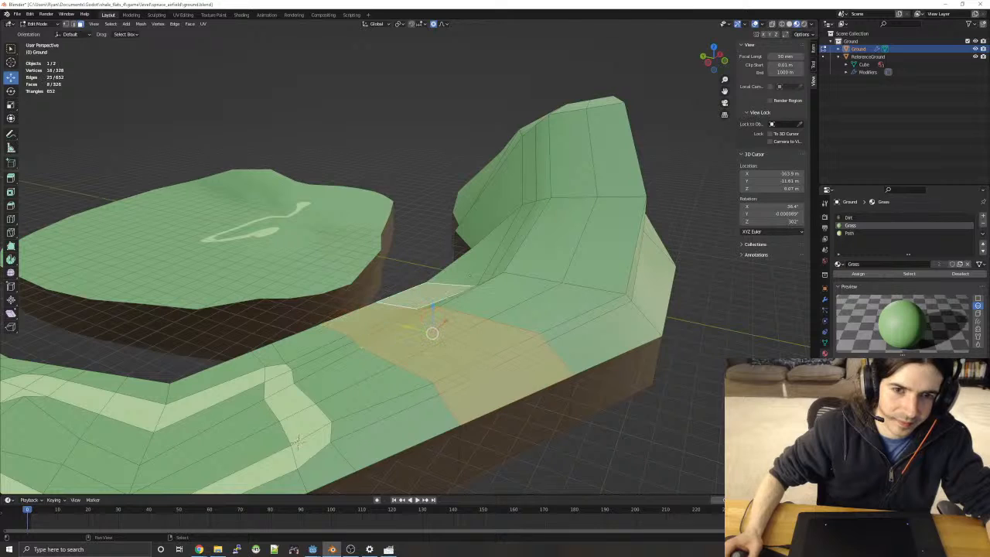
left_click(526, 389)
left_click(451, 383, "shift")
left_click(433, 367, "shift")
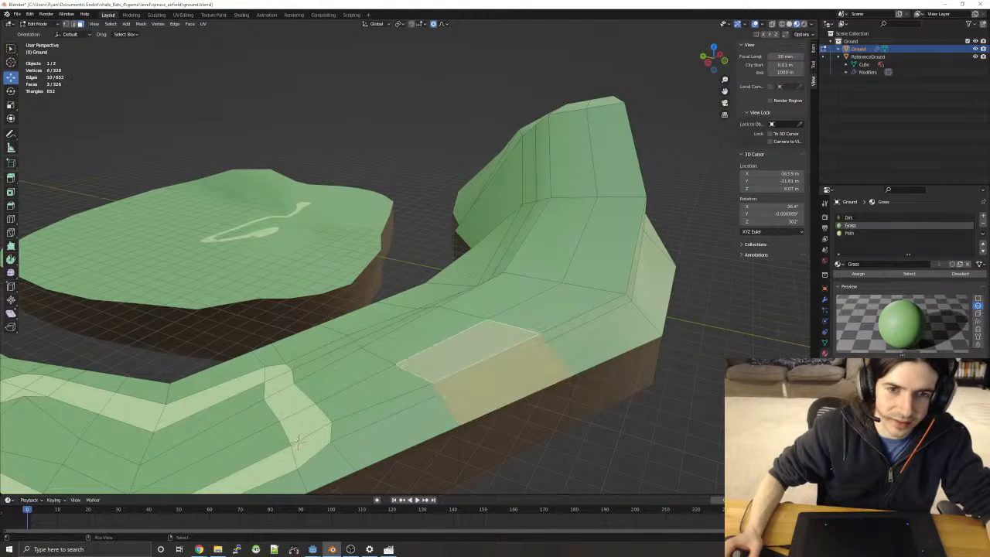
left_click(404, 345, "shift")
left_click(381, 331, "shift")
left_click(361, 323, "shift")
left_click(359, 322, "shift")
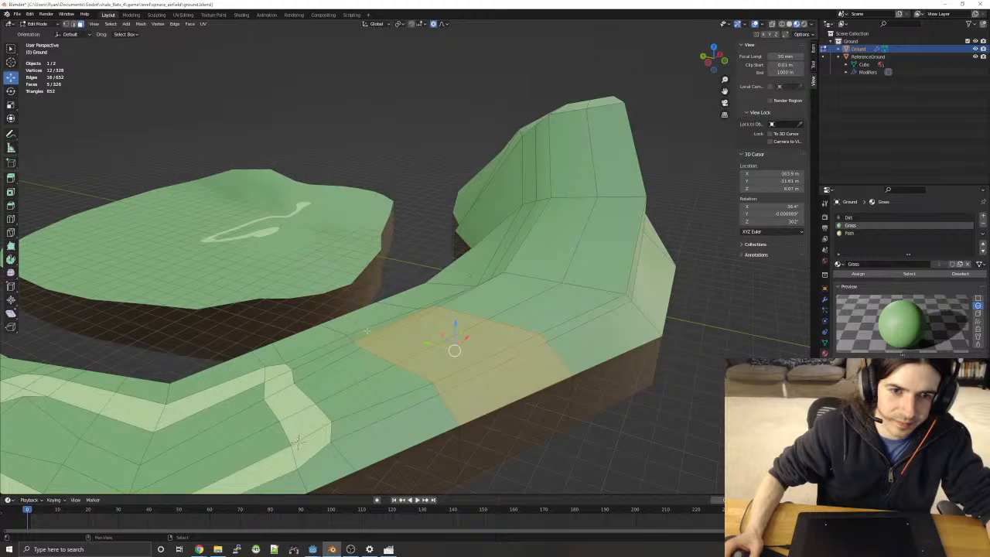
left_click(368, 331, "shift")
left_click(360, 322, "shift")
middle_click_drag(357, 321, 585, 370)
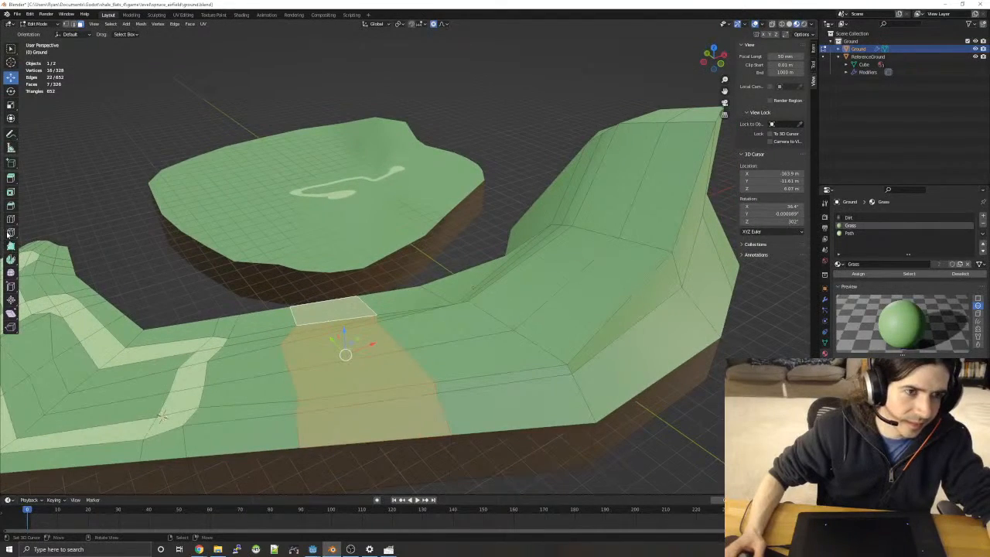
key("alt+a")
- Cut one edge loop across the grass between the path loop and the slope, slid close to the existing edge nearest the path
left_click(11, 219)
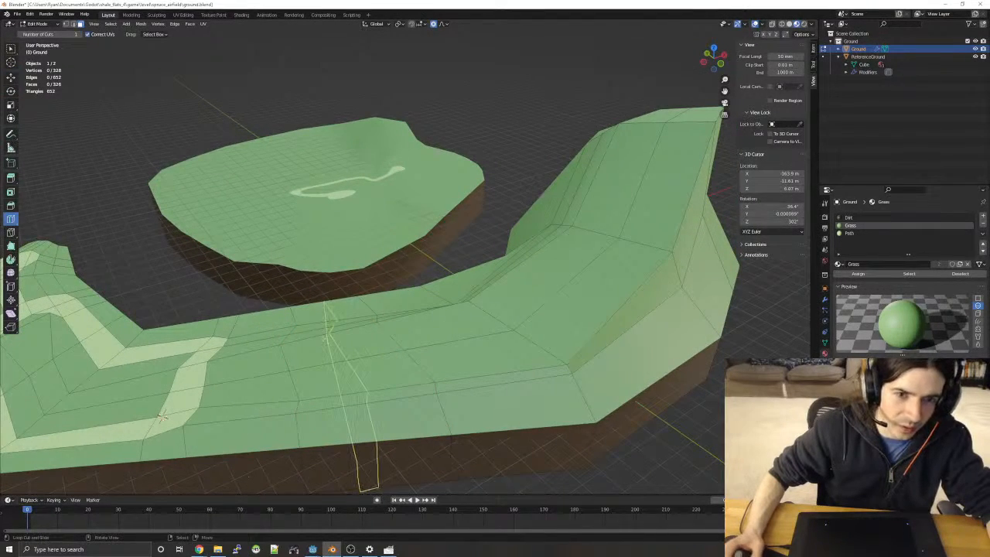
left_click_drag(328, 333, 284, 351)
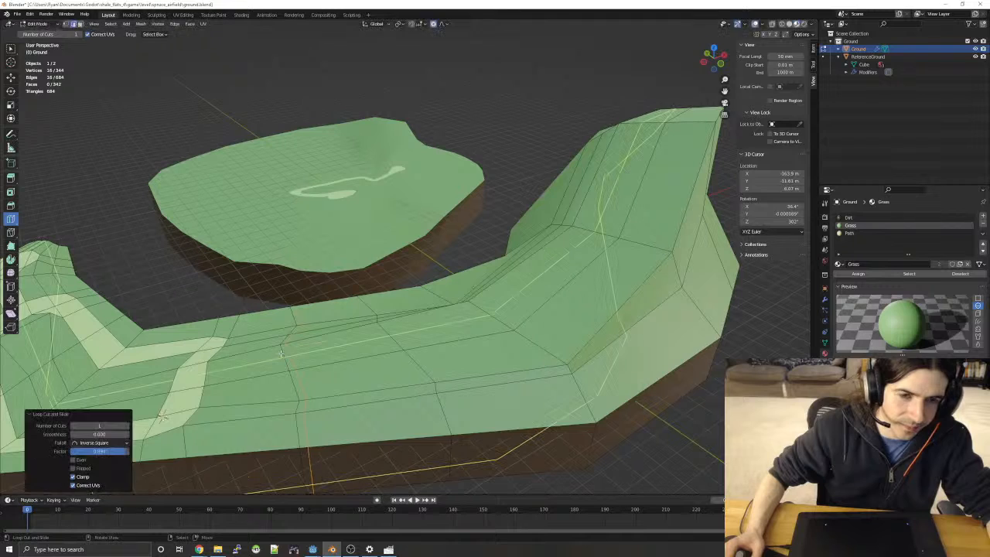
left_click(11, 78)
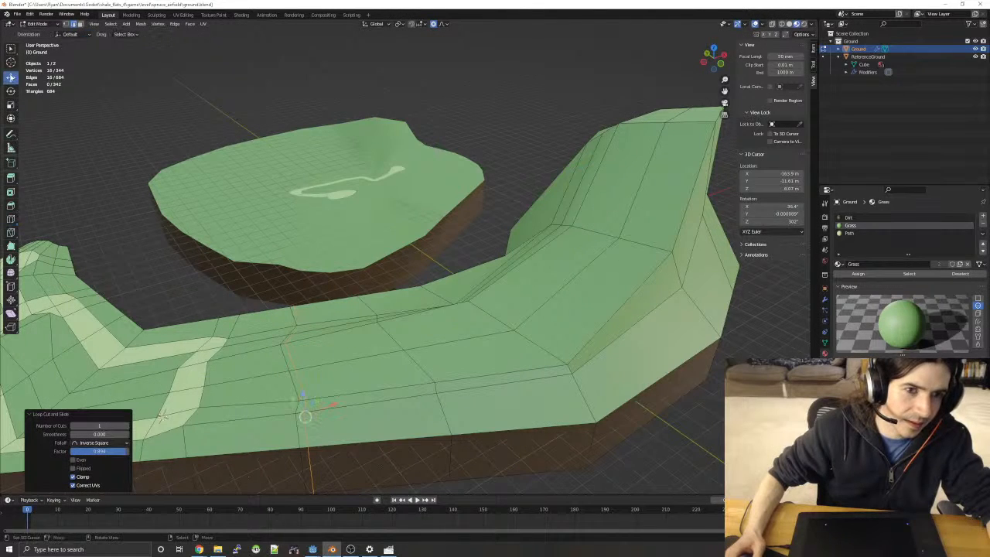
- Deselect the side and underside edges of the new loop so only its edges across the ground's top surface stay selected
middle_click_drag(384, 328, 351, 299)
left_click(351, 299, "shift")
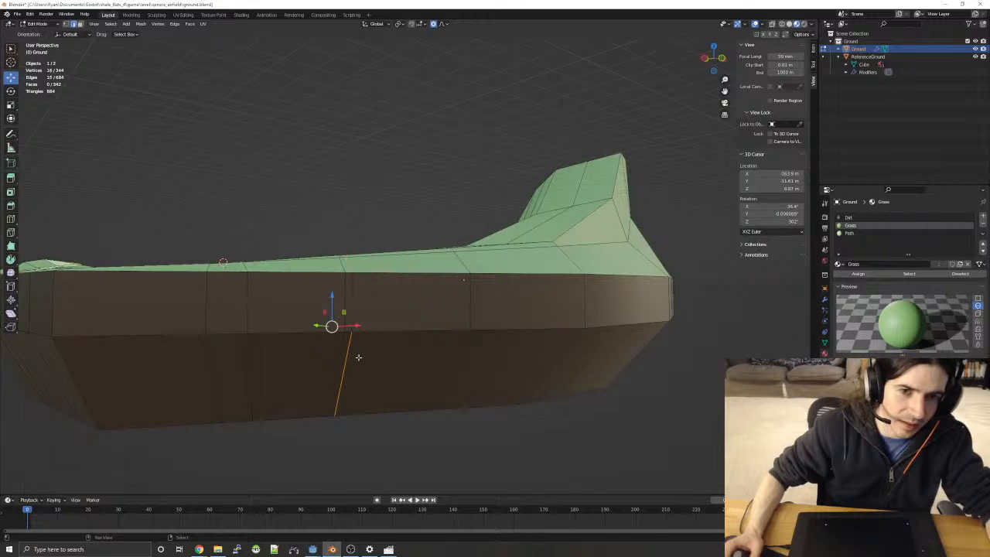
left_click(351, 353, "shift")
middle_click_drag(366, 369, 401, 330)
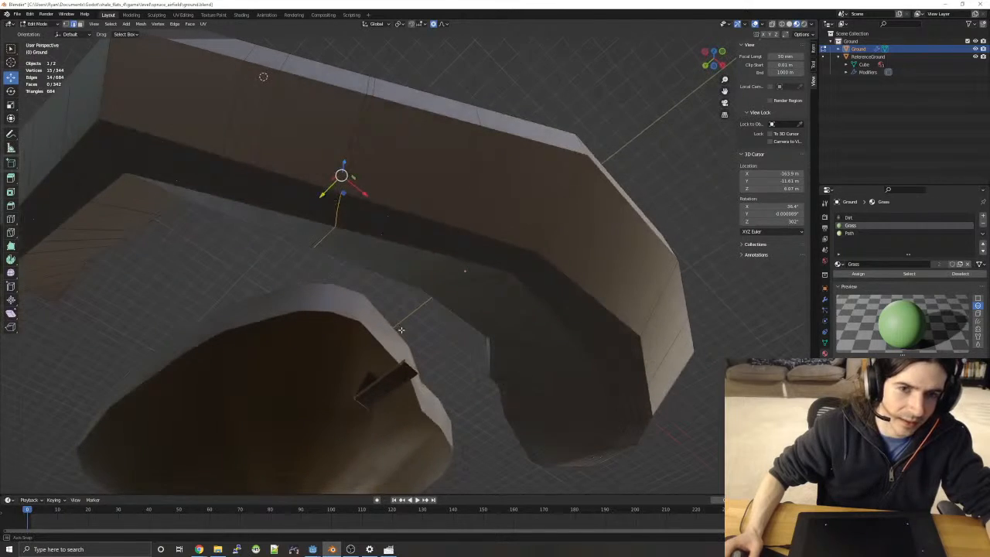
left_click(341, 201, "shift")
left_click(341, 217, "shift")
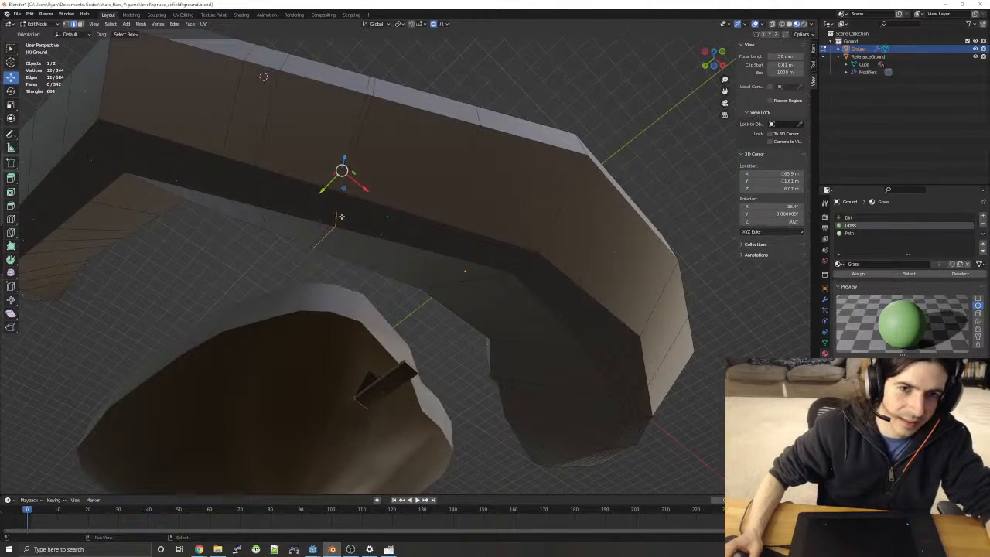
left_click(337, 222, "shift")
left_click(332, 237, "shift")
middle_click_drag(348, 223, 505, 261)
left_click(504, 257, "shift")
- Raise the selected top-surface edges between the path loop and the slope about 8 m vertically to form a step
middle_click_drag(504, 207, 455, 343)
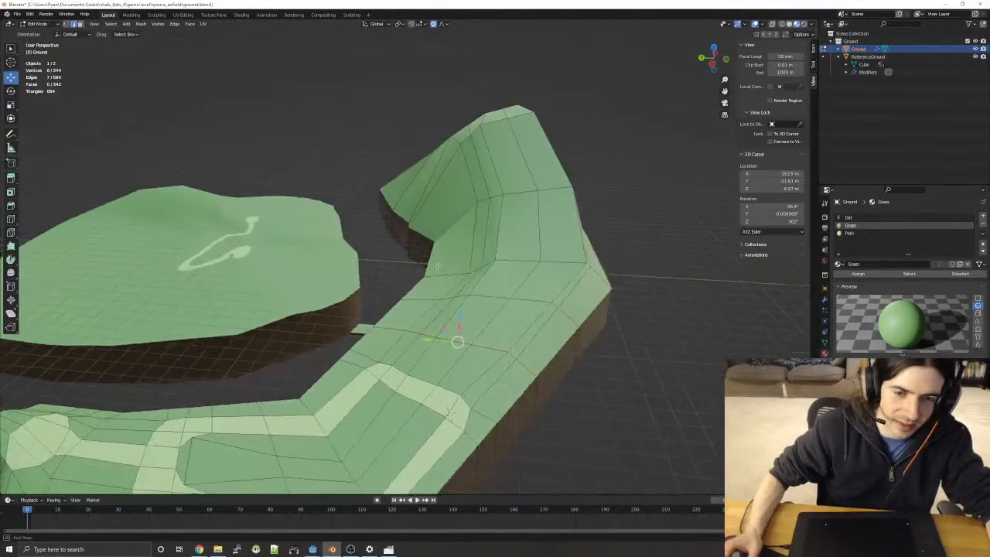
key("g")
key("z")
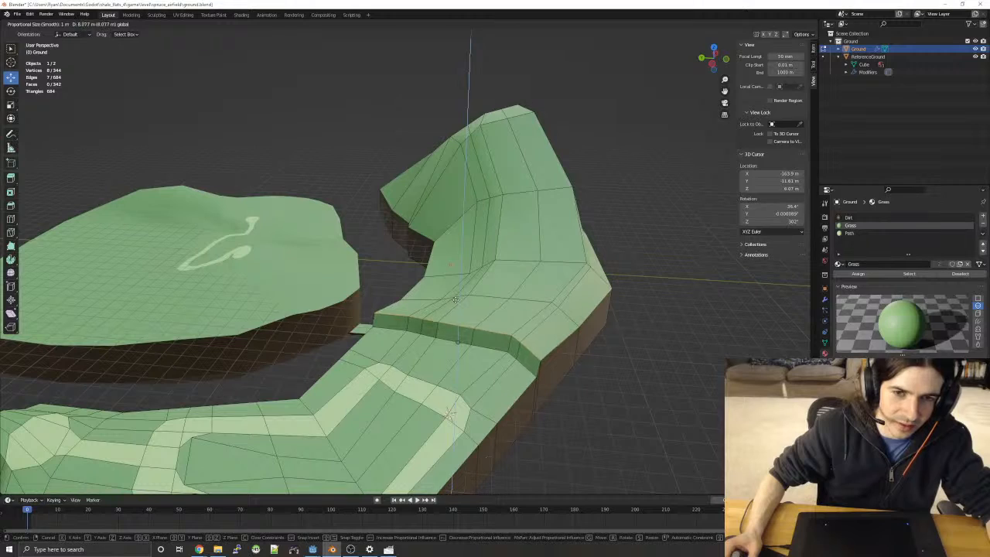
left_click(454, 297)
left_click(609, 309)
middle_click_drag(671, 325, 603, 303)
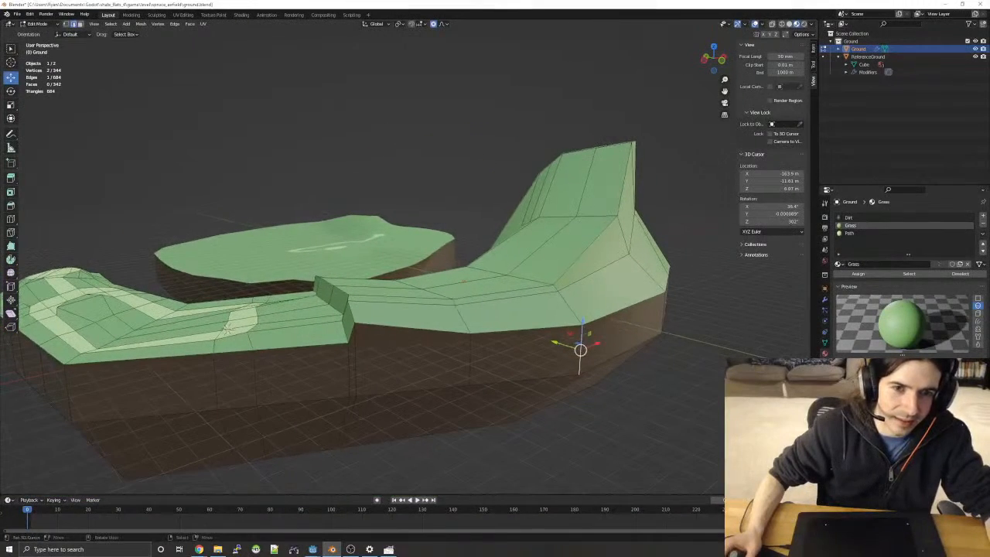
- Reselect the raised step's edge loop, lower it slightly, and shift it along X to steepen the riser
right_click(393, 299, "alt")
key("g")
key("z")
left_click(332, 292)
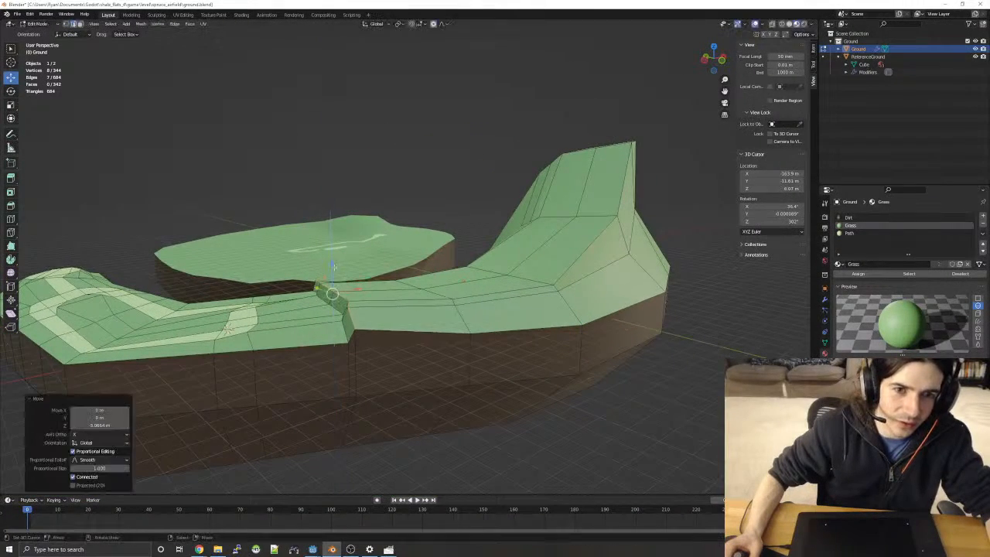
left_click_drag(356, 289, 350, 289)
key("alt+a")
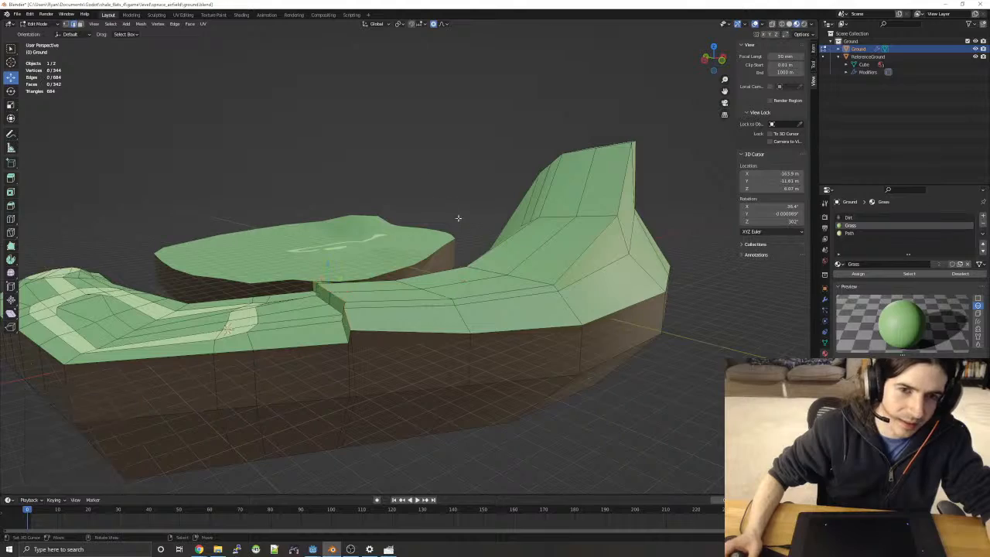
middle_click_drag(457, 216, 95, 223)
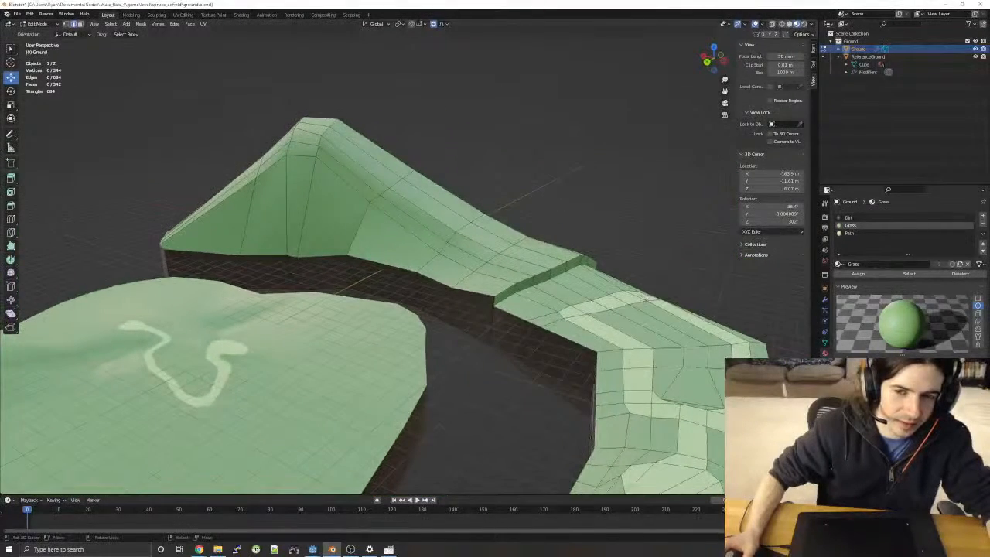
scroll(338, 247, "up", 1)
middle_click_drag(449, 272, 295, 241, "shift")
key("3")
left_click(647, 353)
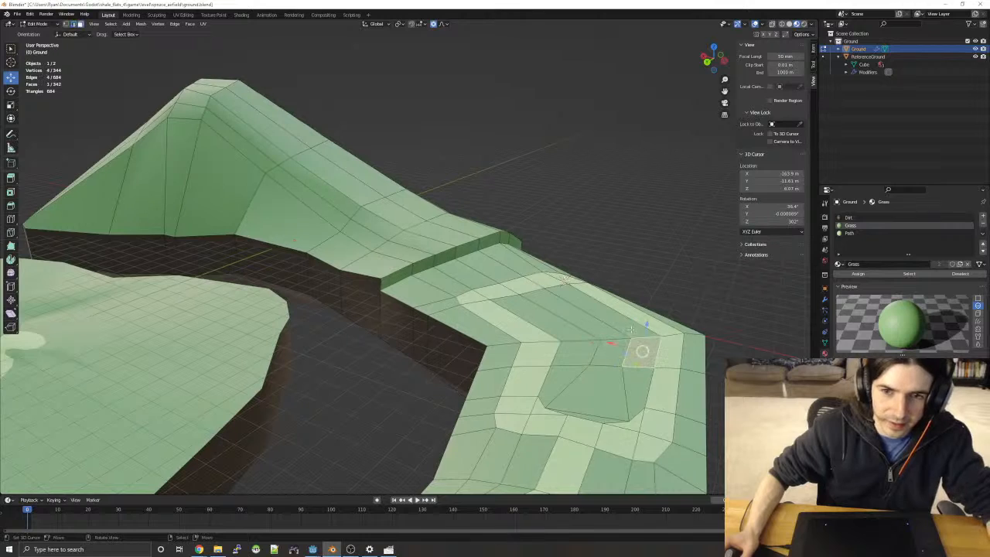
left_click(574, 314, "shift")
left_click(595, 306, "shift")
left_click(541, 318, "shift")
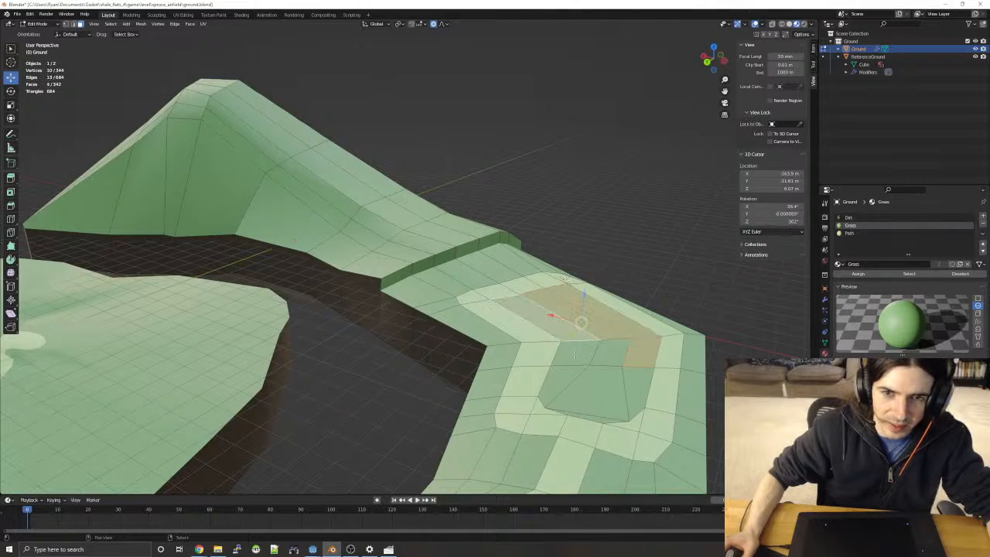
left_click(575, 354, "shift")
left_click(607, 353, "shift")
left_click(598, 388, "shift")
middle_click_drag(620, 295, 515, 322)
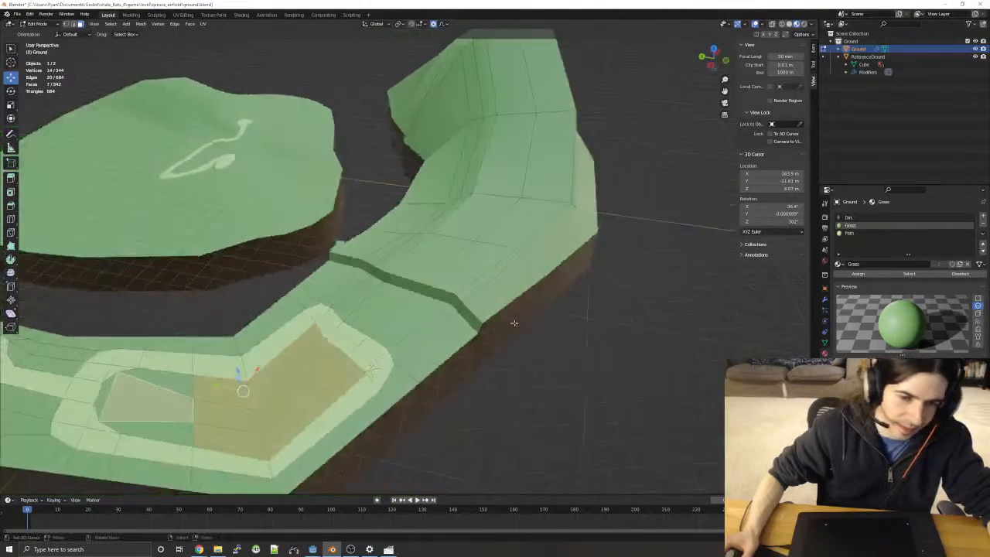
- Slide the two outer vertices at the path loop's end nearest the raised step outward to round the bend
key("1")
left_click(342, 349)
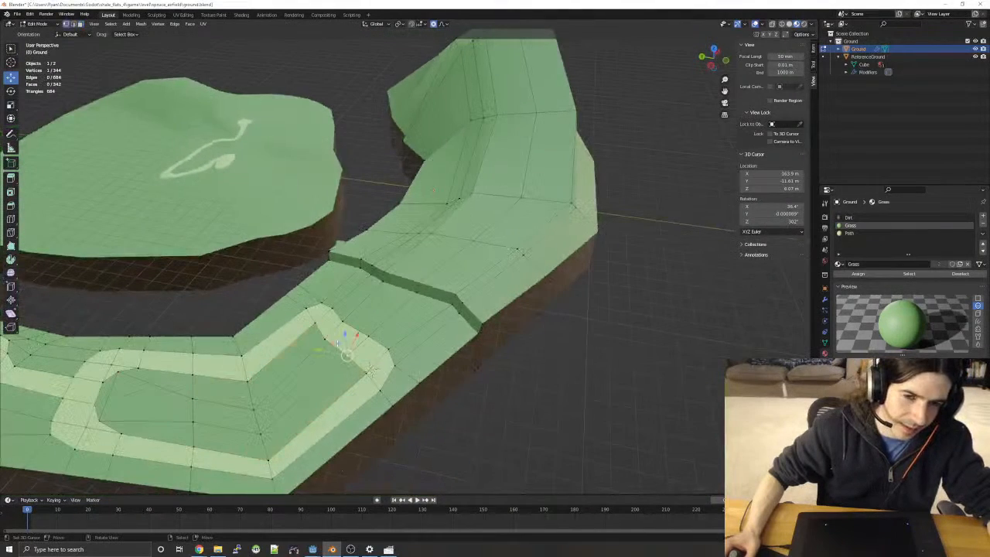
key("g")
key("g")
left_click(364, 311)
right_click(371, 336)
key("g")
key("g")
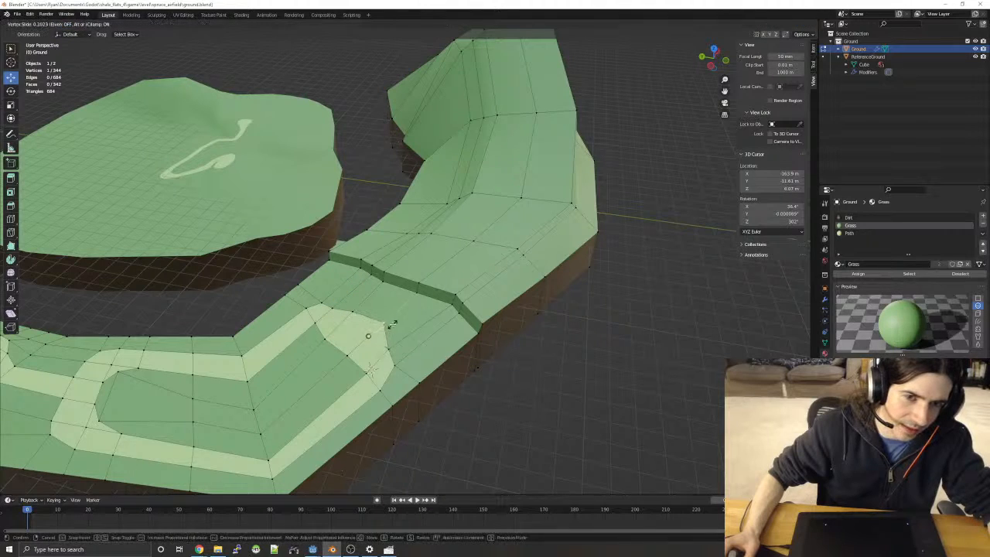
left_click(393, 323)
- Slide the two inner vertices of that same path bend toward the raised step to even out the path's width
key("g")
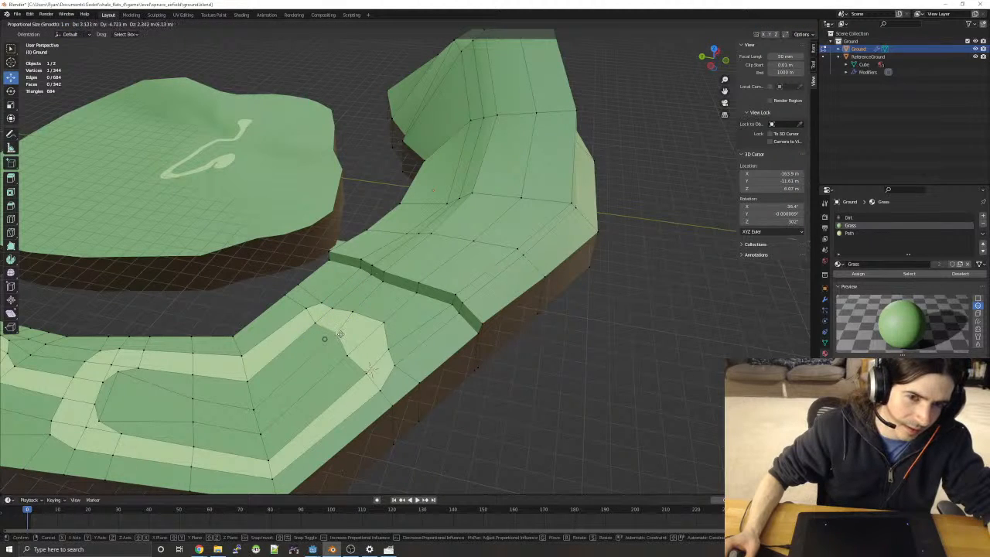
left_click(340, 333)
key("g")
key("g")
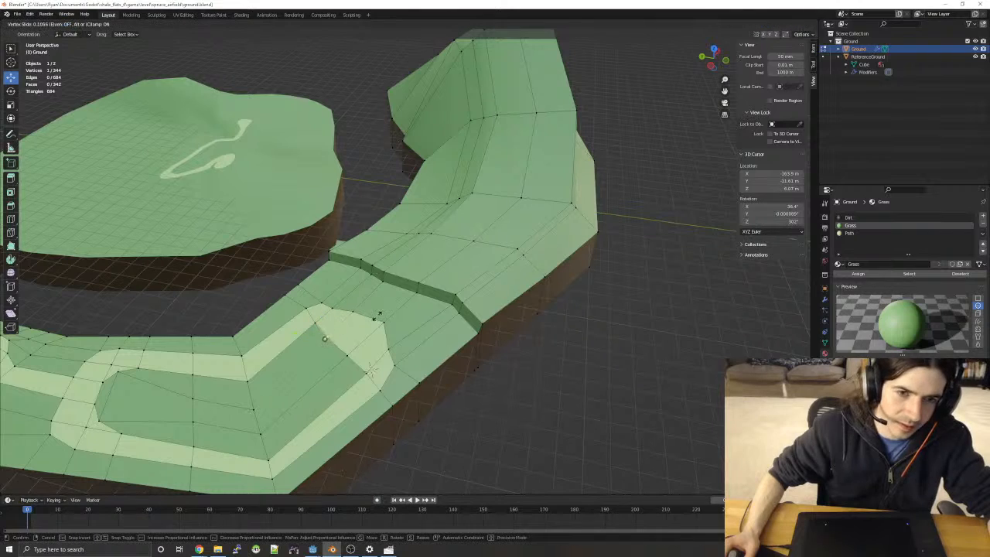
left_click(381, 309)
key("g")
key("g")
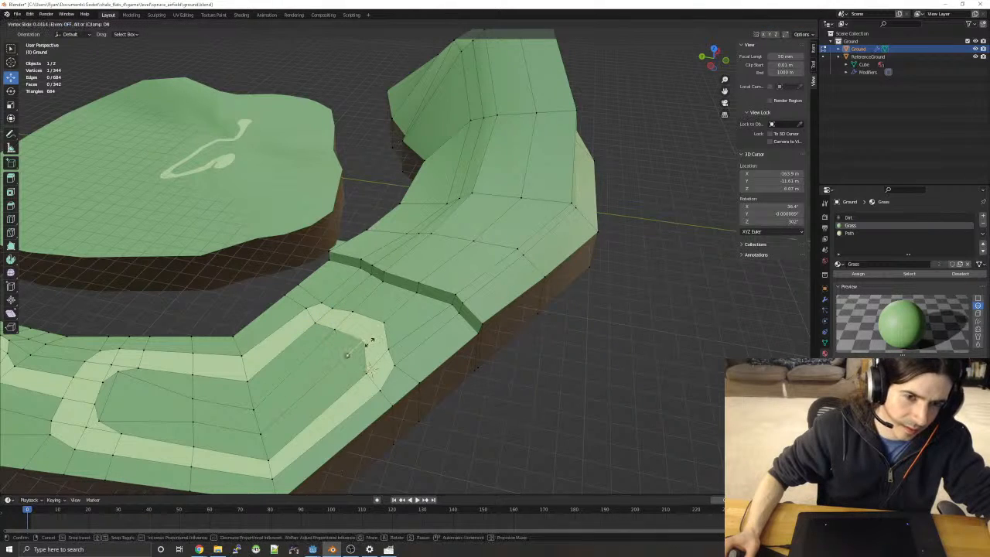
left_click(372, 370)
key("alt+a")
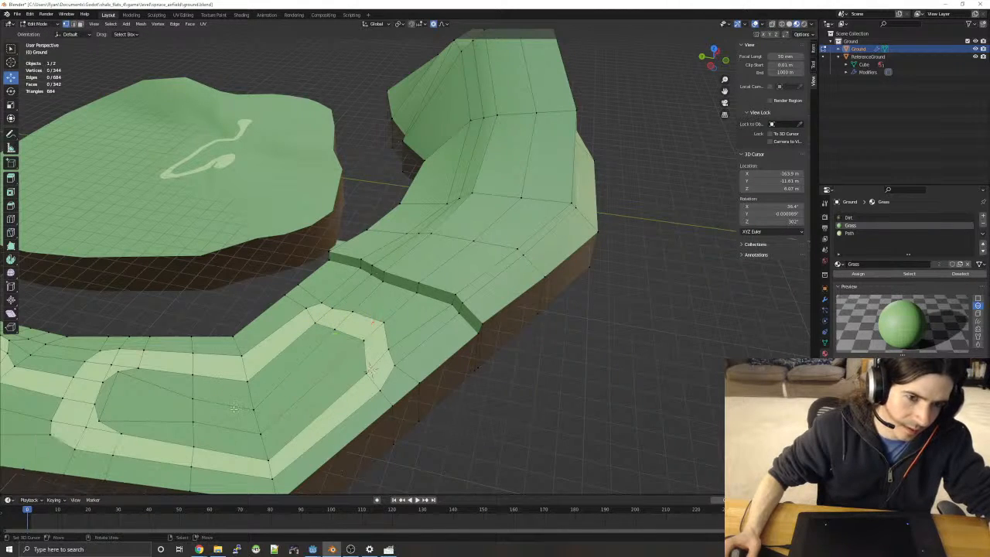
key("3")
left_click(183, 388)
left_click(168, 410, "shift")
left_click(135, 393, "shift")
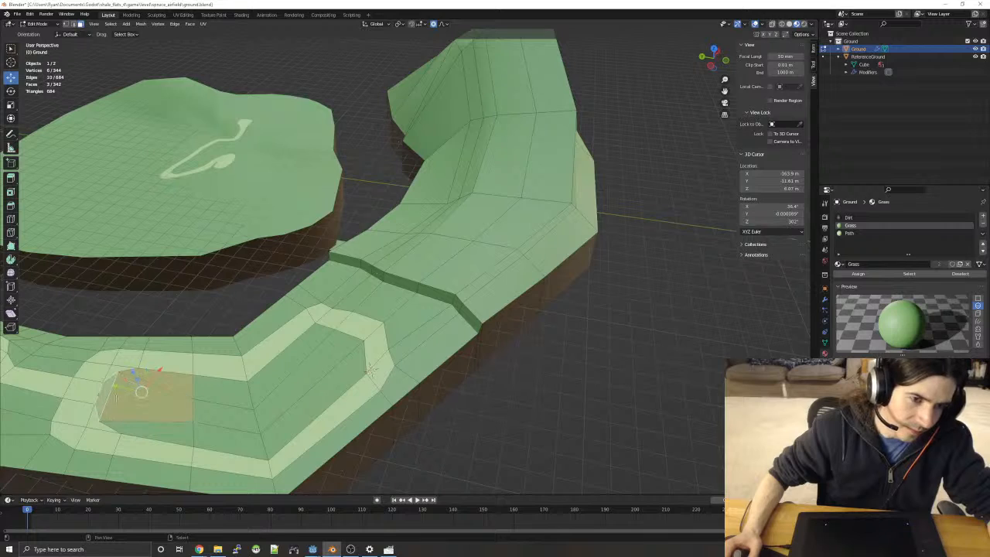
left_click(157, 430, "shift")
left_click(232, 446, "shift")
left_click(226, 416, "shift")
key("alt+a")
- Slide the inner path-edge vertex on the loop's island side toward the neighbouring inner corner
key("1")
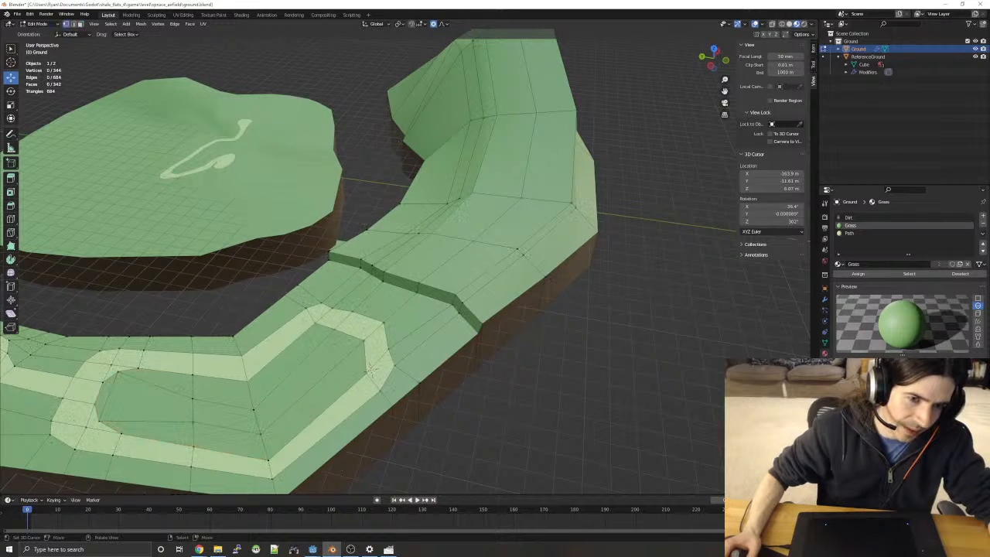
key("g")
key("g")
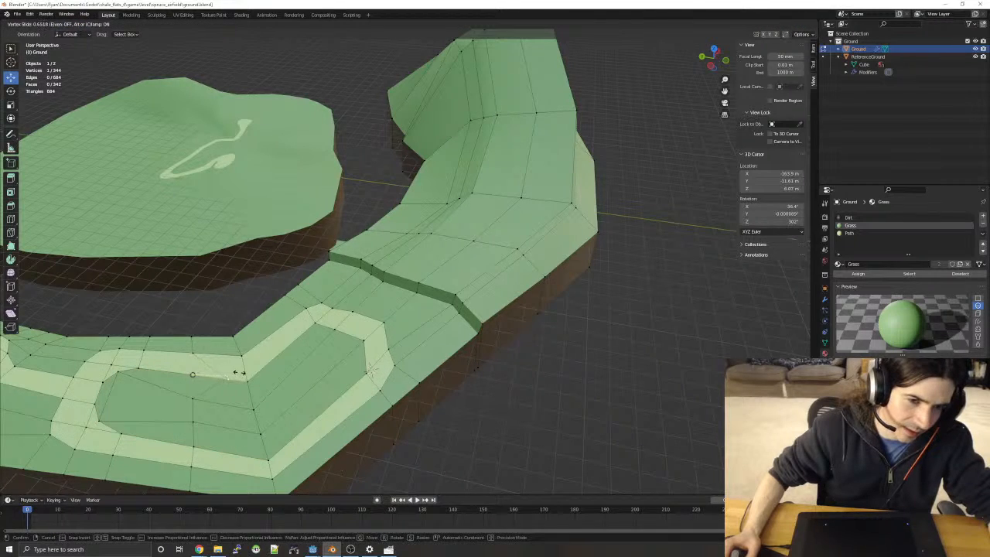
left_click(244, 372)
left_click(155, 294)
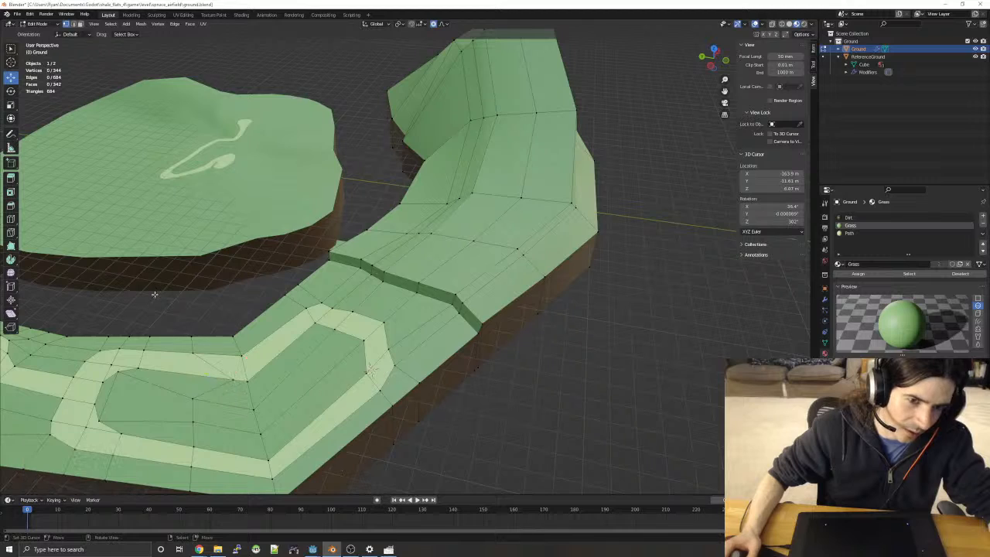
- Select all the grass faces enclosed by the path loop
key("3")
left_click(193, 388)
left_click(173, 408, "shift")
left_click(151, 392, "shift")
left_click(183, 431, "shift")
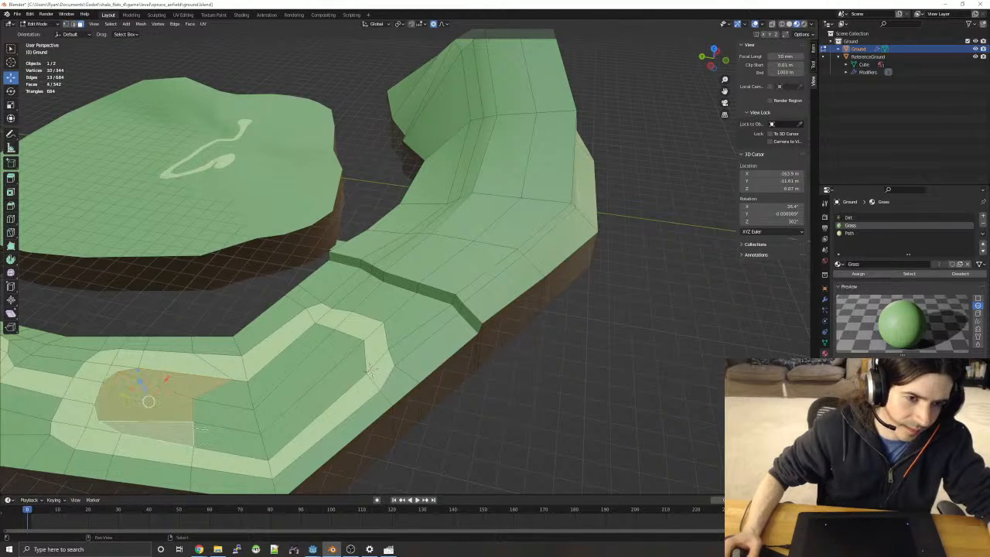
left_click(220, 437, "shift")
left_click(224, 417, "shift")
left_click(284, 393, "shift")
left_click(291, 419, "shift")
left_click(276, 372, "shift")
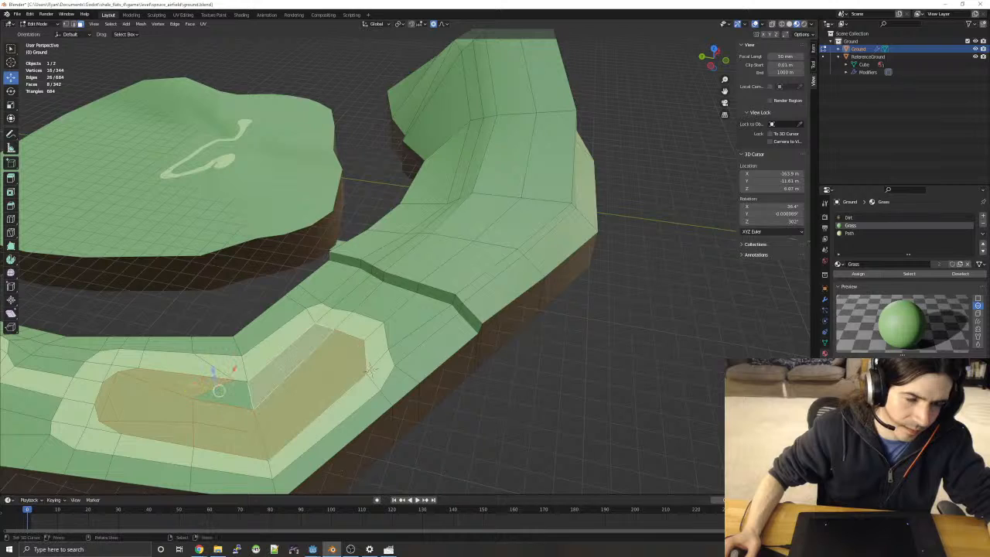
- Try to extrude the selected grass faces about 21 m upward and raise one vertex of the block
key("e")
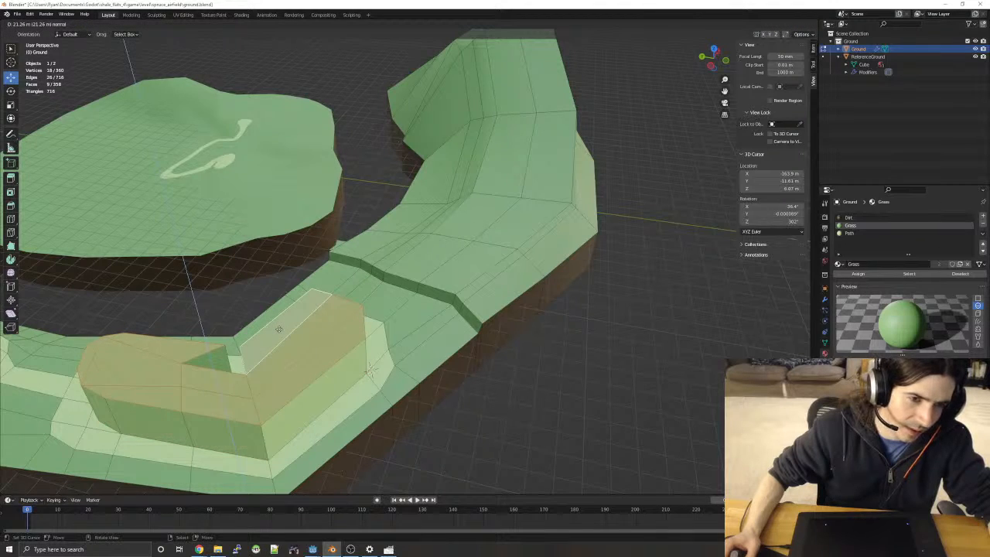
left_click(279, 329)
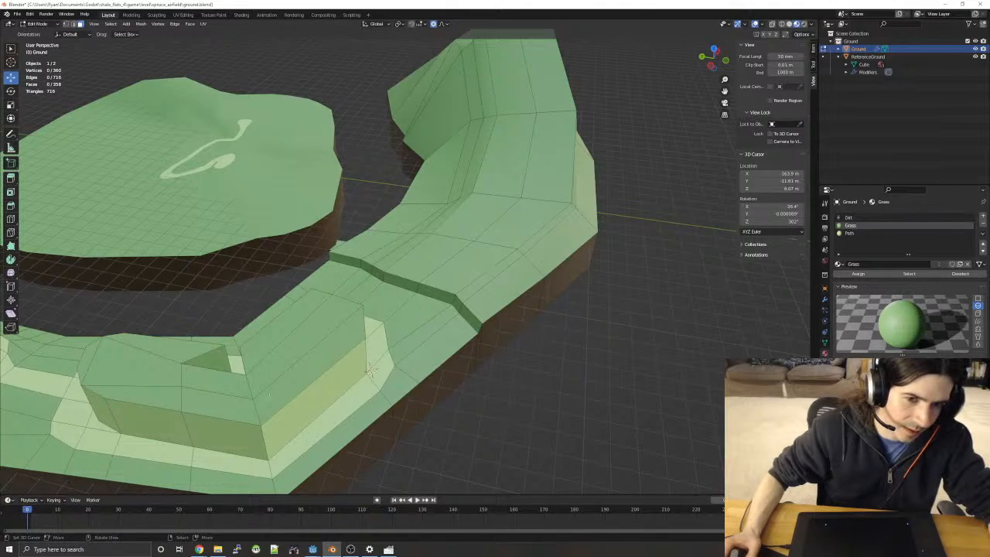
left_click_drag(249, 381, 249, 374)
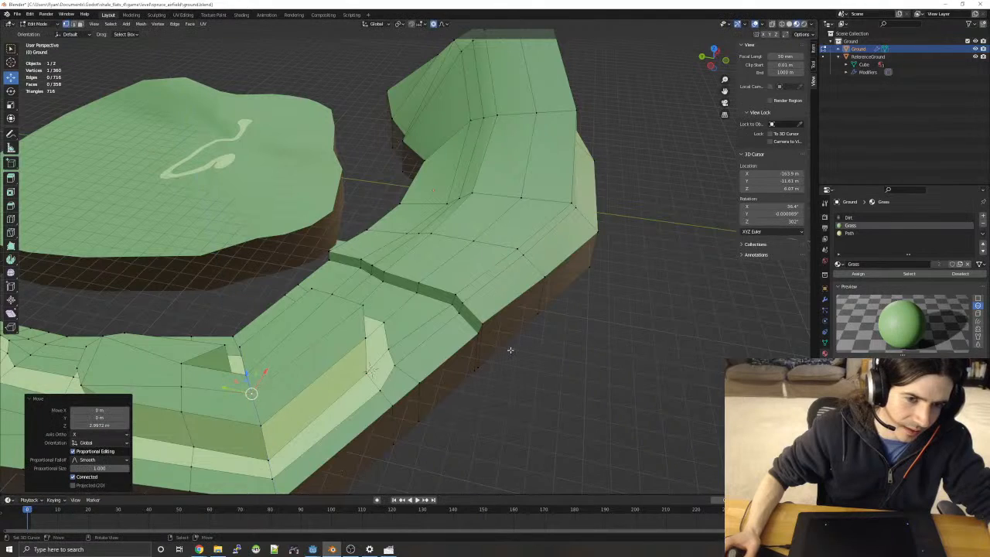
middle_click_drag(510, 349, 592, 317)
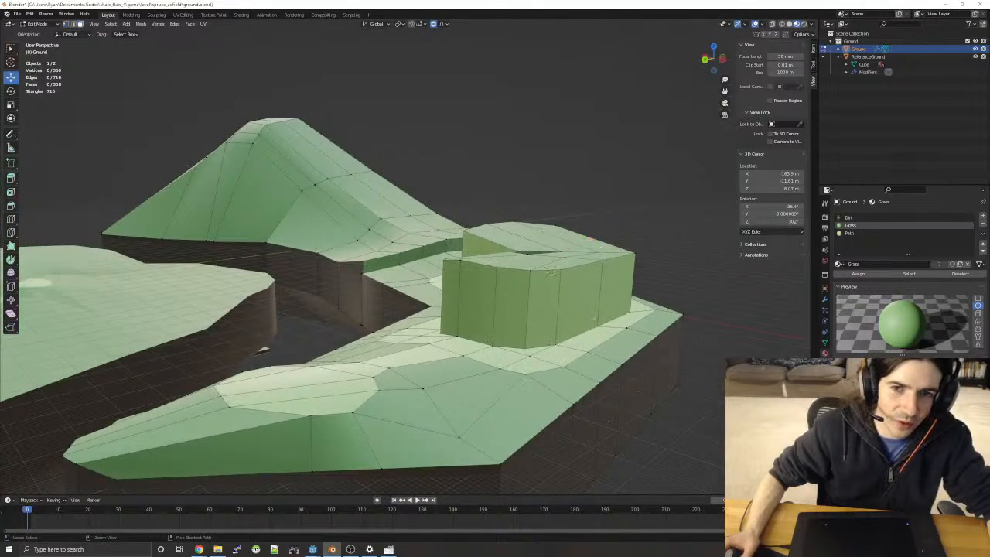
key("ctrl+z")
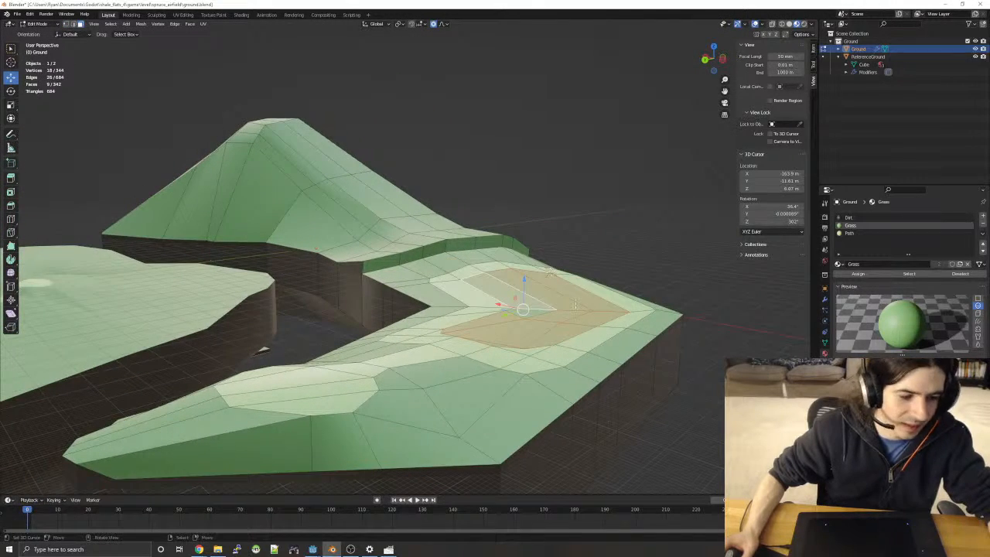
- Extrude the selected grass faces inside the path loop upward by about 4 m as a low plateau
key("e")
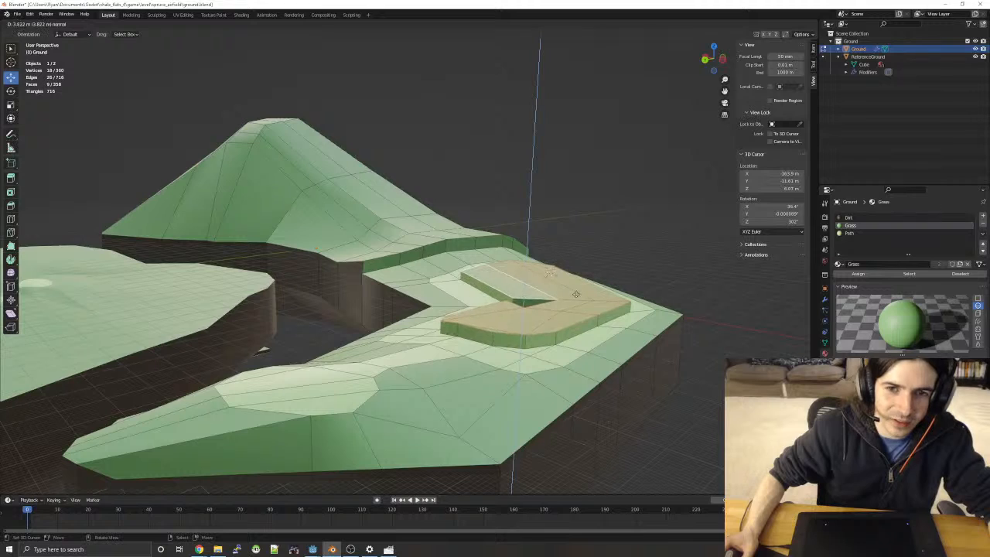
left_click(576, 294)
middle_click_drag(314, 319, 312, 320)
key("1")
right_click_drag(661, 350, 659, 348)
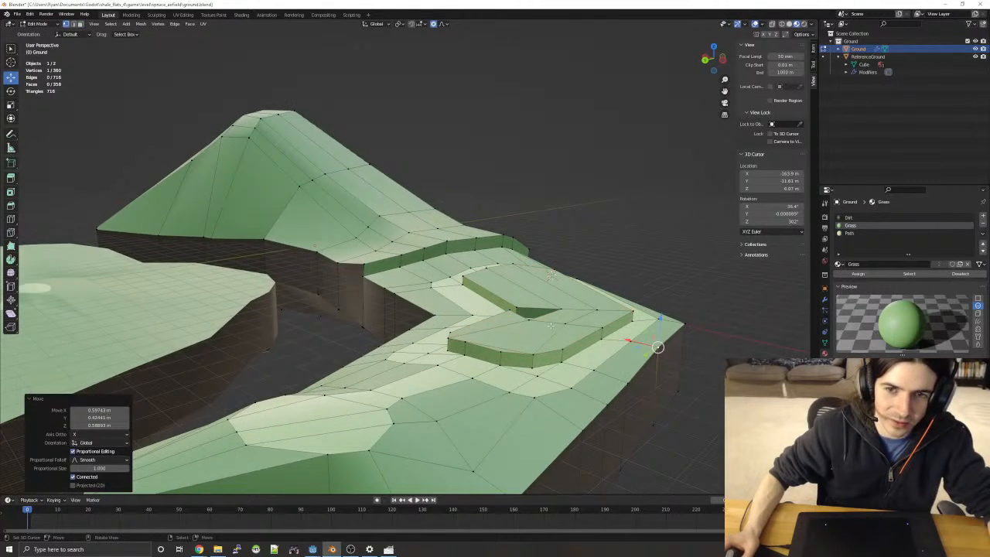
- Adjust the plateau's outer top rim by sliding one vertex inward and moving the neighbouring rim vertices horizontally
right_click(601, 327)
key("shift+v")
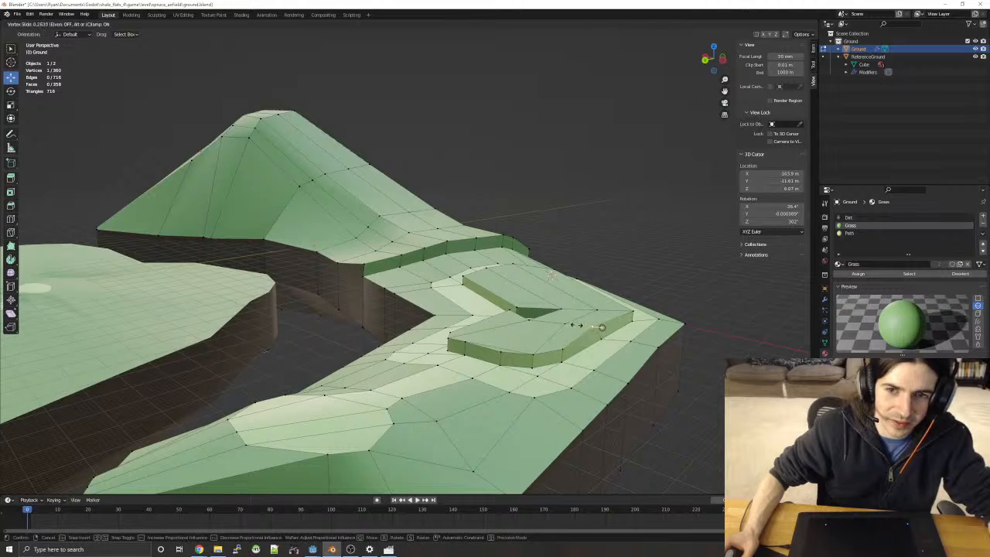
left_click(581, 324)
right_click(562, 348)
key("shift+v")
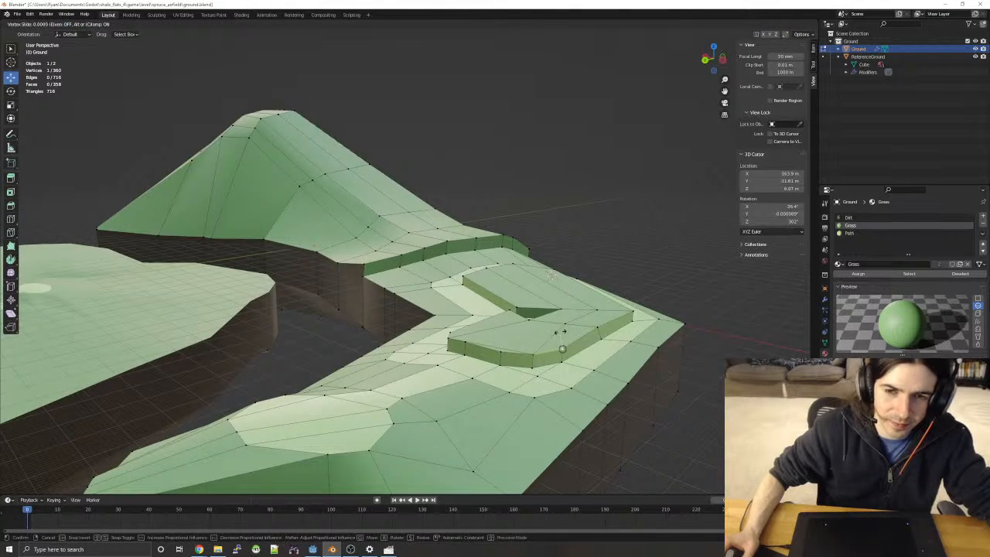
right_click(560, 333)
key("g")
key("shift+z")
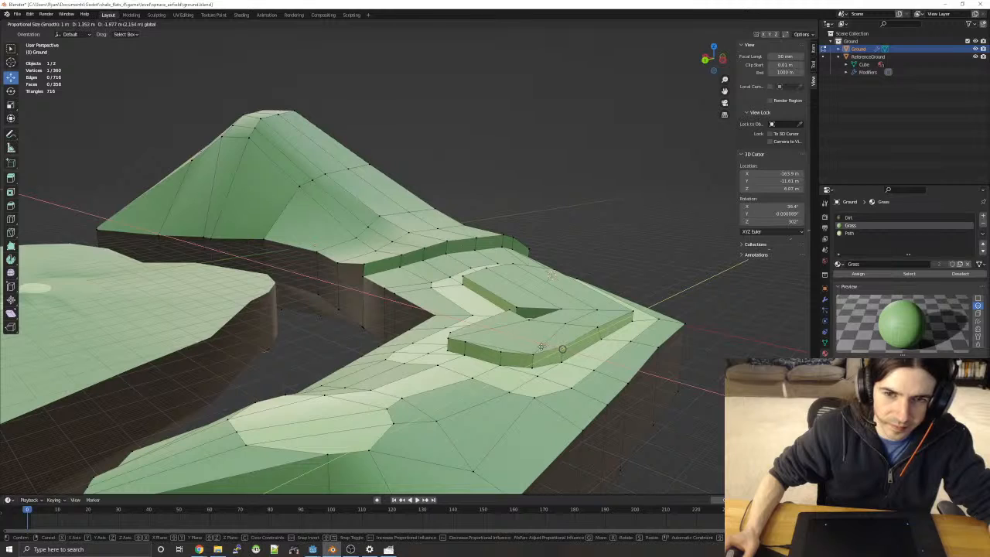
left_click(533, 354)
key("g")
left_click(533, 350)
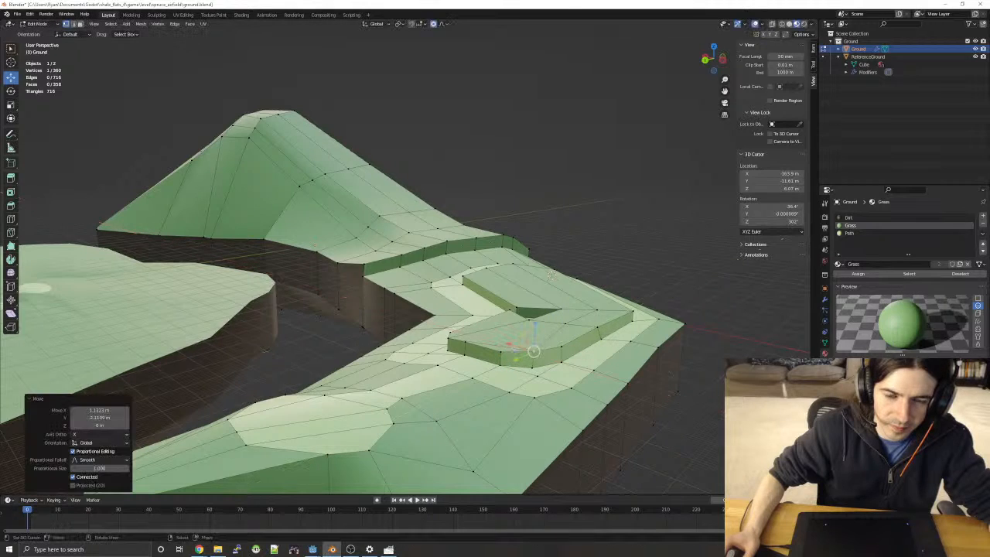
- Select the plateau's top faces inside the path loop and scale them to about 0.97
key("2")
right_click(497, 321)
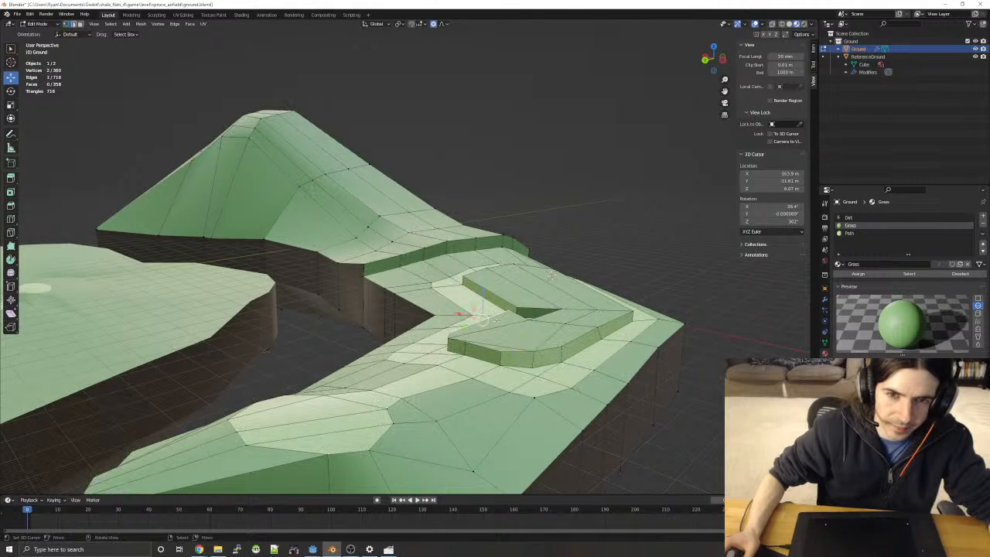
key("3")
right_click(510, 331)
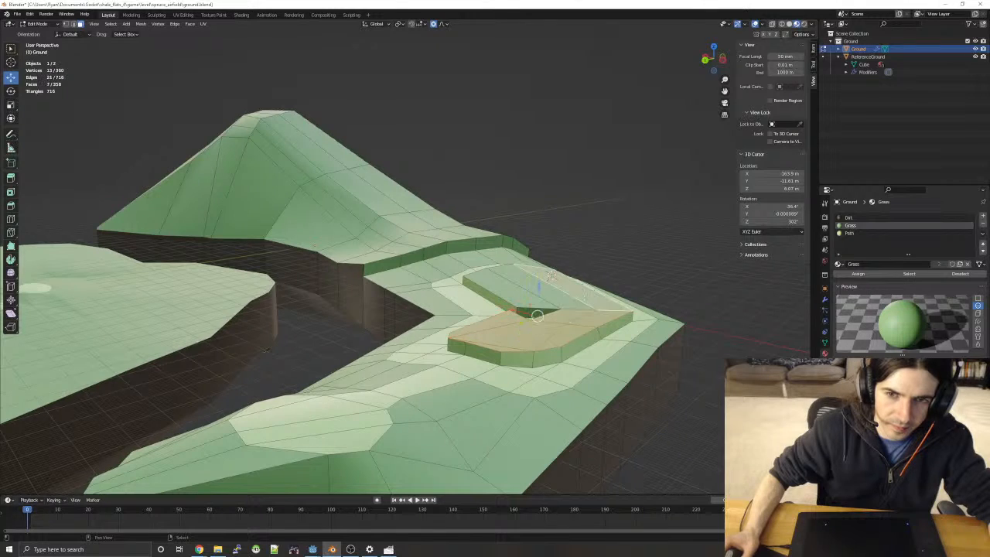
right_click(551, 275, "shift")
key("s")
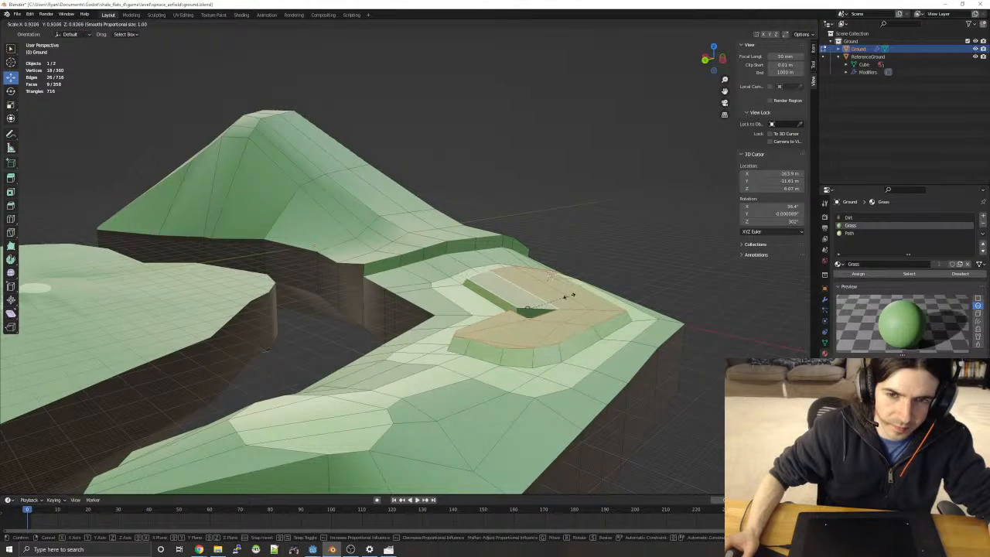
left_click(570, 296)
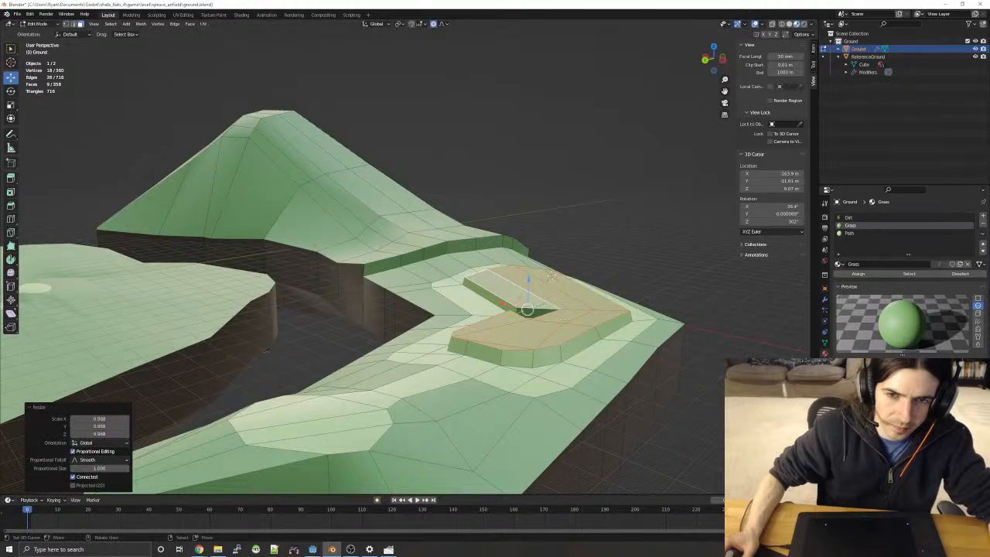
- Raise the vertices across the middle of the plateau's front top surface vertically to form a ridge
right_click(562, 315)
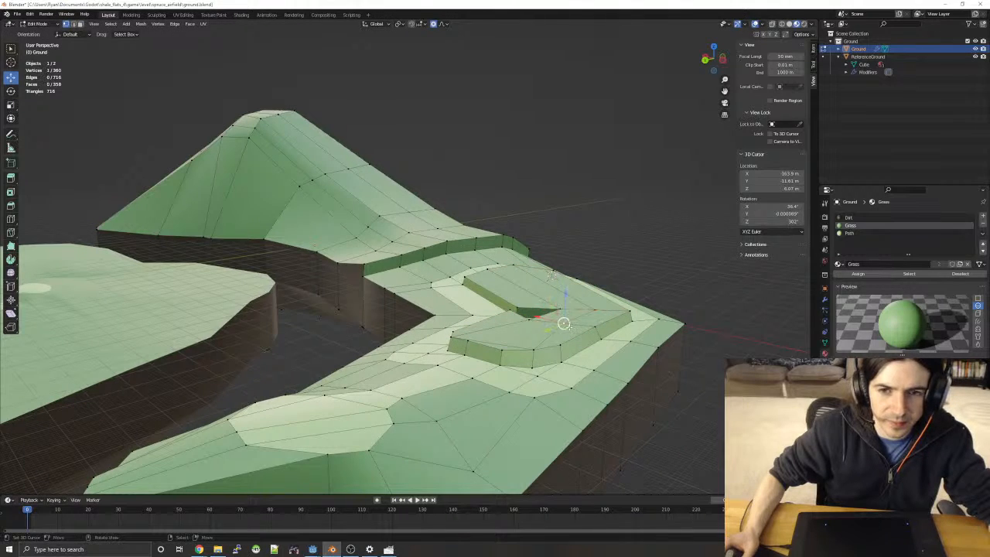
left_click_drag(566, 294, 566, 290)
right_click(596, 310, "shift")
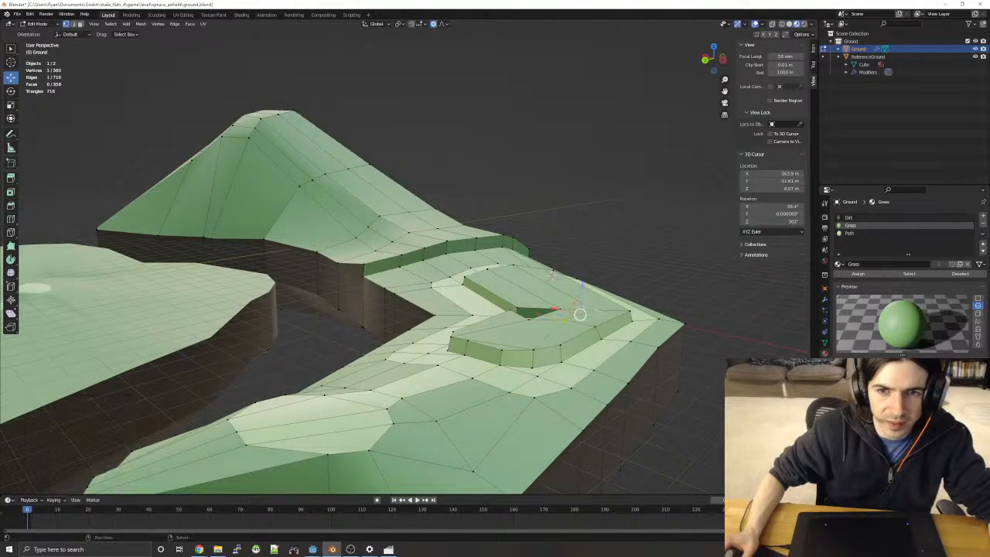
key("g")
key("z")
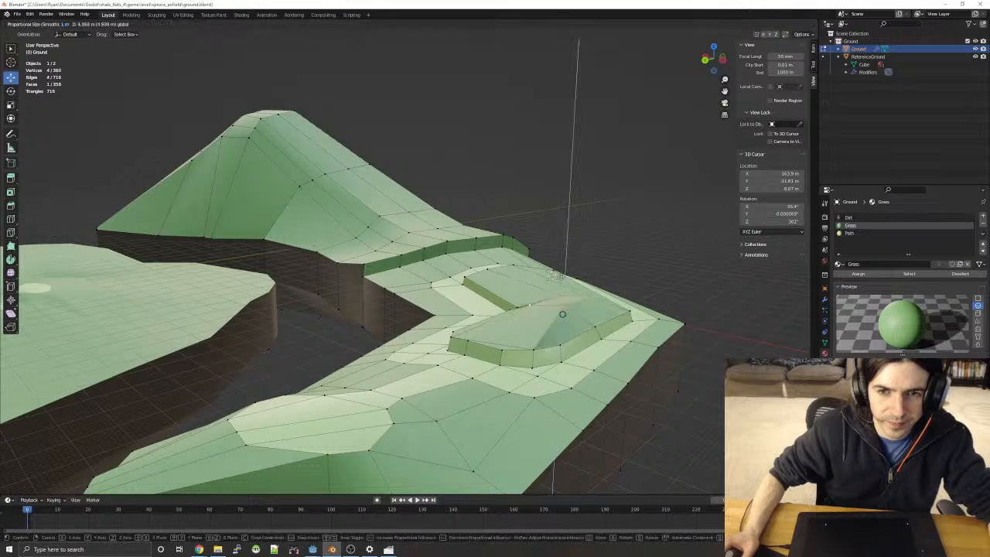
left_click(557, 275)
- Raise the plateau's inner side rim edge by about 2.6 m and nudge it horizontally
right_click(523, 340)
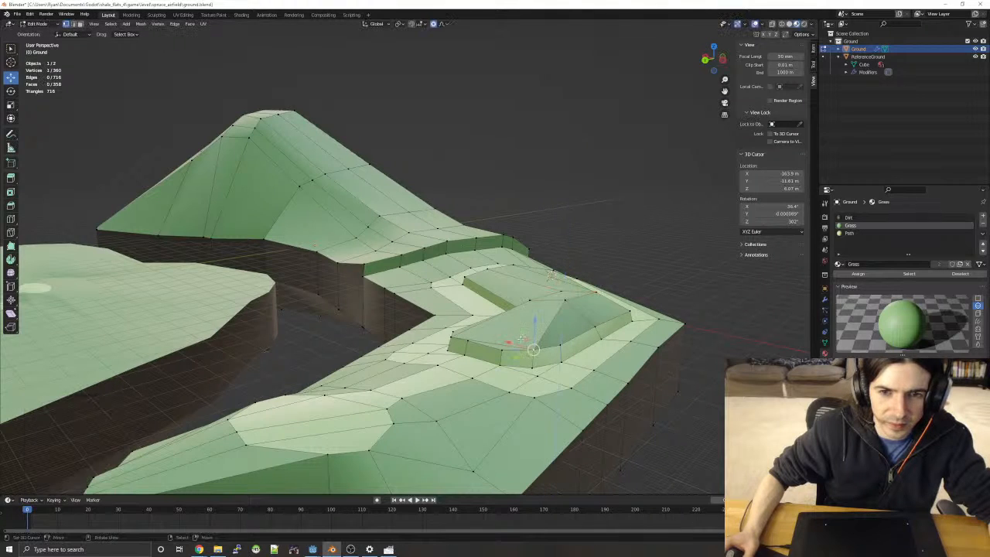
middle_click_drag(551, 274, 507, 351)
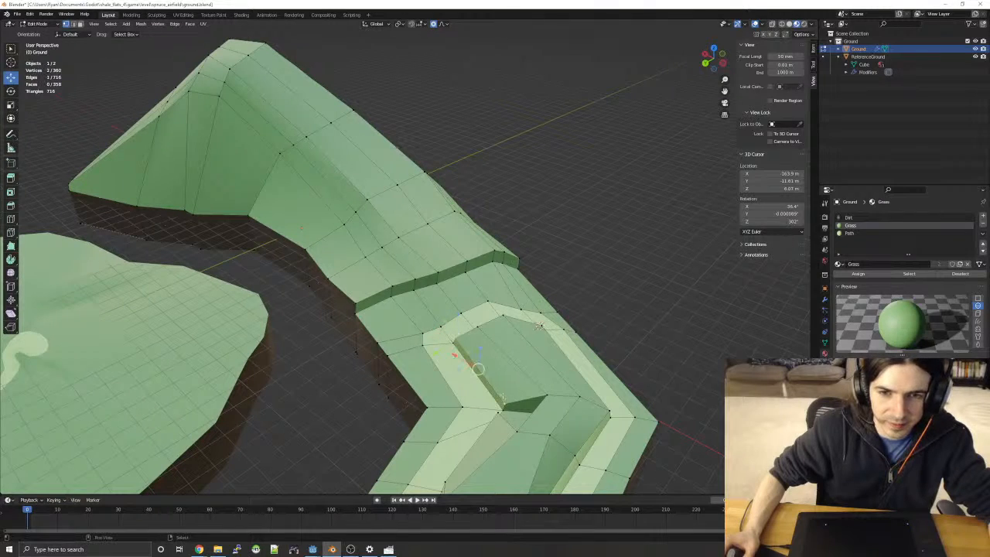
key("g")
key("z")
left_click(539, 326)
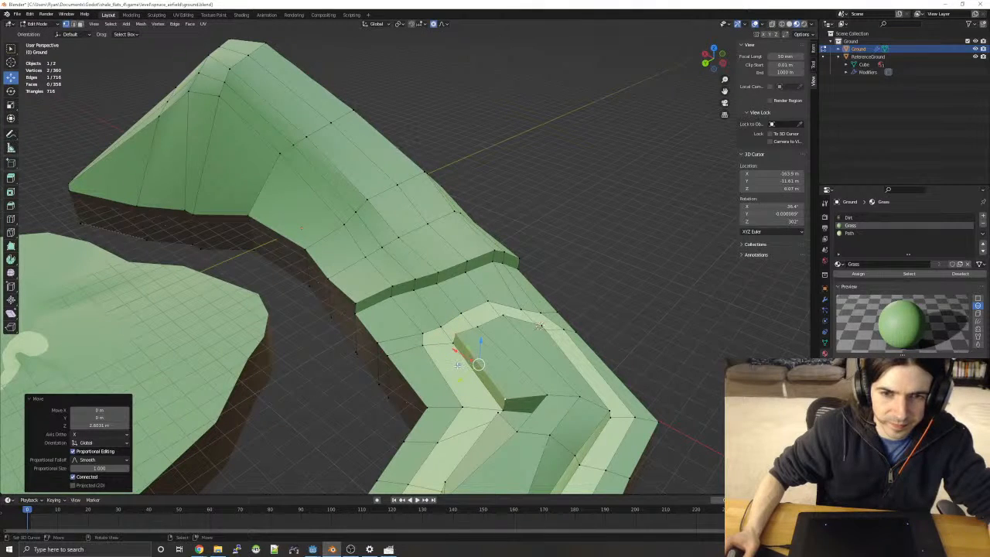
left_click_drag(461, 378, 465, 375)
- Add a neighbouring rim vertex to the selection and adjust the rim at the plateau's end nearest the ground step
left_click(476, 327)
middle_click_drag(570, 328, 495, 380)
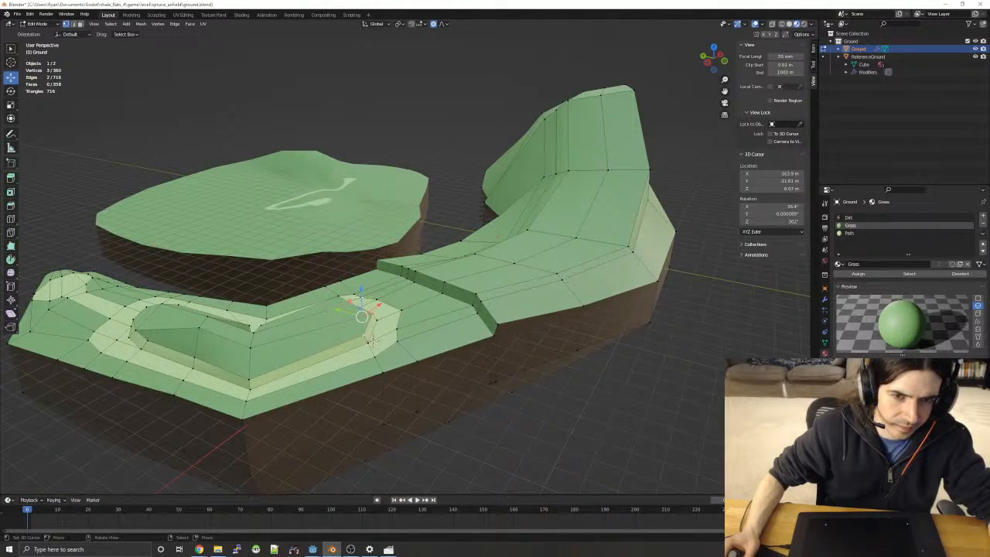
left_click_drag(361, 299, 341, 302)
- Raise the vertices at the plateau's outer corner by about 9 m
left_click(250, 346)
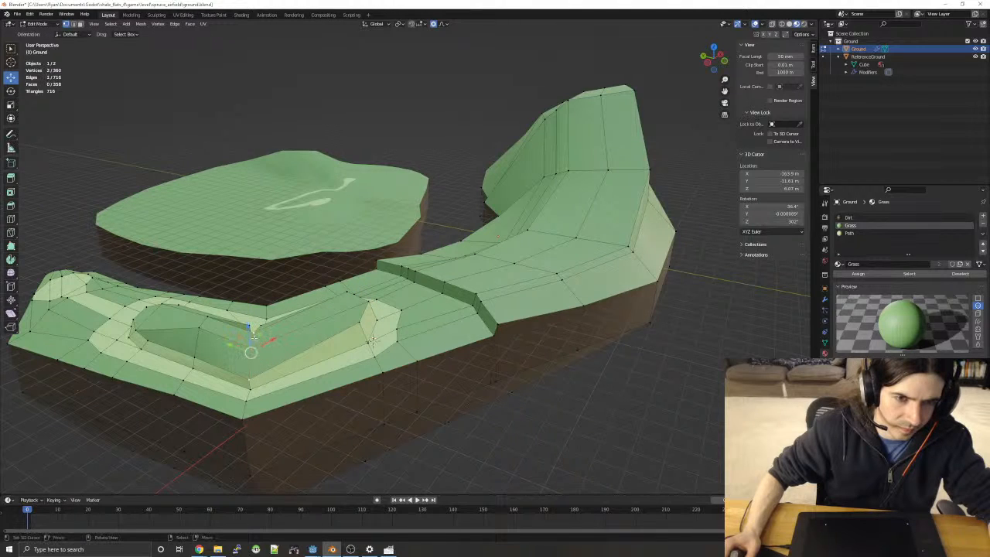
key("g")
key("z")
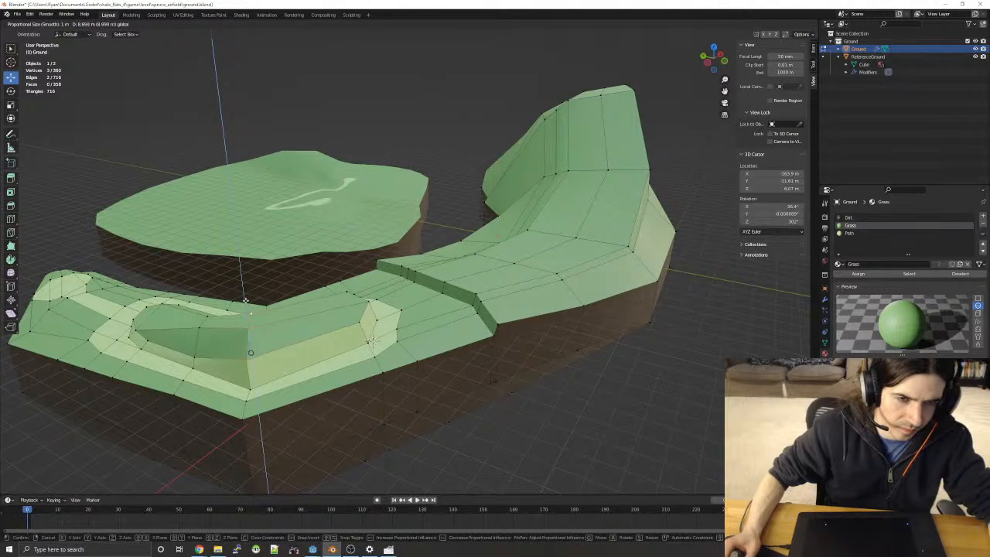
left_click(245, 299)
- Shift the rim vertex at the plateau's end nearest the ground step along the Y axis by about 1.9 m
middle_click_drag(246, 299, 475, 266)
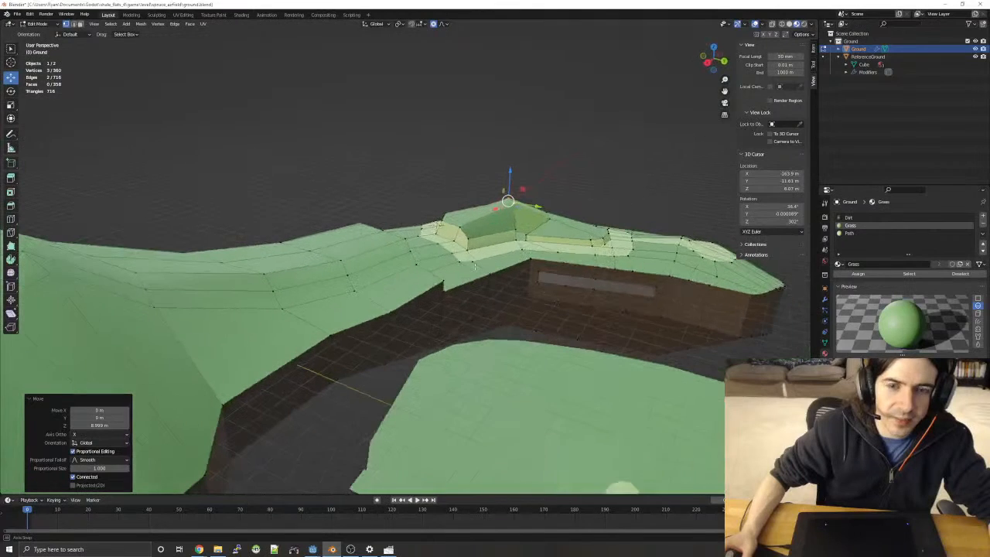
right_click(459, 225)
key("g")
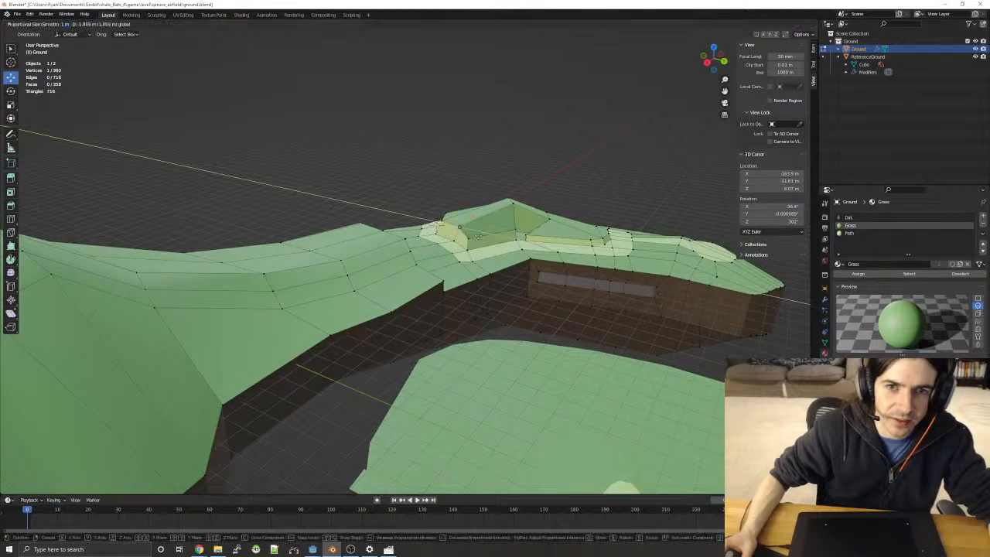
left_click(479, 233)
- Examine the reshaped plateau from several angles in Object Mode
middle_click_drag(536, 177, 375, 203)
key("Tab")
middle_click_drag(554, 220, 270, 214)
right_click(284, 216, "shift")
middle_click_drag(478, 227, 567, 334)
scroll(566, 334, "up", 1)
left_click(564, 344)
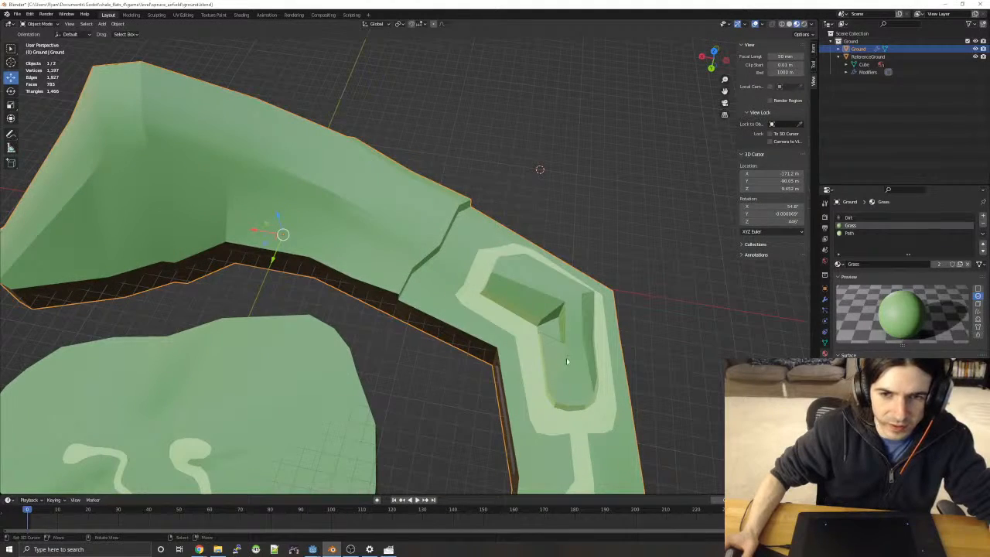
- Slide the plateau's inner-bend top vertex along its edge and shift it within the horizontal plane
key("Tab")
key("shift+v")
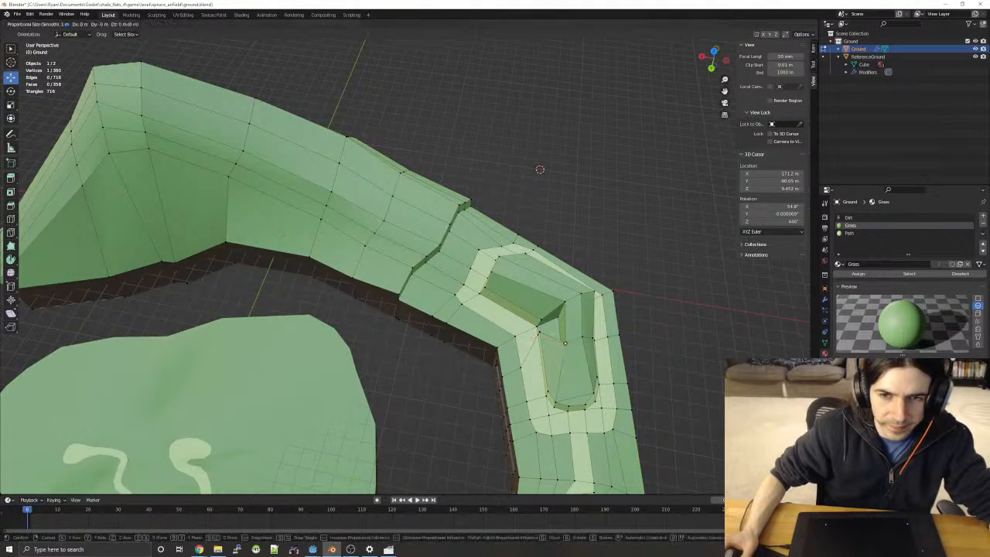
left_click(574, 300)
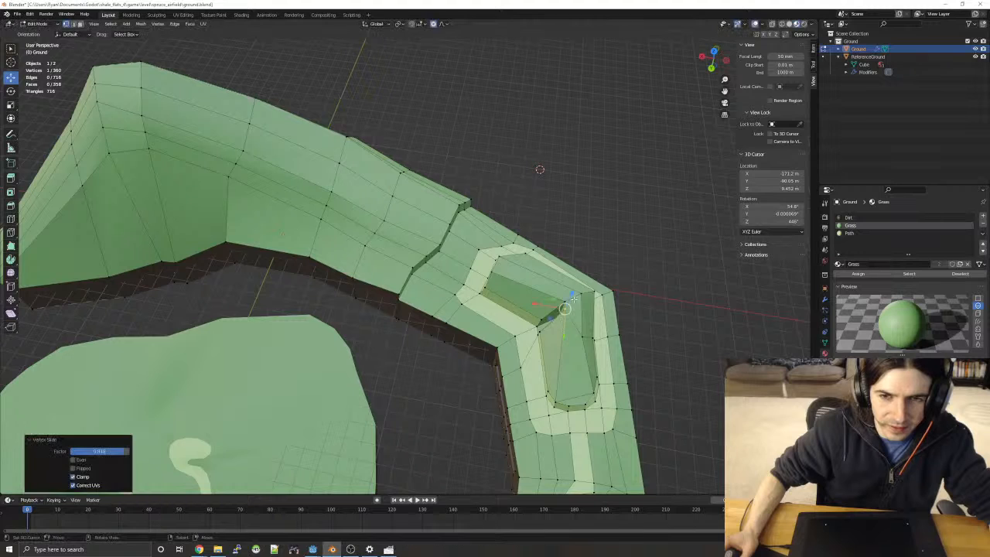
mouse_move(540, 170)
middle_mouse_down()
mouse_move(337, 194)
mouse_move(293, 173)
mouse_move(542, 228)
mouse_move(531, 223)
mouse_move(533, 194)
mouse_move(548, 164)
middle_mouse_up()
key("g")
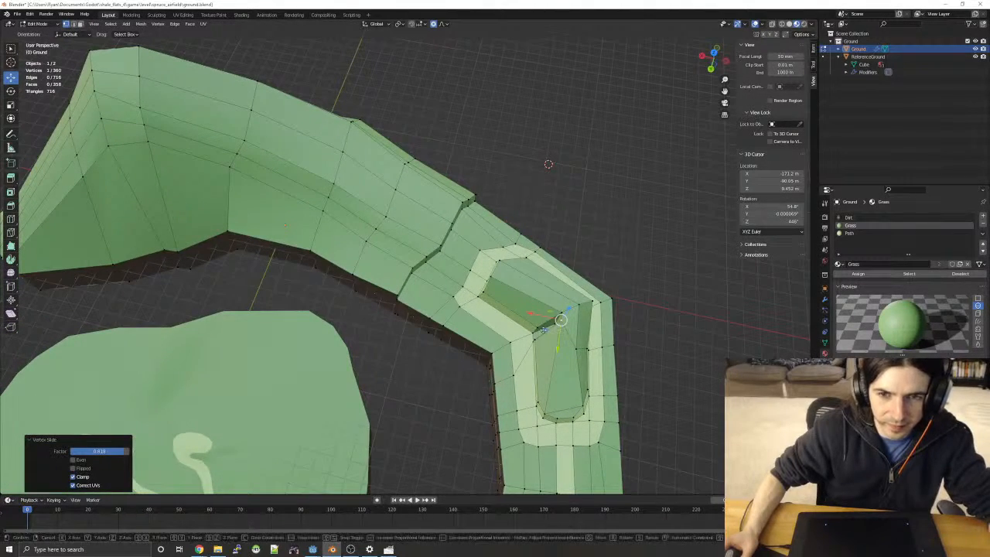
key("shift+z")
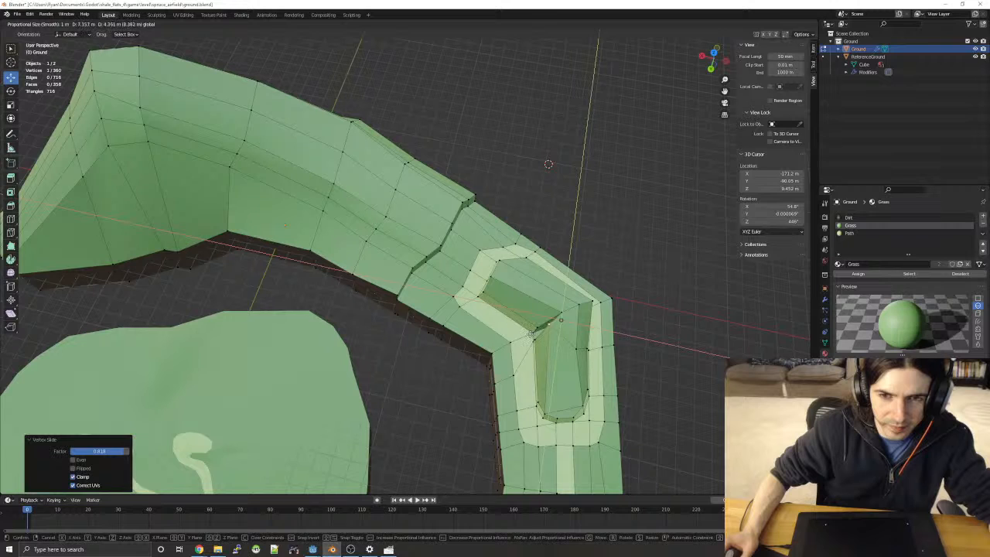
left_click(534, 333)
- Slide the lower vertex at the plateau's inner bend by a factor of about 0.51 and reposition it
left_click(636, 317)
middle_click_drag(636, 318, 483, 126)
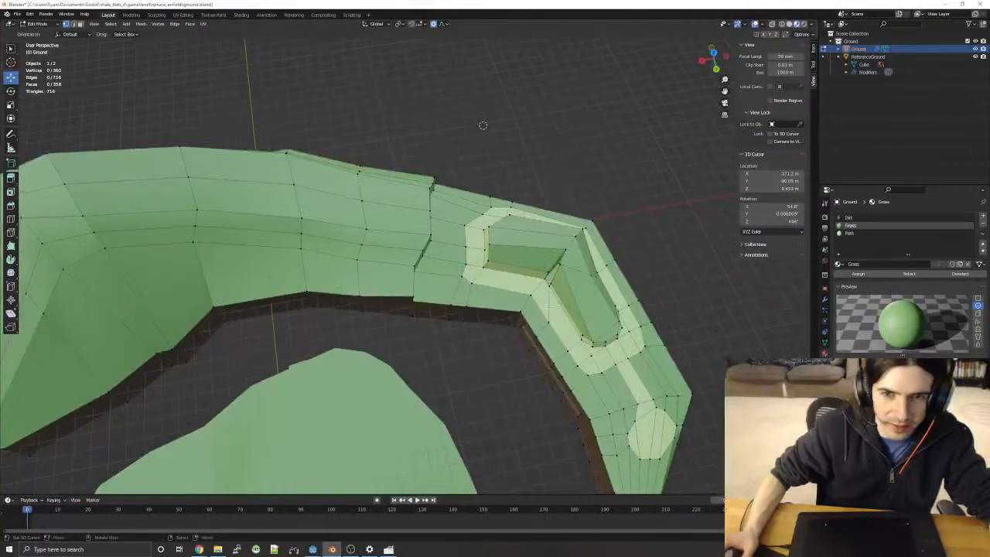
key("shift+v")
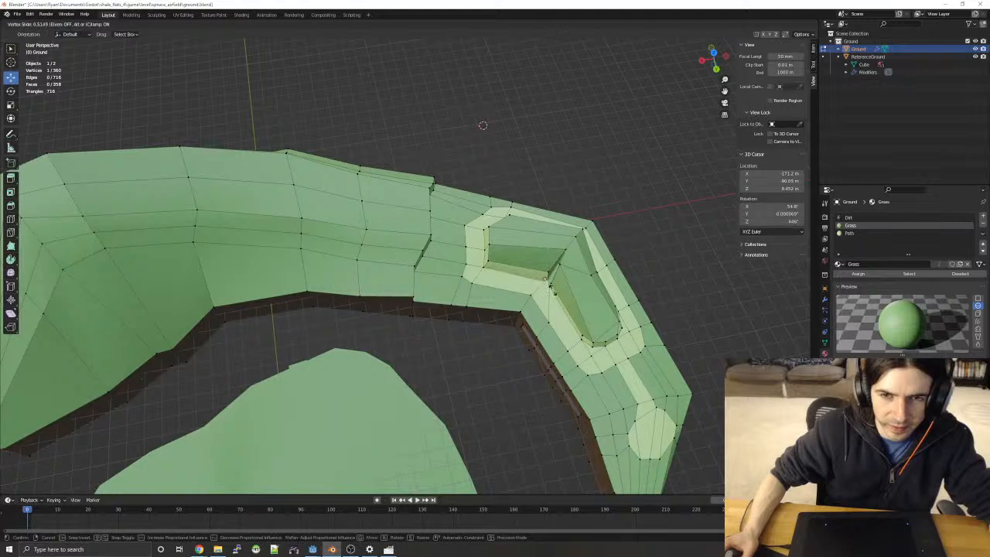
left_click(483, 125)
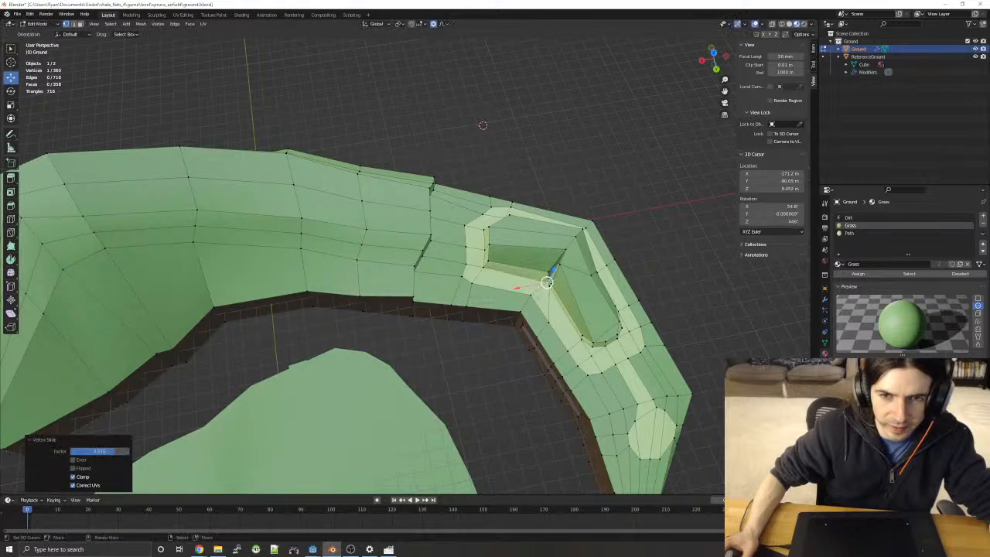
key("g")
left_click(556, 294)
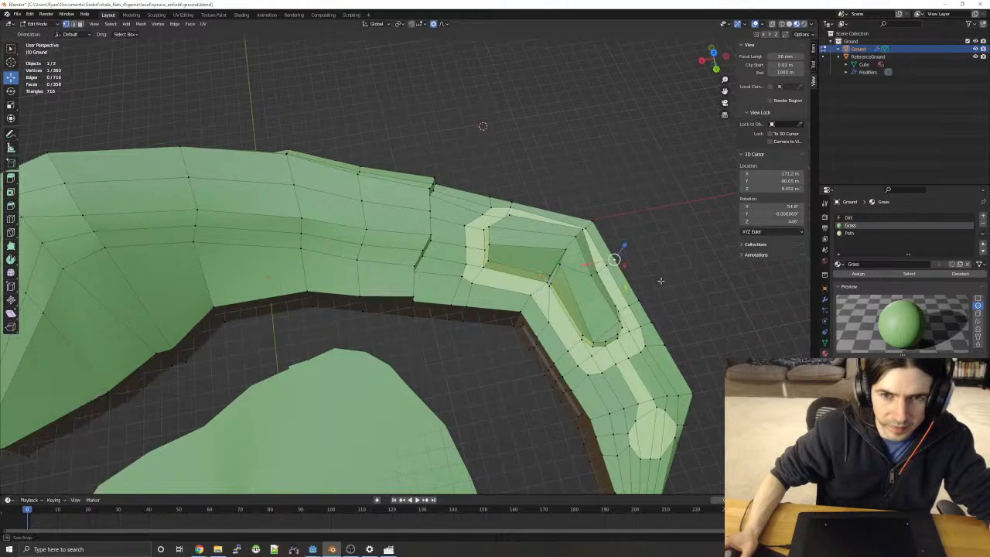
- Assign the Dirt material to all the faces of the vertical step crossing the ground strip beyond the path loop
middle_click_drag(555, 294, 625, 240)
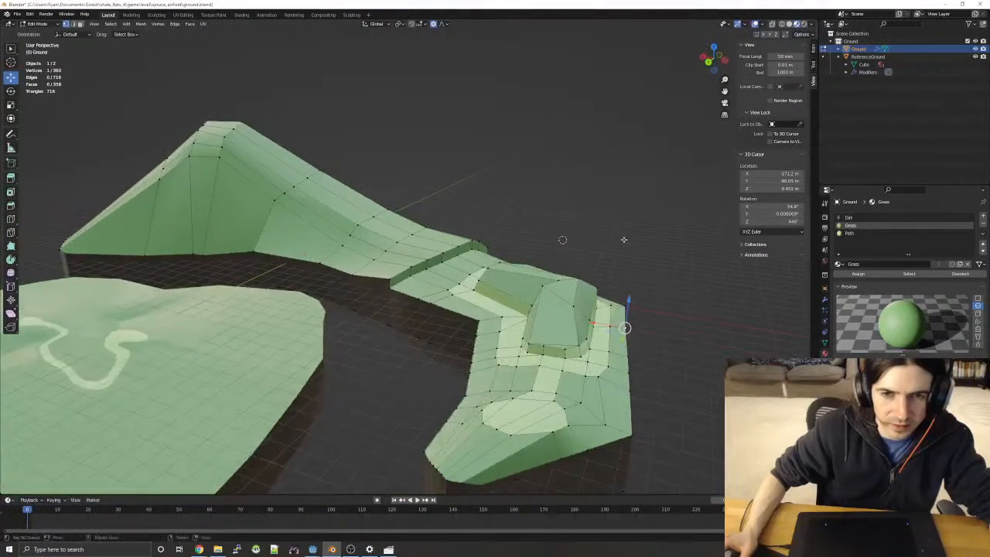
middle_click_drag(675, 343, 584, 248)
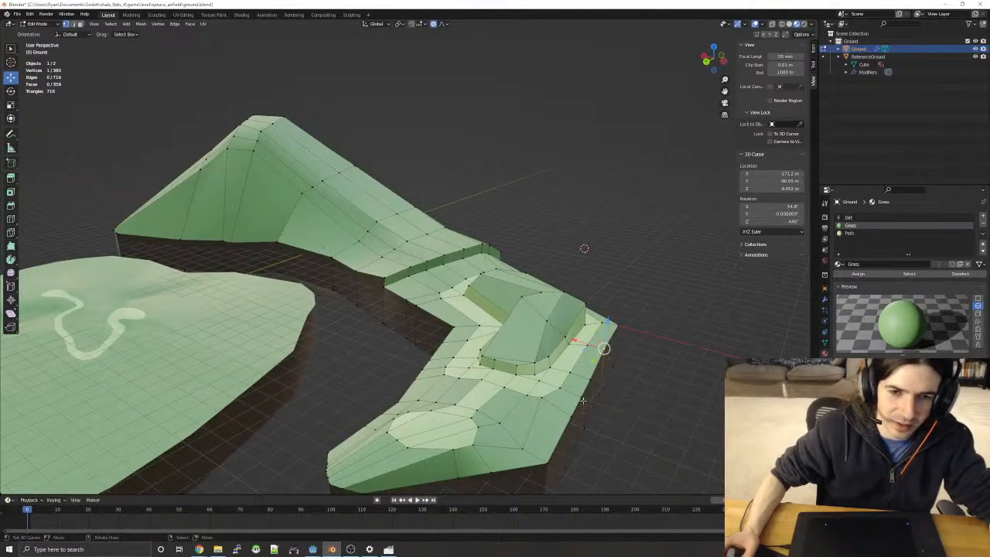
key("Tab")
left_click(667, 295)
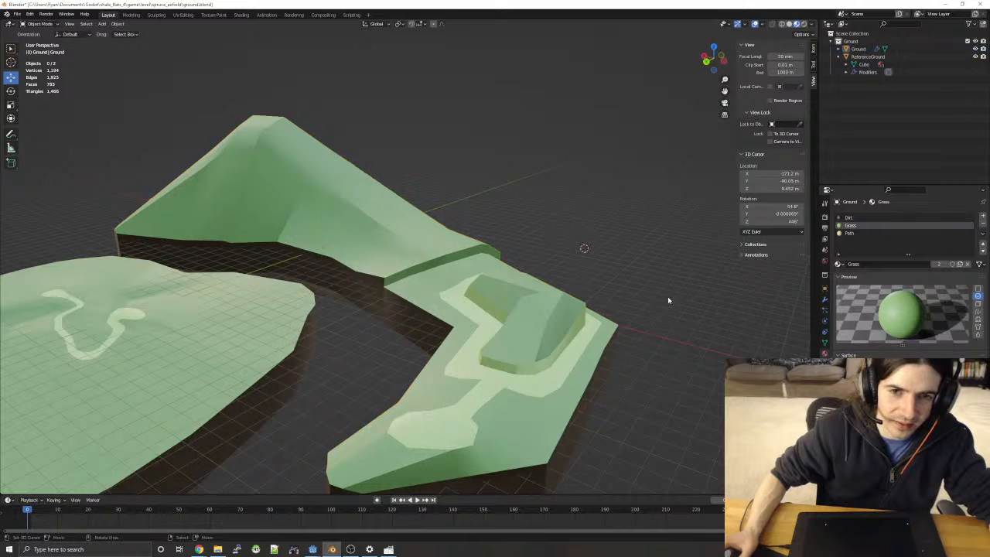
middle_click_drag(666, 295, 485, 284)
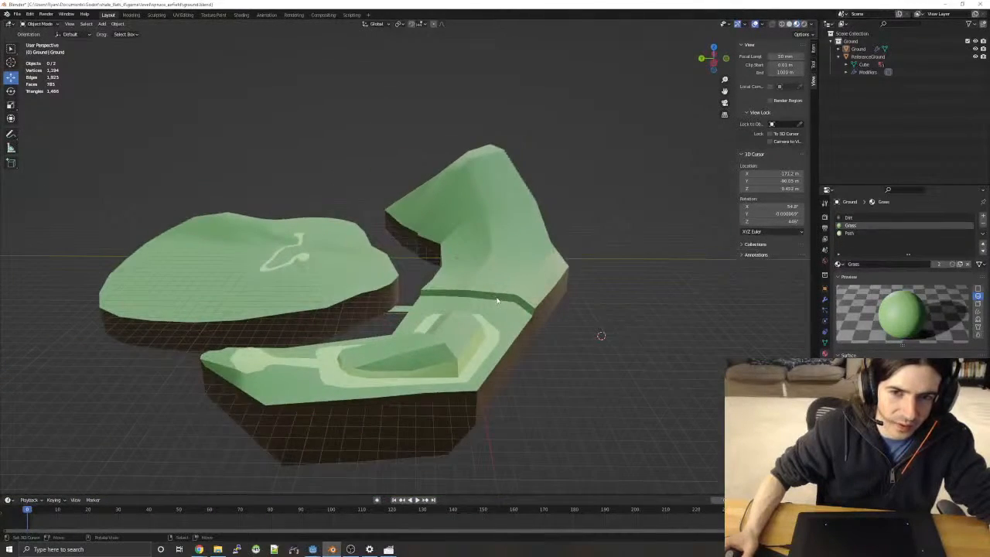
key("Tab")
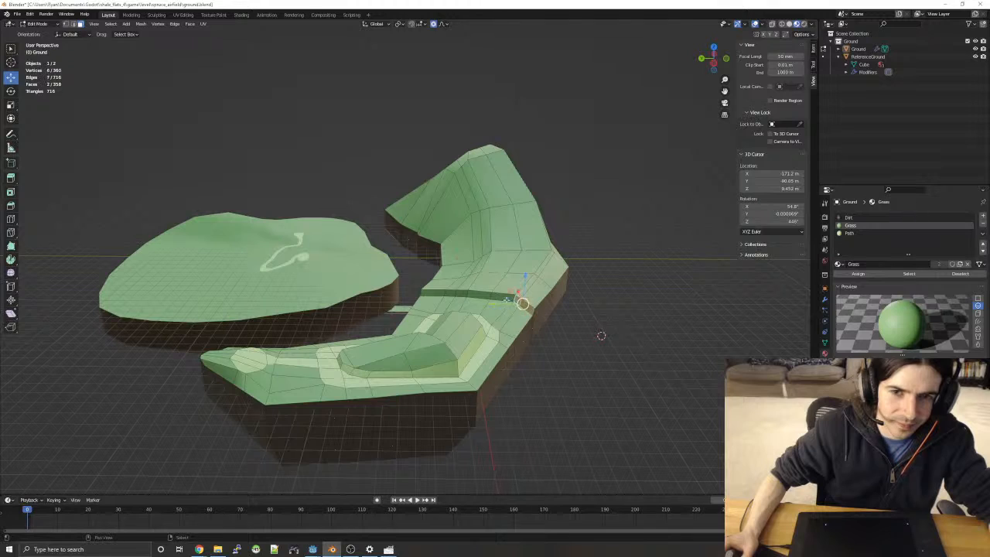
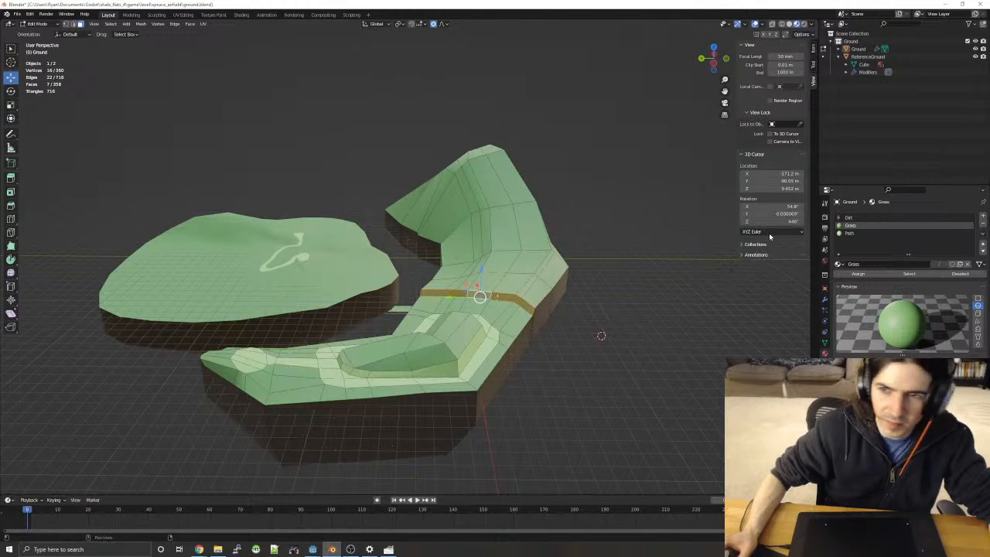
left_click(841, 217)
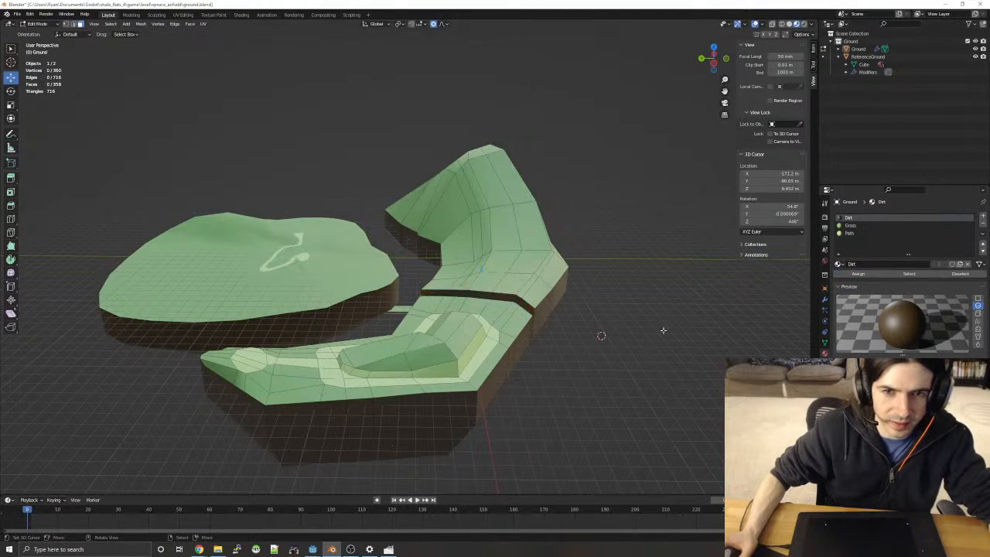
- Try to raise the connected edges along the middle of the dirt step's upper rim by about 4.5 m
key("Tab")
middle_click_drag(663, 330, 612, 302)
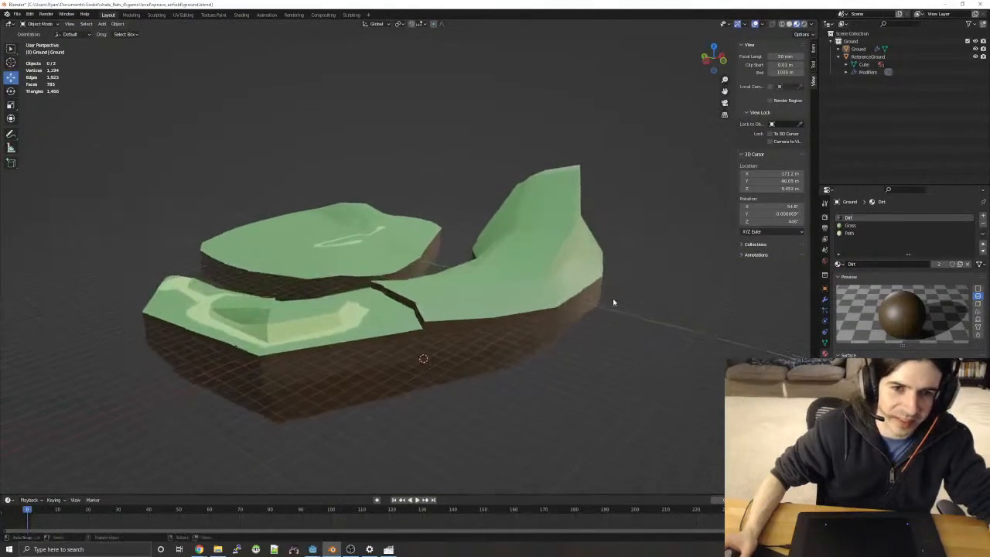
left_click(493, 302)
key("Tab")
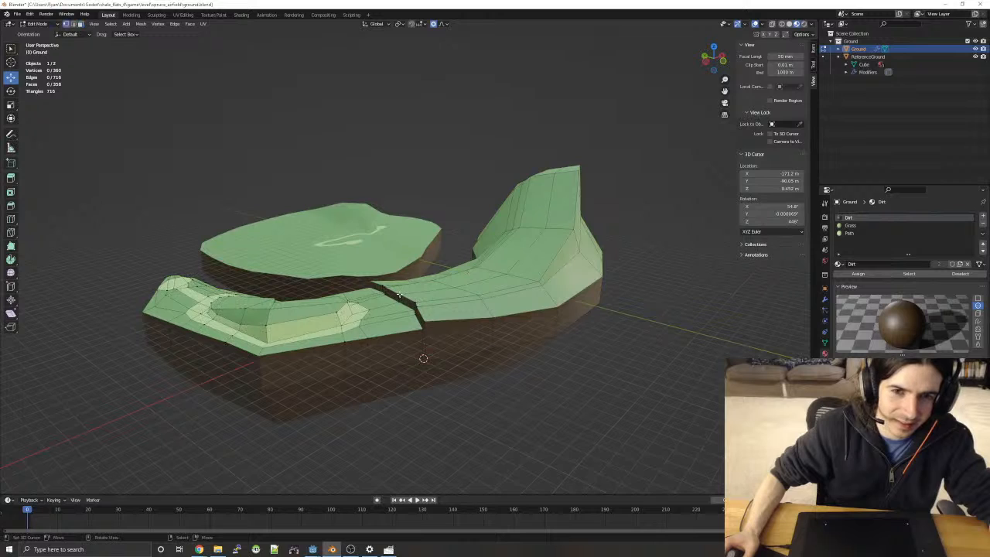
middle_click_drag(423, 358, 595, 342)
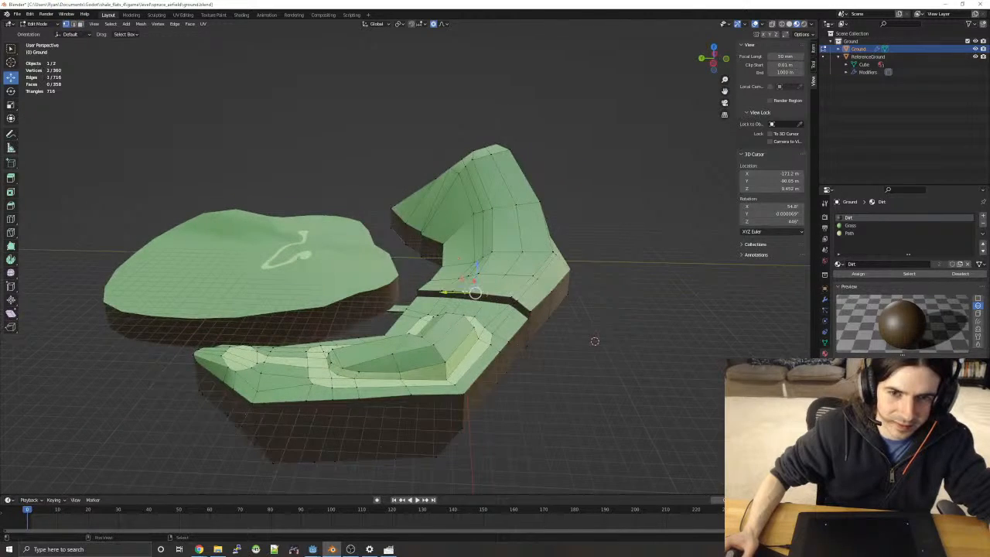
key("g")
key("z")
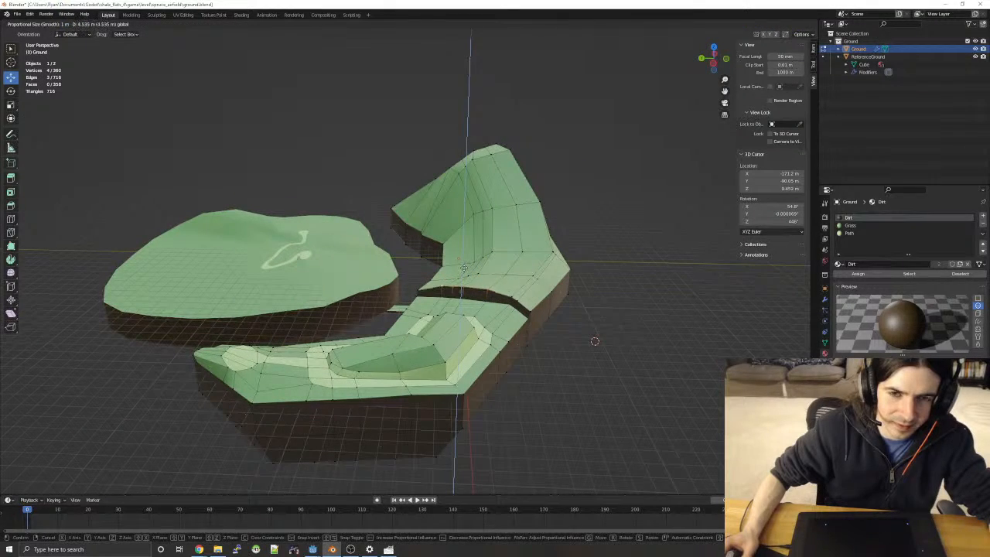
left_click(465, 270)
key("ctrl+z")
key("ctrl+z")
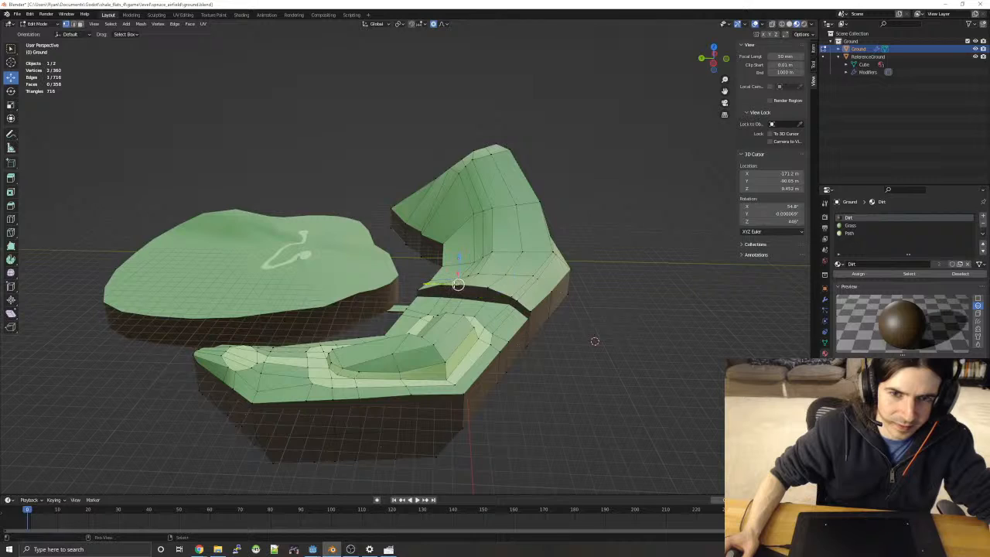
- Try to raise two adjoining edges of the dirt step's upper rim by about 3.1 m along Z
key("g")
key("z")
left_click(469, 280)
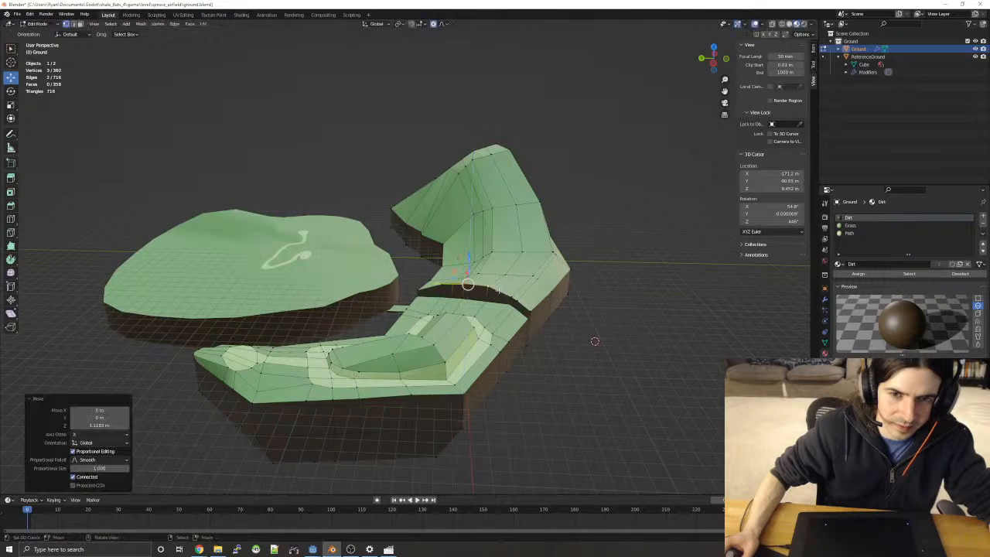
key("ctrl+z")
- Try to raise the rim vertex near the step's outer bend by about 2.8 m and shift a vertex there horizontally
key("g")
key("z")
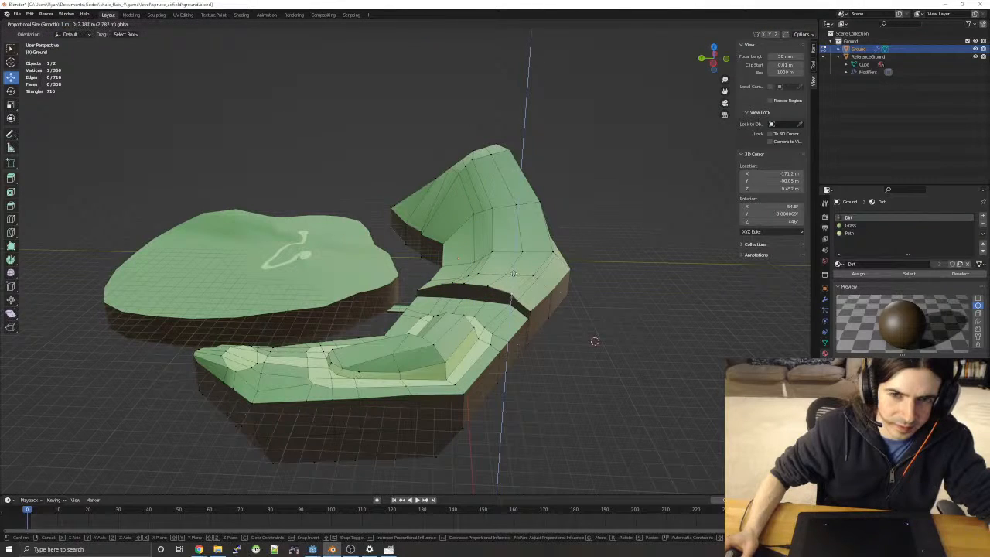
left_click(514, 277)
key("ctrl+z")
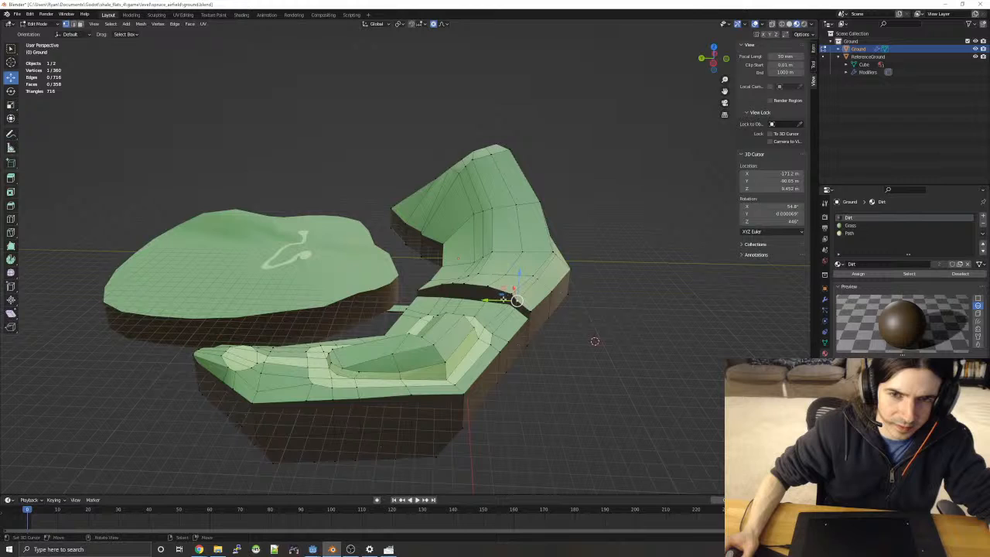
key("g")
key("y")
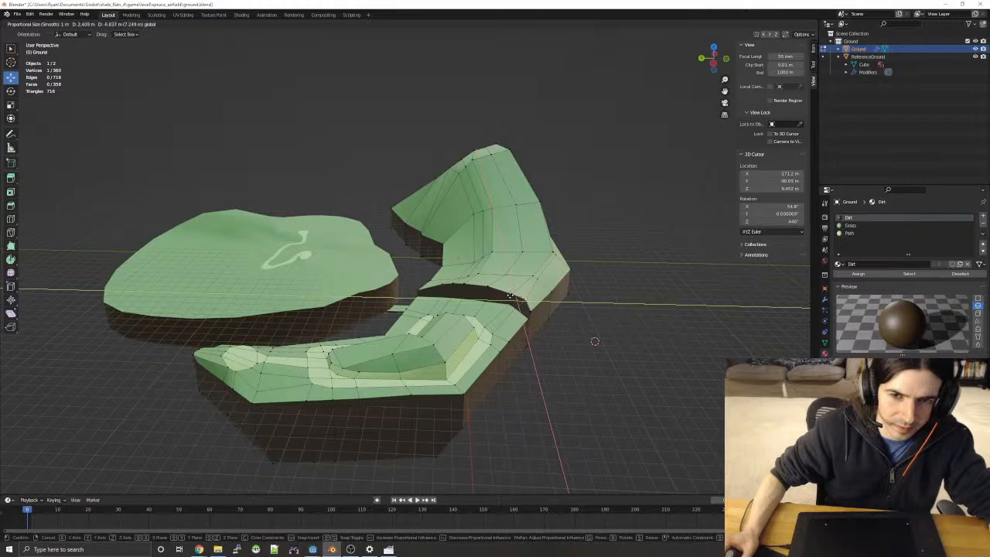
left_click(510, 297)
- Examine the dirt-faced step and the surrounding ground from several angles in Object Mode
left_click(628, 265)
middle_click_drag(638, 252, 686, 252)
key("Tab")
middle_click_drag(613, 211, 644, 228)
left_click(650, 219)
key("Tab")
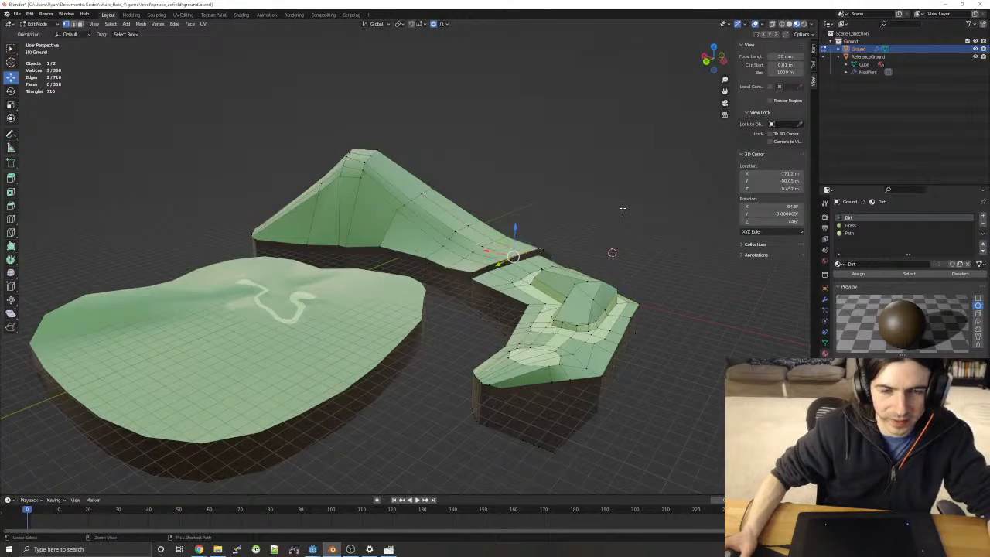
key("Tab")
left_click(614, 181)
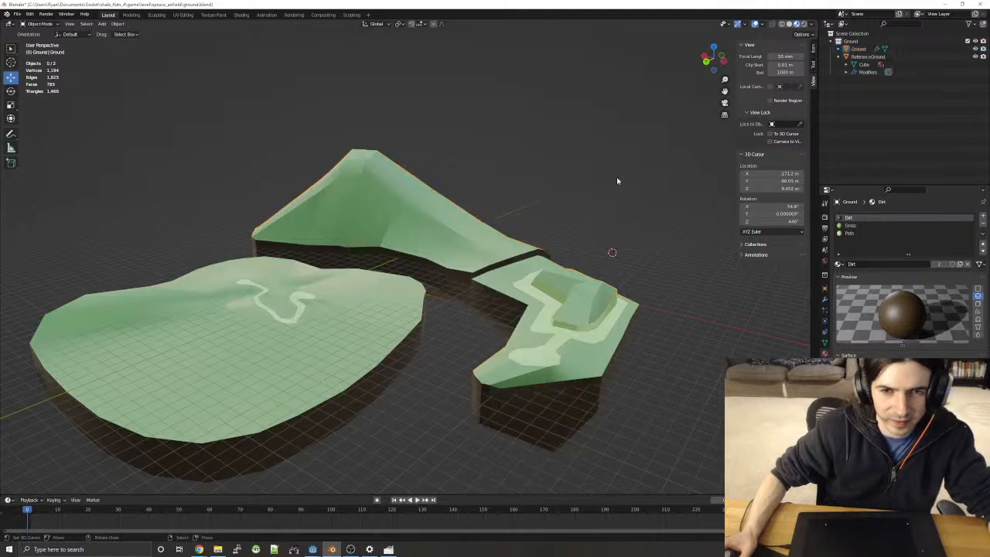
middle_click_drag(614, 181, 580, 337)
key("Tab")
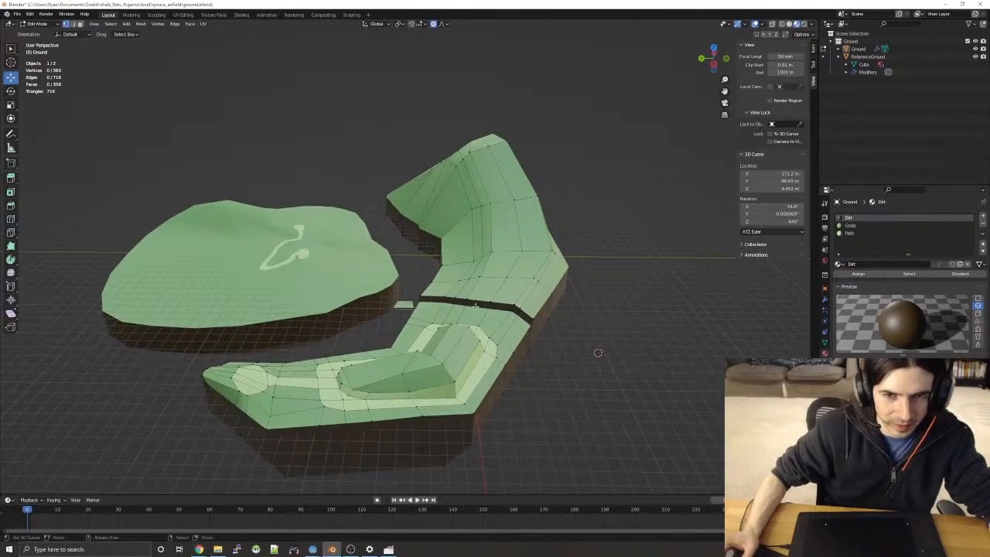
- Move the step's inner-bend vertical edge about 6 m along X and the next vertical edge about -18 m along X
middle_click_drag(598, 353, 368, 404)
key("g")
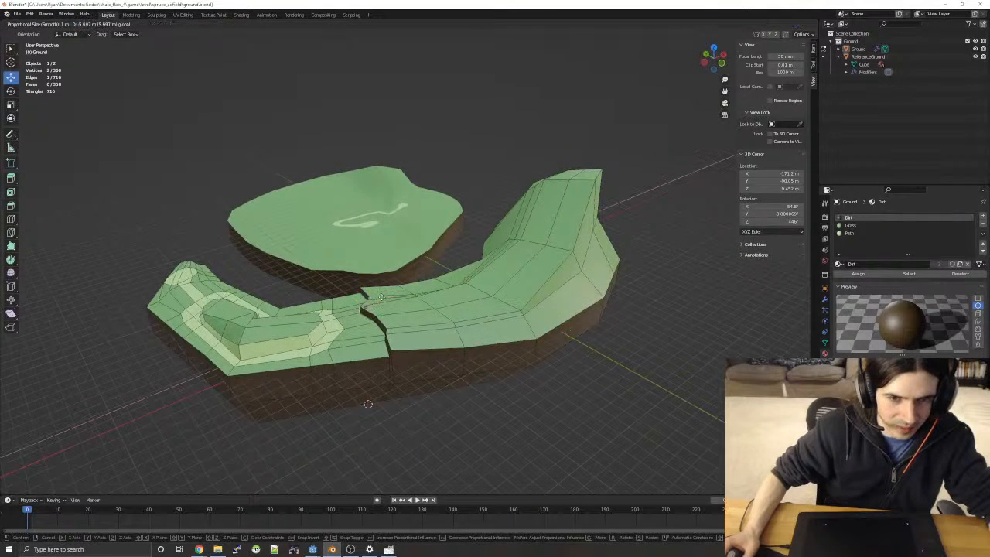
left_click(381, 297)
left_click(571, 321)
middle_click_drag(588, 347, 402, 367)
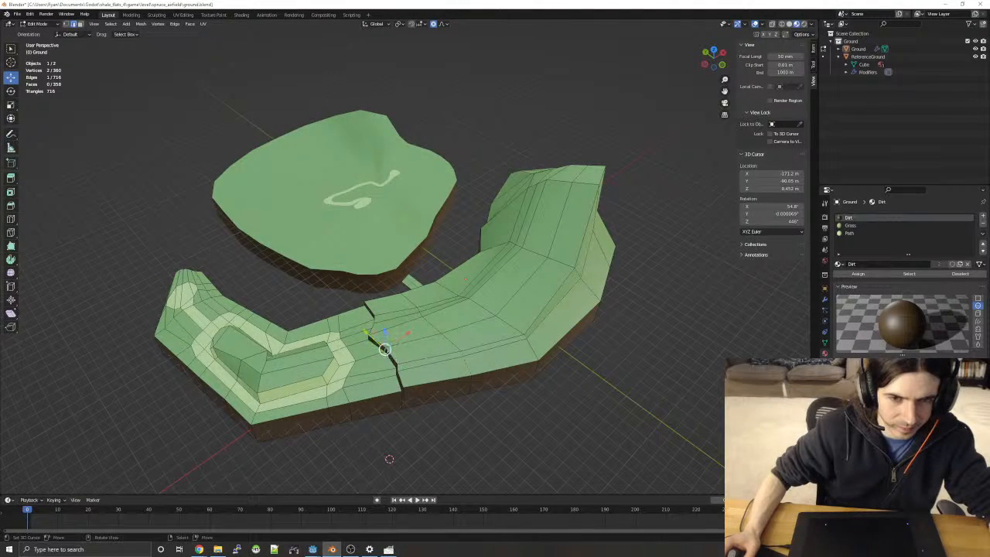
key("g")
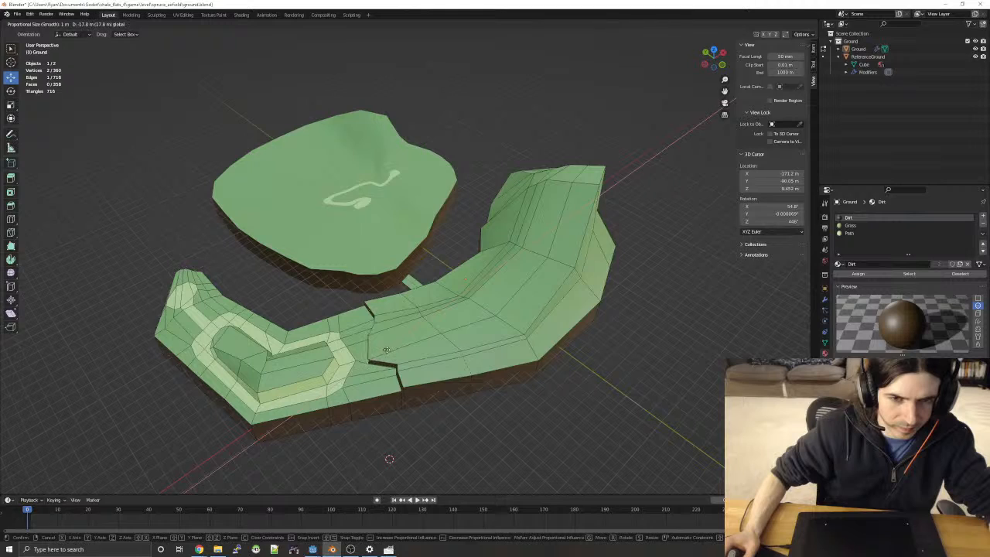
left_click(389, 350)
- Try to edge-slide the vertical edges in the outer half of the dirt step
key("g")
key("g")
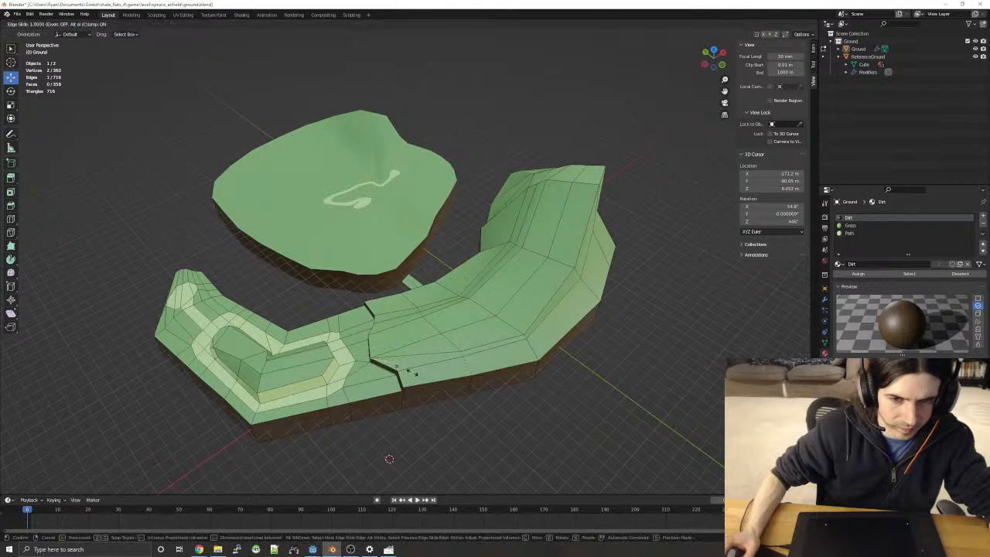
left_click(330, 407)
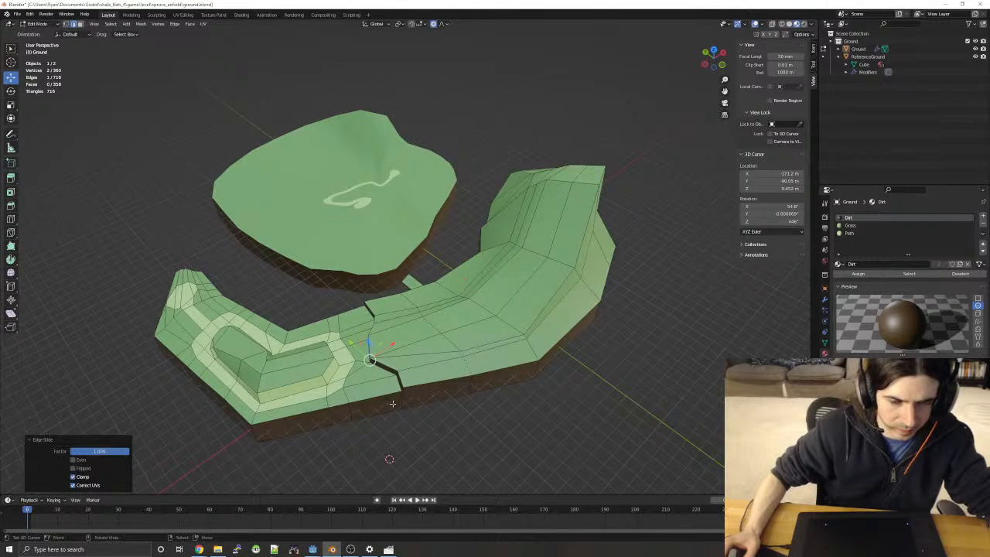
key("ctrl+z")
scroll(438, 407, "up", 1)
middle_click_drag(438, 407, 455, 359)
key("g")
key("g")
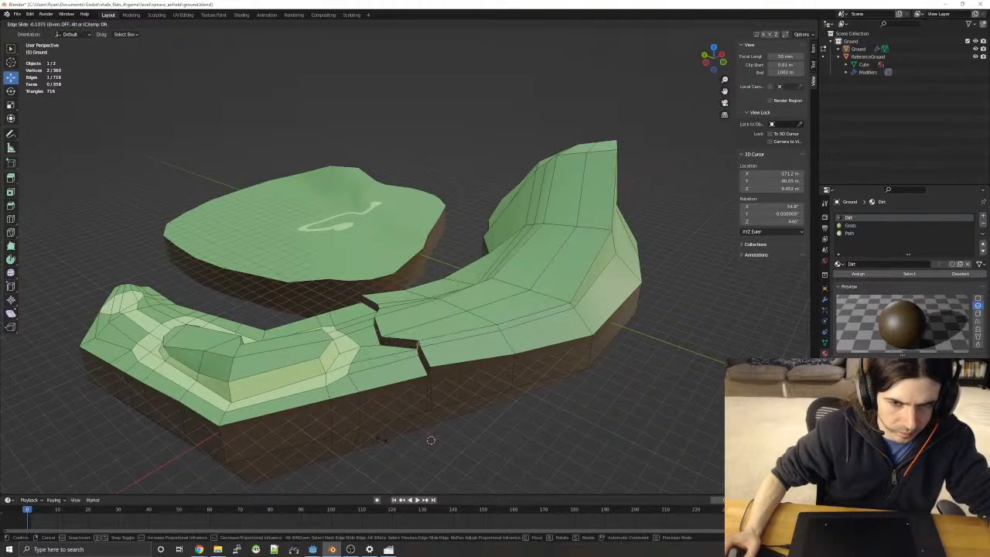
left_click(420, 436)
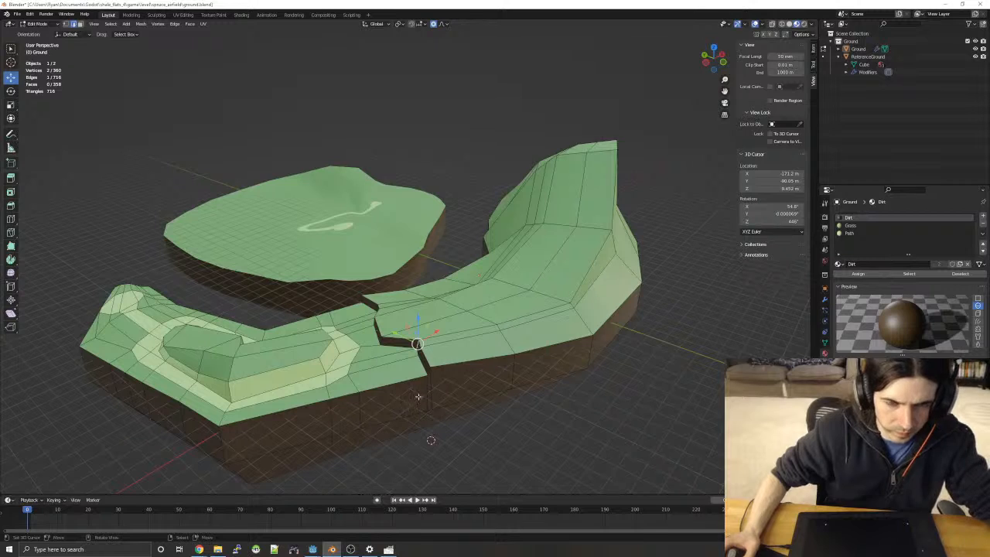
- Slide the lower vertex beside the step's outer bend along its edge and move the matching top vertex about 14 m horizontally
scroll(422, 417, "up", 3)
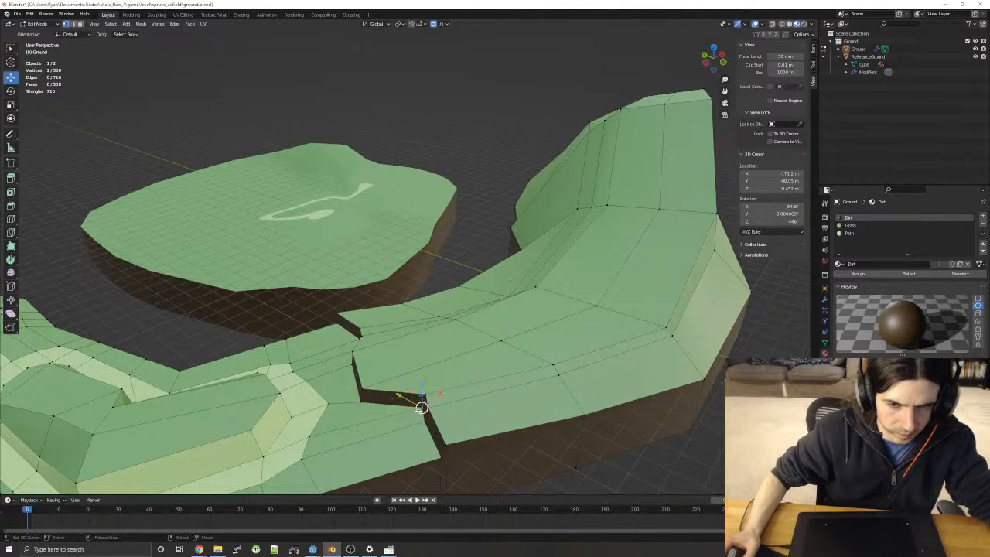
key("g")
key("g")
left_click(390, 415)
left_click(424, 395)
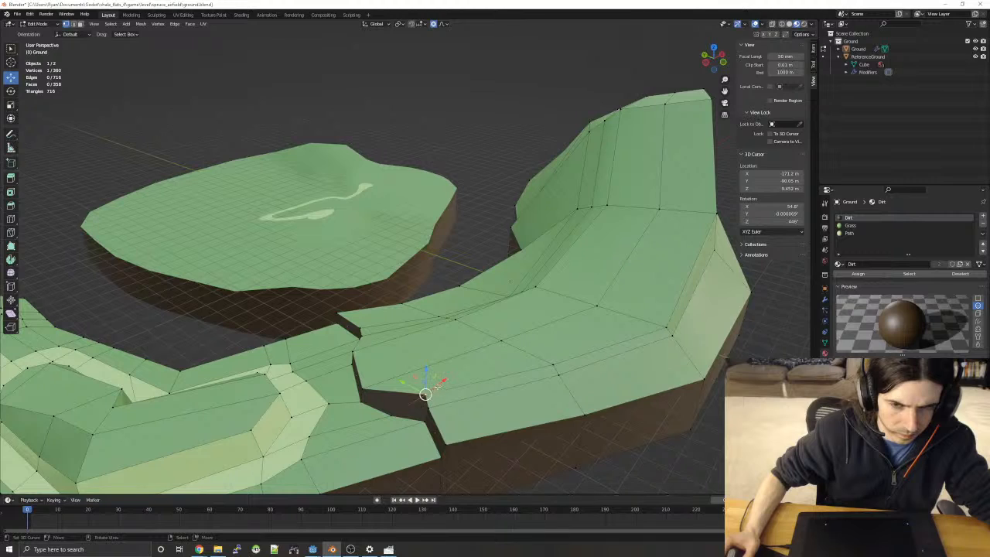
key("g")
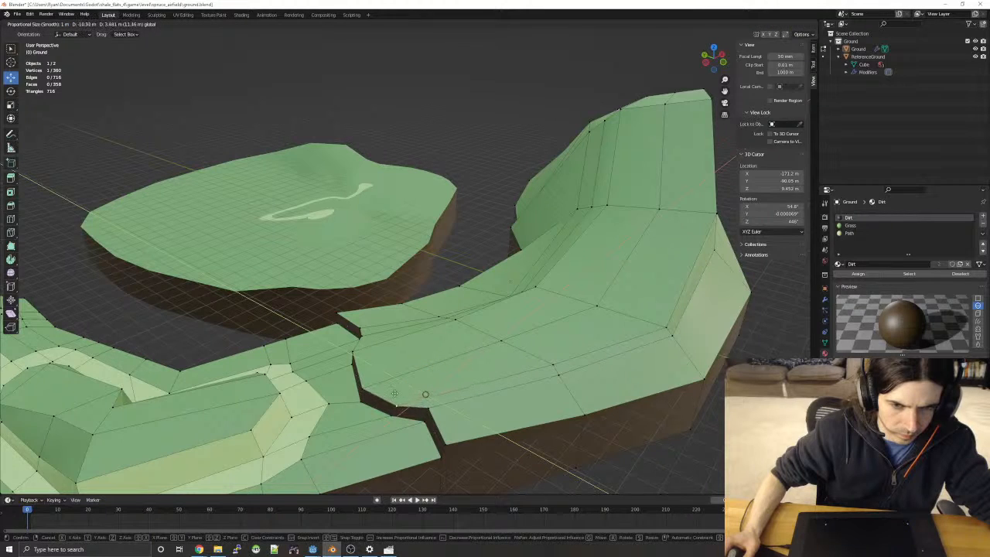
left_click(390, 394)
- Move the step's outer-bend vertical edge about 12.7 m horizontally and its outer-end edge about 20.6 m in X and 13.2 m in Y
right_click(428, 409)
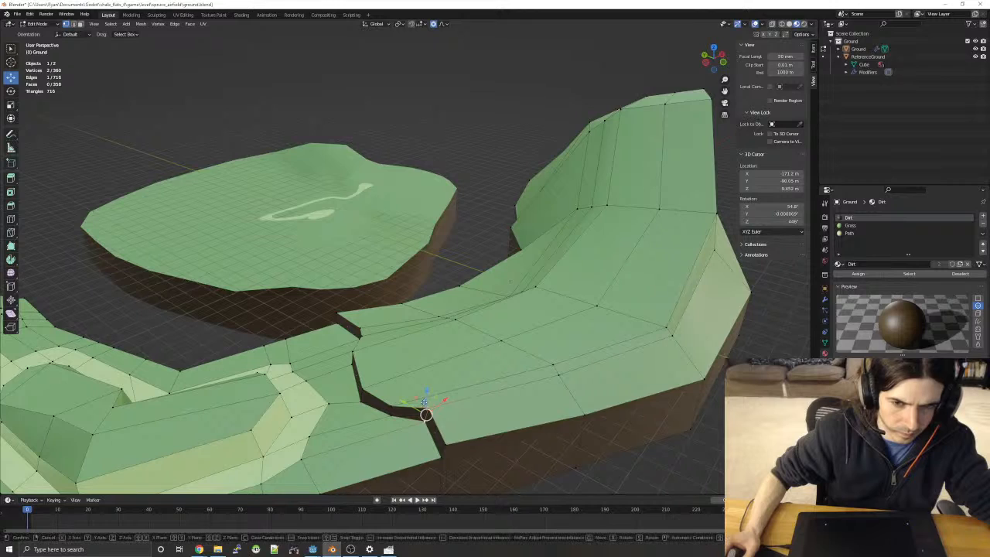
key("g")
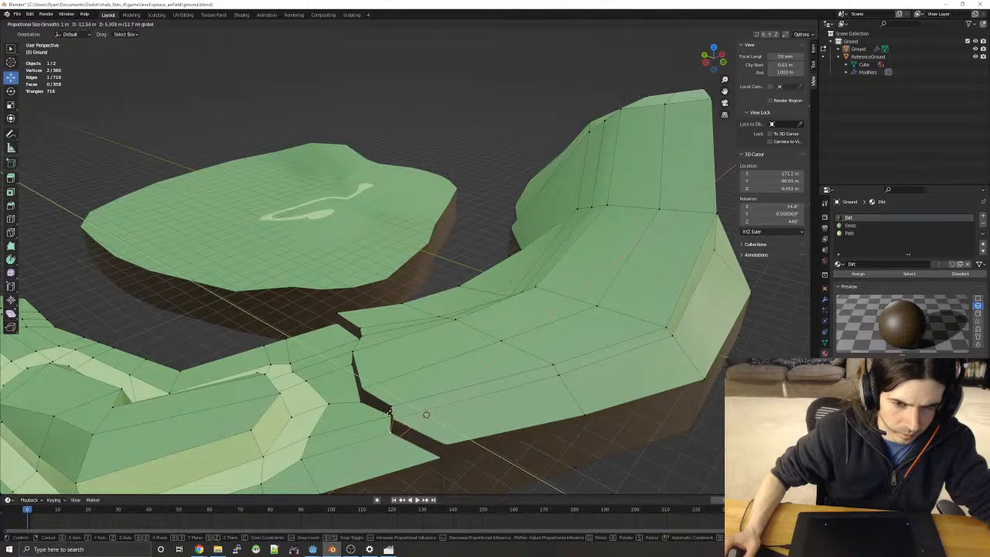
left_click(438, 442)
right_click(440, 451)
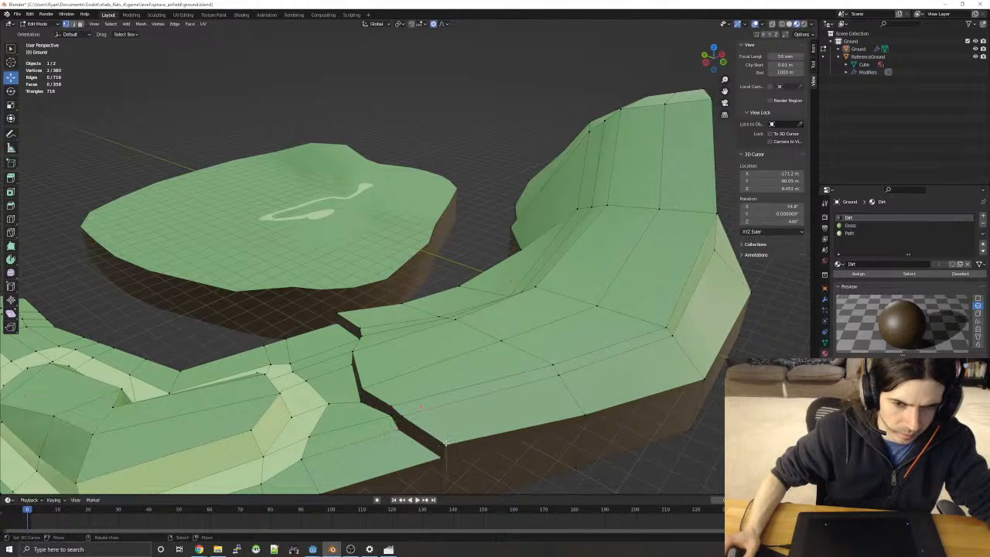
key("g")
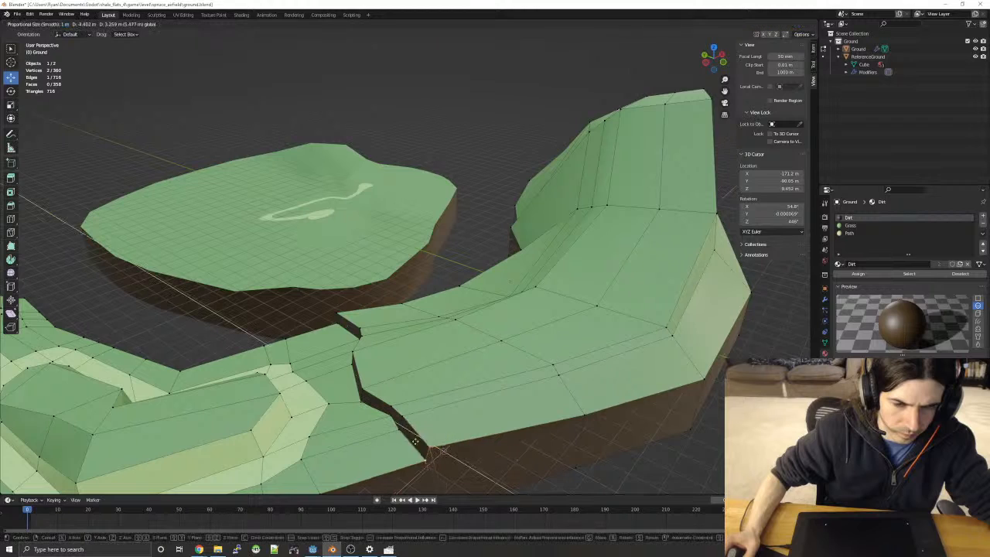
left_click(361, 454)
- Reposition the vertical edge at the step's outer bend and its neighbouring vertex within the horizontal plane, and clear the selection
middle_click_drag(363, 458, 611, 390)
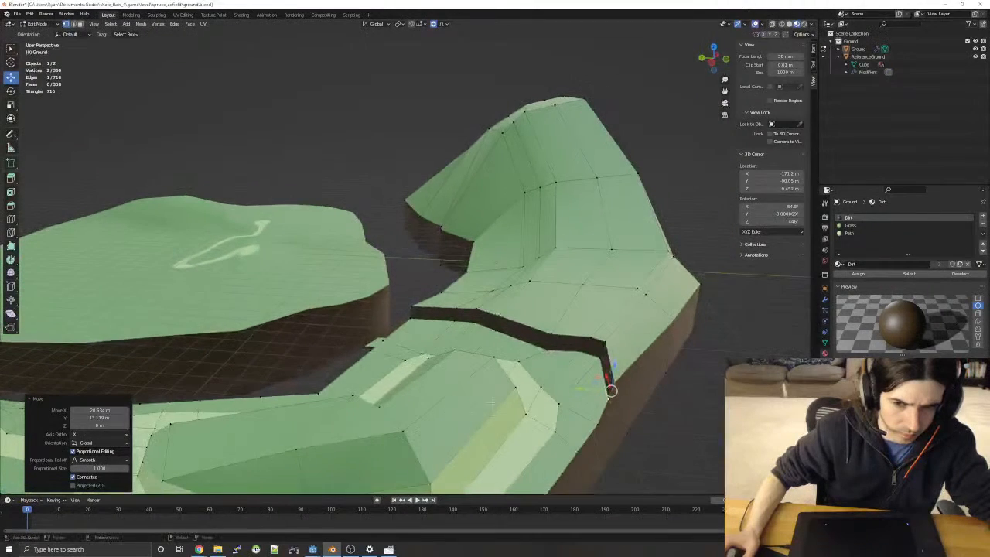
left_click(599, 346)
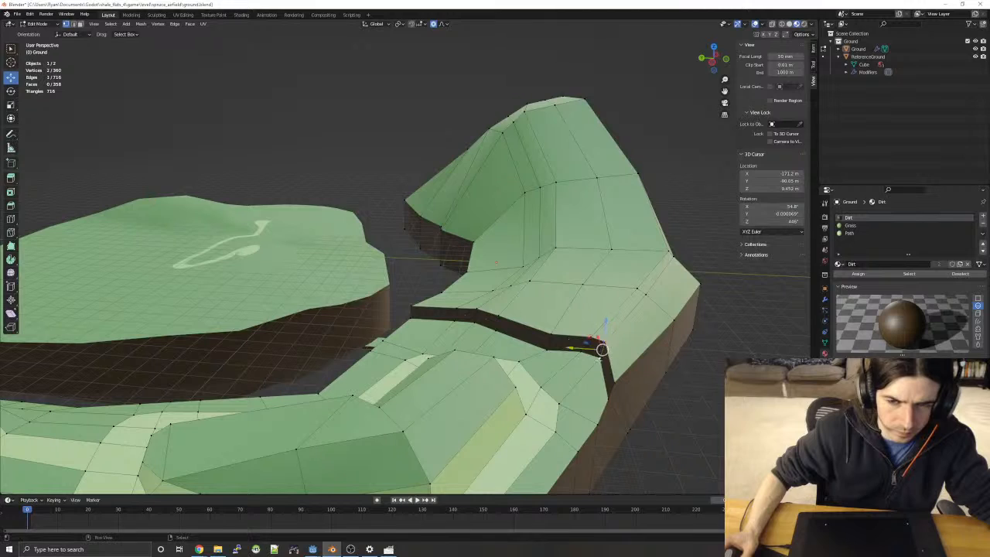
key("g")
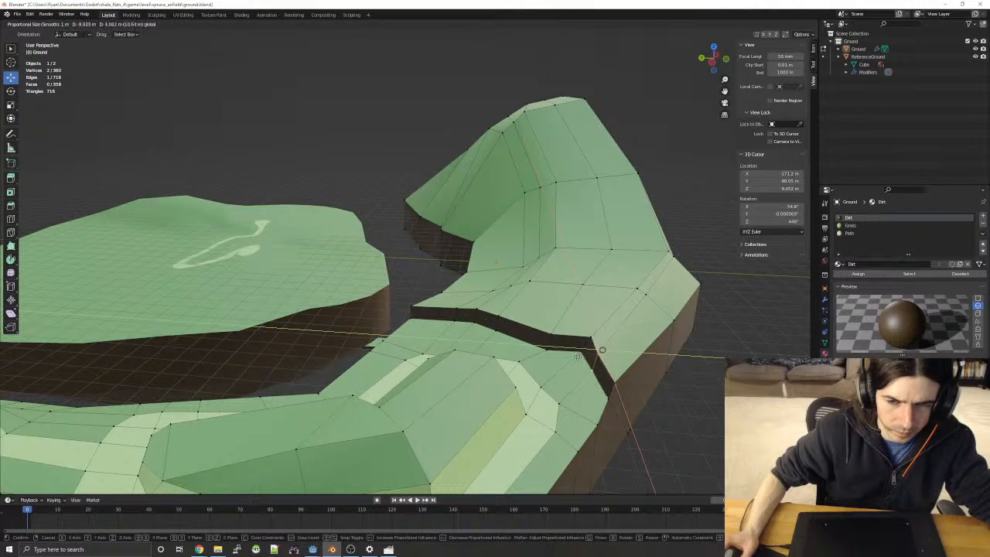
left_click(594, 362)
left_click(586, 347)
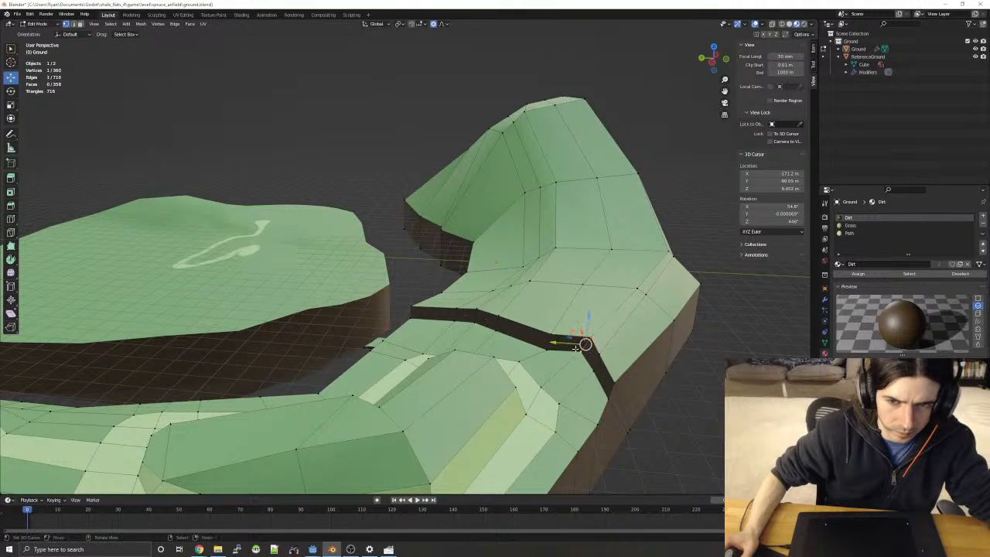
key("g")
left_click(561, 348)
key("alt+a")
- Slide the lower vertex at the step's outer end by a factor of about 0.75 and move the upper vertex about 7.9 m horizontally
middle_click_drag(561, 348, 447, 465)
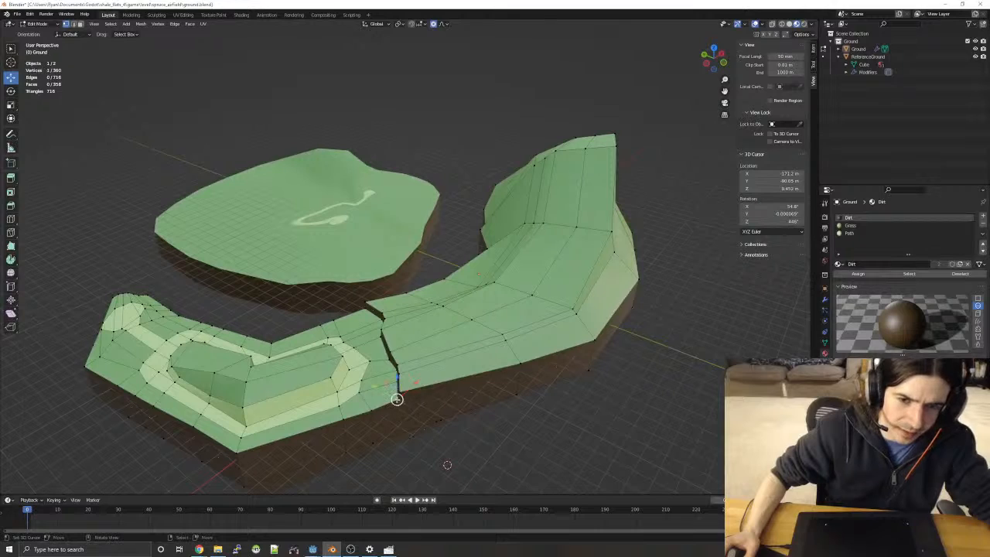
key("shift+v")
left_click(385, 404)
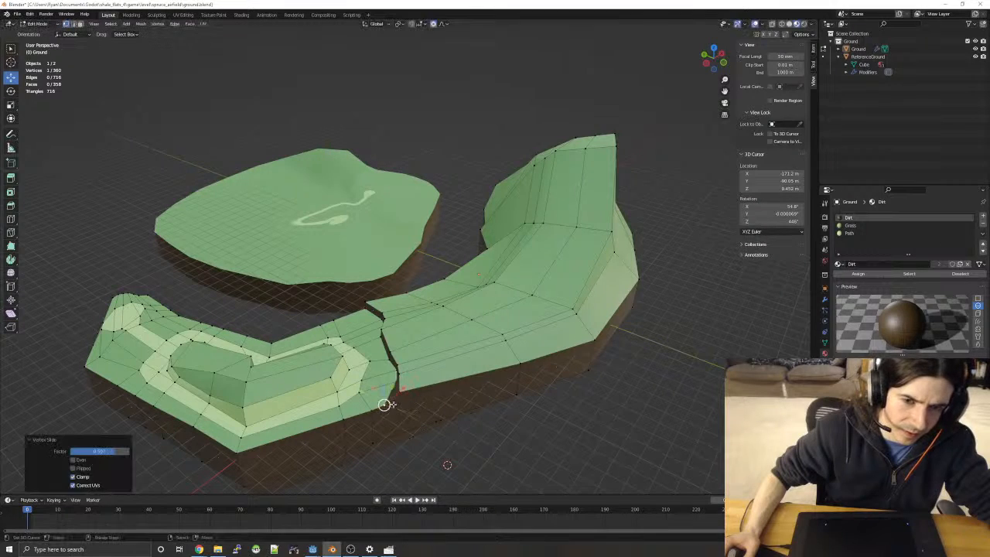
left_click(398, 391)
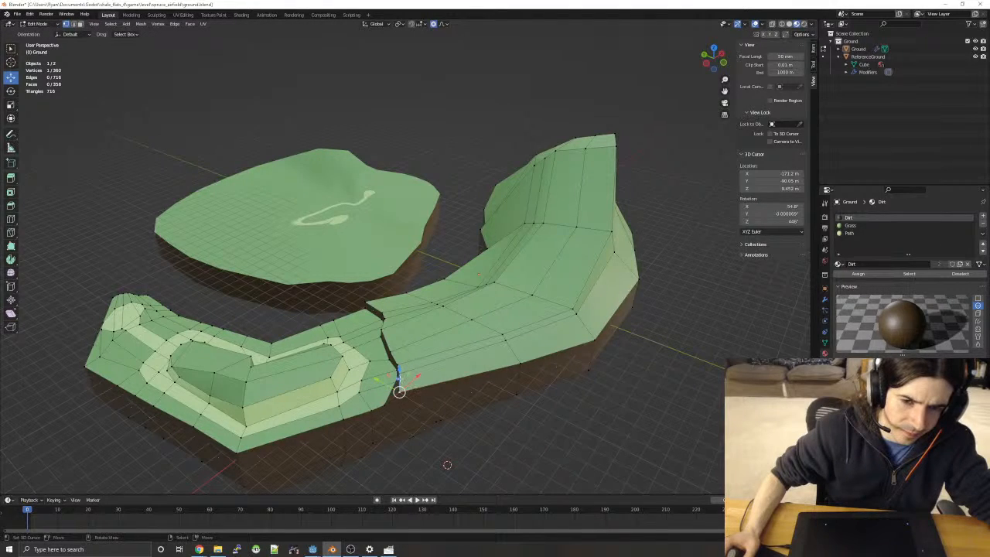
key("g")
key("shift+z")
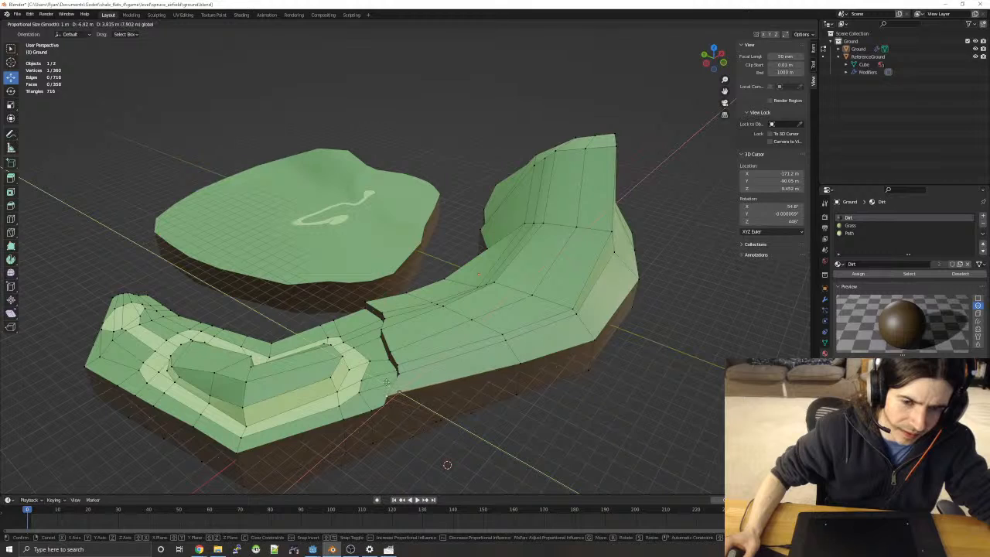
left_click(447, 465)
middle_click_drag(515, 394, 689, 287)
middle_click_drag(700, 389, 730, 412)
middle_click_drag(621, 214, 380, 403)
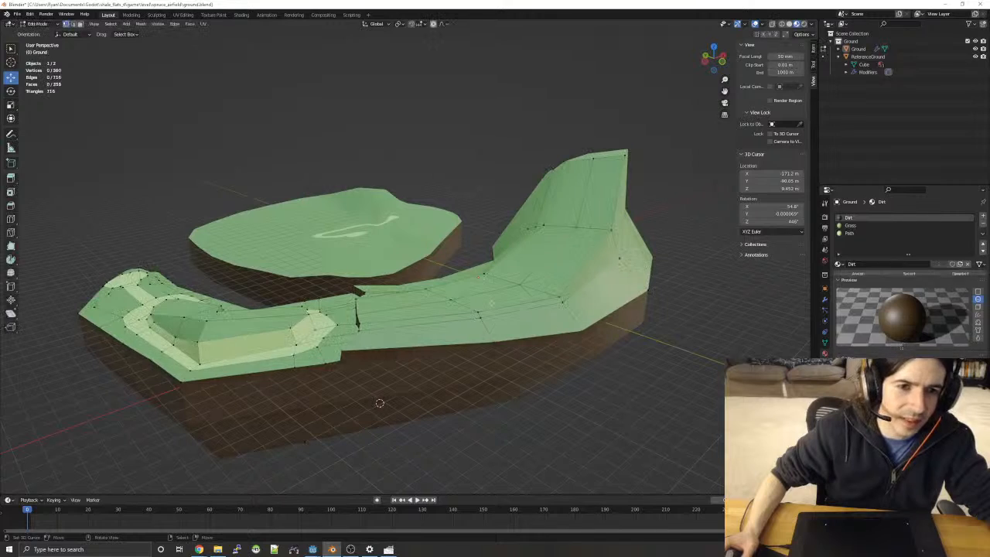
- Try scaling the entire ground mesh down to about 0.8, and undo the change with the whole mesh still selected
key("a")
key("s")
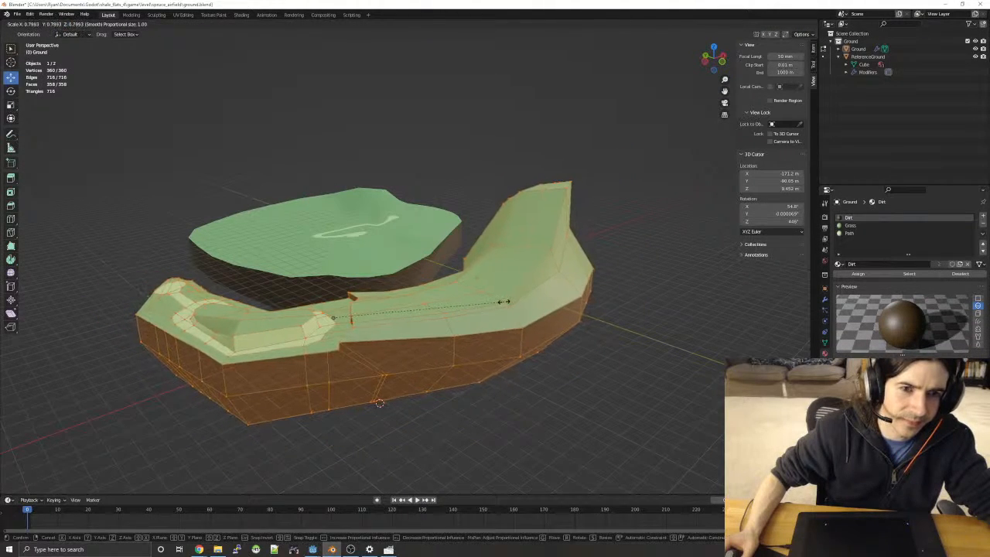
left_click(503, 302)
left_click(566, 399)
middle_click_drag(565, 400, 721, 403)
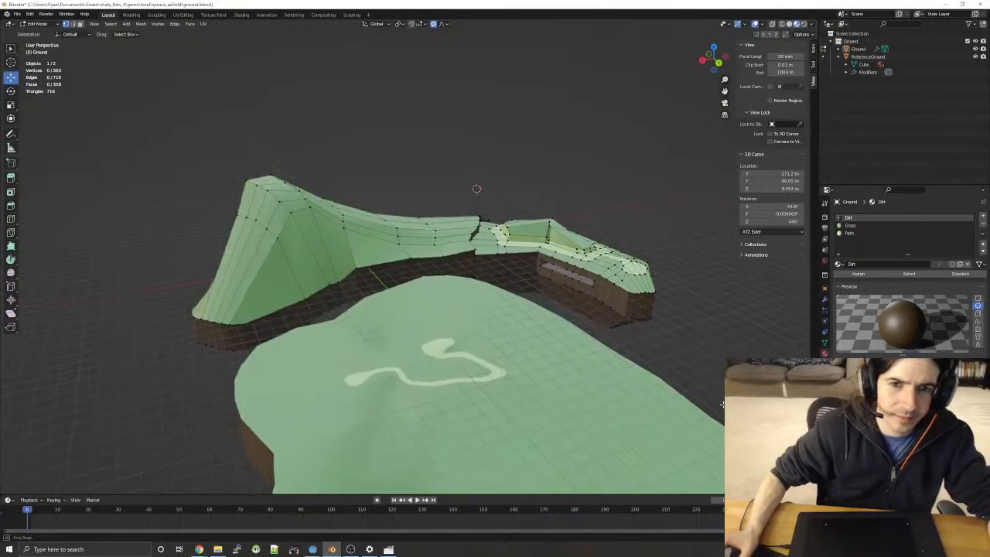
key("ctrl+z")
key("ctrl+z")
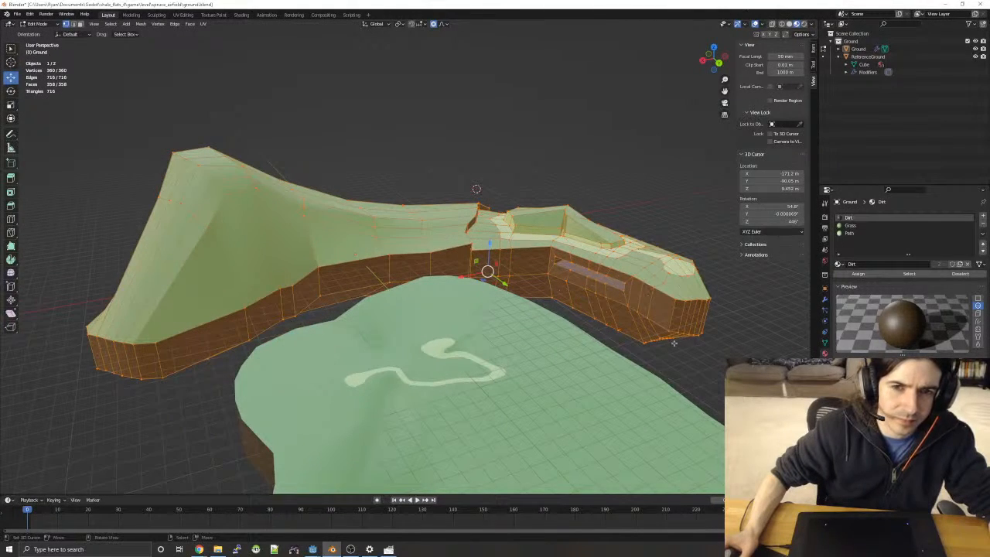
- Scale the whole selected ground mesh down slightly and clear the selection
key("s")
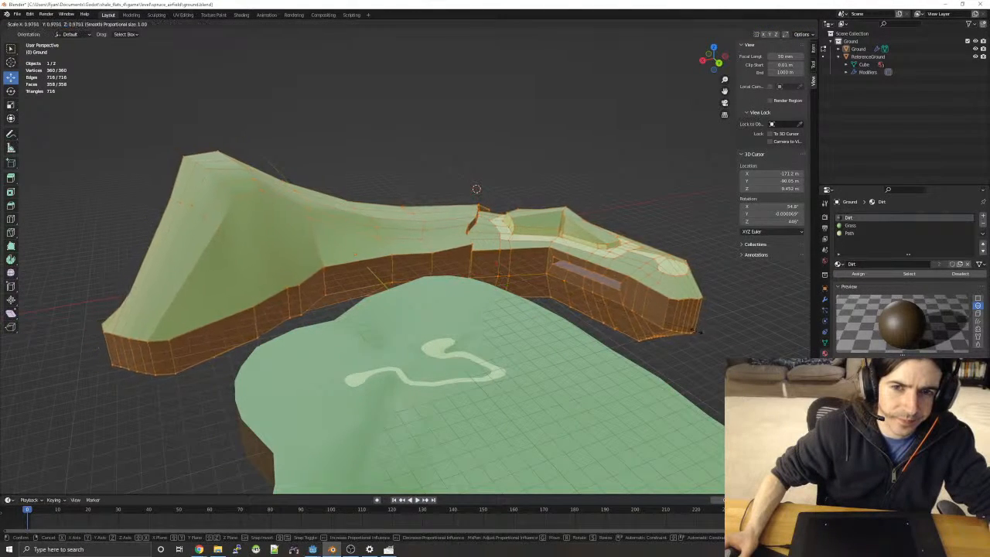
left_click(684, 330)
left_click(725, 322)
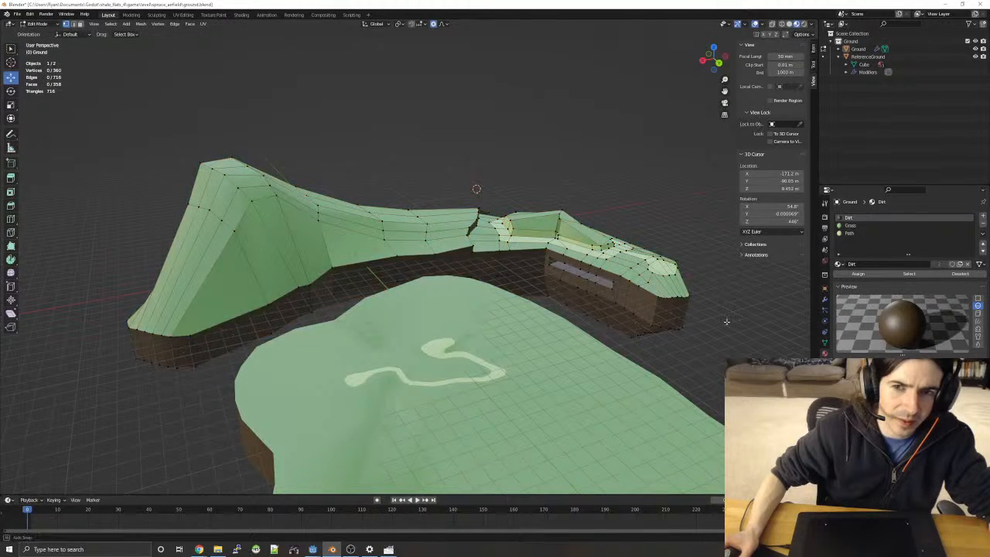
- Select the five faces of the round path patch at the ground's narrow end and scale them to 0.718
middle_click_drag(727, 322, 685, 291)
scroll(536, 397, "up", 1)
middle_click_drag(449, 454, 459, 375, "shift")
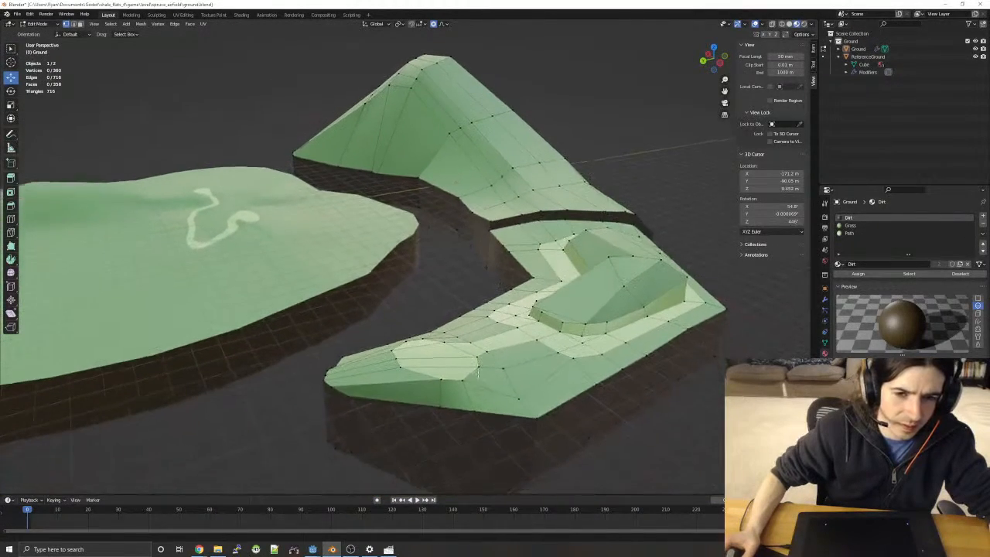
key("Tab")
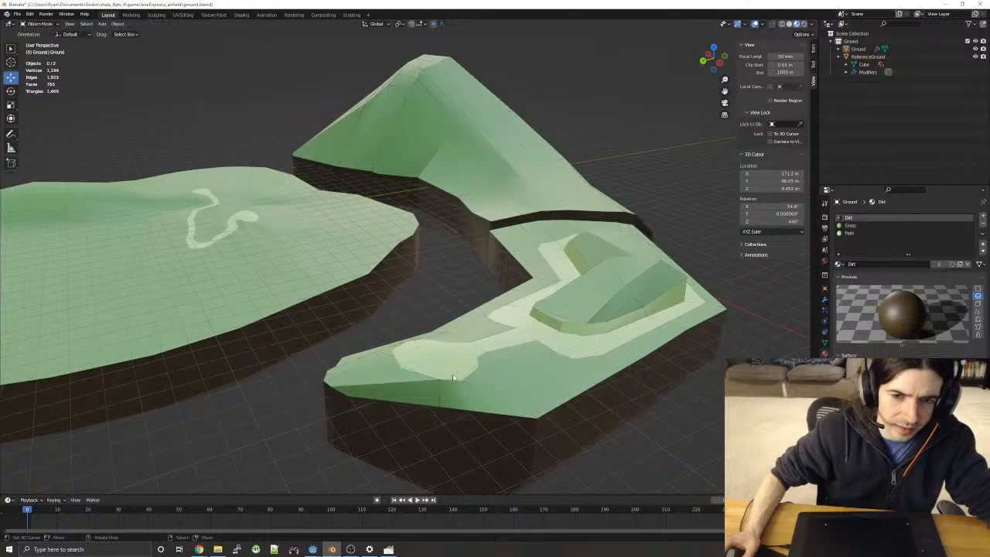
key("Tab")
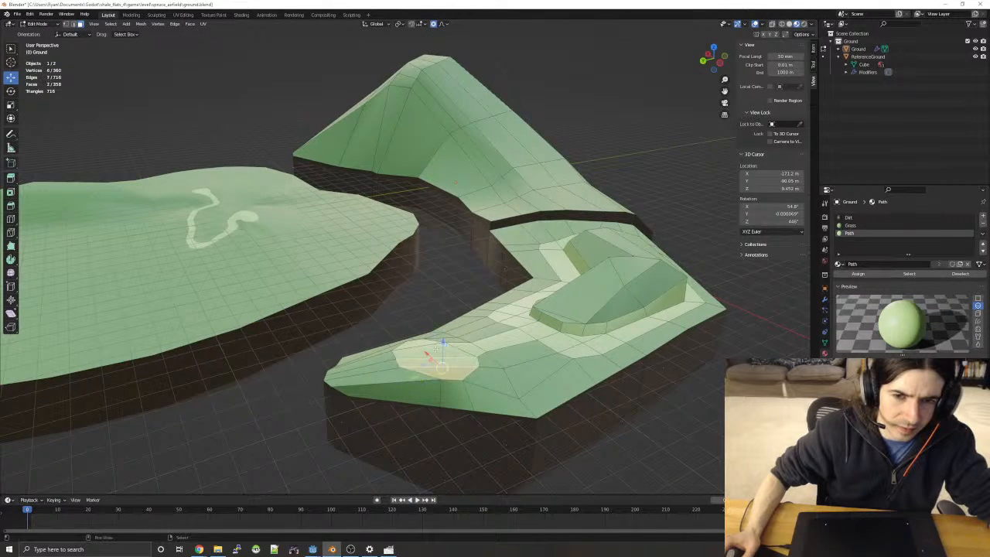
left_click(423, 344, "shift")
left_click(464, 349, "shift")
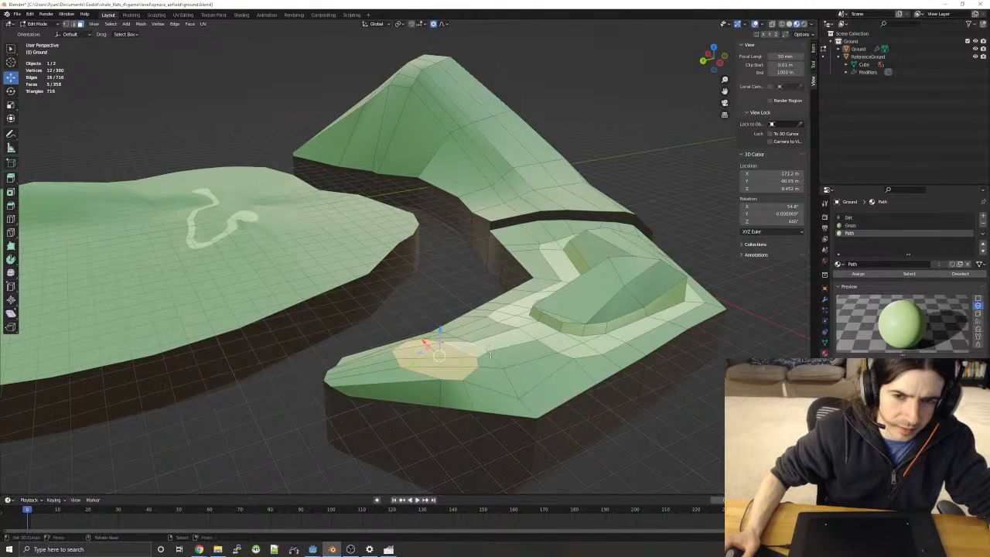
key("s")
left_click(464, 352)
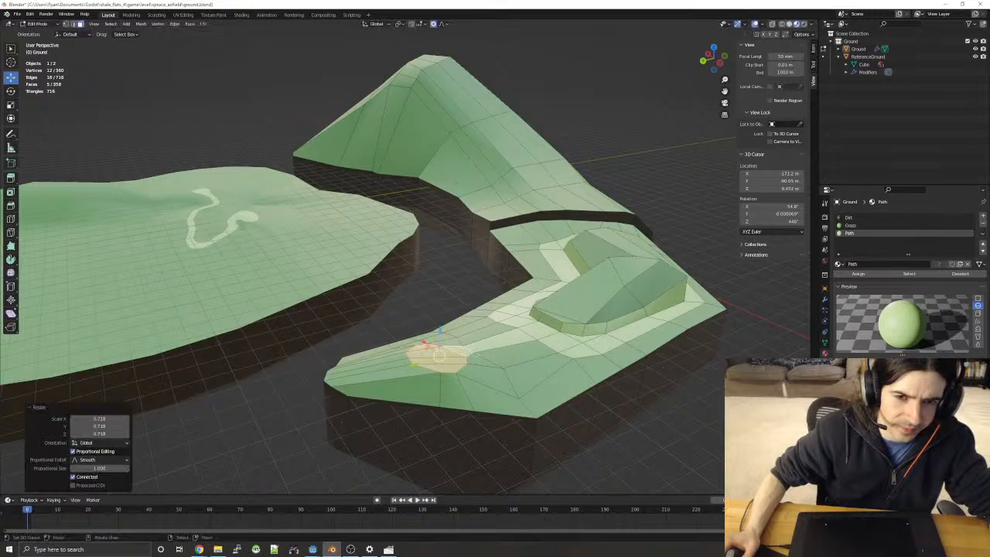
- Move the round path patch about 6.4 m horizontally towards the outer edge and clear the selection
middle_click_drag(464, 356, 664, 261)
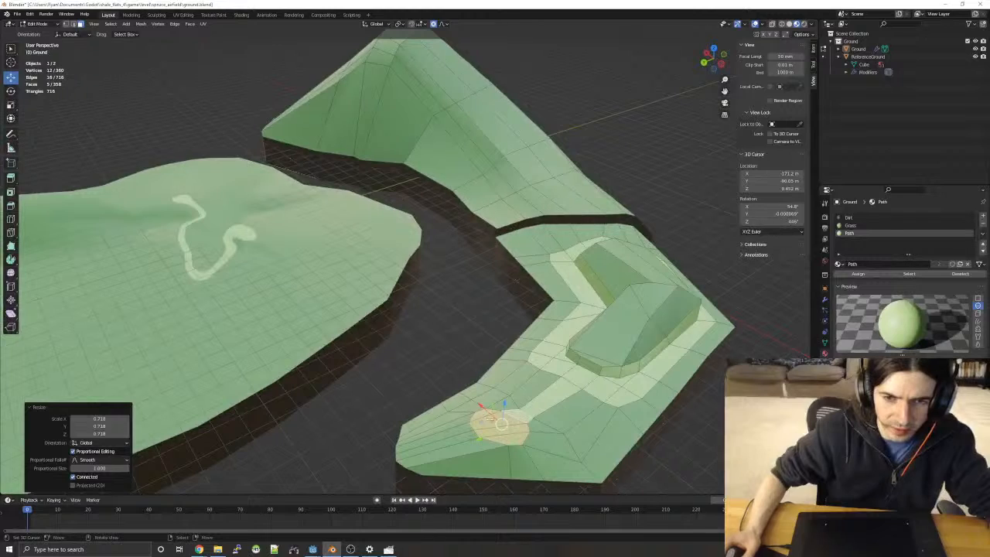
key("g")
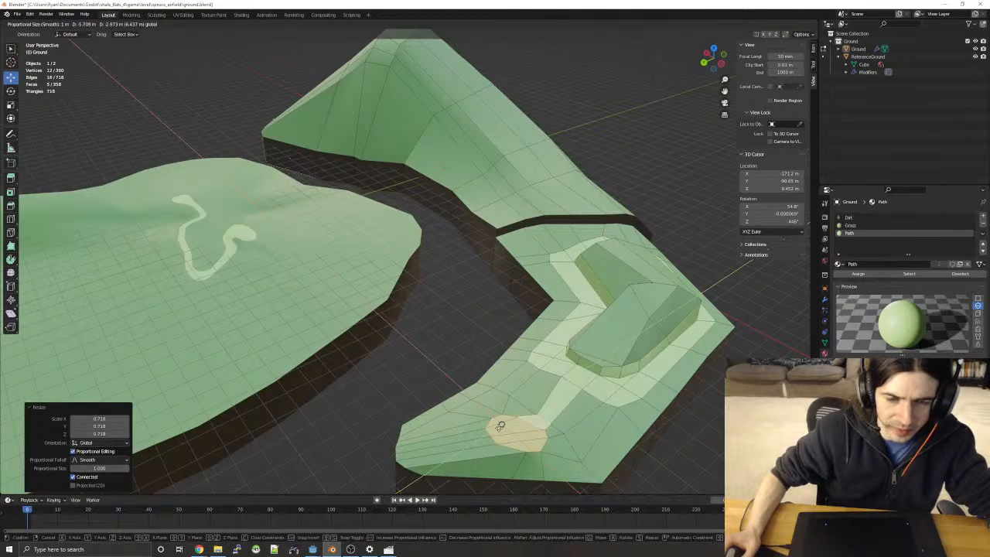
left_click(500, 426)
left_click(644, 464)
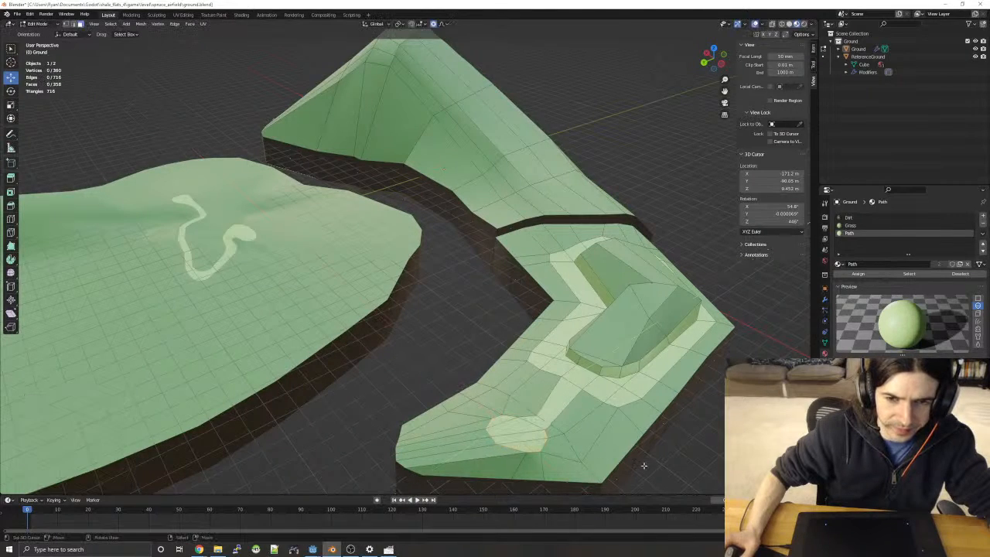
- Slide the path vertex beside the round patch along its edge by a factor of about 0.18
left_click(566, 432, "shift")
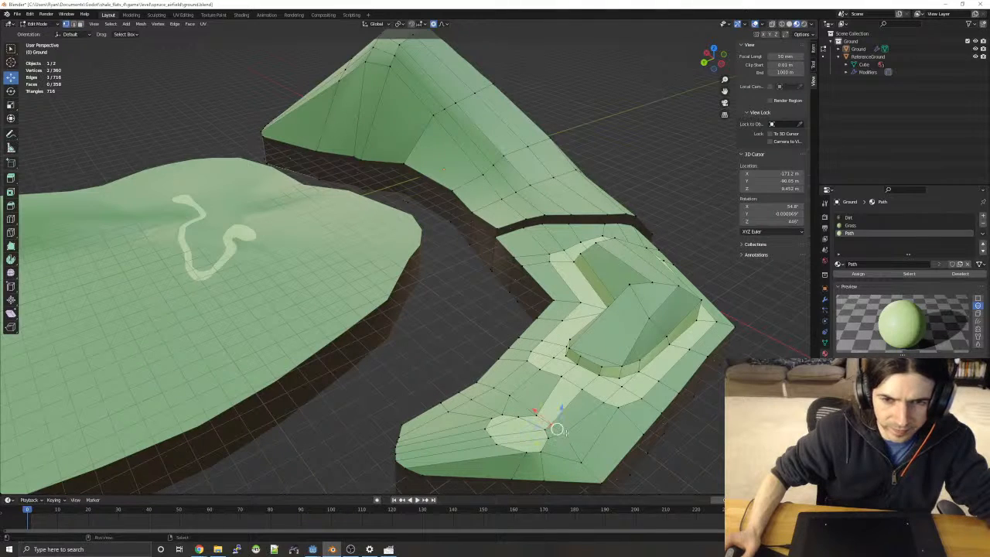
key("shift+v")
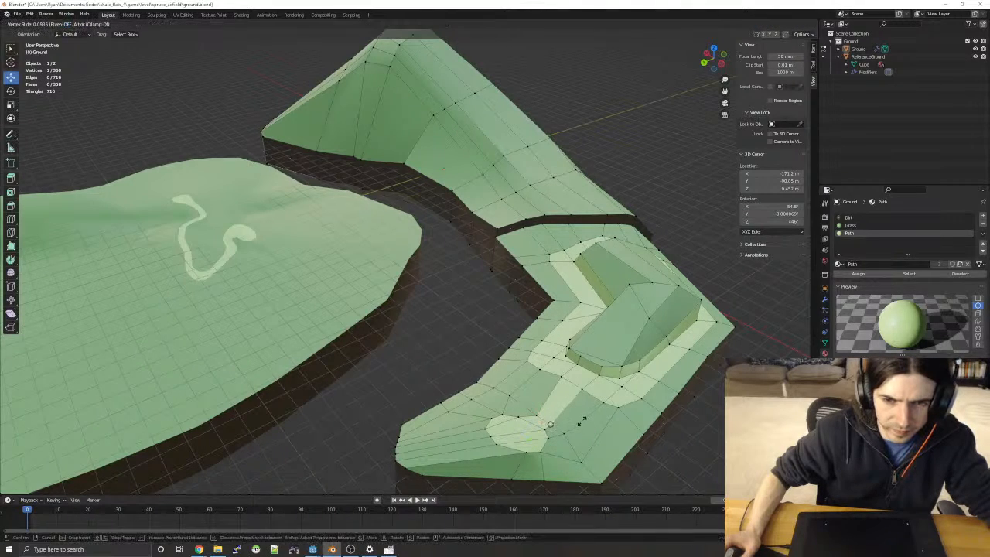
left_click(552, 422)
key("g")
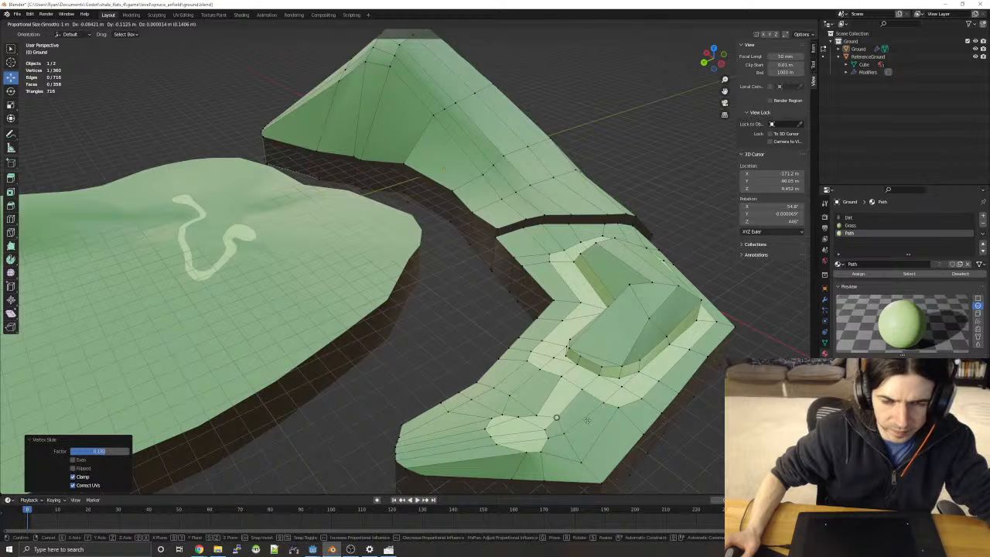
key("Escape")
- In top view, move the outer vertex of the path's narrow neck about 2.3 m horizontally
key("KP_1")
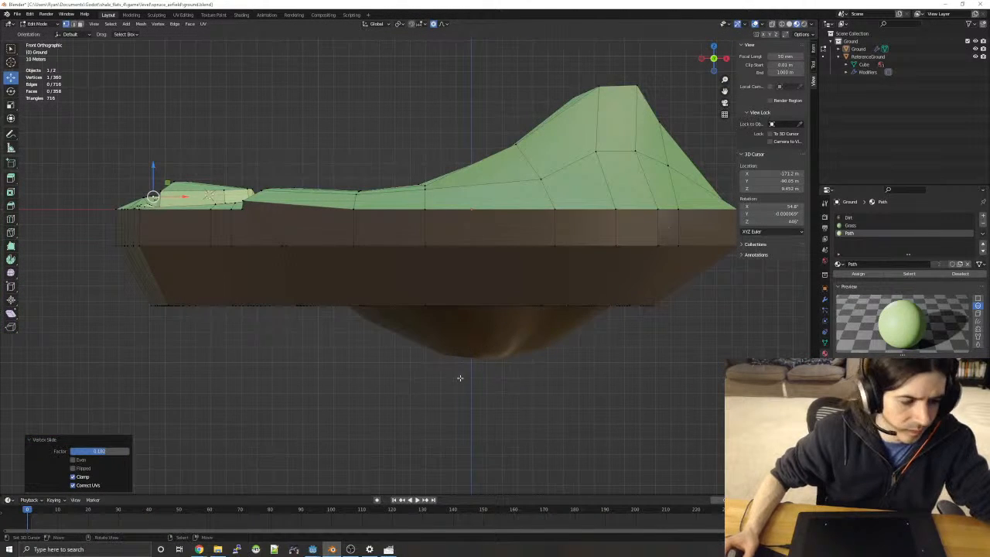
key("KP_7")
scroll(215, 162, "up", 3)
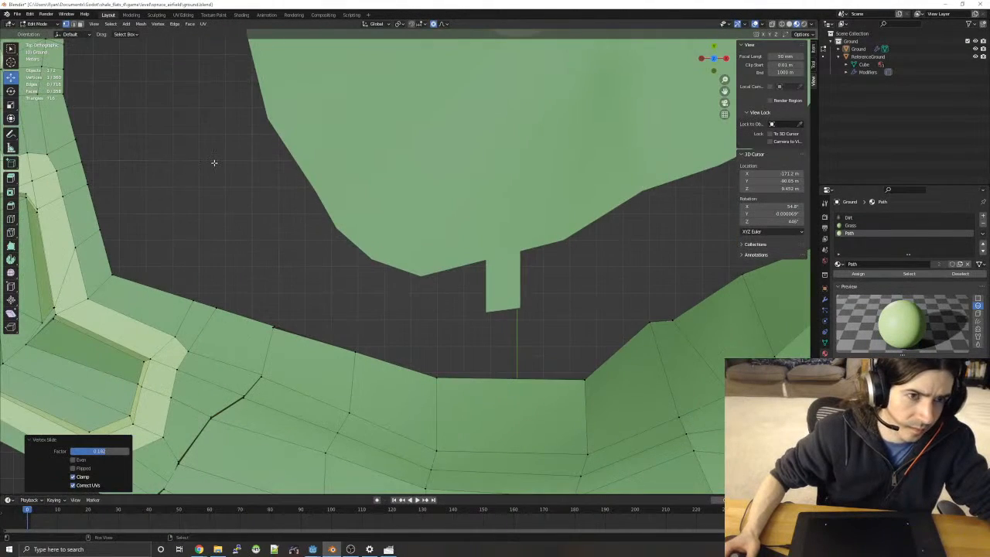
middle_click_drag(215, 162, 554, 282, "shift")
key("g")
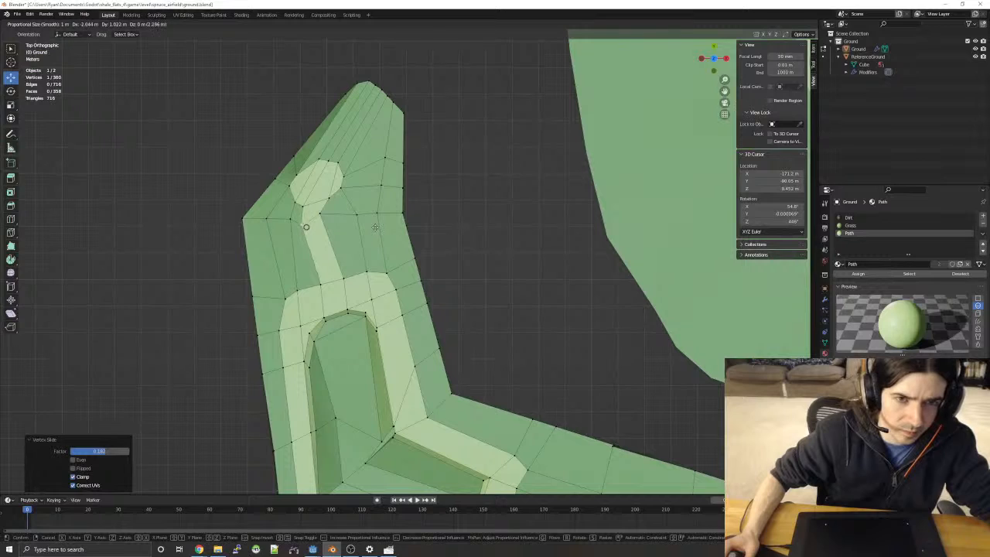
left_click(374, 226)
- Reposition vertices on the round path patch's lower-right, top and left rim to even out its outline
key("g")
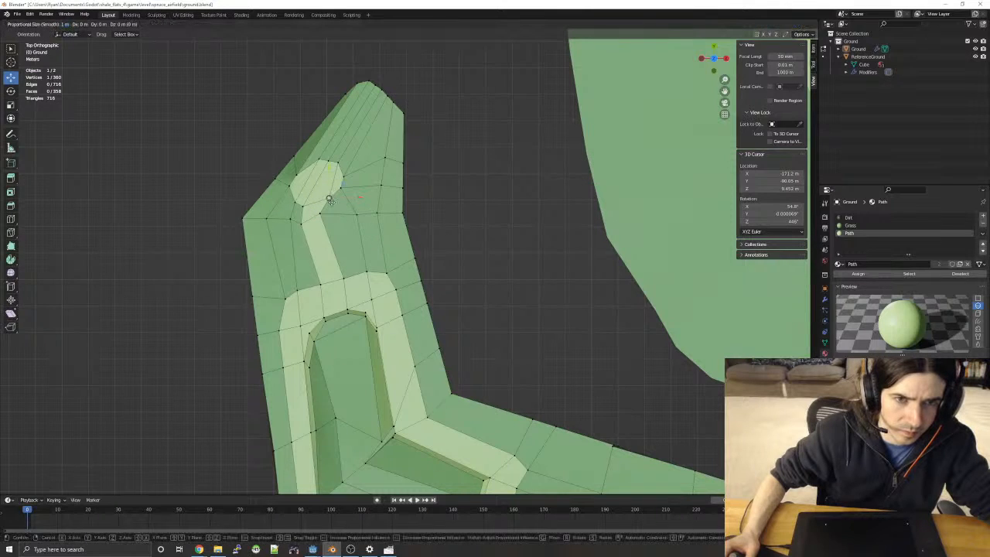
left_click(329, 200)
key("g")
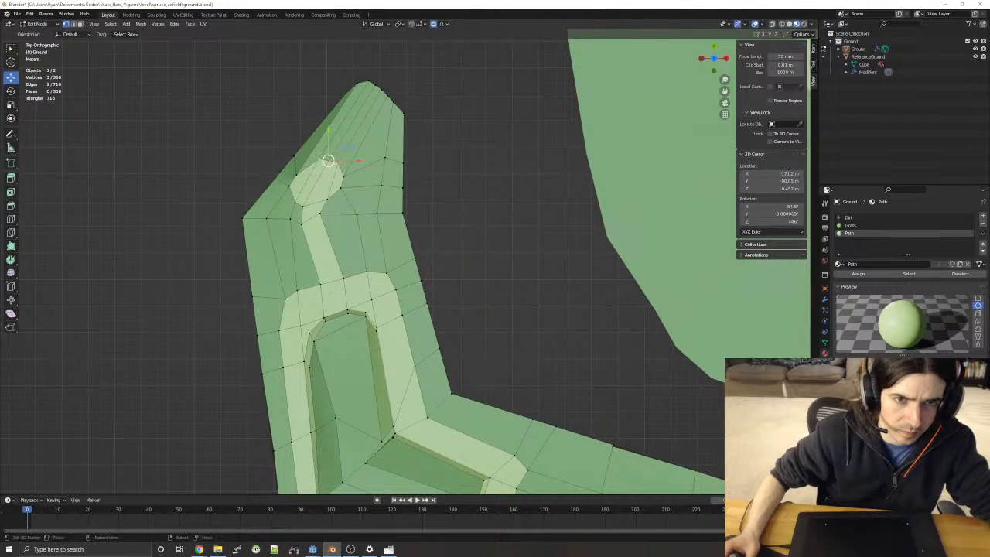
left_click(327, 160)
key("g")
left_click(297, 174)
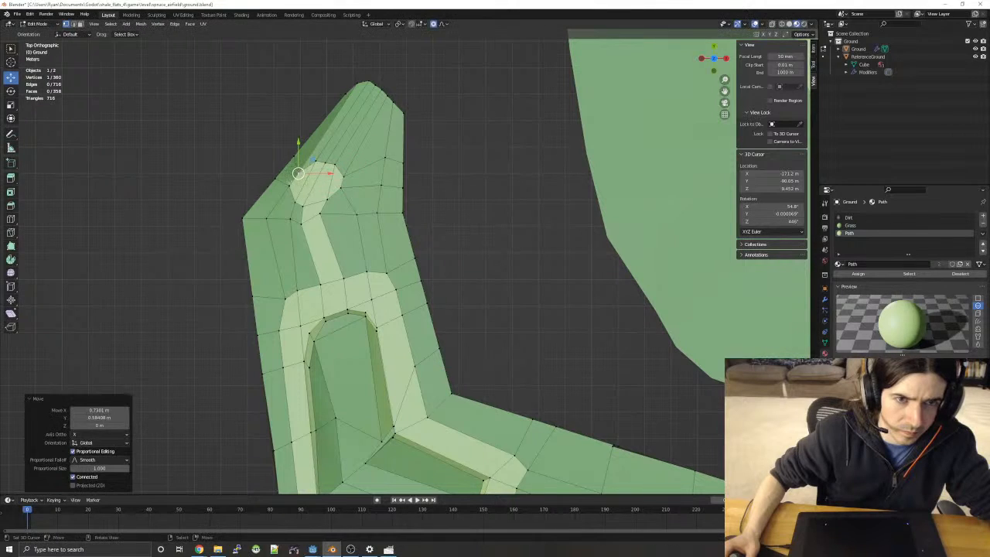
key("g")
left_click(289, 186)
- Adjust the inner neck vertex and the rim vertices where the path joins the round patch, keeping them in the horizontal plane
key("g")
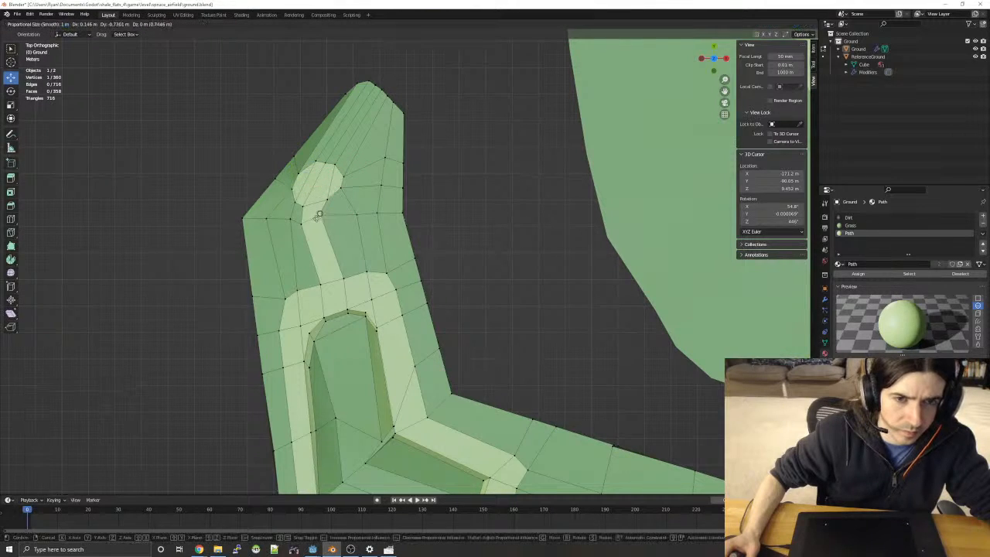
left_click(320, 214)
key("g")
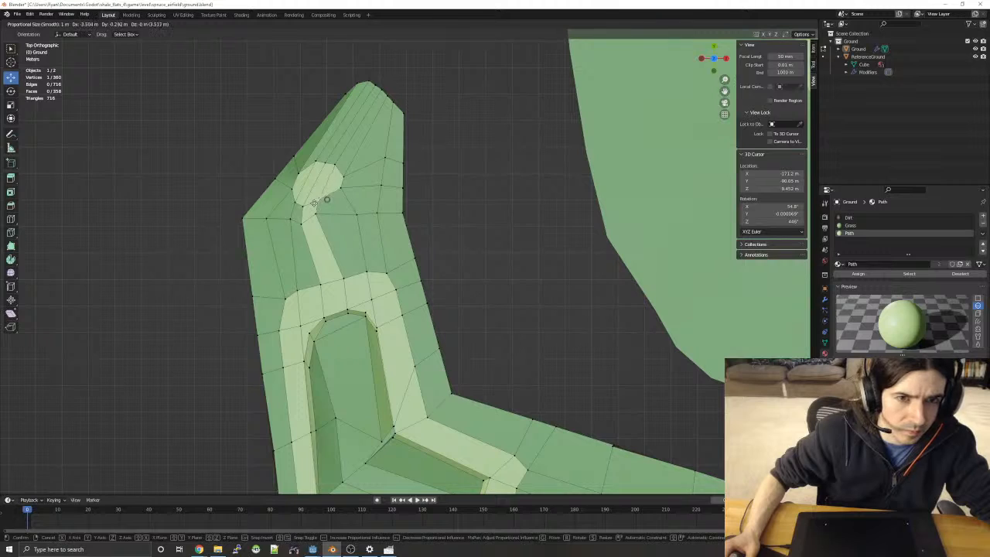
left_click(314, 203)
key("g")
left_click(302, 205)
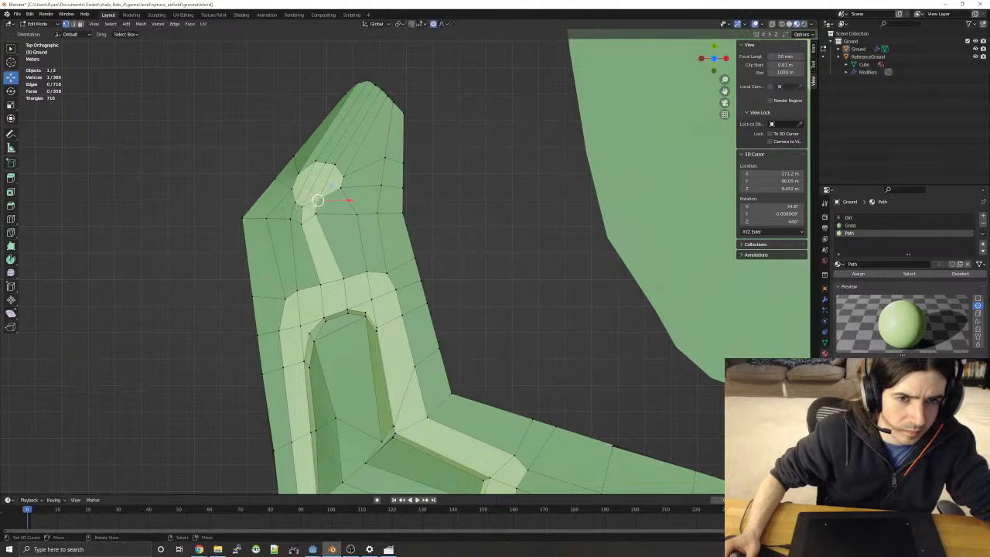
key("g")
left_click(317, 202)
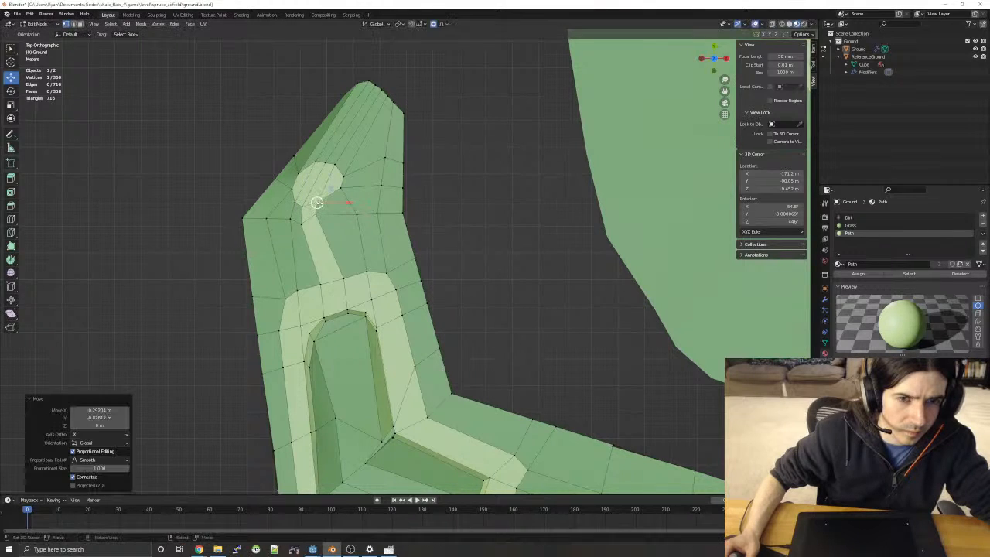
- Shift the vertices along the round patch's right and upper-right rim outward into a smoother curve
key("g")
left_click(335, 196)
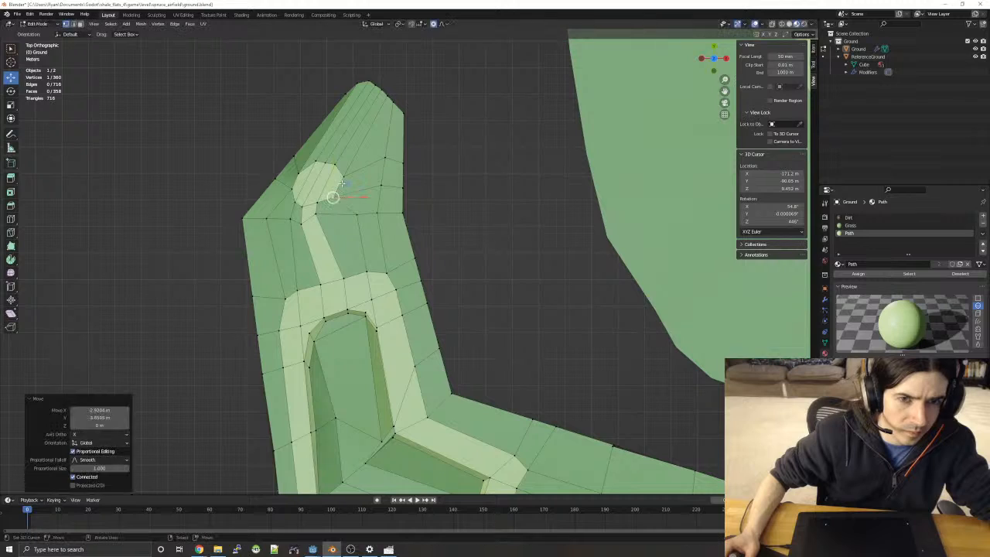
key("g")
left_click(343, 179)
key("g")
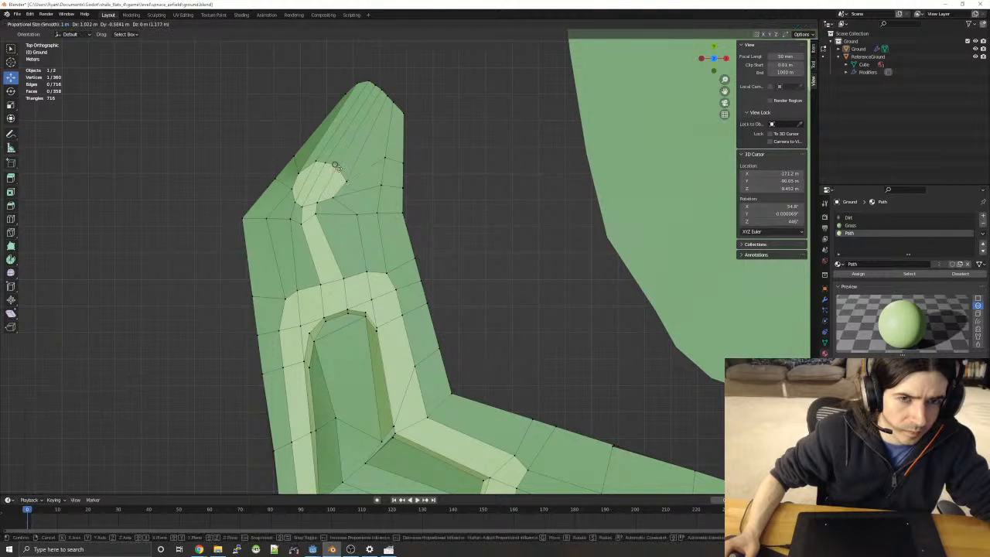
left_click(336, 164)
key("g")
left_click(323, 162)
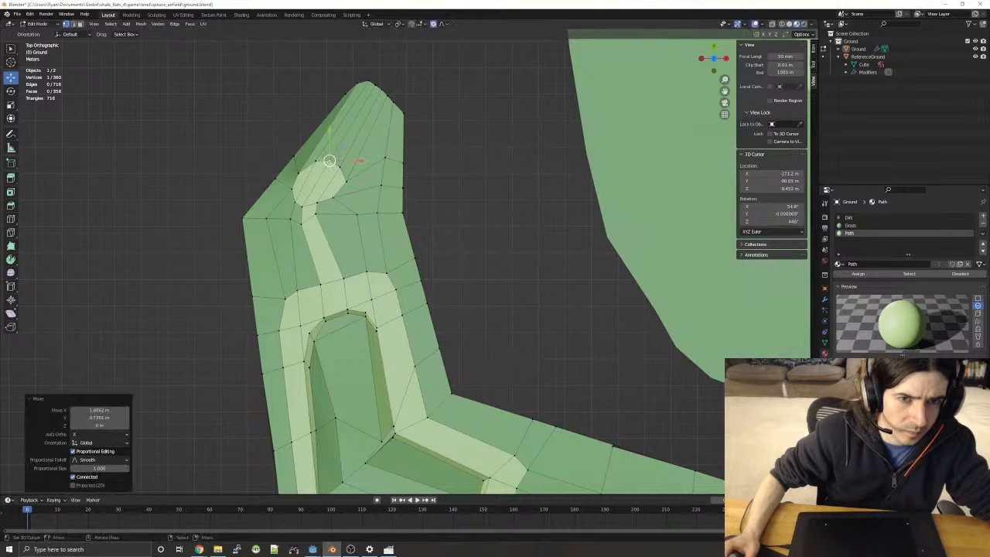
- Reposition the vertices along the round patch's top, upper-left and lower-left rim to complete the circular outline
key("g")
left_click(315, 160)
key("g")
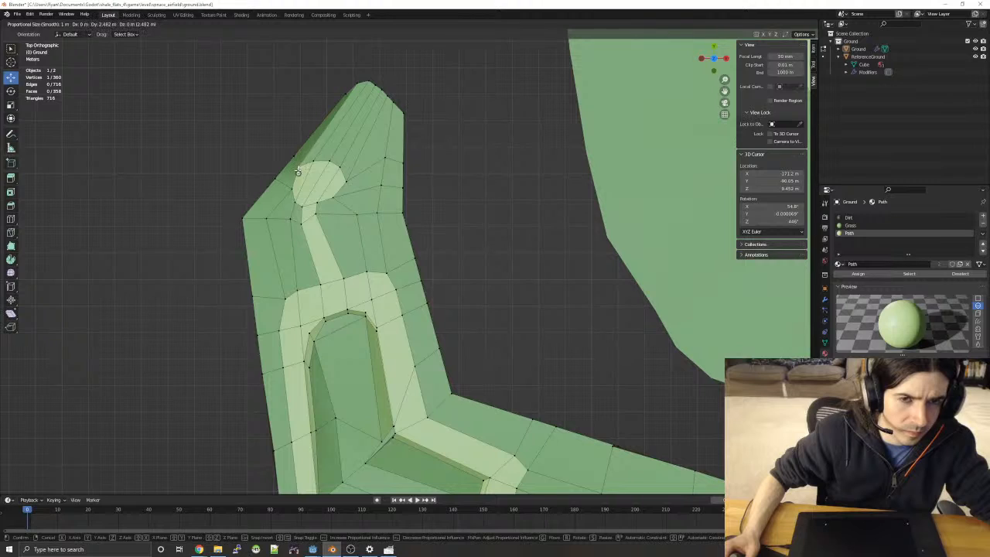
left_click(298, 171)
key("g")
left_click(291, 187)
key("g")
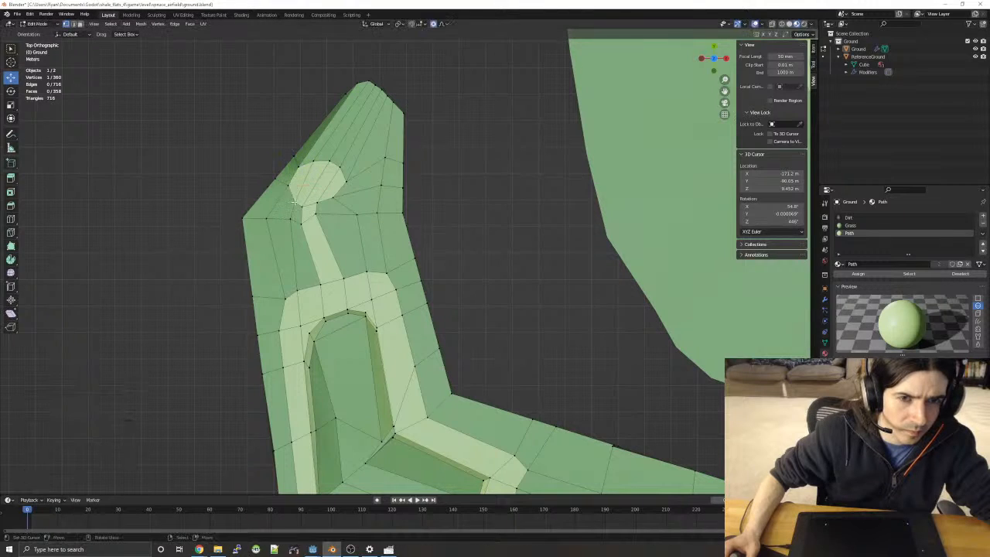
left_click(291, 200)
- Adjust the inner neck vertex below the round patch and move the outer neck vertex about 4.8 m along negative Y
key("g")
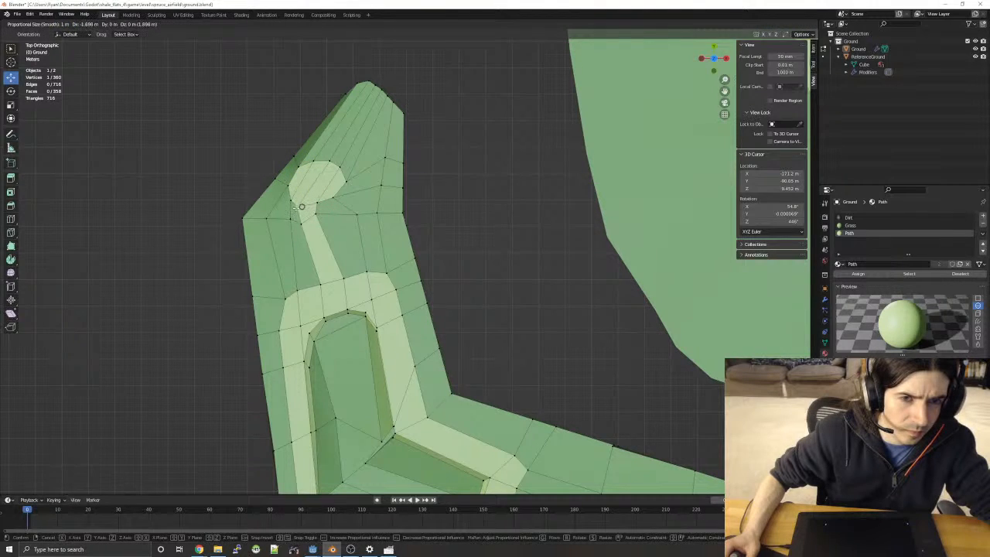
right_click_drag(298, 207, 322, 205)
right_click(316, 214)
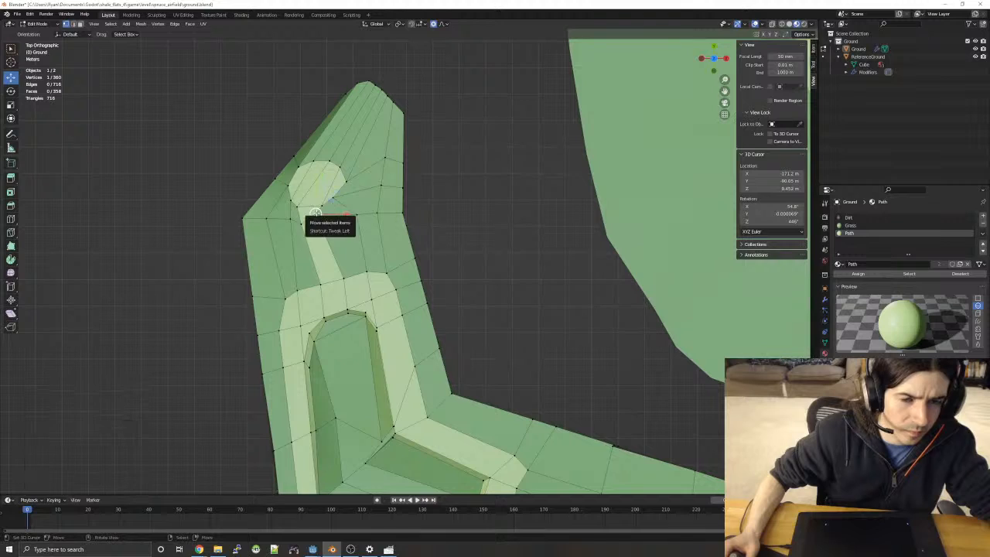
key("g")
left_click(320, 217)
key("g")
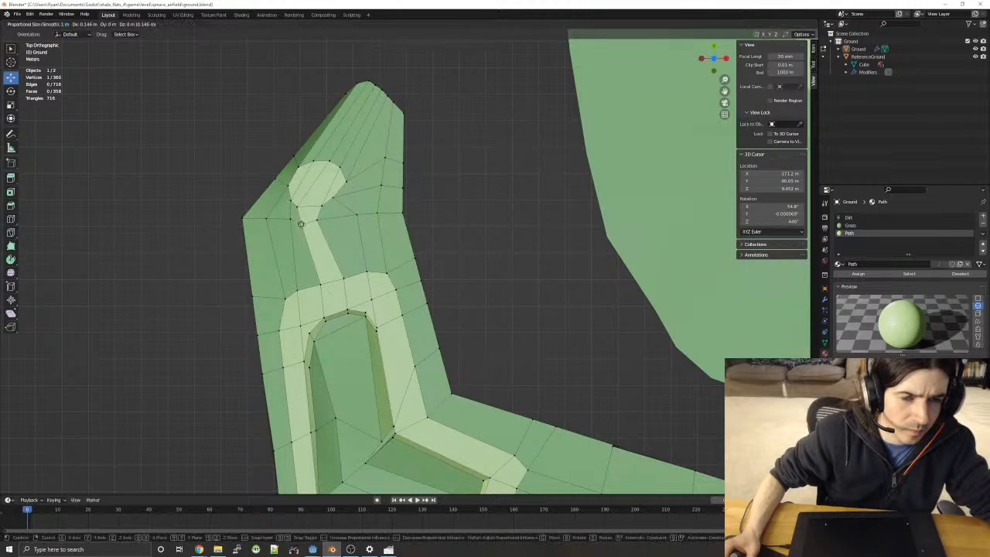
left_click(301, 251)
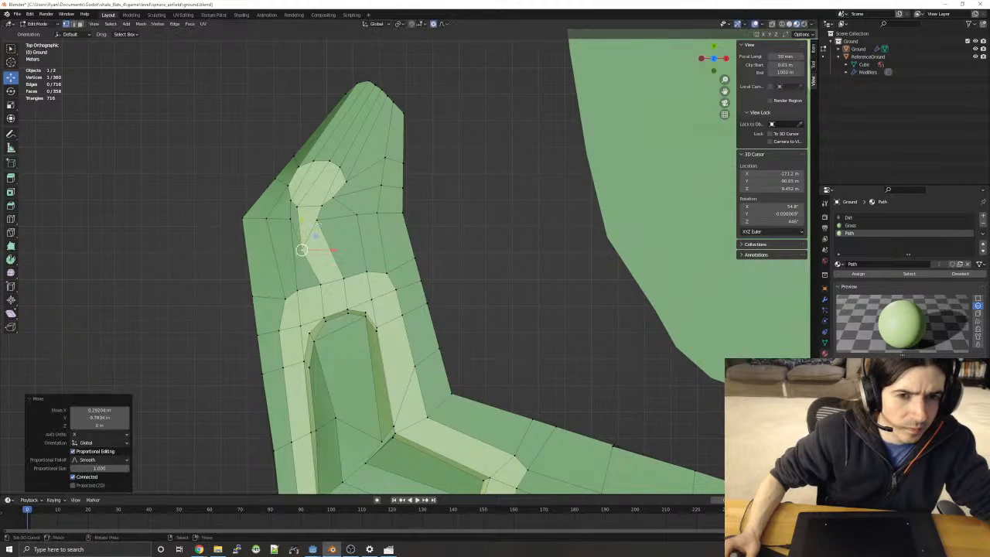
- Move the neck's right vertex along negative Y and shift the right junction vertex about 4.4 m along Y
key("g")
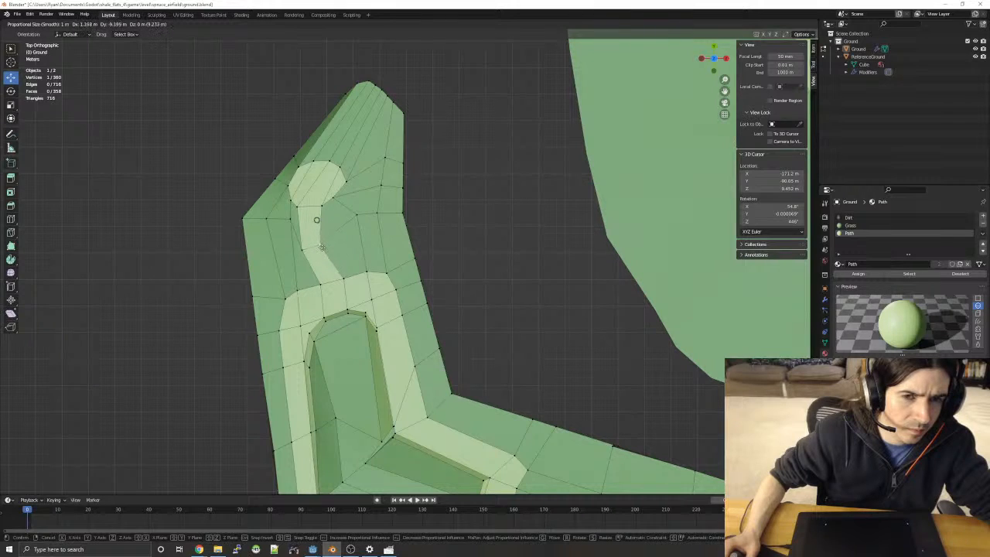
left_click(320, 245)
key("g")
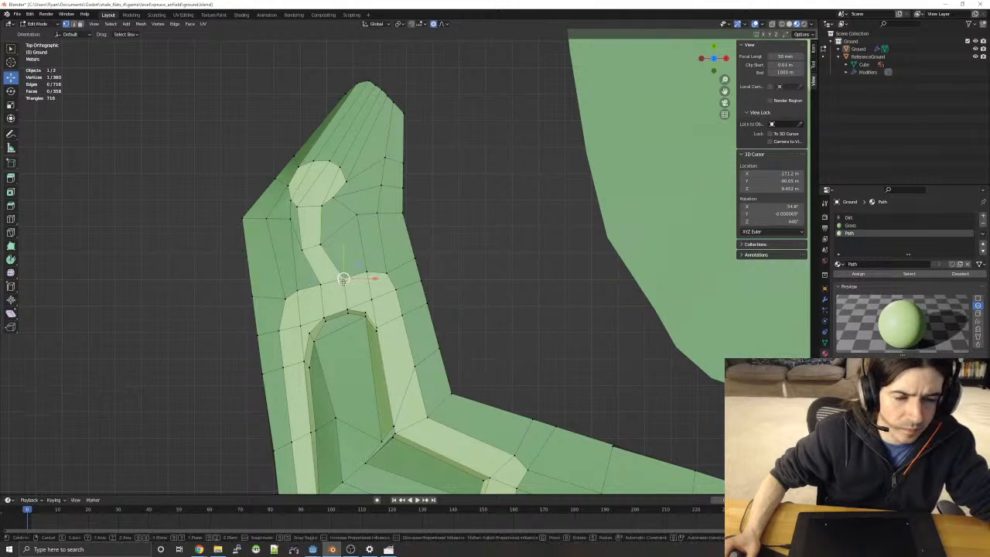
left_click(342, 275)
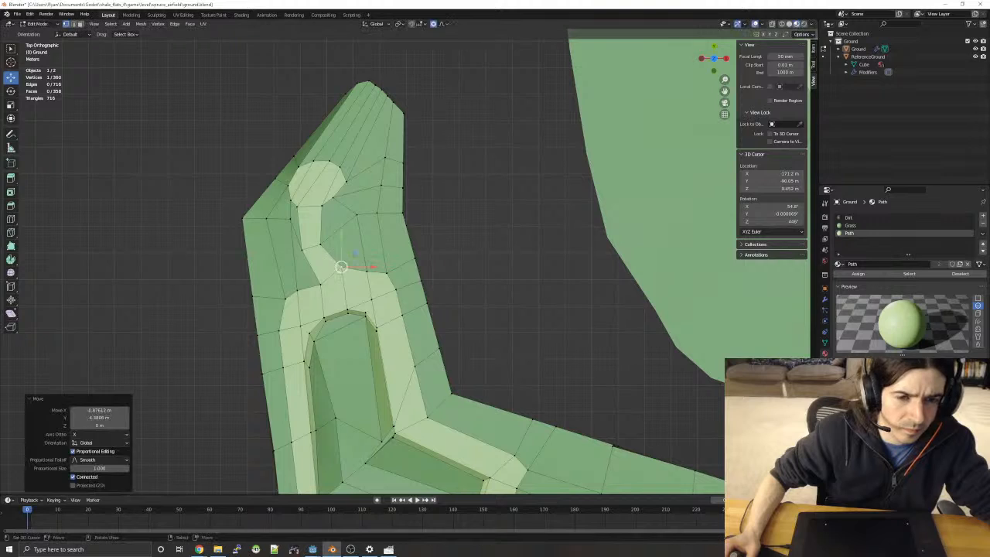
- Move the left vertex at the neck's base outward and up to widen the junction with the main path
key("g")
left_click(303, 283)
key("g")
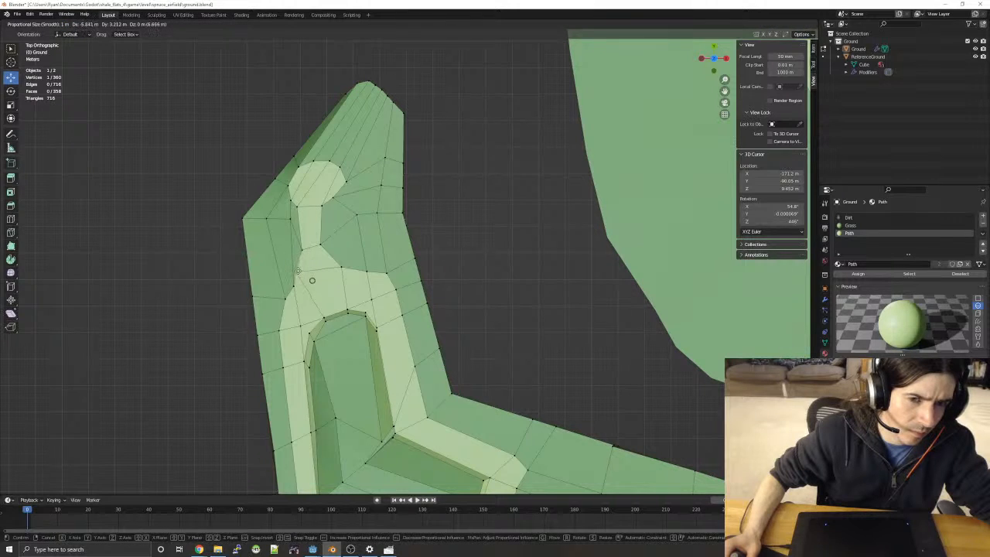
left_click(298, 271)
- Shift the vertex at the main path's upper-left shoulder outward and up to round the shoulder below the neck
key("g")
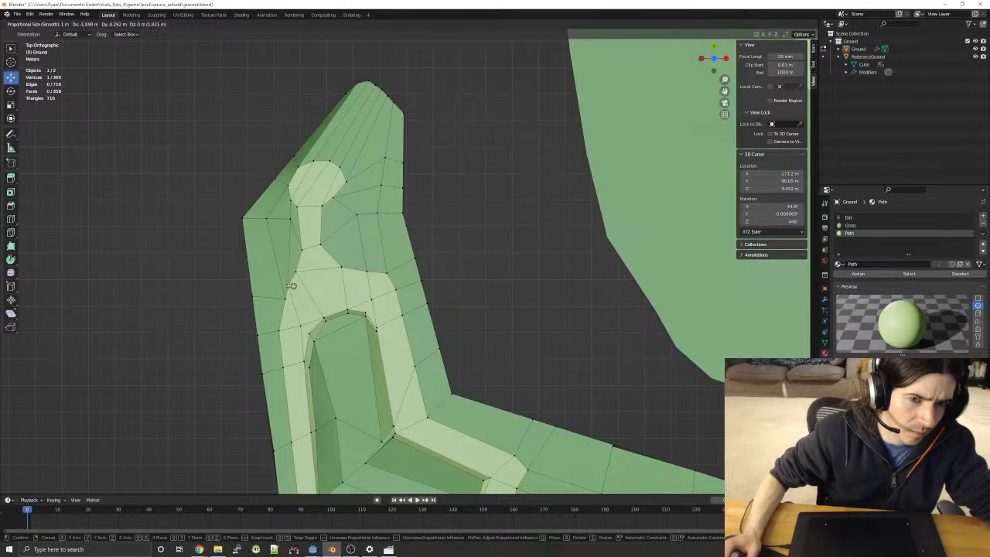
left_click(290, 286)
key("g")
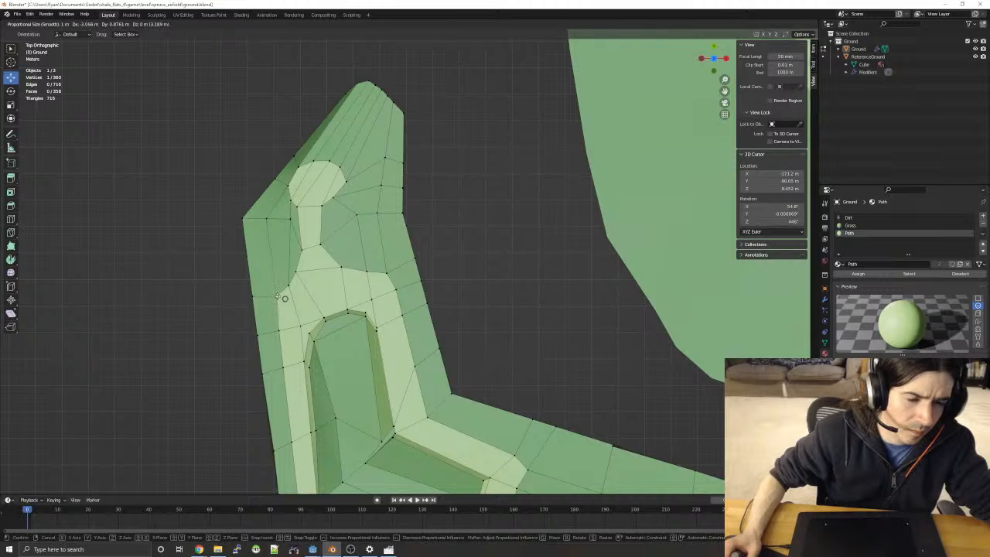
left_click(286, 288)
key("g")
left_click(287, 284)
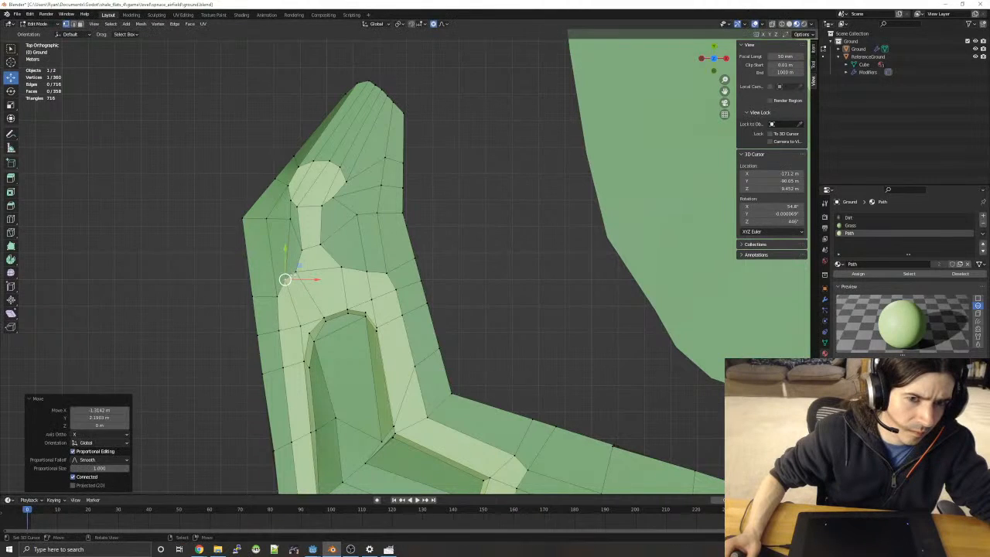
- Nudge the left base vertex up toward the round patch and move the left neck vertex about 3.5 m along Y
key("g")
left_click(294, 261)
key("g")
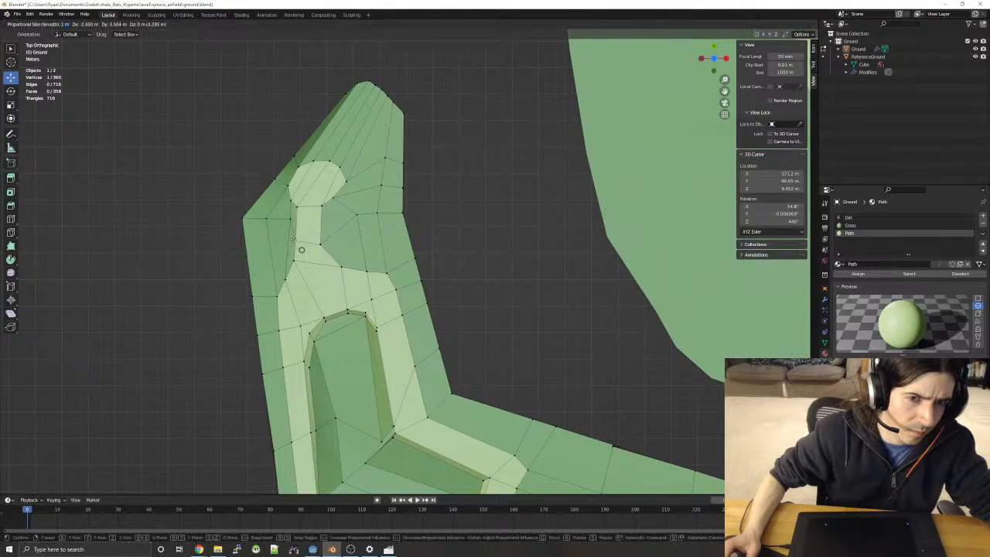
left_click(294, 239)
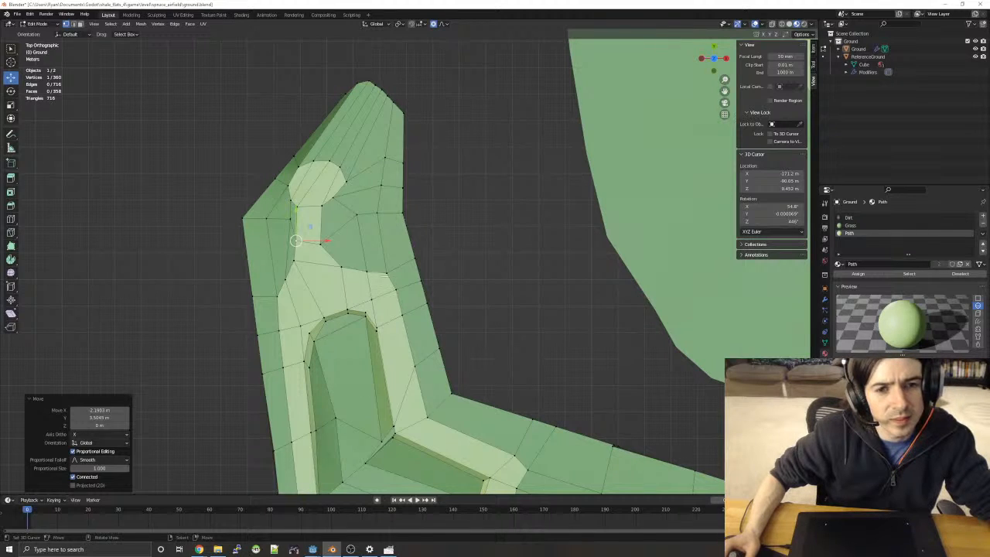
- Adjust the height of the left neck vertex and reposition its neighbour at the neck's base
right_click_drag(387, 274, 338, 270)
right_click(484, 276)
middle_click_drag(484, 276, 289, 283)
right_click(378, 205, "shift")
key("g")
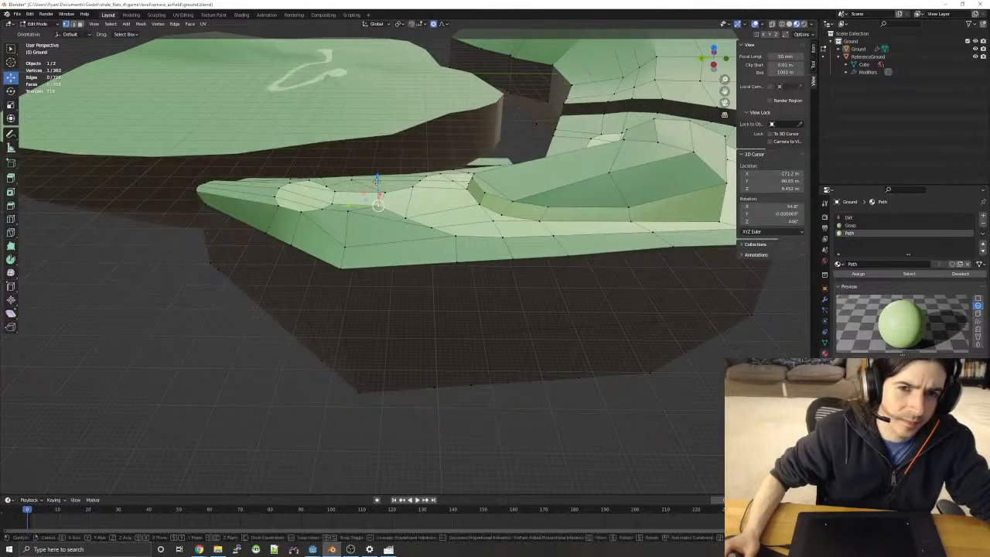
key("z")
left_click(381, 205)
right_click(384, 191)
key("g")
left_click(381, 184)
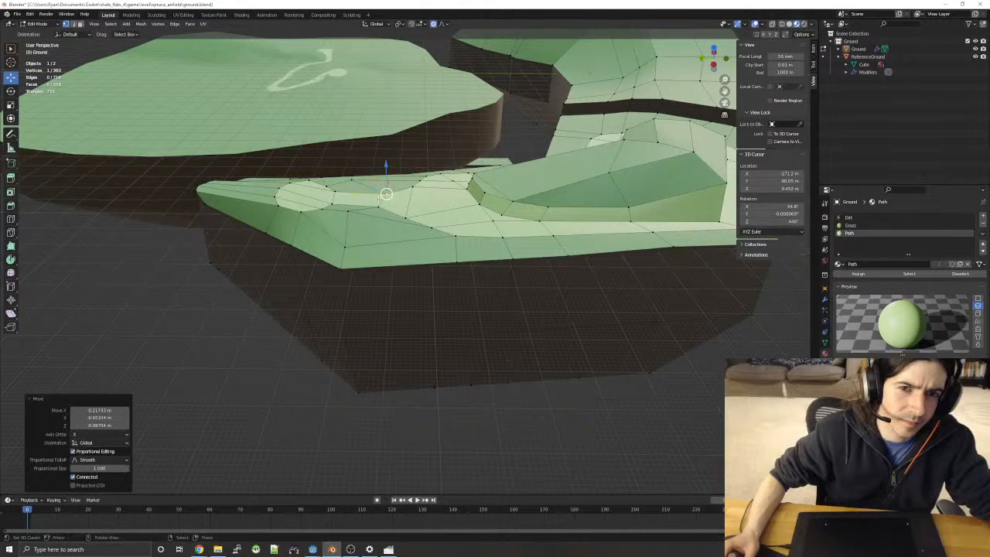
- Fine-tune the left neck vertices along Z, checking the neck from the side and from the tip of the landmass
right_click(379, 206)
key("g")
key("z")
left_click(380, 181)
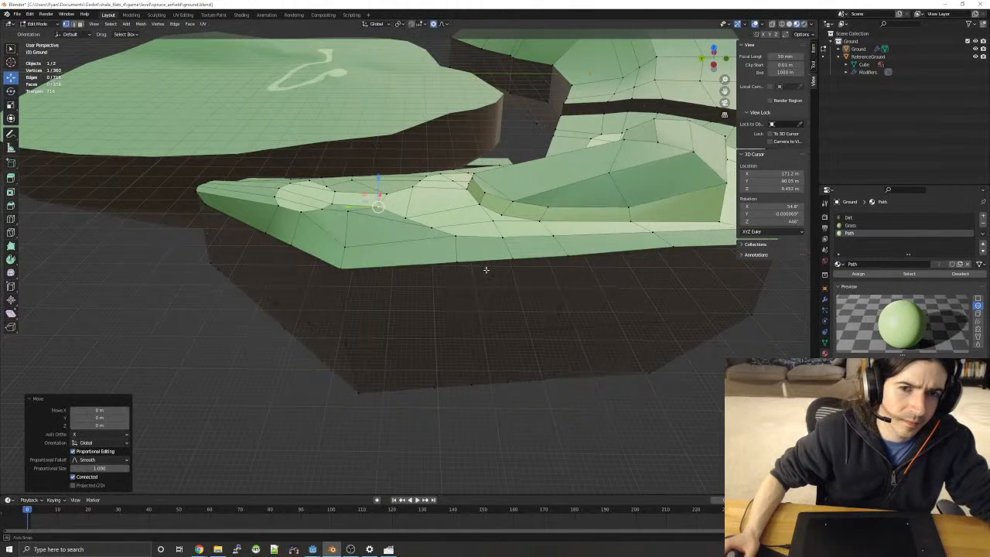
middle_click_drag(487, 270, 545, 195)
right_click(504, 160)
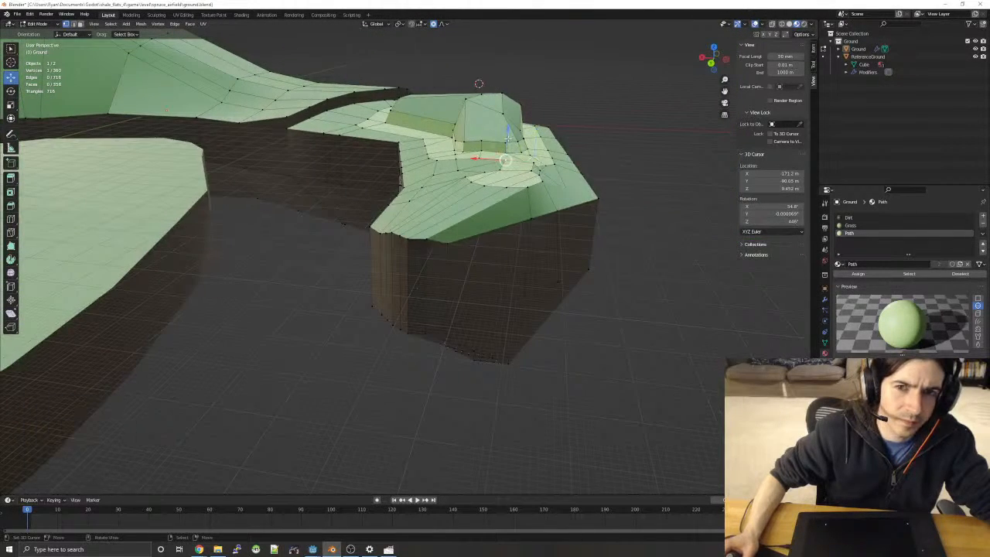
key("g")
key("z")
left_click(509, 145)
- Raise the left-edge vertices where the neck meets the main path to smooth the slope
right_click(616, 216)
middle_click_drag(616, 216, 713, 390)
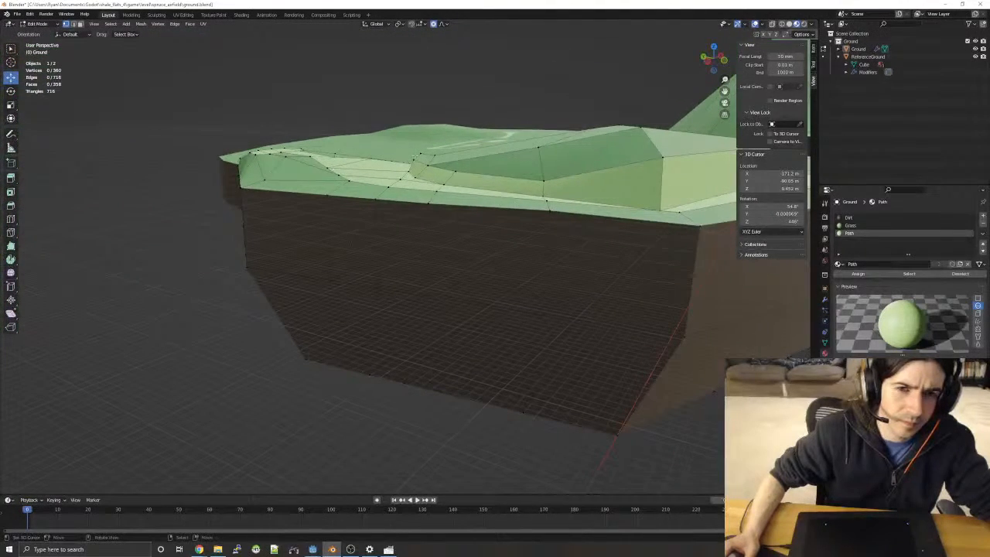
right_click(328, 167)
key("g")
key("z")
left_click(330, 162)
right_click(338, 171)
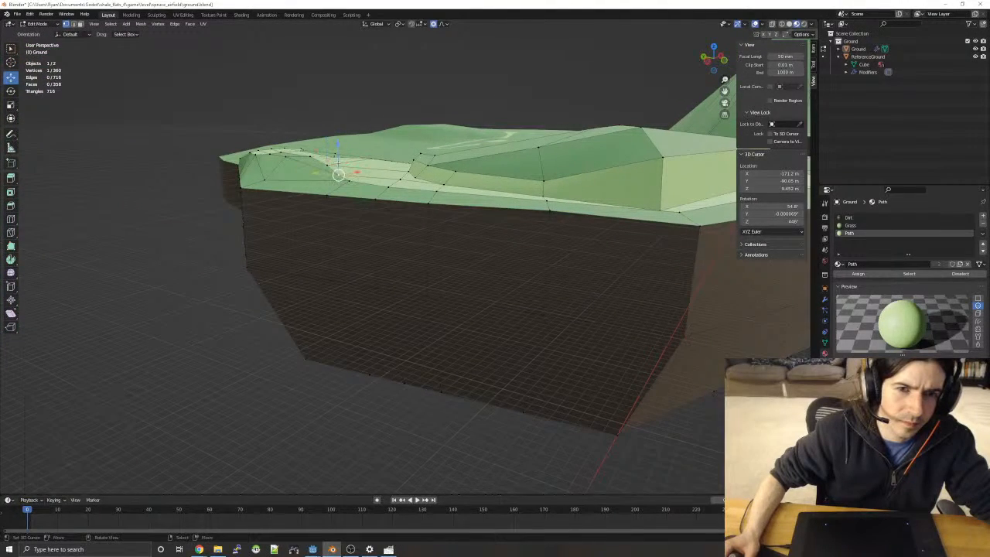
key("g")
key("z")
left_click(337, 159)
right_click(348, 178)
key("g")
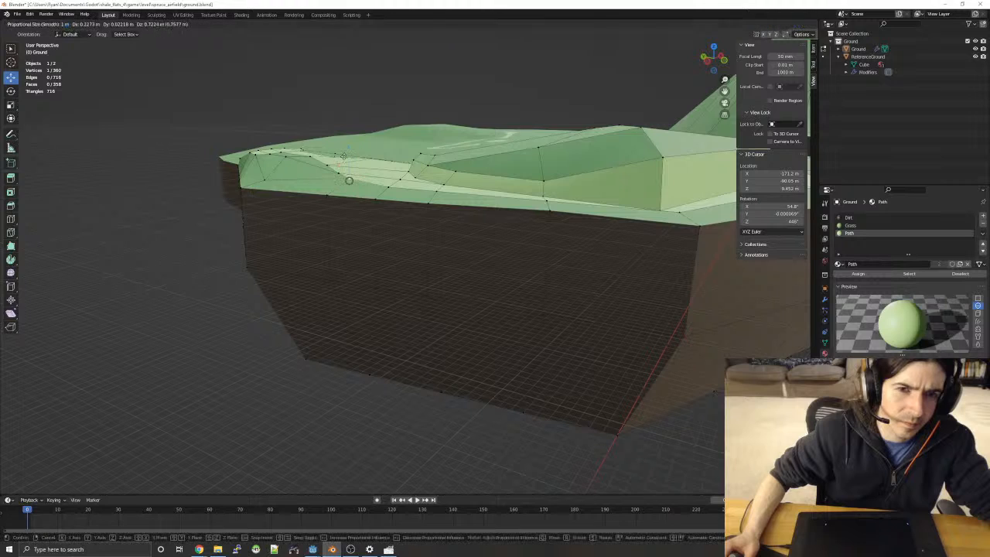
left_click_drag(344, 156, 435, 163)
- Raise the vertex midway along the main path's outer edge and the vertex at its outer corner slightly along Z
right_click(386, 190)
right_click(439, 192)
middle_click_drag(435, 162, 337, 244)
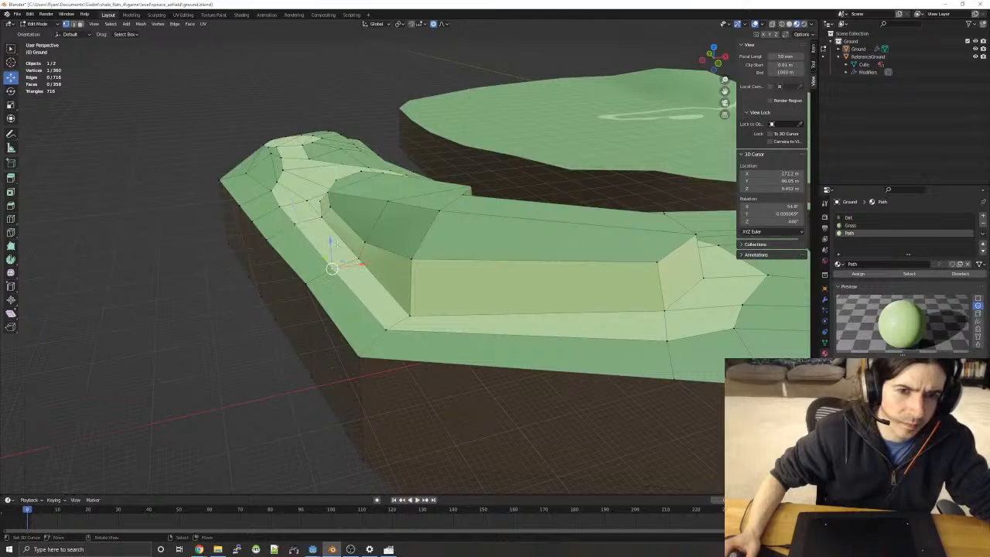
left_click_drag(331, 242, 332, 239)
right_click(386, 330)
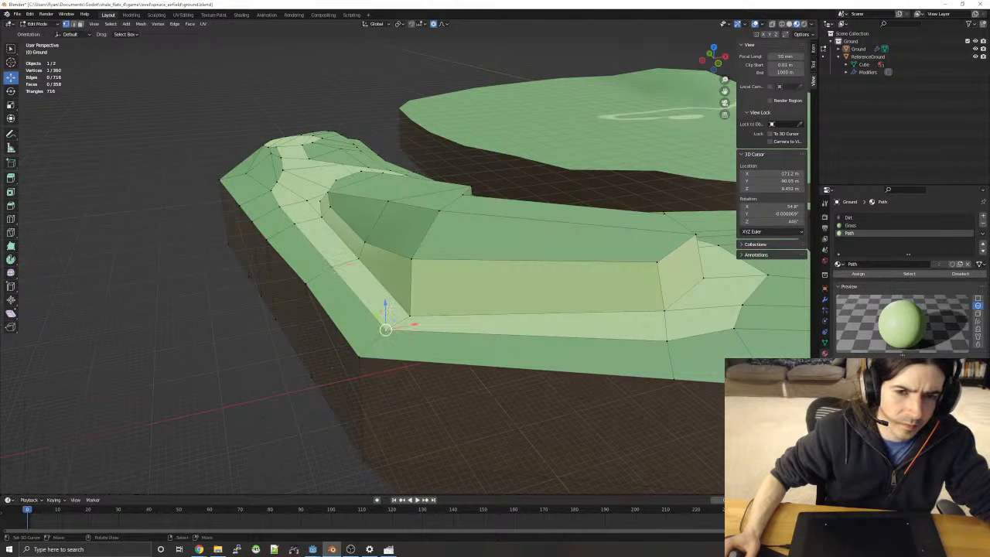
left_click_drag(385, 310, 385, 304)
right_click(667, 339)
left_click_drag(664, 318, 671, 326)
key("ctrl+z")
- Leave Edit Mode with nothing selected and hide the ReferenceGround object
middle_click_drag(315, 372, 404, 316)
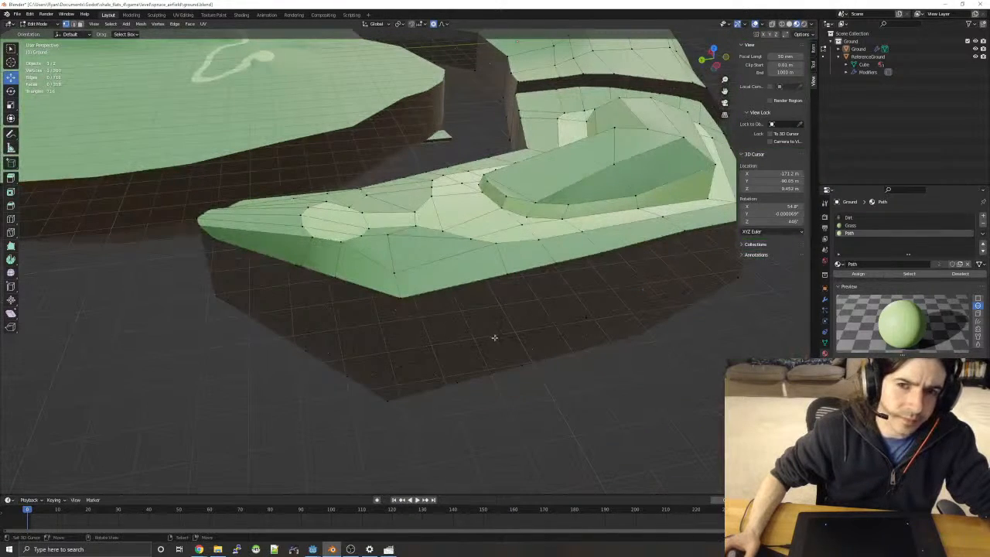
scroll(667, 413, "down", 3)
middle_click_drag(607, 273, 645, 329)
scroll(645, 330, "down", 2)
key("alt+a")
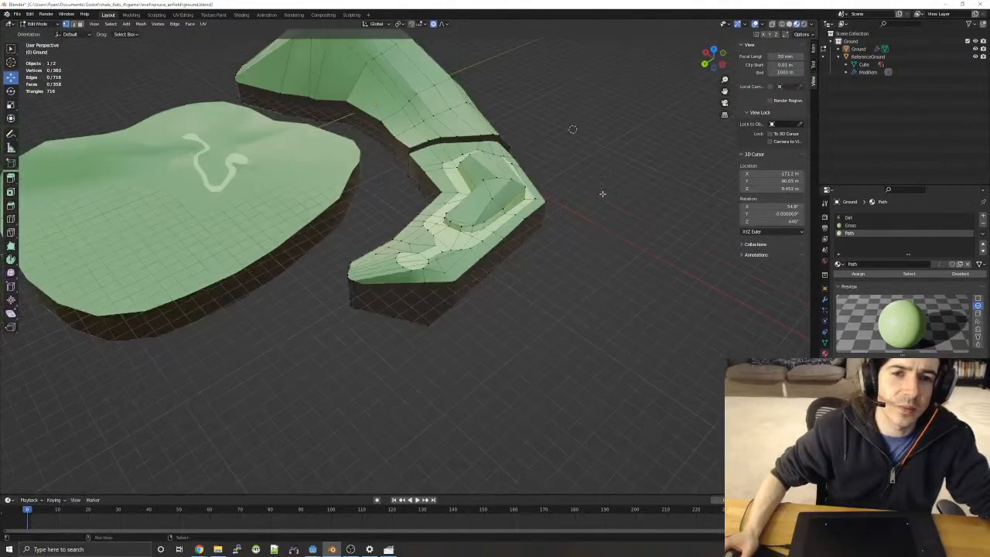
middle_click_drag(601, 194, 547, 191)
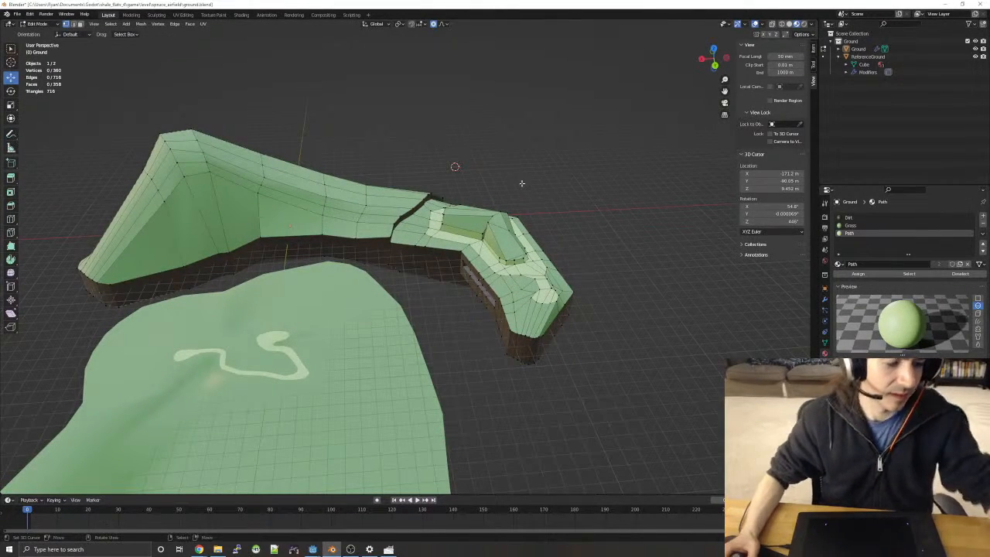
key("Tab")
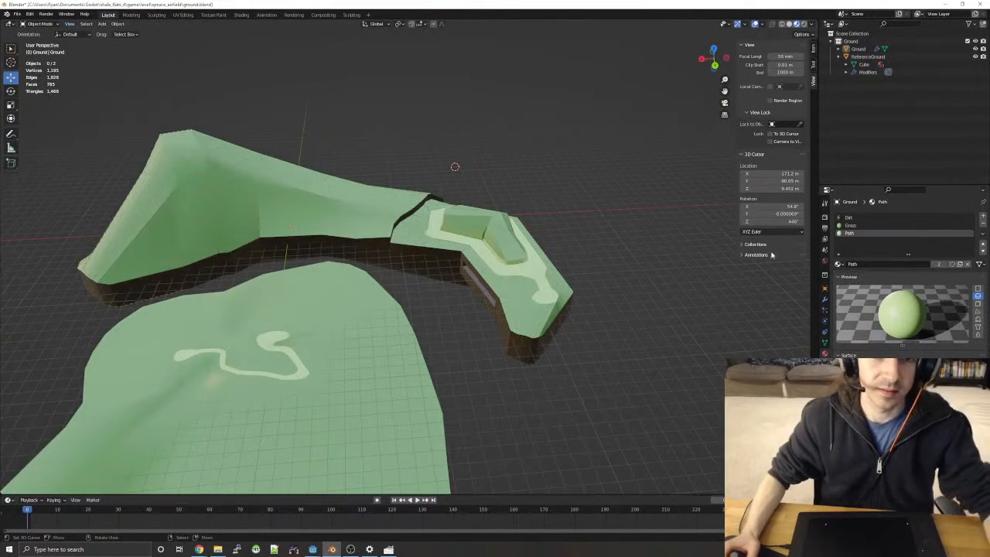
left_click(975, 57)
- Frame the whole ground model, capture a screenshot of it and close the snipping tool
middle_click_drag(340, 274, 433, 295)
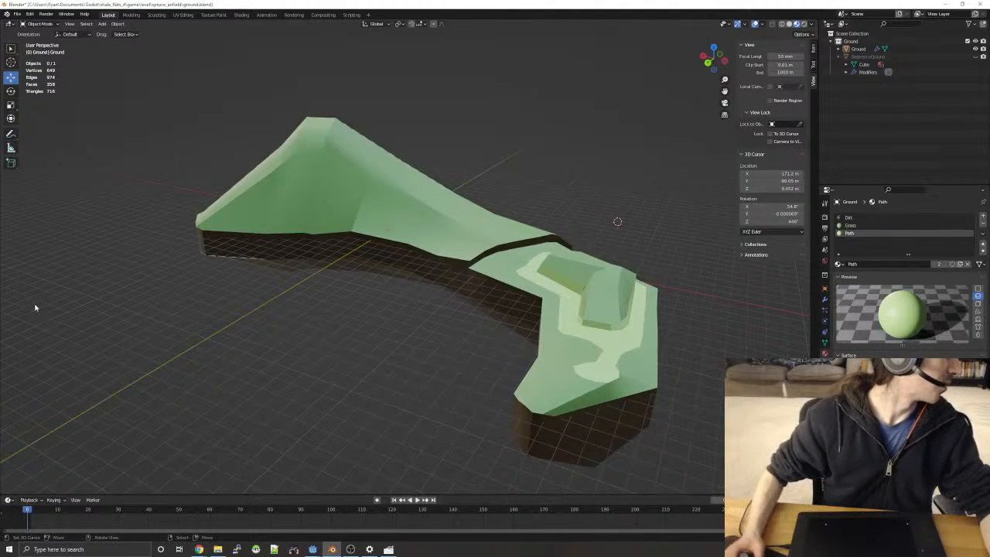
middle_click_drag(485, 280, 430, 184)
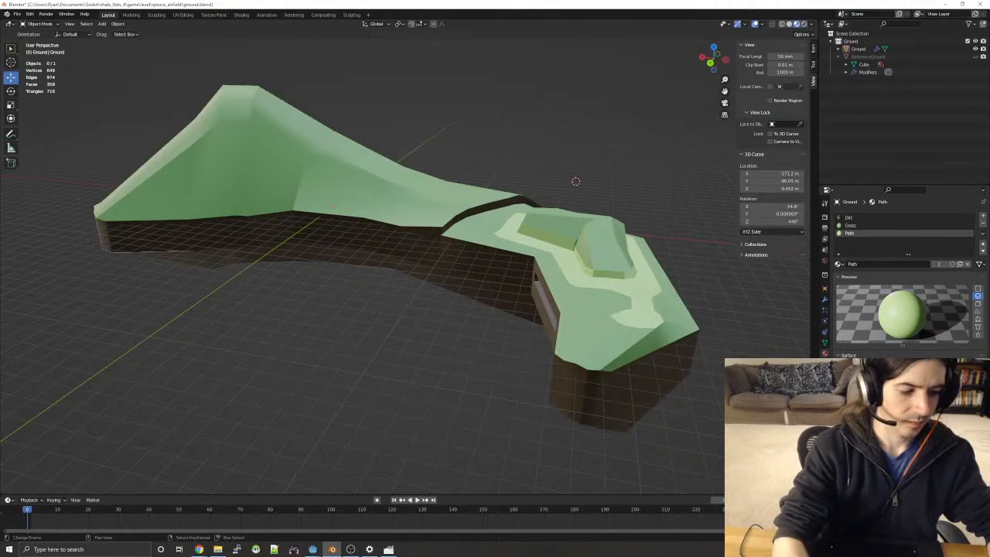
key("super+shift+s")
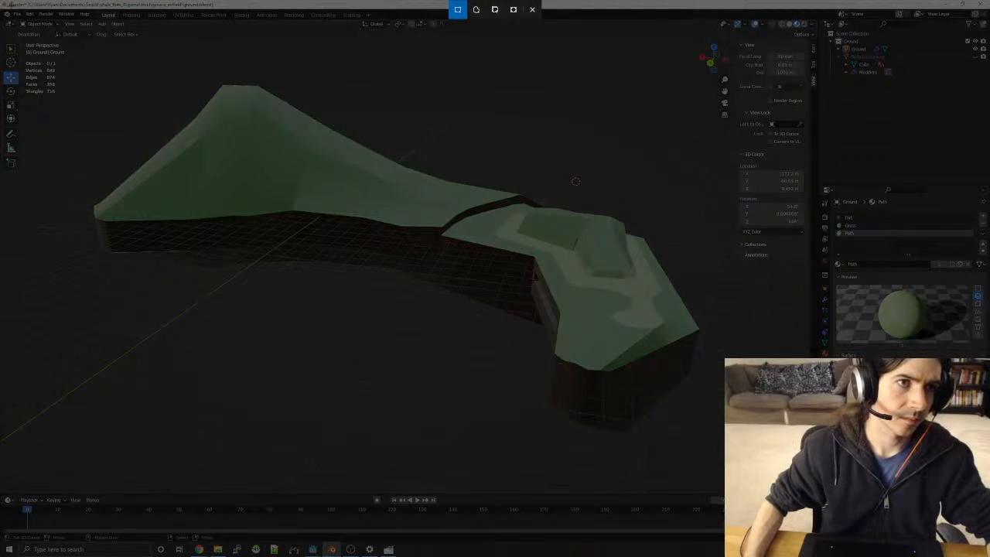
left_click_drag(7, 2, 114, 56)
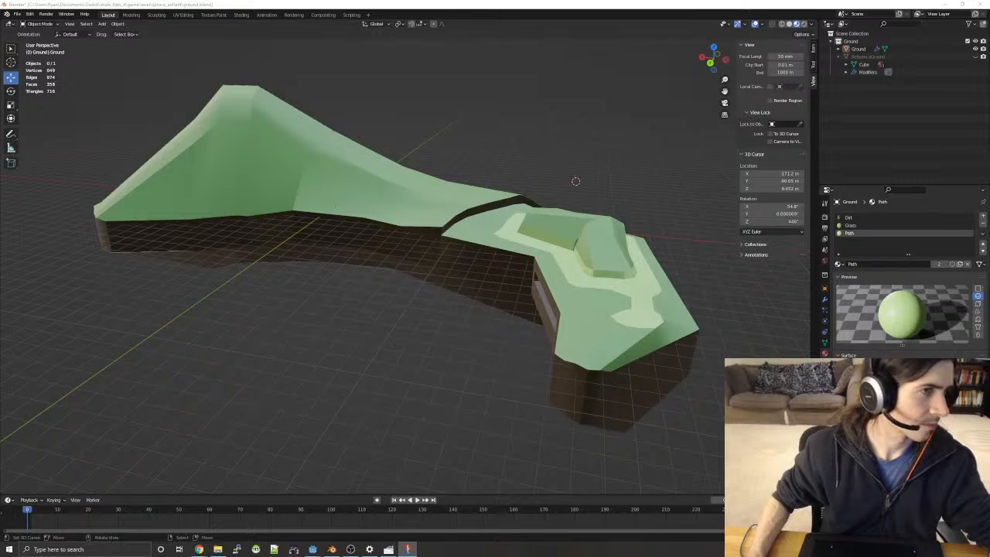
left_click(982, 4)
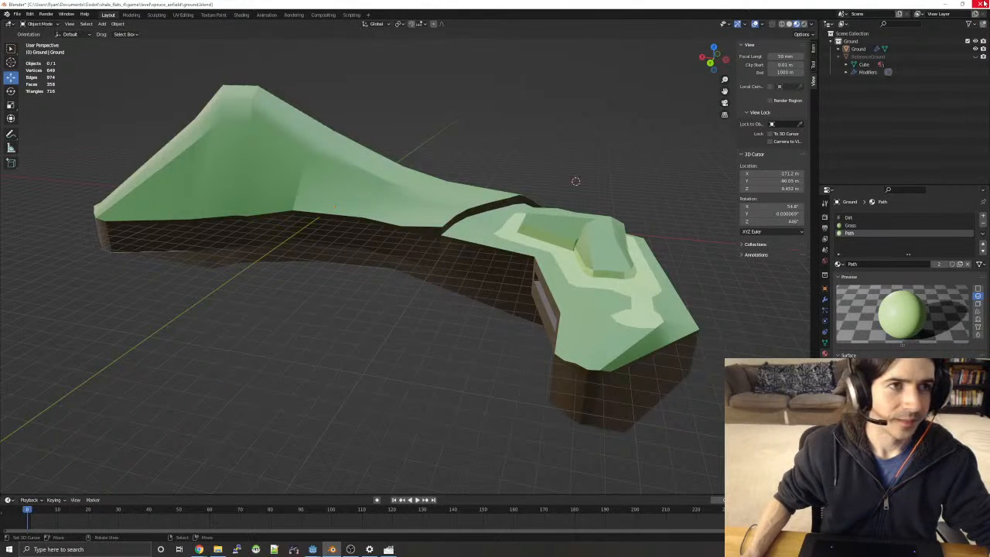
- Save ground.blend and close Blender
left_click(16, 14)
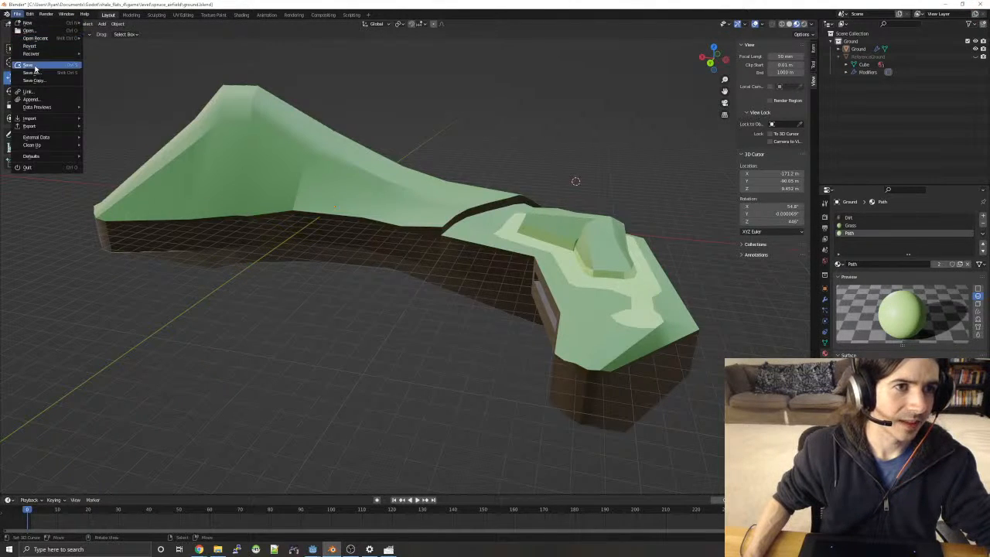
left_click(34, 69)
left_click(982, 4)
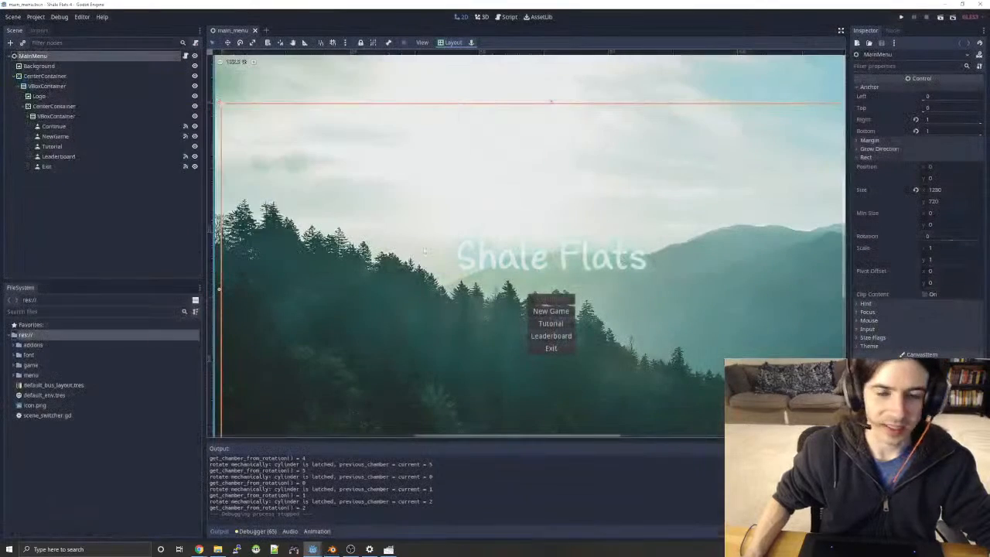
- Quit the Godot editor and close the File Explorer window showing the level folder
left_click(982, 4)
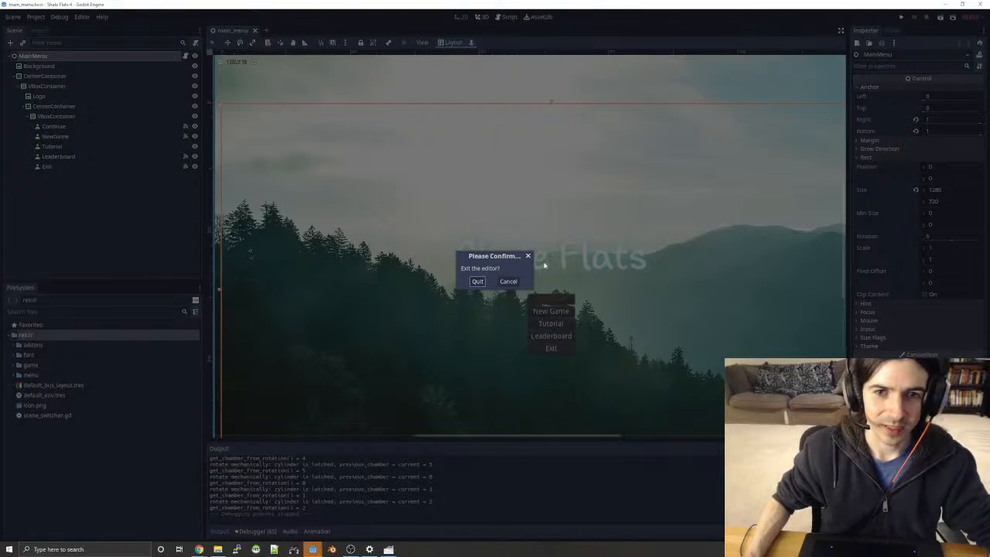
left_click(478, 280)
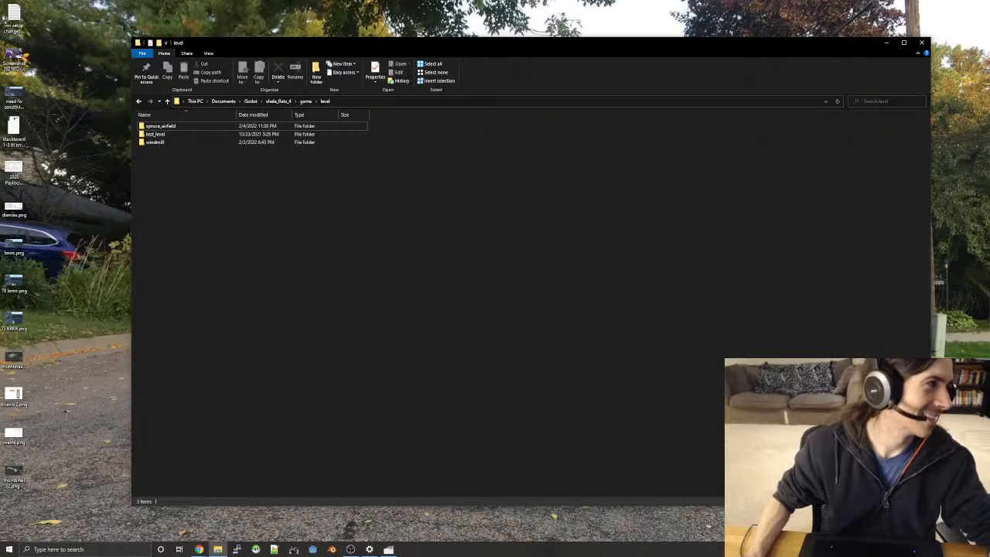
left_click(923, 44)
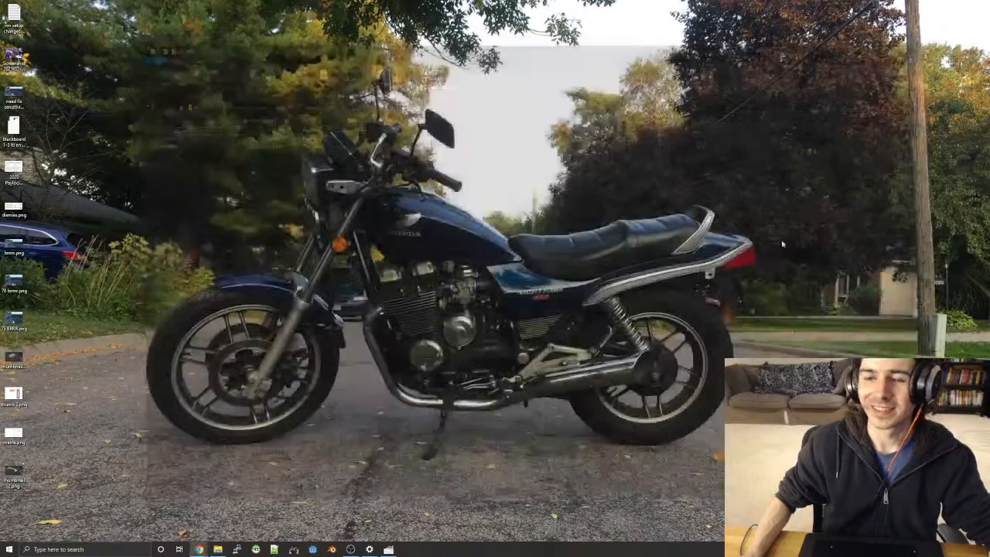